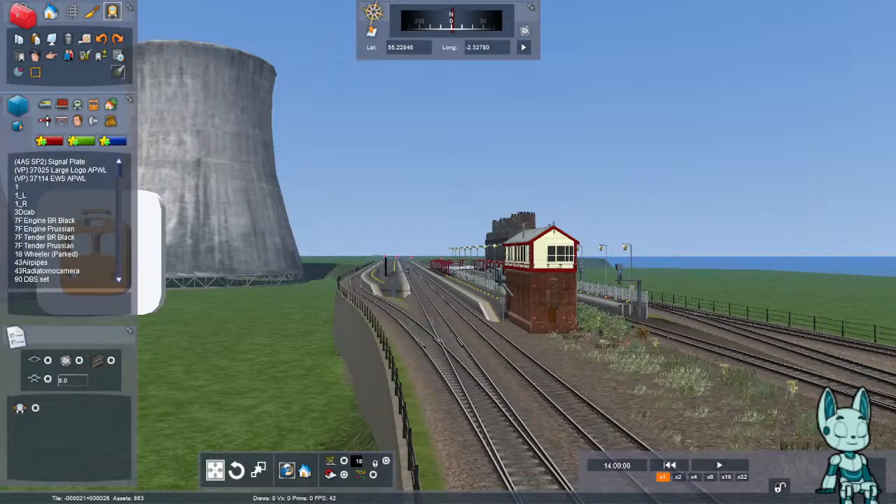
- Examine the station from above, including the signal box, platform ends, approach tracks and neighbouring cooling towers
right_drag(448, 252, 448, 168)
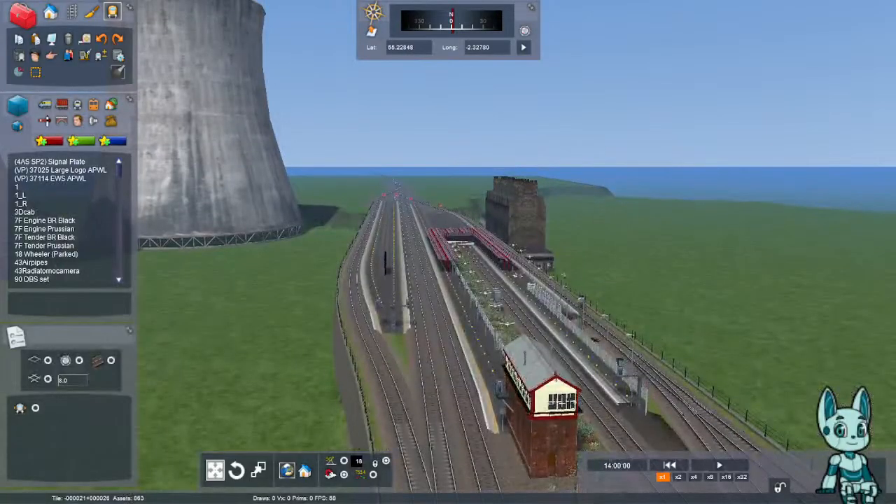
key(Left)
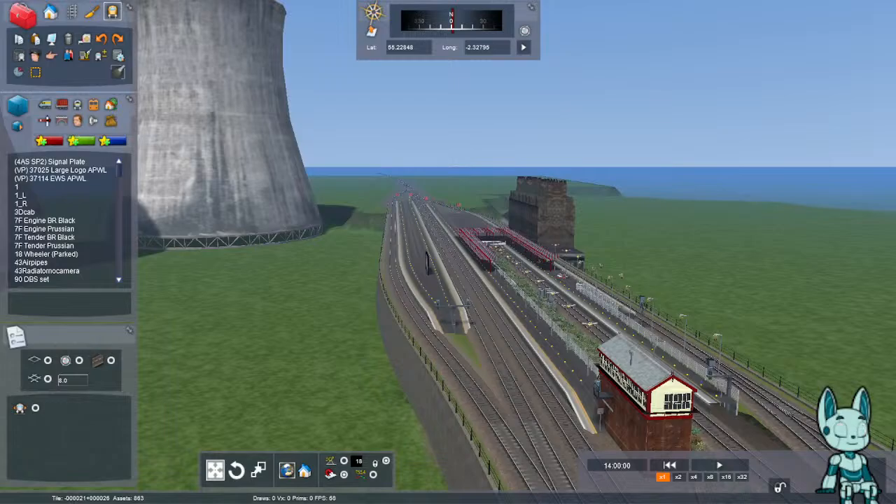
right_drag(448, 252, 469, 280)
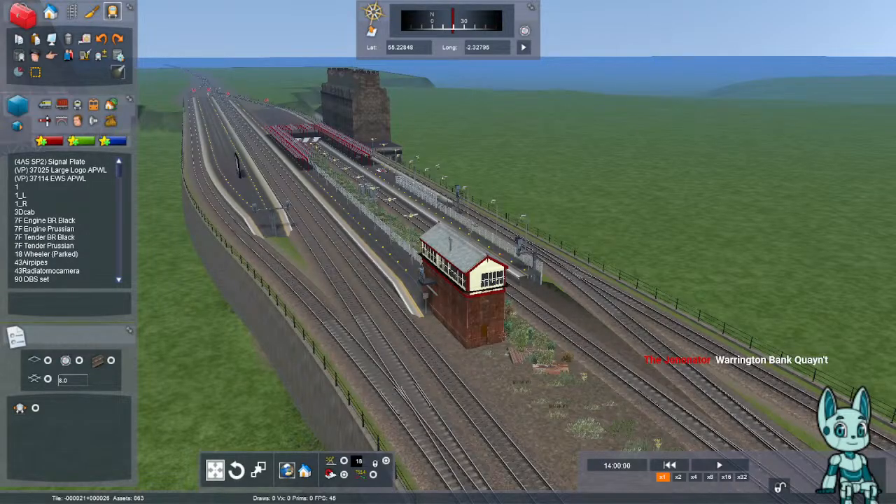
right_drag(448, 252, 361, 254)
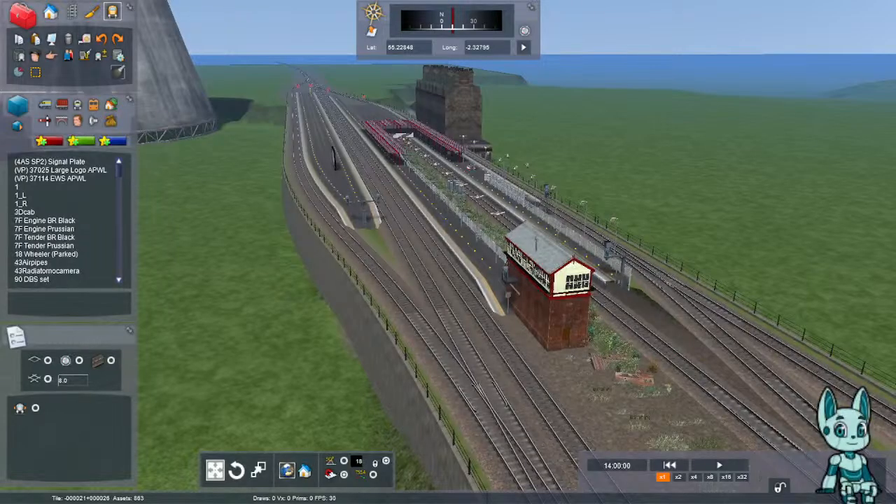
right_drag(448, 252, 322, 189)
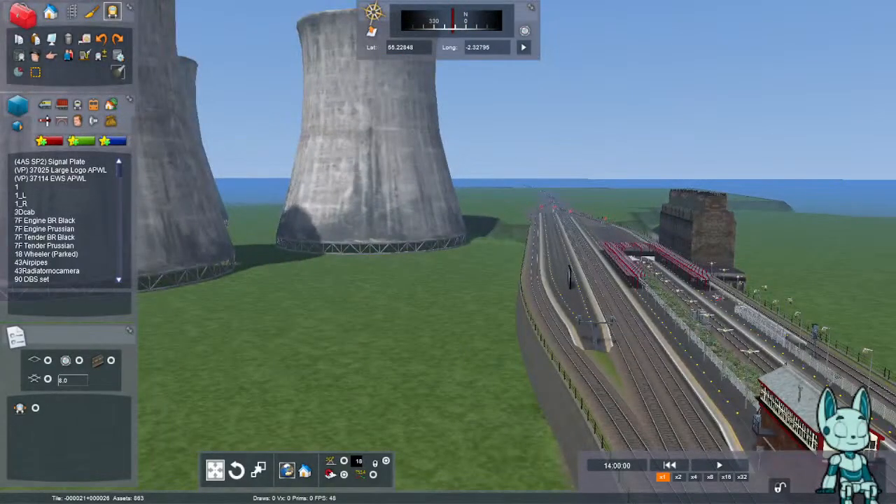
key(Up)
key(Up)
right_drag(448, 252, 525, 239)
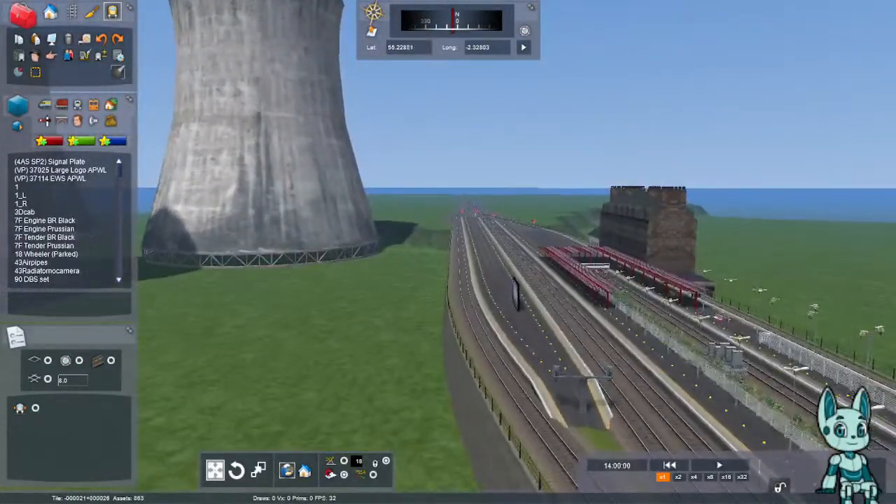
- Inspect the junction tracks south of the station and the platforms with the red canopies
right_drag(448, 252, 728, 251)
right_drag(555, 442, 428, 459)
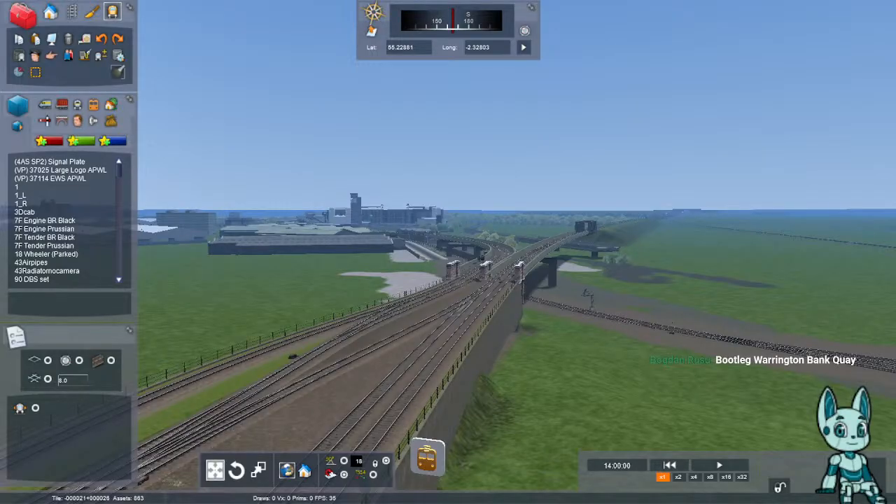
right_drag(448, 252, 420, 252)
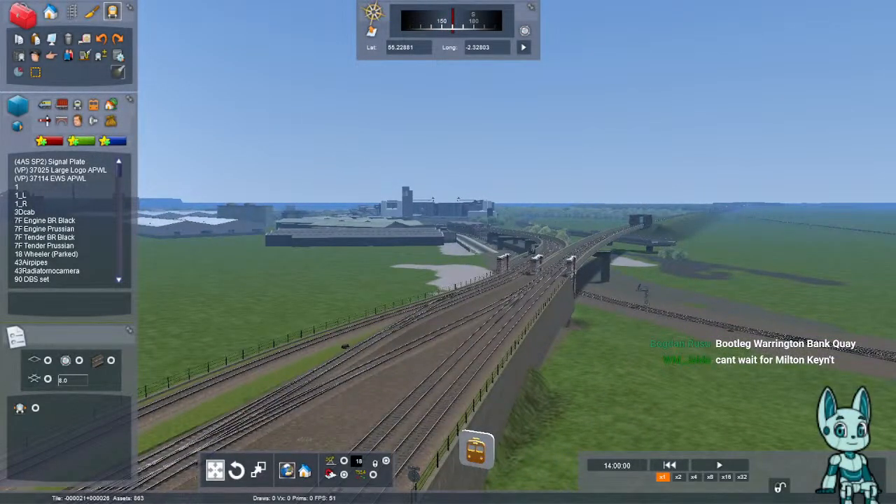
scroll(448, 280, up, 5)
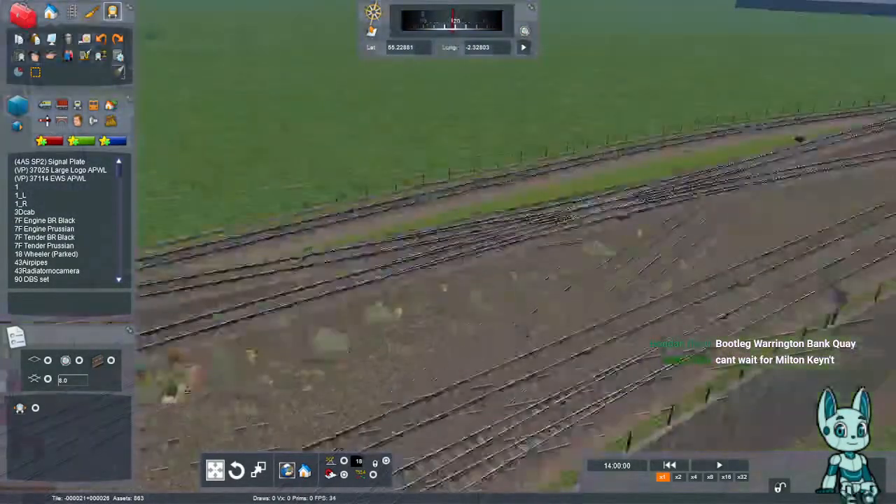
right_drag(420, 252, 630, 295)
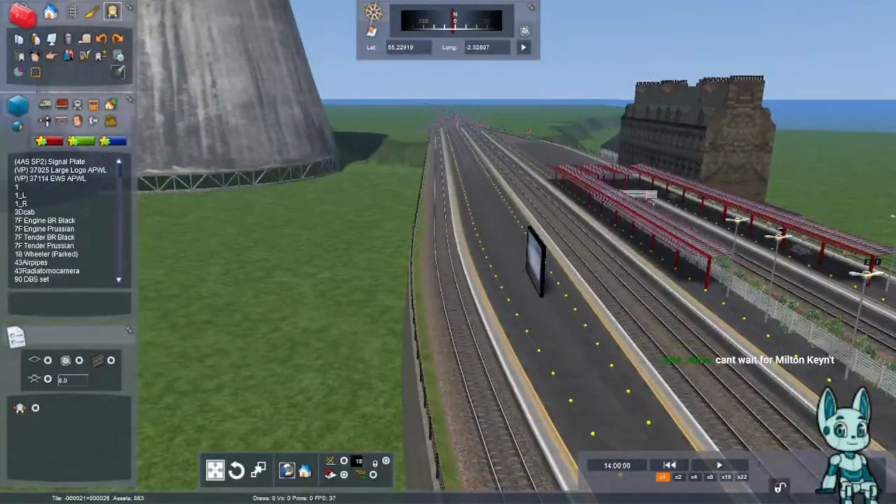
key(Right)
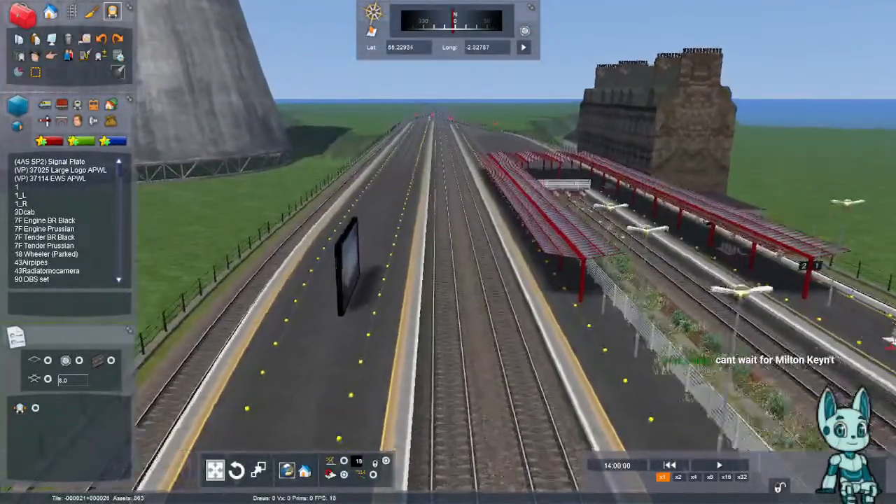
right_drag(448, 252, 700, 245)
- Switch to the 2D track map and examine the line from the current station to the Colnewich platforms
key(9)
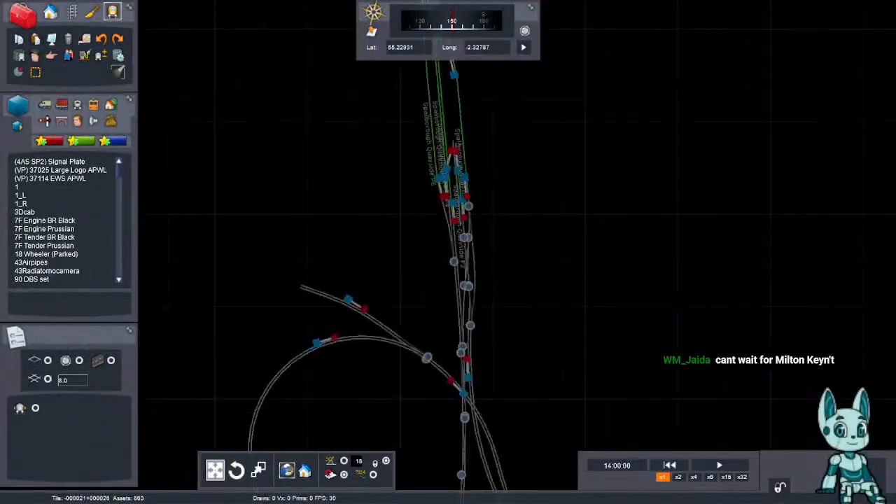
scroll(518, 252, down, 5)
scroll(518, 252, up, 4)
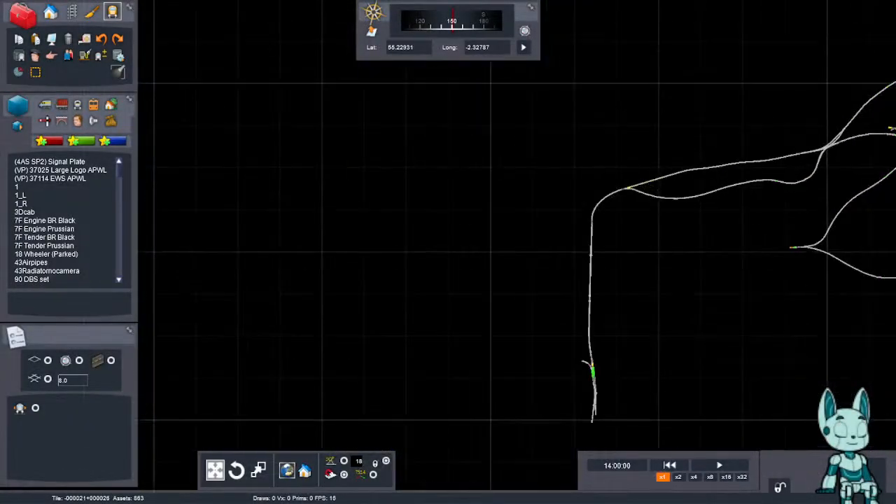
scroll(668, 208, up, 4)
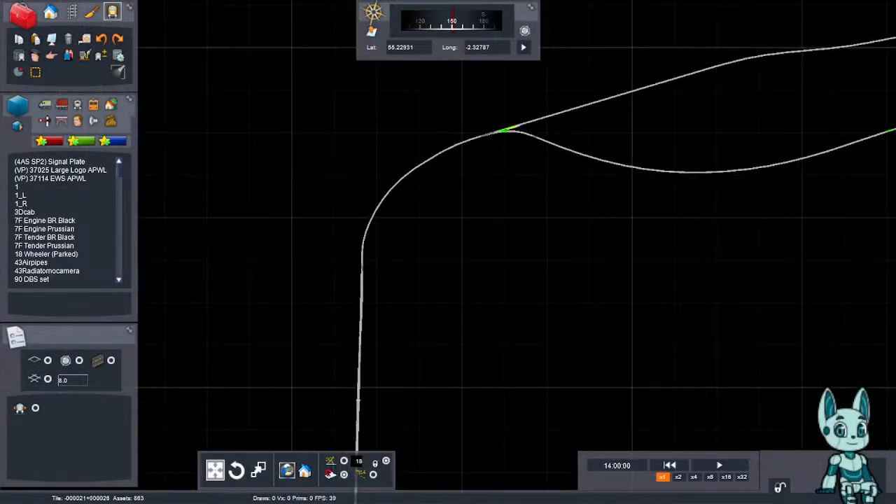
scroll(518, 252, down, 4)
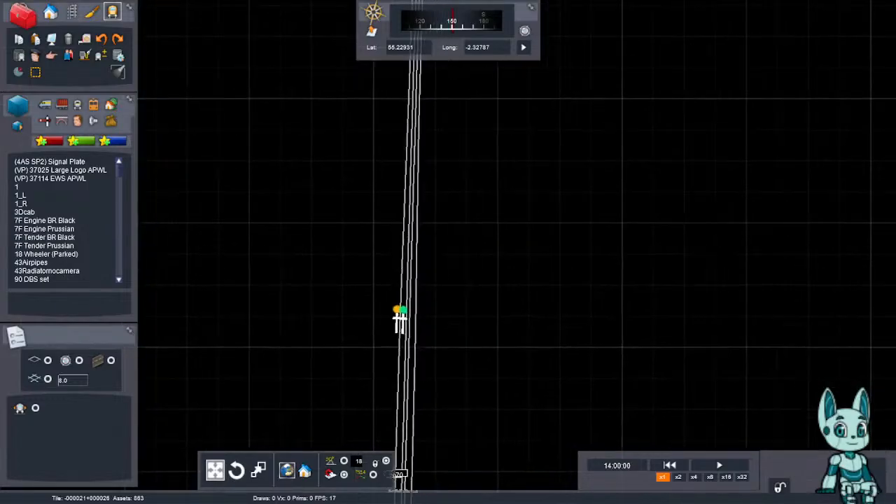
scroll(518, 252, up, 4)
scroll(513, 284, down, 5)
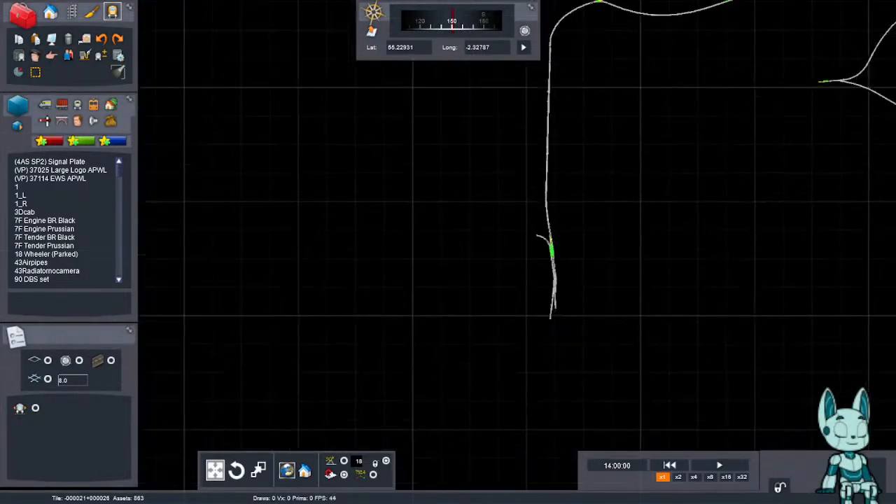
scroll(585, 287, up, 3)
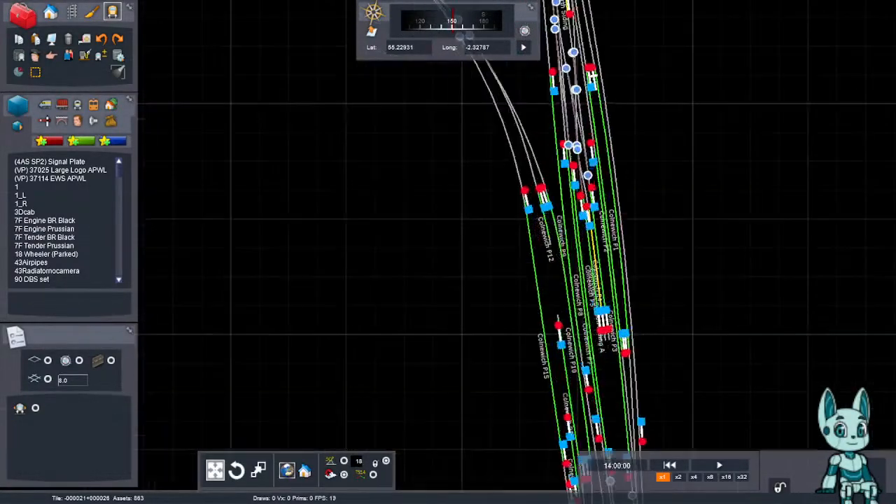
- Trace the route on the 2D track map from Colnewich through the multi-way junction and along the north-eastern branch
scroll(584, 287, down, 5)
scroll(518, 252, down, 3)
right_drag(560, 84, 392, 448)
right_drag(651, 341, 607, 210)
scroll(367, 259, up, 1)
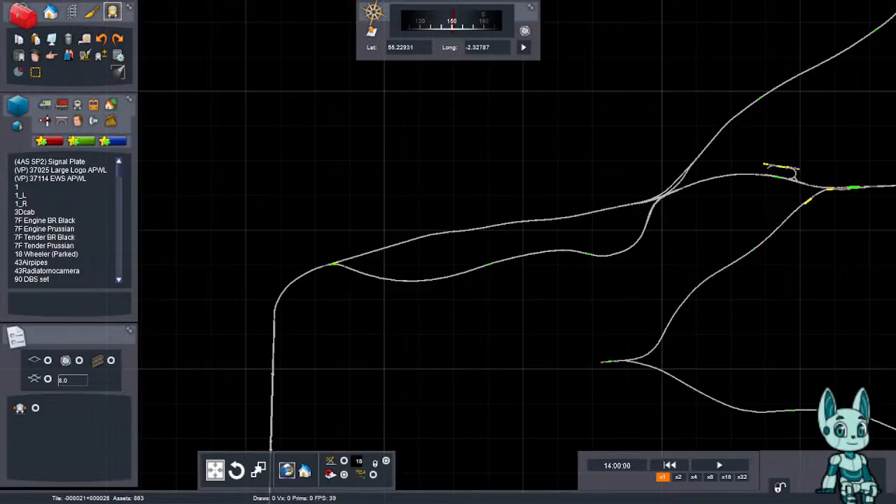
scroll(497, 319, up, 3)
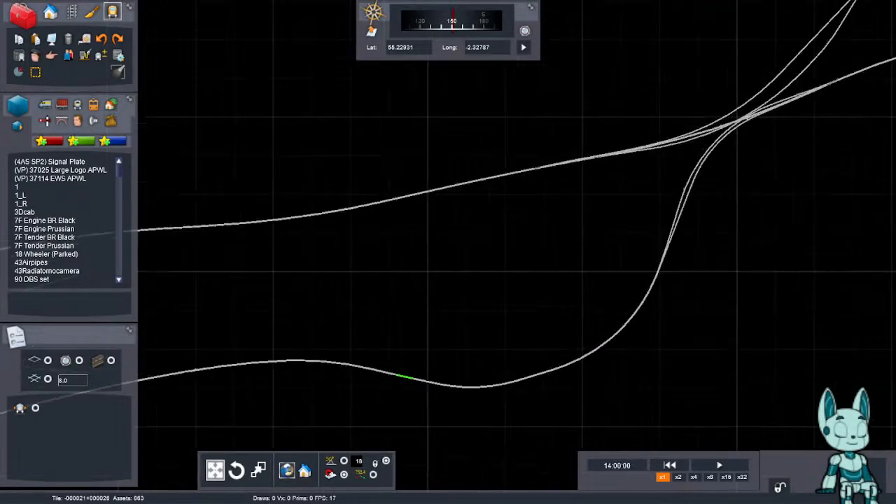
scroll(498, 319, up, 3)
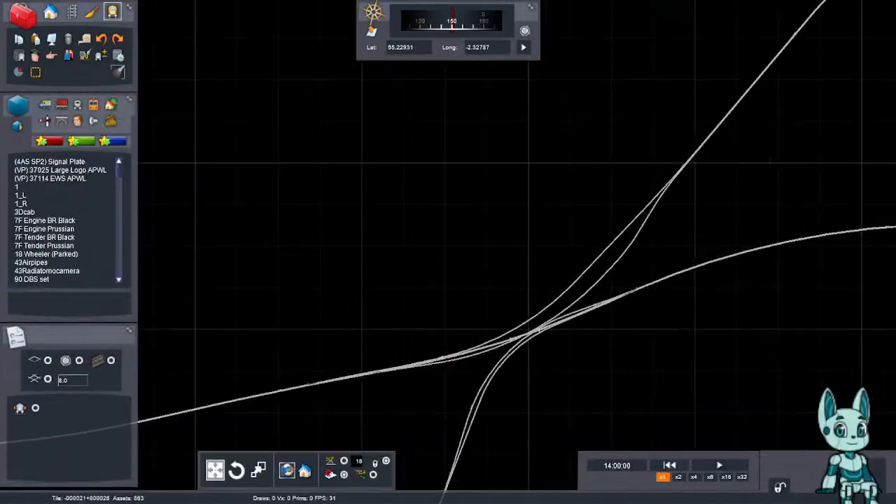
scroll(449, 252, down, 3)
right_drag(630, 140, 237, 415)
right_drag(631, 140, 322, 490)
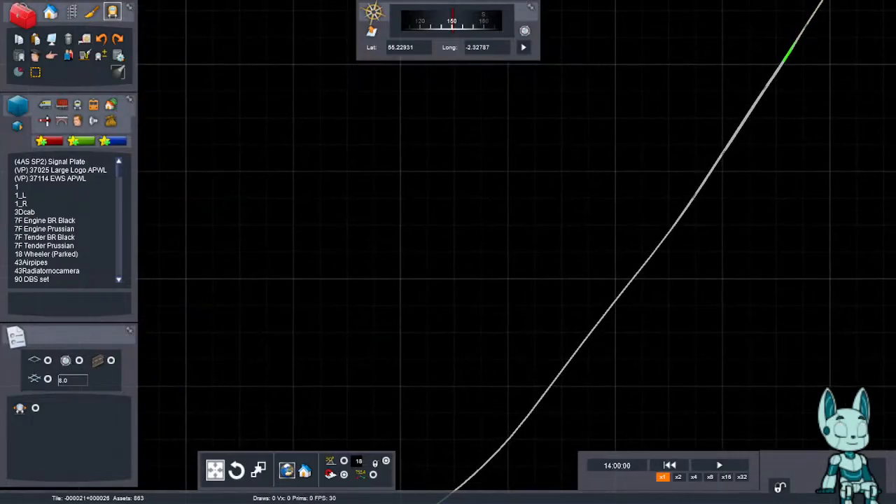
right_drag(630, 140, 525, 241)
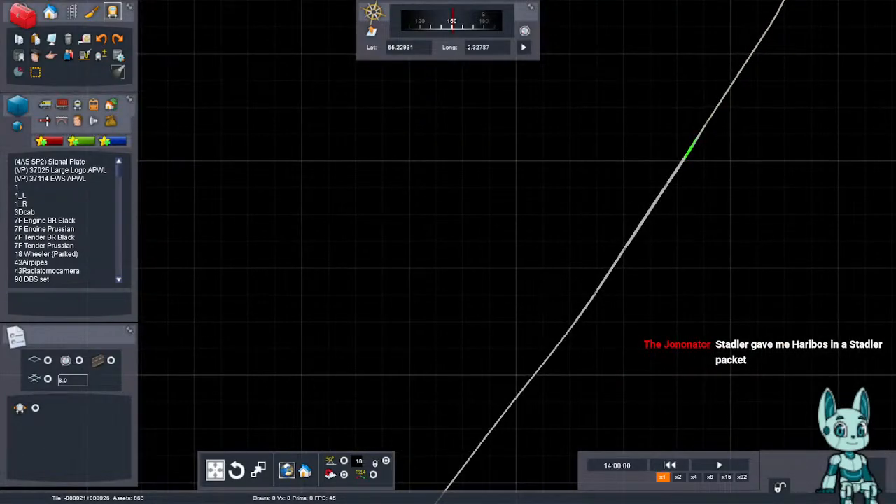
- Examine the Sutton Bridge platforms on the track map, and return to the 3D view at the original station
scroll(692, 144, up, 5)
scroll(778, 2, up, 3)
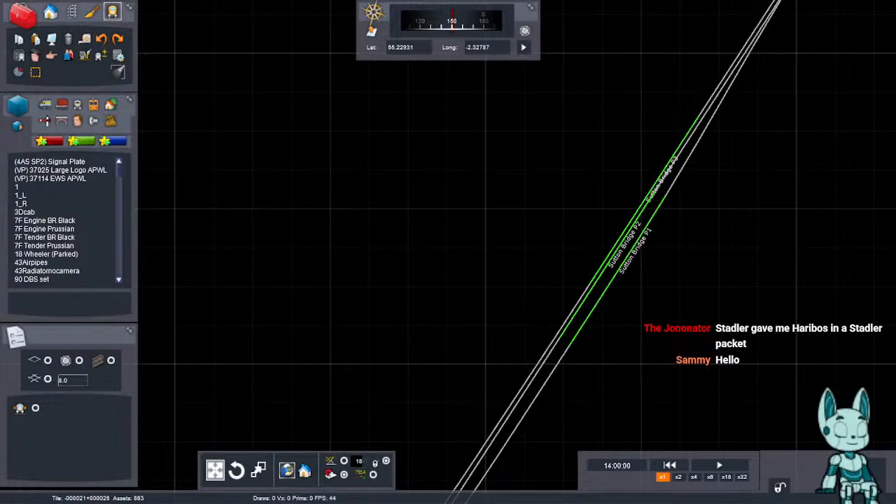
right_drag(658, 175, 638, 207)
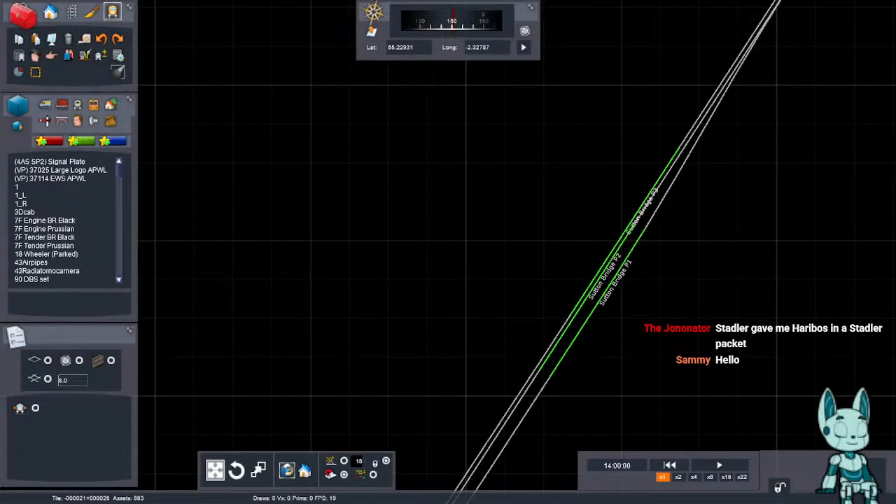
scroll(517, 252, down, 5)
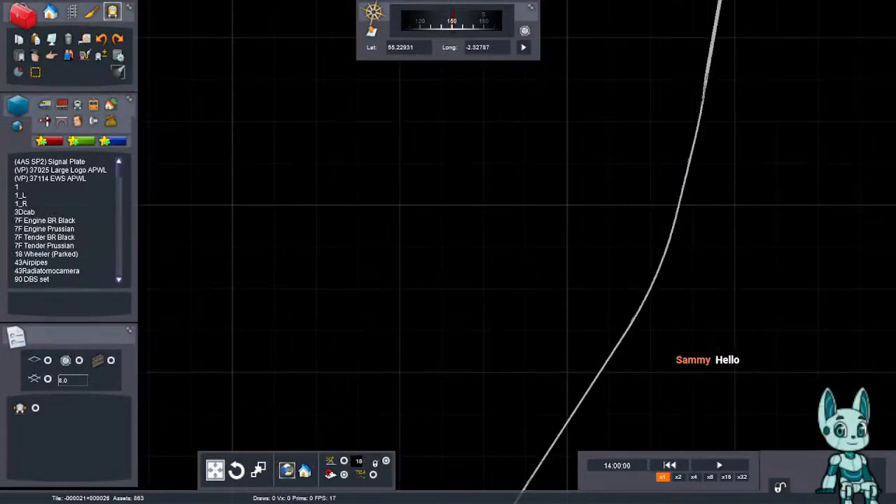
key(Up)
scroll(516, 252, up, 1)
scroll(626, 172, up, 3)
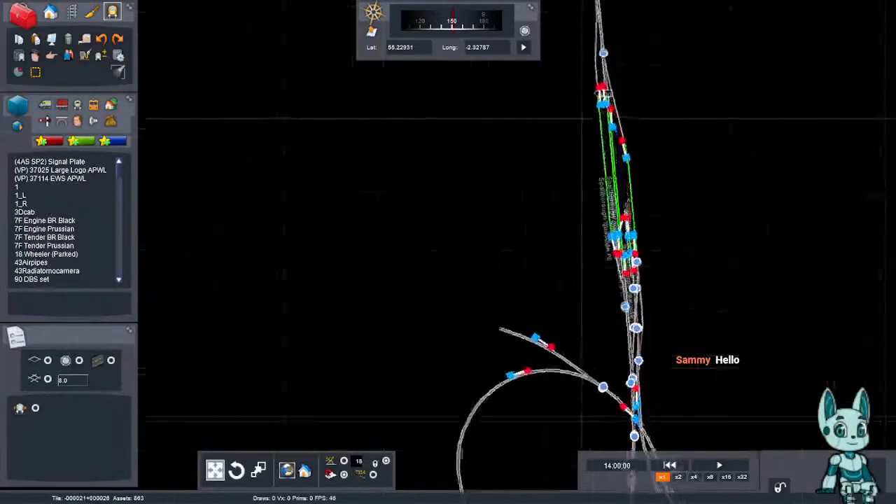
key(9)
- Inspect the signal box and the surrounding tracks and platform ends in the 3D view
right_drag(626, 172, 756, 126)
key(Up)
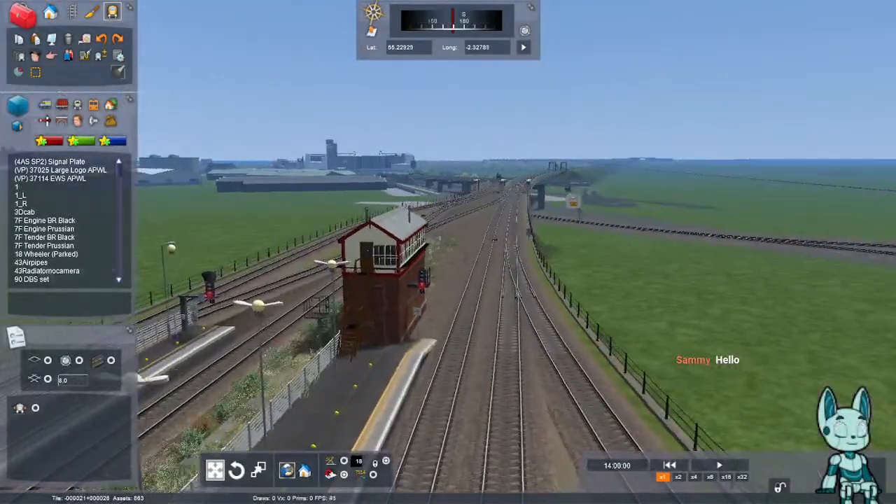
right_drag(756, 252, 294, 252)
key(Down)
key(Down)
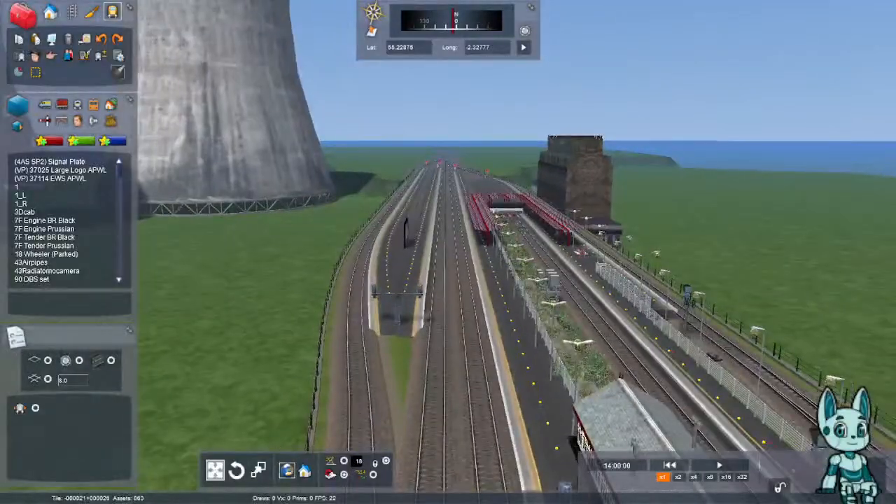
key(Right)
right_drag(448, 252, 442, 336)
key(Down)
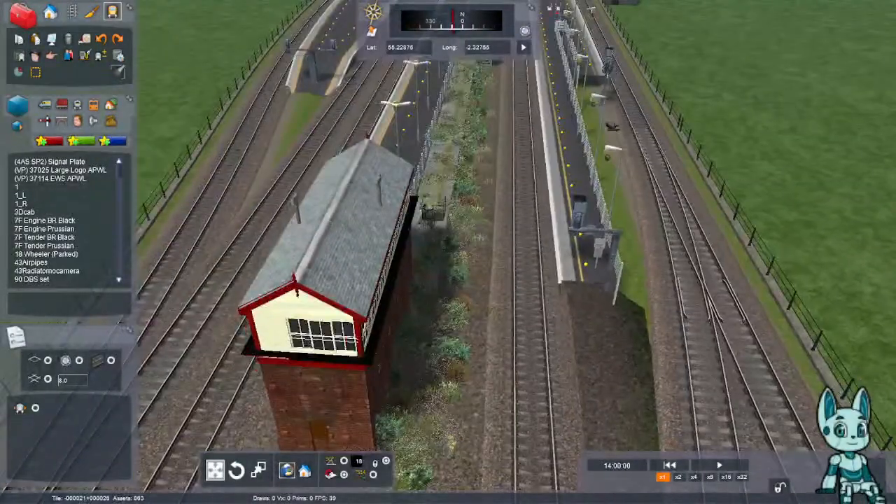
- Survey the platforms and canopies from the air, looking south toward the signal box and junction
key(Right)
right_drag(448, 252, 315, 203)
key(Down)
key(Up)
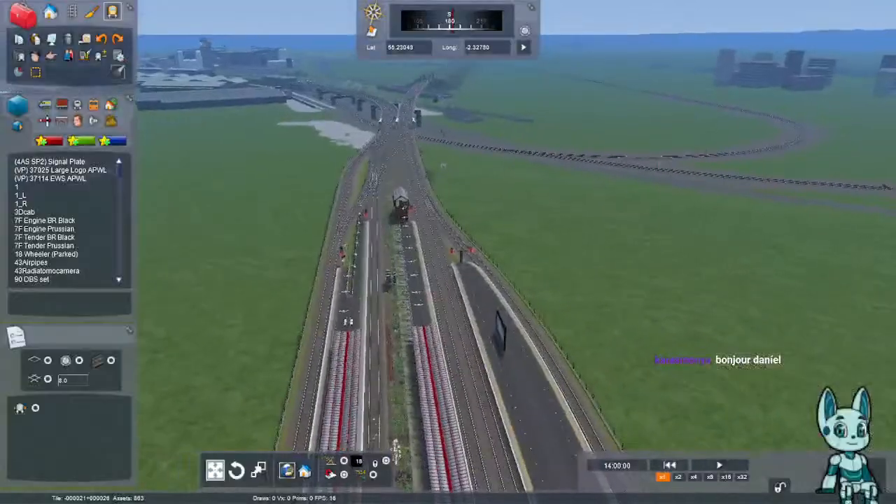
key(Right)
key(Up)
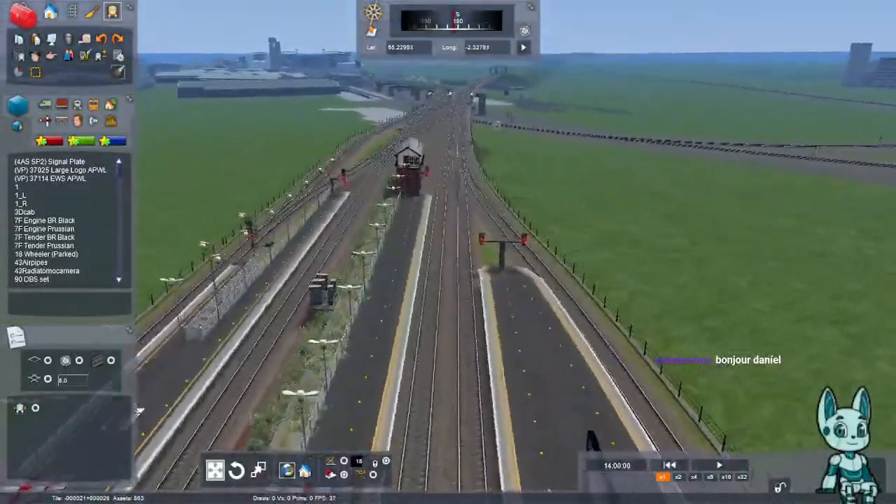
right_drag(448, 252, 364, 266)
key(Up)
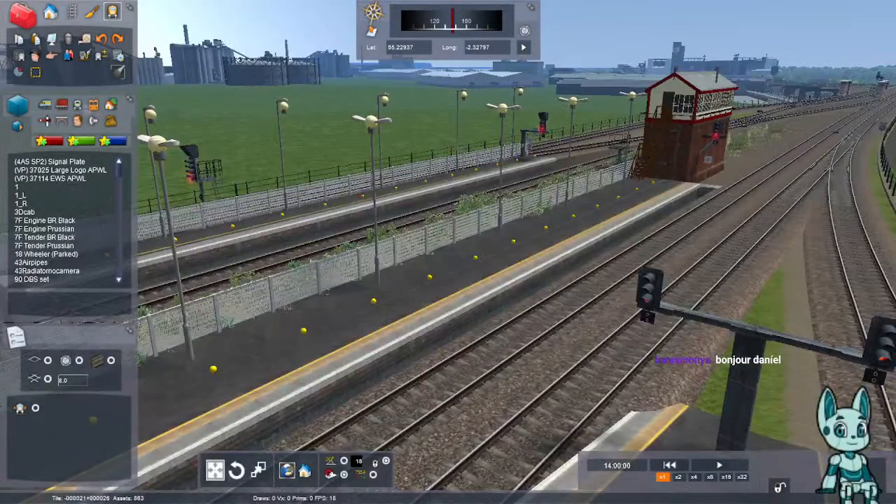
- Examine the overgrown strip, fence and bay track between the canopied platforms
right_drag(448, 252, 186, 266)
key(Right)
key(Up)
right_drag(448, 252, 490, 224)
key(Up)
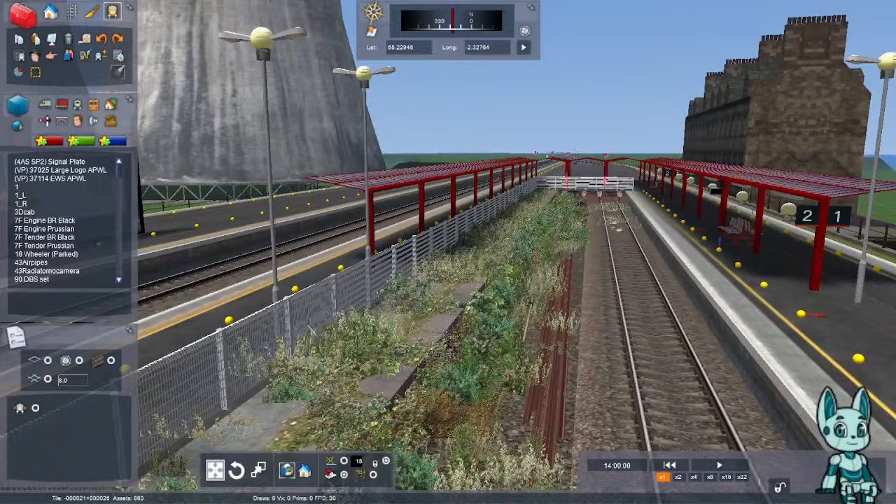
key(Right)
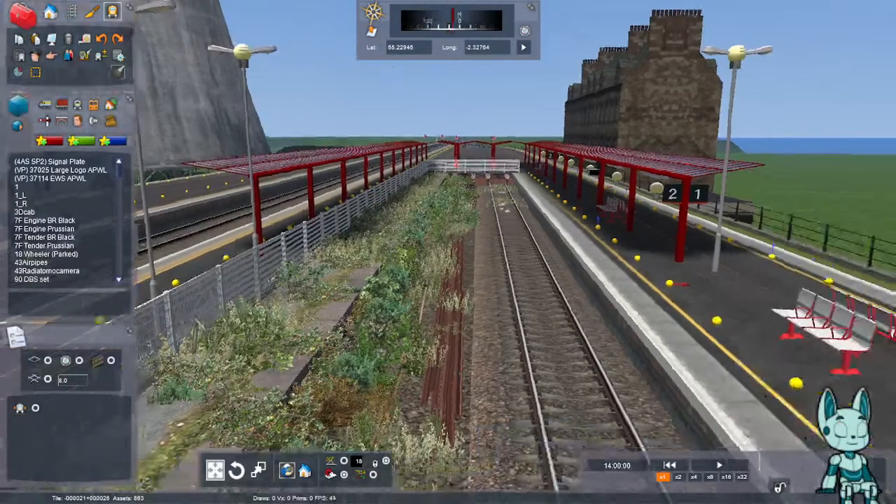
key(Right)
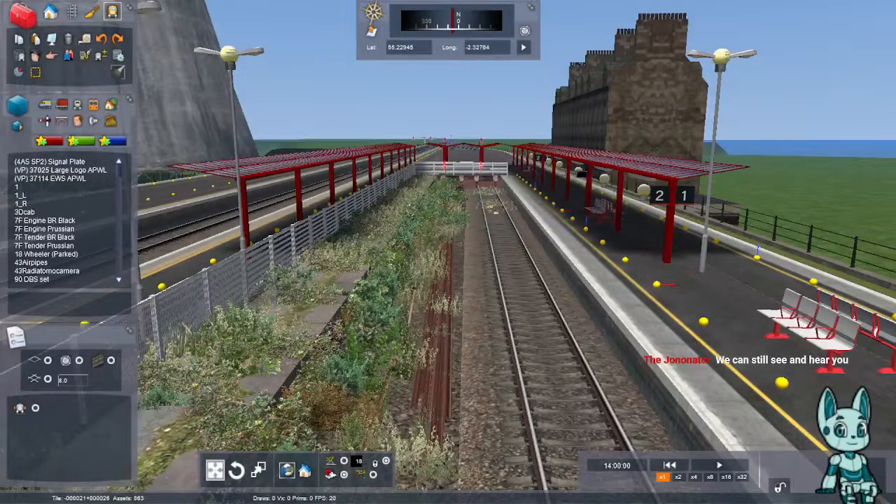
- Inspect the main-line tracks between the platforms, looking south to the signal box and north past the billboard and cooling towers
right_drag(448, 253, 392, 252)
key(Up)
mouse_move(448, 252)
right_down()
mouse_move(385, 238)
mouse_move(465, 200)
mouse_move(427, 262)
mouse_move(449, 268)
right_up()
key(Left)
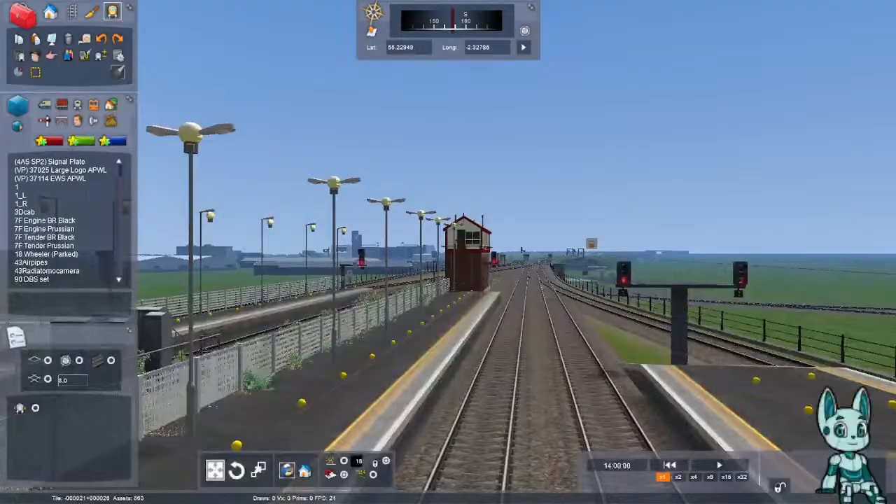
key(Up)
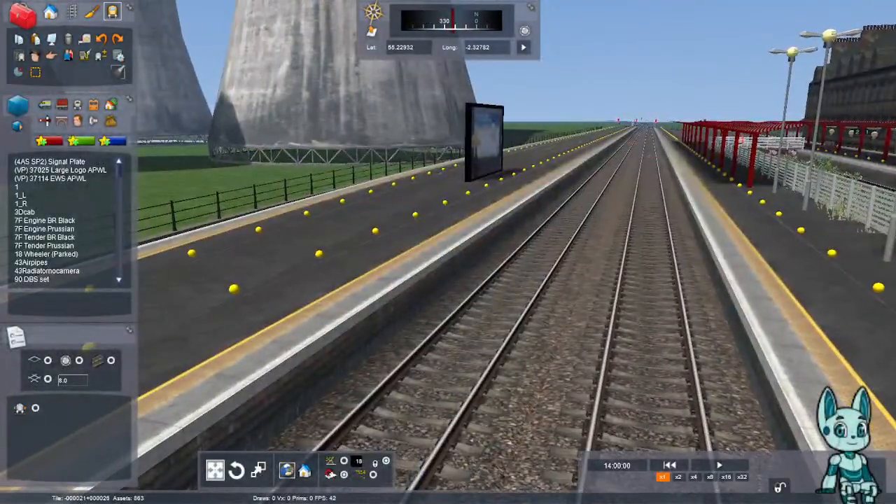
right_drag(448, 252, 266, 312)
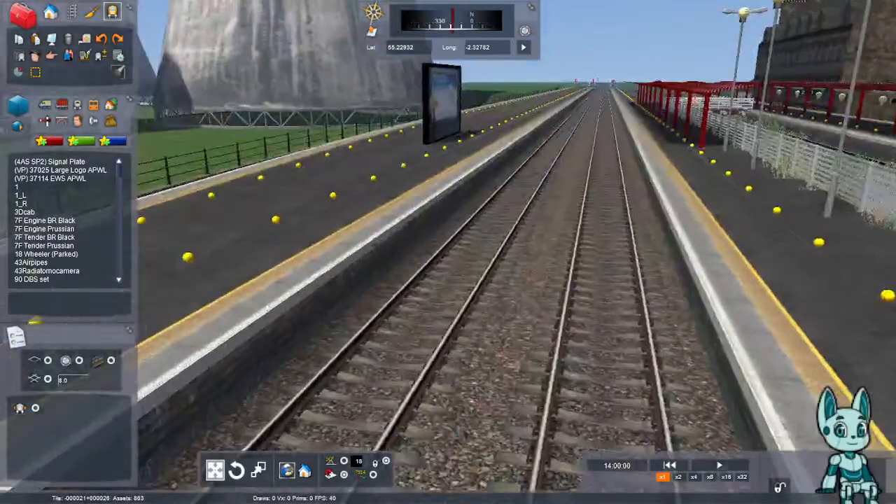
right_drag(448, 252, 532, 252)
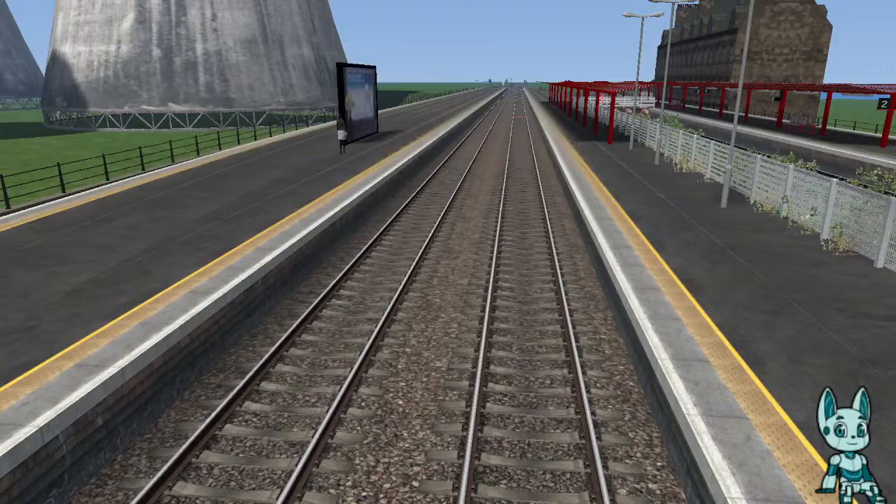
- View the platform-end signals and signal box outside the editor, and restart the scenario
right_drag(448, 252, 441, 184)
key(Left)
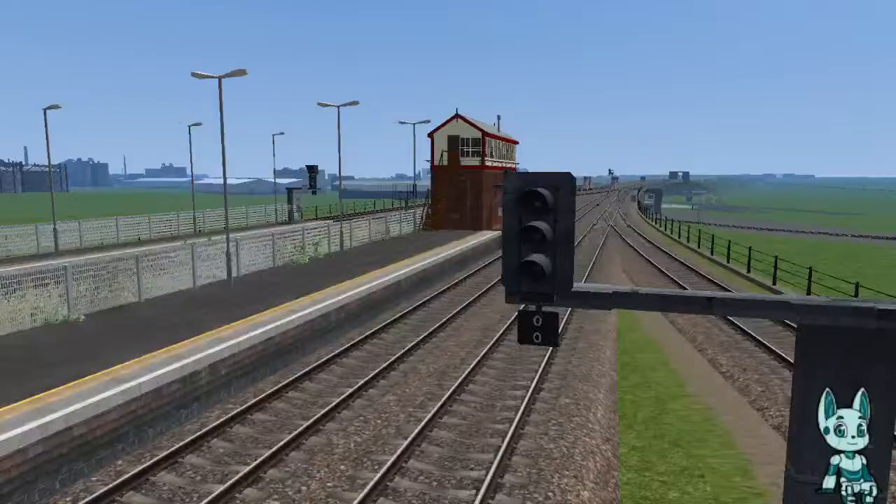
key(Down)
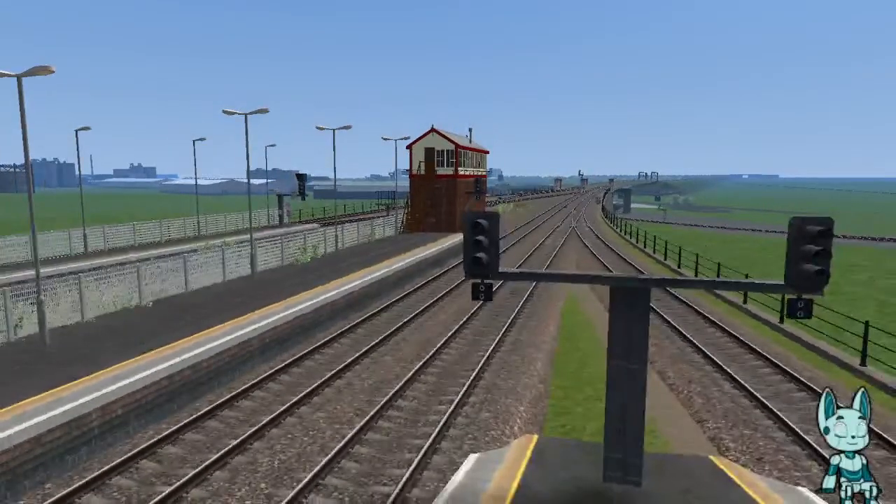
key(Escape)
click(463, 321)
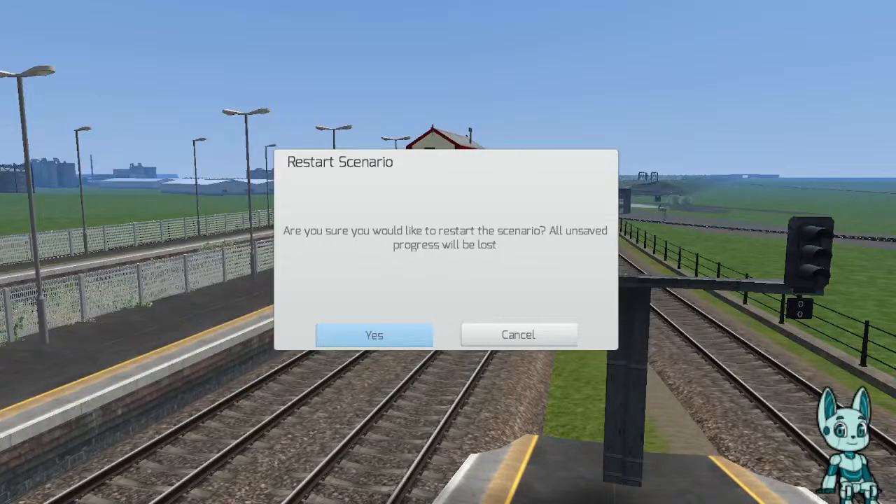
key(Return)
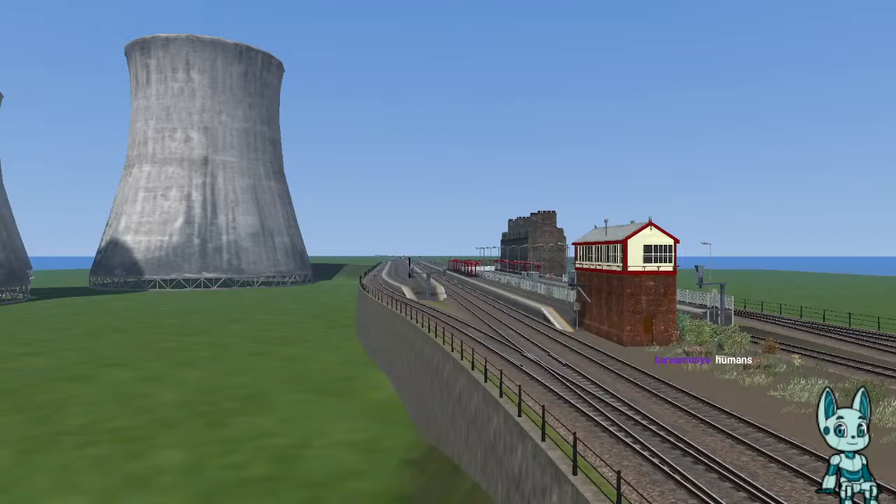
- Survey the island platform end, fenced platforms and distant industrial buildings in the restarted scenario
key(Right)
key(Up)
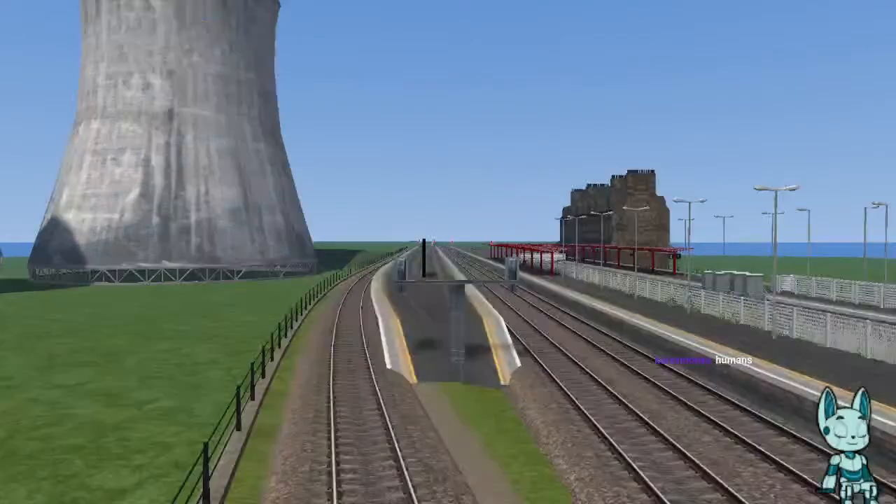
key(Right)
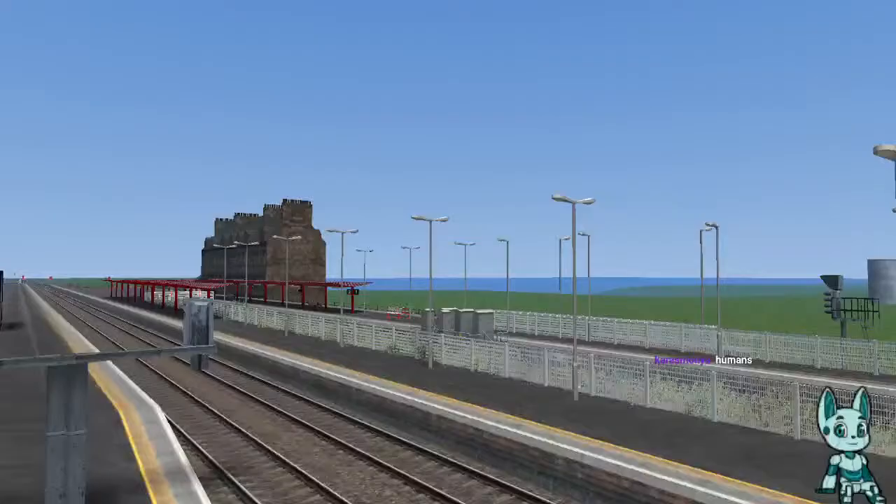
key(Right)
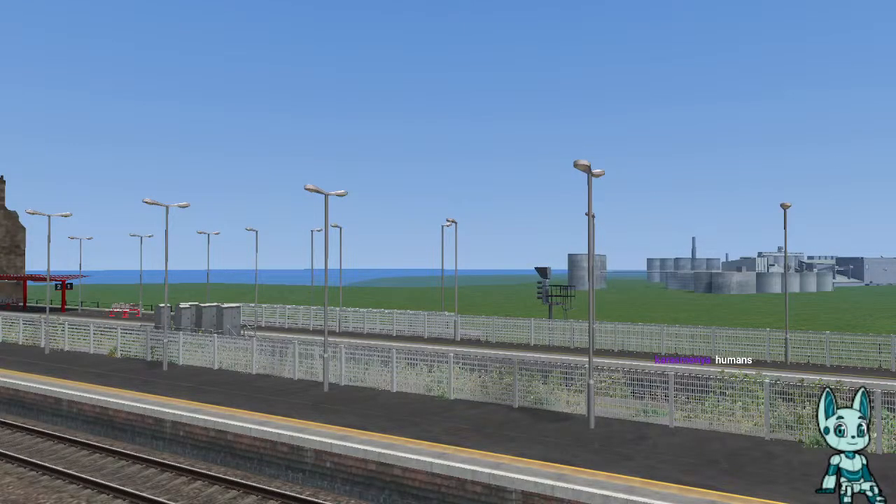
- Reopen the route editor and follow the main line north to the far end of the platforms
key(F5)
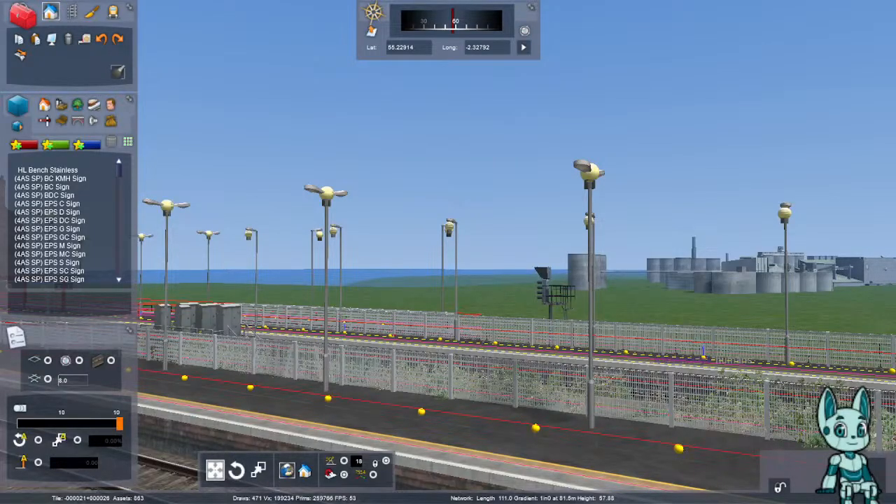
right_drag(532, 280, 284, 280)
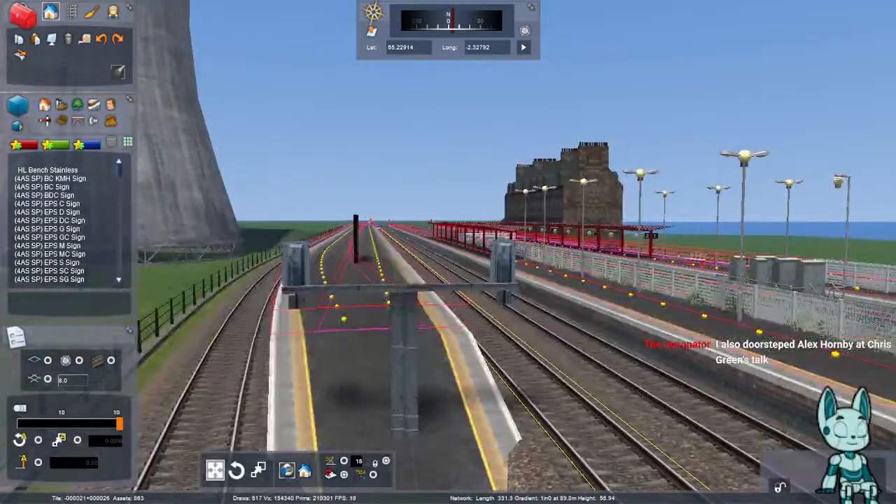
key(Up)
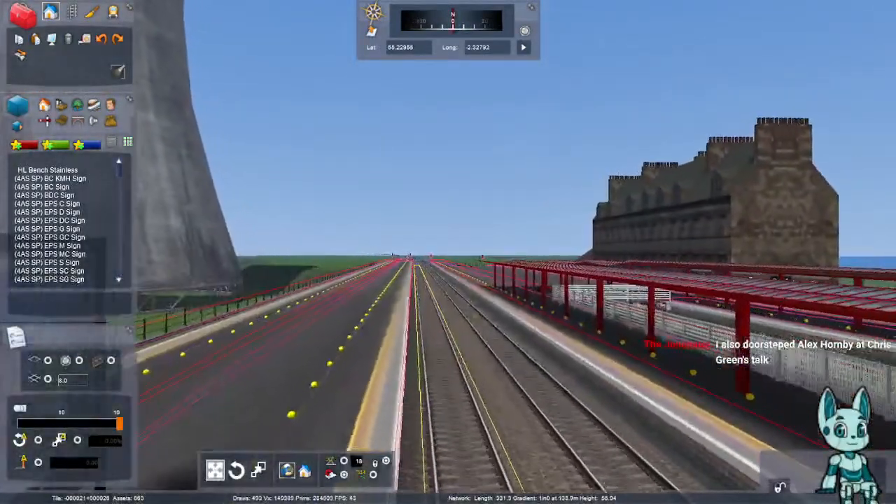
right_drag(280, 280, 868, 294)
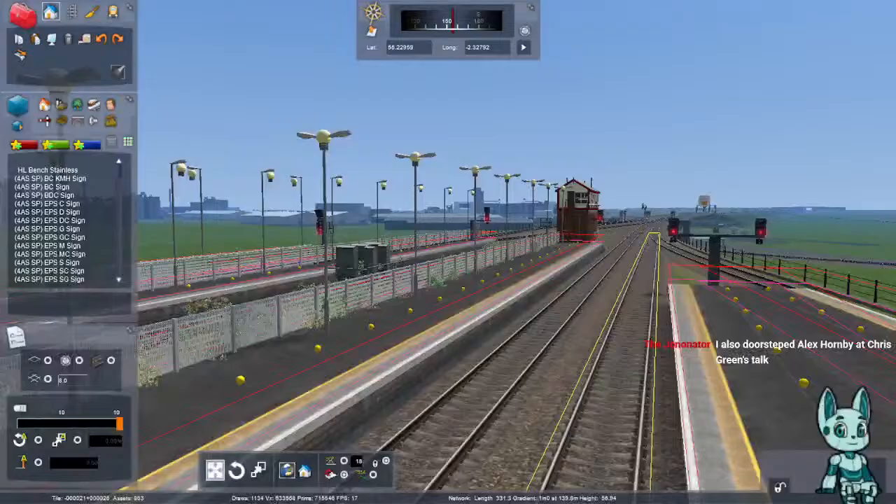
key(Up)
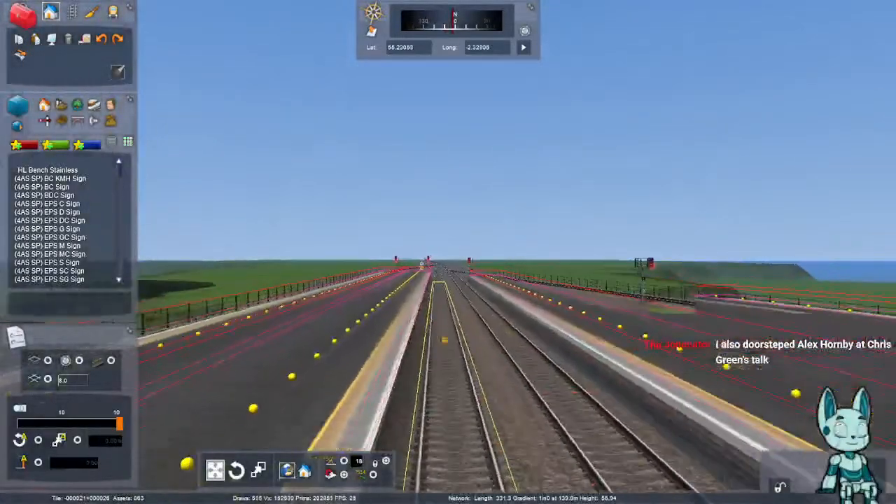
key(Up)
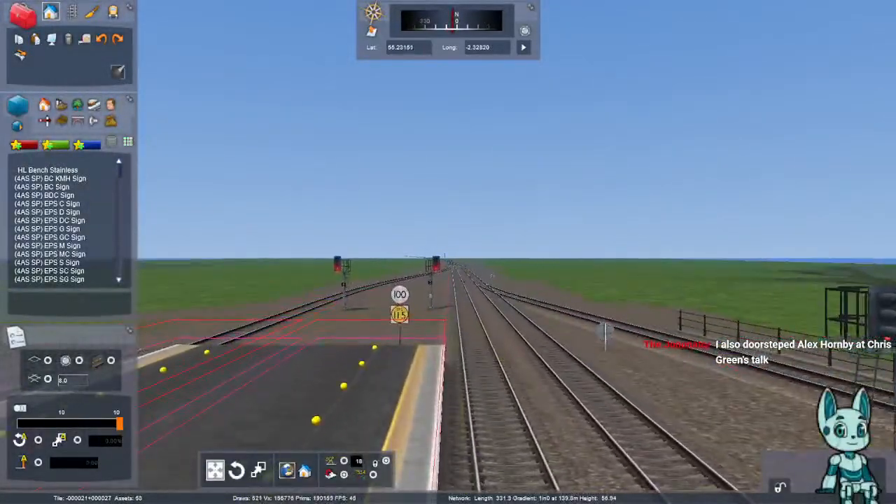
- Examine the northern platform end with its 100 and EPS 115 speed signs, the nearby signal and the junction tracks
right_drag(448, 280, 448, 242)
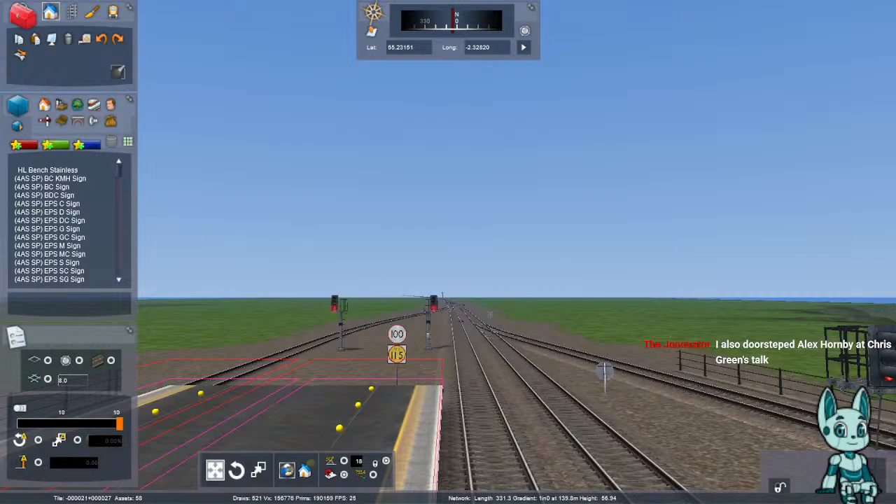
key(Up)
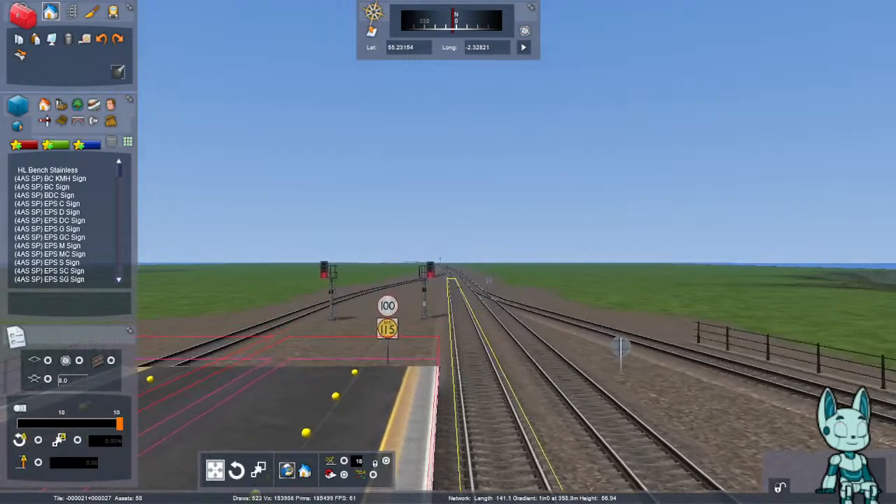
key(Up)
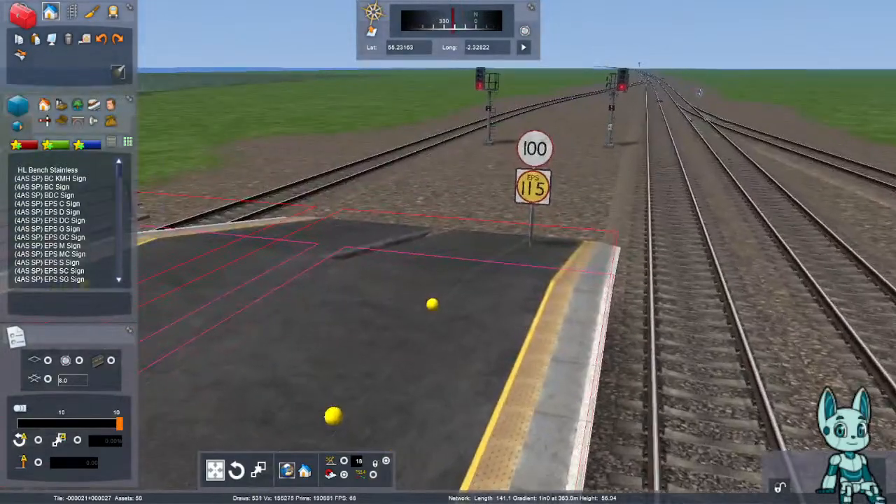
key(Up)
key(Down)
key(Right)
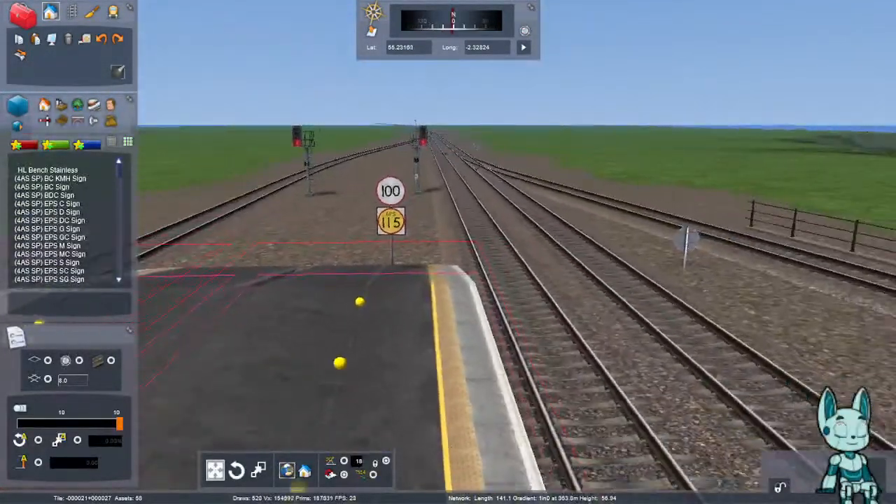
key(Page_Down)
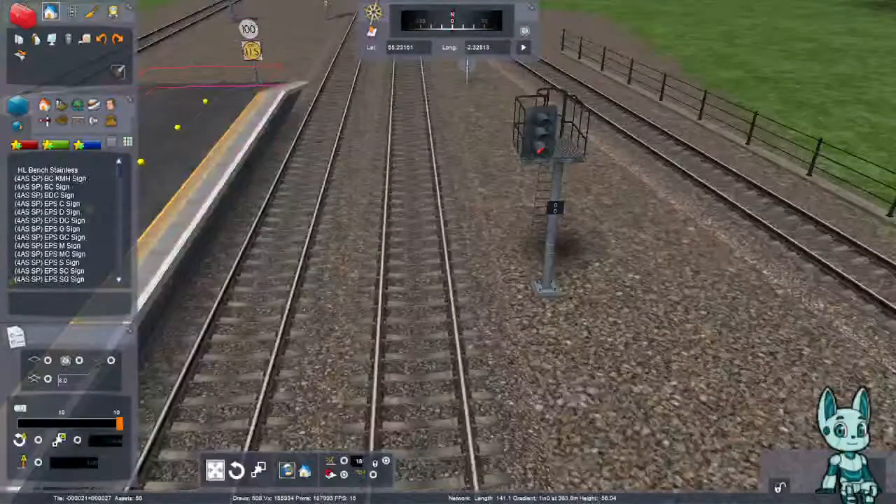
key(Page_Up)
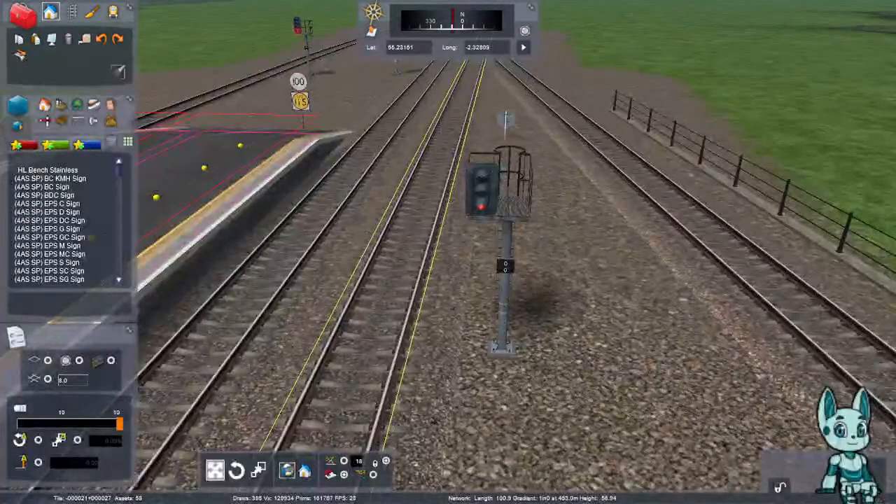
key(Right)
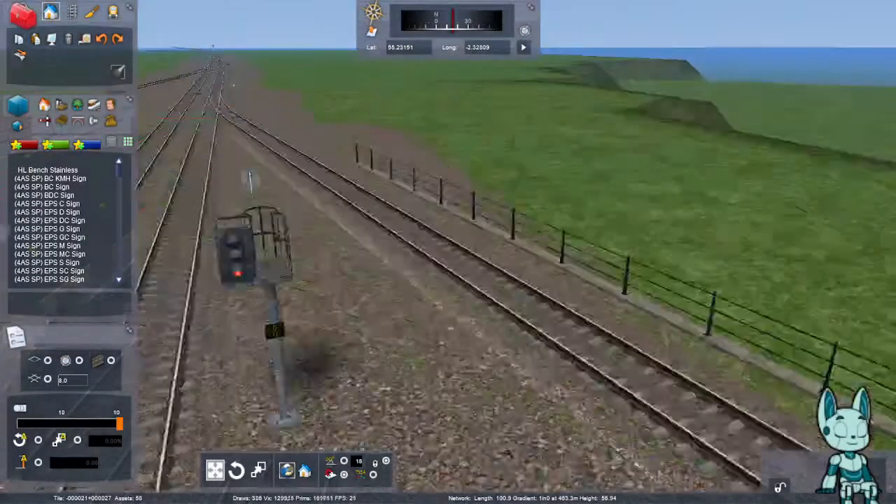
- Survey the station southward from its northern end over the canopies, and examine the bay track and its buffer end
key(Page_Up)
key(Up)
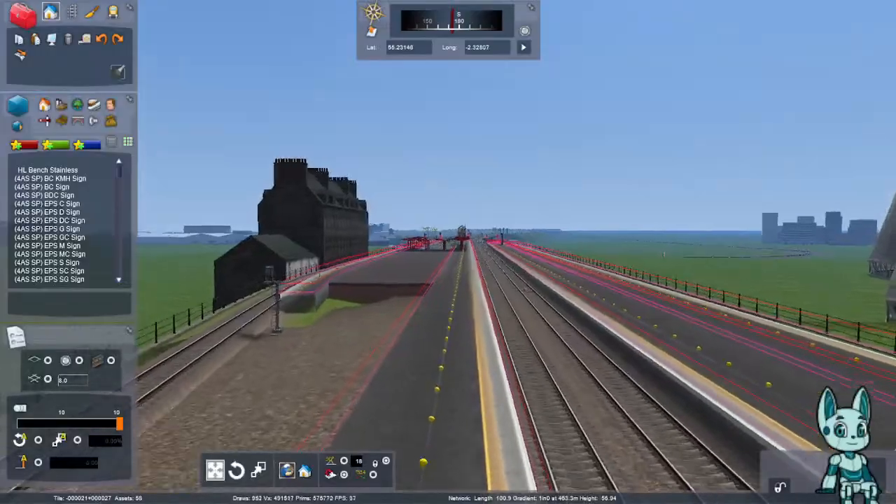
key(Page_Down)
key(Up)
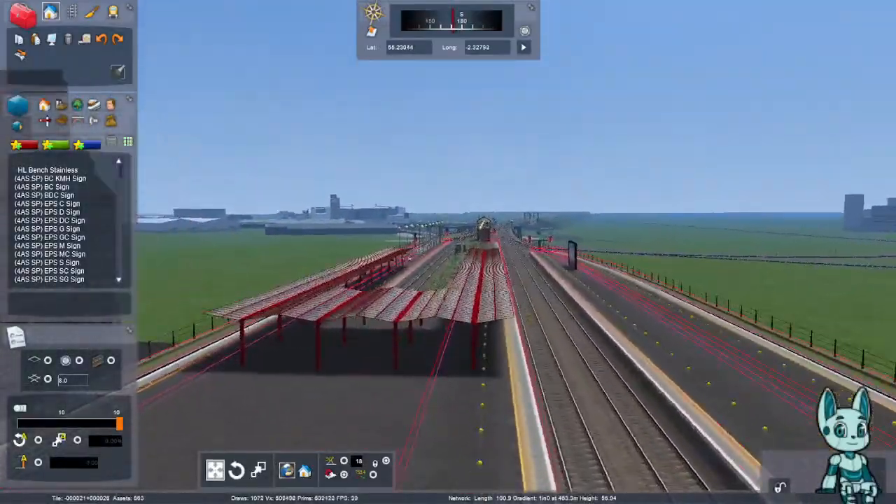
key(Page_Up)
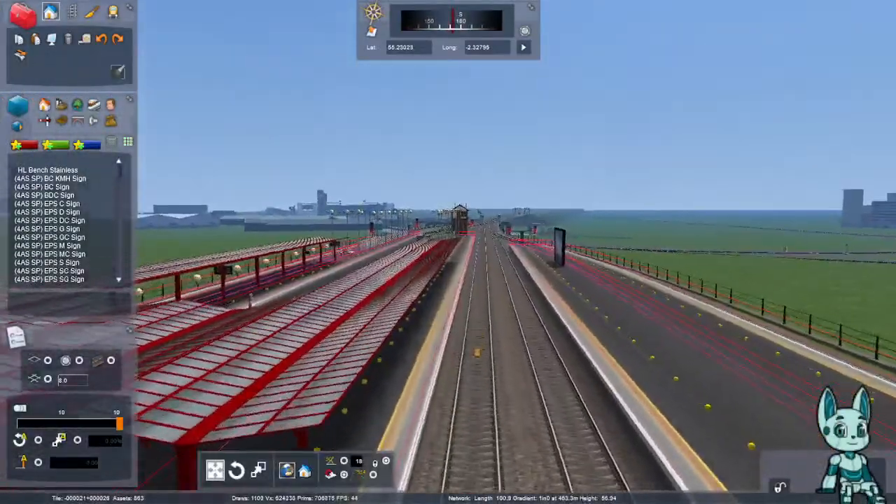
key(Left)
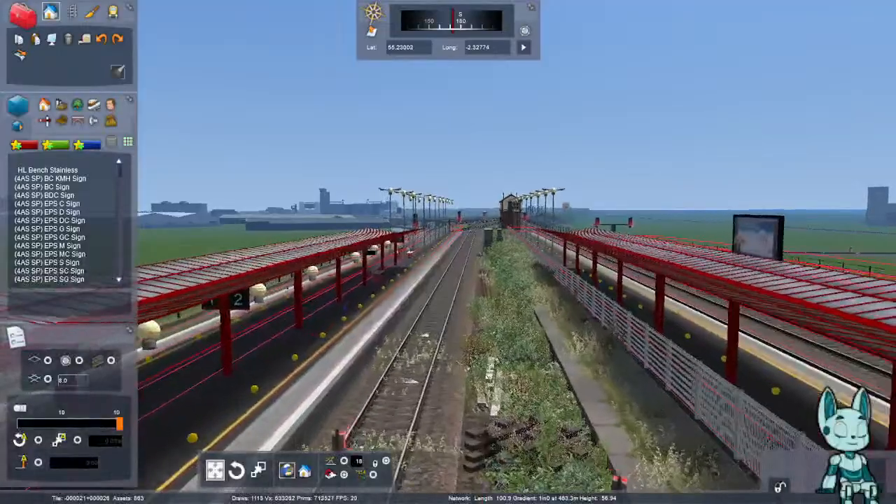
key(Page_Up)
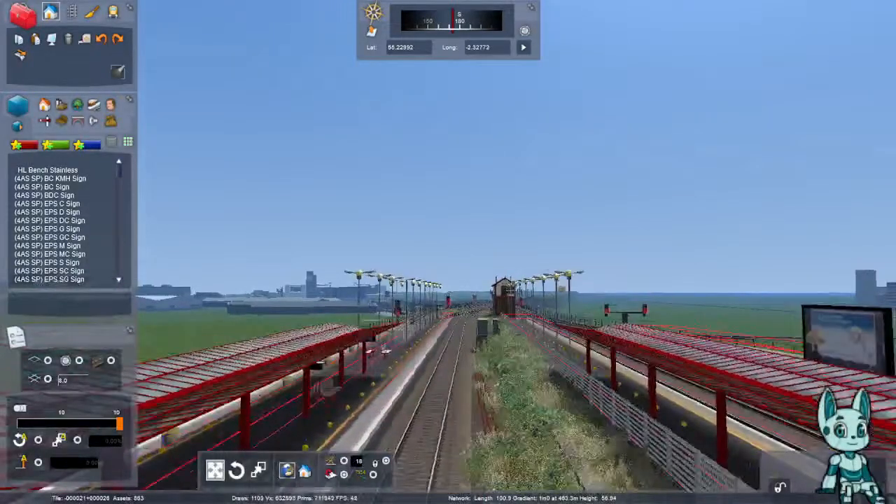
key(Page_Down)
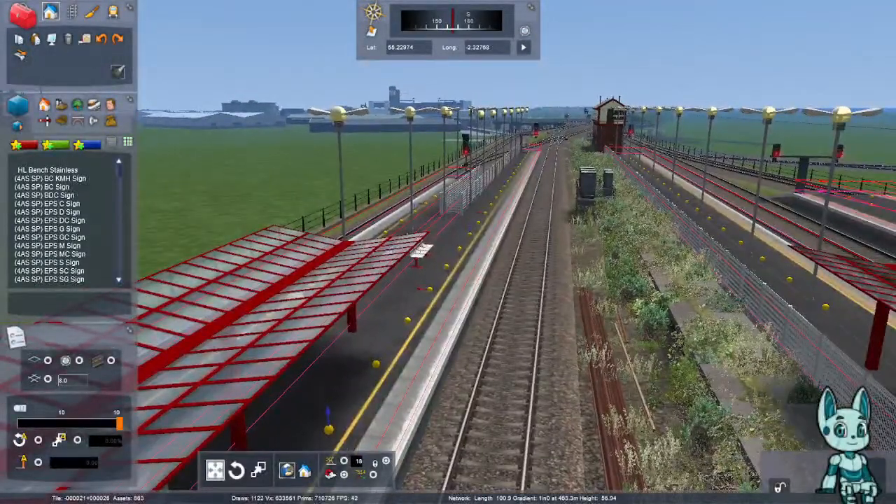
right_drag(448, 252, 217, 238)
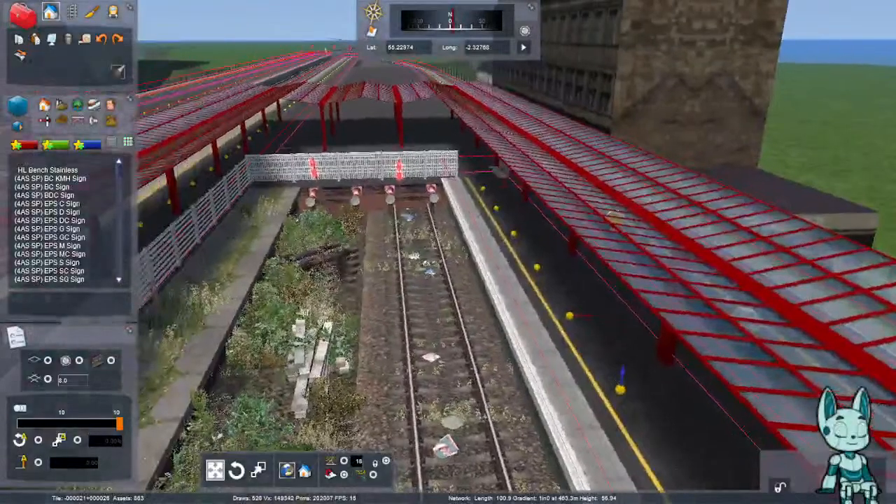
- Follow the main line north beyond the canopies, and examine the wide open platform beside the stone building
key(Left)
right_drag(448, 252, 423, 203)
key(Up)
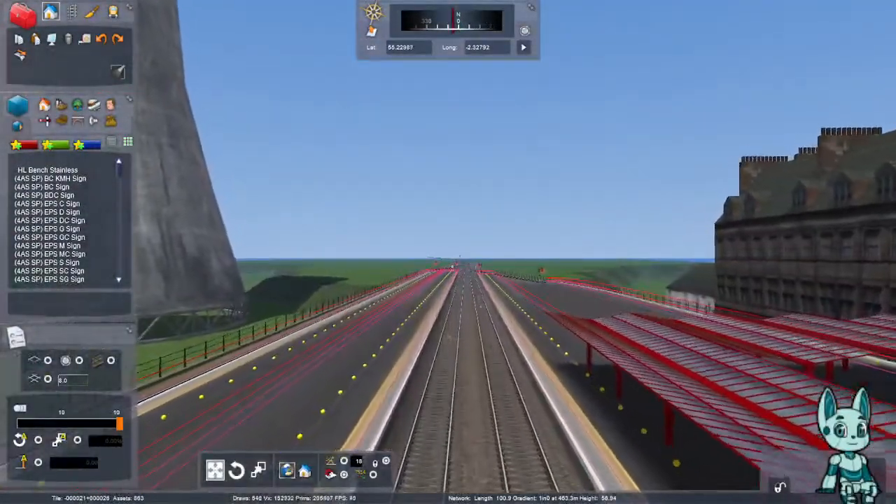
key(Up)
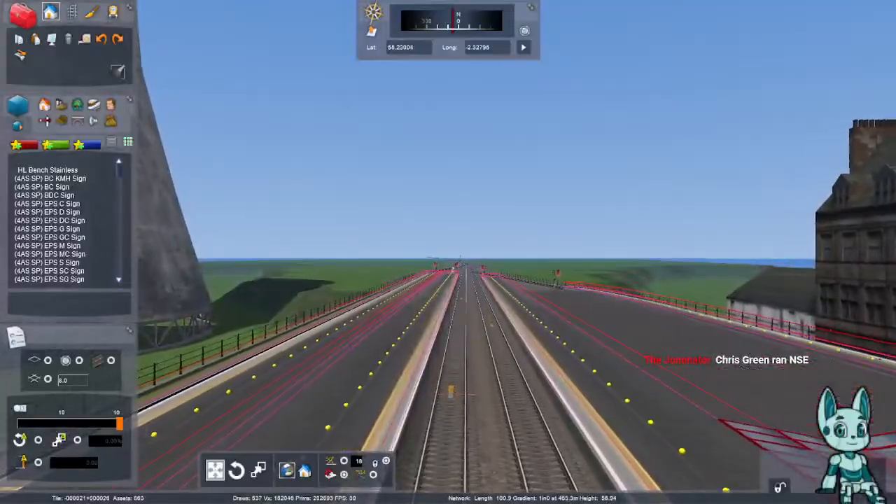
key(Up)
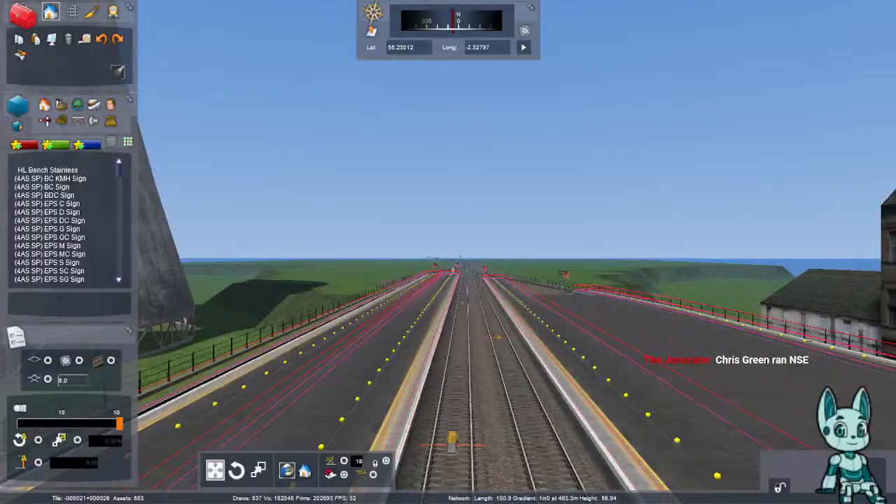
right_drag(448, 252, 602, 308)
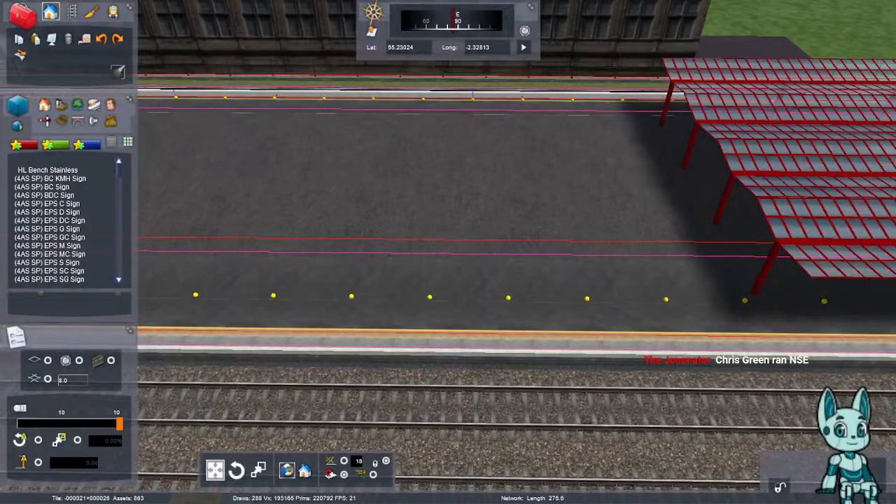
- Bring up the station object category in the asset browser and find the WCML_St entries near its end
click(94, 104)
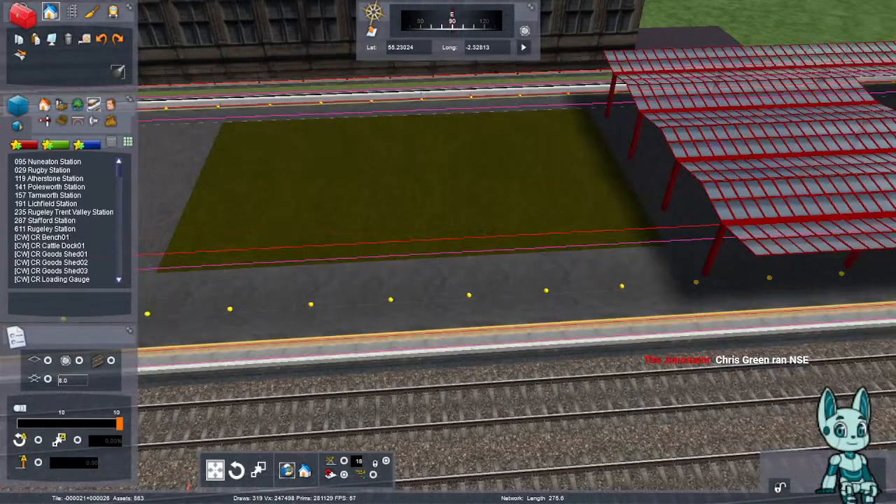
right_drag(392, 210, 448, 245)
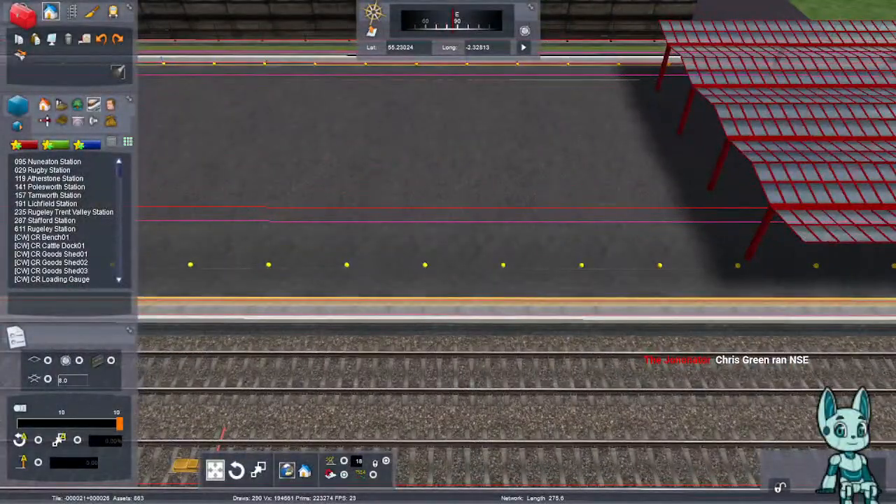
drag(119, 169, 119, 263)
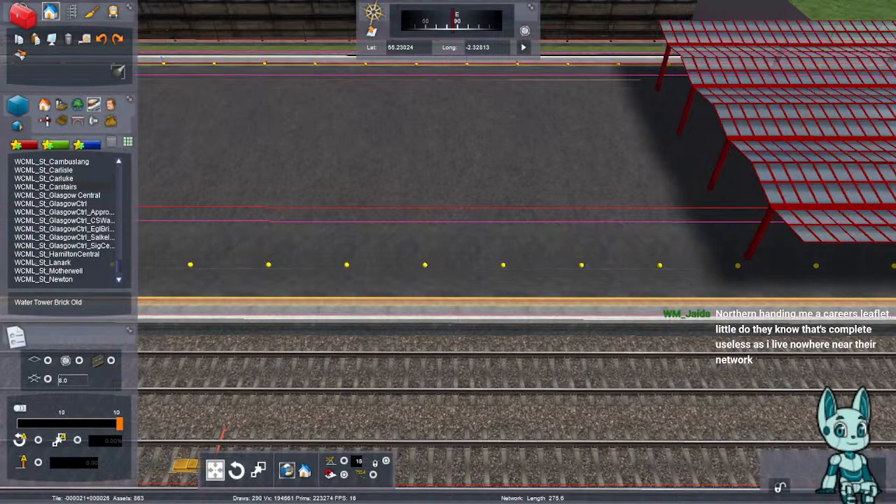
- Try to place the WCML_St_Carstairs station building over the platforms north of the canopies
click(83, 187)
right_drag(521, 181, 574, 147)
right_drag(483, 280, 595, 252)
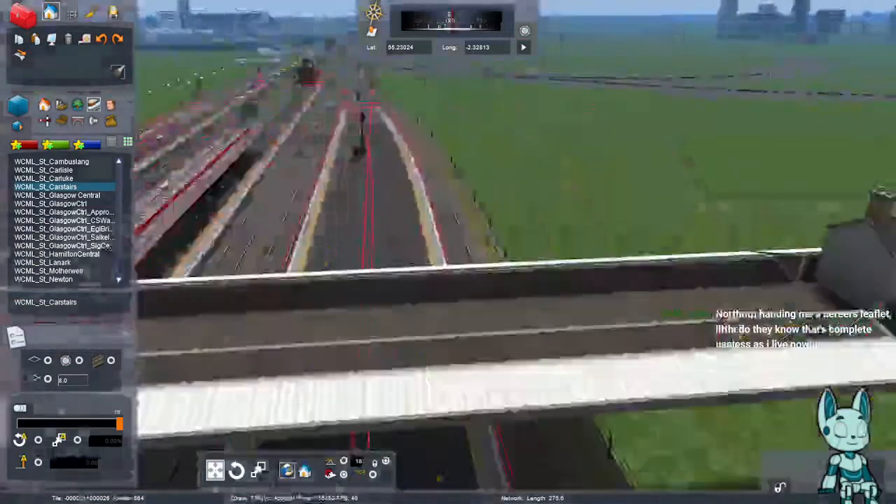
right_drag(483, 273, 470, 260)
key(Down)
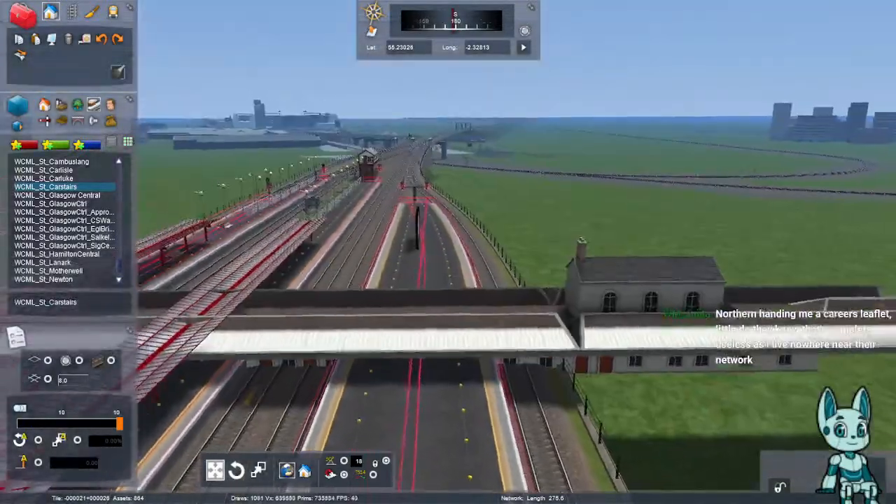
key(Up)
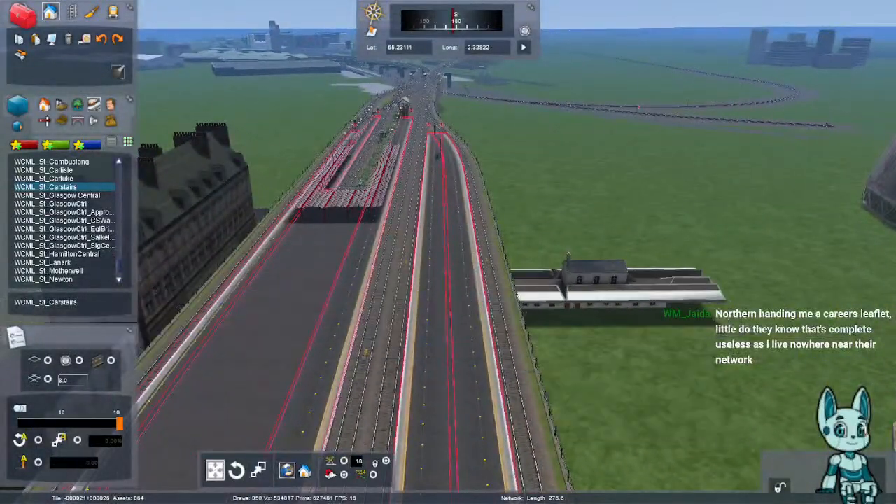
drag(402, 271, 441, 273)
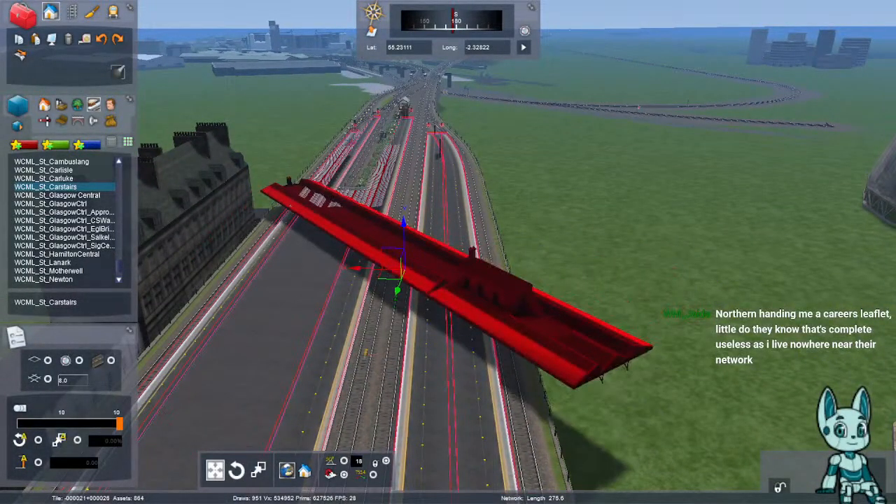
right_click(441, 273)
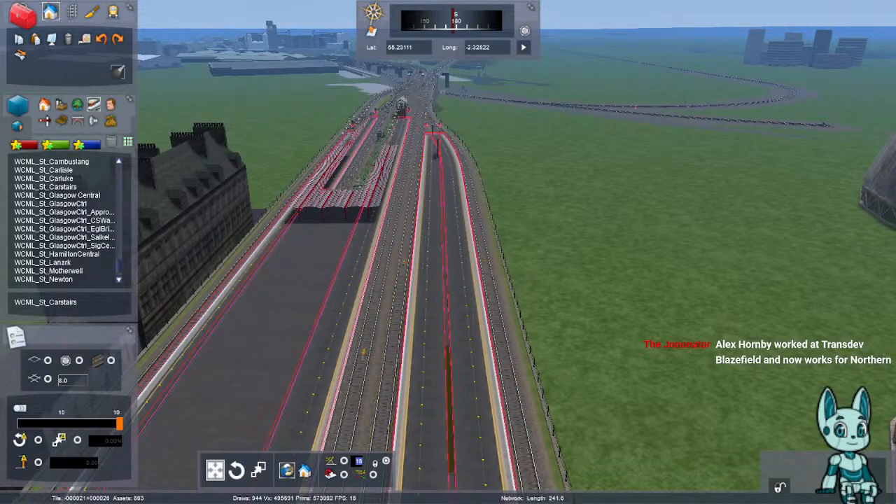
- Try a second WCML_St_Carstairs building on the narrow western island platform, and delete it
right_drag(451, 409, 483, 487)
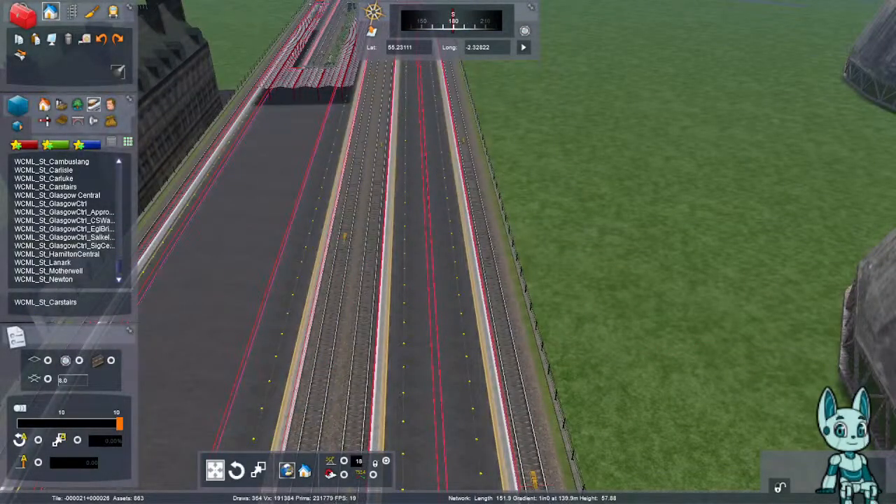
scroll(67, 221, up, 1)
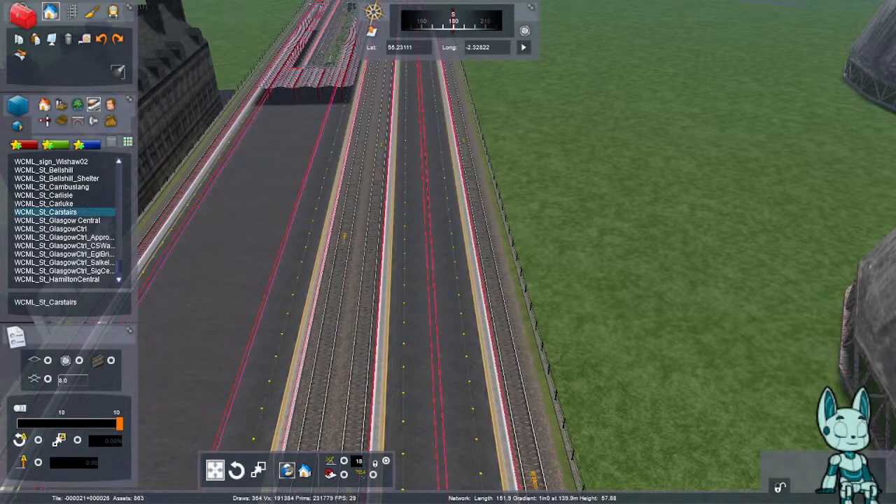
drag(375, 186, 427, 188)
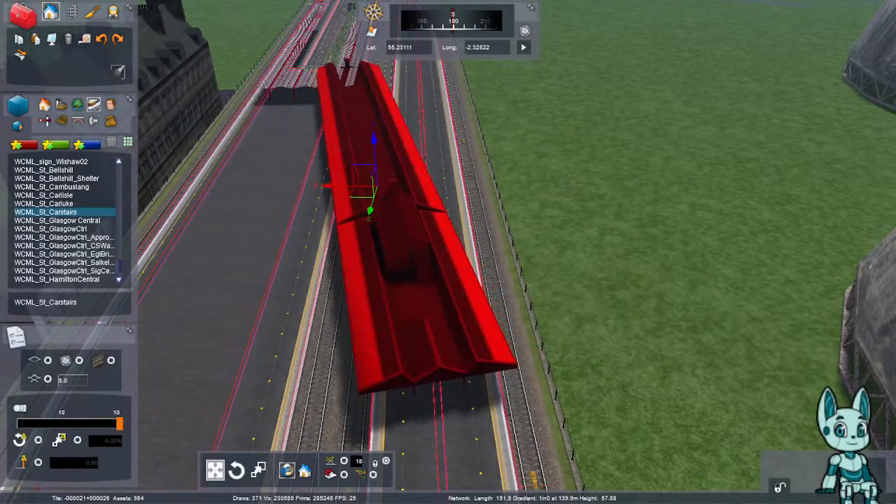
key(Delete)
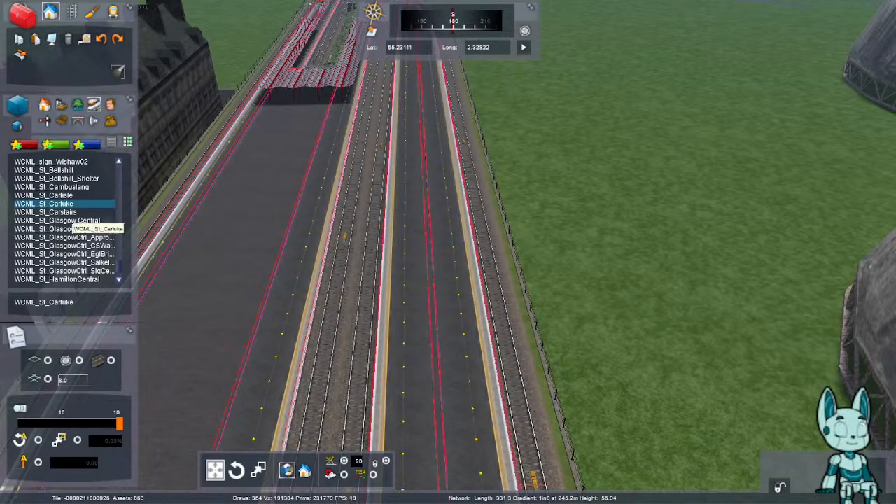
- Place a WCML_St_Carstairs building on the western island platform, lined up lengthwise with the tracks
click(46, 212)
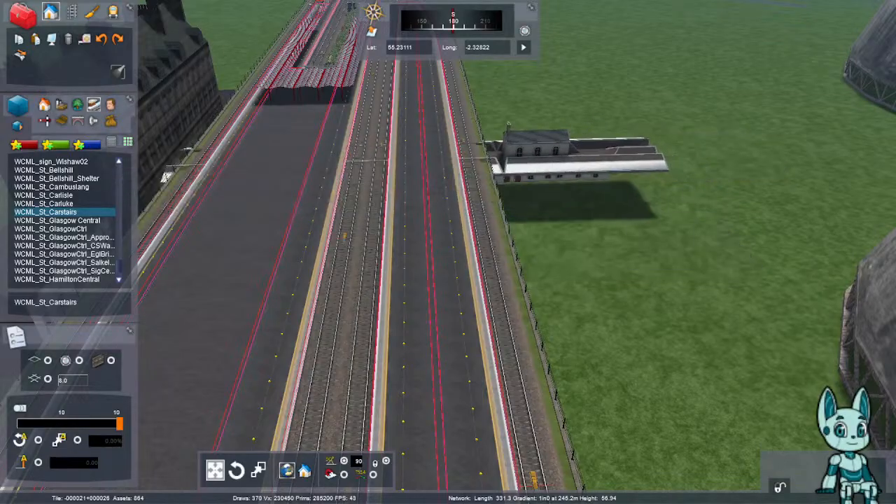
click(376, 180)
drag(376, 179, 269, 184)
right_click(270, 184)
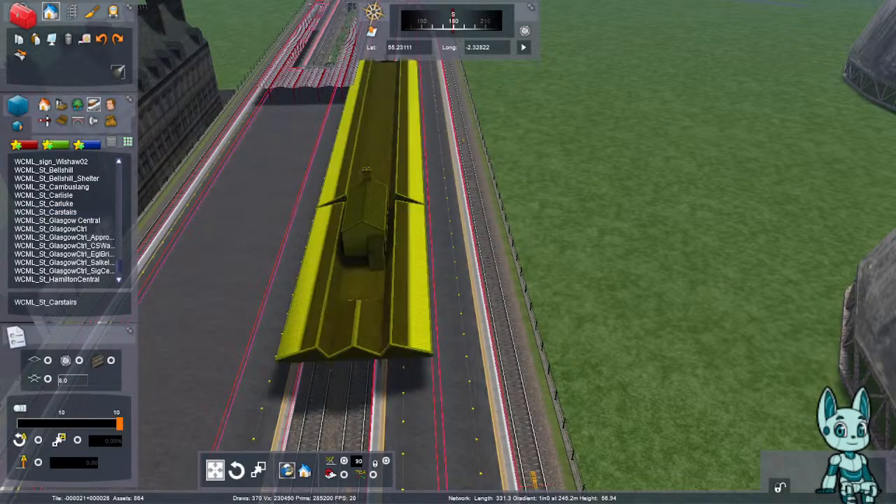
drag(364, 259, 440, 268)
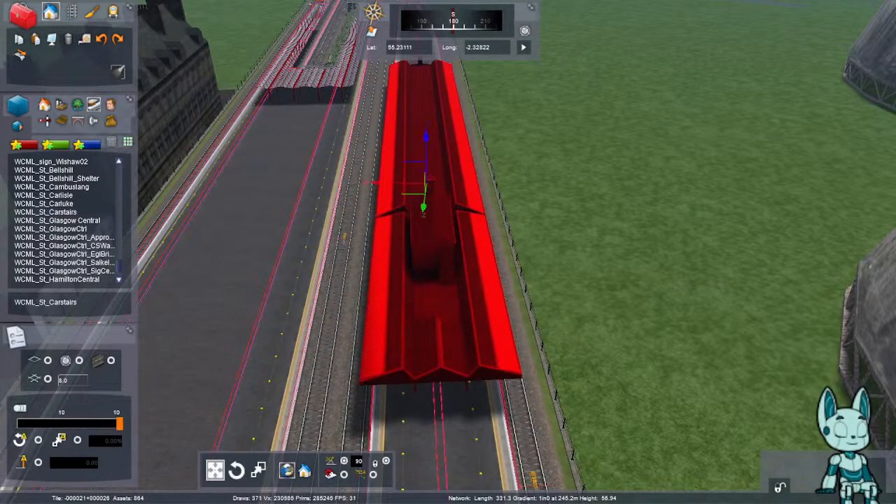
right_click(440, 269)
- Select the Carstairs building at its southern end and fine-tune its height against the platform surface
right_drag(440, 268, 399, 196)
key(Up)
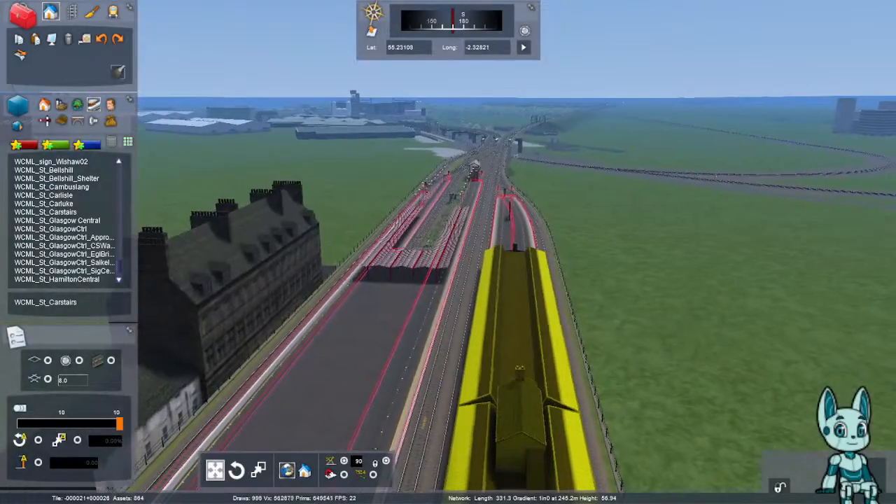
key(Up)
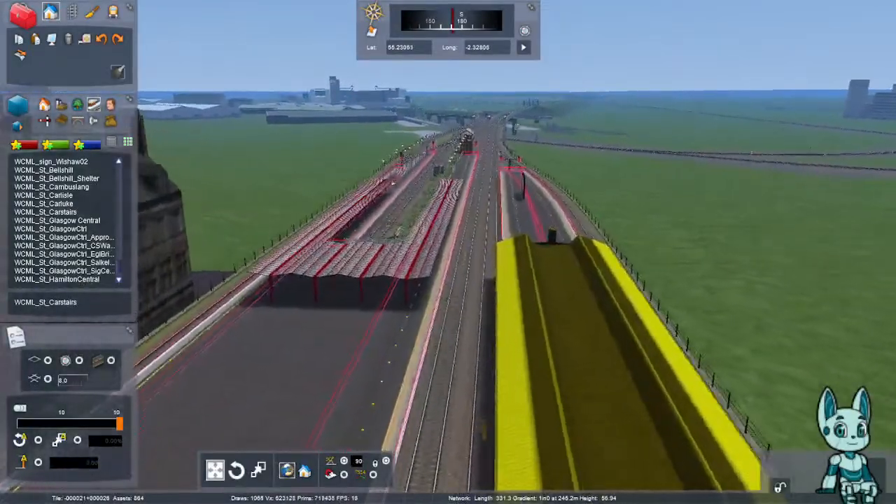
key(Up)
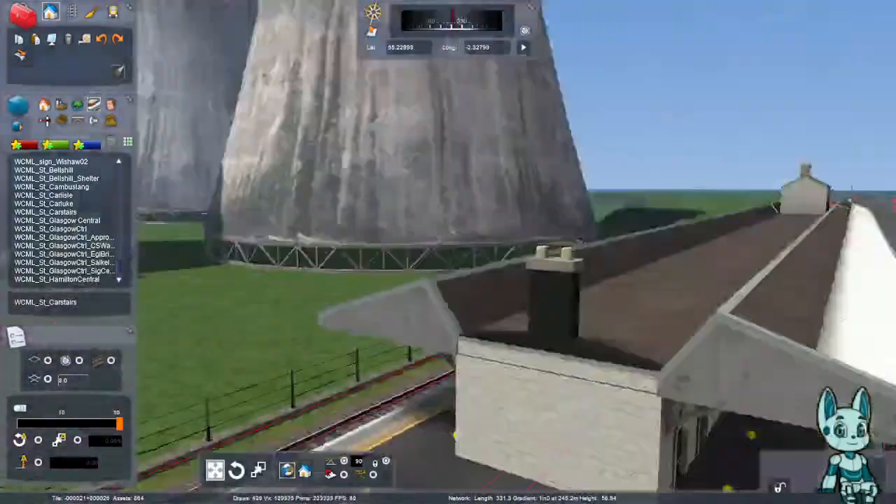
mouse_move(448, 252)
right_down()
mouse_move(532, 245)
mouse_move(455, 301)
mouse_move(458, 256)
right_up()
key(Down)
key(Right)
key(Up)
click(294, 245)
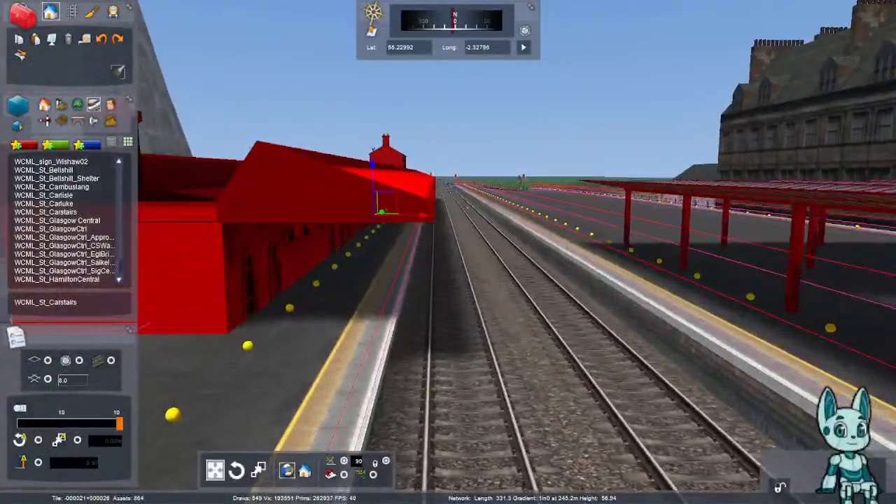
right_drag(294, 245, 251, 308)
drag(479, 95, 479, 87)
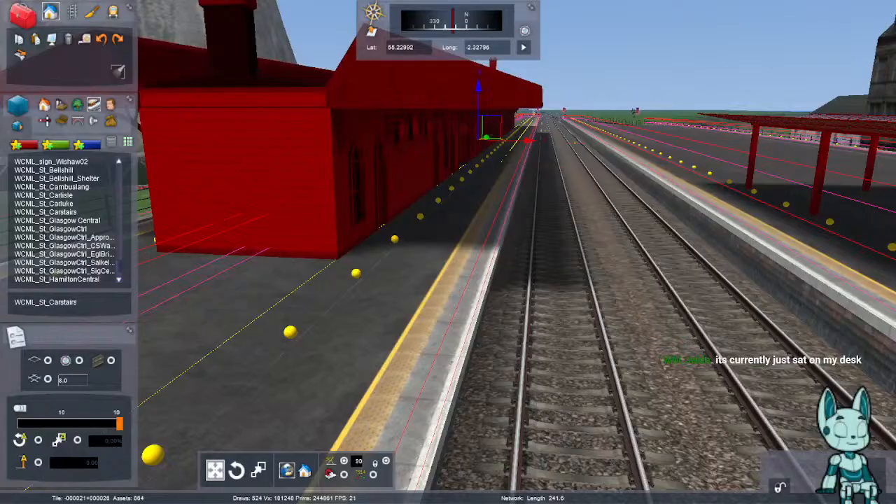
- Scale the Carstairs building narrower so its walls stand further back from the platform edge
mouse_move(448, 210)
right_down()
mouse_move(430, 160)
mouse_move(436, 199)
right_up()
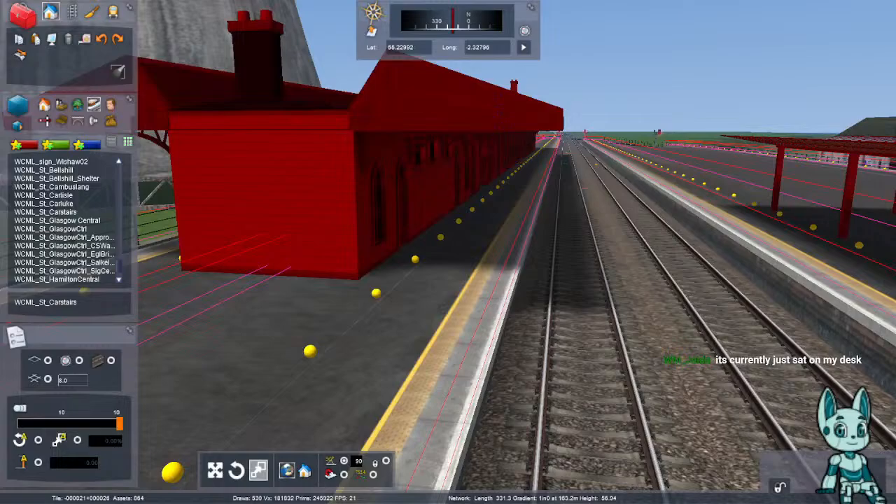
drag(479, 112, 466, 112)
click(466, 112)
- Check the clearance on the building's western side and nudge the building to sit centrally between both platform edges
key(Left)
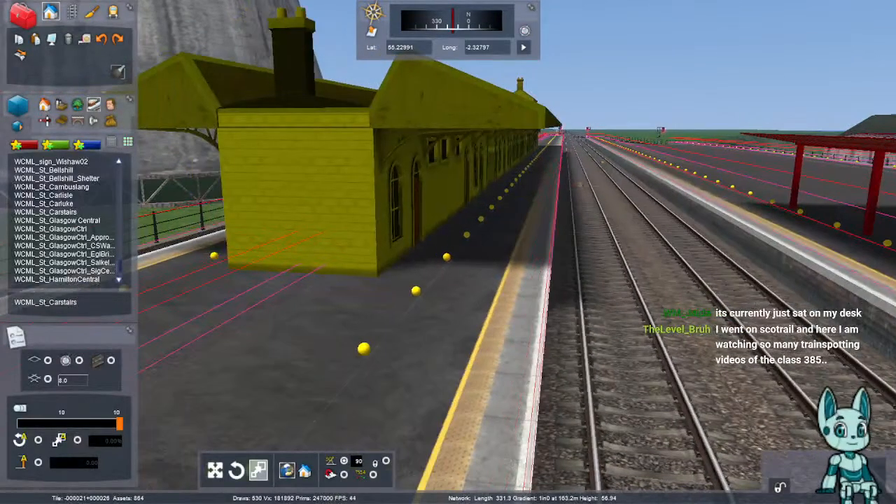
key(Left)
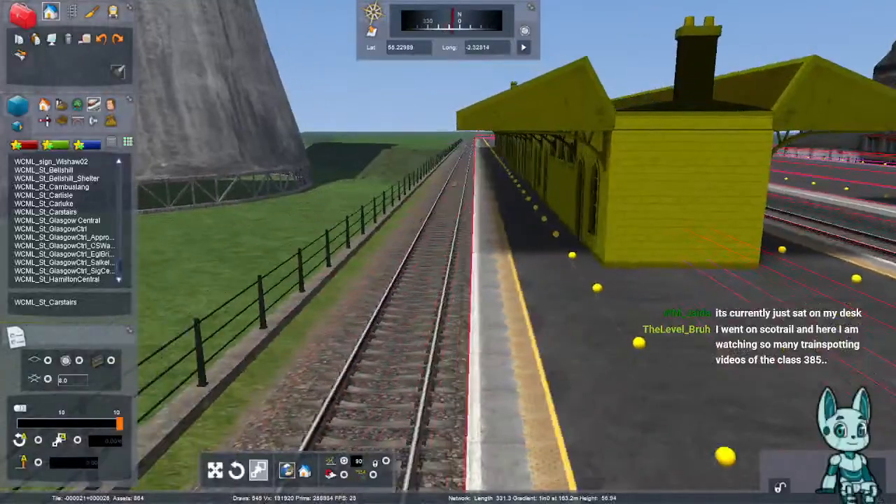
key(Down)
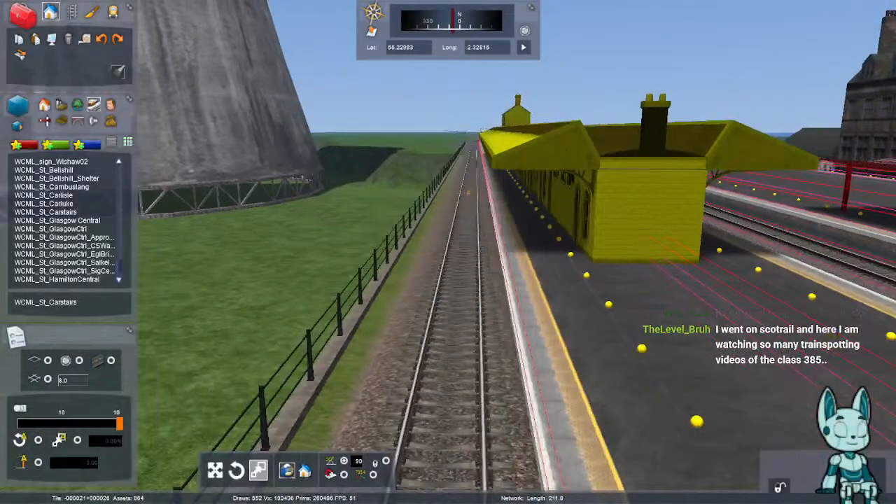
drag(648, 210, 654, 212)
key(Right)
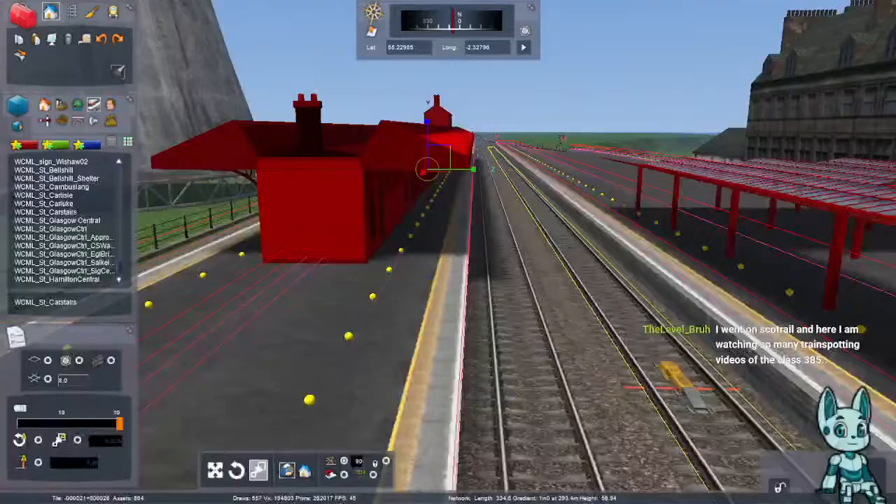
- Duplicate the Carstairs building and set the pair end to end along the island platform, with their small houses at opposite ends
key(Up)
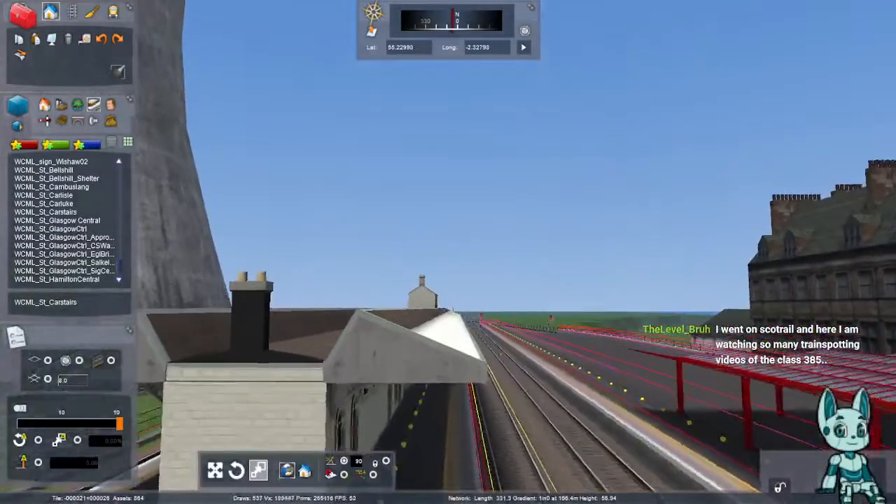
key(Up)
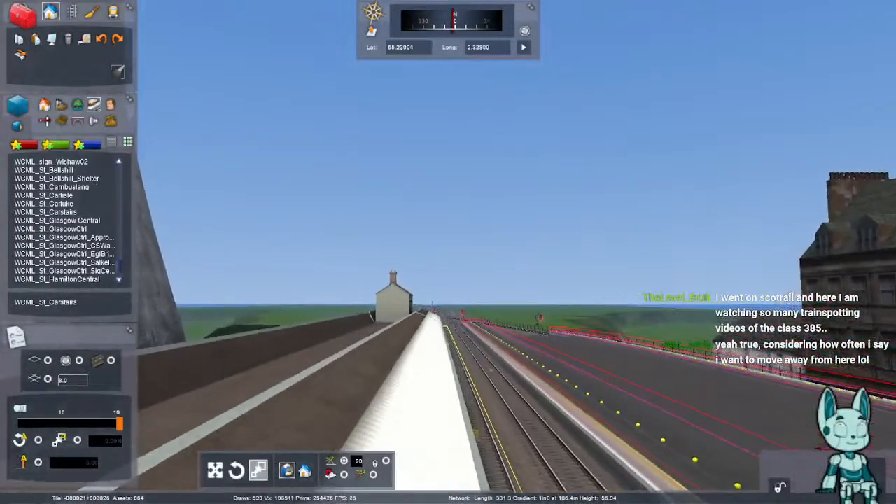
key(Up)
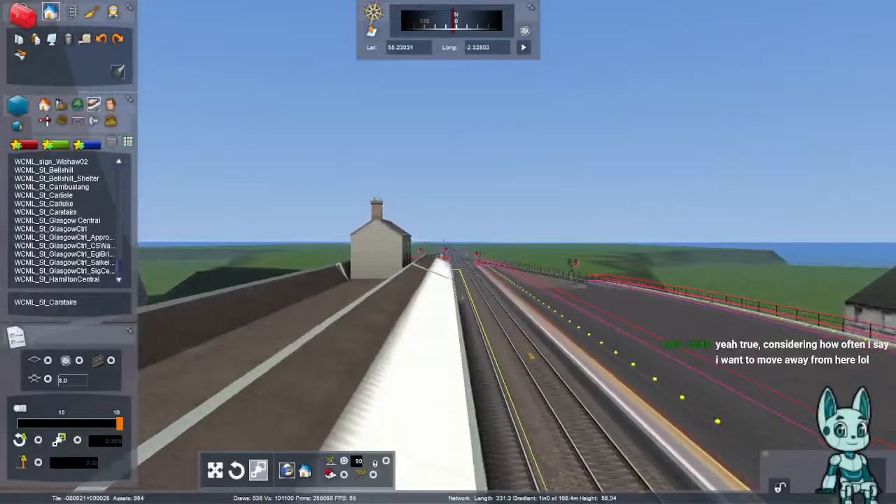
key(Up)
right_drag(448, 252, 295, 392)
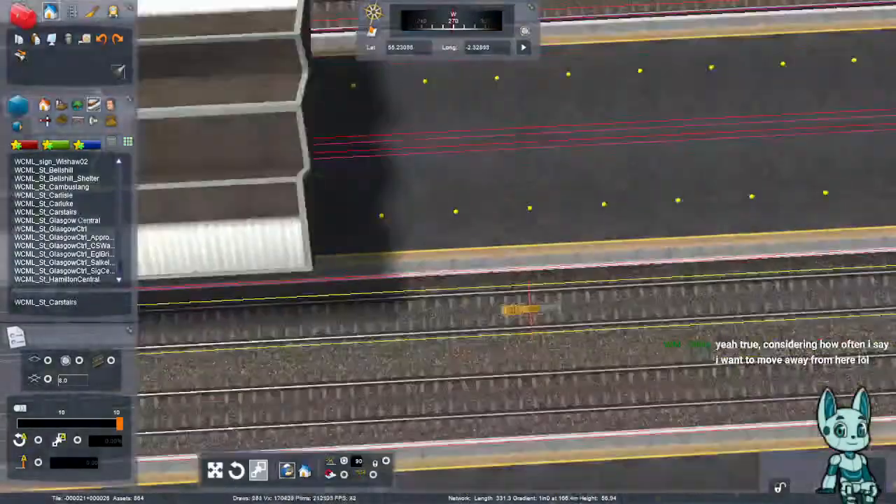
key(Down)
scroll(448, 210, down, 5)
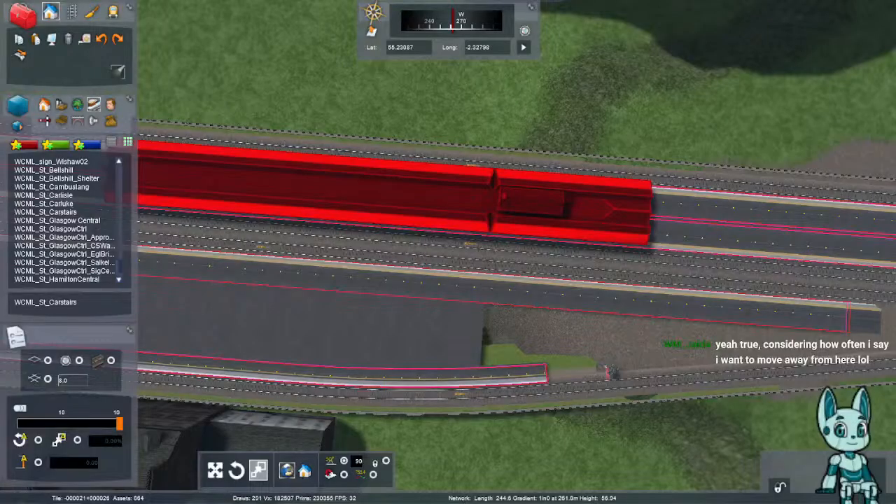
right_drag(448, 252, 364, 280)
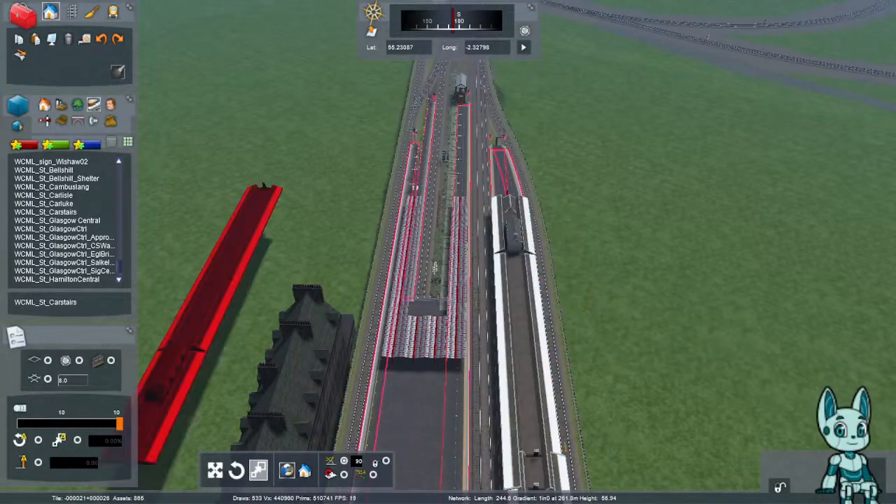
right_drag(448, 252, 336, 266)
scroll(448, 252, up, 5)
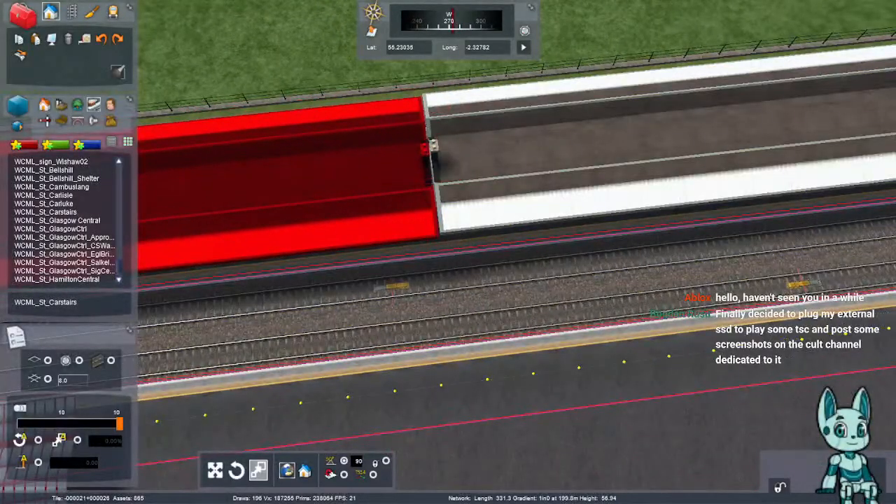
- Align the southern building flush with its neighbour, and shift both buildings together slightly north along the island platform
drag(294, 175, 297, 173)
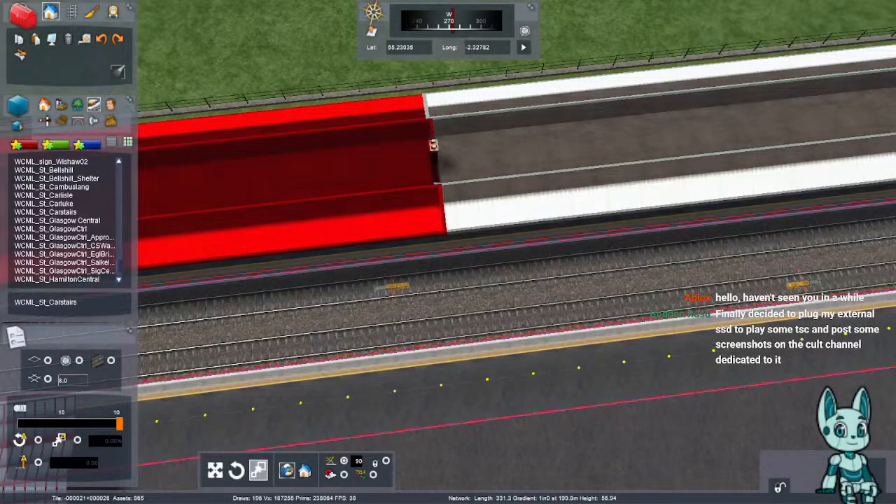
scroll(448, 252, down, 6)
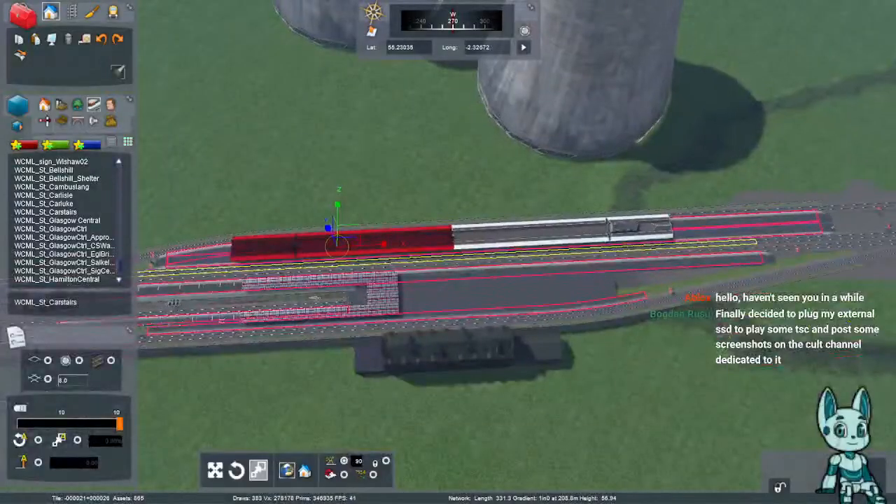
shift+click(532, 231)
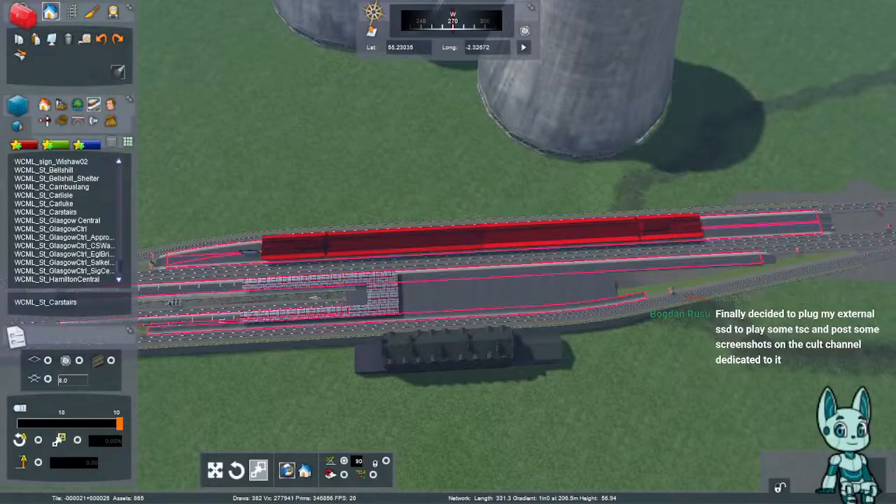
- Move the pair of Carstairs buildings further north, leaving the southern stretch of the western island platform open
right_drag(448, 252, 476, 203)
key(Up)
key(Up)
key(Down)
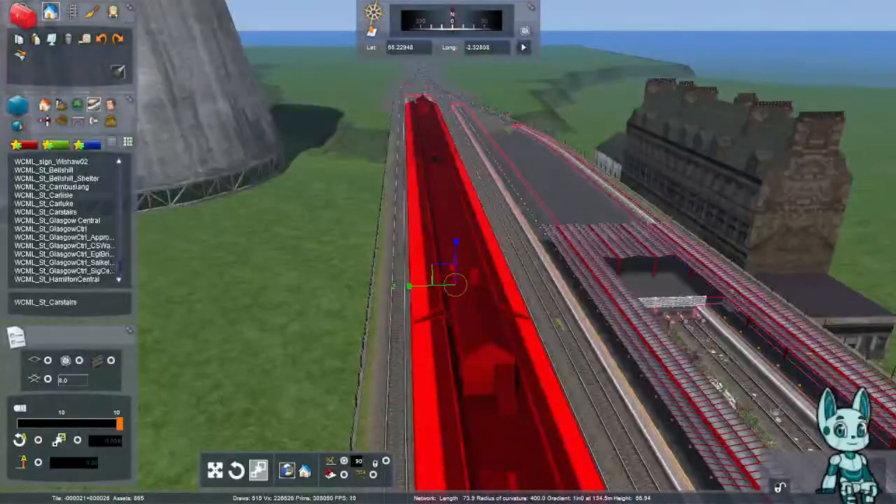
drag(489, 338, 475, 286)
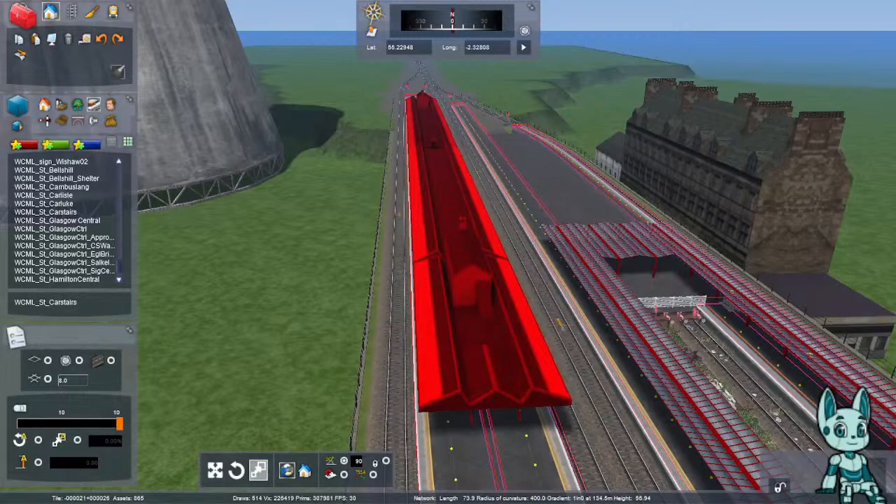
- Inspect the paired buildings from both ends and the open southern part of the western island platform
key(Right)
key(Up)
right_drag(474, 286, 343, 280)
key(Right)
click(462, 362)
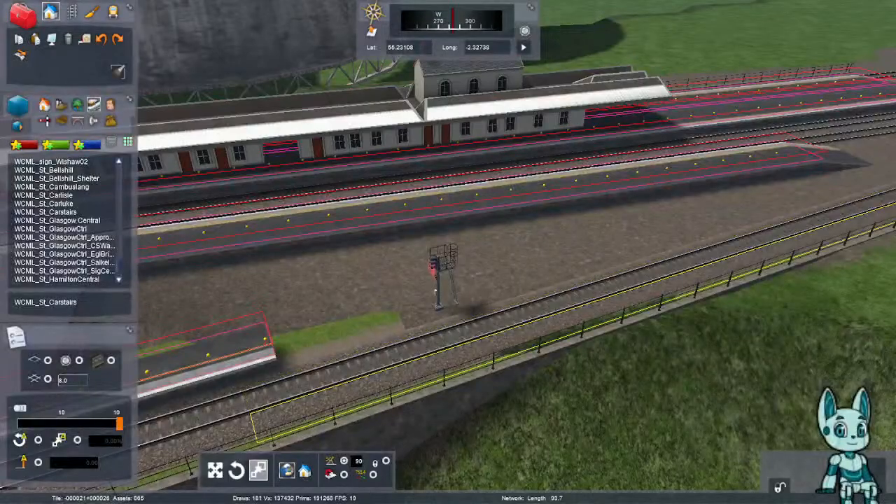
right_drag(504, 336, 336, 322)
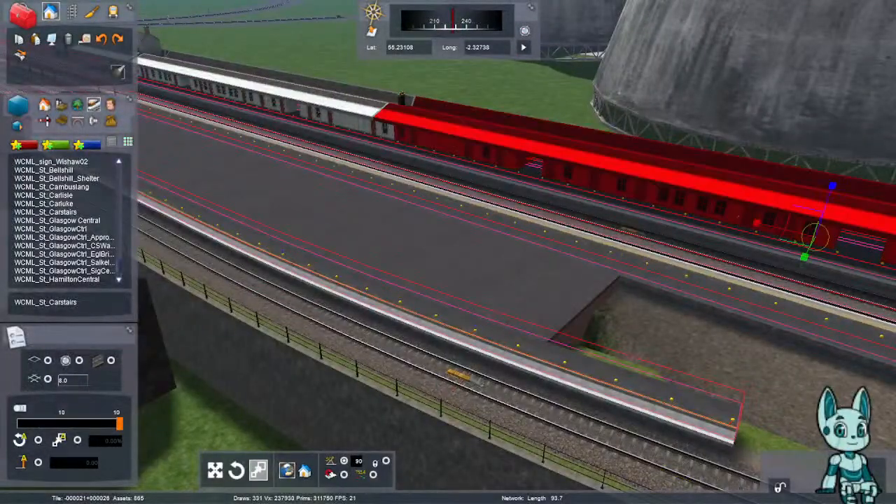
right_drag(448, 280, 535, 182)
key(Up)
key(Right)
key(Up)
key(Down)
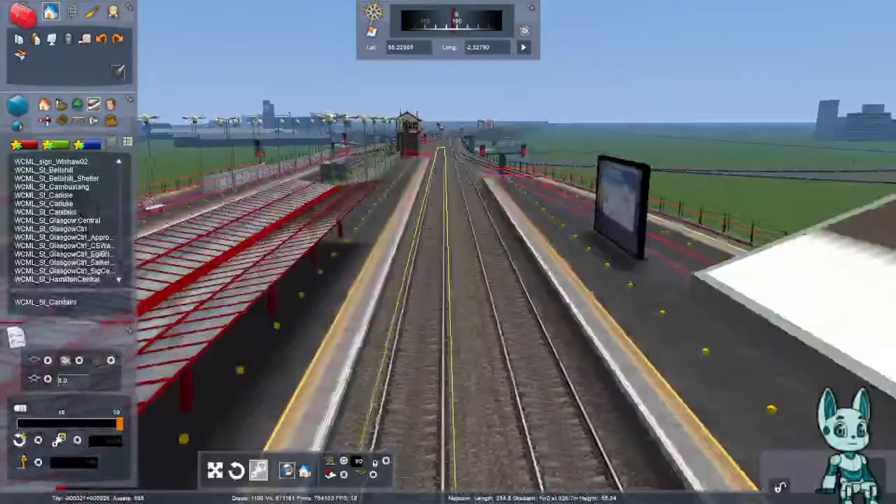
right_drag(631, 267, 329, 304)
key(Down)
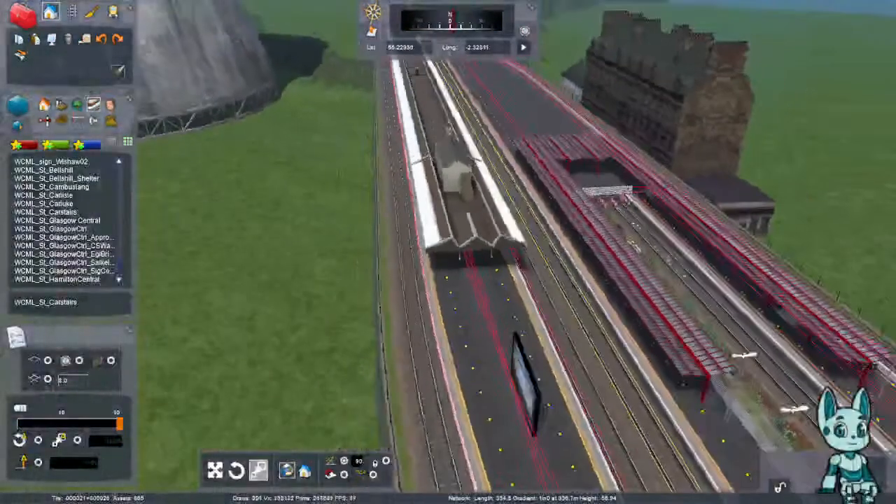
key(Up)
right_drag(448, 329, 434, 280)
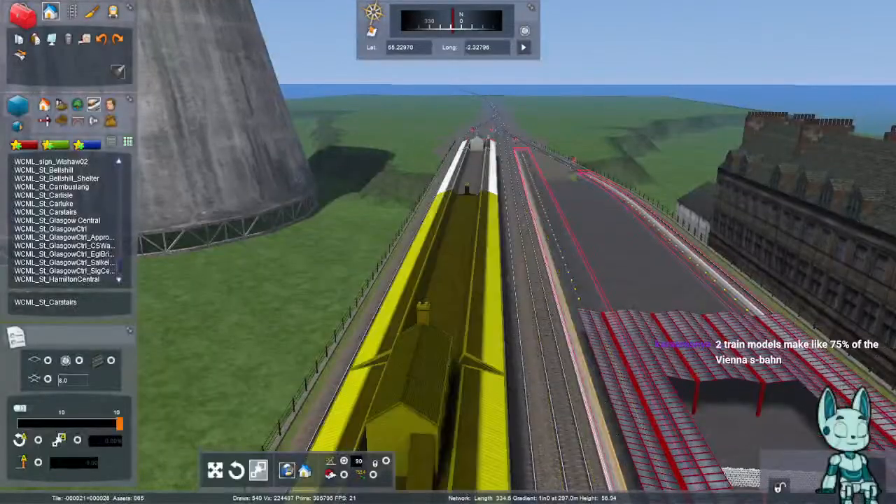
- Duplicate a Carstairs building onto the wide eastern platform north of the glazed canopy, fit it between the platform edges and scale it shorter lengthwise
drag(608, 243, 588, 224)
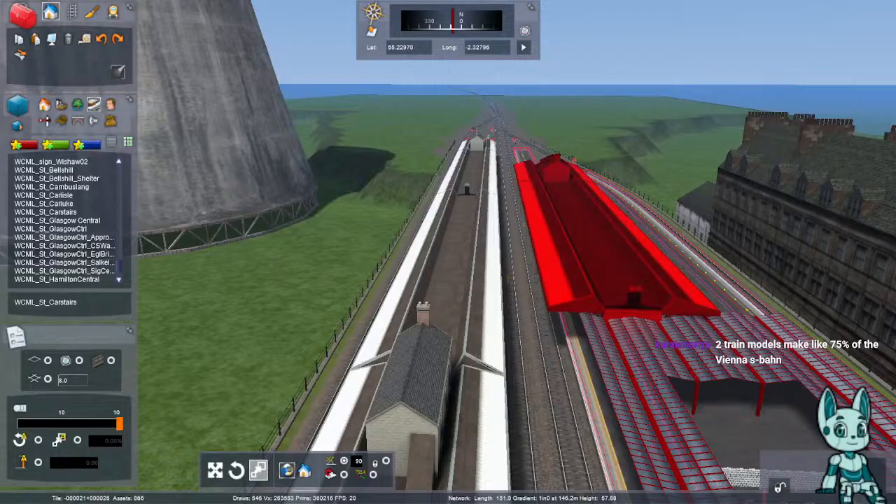
right_click(585, 225)
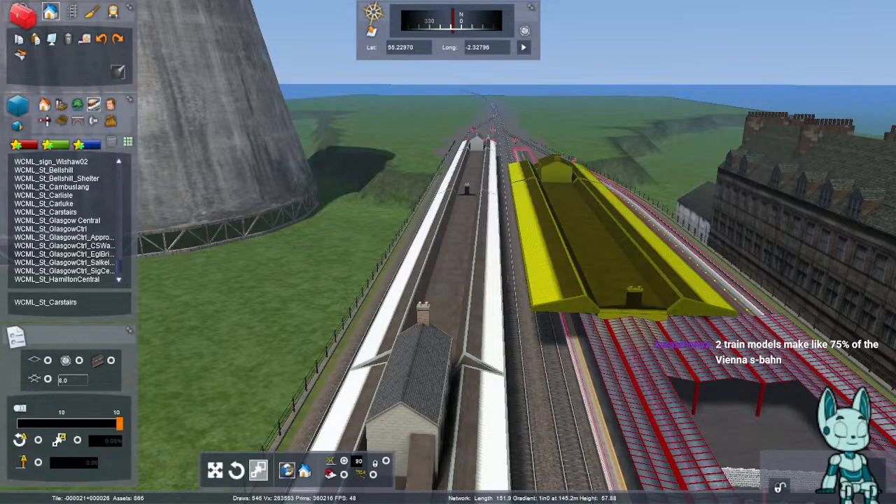
right_drag(585, 225, 756, 336)
key(Up)
right_drag(602, 280, 630, 224)
click(595, 217)
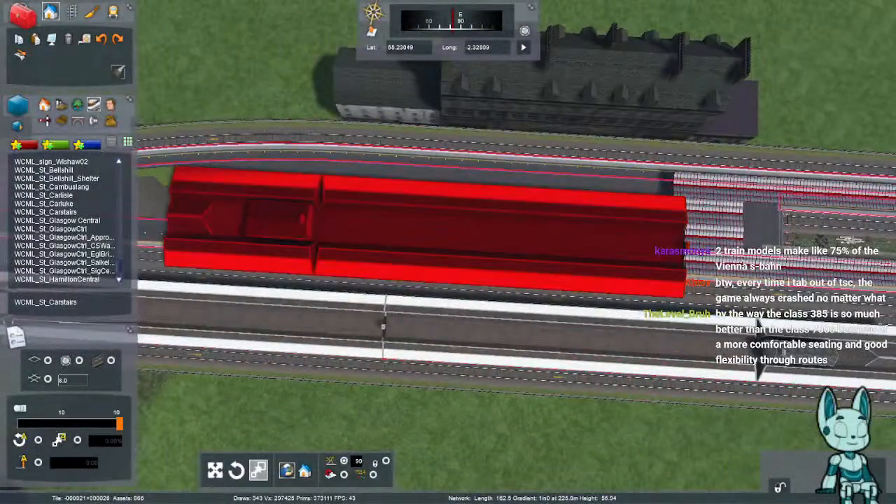
drag(595, 217, 634, 220)
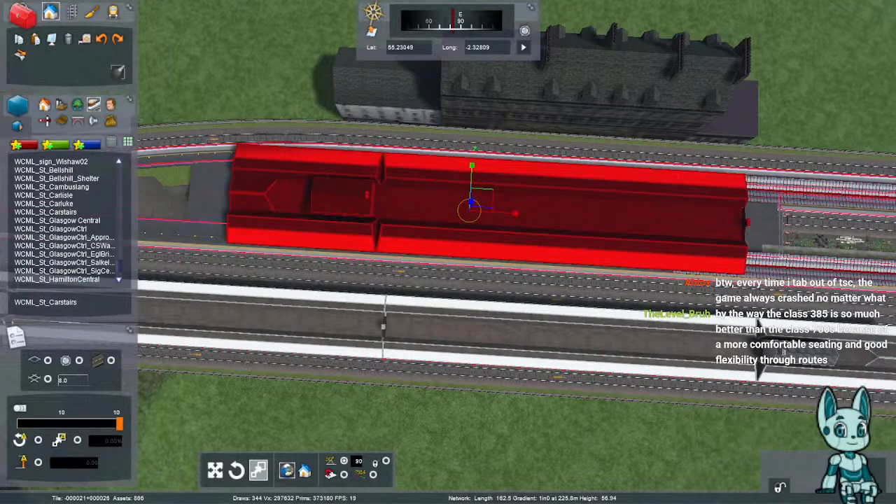
mouse_move(515, 214)
mouse_down()
mouse_move(478, 211)
mouse_move(510, 212)
mouse_move(504, 216)
mouse_up()
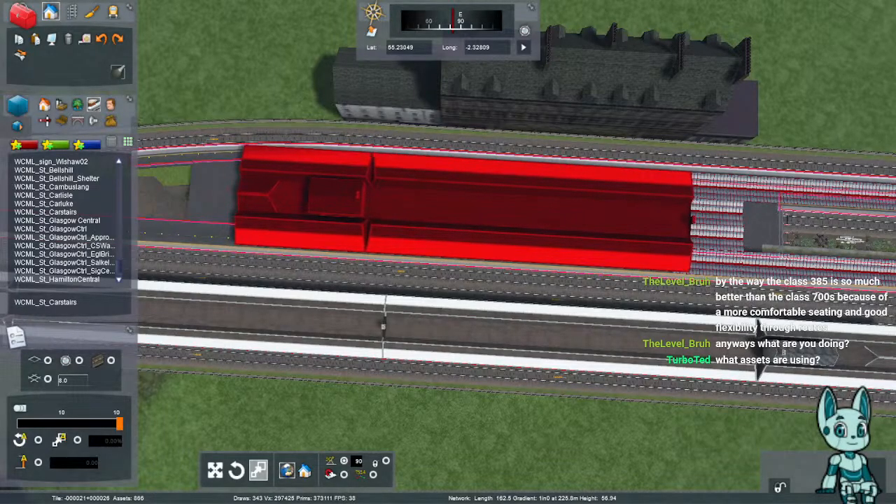
- Rotate the eastern platform's Carstairs building half a turn so its small house stands at the southern end
right_drag(504, 216, 462, 189)
key(Up)
key(Right)
click(466, 189)
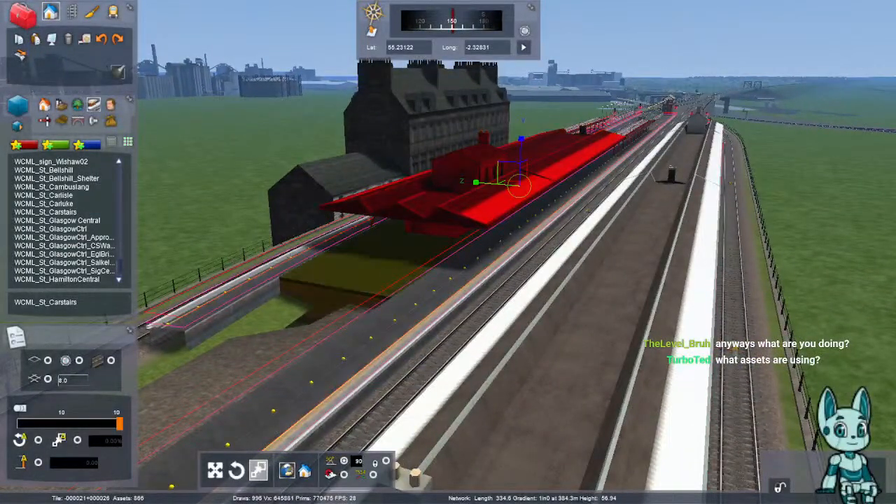
click(237, 470)
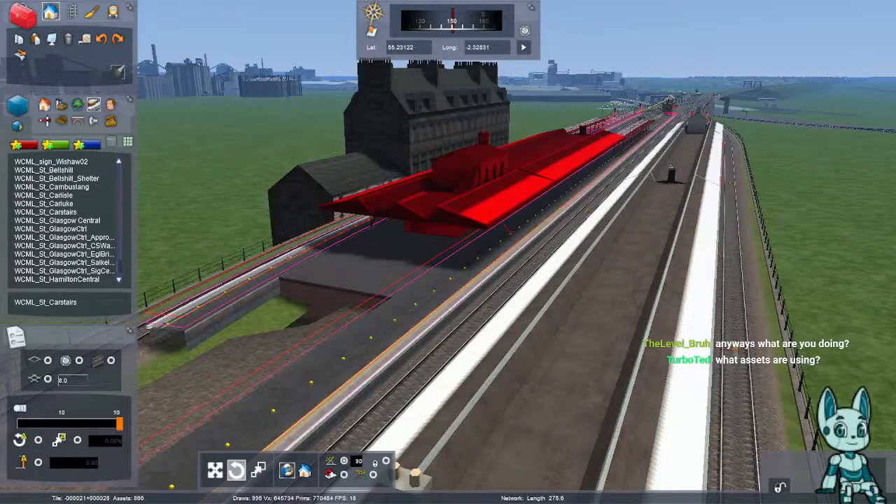
drag(510, 229, 455, 231)
click(587, 210)
- Slide the eastern Carstairs building south until its roof end meets the red-framed glazed canopy
key(Up)
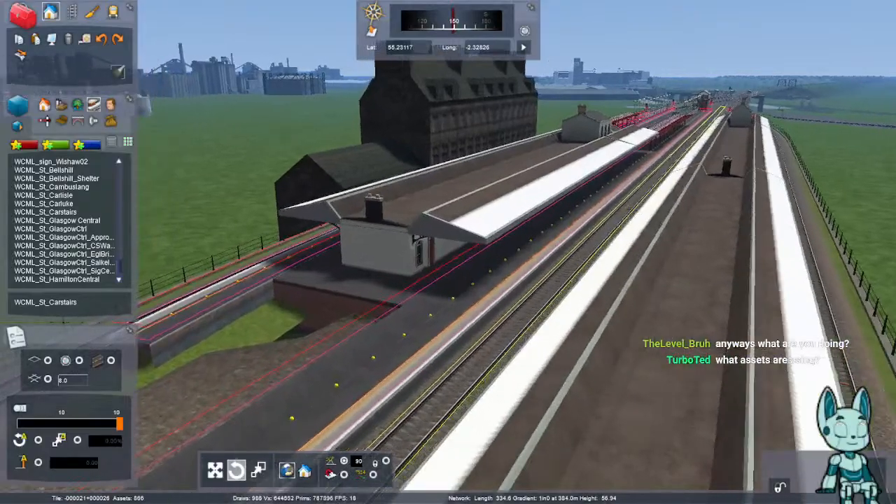
right_drag(588, 209, 567, 263)
key(Up)
key(Up)
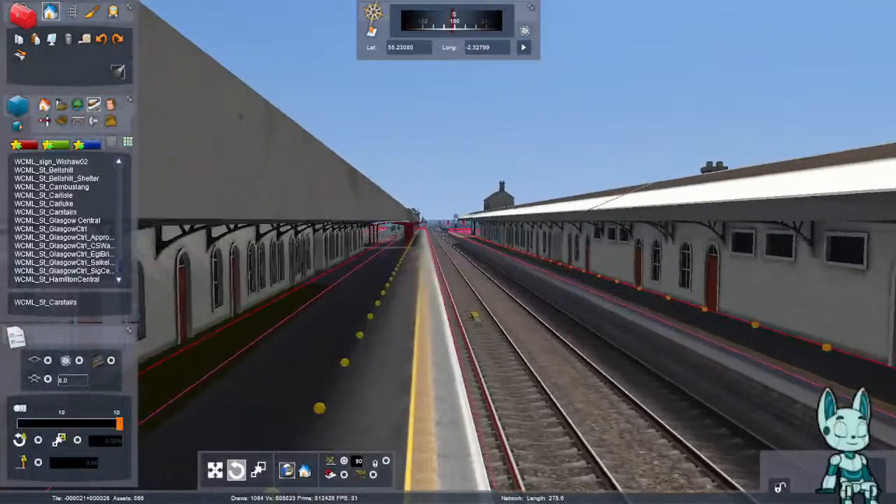
key(Up)
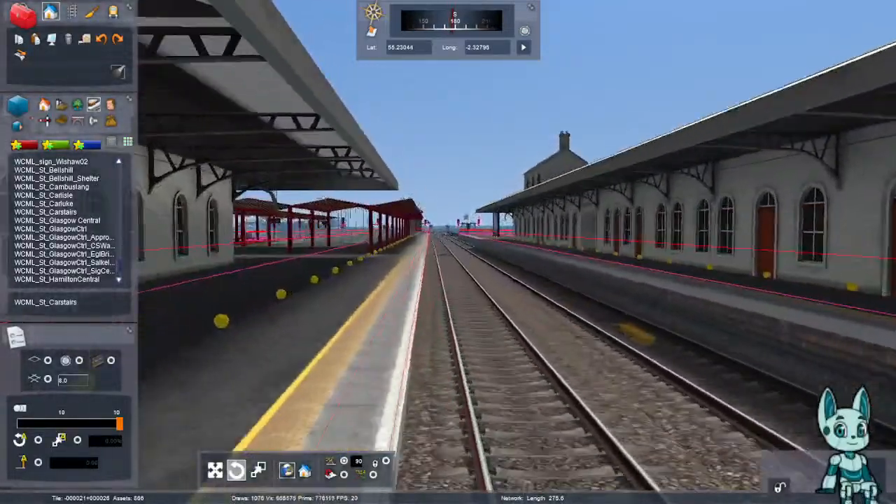
key(Up)
right_drag(504, 266, 329, 301)
key(Down)
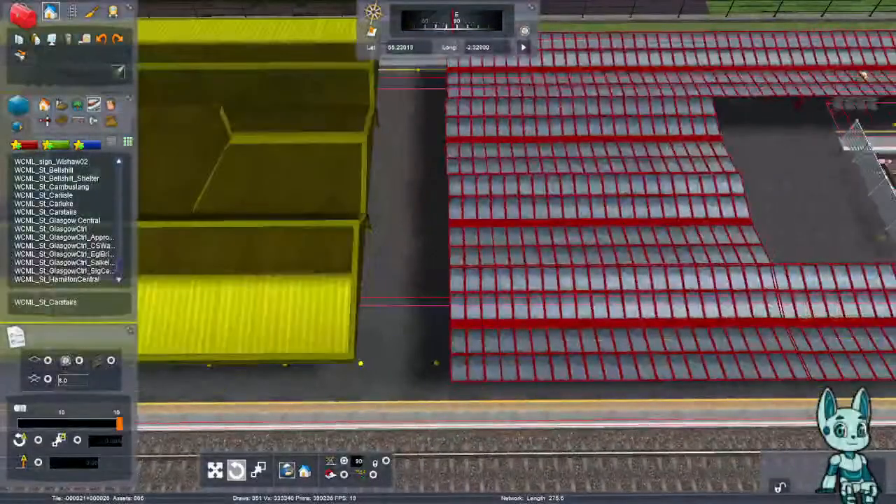
drag(315, 301, 392, 301)
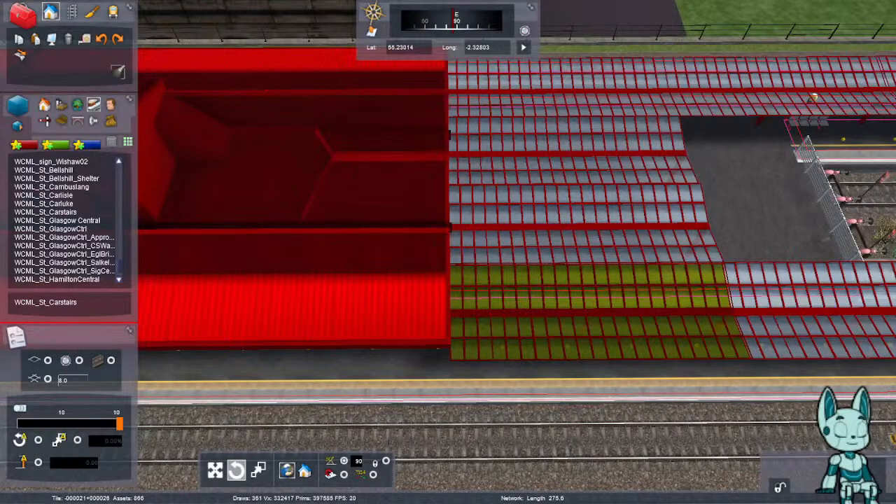
- Check the eastern building's fit from above and nudge its roof end tightly against the glazed canopy
right_drag(560, 308, 392, 322)
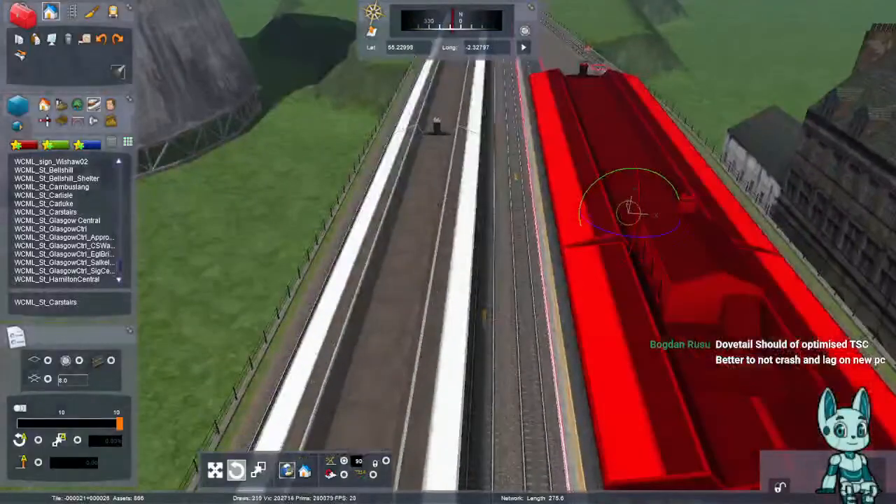
key(Left)
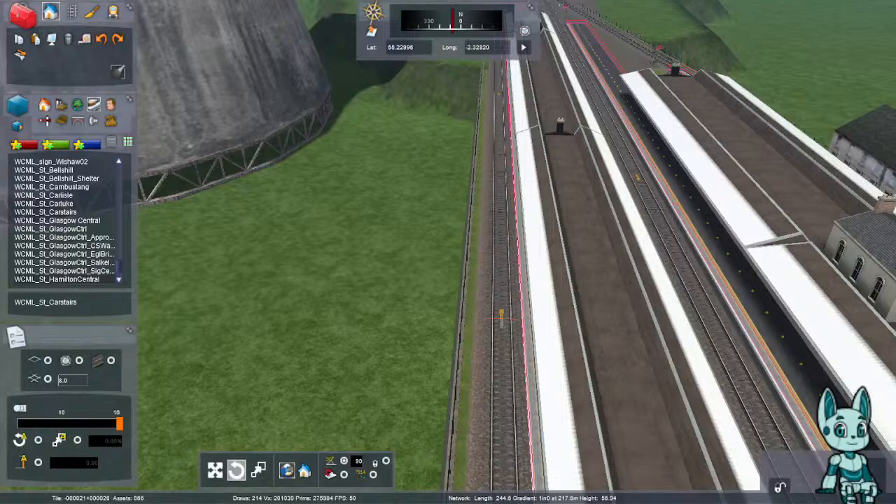
key(Up)
right_drag(448, 252, 532, 154)
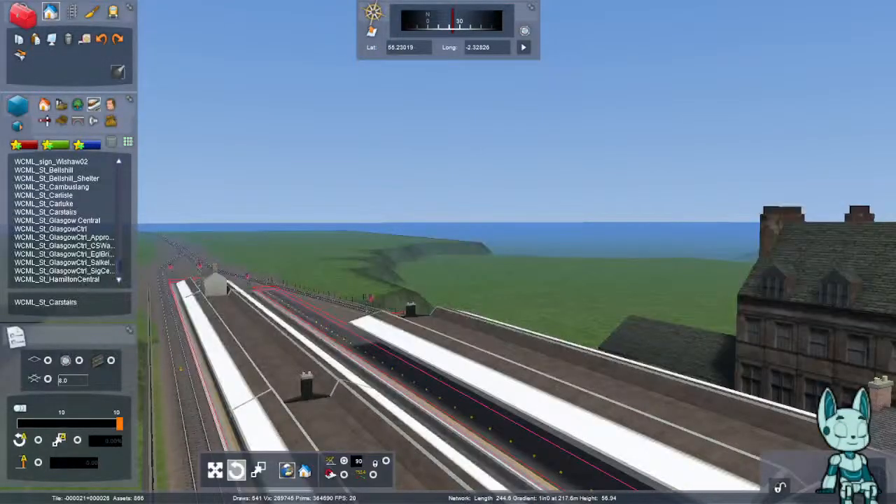
key(Right)
right_drag(448, 252, 532, 336)
key(Left)
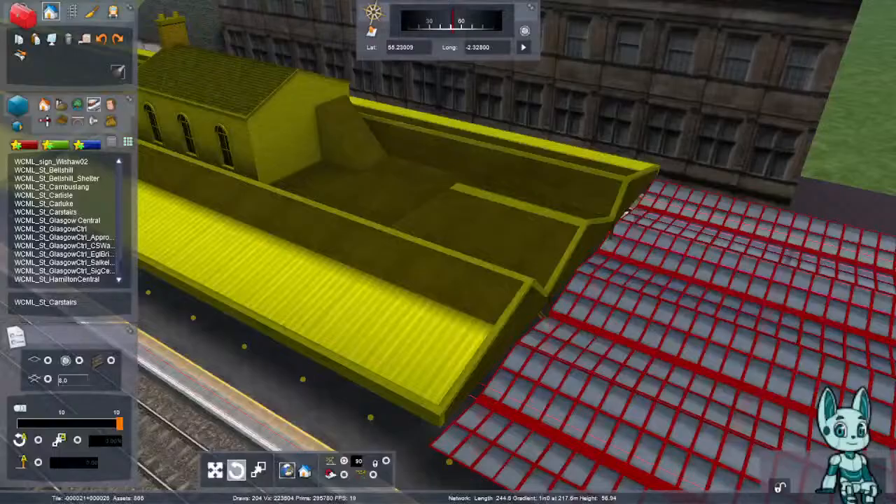
drag(420, 280, 431, 285)
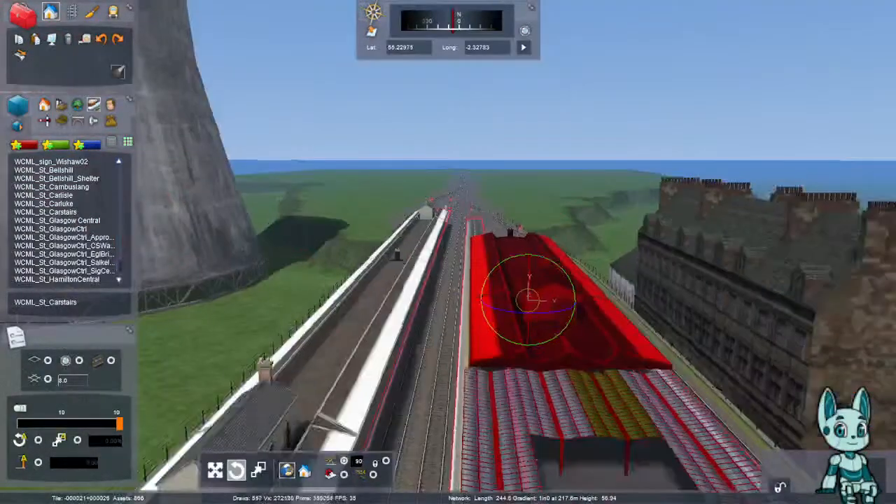
- Examine the join between the eastern building and the glazed canopy from outside and beneath the roofs at platform level
right_drag(553, 301, 549, 378)
key(Up)
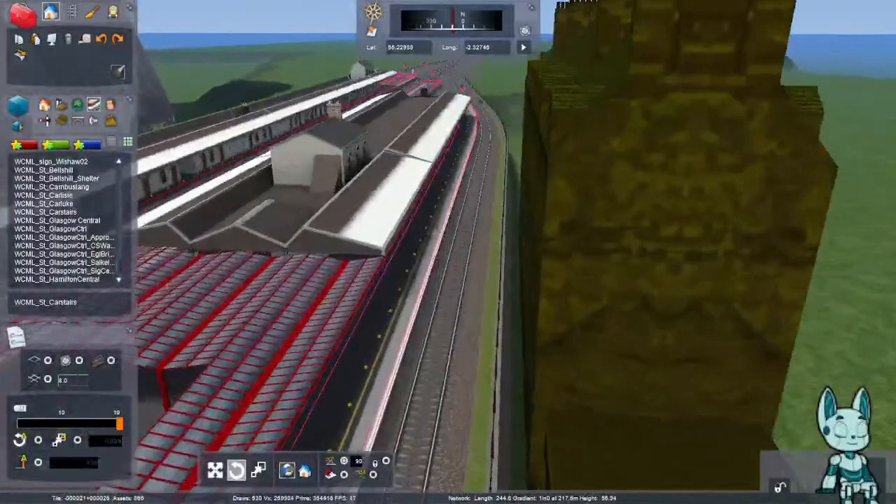
right_drag(410, 425, 234, 315)
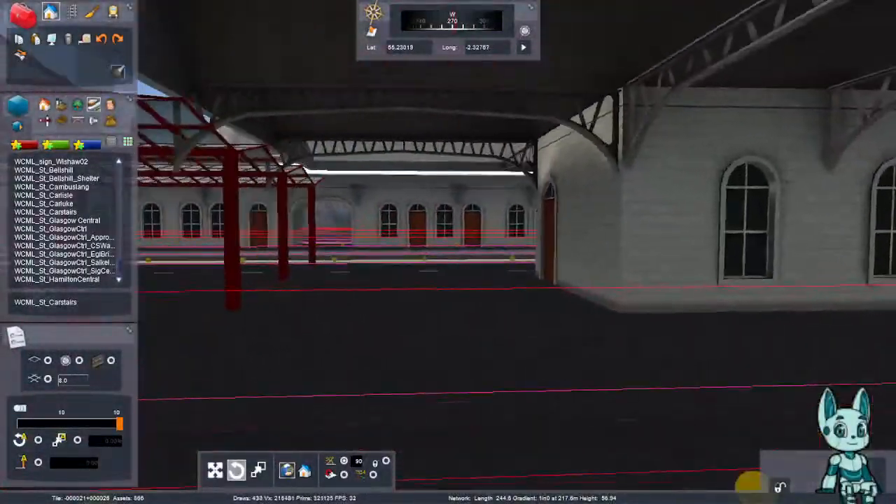
right_drag(749, 486, 11, 500)
key(Left)
right_drag(448, 252, 511, 233)
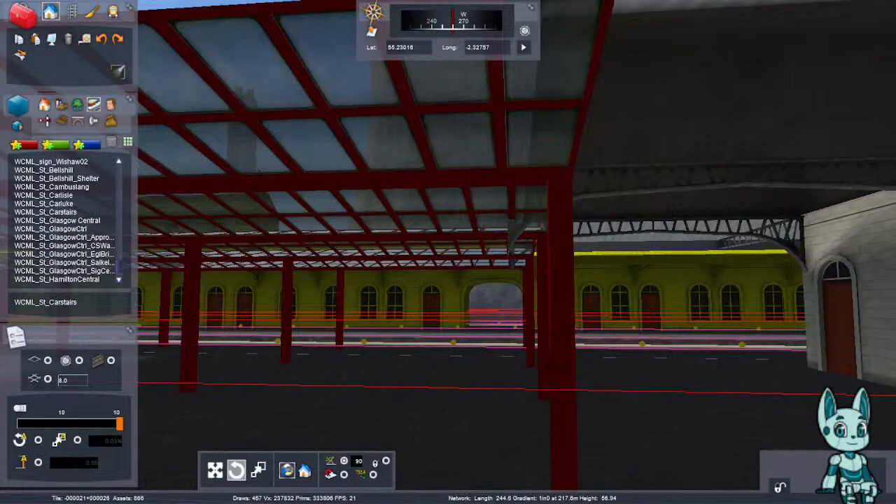
key(Left)
right_drag(448, 252, 644, 301)
right_drag(448, 252, 588, 253)
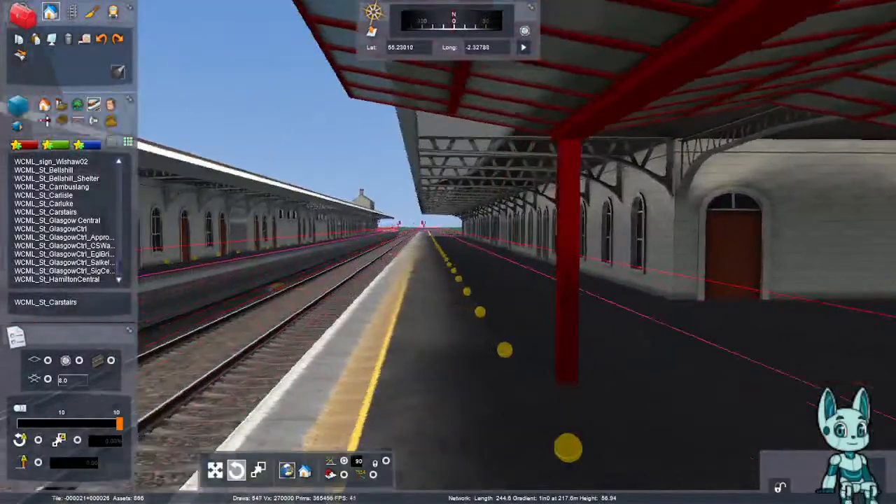
key(Left)
right_drag(448, 252, 409, 280)
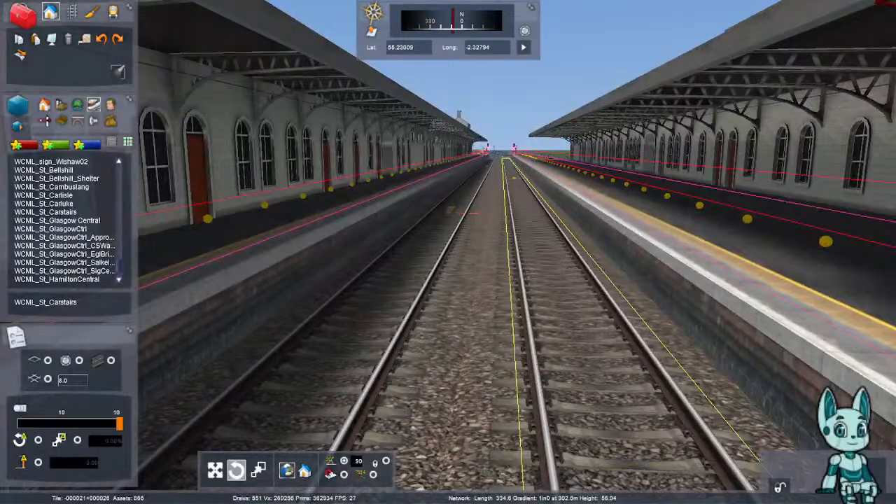
- Survey the station at track level, looking from the new buildings south past the signal box to the island platform's end
key(Down)
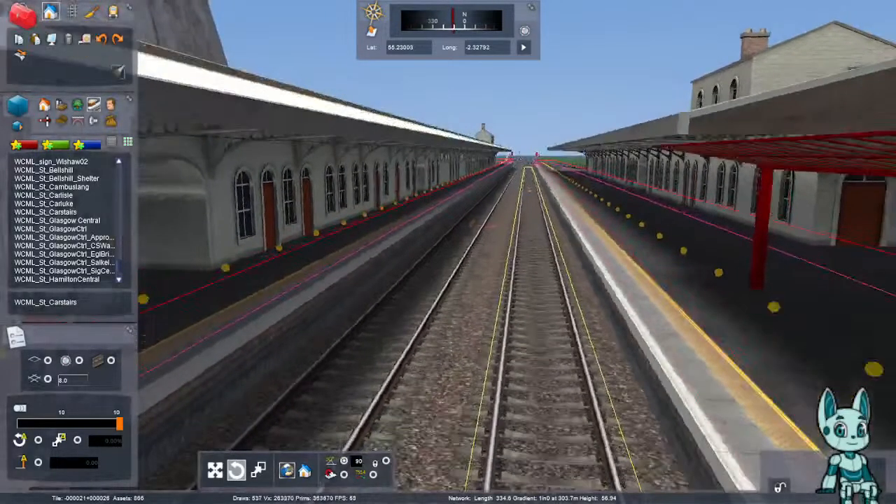
right_drag(448, 252, 53, 243)
key(Down)
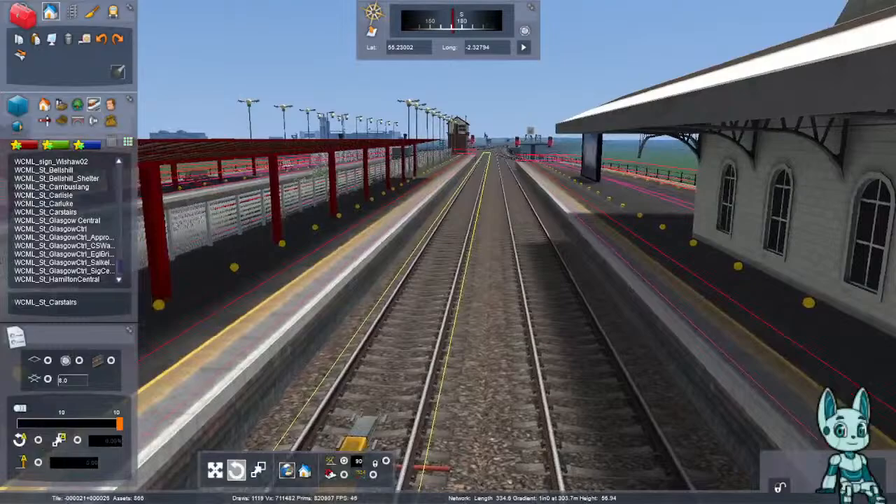
right_drag(448, 252, 448, 189)
key(Up)
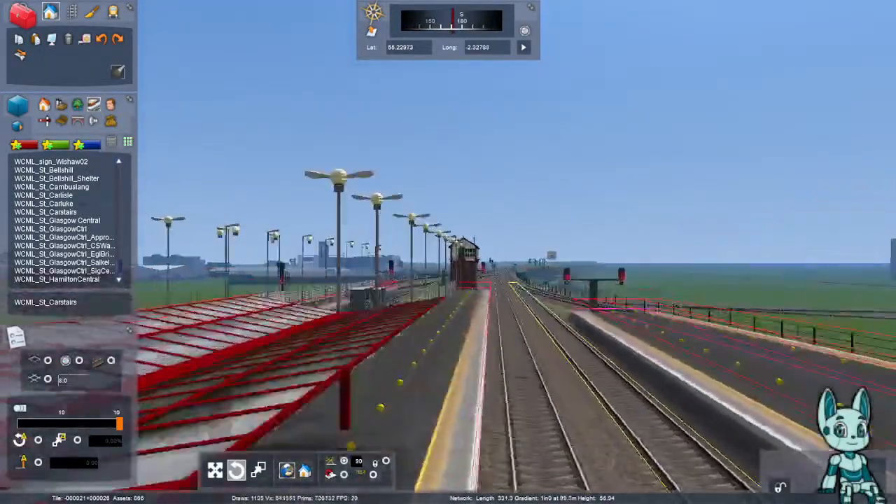
key(Up)
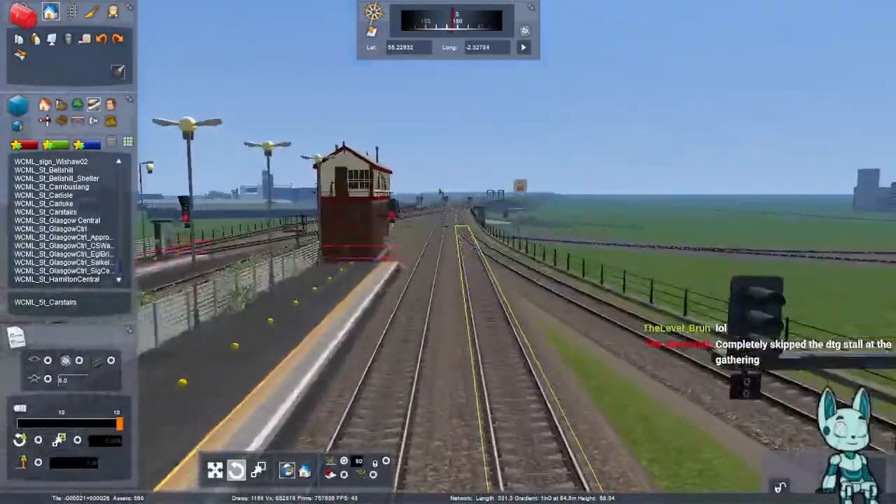
key(Up)
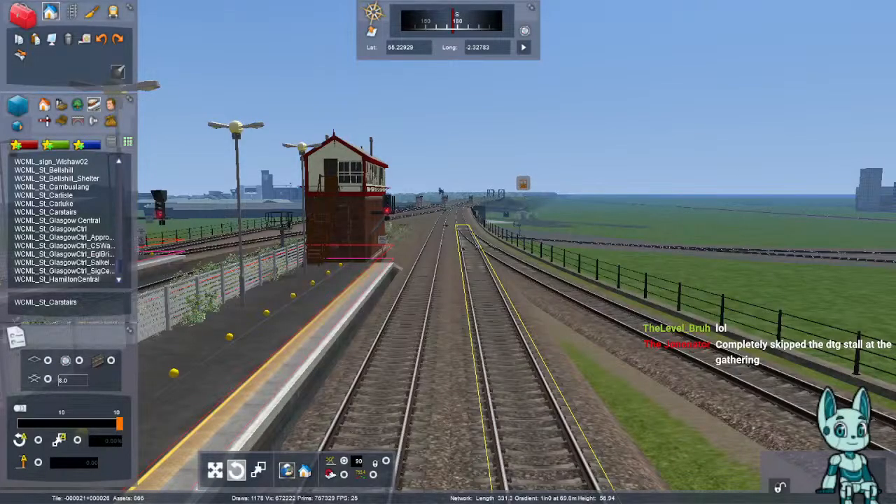
right_drag(448, 252, 672, 252)
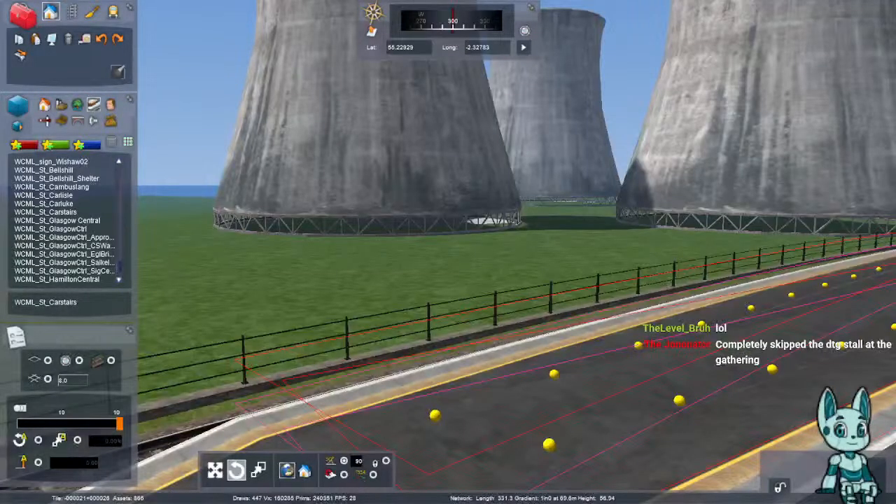
- Survey the station from above and inspect the railway south of it along the viaduct and embankment
right_drag(448, 252, 490, 287)
key(Down)
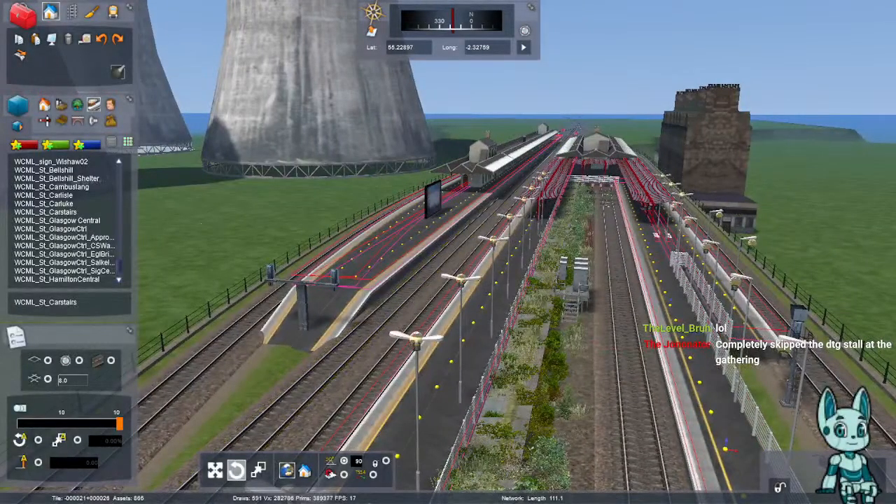
right_drag(448, 252, 439, 214)
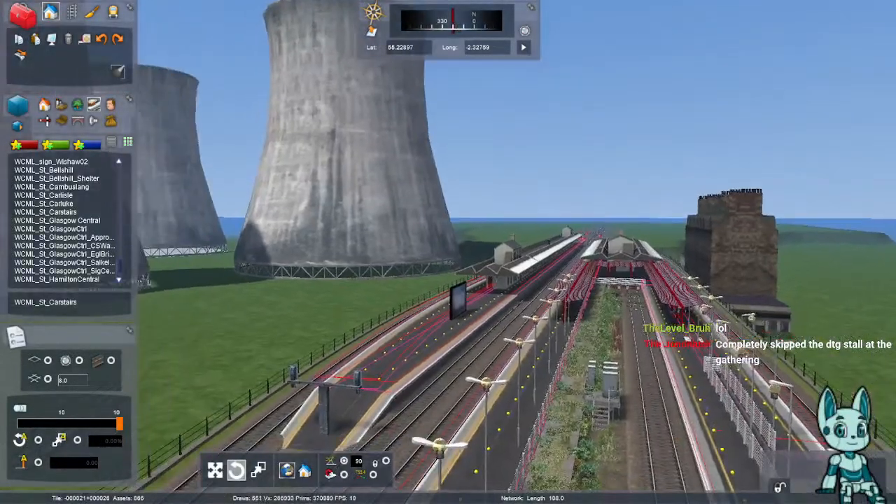
right_drag(448, 252, 105, 231)
key(Up)
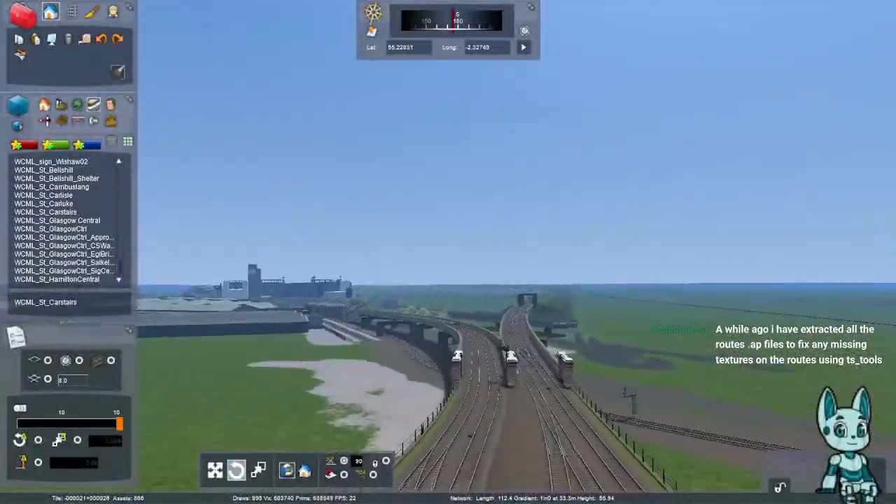
right_drag(448, 252, 475, 261)
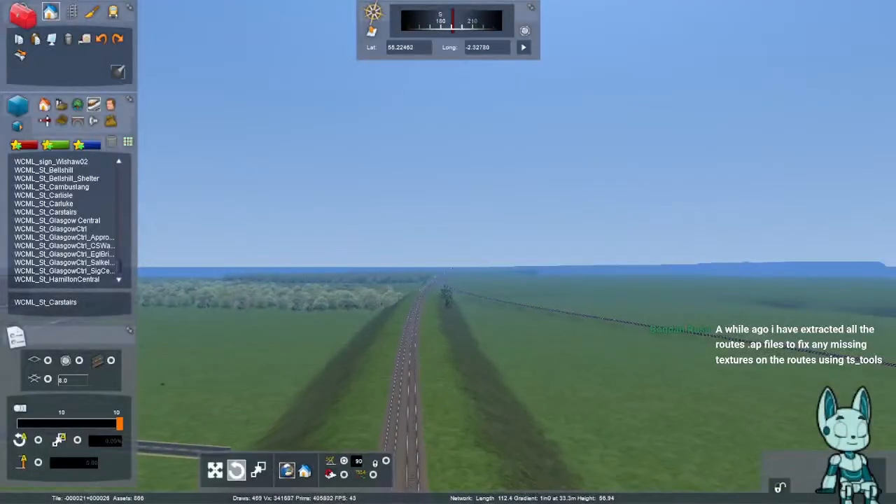
key(Up)
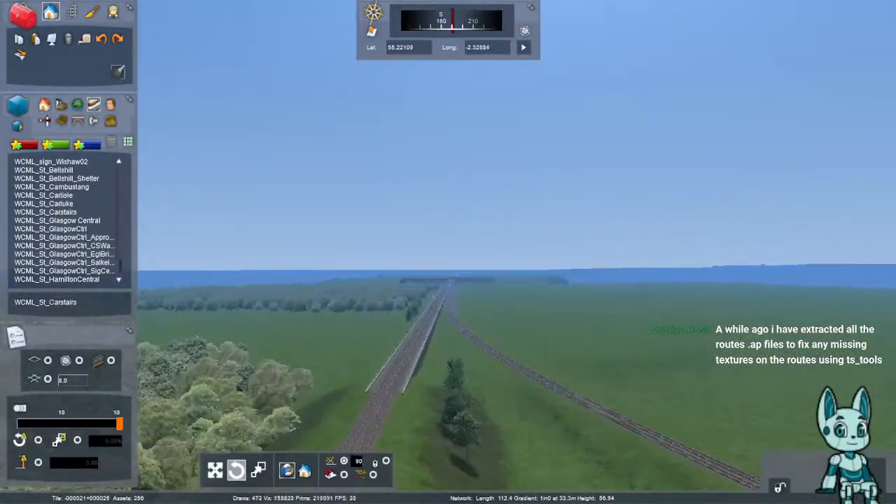
right_drag(448, 252, 399, 329)
key(Left)
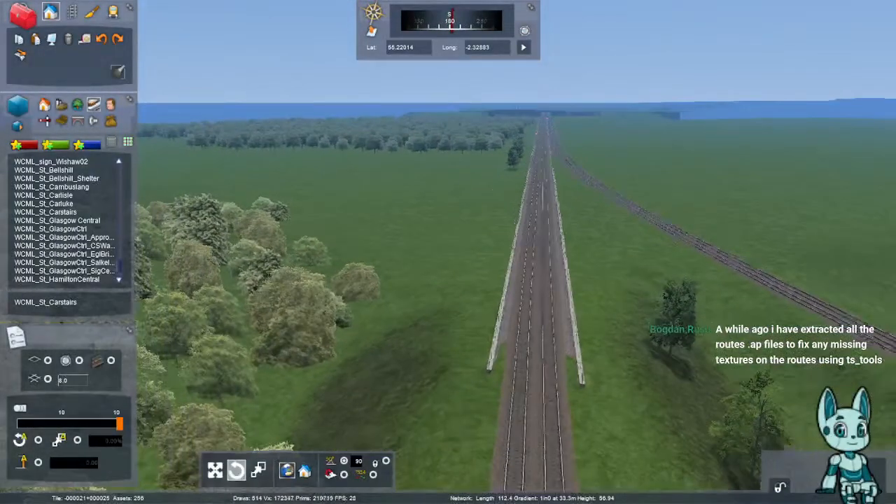
right_drag(448, 252, 729, 203)
key(Up)
key(Up)
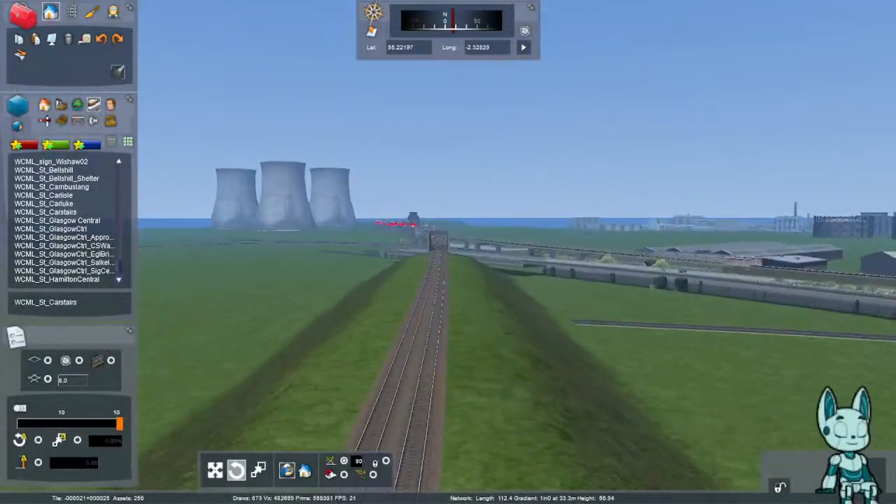
right_drag(448, 252, 203, 288)
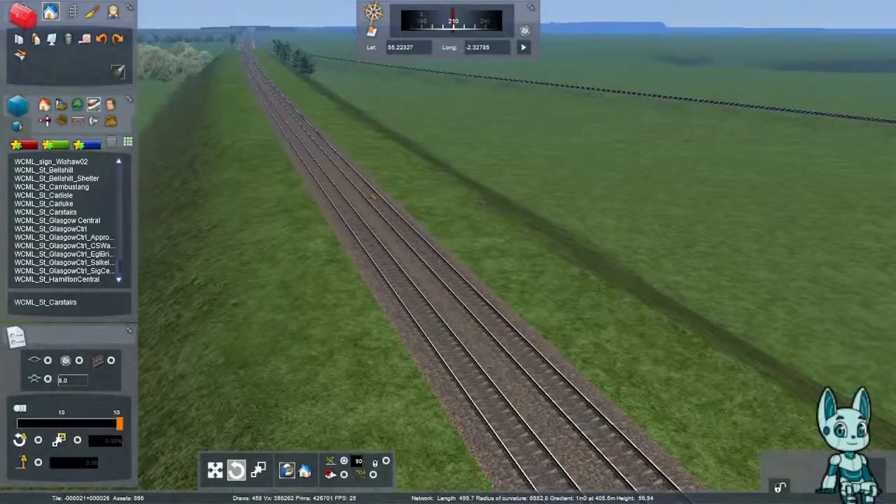
- Try to lay double WCMLS Track Classic with the track type set to Yard over the line south of the truss bridge
key(F2)
click(373, 334)
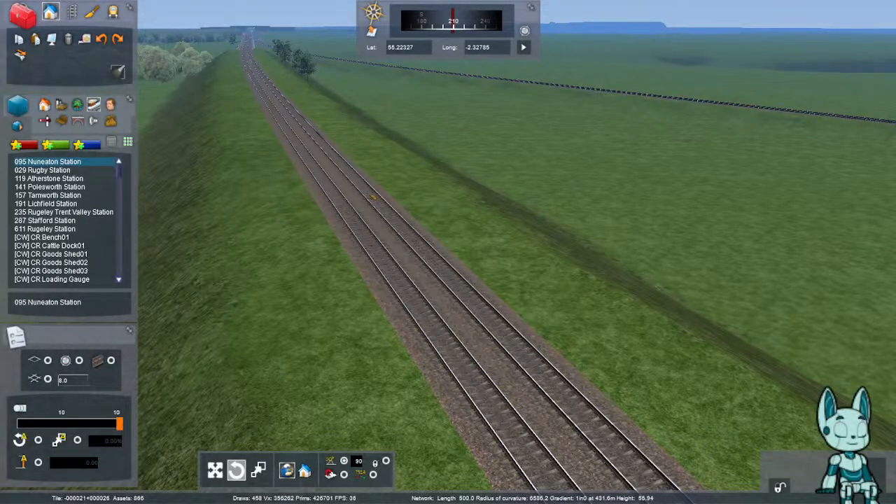
click(71, 11)
click(44, 104)
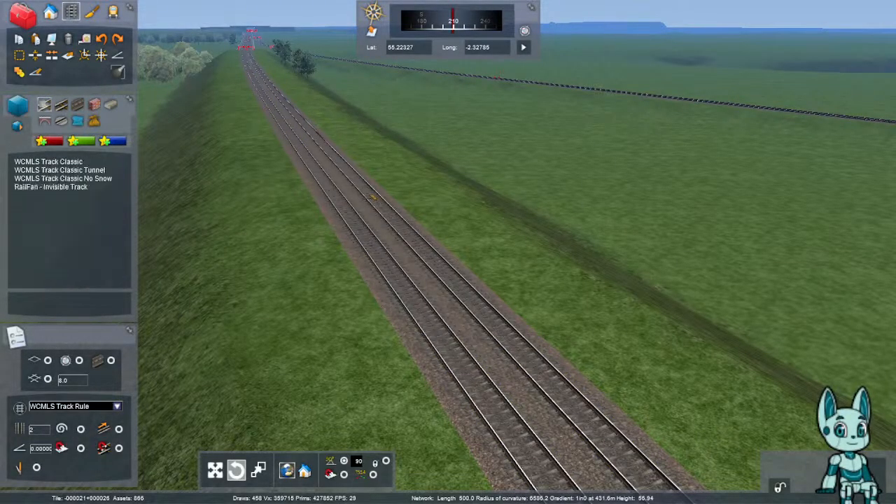
click(48, 162)
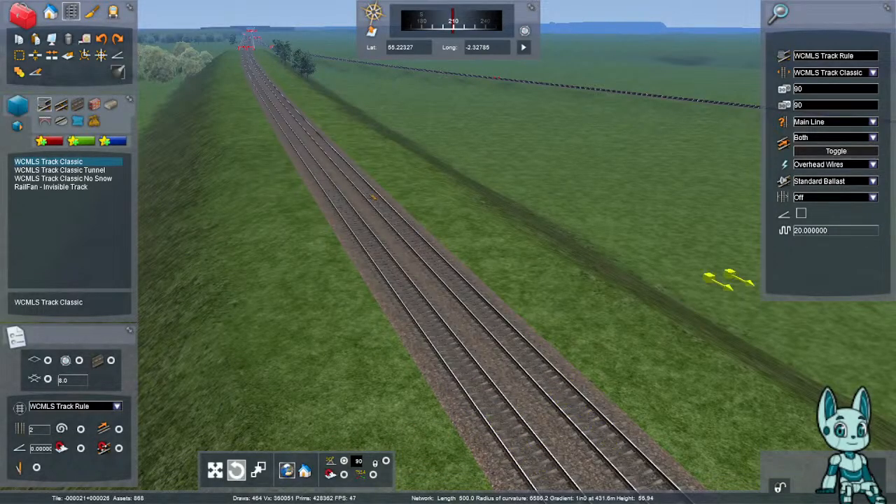
click(873, 122)
click(800, 146)
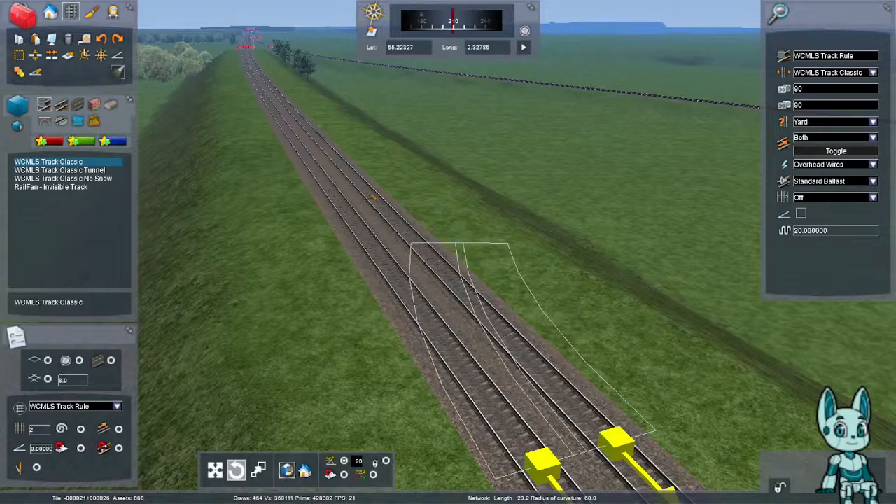
click(429, 243)
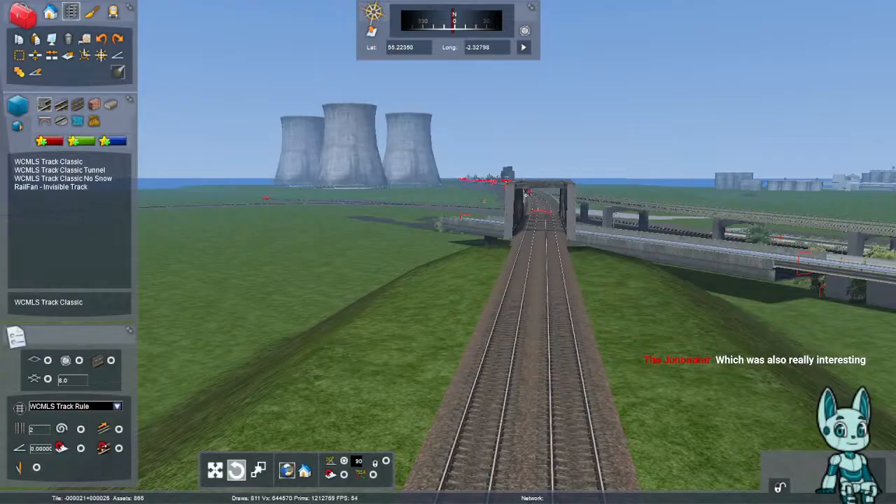
- Follow the line north across the truss bridge and viaduct, past the signal box, and between the station platforms
key(Up)
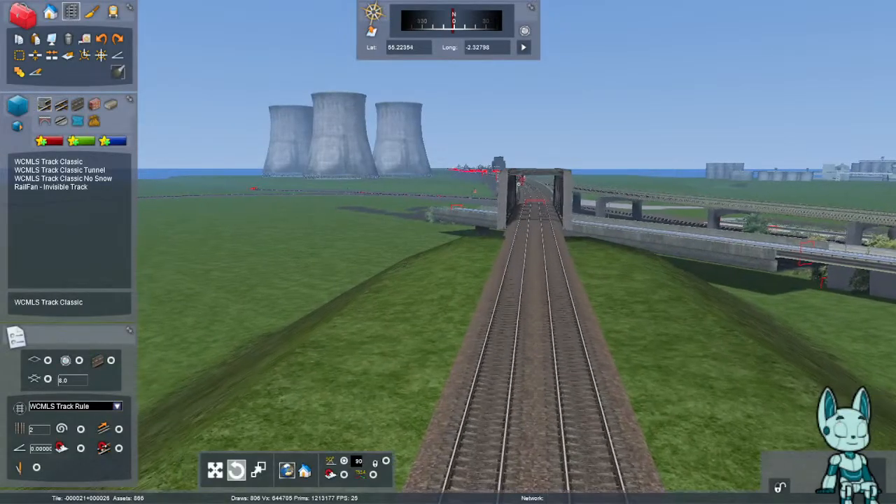
key(Up)
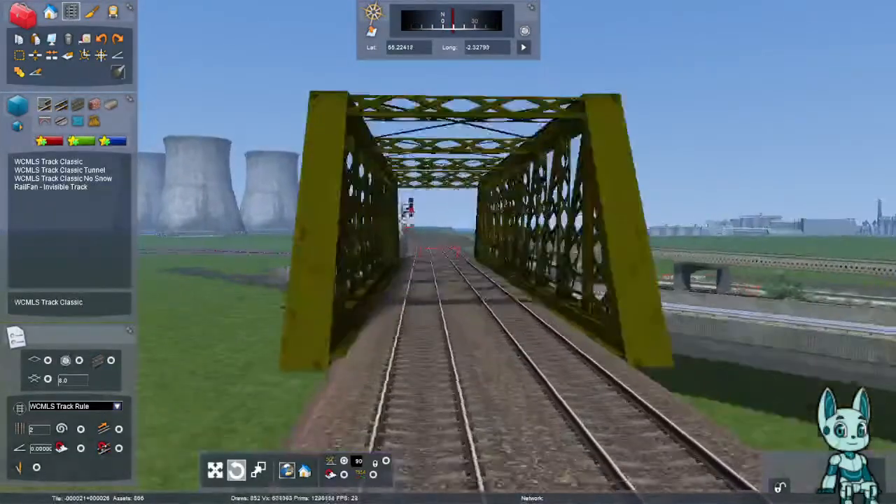
key(Up)
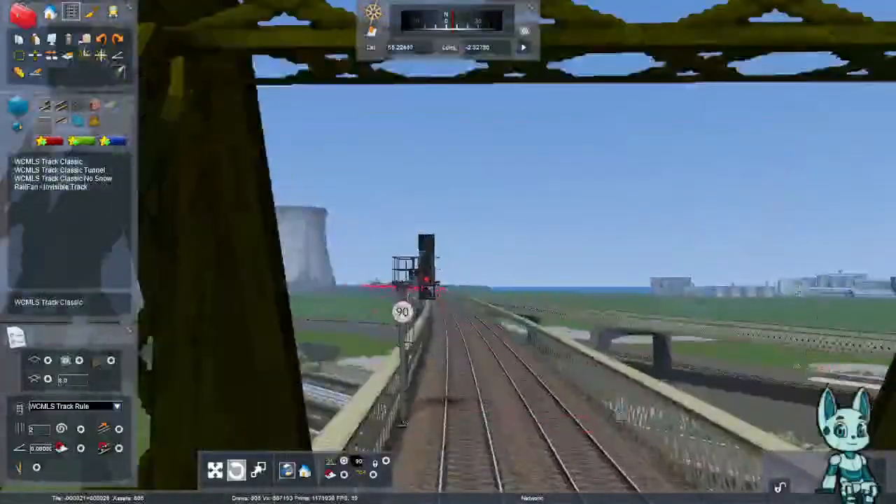
key(Up)
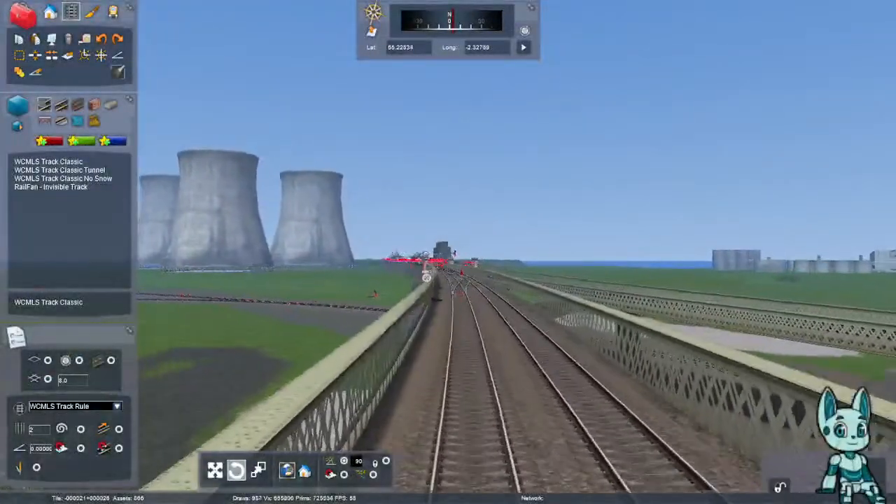
key(Up)
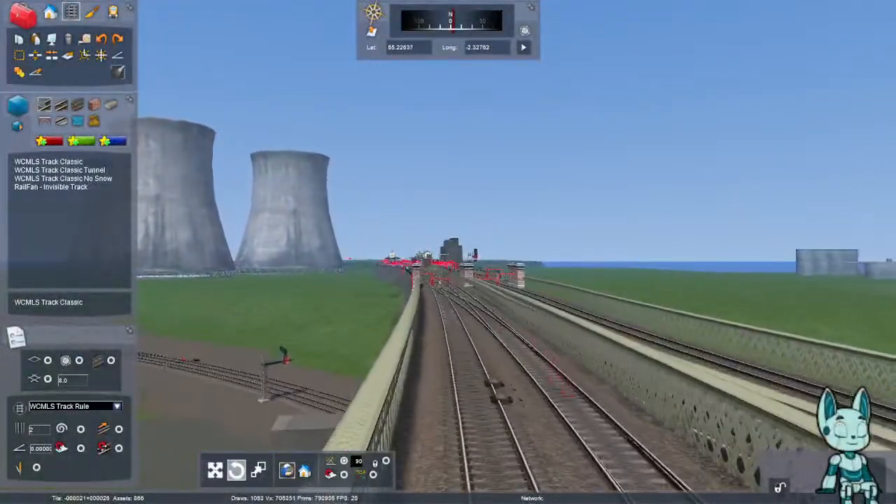
key(Up)
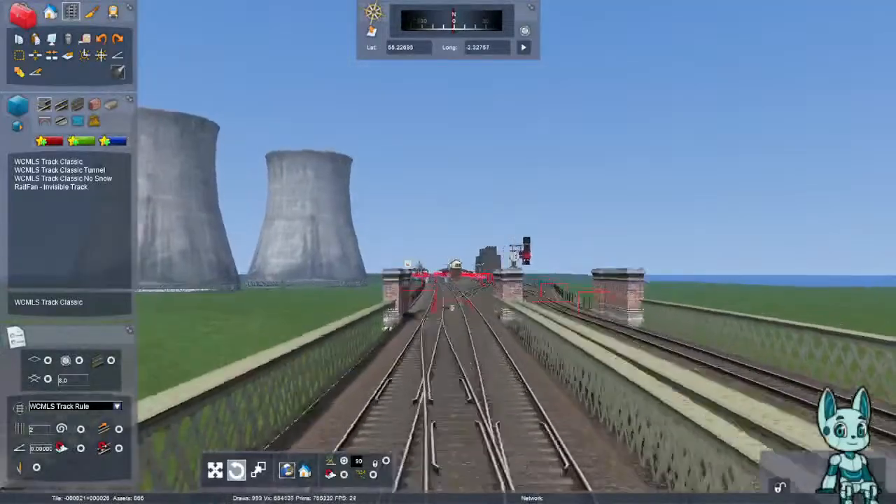
key(Up)
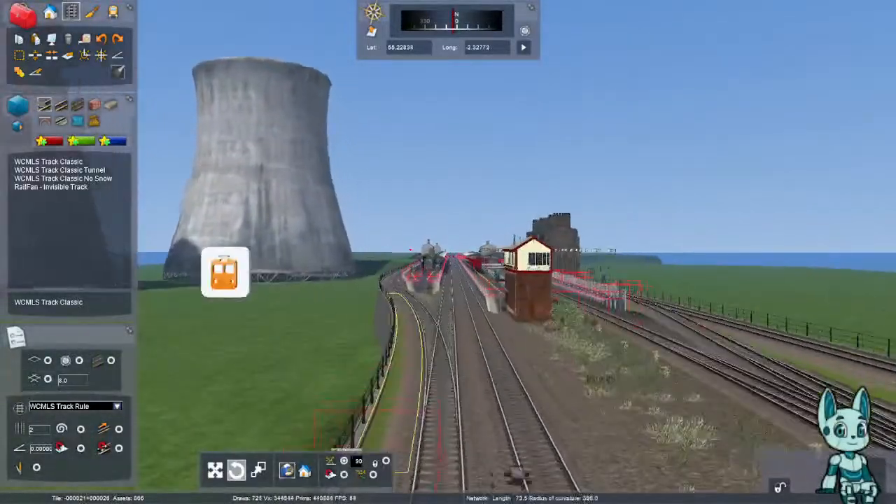
key(Up)
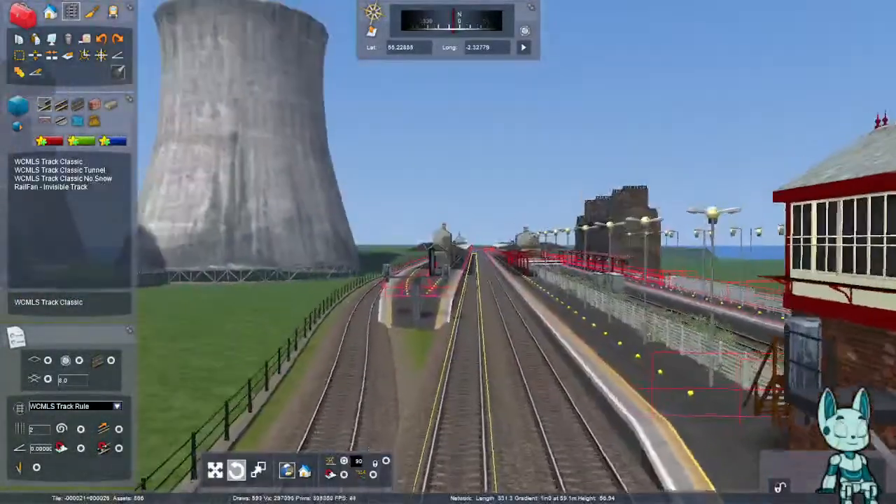
key(Up)
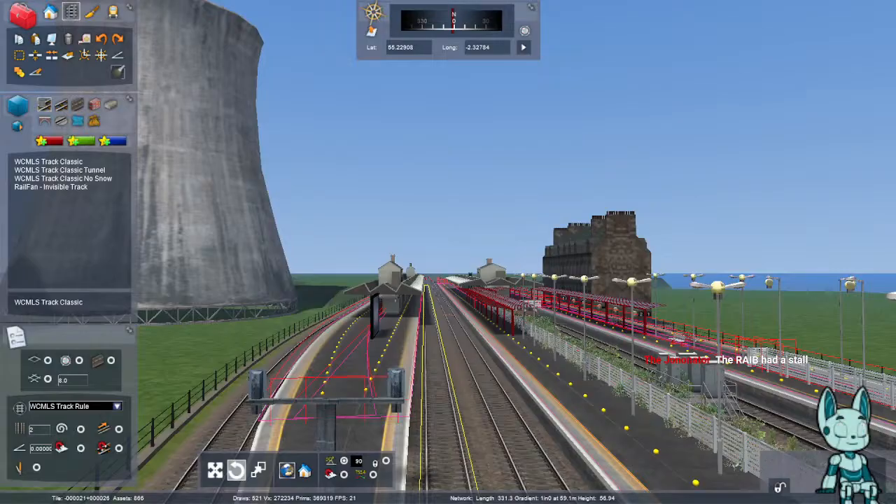
key(Up)
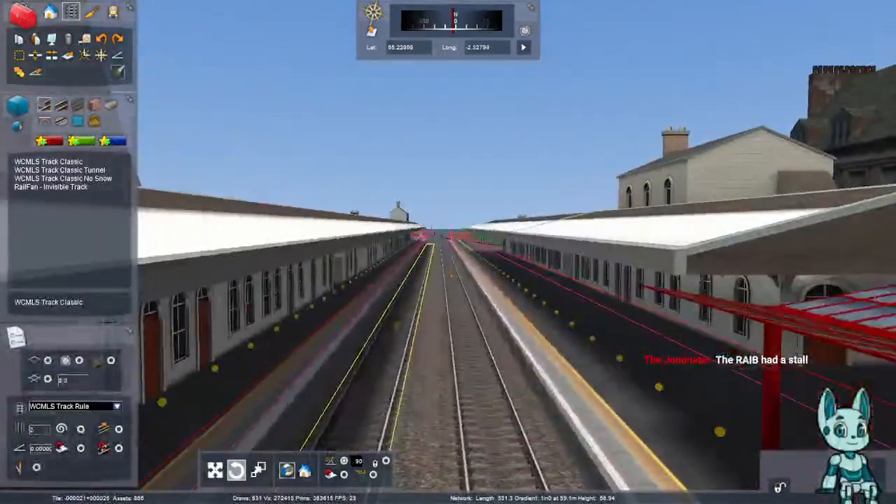
- Examine the station roofs from above, the platforms' north end, and the track-facing wall of the eastern Carstairs building
key(Up)
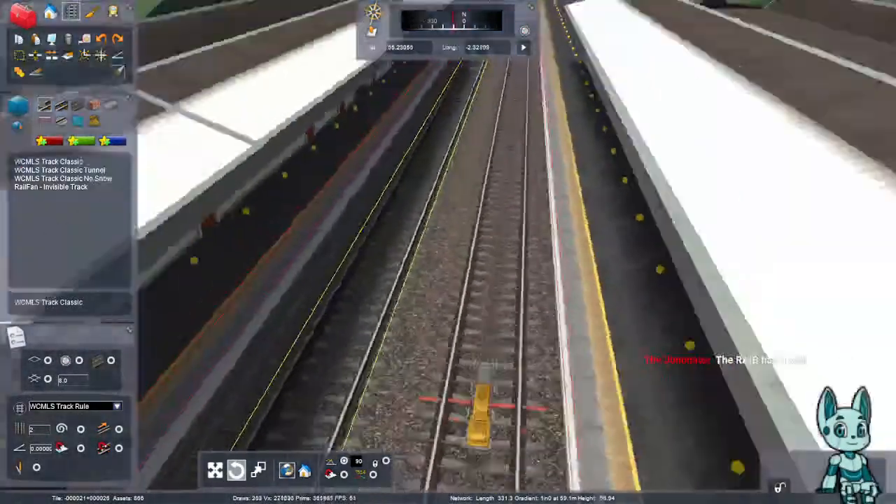
key(Up)
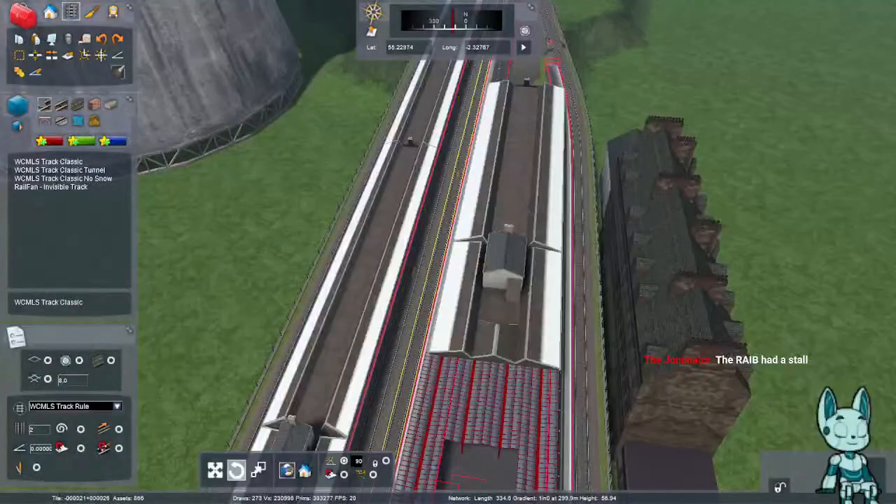
key(Up)
key(Right)
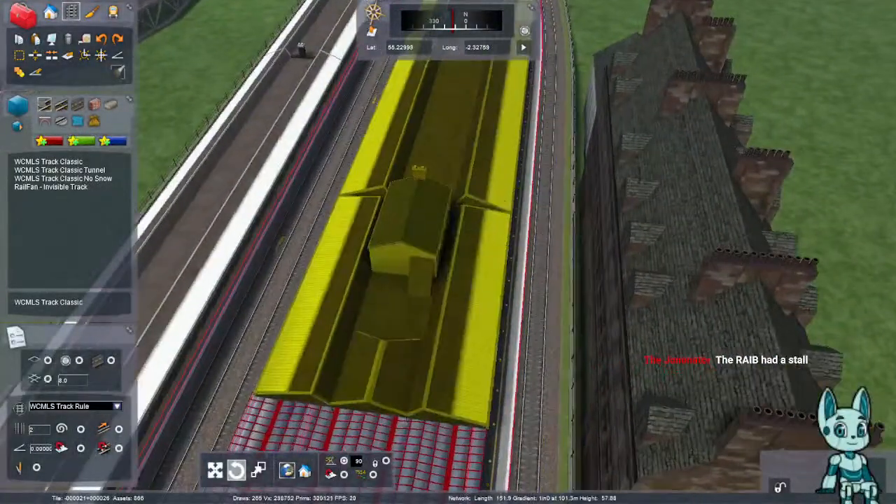
key(Up)
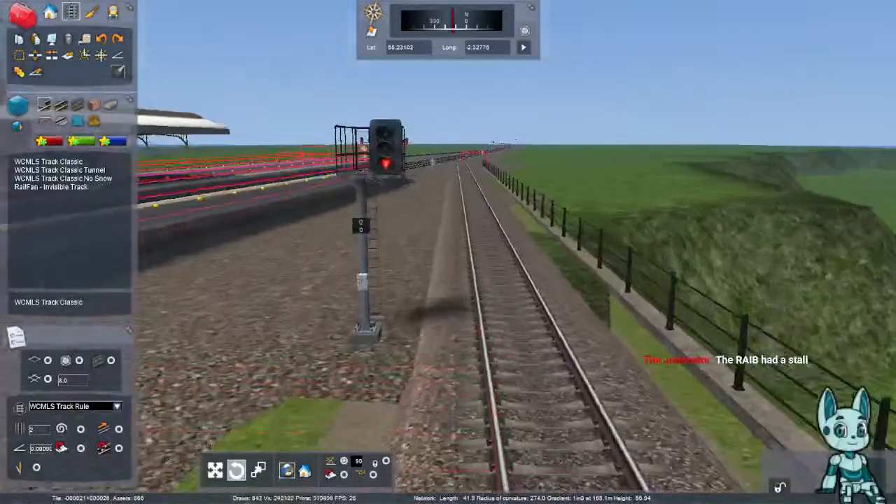
key(Up)
right_drag(448, 252, 672, 270)
key(Right)
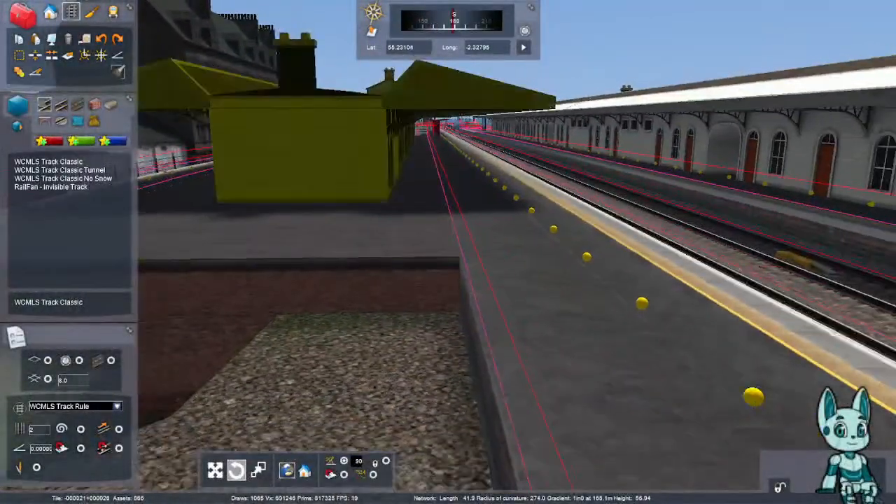
right_drag(323, 210, 168, 210)
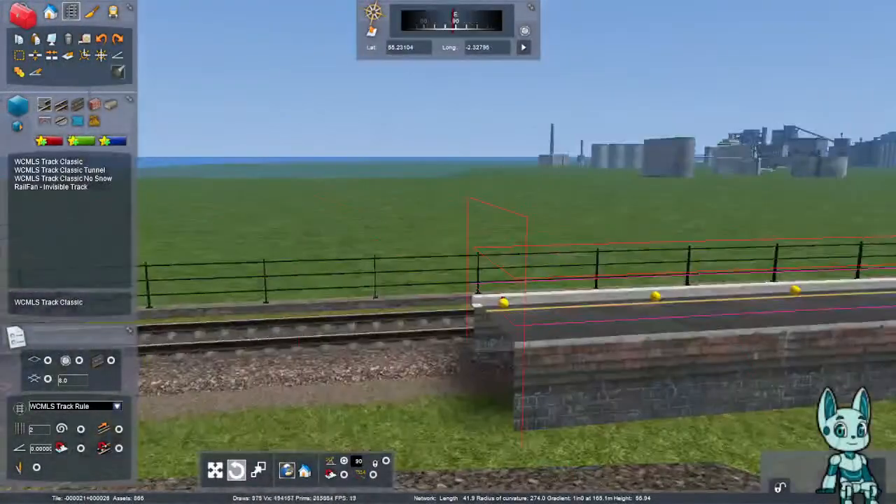
right_drag(448, 252, 308, 252)
right_drag(448, 252, 154, 252)
key(Up)
right_drag(448, 252, 297, 242)
key(Up)
key(Down)
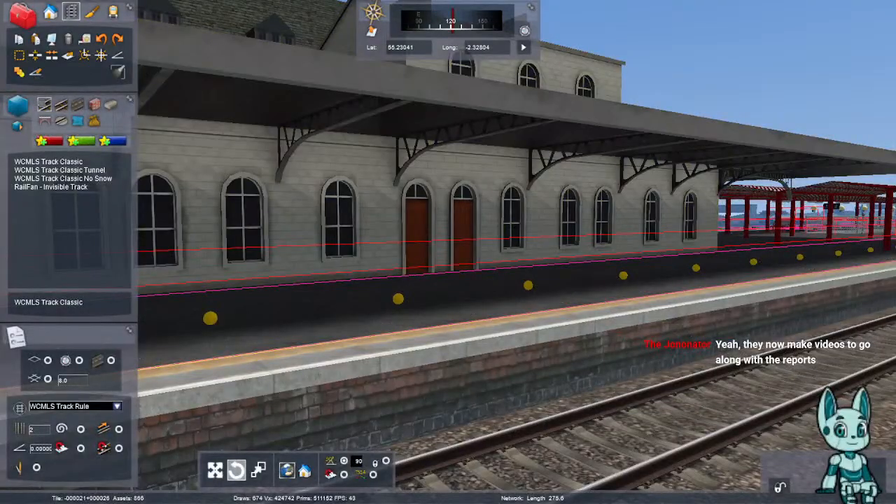
- Place the ECMLNE_DarlingtonTravelCentre0 scenery object alongside the eastern Carstairs building, on its track-facing side
click(51, 11)
right_drag(210, 175, 275, 186)
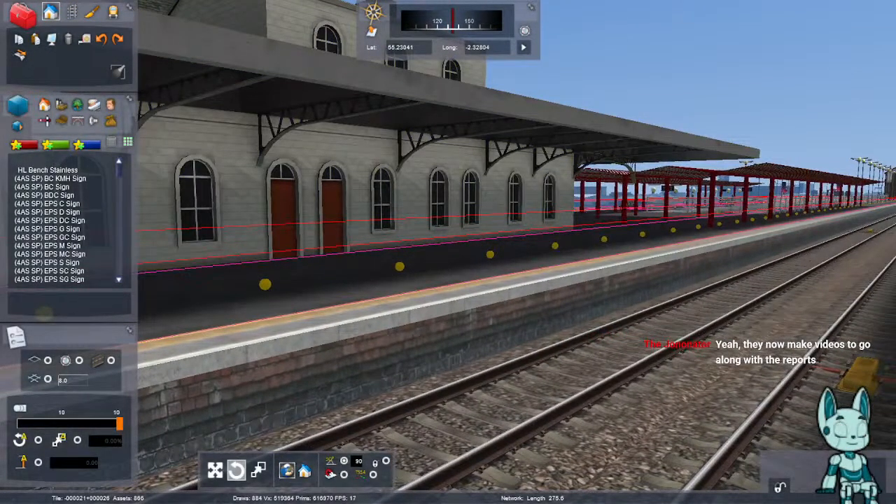
click(93, 104)
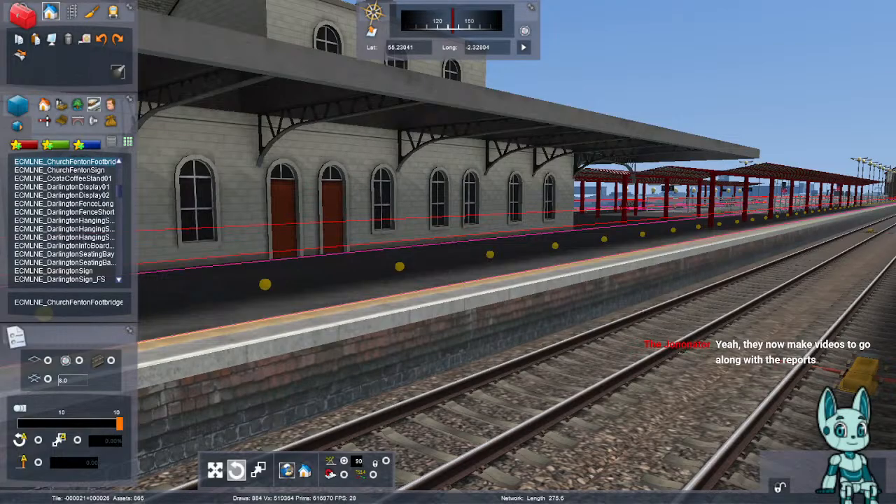
scroll(67, 220, down, 5)
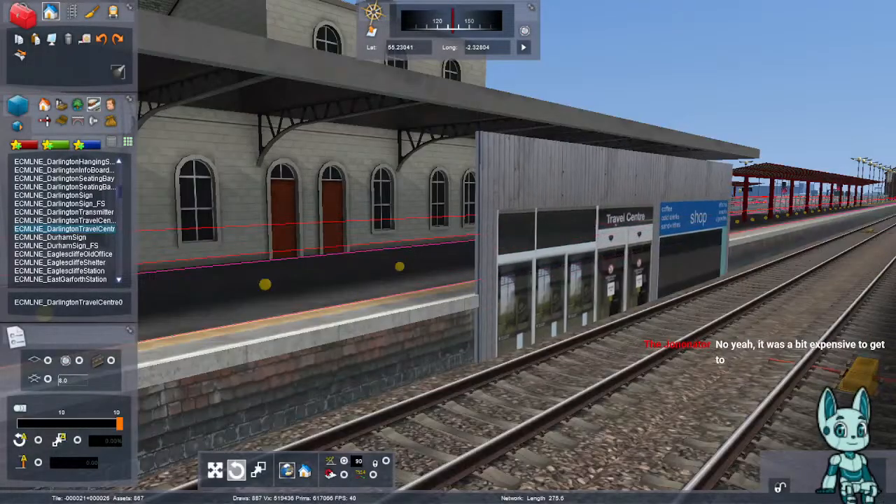
click(595, 315)
- Rotate and move the Travel Centre and shop frontage off the track and across the platform to the eastern Carstairs building's wall
right_drag(595, 315, 525, 336)
key(Delete)
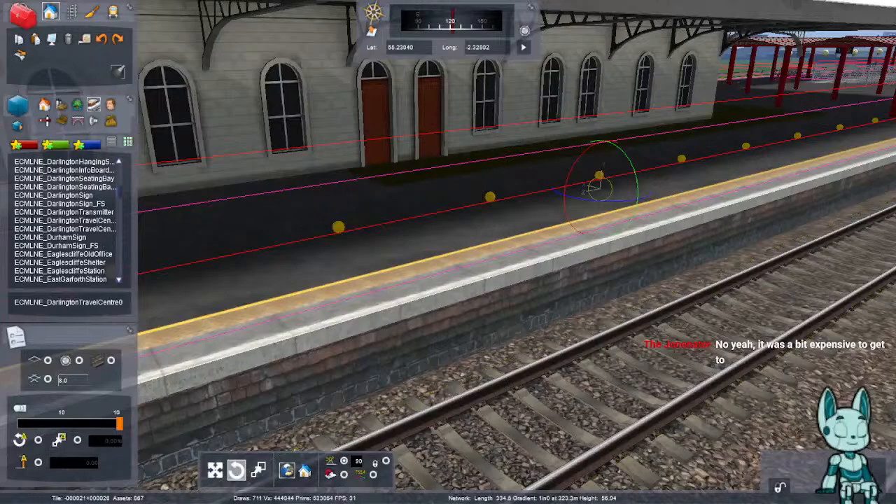
click(609, 187)
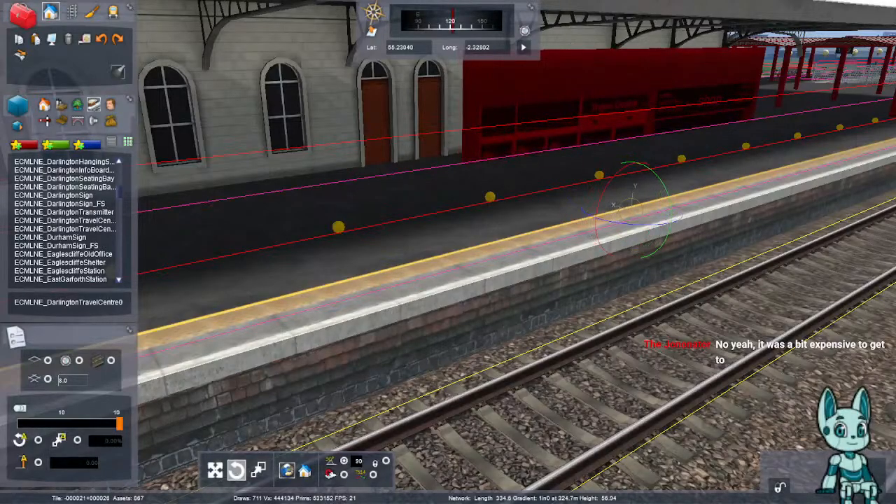
key(space)
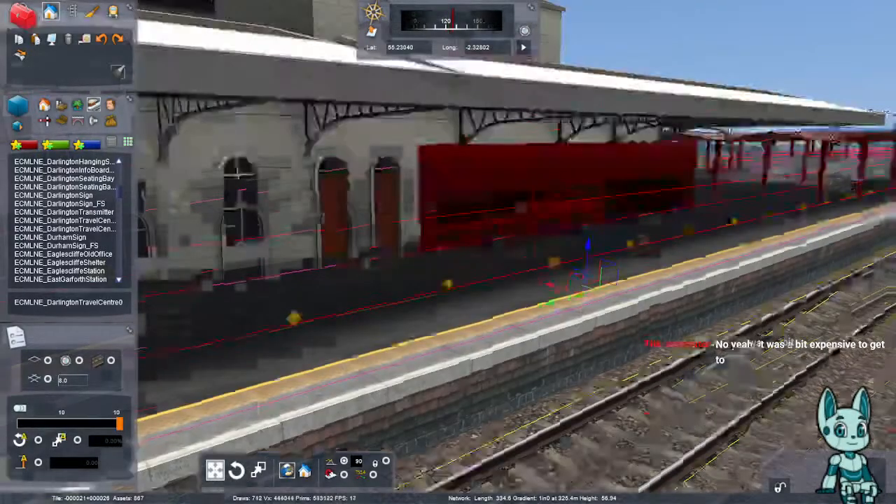
key(Up)
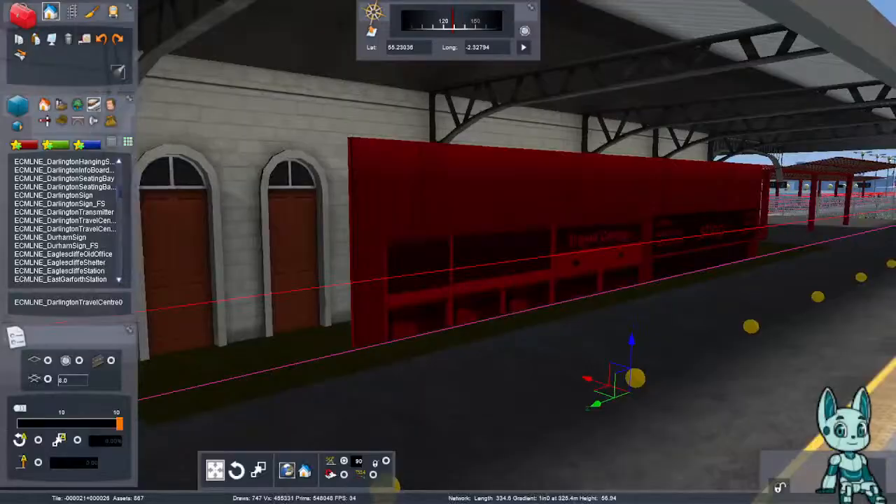
key(Delete)
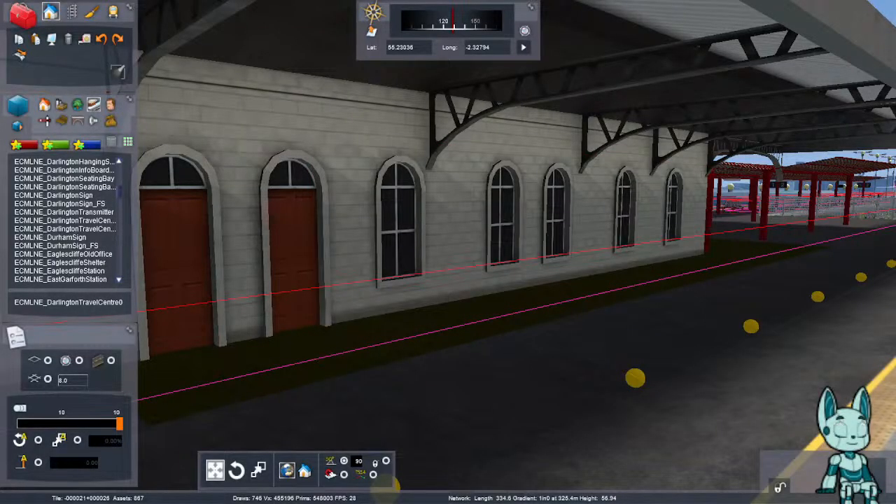
- Line the Travel Centre and shop frontage up with the wall so it covers the arched doors and windows beneath the canopy
drag(448, 280, 459, 290)
drag(543, 364, 525, 358)
right_drag(525, 358, 434, 357)
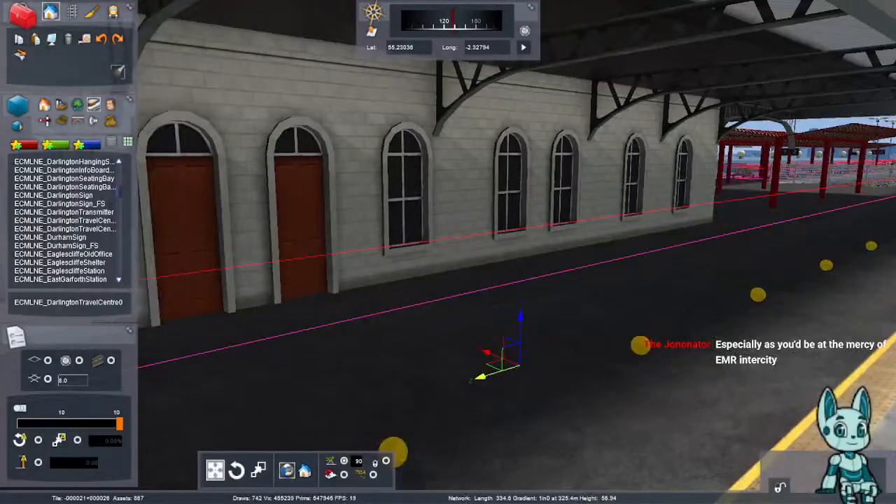
drag(488, 353, 503, 359)
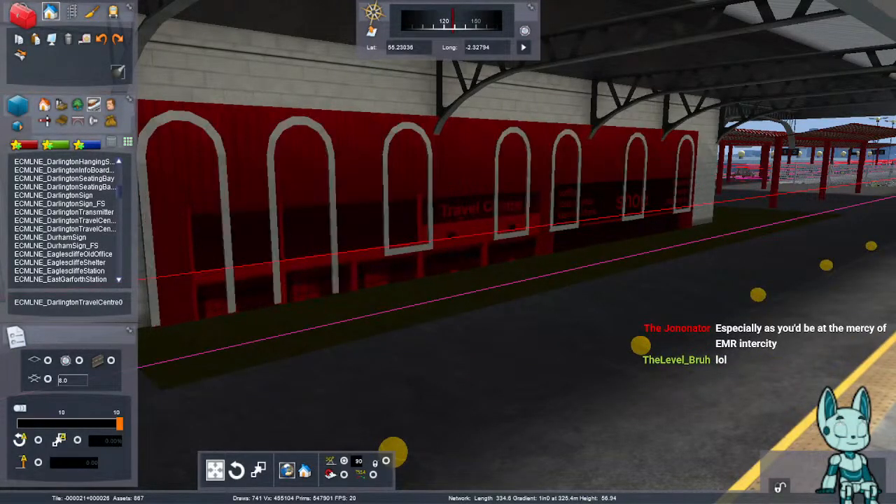
drag(508, 364, 497, 271)
- Set the Travel Centre and shop frontage back against the building wall, checking its fit from the shop end
mouse_move(435, 283)
mouse_down()
mouse_move(455, 290)
mouse_move(443, 286)
mouse_up()
right_drag(442, 285, 357, 286)
key(Down)
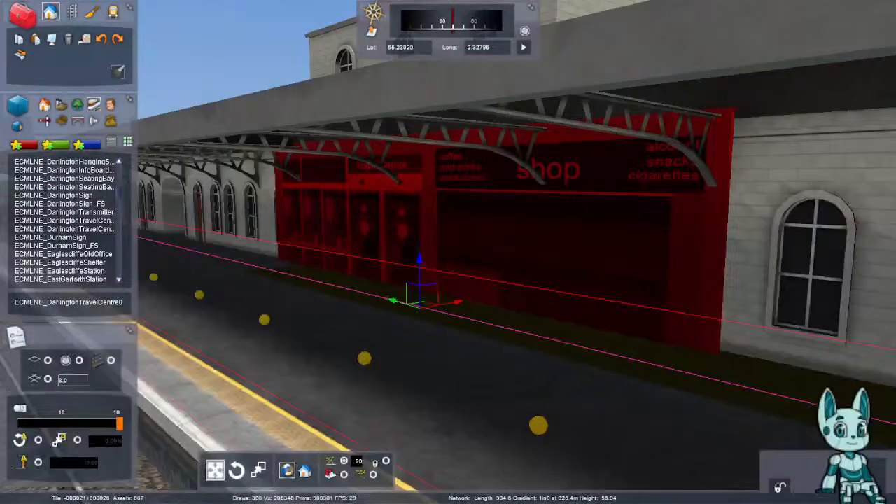
drag(420, 302, 364, 294)
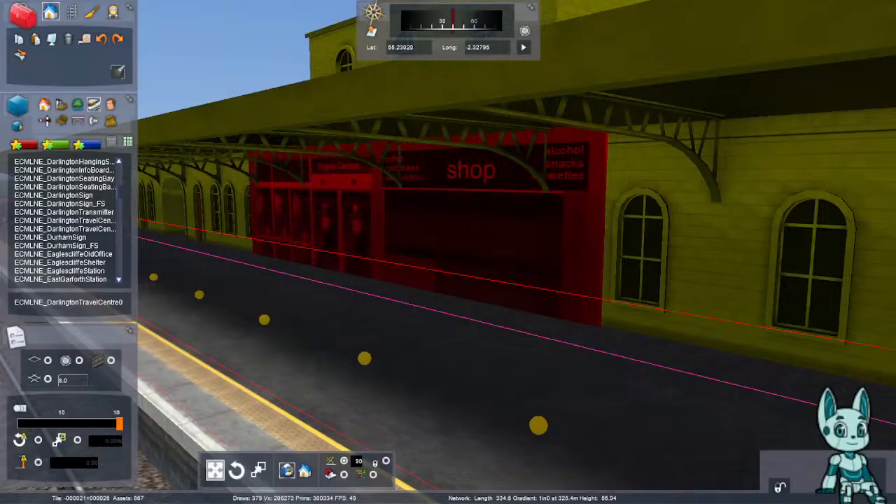
key(Delete)
key(ctrl+z)
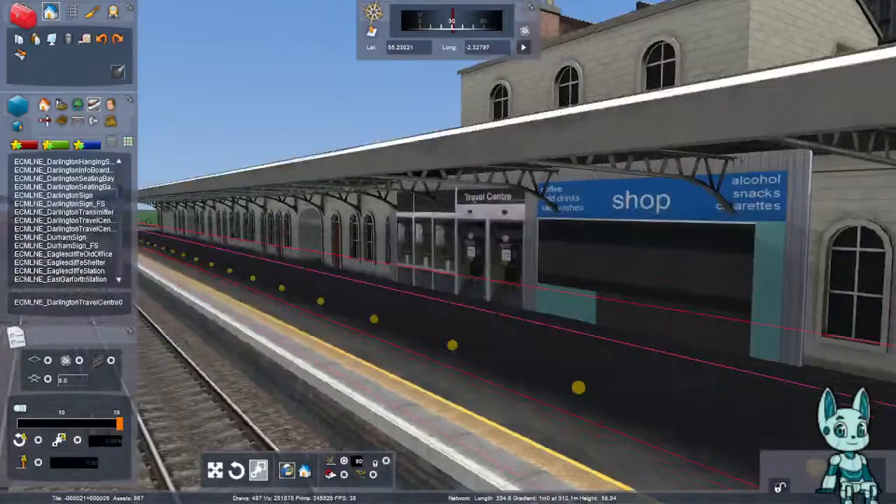
- Place the Darlington travel centre variant without a shop against the same wall, next to the first frontage
key(Left)
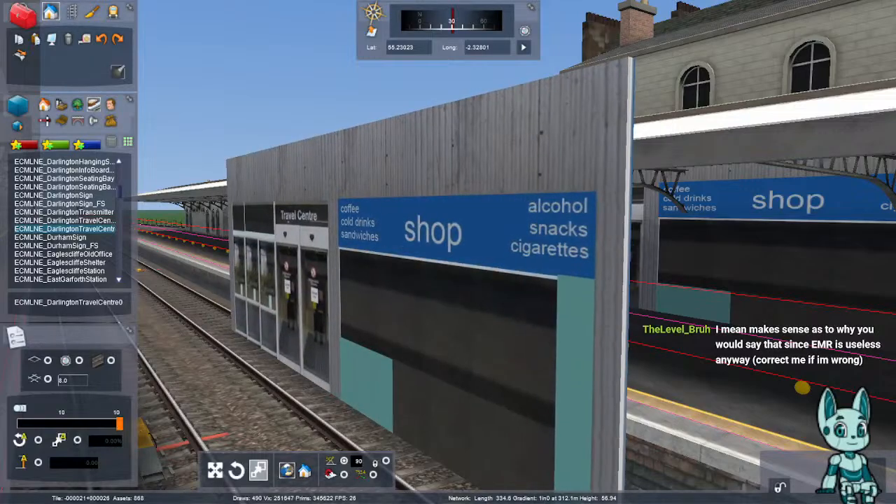
mouse_move(65, 220)
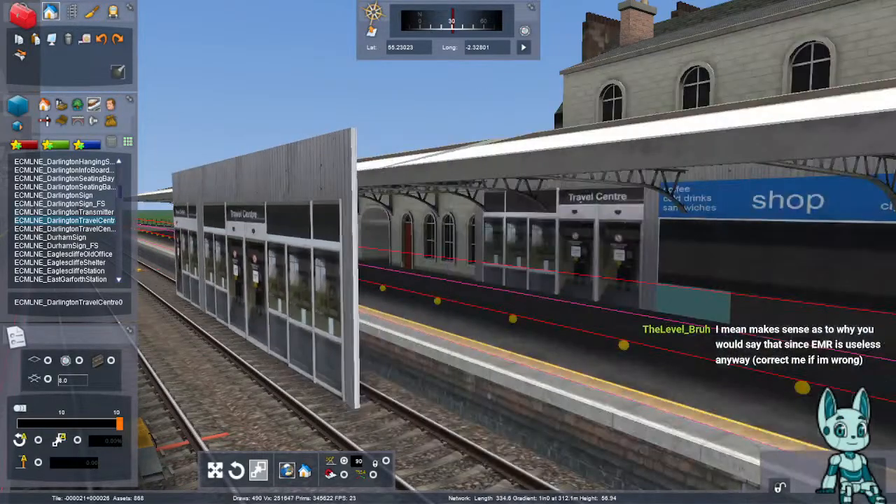
click(247, 332)
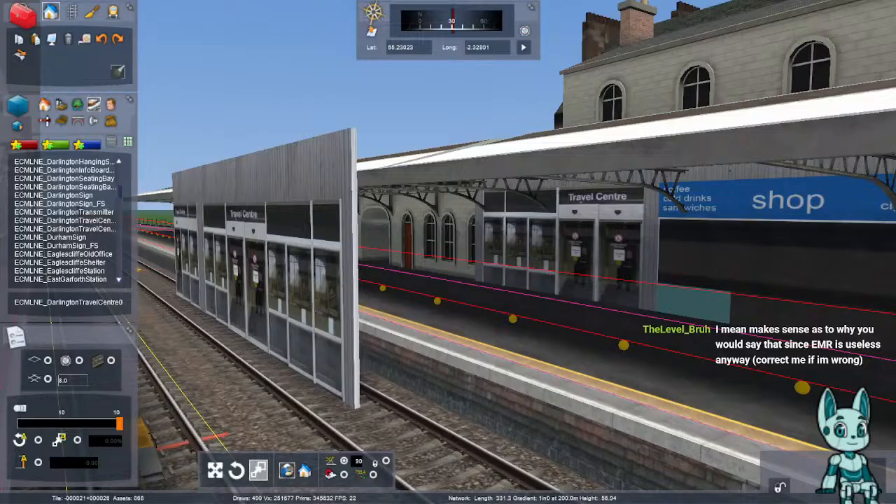
drag(257, 301, 395, 264)
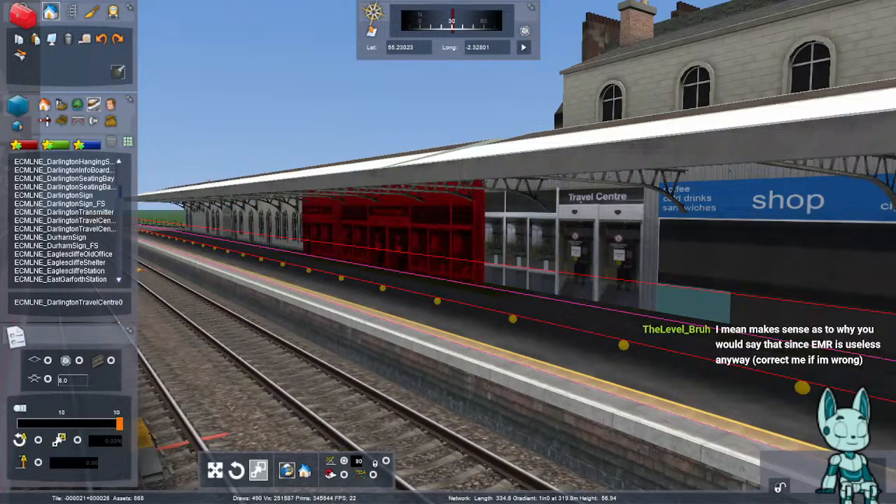
- Align the second Travel Centre frontage with the building wall and butt it against the end of the first one
key(Up)
right_drag(395, 264, 420, 264)
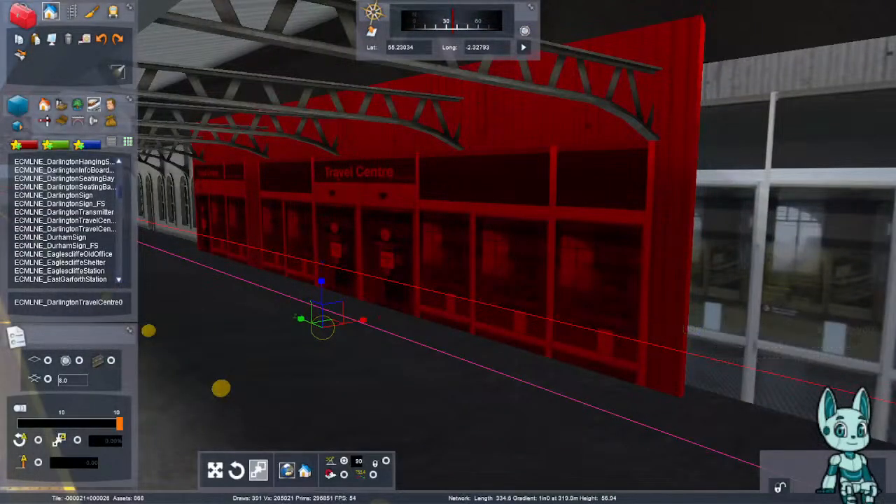
drag(504, 280, 522, 267)
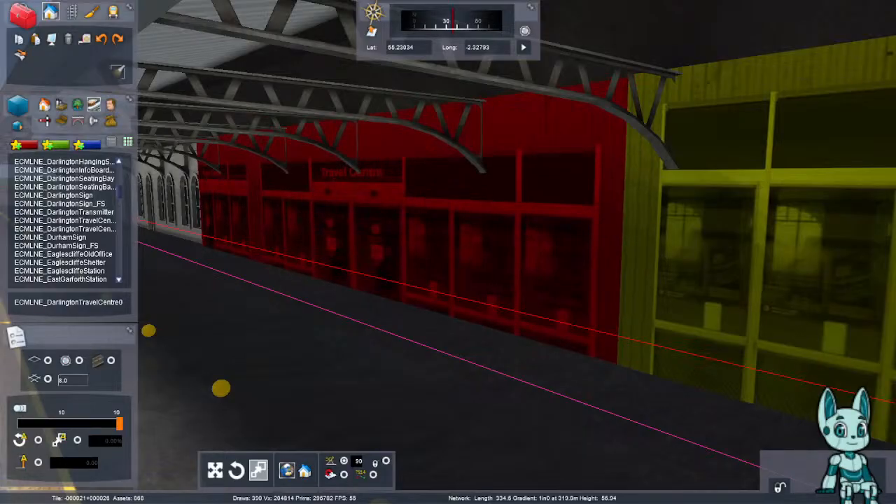
drag(318, 269, 317, 234)
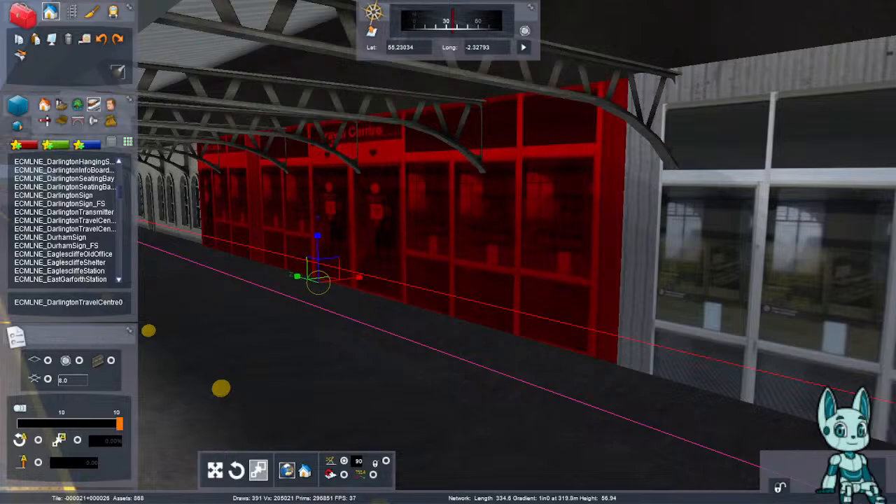
- Adjust the height of both Travel Centre frontages so their tops sit beneath the eastern building's canopy roof
click(760, 231)
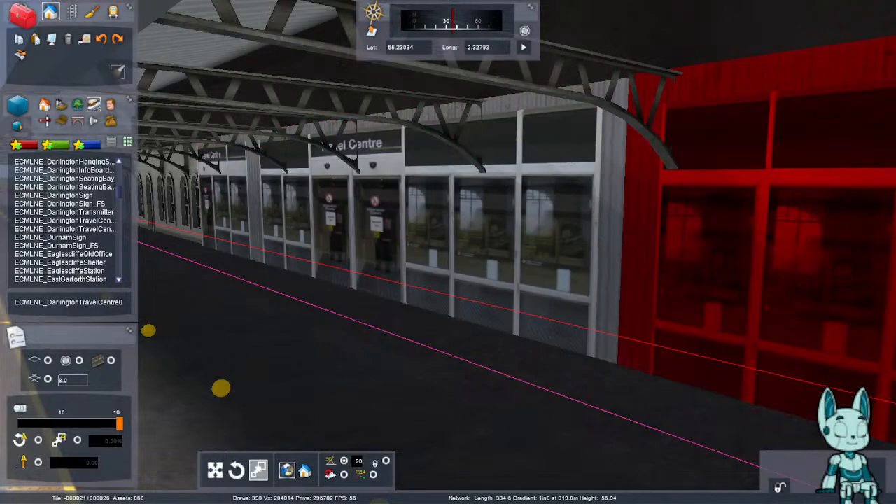
shift+drag(759, 231, 760, 200)
right_drag(759, 200, 693, 210)
key(Down)
key(Up)
click(799, 140)
key(Up)
key(Down)
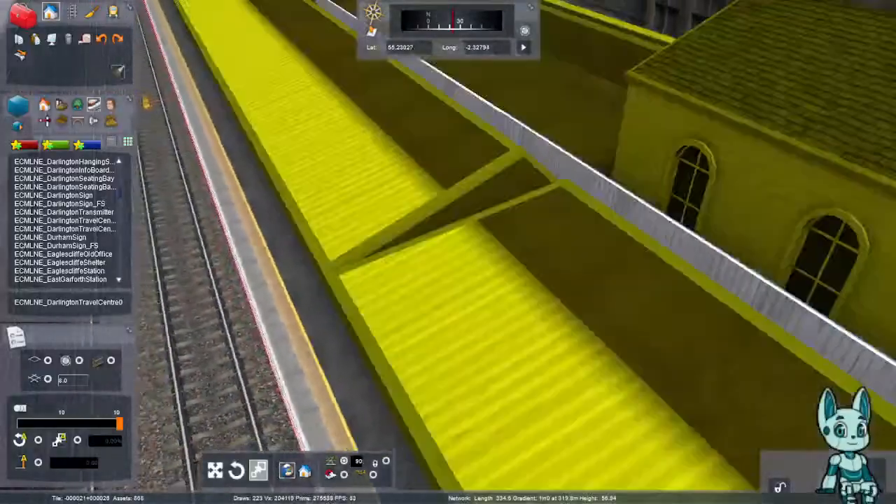
mouse_move(602, 119)
right_down()
mouse_move(590, 132)
mouse_move(620, 121)
right_up()
key(Up)
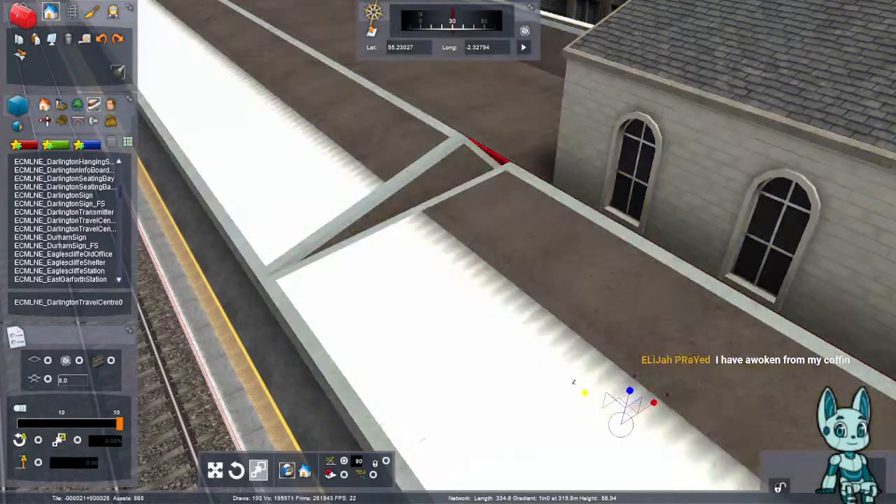
right_drag(620, 392, 581, 389)
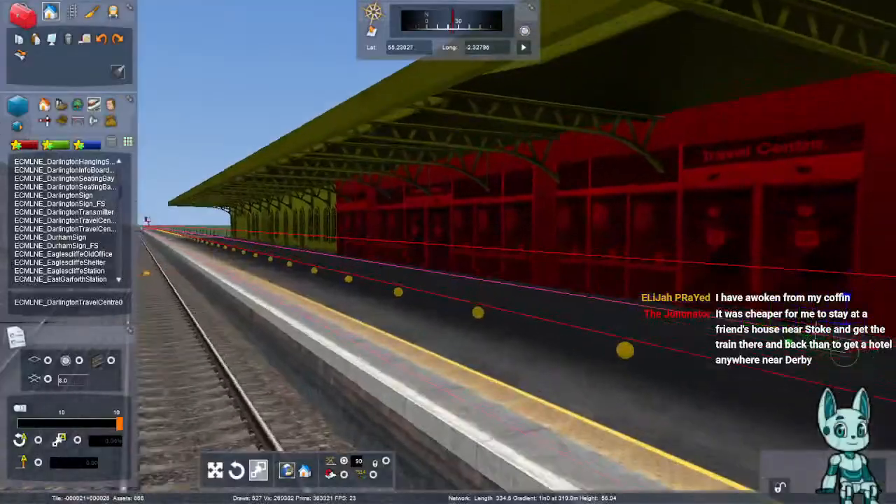
- Try to duplicate the pair of frontages and shift the copies through to the outer side of the eastern building
right_drag(844, 357, 538, 263)
drag(538, 264, 501, 268)
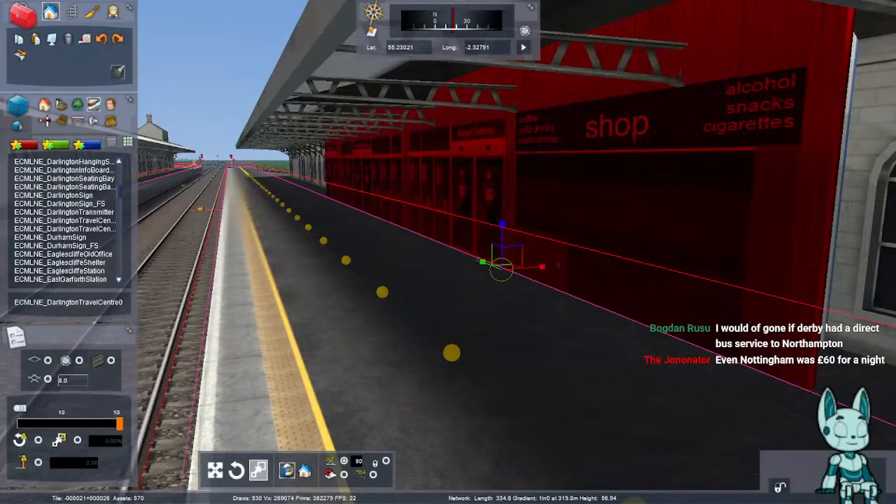
drag(502, 268, 553, 224)
key(Down)
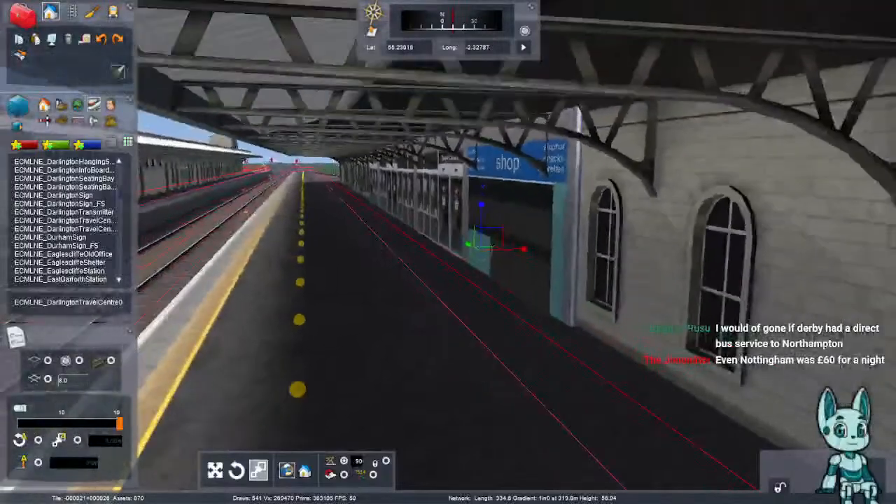
key(Right)
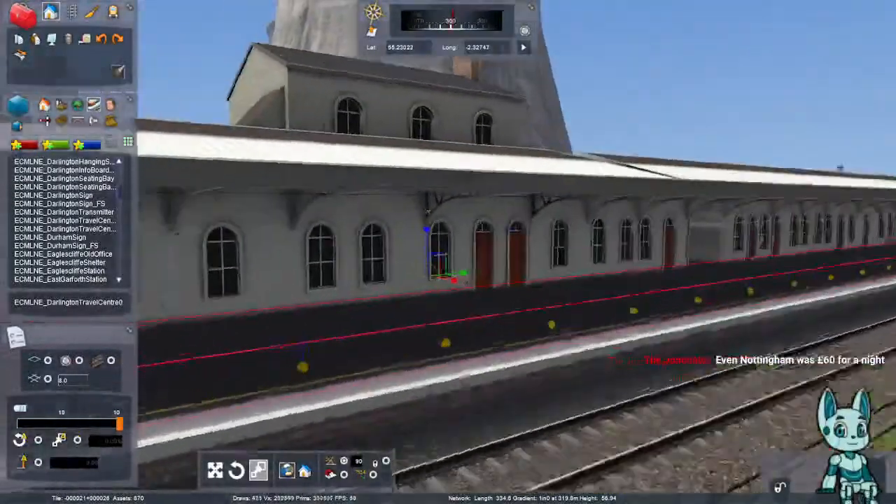
right_drag(429, 212, 311, 252)
key(Right)
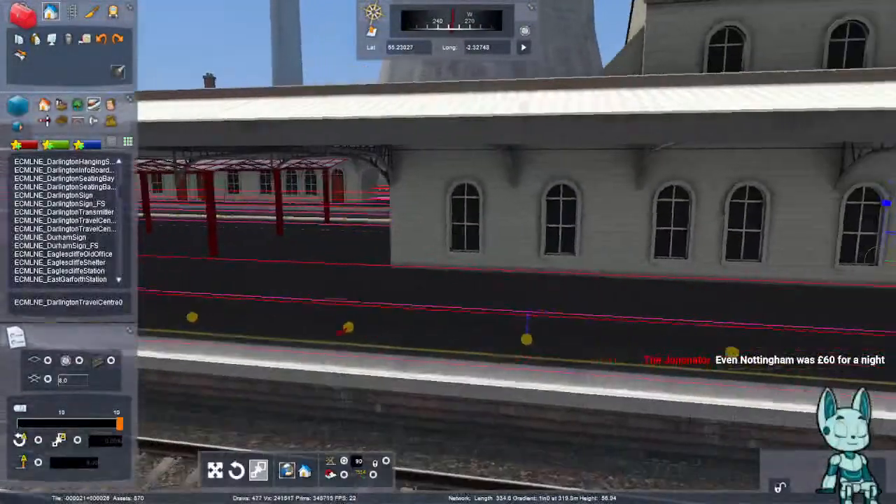
key(Right)
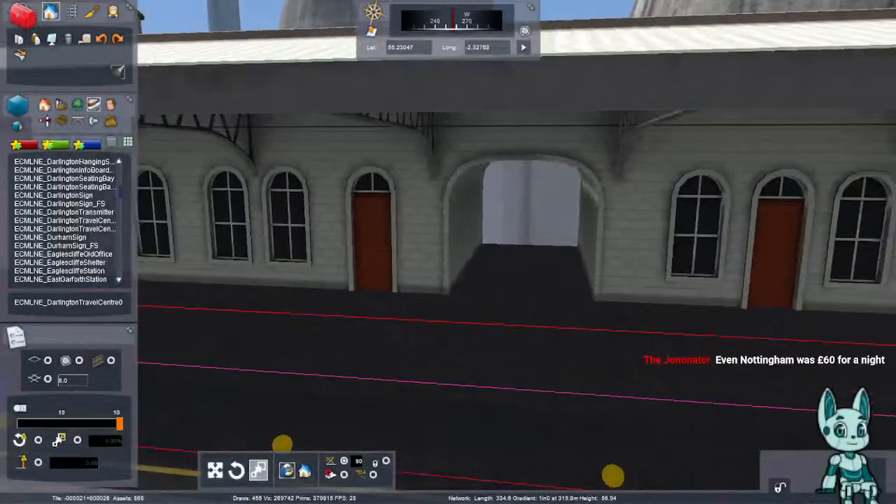
- Place copies of both Travel Centre frontages along the outer, east-facing wall of the eastern building
key(Down)
right_drag(311, 252, 234, 314)
key(Right)
key(Right)
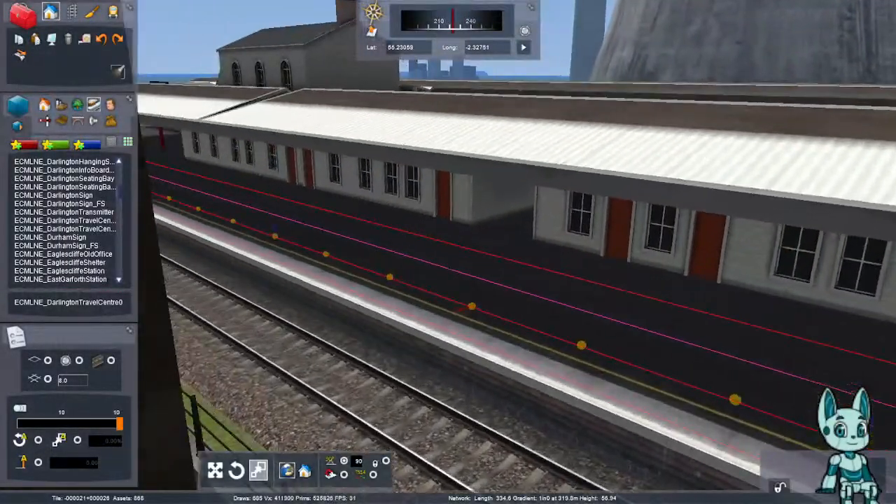
key(Up)
key(Right)
right_drag(235, 314, 193, 309)
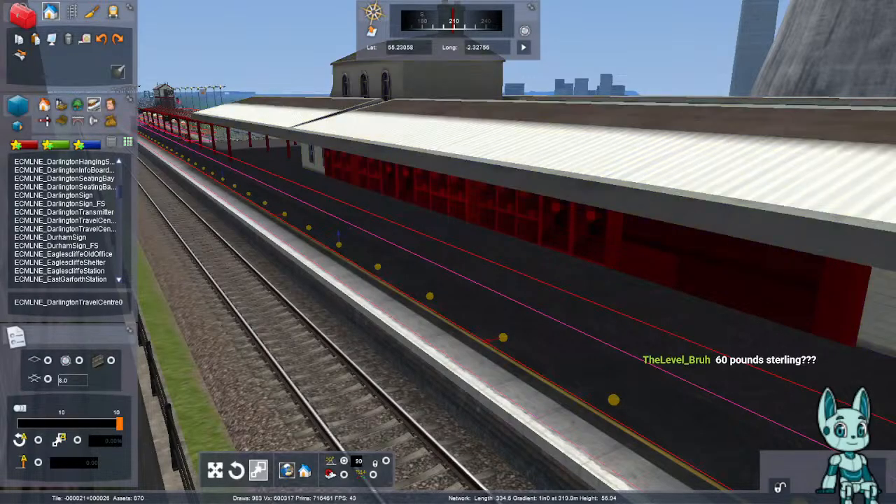
- Nudge the copied frontages into line with the eastern building's outer wall, working from their southern end
right_drag(448, 252, 542, 294)
key(Up)
key(Up)
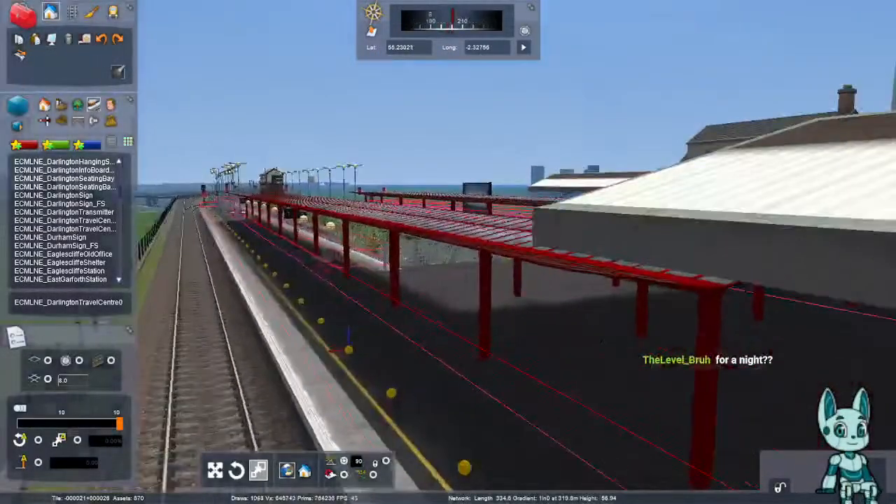
key(Up)
right_drag(448, 252, 609, 256)
key(Up)
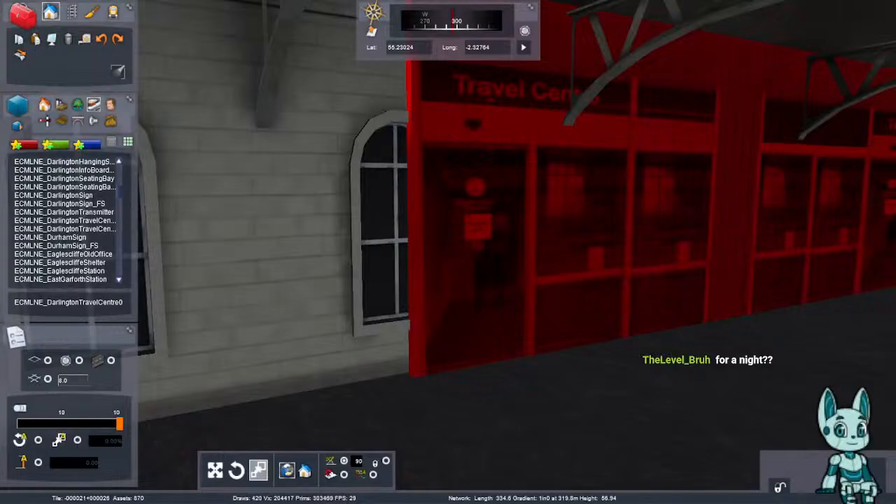
mouse_move(490, 252)
mouse_down()
mouse_move(483, 227)
mouse_move(484, 251)
mouse_up()
- Examine the western Carstairs building's track-facing wall along the opposite platform
key(Down)
right_drag(483, 252, 368, 224)
key(Right)
key(Right)
key(Up)
key(Left)
key(Left)
key(Up)
key(Down)
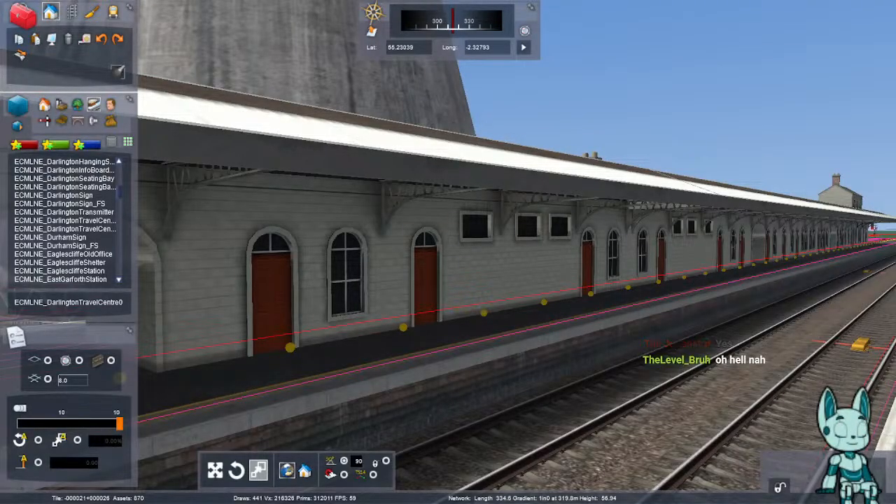
right_drag(367, 224, 616, 242)
key(Left)
key(Right)
- Copy both Travel Centre frontages across the tracks onto the western Carstairs building's track-facing wall
right_drag(448, 242, 311, 200)
key(Up)
key(Up)
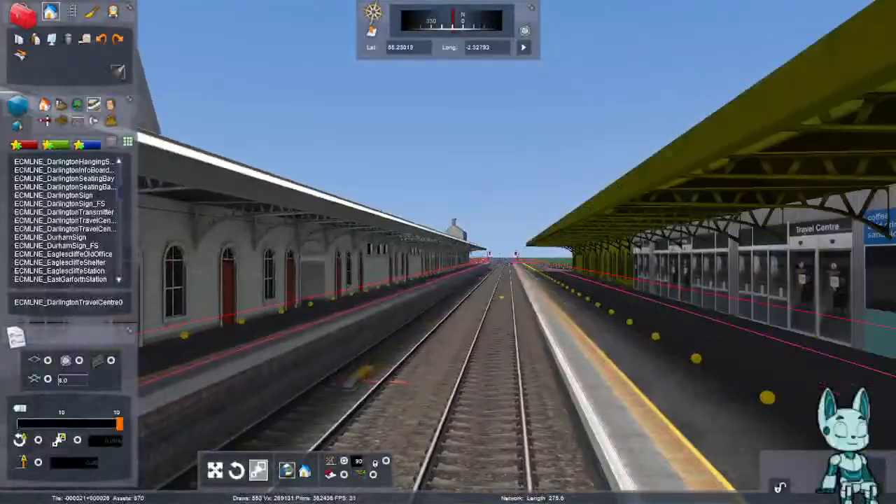
right_drag(483, 242, 350, 268)
drag(693, 225, 680, 270)
key(Up)
right_drag(448, 242, 413, 242)
drag(680, 271, 517, 282)
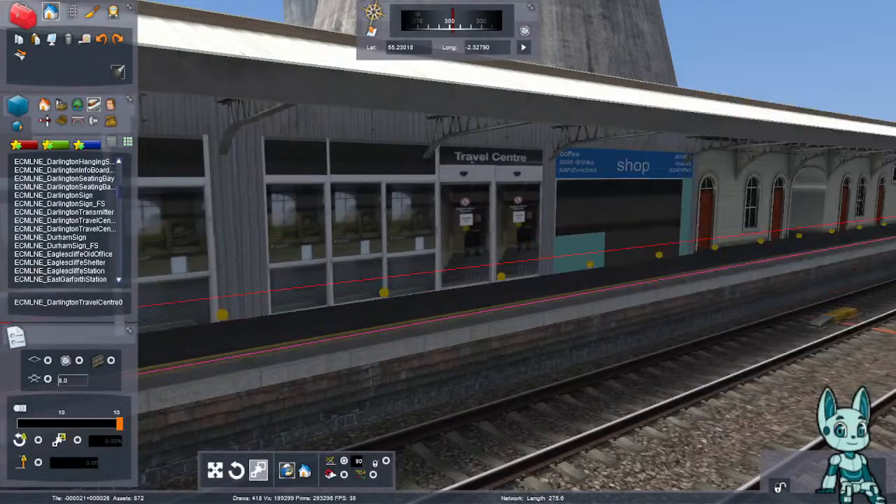
- Adjust the western building's shop frontage slightly back toward the wall, in line with the neighbouring Travel Centre frontage
mouse_move(500, 266)
right_down()
mouse_move(364, 266)
mouse_move(501, 266)
right_up()
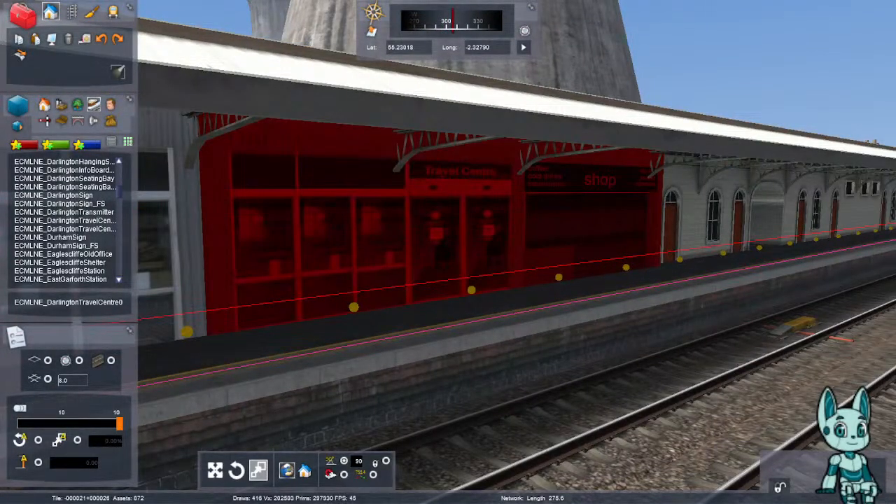
key(Delete)
key(ctrl+z)
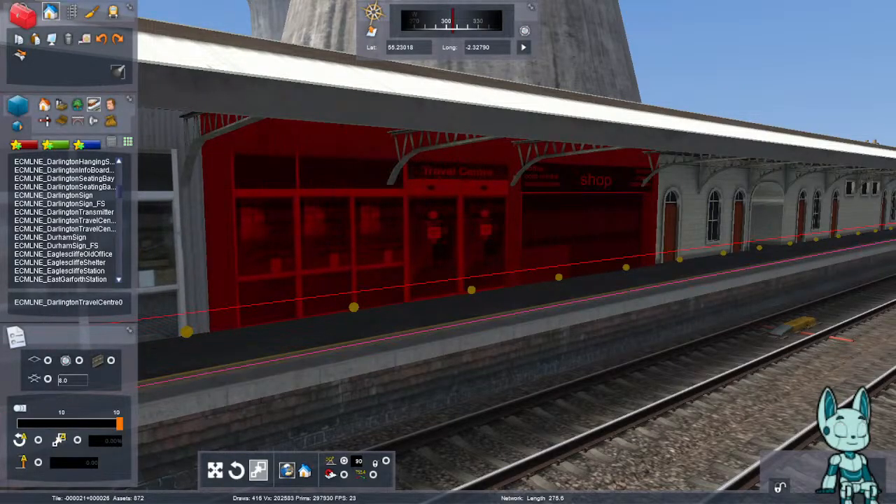
- Copy the Travel Centre and shop frontages onto the western Carstairs building's outer wall and nudge them into line with it
right_drag(448, 280, 637, 336)
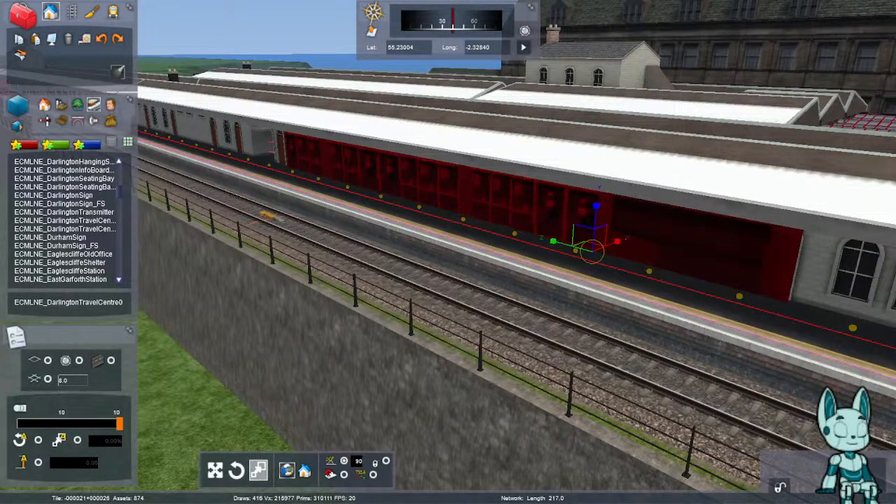
drag(616, 241, 620, 240)
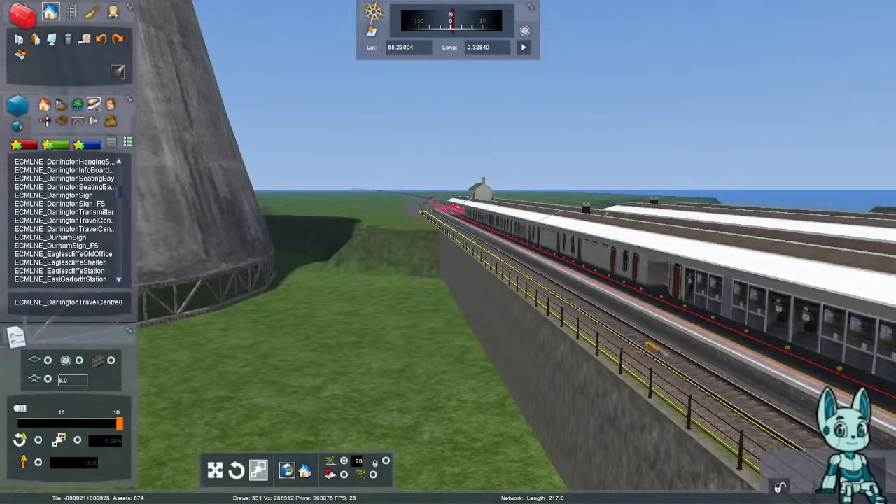
- Inspect the western building's outer wall, its archway and the track-facing sides of both island platforms
key(Up)
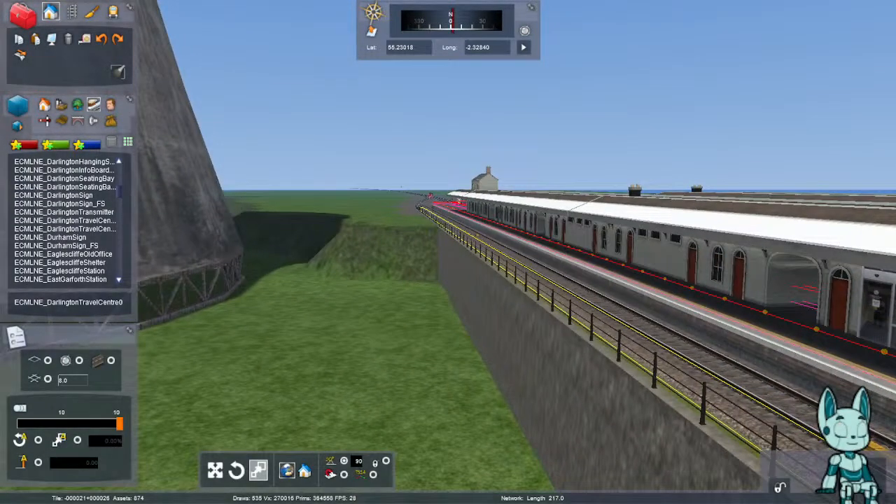
key(Right)
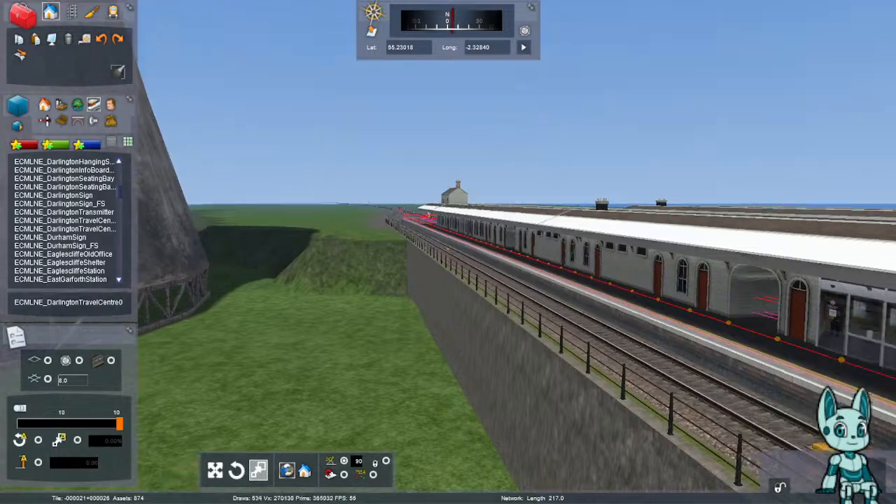
key(Up)
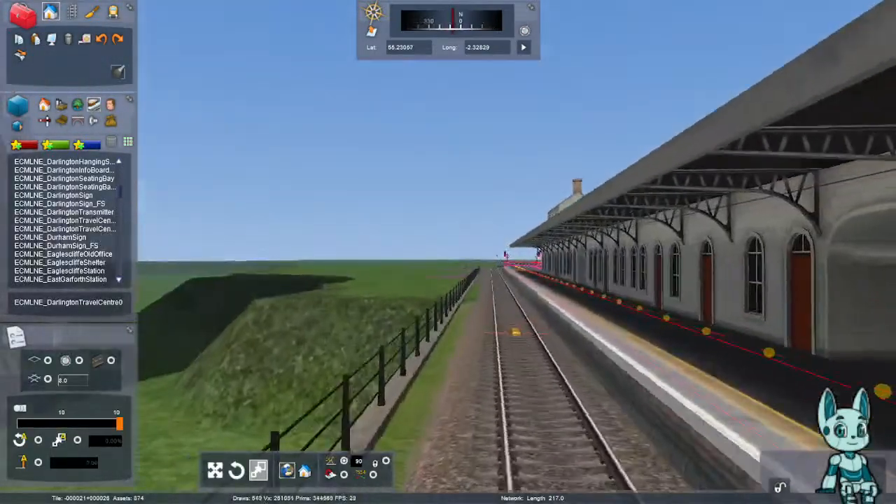
key(Right)
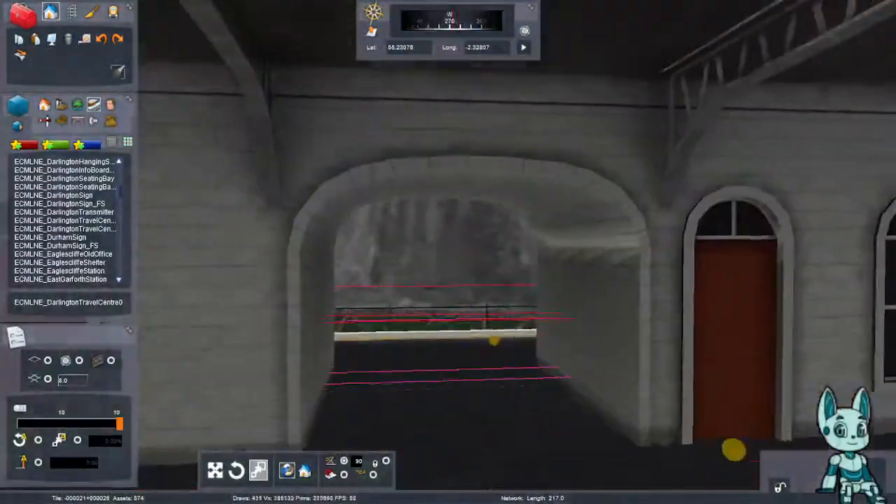
key(Down)
key(Left)
key(Up)
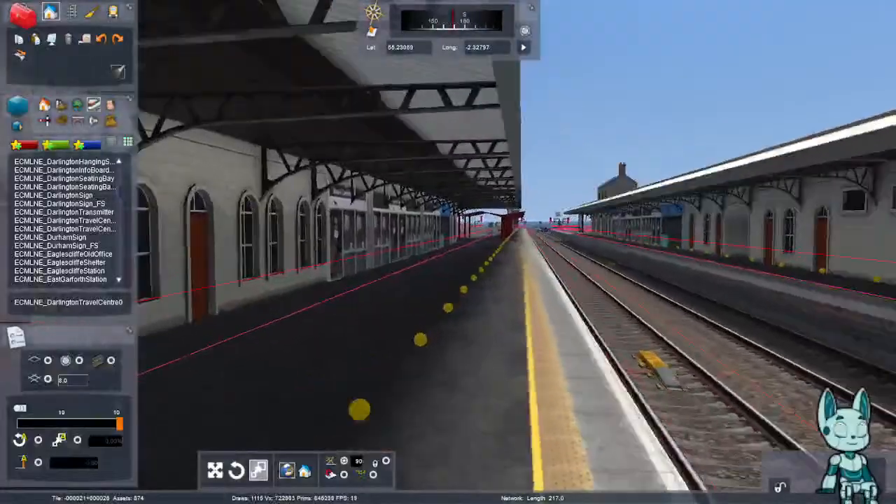
key(Right)
key(Up)
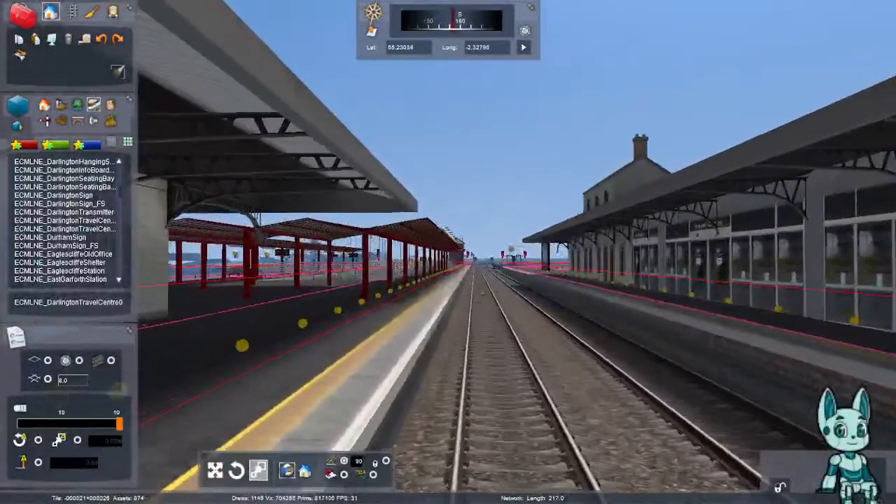
- Examine the Travel Centre and shop frontages along the western building's track-facing wall and the canopy opposite
key(Up)
key(Right)
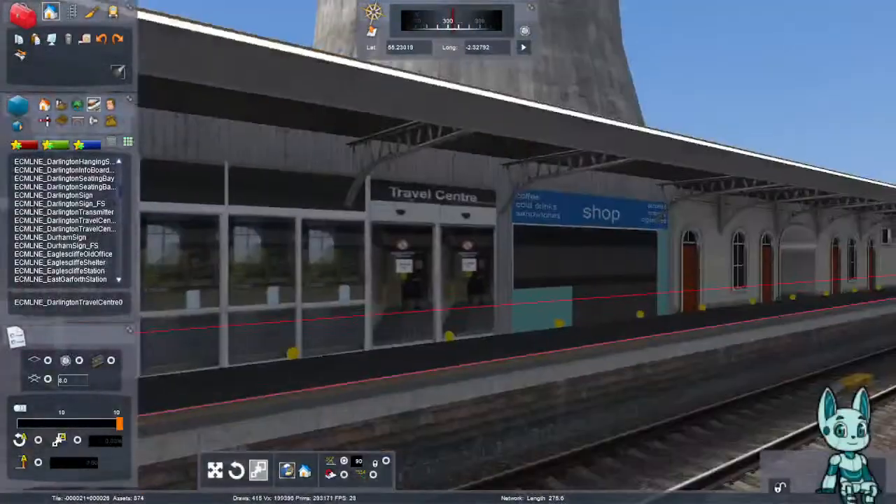
key(Right)
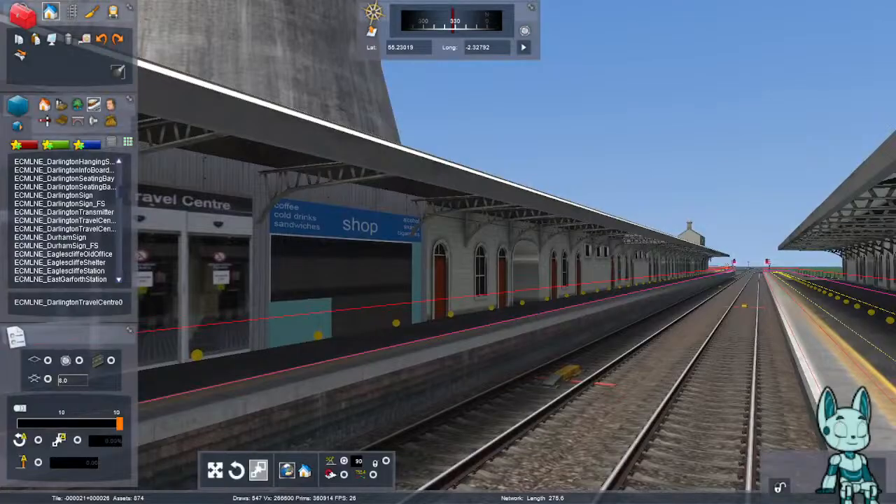
key(Left)
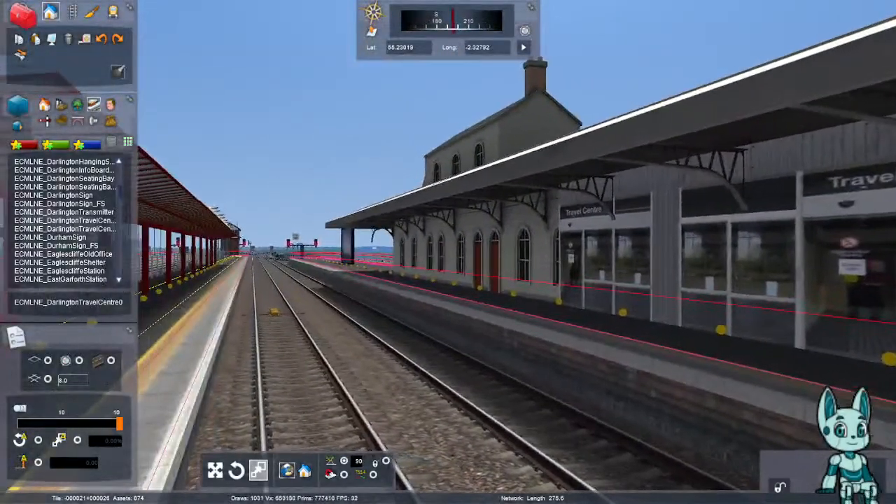
key(Left)
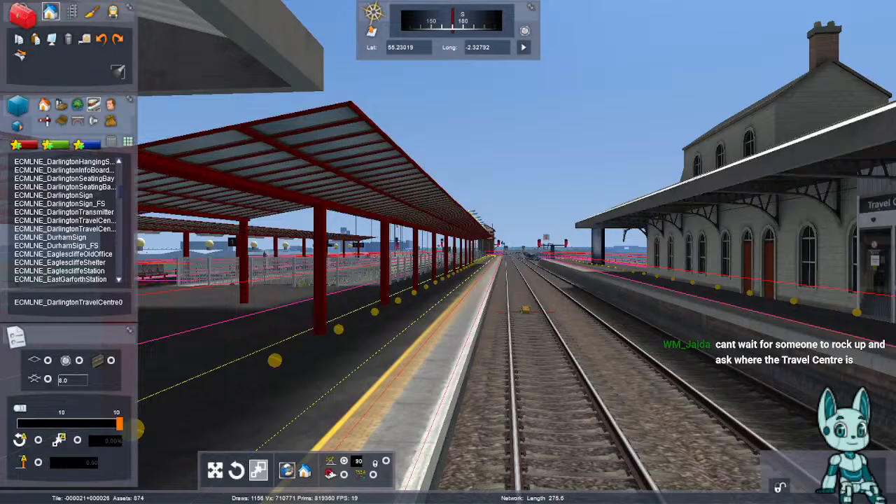
key(Right)
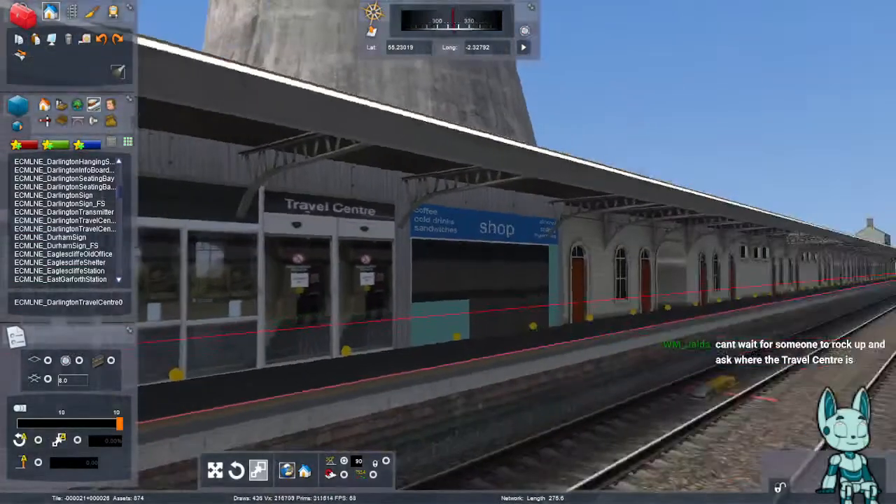
key(Down)
key(Left)
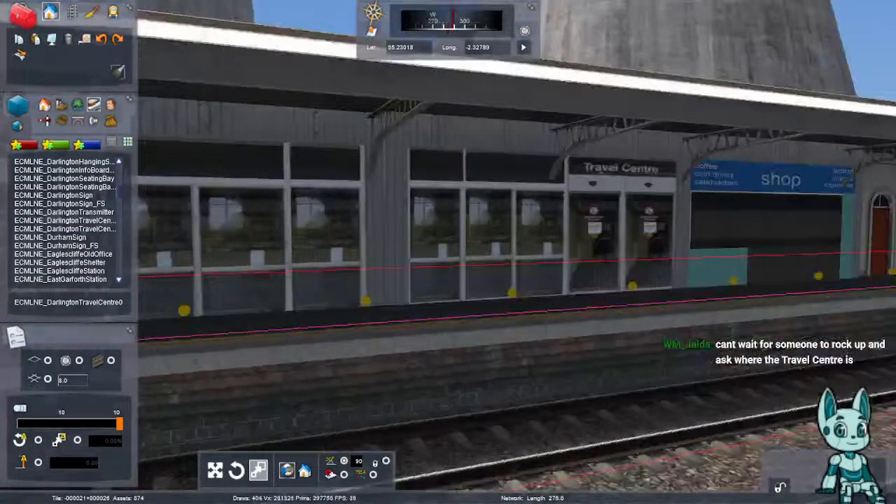
key(Left)
- Review the platforms from the signal box at the southern end to the far northern ends of the station buildings
key(Up)
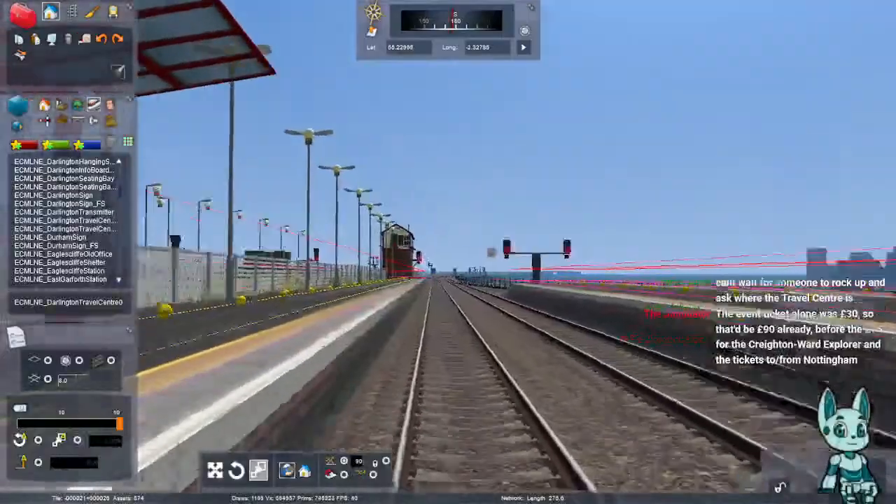
key(Up)
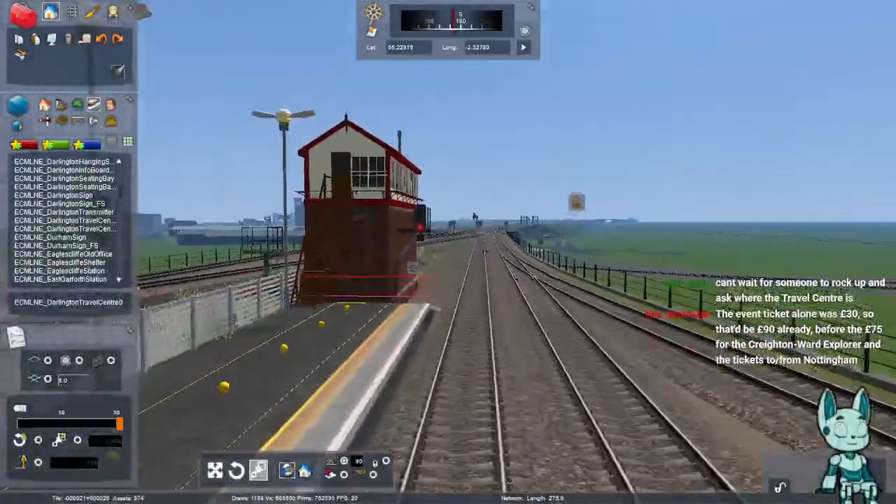
key(Left)
key(Up)
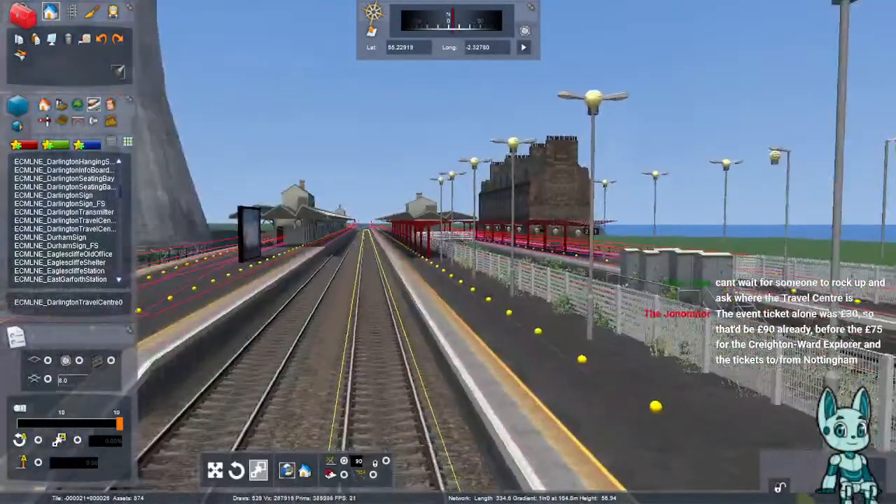
key(Up)
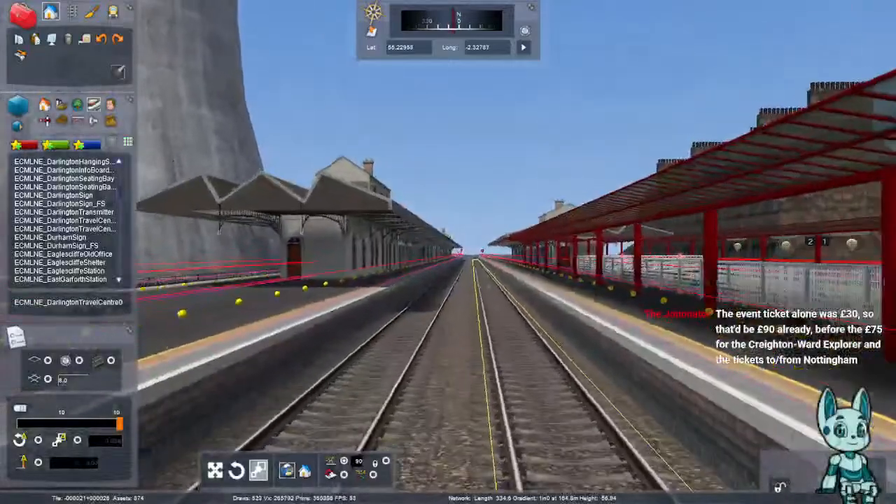
key(Up)
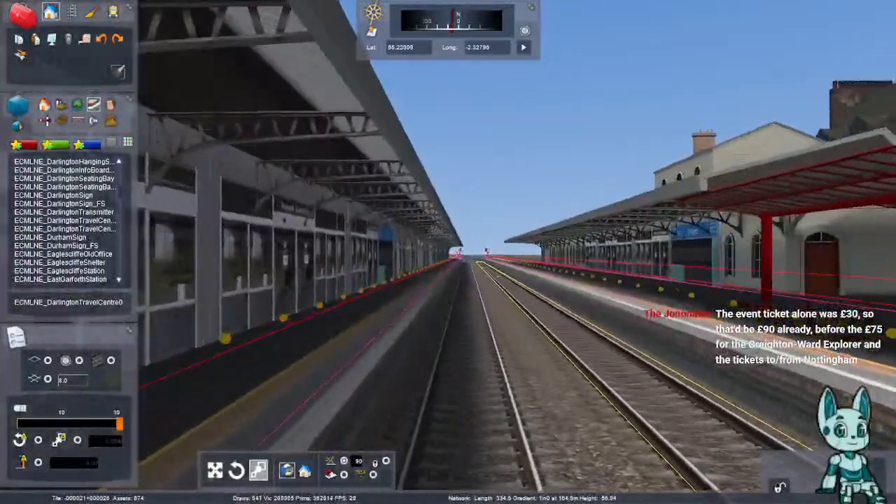
key(Up)
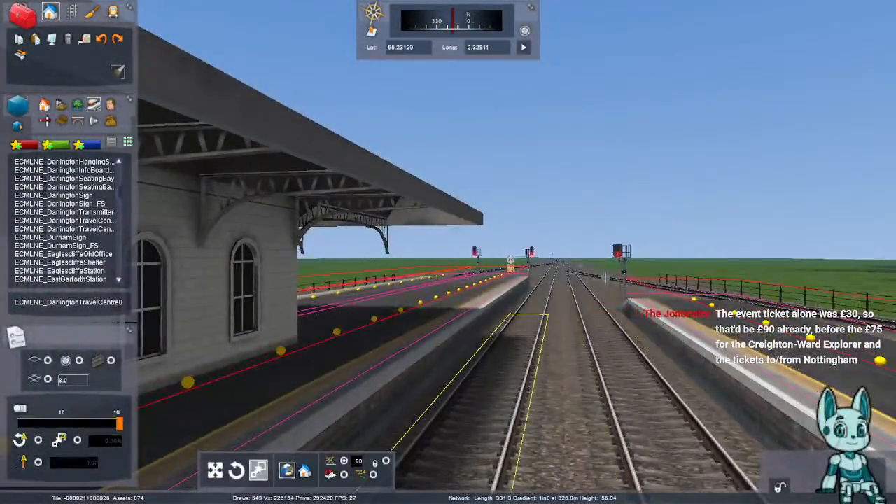
key(Up)
- Copy the double-arm platform lamp beside the red canopy's southern end to the eastern building's northern end wall
right_drag(606, 278, 542, 259)
key(Up)
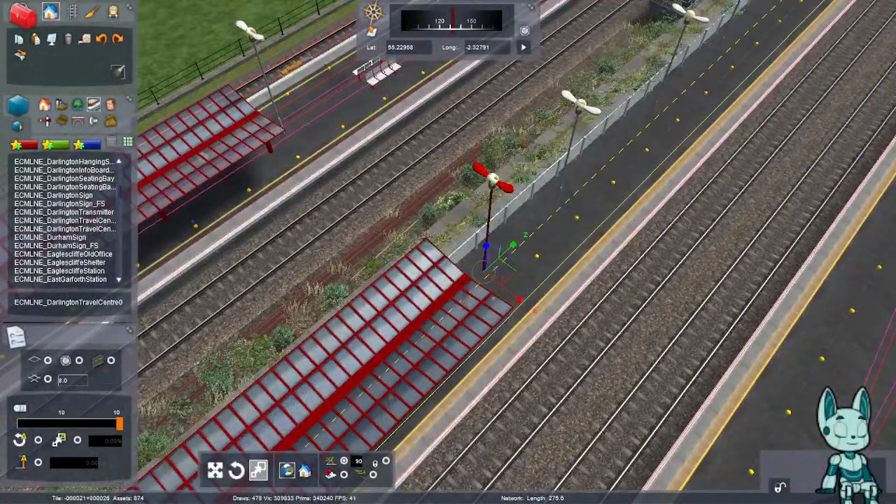
right_drag(483, 270, 580, 286)
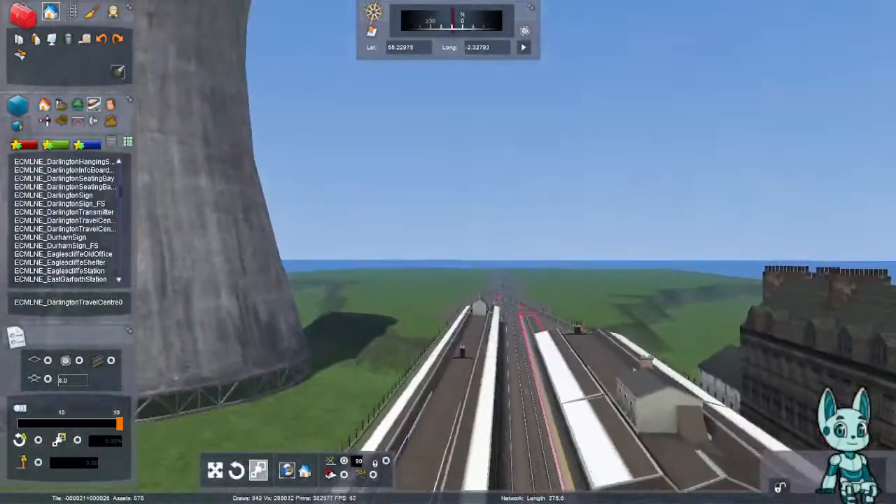
key(Up)
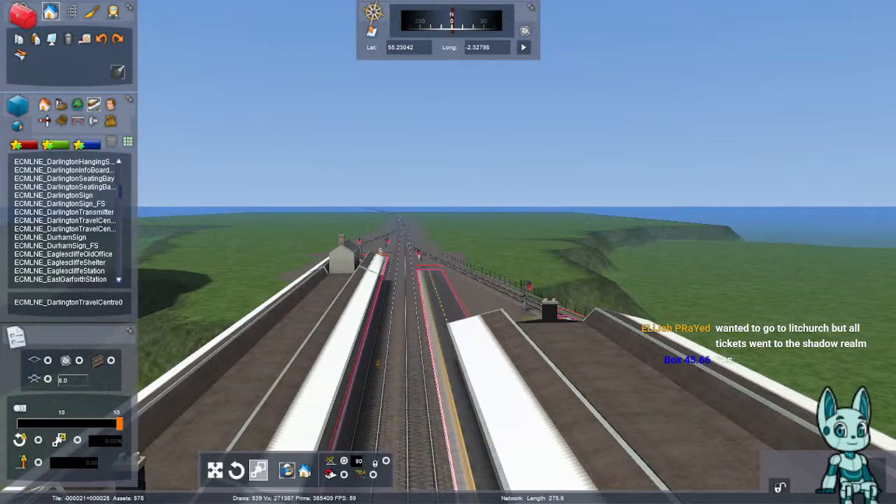
right_drag(448, 280, 560, 326)
key(Up)
key(Left)
key(Left)
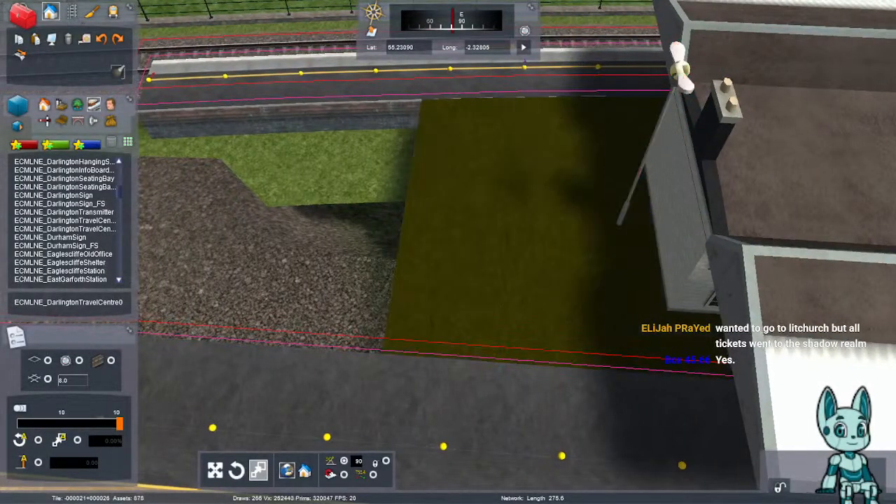
- Place a copy of the double-arm lamp on the western island platform, just beyond the building's northern end
right_drag(518, 224, 374, 154)
key(Up)
key(Up)
right_drag(490, 189, 371, 291)
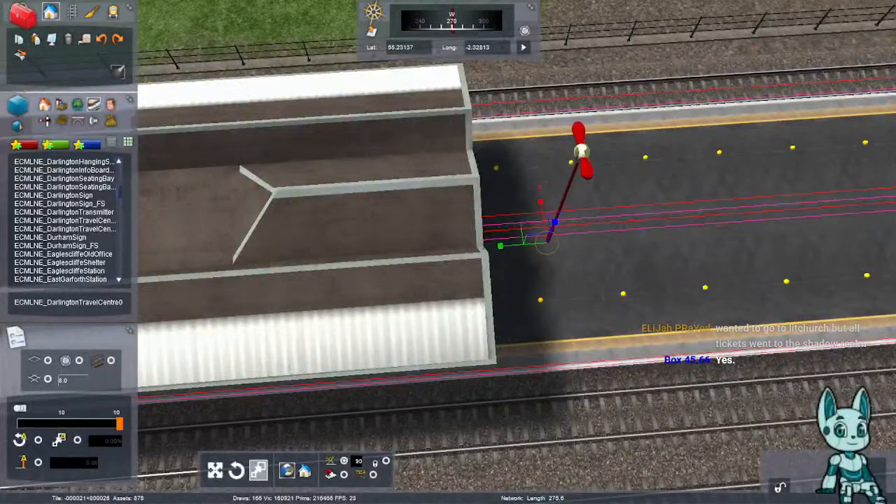
- Place another double-arm lamp on the eastern platform north of its building, beside the inner edge of the paving
mouse_move(532, 220)
right_down()
mouse_move(595, 218)
mouse_move(651, 189)
right_up()
right_drag(448, 224, 640, 158)
key(Up)
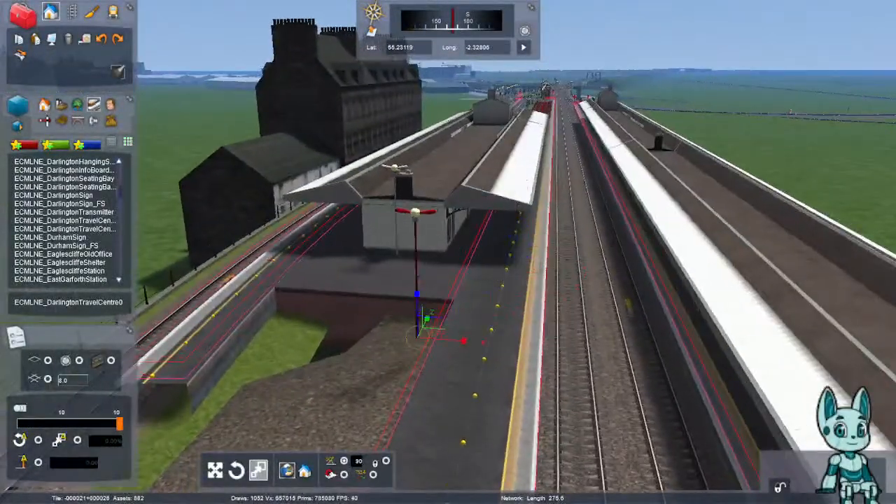
click(445, 336)
- Copy a single-arm lamp from the southern platforms to the paving corner north of the eastern building
key(Up)
mouse_move(445, 336)
right_down()
mouse_move(449, 270)
mouse_move(455, 329)
right_up()
key(Up)
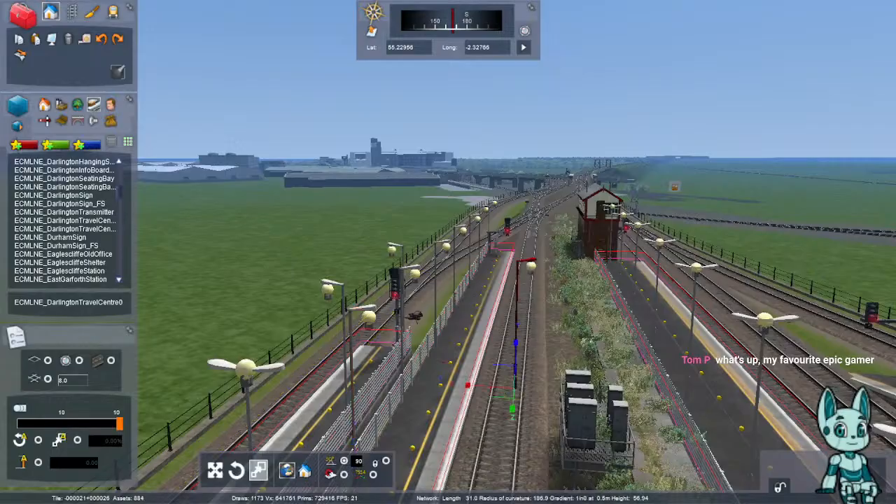
right_drag(455, 329, 270, 364)
key(Up)
key(Up)
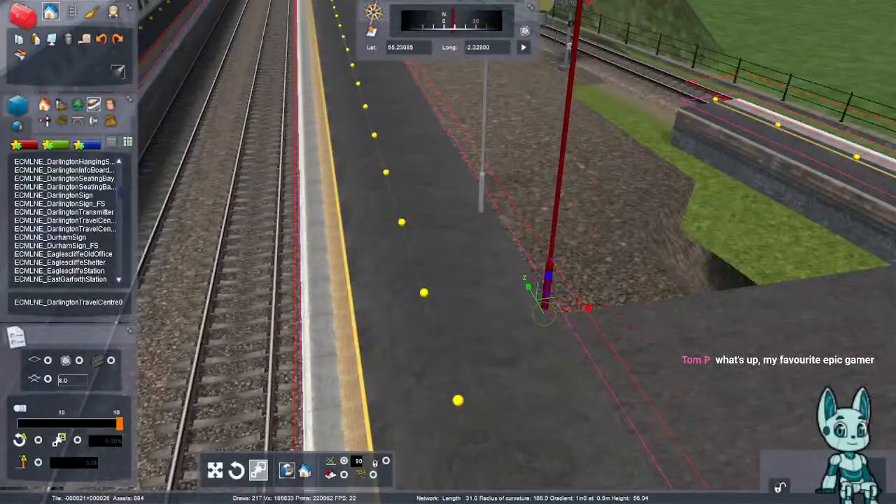
click(543, 303)
- Examine the northern ends of both island platforms, including the speed signs, signals and remaining unlit paving
right_drag(483, 210, 476, 165)
key(Up)
key(Left)
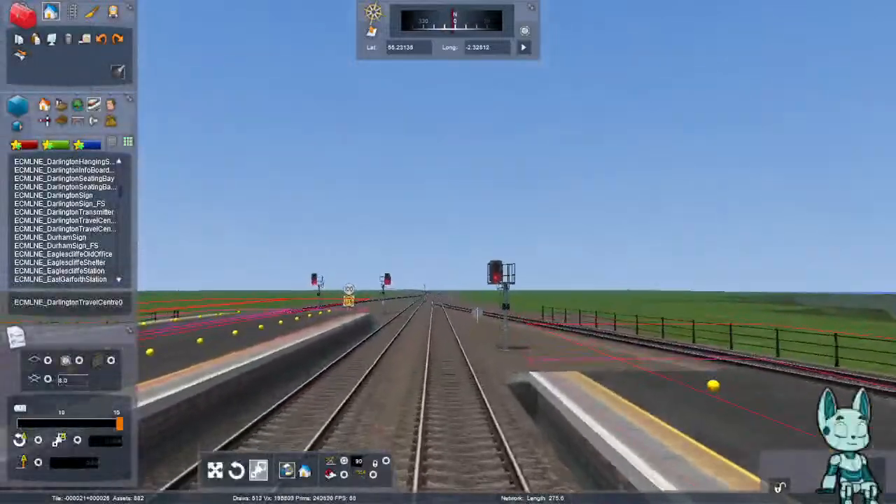
key(Up)
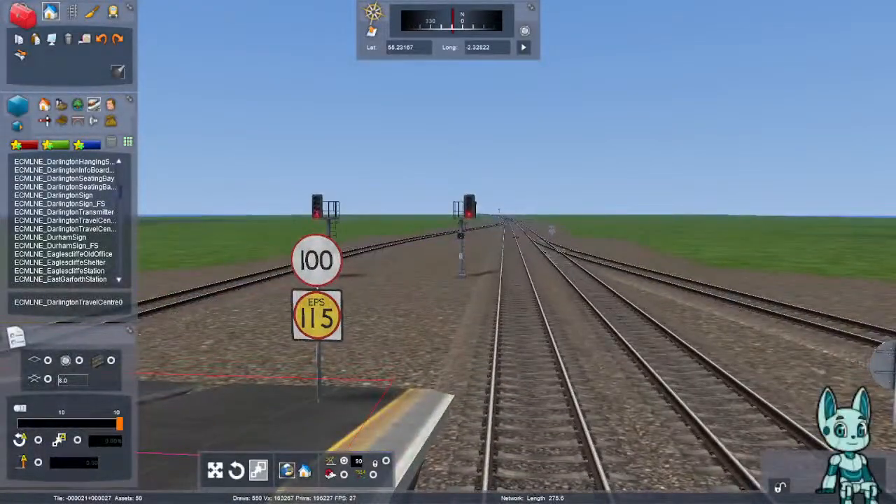
right_drag(476, 164, 204, 168)
key(Down)
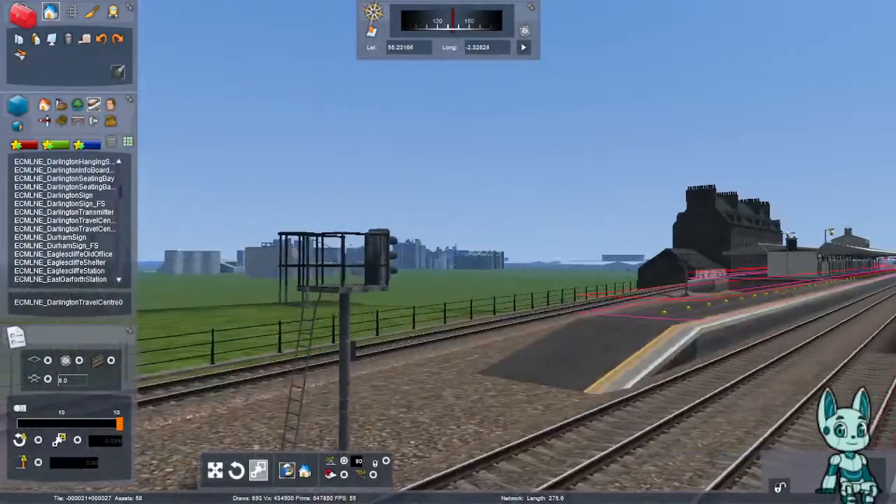
key(Right)
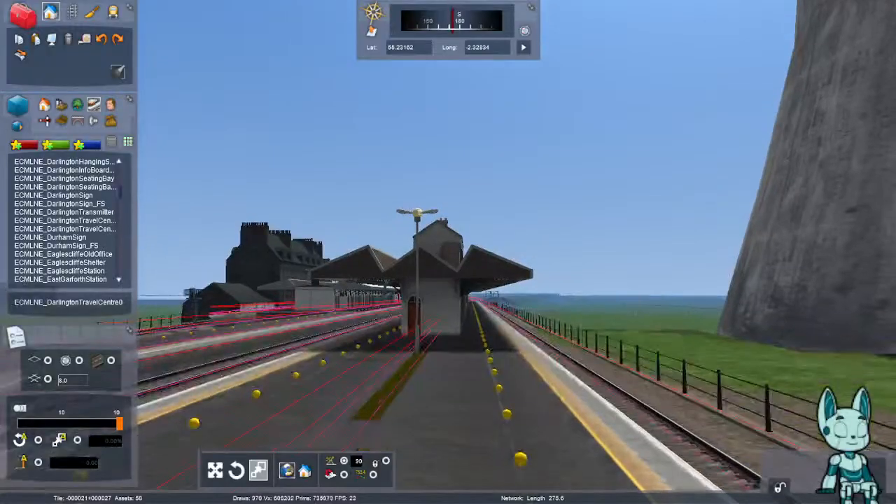
key(Right)
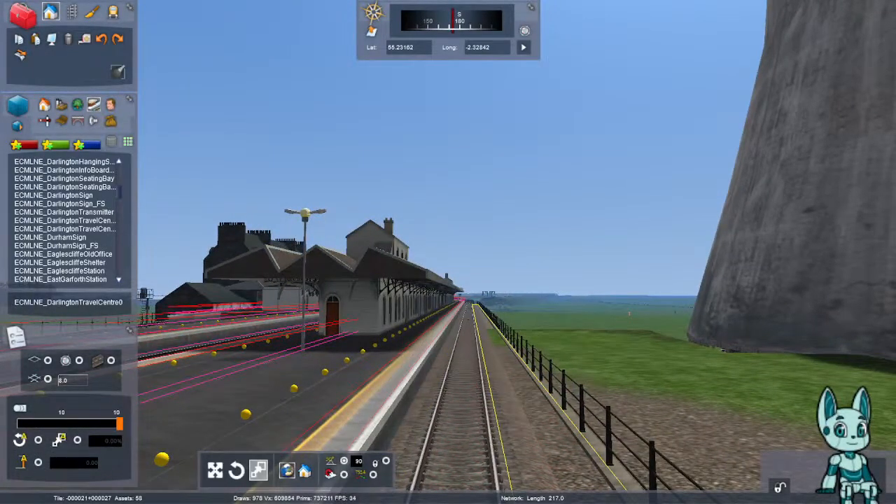
right_drag(468, 308, 196, 322)
key(Right)
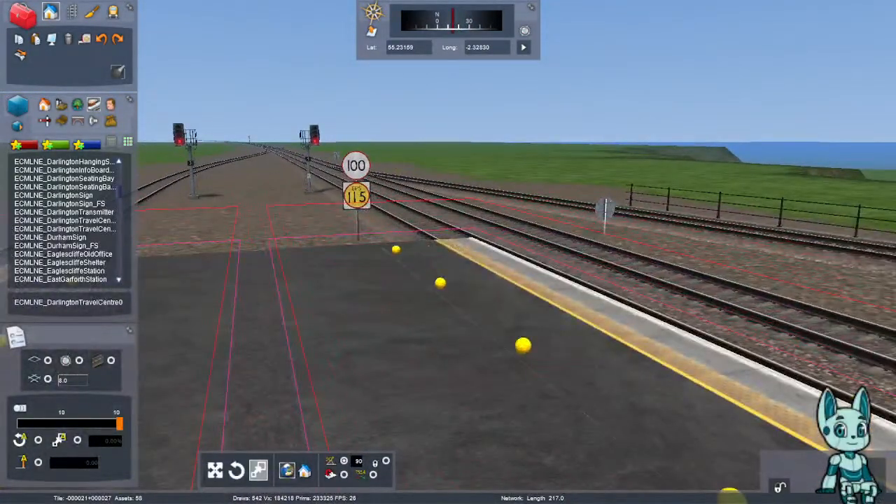
right_drag(448, 280, 644, 278)
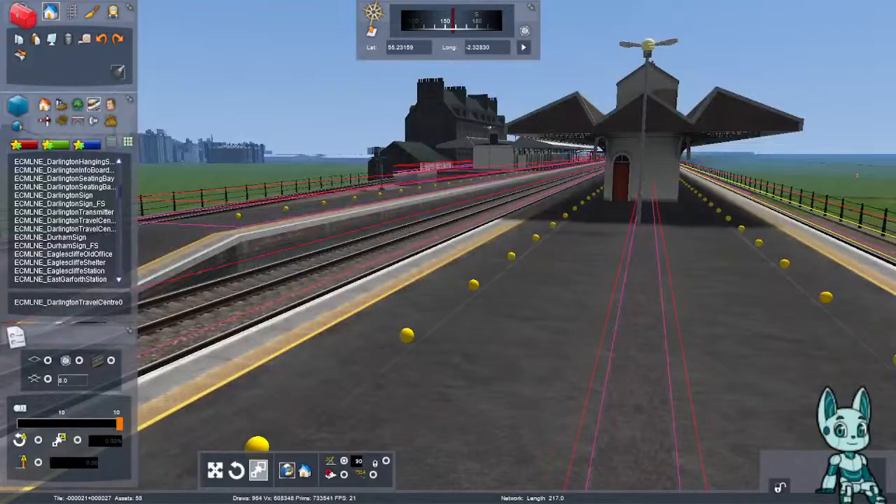
- Select the narrow eastern platform's section from its northern ramp back to the lamp at the paving corner
key(Left)
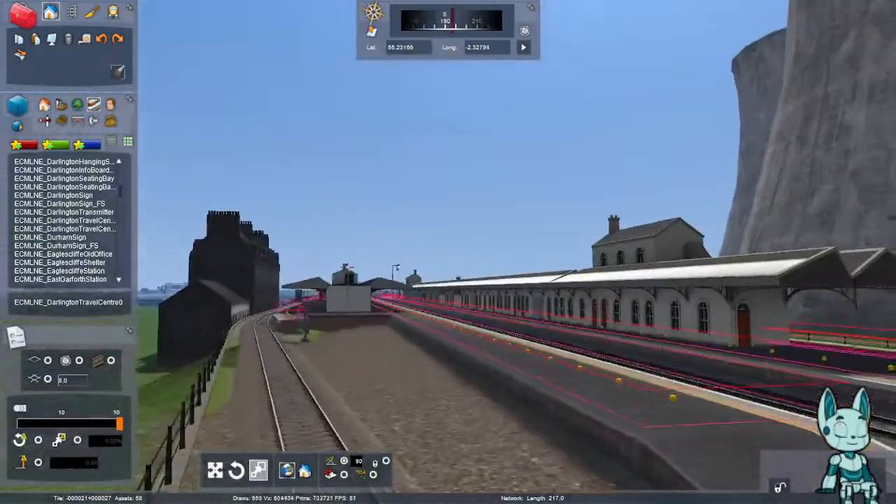
key(Right)
right_drag(448, 252, 441, 378)
key(Down)
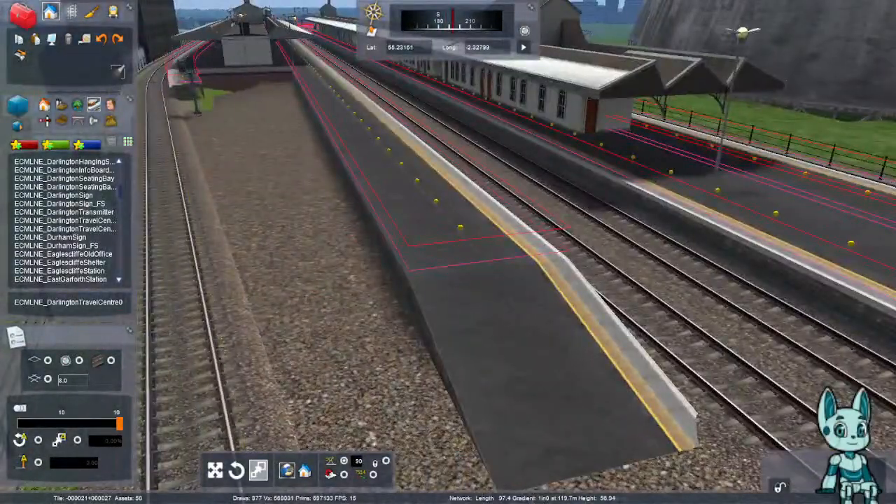
key(F4)
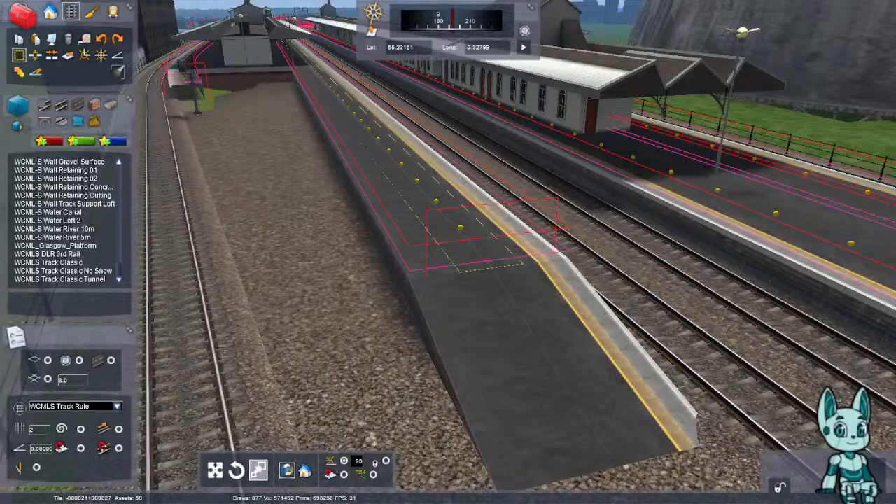
mouse_move(448, 252)
right_down()
mouse_move(420, 133)
mouse_move(410, 151)
right_up()
key(Up)
key(Up)
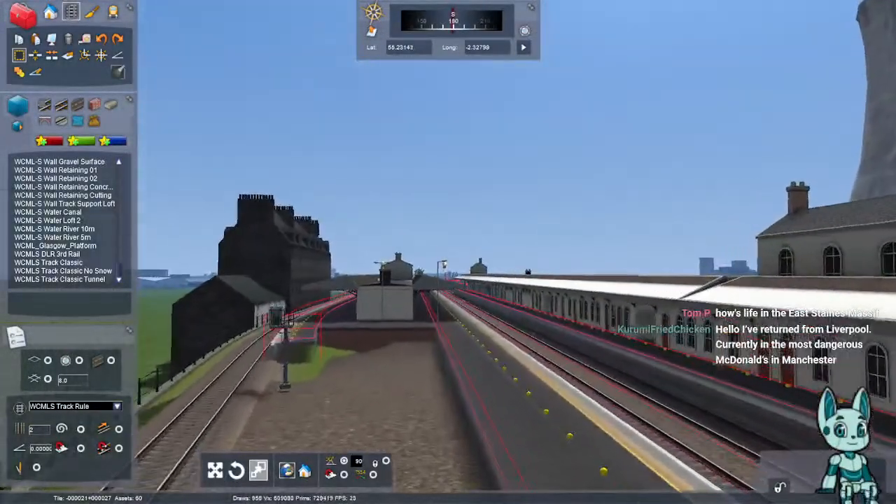
key(Up)
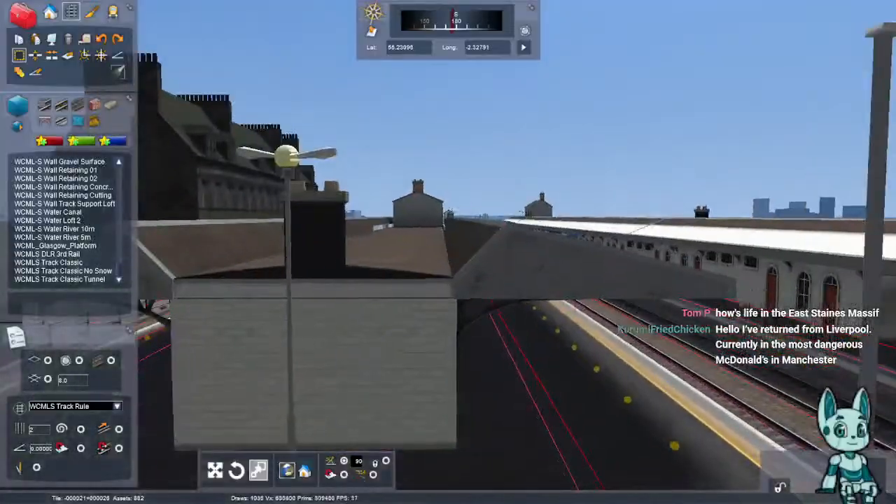
right_drag(409, 151, 470, 133)
click(470, 133)
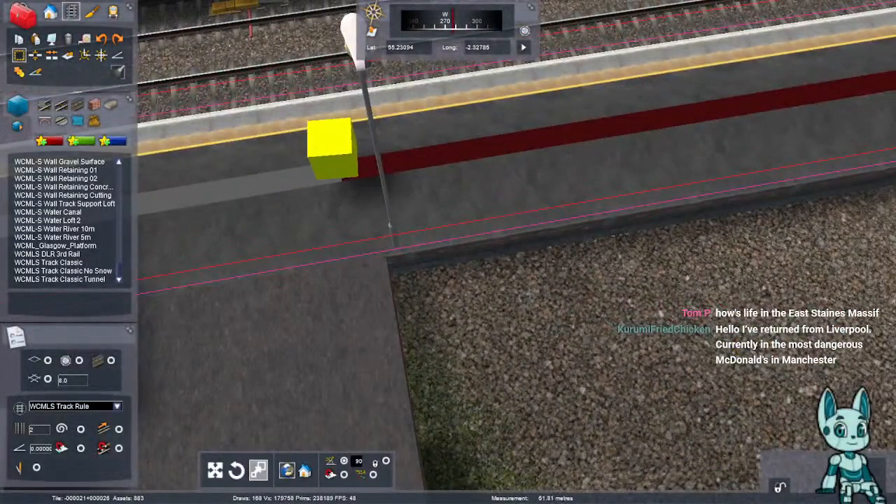
- Start a parallel offset along the selected platform section and set the offset distance to 2.5
click(68, 55)
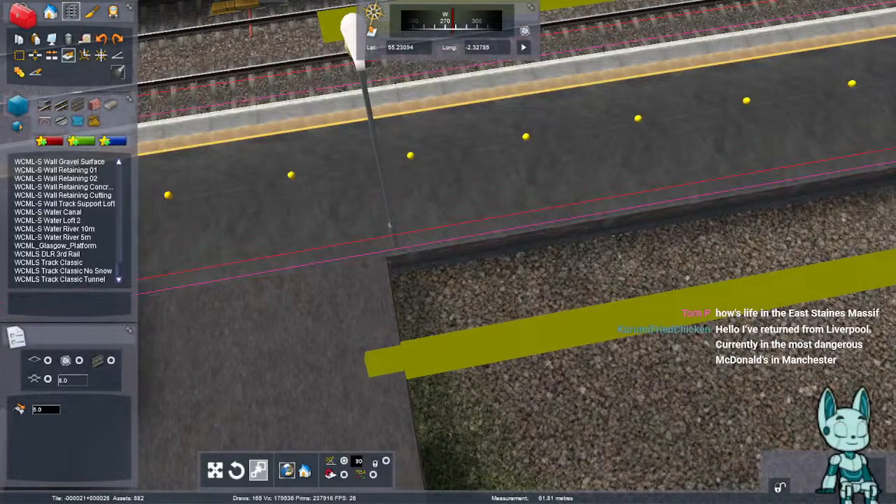
text(3)
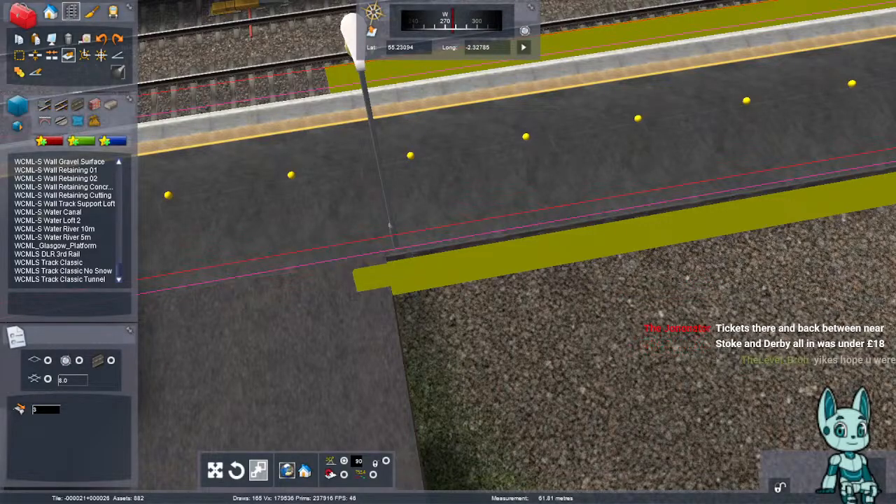
text(.5)
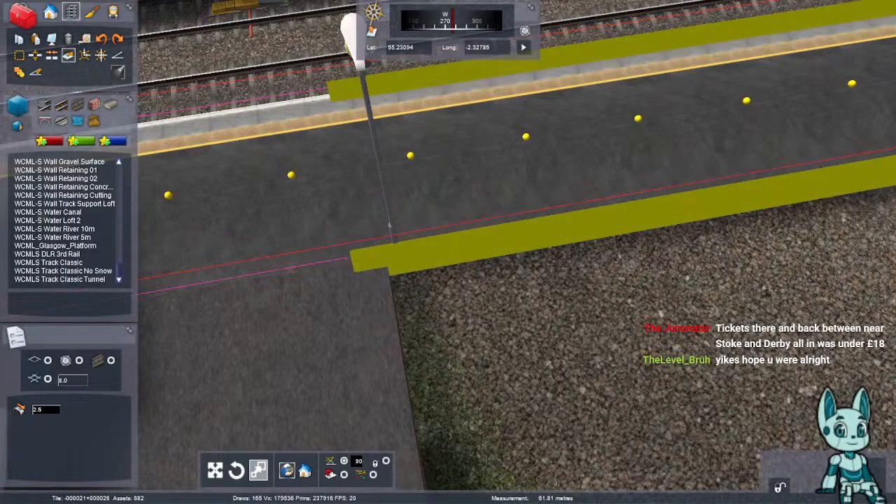
- Lay a Wall Brick 1 loft at that offset along the ballast-side edge of the narrow eastern platform
right_drag(448, 252, 602, 154)
key(Up)
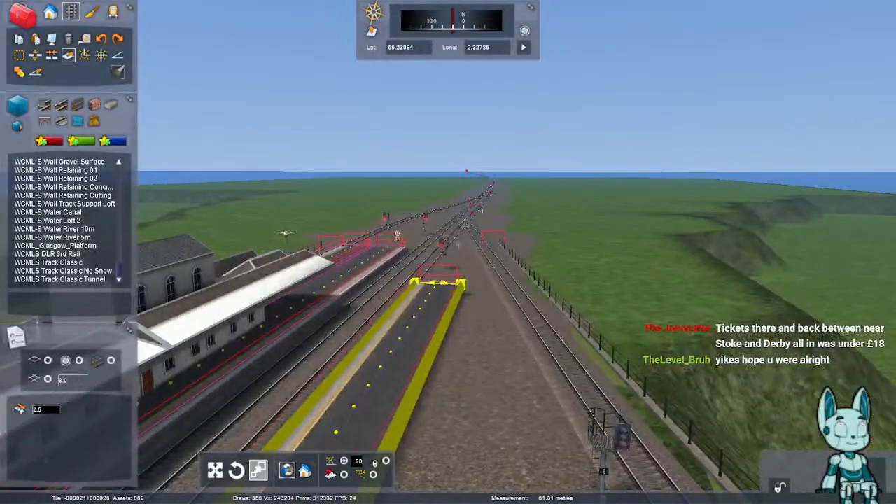
key(Up)
right_drag(448, 252, 466, 350)
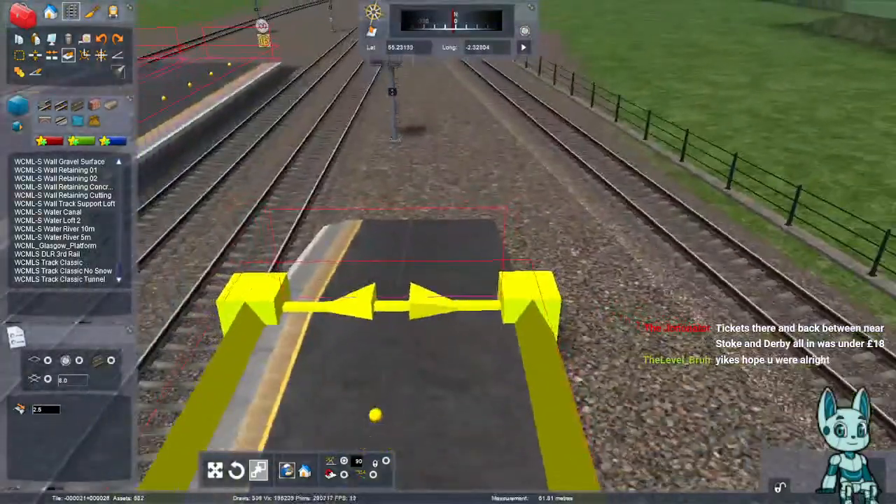
click(94, 104)
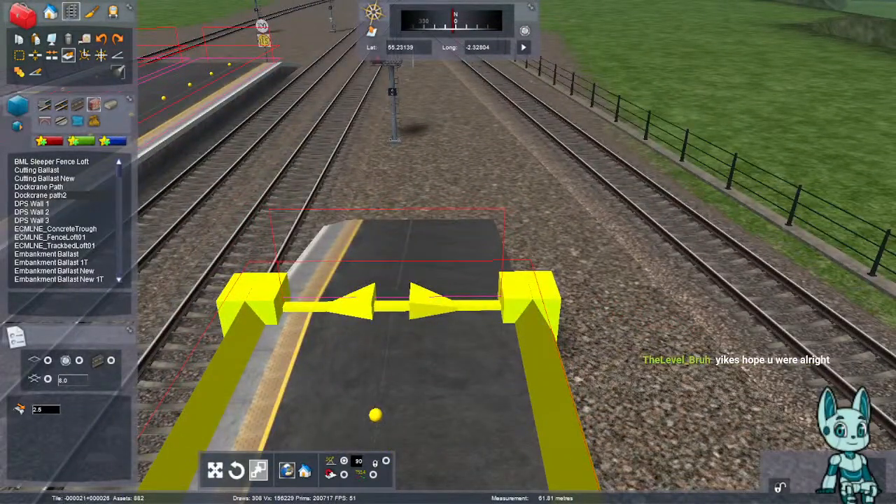
scroll(65, 220, down, 12)
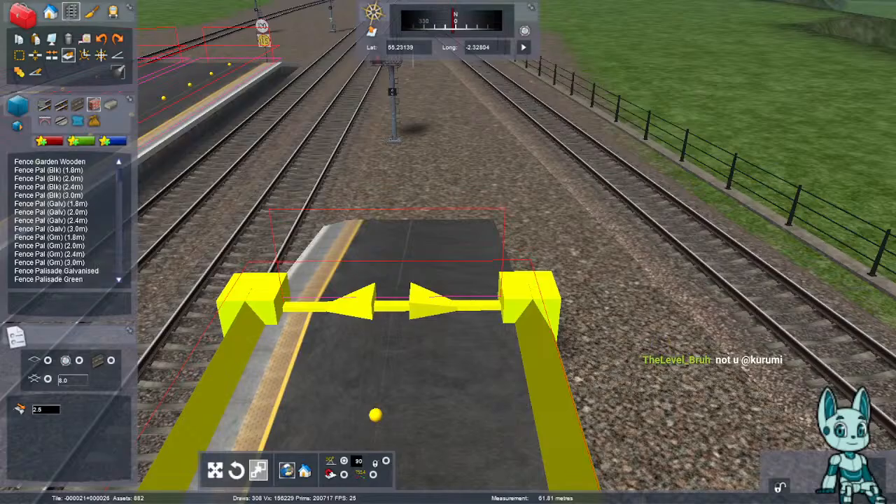
scroll(67, 220, down, 5)
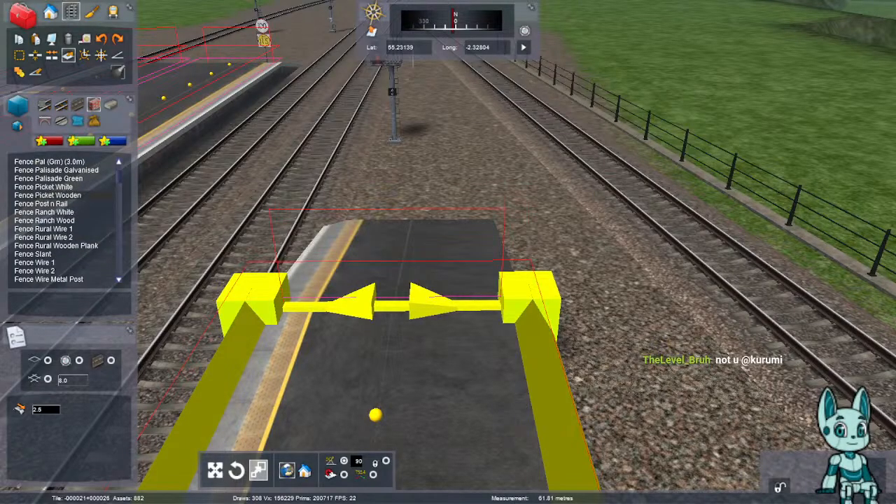
scroll(67, 221, down, 10)
scroll(66, 221, down, 2)
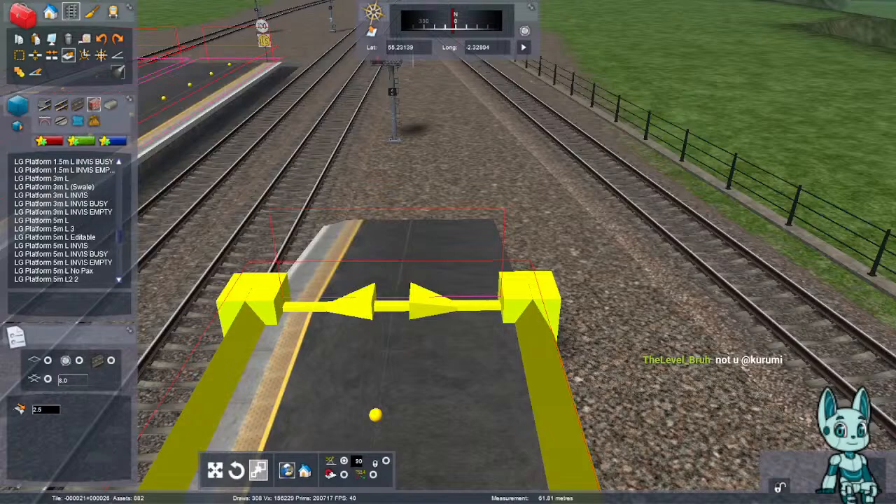
scroll(66, 220, down, 5)
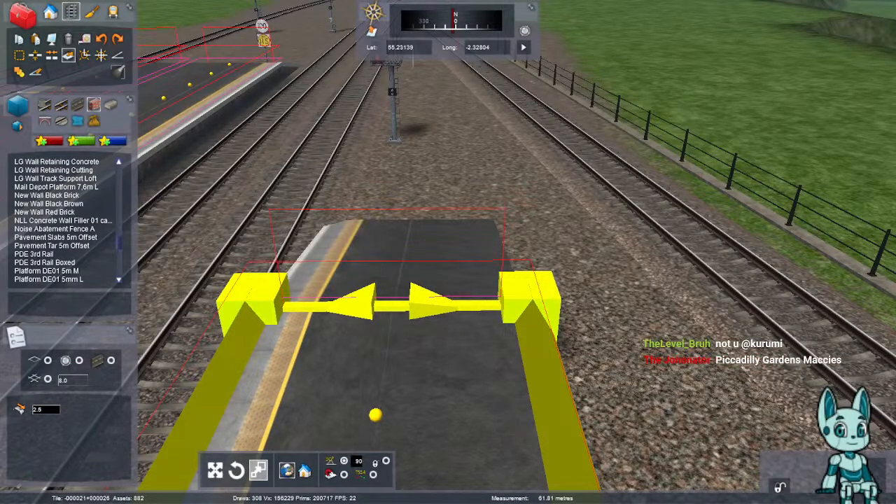
scroll(66, 220, down, 10)
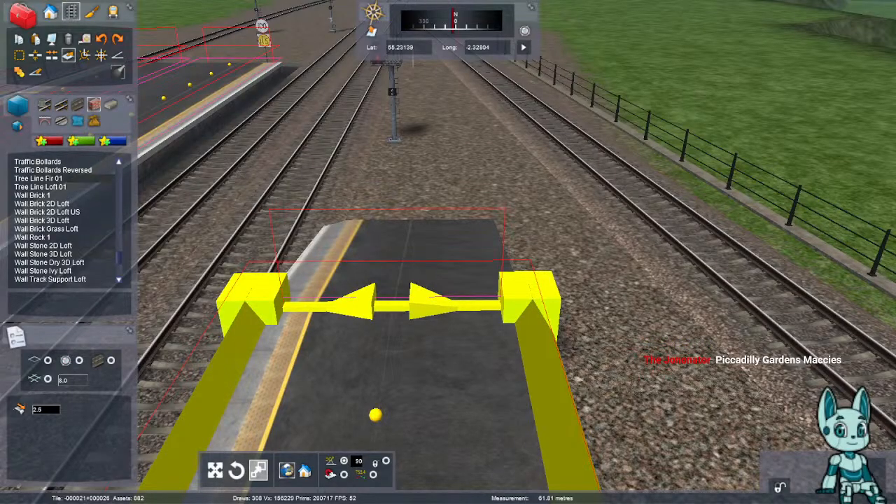
click(35, 196)
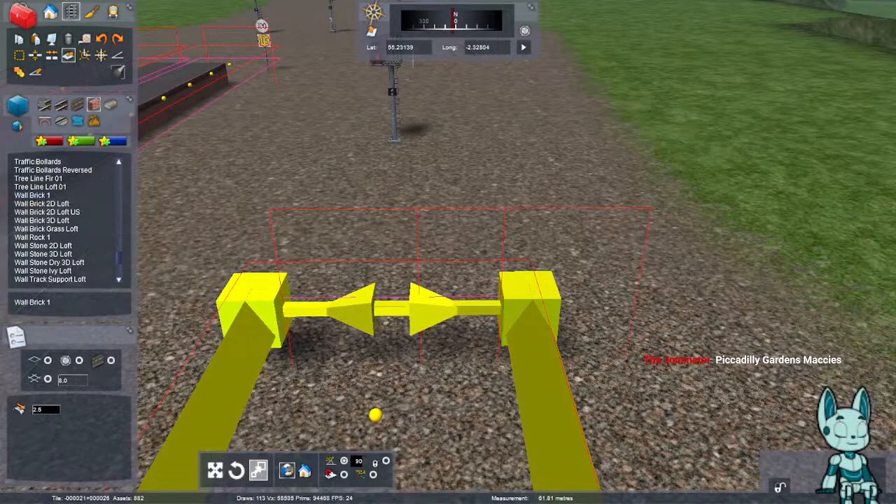
right_drag(448, 253, 536, 252)
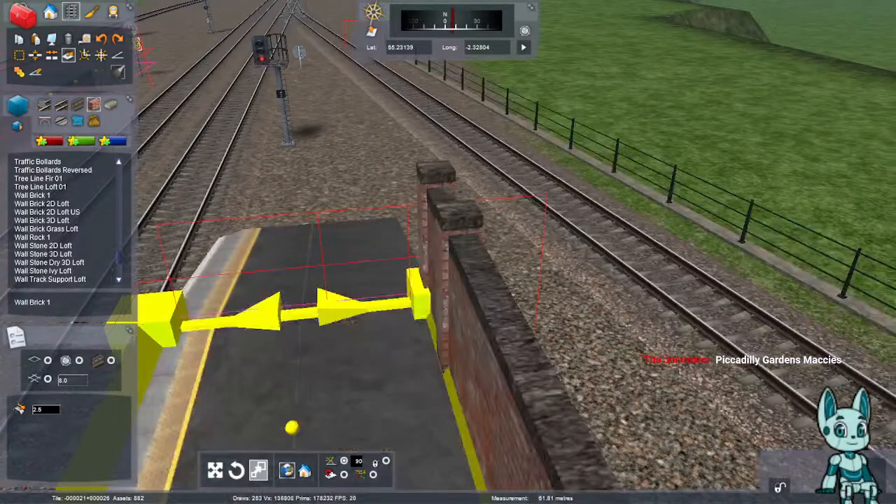
key(Right)
right_drag(448, 252, 280, 266)
click(592, 164)
click(482, 184)
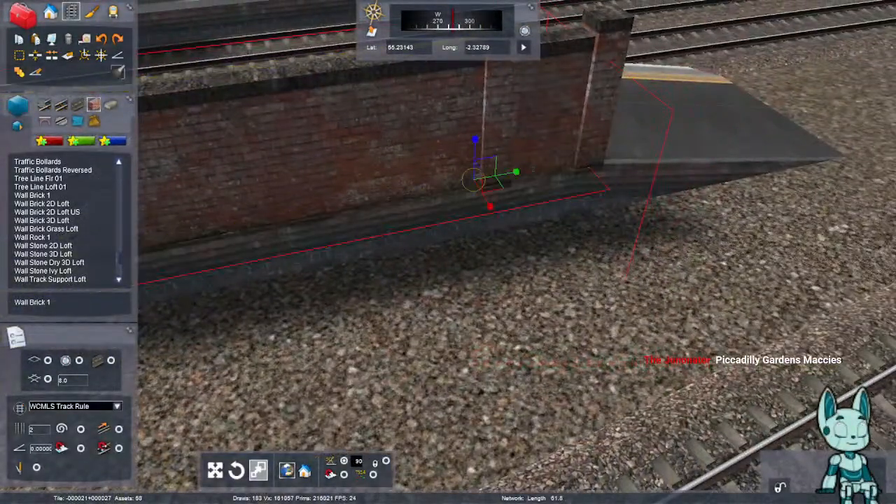
- Examine the new brick wall from both sides and along its length, including its southern end beside the lamp
right_drag(482, 183, 367, 175)
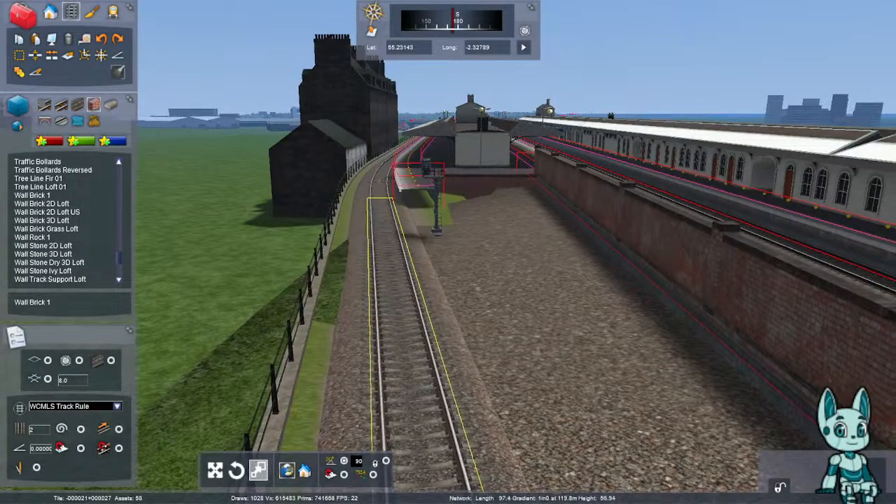
right_drag(406, 294, 455, 283)
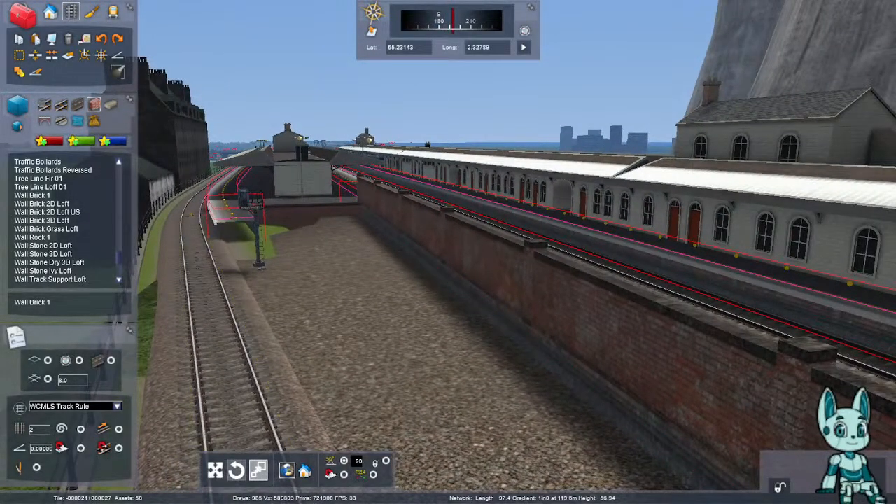
right_drag(420, 259, 483, 294)
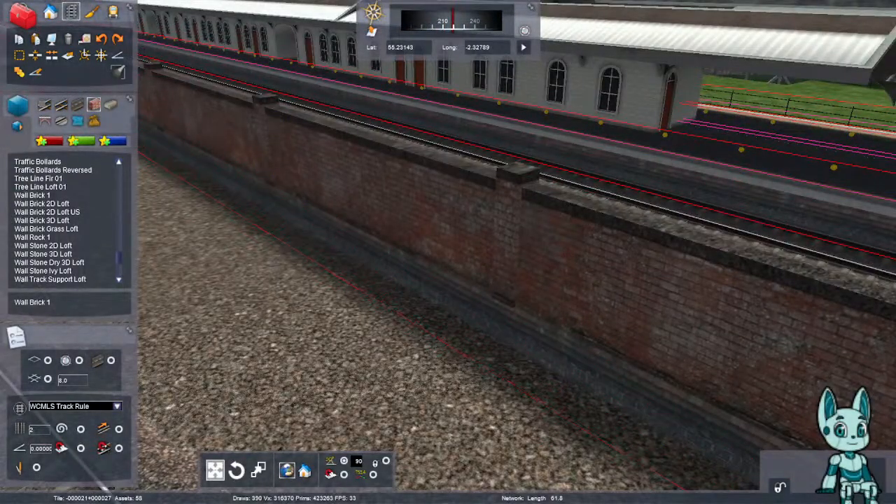
key(Up)
right_drag(420, 259, 592, 245)
key(Down)
key(Up)
key(Up)
key(Right)
key(Down)
key(Down)
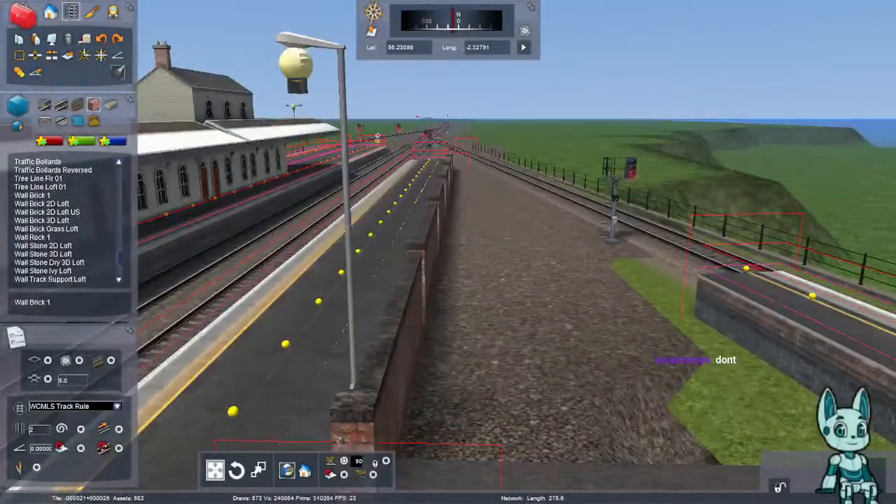
key(Right)
key(Left)
key(Left)
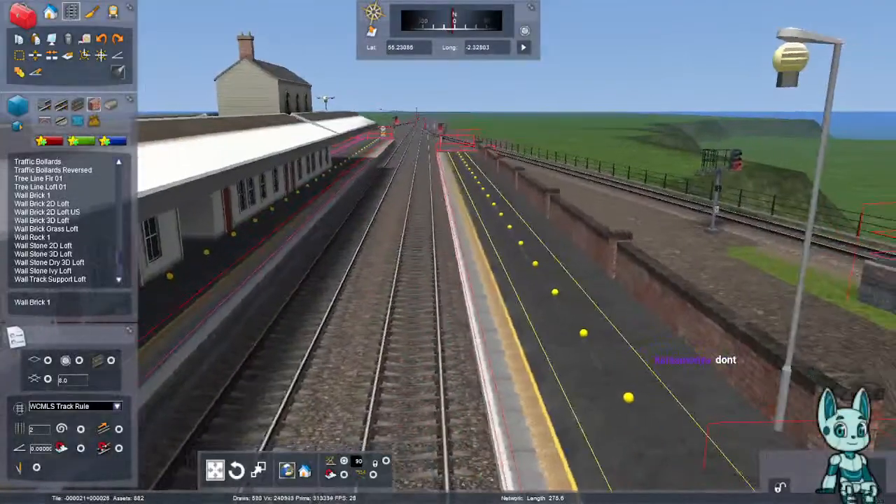
- Switch back to scenery object placement and list the industrial building assets
key(F3)
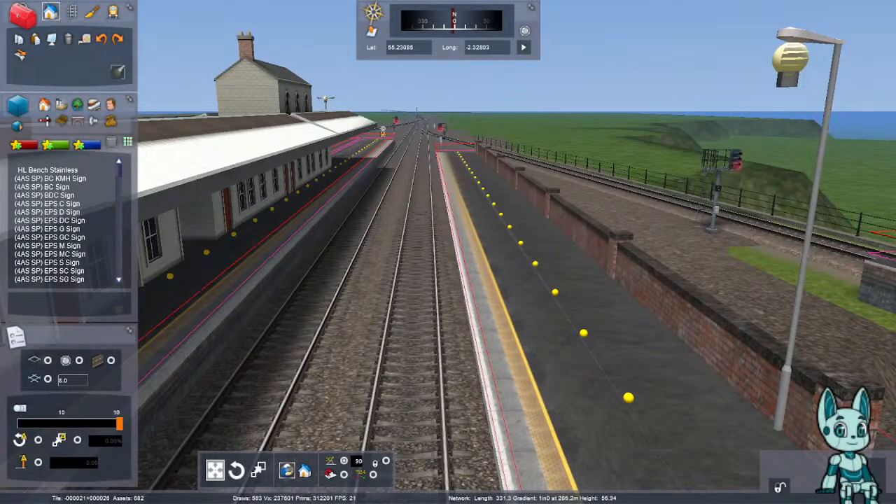
click(61, 104)
right_drag(448, 294, 392, 289)
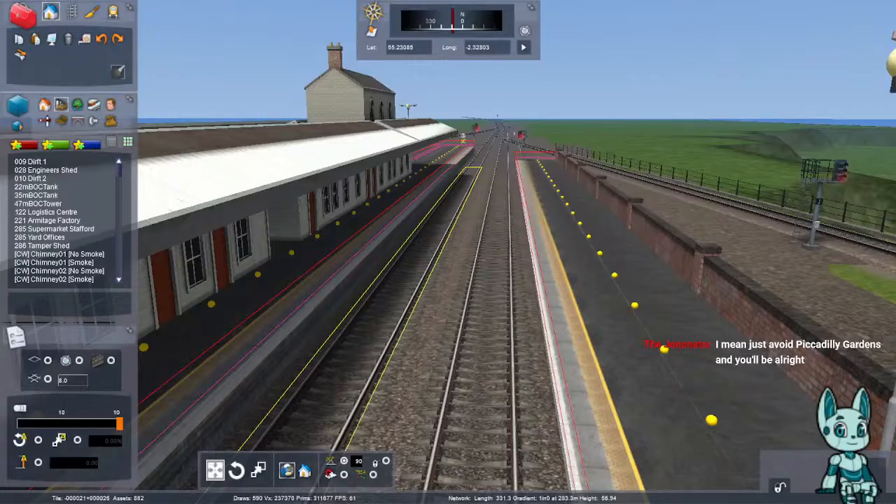
right_drag(462, 280, 494, 293)
scroll(67, 221, down, 7)
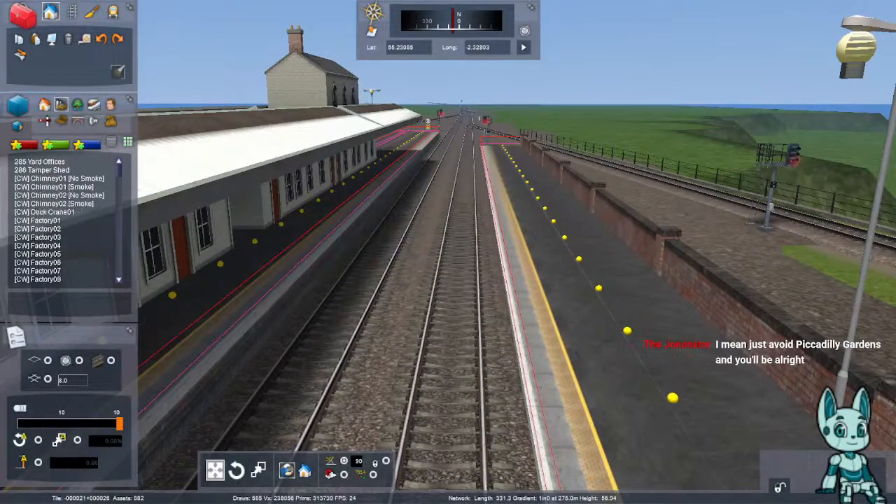
click(58, 263)
right_drag(448, 280, 472, 217)
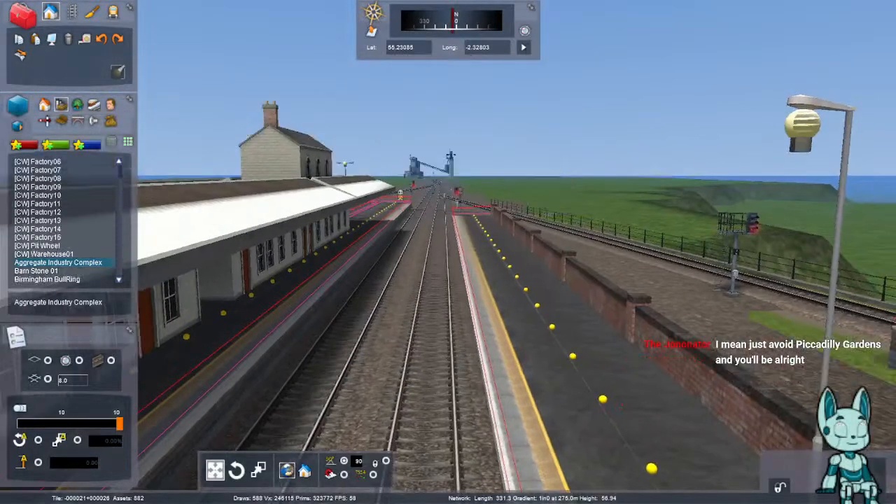
right_click(455, 203)
- Place a Chicken Barn lengthwise over the track and the narrow eastern platform, just north of the single-arm lamp
scroll(63, 241, down, 3)
scroll(63, 262, down, 4)
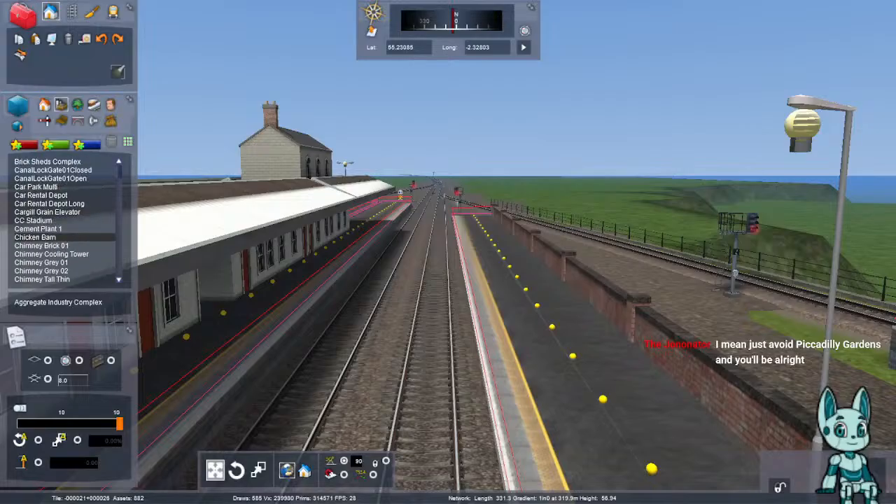
click(49, 237)
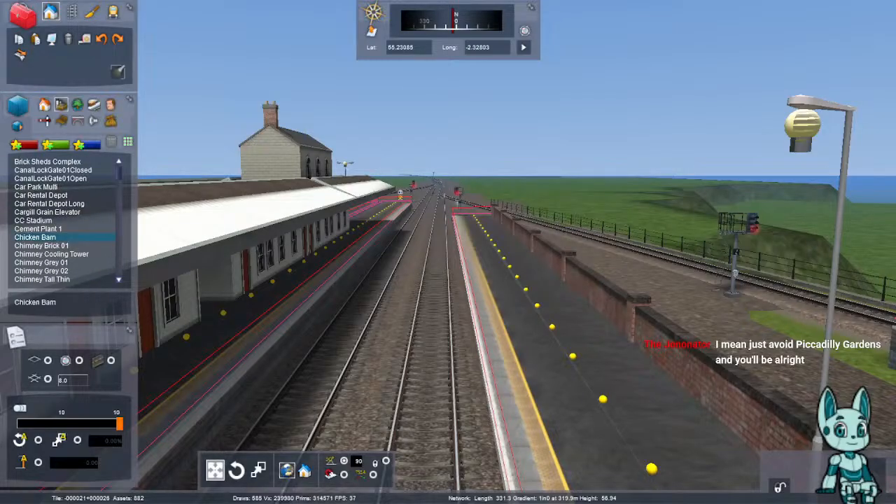
right_drag(483, 270, 560, 270)
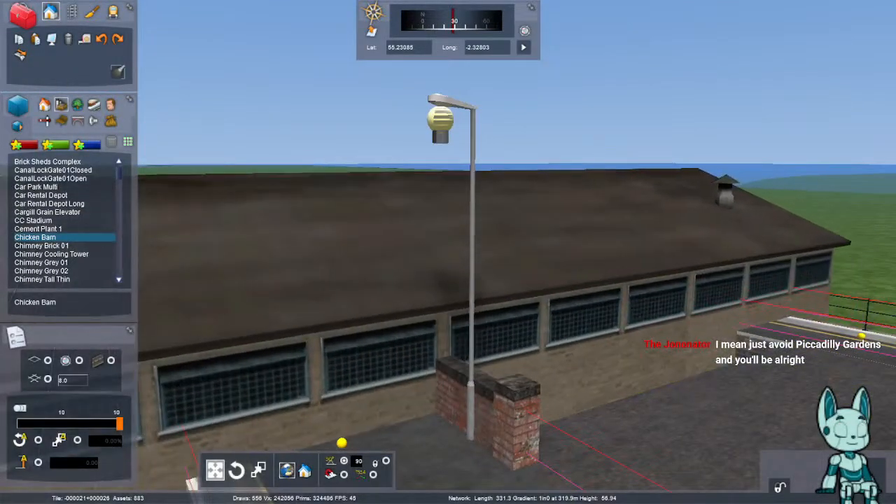
right_drag(476, 301, 390, 301)
click(390, 301)
key(r)
key(r)
key(r)
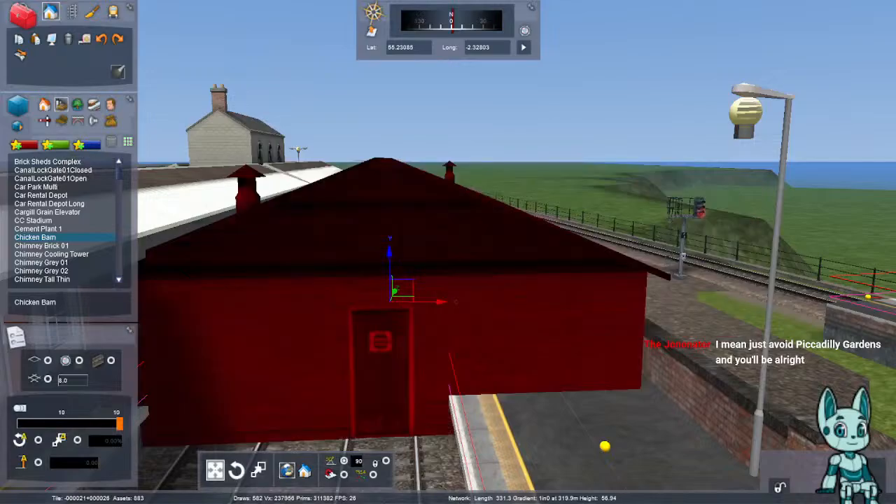
right_click(390, 301)
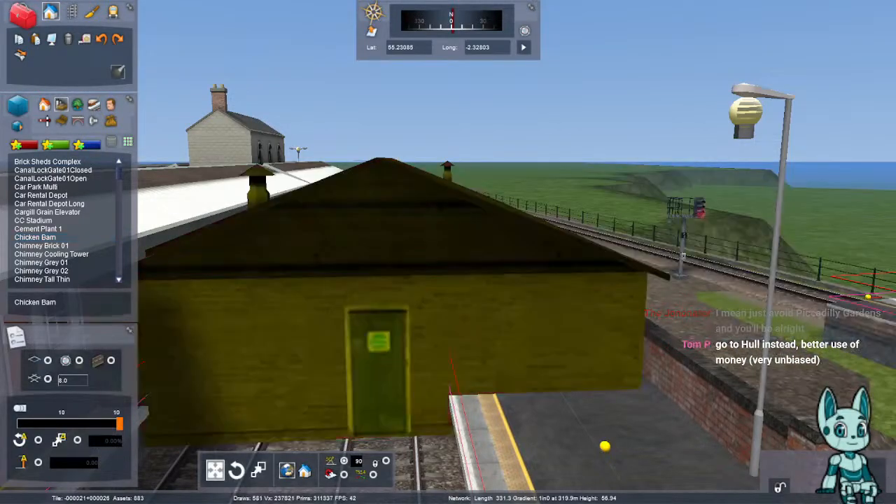
right_drag(390, 301, 217, 406)
key(Down)
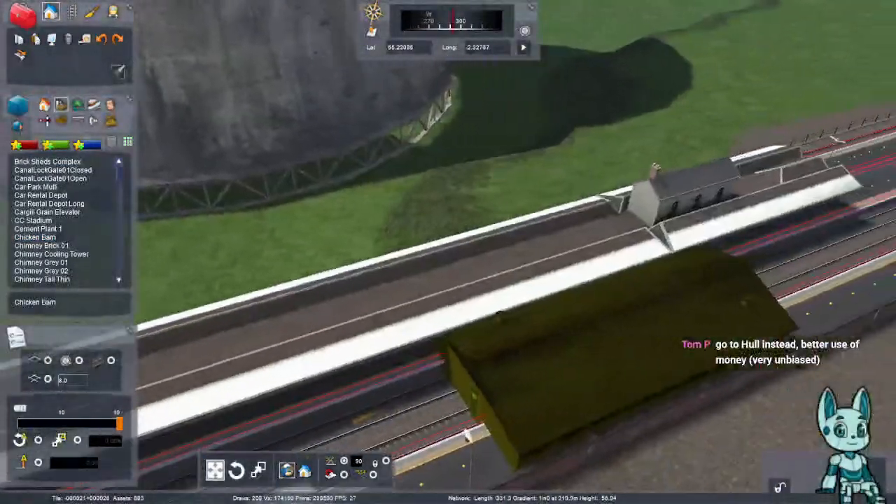
- Delete the Chicken Barn standing over the track and the narrow eastern platform
key(Down)
key(Right)
drag(400, 244, 368, 315)
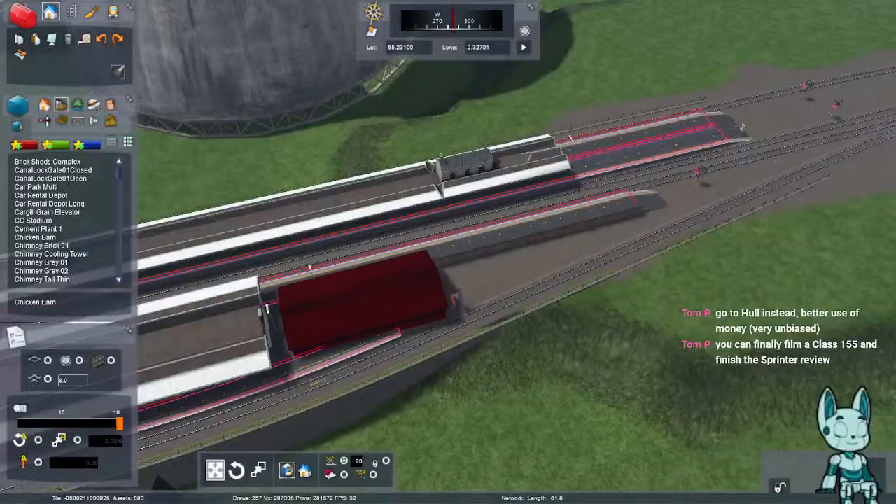
key(Delete)
key(Right)
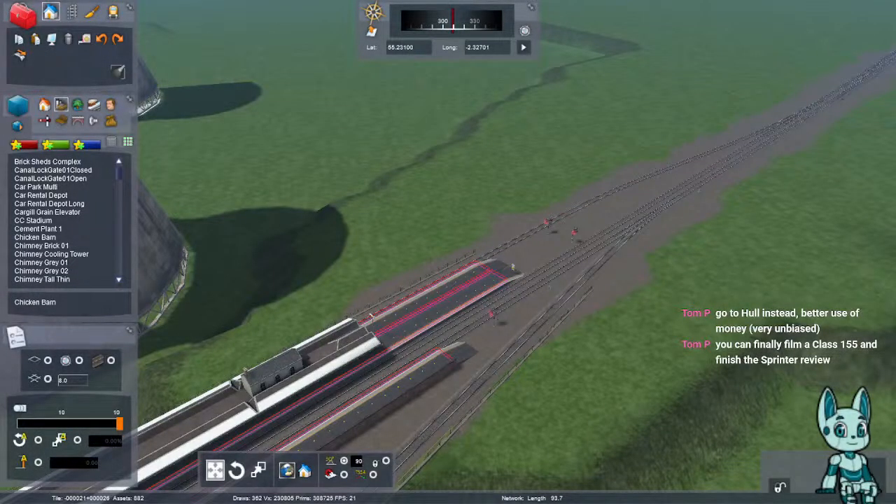
- Find the open southern end of the fenced eastern platform beside the signal and list the station and platform assets
key(Left)
right_drag(448, 280, 287, 308)
key(Up)
right_drag(581, 301, 776, 188)
key(Up)
key(Left)
key(Up)
key(Up)
right_drag(665, 116, 655, 170)
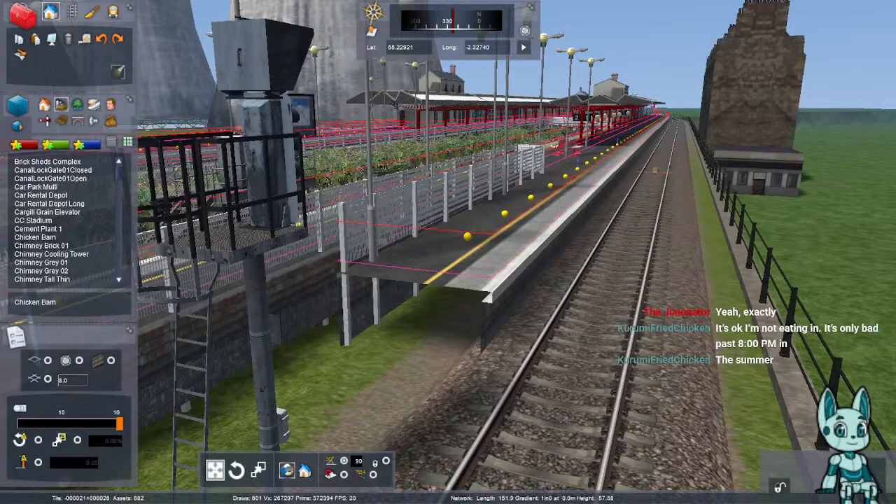
click(93, 105)
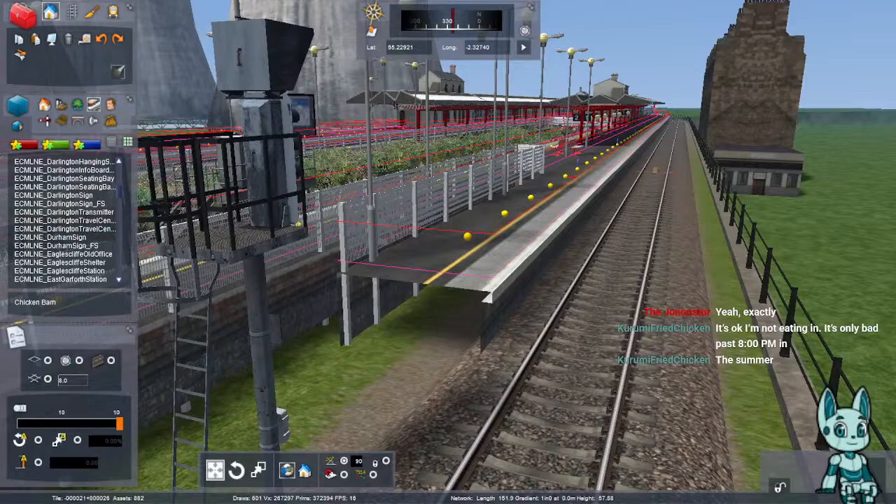
scroll(67, 220, down, 2)
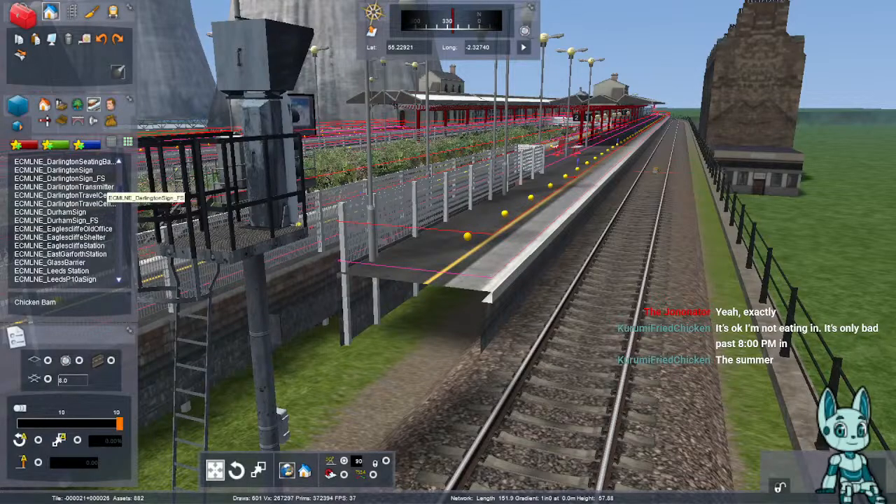
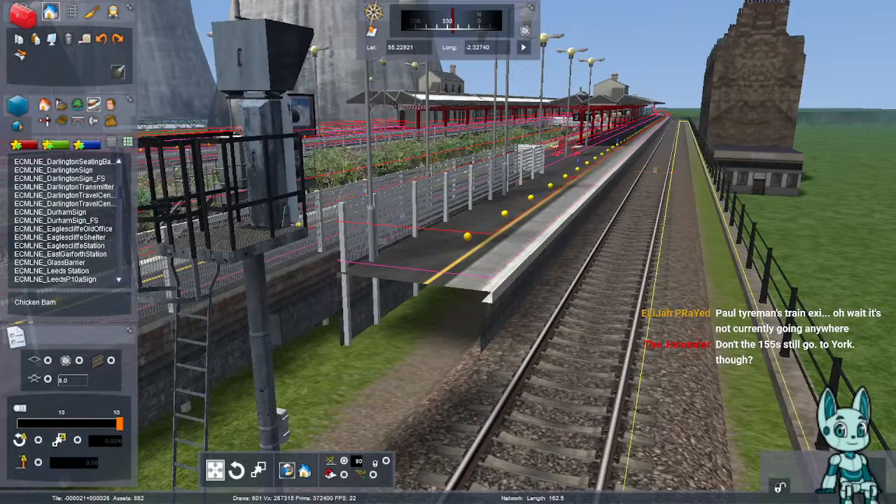
- Look through the station assets for a suitable platform end piece, covering the Platform UK, US and DE01 groups
right_drag(448, 252, 533, 277)
key(Left)
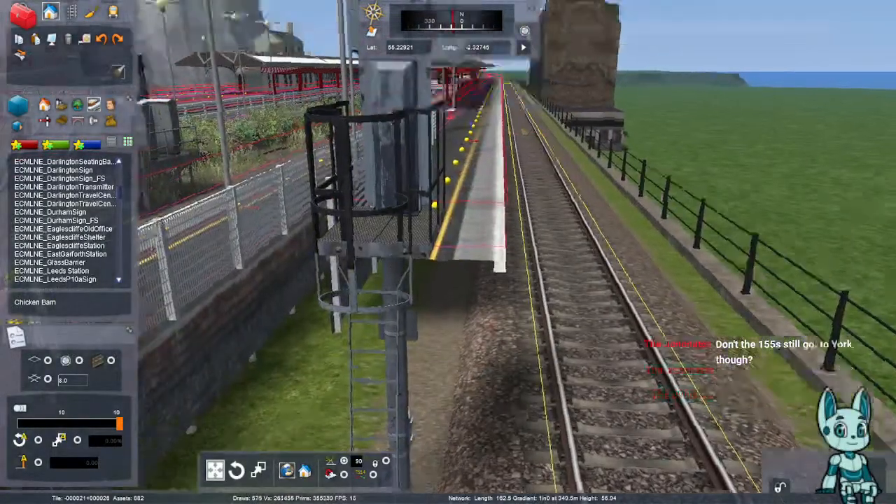
key(Down)
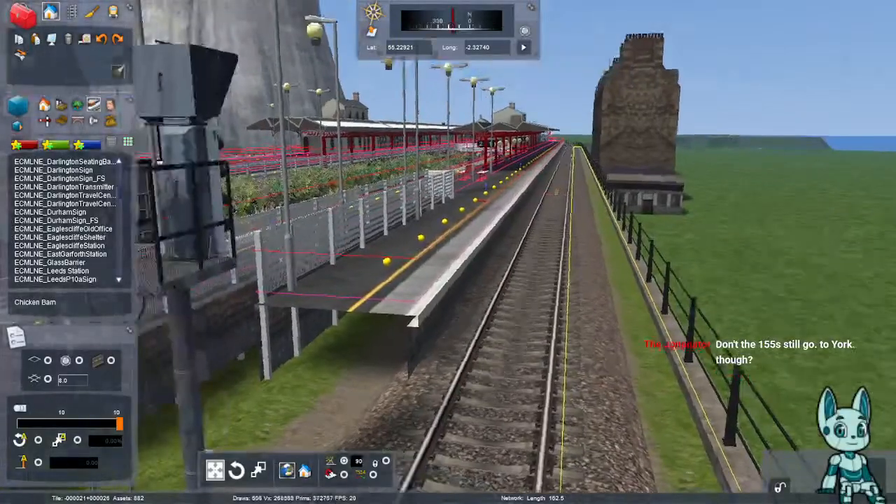
key(Left)
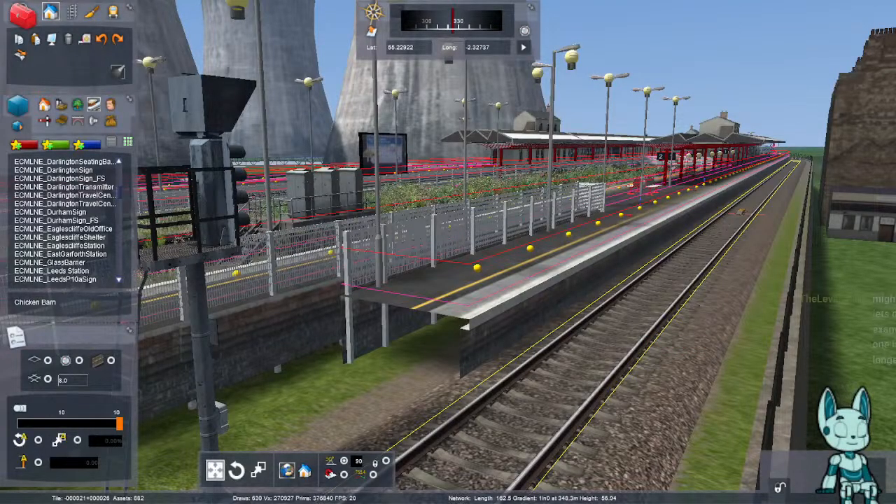
right_drag(210, 343, 228, 343)
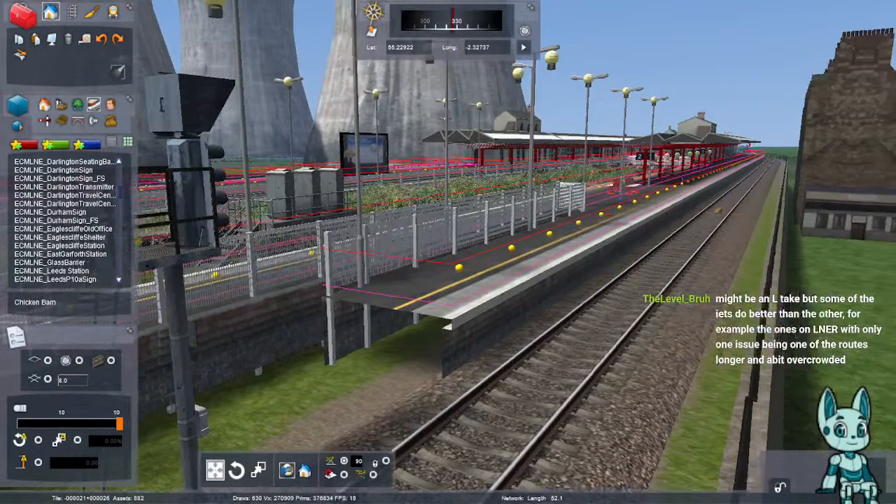
scroll(66, 221, down, 6)
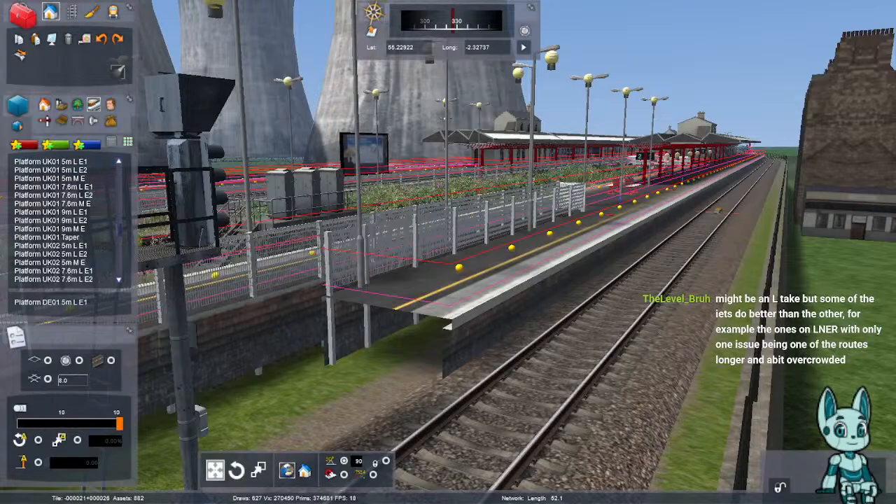
scroll(67, 220, down, 3)
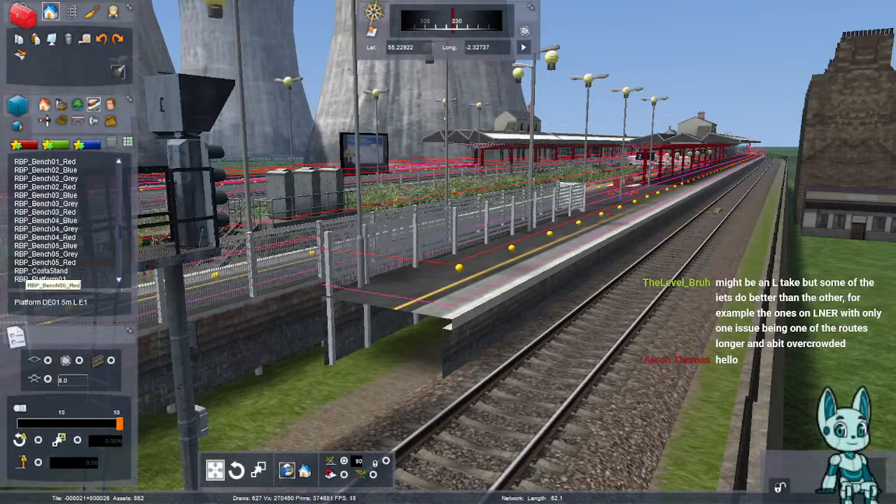
scroll(67, 220, up, 2)
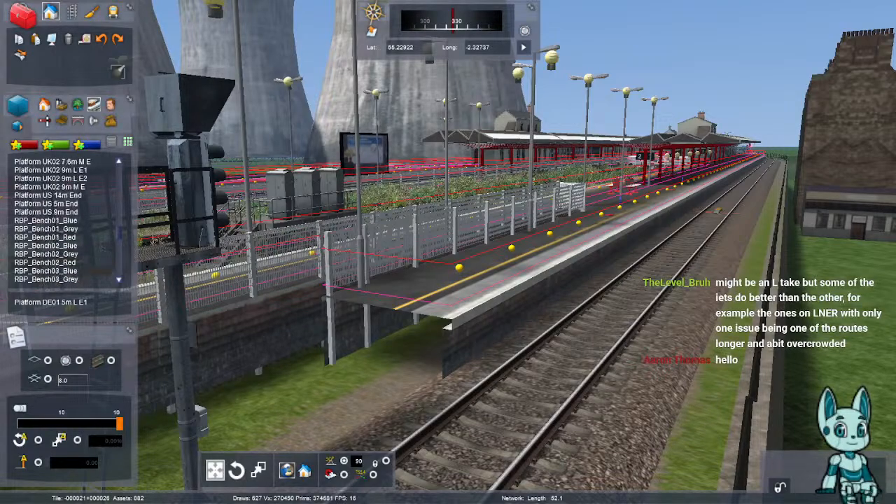
scroll(66, 220, up, 10)
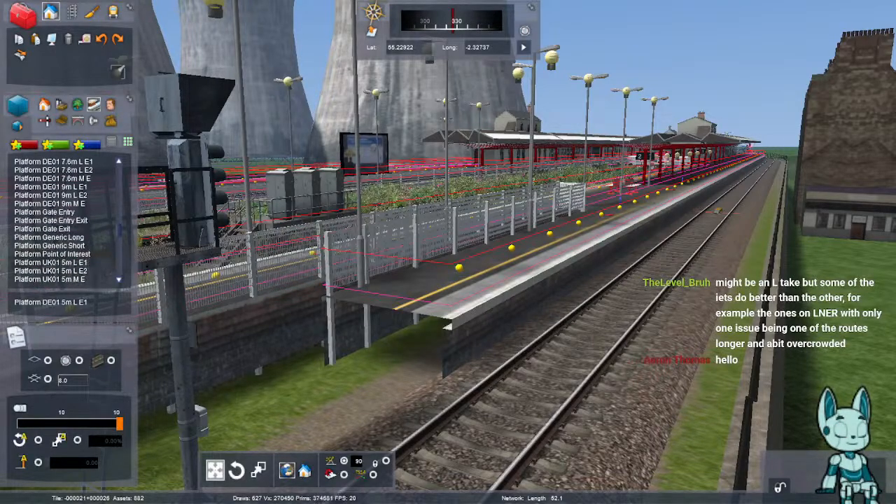
- Place a Platform DE01 7.6m L E1 end wall across the open southern end of the fenced eastern platform
scroll(63, 260, down, 1)
click(63, 263)
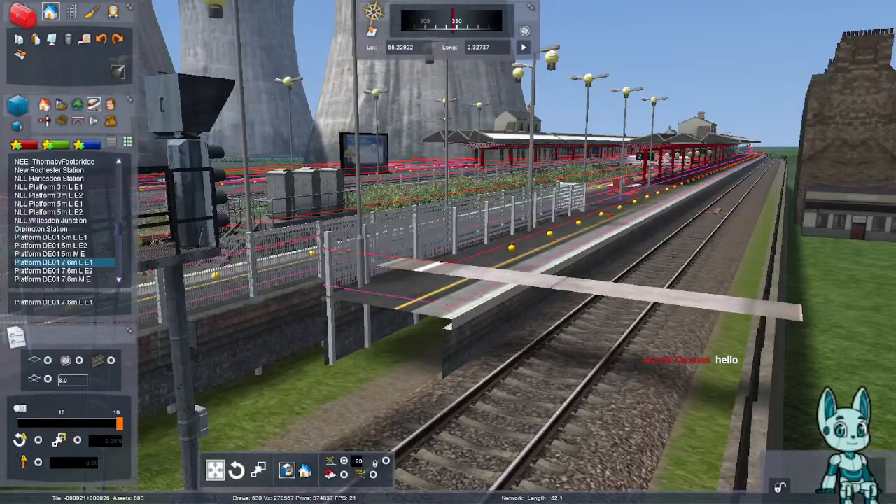
click(547, 368)
key(Escape)
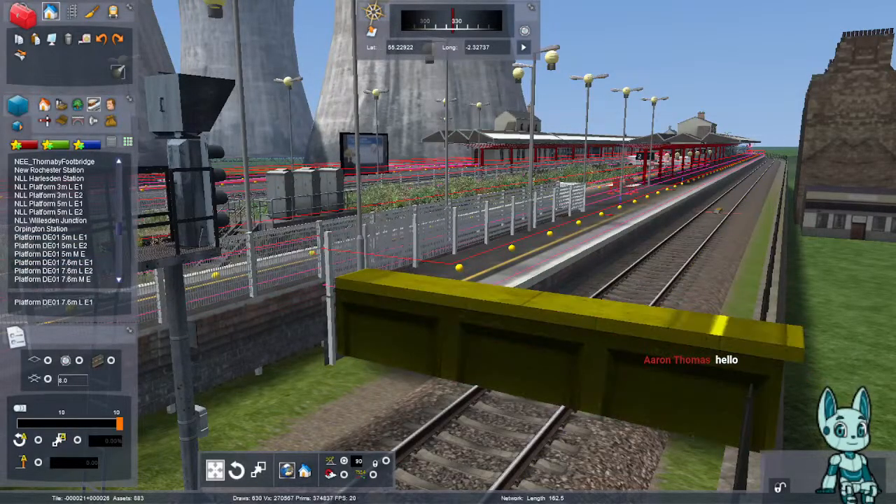
drag(560, 350, 351, 343)
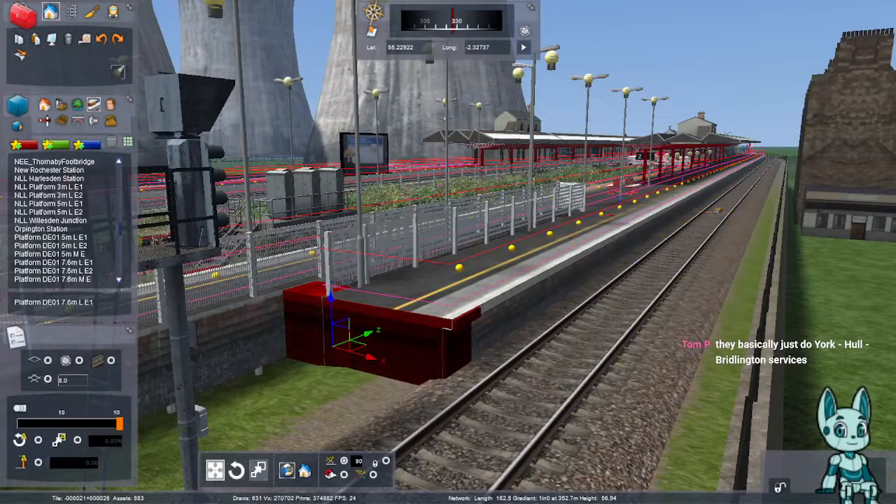
- Scale the end wall along its length and align its sides with the width of the platform's open end
click(259, 470)
right_drag(392, 308, 460, 309)
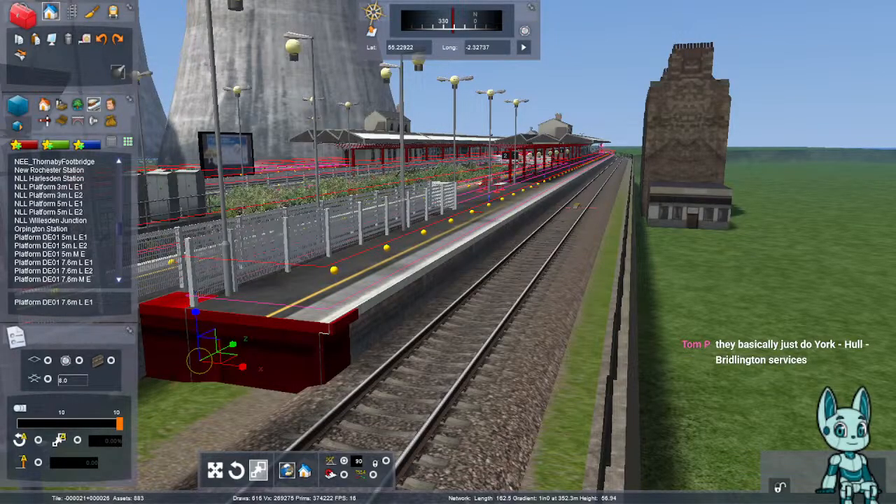
right_drag(460, 309, 461, 350)
key(Left)
key(Up)
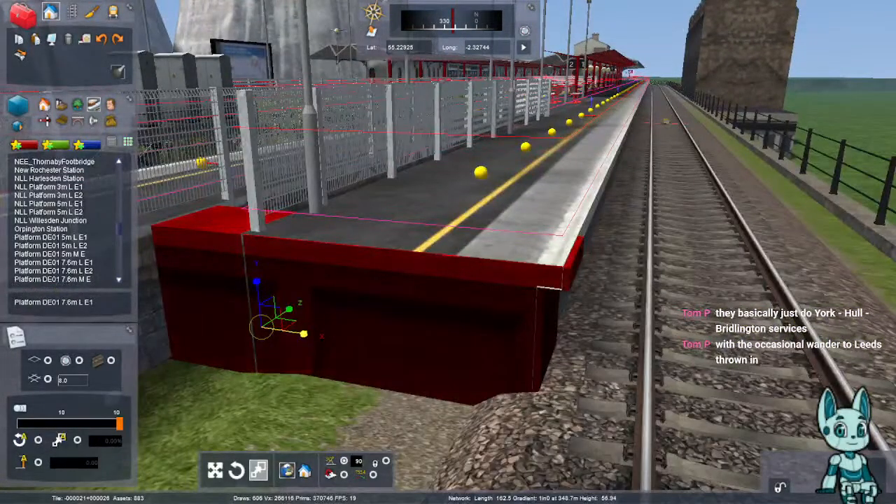
drag(303, 334, 334, 338)
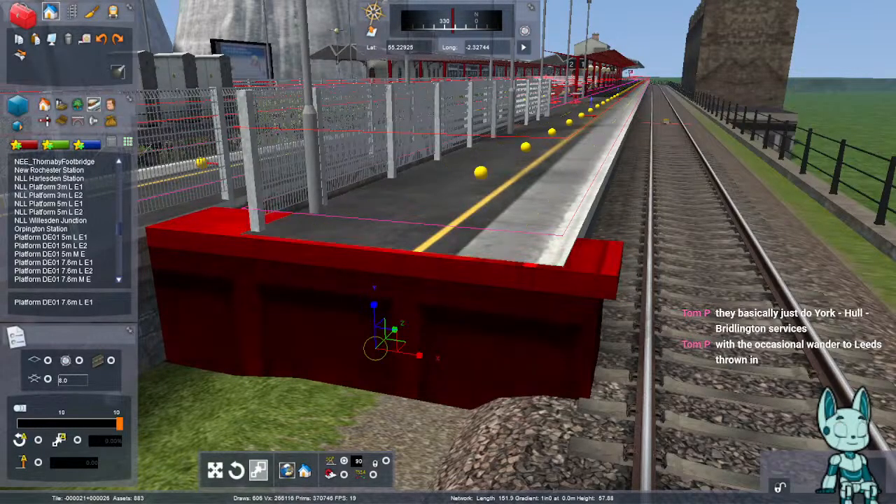
drag(419, 355, 469, 361)
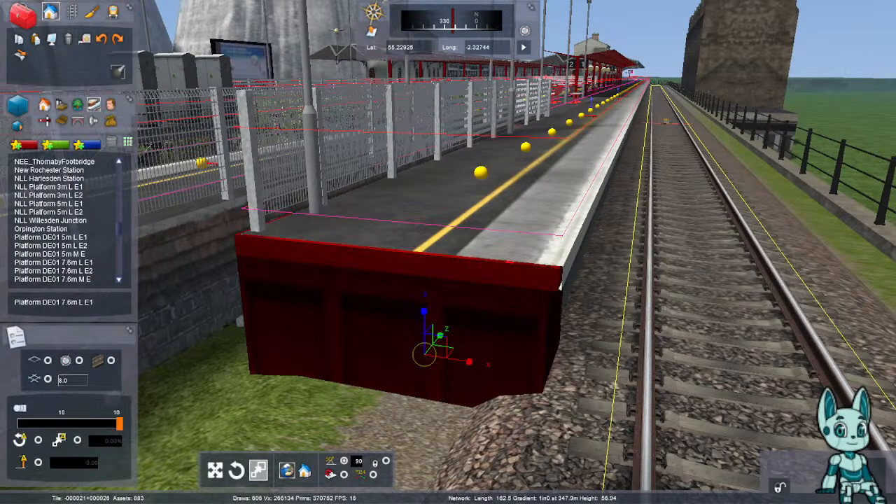
- Check the end wall from several angles, fine-tune its fit against the platform edge, and deselect it
right_drag(490, 308, 546, 315)
click(462, 315)
scroll(488, 315, down, 4)
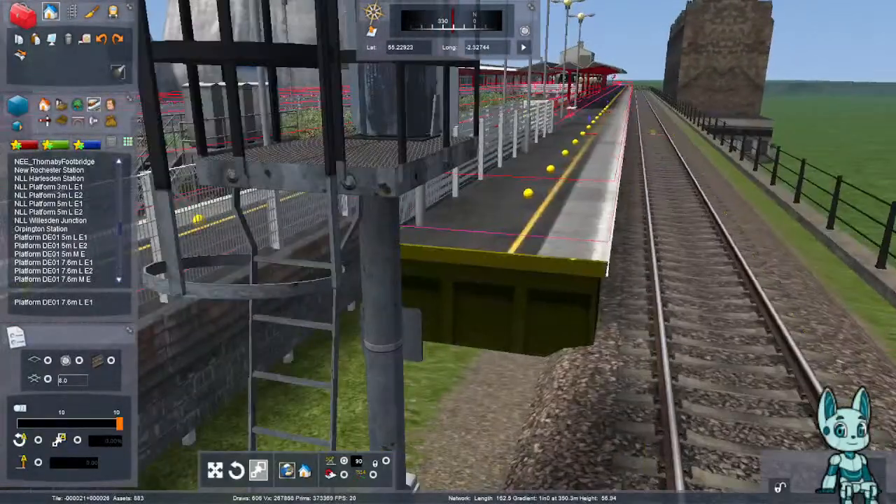
scroll(490, 315, up, 4)
mouse_move(489, 315)
mouse_down()
mouse_move(501, 315)
mouse_move(491, 315)
mouse_up()
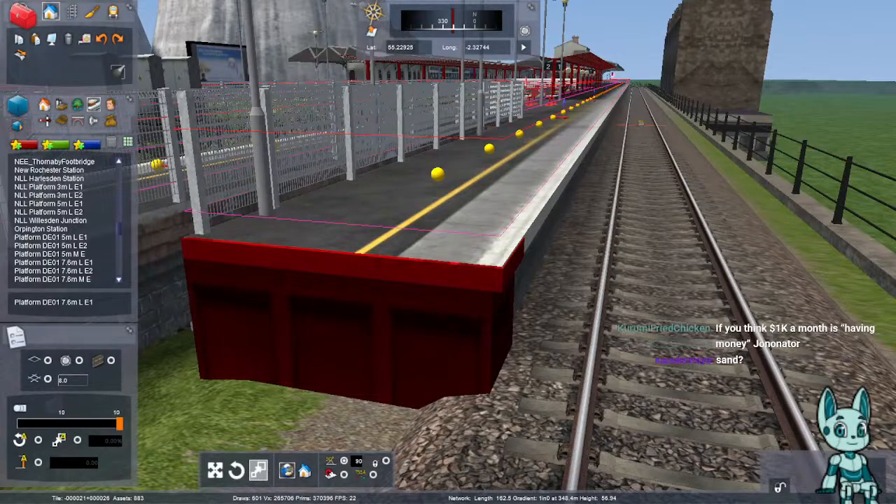
right_drag(574, 350, 602, 301)
click(602, 301)
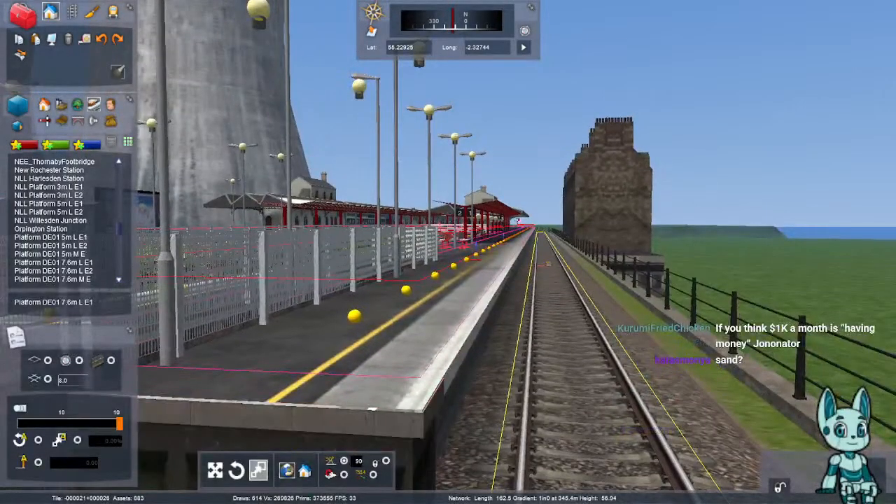
- Place a Platform DE01 5m L E2 end wall across the open southern end of the platform on the fence's other side
right_drag(548, 280, 674, 389)
key(Left)
key(Left)
key(Down)
key(Up)
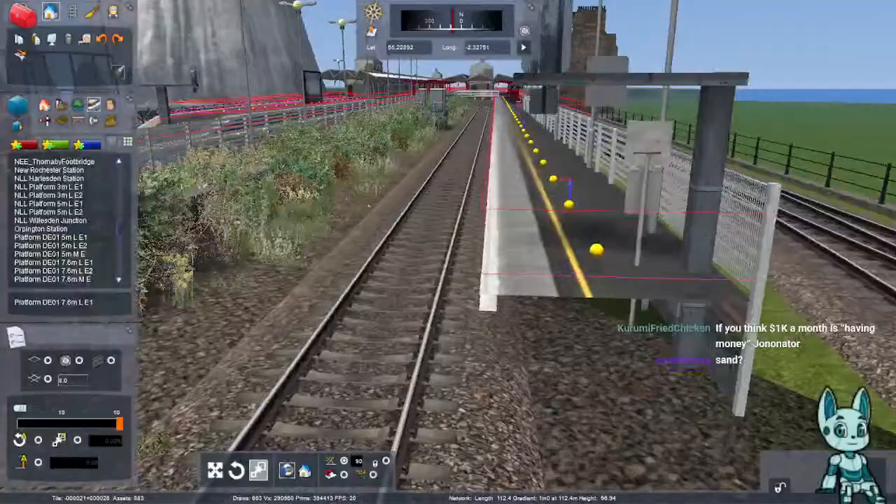
click(51, 238)
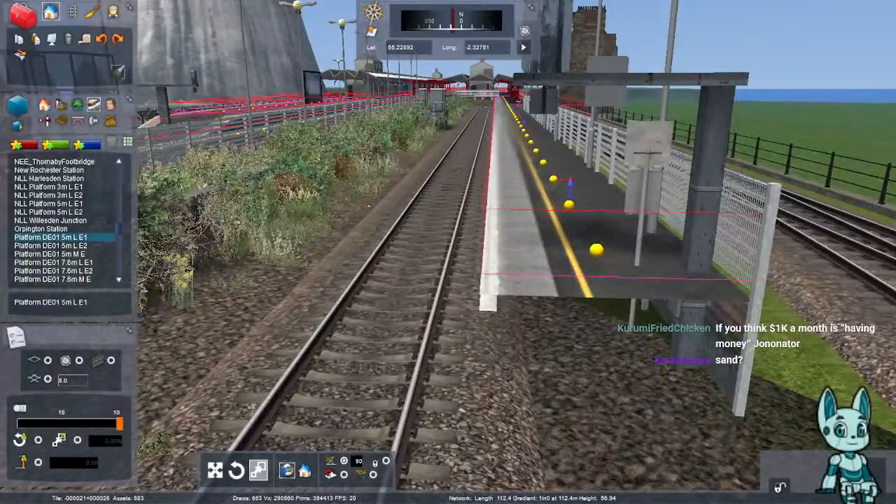
click(54, 246)
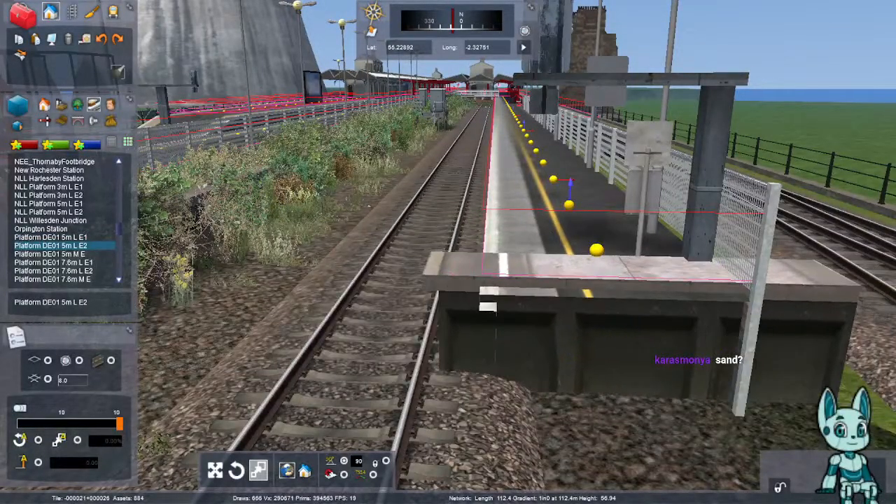
click(620, 336)
mouse_move(620, 336)
mouse_down()
mouse_move(612, 322)
mouse_move(612, 332)
mouse_up()
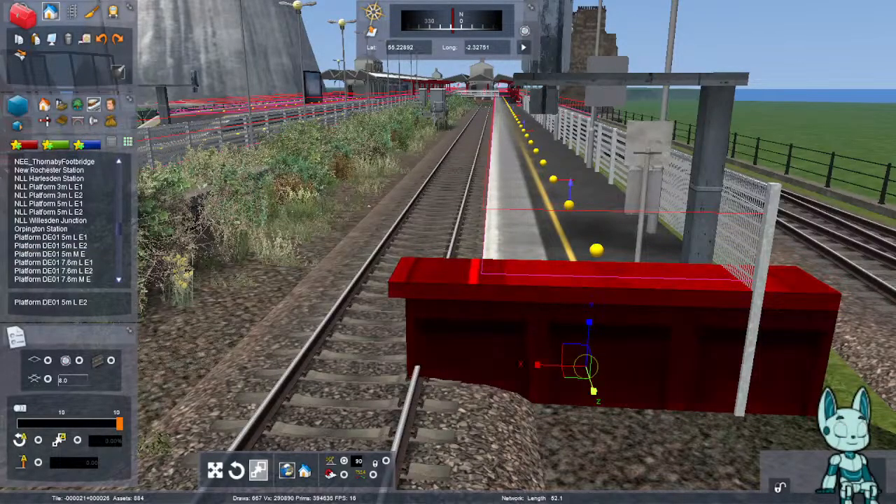
- Scale the second end wall to the platform's width and adjust its depth and height to close the gap beneath the surface
mouse_move(537, 366)
mouse_down()
mouse_move(602, 367)
mouse_move(530, 366)
mouse_move(553, 368)
mouse_move(544, 372)
mouse_up()
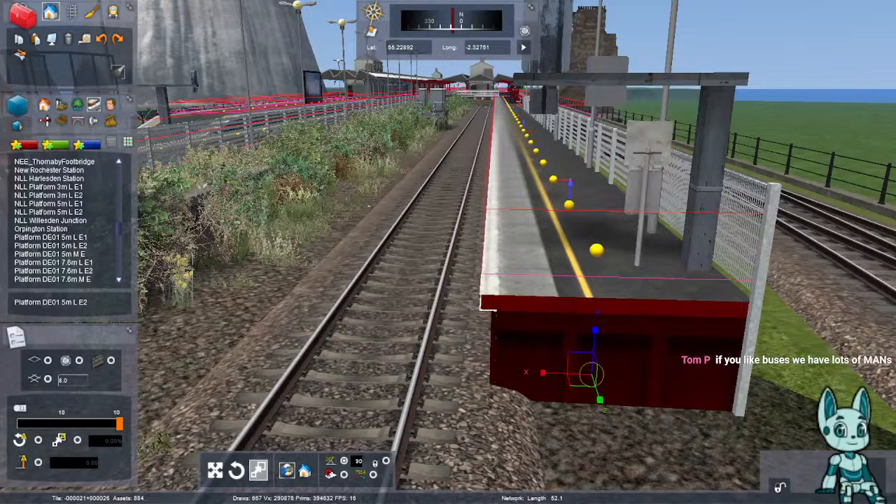
drag(600, 400, 601, 406)
drag(596, 331, 595, 332)
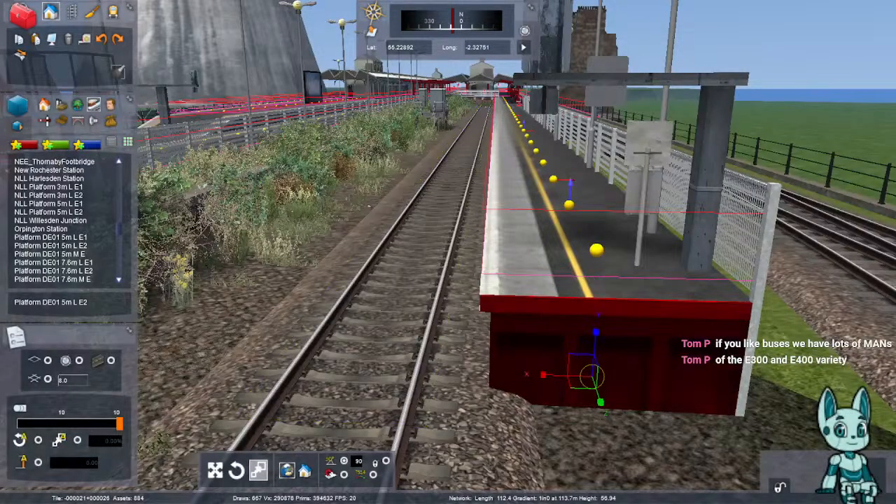
- Survey the station from the signal box to the curved platform's northern end, examining the platform ends for gaps
right_drag(434, 280, 219, 273)
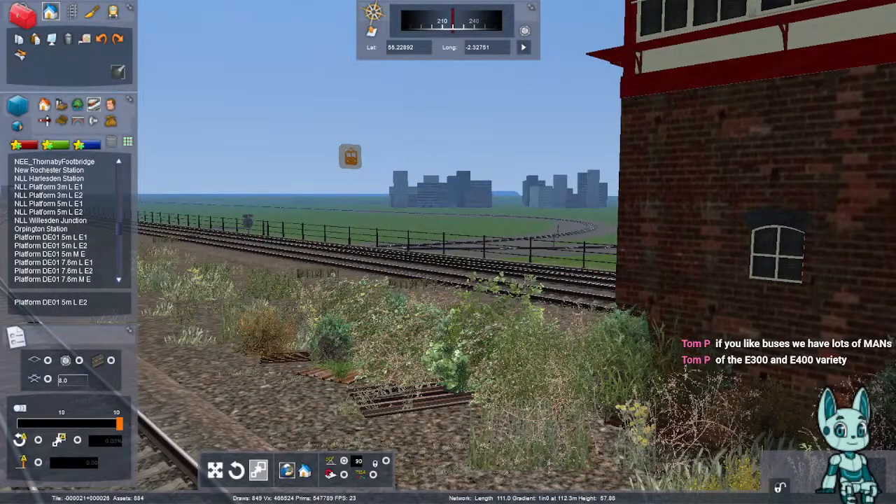
right_drag(218, 273, 420, 274)
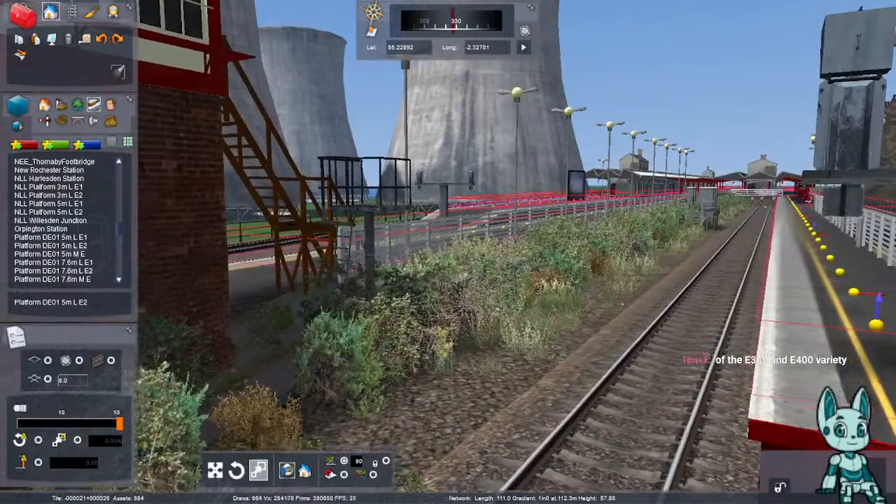
key(Up)
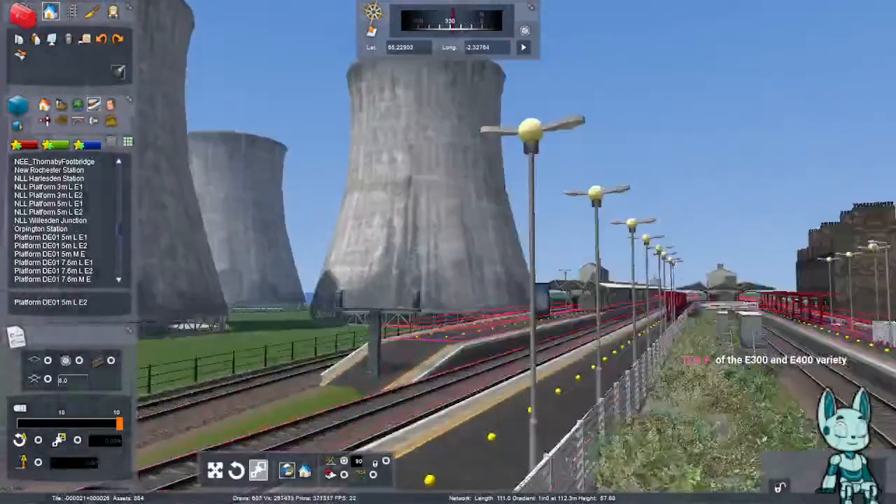
key(Up)
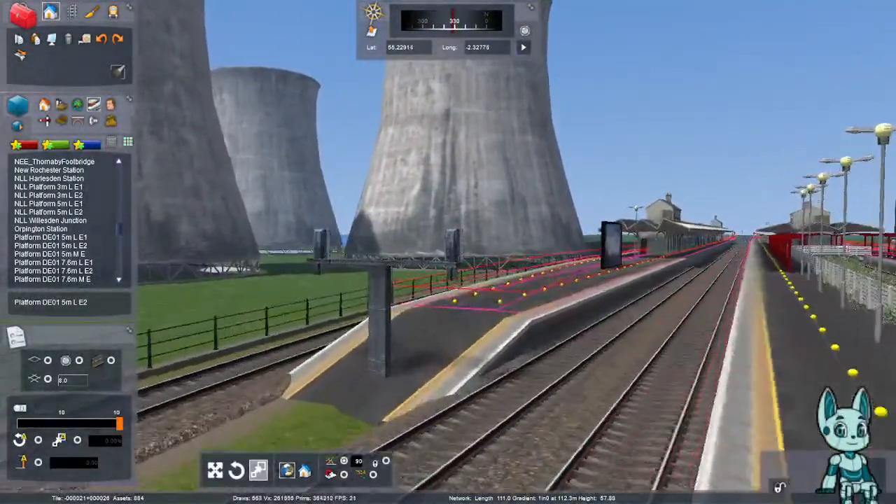
key(Up)
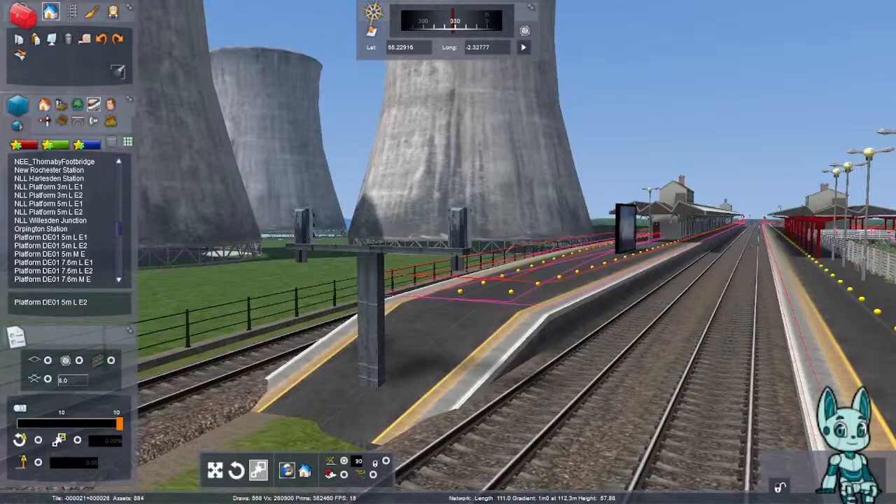
key(Down)
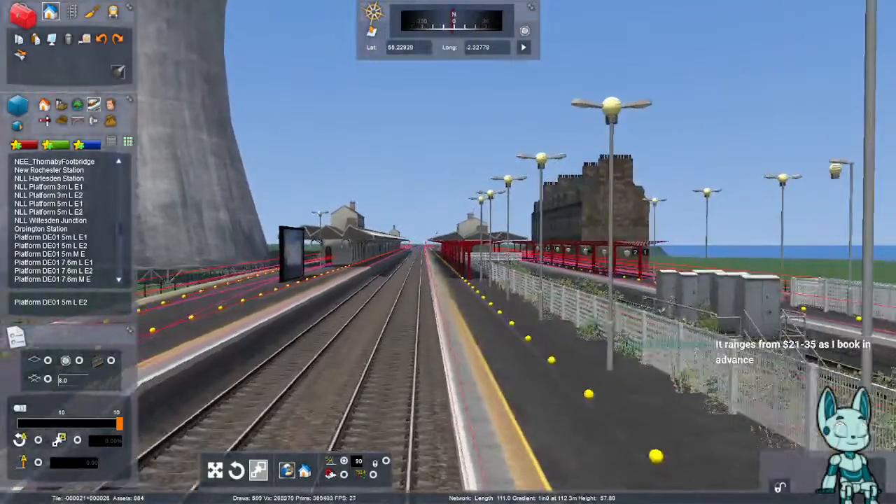
key(Left)
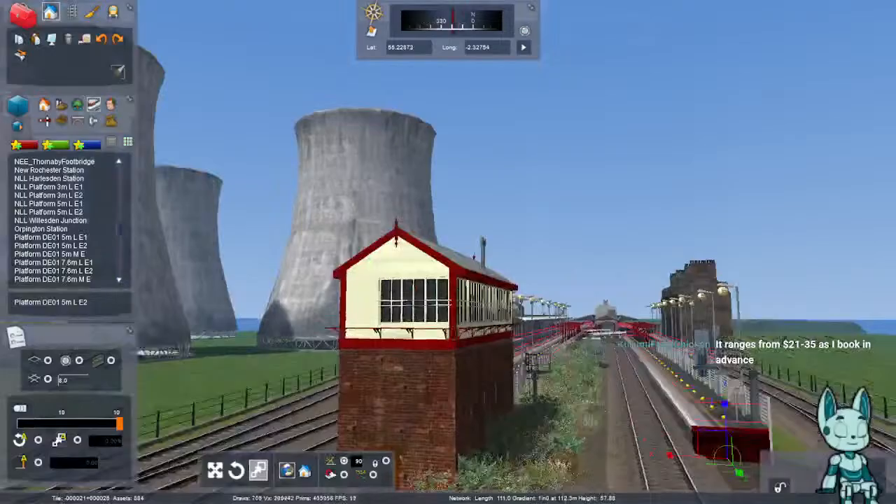
key(Right)
key(Up)
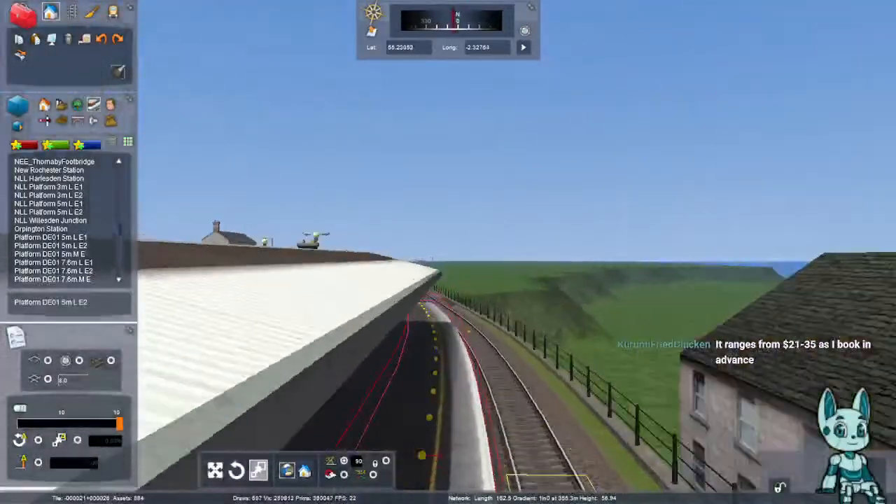
key(Up)
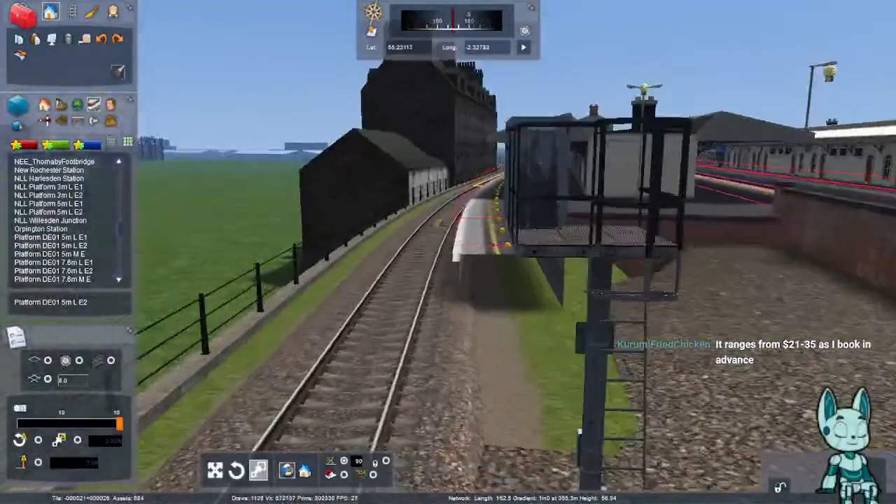
key(Up)
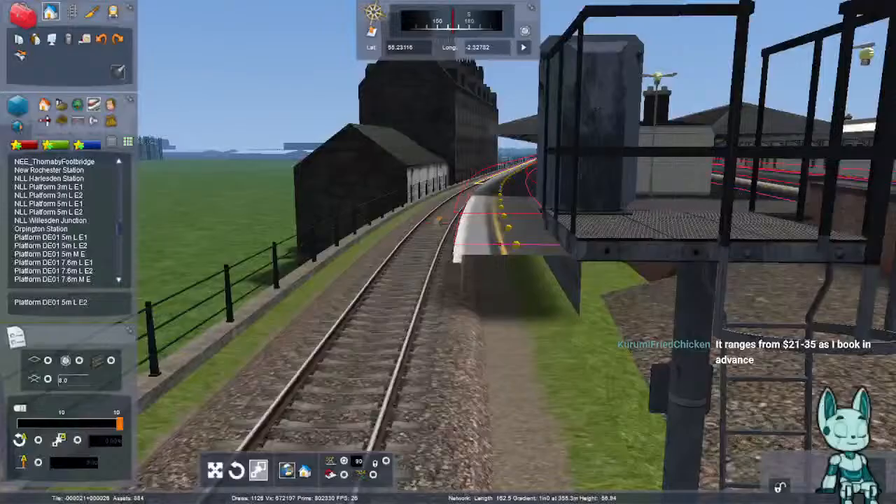
key(Up)
click(50, 237)
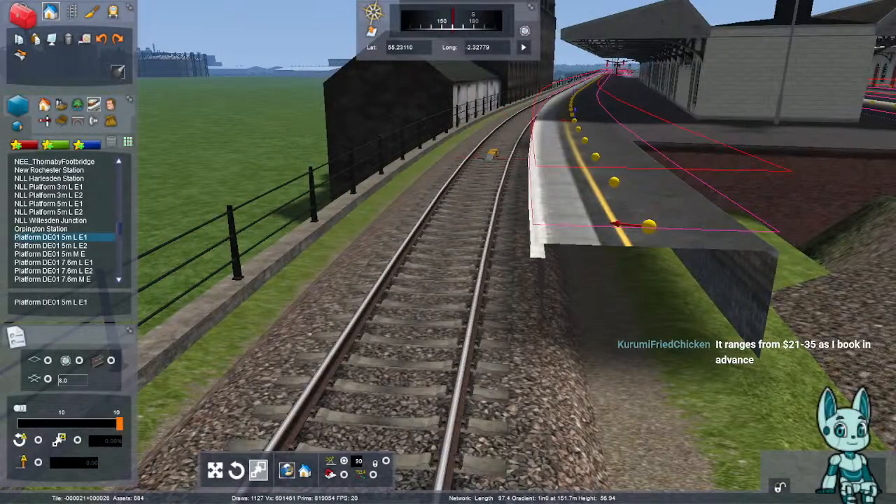
click(48, 187)
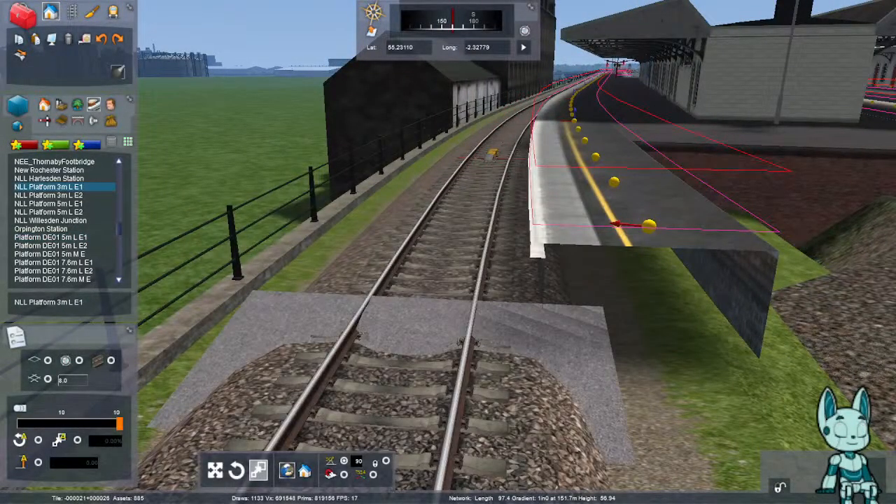
click(48, 195)
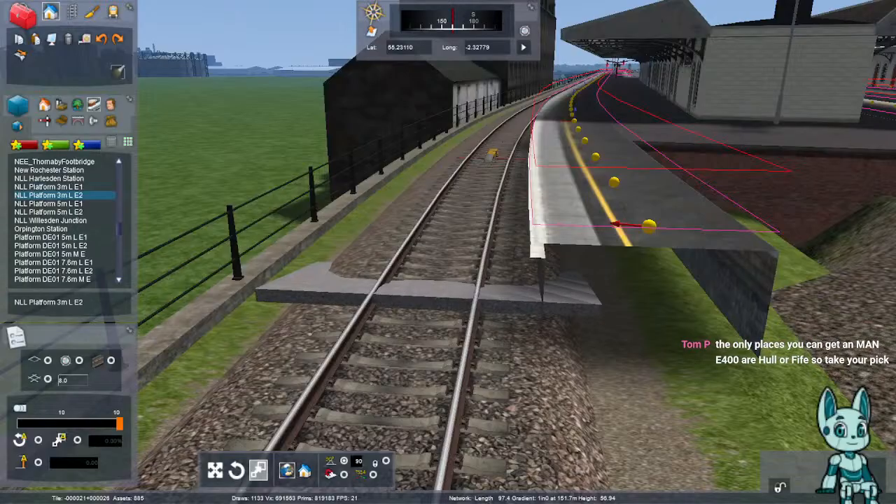
right_click(434, 285)
right_drag(434, 286, 454, 273)
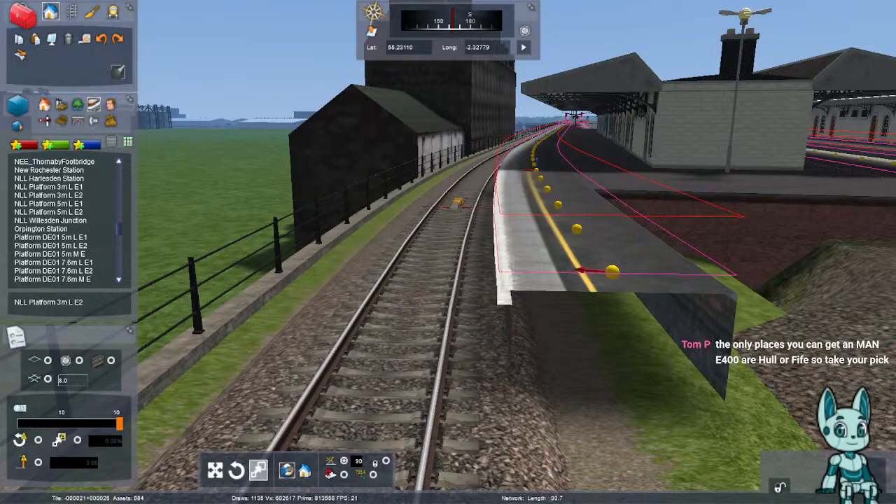
- Place a Platform DE01 5m L E2 end wall across the open northern end of the curved platform
click(63, 237)
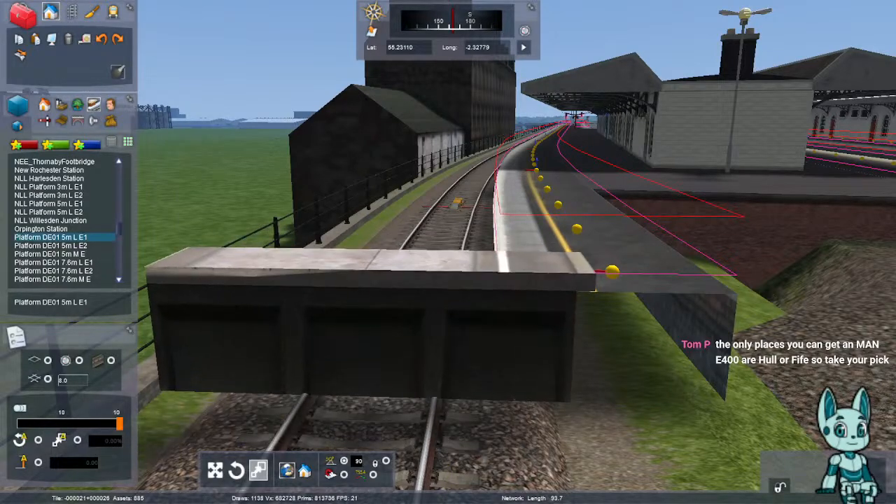
click(63, 246)
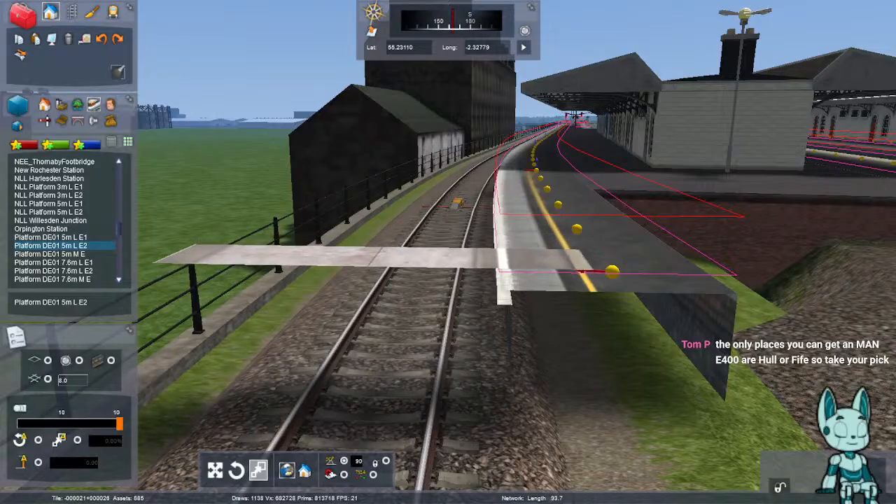
click(367, 402)
right_click(367, 402)
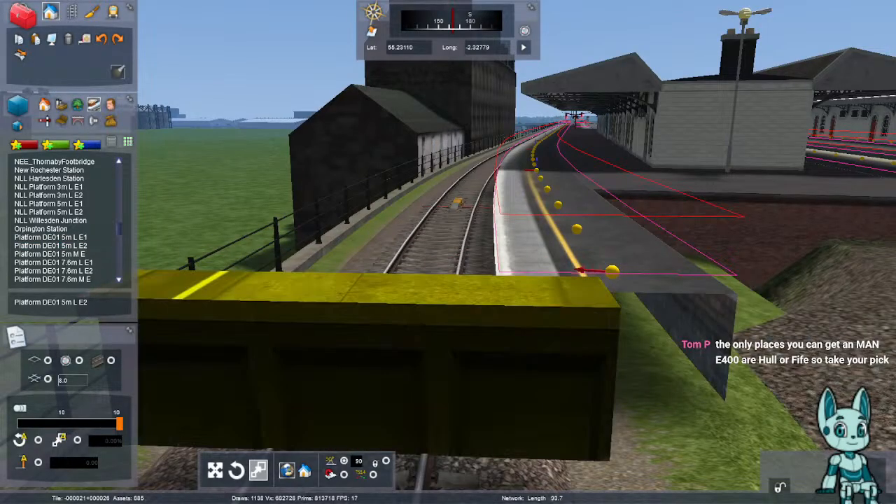
mouse_move(367, 401)
mouse_down()
mouse_move(568, 338)
mouse_move(606, 346)
mouse_move(576, 372)
mouse_move(576, 359)
mouse_move(577, 369)
mouse_move(549, 368)
mouse_up()
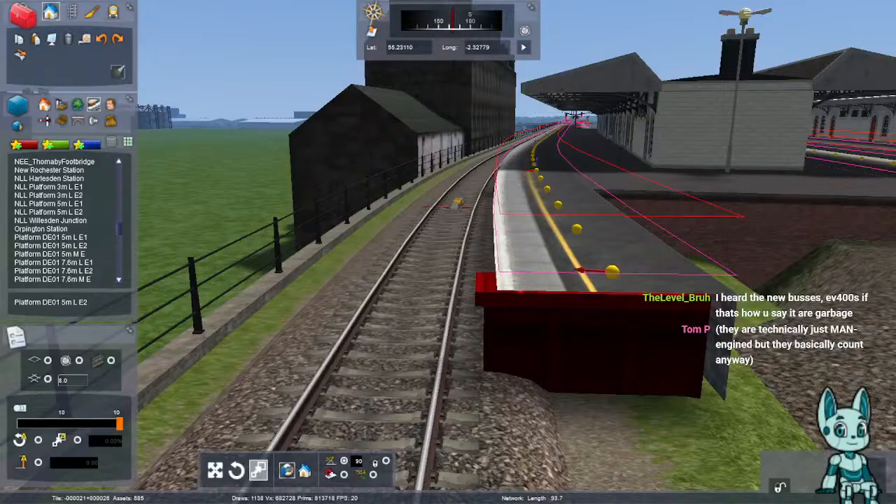
- Align the northern end wall with the platform's sides and adjust its height to fit beneath the platform surface
click(574, 369)
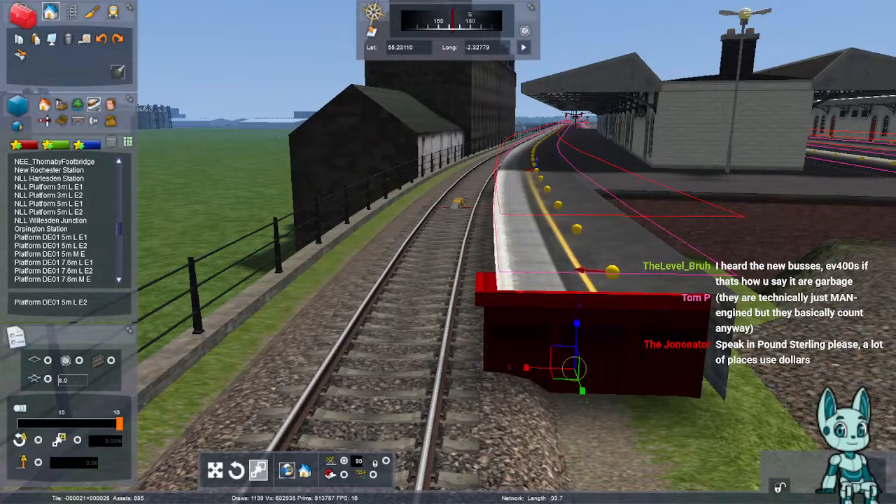
drag(526, 367, 548, 368)
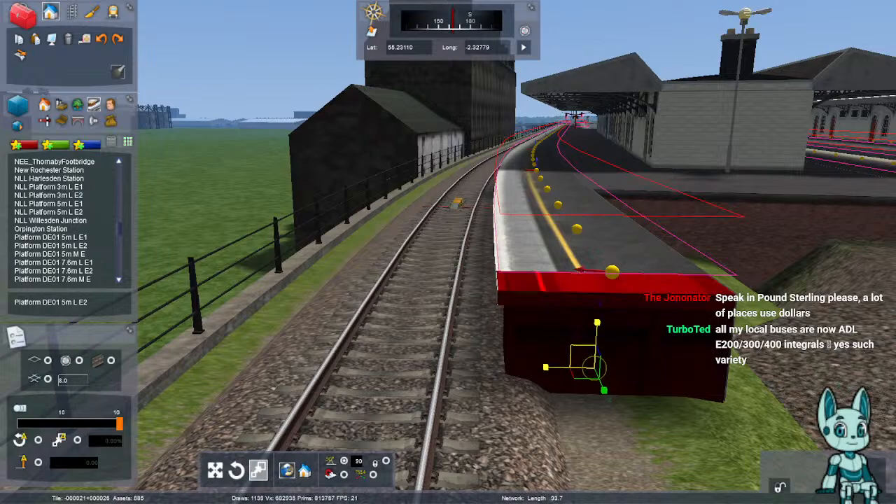
mouse_move(597, 322)
mouse_down()
mouse_move(597, 310)
mouse_move(597, 333)
mouse_up()
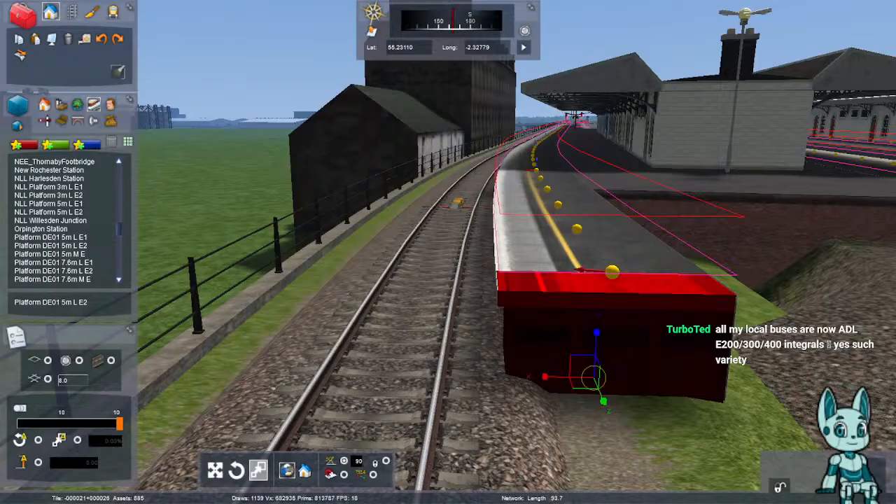
right_drag(592, 377, 491, 289)
key(Up)
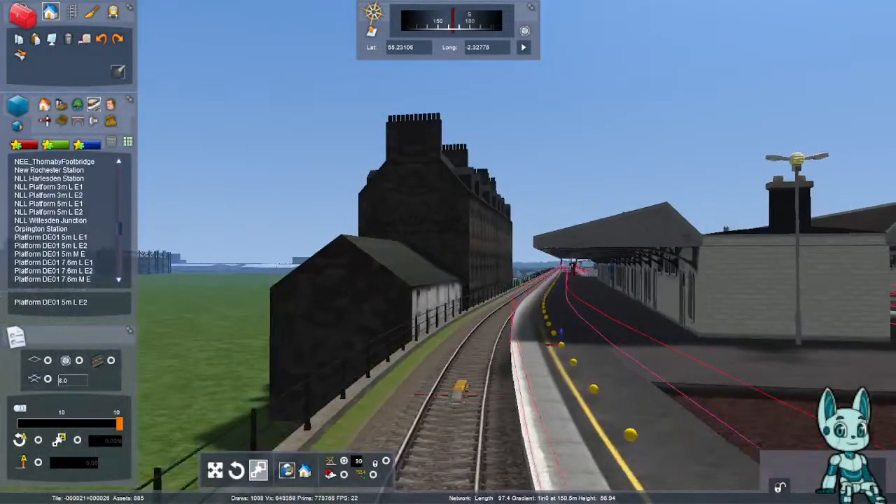
key(Up)
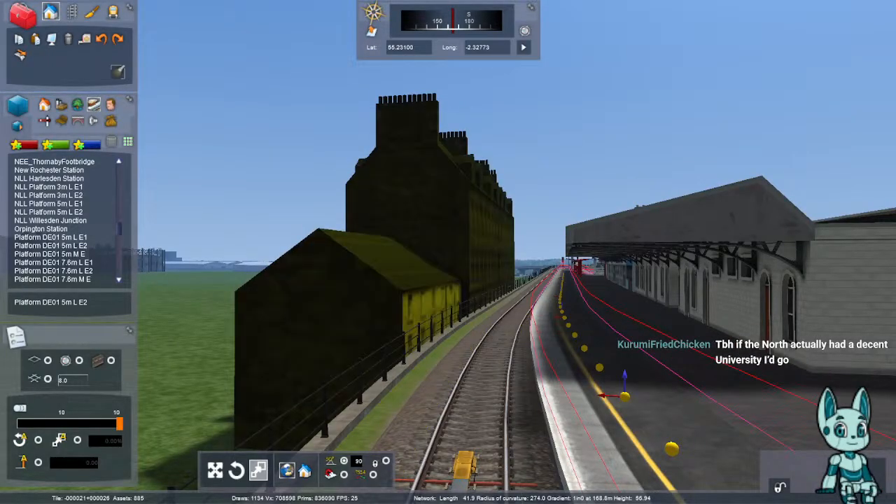
- Examine the station platforms and the tracks and signals beyond their northern ends
key(Up)
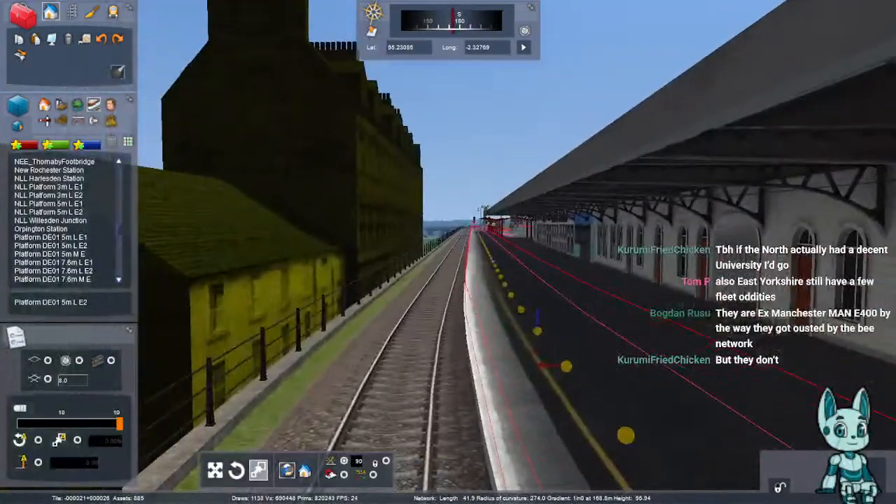
right_drag(308, 231, 165, 231)
key(Up)
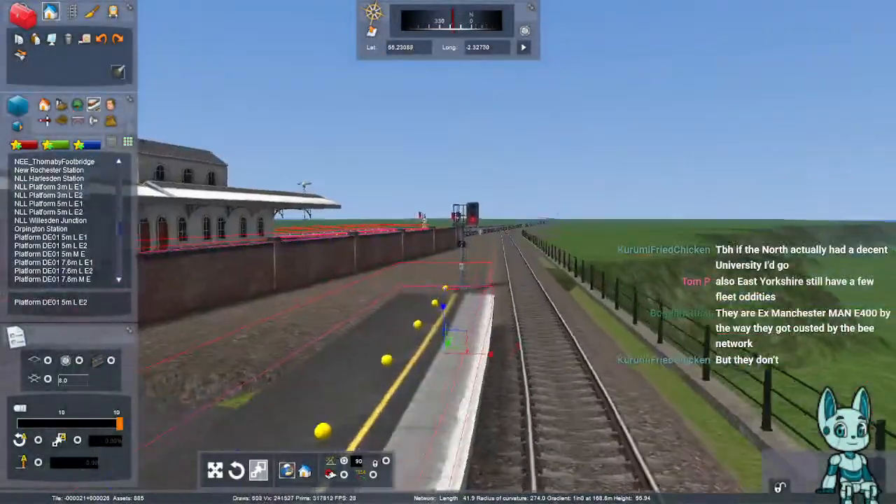
key(Up)
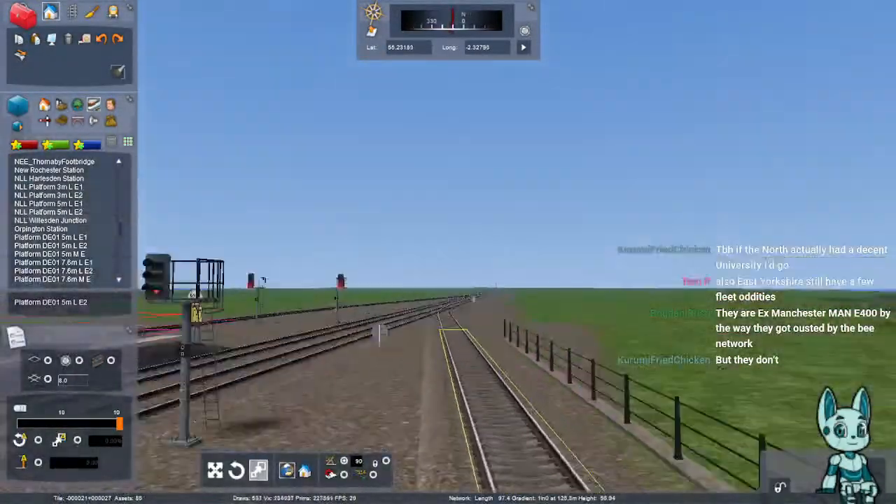
key(Up)
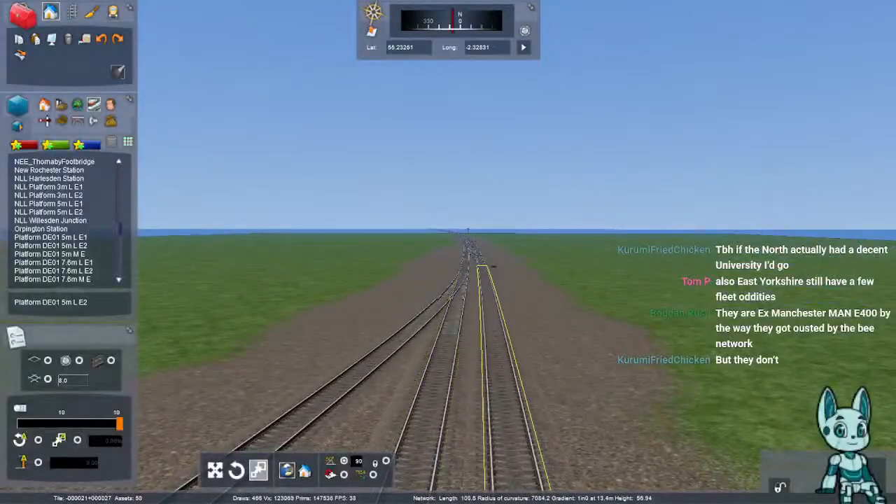
right_drag(493, 267, 483, 266)
key(Up)
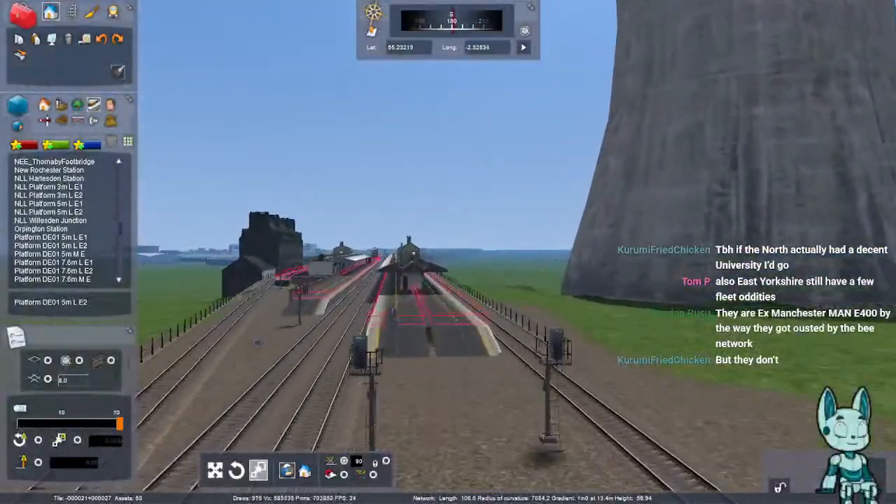
key(Up)
key(Left)
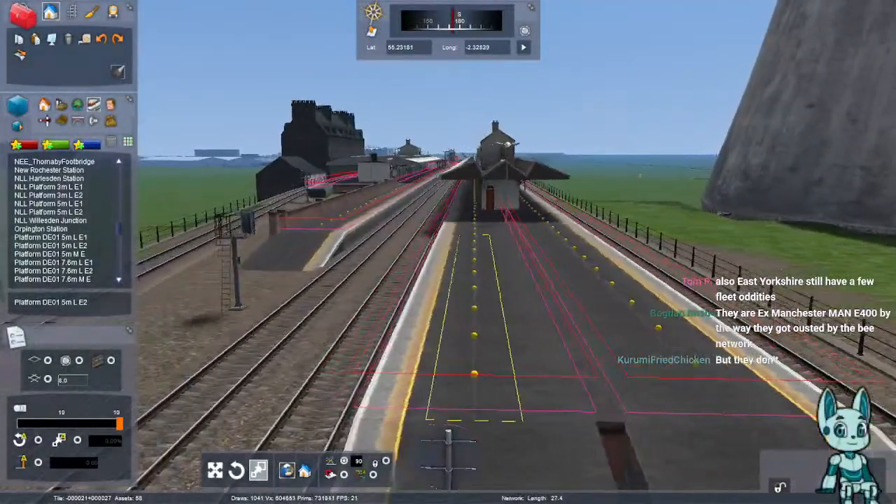
key(Left)
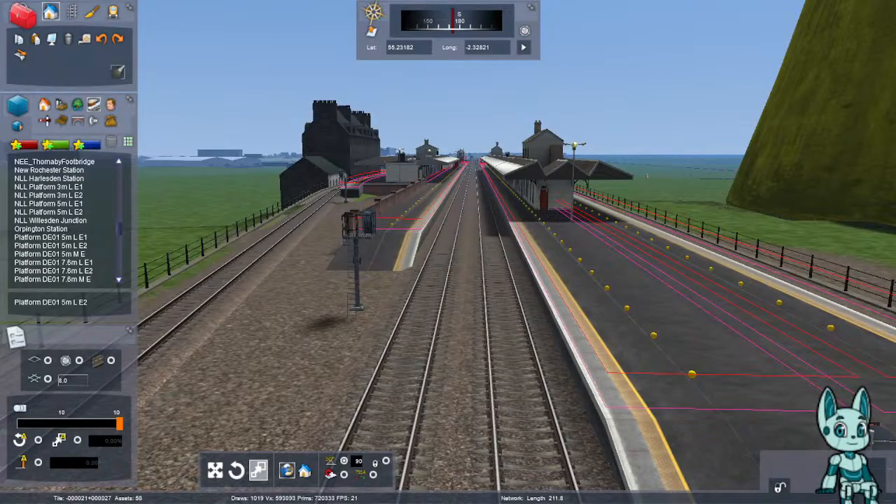
right_drag(448, 252, 427, 317)
key(F2)
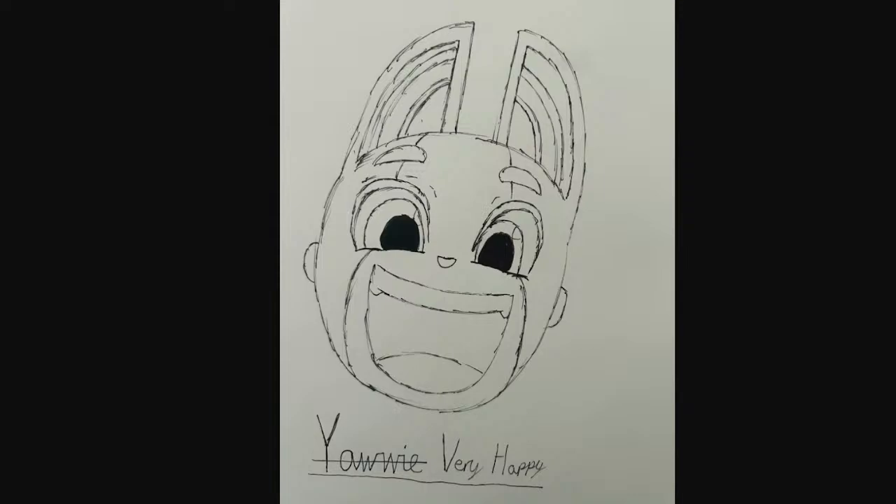
right_click(463, 196)
click(504, 247)
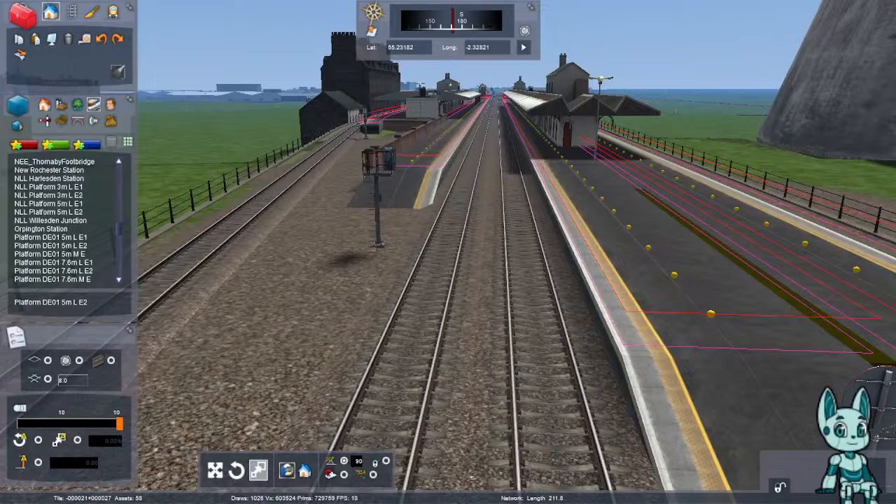
- Examine the running lines, signals and platform edges from the station's northern approach through to the canopied platforms
right_drag(546, 315, 616, 241)
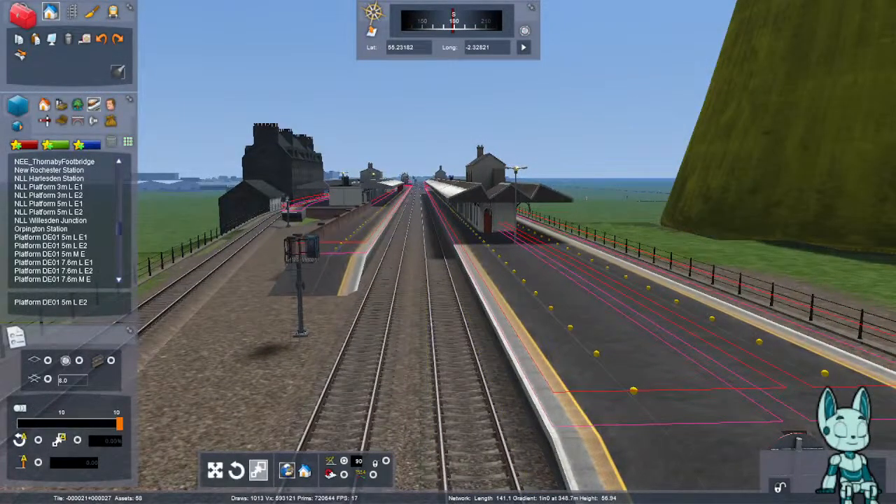
right_drag(448, 315, 672, 308)
key(Up)
key(Up)
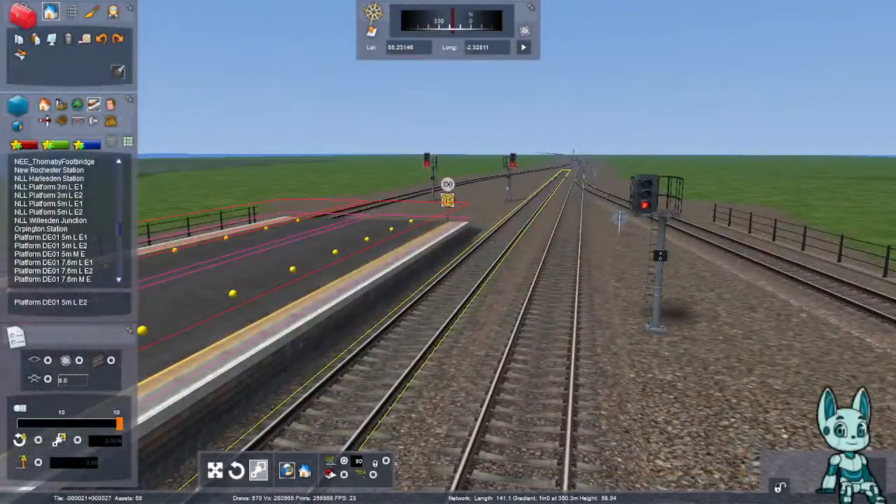
key(Down)
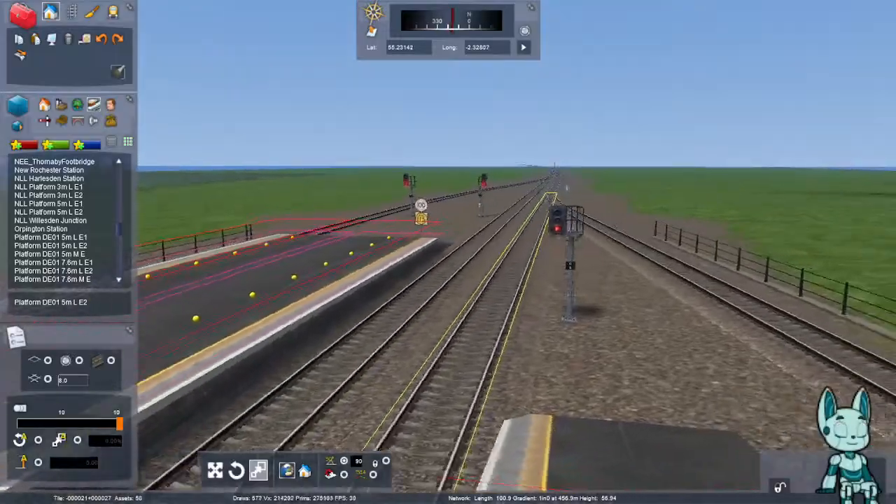
key(Up)
mouse_move(448, 281)
right_down()
mouse_move(399, 260)
mouse_move(444, 252)
mouse_move(448, 272)
right_up()
key(Up)
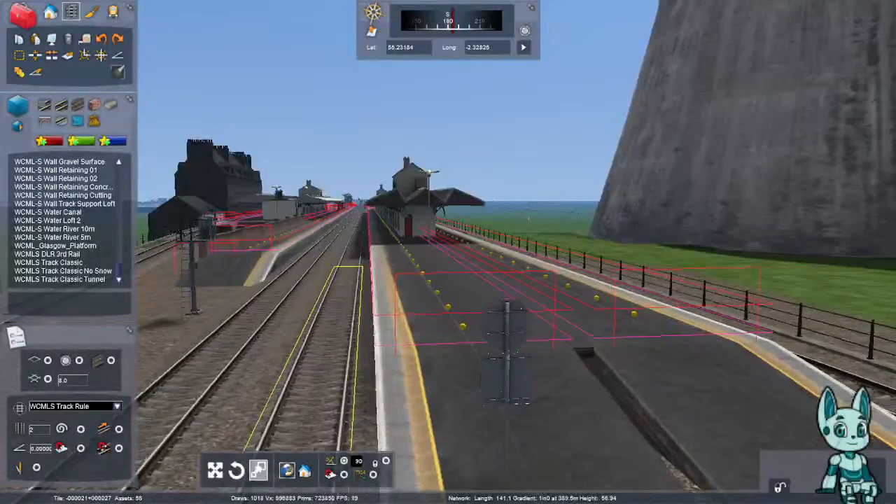
key(Up)
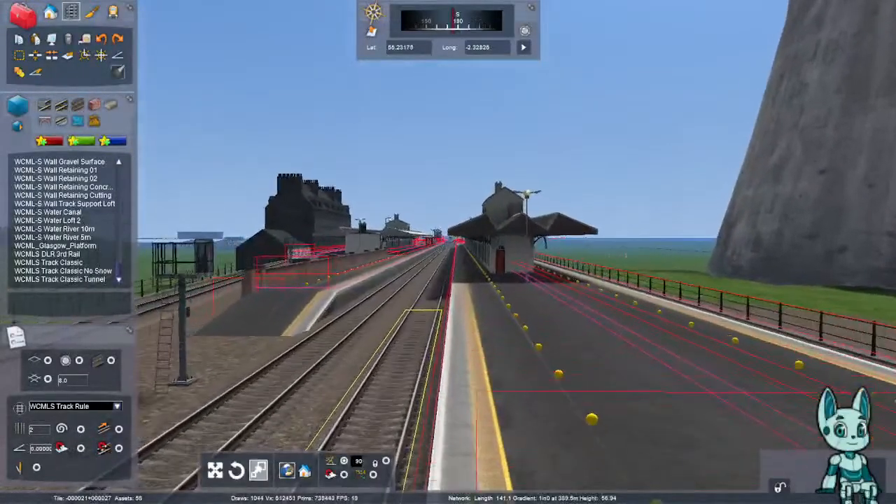
key(Up)
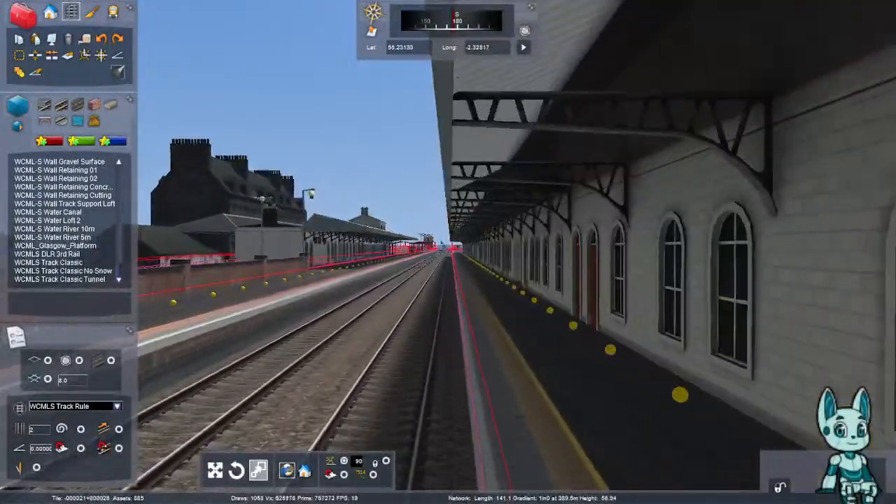
key(Up)
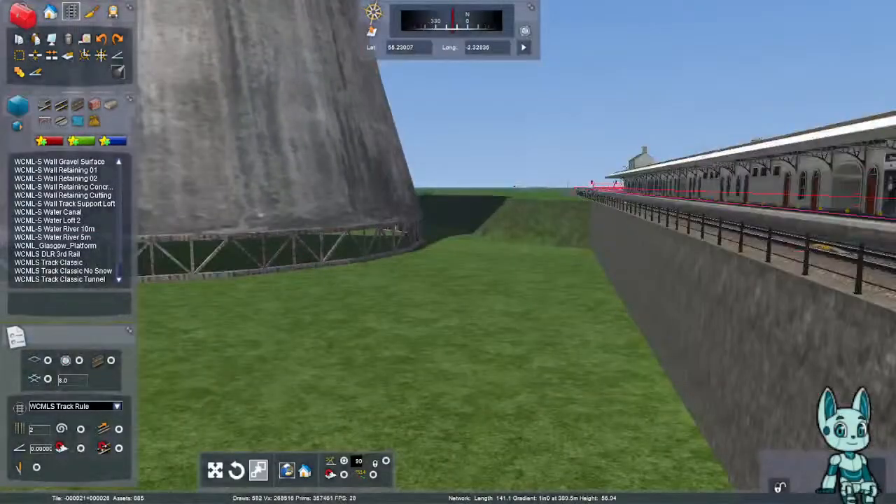
- Examine the outer line along the retaining wall and the platforms and tracks around the signal box at the station's southern end
key(Right)
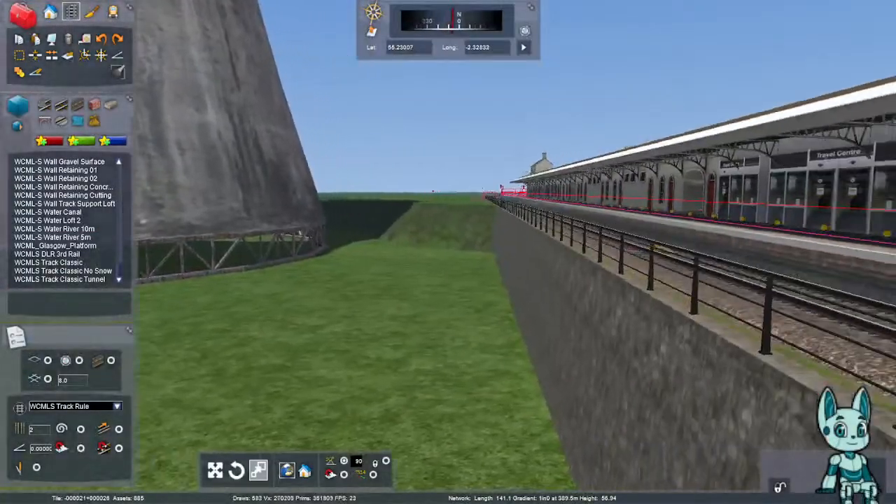
right_drag(538, 248, 538, 238)
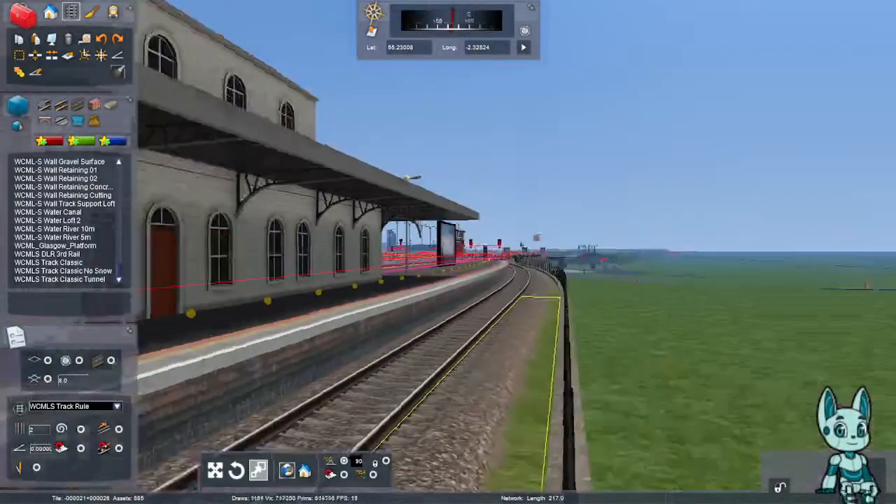
key(Up)
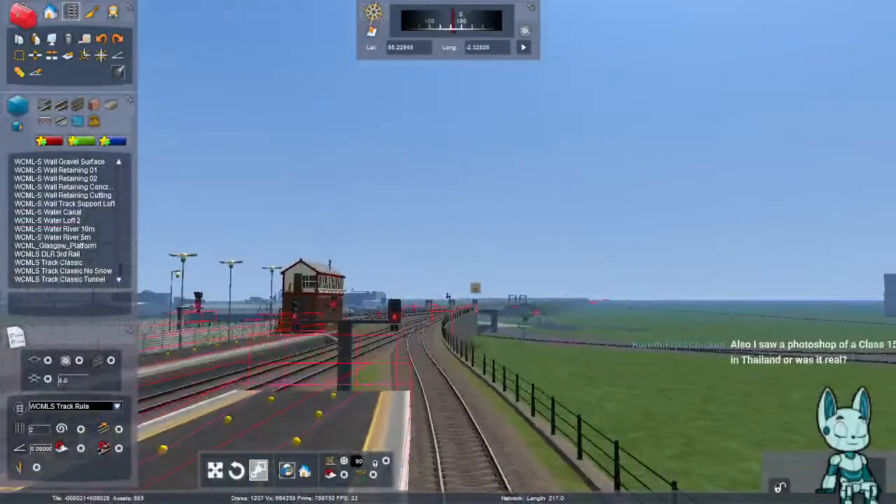
right_drag(448, 252, 245, 268)
key(Right)
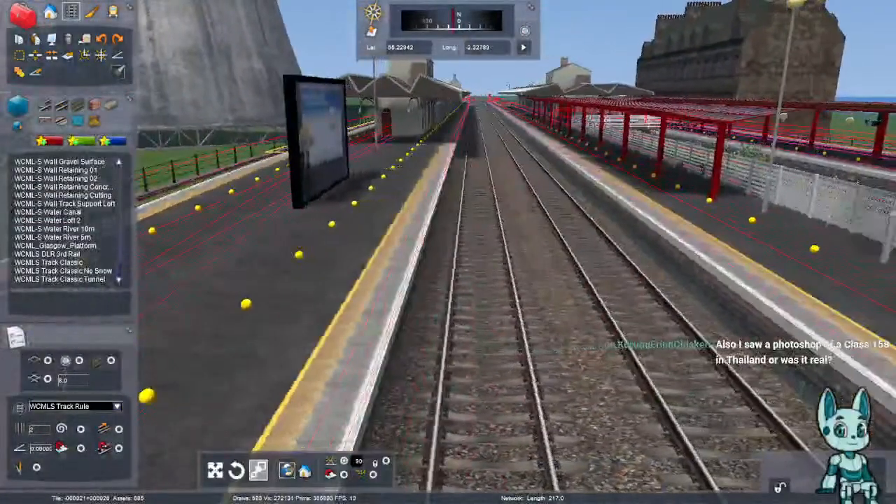
key(Down)
right_drag(448, 252, 431, 279)
key(Up)
key(Down)
key(Up)
key(Right)
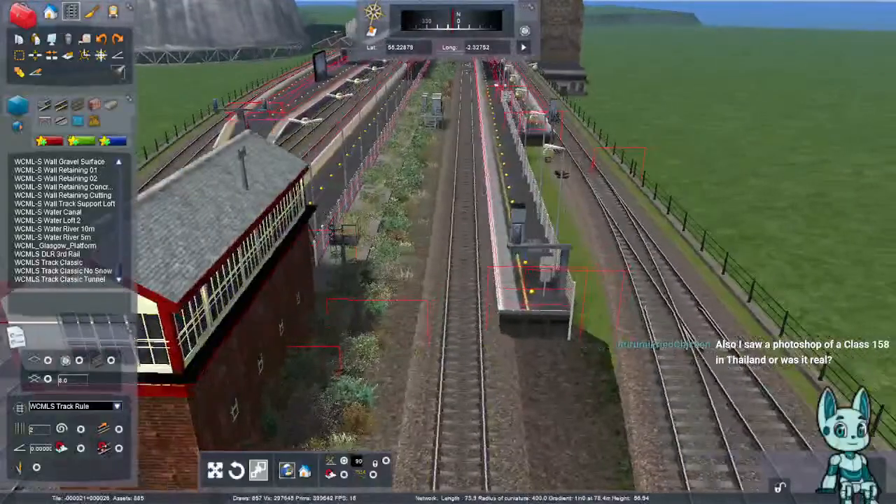
- Browse the trackside scenery assets near the signal box and choose the O Wire Gantry Tool
click(51, 11)
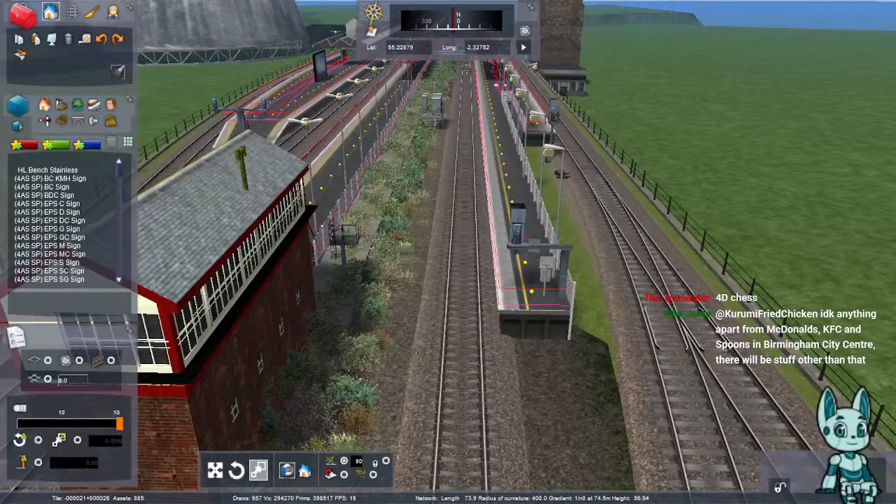
key(Up)
key(Up)
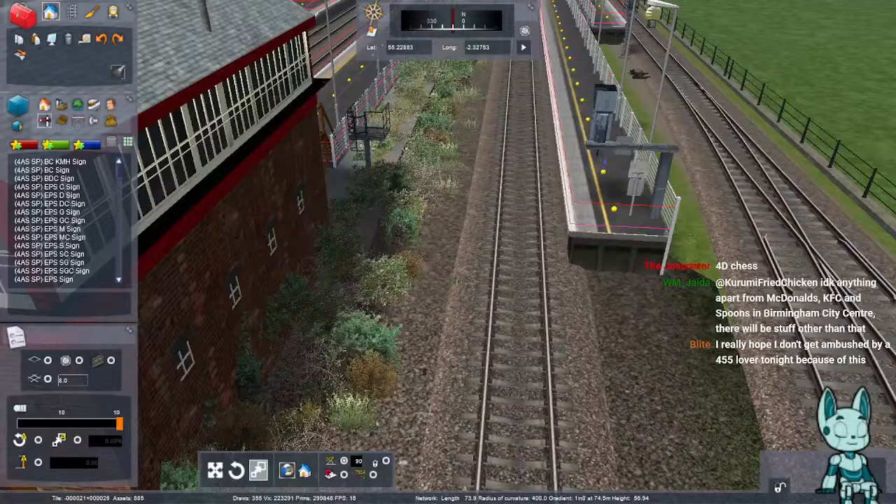
key(Down)
right_drag(427, 280, 448, 273)
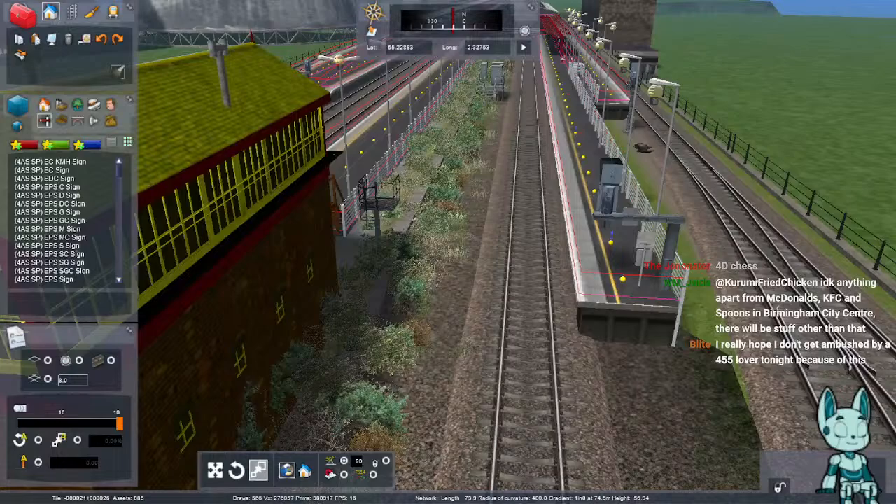
right_drag(308, 231, 238, 231)
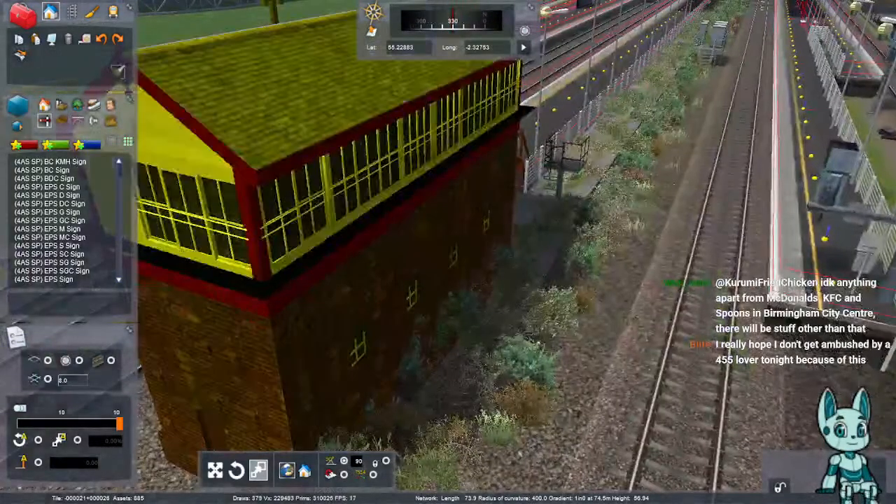
drag(119, 169, 119, 181)
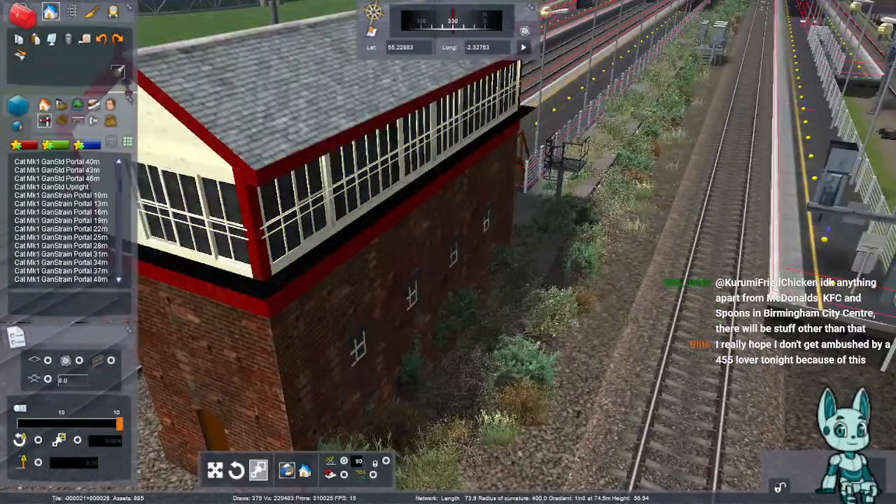
scroll(70, 186, up, 3)
scroll(67, 219, up, 4)
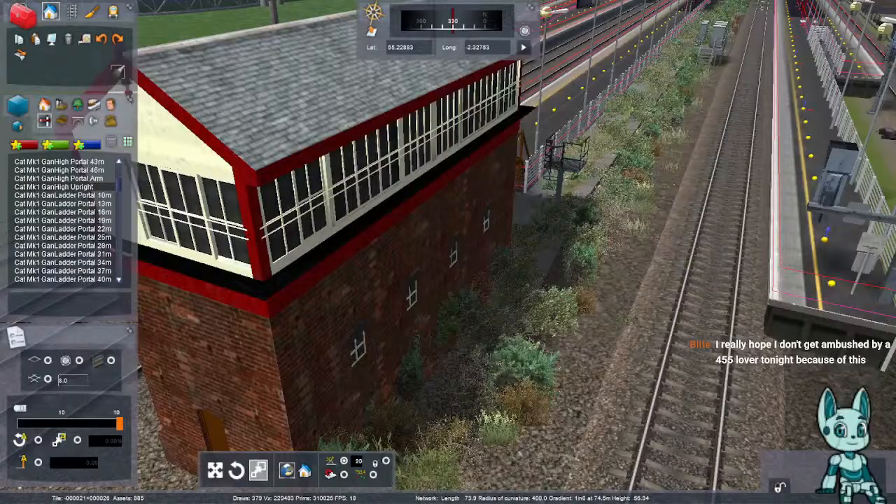
key(d)
scroll(66, 187, up, 4)
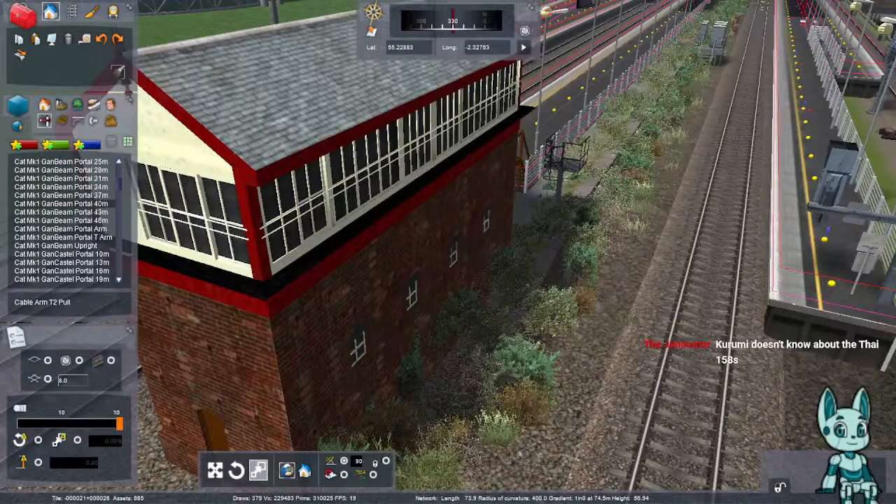
key(o)
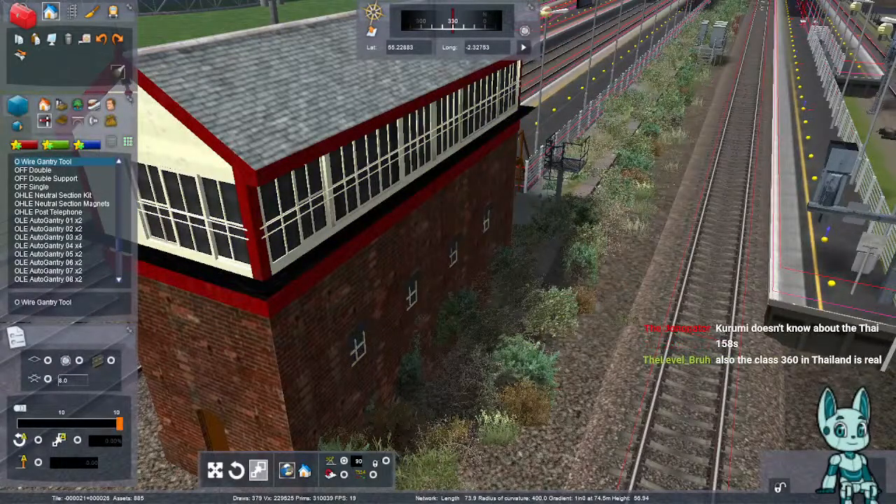
- Examine the space between the tracks, platform lamps and signal box at the station's southern end
right_drag(448, 280, 518, 189)
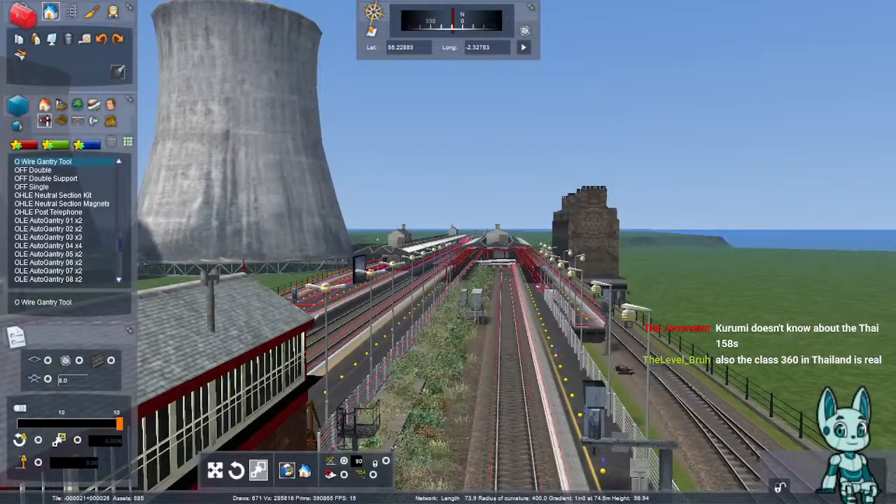
key(Down)
right_drag(449, 280, 420, 333)
key(Right)
key(Left)
key(Up)
key(Up)
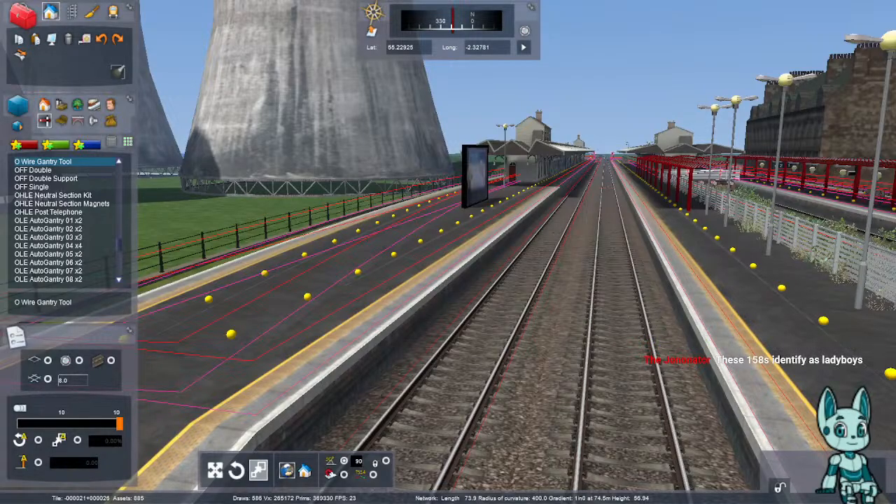
right_drag(449, 280, 744, 254)
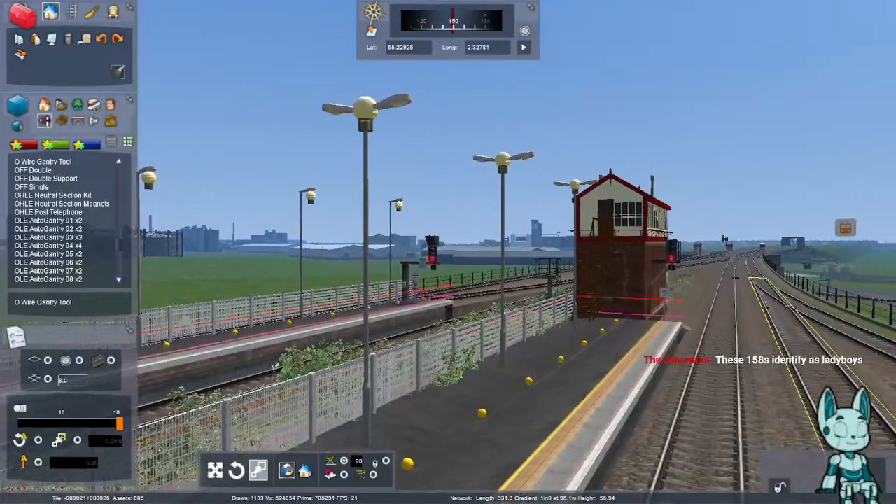
key(Up)
key(Right)
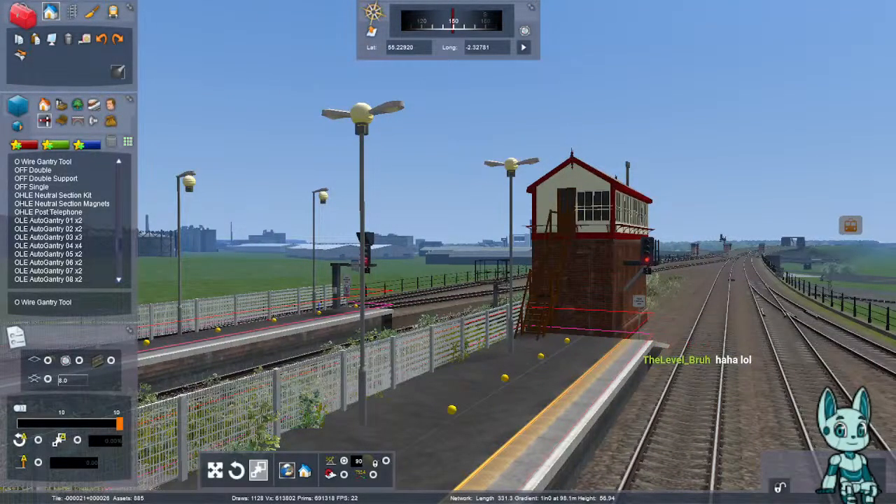
right_drag(592, 280, 608, 280)
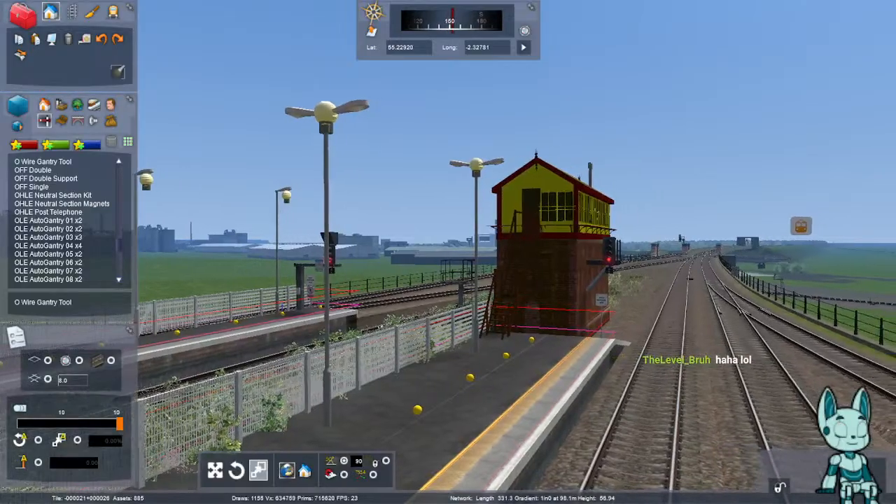
key(Up)
key(Up)
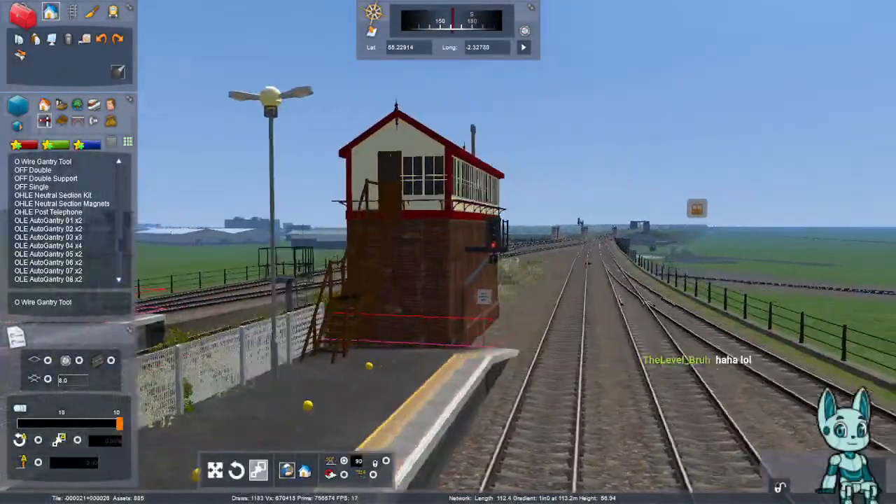
- Browse the trackside scenery assets for overhead line structures and choose Catenary Tool - 1T
key(Up)
scroll(67, 221, down, 5)
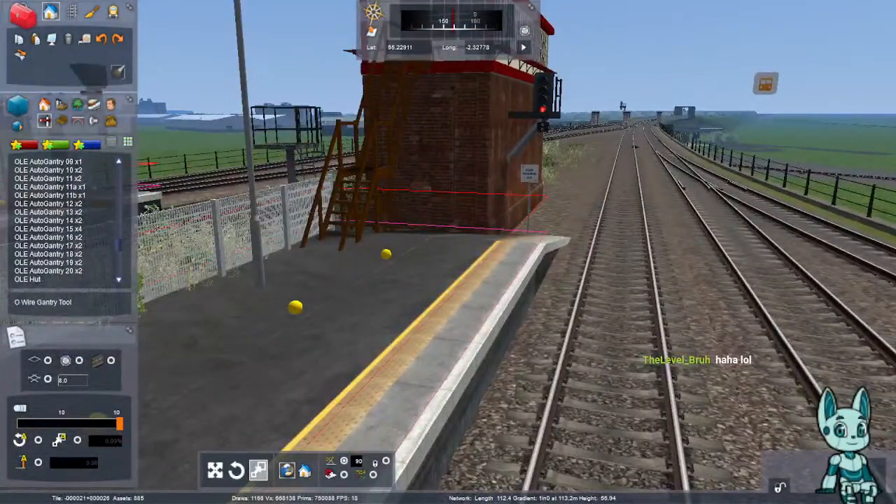
scroll(67, 221, down, 7)
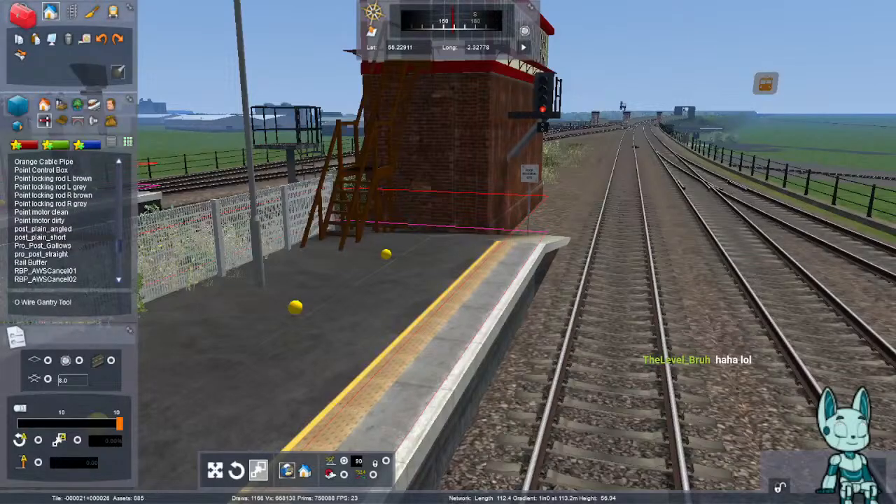
scroll(66, 220, down, 6)
scroll(66, 220, down, 6)
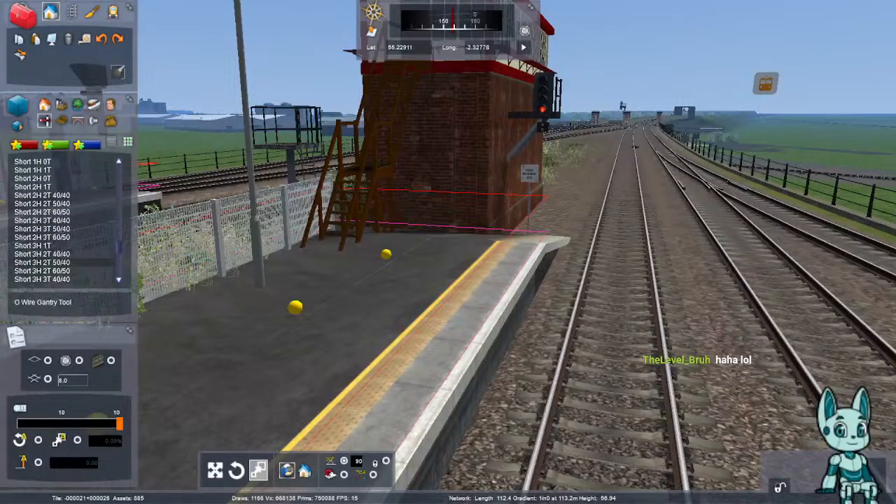
scroll(66, 220, up, 3)
scroll(66, 220, down, 6)
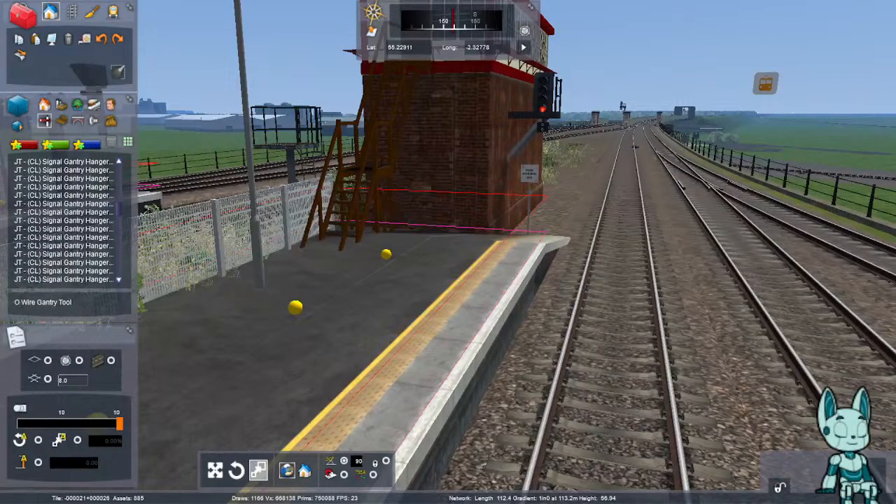
scroll(66, 220, up, 10)
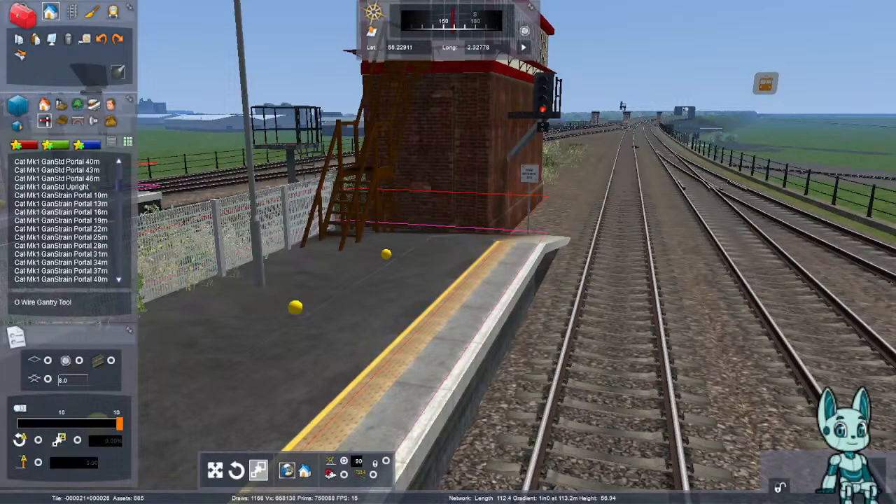
scroll(67, 221, down, 3)
key(d)
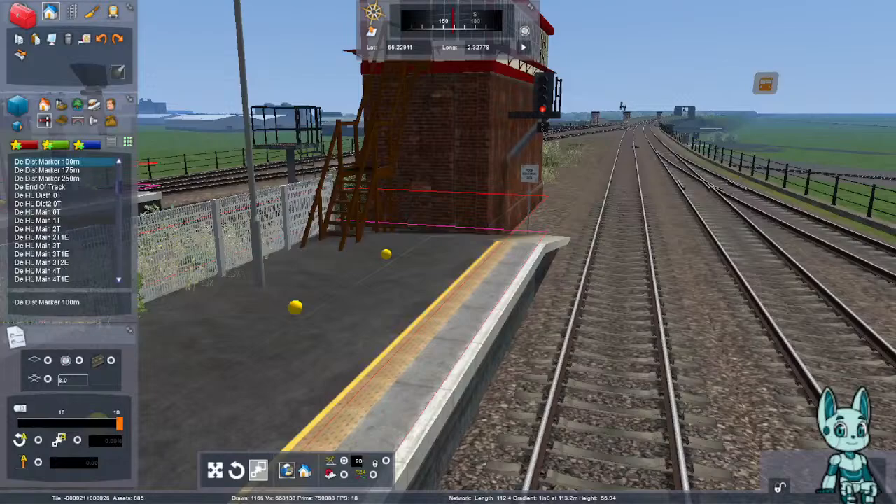
scroll(67, 220, up, 3)
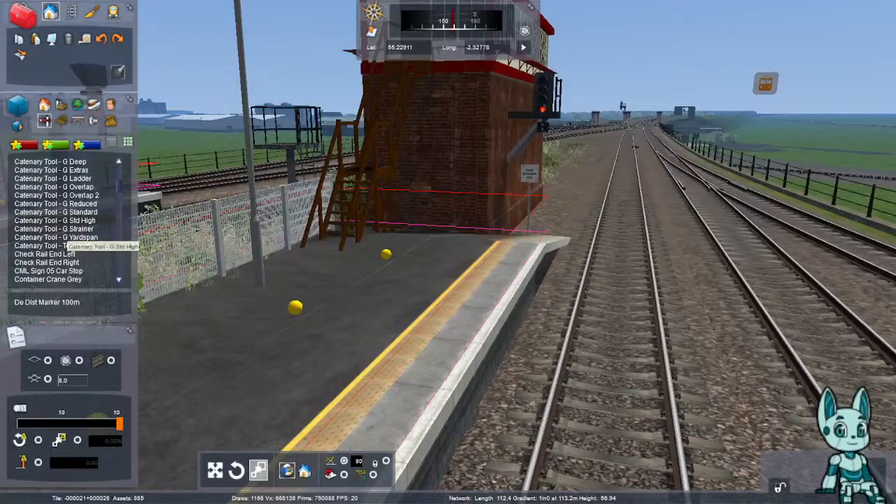
click(43, 204)
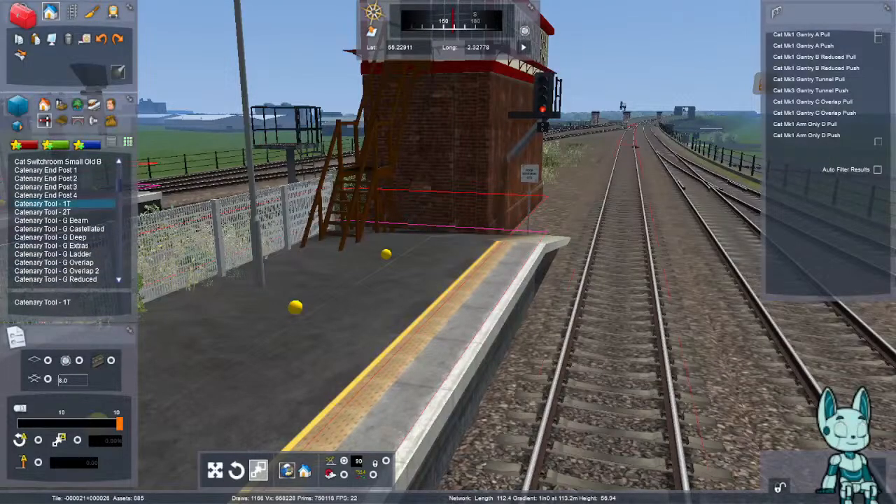
- Try the single-track catenary masts beside the signal box, filtering the variants and previewing Cat Mk1 Gantry A Pull
key(Up)
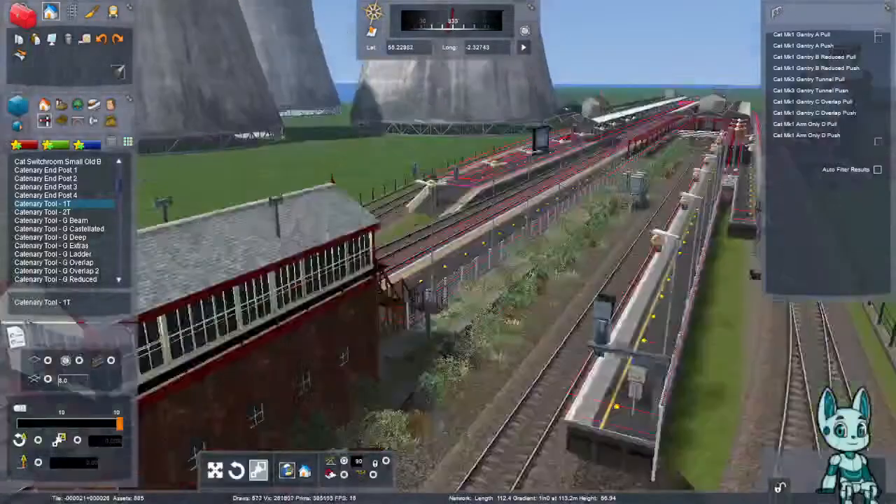
key(Up)
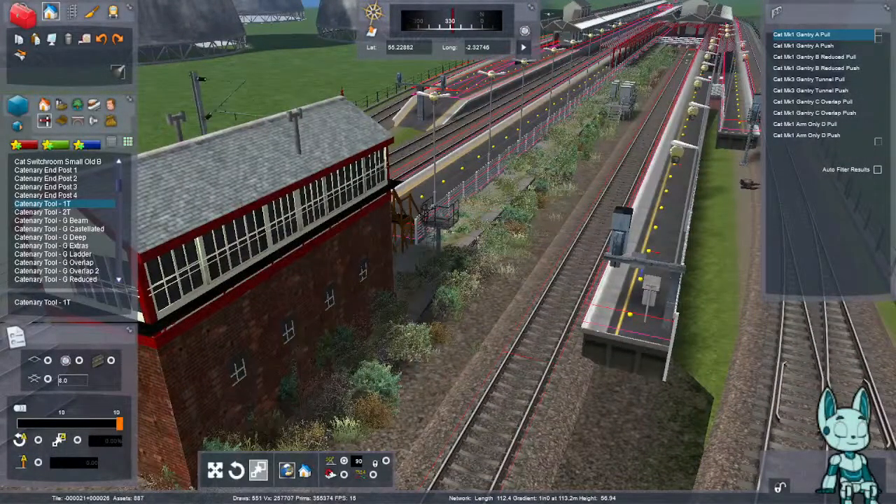
click(814, 113)
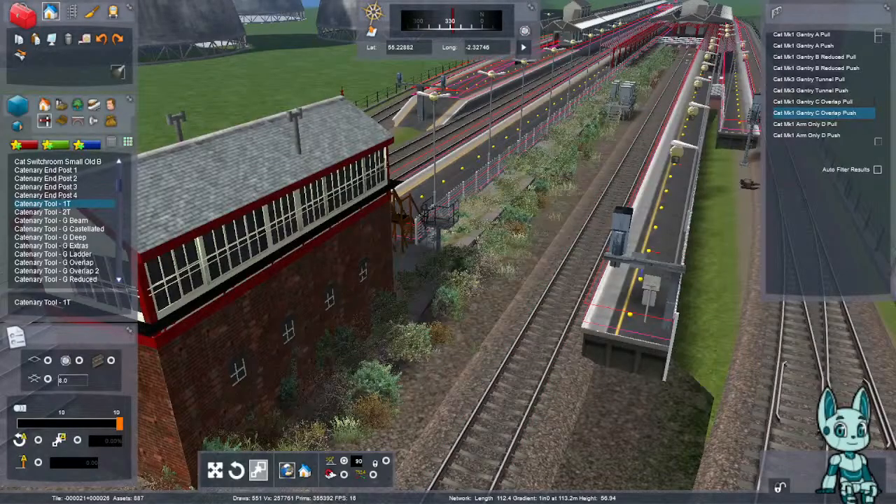
click(877, 169)
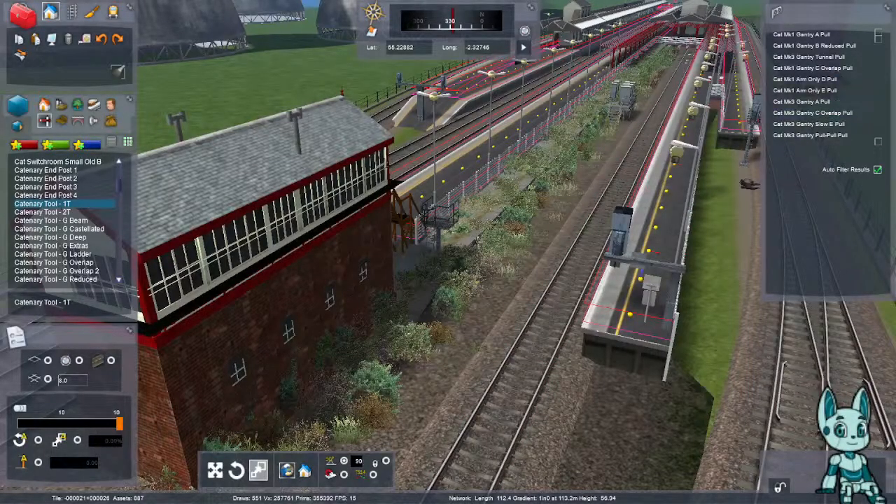
click(801, 34)
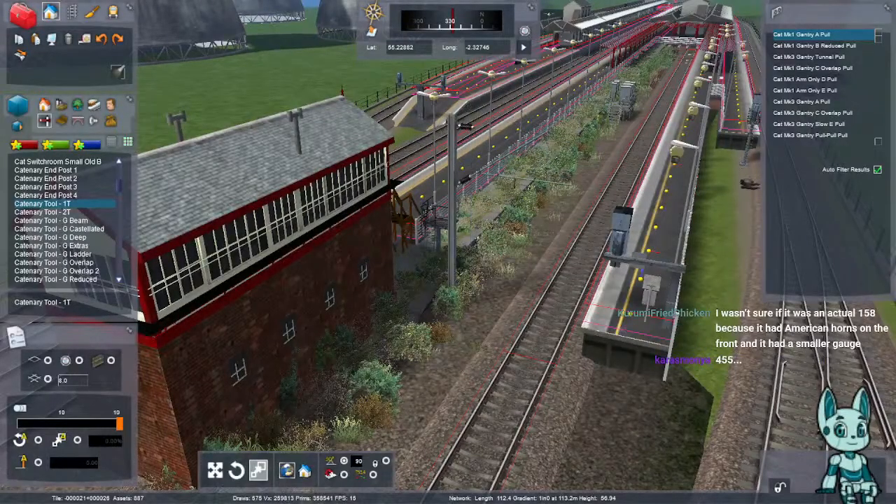
key(Left)
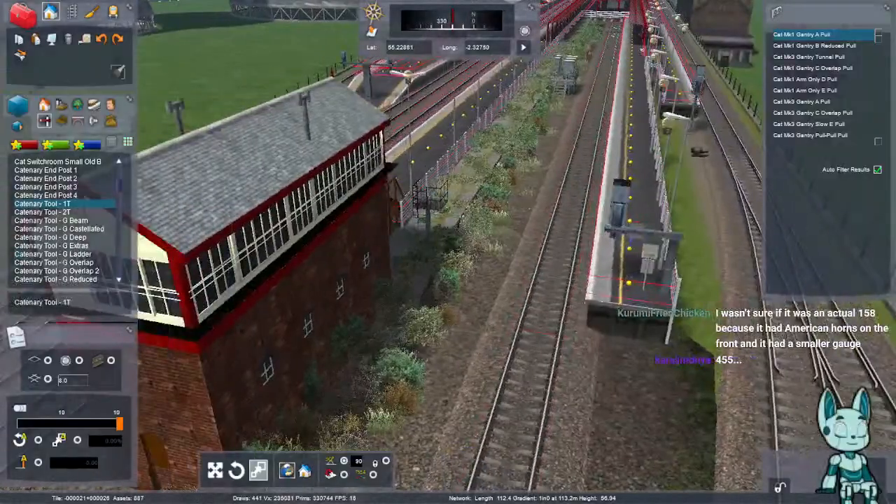
- Try the Gantry Mk1 GanBeam 3T Pull variant of Catenary Tool - G Beam on the track beside the signal box
click(51, 220)
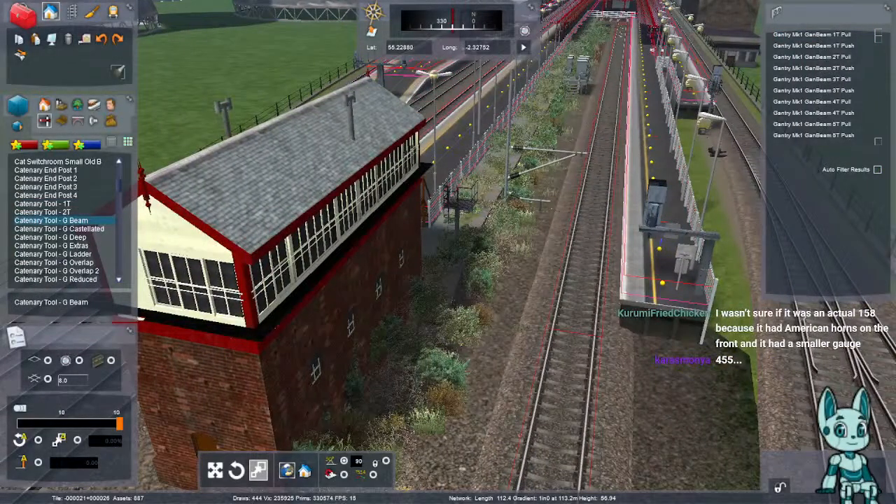
right_drag(448, 280, 429, 286)
click(812, 79)
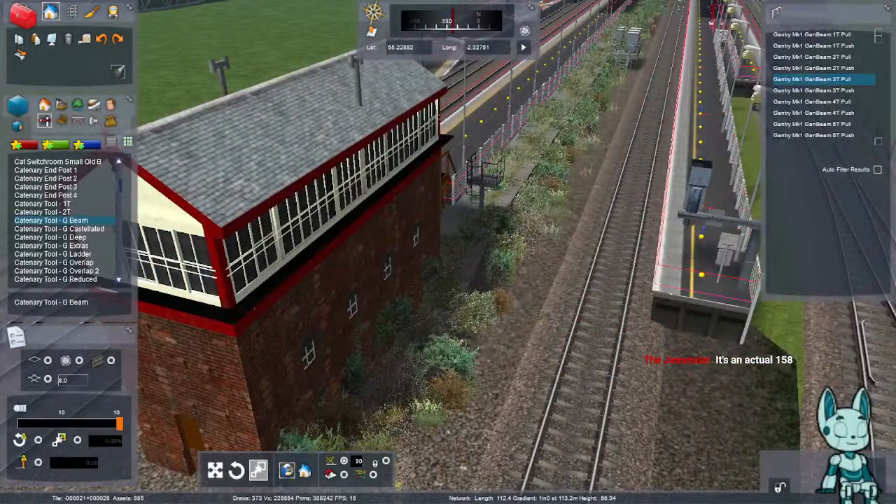
right_drag(336, 238, 354, 230)
key(Right)
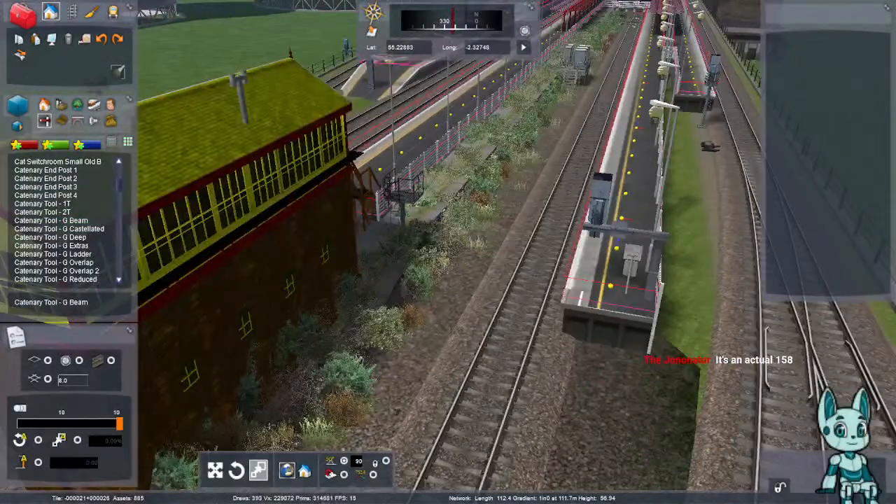
- Return to Catenary Tool - 1T, compare its Mk1 and Mk3 gantry variants, and choose Cat Mk1 Gantry A Pull
click(63, 203)
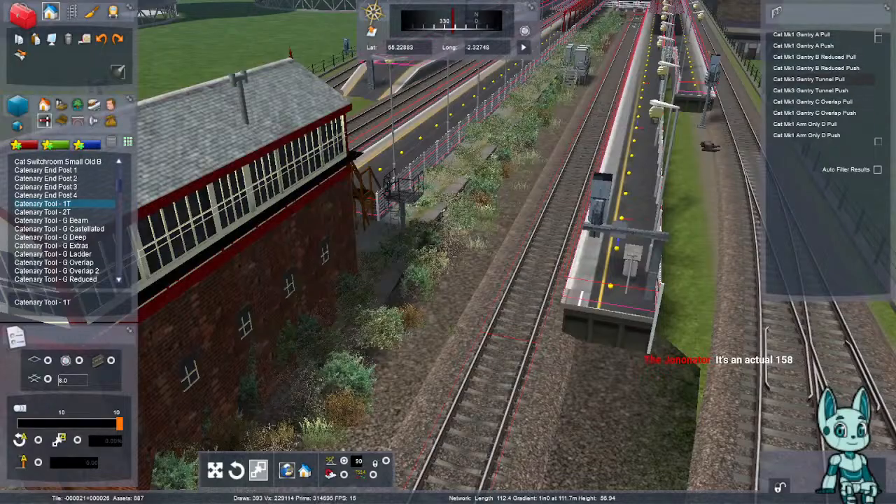
click(816, 56)
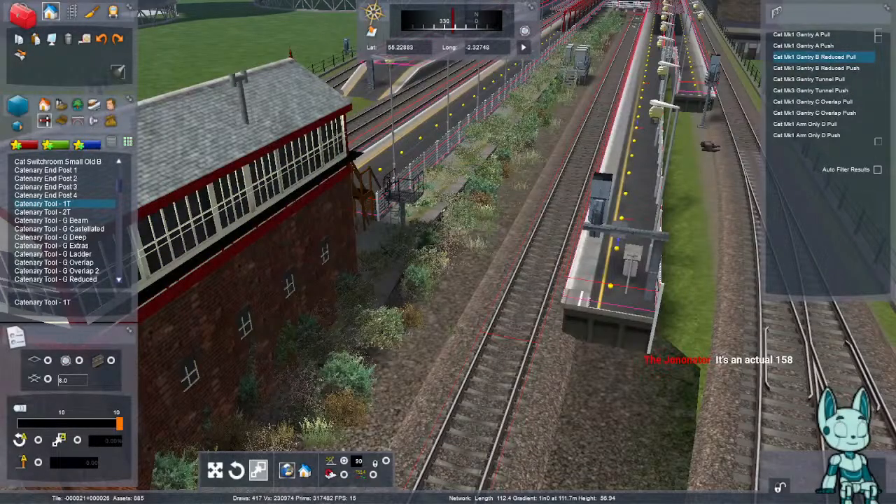
scroll(823, 124, down, 4)
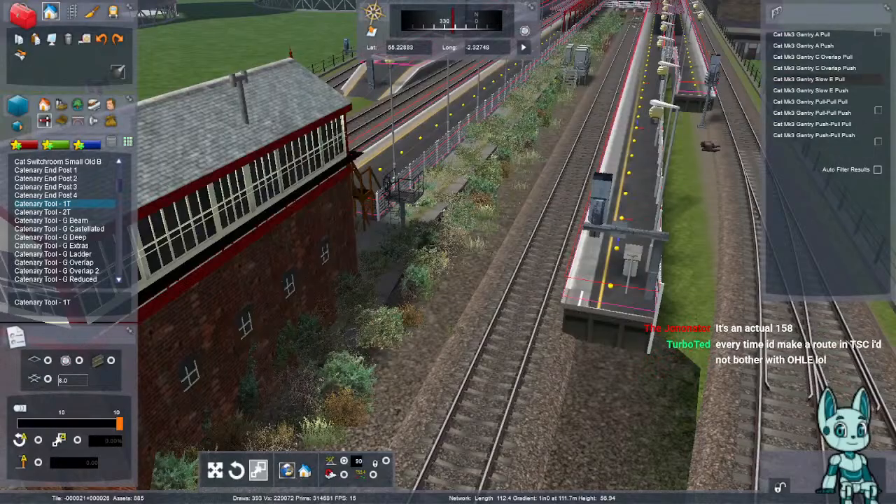
click(813, 79)
scroll(826, 84, up, 3)
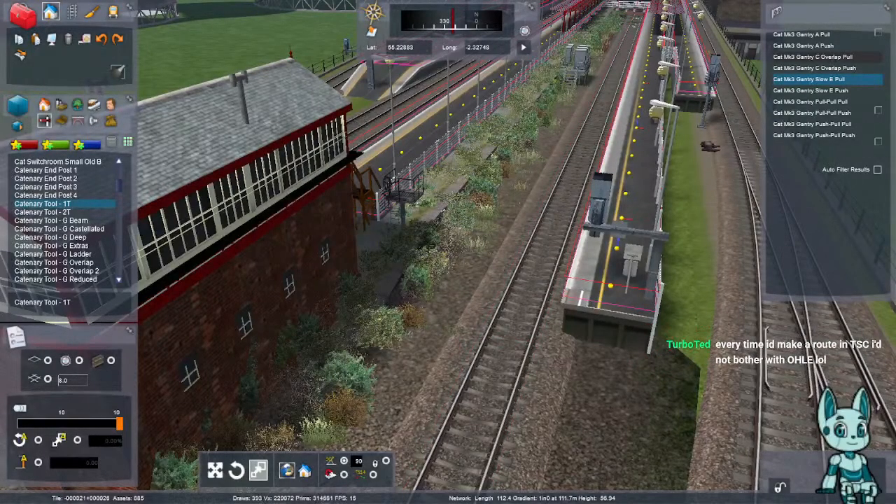
scroll(822, 84, up, 3)
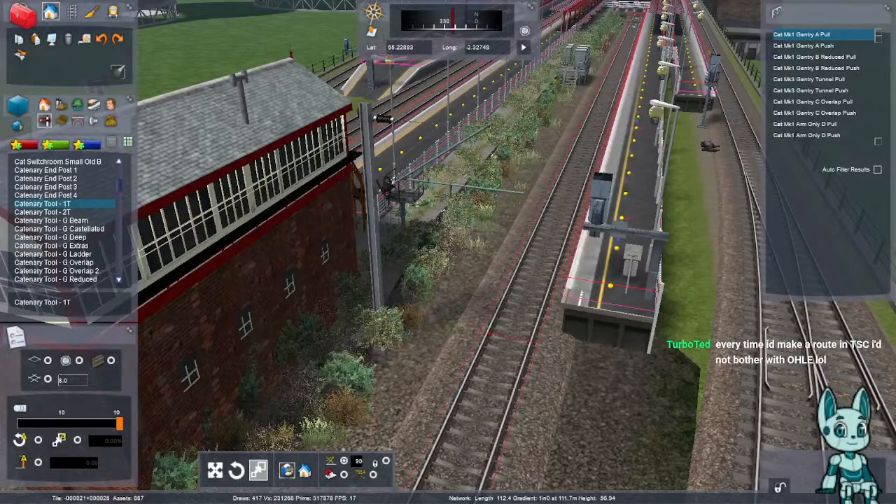
- Place a trial Cat Mk1 Gantry A Pull mast between the signal box and the adjacent track, and check its alignment
right_drag(444, 241, 710, 277)
key(Up)
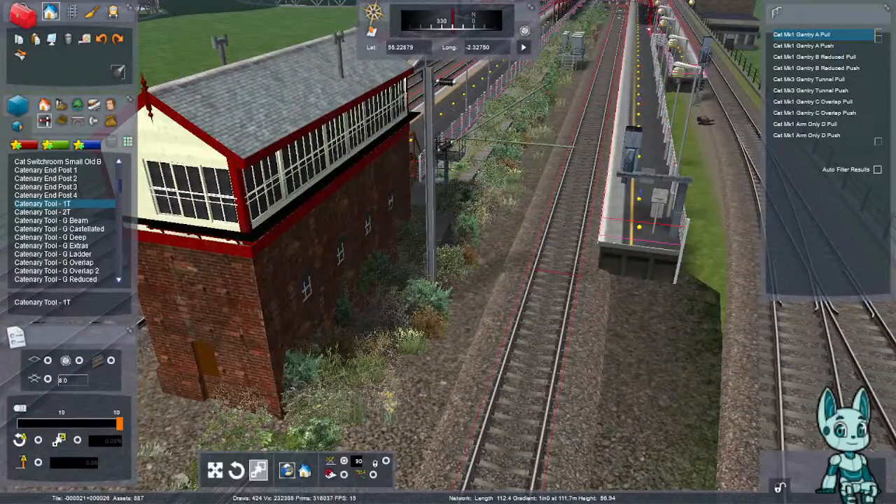
key(Escape)
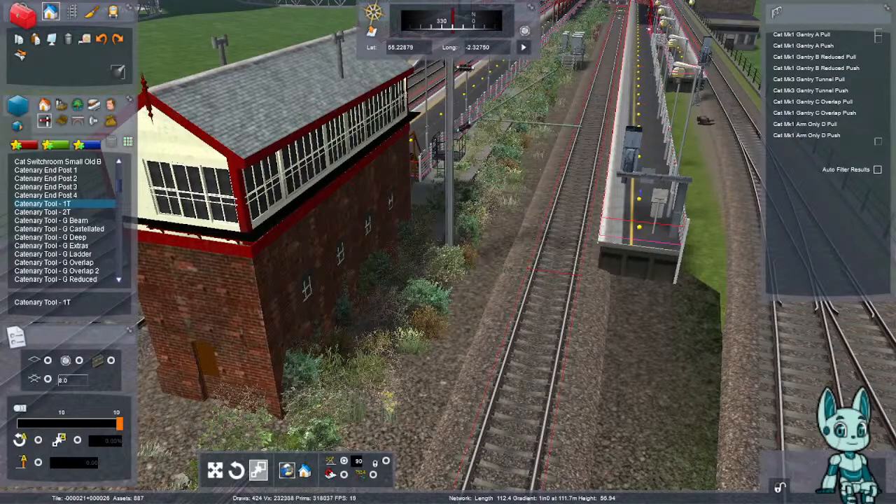
key(Up)
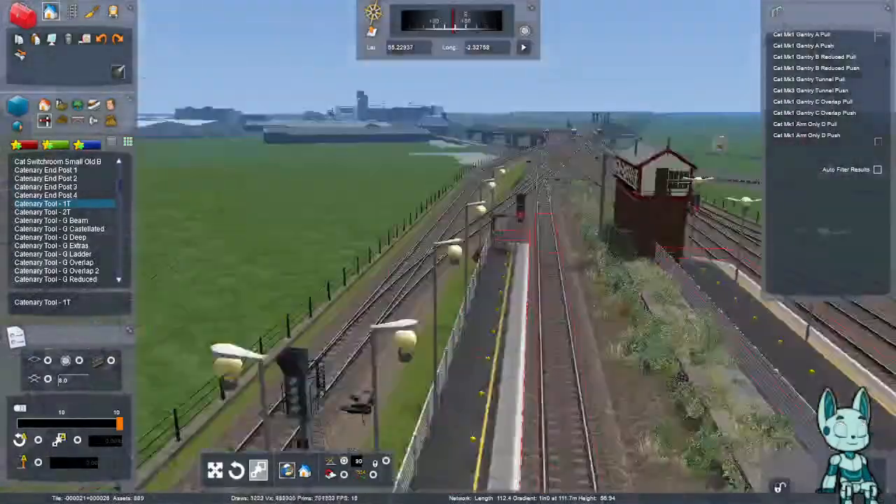
key(Up)
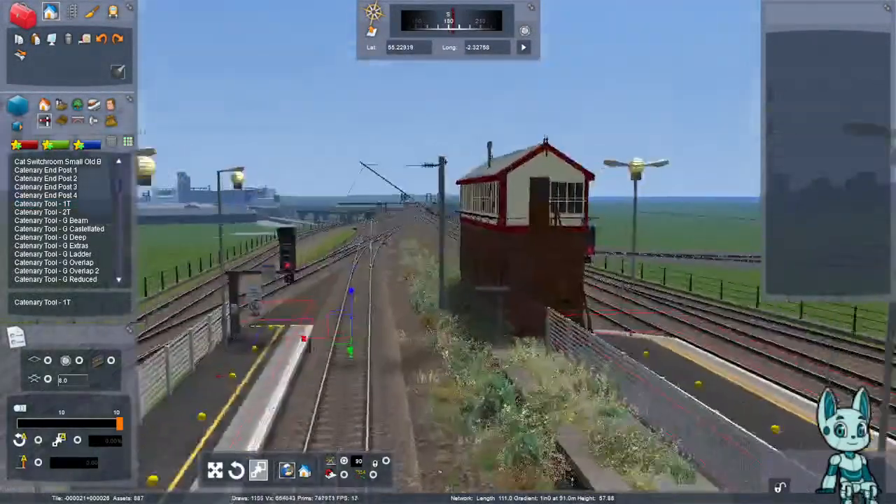
key(Up)
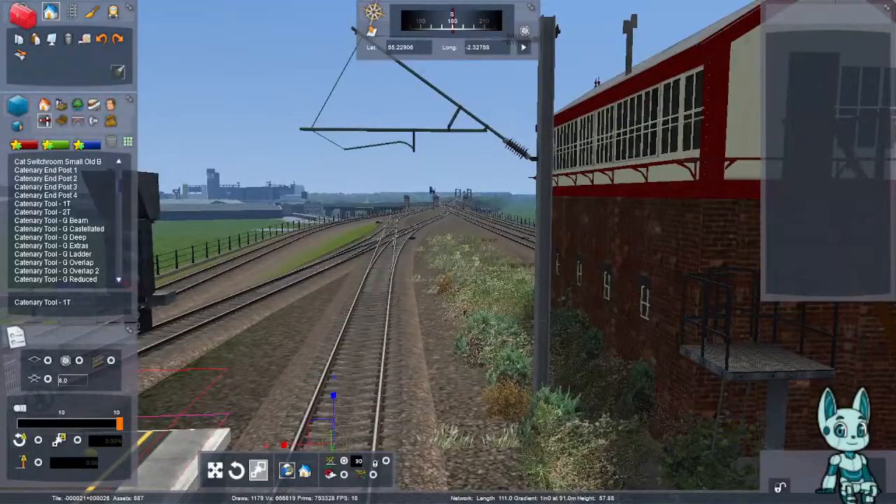
- Remove the trial catenary mast beside the signal box
key(Up)
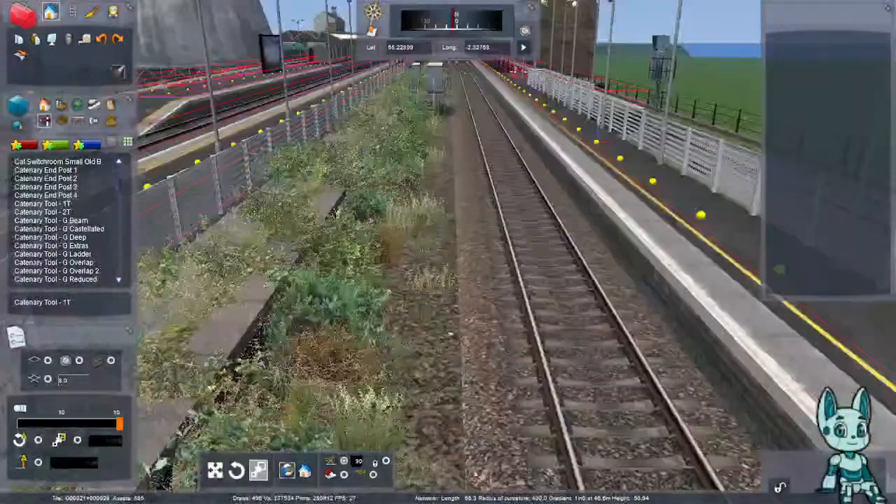
key(Down)
right_drag(450, 334, 378, 329)
key(Down)
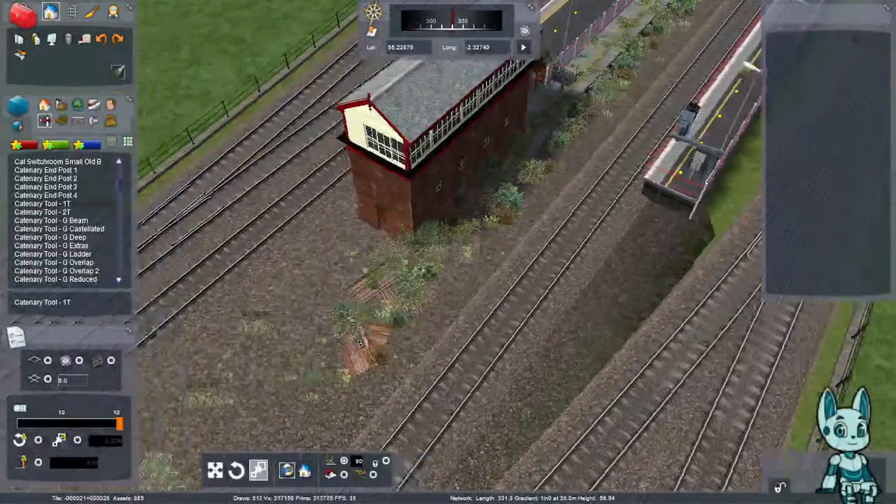
- Place Cat Mk1 Gantry A Pull masts from Catenary Tool - 1T along the bay track from the signal box to the buffer stops
click(44, 204)
click(802, 34)
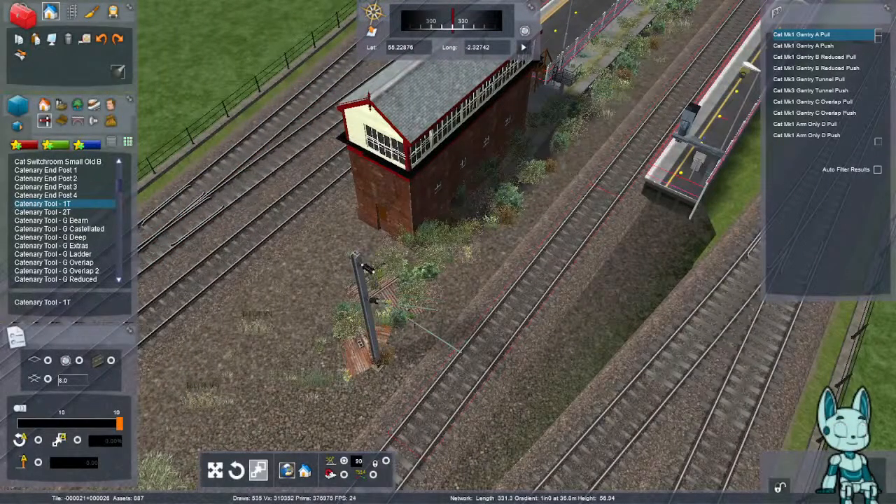
right_drag(465, 376, 522, 305)
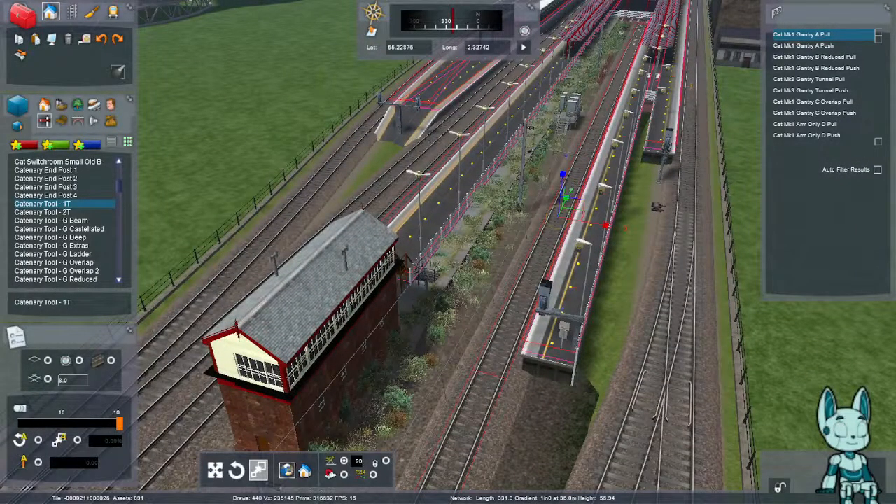
key(Up)
right_drag(522, 304, 539, 284)
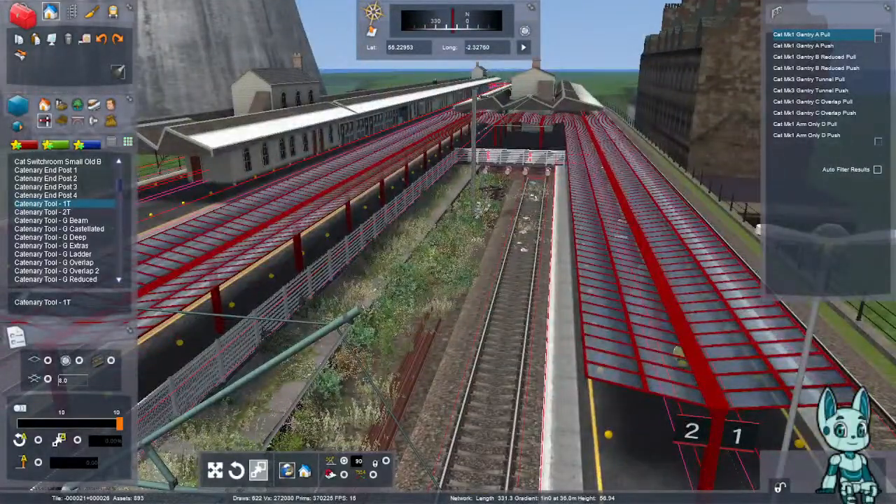
right_click(528, 227)
- Examine the new catenary masts along the bay track from the signal box to the buffer stops
key(Right)
right_drag(527, 228, 225, 161)
key(Up)
key(Right)
key(Down)
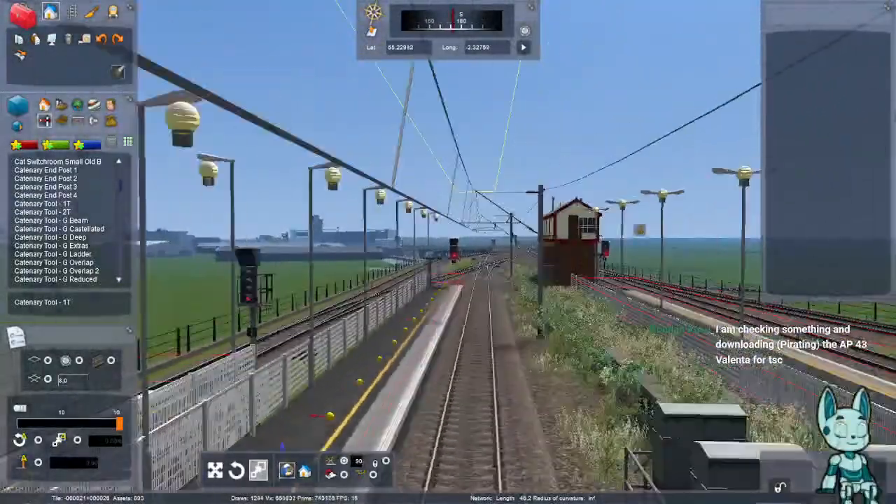
key(Down)
key(Right)
right_drag(527, 228, 212, 248)
key(Right)
key(Up)
key(Down)
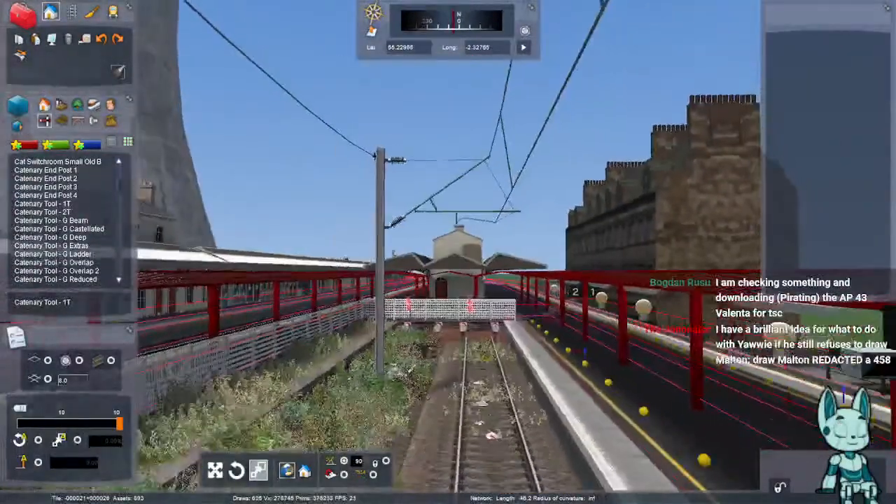
key(Down)
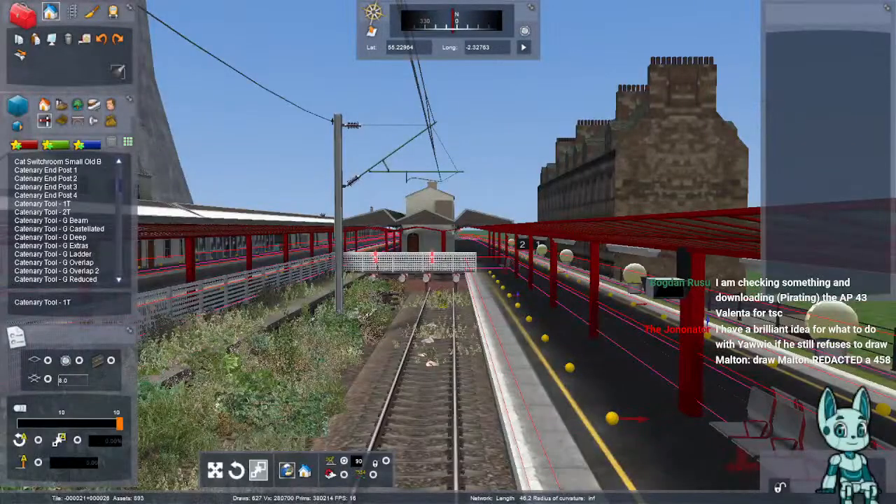
- Examine the catenary masts and wires along the bay track from the buffer stops towards the signal box
right_drag(351, 266, 560, 266)
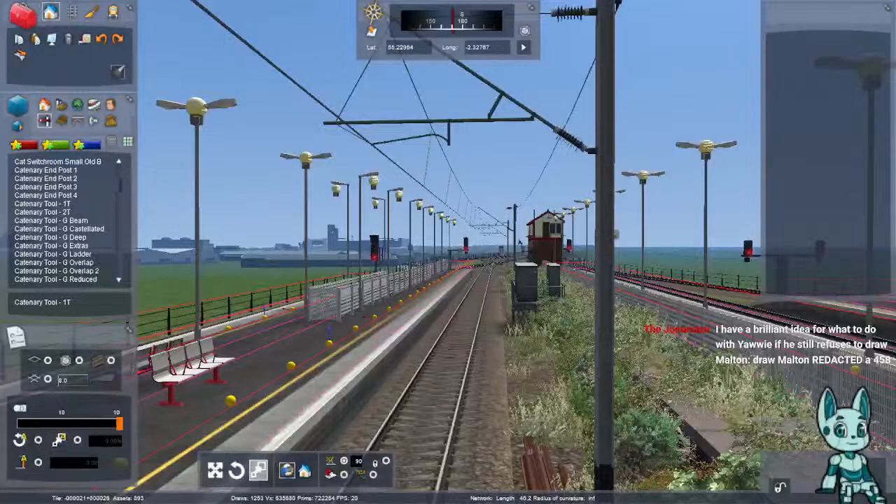
key(Up)
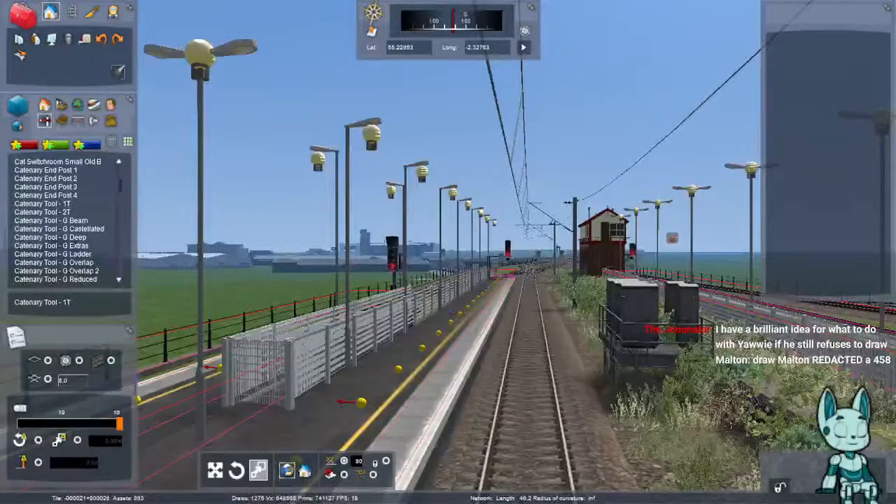
key(Up)
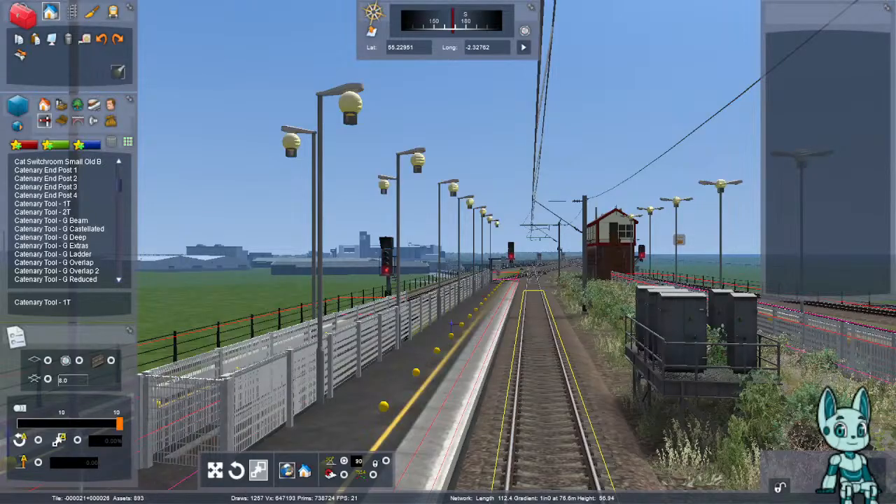
key(Up)
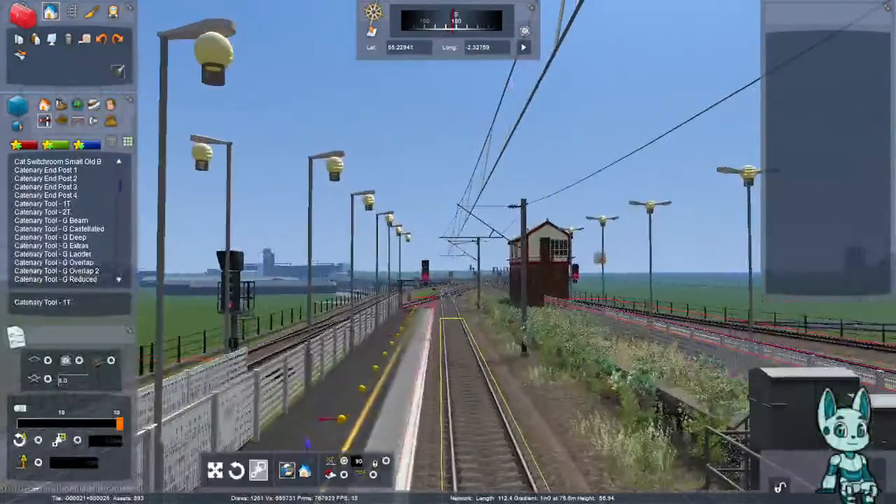
key(Up)
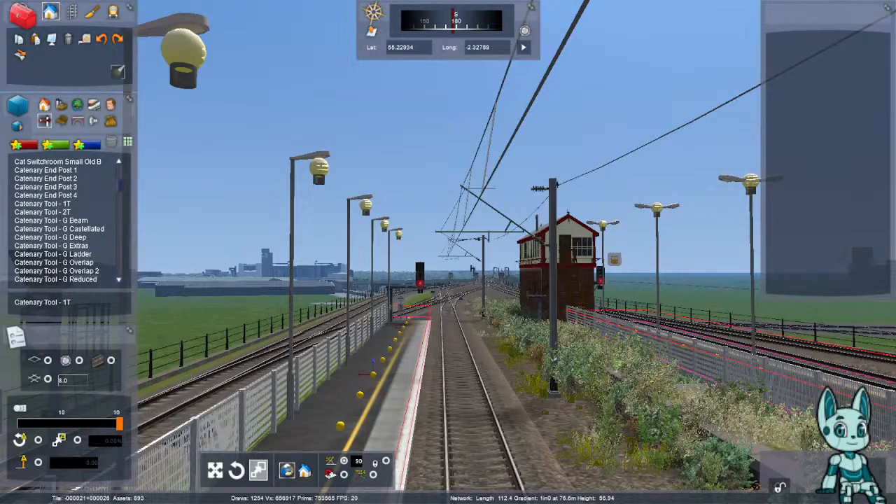
key(Left)
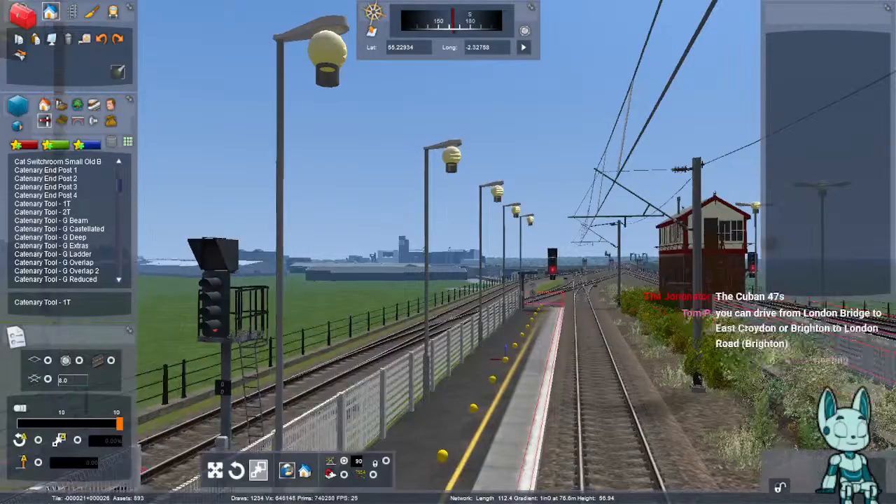
key(Left)
key(Up)
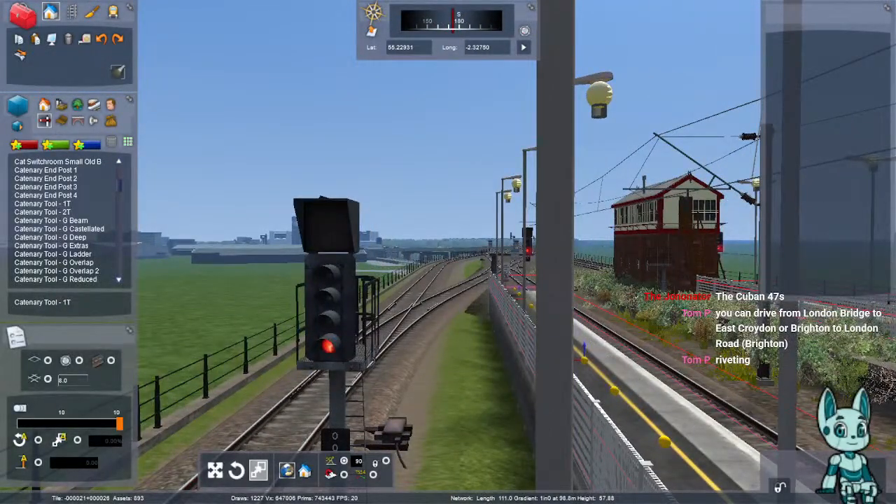
key(Right)
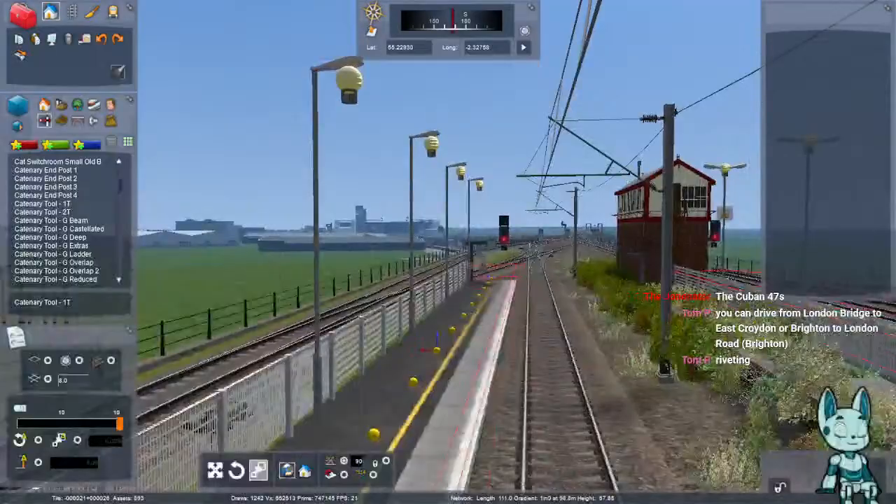
key(Up)
key(Up)
key(Up)
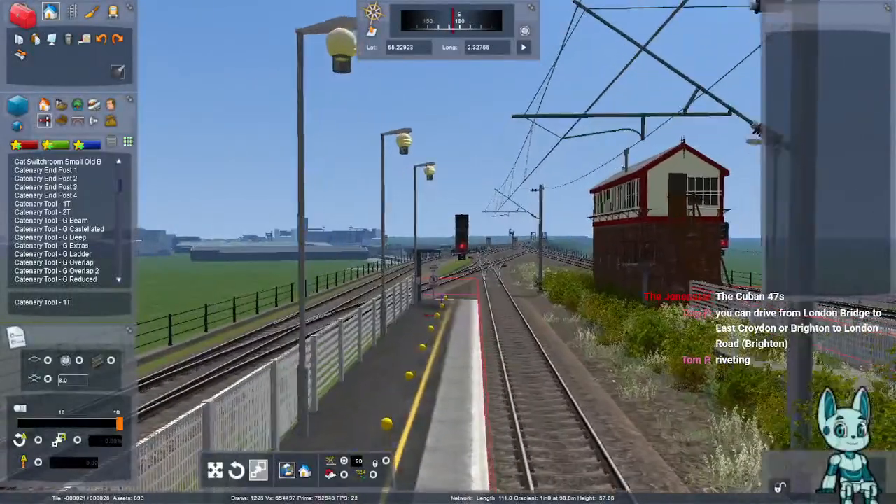
key(Up)
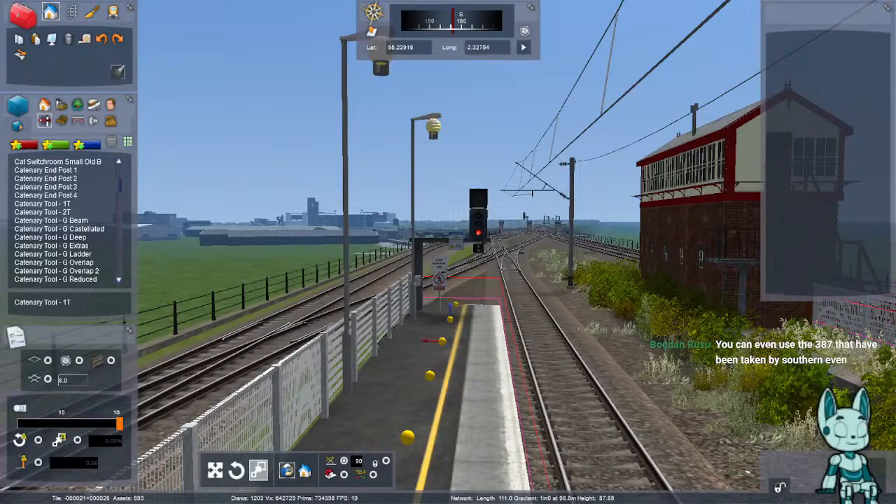
- Inspect the running lines beyond the signal box as far as the lattice bridge, and back through the main station platforms
key(Right)
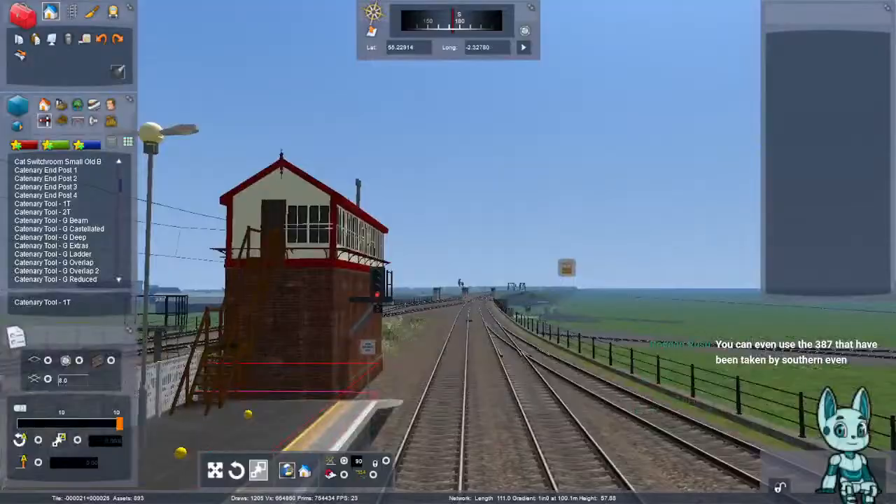
key(Up)
key(Up)
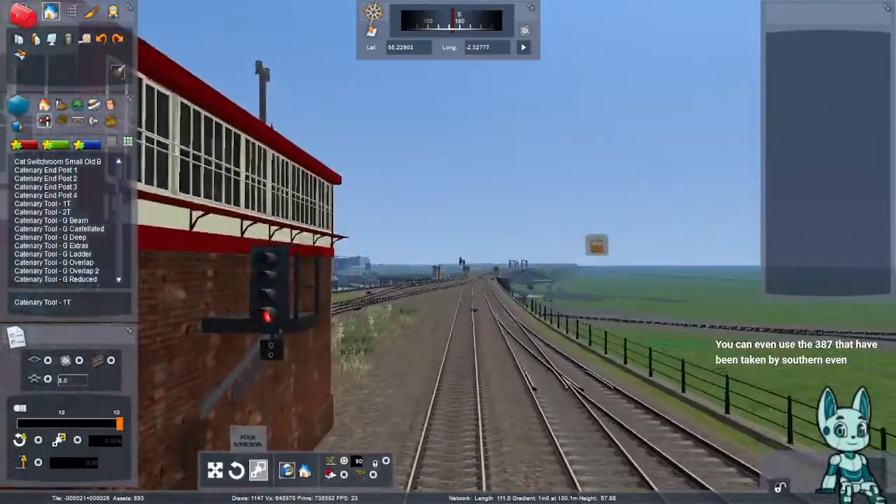
key(Up)
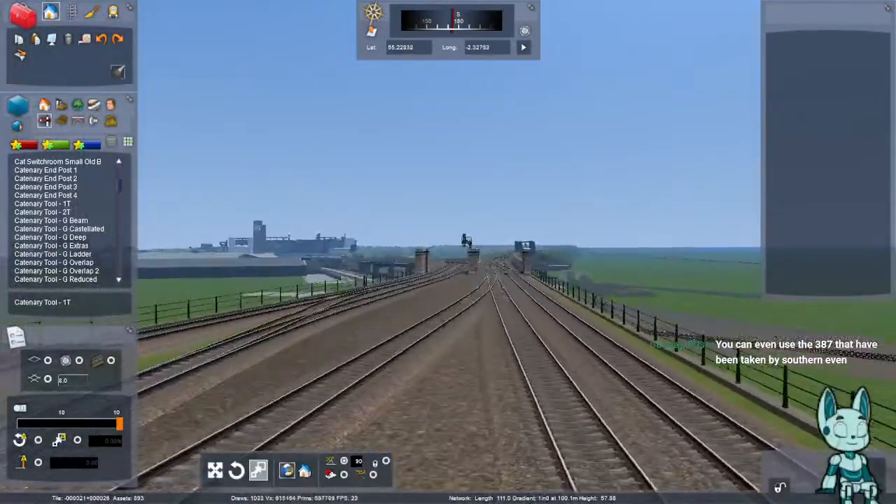
key(Up)
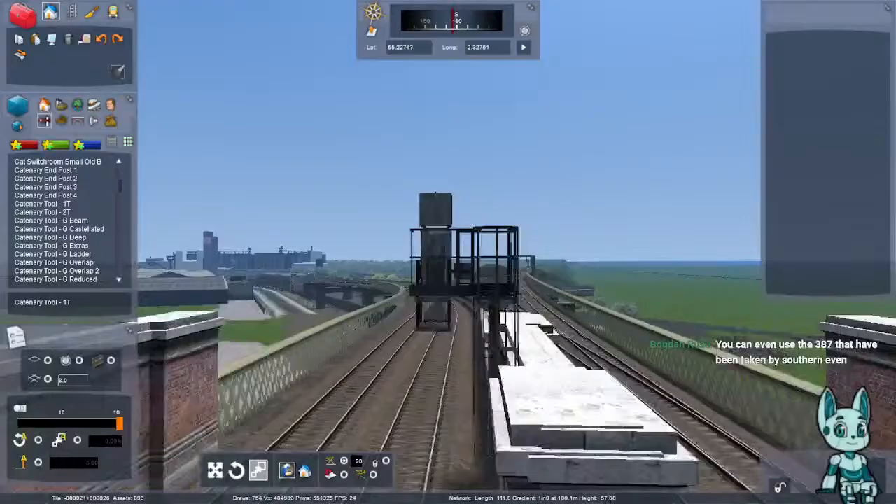
key(Up)
right_drag(448, 252, 210, 252)
key(Up)
key(Up)
key(Right)
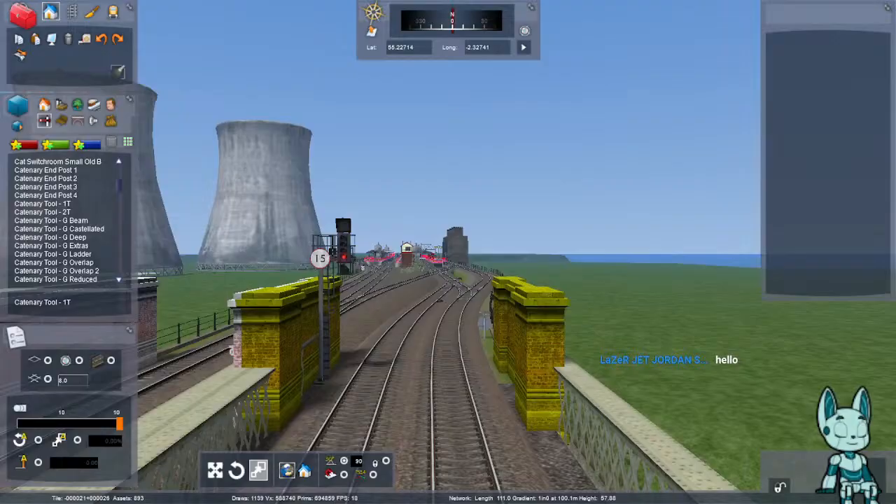
key(Up)
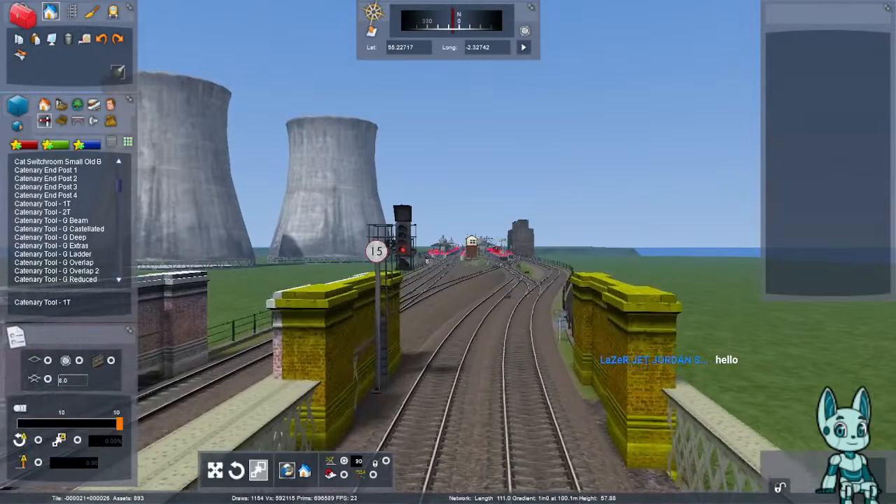
key(Up)
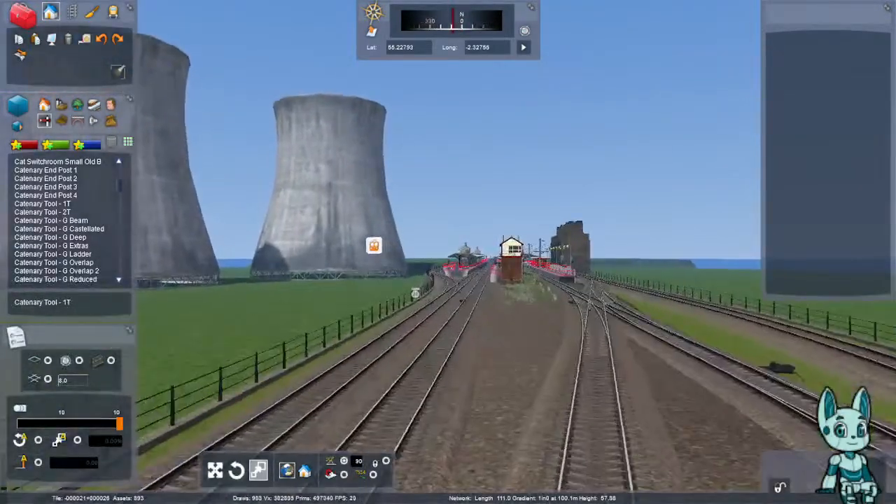
key(Up)
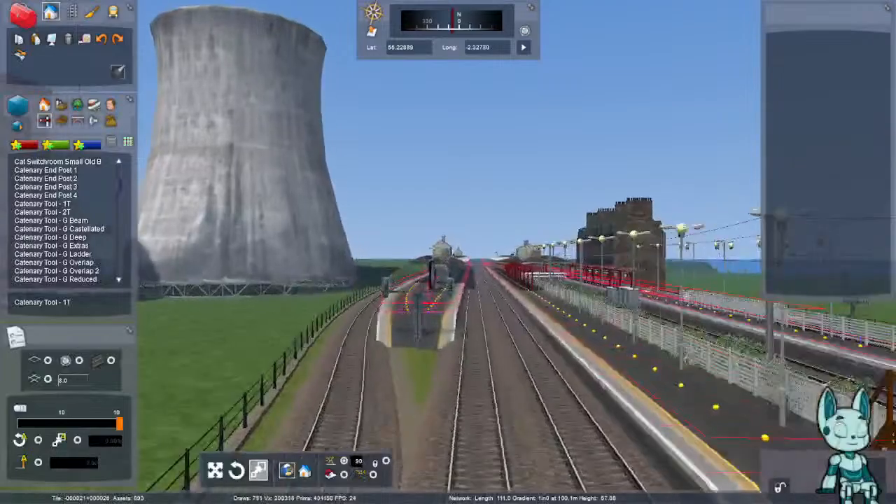
key(Up)
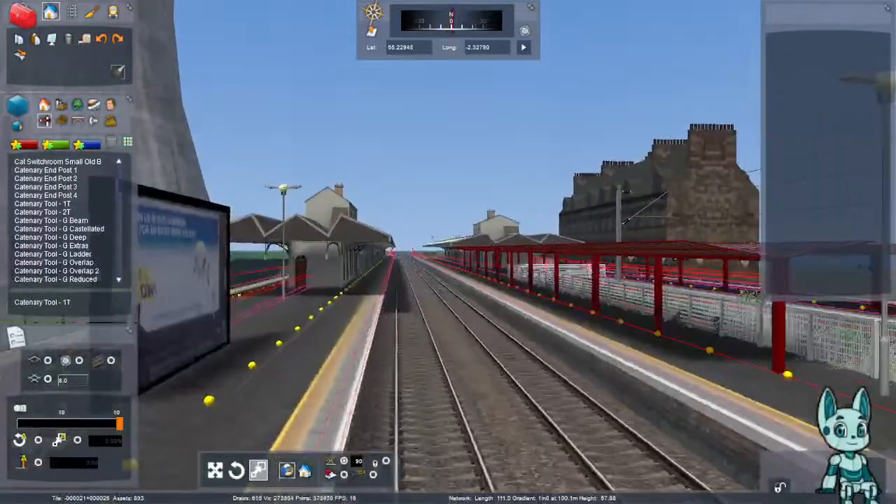
key(Up)
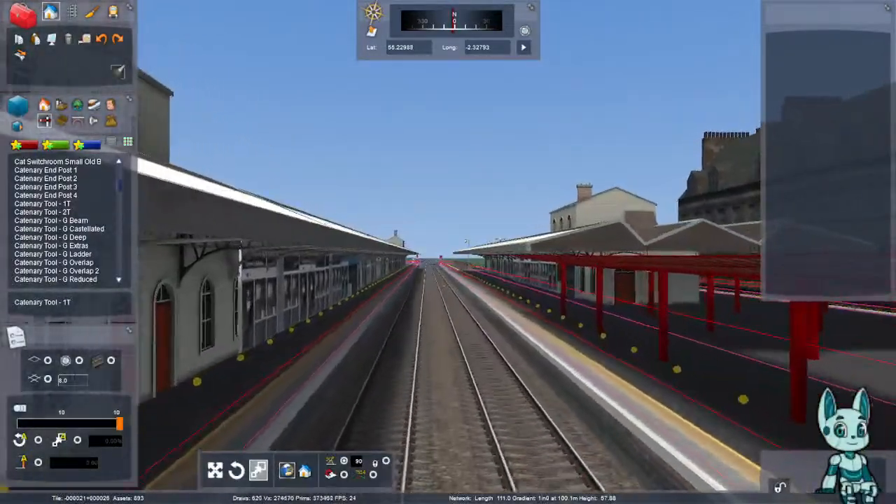
- Copy the pair of back-to-back benches under the red platform canopy beside the buffer stops
key(Left)
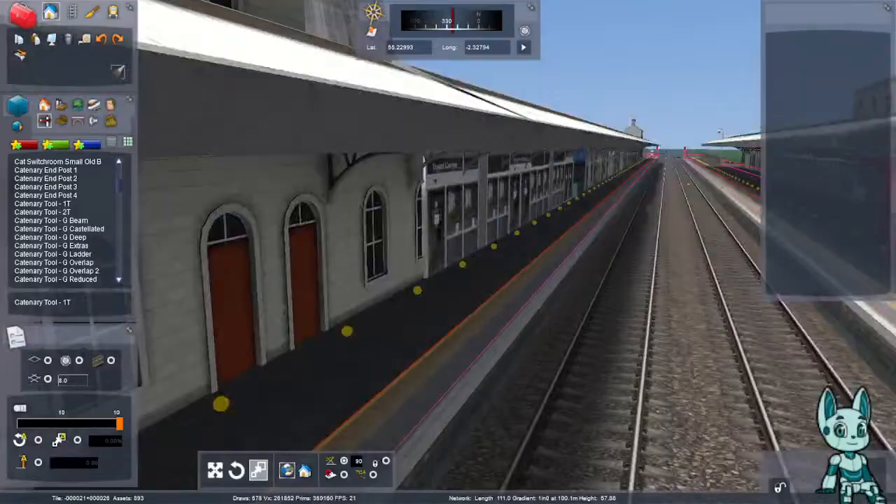
key(Right)
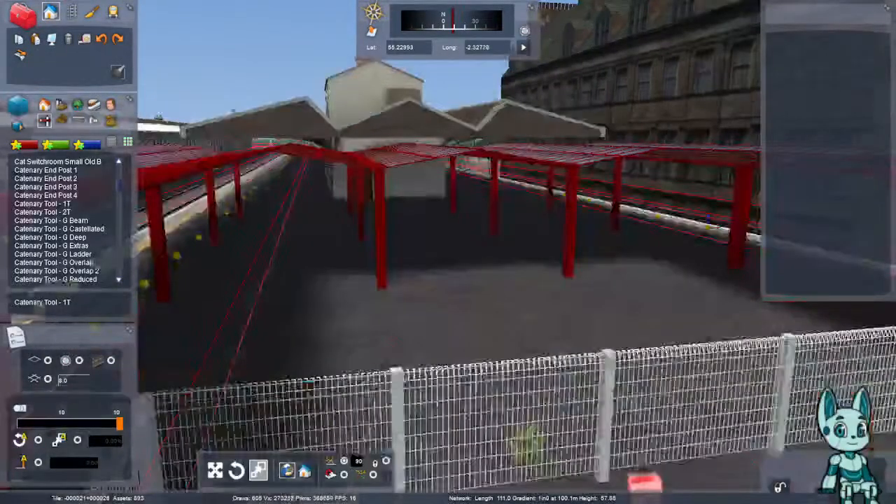
key(Left)
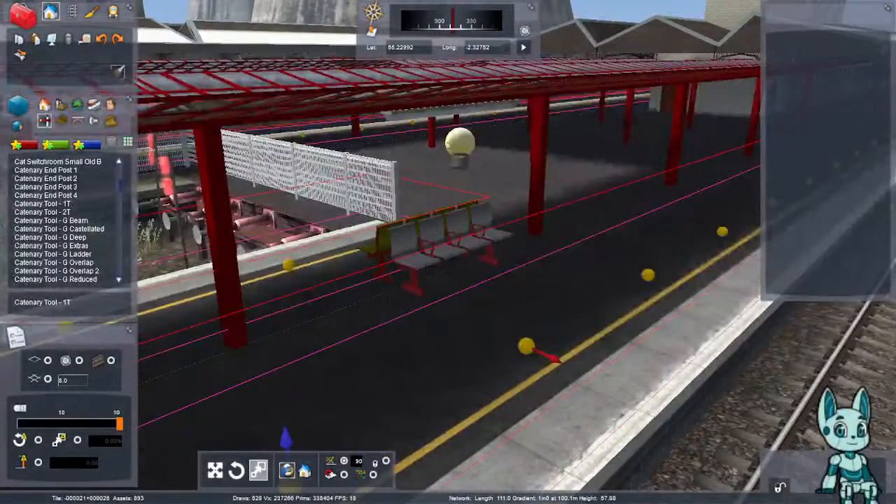
click(452, 242)
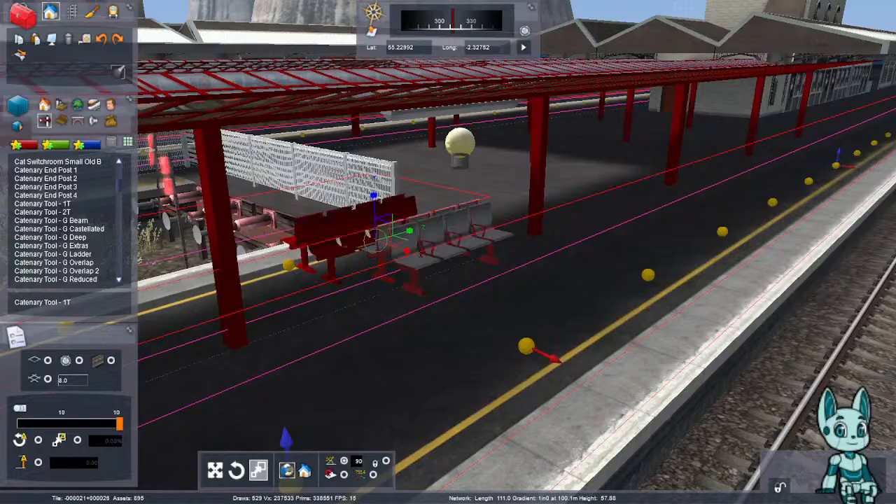
right_drag(448, 252, 382, 178)
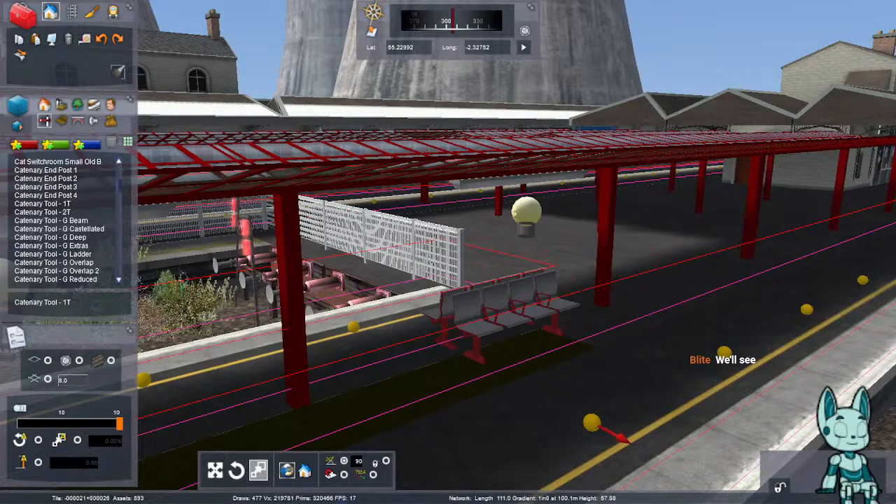
- Paste the copied benches onto the opposite platform, in front of the stone station building's end wall
key(Up)
right_drag(448, 252, 168, 227)
key(Up)
key(Up)
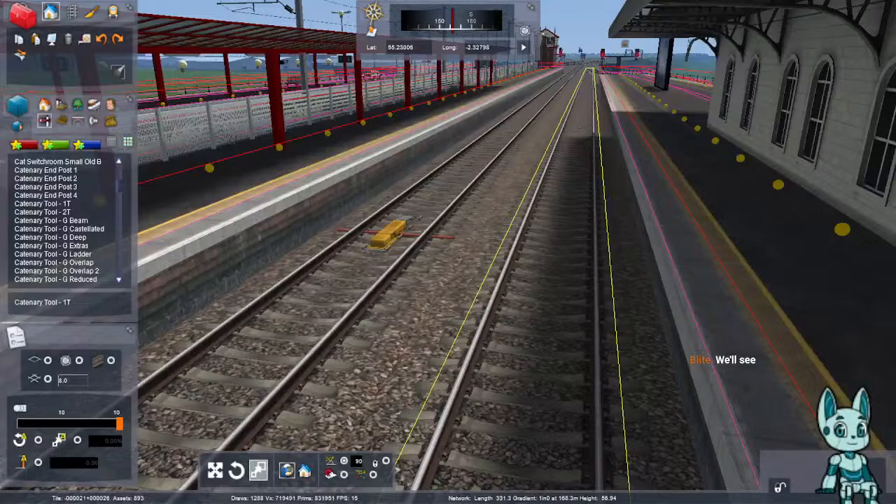
right_drag(532, 280, 580, 209)
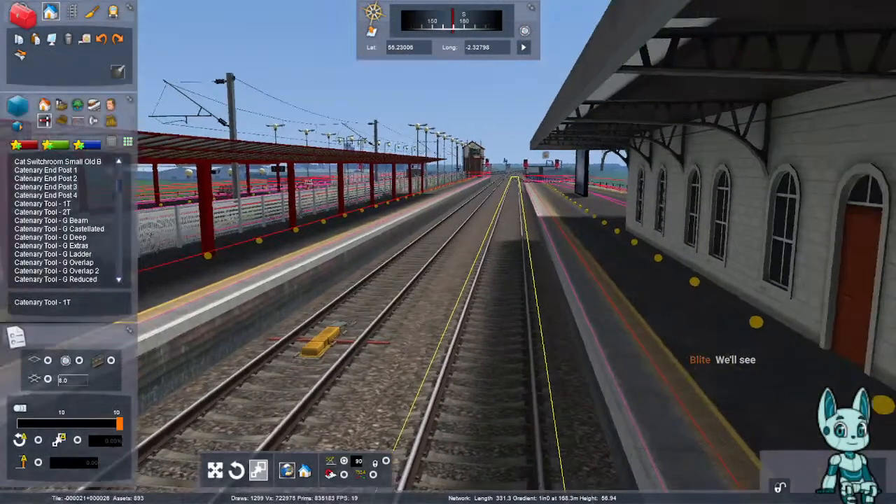
key(Up)
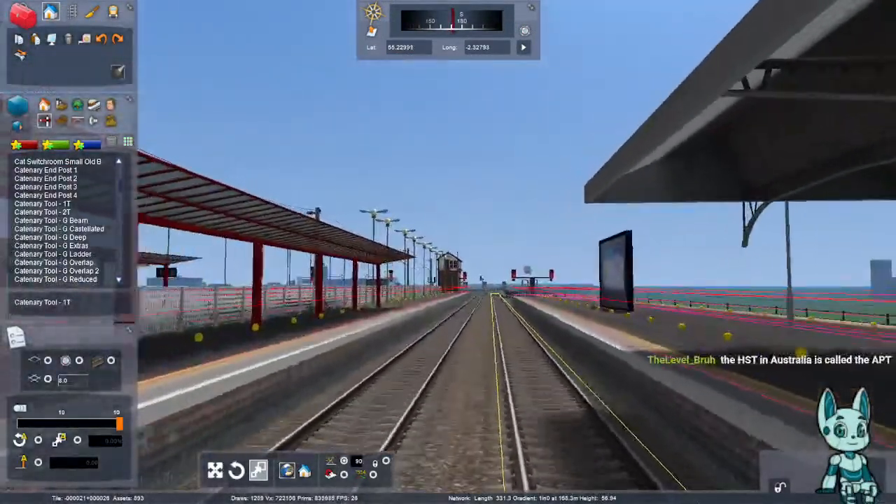
right_drag(532, 280, 763, 315)
key(Down)
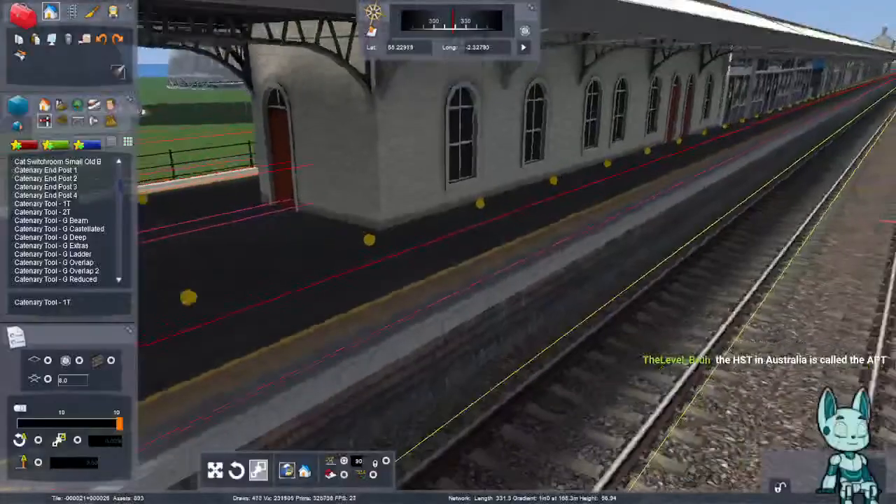
key(Up)
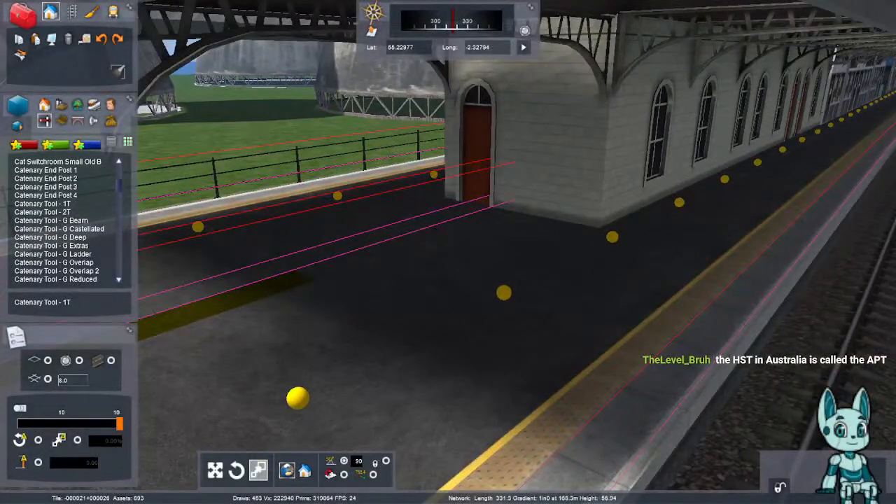
right_drag(448, 280, 553, 322)
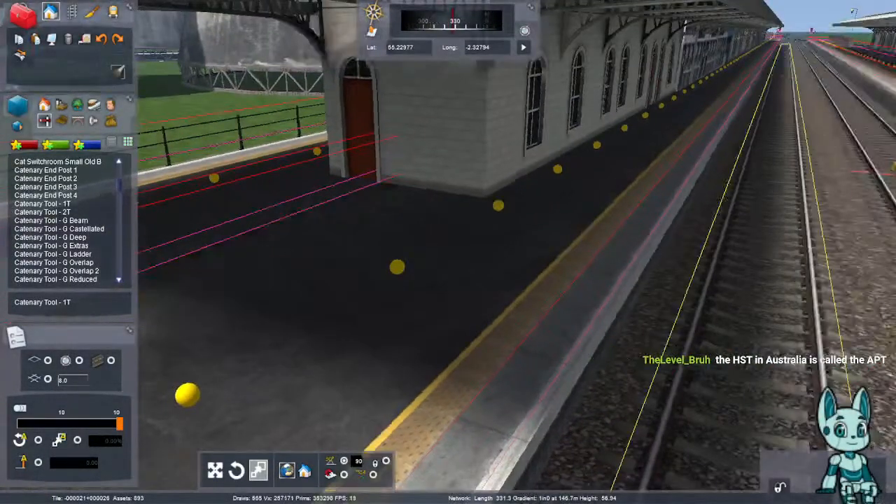
key(ctrl+v)
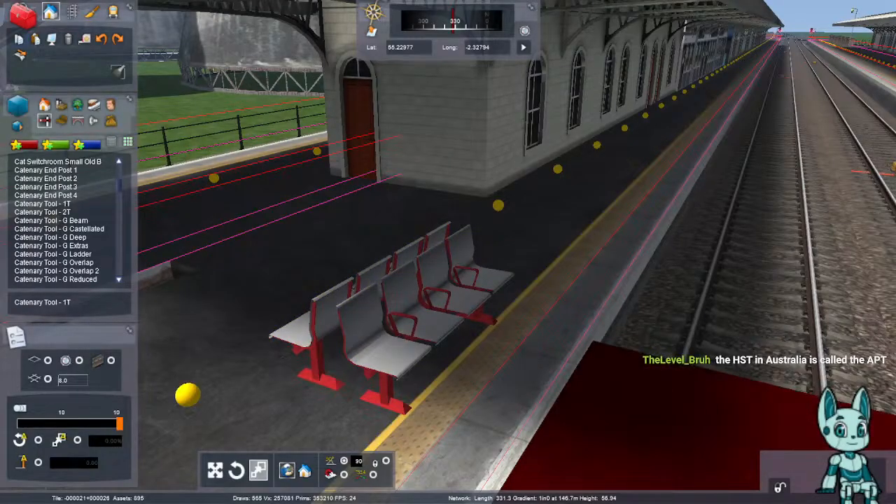
- Separate one bench from the pasted pair and rotate it so its back faces the stone building's end wall
drag(420, 322, 405, 199)
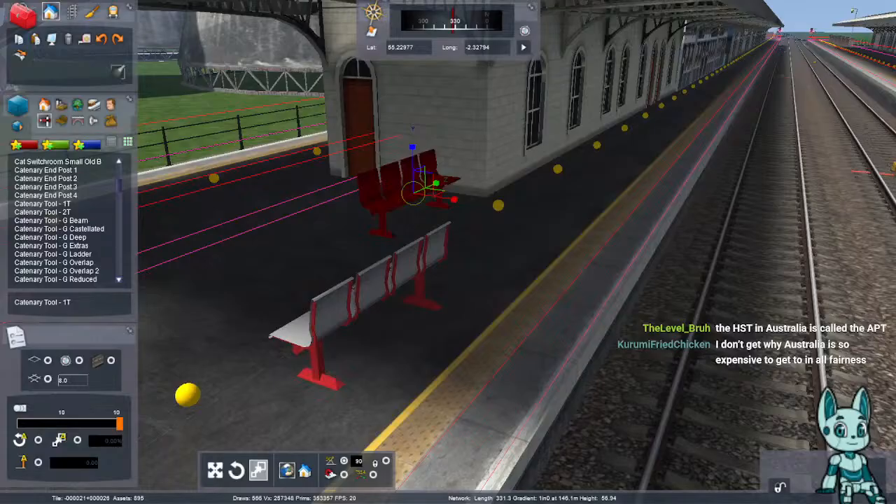
click(237, 470)
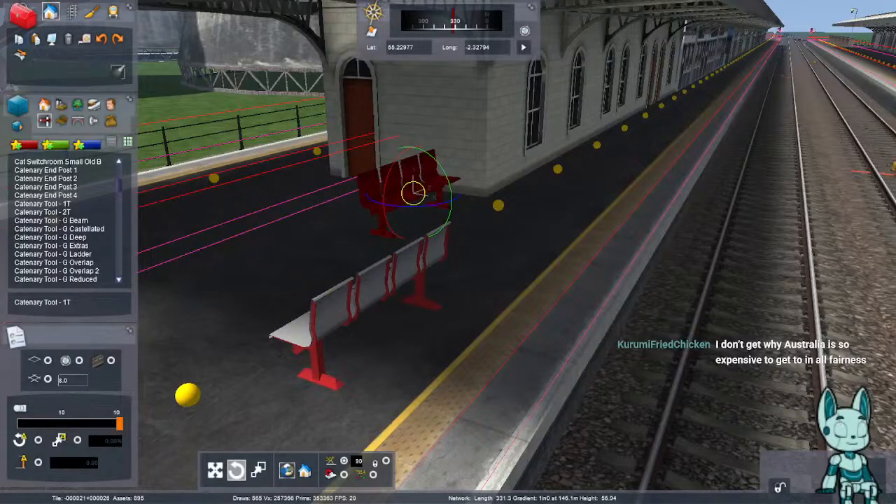
drag(432, 201, 399, 201)
right_drag(399, 202, 392, 231)
key(Up)
key(Up)
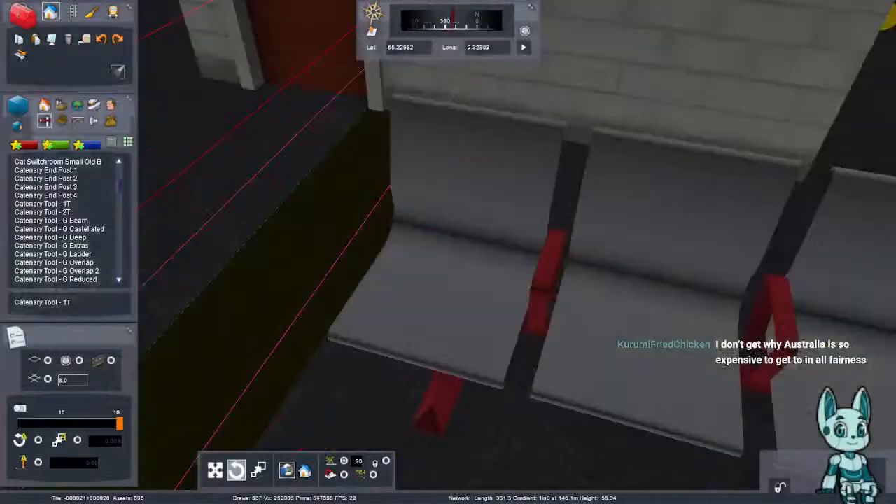
key(Down)
click(518, 245)
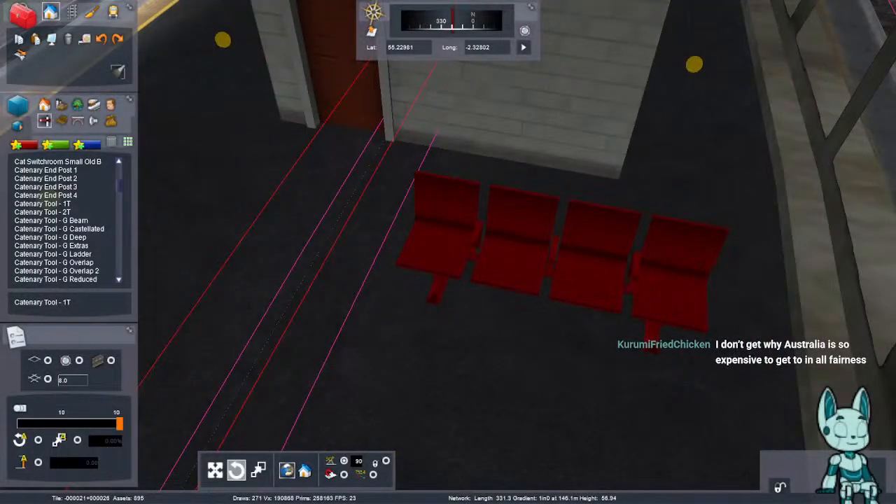
drag(518, 245, 470, 149)
key(ctrl+z)
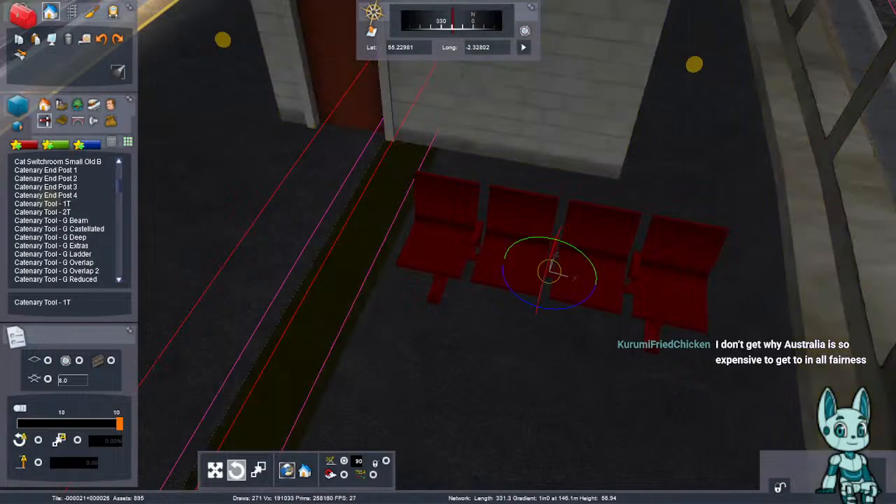
- Shift the rotated bench sideways and back until it stands against the end wall beside the red door
click(216, 469)
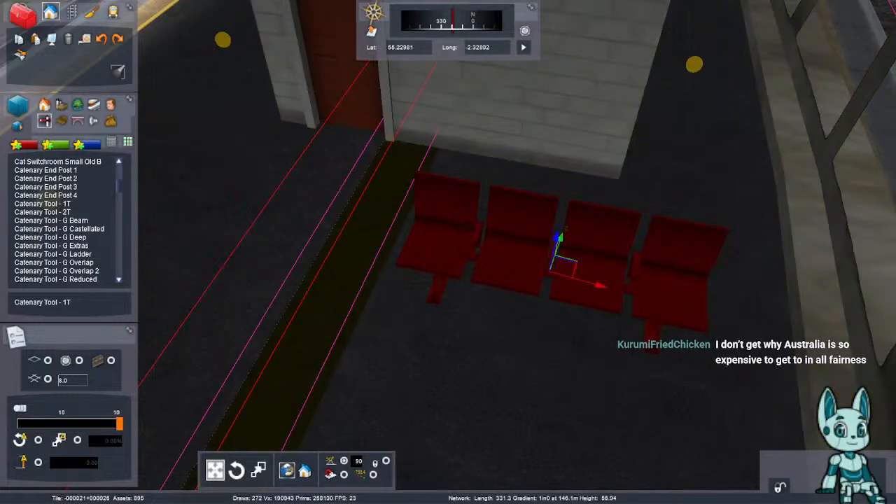
right_drag(315, 315, 312, 259)
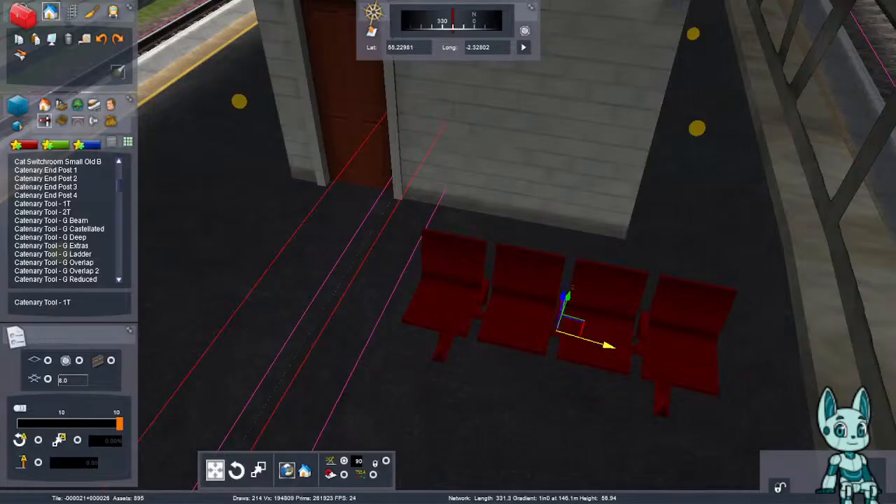
drag(606, 345, 448, 302)
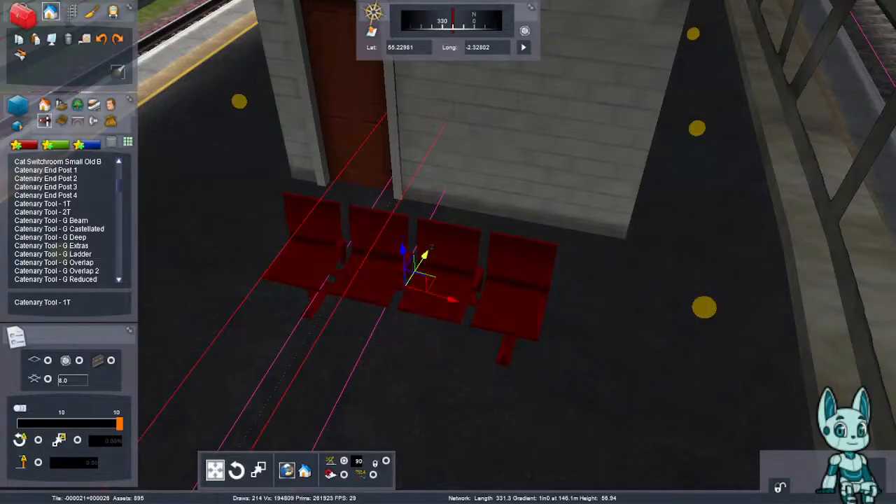
drag(426, 256, 468, 190)
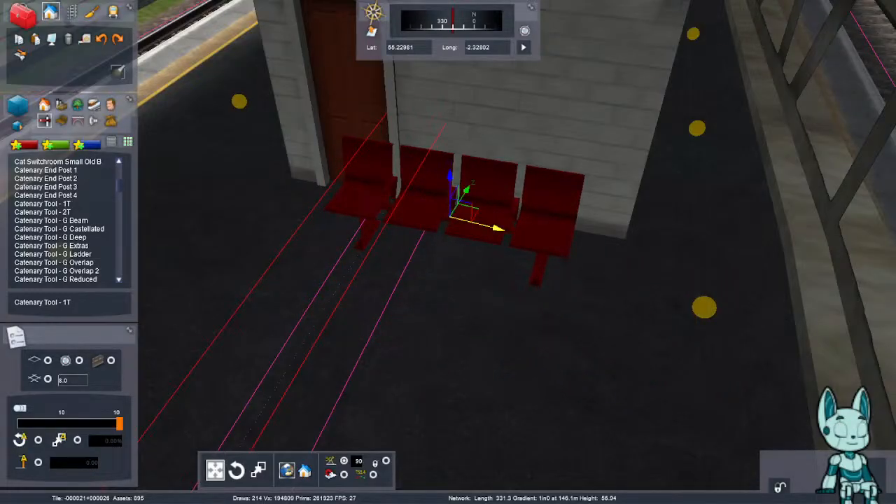
drag(490, 226, 535, 237)
click(504, 315)
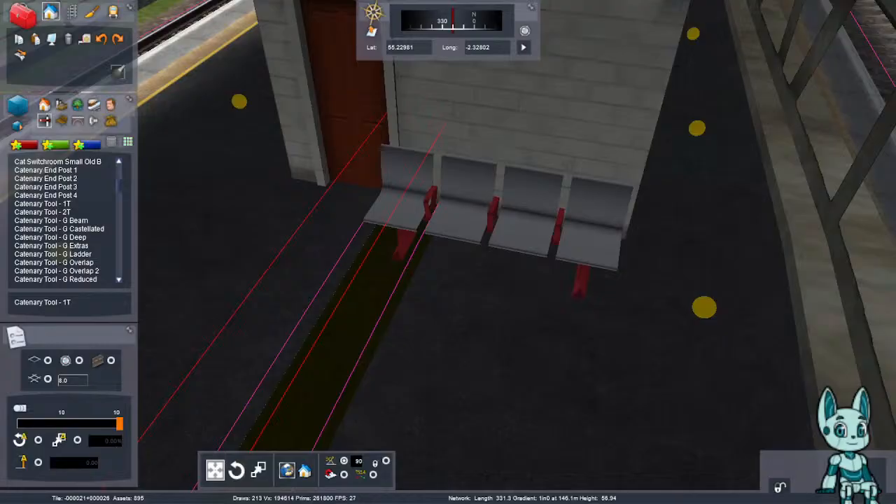
- Move the remaining bench around the building onto the fenced side's platform, against the wall between the arched windows
right_drag(504, 315, 791, 315)
right_drag(448, 280, 686, 287)
scroll(448, 280, up, 1)
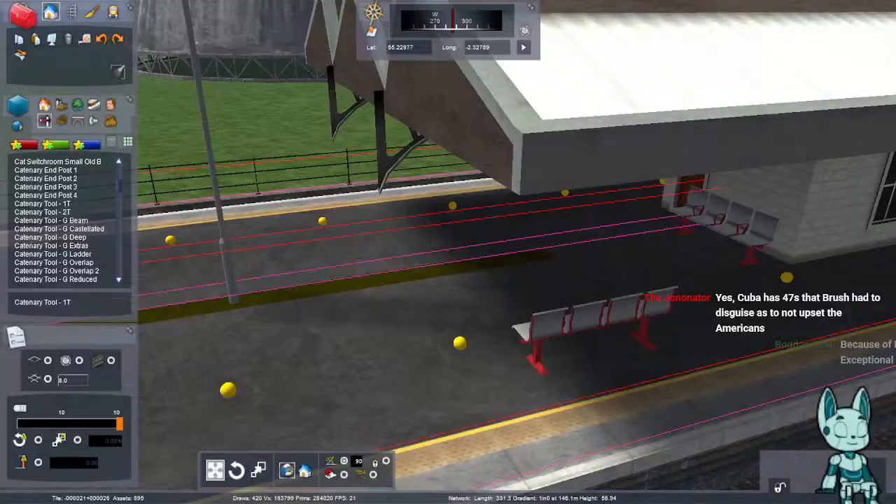
drag(581, 319, 742, 350)
right_drag(742, 350, 840, 344)
key(Left)
right_drag(448, 280, 611, 284)
key(Up)
key(Up)
key(Right)
shift+drag(707, 378, 706, 342)
right_drag(706, 342, 728, 371)
shift+drag(672, 308, 672, 301)
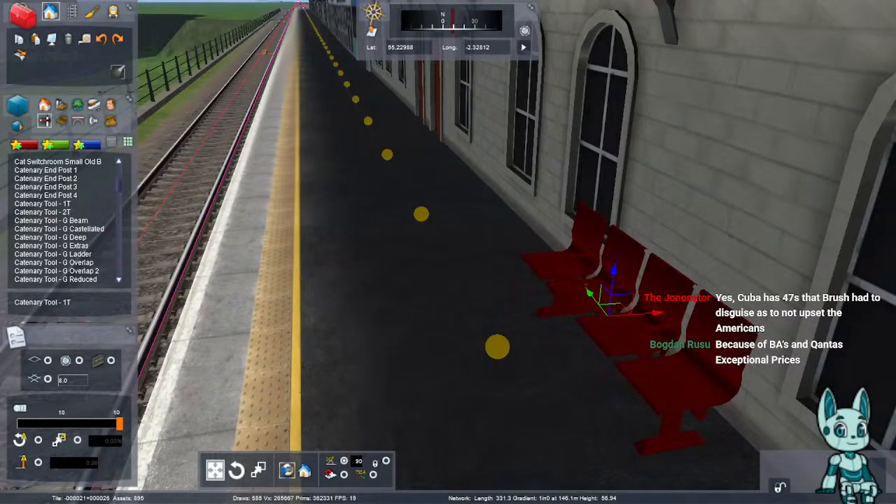
- Copy that bench to the building's opposite side wall, centred between two arched windows
shift+drag(655, 312, 514, 343)
right_drag(514, 343, 606, 345)
key(Right)
key(Down)
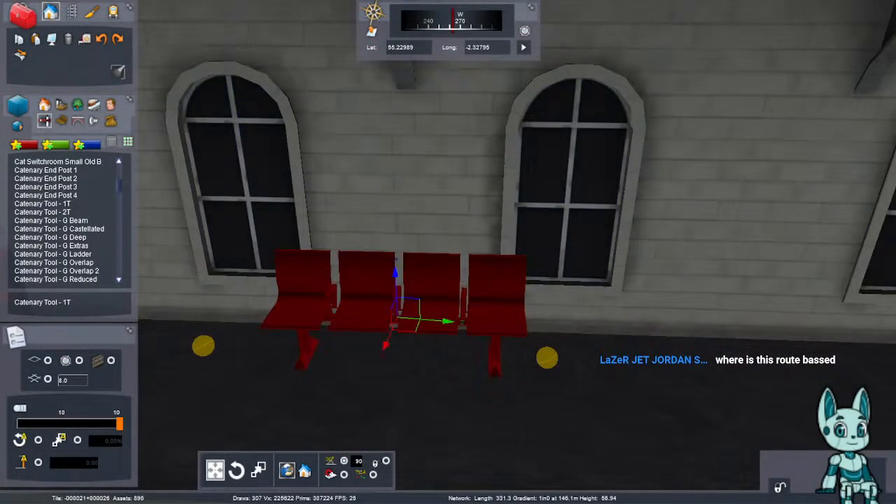
right_drag(490, 318, 644, 315)
- Paste another bench and place it along the wall in front of the arched window before the Travel Centre
key(ctrl+v)
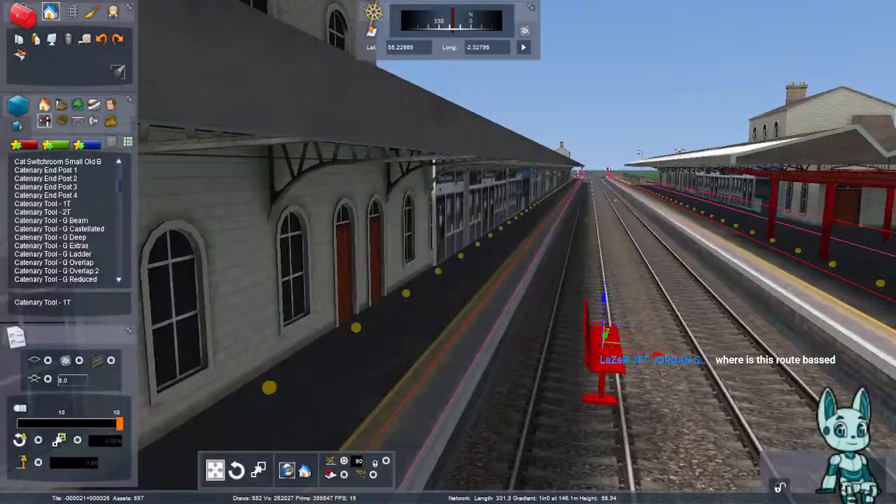
right_drag(604, 336, 550, 340)
key(Up)
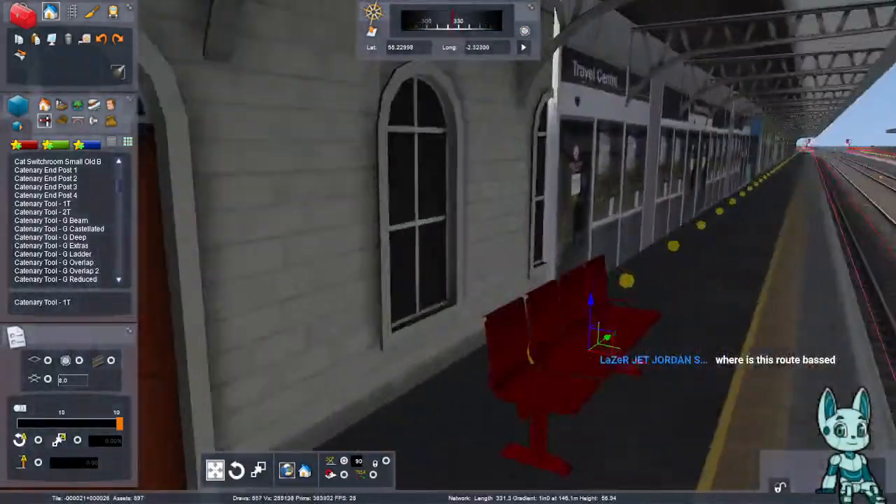
drag(605, 343, 459, 375)
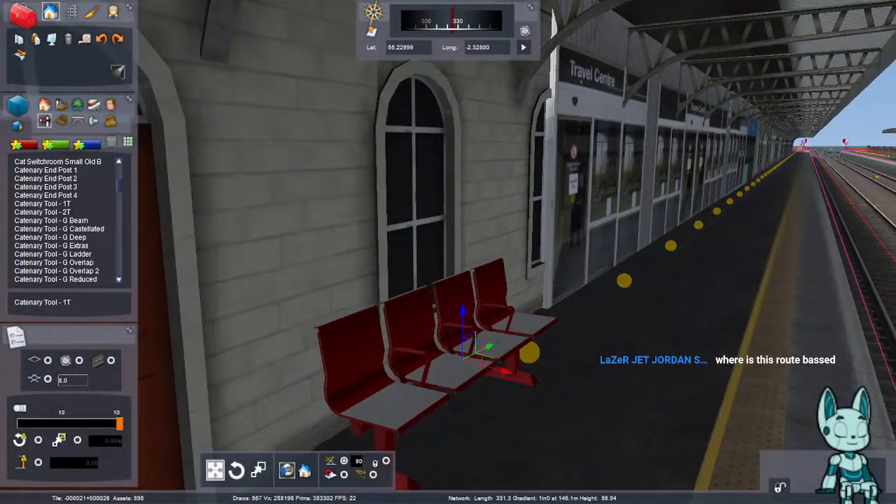
- Examine the platform frontage from the Travel Centre past the shop to the arched windows beyond for further bench positions
right_drag(476, 352, 420, 381)
key(Up)
key(Up)
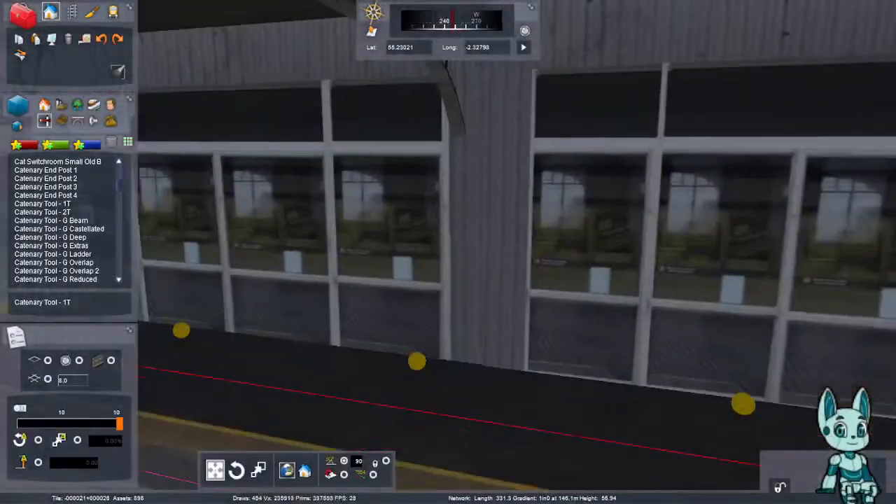
drag(456, 382, 519, 367)
right_drag(448, 252, 626, 245)
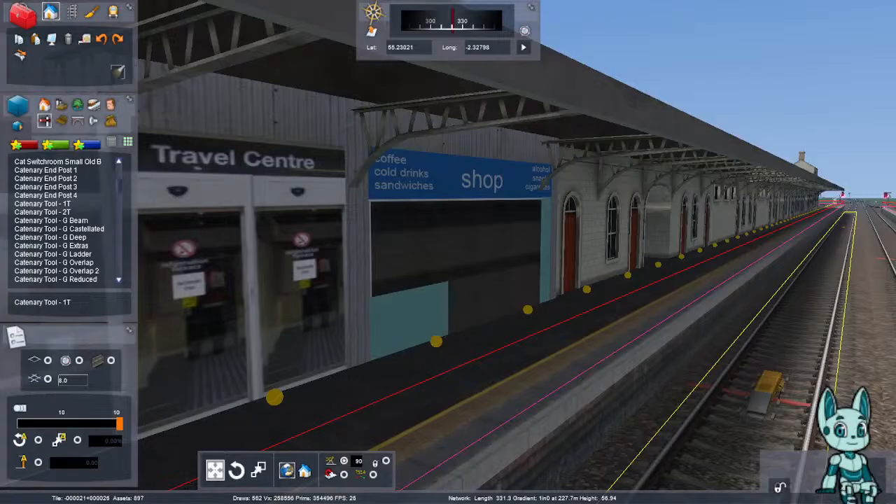
right_drag(448, 252, 602, 252)
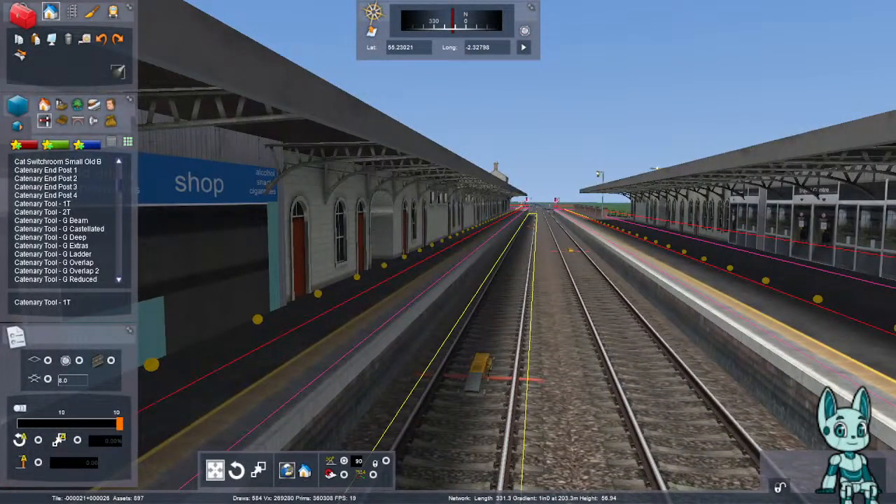
right_drag(448, 252, 504, 262)
key(Down)
key(Up)
key(Up)
key(Up)
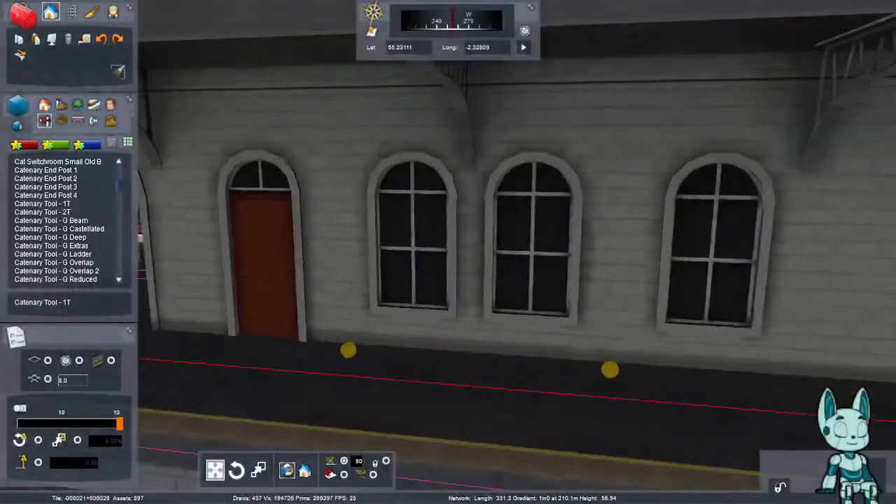
- Paste a bench against the plain stone wall between the red door and the high rectangular windows
right_drag(448, 252, 518, 298)
key(ctrl+v)
right_drag(448, 336, 245, 284)
key(Up)
key(Up)
right_drag(448, 252, 480, 308)
key(Right)
key(Down)
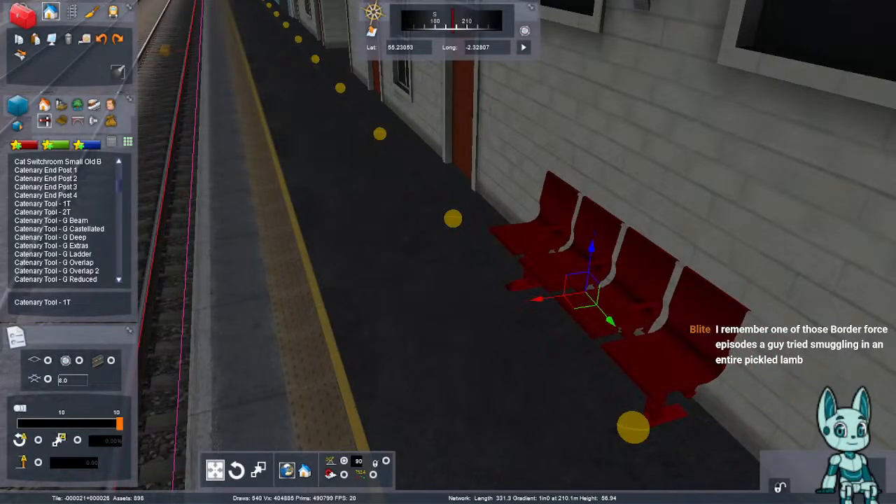
- Paste another bench further along the same stone wall, near the high rectangular windows
key(ctrl+v)
right_drag(448, 252, 525, 245)
key(Up)
key(Left)
click(525, 182)
key(Right)
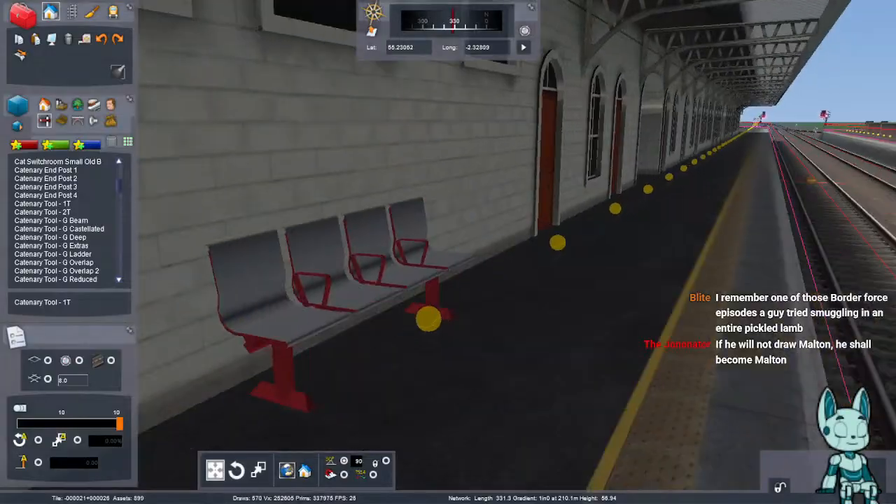
right_drag(526, 182, 600, 196)
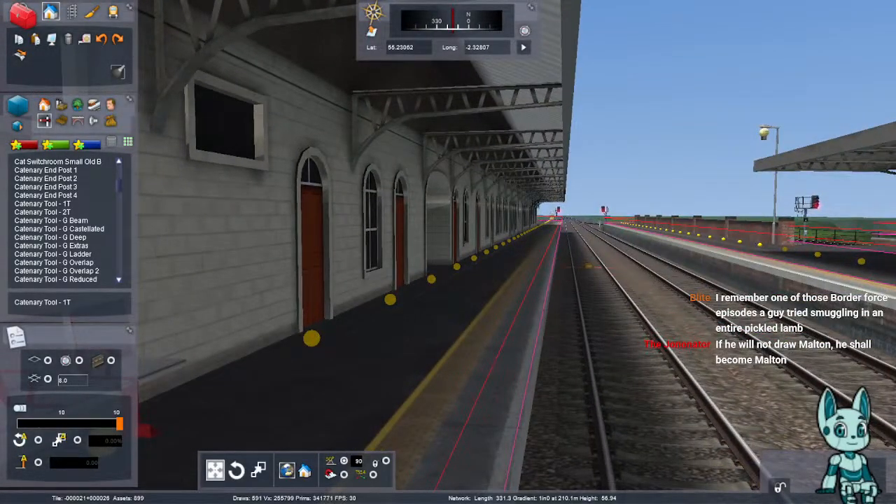
key(Right)
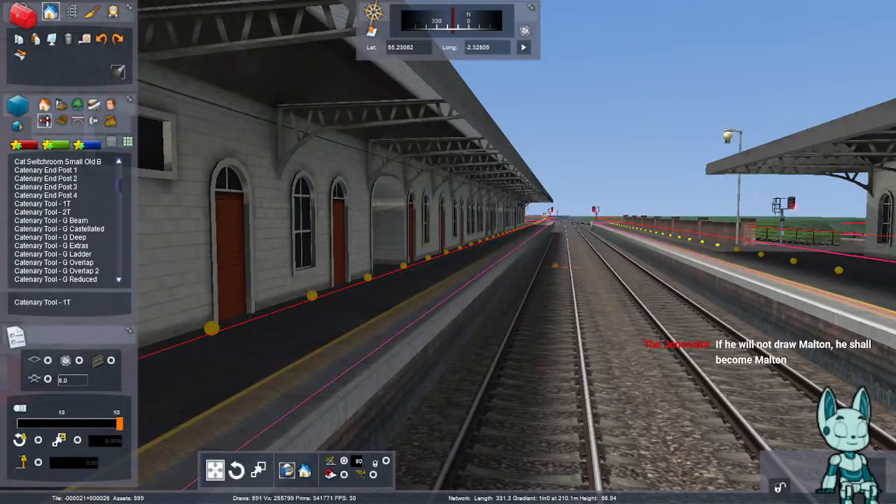
- Paste a bench farther along this platform and set it against the wall between the arched windows and the red door
key(Up)
right_drag(601, 196, 443, 242)
key(Up)
key(Up)
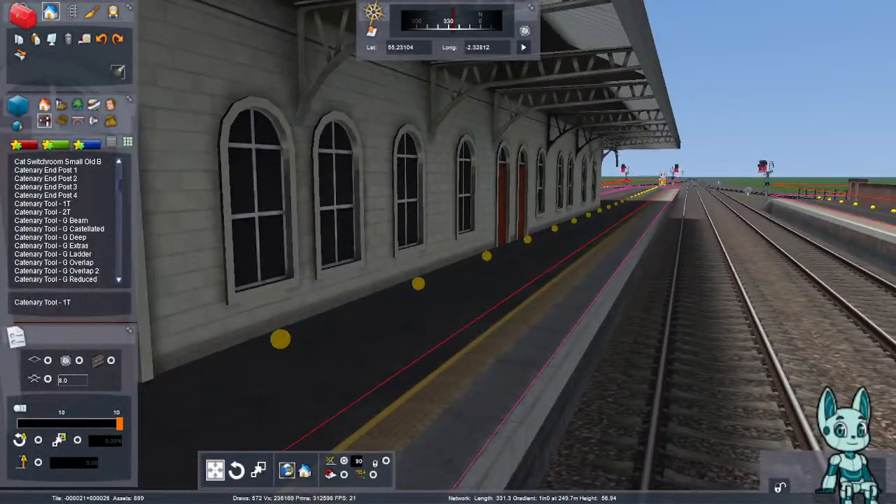
right_drag(443, 242, 315, 242)
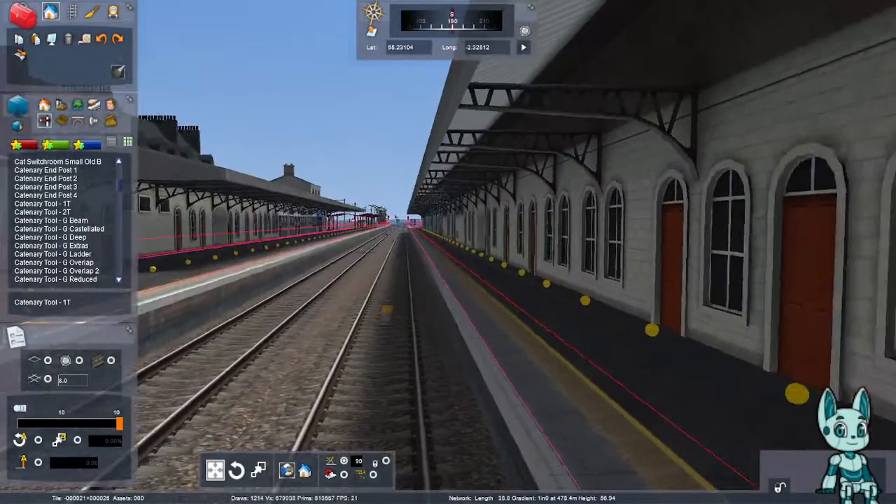
key(ctrl+v)
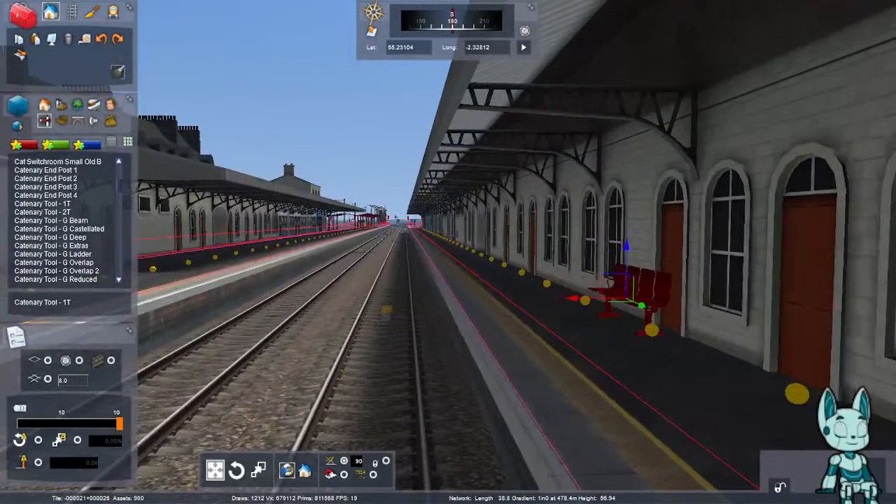
right_drag(627, 298, 659, 392)
key(Up)
drag(658, 392, 583, 356)
right_click(582, 356)
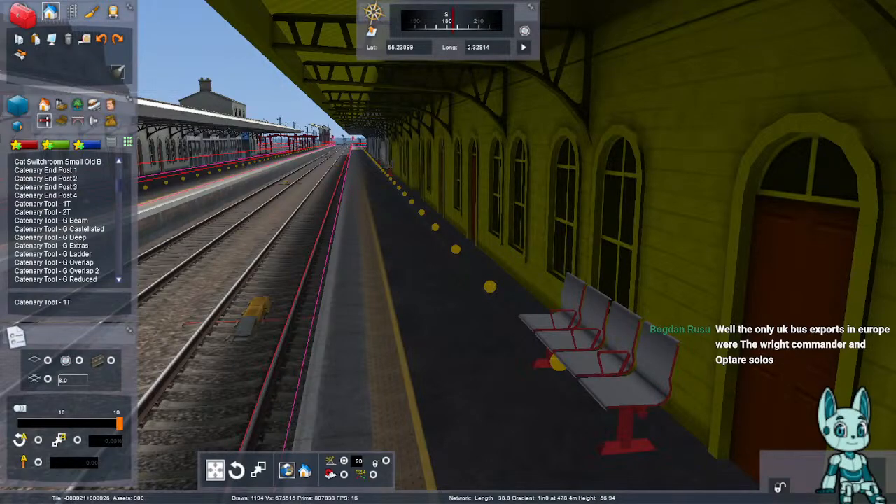
- Paste a bench on the opposite platform, against the station building's wall beside the red door
right_drag(532, 252, 448, 249)
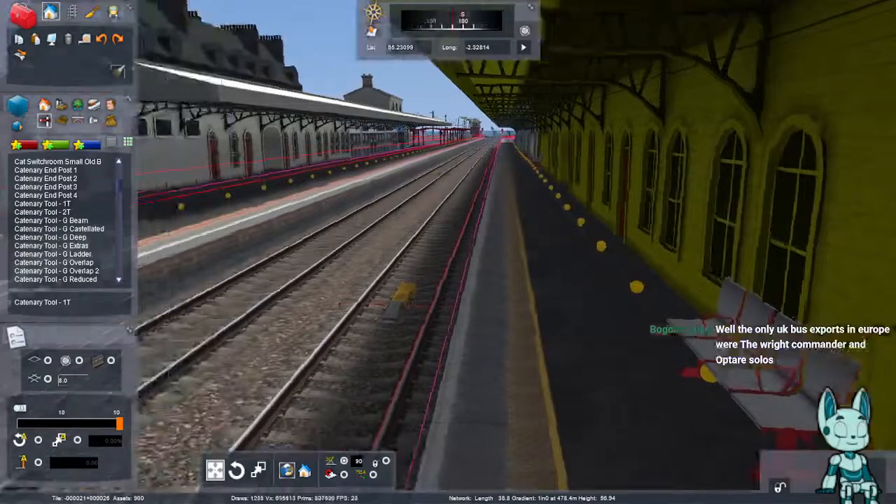
right_drag(435, 309, 308, 276)
right_drag(448, 252, 357, 392)
key(Up)
key(Up)
key(ctrl+v)
drag(484, 243, 412, 206)
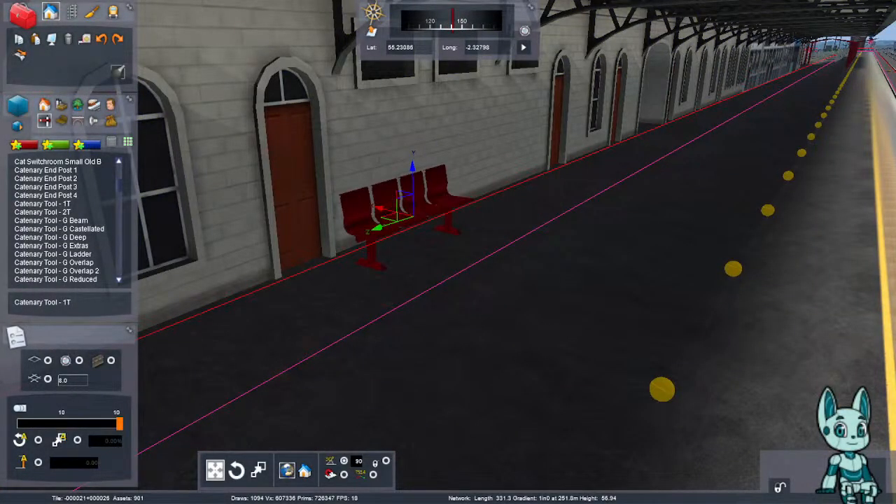
click(739, 275)
- Copy the bench beside the red door and slide the copy along the wall to the next red door
right_drag(740, 275, 640, 284)
key(Up)
key(Up)
key(Down)
key(Right)
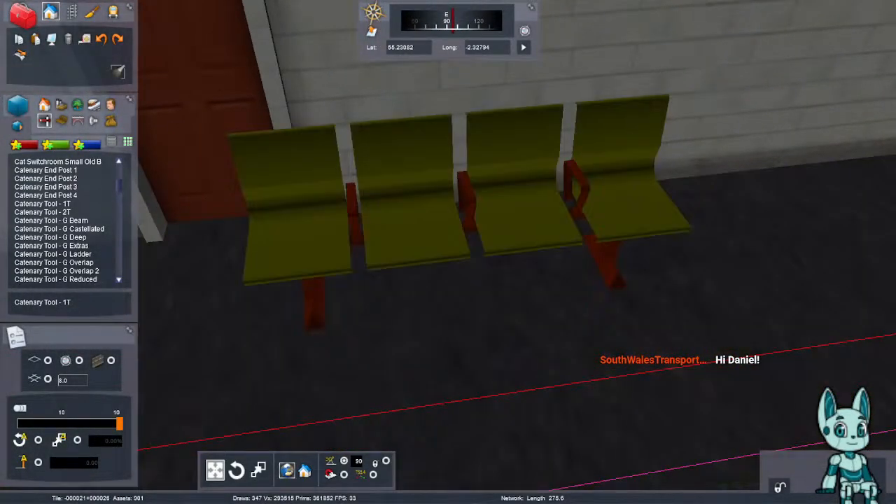
drag(427, 210, 551, 304)
key(Left)
right_drag(552, 303, 518, 294)
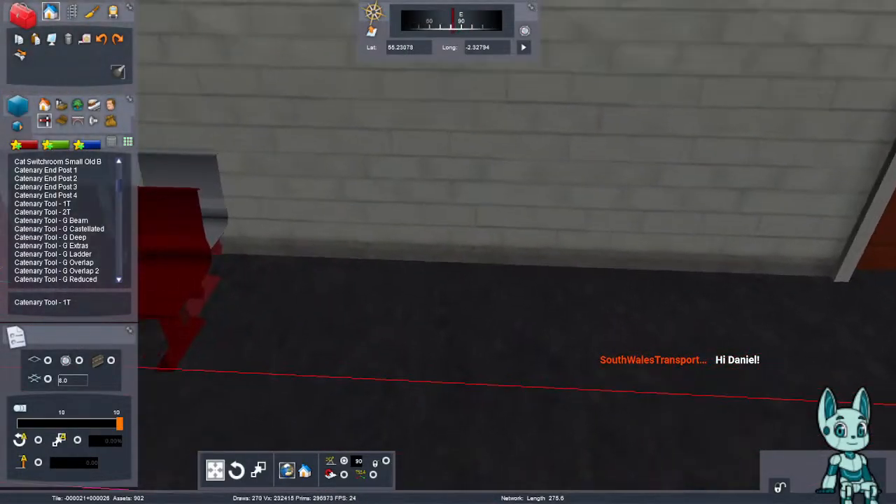
key(Left)
drag(595, 260, 336, 261)
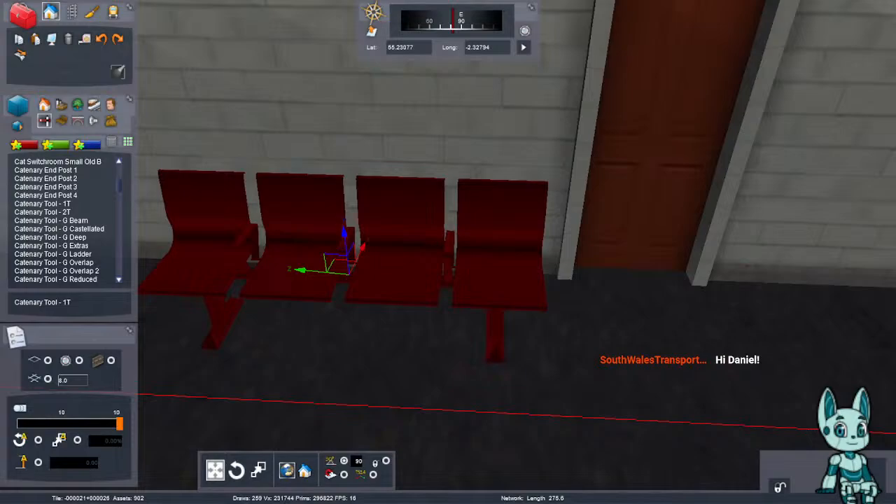
- Fine-tune the copied bench's position against the wall beside the second red door
right_drag(336, 262, 301, 258)
key(Down)
right_drag(434, 263, 432, 287)
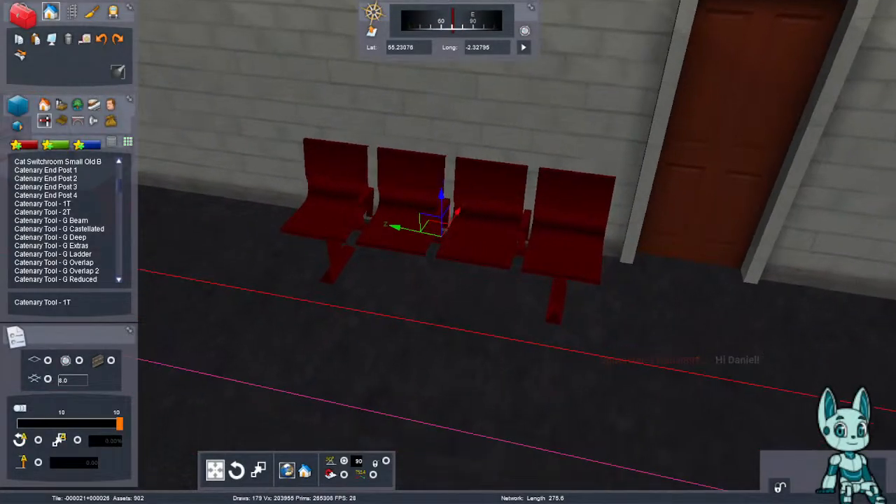
mouse_move(436, 222)
mouse_down()
mouse_move(366, 234)
mouse_move(438, 223)
mouse_up()
right_drag(441, 224, 619, 167)
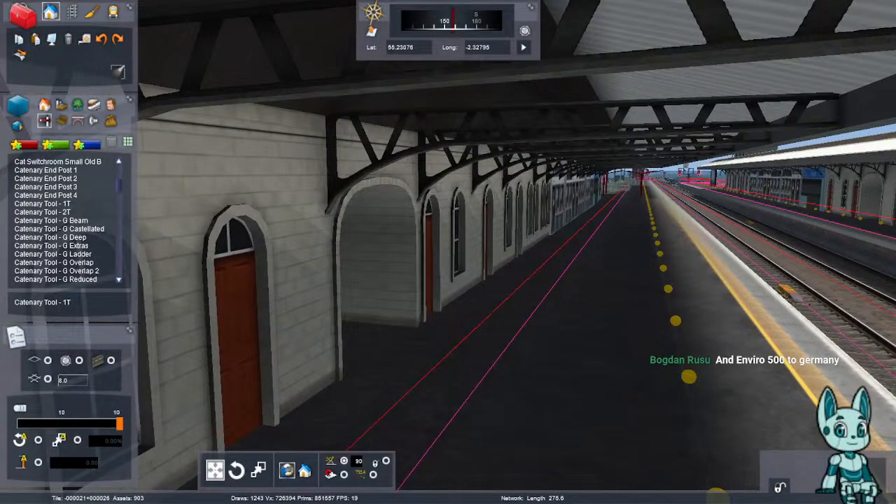
- Place a bench farther along the platform, against the building wall beside the next red door
key(Up)
right_drag(619, 166, 560, 336)
key(Down)
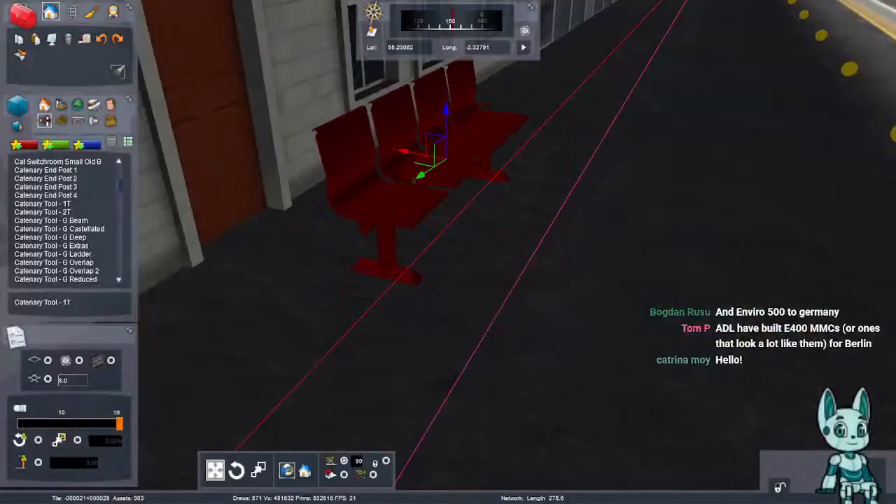
drag(435, 74, 428, 109)
right_drag(428, 110, 485, 105)
- Place a bench on the other platform against the wall under the first arched windows beside the shop
key(Up)
key(Up)
key(Left)
key(Left)
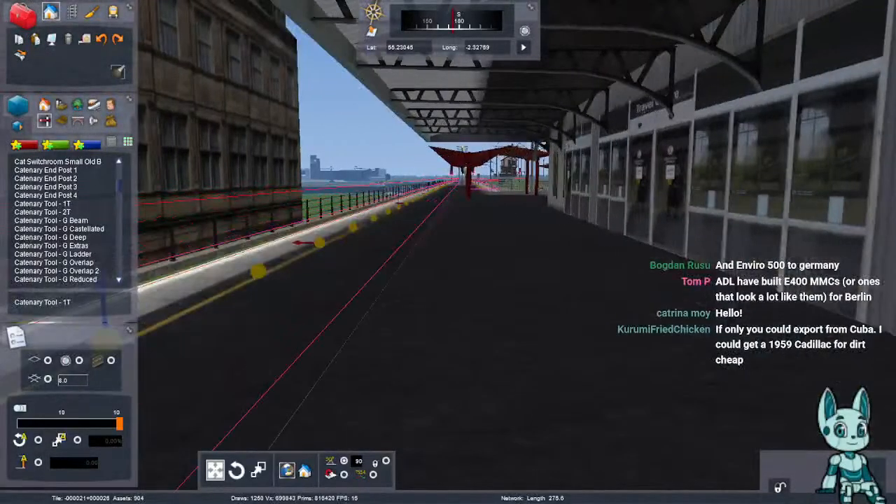
right_drag(485, 105, 728, 116)
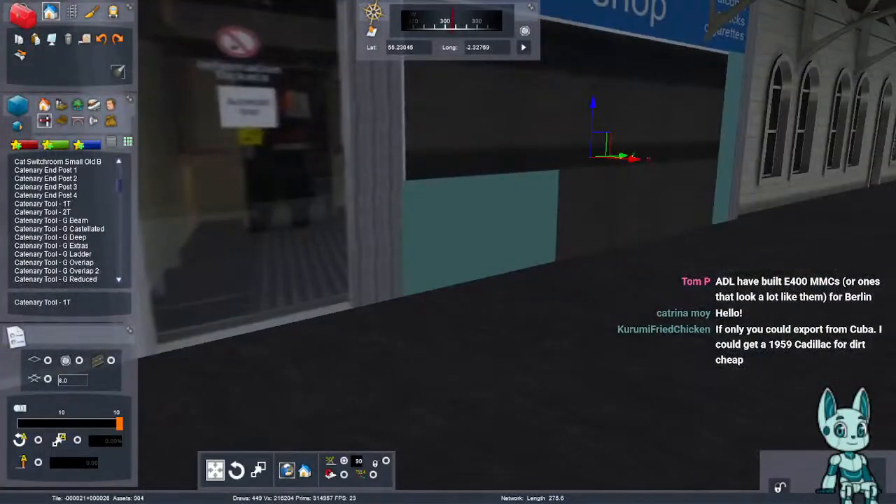
key(Up)
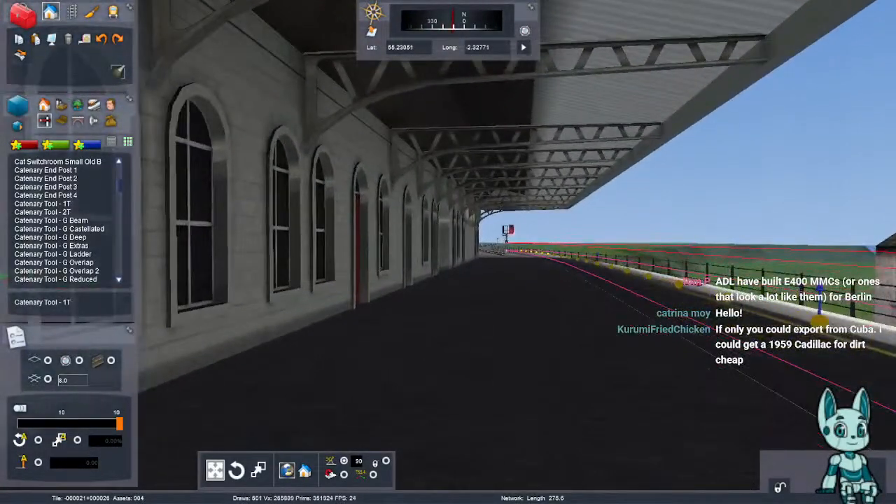
key(Up)
right_drag(448, 252, 217, 298)
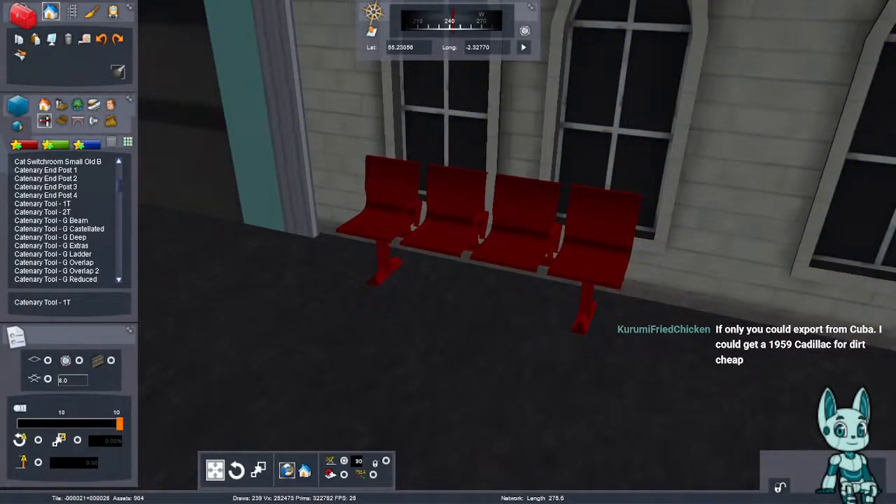
- Paste a bench farther along this platform, against the wall beside the red door and below the small high windows
right_drag(448, 252, 501, 229)
key(Right)
key(Up)
key(Up)
key(Up)
key(Right)
key(Down)
key(Right)
key(Down)
key(Down)
key(ctrl+v)
drag(744, 342, 730, 324)
key(ctrl+v)
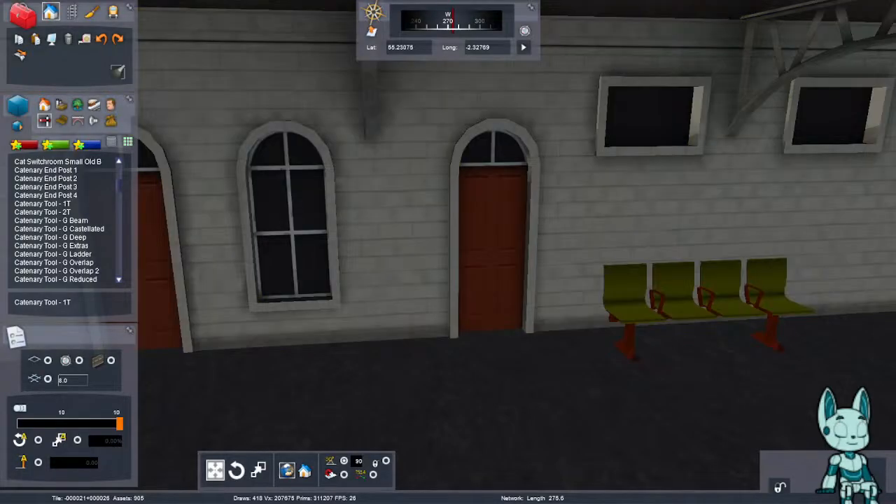
- Paste a bench at the building's canopy end, against the wall under the arched window near the glazed entrance
right_drag(690, 313, 515, 274)
key(Up)
key(Up)
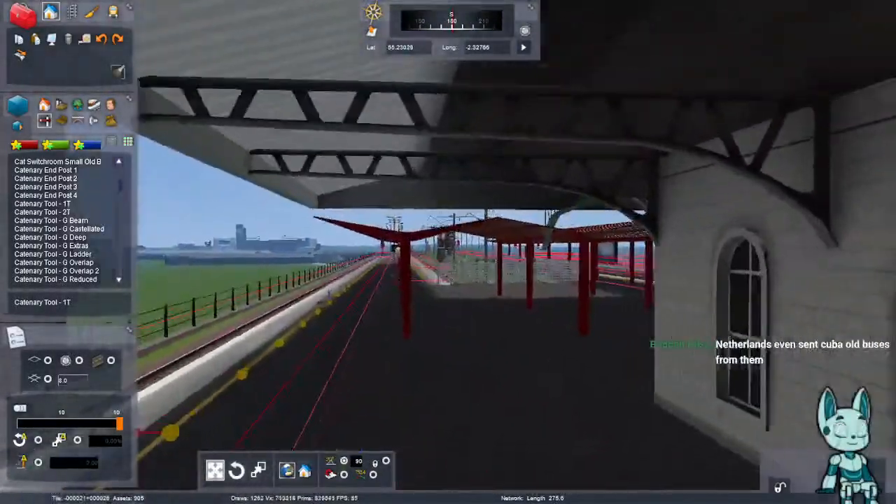
right_drag(392, 280, 448, 315)
key(ctrl+v)
drag(446, 289, 462, 322)
click(686, 294)
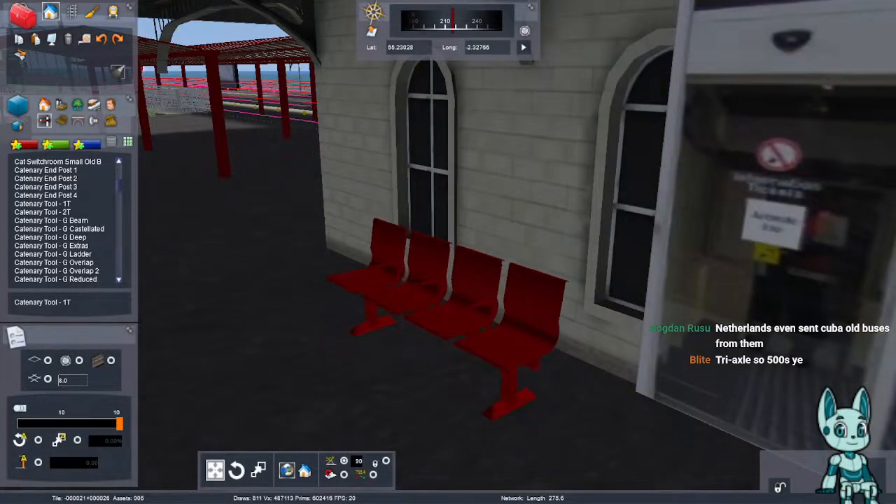
- Paste a bench at the building's end wall beside the red door and rotate it parallel to that wall
right_drag(483, 343, 427, 322)
key(ctrl+v)
right_drag(483, 343, 508, 355)
drag(394, 317, 473, 343)
key(Up)
right_drag(472, 343, 662, 381)
key(Up)
key(Down)
key(ctrl+v)
drag(473, 323, 466, 347)
key(Up)
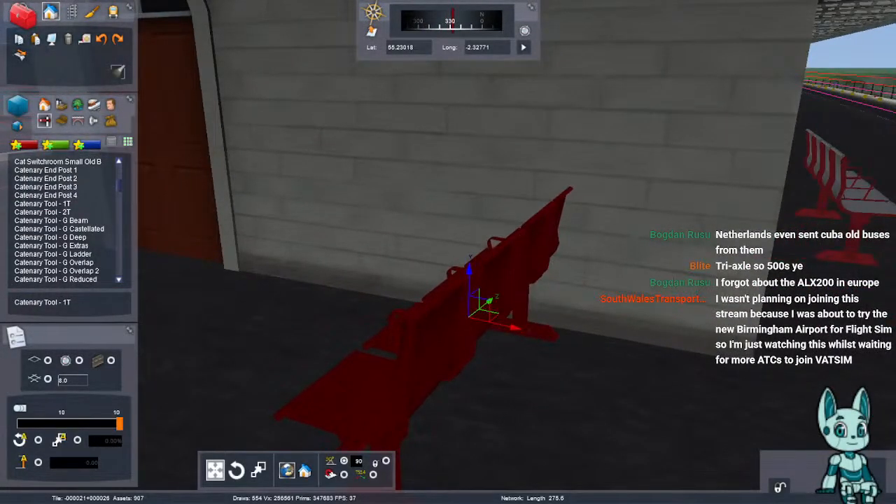
shift+drag(477, 315, 511, 319)
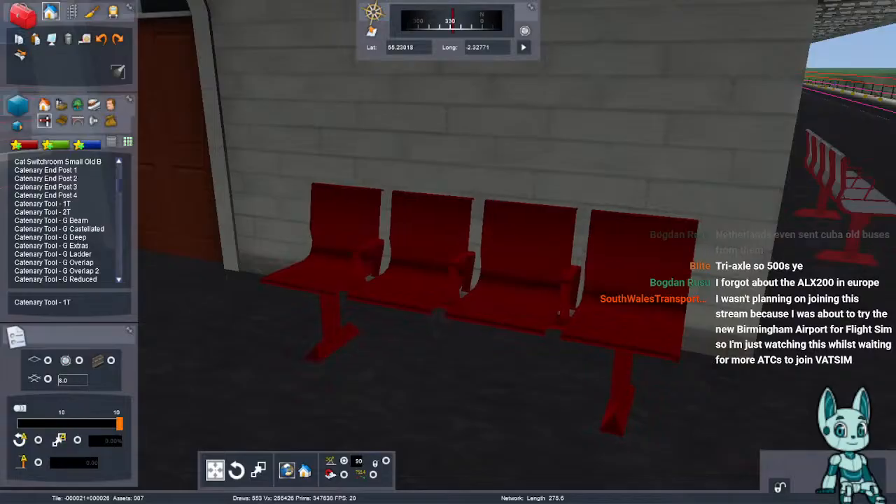
- Review the benches around the building's end wall and along the outer platform
key(Right)
mouse_move(511, 318)
right_down()
mouse_move(522, 296)
mouse_move(536, 301)
mouse_move(525, 313)
right_up()
key(Down)
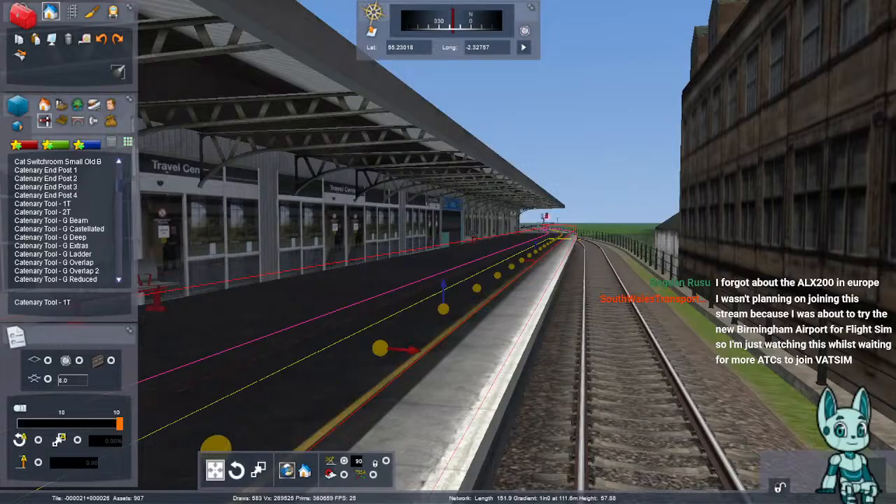
right_drag(525, 313, 378, 315)
key(Right)
right_drag(449, 315, 374, 320)
right_drag(448, 315, 445, 350)
key(Up)
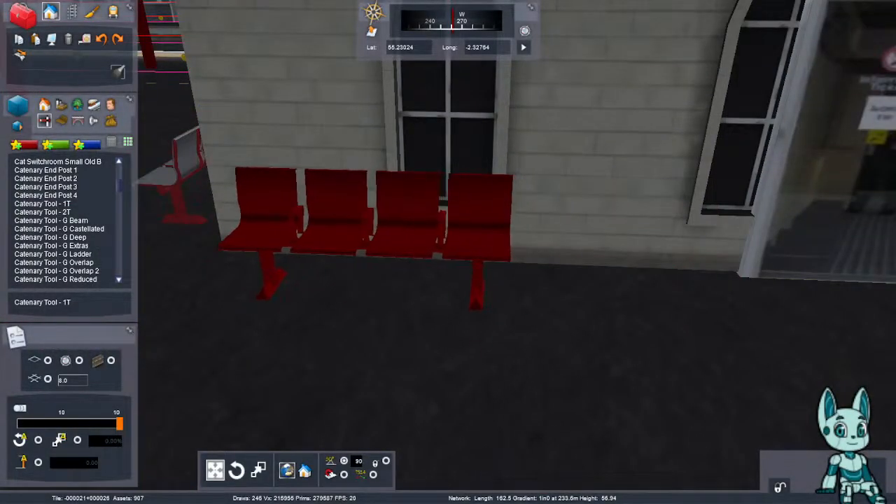
right_drag(448, 315, 364, 301)
key(Left)
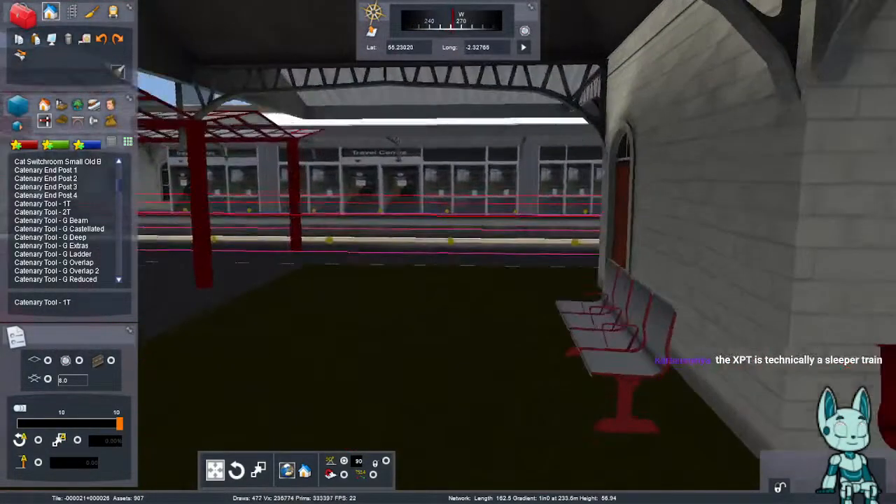
key(Down)
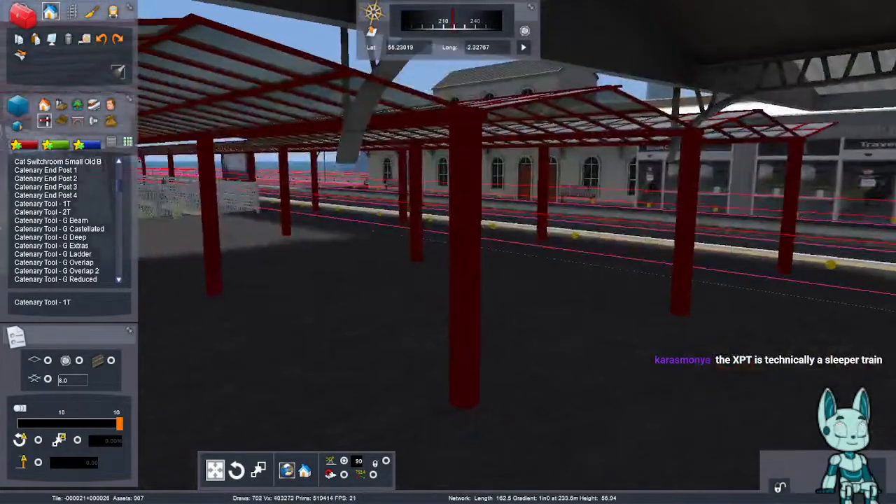
key(Up)
right_drag(448, 315, 630, 284)
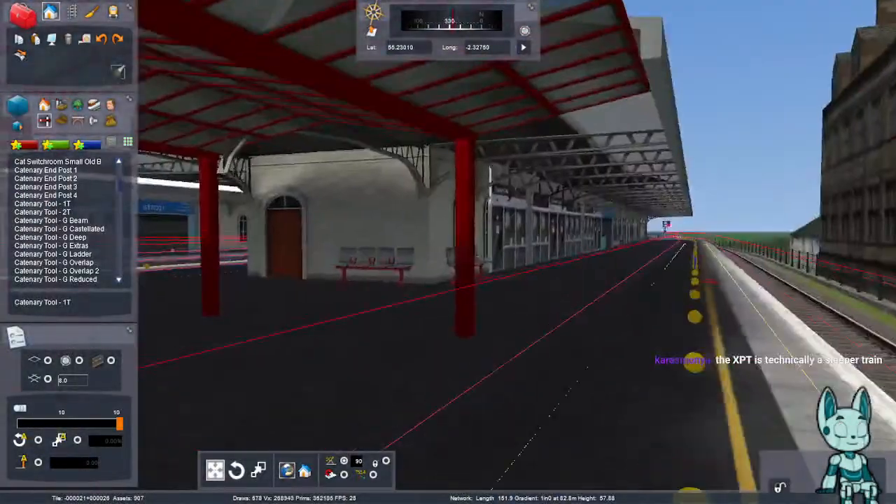
key(Up)
right_drag(448, 280, 455, 306)
key(Up)
key(Right)
key(Right)
- Choose Catenary Tool - 1T and place single-track masts beside the fence on the outer track approaching the station
scroll(56, 238, down, 4)
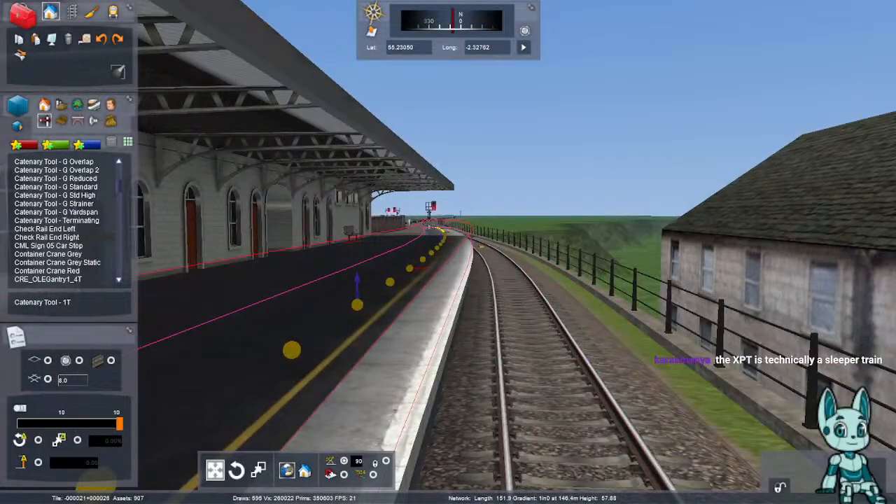
key(Up)
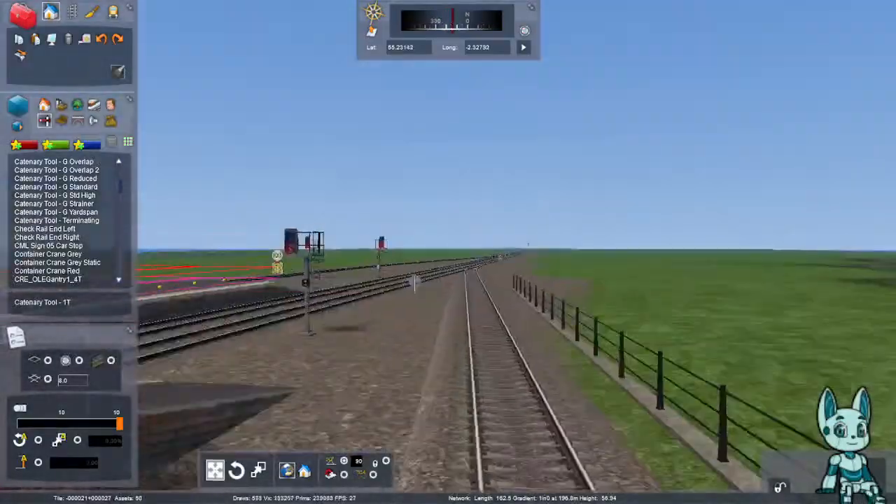
key(Up)
right_drag(448, 280, 665, 294)
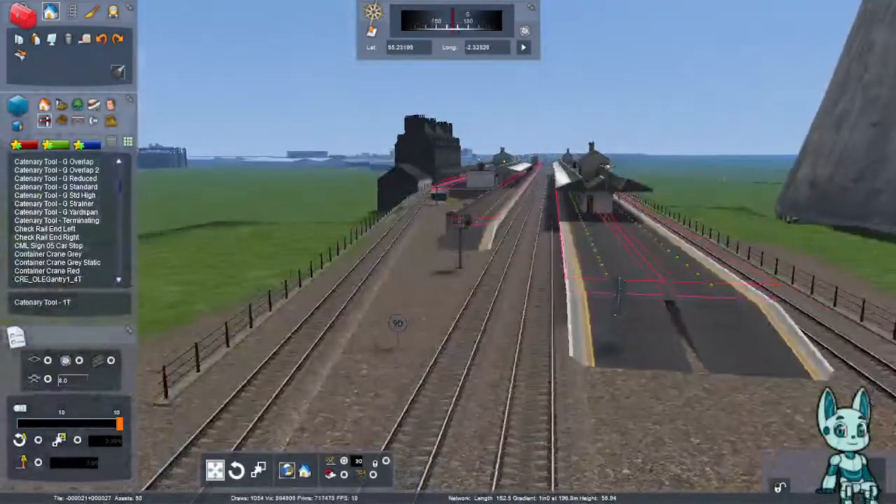
key(Down)
key(Left)
scroll(56, 238, up, 2)
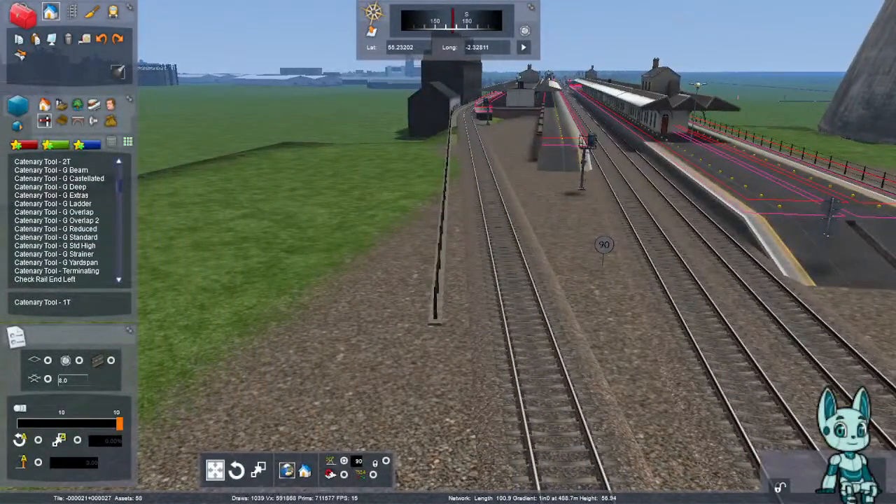
click(42, 179)
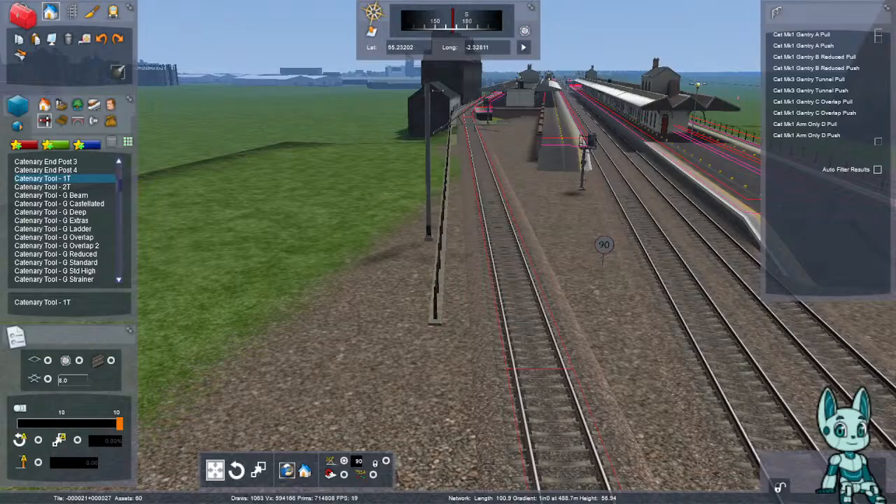
key(Up)
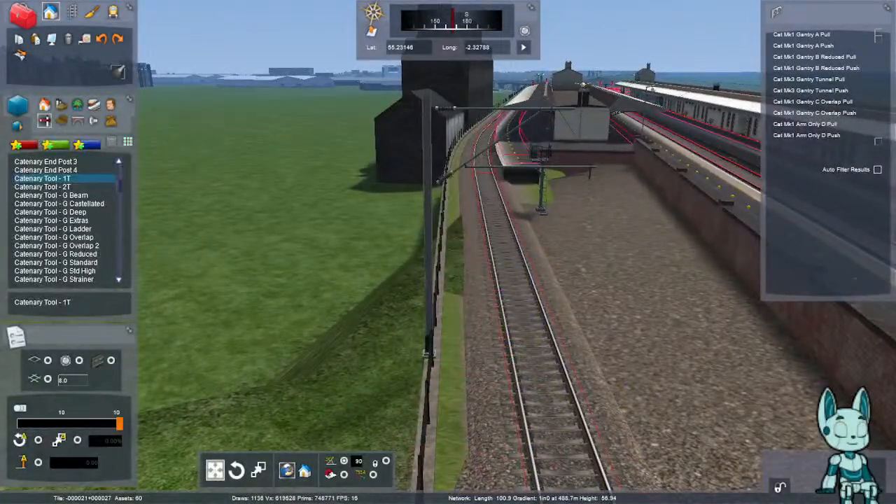
- Continue the single-track catenary masts along the platform track, past the stone buildings to the platform's far end
key(Up)
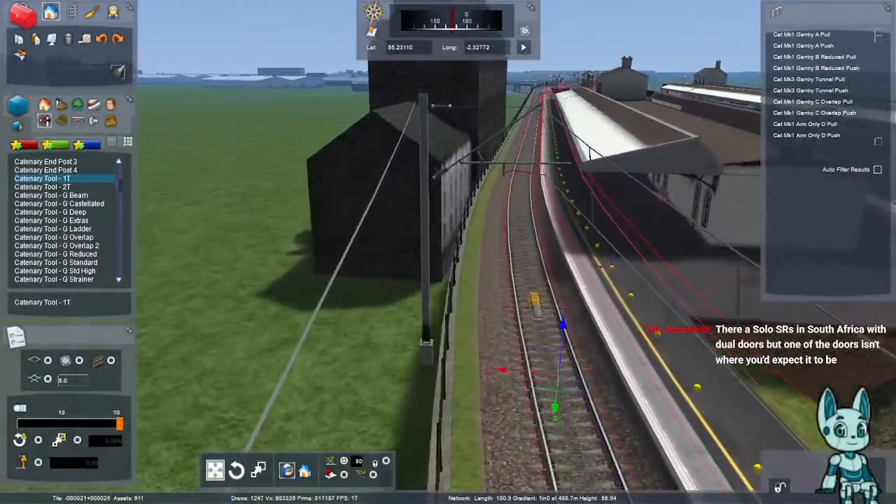
key(Up)
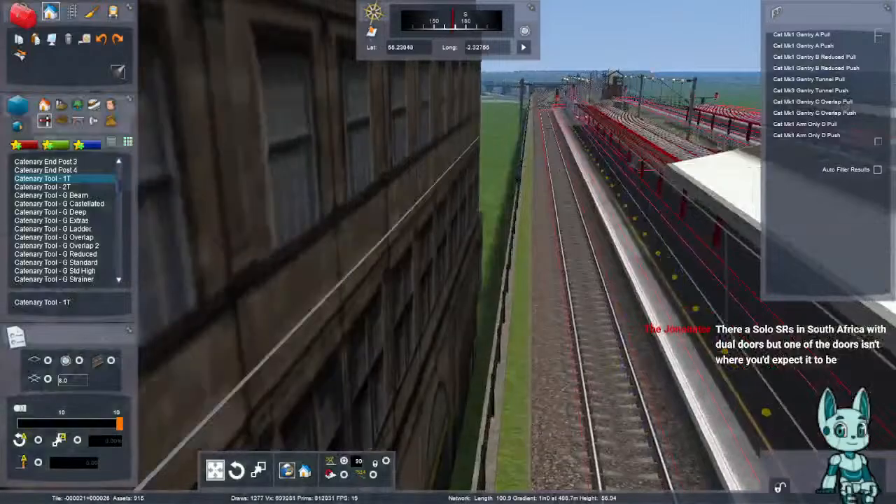
key(Up)
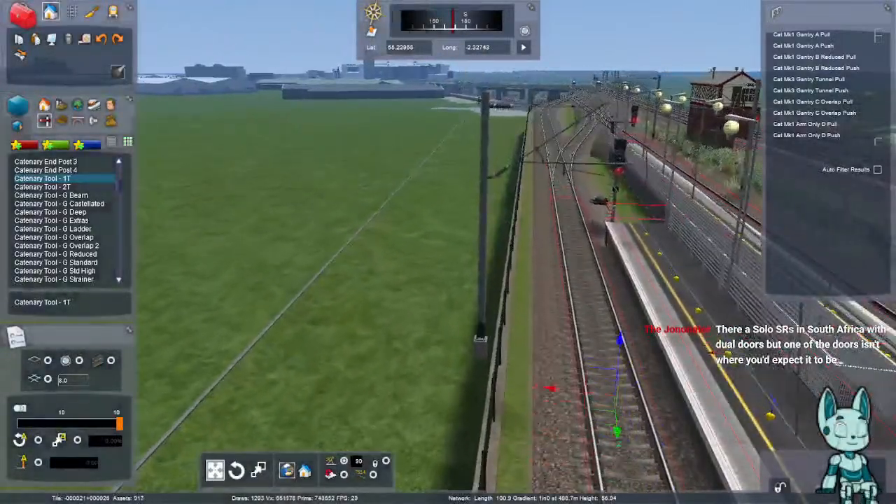
key(Up)
key(Escape)
- Inspect the new catenary masts and wires along the outer track for stray spans
right_drag(518, 266, 280, 273)
key(Left)
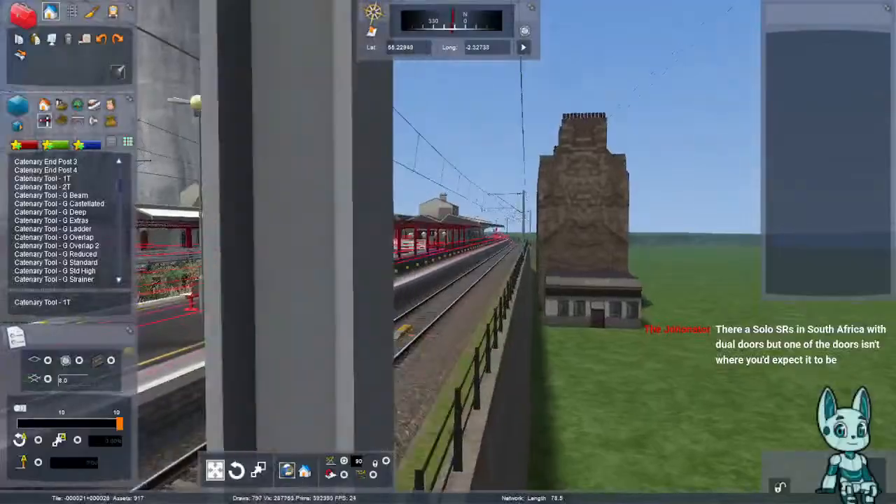
key(Up)
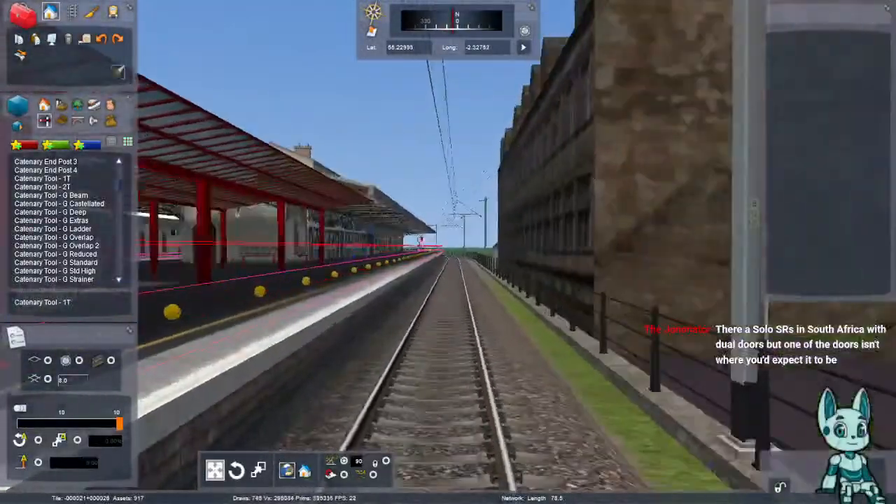
key(Up)
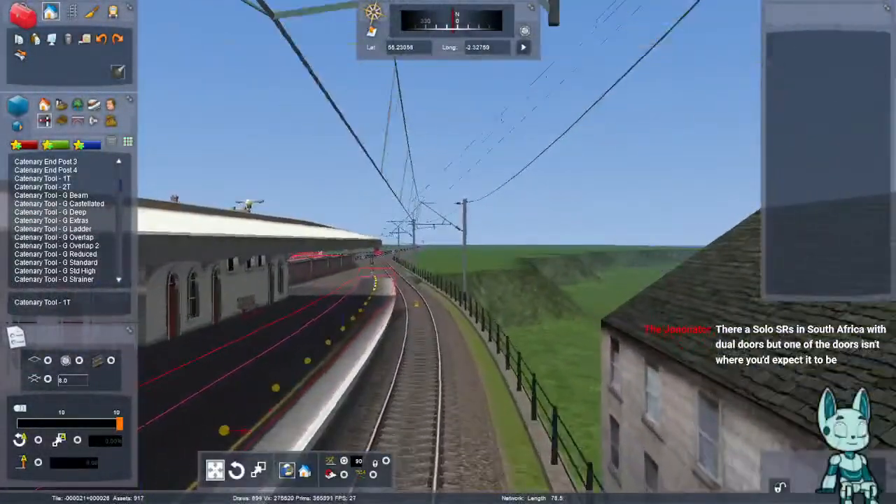
key(Right)
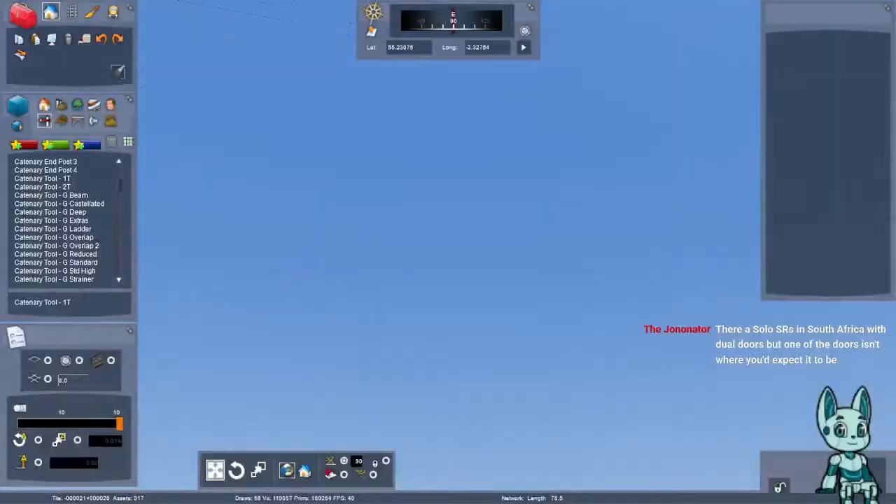
key(Up)
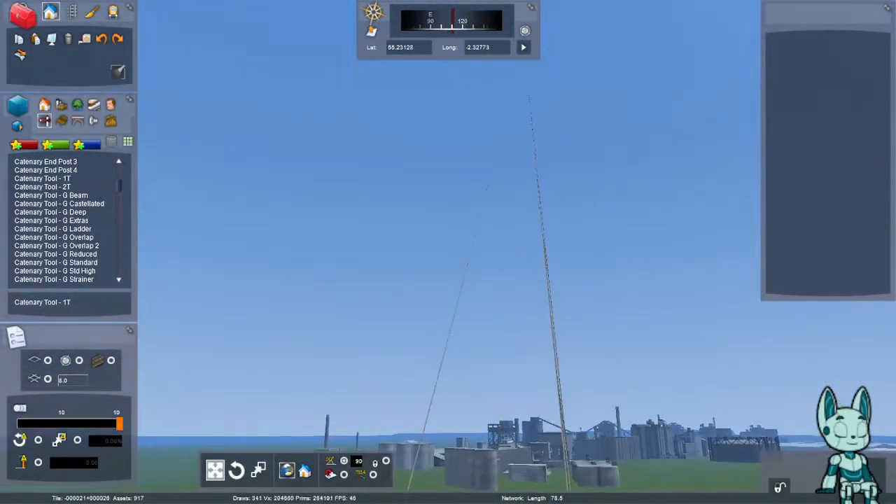
key(Down)
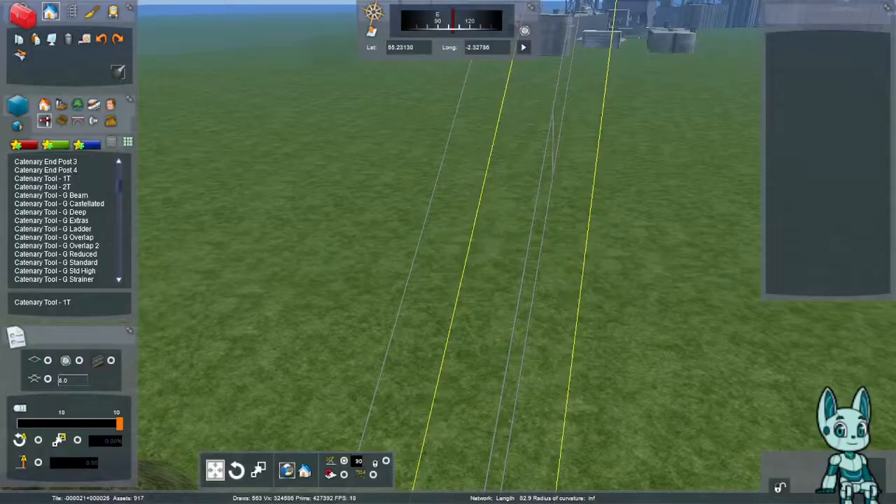
- Delete the stray catenary wire that rises into the sky from the mast beyond the platform
click(506, 350)
key(Down)
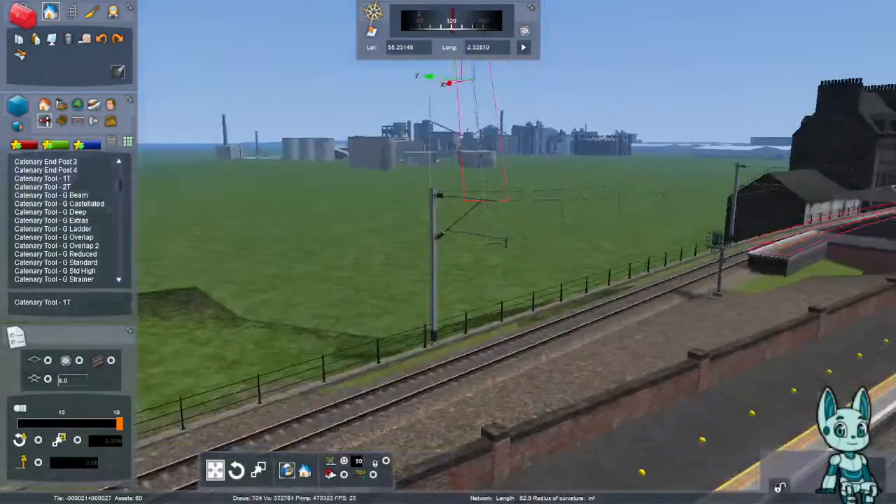
key(Up)
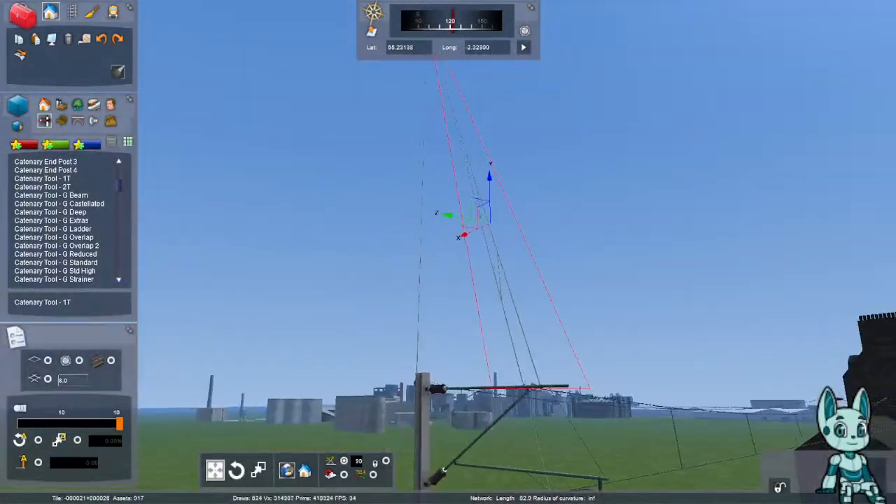
key(Down)
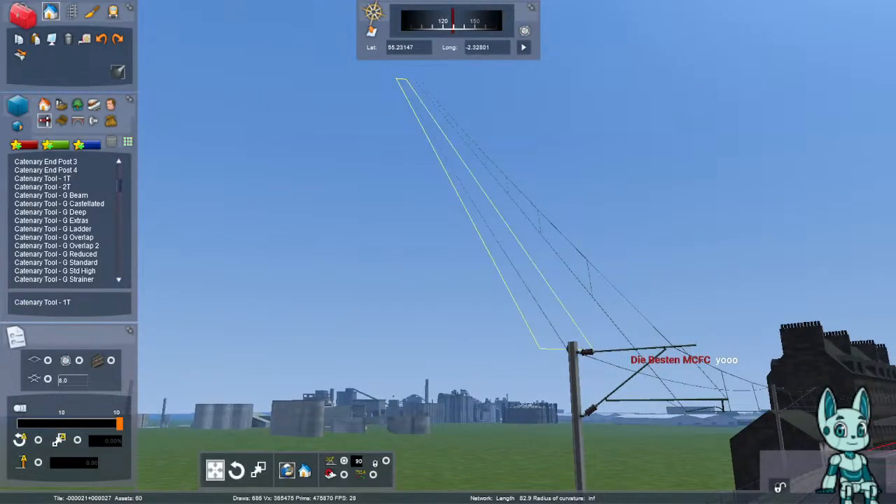
click(672, 347)
key(Delete)
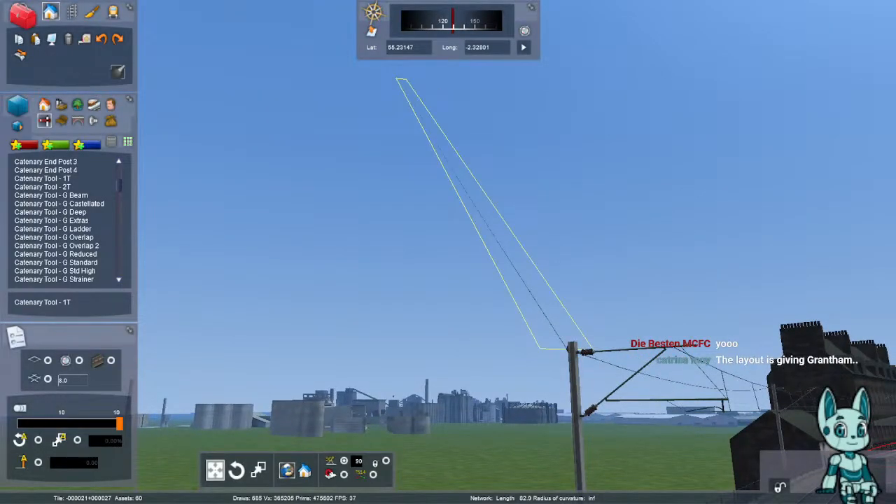
right_drag(448, 252, 483, 287)
key(Up)
key(Up)
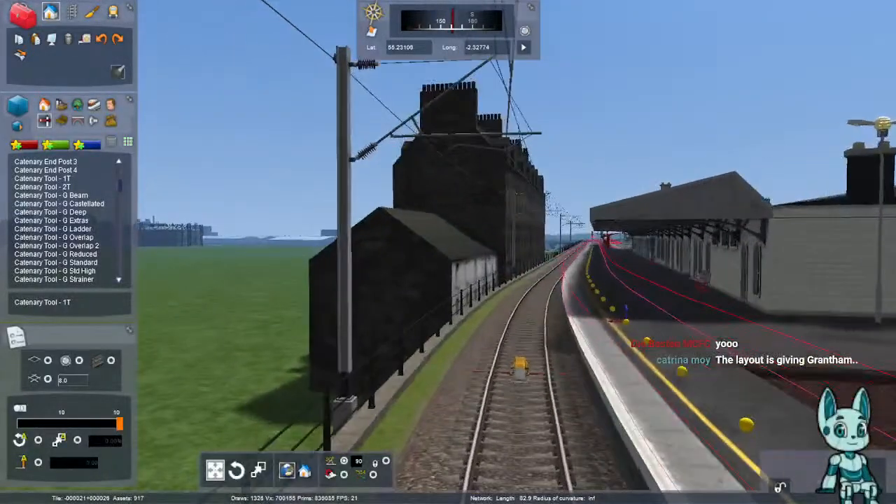
- Inspect the outer-track catenary, platform ramps and main tracks around the station approach from several viewpoints
key(Escape)
key(Escape)
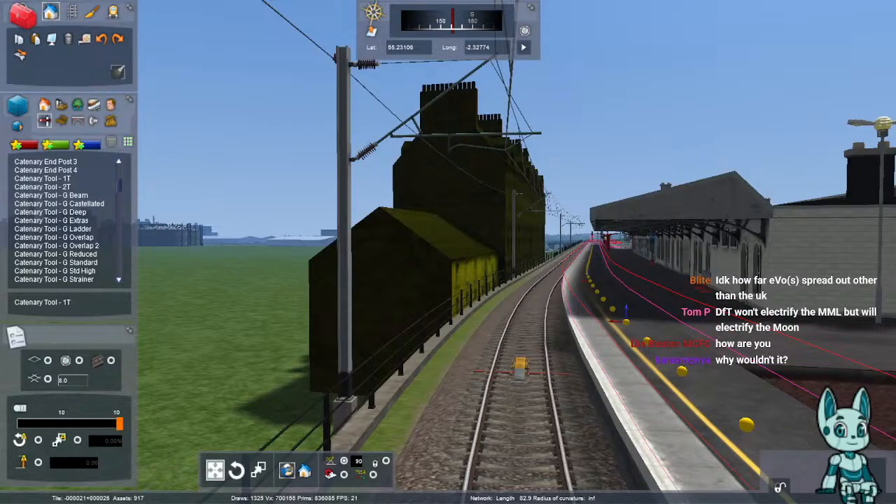
key(Down)
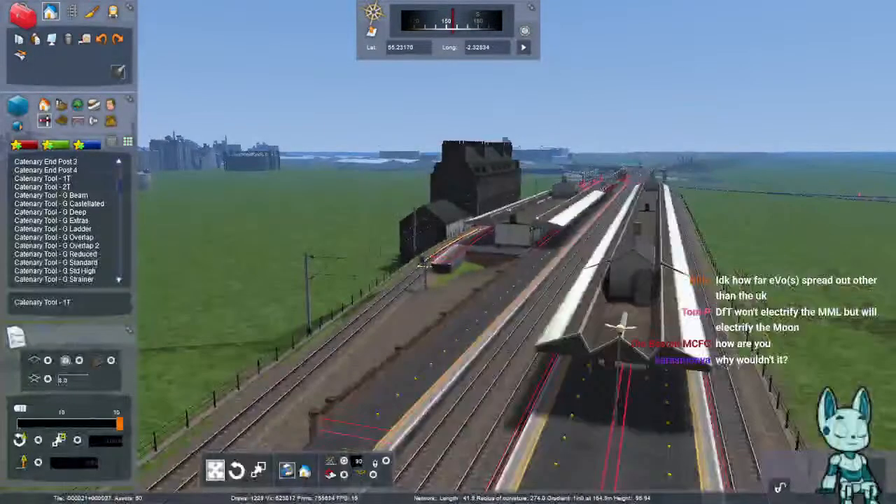
right_drag(448, 252, 393, 260)
key(Up)
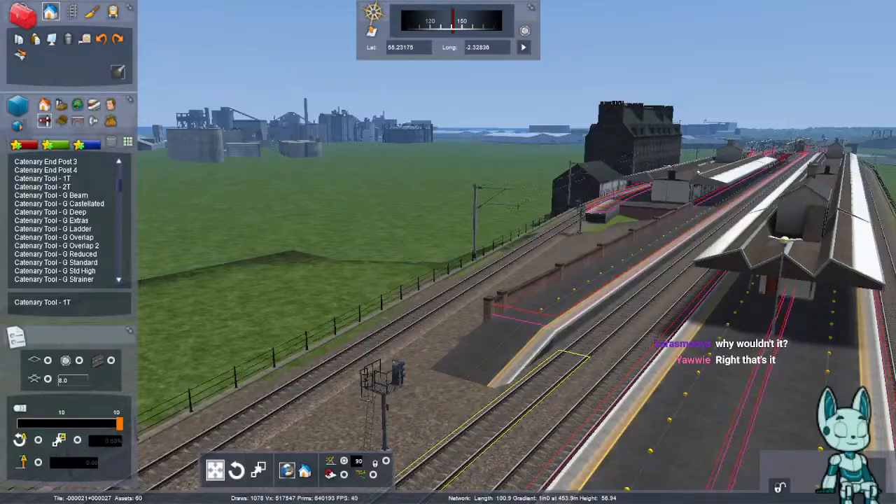
right_drag(393, 261, 418, 242)
key(Up)
key(Up)
key(Up)
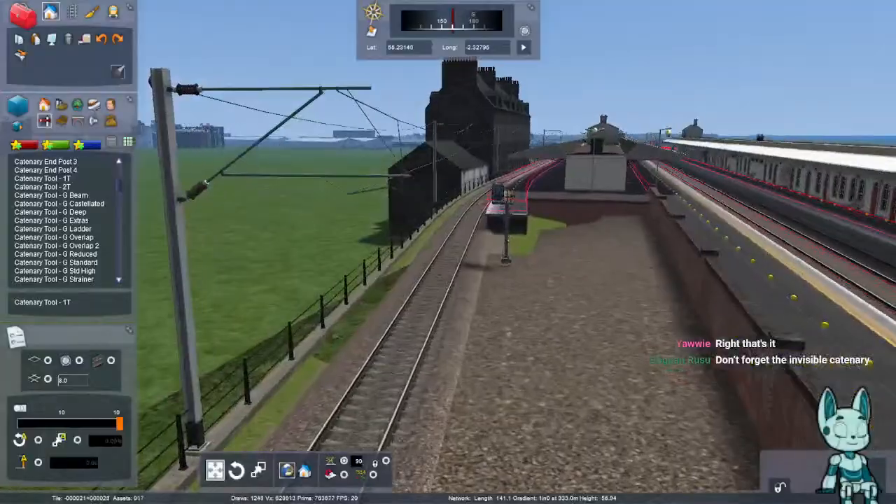
key(Right)
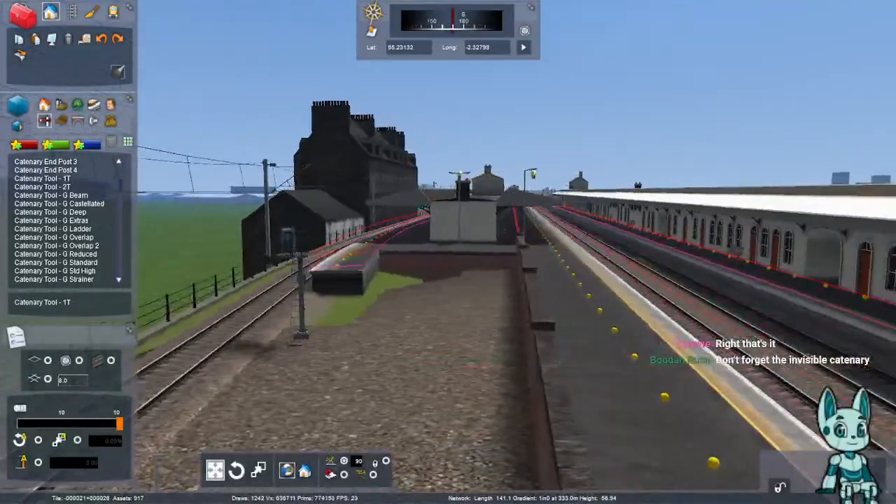
right_drag(419, 242, 602, 221)
key(Up)
right_drag(602, 378, 639, 406)
key(Up)
key(Down)
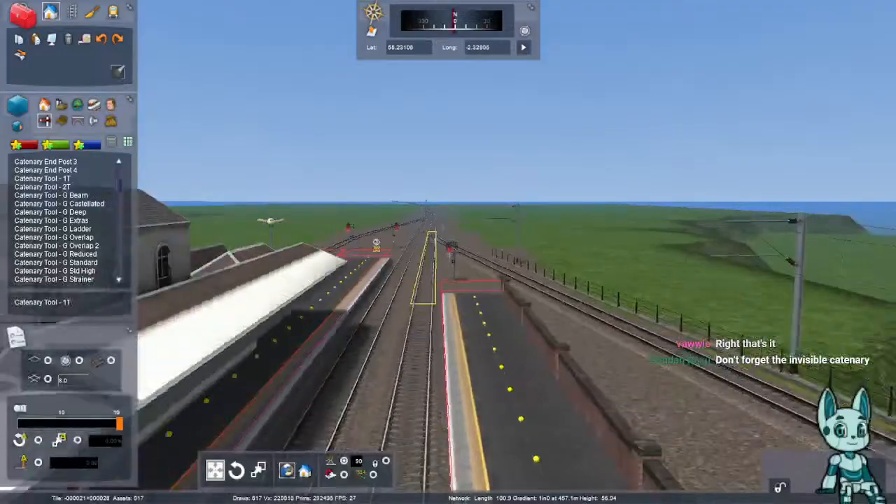
- Save the route
key(Up)
right_drag(637, 330, 850, 347)
key(Up)
key(Down)
key(Down)
key(ctrl+s)
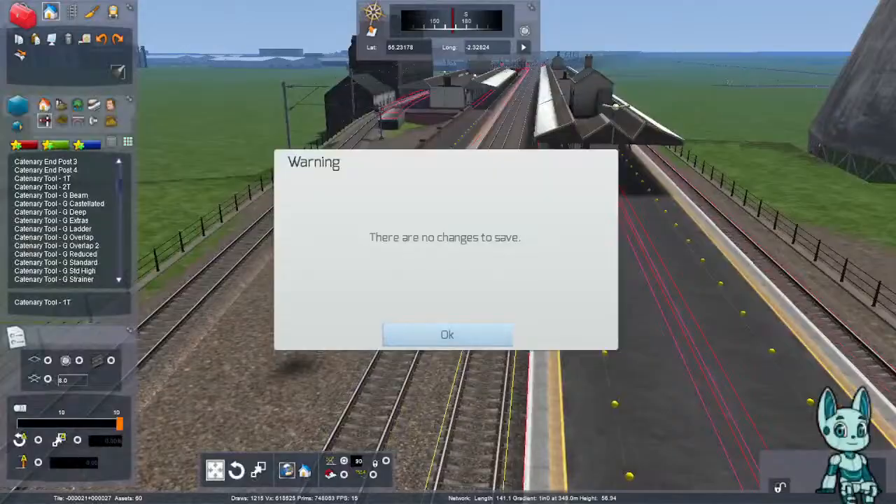
key(Return)
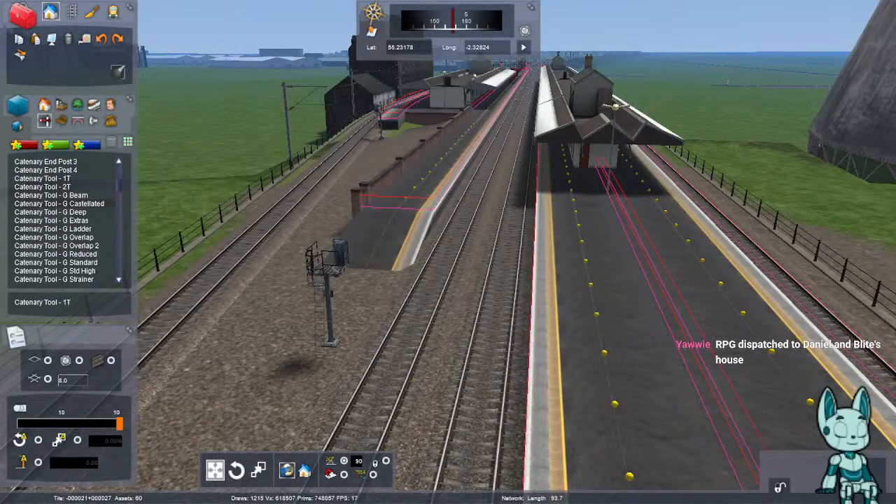
- Try Catenary Tool - G Deep over the two main tracks, comparing the GanDeep 2T Push 13m and 2T Pull 16m gantries
click(59, 203)
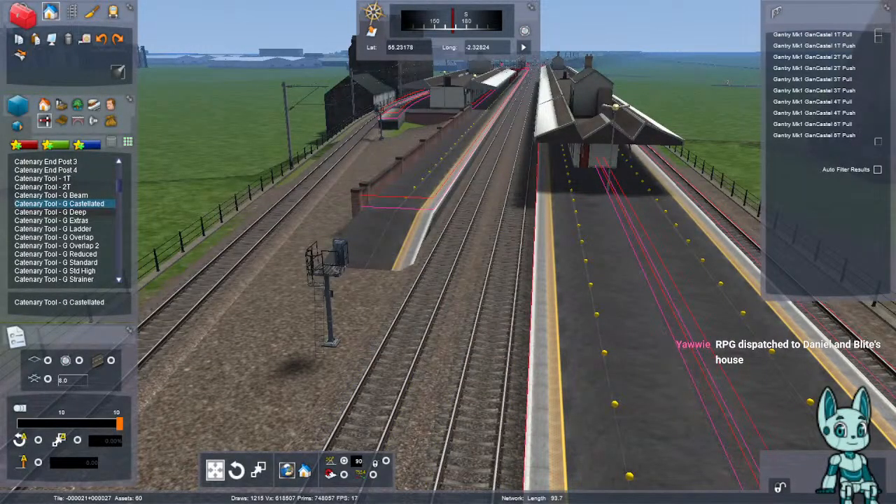
click(59, 212)
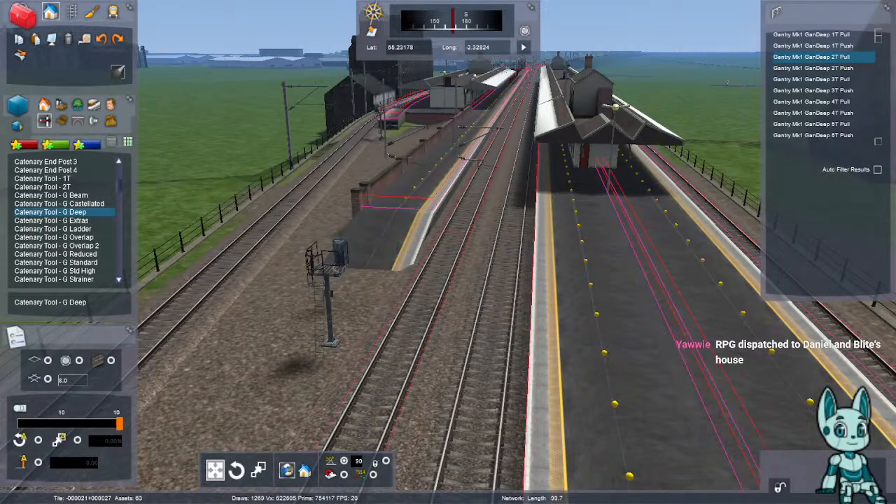
click(457, 231)
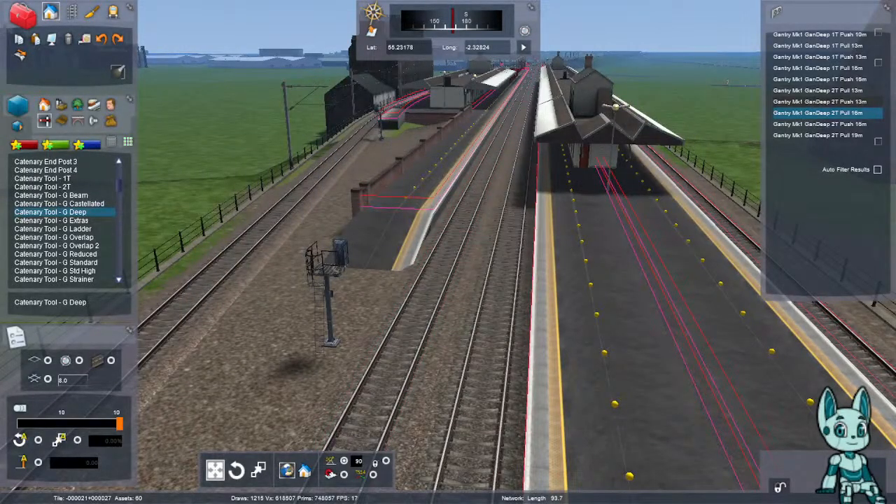
click(819, 103)
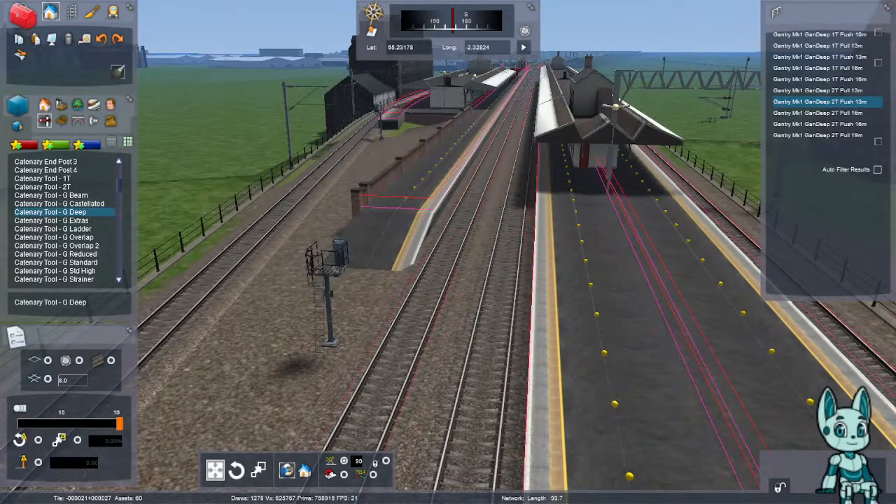
click(818, 113)
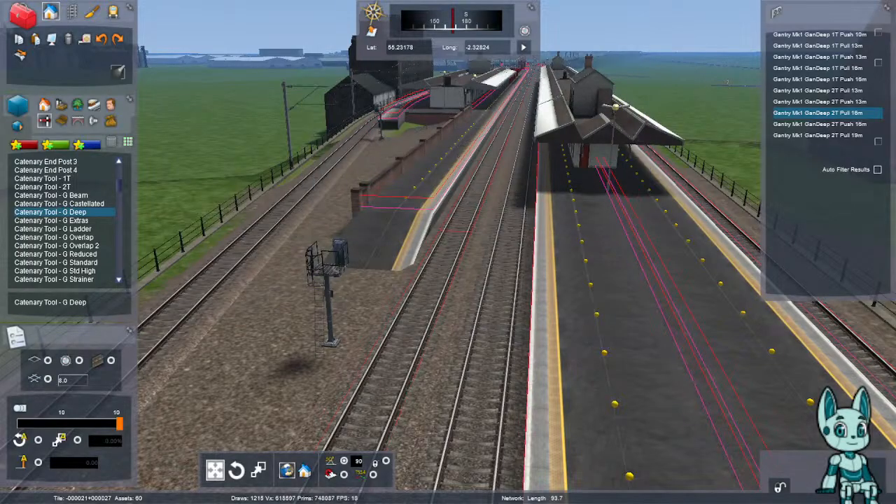
- Place a Gantry Mk1 GanStd 2T Push 16m from Catenary Tool - G Standard across the two main tracks near the platform ramps
click(56, 262)
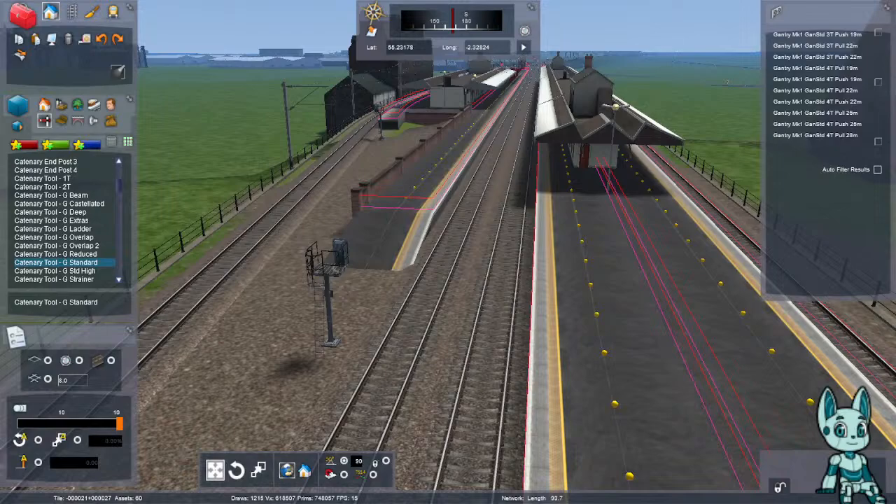
scroll(448, 252, up, 3)
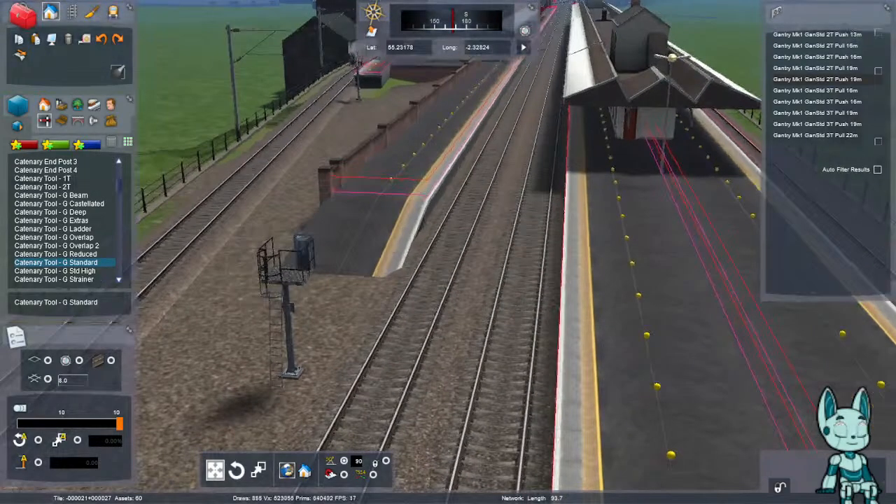
click(817, 57)
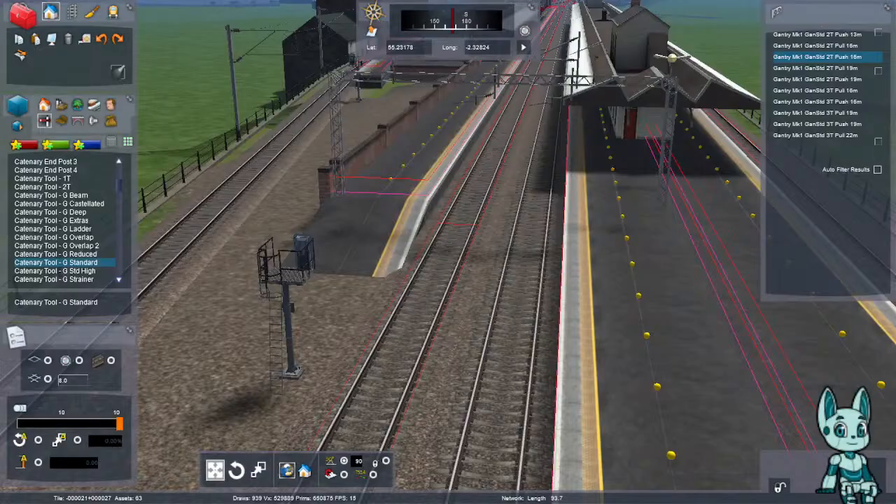
scroll(448, 252, up, 3)
right_drag(448, 252, 455, 231)
scroll(448, 252, down, 4)
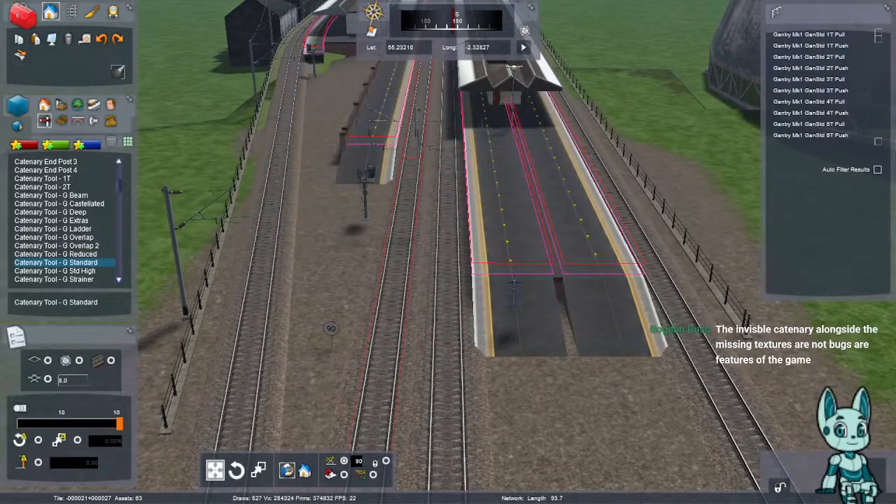
scroll(811, 85, down, 7)
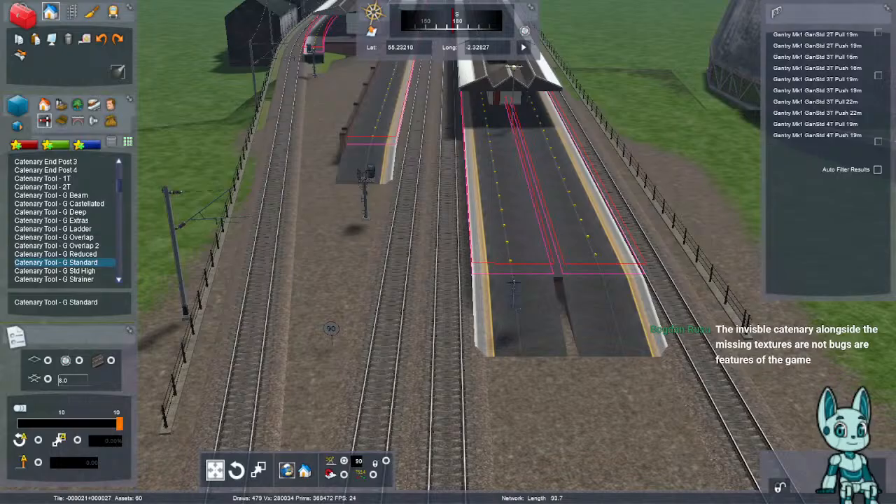
scroll(811, 85, up, 1)
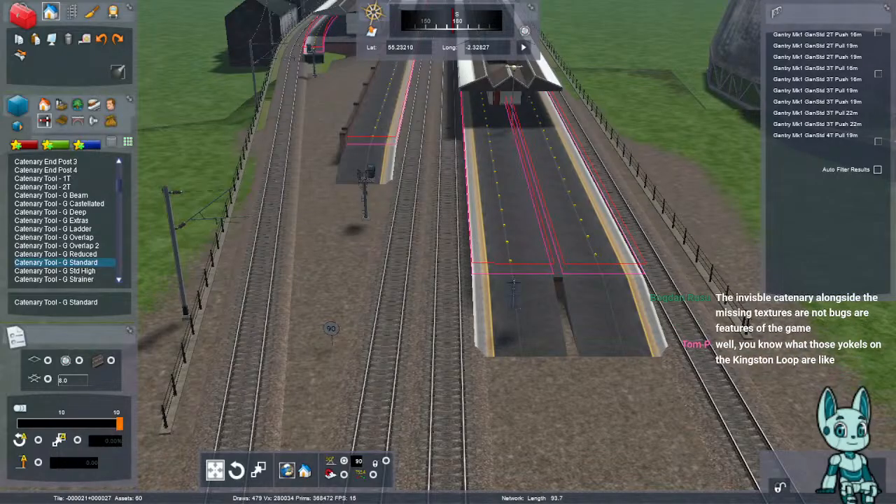
scroll(448, 252, up, 2)
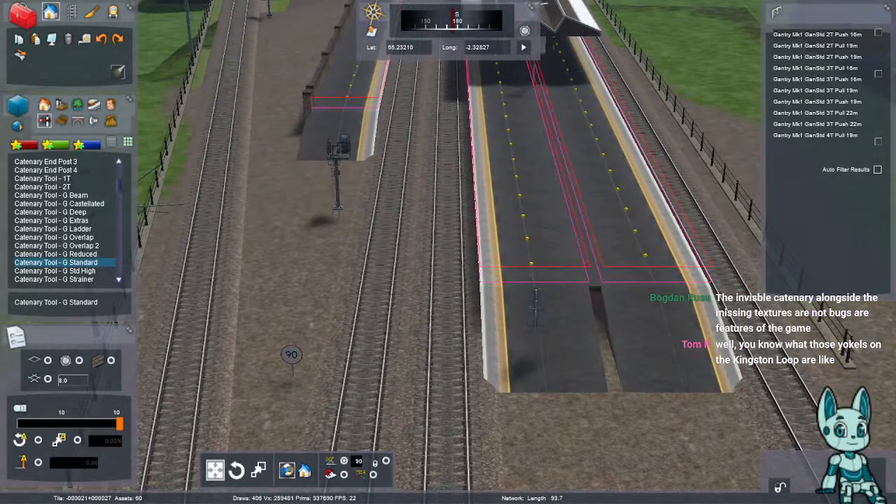
click(817, 34)
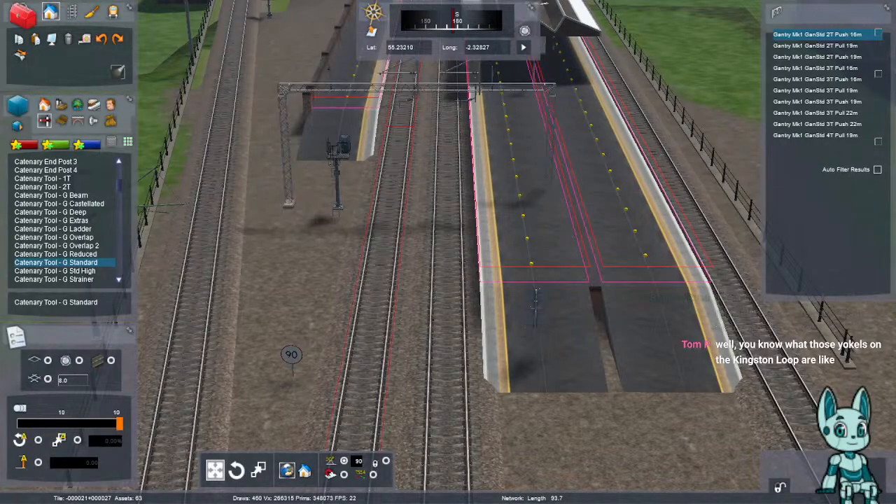
click(415, 223)
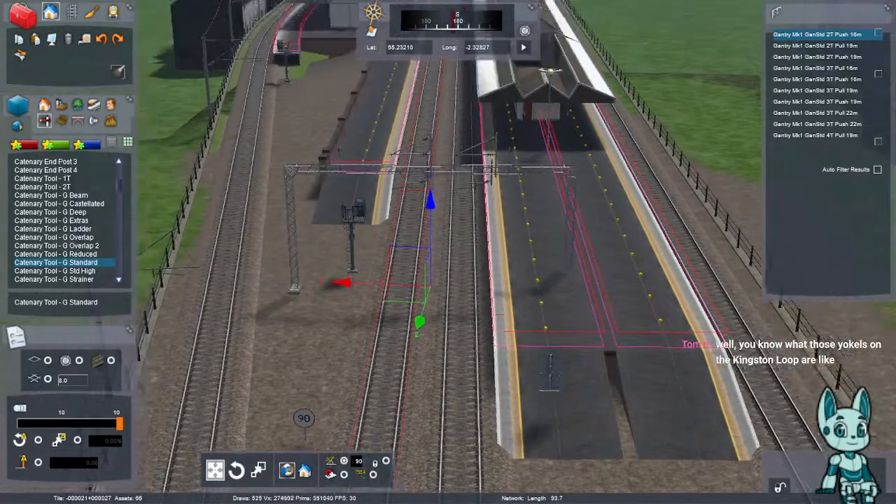
- Delete the standard lattice gantry from the two main tracks near the platform ramps
key(Up)
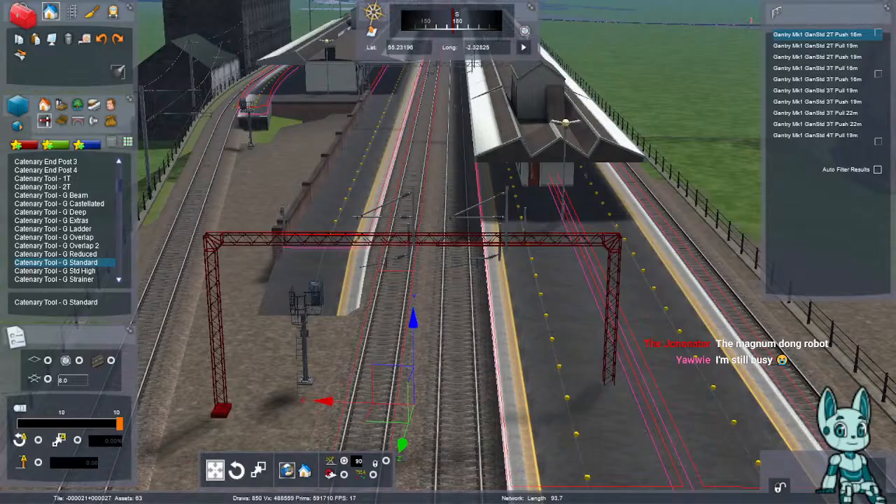
drag(878, 74, 879, 39)
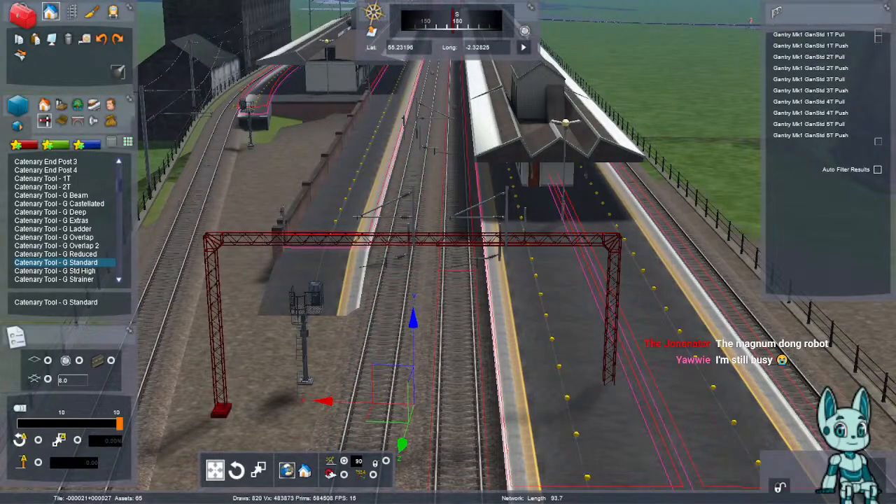
key(Delete)
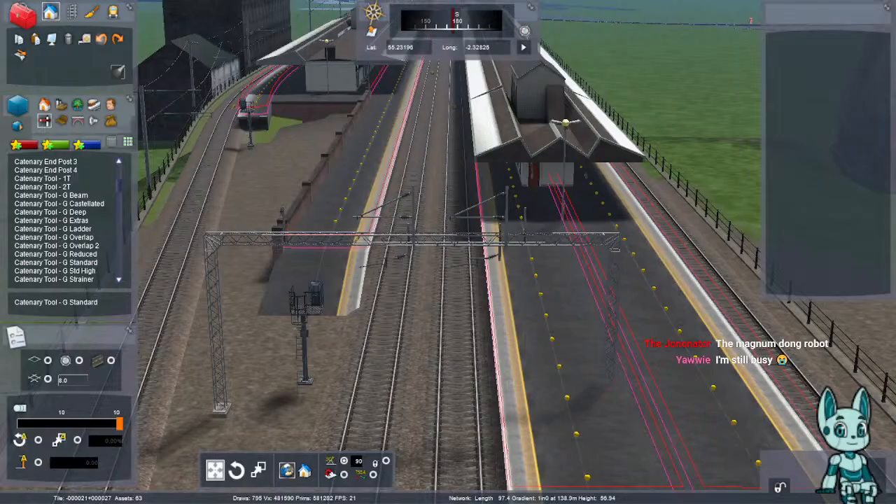
click(448, 239)
key(Delete)
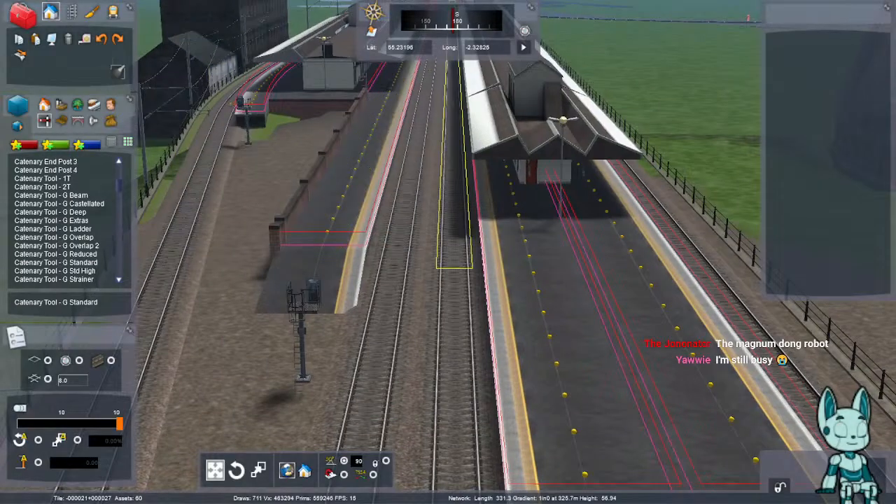
- Place a Gantry Mk1 GanOverlap 2T Pull 16m from Catenary Tool - G Overlap across the two main tracks beside the platform ramp
key(Left)
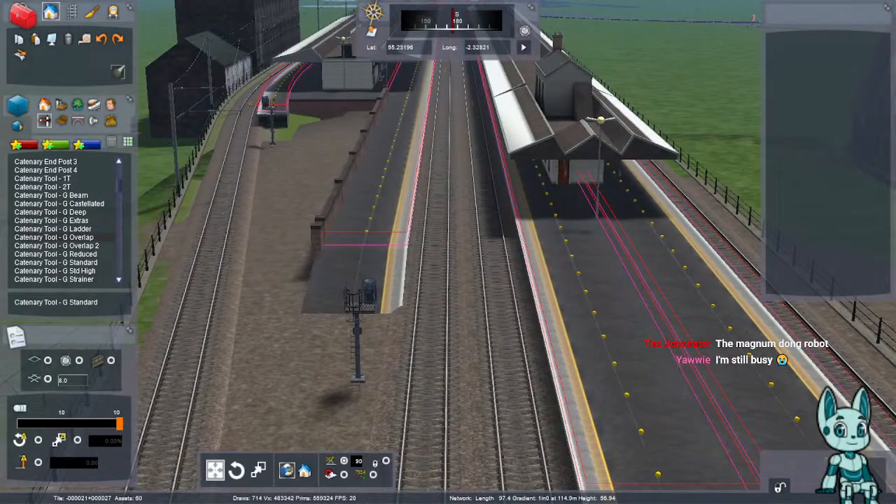
click(54, 237)
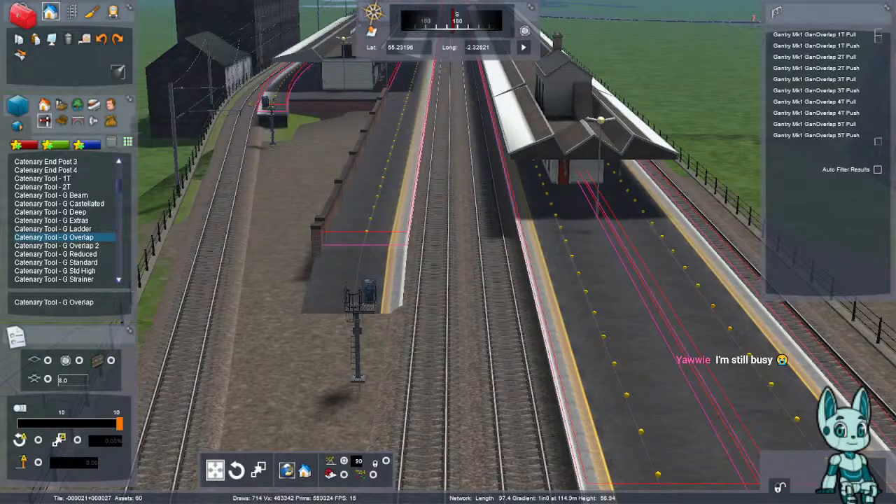
scroll(822, 84, down, 1)
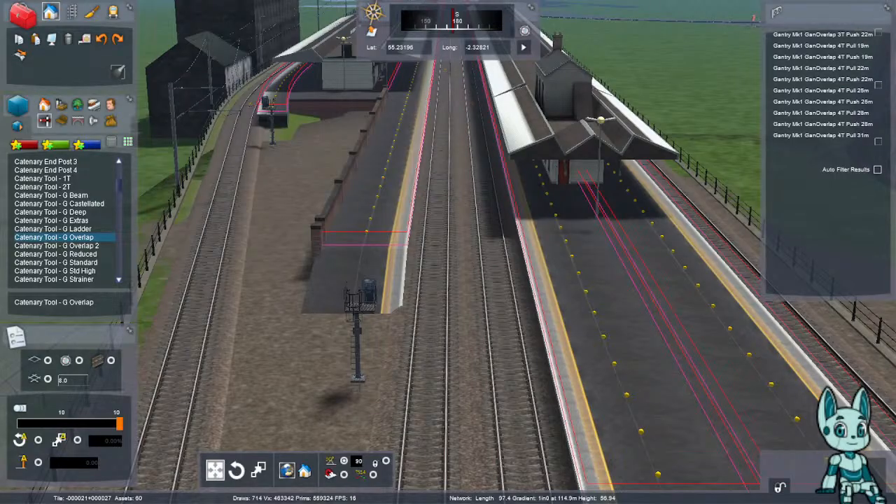
scroll(823, 84, up, 3)
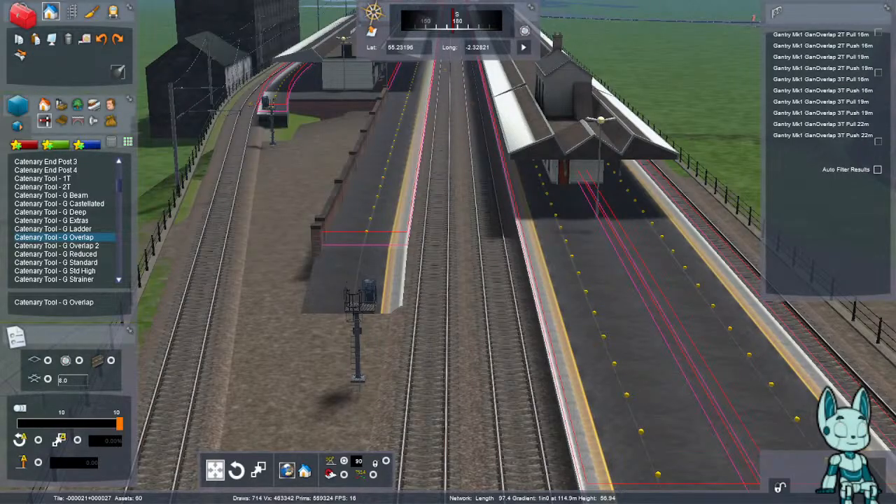
click(820, 35)
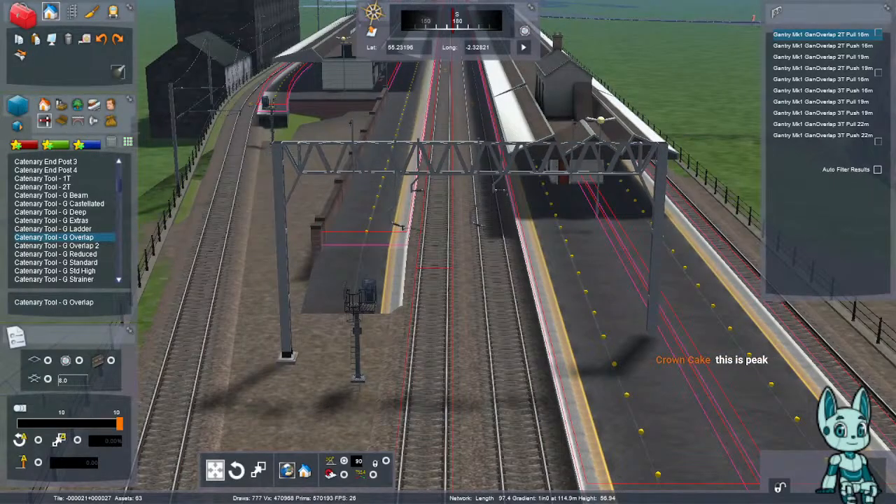
click(469, 345)
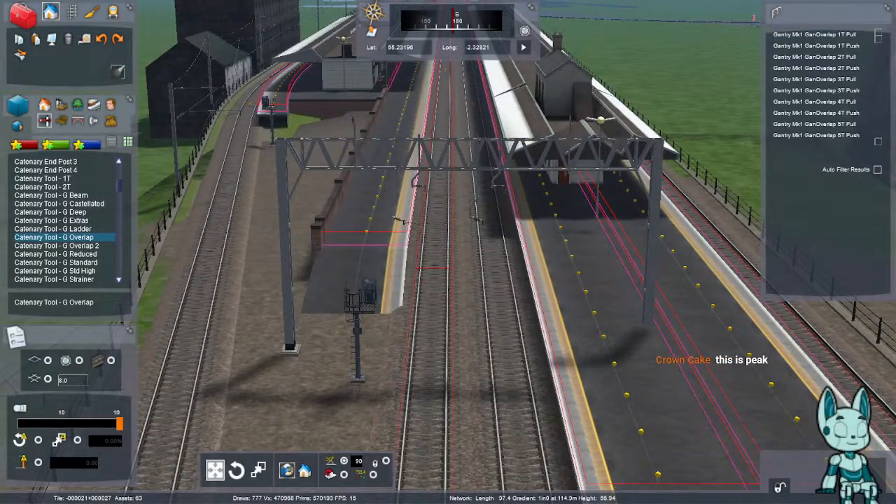
- Place another Gantry Mk1 GanOverlap from Catenary Tool - G Overlap across the two main tracks at the far platform ends, near the signal box
key(Up)
key(Up)
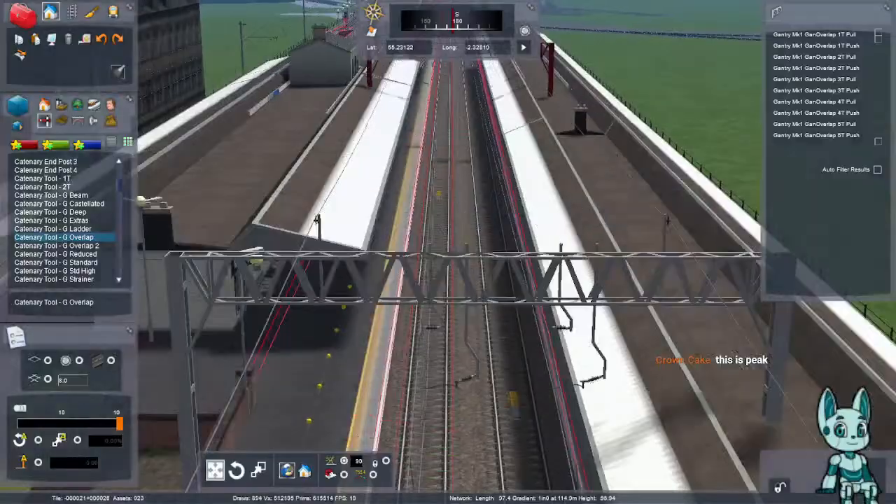
key(Up)
key(Up)
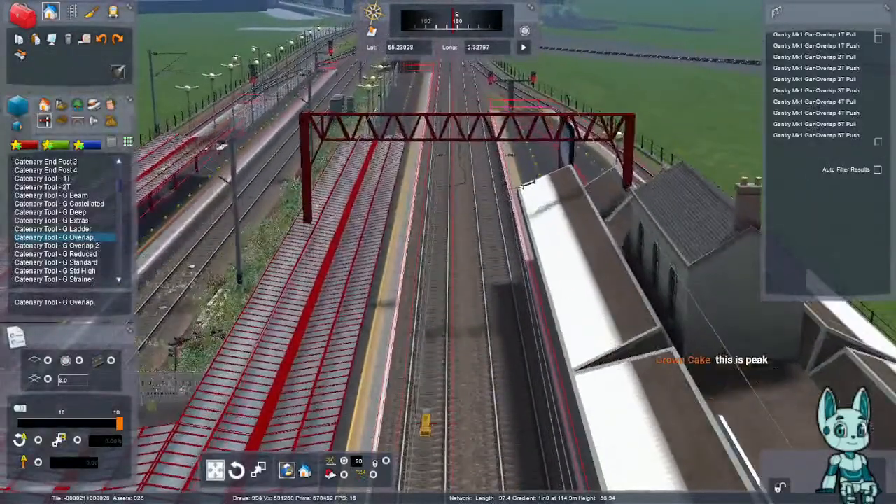
key(Up)
key(Up)
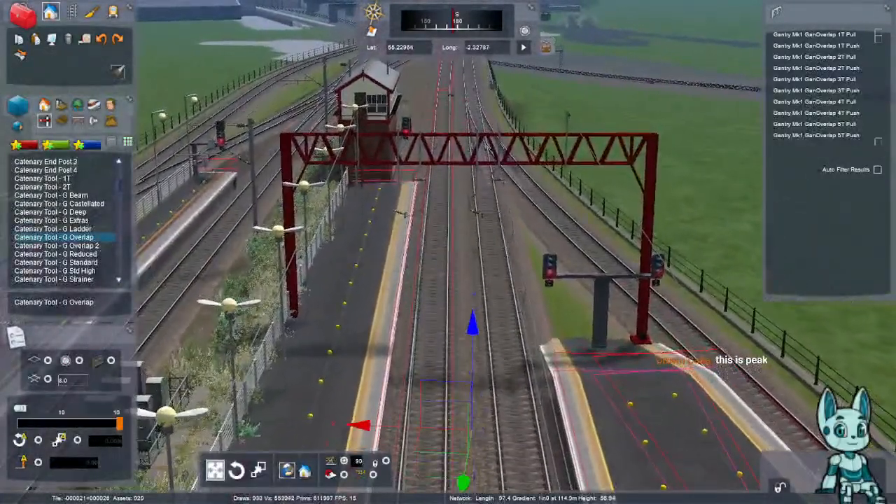
key(Up)
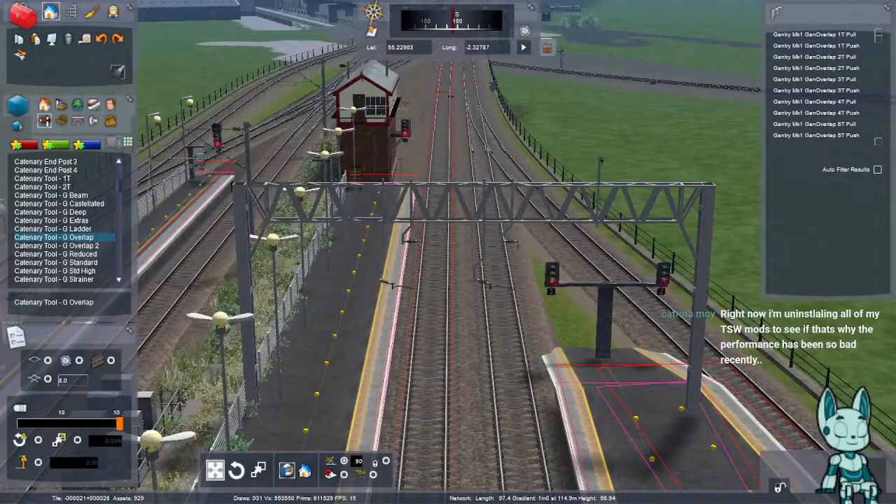
- Delete the loose overhead wires trailing from the outer side of the overlap gantry at the far platform ends
key(Up)
key(Up)
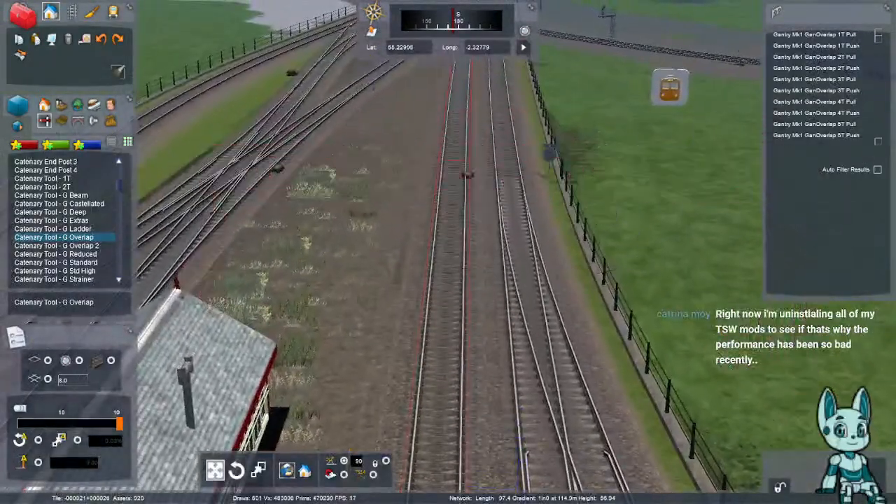
right_drag(448, 252, 651, 256)
key(Down)
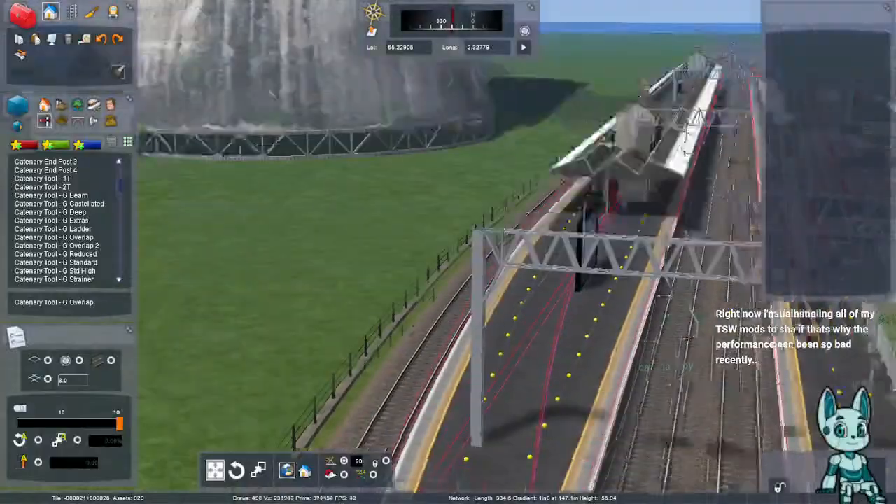
key(Down)
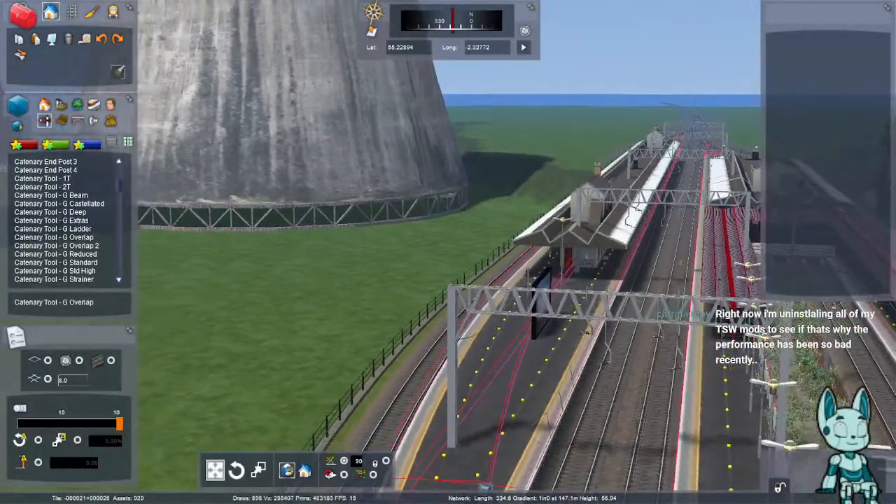
key(Up)
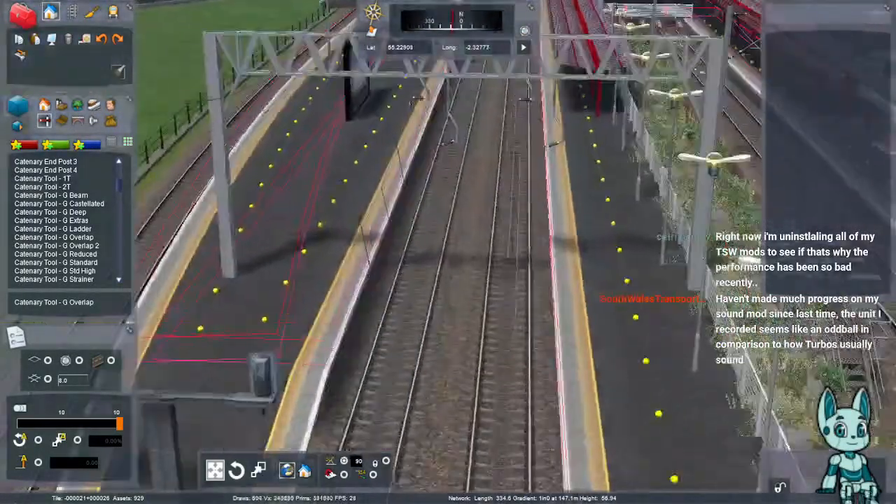
key(Down)
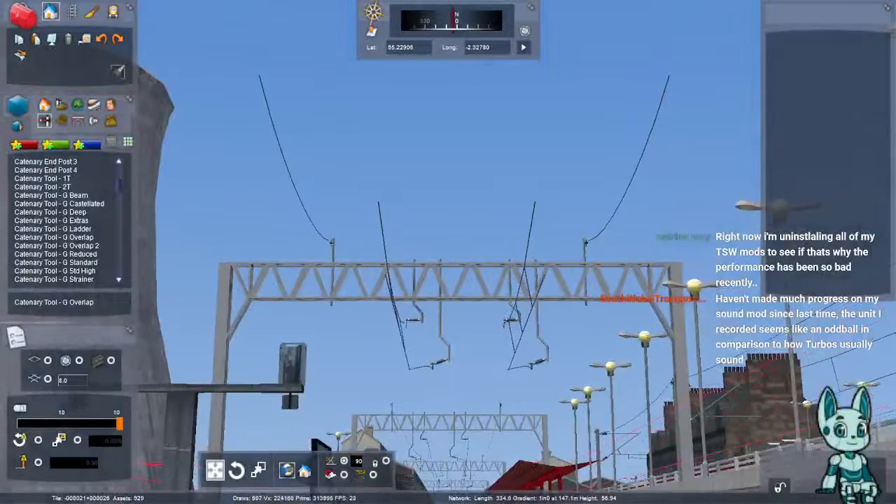
key(Up)
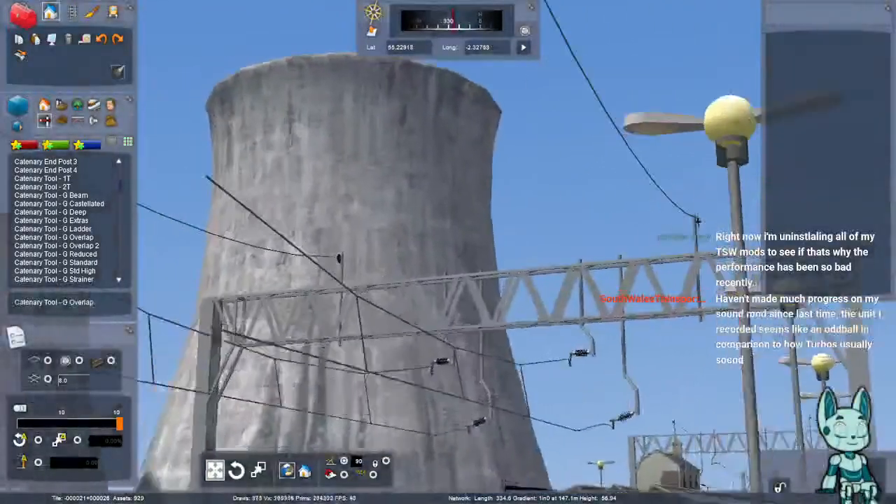
key(Down)
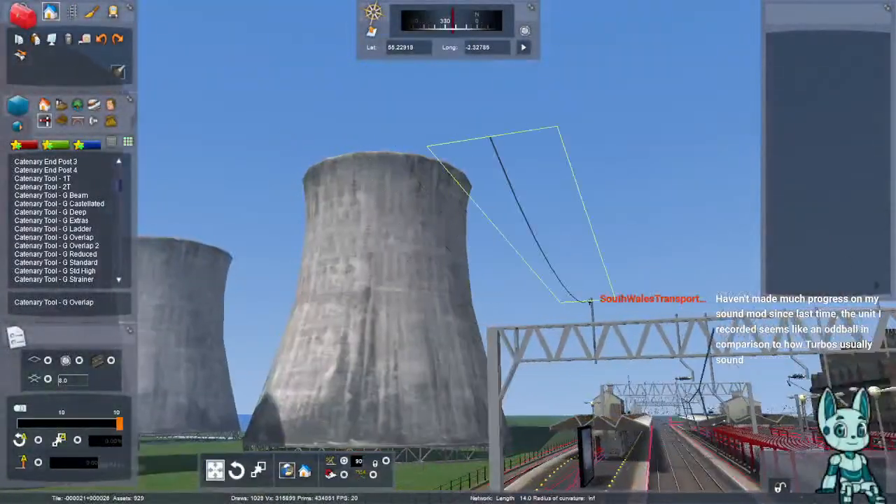
click(505, 162)
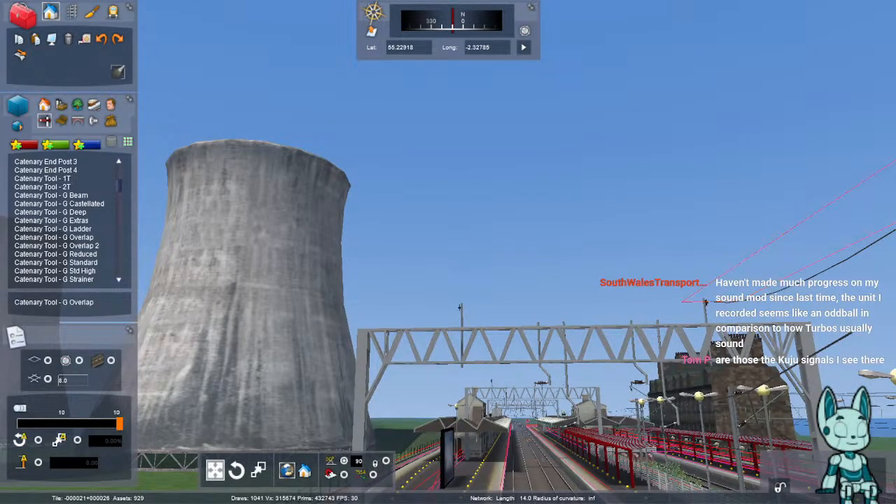
key(Up)
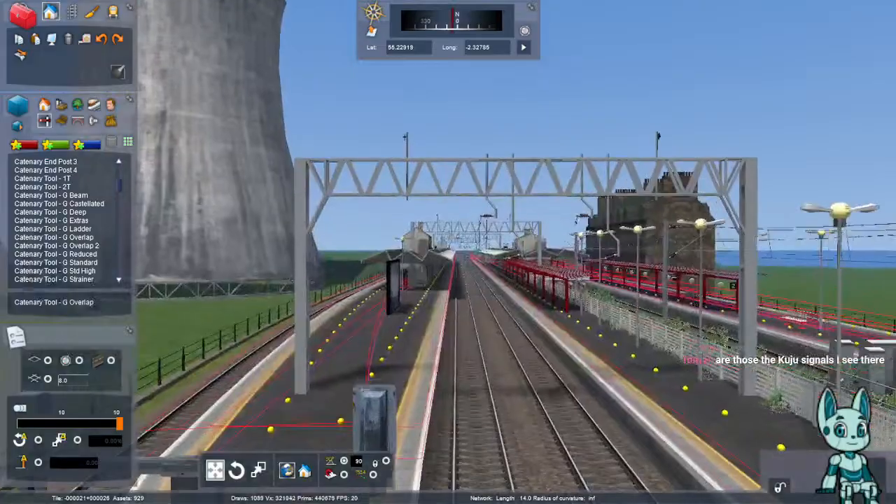
- Examine the gantries and contact wires over the two main tracks through the full length of the station
key(Up)
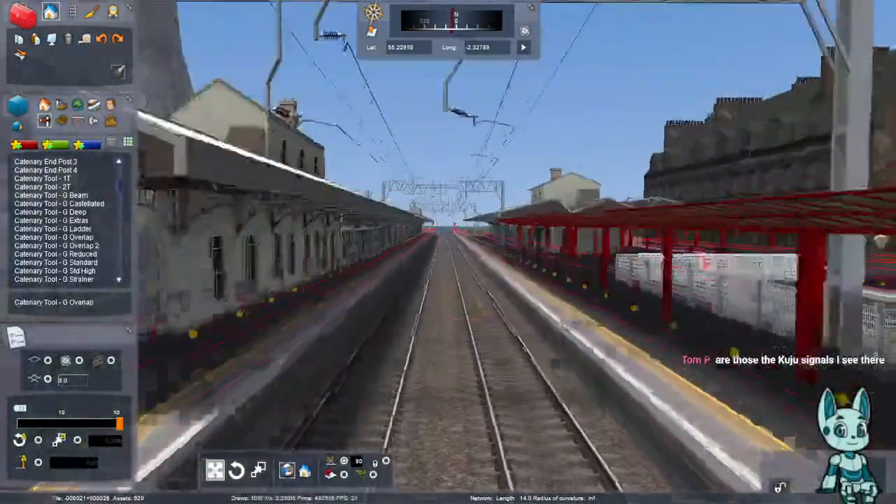
key(Up)
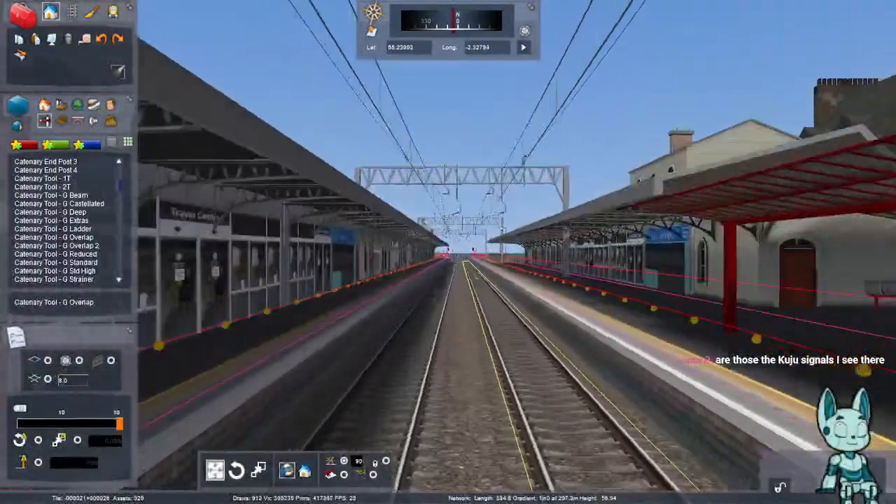
key(Up)
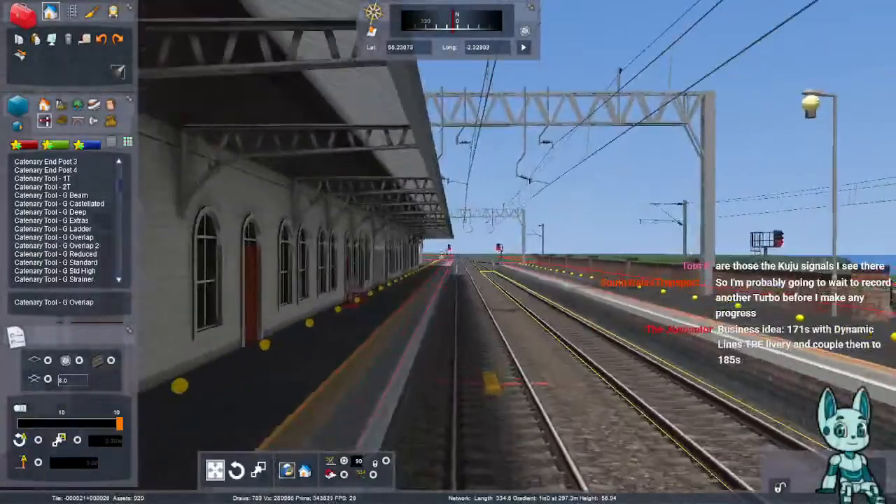
key(Up)
right_drag(448, 252, 435, 269)
key(Down)
key(Right)
key(Up)
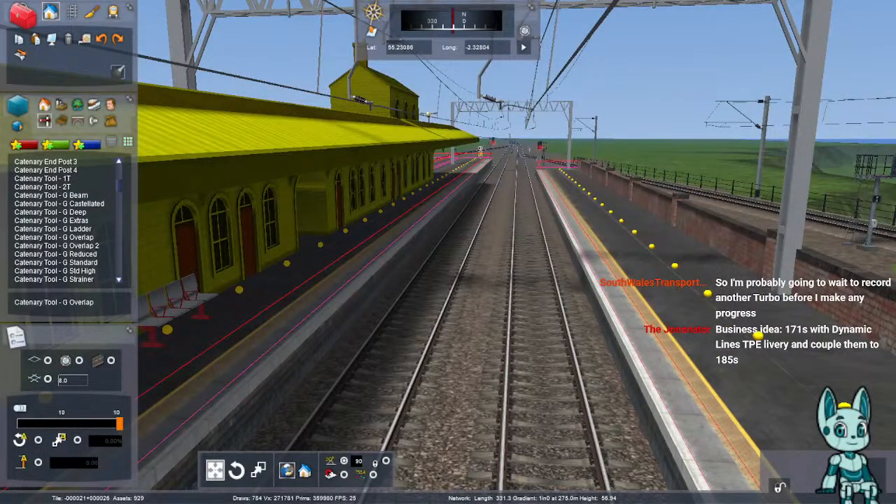
- Examine the signal and catenary masts beside the outer track, then check the wiring over the main tracks beside the station building
right_drag(420, 238, 368, 270)
key(Up)
key(Right)
key(Up)
key(Up)
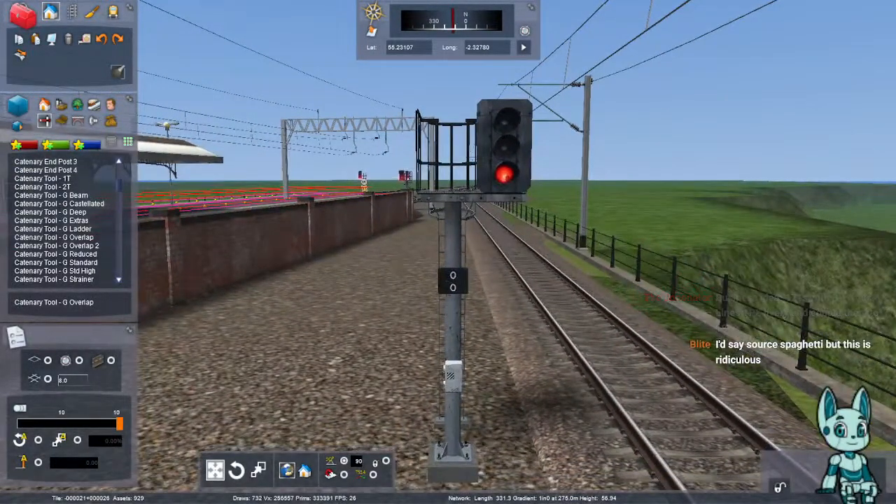
key(Left)
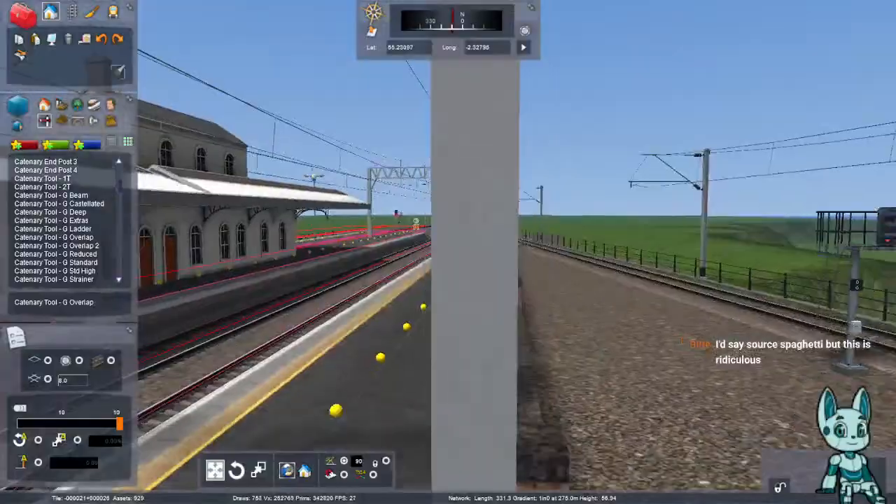
key(Left)
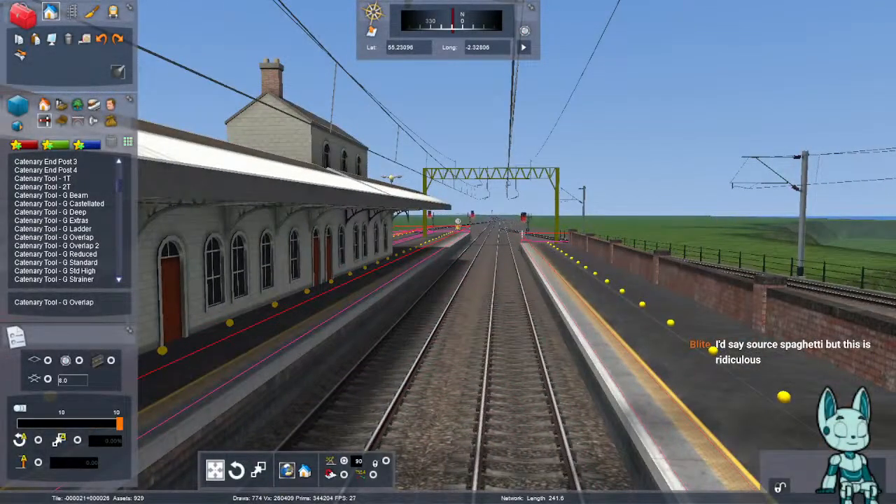
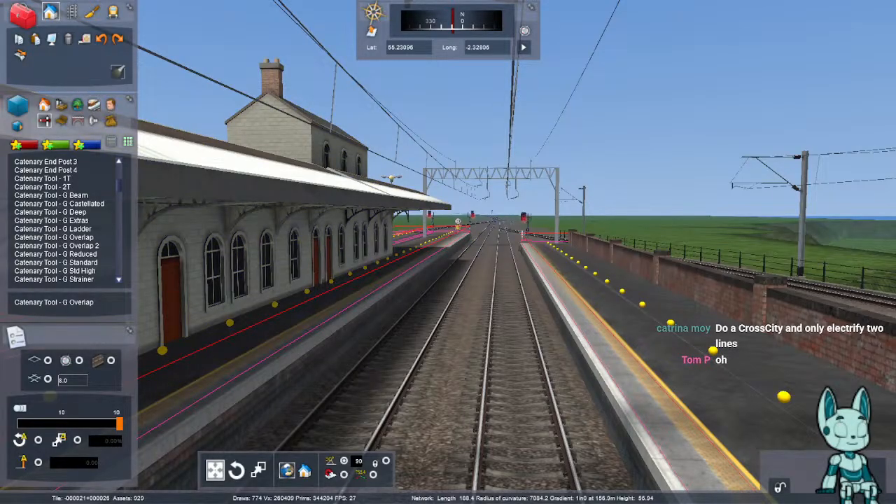
right_drag(592, 241, 539, 241)
key(Left)
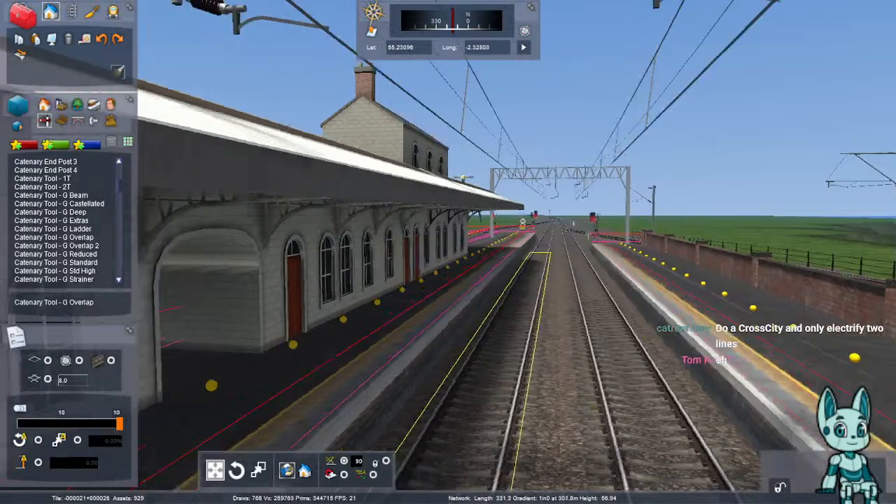
right_drag(504, 336, 571, 366)
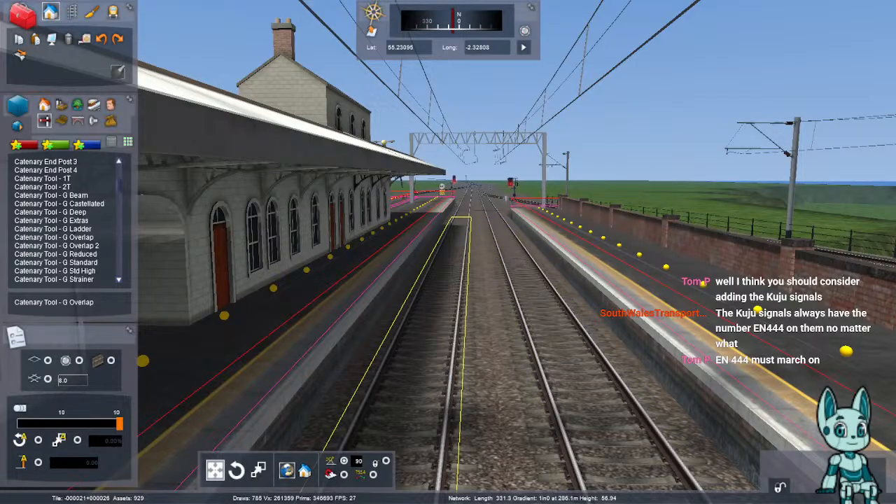
- Look through the miscellaneous scenery objects from Handrails through the HL, JT and LG entries for a suitable trackside item
right_drag(434, 301, 409, 220)
key(Down)
key(Up)
key(Down)
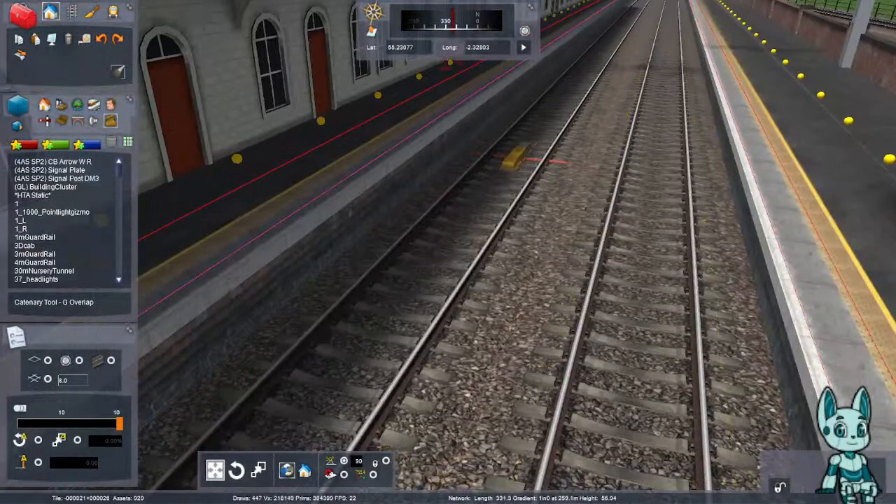
key(h)
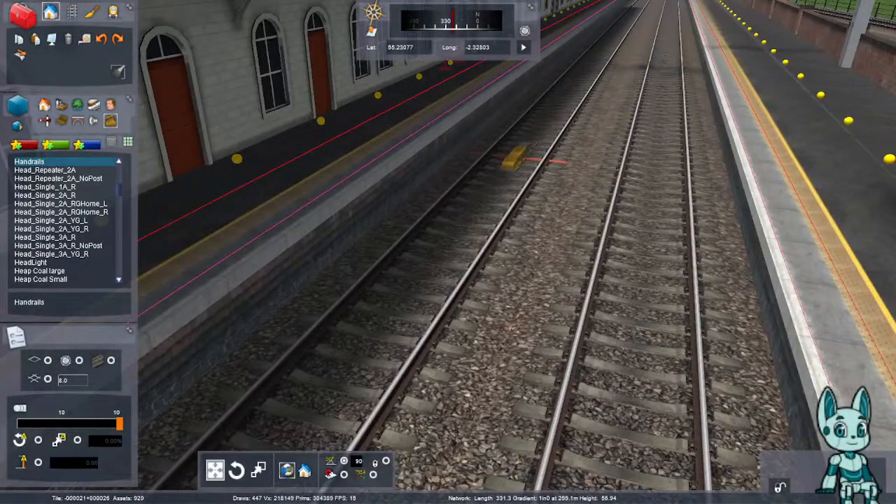
scroll(66, 221, down, 5)
scroll(66, 221, down, 3)
scroll(66, 221, up, 2)
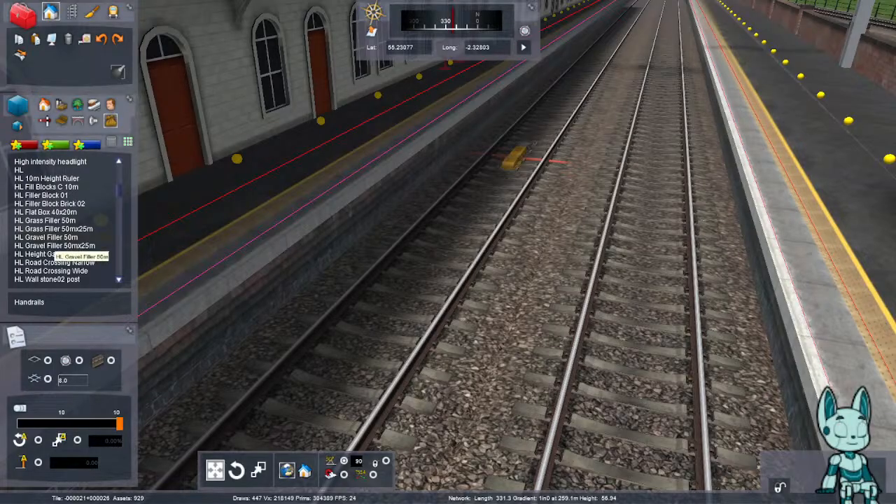
scroll(56, 249, down, 3)
scroll(67, 240, down, 15)
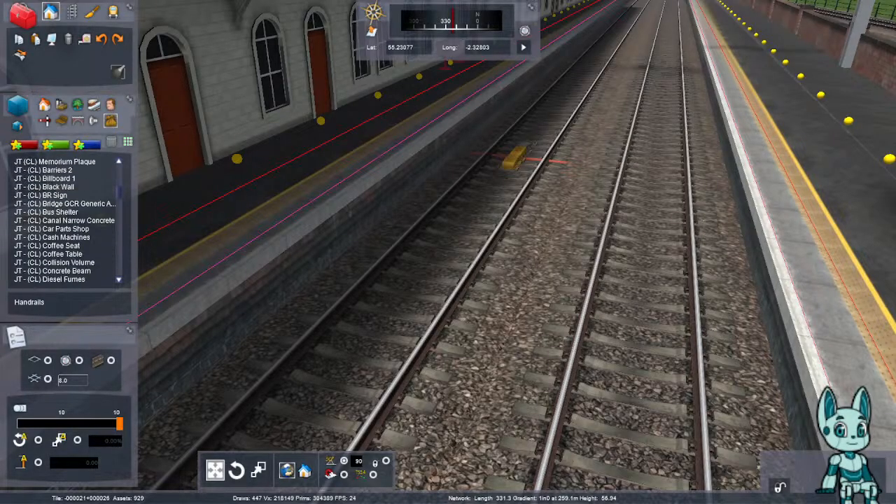
scroll(67, 240, down, 15)
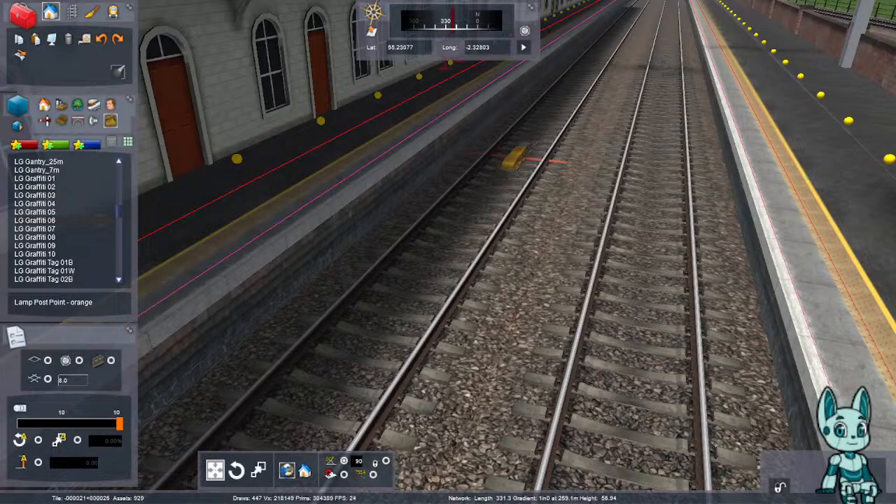
scroll(67, 240, down, 9)
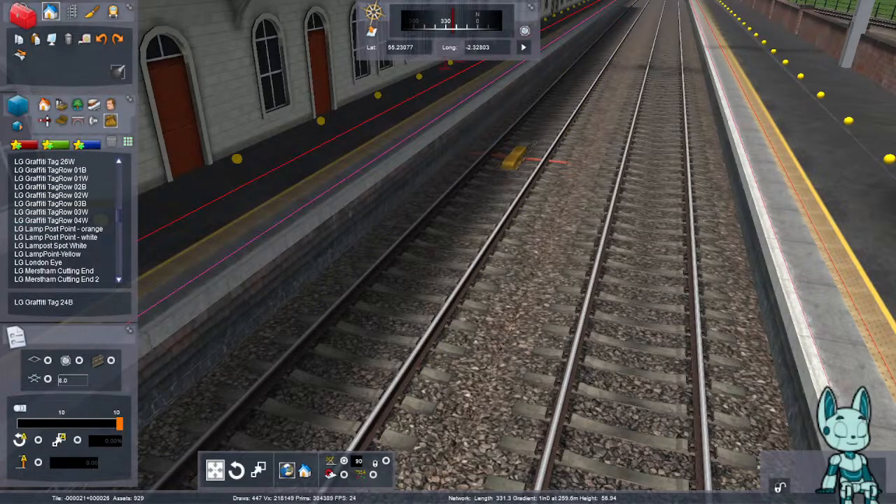
scroll(67, 240, down, 3)
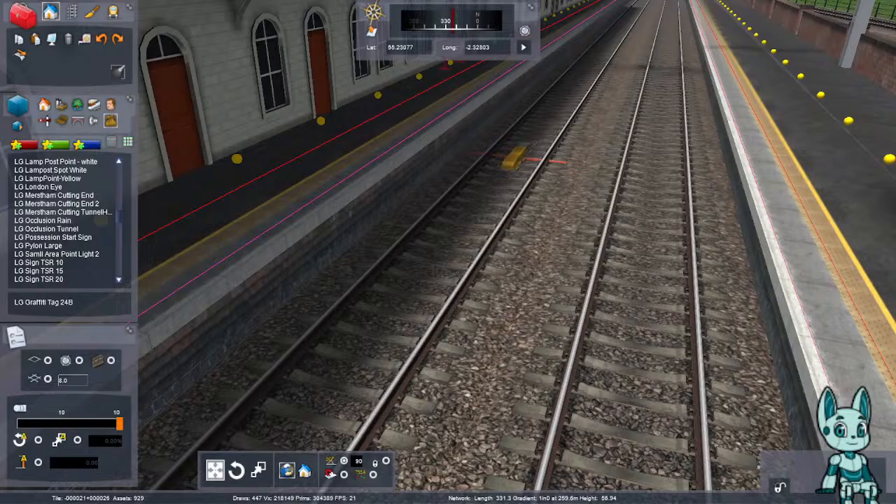
scroll(67, 240, down, 12)
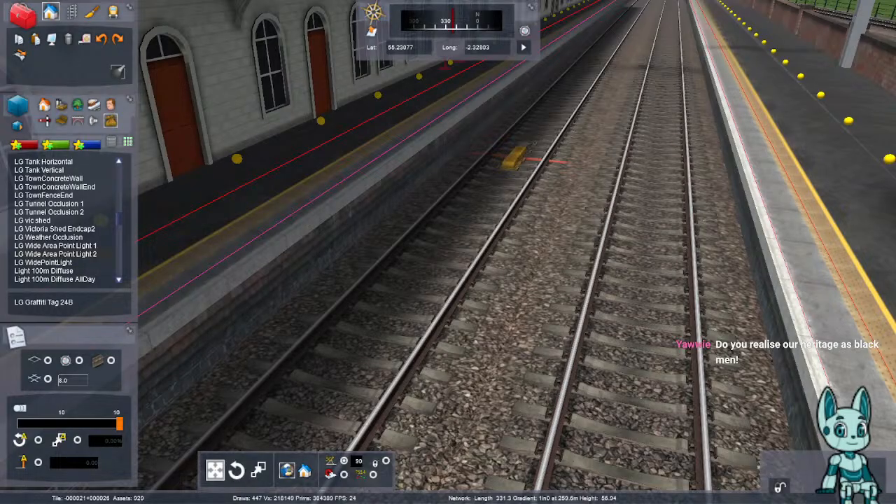
- Check the LG sign and light entries again, and look through the LM, loco light and Marsden objects
right_drag(448, 252, 483, 209)
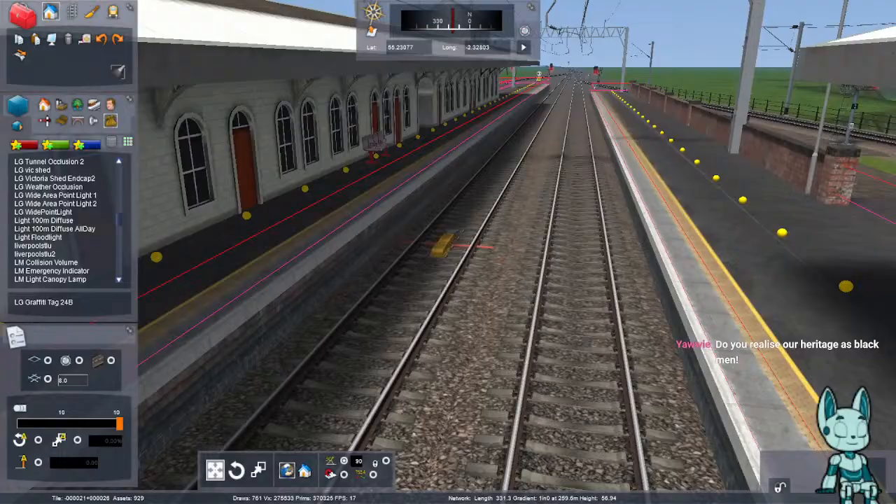
scroll(66, 221, up, 3)
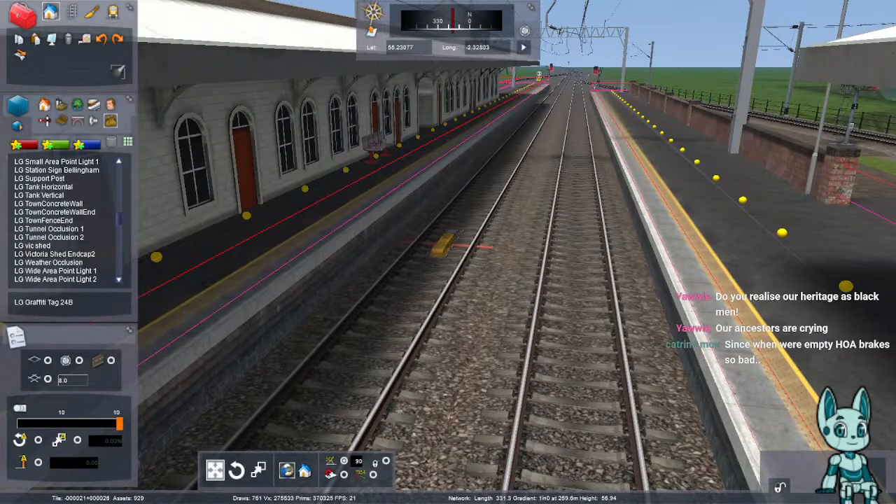
scroll(77, 273, up, 3)
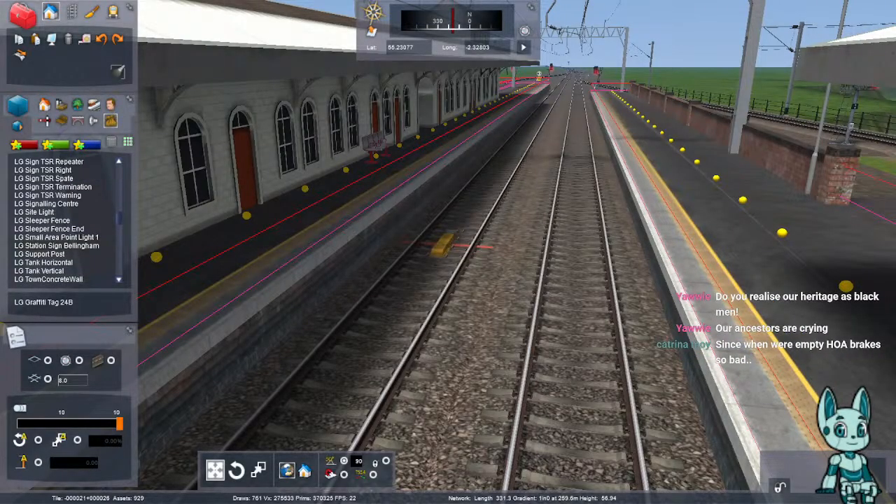
scroll(67, 221, down, 5)
scroll(67, 220, down, 5)
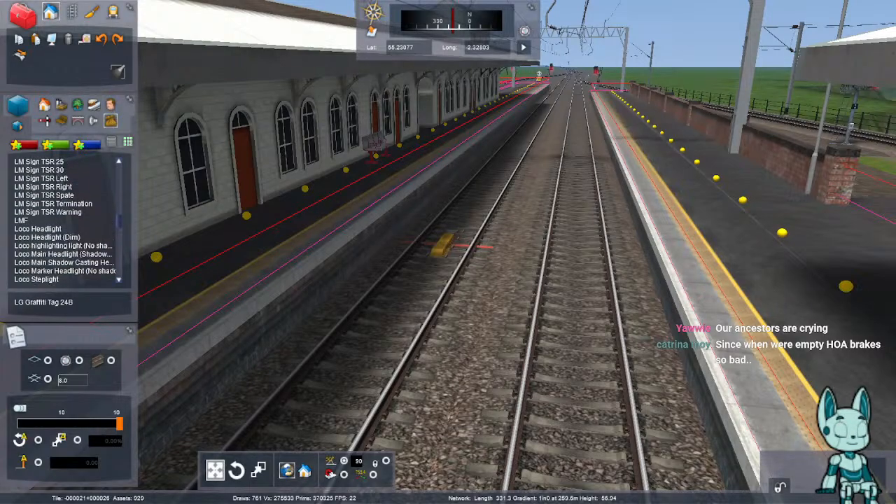
scroll(66, 221, up, 4)
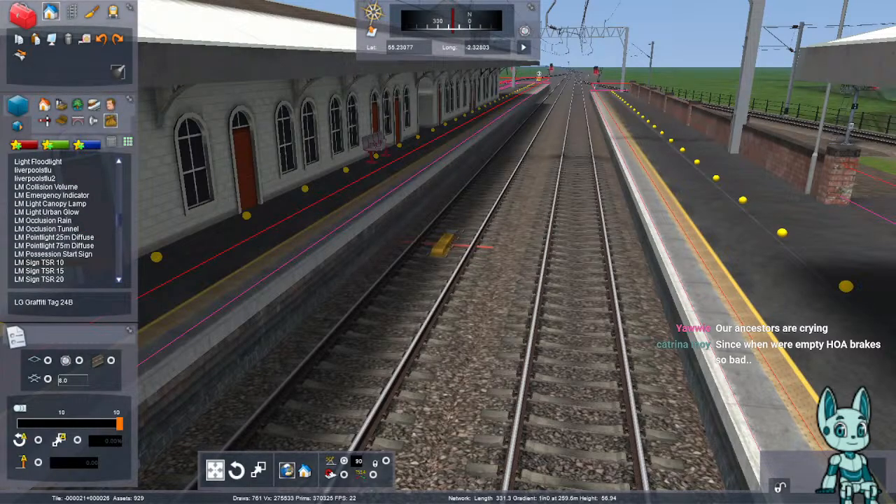
scroll(67, 220, down, 15)
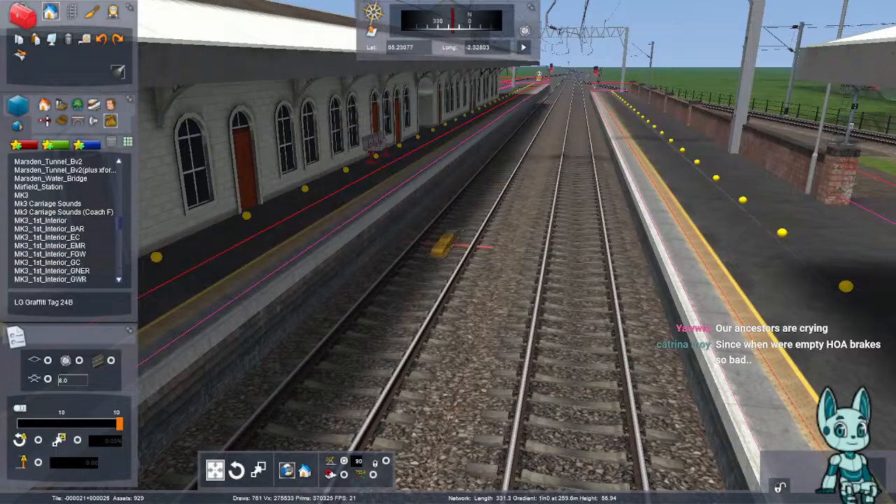
scroll(66, 220, up, 2)
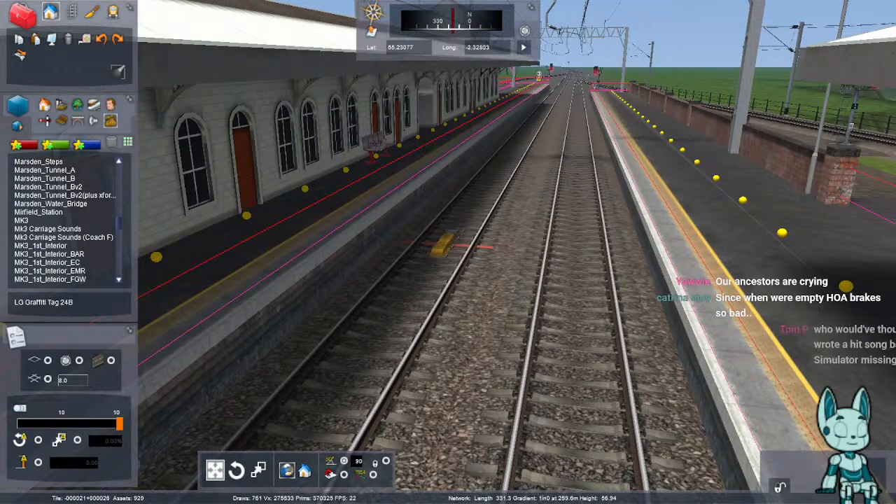
- Preview the Marsden_Tunnel_A and Marsden_Water_Bridge objects beside the station platform
click(44, 170)
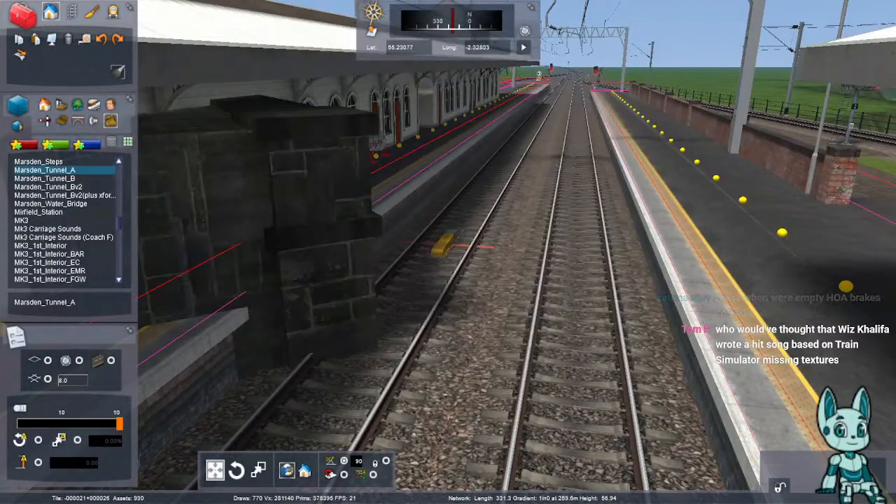
click(51, 204)
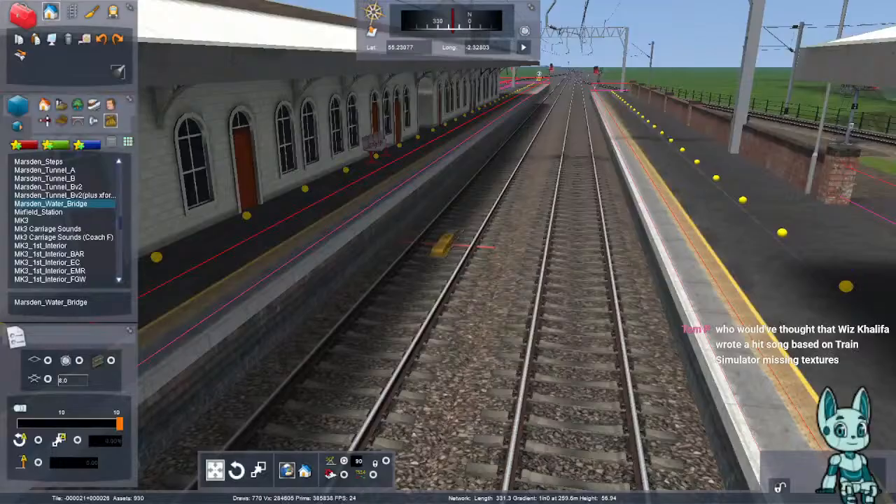
key(Down)
- Look through the miscellaneous objects from the MK3 interiors through the NEE, OLE and particle entries to the rock faces
scroll(67, 220, down, 7)
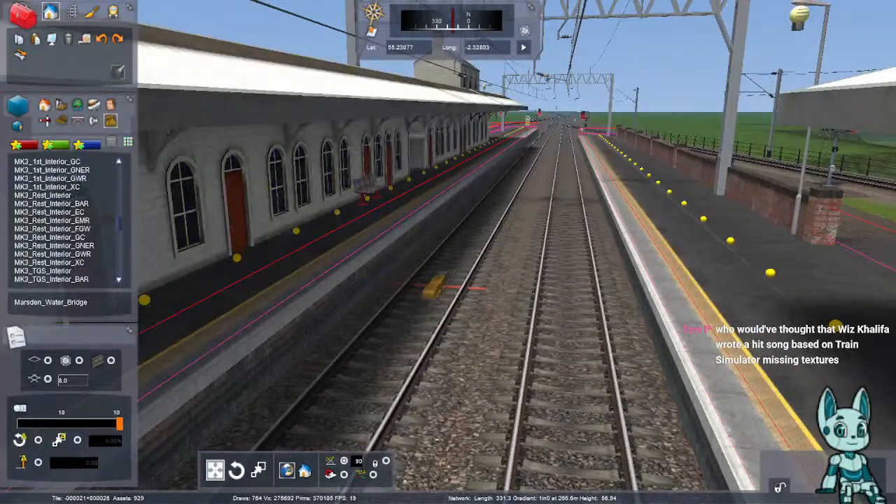
scroll(66, 221, down, 10)
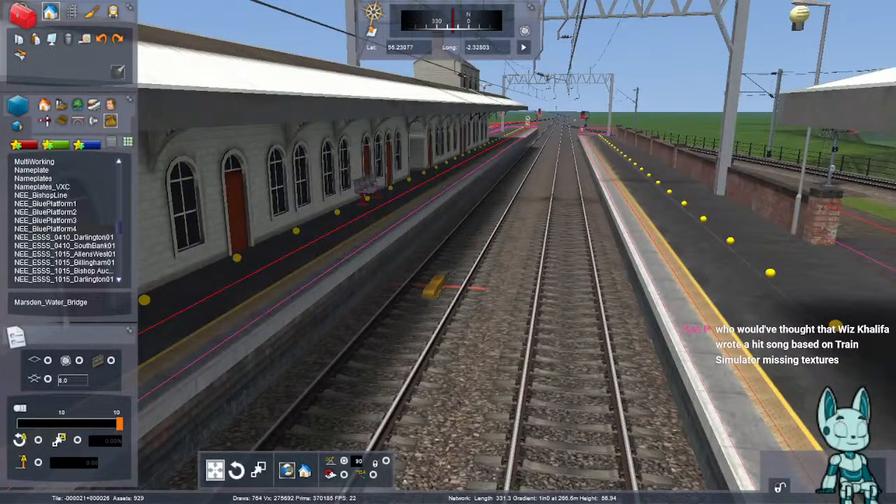
scroll(66, 221, down, 10)
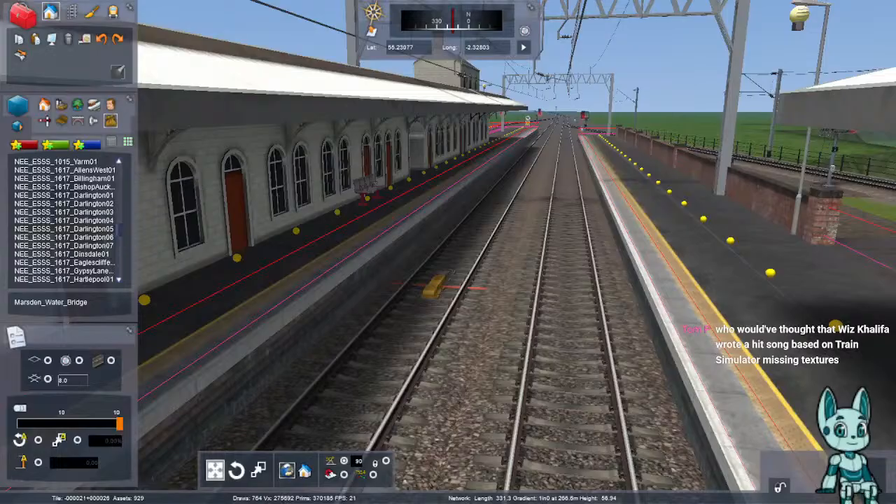
scroll(91, 251, down, 3)
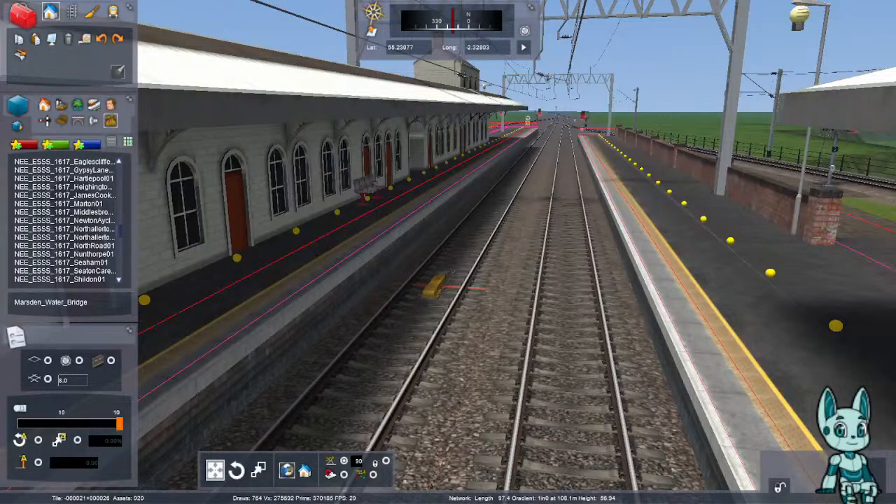
right_drag(553, 294, 679, 299)
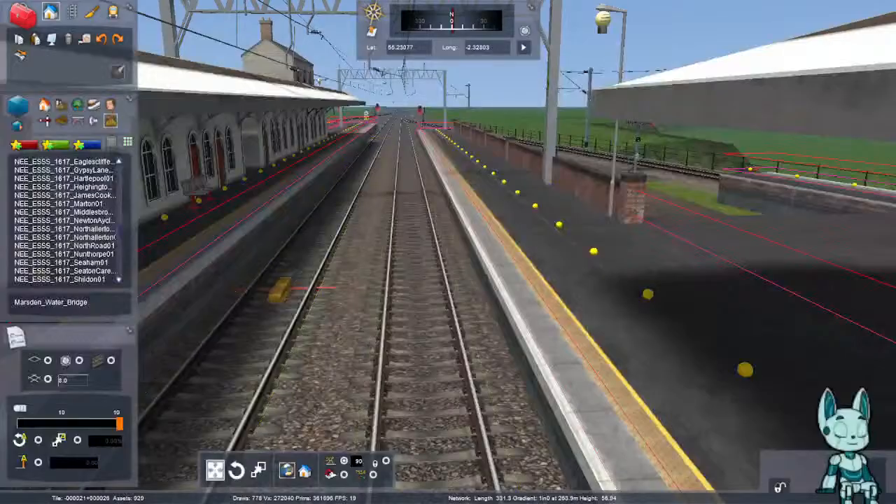
scroll(64, 221, down, 5)
scroll(64, 220, down, 10)
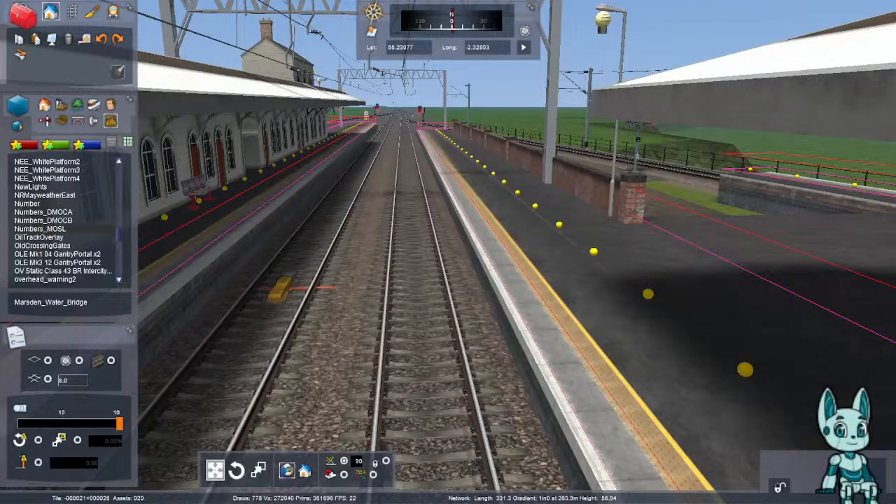
scroll(64, 220, down, 10)
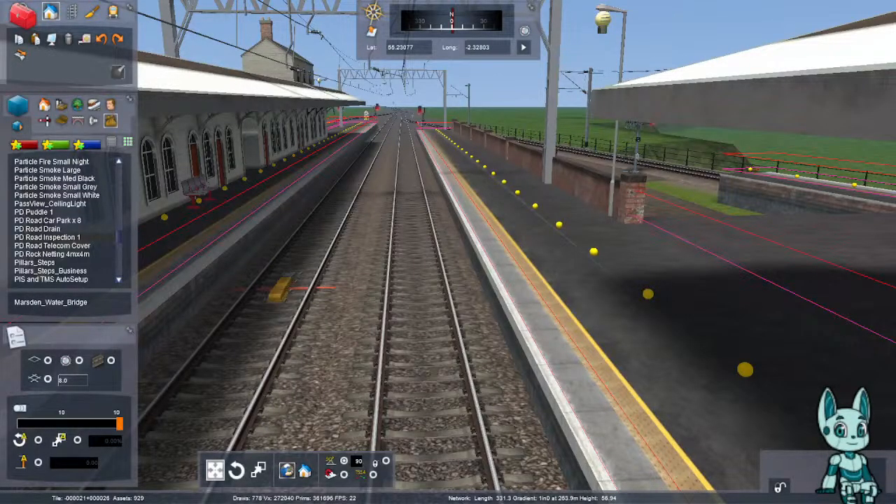
scroll(64, 221, down, 5)
scroll(64, 220, down, 8)
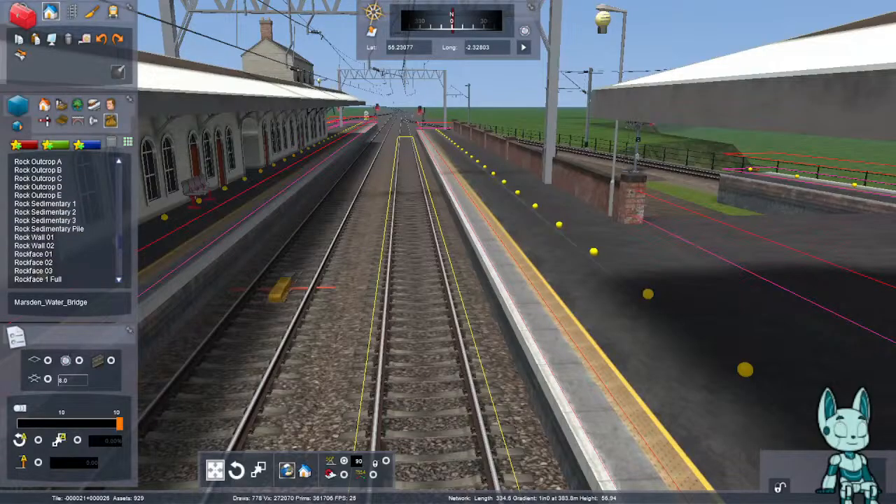
- Save the route edits
key(F2)
key(Return)
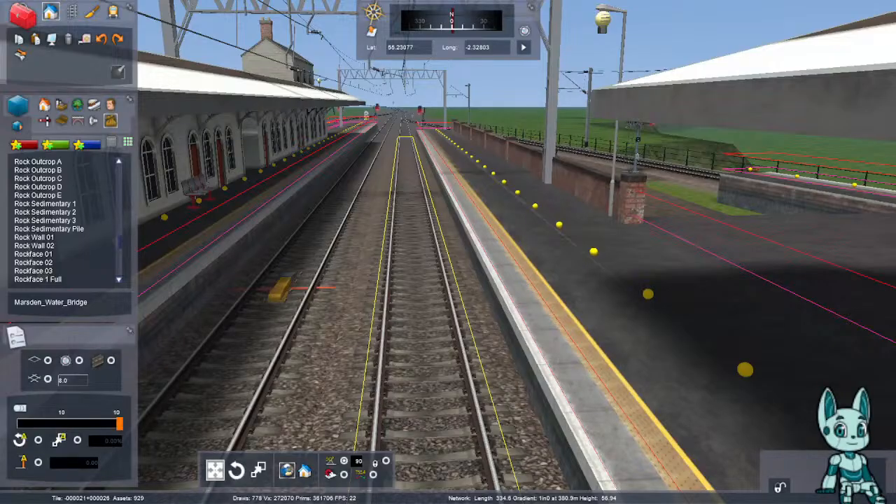
- Look through the miscellaneous objects from the rock faces through the sheds, station signs and terrain mounds to the WCML entries
right_drag(427, 266, 291, 282)
scroll(66, 221, down, 15)
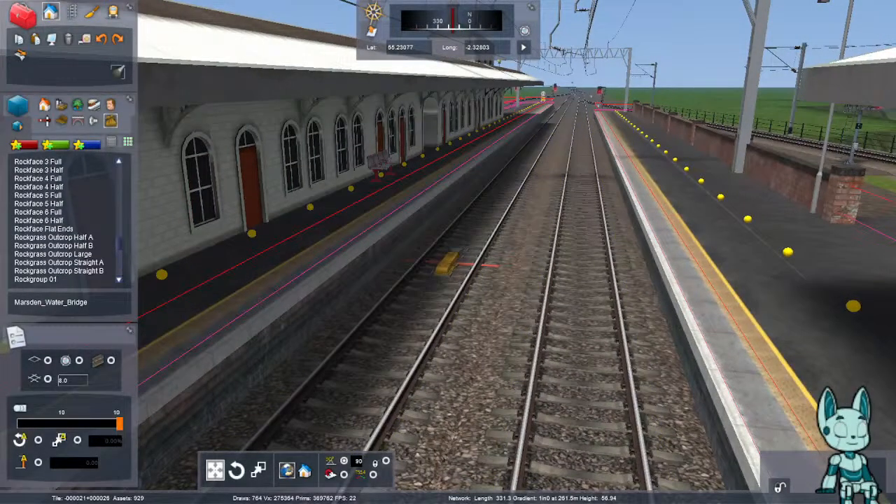
scroll(67, 221, down, 15)
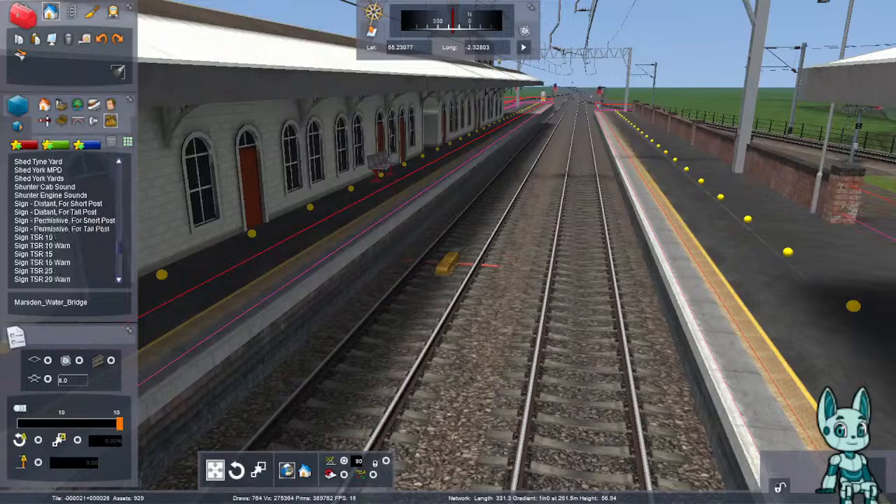
scroll(66, 221, down, 15)
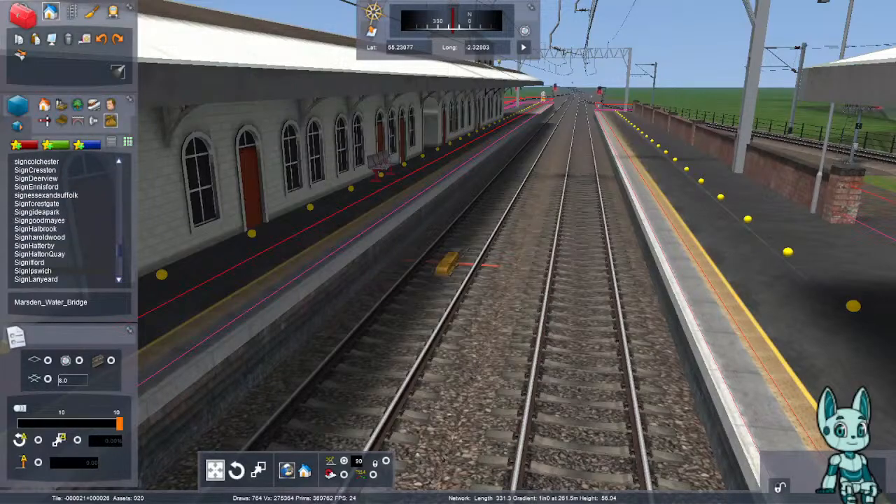
scroll(66, 220, down, 15)
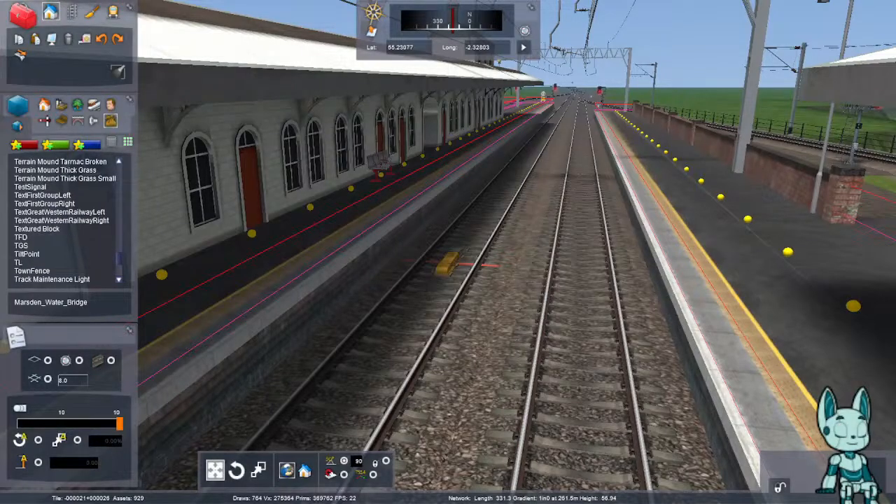
scroll(67, 221, up, 6)
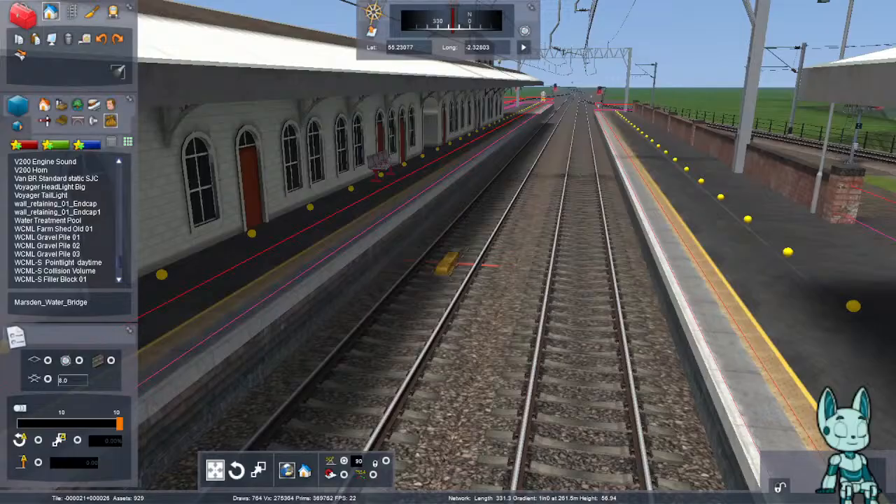
scroll(67, 220, down, 5)
scroll(67, 220, up, 3)
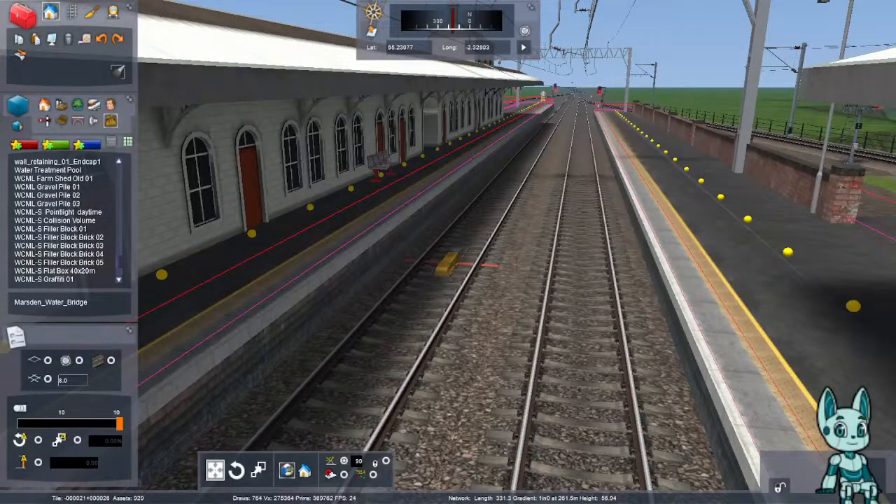
- Select the WCML-S Collision Volume entry and look through the miscellaneous objects down to the WCMLS TSR signs
click(66, 221)
click(67, 220)
scroll(67, 221, down, 6)
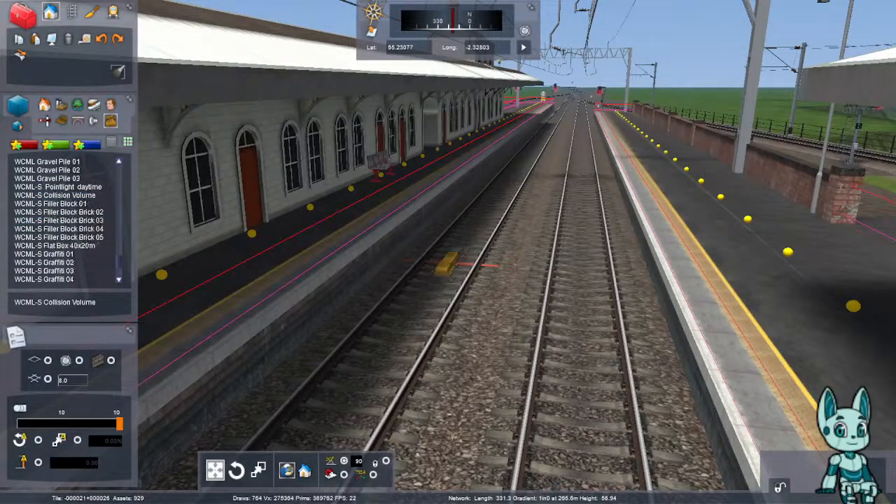
scroll(66, 220, down, 10)
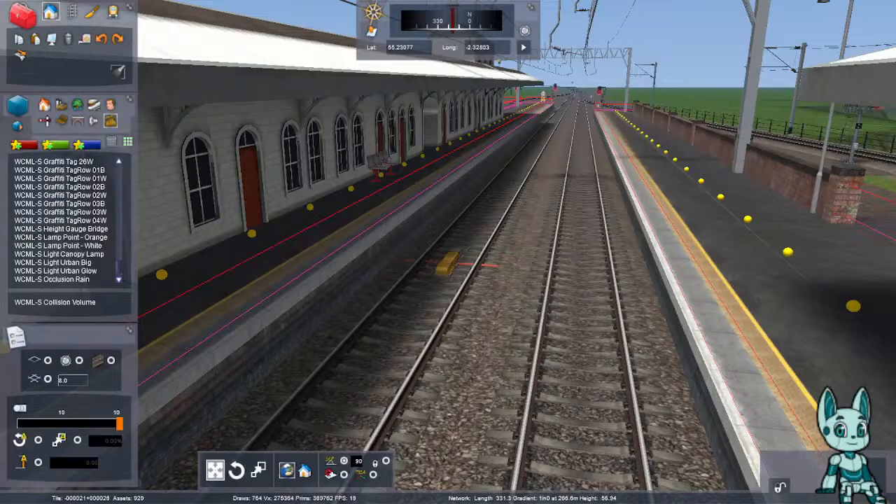
scroll(66, 220, up, 2)
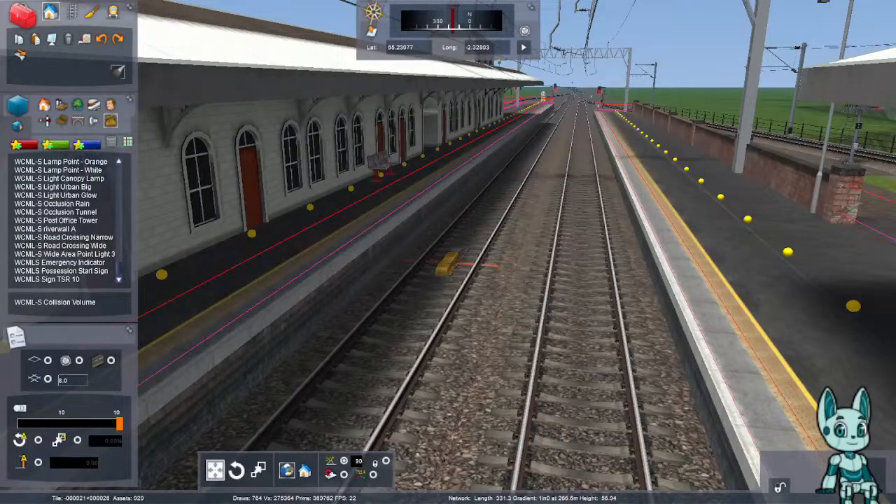
scroll(67, 221, down, 1)
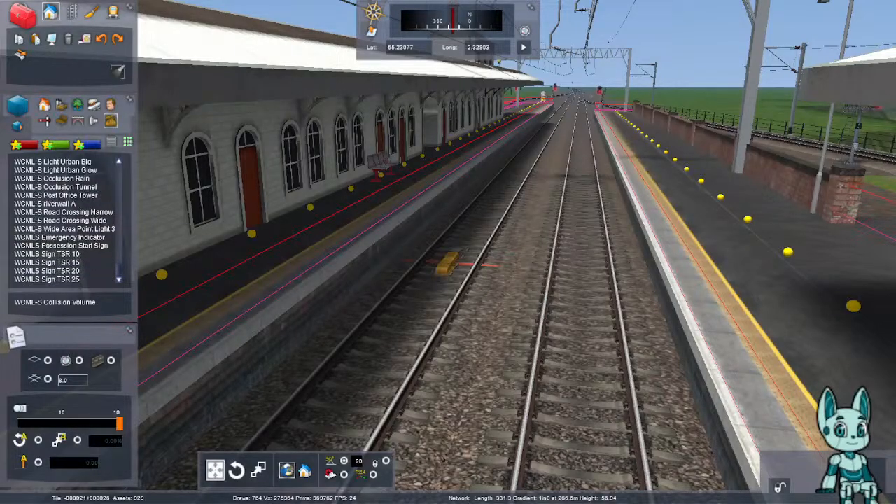
- Save the route edits and leave the route editor for the play view, facing back along the station tracks
key(Escape)
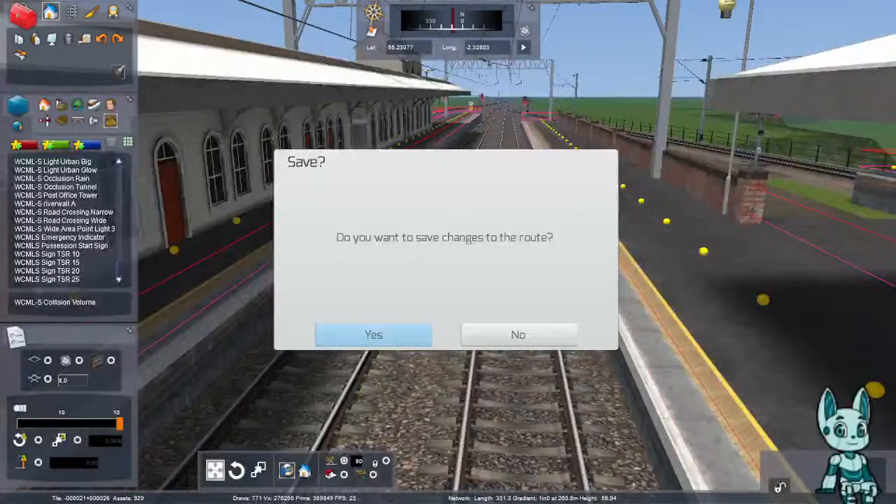
click(374, 335)
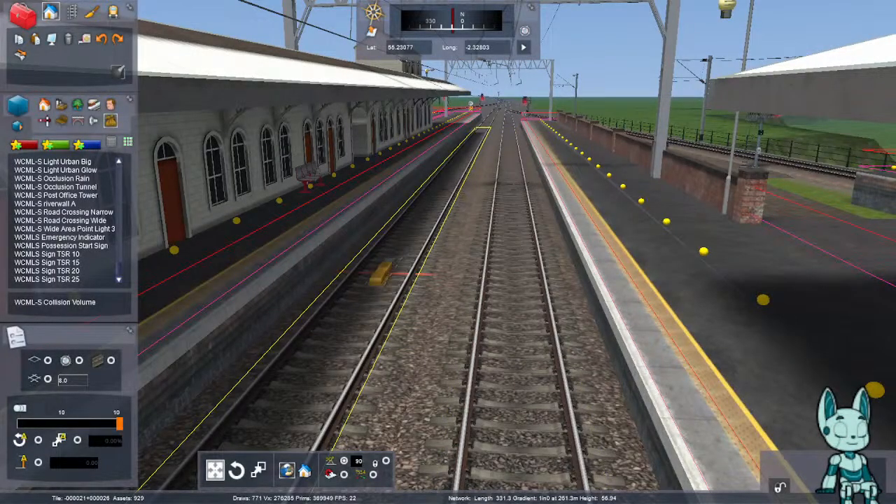
key(Left)
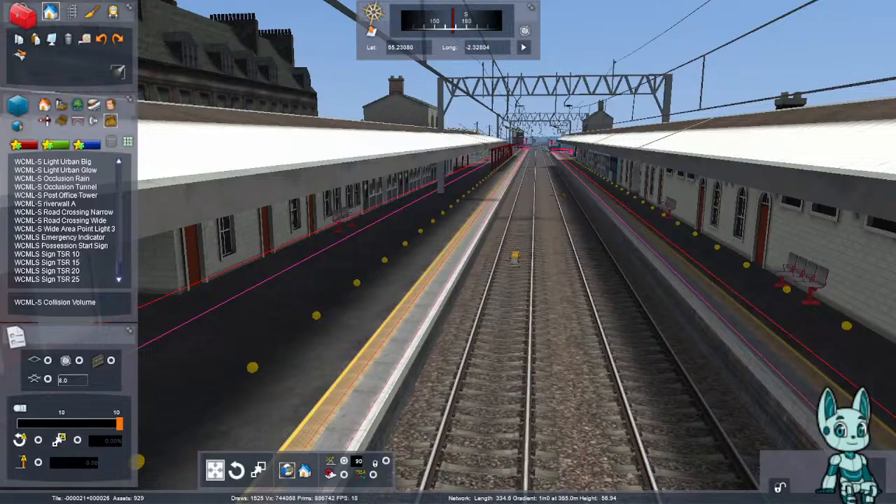
right_drag(396, 371, 448, 334)
key(F2)
click(448, 334)
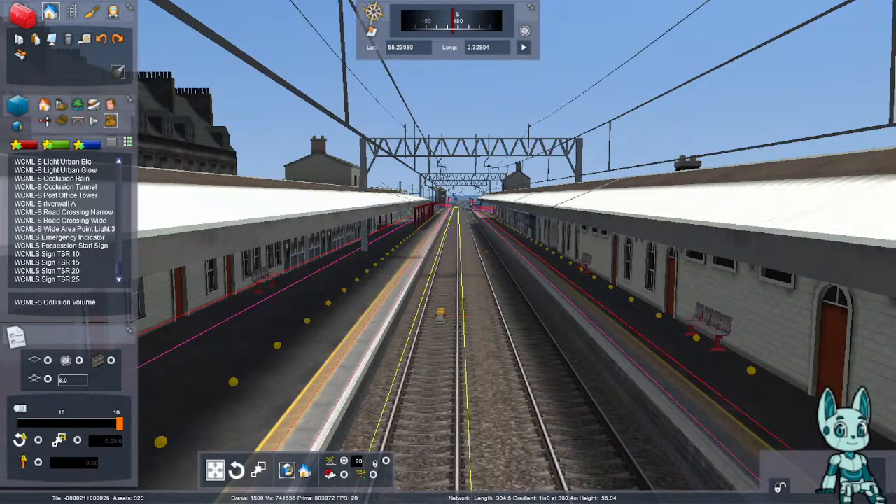
key(Up)
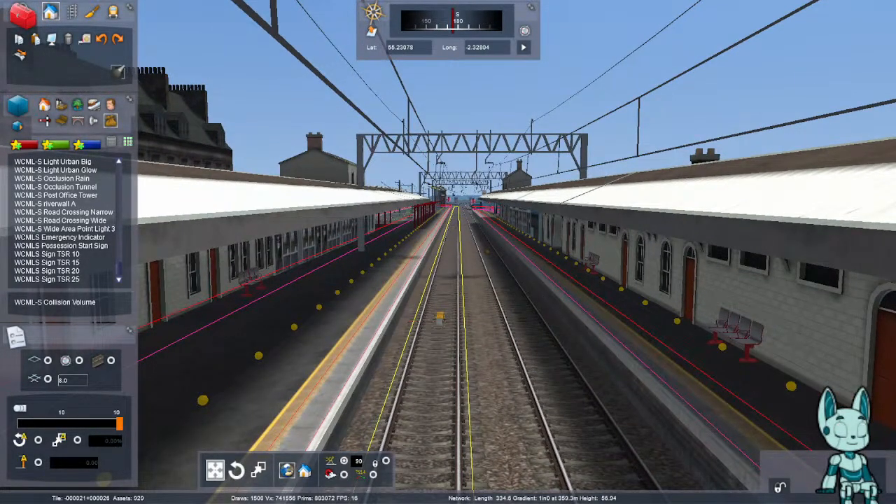
key(ctrl+e)
key(Down)
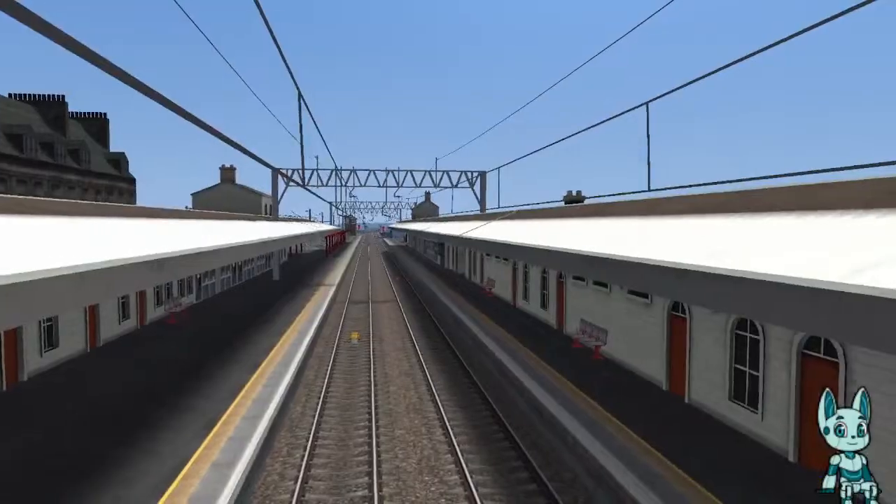
- Inspect the finished station in the play view from the platforms, canopies and overhead line gantries to the far shelters
key(Up)
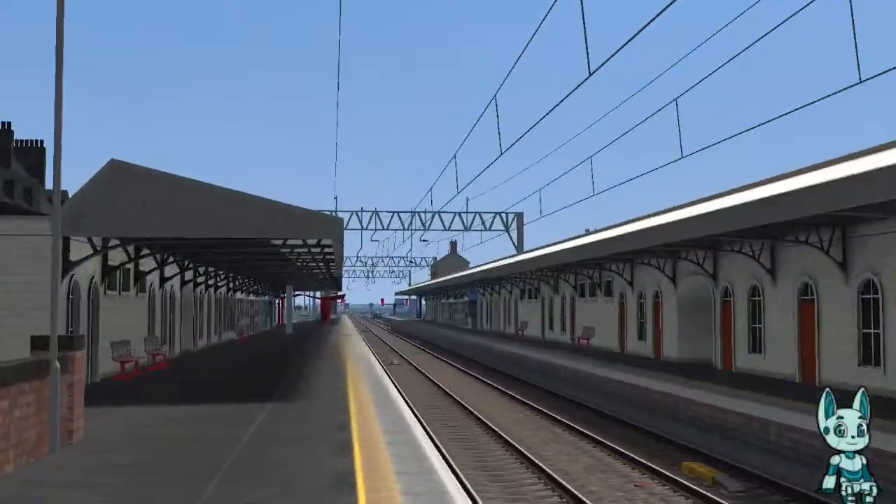
key(Left)
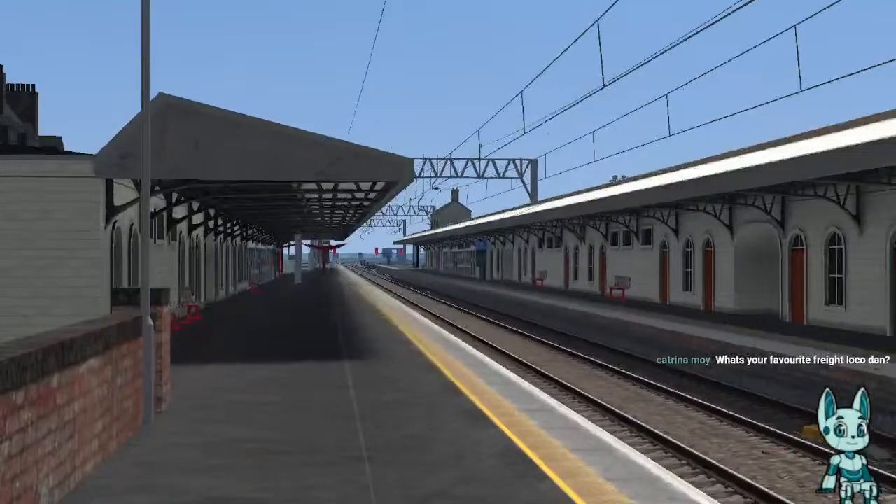
key(Down)
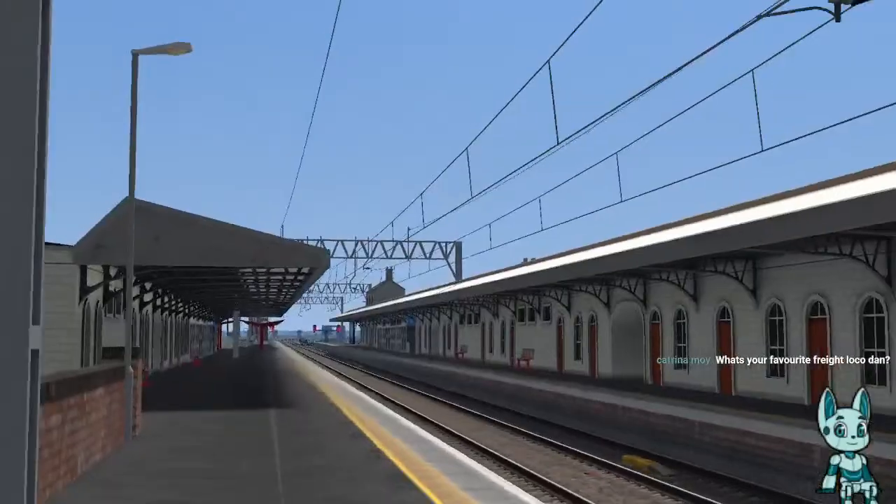
key(Up)
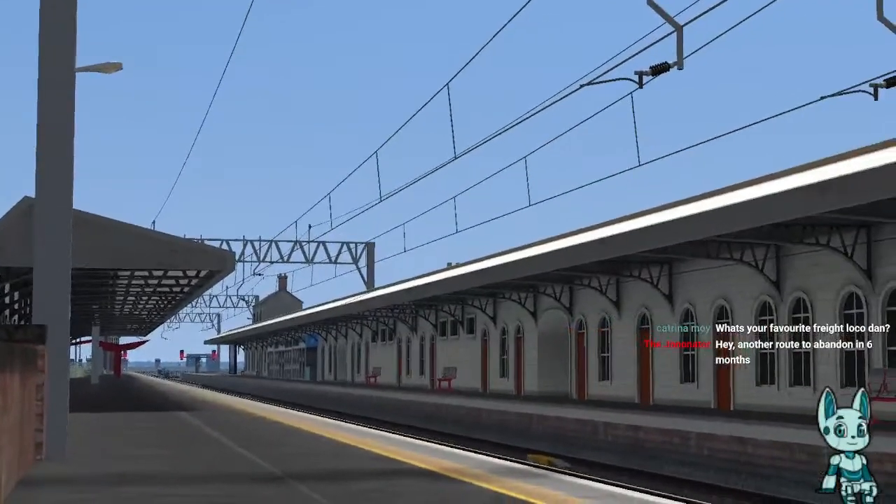
key(Right)
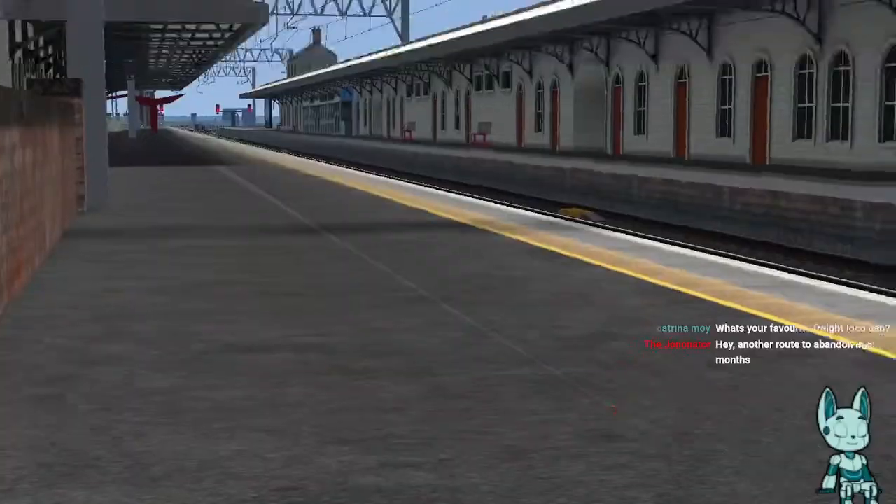
key(Right)
key(Down)
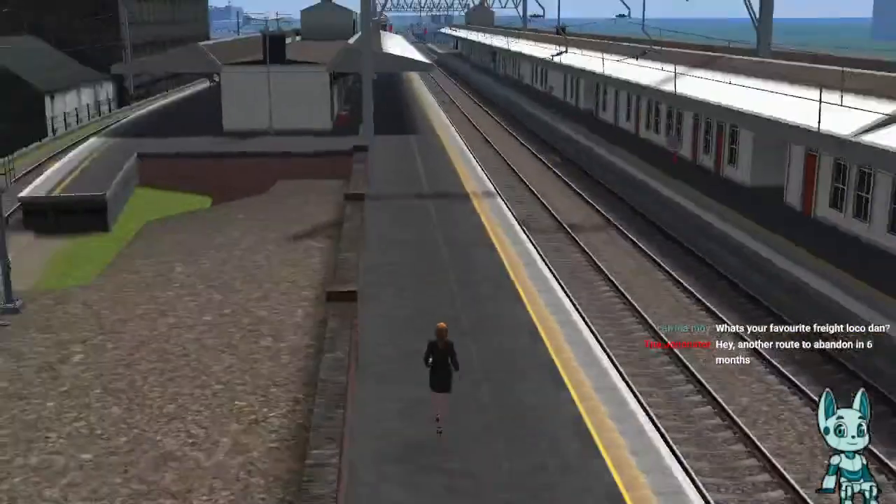
key(Up)
key(Up)
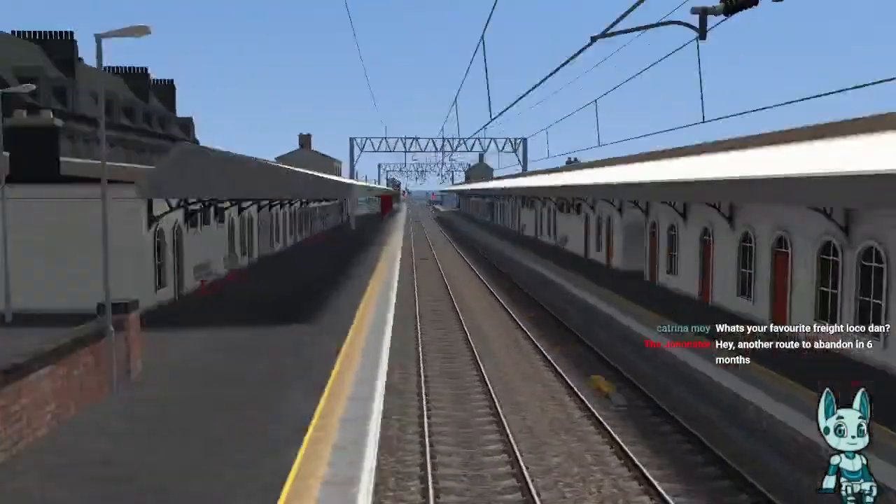
key(Up)
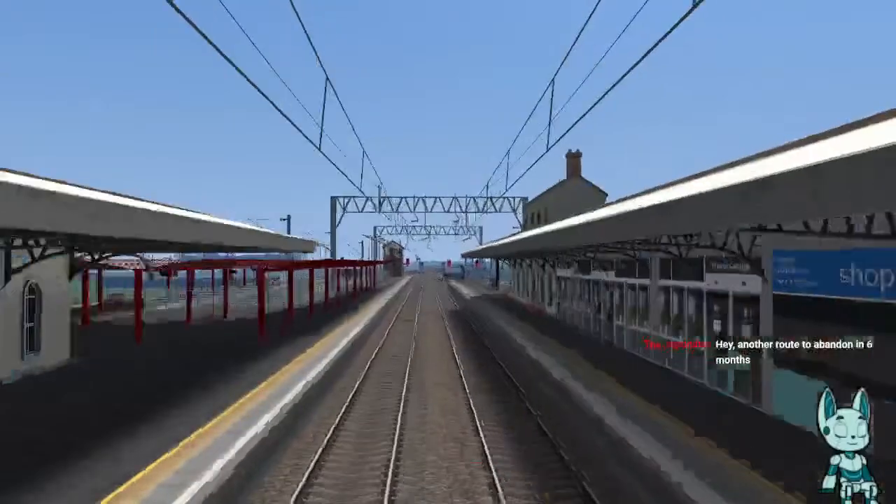
- Quit the running Spallb scenario and return from its debrief to the main menu
key(Escape)
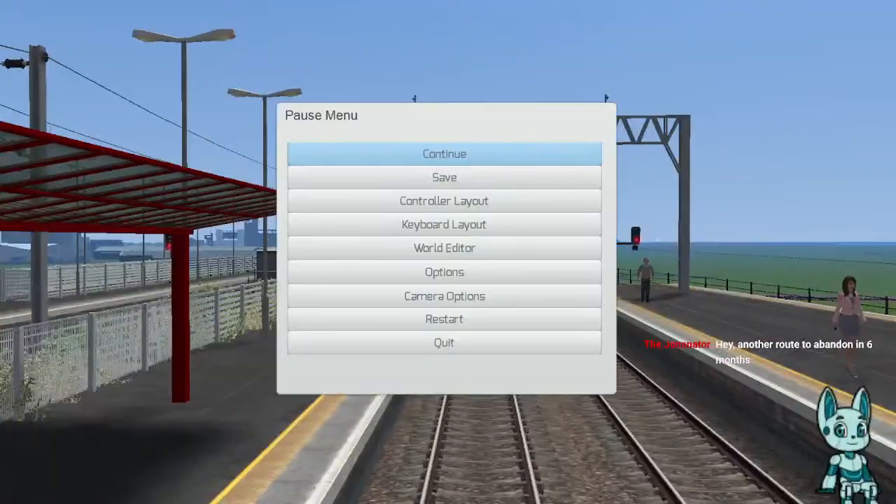
click(444, 342)
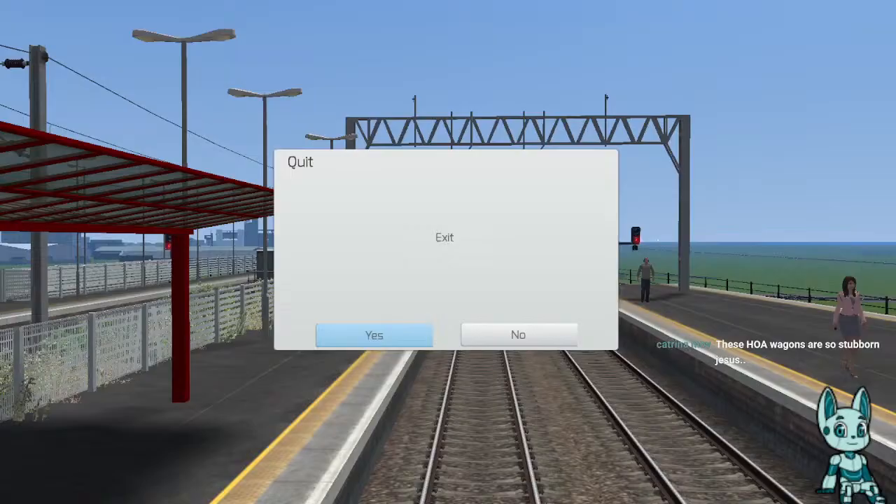
key(Return)
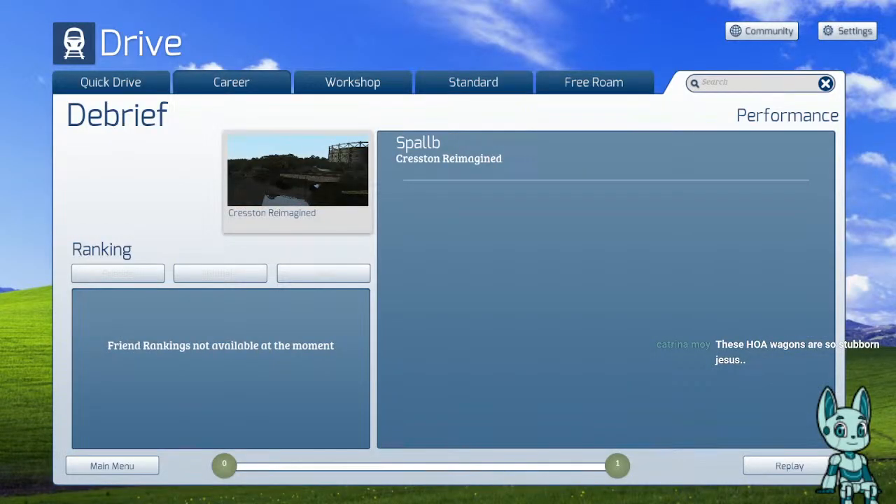
click(112, 465)
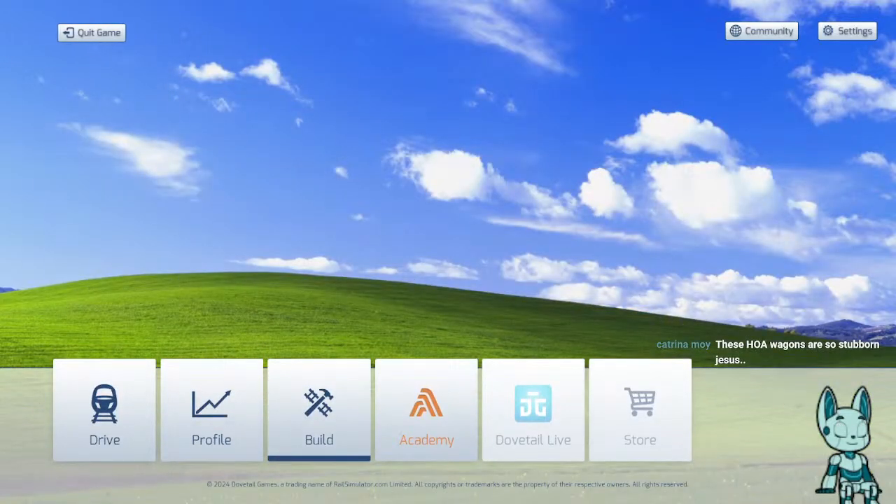
- Open the list of routes in the build section and begin creating a new route
click(320, 413)
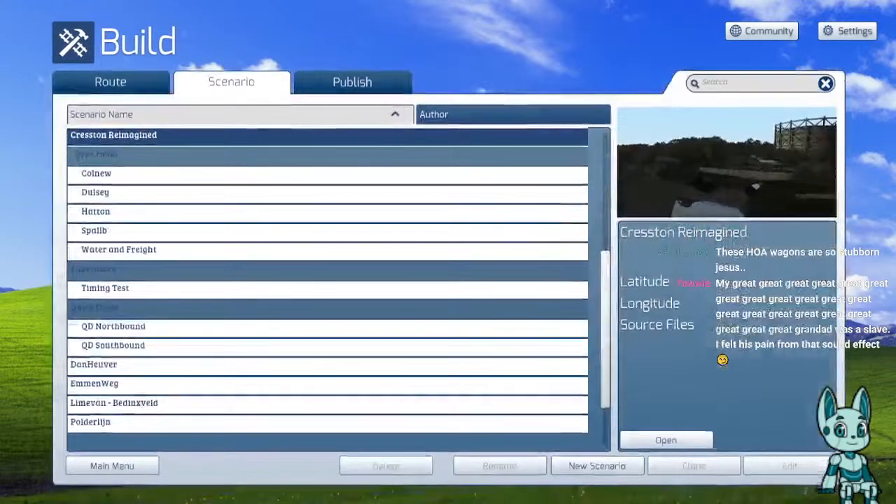
scroll(328, 289, down, 1)
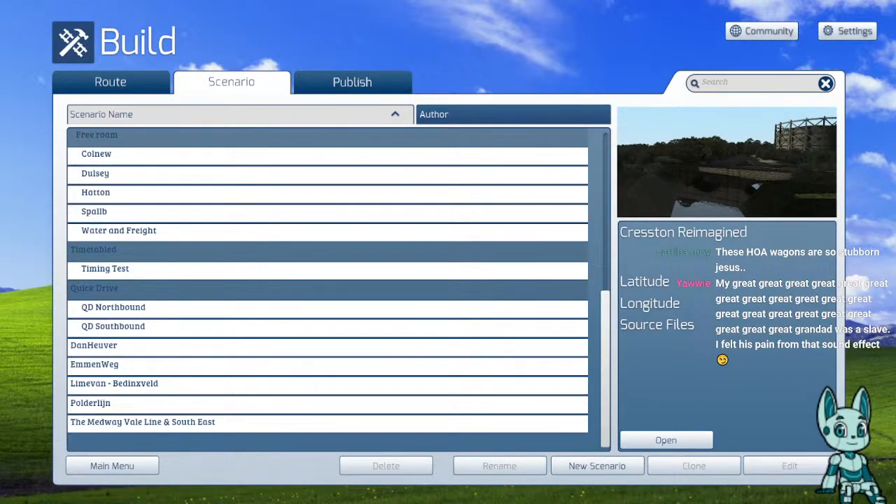
scroll(327, 280, up, 3)
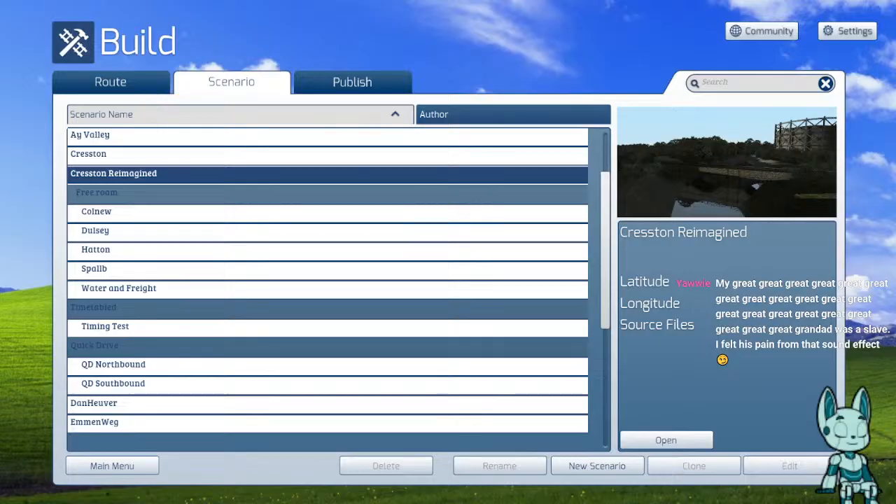
click(111, 82)
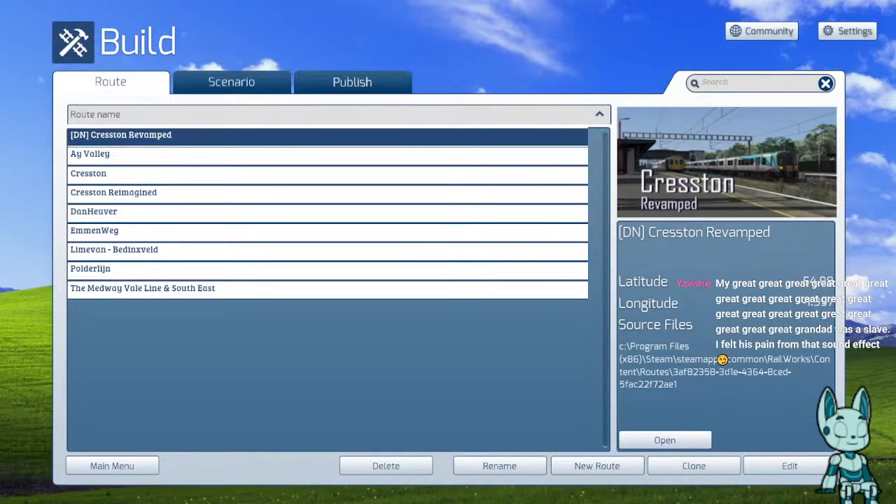
click(598, 466)
- Look through the ground texture sets offered for the new route, from the first entries to the end of the list
scroll(521, 240, down, 6)
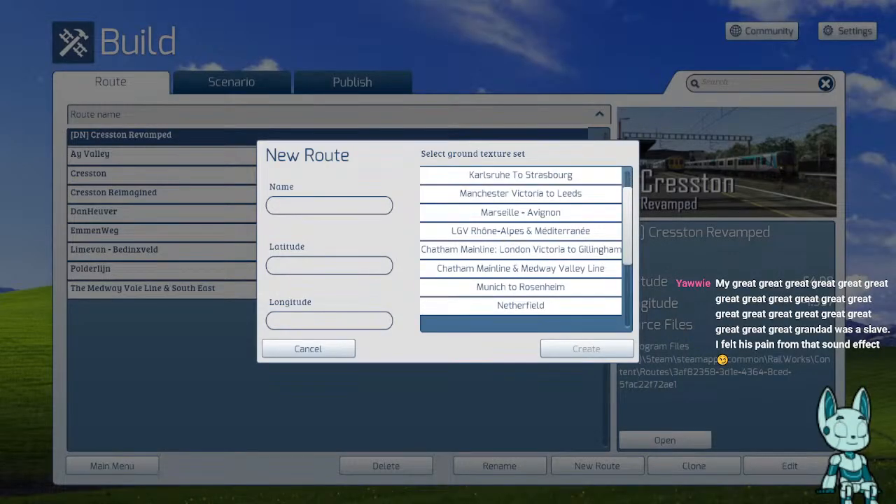
scroll(520, 240, down, 10)
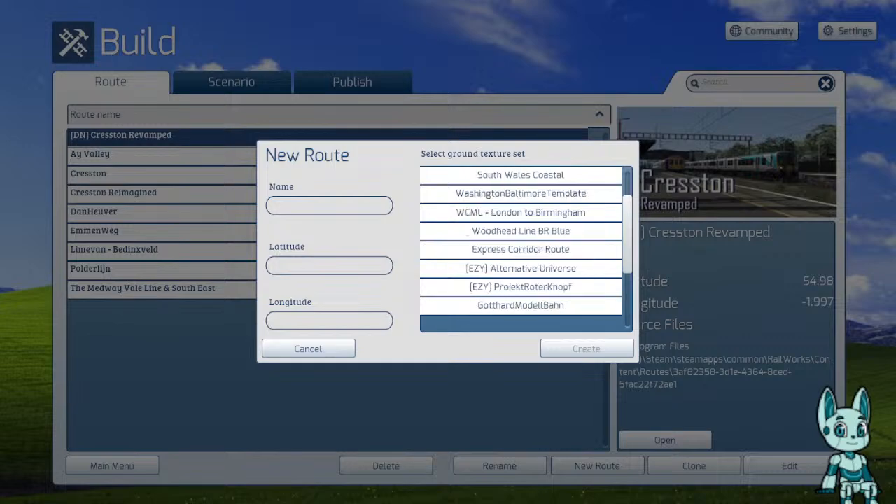
scroll(521, 240, down, 8)
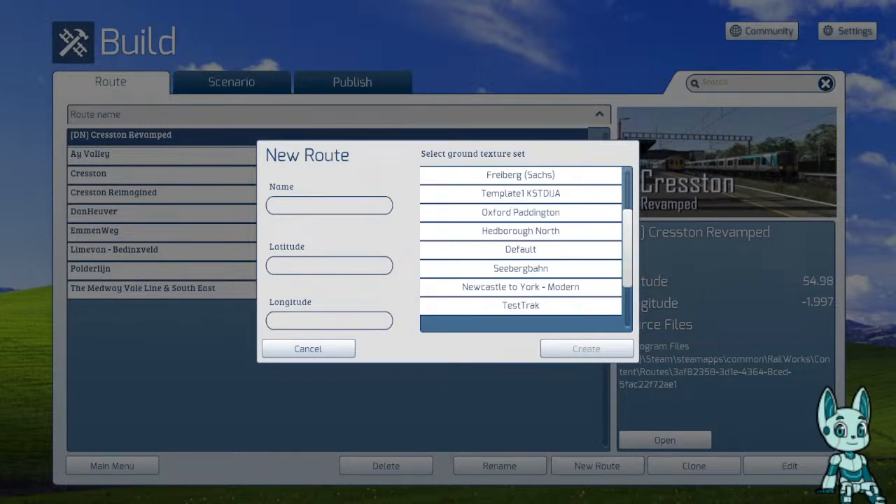
scroll(521, 240, down, 8)
scroll(521, 240, down, 3)
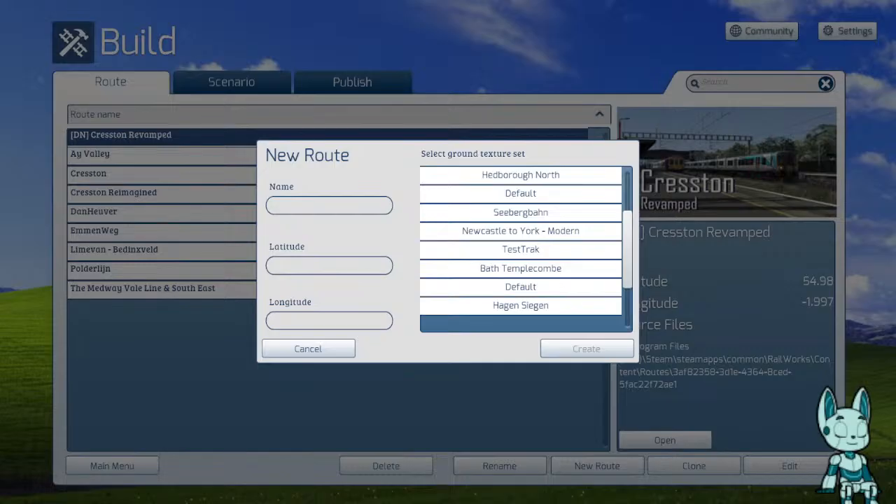
scroll(521, 240, up, 10)
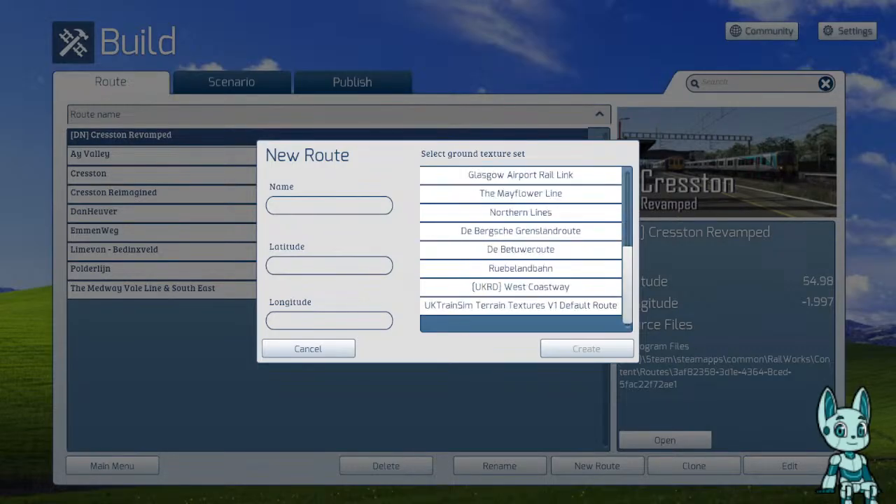
scroll(521, 240, down, 5)
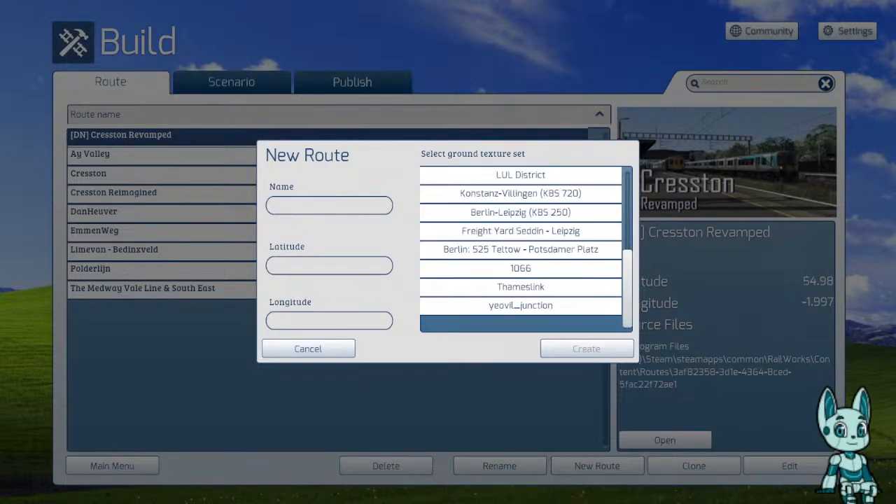
scroll(521, 240, up, 10)
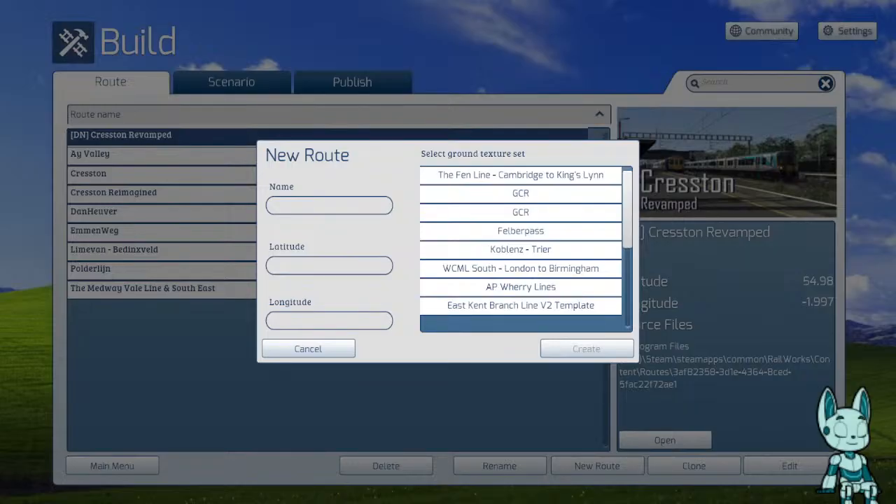
scroll(520, 240, down, 4)
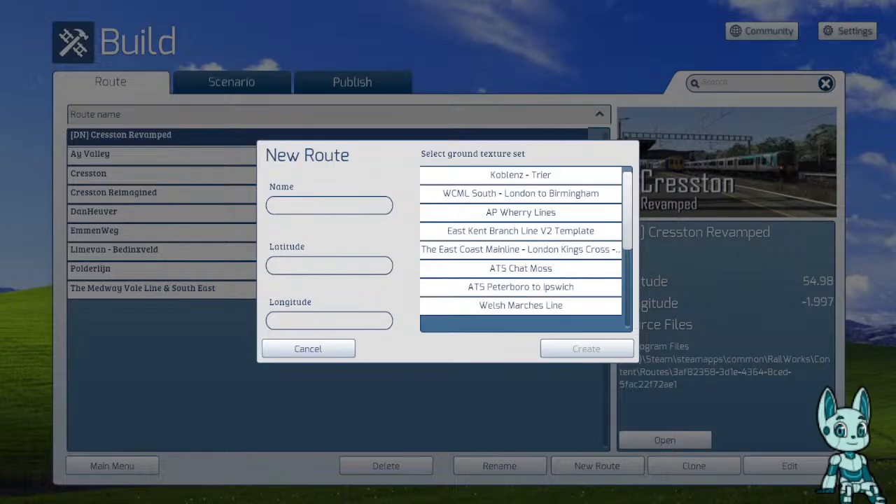
scroll(521, 240, down, 7)
scroll(521, 240, down, 4)
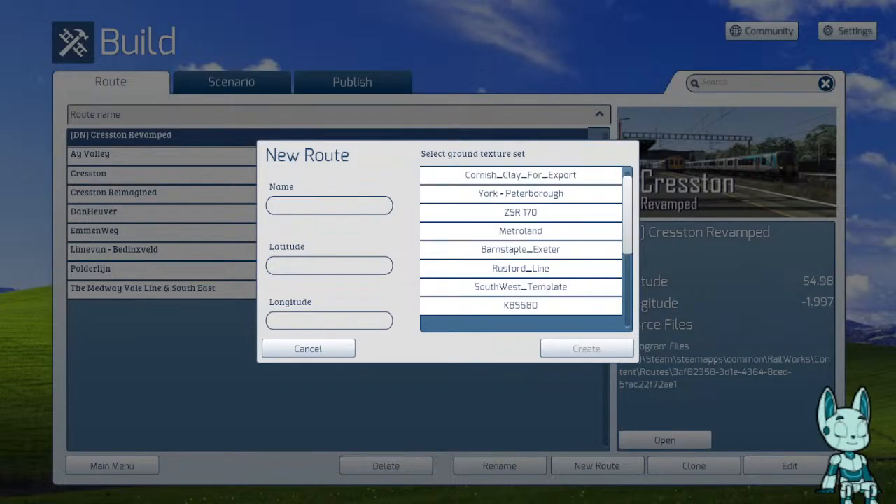
- Find South London Lines among the ground texture sets and choose it for the new route
scroll(521, 240, up, 8)
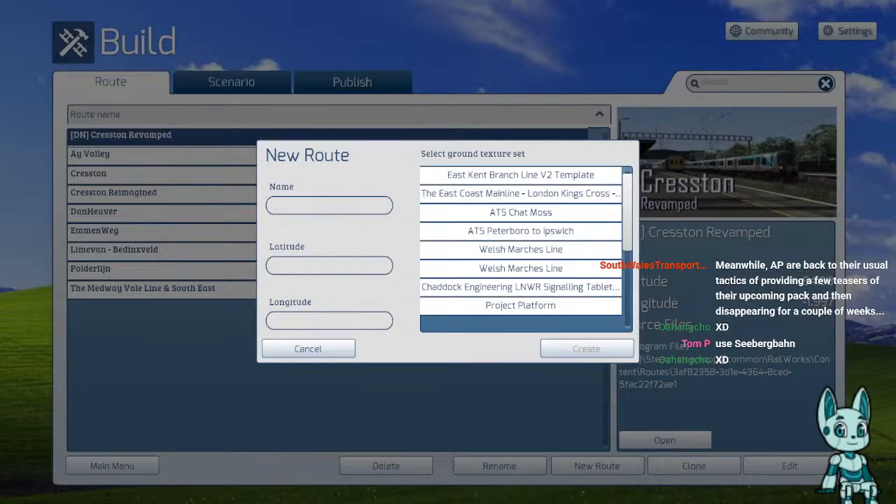
scroll(521, 241, down, 4)
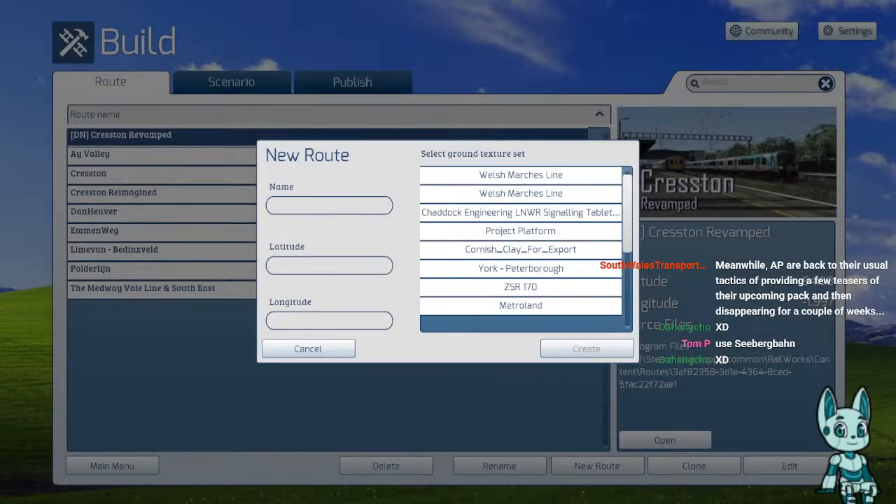
scroll(520, 240, down, 3)
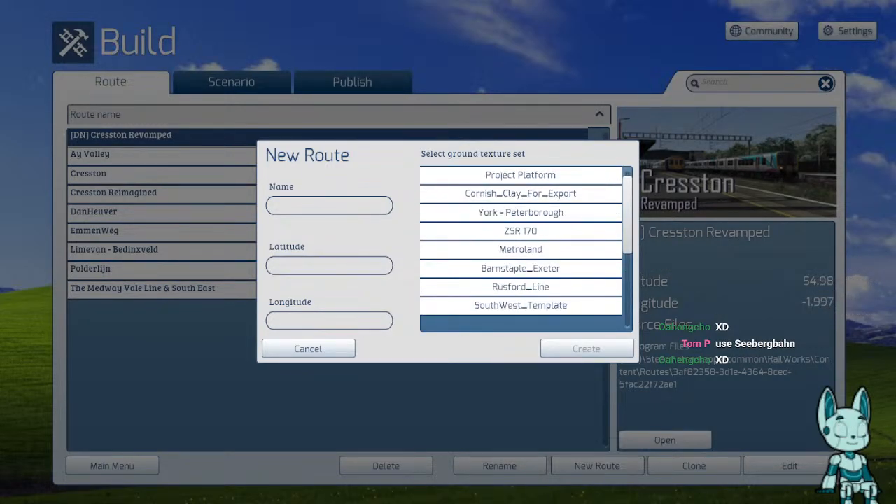
scroll(521, 240, down, 5)
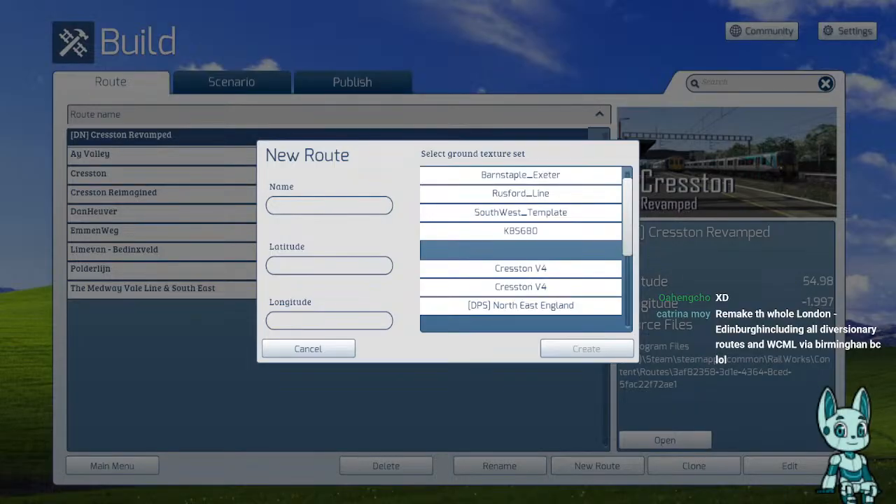
scroll(520, 241, down, 1)
scroll(521, 242, down, 2)
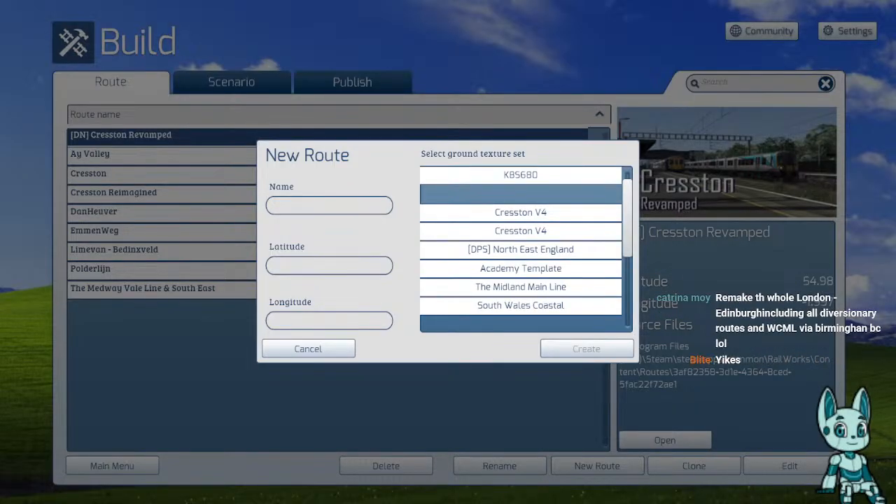
scroll(520, 242, down, 1)
scroll(521, 241, down, 8)
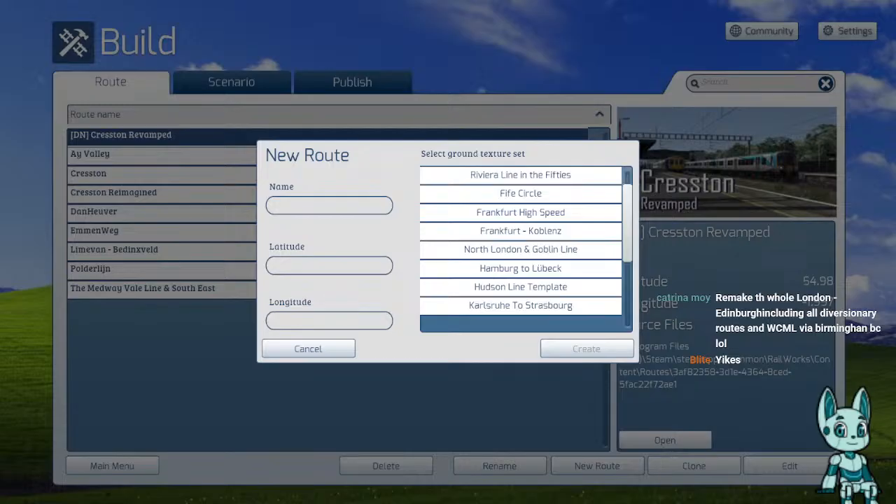
scroll(520, 241, down, 1)
scroll(521, 241, down, 5)
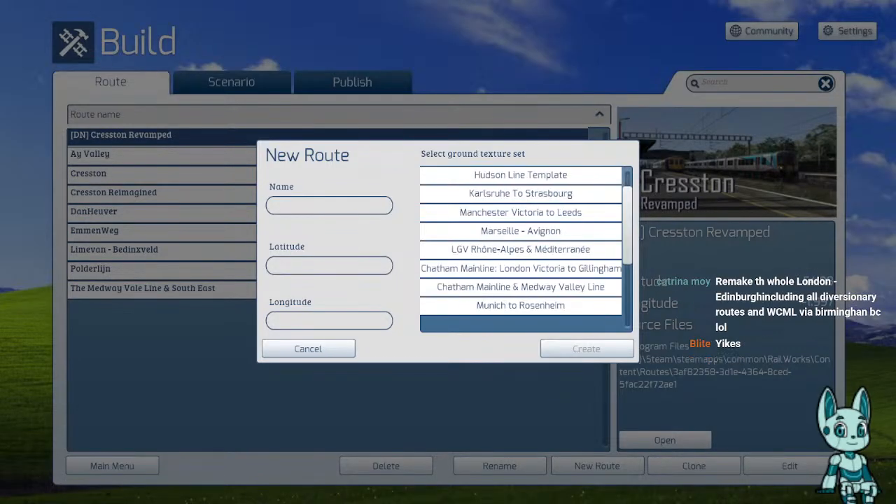
scroll(521, 241, down, 3)
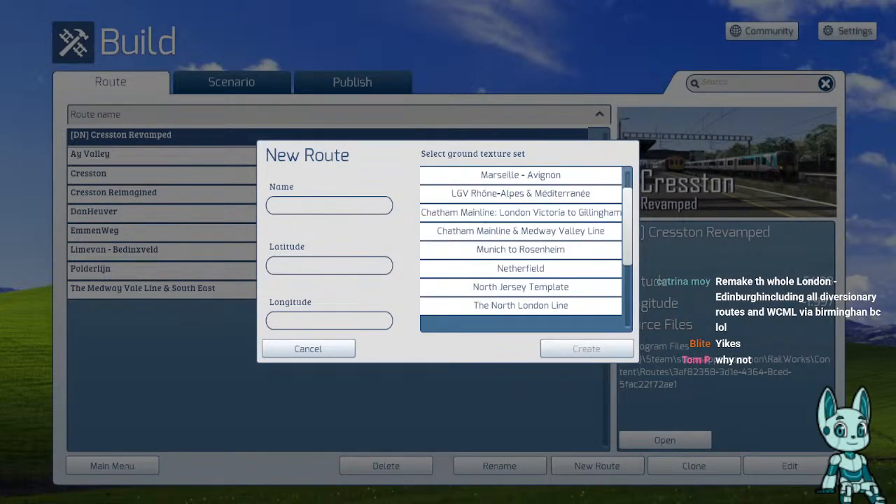
scroll(521, 242, down, 7)
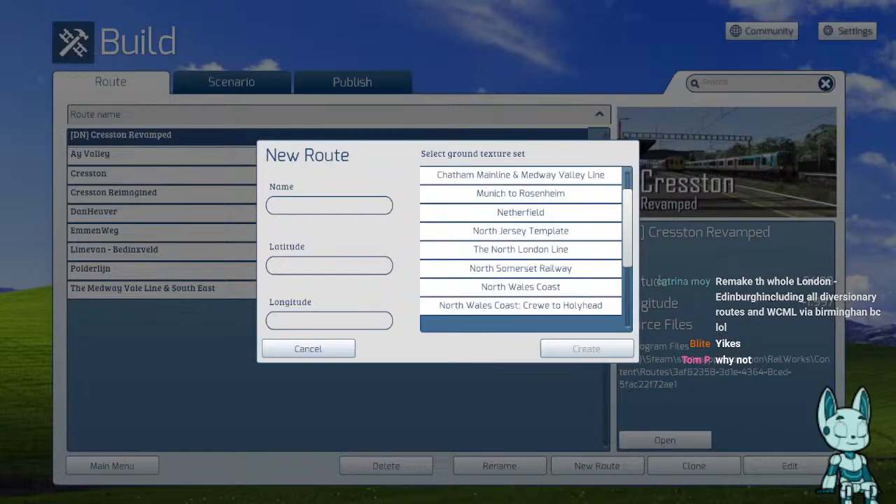
scroll(520, 242, down, 3)
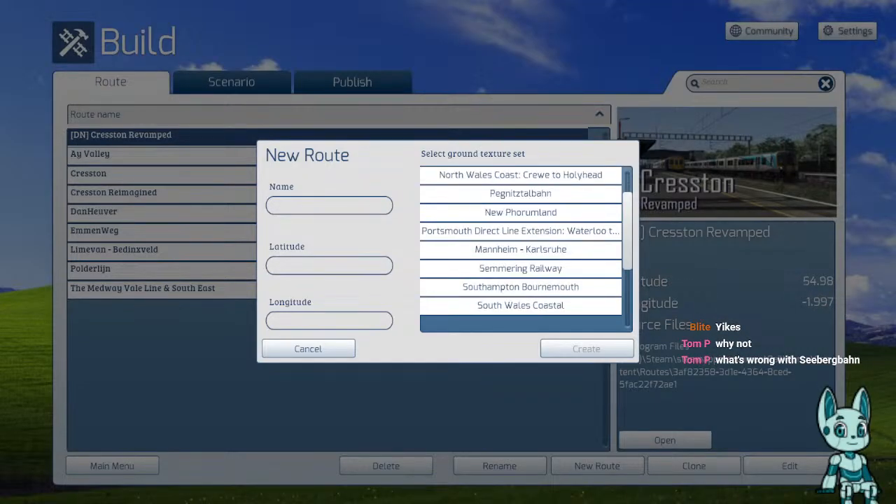
scroll(521, 241, down, 3)
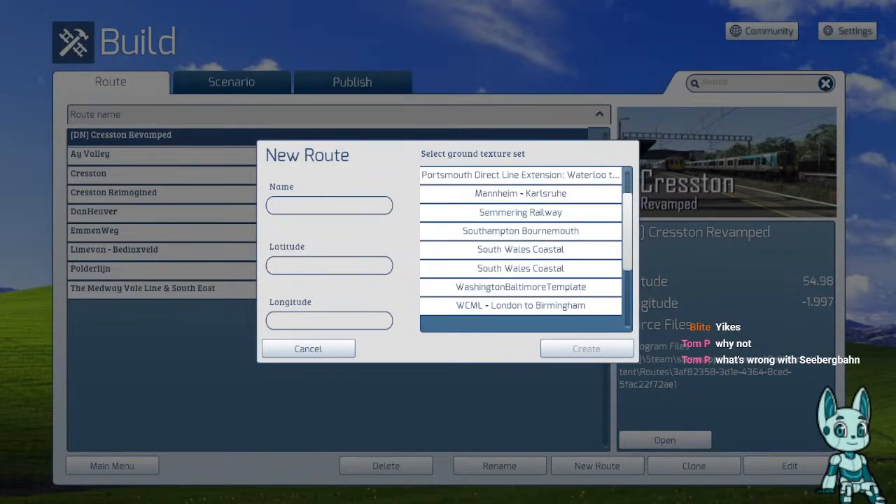
scroll(521, 241, up, 1)
scroll(521, 242, down, 3)
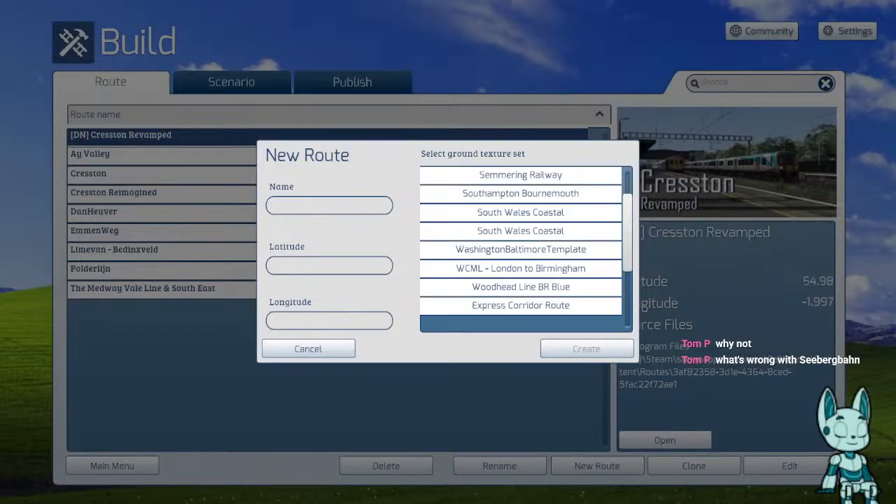
scroll(521, 241, down, 6)
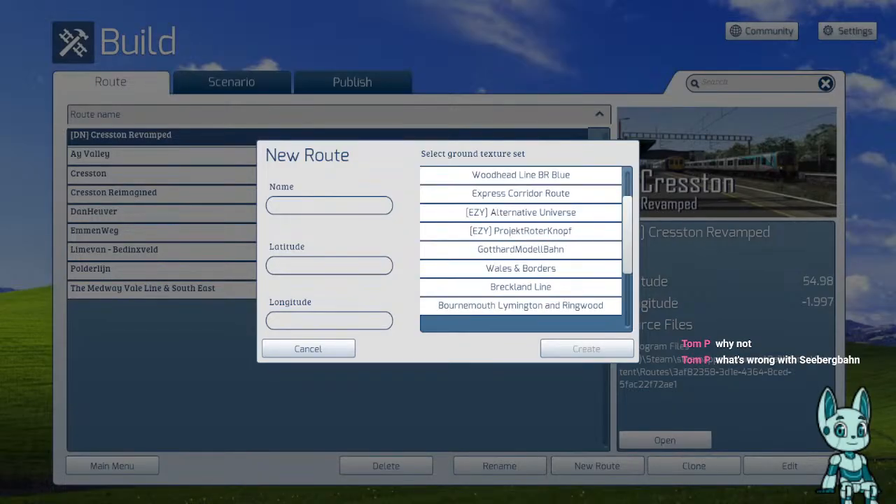
scroll(521, 241, down, 3)
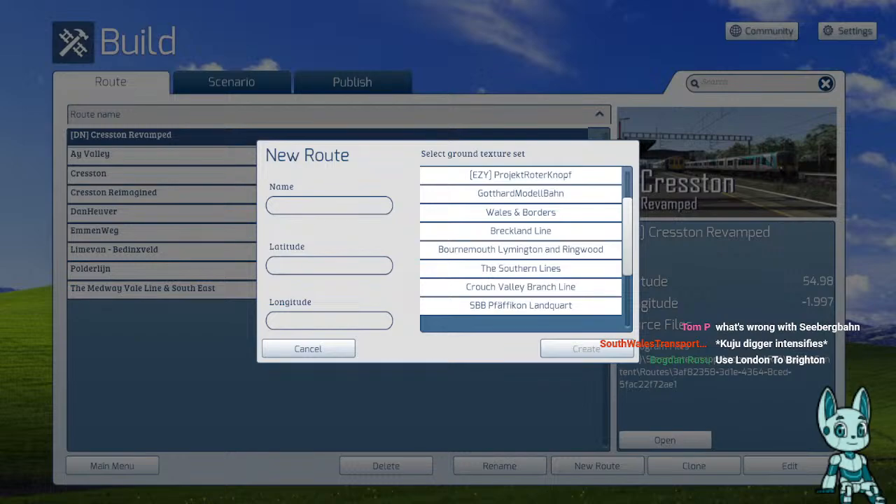
scroll(521, 242, down, 4)
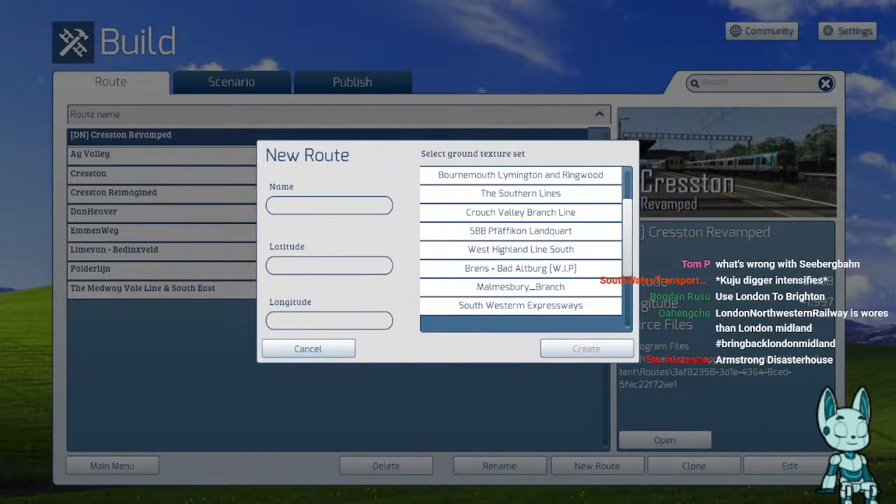
scroll(521, 242, down, 2)
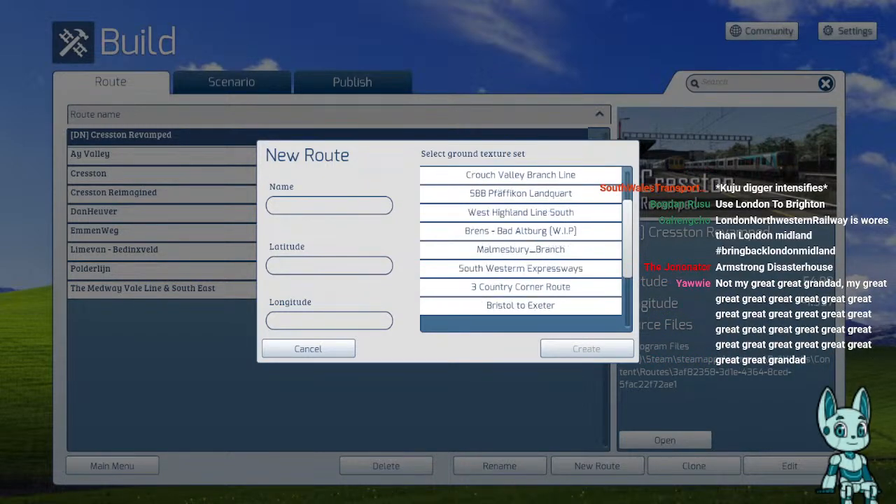
scroll(521, 241, down, 6)
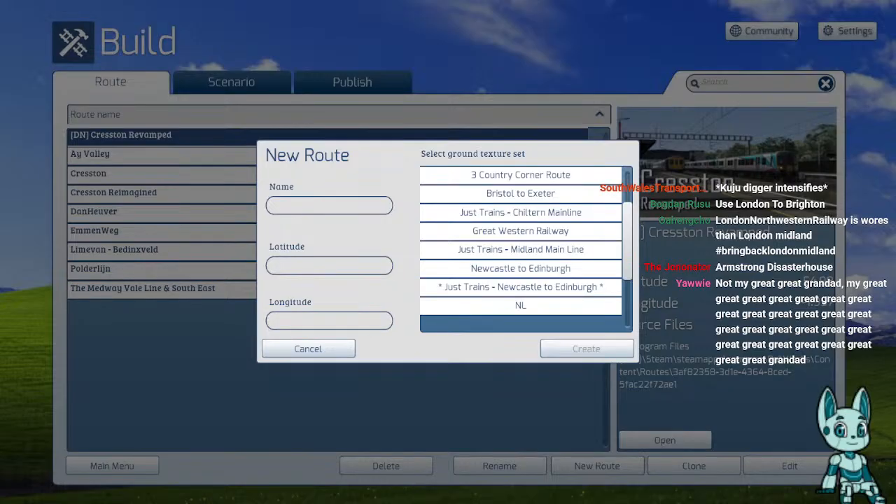
scroll(521, 241, down, 17)
scroll(521, 241, up, 2)
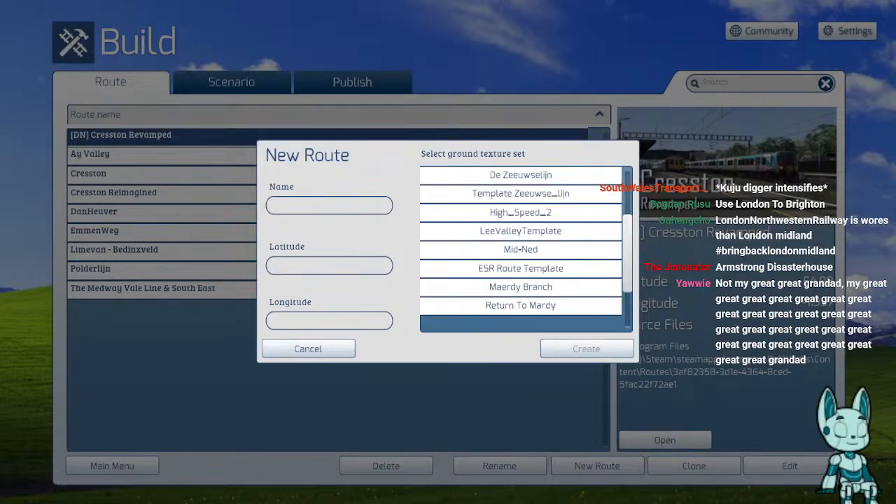
scroll(521, 242, down, 8)
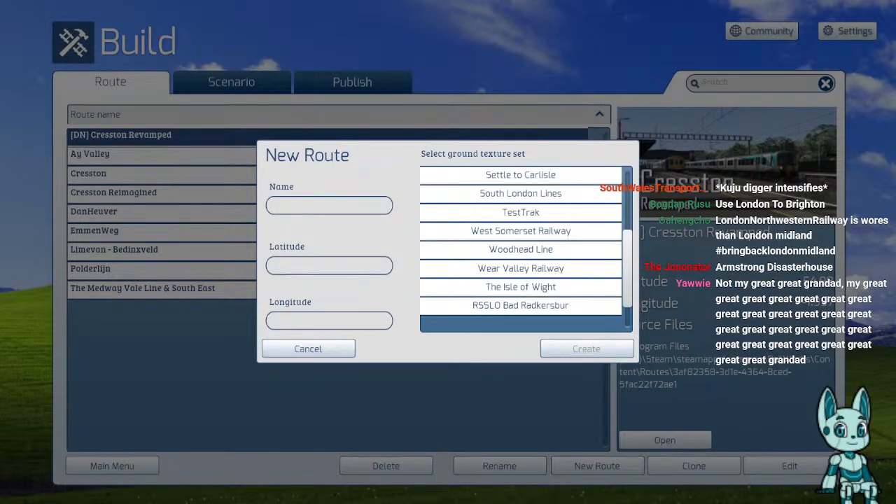
scroll(521, 241, up, 1)
click(521, 212)
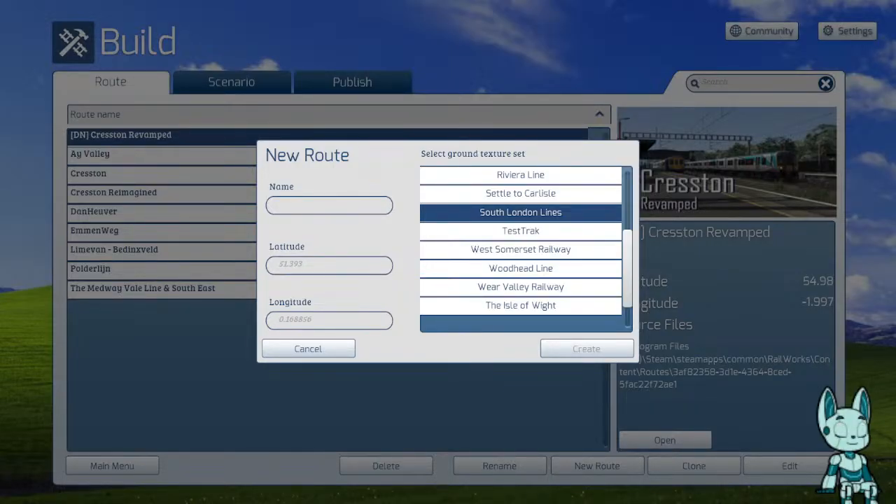
- Set the new route's latitude to 50.9964 and its longitude to 0.099
click(291, 265)
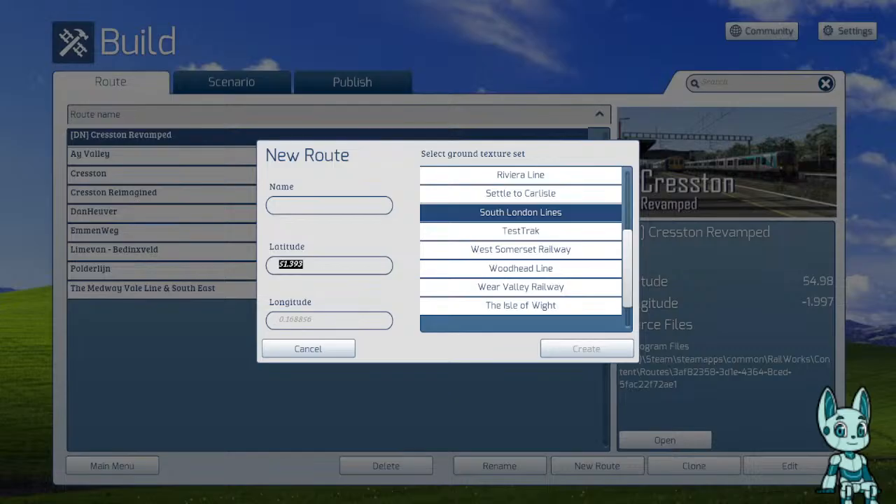
text(50.)
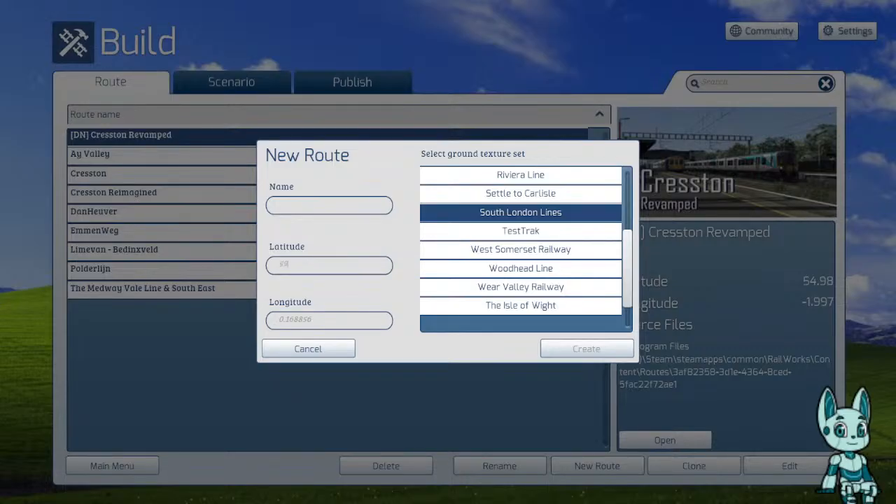
text(9964)
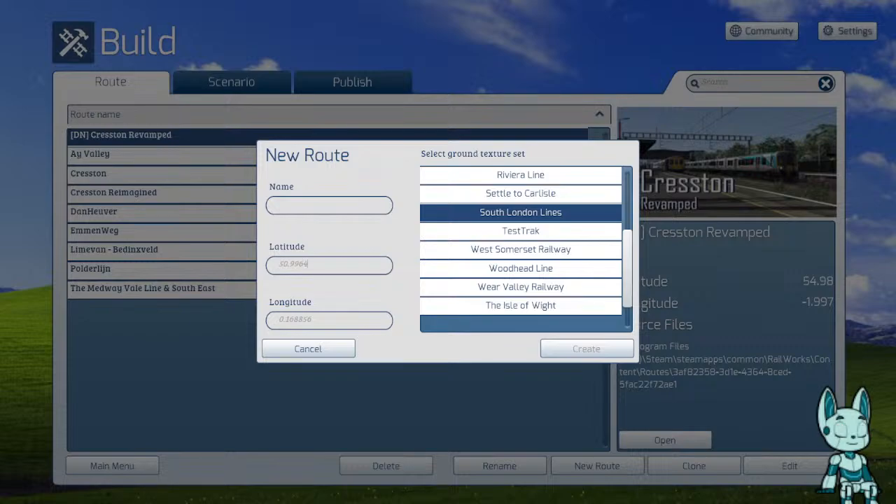
key(Tab)
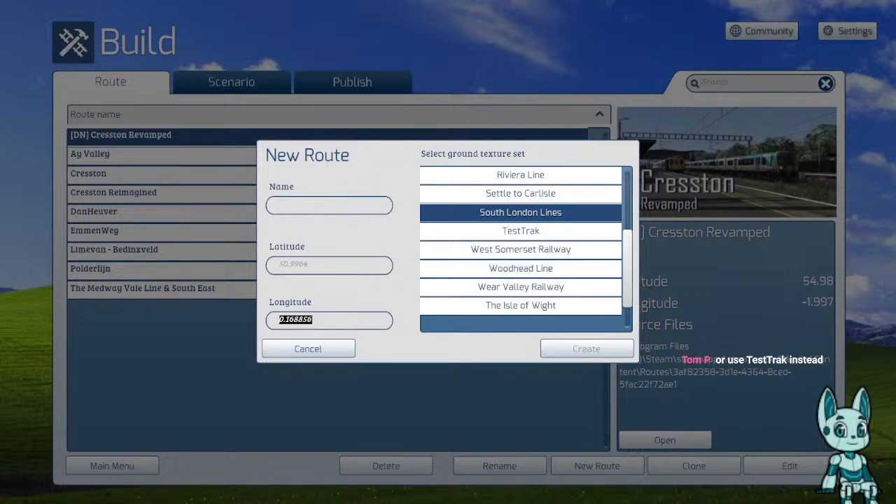
text(0.)
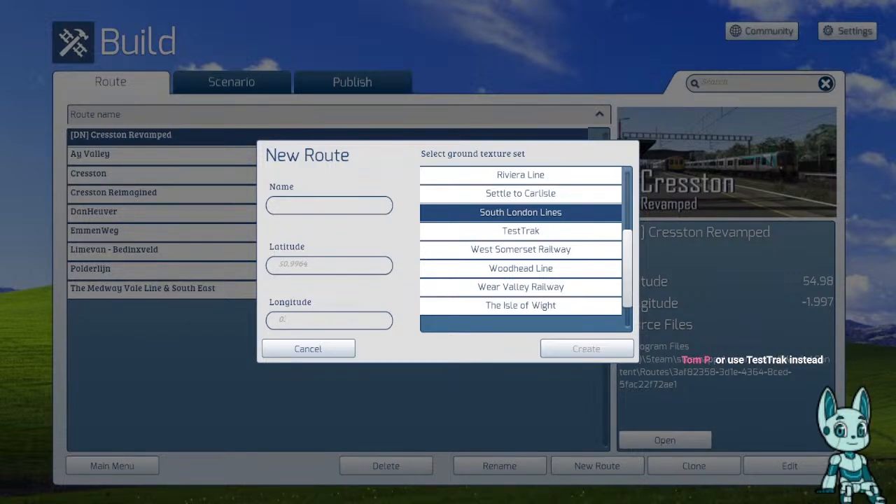
text(099)
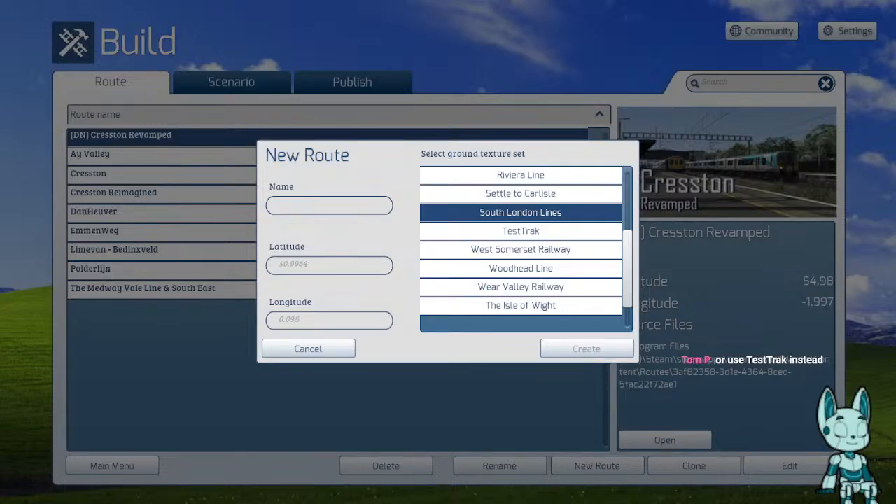
- Correct the new route's longitude to 0.0959 and name the route Framsted Line
key(BackSpace)
text(59)
click(329, 205)
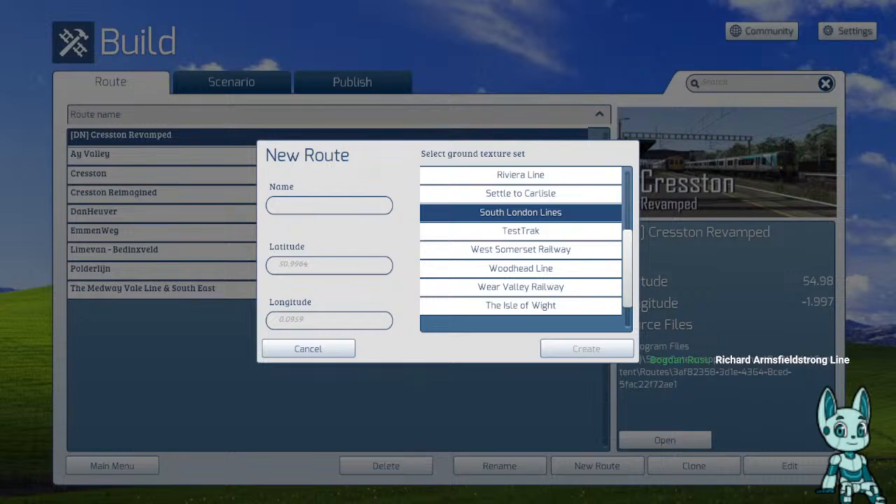
text(F)
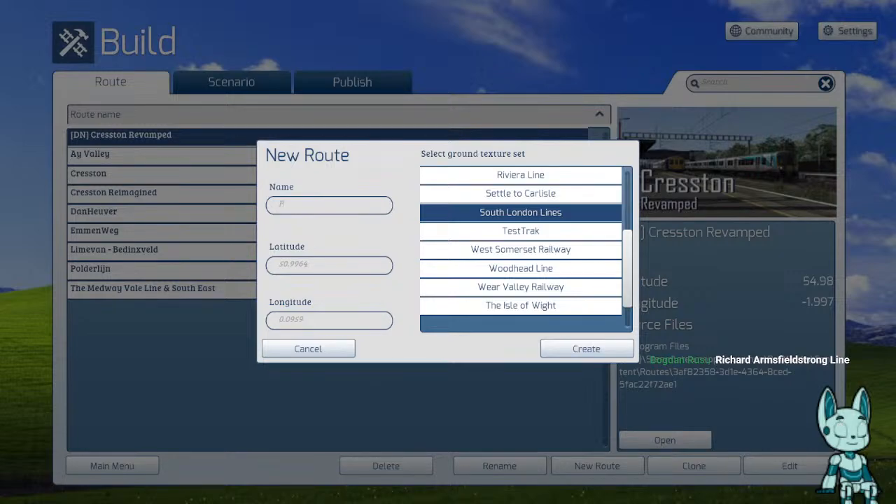
text(ramsde)
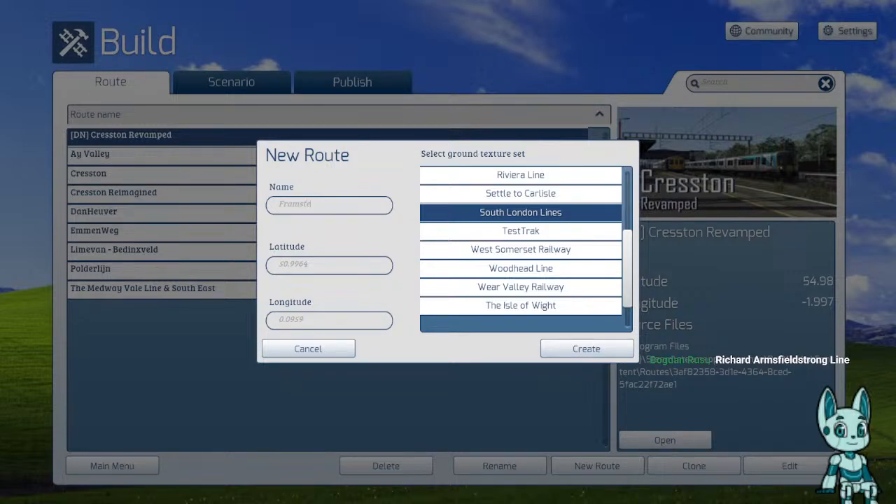
text(ad)
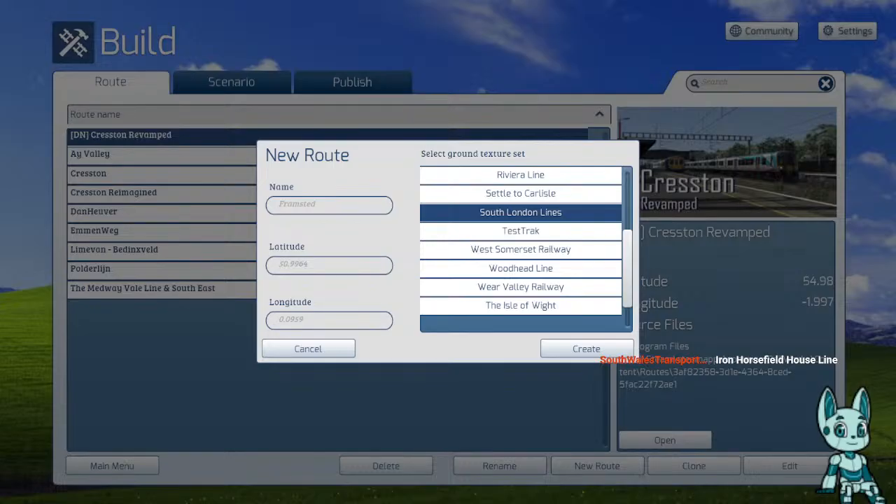
text(Line)
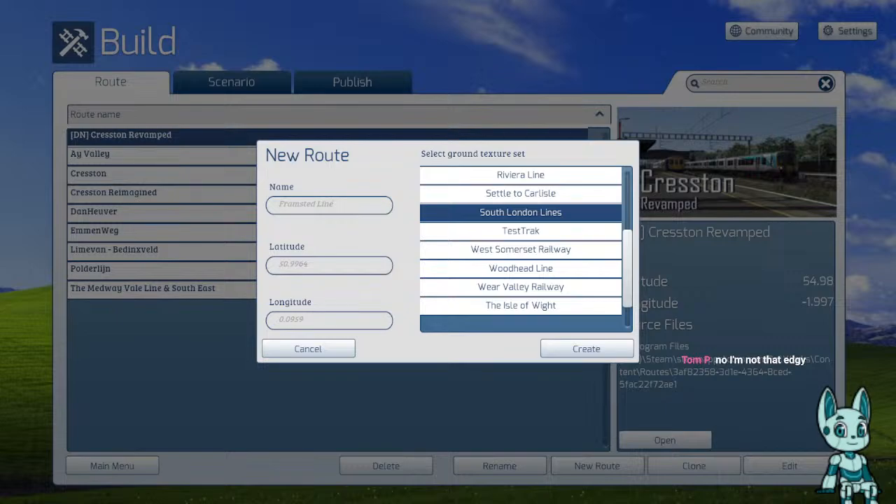
- Set the new route's latitude to 51.2557 and longitude to 0.0000, and create the route
drag(309, 265, 283, 265)
text(1)
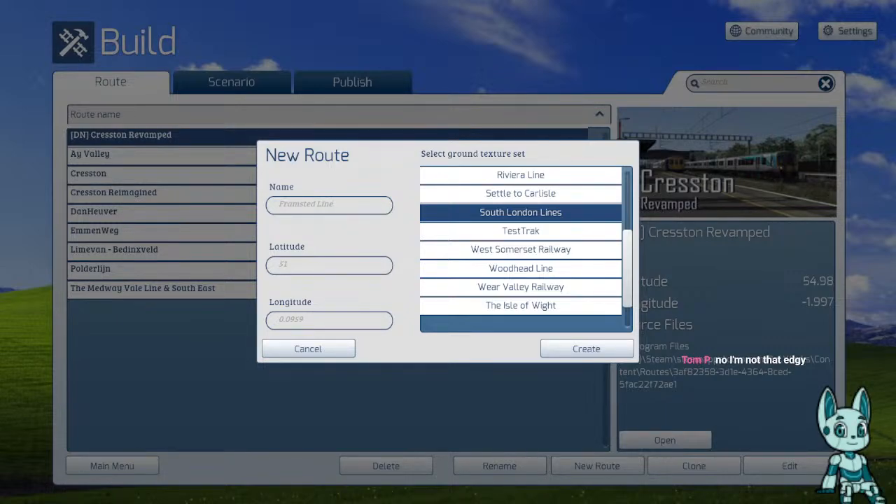
text(.2557)
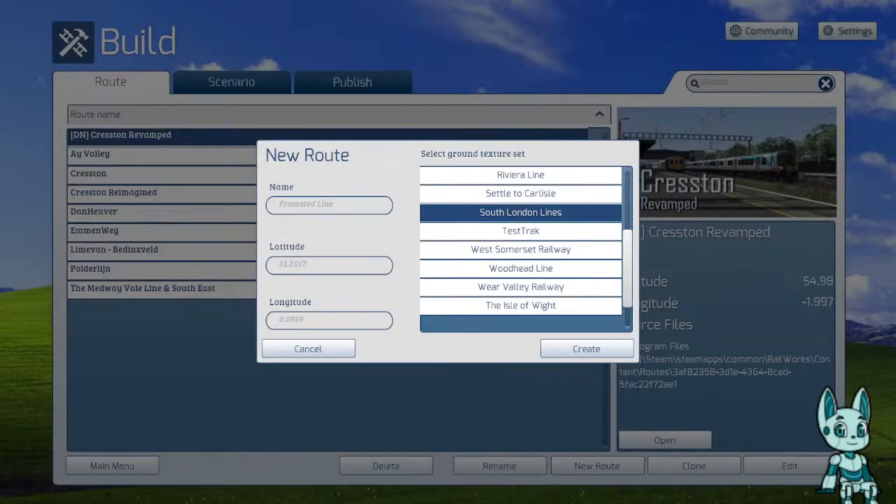
key(Tab)
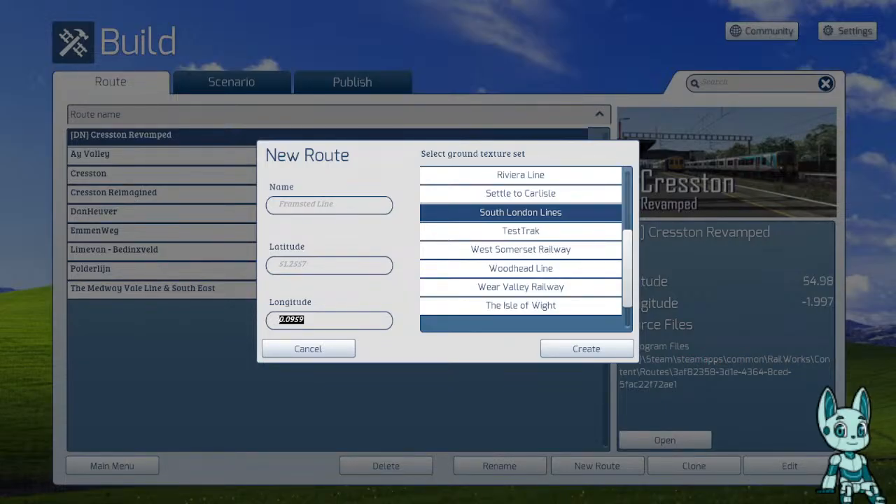
text(0.000)
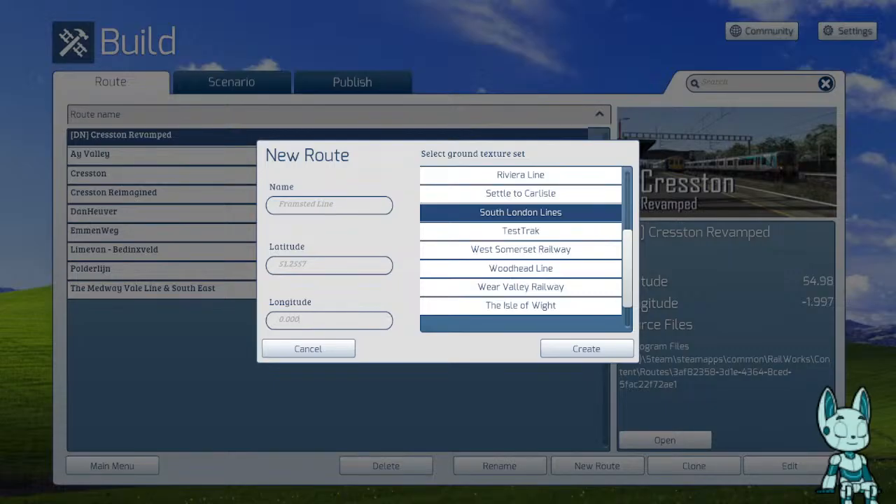
text(0)
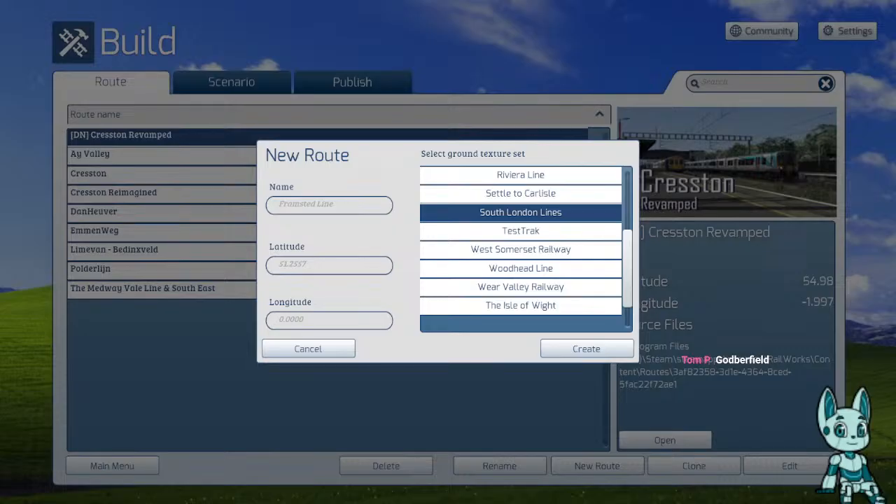
click(586, 349)
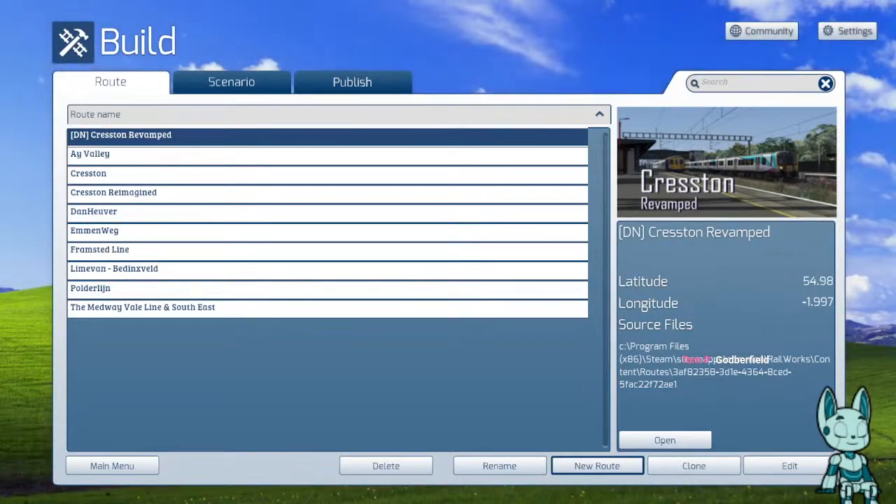
- Open the Framsted Line route in the world editor from the scenario list
click(327, 251)
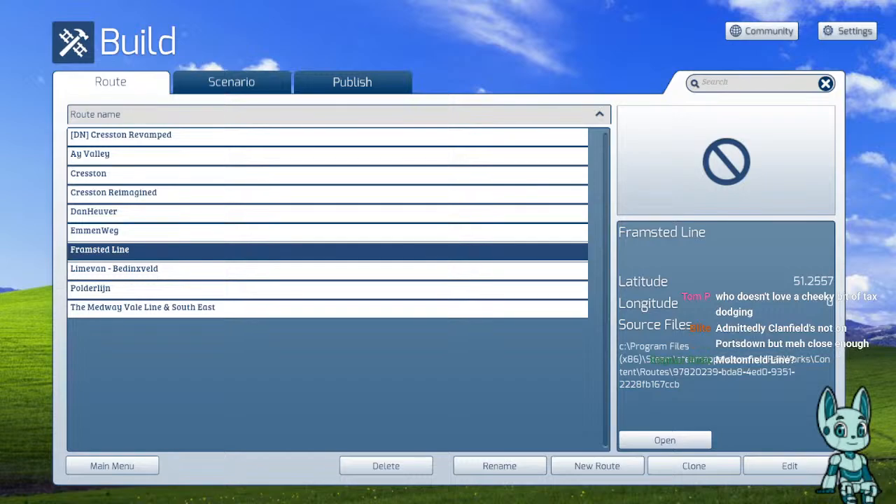
click(232, 82)
scroll(328, 288, down, 5)
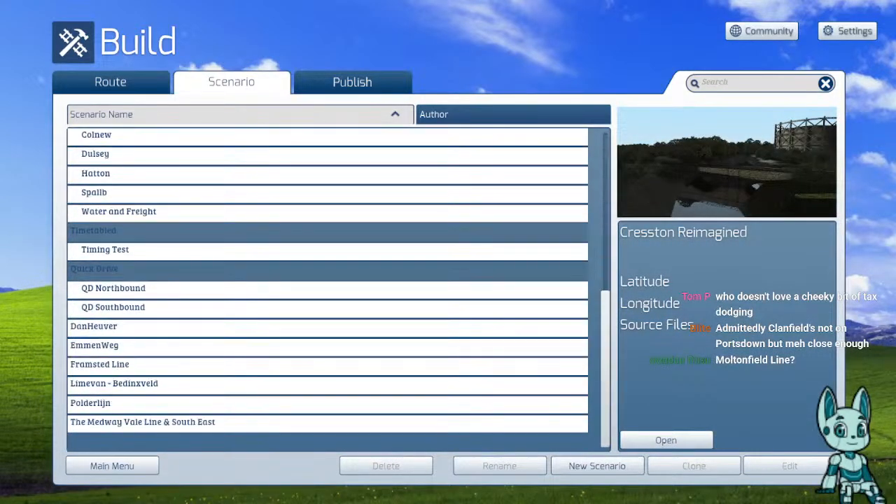
click(327, 365)
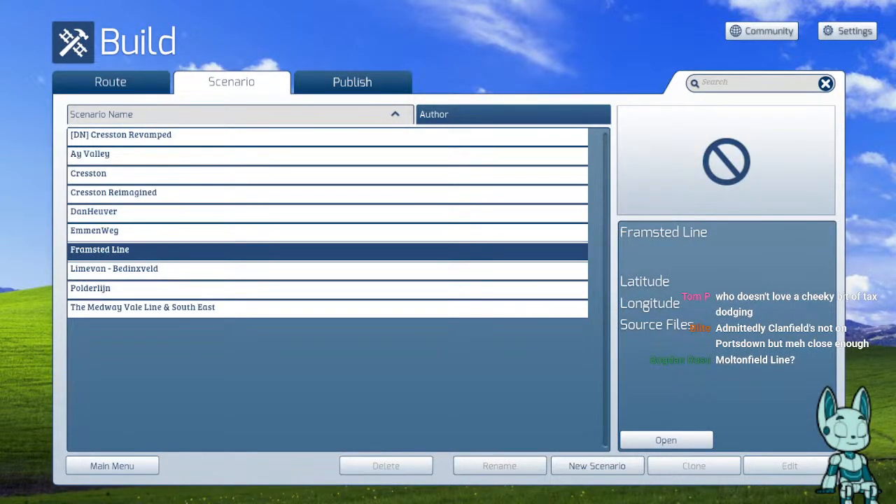
click(665, 441)
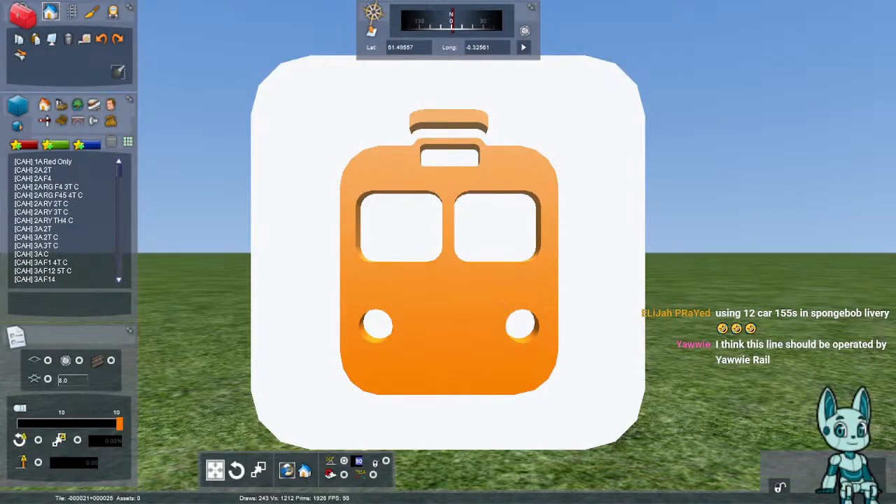
- Select the orange train marker at the route's starting point so its move handles are available
right_drag(448, 252, 441, 382)
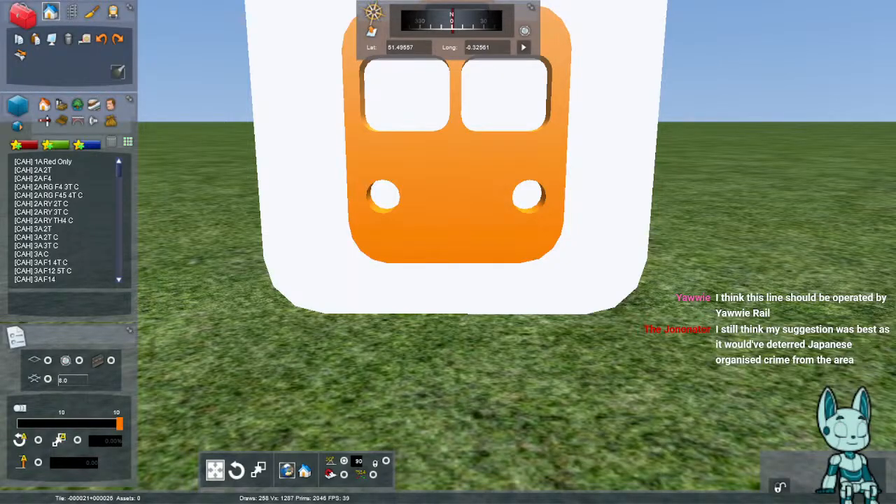
right_drag(448, 252, 424, 294)
key(Down)
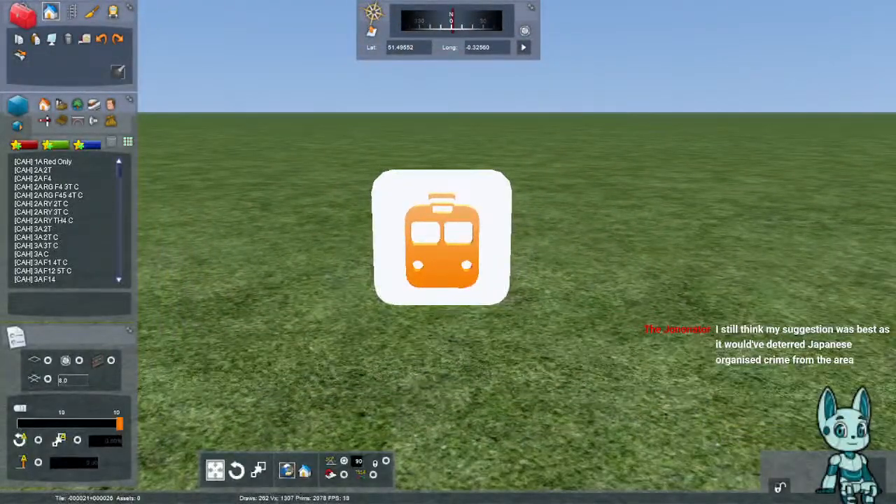
click(442, 241)
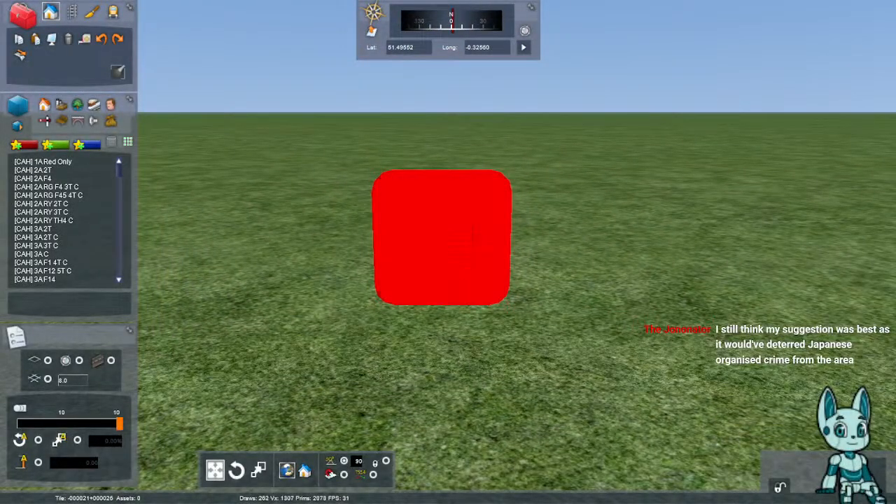
right_drag(443, 242, 438, 336)
scroll(448, 252, down, 8)
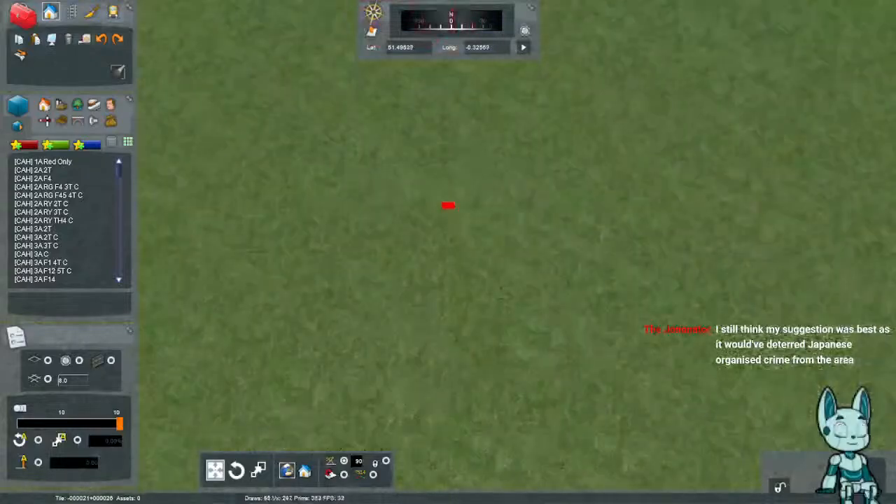
right_drag(448, 252, 452, 140)
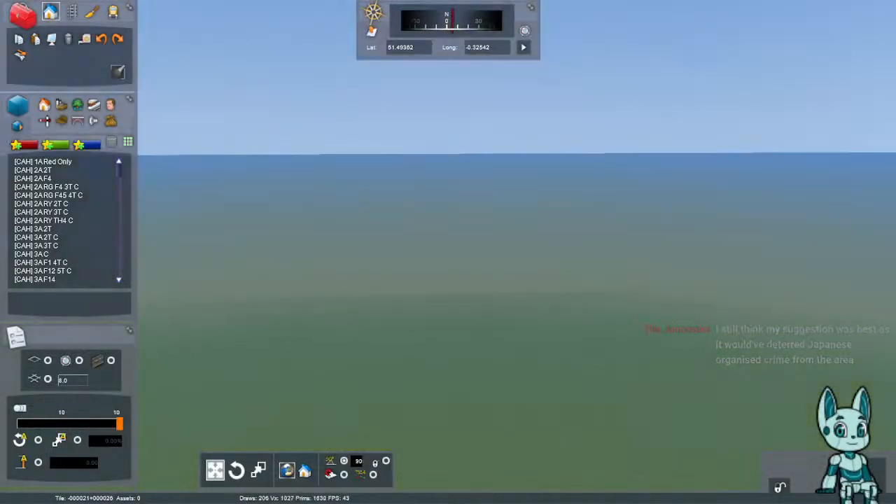
right_drag(448, 252, 445, 350)
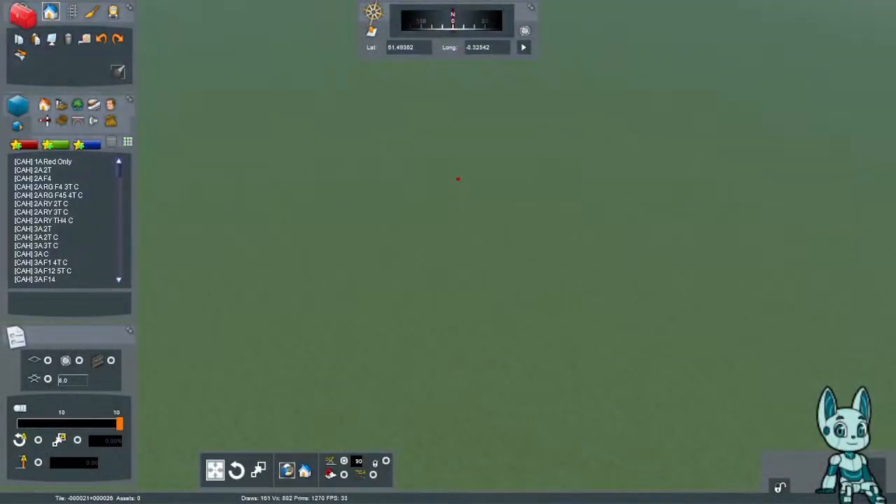
click(460, 113)
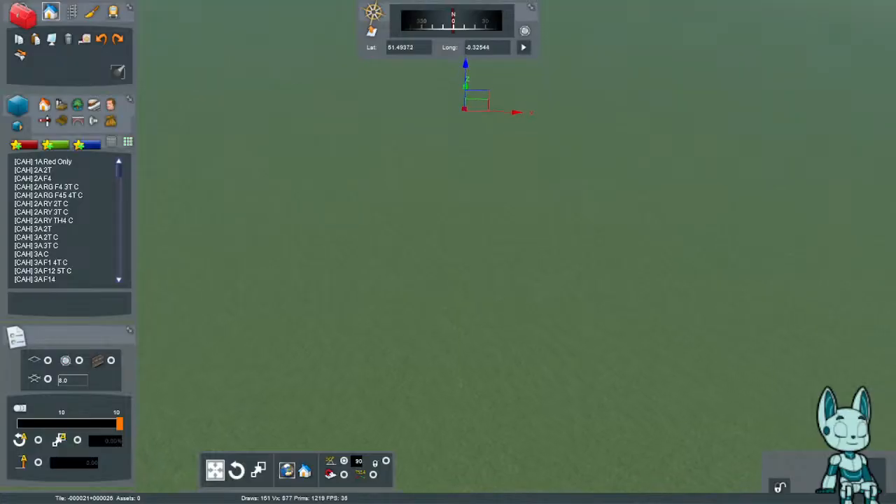
- Choose the circular set-height terrain brush and set its target height to 130
key(F2)
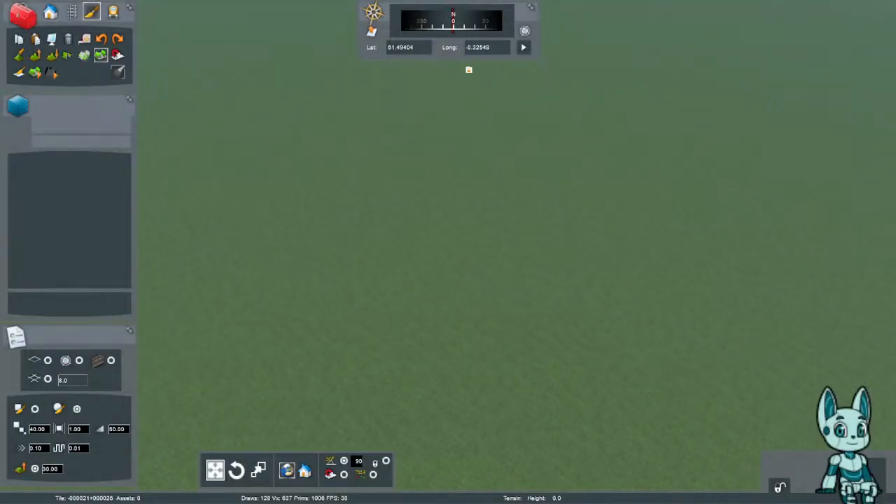
click(84, 55)
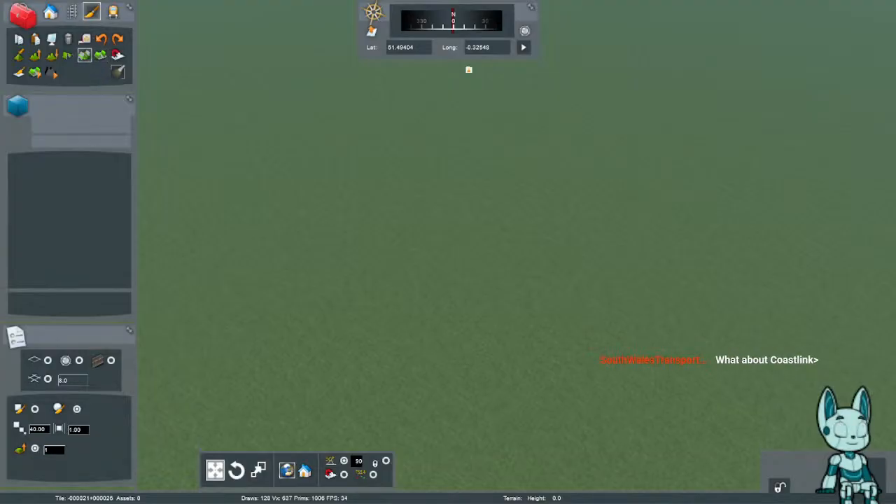
text(130)
key(Return)
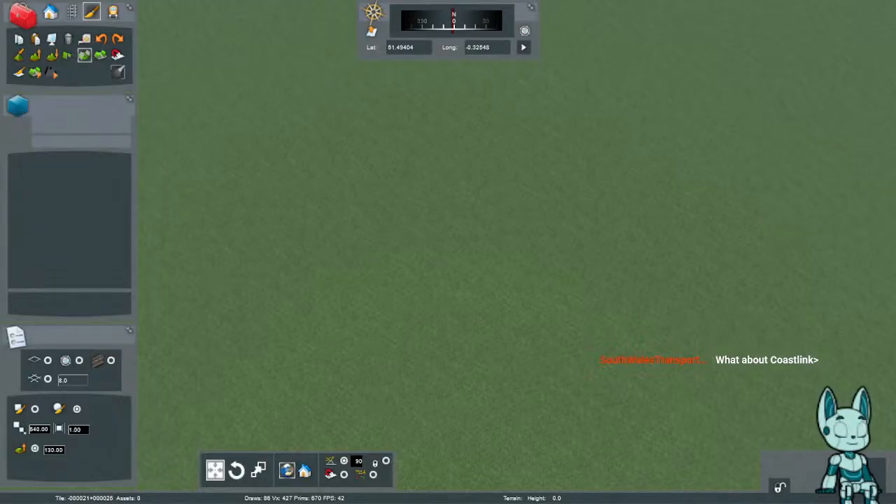
- Raise the terrain all around the train marker to height 130, painting with the circular brush at size 500
click(498, 252)
right_drag(499, 252, 531, 146)
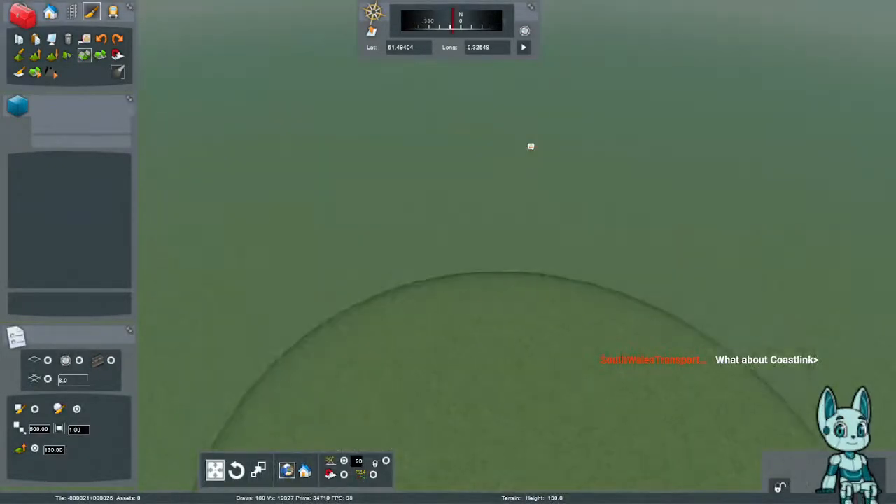
click(531, 146)
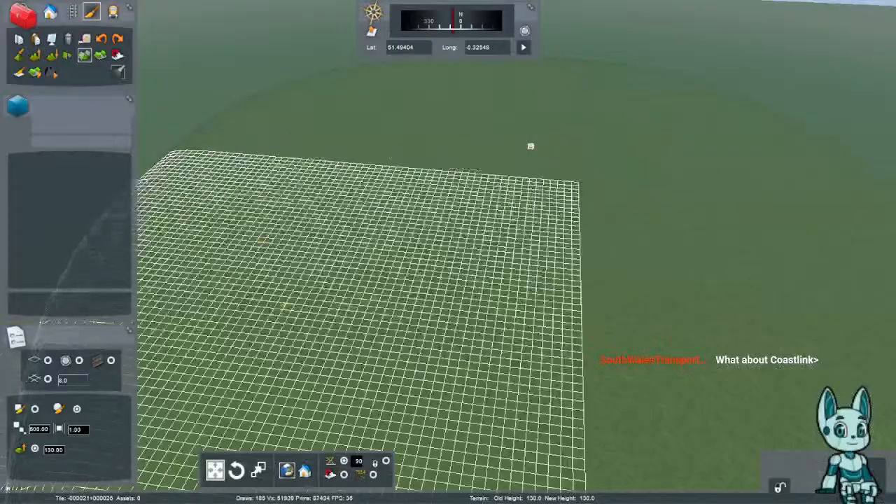
right_drag(531, 147, 448, 210)
click(448, 210)
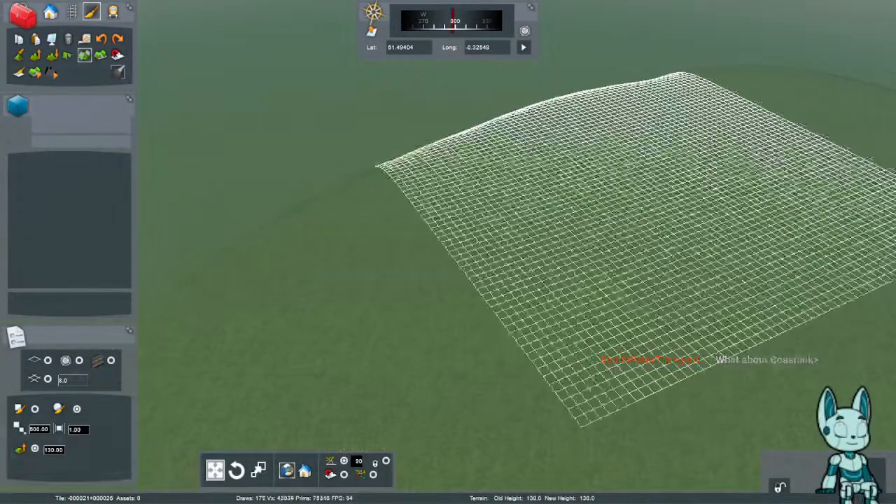
right_drag(630, 210, 490, 245)
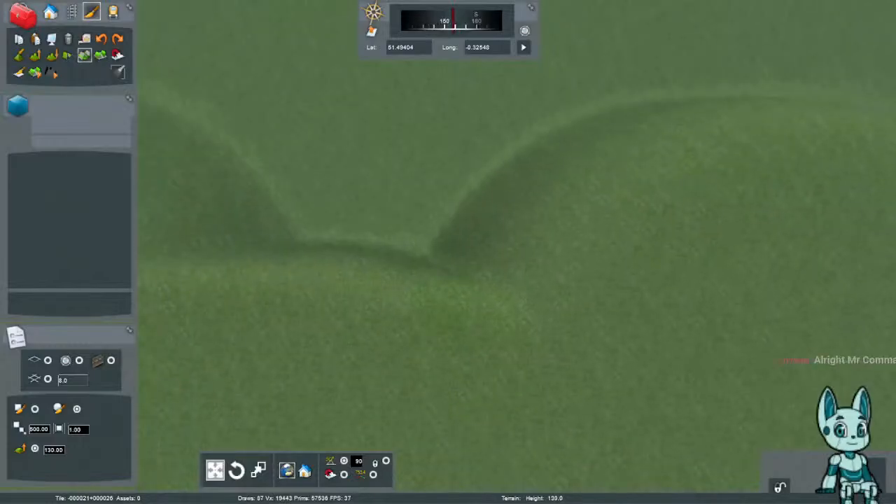
click(630, 245)
right_drag(630, 245, 527, 248)
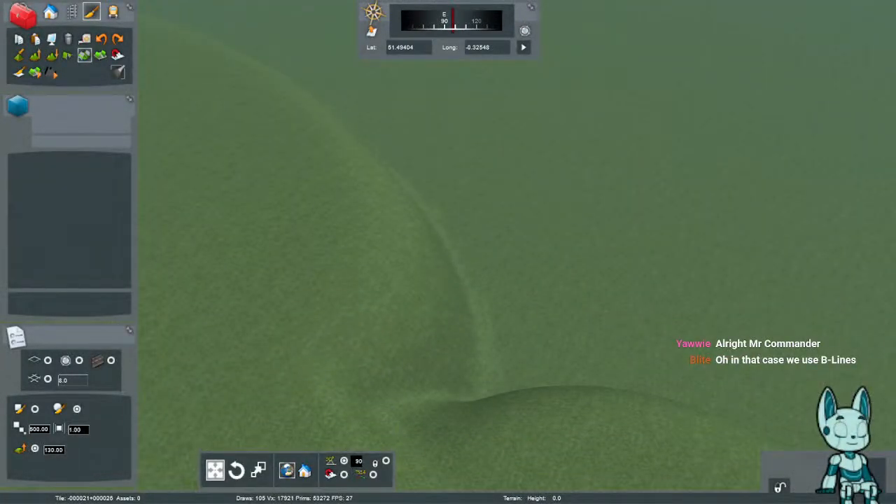
mouse_move(763, 315)
mouse_down()
mouse_move(672, 210)
mouse_move(476, 255)
mouse_up()
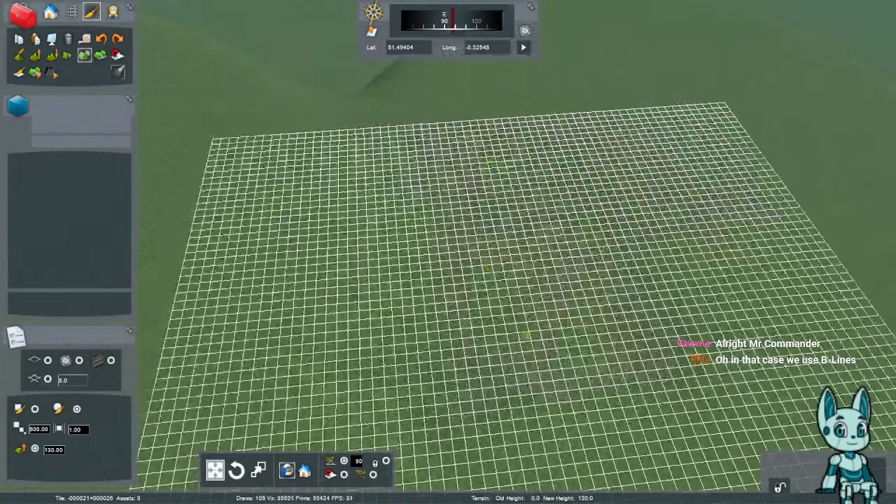
right_drag(476, 255, 504, 232)
drag(532, 266, 728, 287)
right_drag(728, 287, 770, 298)
right_drag(672, 294, 798, 333)
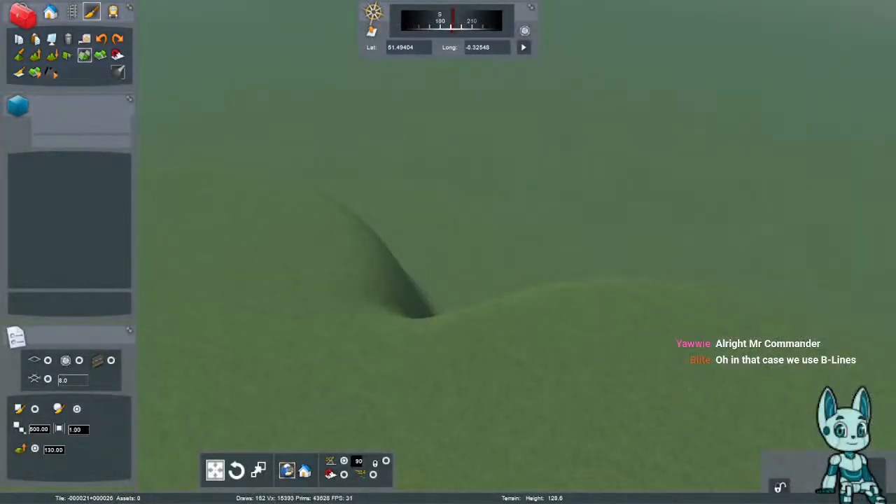
click(560, 308)
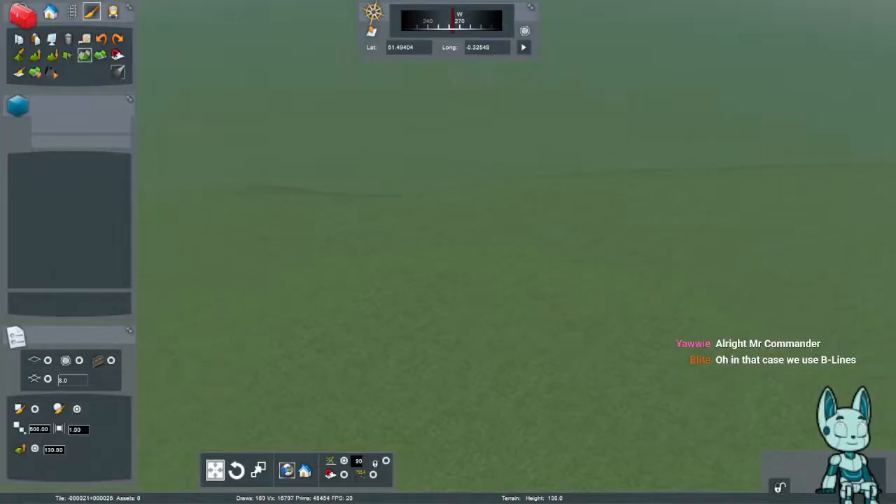
drag(329, 308, 735, 203)
right_drag(735, 203, 784, 189)
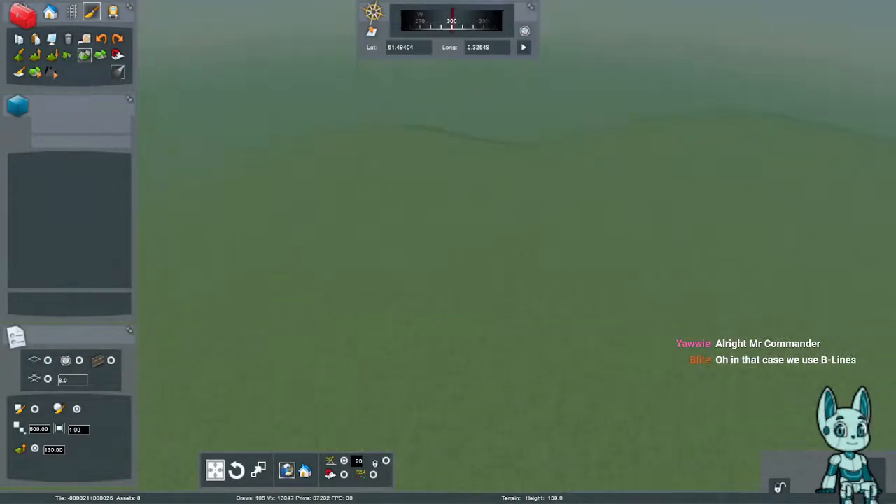
drag(420, 231, 749, 193)
right_drag(749, 192, 819, 186)
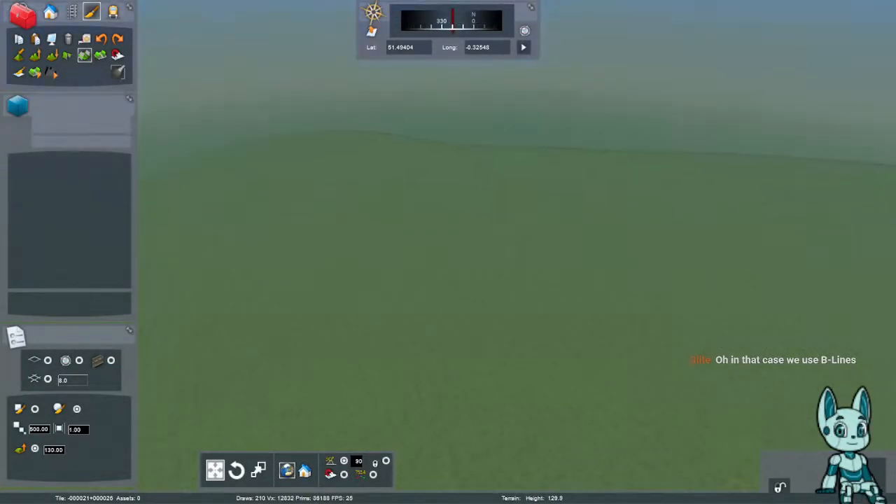
drag(563, 167, 708, 184)
mouse_move(707, 184)
right_down()
mouse_move(200, 194)
mouse_move(218, 165)
mouse_move(159, 132)
right_up()
key(Down)
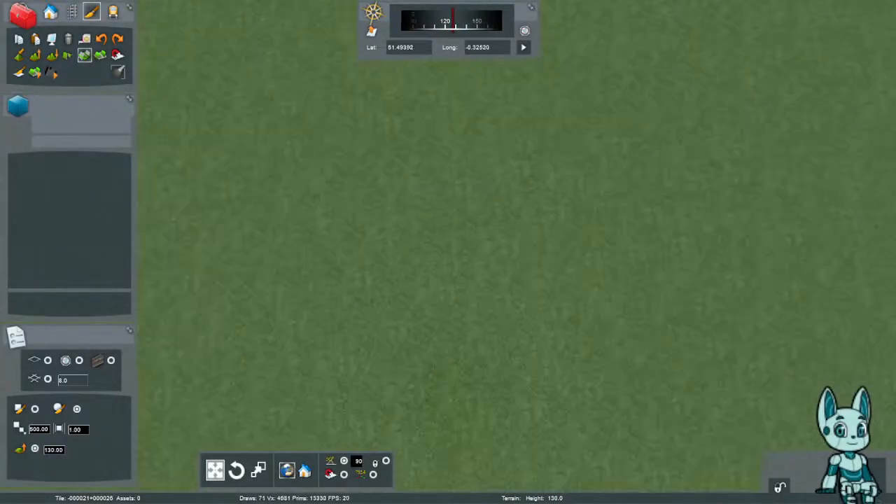
- Return to object editing, select the train marker and move it above the raised terrain
right_drag(748, 263, 729, 249)
key(Up)
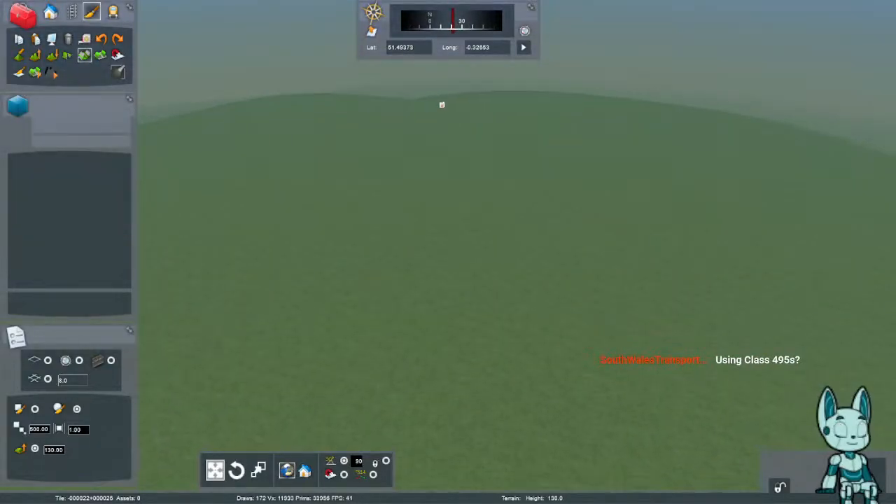
key(F4)
right_drag(441, 105, 466, 113)
key(Up)
key(Down)
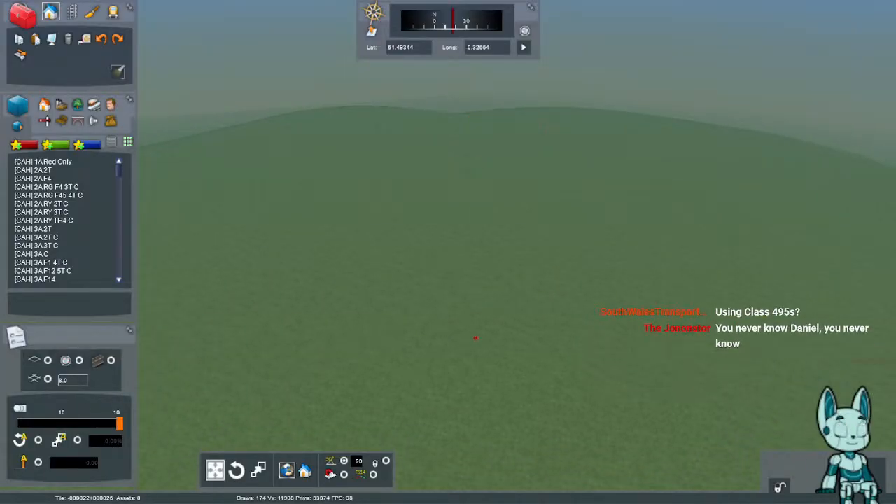
right_drag(473, 424, 509, 214)
key(Up)
key(Down)
key(Up)
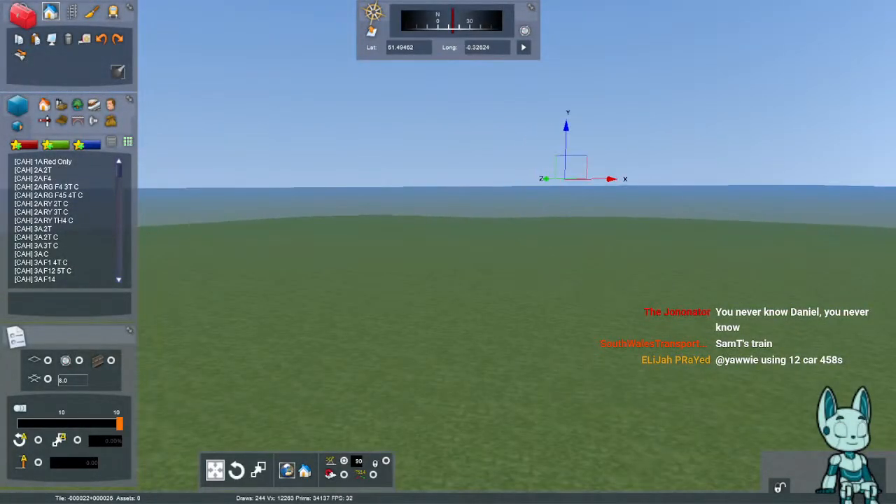
key(Up)
right_drag(572, 356, 678, 171)
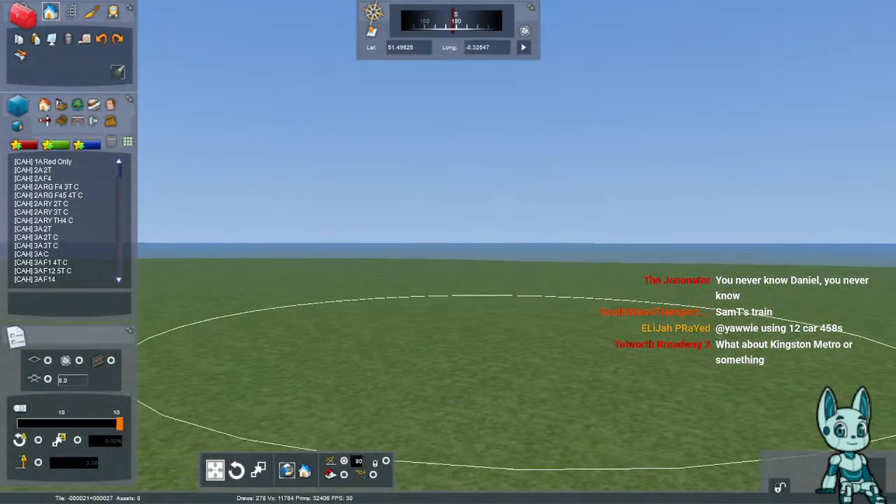
- Lower the train marker along its vertical axis and adjust its height so it sits on the raised ground
right_drag(493, 378, 494, 372)
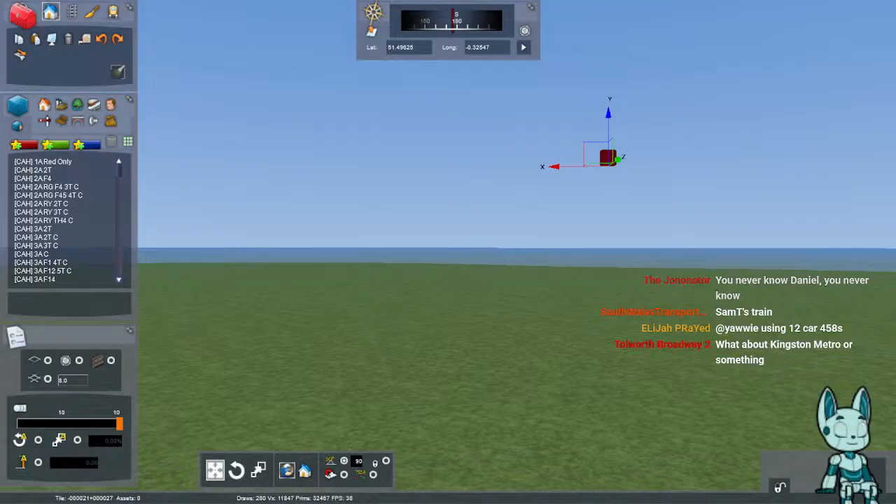
drag(609, 118, 607, 453)
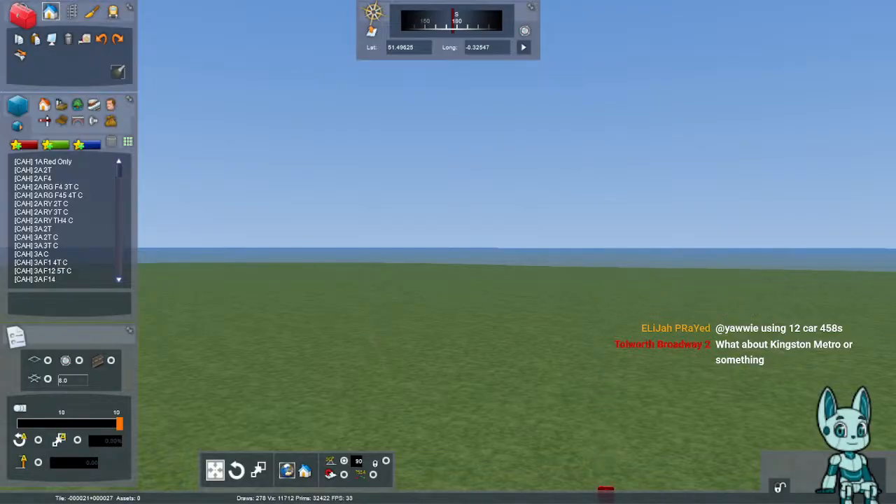
right_drag(606, 420, 612, 490)
drag(522, 196, 524, 157)
right_drag(526, 157, 494, 358)
- Save the changes to the route
key(F2)
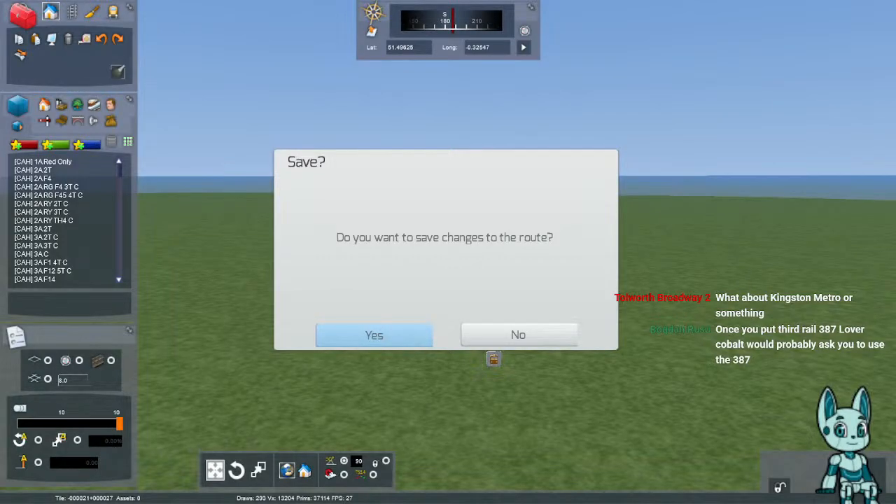
key(Return)
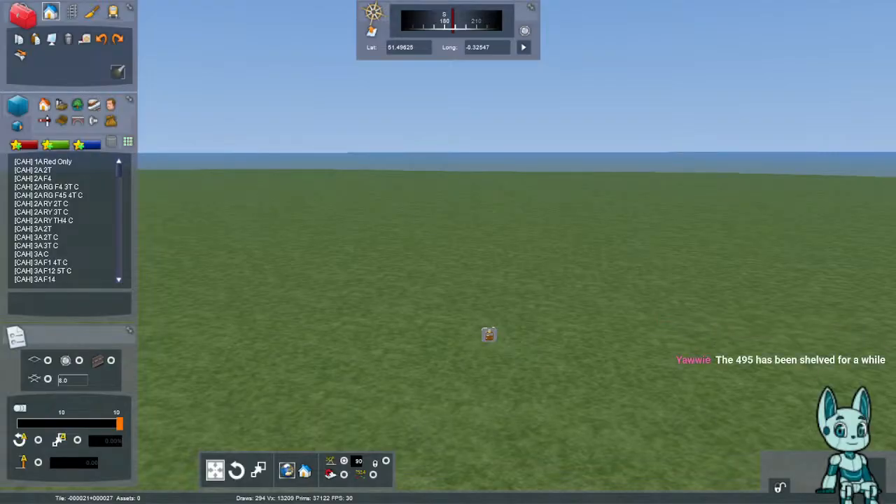
key(Right)
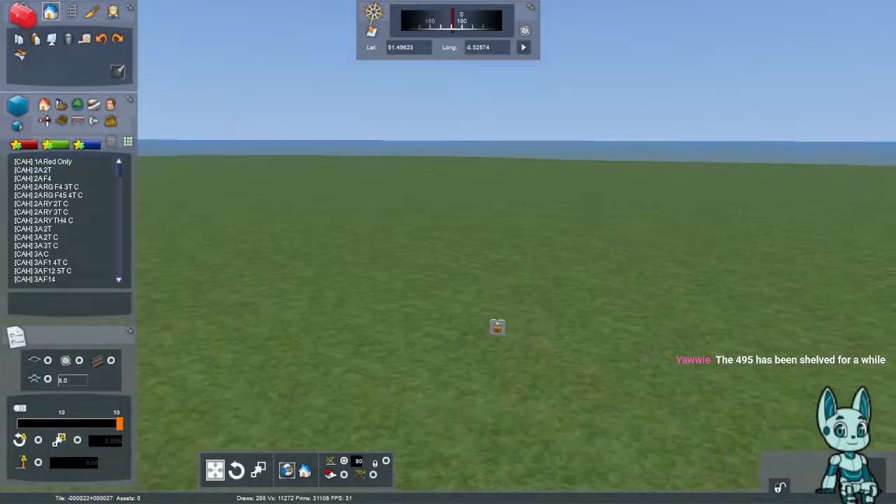
key(Up)
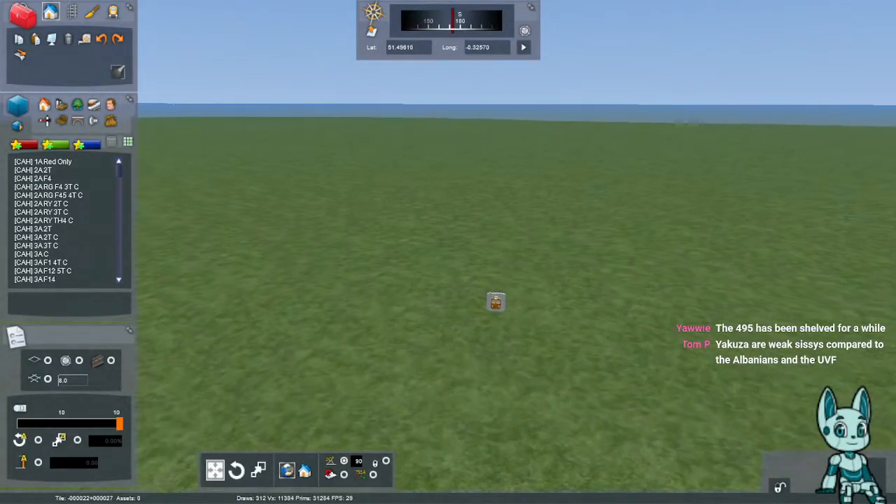
click(22, 145)
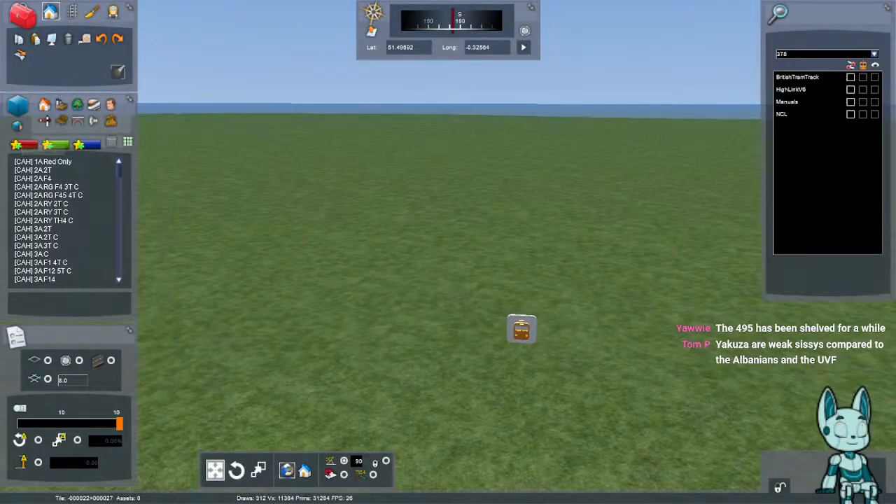
click(875, 54)
mouse_move(875, 72)
mouse_down()
mouse_move(875, 89)
mouse_move(875, 71)
mouse_up()
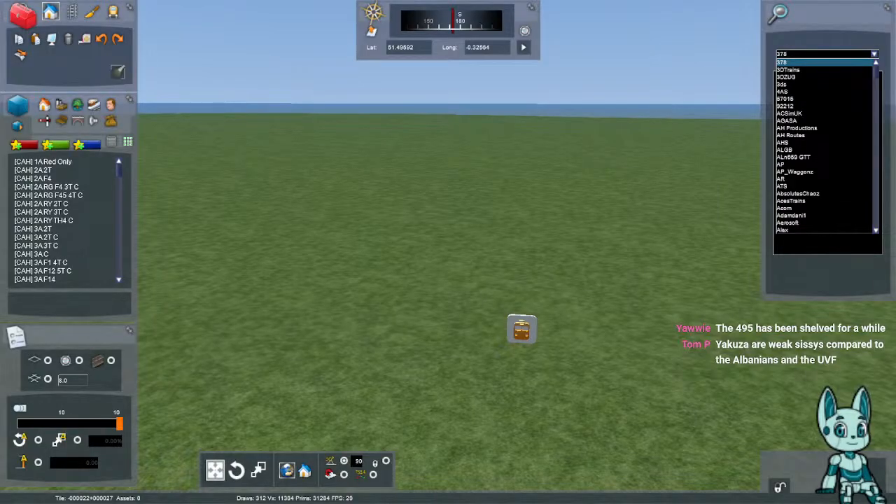
click(874, 54)
- Move the train marker to a different spot on the raised terrain
right_drag(658, 210, 663, 250)
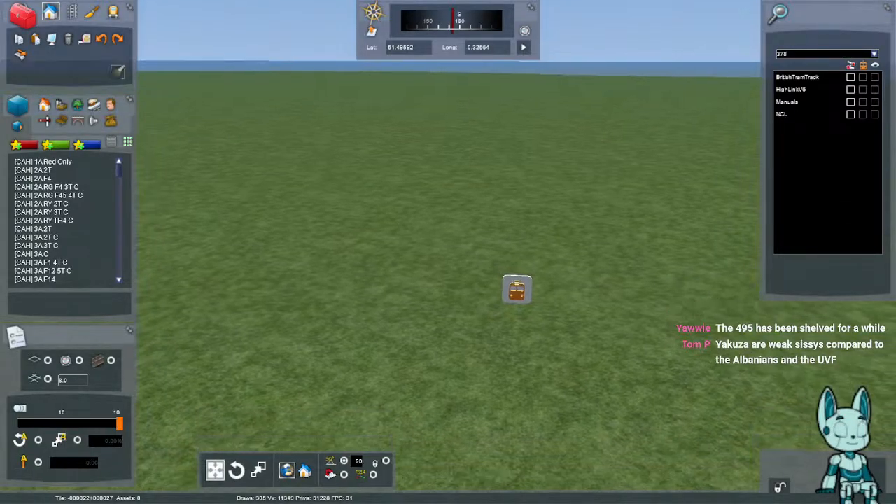
mouse_move(517, 290)
mouse_down()
mouse_move(345, 362)
mouse_move(336, 180)
mouse_up()
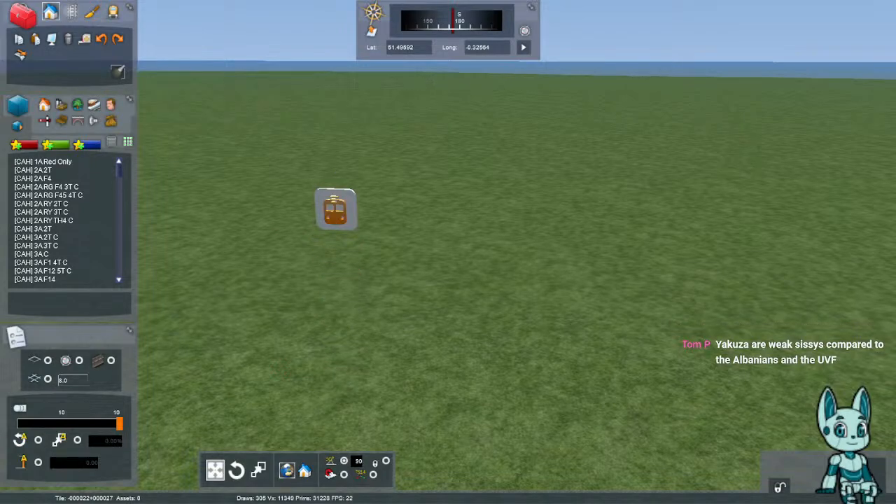
- Lay a trial curved stretch of double SLL Platform 3m L beside the train marker, about 143 m long
click(71, 11)
scroll(66, 221, down, 10)
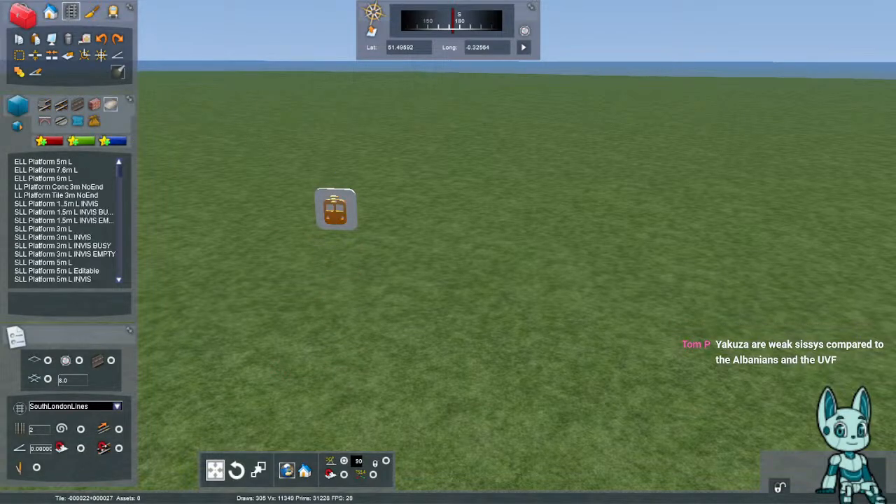
scroll(63, 195, up, 3)
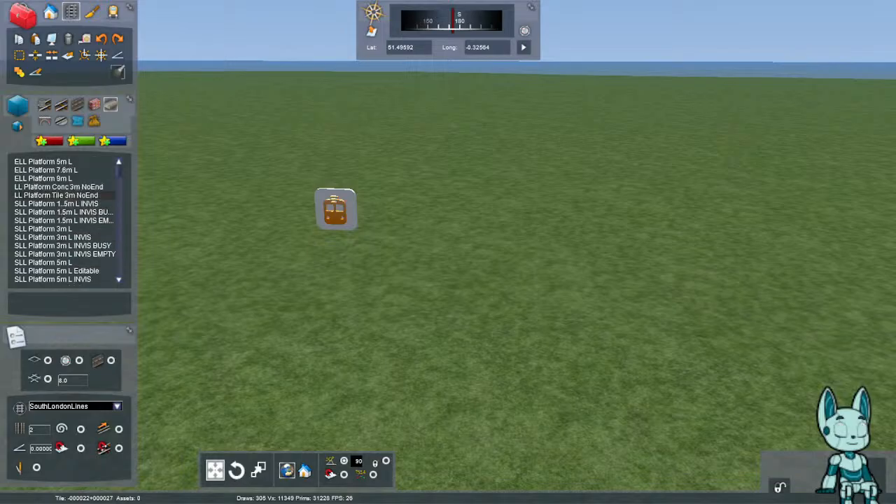
click(63, 229)
mouse_move(582, 430)
mouse_down()
mouse_move(477, 199)
mouse_move(476, 131)
mouse_up()
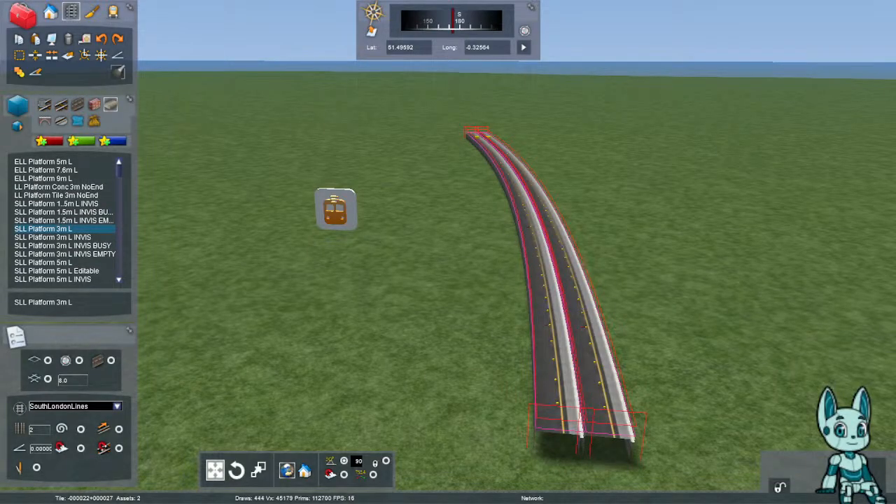
- Set the number of parallel lines to 1 and delete the trial SLL platforms
key(Escape)
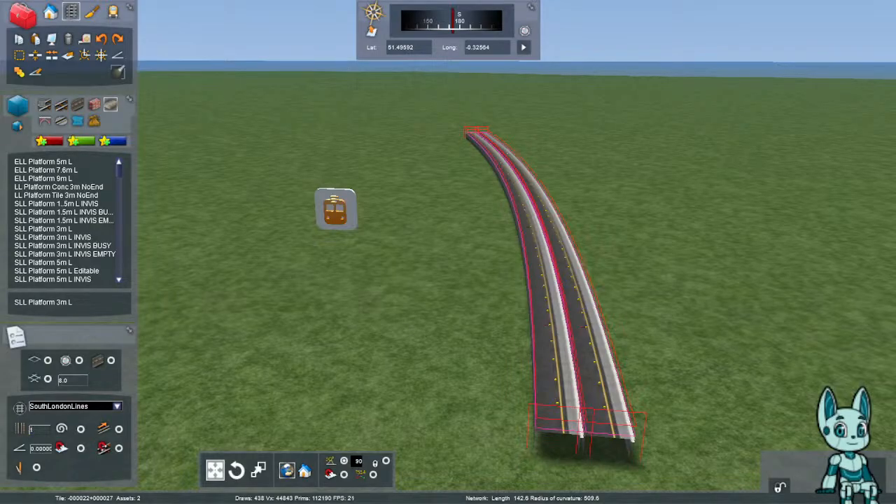
right_drag(448, 252, 364, 280)
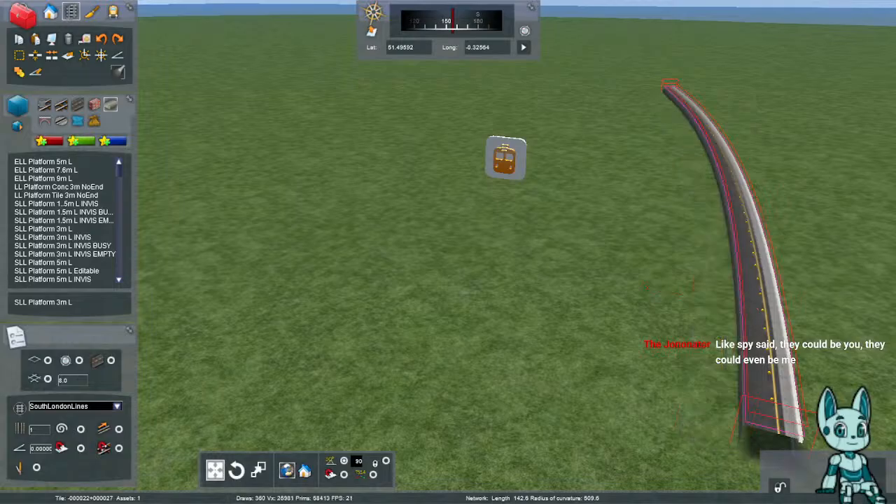
key(Delete)
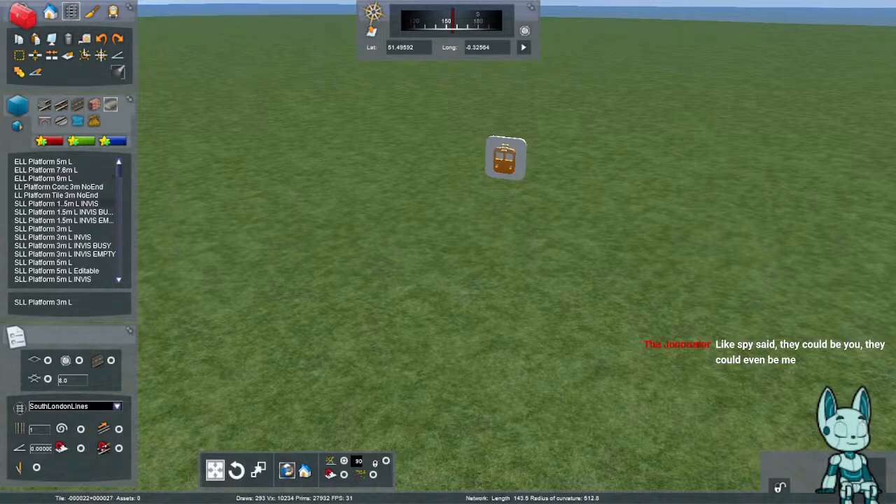
- Try out LL Platform Conc 3m NoEnd and LL Platform Tile 3m NoEnd on the grass, undoing each placement
click(59, 187)
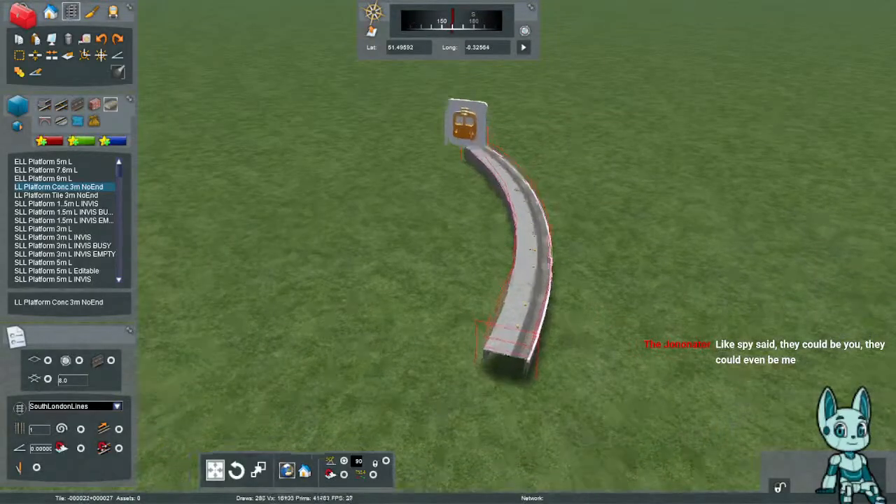
key(Up)
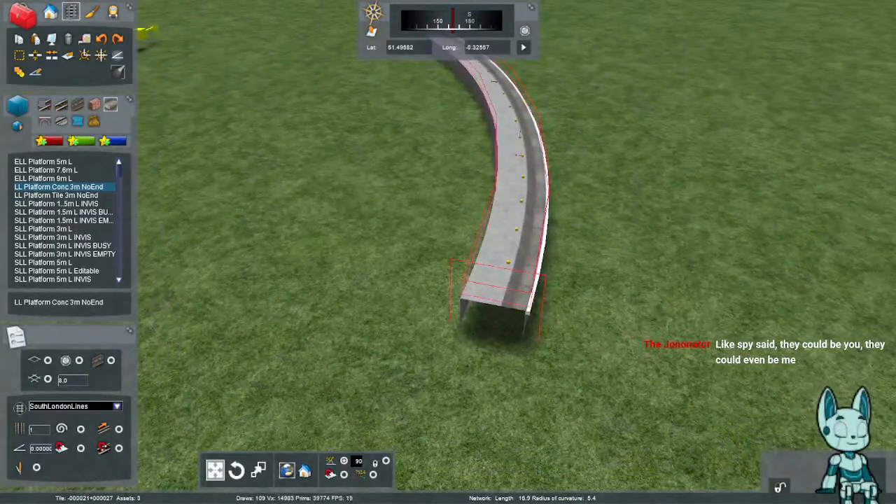
key(ctrl+z)
key(Down)
click(420, 360)
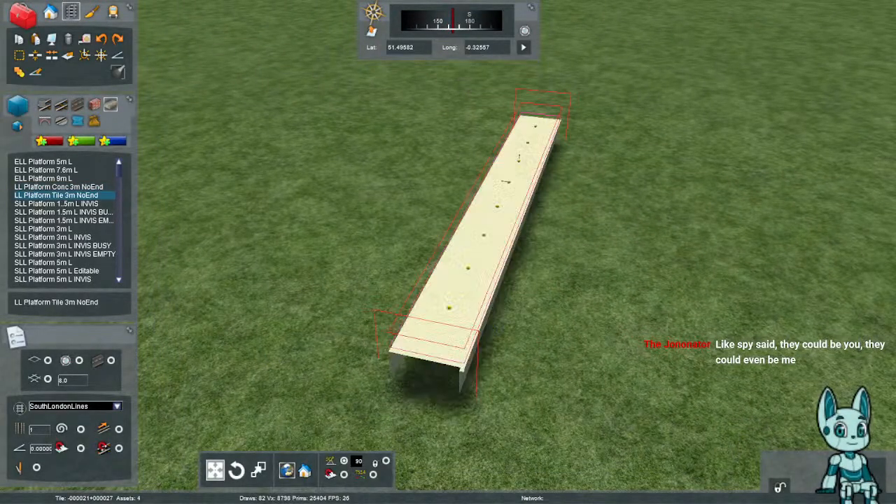
key(ctrl+z)
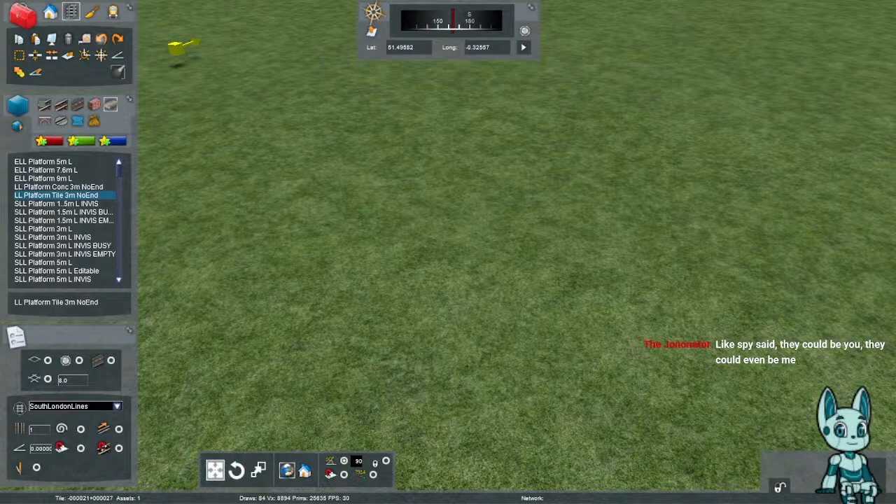
- Try out a straight ELL Platform 5m L on the grass and undo the placement
key(Up)
key(Up)
key(Up)
key(Up)
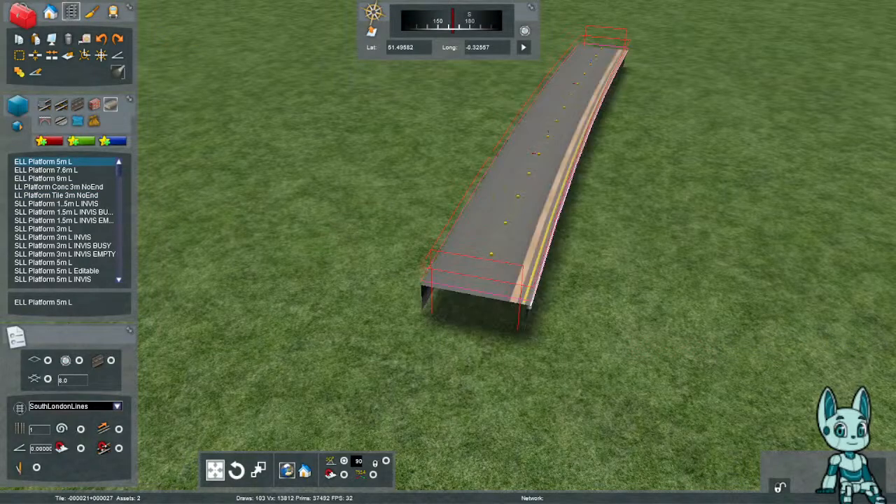
key(ctrl+z)
- Choose SLL Platform 3m L as the platform type again
scroll(63, 221, down, 5)
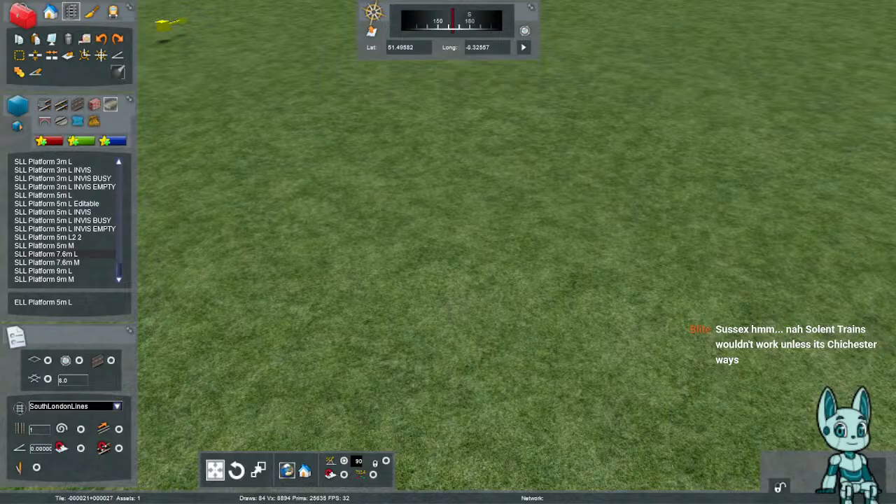
scroll(70, 252, up, 1)
click(53, 186)
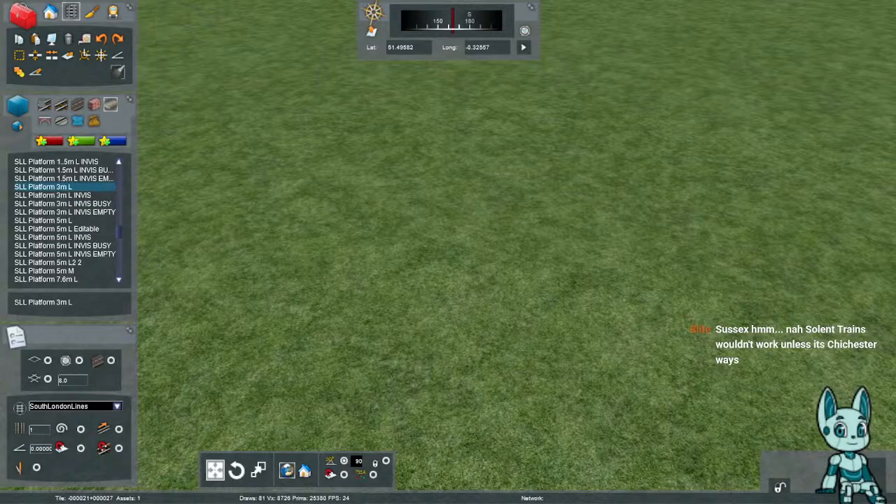
right_drag(576, 393, 576, 294)
key(Down)
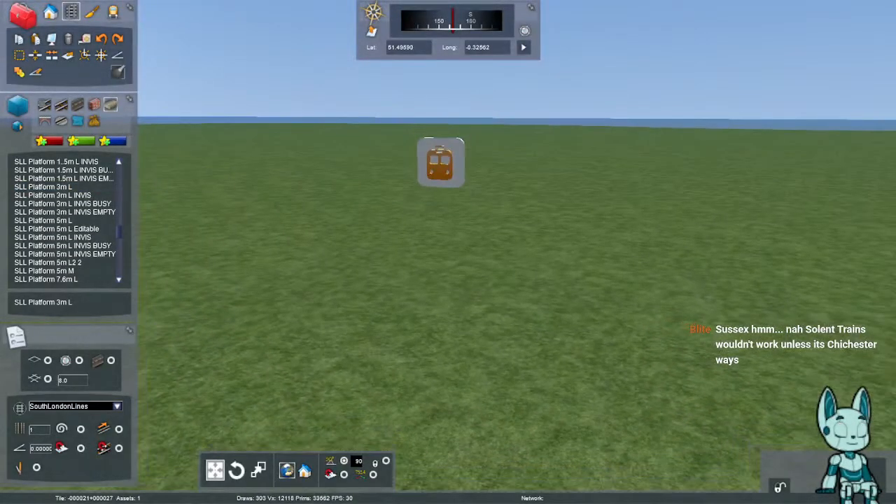
- Switch to the track assets and choose SLL Track Conc Clean with the SouthLondonLines track rule
click(44, 104)
click(117, 406)
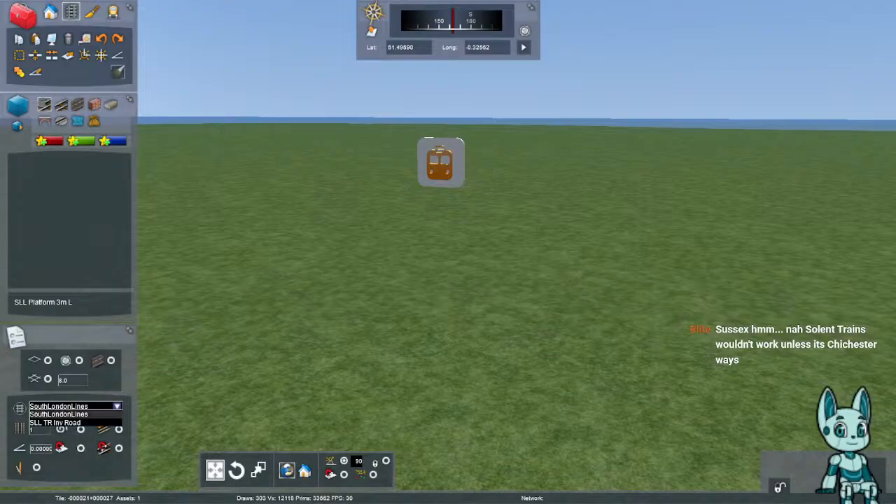
click(77, 414)
click(68, 162)
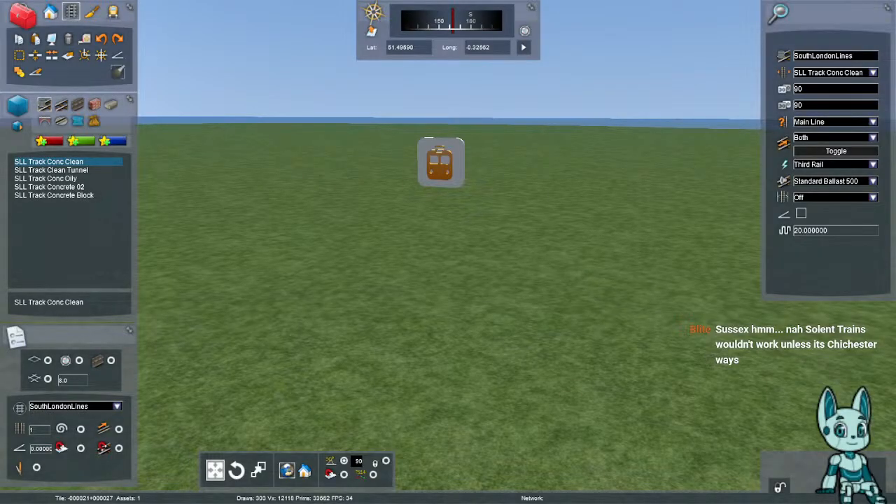
- Lay a trial curved double line of SLL Track Conc Clean running past the train marker
right_drag(234, 203, 246, 297)
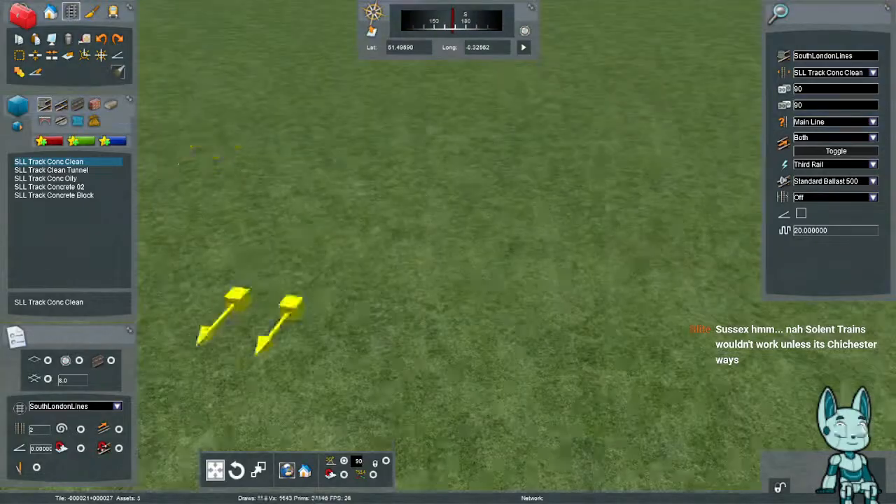
click(476, 364)
right_drag(475, 364, 494, 273)
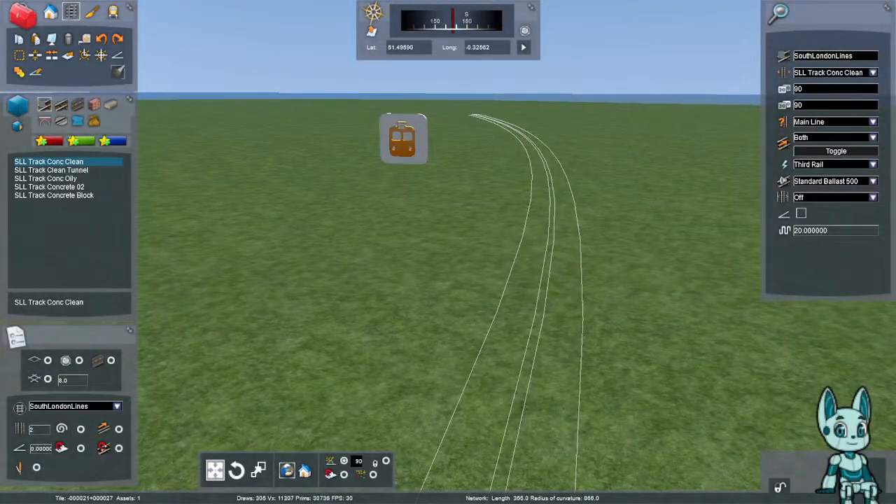
click(427, 122)
- Stop laying track and undo the trial double line
right_drag(427, 122, 630, 203)
key(Up)
key(Left)
right_drag(448, 210, 483, 140)
right_click(483, 140)
key(ctrl+z)
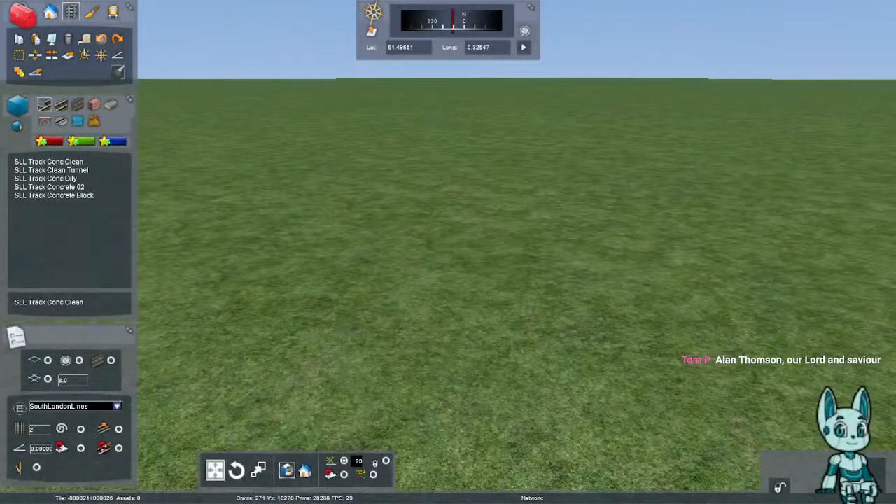
- Open the asset filter and choose DTG as the provider
click(17, 126)
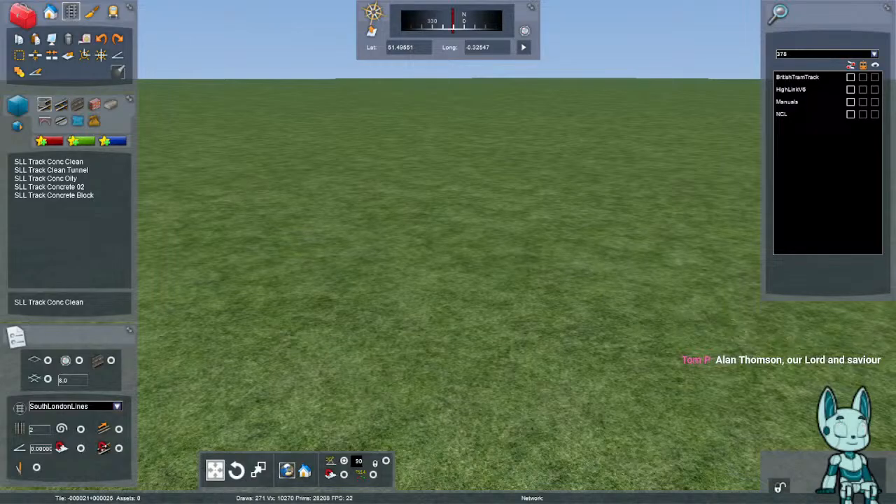
click(875, 54)
drag(877, 74, 876, 105)
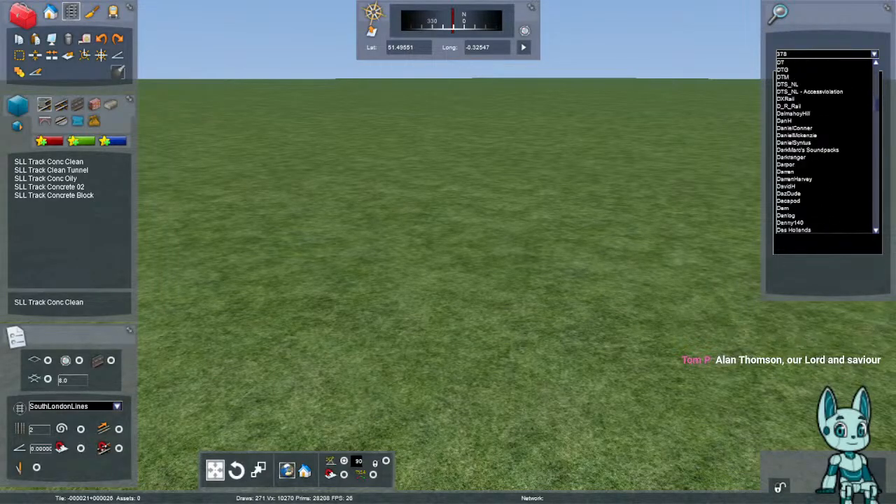
scroll(805, 135, up, 3)
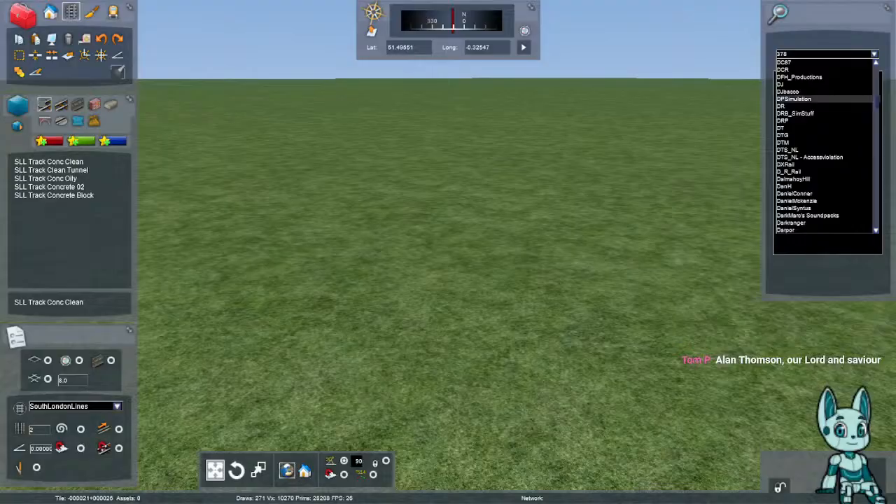
click(806, 135)
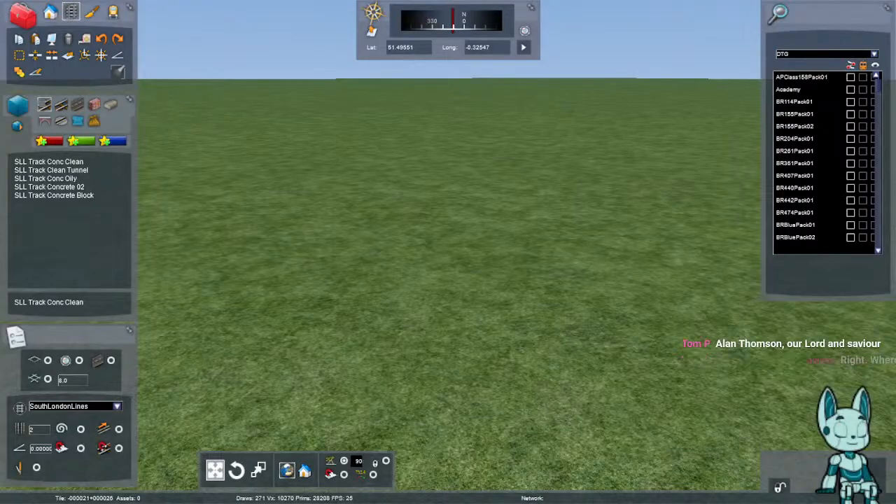
- Enable the DTG asset packs MedwayValleyLine, MRCEDispolokPack01 and LondonGillingham for the route
scroll(805, 135, down, 1)
scroll(824, 157, down, 10)
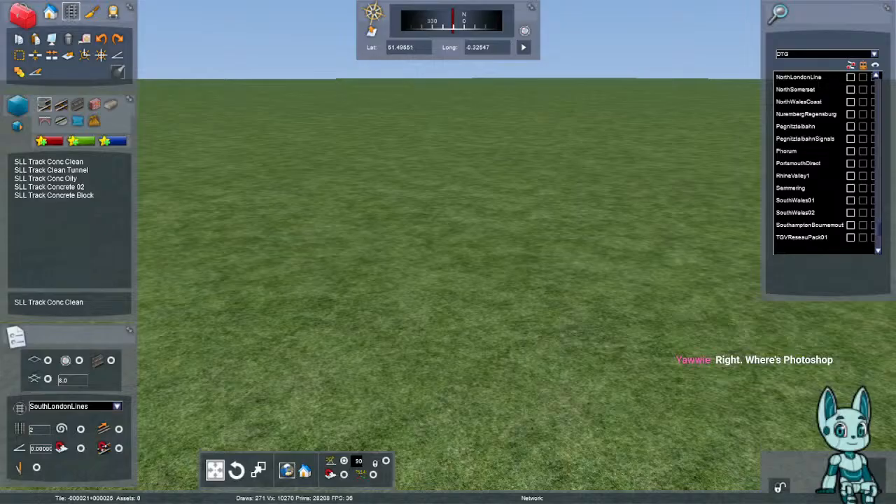
scroll(825, 158, down, 4)
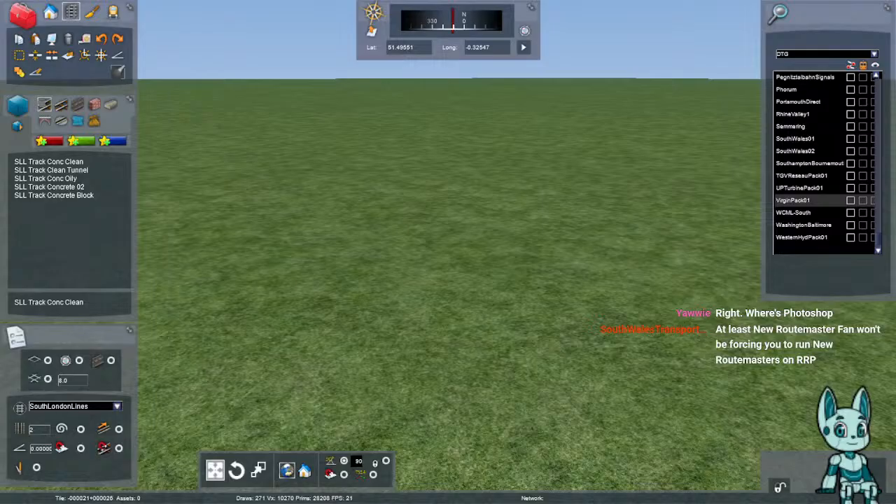
scroll(805, 196, up, 4)
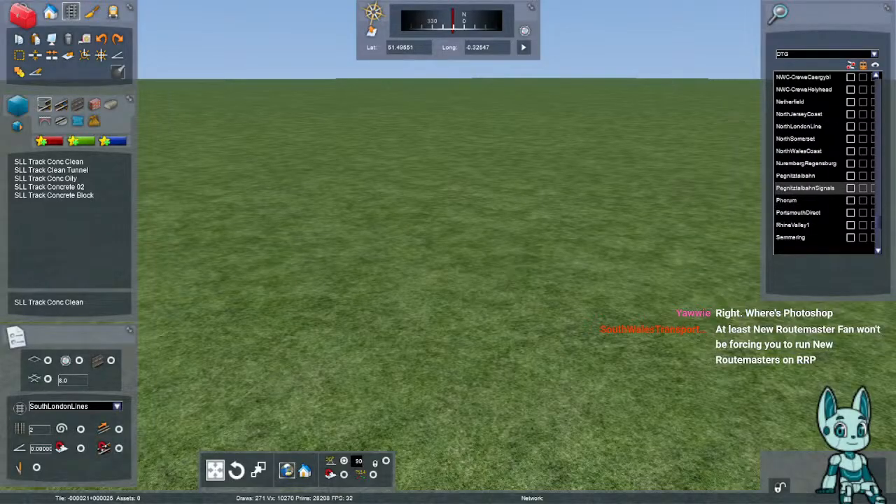
scroll(805, 187, up, 3)
scroll(805, 196, up, 7)
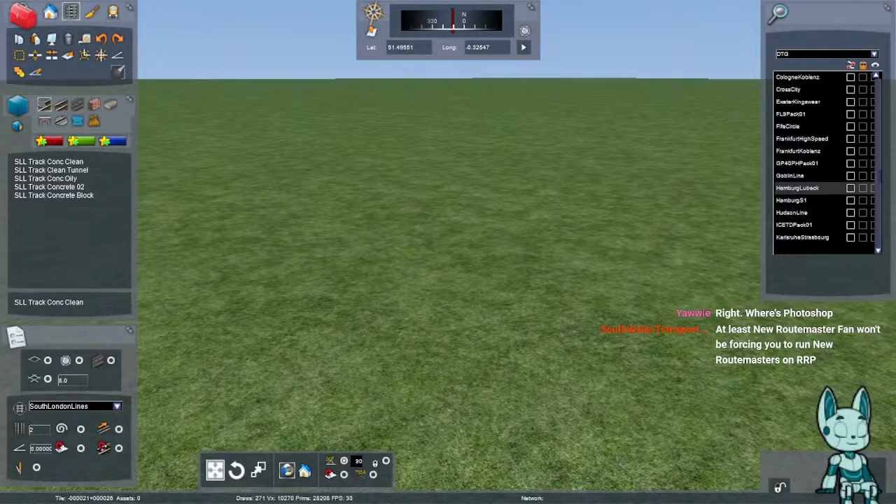
scroll(805, 188, down, 1)
scroll(805, 200, up, 3)
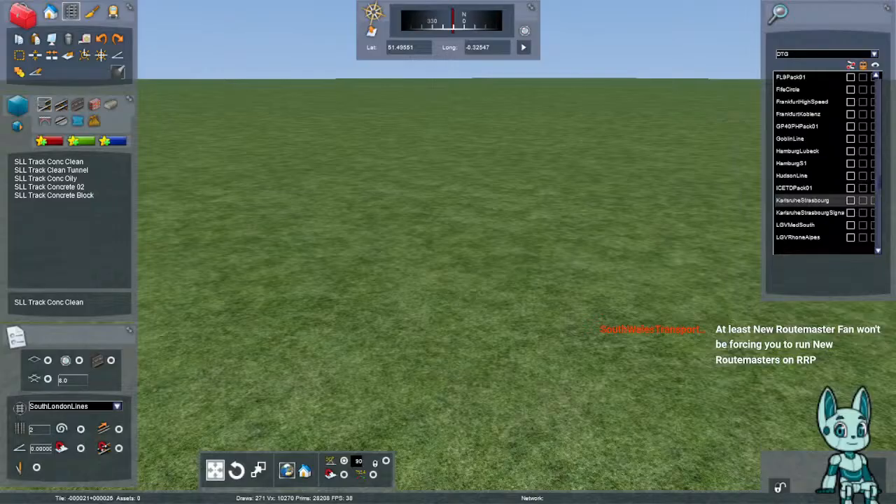
scroll(805, 127, down, 1)
scroll(805, 126, down, 3)
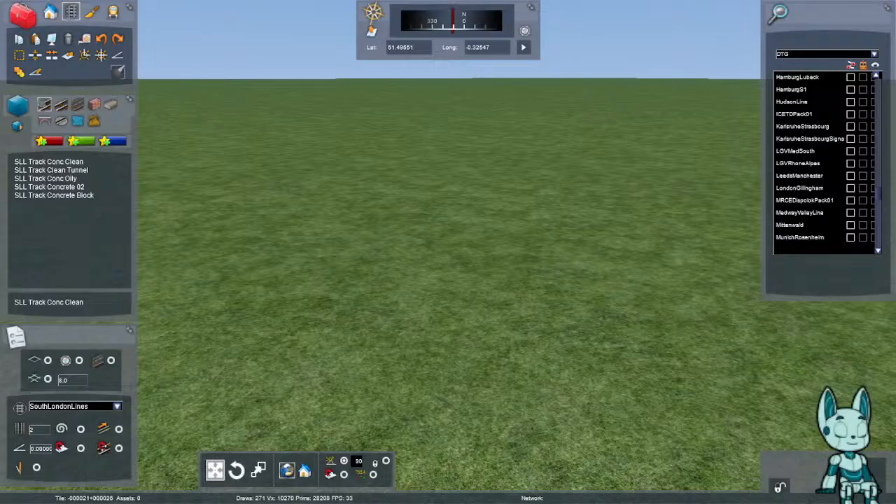
click(851, 212)
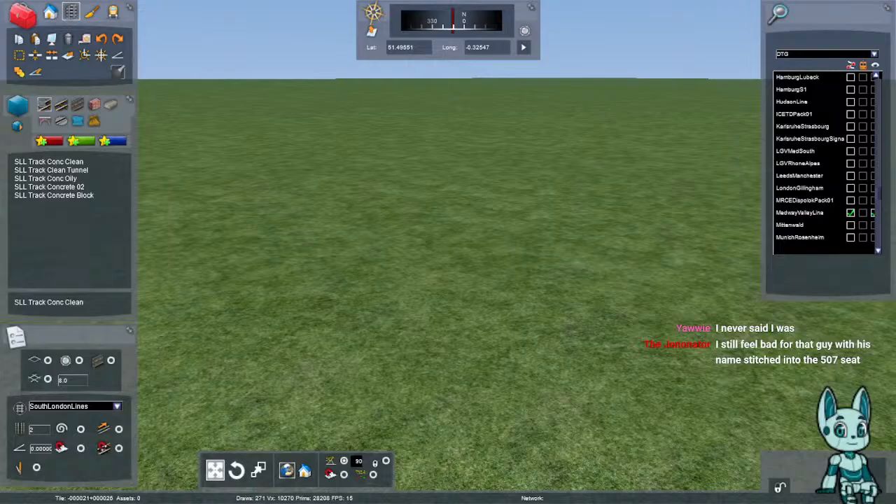
click(850, 200)
click(850, 188)
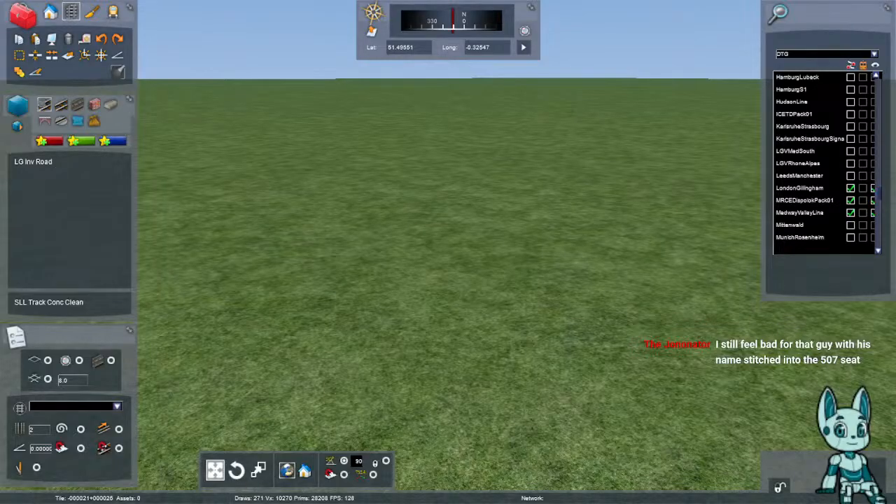
- Disable the MRCEDispolokPack01 asset pack, accepting the unloading of its blueprints, and enable ChathamMainLine for the route
click(851, 200)
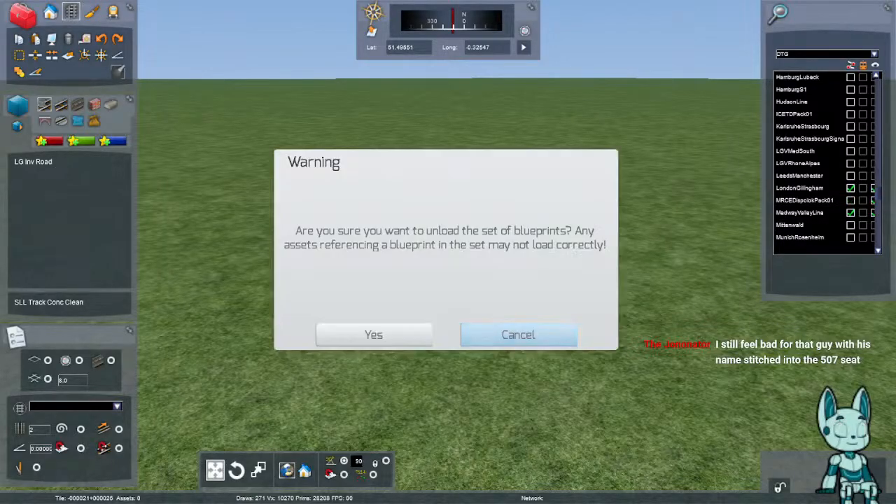
click(344, 334)
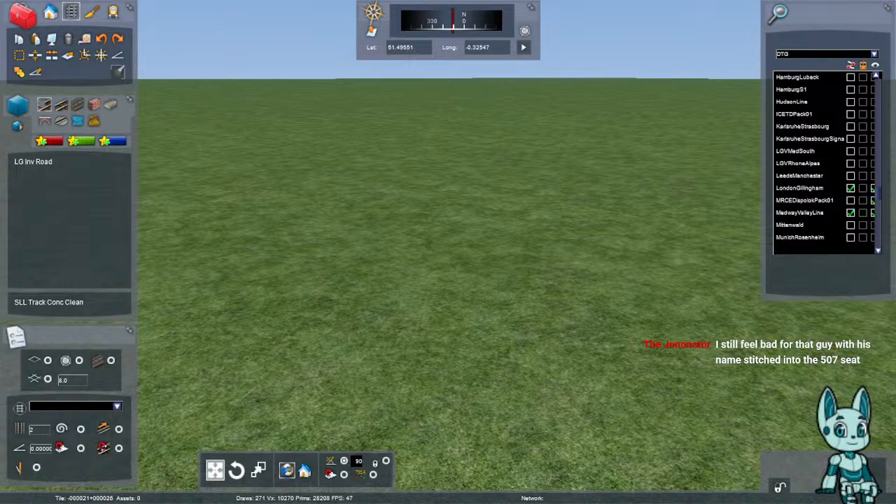
scroll(826, 158, up, 10)
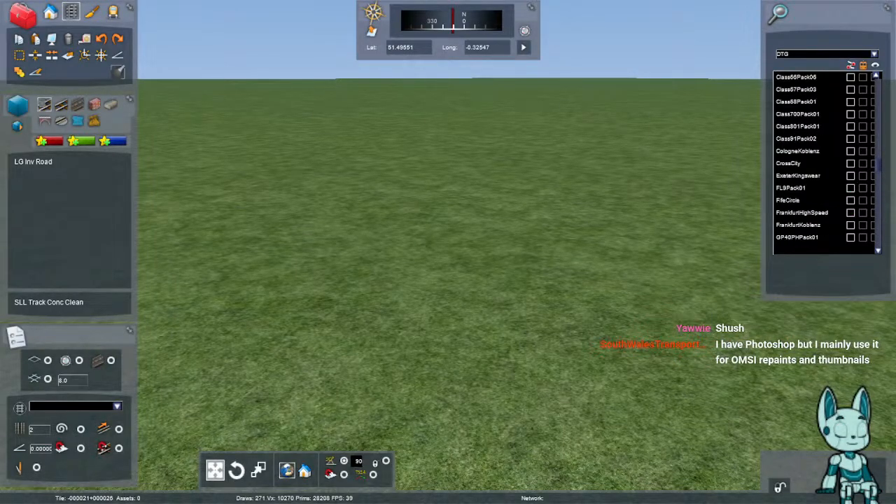
scroll(826, 157, up, 10)
scroll(826, 157, down, 3)
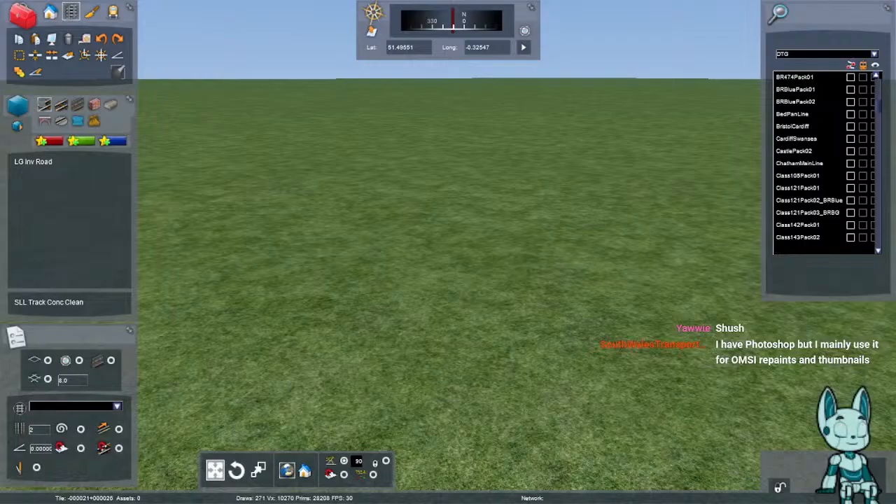
click(851, 163)
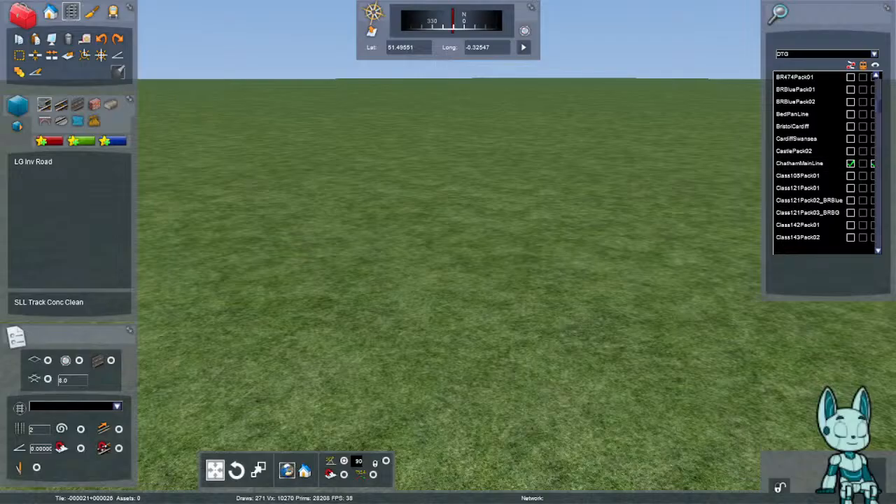
right_drag(448, 252, 371, 301)
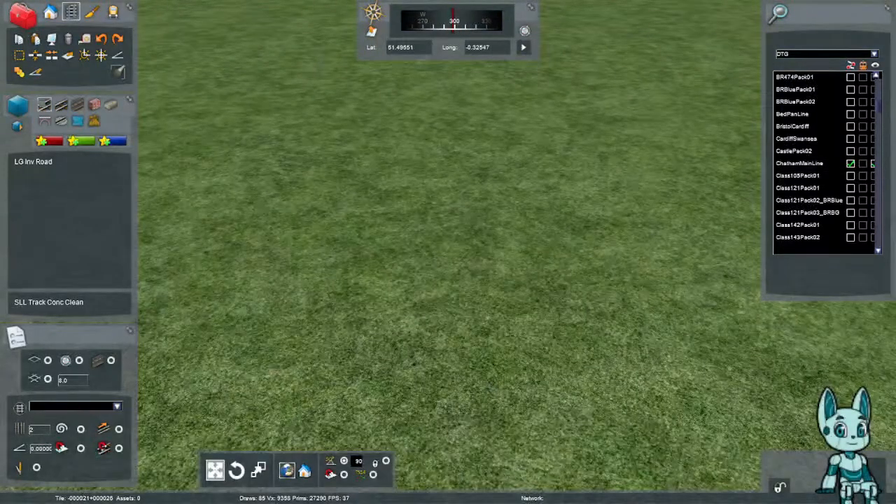
click(875, 54)
drag(877, 100, 876, 168)
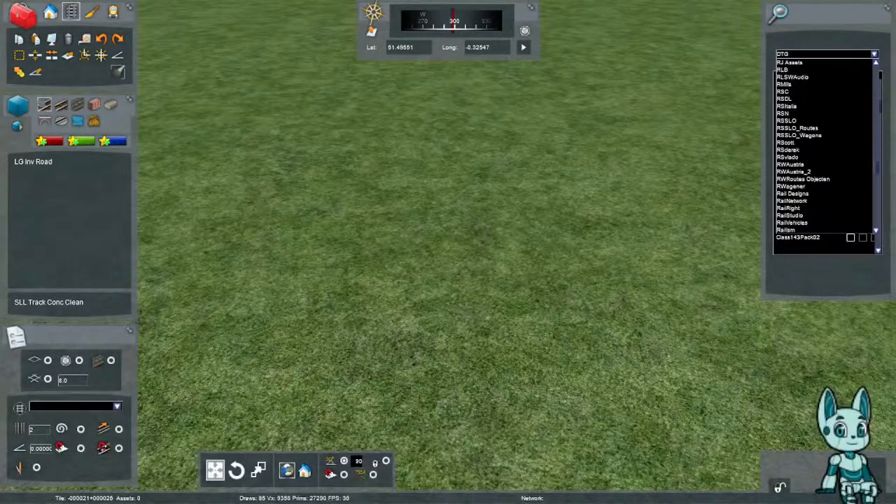
right_drag(448, 252, 472, 252)
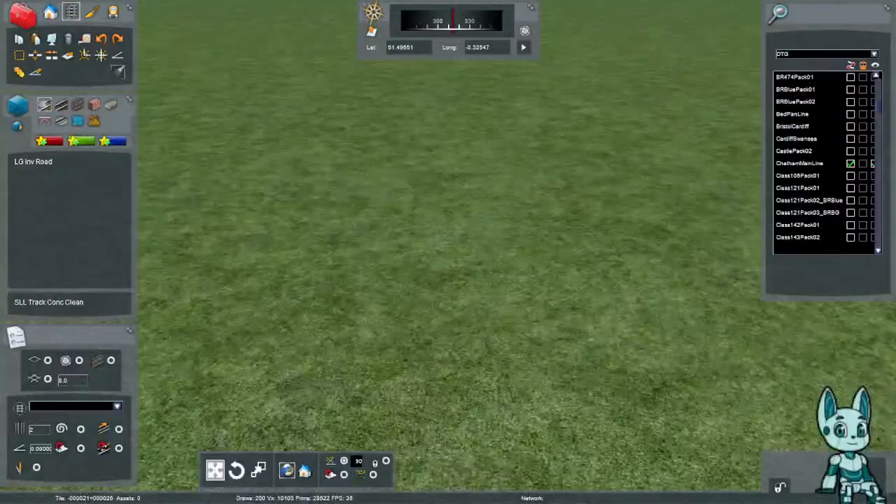
- Lay a short trial double line of LG Track Classic using the London to Gillingham track rule, and undo it
click(116, 407)
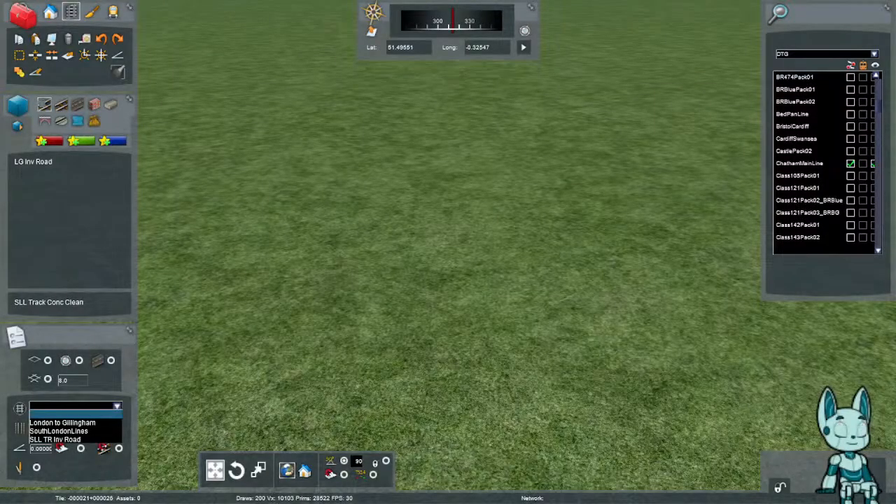
click(62, 423)
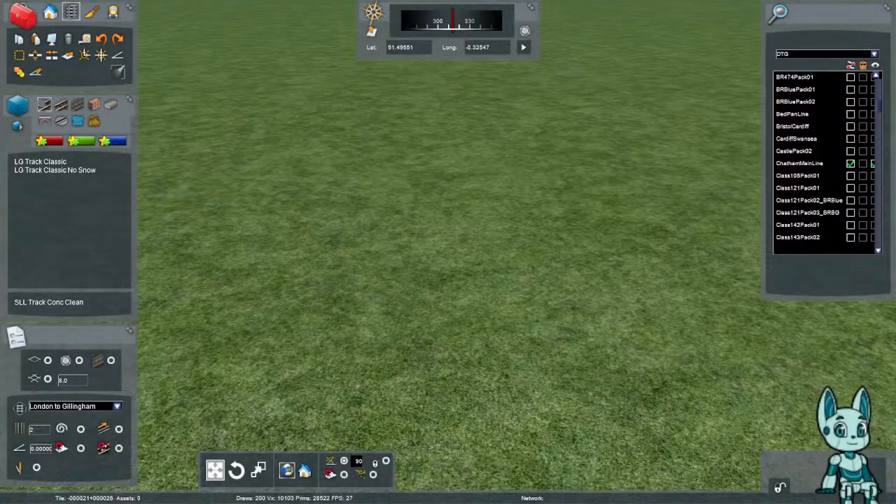
click(56, 162)
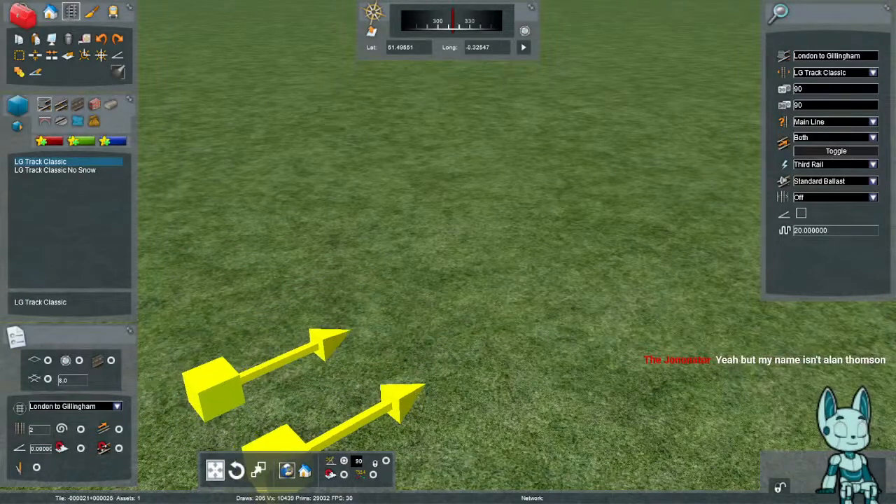
drag(301, 402, 636, 236)
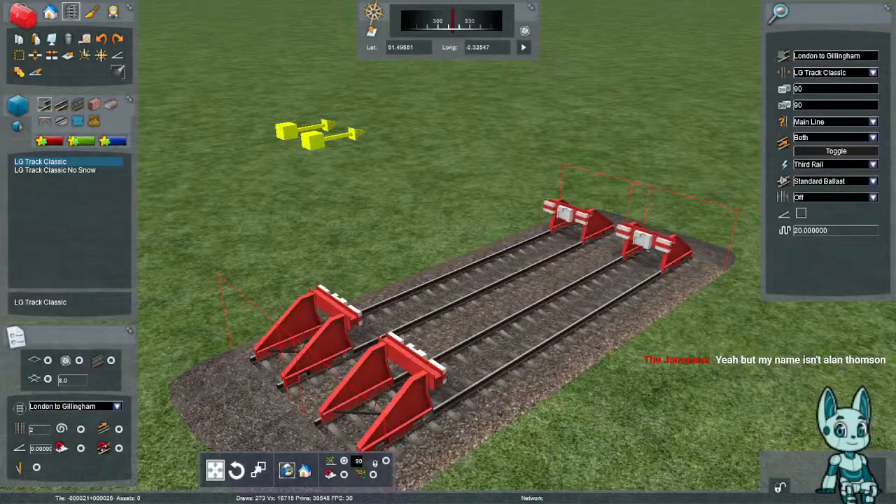
click(102, 40)
- Switch the track rule to SouthLondonLines and save the route
click(117, 407)
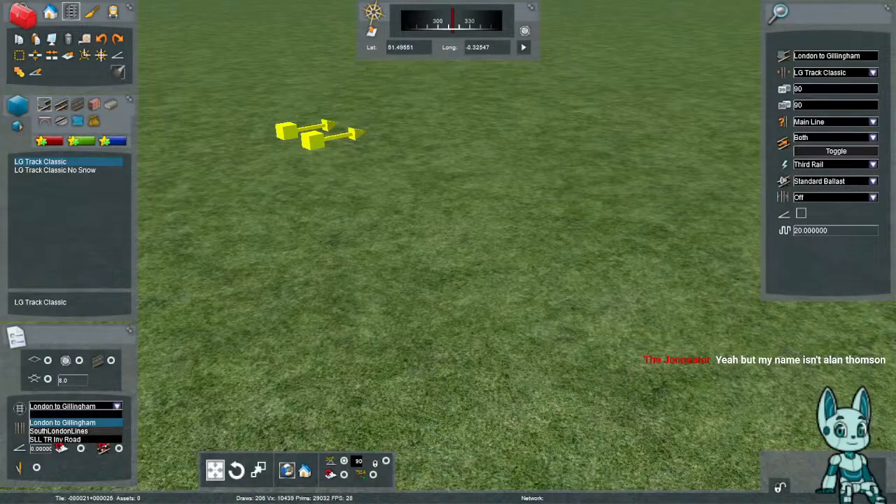
click(58, 430)
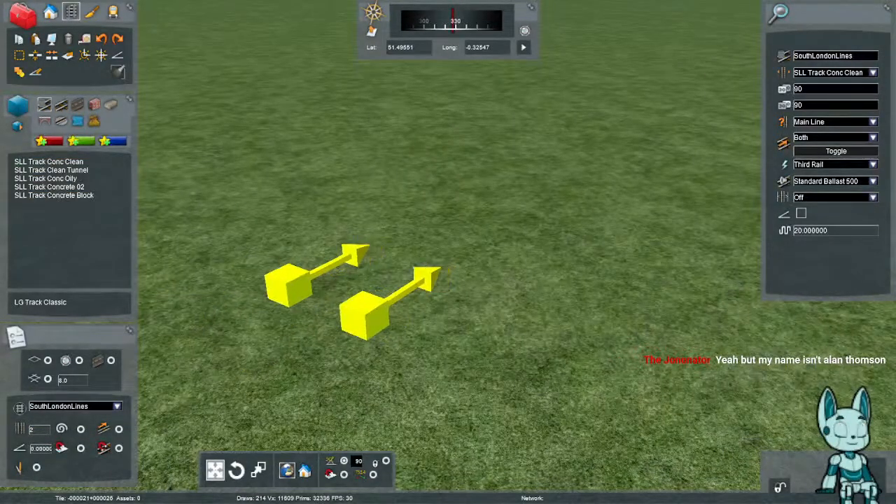
right_drag(295, 309, 645, 291)
right_drag(214, 190, 194, 175)
key(Down)
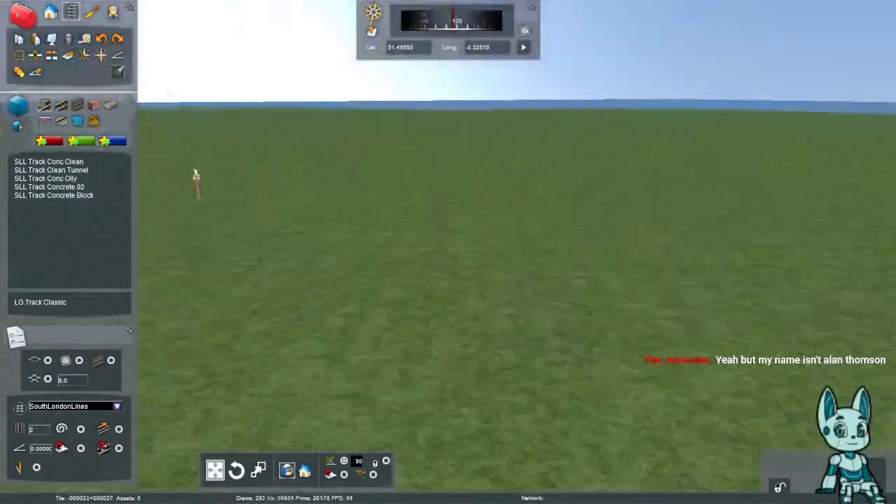
key(F2)
click(374, 335)
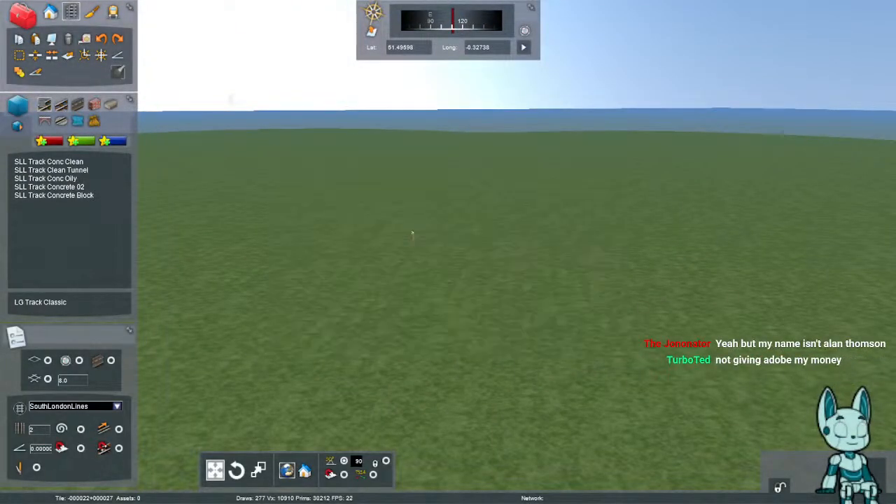
- Lay a straight double line of SLL Track Conc Clean about 400 m long past the train marker
right_drag(413, 236, 507, 286)
key(Up)
key(Down)
click(84, 170)
click(63, 162)
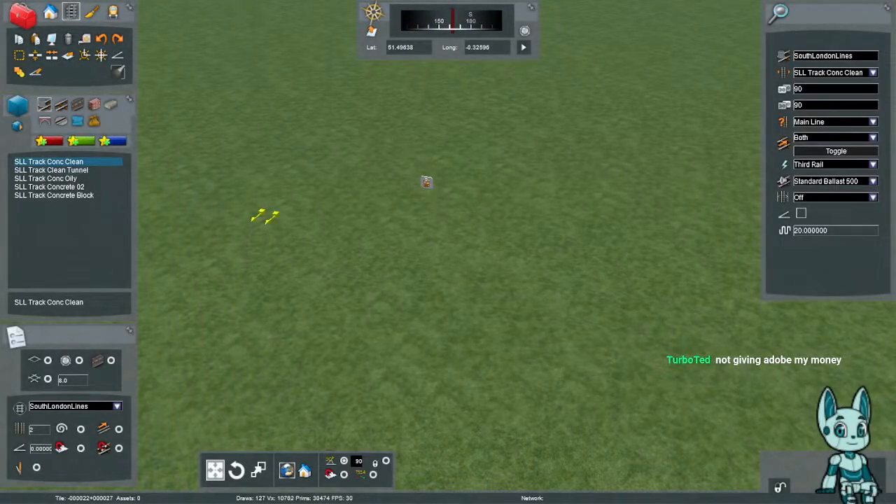
click(271, 212)
right_drag(280, 202, 381, 138)
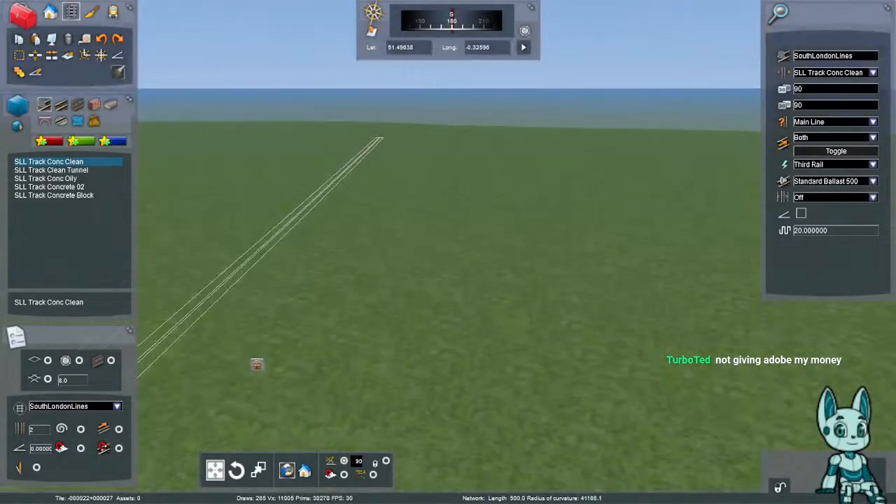
click(370, 150)
right_click(370, 149)
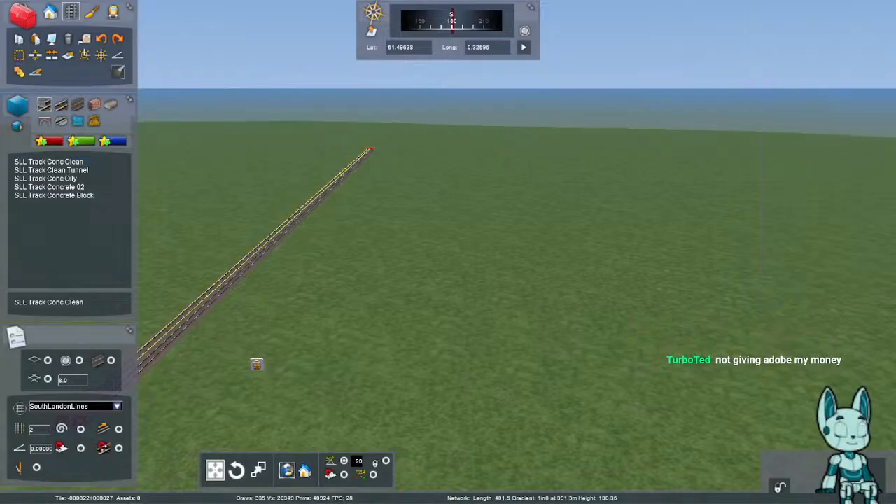
- Rotate one track of the new double line so that it crosses the other at a shallow angle
key(9)
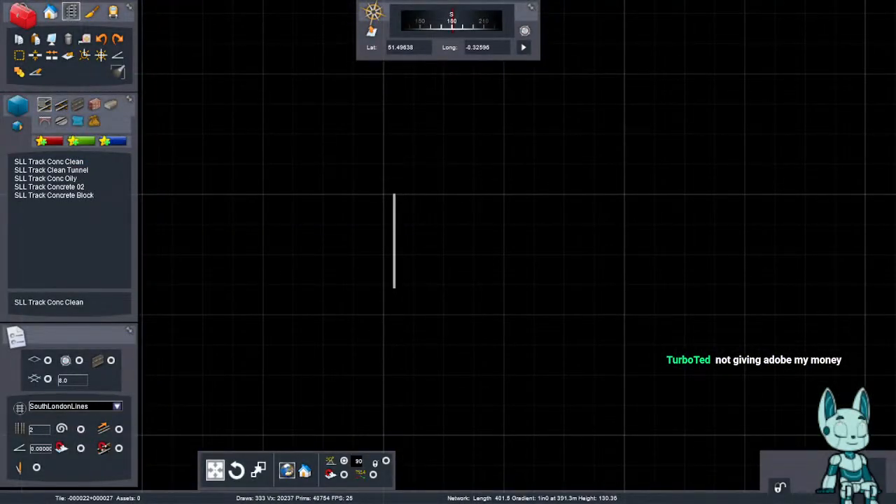
key(9)
click(348, 168)
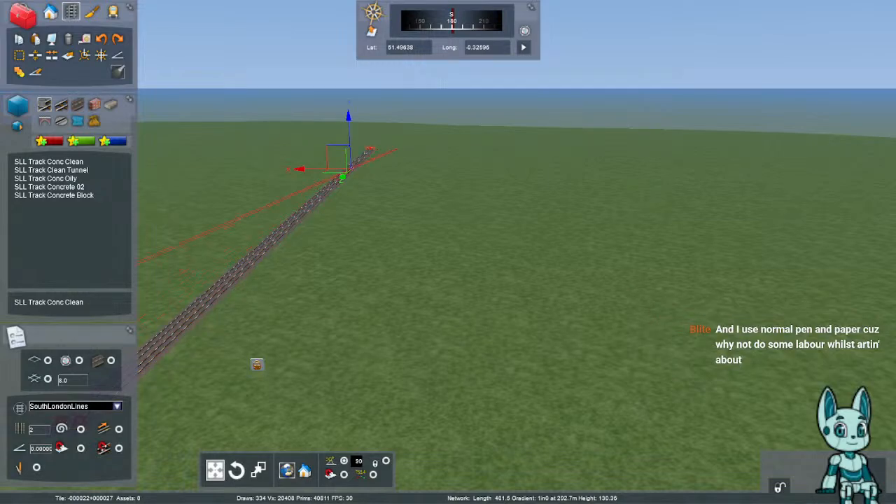
key(ctrl+z)
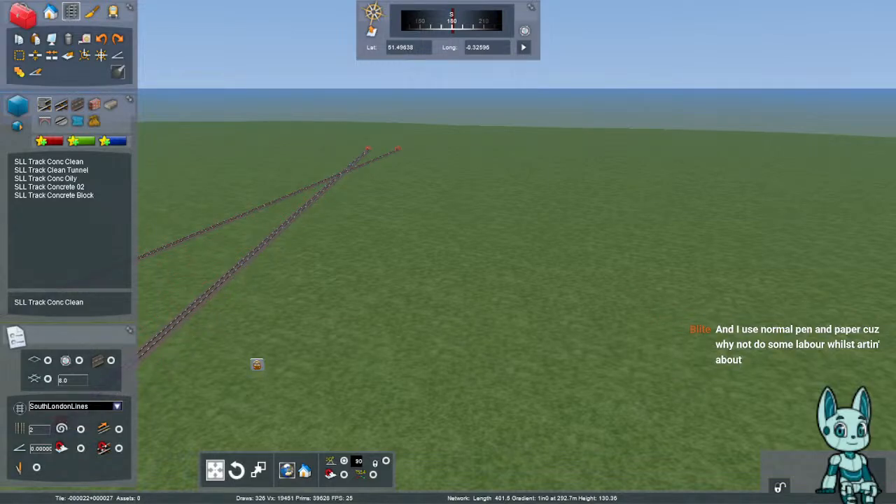
- Examine the layout of the two crossing tracks in the 2D map view and the 3D view
key(9)
key(9)
key(9)
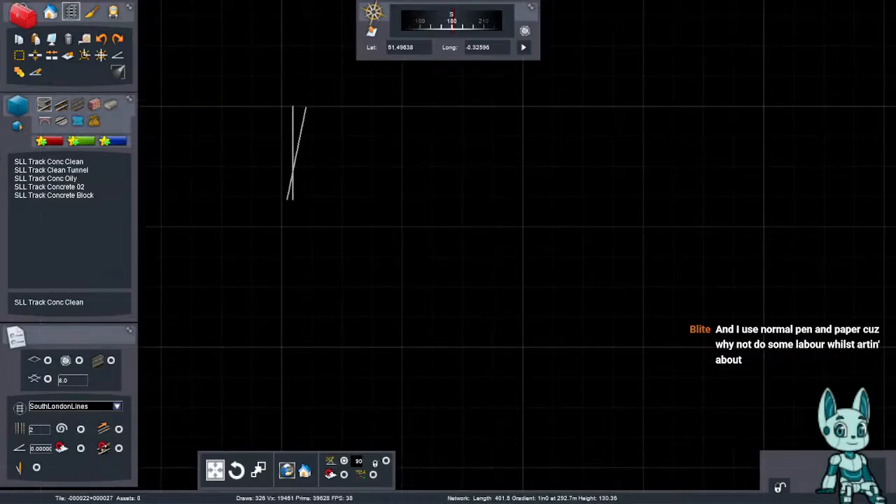
key(9)
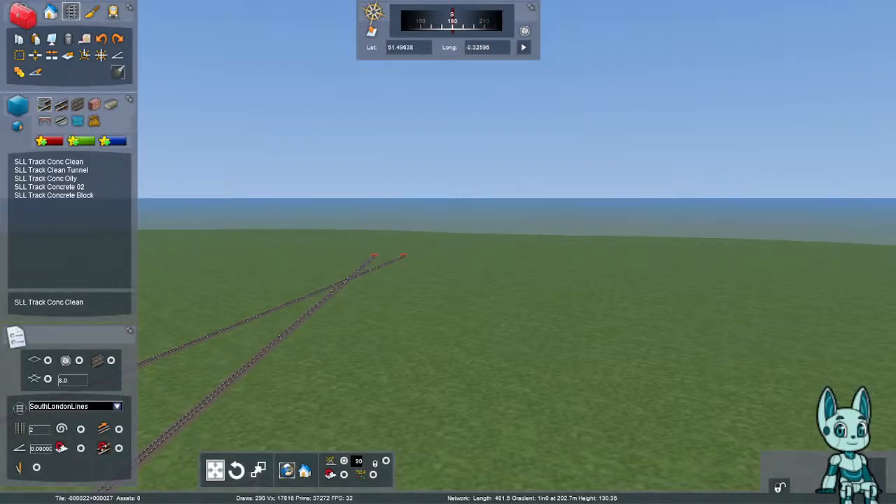
key(9)
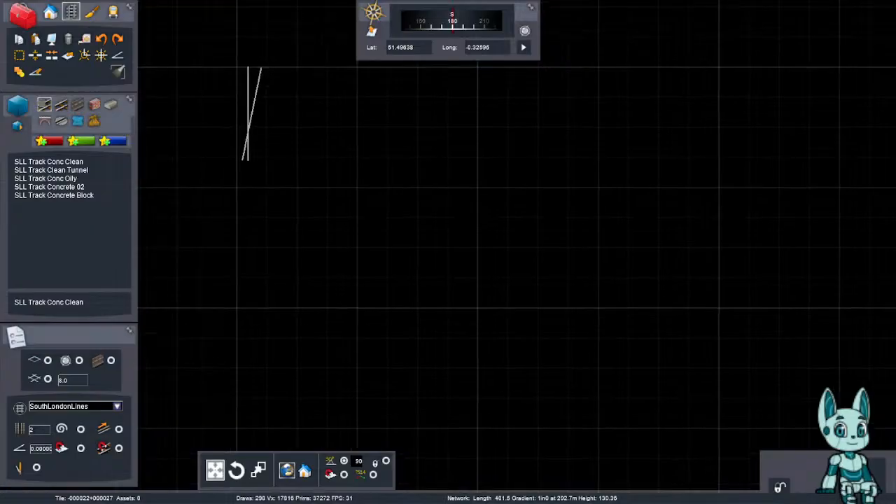
scroll(448, 252, up, 1)
scroll(378, 186, up, 10)
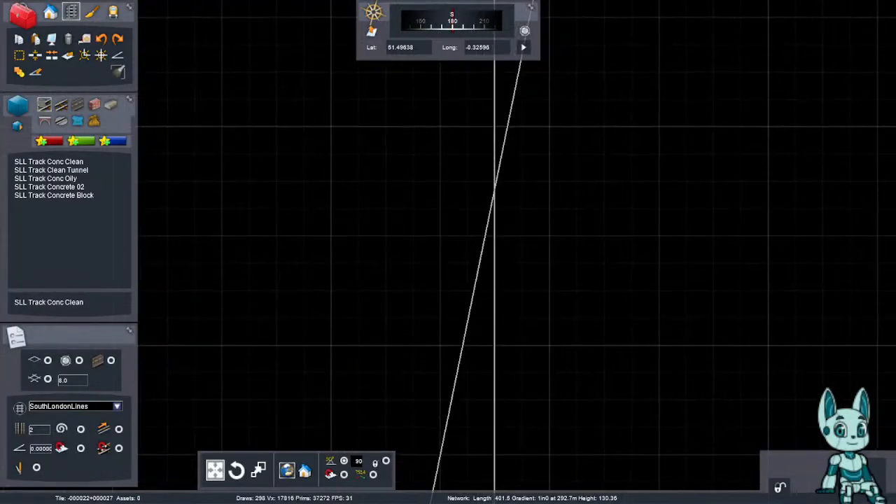
scroll(378, 186, down, 3)
scroll(448, 252, down, 2)
key(9)
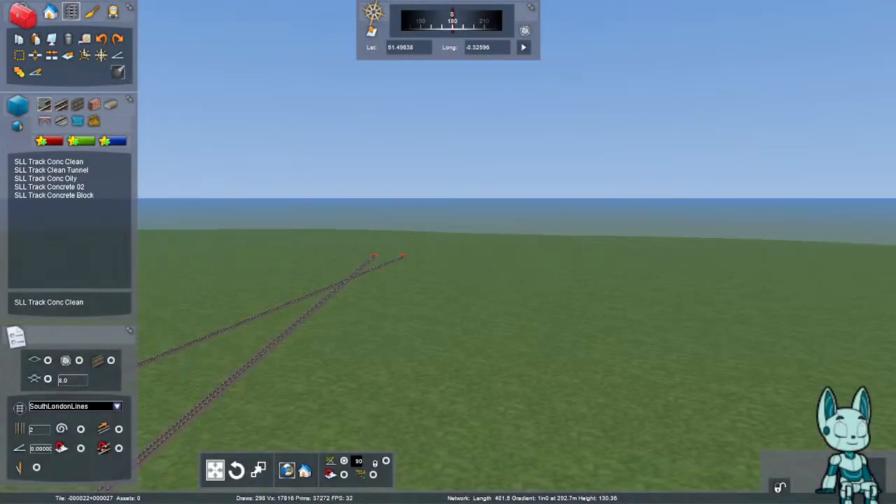
- Realign the angled track so that it runs parallel beside the other track
key(Left)
right_drag(448, 252, 440, 269)
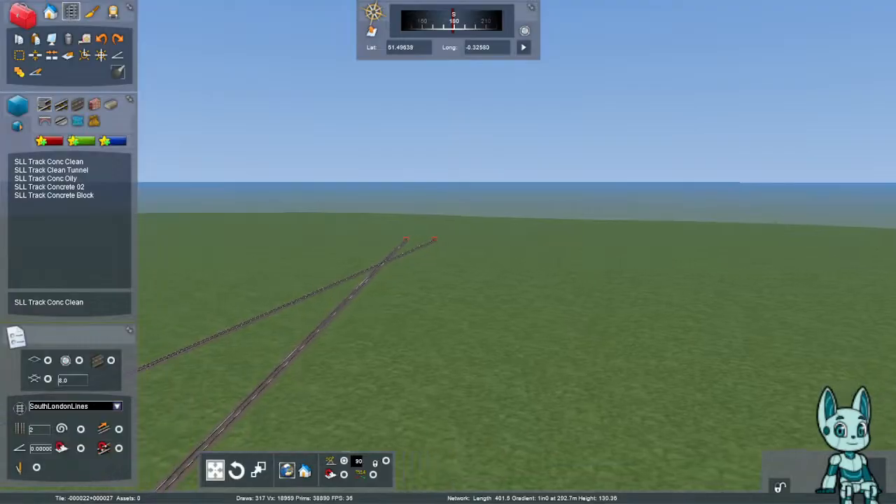
key(Left)
right_drag(527, 201, 510, 231)
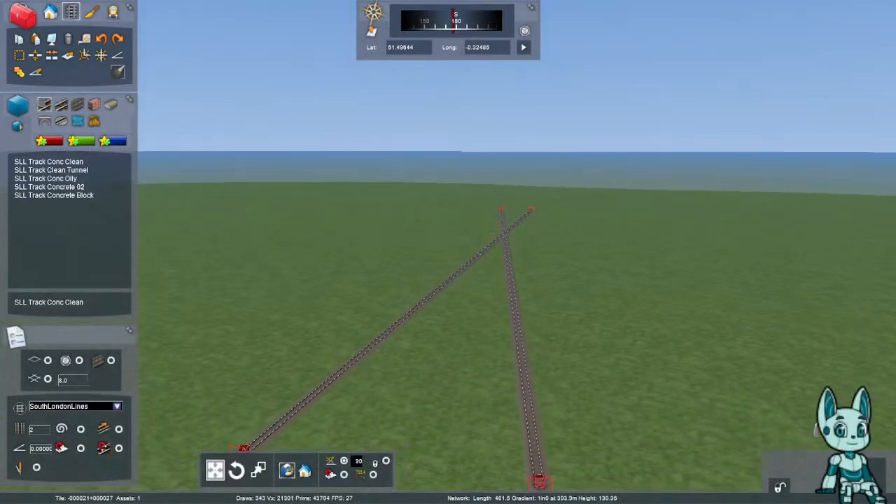
click(509, 230)
drag(509, 230, 505, 226)
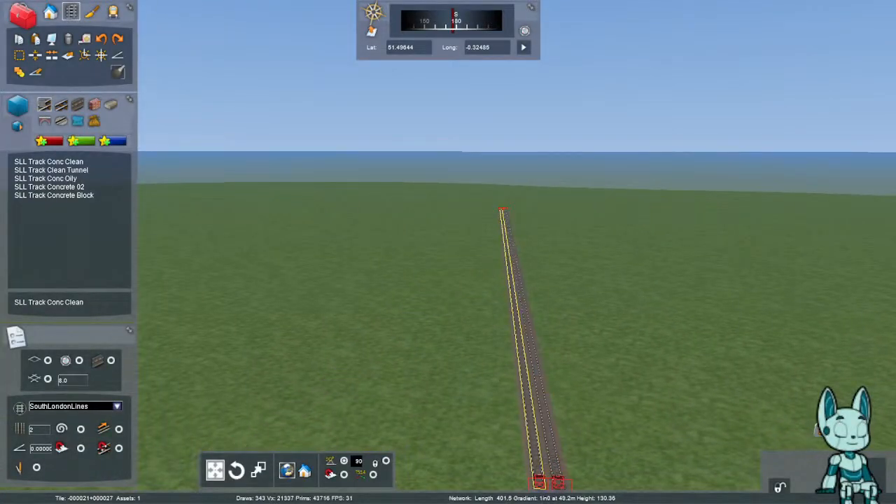
- Select both parallel tracks with a circular selection and delete them
right_drag(467, 271, 467, 275)
drag(467, 275, 604, 281)
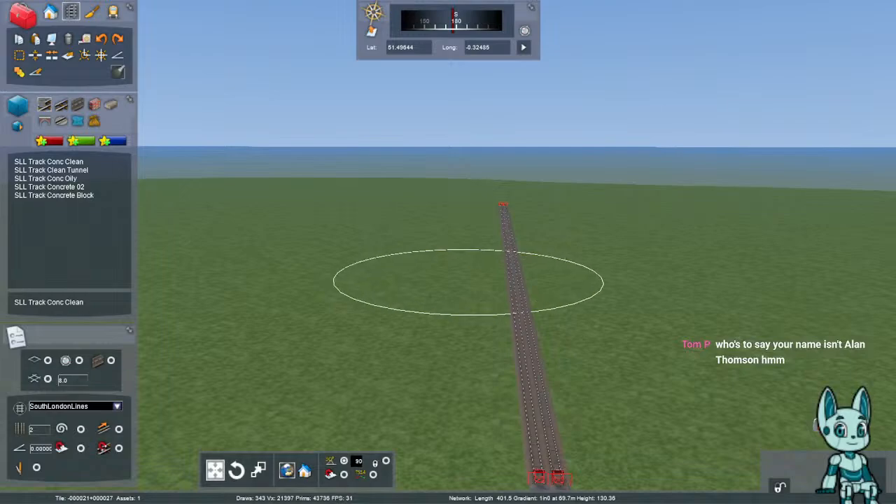
key(Delete)
- Lay a curved double line of SLL Track Conc Clean about 460 m long across the grass near the train marker
right_drag(603, 282, 604, 350)
key(Up)
key(Right)
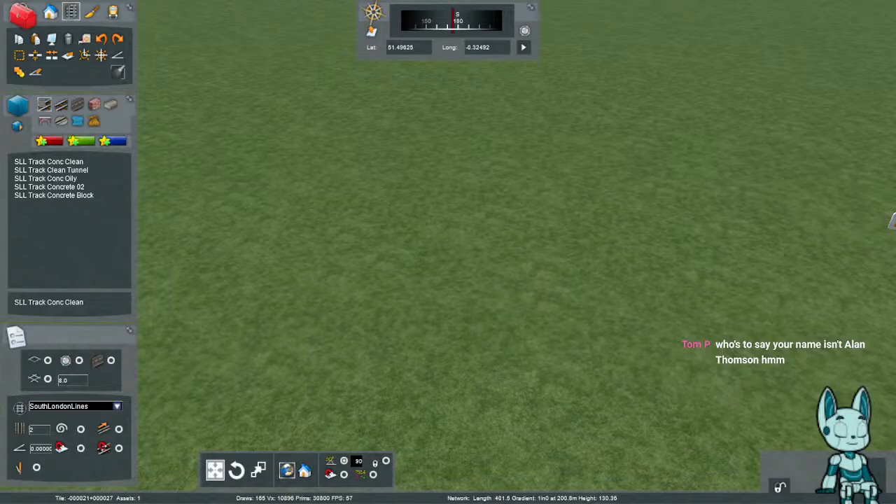
right_drag(893, 222, 702, 189)
key(Right)
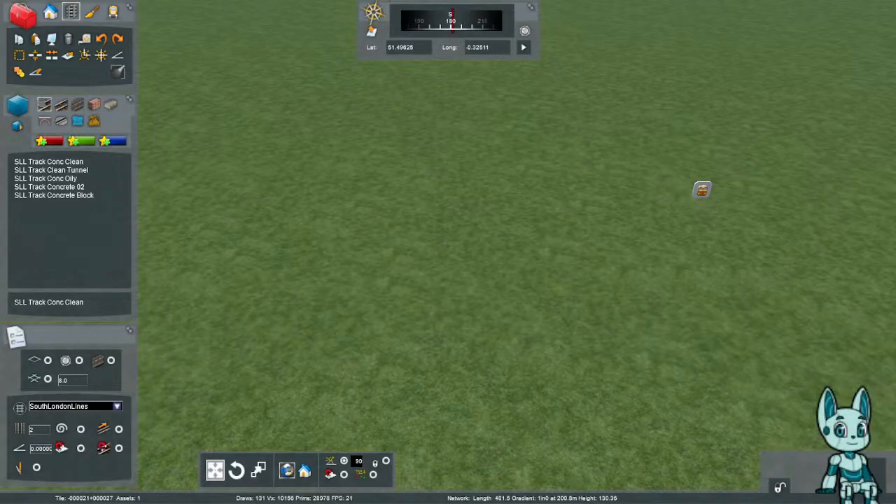
right_drag(448, 252, 396, 202)
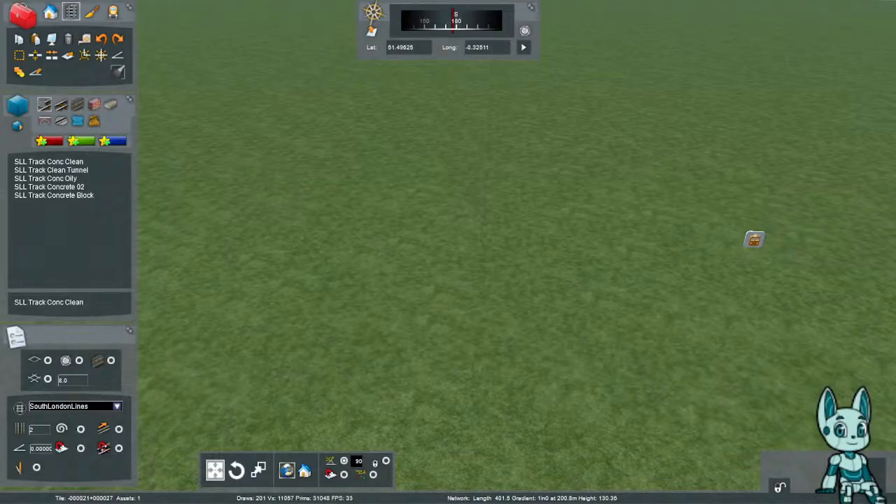
right_drag(754, 240, 726, 197)
key(space)
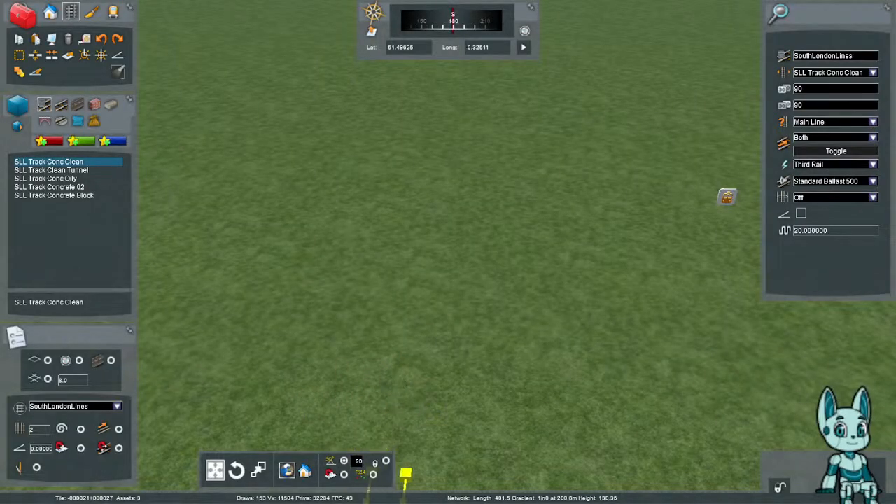
right_drag(387, 403, 474, 482)
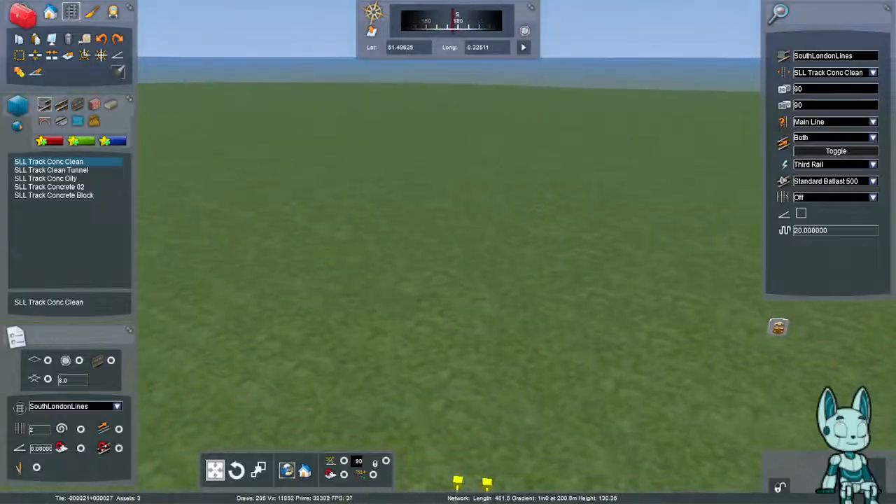
drag(256, 423, 411, 102)
key(space)
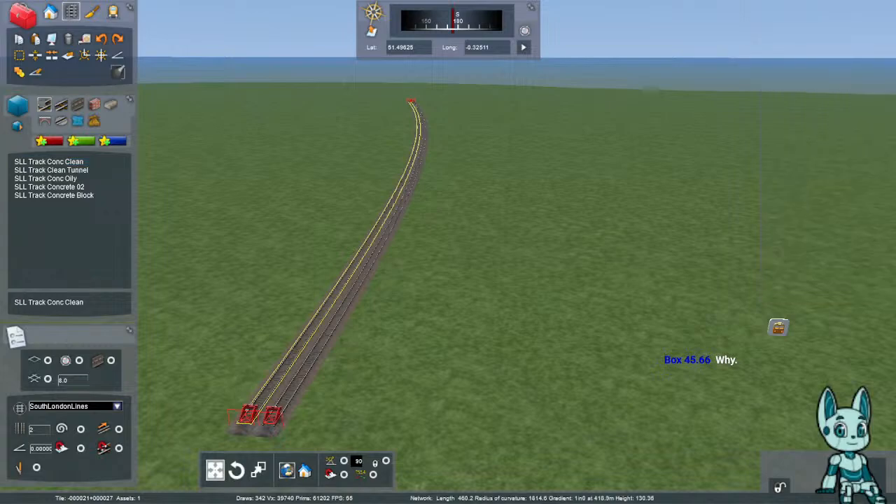
- Select both curved tracks, swing their southern end towards the east, and check the alignment in the 2D map view
click(403, 173)
ctrl+click(417, 174)
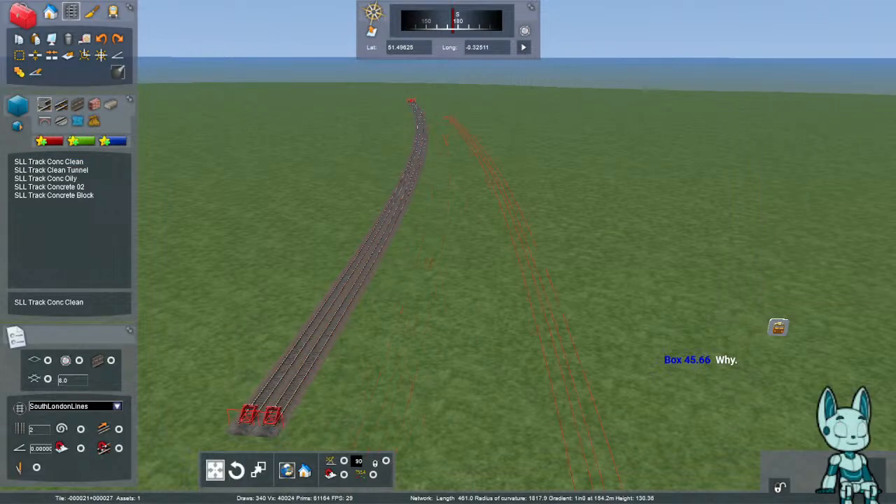
drag(525, 289, 530, 295)
key(9)
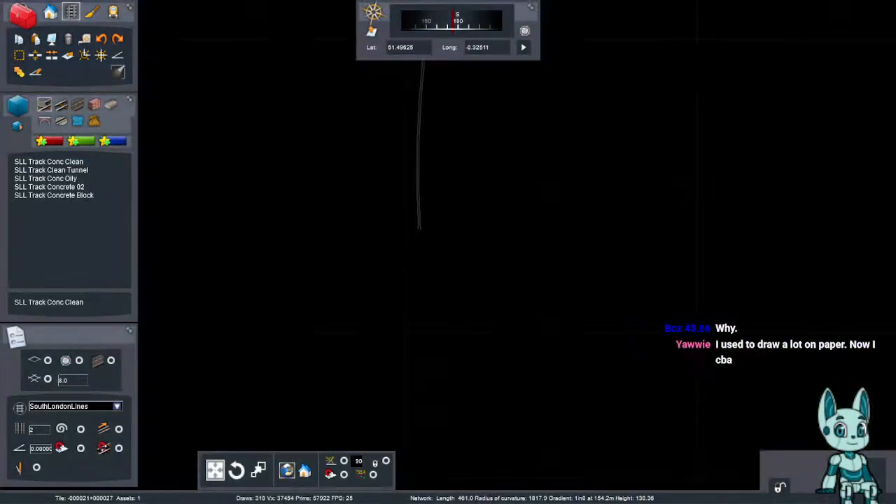
key(9)
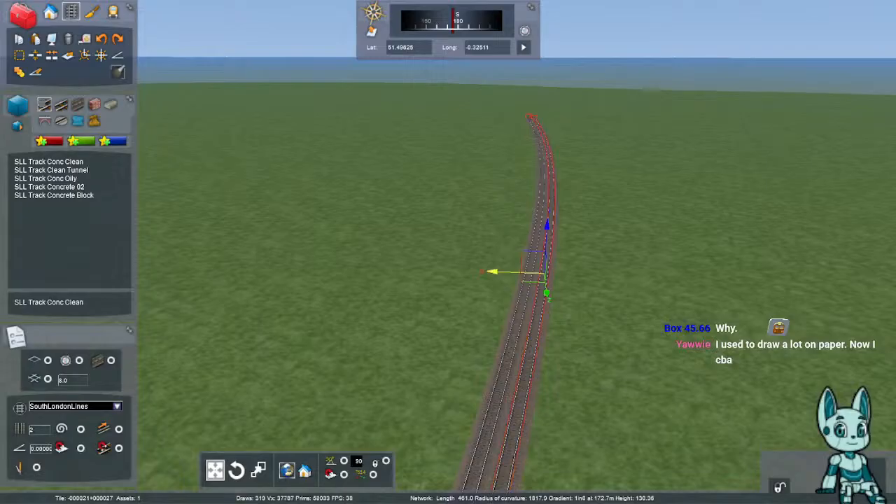
ctrl+click(529, 282)
drag(534, 278, 520, 279)
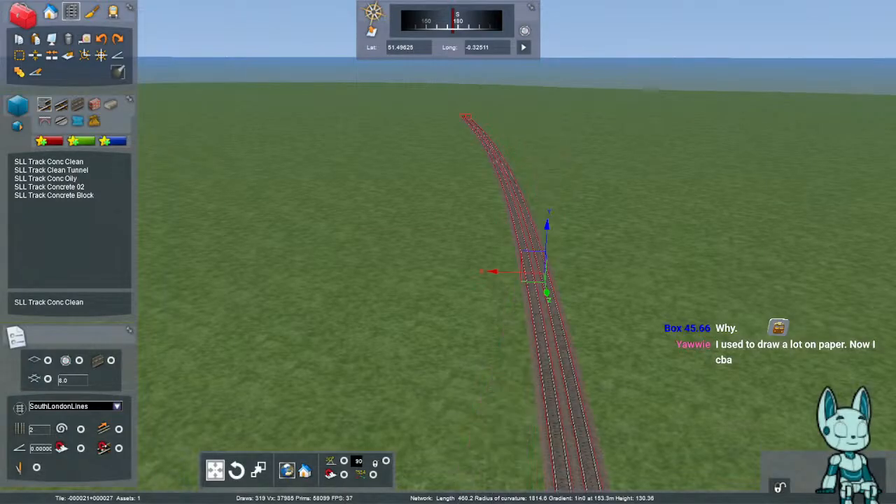
key(9)
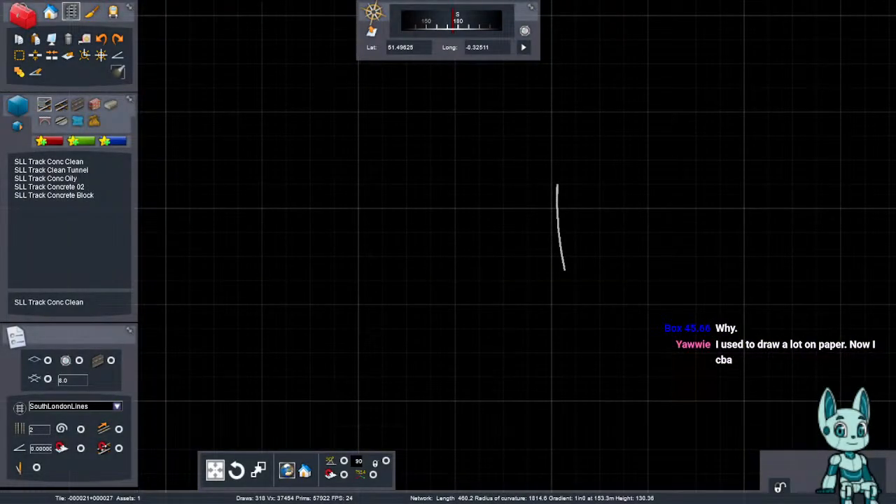
key(9)
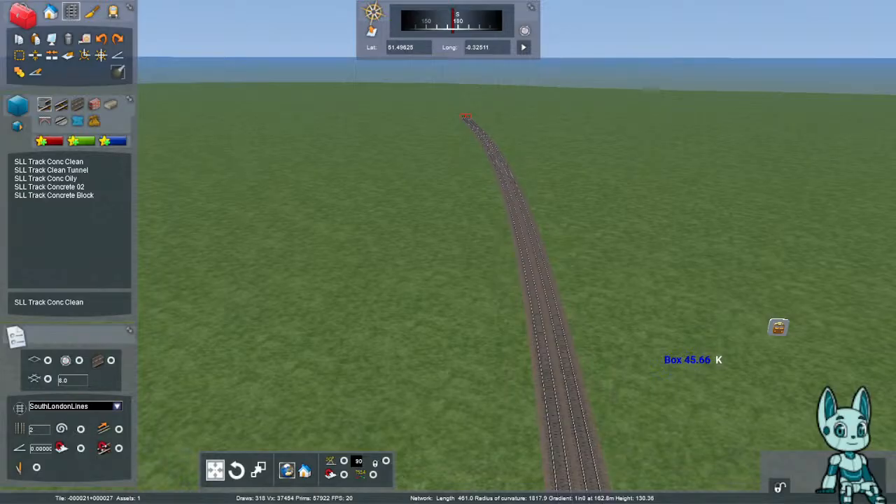
- Turn the pair of curved tracks further so their southern end points more to the south-east, checking them against the 2D map
right_drag(779, 327, 810, 339)
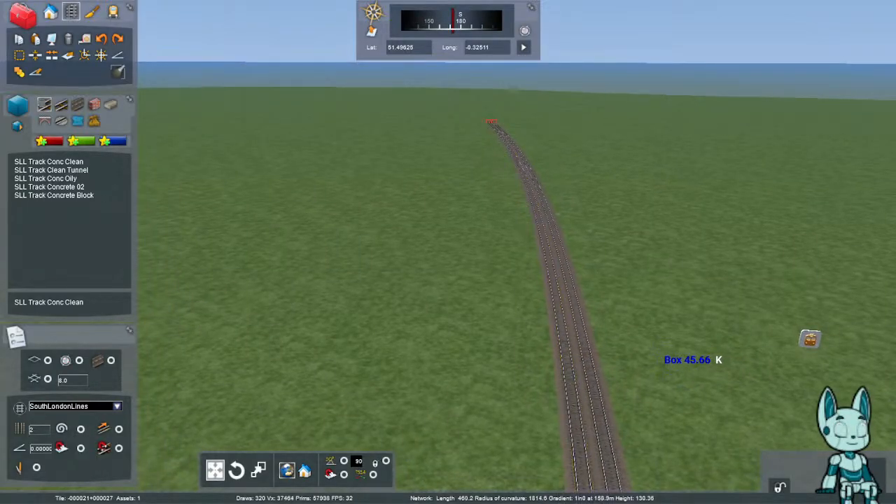
click(558, 301)
ctrl+click(575, 301)
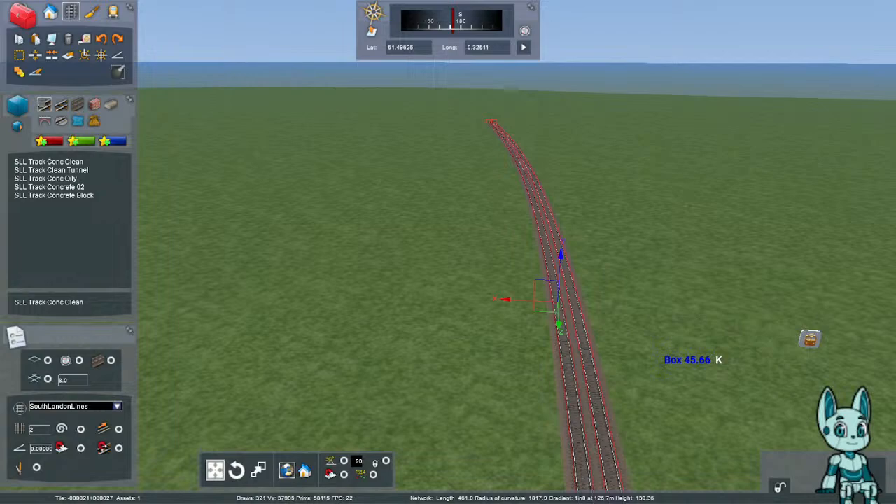
click(631, 301)
key(9)
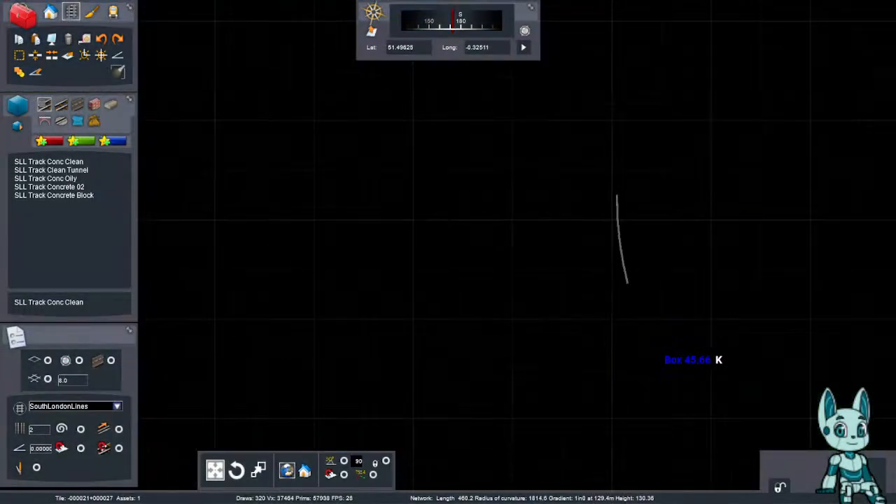
key(9)
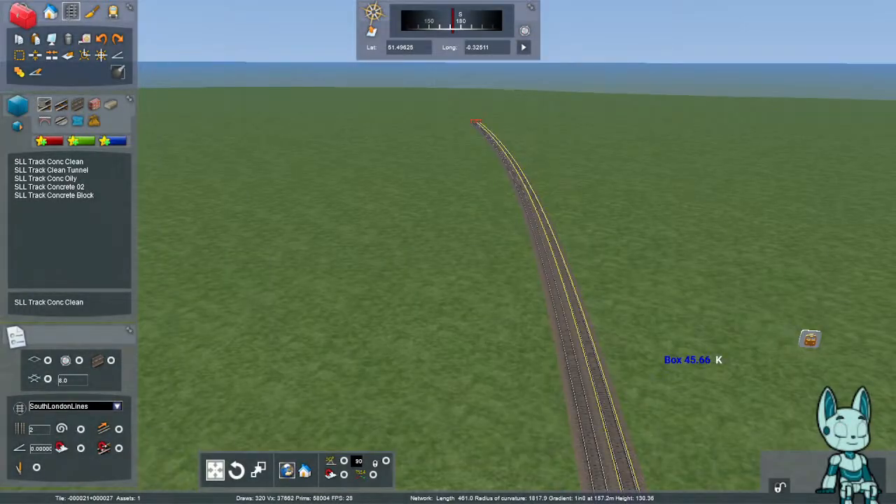
click(580, 309)
ctrl+click(557, 309)
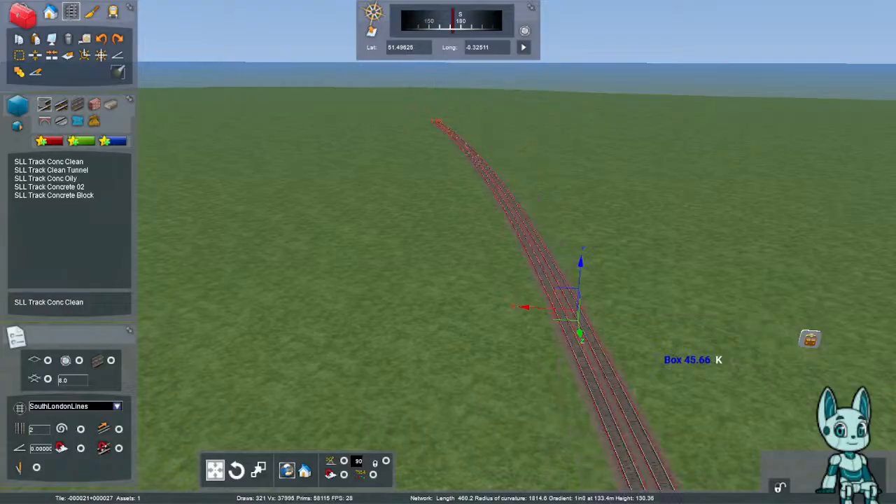
click(630, 301)
- Extend the double line from its southern buffers with straight SLL Track Conc Clean about 322 m long
right_drag(630, 301, 623, 238)
right_drag(546, 329, 514, 325)
key(Up)
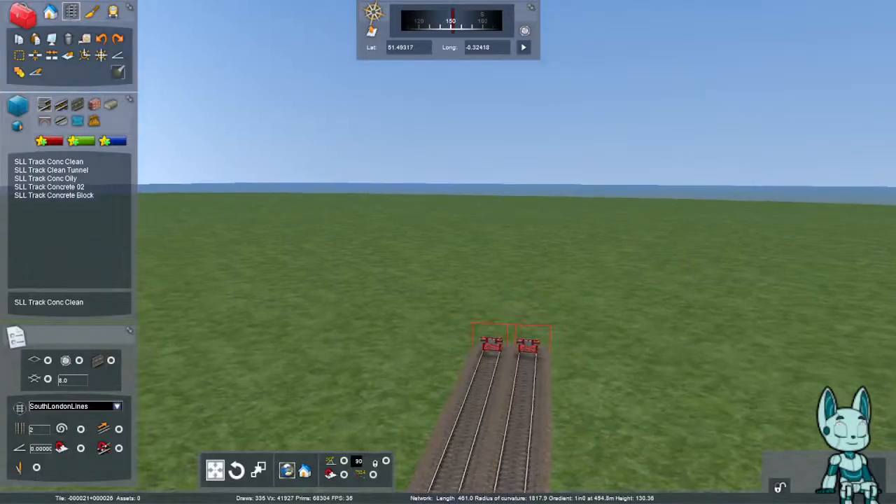
click(49, 162)
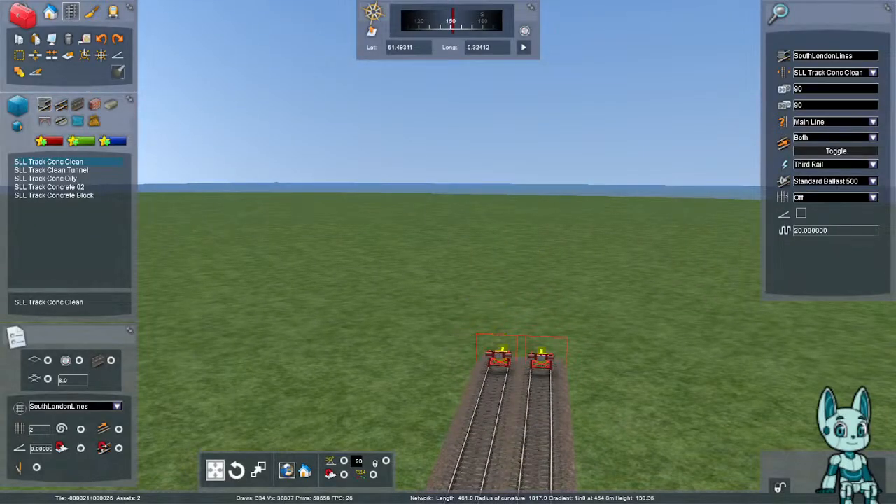
click(500, 352)
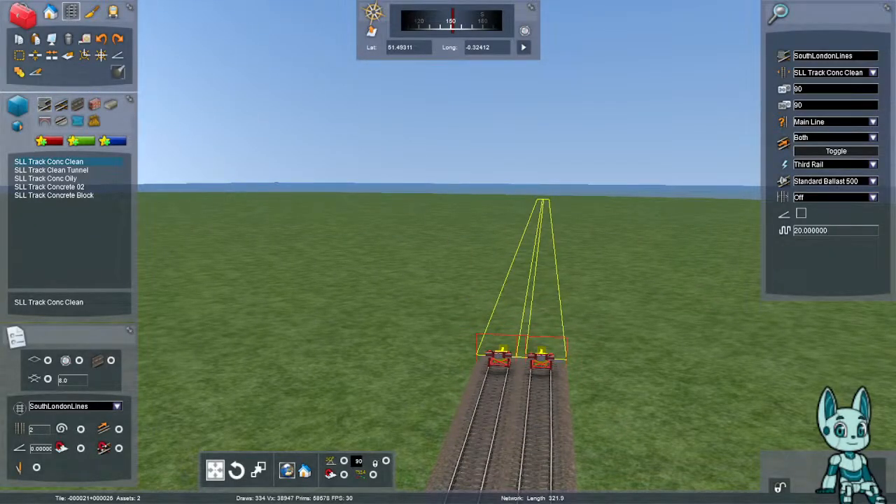
click(543, 200)
key(space)
- Go to the northern buffers of the double line and set a gradient of 190 for new SLL Track Conc Clean
right_drag(546, 303, 259, 166)
key(Left)
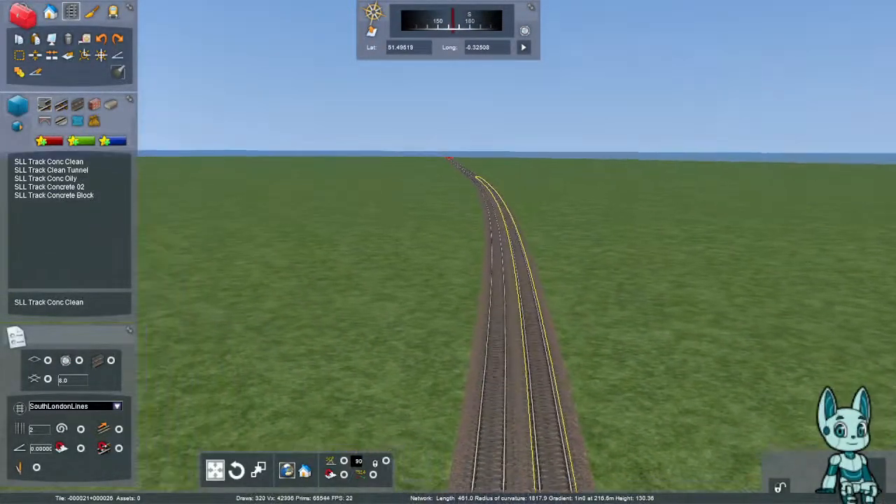
right_drag(521, 266, 623, 266)
key(Up)
right_drag(595, 294, 618, 273)
key(Up)
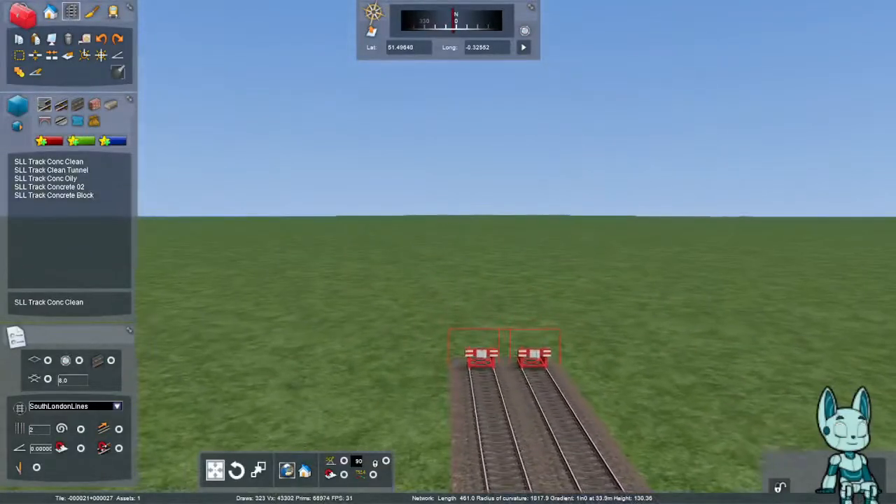
click(50, 161)
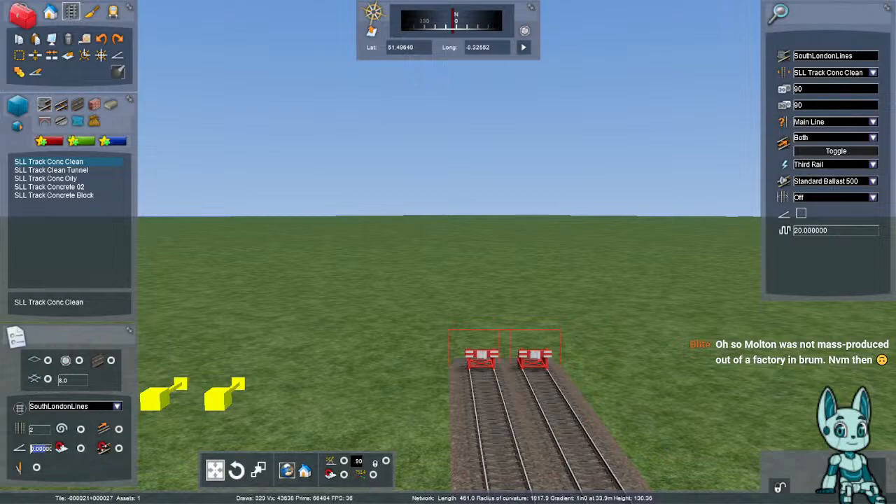
text(19)
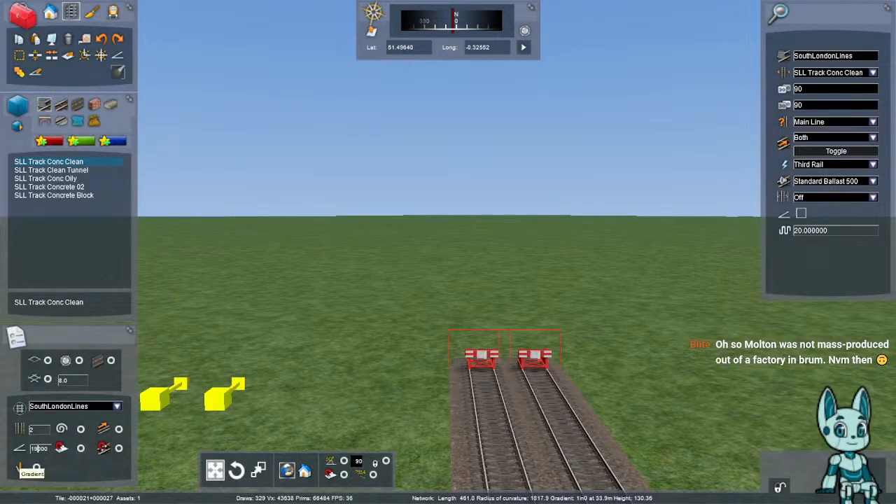
text(0)
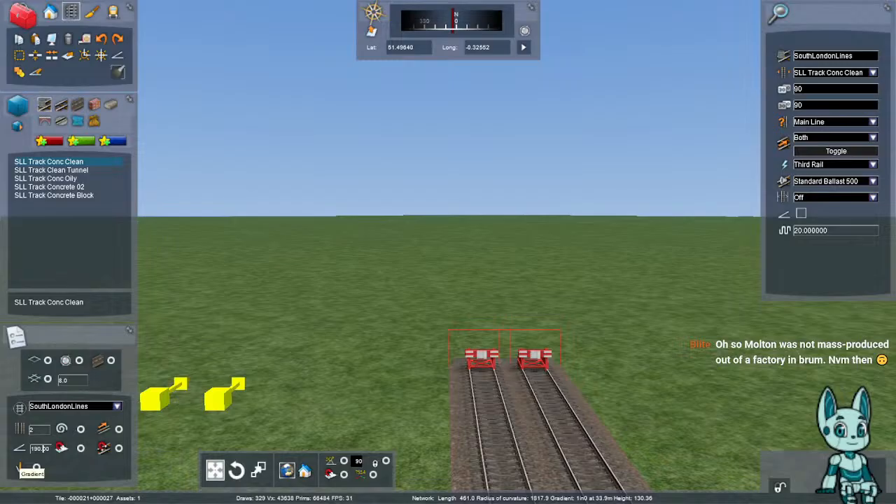
- Extend the northern end of the double line with a curve about 226 m long and a further straight about 202 m long
right_drag(420, 251, 418, 286)
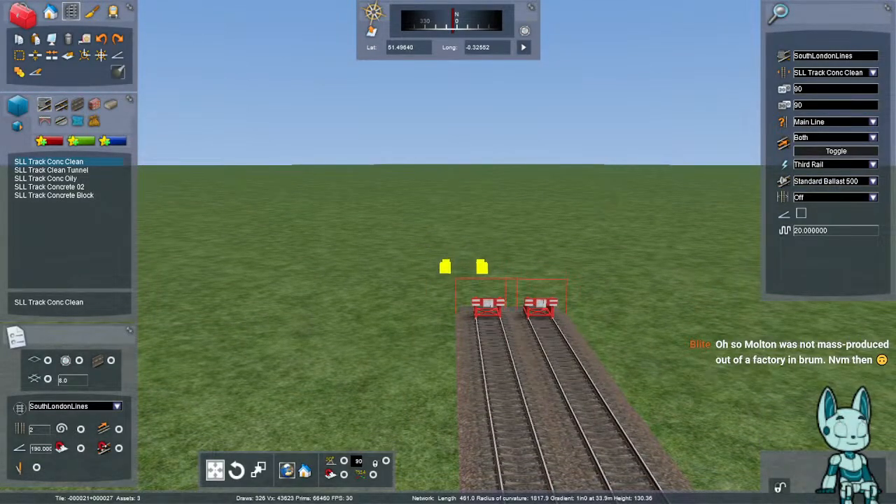
right_drag(443, 275, 437, 258)
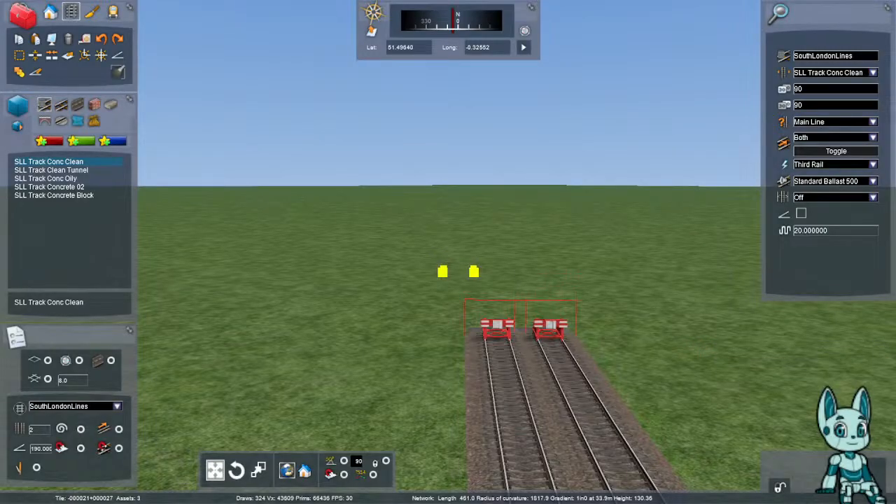
mouse_move(443, 272)
right_down()
mouse_move(443, 203)
mouse_move(445, 264)
right_up()
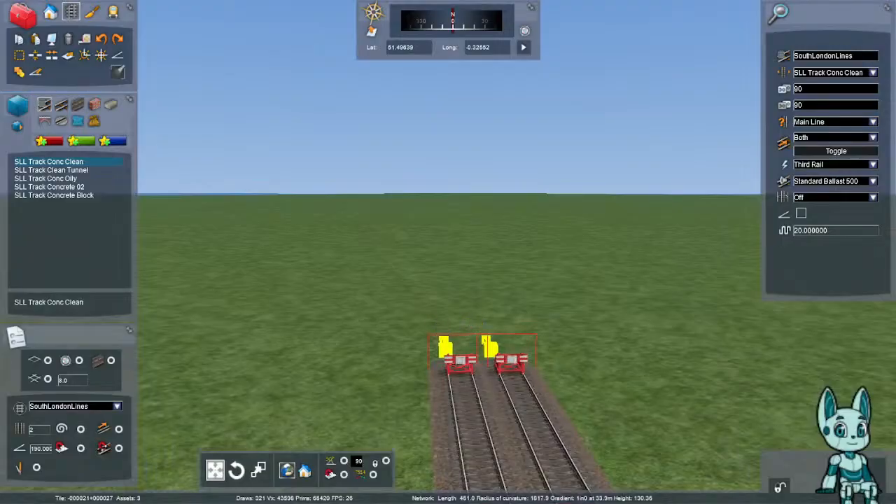
click(460, 359)
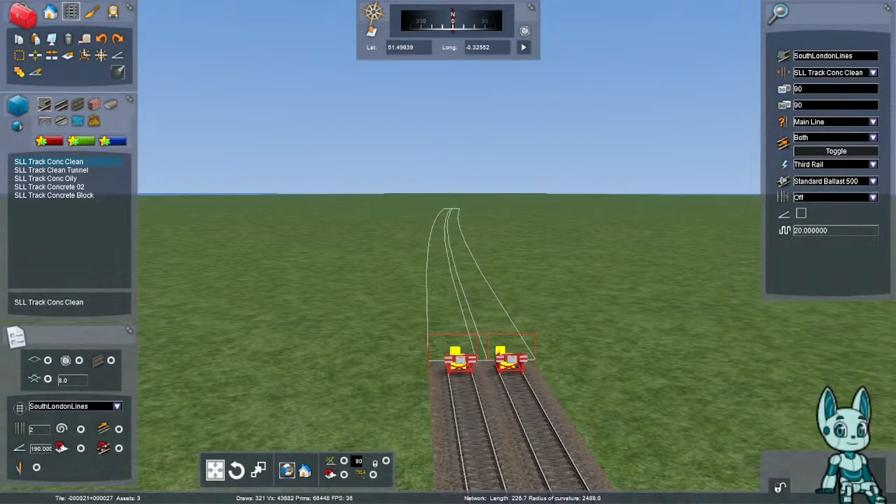
click(451, 209)
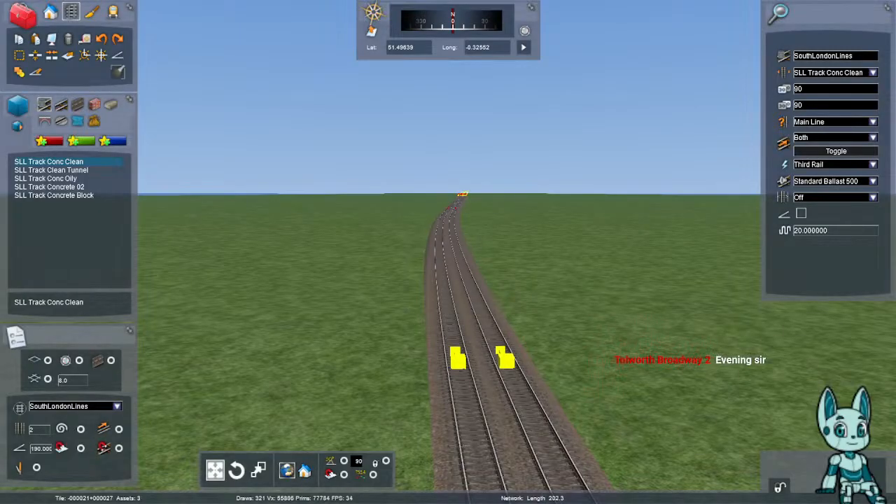
right_click(463, 193)
right_click(465, 194)
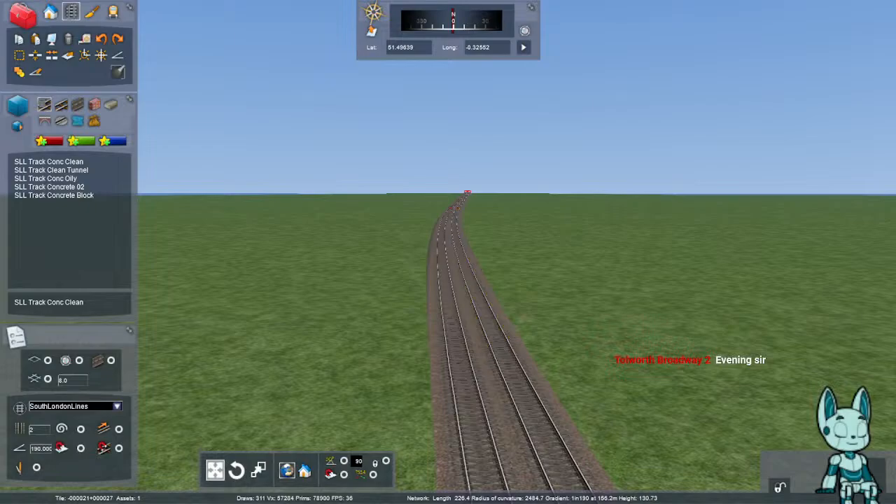
- Set up new SLL Track Conc Clean as one track with zero gradient and the Passenger line type
right_drag(465, 194, 462, 275)
key(Up)
key(Down)
key(Right)
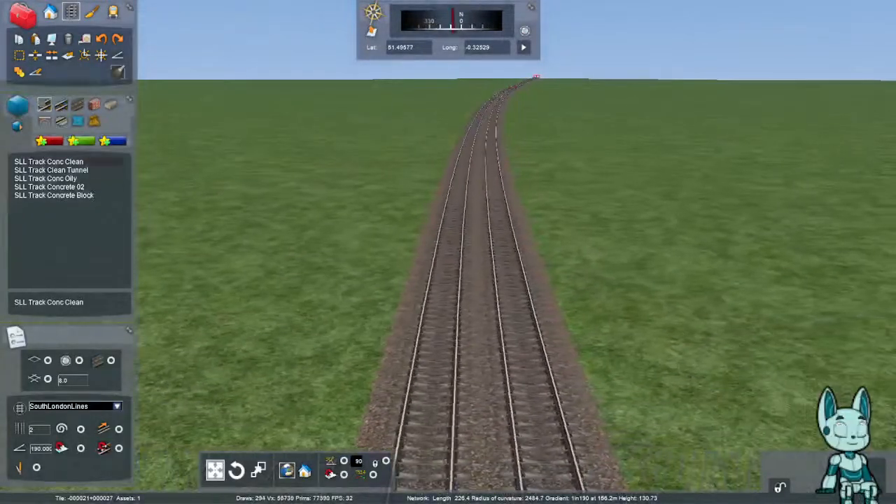
click(68, 161)
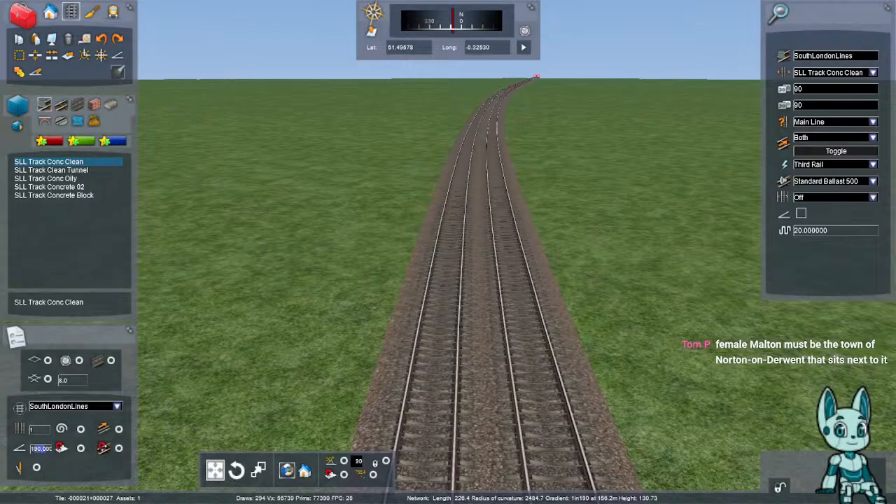
text(00000)
key(Return)
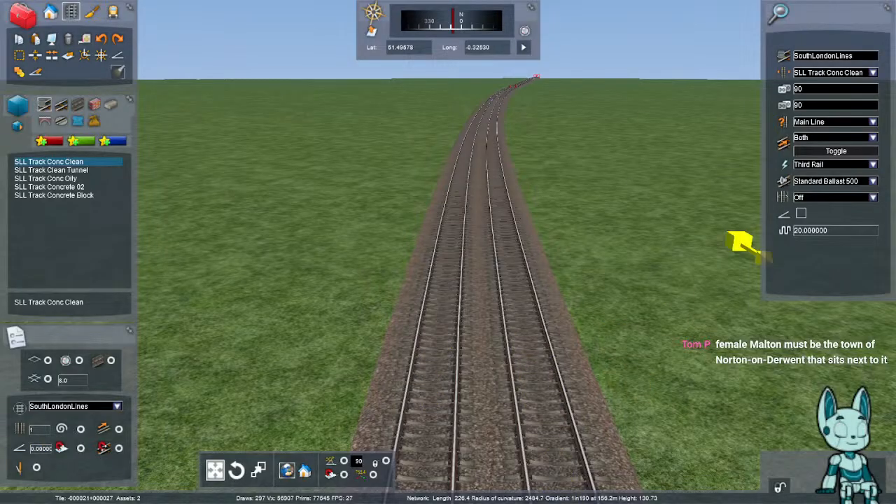
click(873, 121)
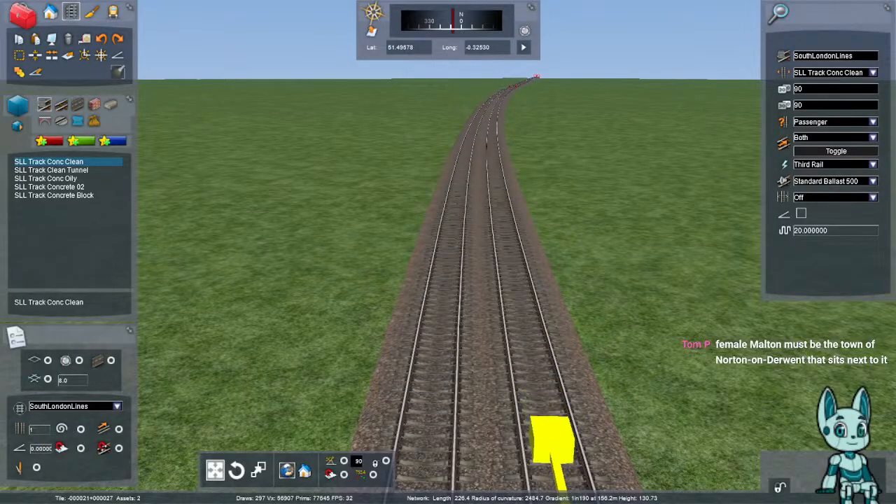
- Lay a single-track SLL Track Conc Clean crossover running north from the eastern track to the western track
drag(550, 437, 553, 439)
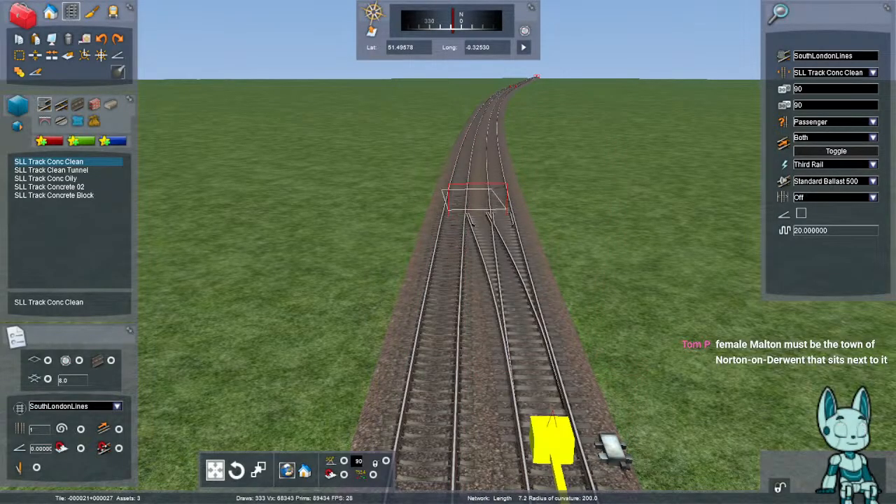
click(467, 151)
right_click(466, 150)
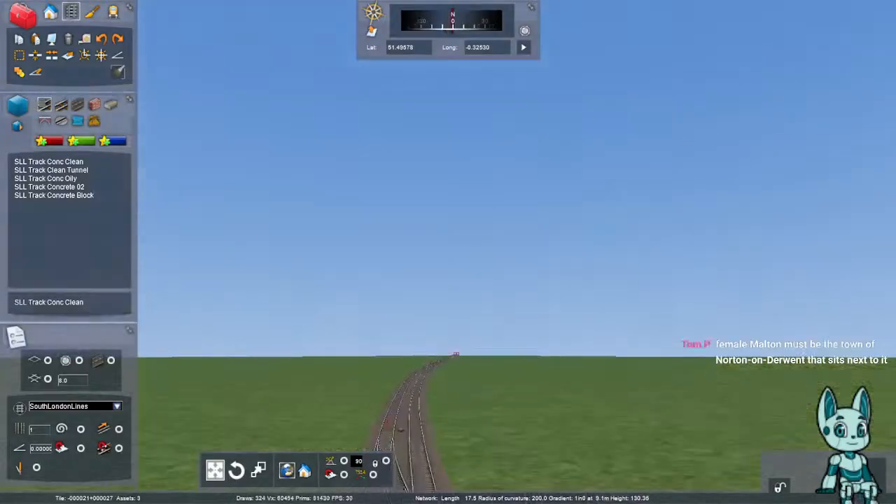
key(Right)
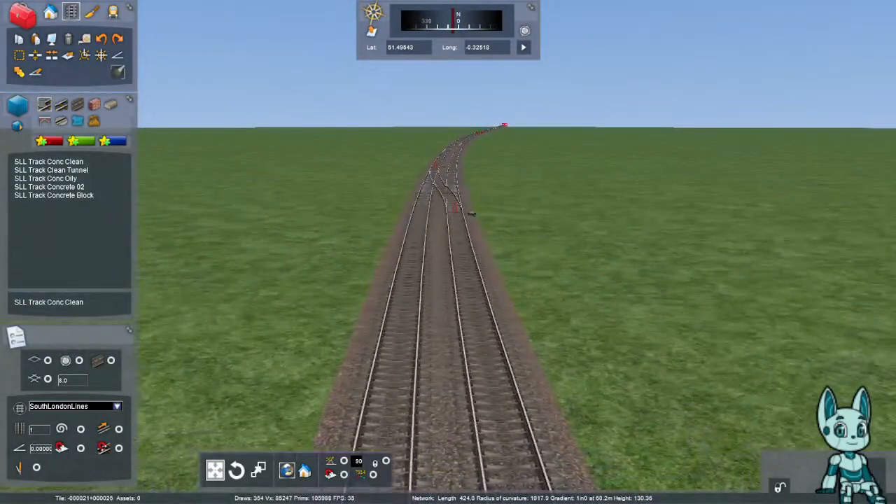
key(Right)
right_drag(483, 245, 448, 244)
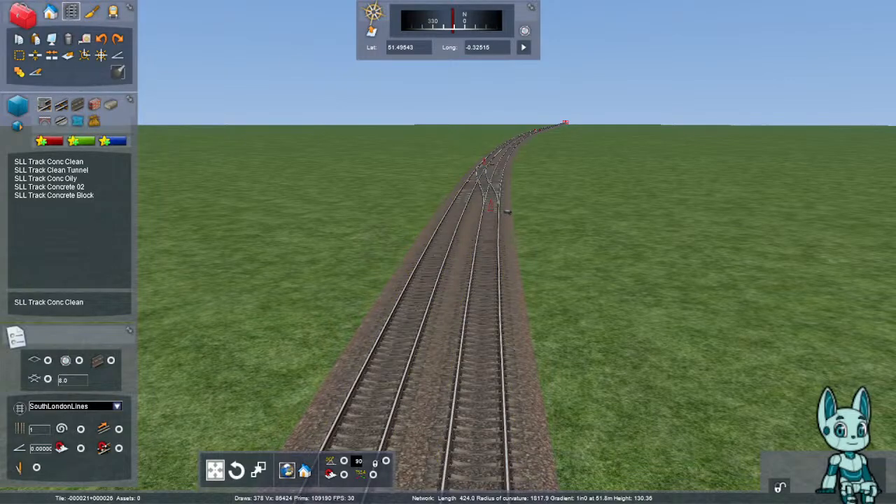
right_drag(448, 245, 714, 210)
key(Up)
key(Right)
key(space)
key(Up)
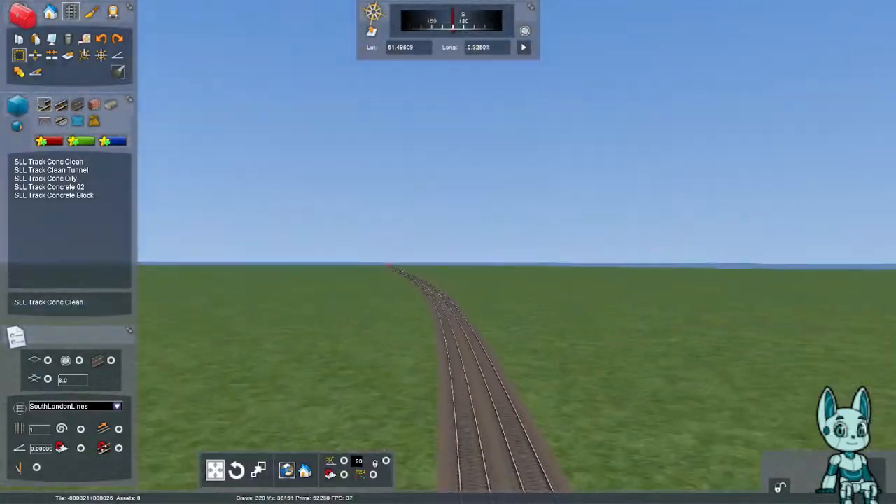
key(Up)
right_drag(448, 252, 437, 290)
click(488, 378)
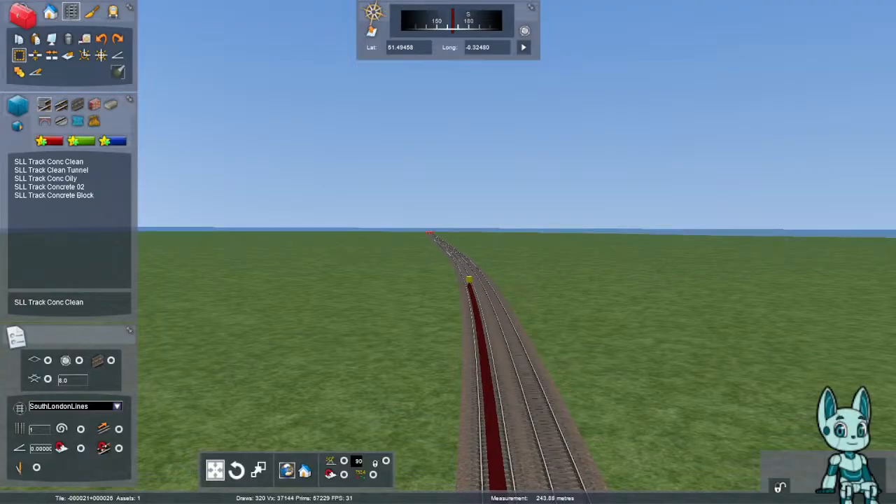
double_click(482, 336)
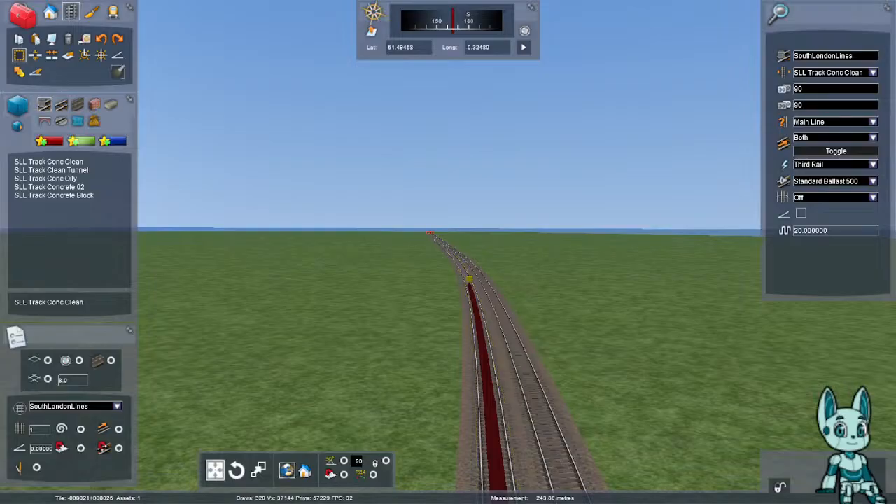
right_drag(482, 336, 606, 358)
key(Left)
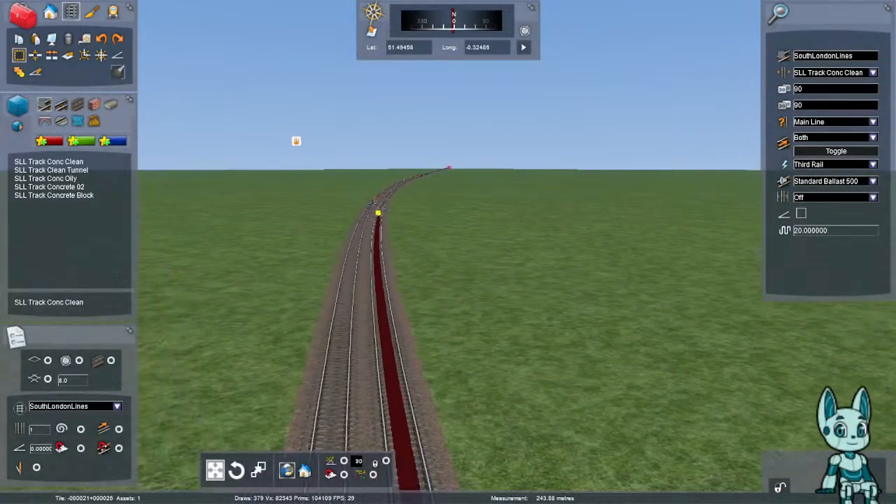
key(Escape)
- Select a stretch of the western track about 250 m long, running south from just below the crossover
key(Up)
right_drag(448, 294, 456, 315)
key(Left)
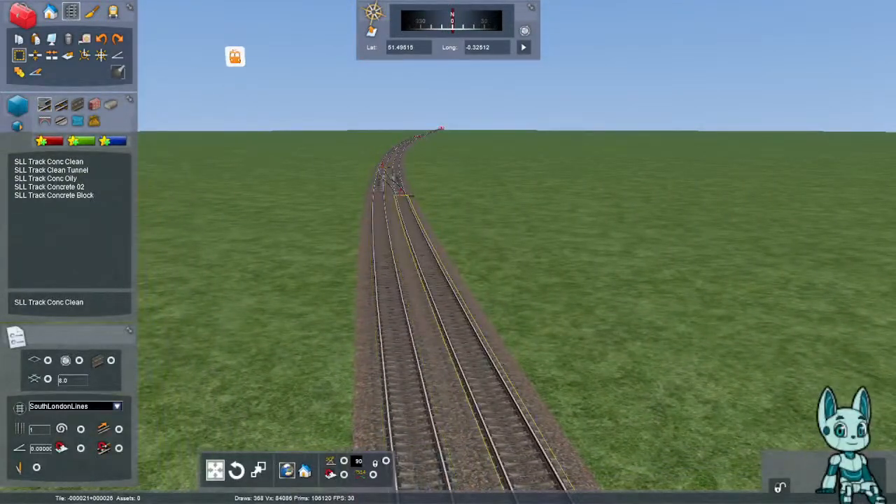
right_drag(378, 199, 427, 210)
key(m)
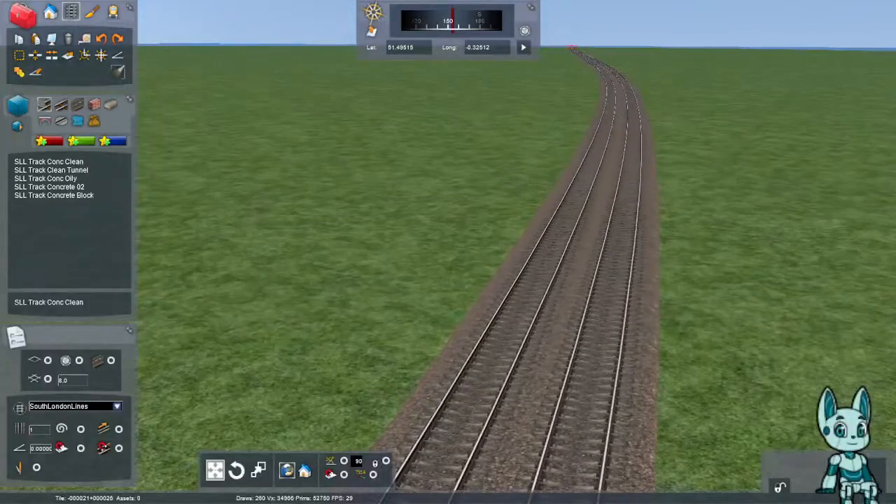
key(m)
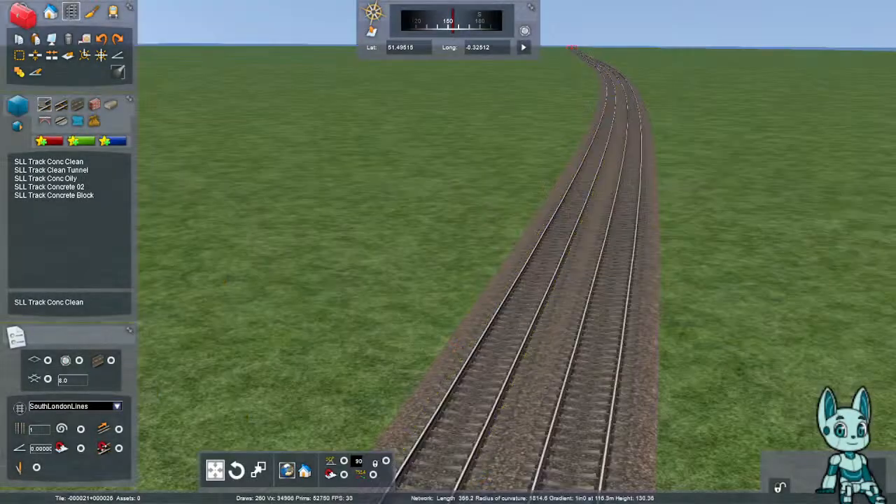
right_drag(595, 322, 574, 297)
key(Left)
click(418, 336)
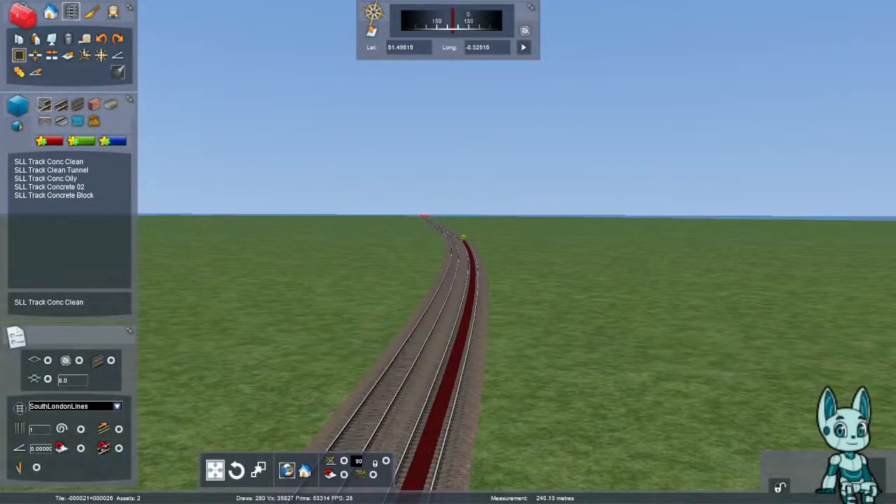
key(Up)
right_drag(448, 329, 448, 378)
key(Up)
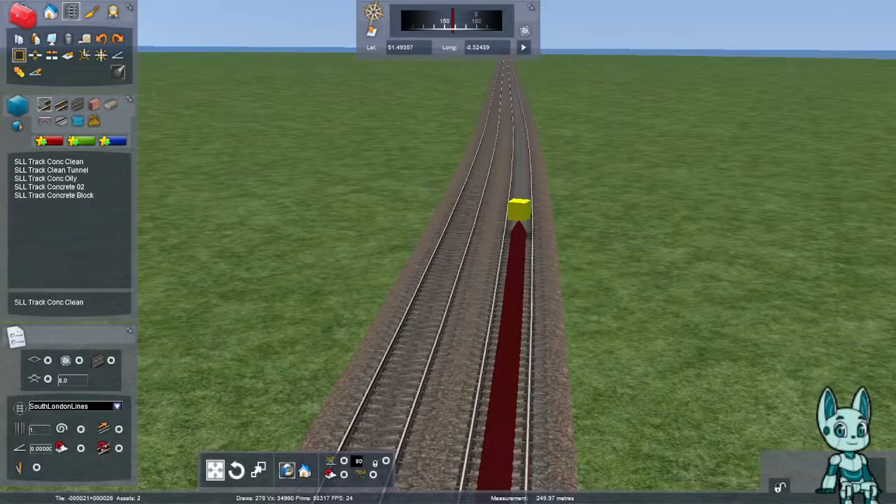
click(519, 211)
- Create offset guides along the selected stretch and lay LG Platform 3m L on the western side of the track
click(68, 56)
right_drag(448, 252, 280, 196)
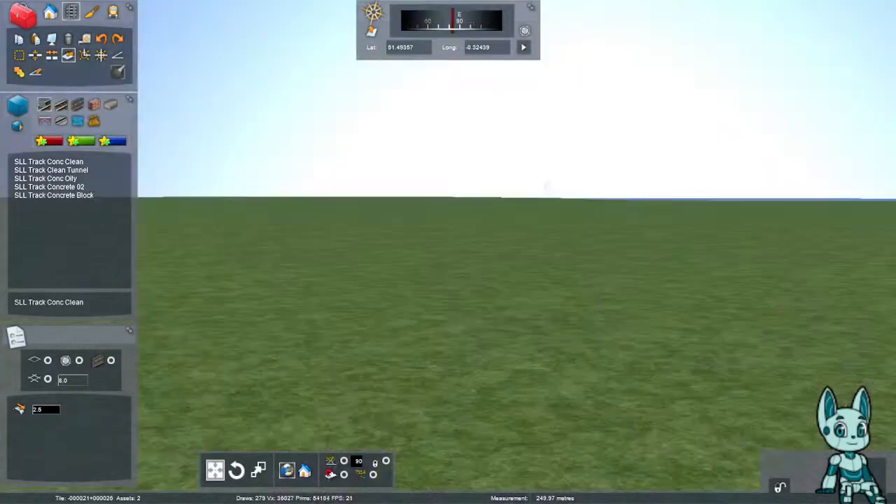
key(Up)
right_drag(548, 186, 327, 4)
click(111, 104)
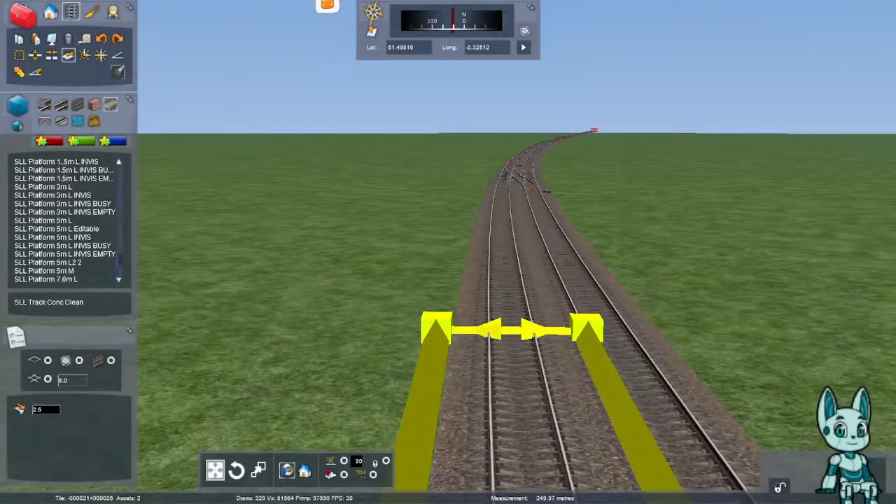
scroll(70, 189, down, 1)
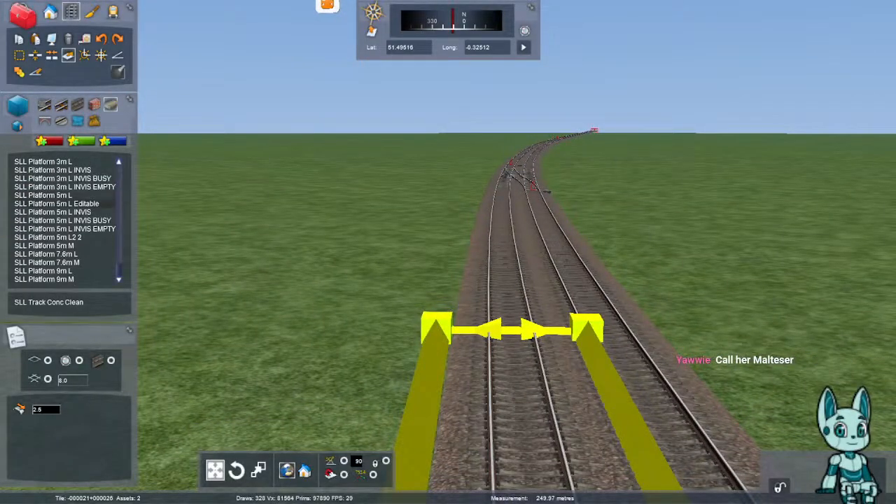
scroll(66, 203, up, 10)
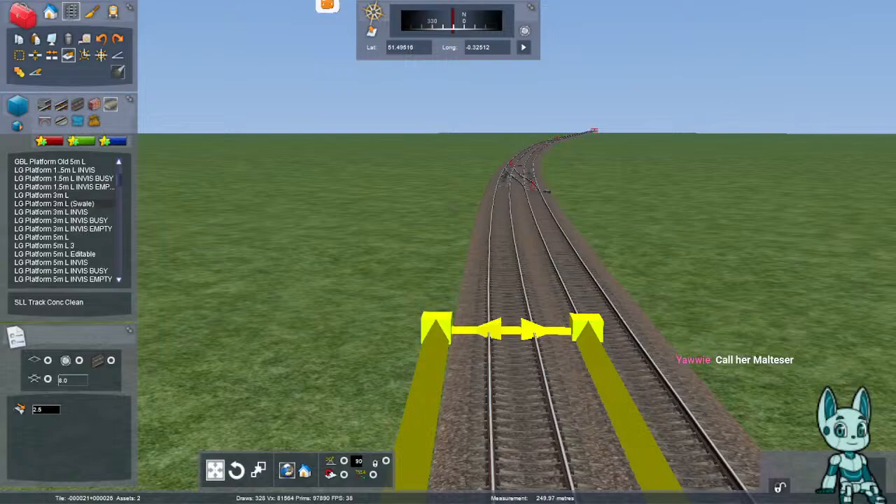
click(64, 203)
click(63, 196)
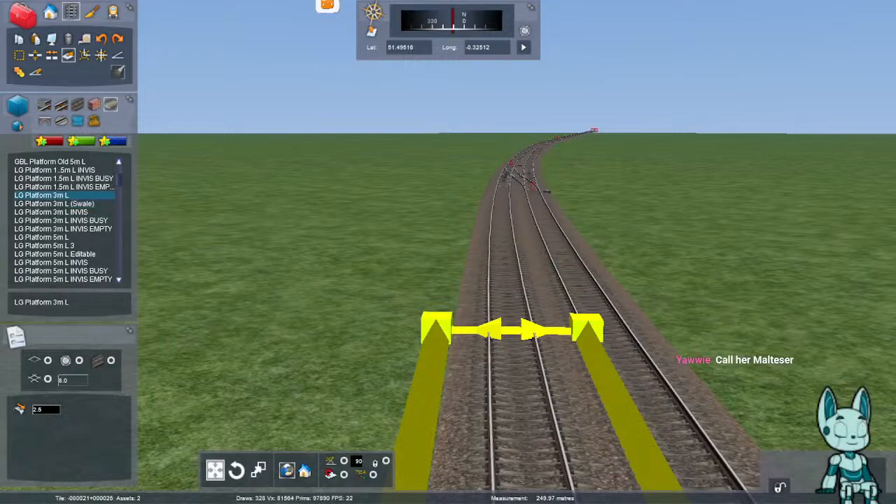
click(436, 328)
- Replace the western platform with LG Platform 3m L (Swale) and set the guide offset to 3
click(64, 204)
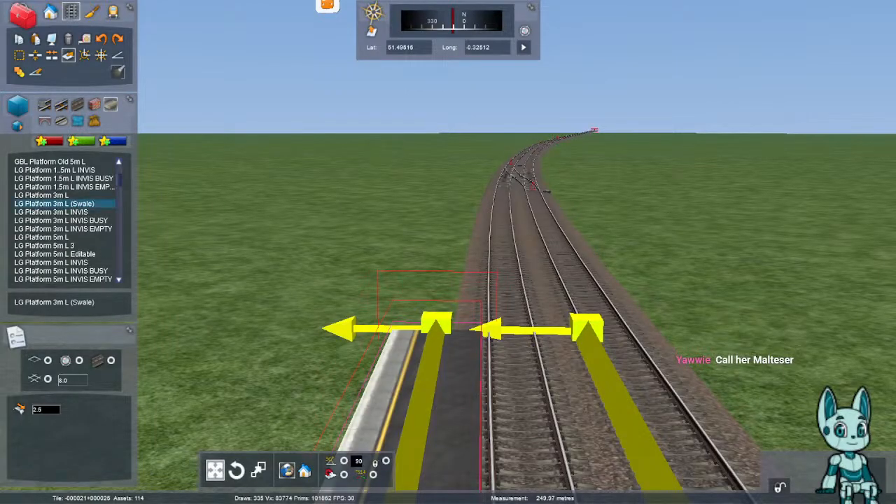
click(423, 451)
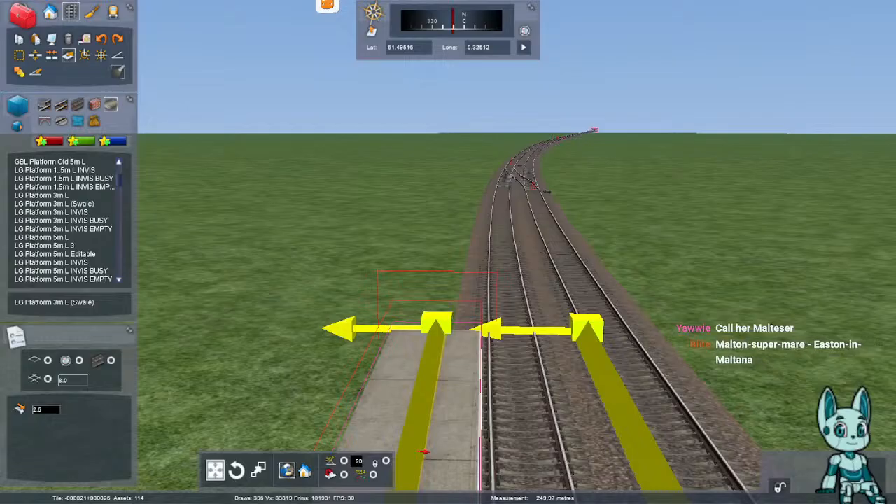
text(3)
key(Return)
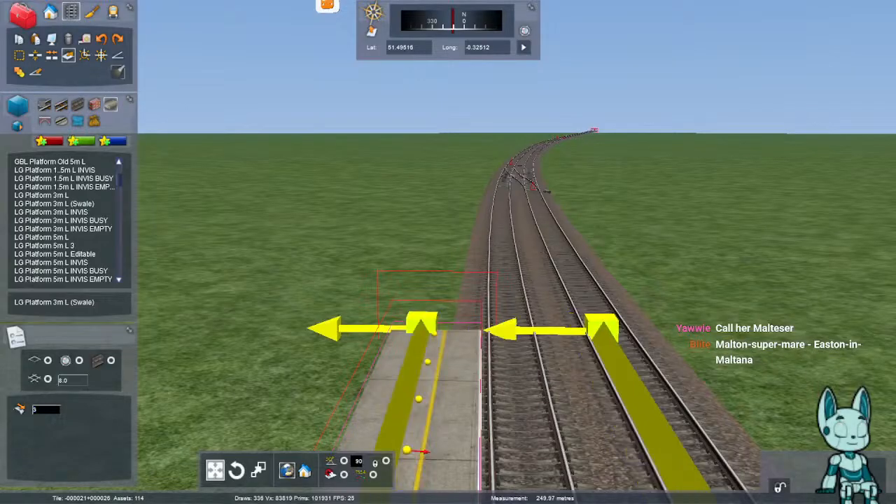
- Re-lay the western platform at the new offset, trying LG Platform 3m L before settling on LG Platform 3m L (Swale)
right_drag(448, 280, 428, 318)
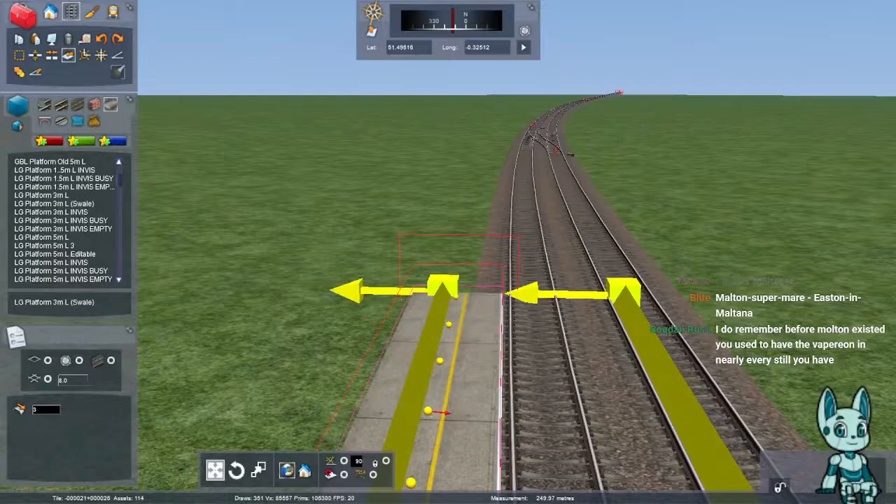
right_drag(448, 280, 350, 315)
key(Right)
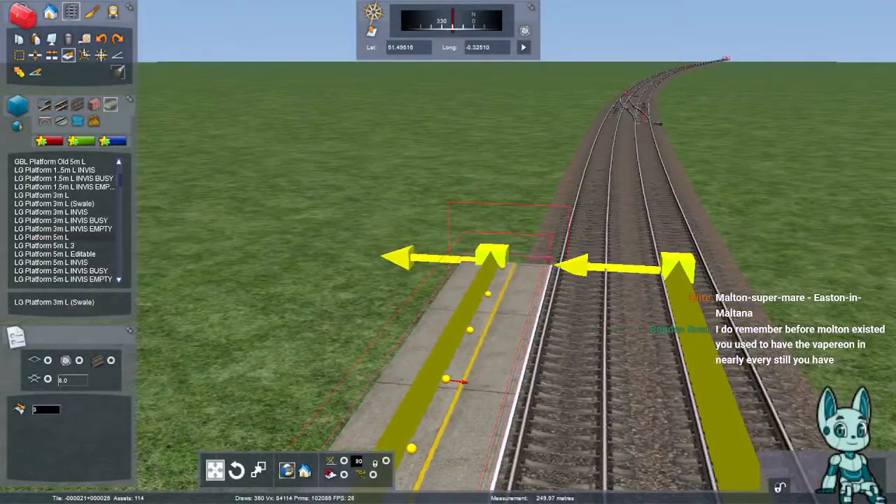
key(Up)
click(41, 194)
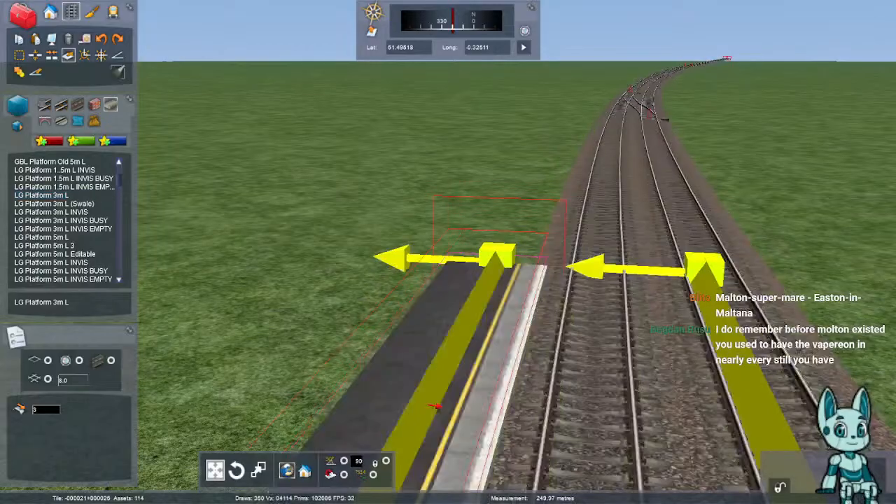
key(Down)
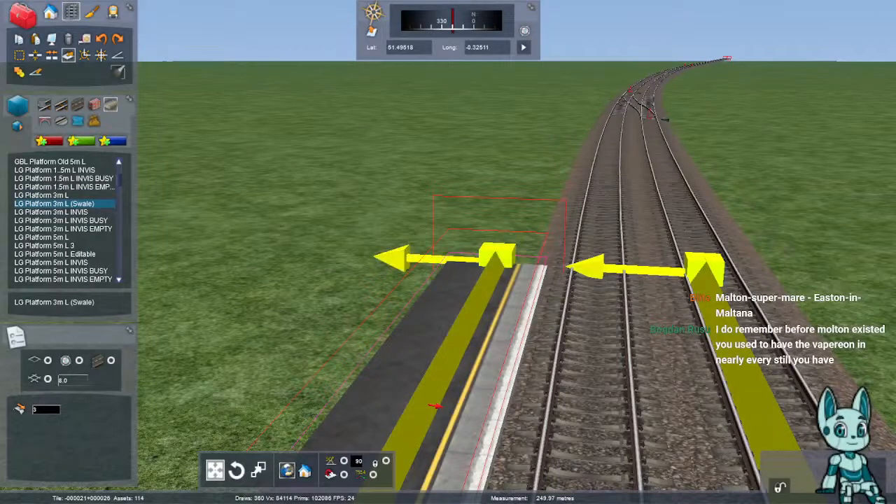
right_drag(435, 406, 480, 384)
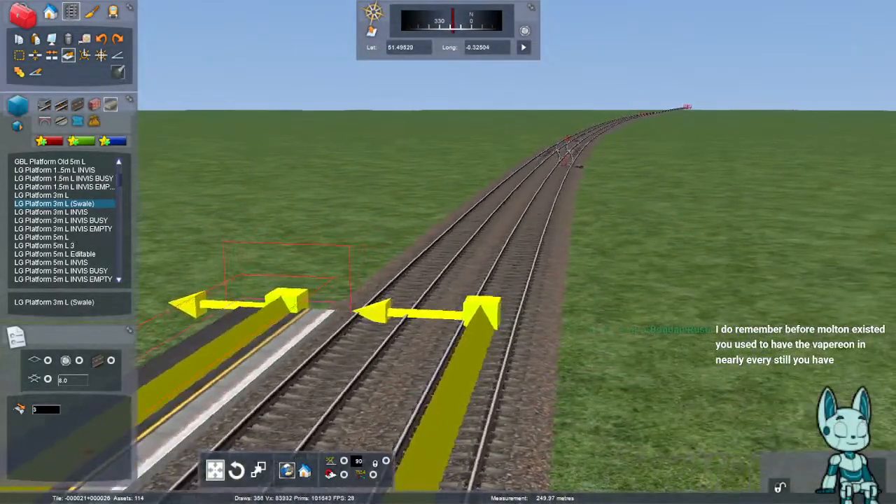
key(Right)
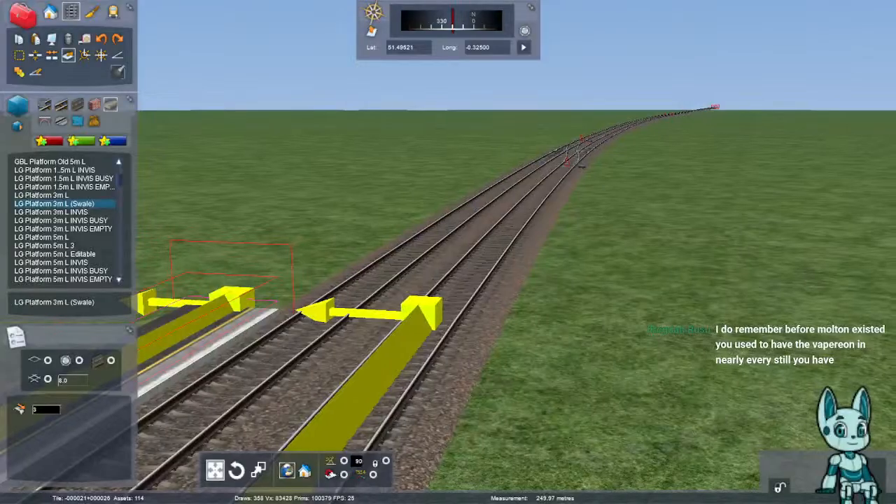
right_drag(365, 126, 385, 116)
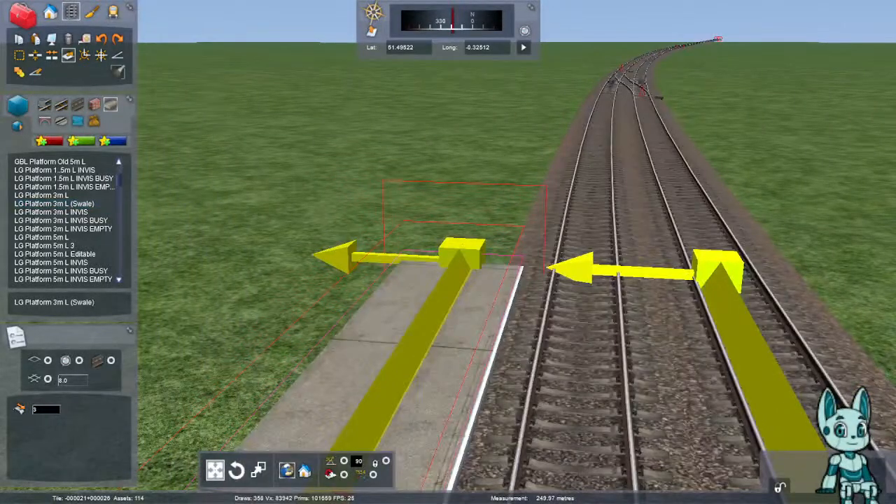
right_drag(420, 210, 578, 199)
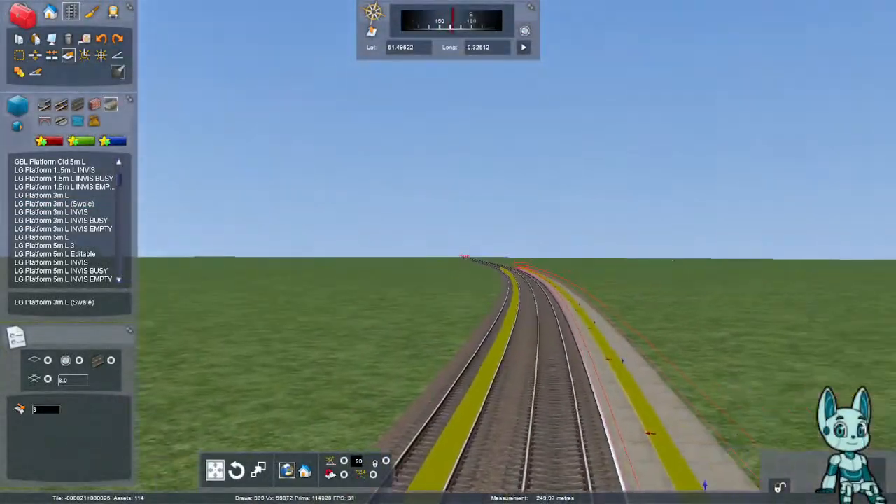
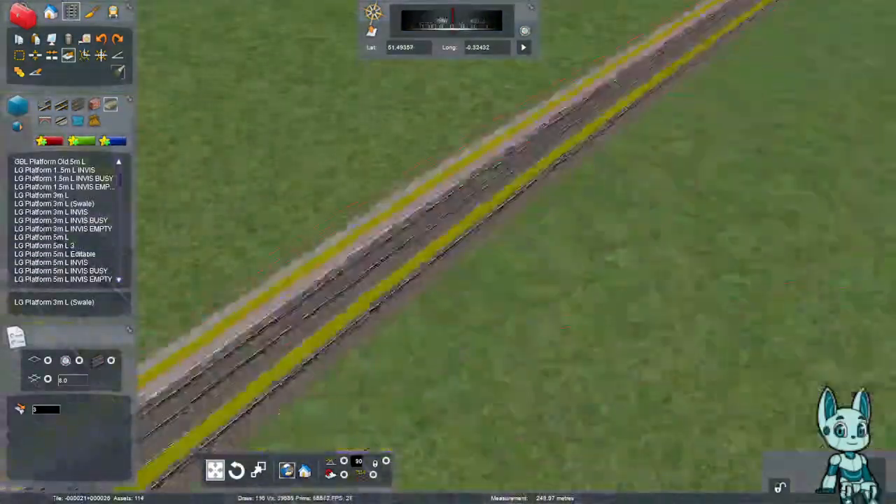
key(F4)
- Delete both straight track sections beyond the southern end of the long curve
key(Left)
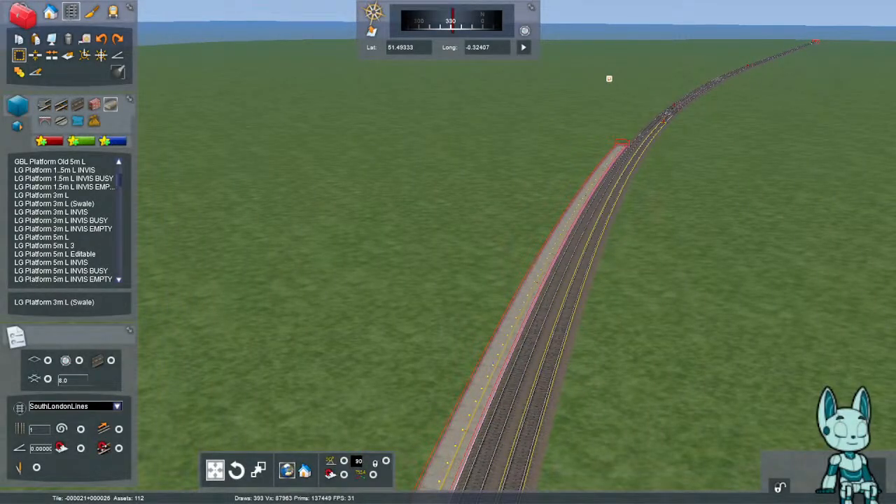
right_drag(596, 229, 267, 217)
key(Down)
mouse_move(564, 345)
right_down()
mouse_move(553, 280)
mouse_move(546, 308)
right_up()
key(Up)
click(542, 343)
key(Up)
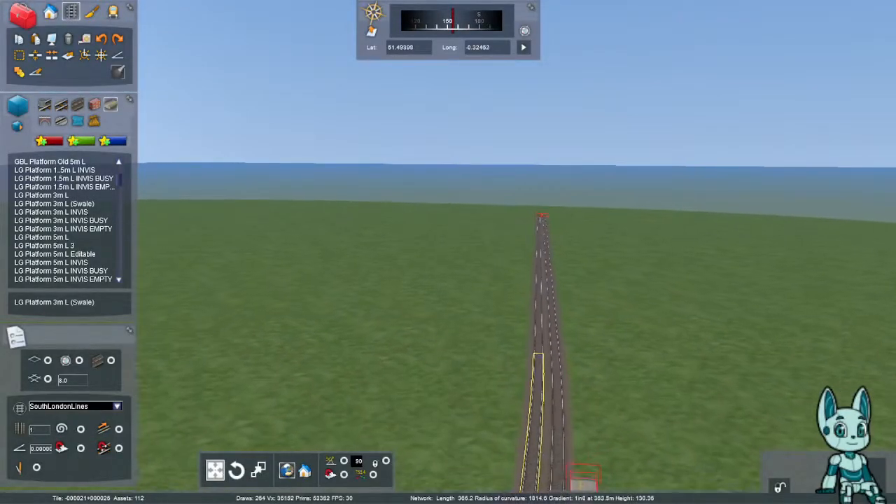
right_drag(505, 266, 469, 413)
key(Up)
click(492, 260)
key(Delete)
click(469, 262)
key(Delete)
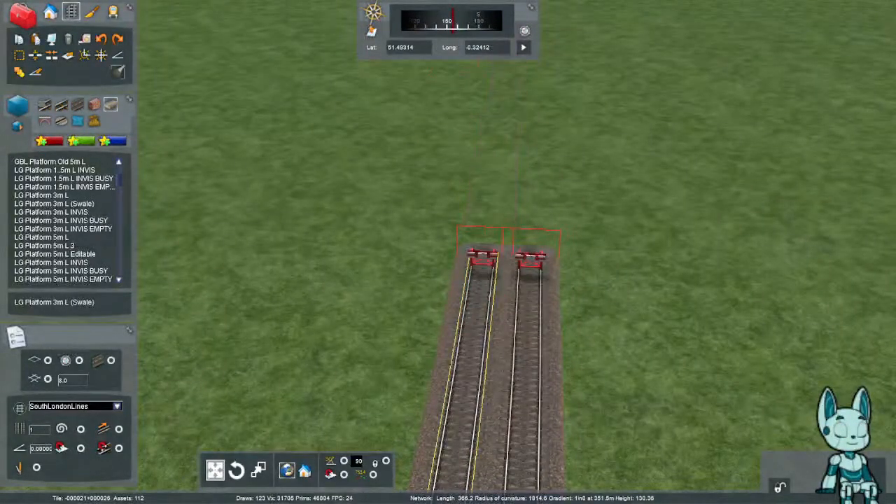
- Extend the line south with two SLL Track Conc Clean tracks: a curve about 198 m long at about 1822 m radius, and a straight about 426 m long
click(44, 104)
click(59, 162)
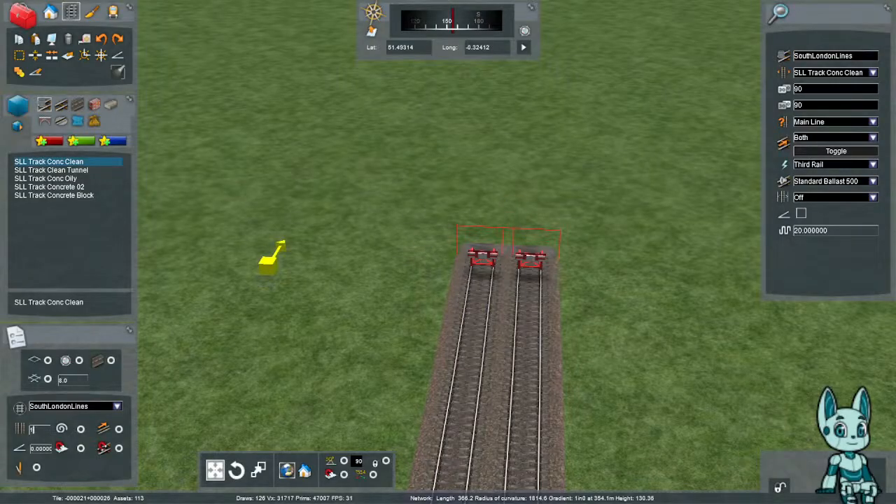
key(BackSpace)
text(2)
key(Return)
click(507, 243)
right_drag(507, 245, 506, 182)
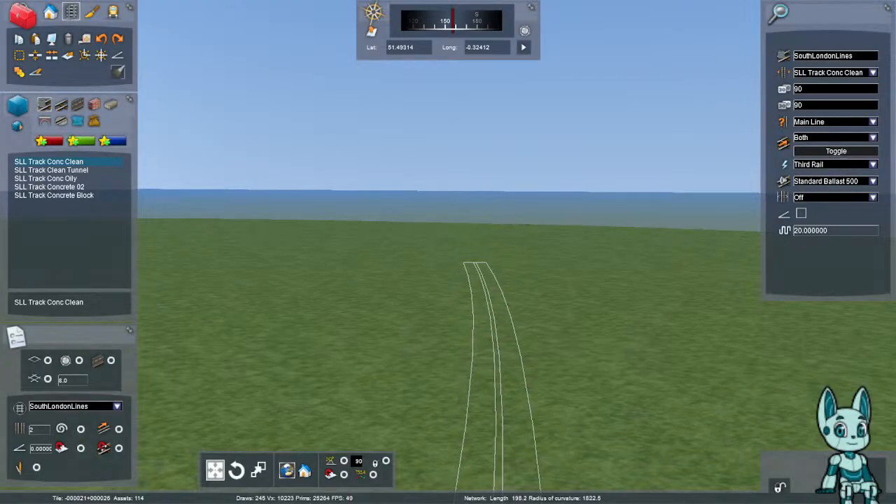
click(476, 263)
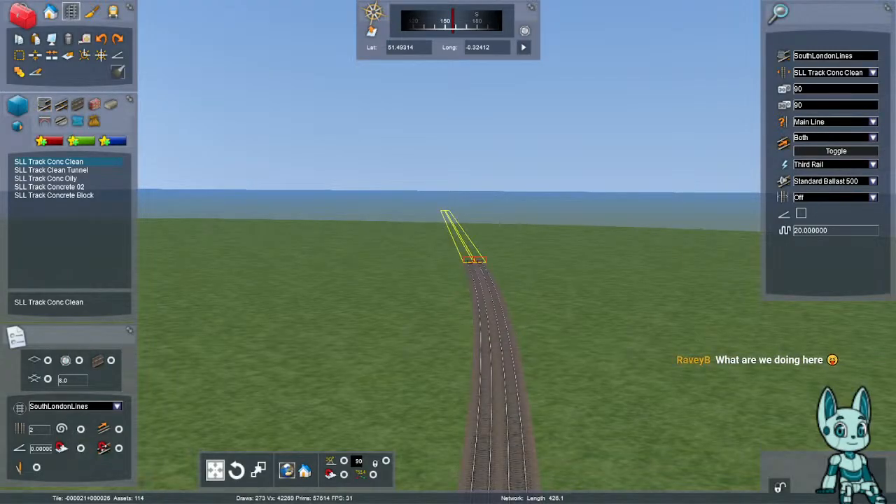
click(446, 211)
- Select a stretch of the eastern track about 248 m long opposite the western platform
right_drag(445, 211, 280, 301)
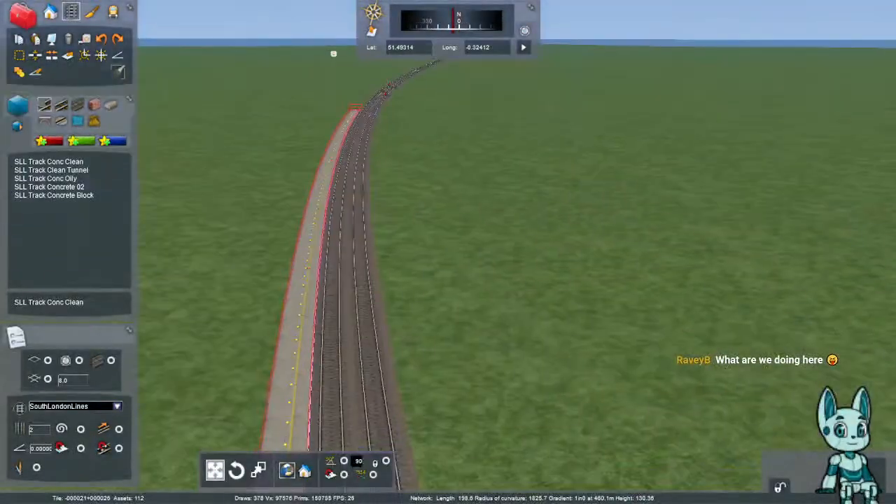
key(Up)
key(Right)
key(Left)
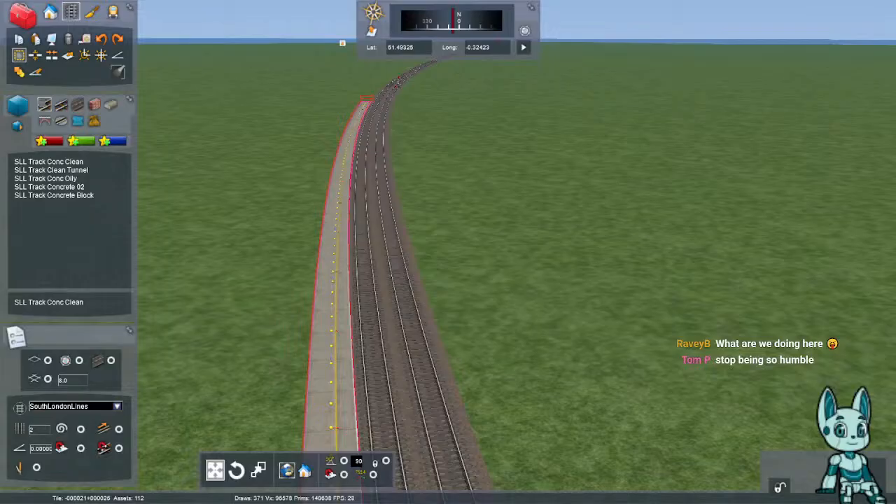
right_drag(380, 136, 651, 130)
click(499, 322)
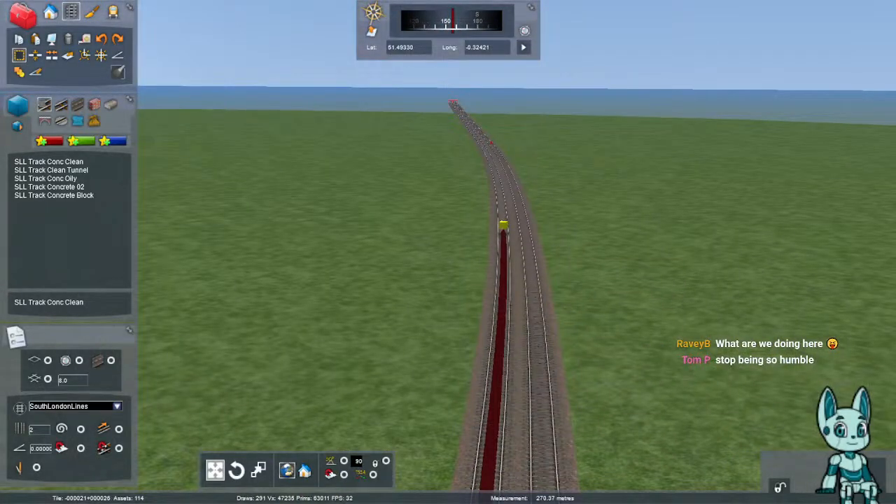
drag(504, 235, 504, 257)
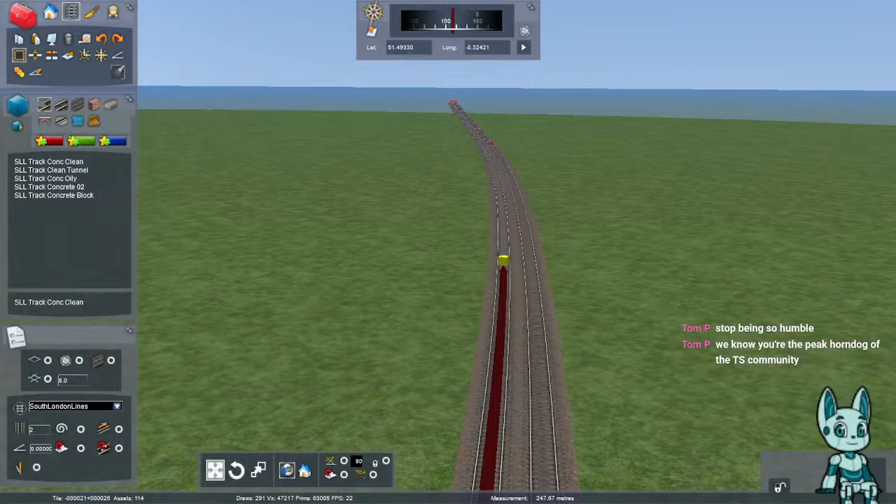
double_click(503, 261)
right_drag(503, 260, 191, 237)
key(Up)
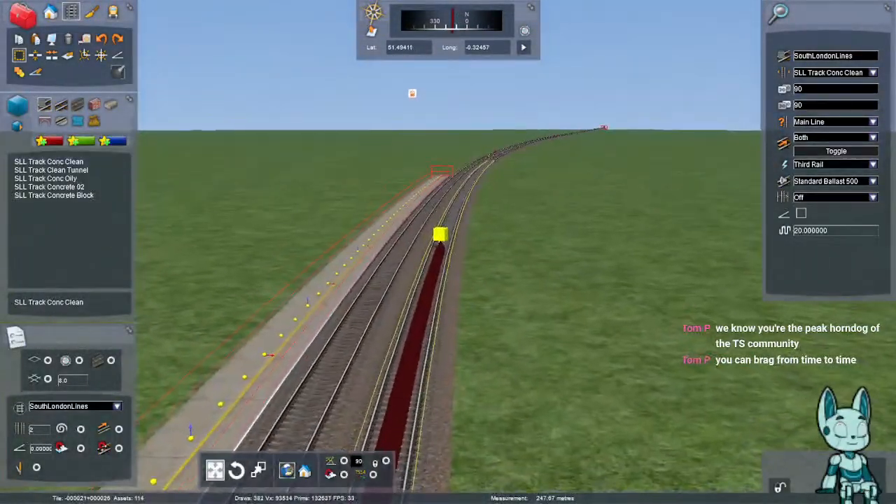
- Create offset guides from the selected 248 m stretch and lay LG Platform 3m L (Swale) on the eastern side of the line
click(68, 56)
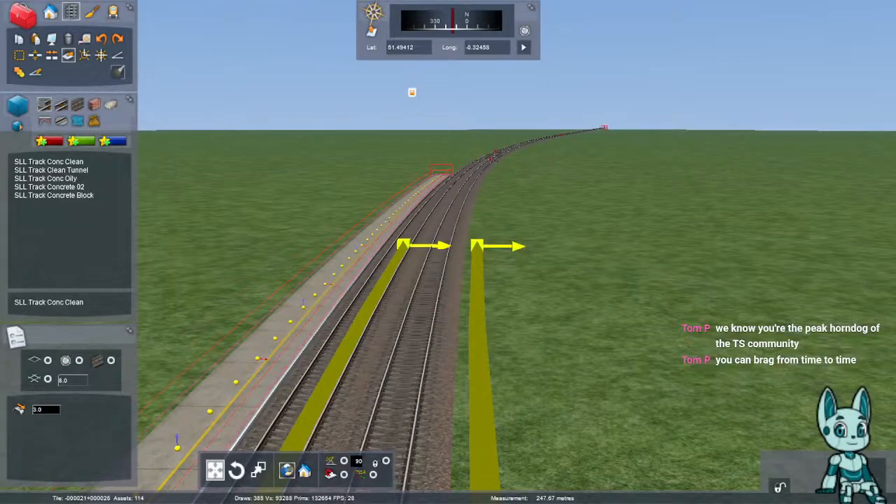
click(111, 105)
click(54, 203)
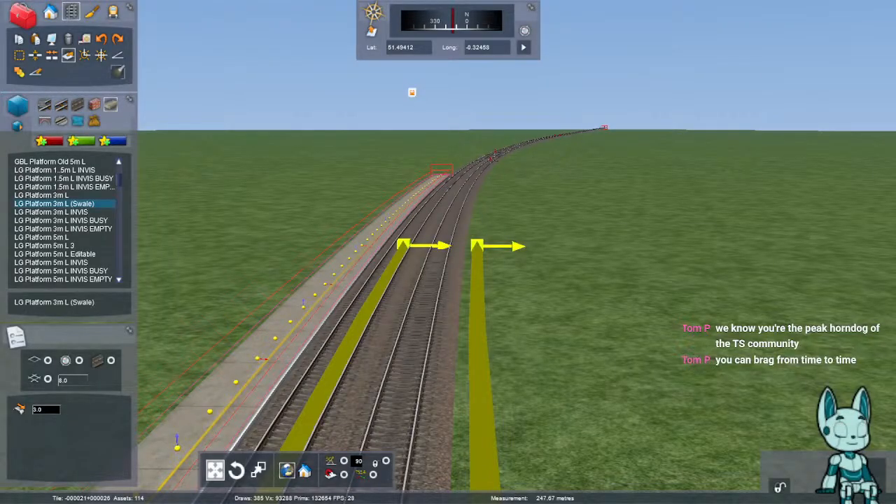
click(514, 247)
right_drag(515, 246, 658, 234)
key(Up)
key(Escape)
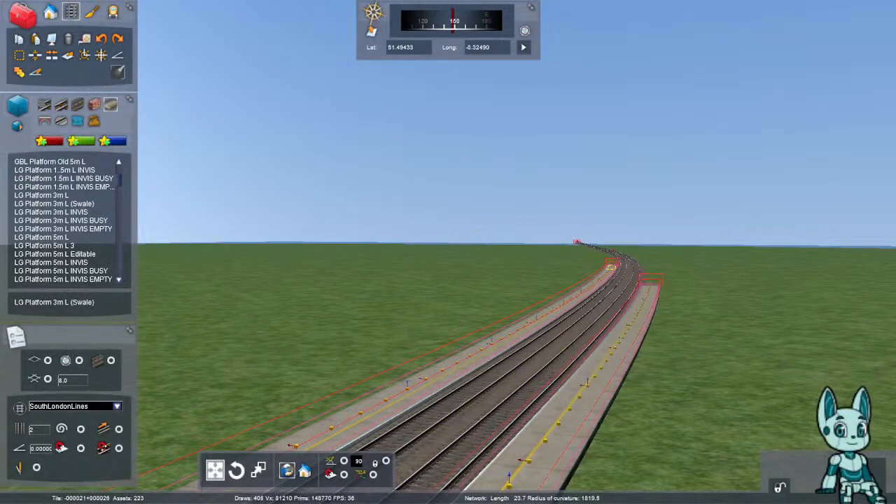
- Delete the newly laid eastern platform, including its short end piece
click(611, 266)
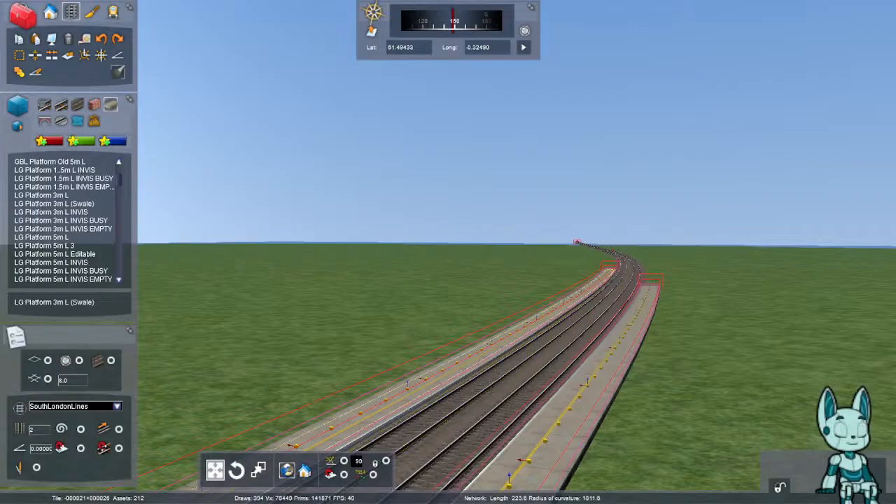
key(Delete)
key(Down)
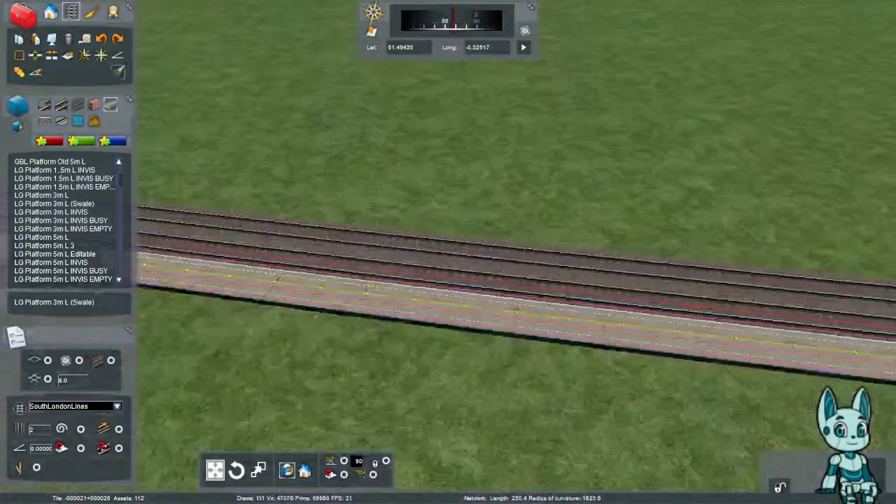
- Reselect the platform stretch on the eastern track at a length of about 251 m
click(19, 56)
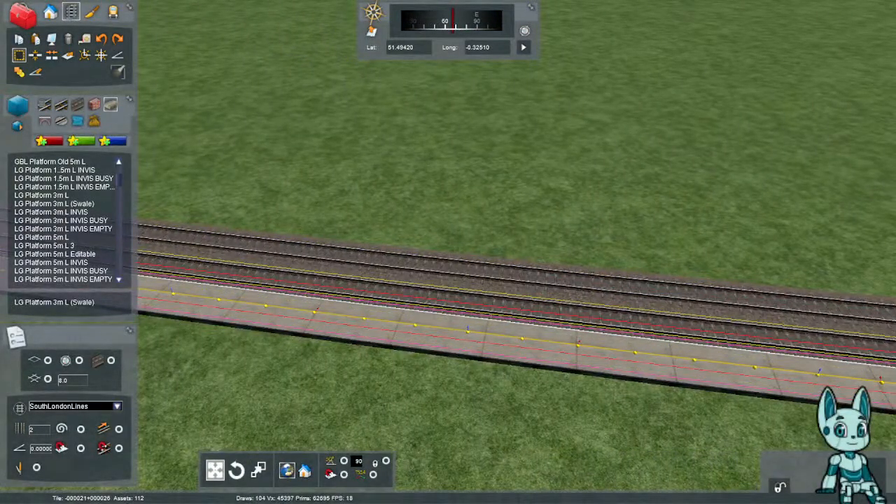
key(Up)
right_drag(424, 253, 585, 220)
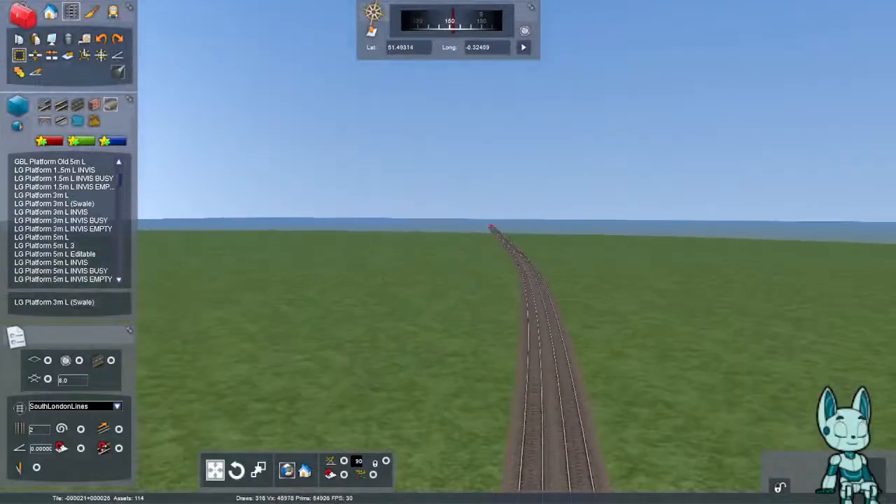
double_click(532, 359)
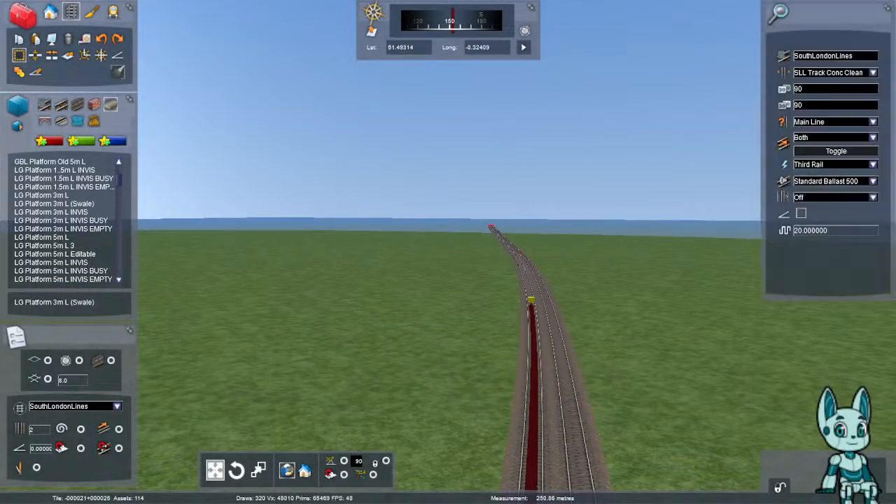
- Create offset guides from the 251 m selection and place LG Platform 3m L (Swale) along the eastern side of the line
click(67, 56)
right_drag(158, 188, 424, 110)
key(Up)
key(Up)
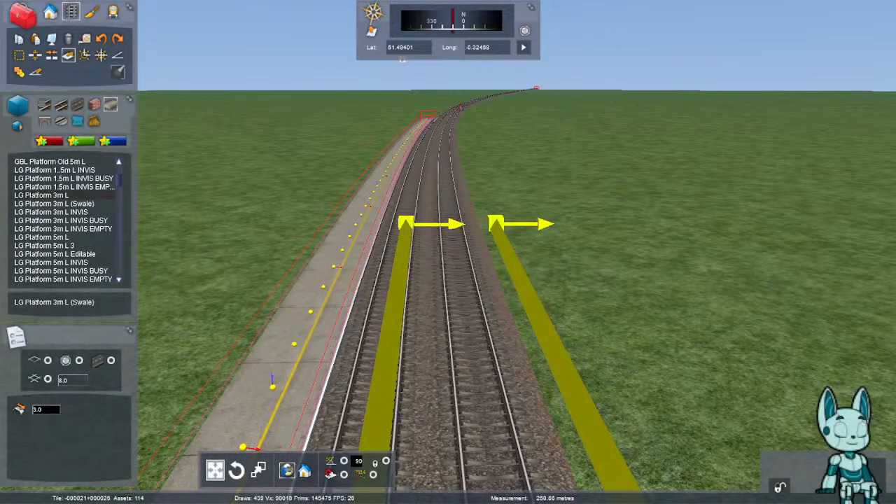
click(54, 203)
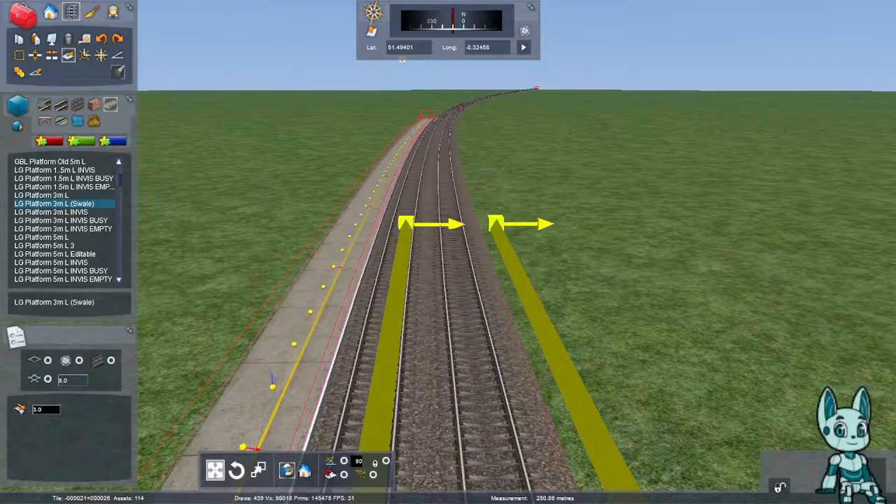
click(496, 224)
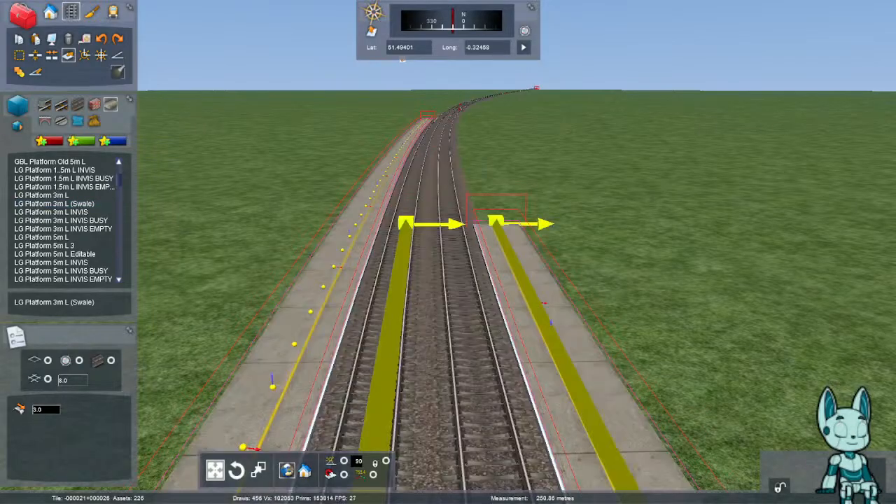
right_drag(495, 223, 469, 119)
key(Escape)
- Choose SLL Track Conc Clean with a track count of 1 for a siding beside the eastern platform's southern end
key(Left)
right_drag(466, 259, 438, 133)
key(Up)
key(Left)
key(Right)
key(Down)
key(Right)
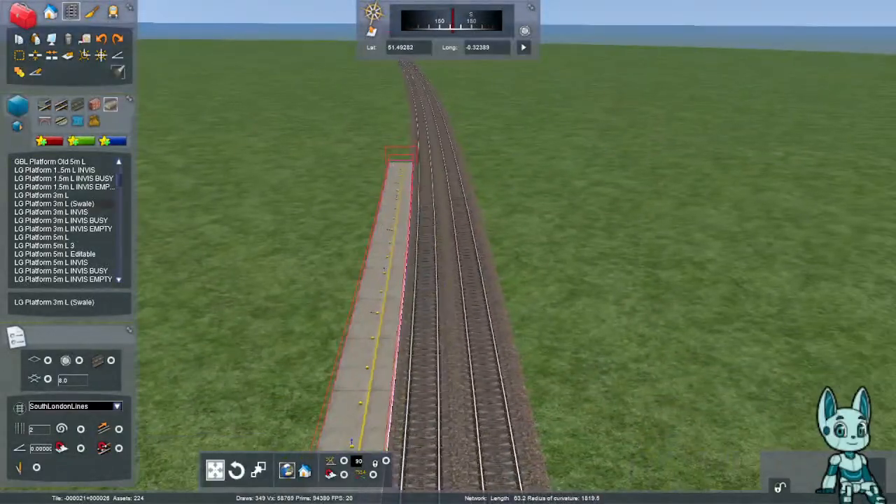
key(Down)
key(Left)
key(Left)
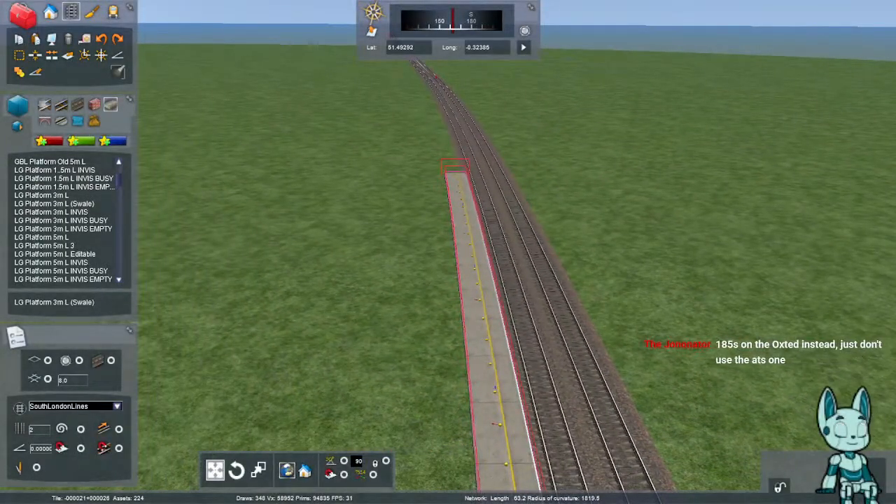
click(45, 105)
click(51, 162)
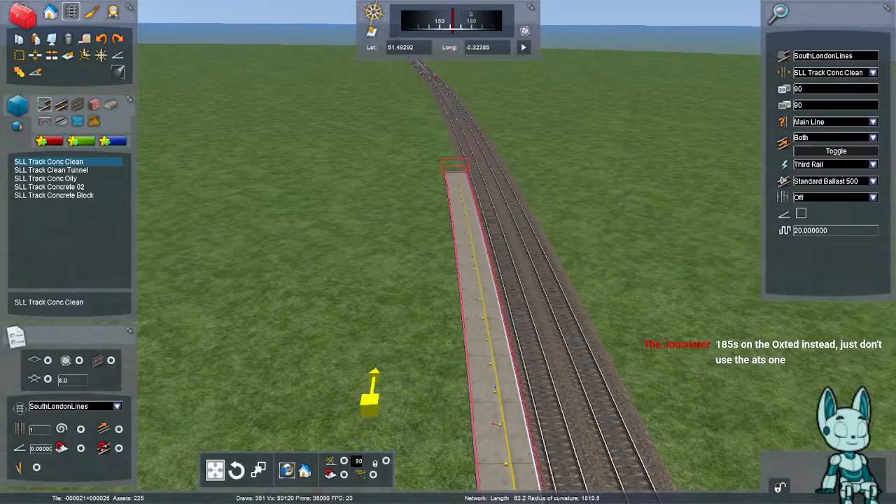
drag(371, 412, 389, 285)
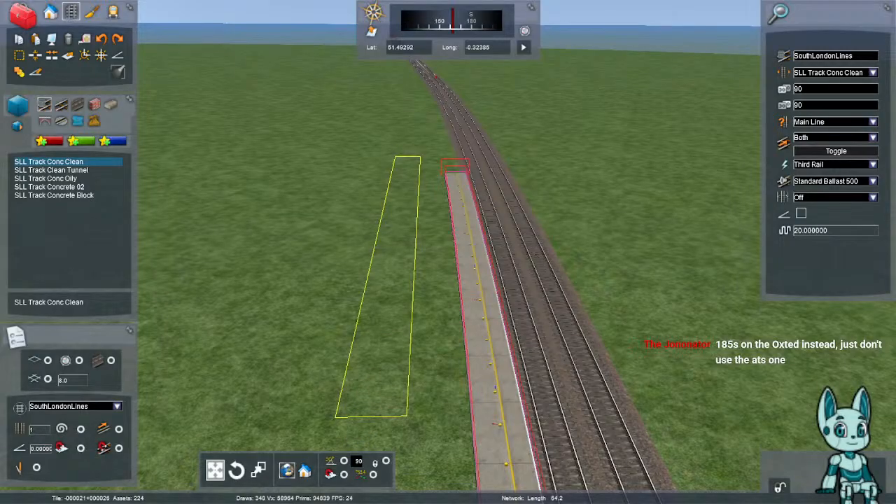
drag(408, 152, 407, 282)
right_drag(408, 281, 396, 276)
drag(407, 281, 402, 326)
right_click(403, 392)
right_drag(402, 397, 401, 399)
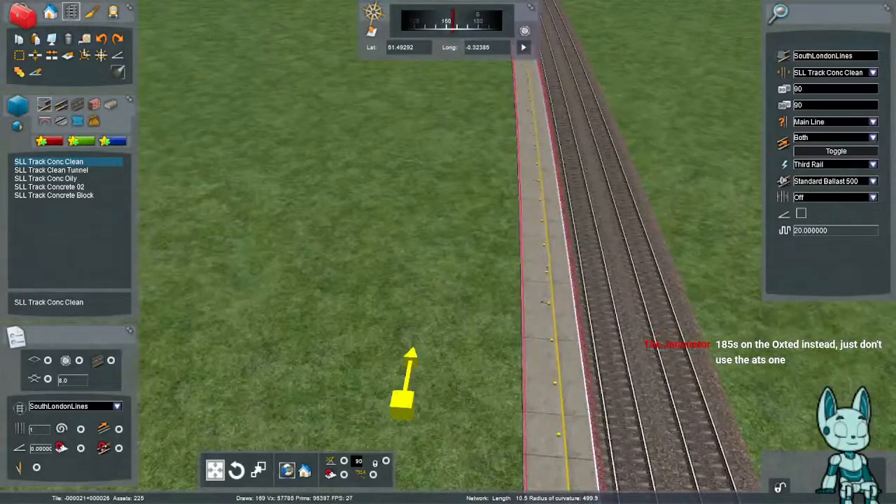
drag(403, 400, 461, 84)
right_click(452, 134)
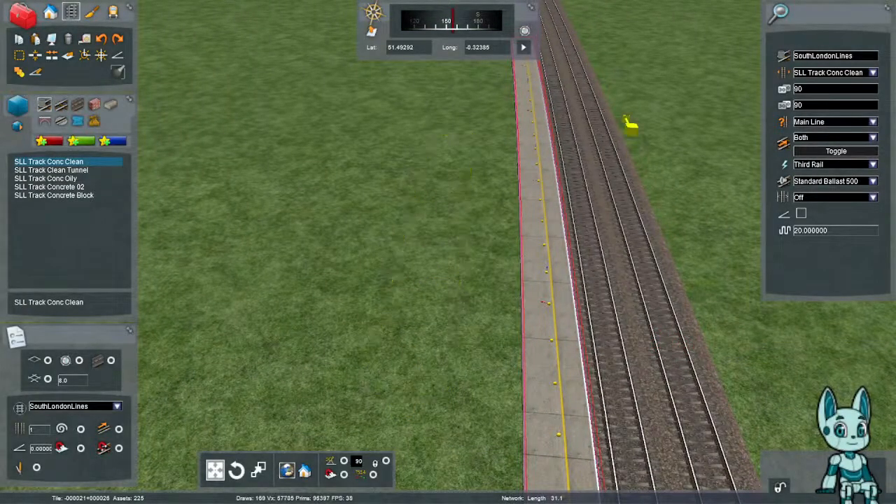
- Lay a Passenger-type siding east of the eastern platform and curve it into the eastern main track with radii of about 200 and 250 m
click(833, 122)
click(816, 150)
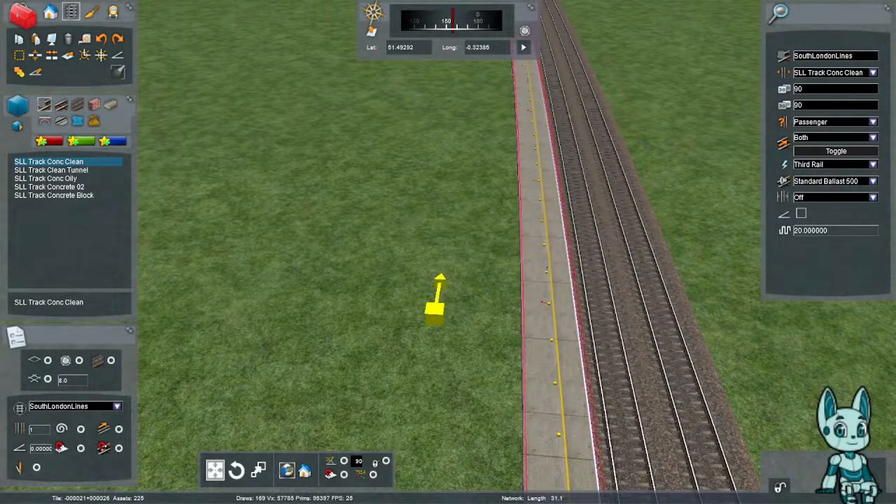
click(405, 420)
right_drag(404, 422, 393, 364)
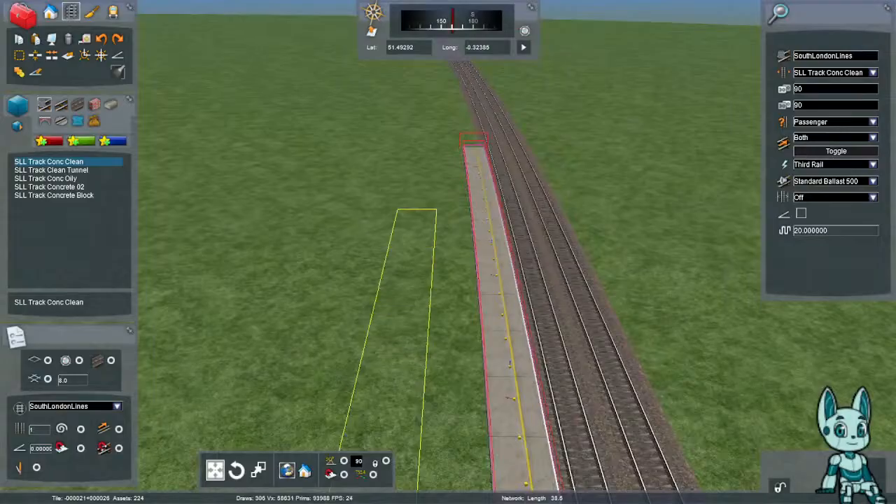
click(420, 184)
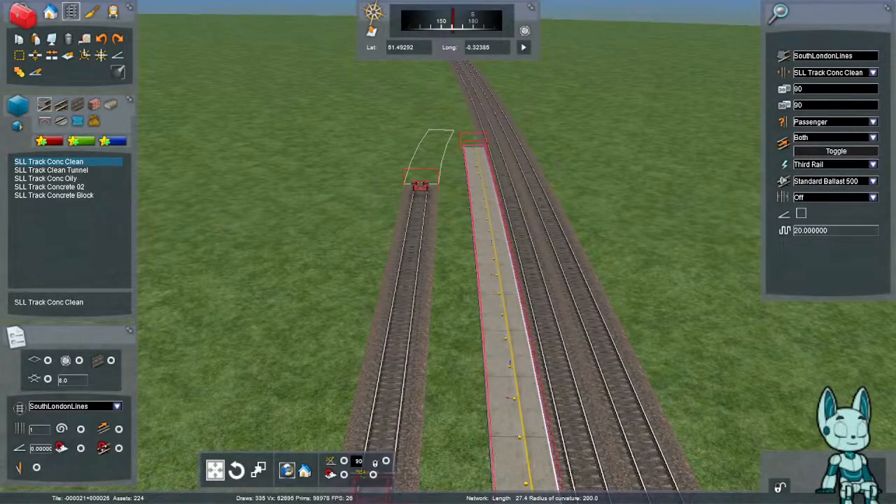
click(439, 129)
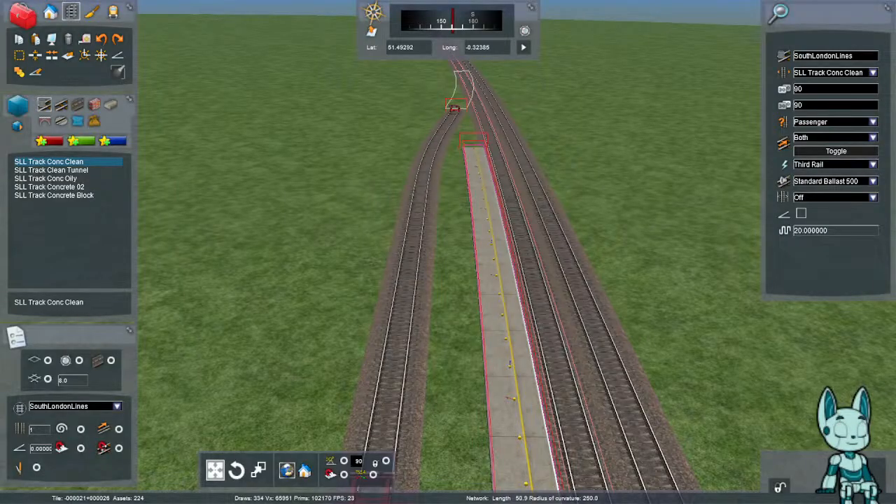
click(464, 70)
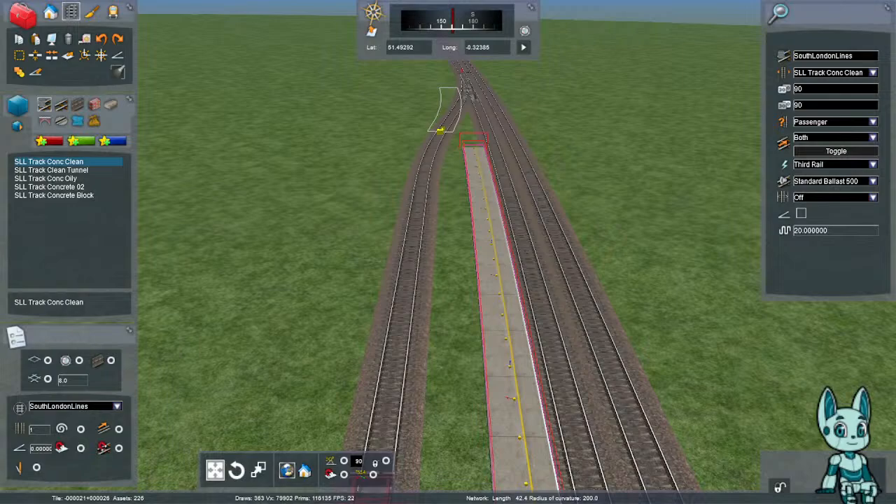
- Branch a curve of about 200 m radius off the siding's southern end and continue it almost straight beside the main line
click(449, 87)
right_drag(449, 88, 454, 63)
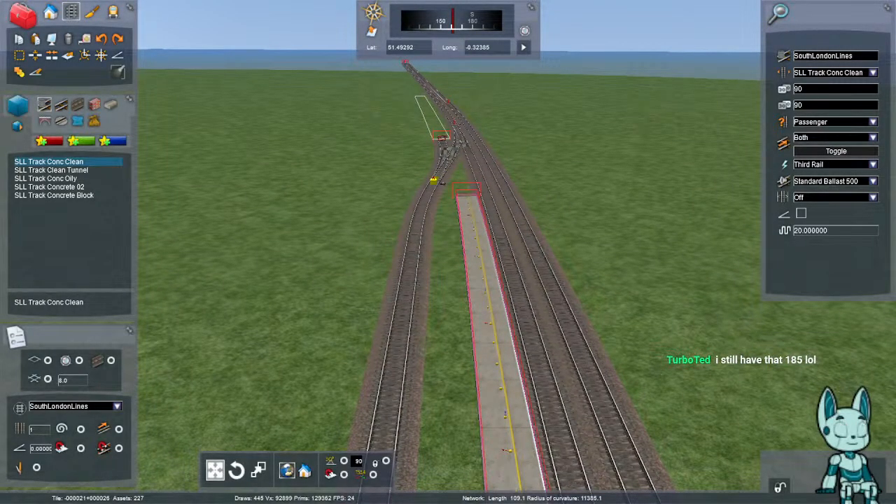
click(412, 81)
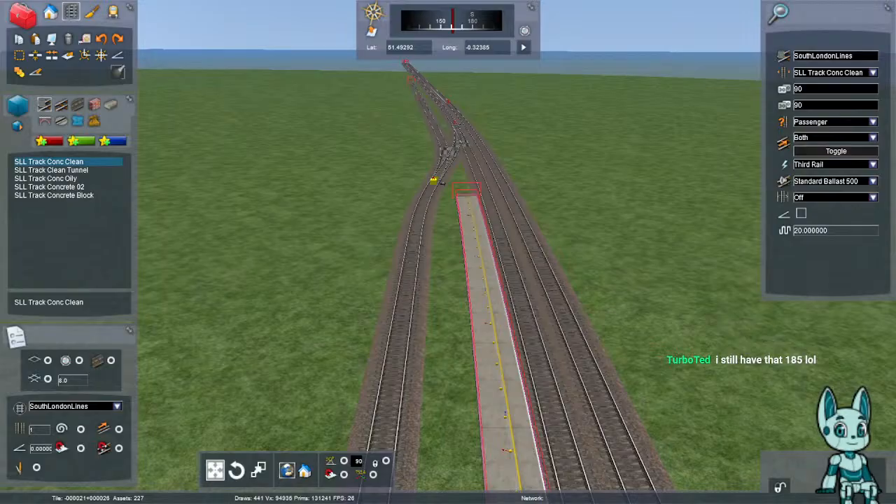
- Lay a crossover between the two main tracks south of the siding junction
key(Down)
right_drag(442, 183, 543, 313)
key(Up)
key(Right)
key(Up)
key(Up)
key(Down)
right_drag(664, 242, 669, 289)
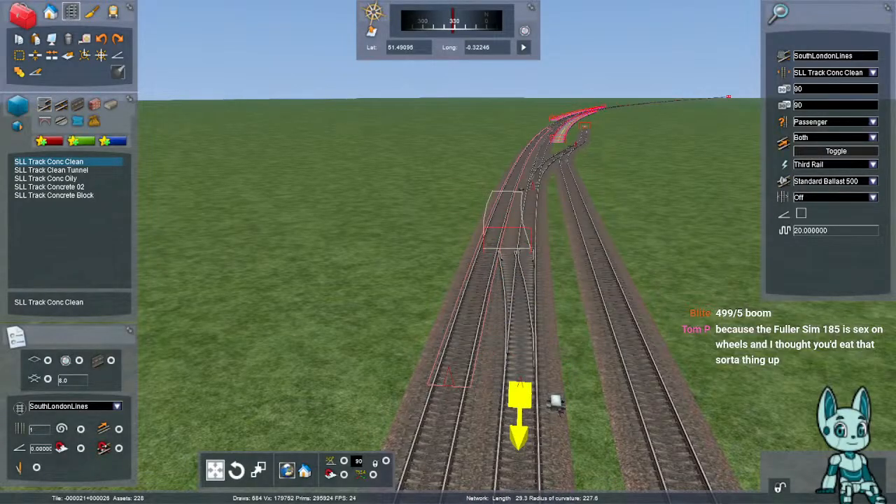
right_drag(456, 234, 360, 403)
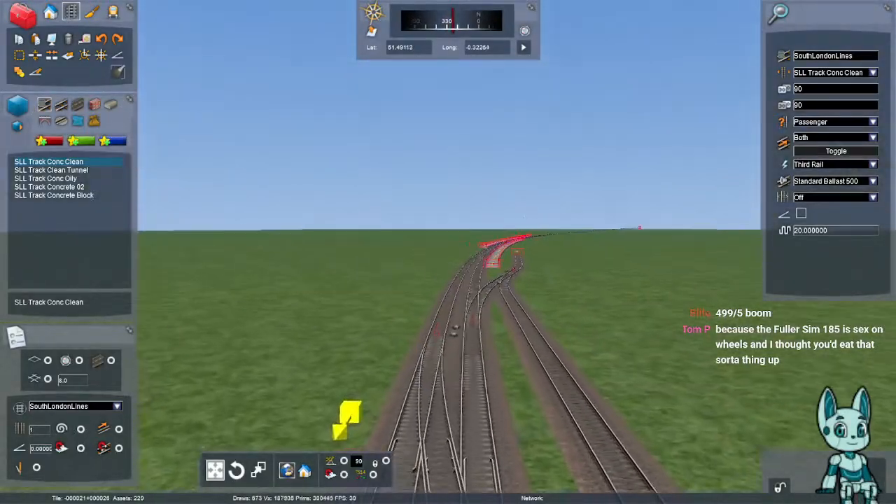
- Delete the straight northern end section of the siding beside the eastern platform
key(Up)
right_drag(525, 216, 690, 245)
key(Up)
key(Up)
key(Down)
key(Down)
key(space)
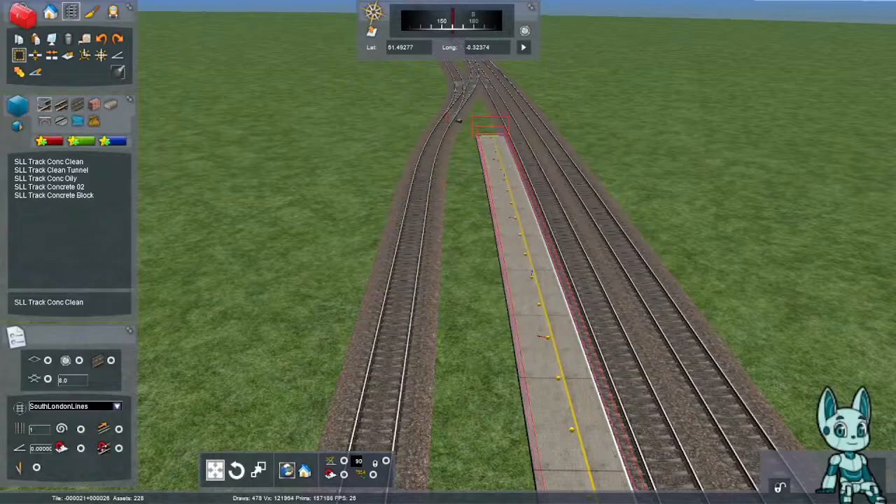
right_drag(434, 133, 708, 413)
key(Down)
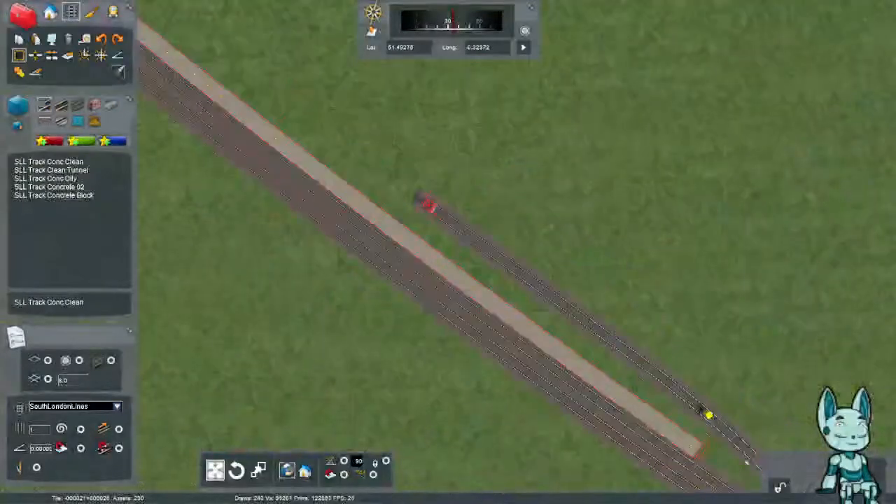
key(y)
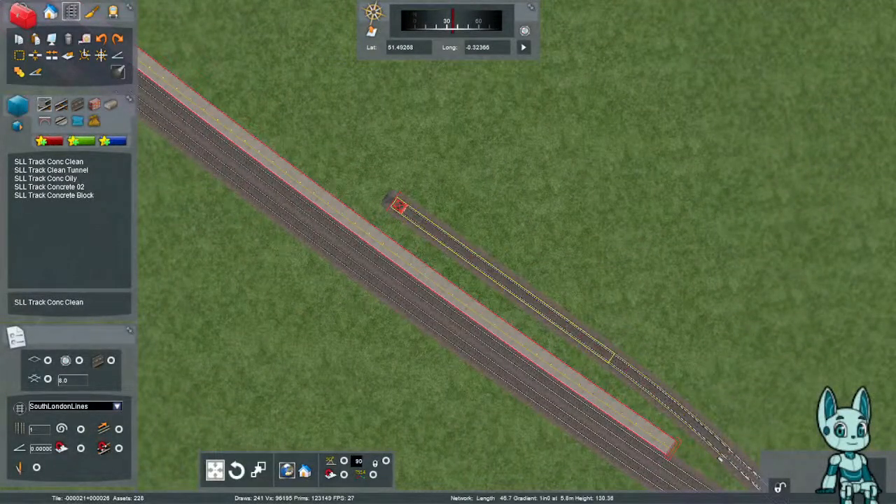
key(Right)
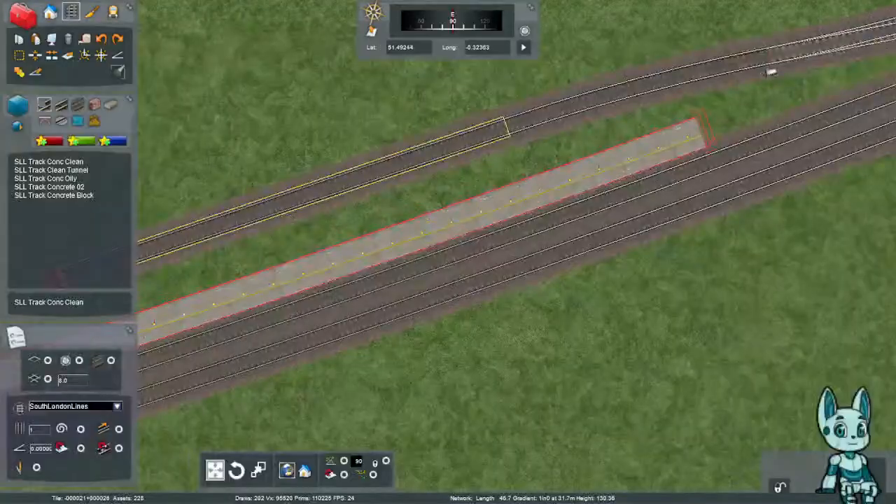
key(Delete)
key(Left)
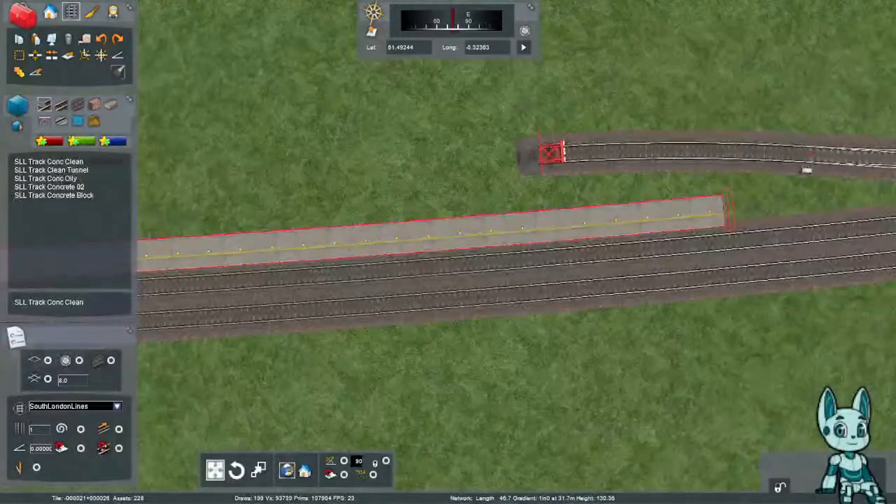
- Extend the siding's shortened end northwards with a straight Main Line-type SLL Track Conc Clean section about 74 m long
click(806, 170)
key(Left)
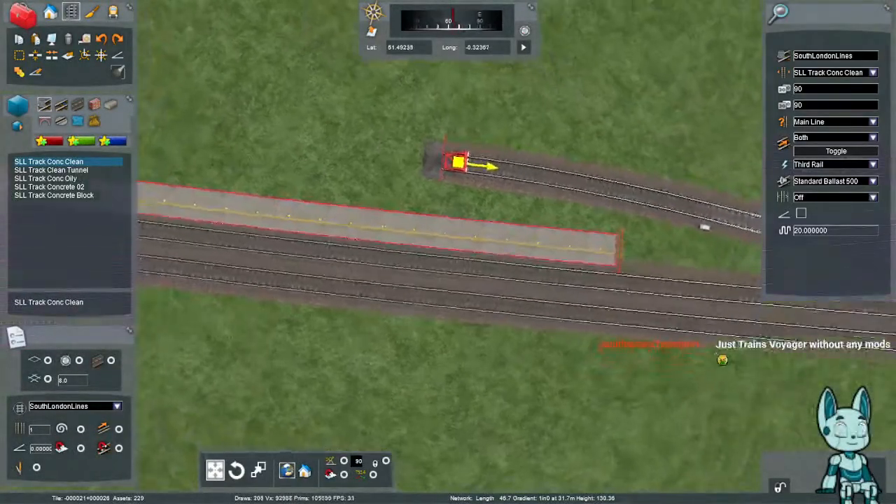
key(m)
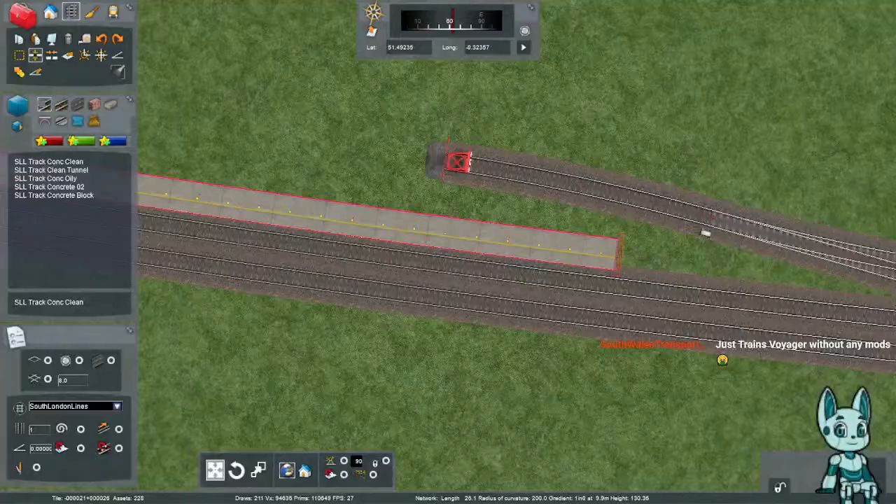
key(Left)
click(488, 195)
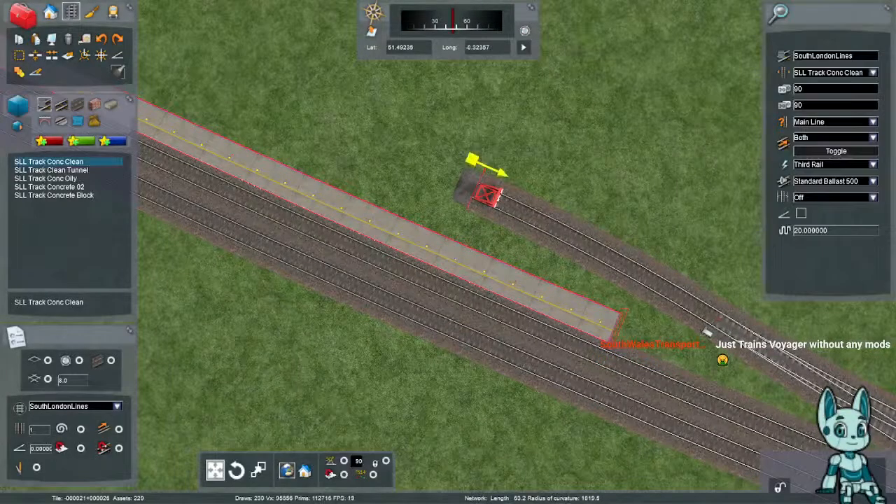
key(Left)
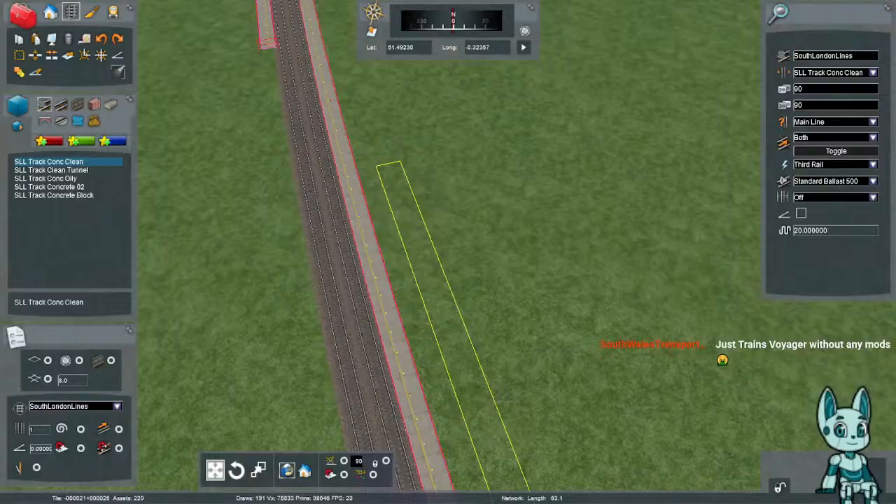
key(Left)
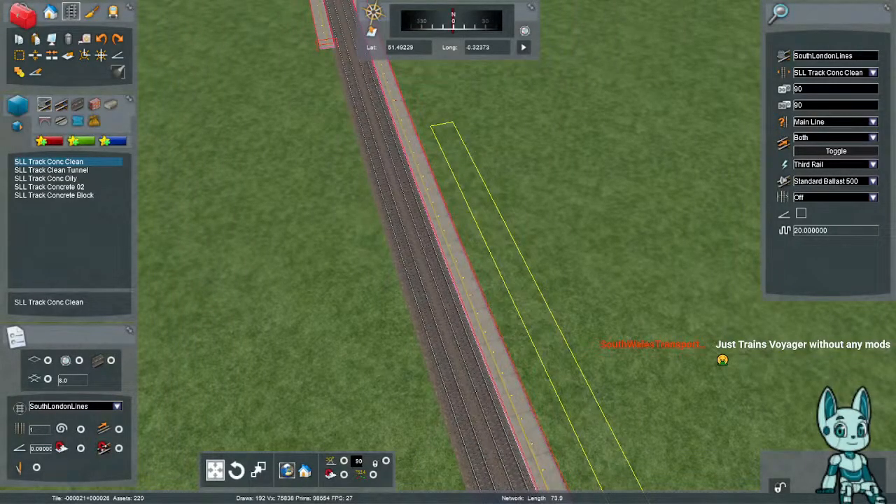
click(442, 125)
- Split the siding partway along the new straight and delete the piece north of the cut
key(Right)
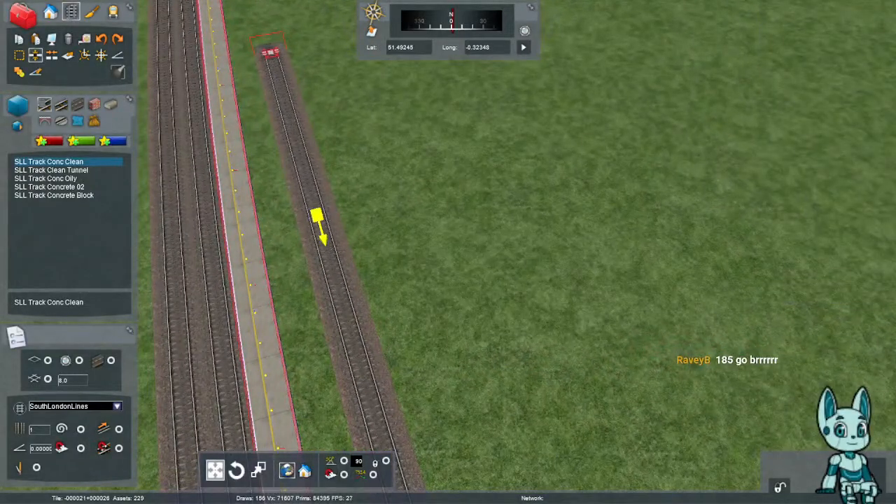
click(313, 210)
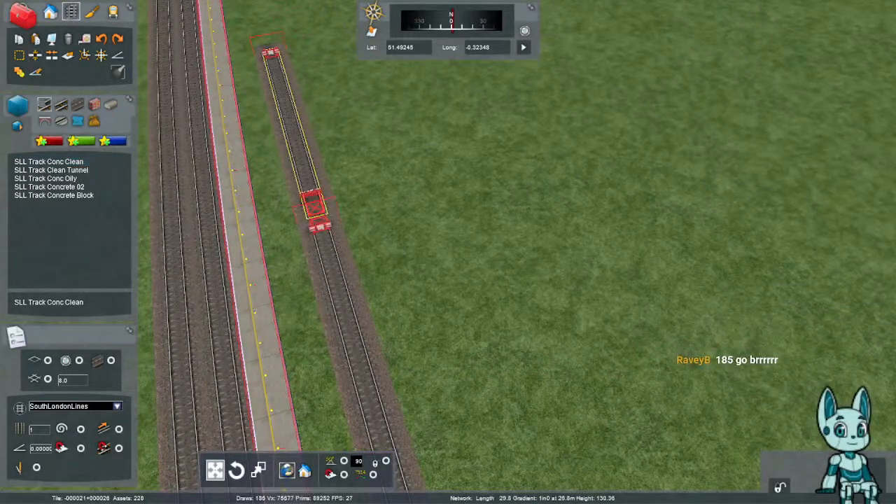
key(Up)
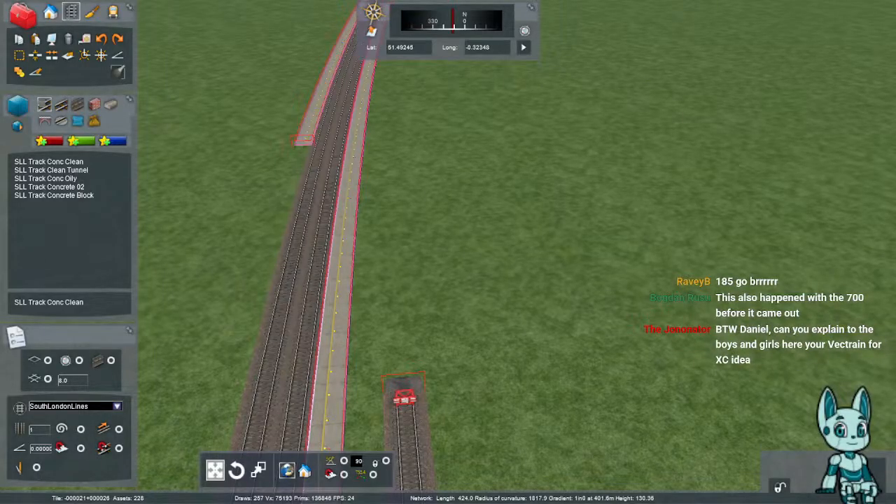
- Extend the siding north again with SLL Track Conc Clean, curving it alongside the eastern platform with a radius of about 500 m
click(49, 161)
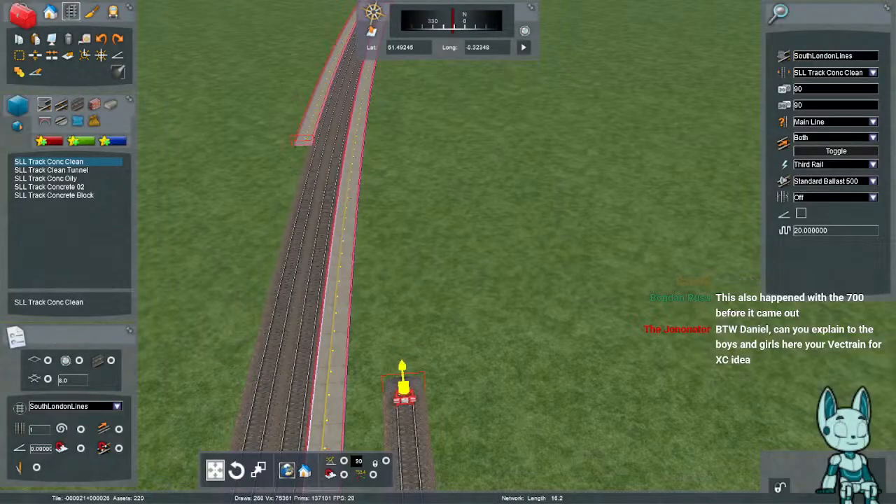
drag(403, 378, 398, 215)
right_drag(429, 254, 430, 282)
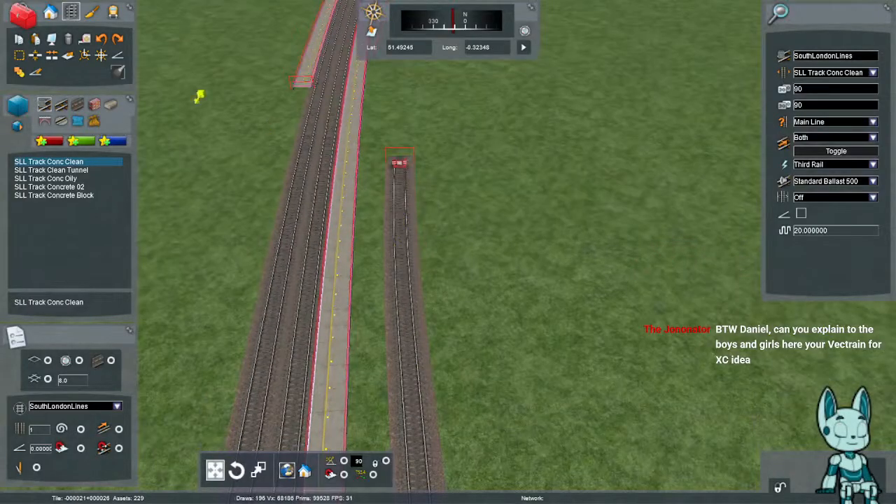
- Mark about 90 m of the siding alongside the eastern platform and create 3.0 m offset lines on both sides
click(19, 56)
mouse_move(407, 203)
right_down()
mouse_move(490, 200)
mouse_move(483, 189)
right_up()
drag(406, 159, 407, 199)
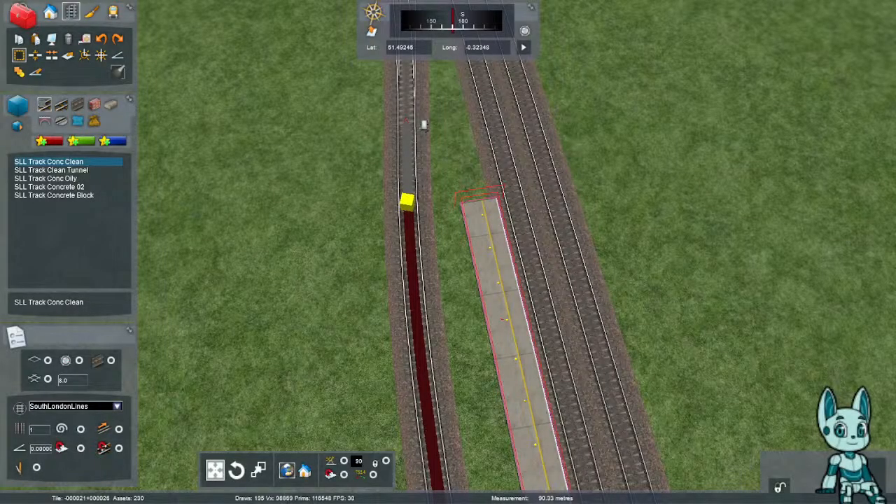
double_click(407, 203)
click(68, 55)
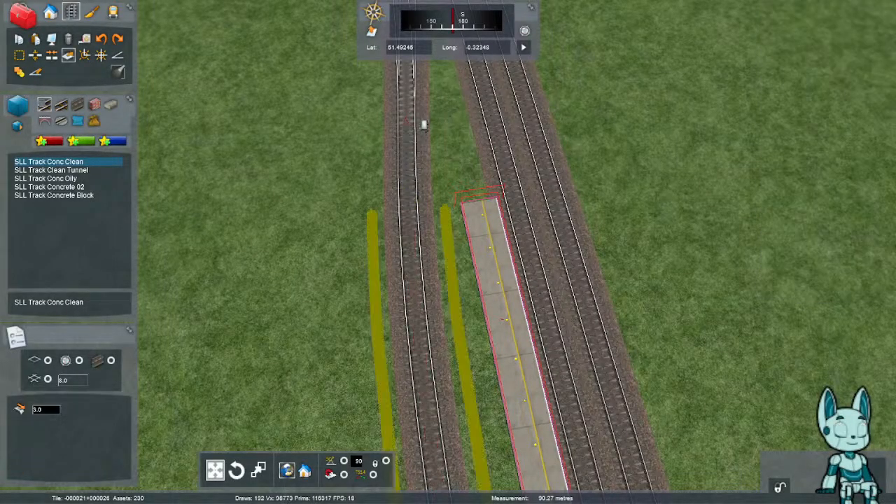
- Lay LG Platform 3m L (Swale) along the siding's western offset line, between the siding and the eastern platform
right_drag(350, 231, 588, 182)
key(Up)
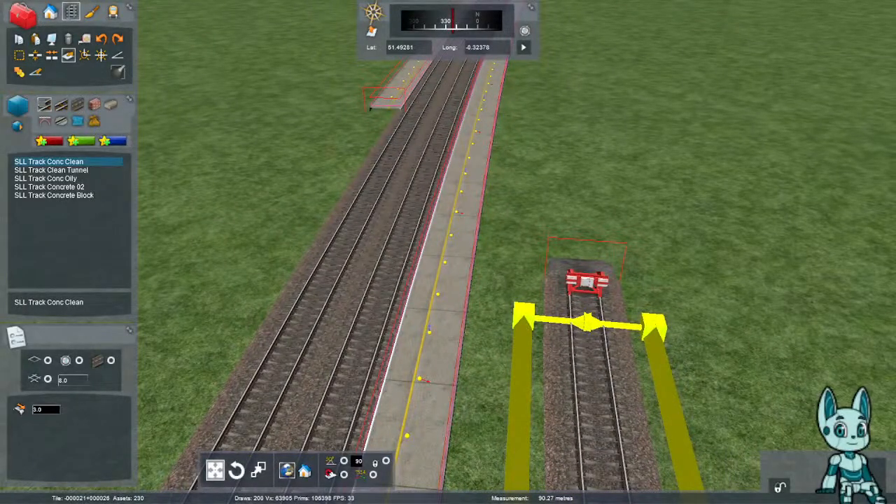
key(Right)
key(Up)
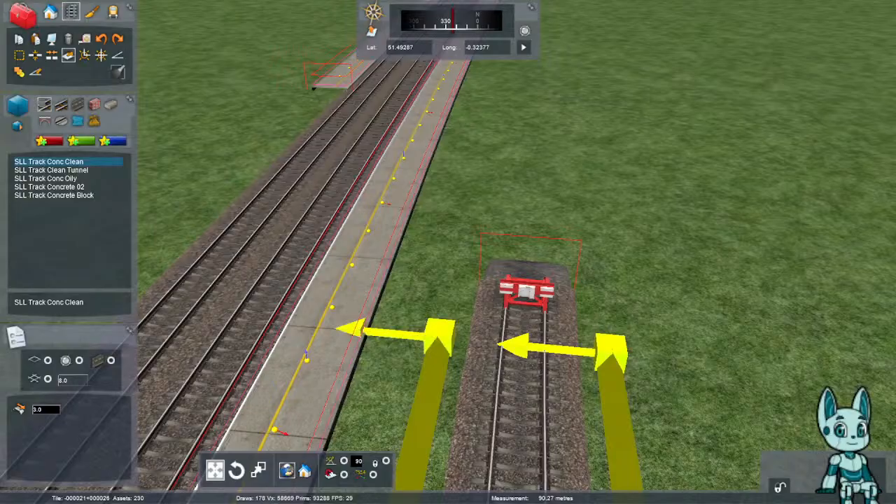
click(111, 104)
click(59, 196)
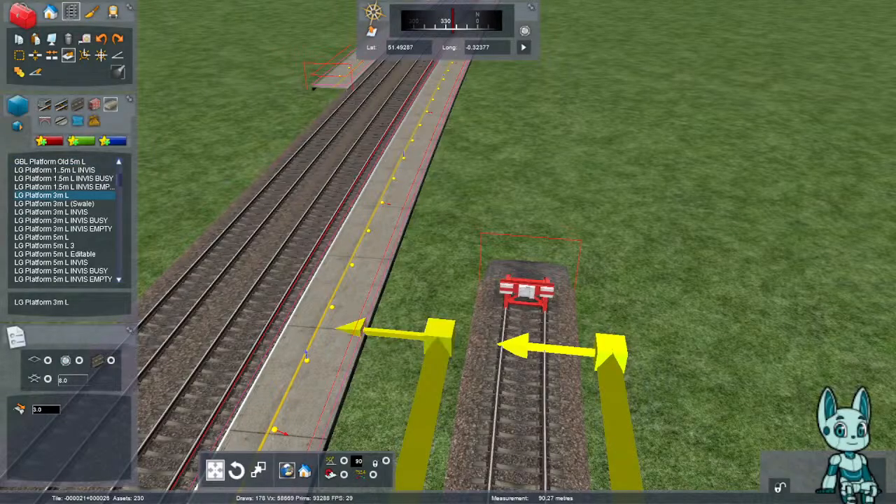
click(56, 204)
click(439, 336)
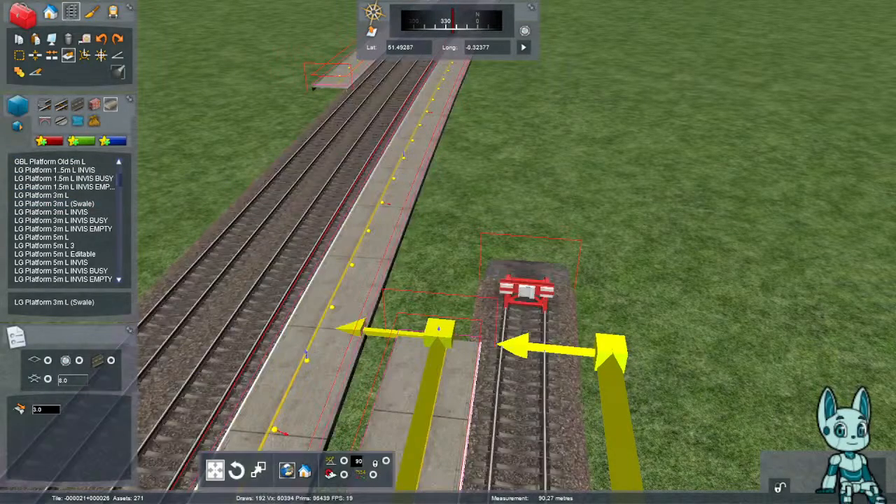
- Split the siding near the new platform's northern end and delete the surplus track beyond the cut
right_drag(439, 336, 452, 350)
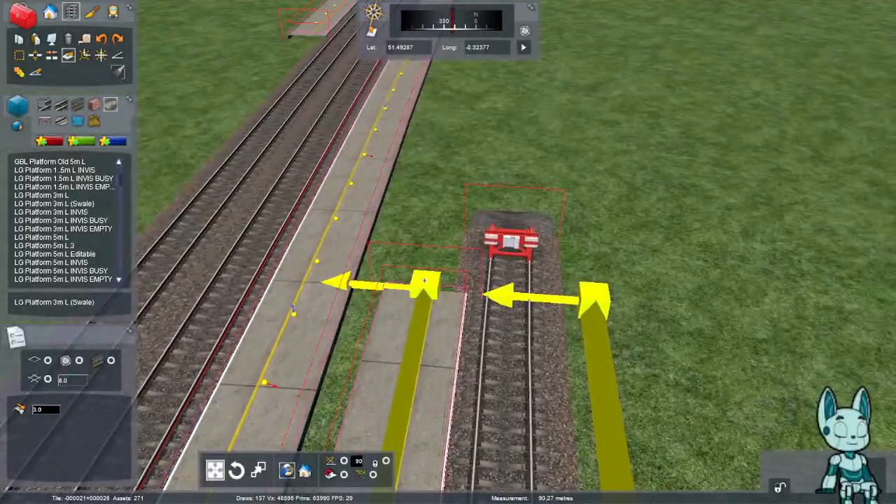
scroll(448, 280, up, 1)
key(Right)
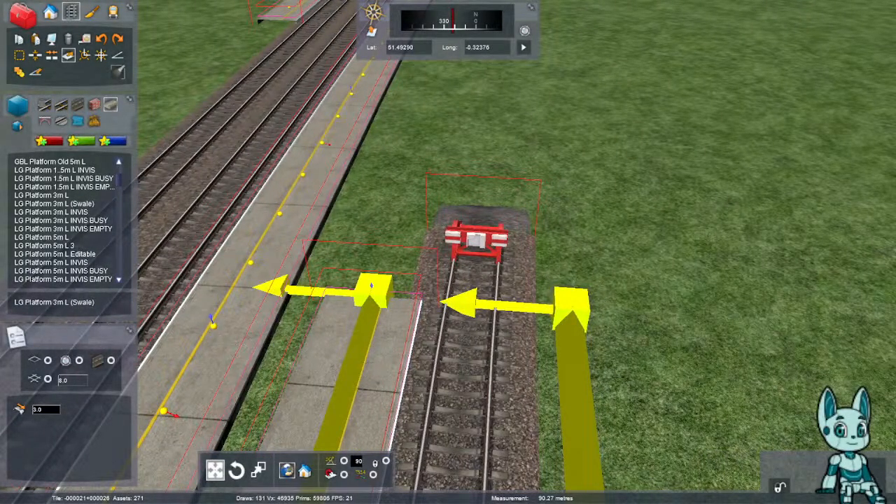
right_click(448, 280)
right_drag(448, 280, 434, 336)
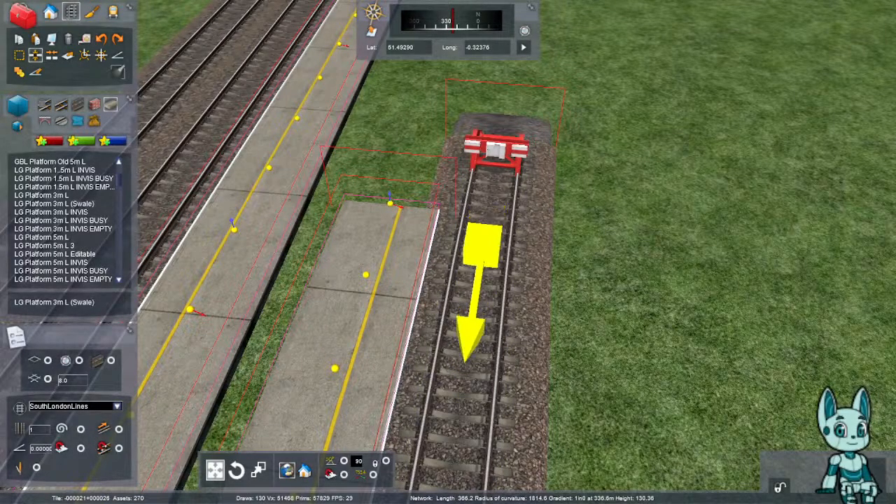
click(482, 280)
key(Delete)
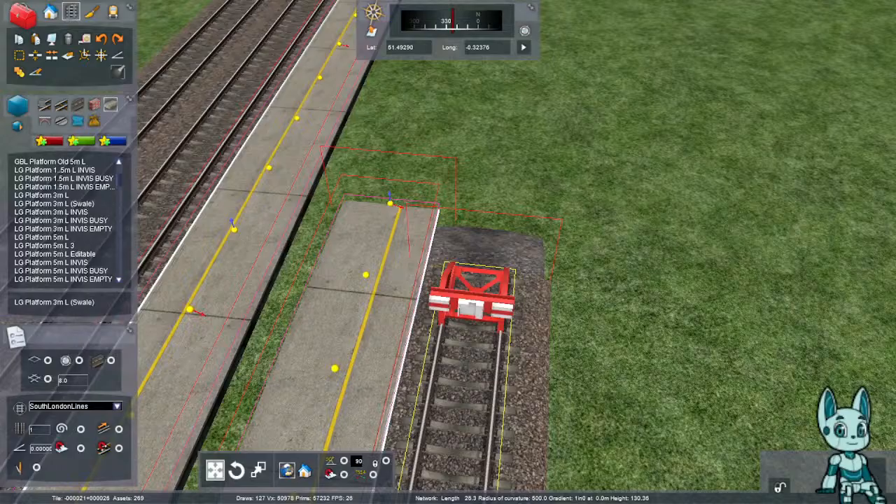
- Inspect the two adjoining platforms down to their southern ends and save the changes to the route
right_drag(448, 252, 483, 239)
key(Left)
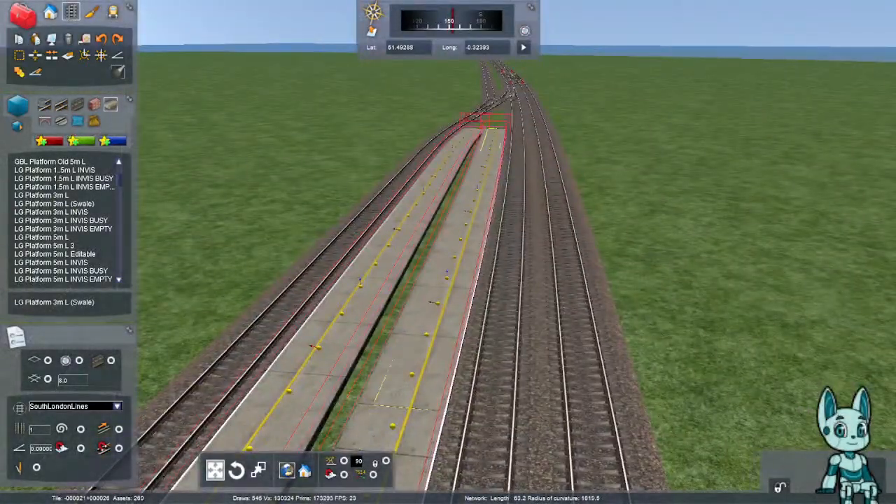
right_drag(420, 308, 424, 280)
key(Up)
right_drag(448, 252, 472, 240)
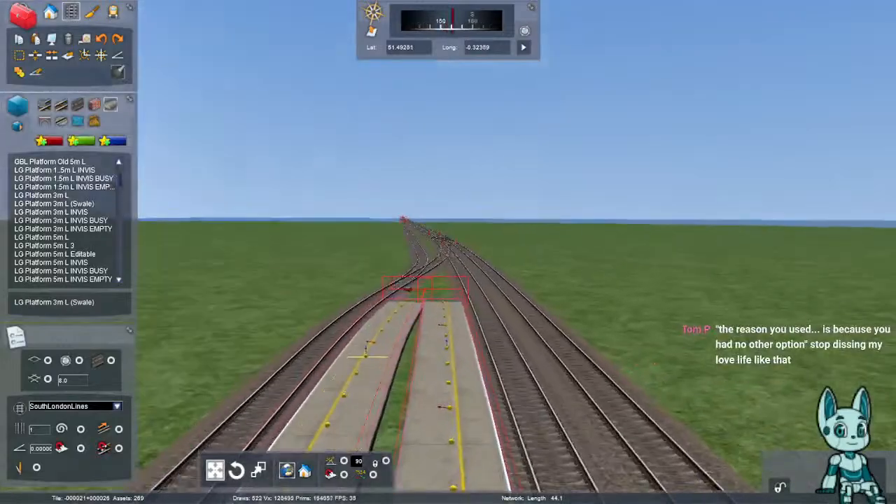
key(Up)
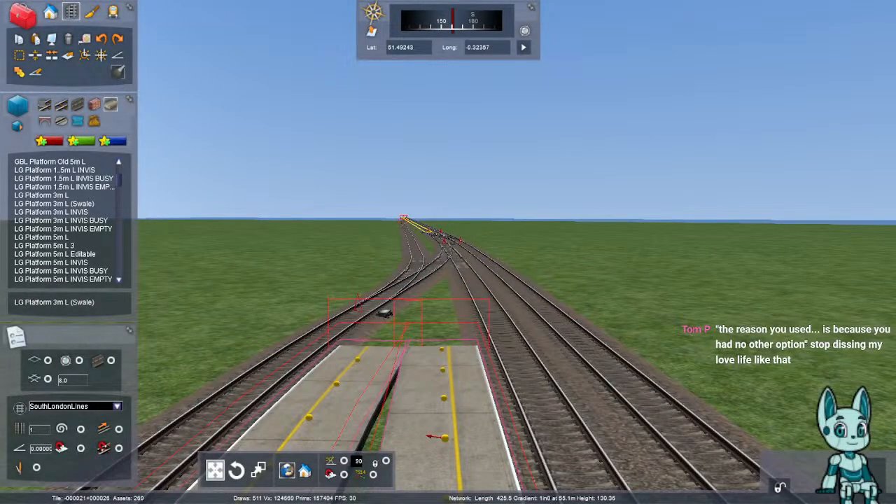
key(Up)
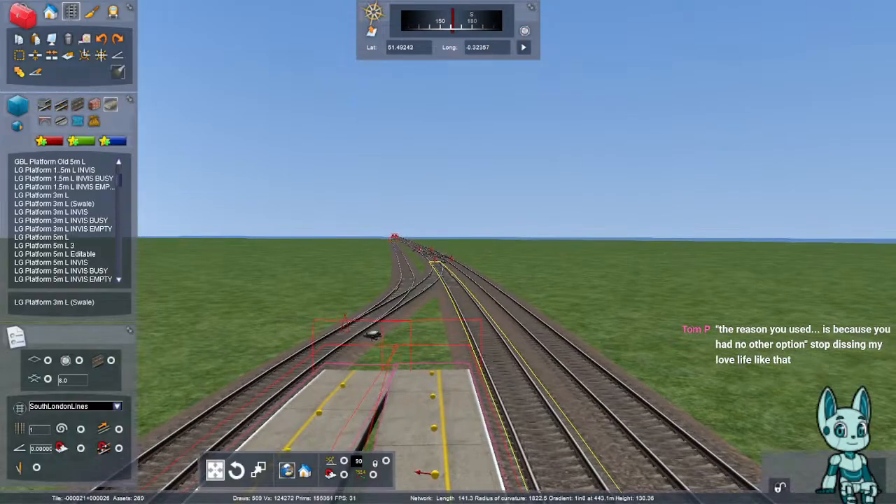
right_drag(532, 280, 531, 308)
key(Left)
key(Up)
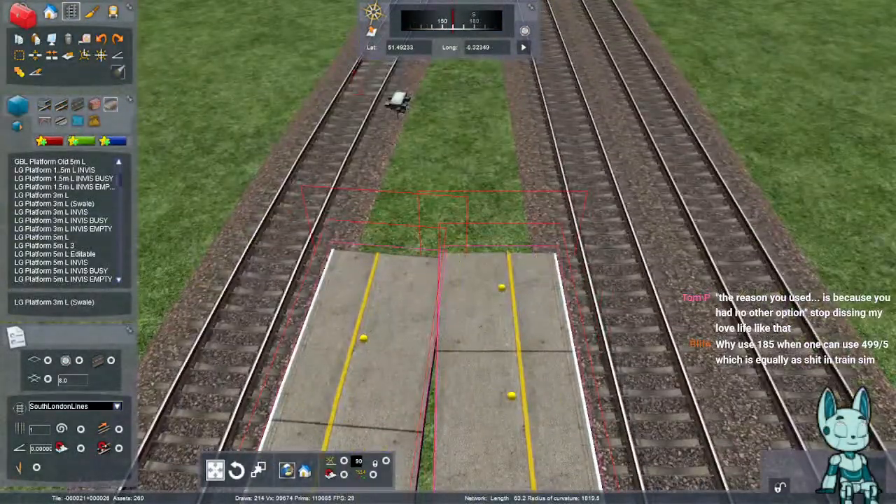
key(Escape)
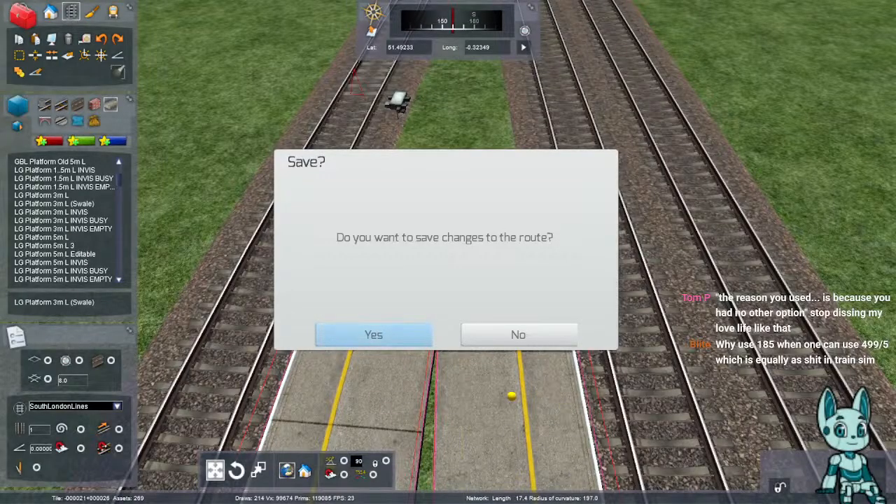
key(Return)
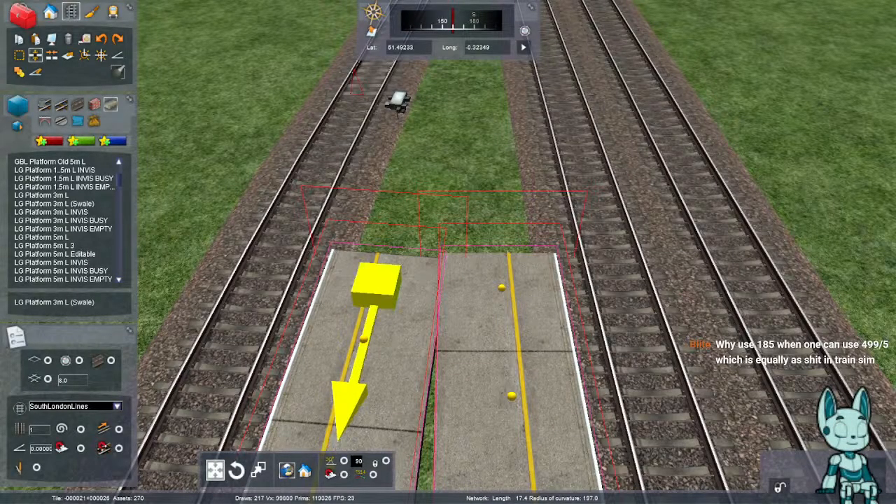
- Split both adjoining platforms near their southern ends and delete the surplus pieces beyond the cuts
click(377, 284)
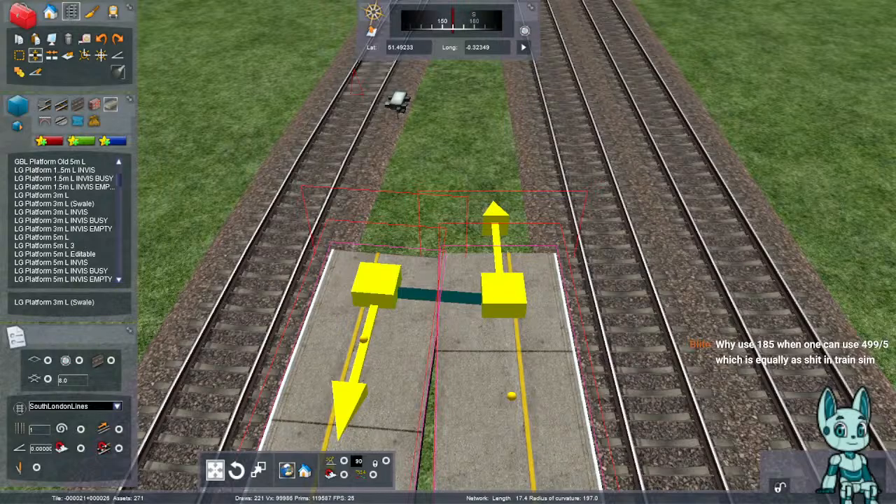
click(503, 291)
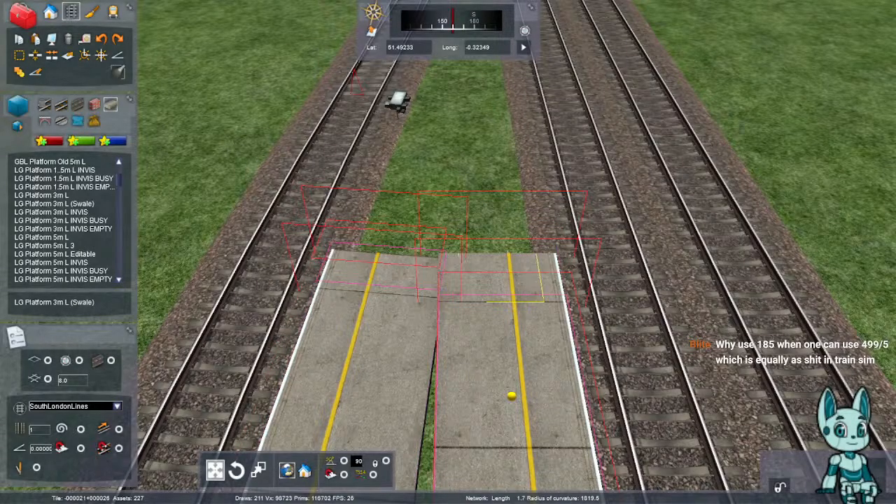
click(509, 283)
key(Delete)
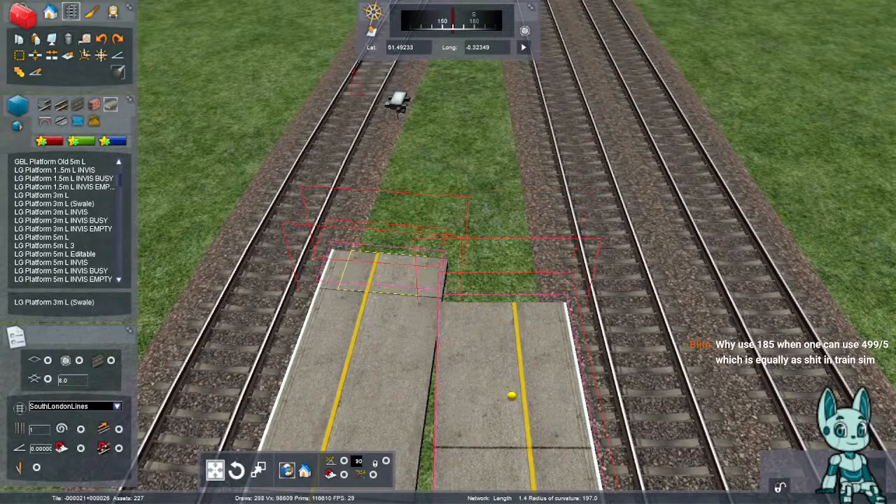
click(382, 274)
key(Delete)
click(368, 319)
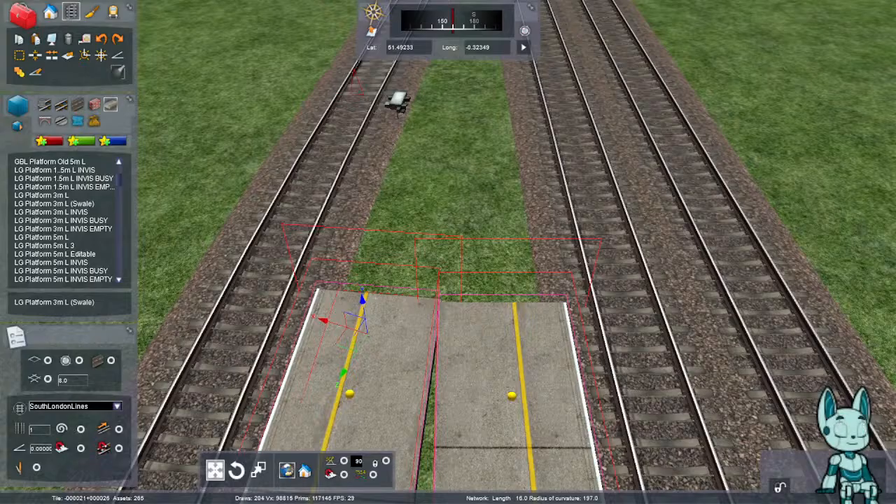
right_click(505, 329)
- Choose SLL Track Conc Clean for new track south of the existing crossover and set its line type to Passenger
right_drag(892, 43, 895, 6)
key(Up)
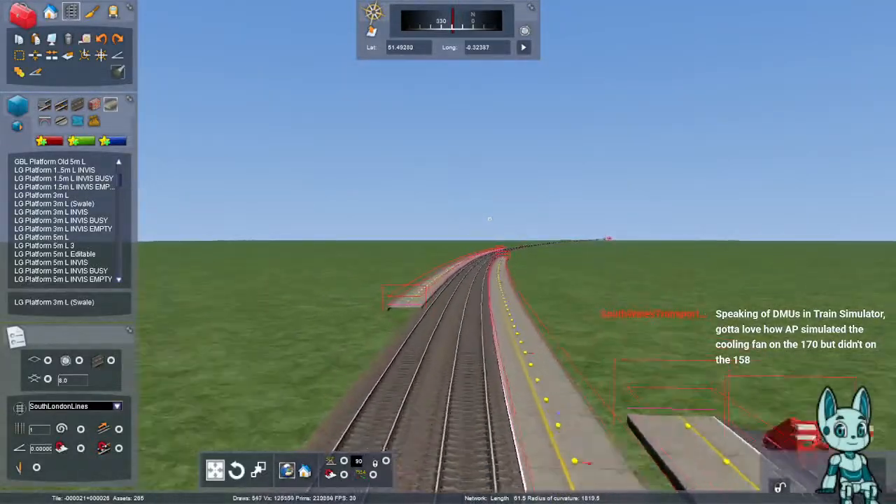
right_drag(492, 216, 613, 223)
key(Down)
key(Up)
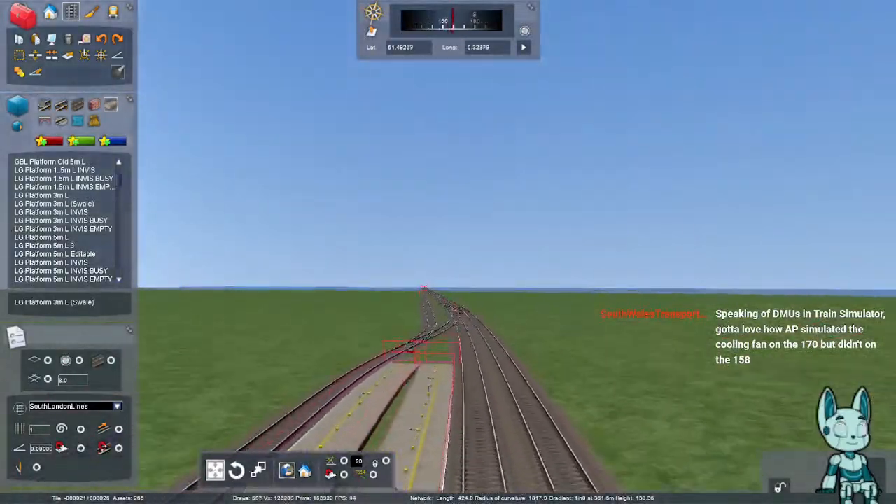
key(Up)
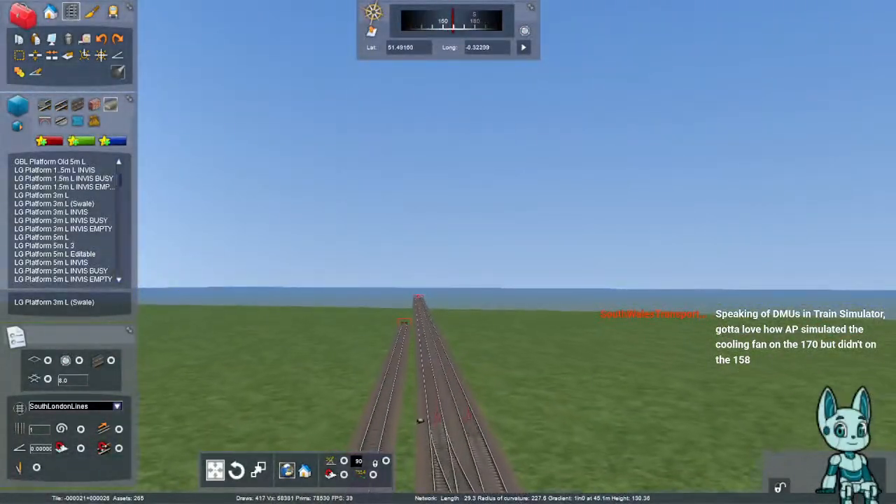
key(Up)
right_drag(448, 252, 444, 392)
click(45, 105)
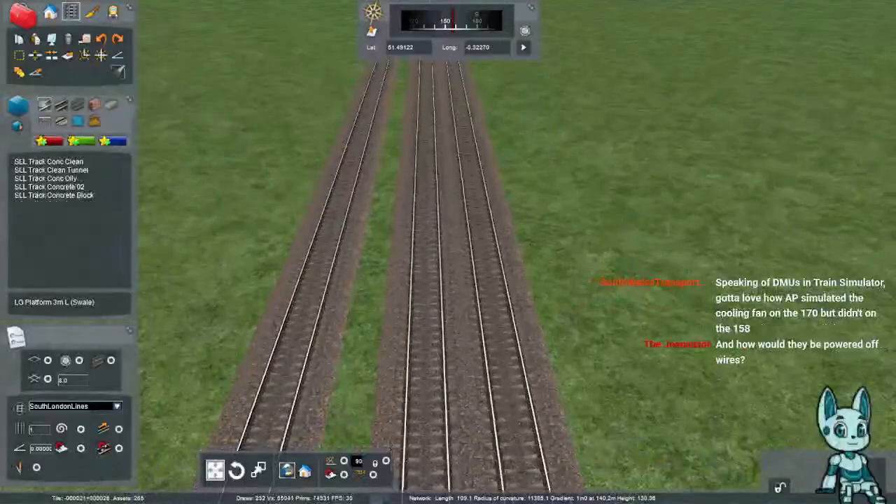
key(Left)
click(49, 162)
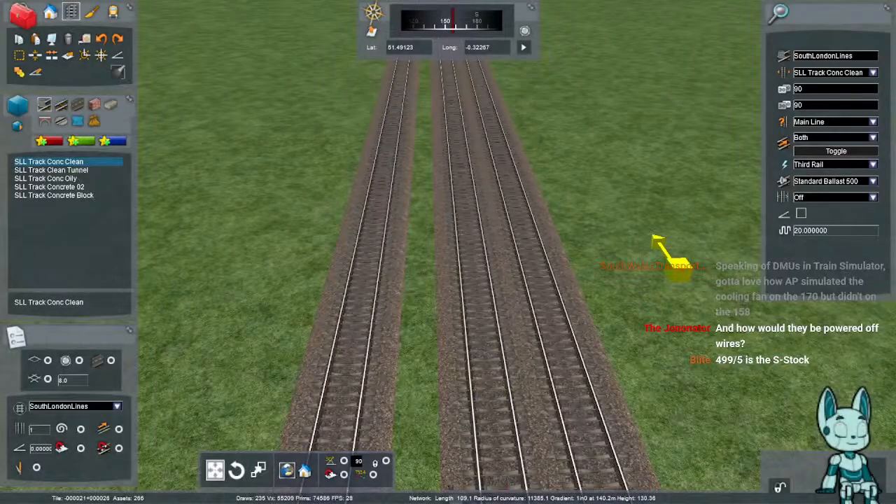
click(833, 122)
click(812, 153)
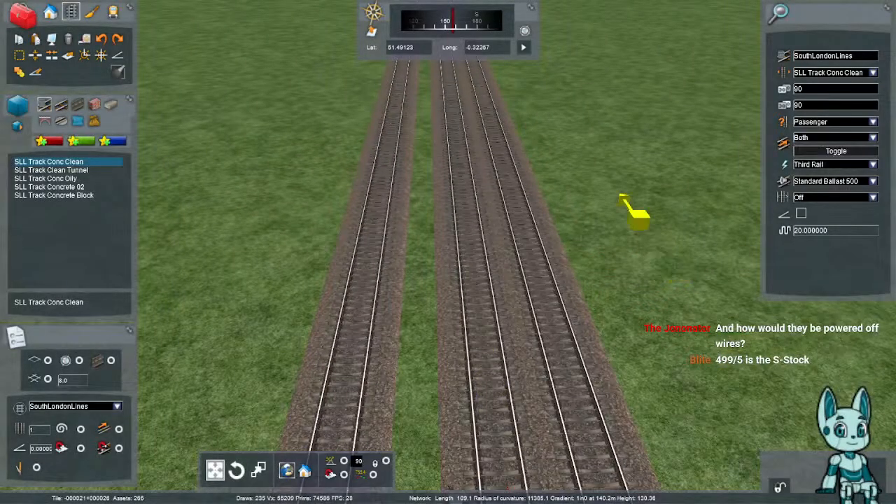
- Lay a second crossover between the two main tracks, just south of the existing one
key(Left)
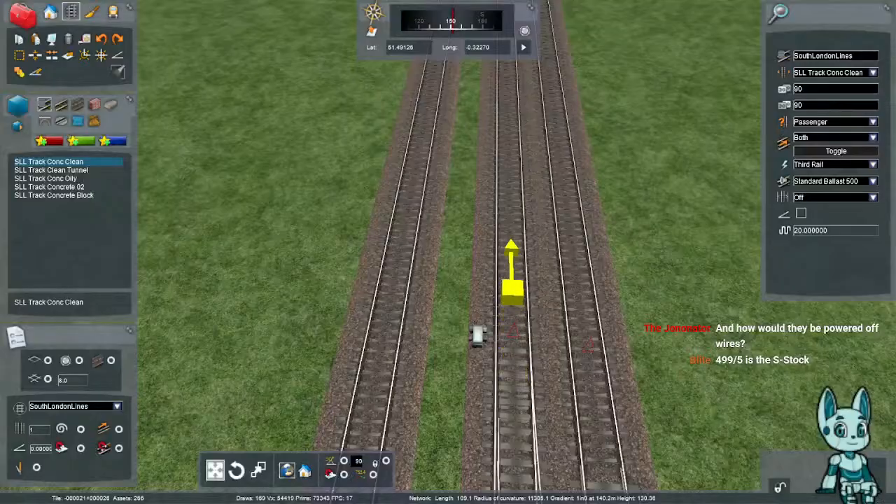
drag(511, 294, 468, 490)
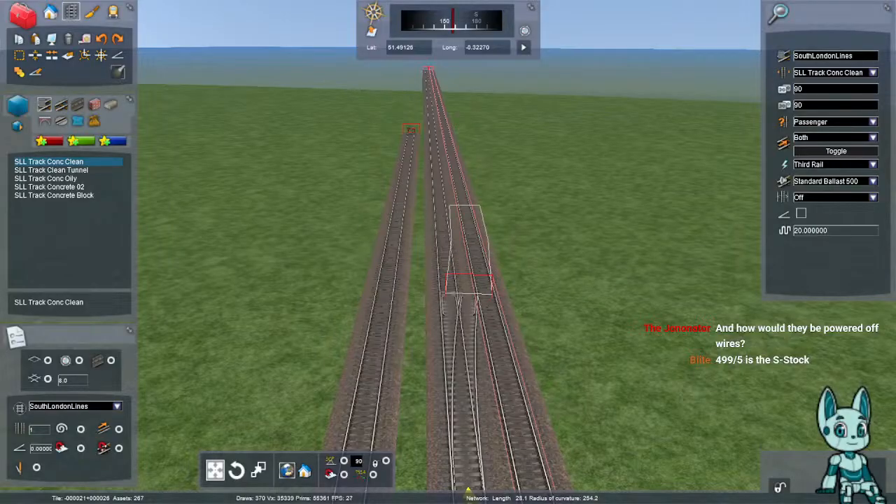
click(465, 205)
right_click(470, 239)
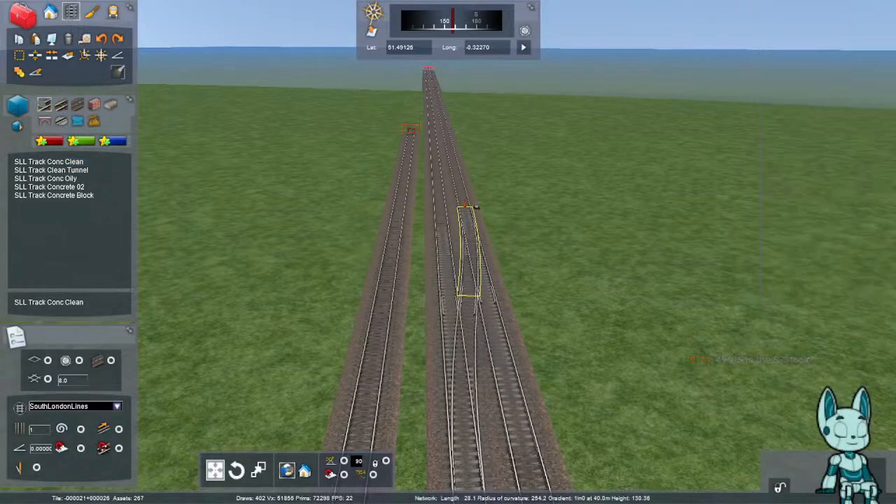
- Inspect the line from the crossovers back through the station platforms and the siding
right_drag(459, 245, 462, 182)
key(Down)
key(Down)
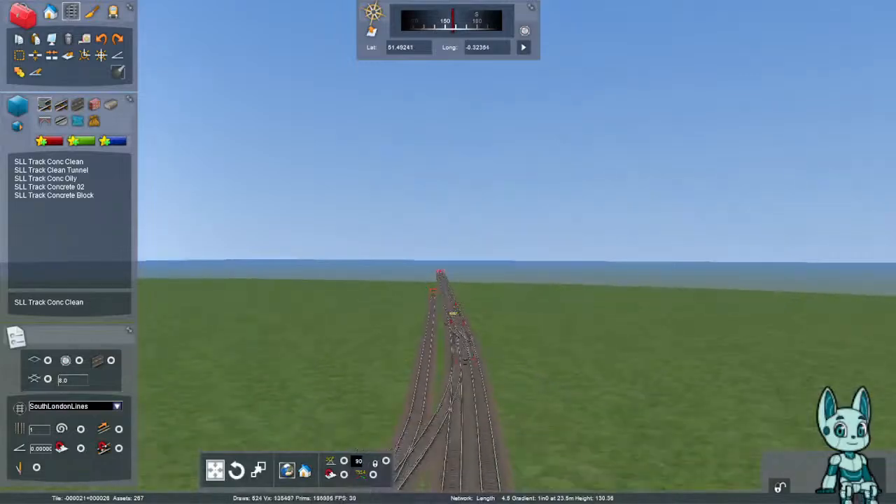
right_drag(448, 252, 504, 378)
right_drag(392, 91, 490, 194)
key(Up)
key(Up)
right_drag(462, 364, 502, 360)
key(Up)
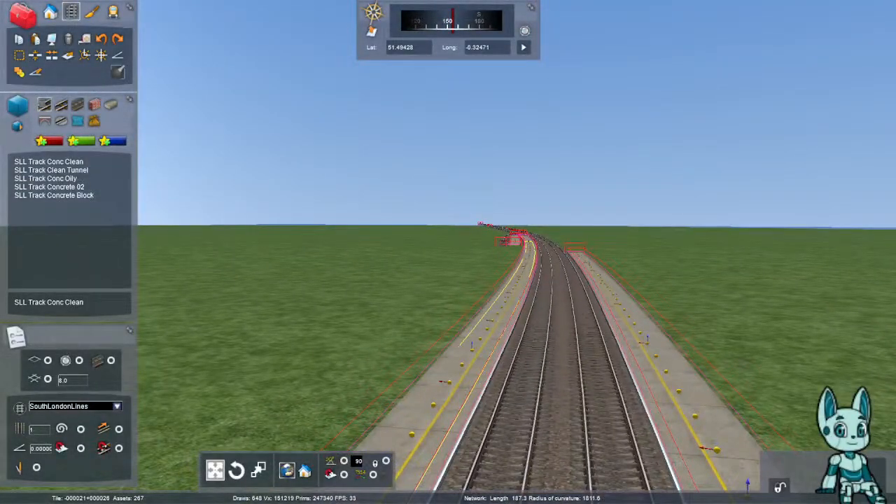
right_drag(502, 360, 771, 361)
key(Up)
key(Up)
key(Up)
key(Right)
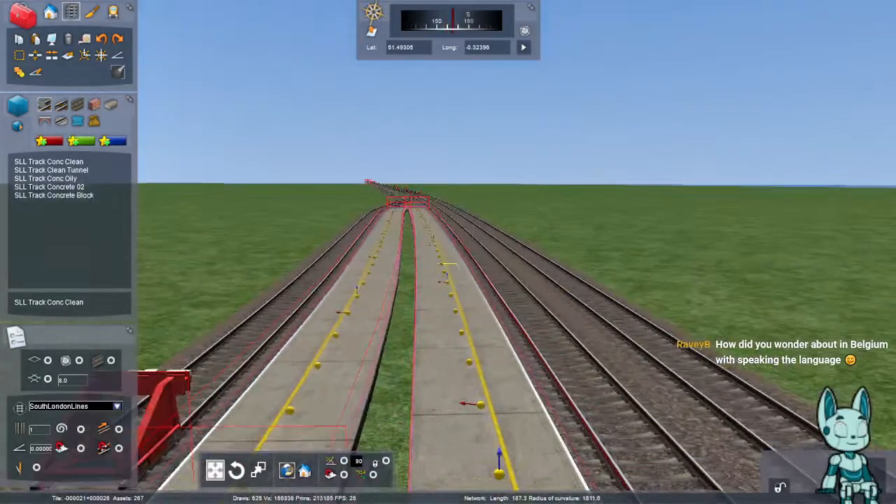
- Save the changes to the route and switch to scenario editing, accepting the loss of the current game session
key(F2)
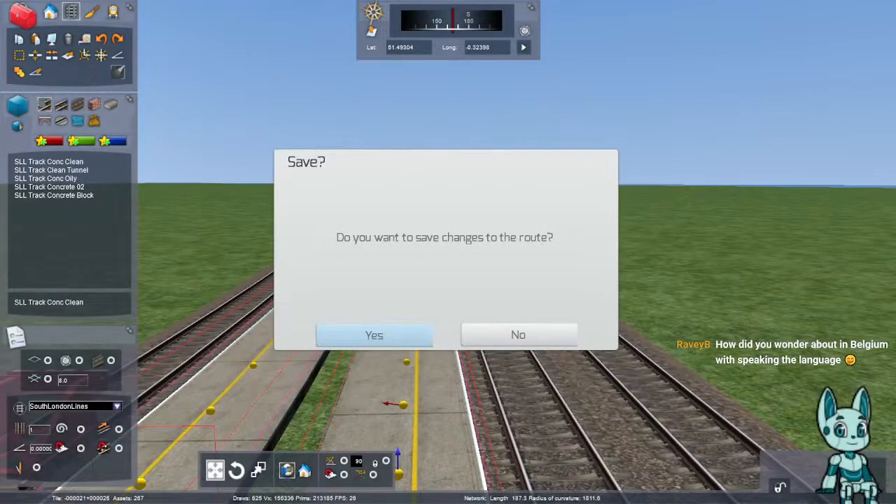
key(Return)
click(113, 11)
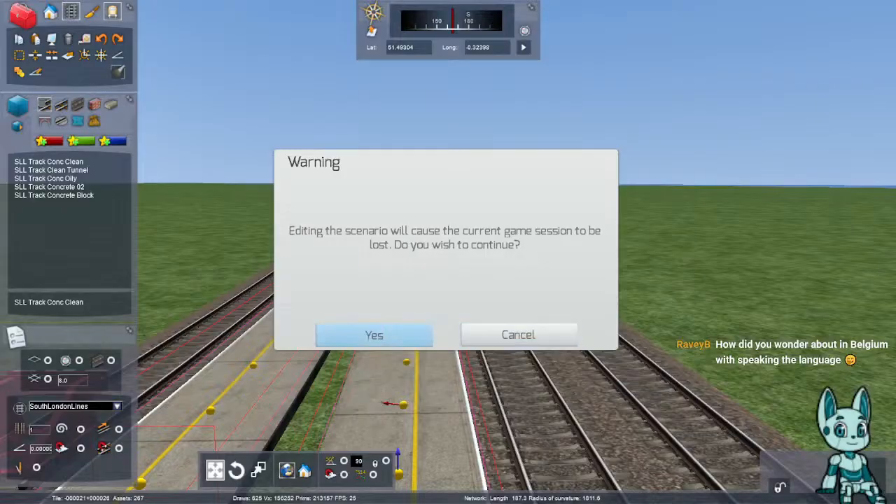
key(Return)
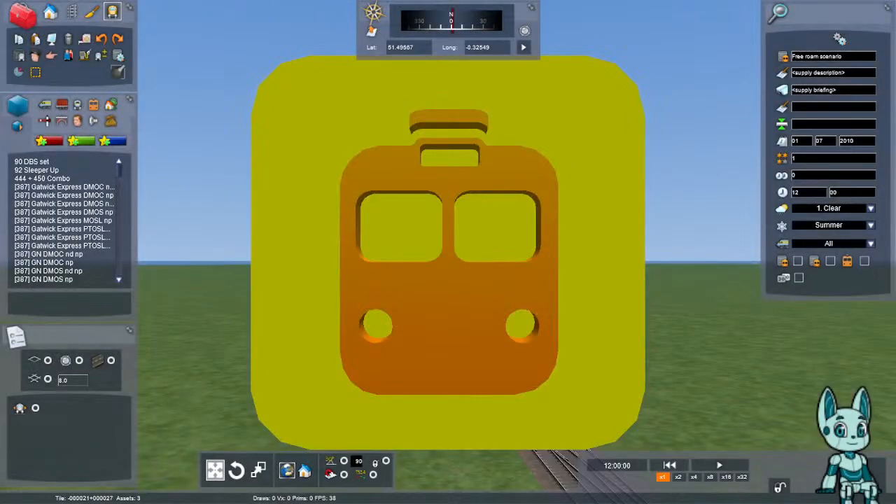
- Survey the line from its northern stretch down to the two adjoining platforms and the siding
right_drag(448, 252, 702, 238)
key(Up)
key(Up)
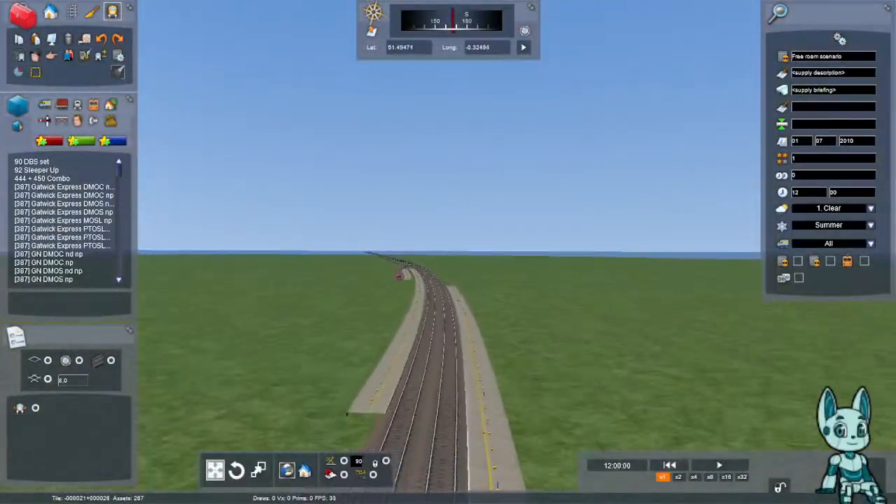
key(Up)
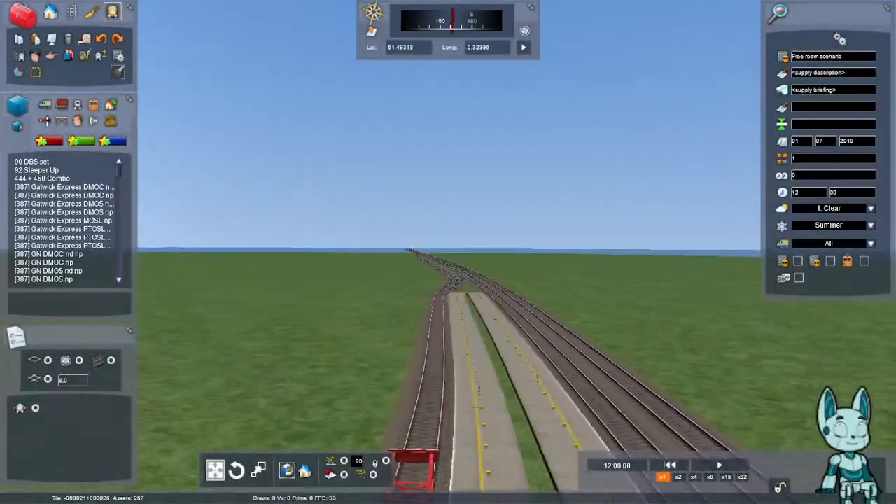
key(Up)
right_drag(448, 252, 651, 283)
key(Right)
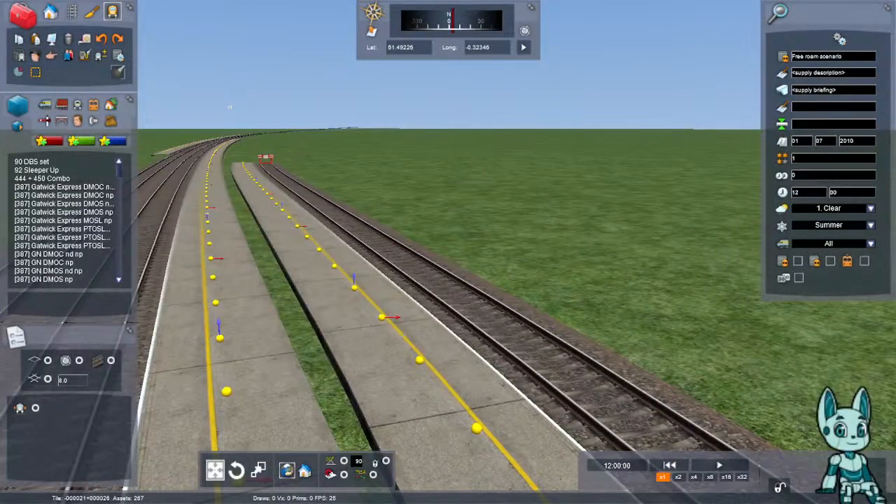
right_drag(230, 107, 156, 126)
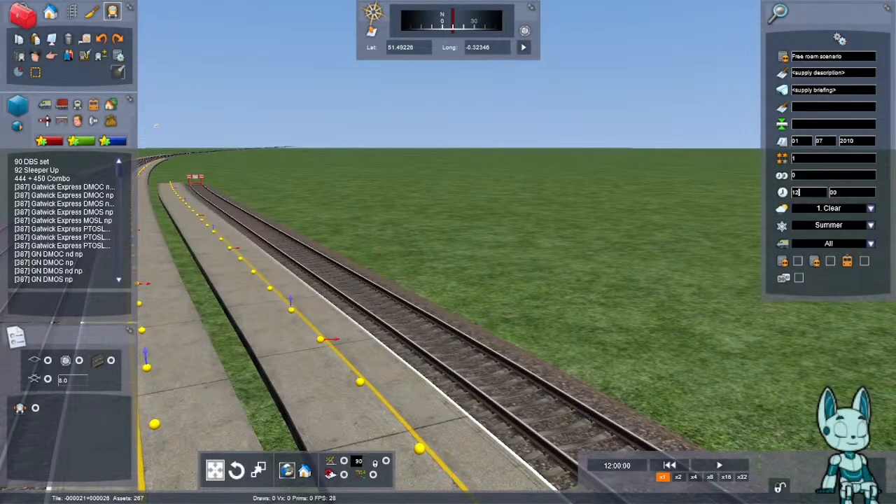
- Set the scenario start time to 16:00 and choose a different weather option
key(Return)
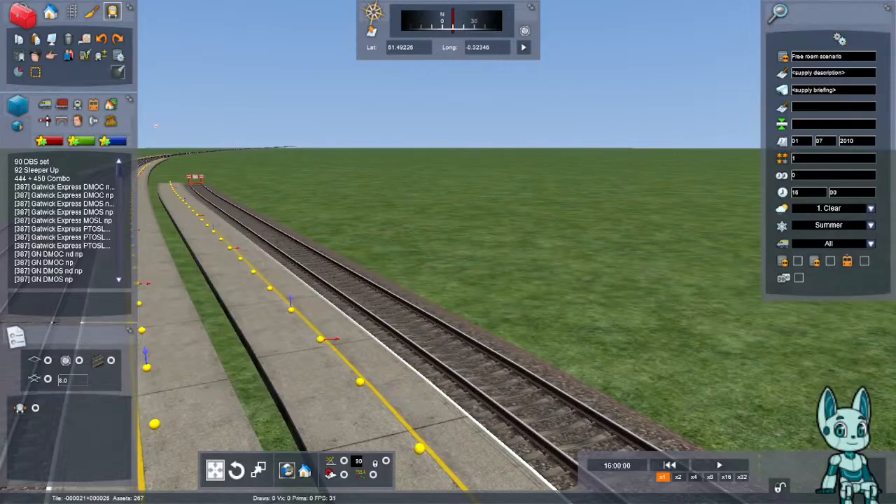
click(871, 209)
scroll(833, 258, down, 5)
click(812, 234)
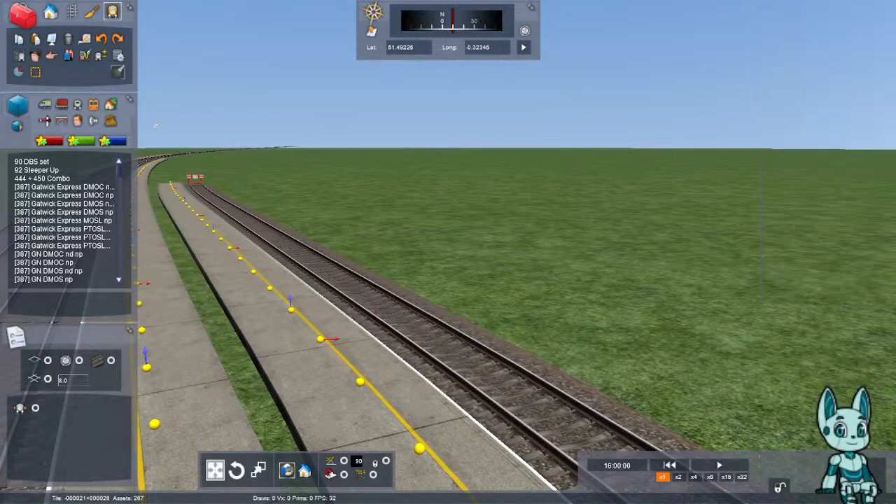
- Save the changes to the current scenario
right_drag(616, 242, 535, 225)
key(F2)
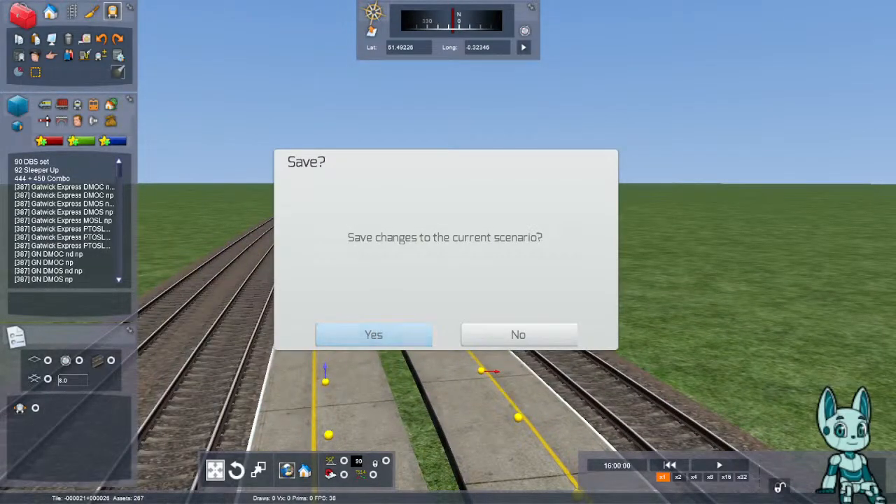
key(Return)
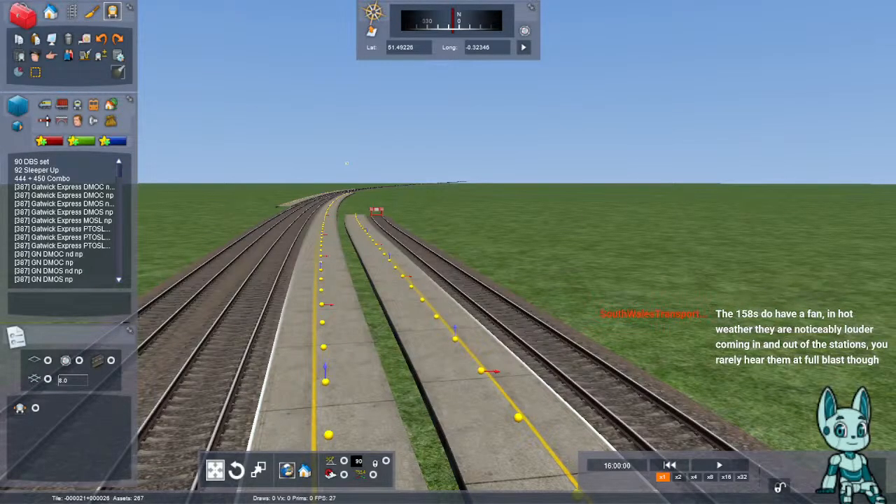
- Try placing an APEP 387 Ex-GX (TL) MOSL vehicle on the siding beside its platform
right_drag(346, 163, 355, 196)
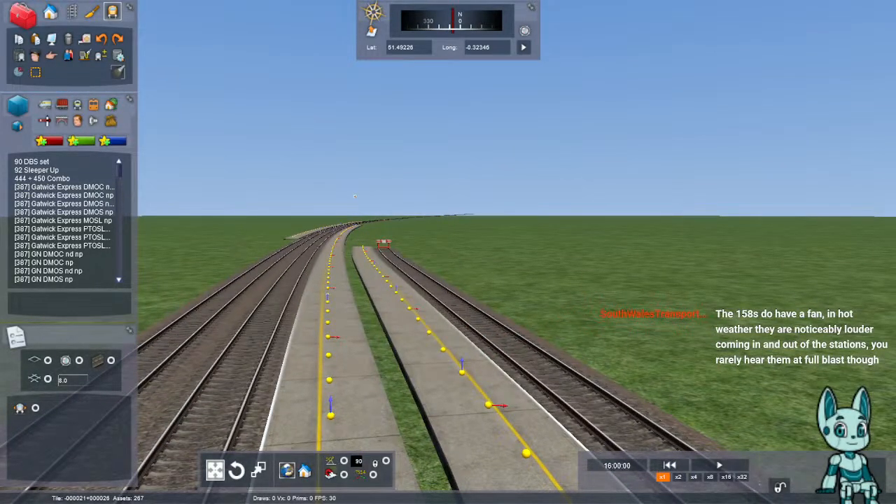
scroll(67, 221, down, 3)
scroll(66, 221, down, 10)
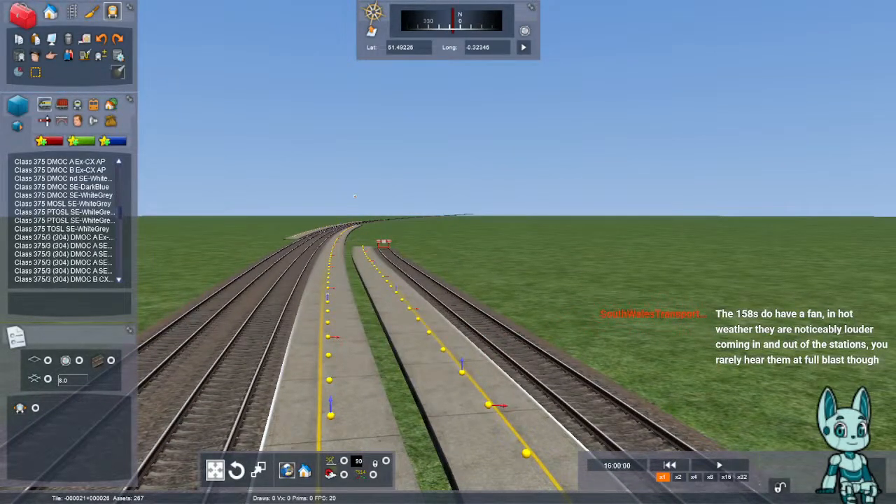
scroll(66, 221, up, 10)
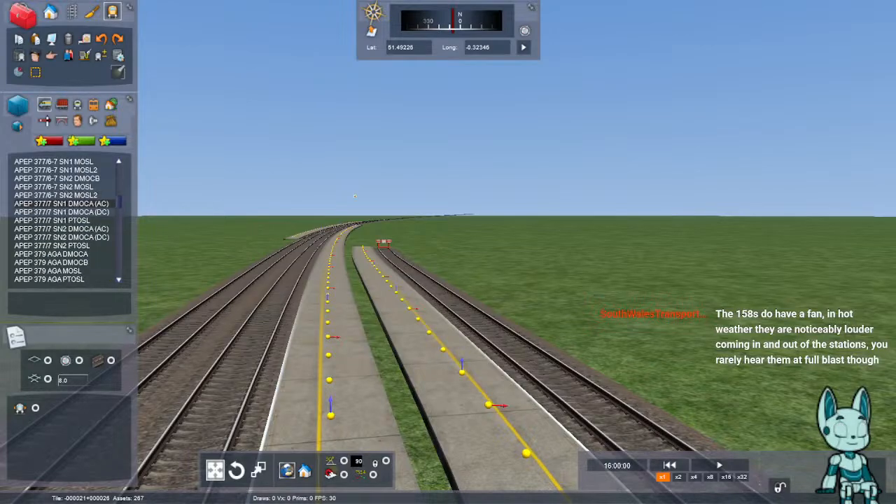
scroll(66, 210, down, 10)
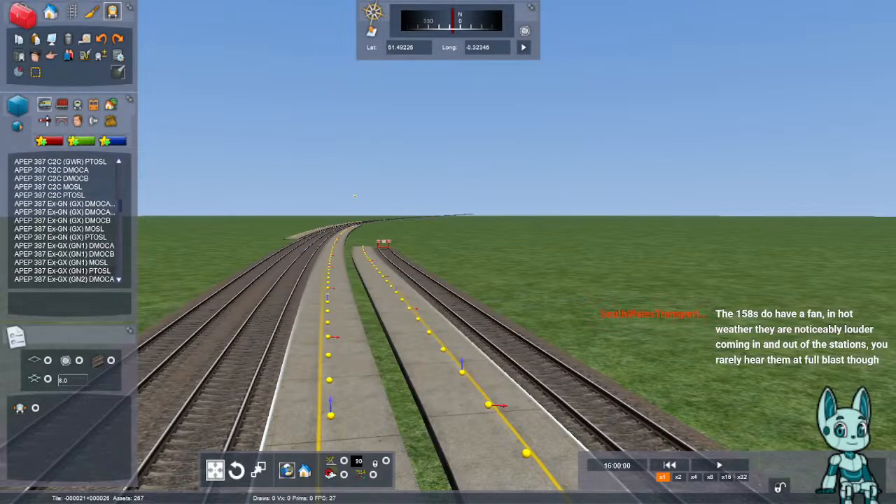
scroll(66, 221, down, 4)
click(57, 270)
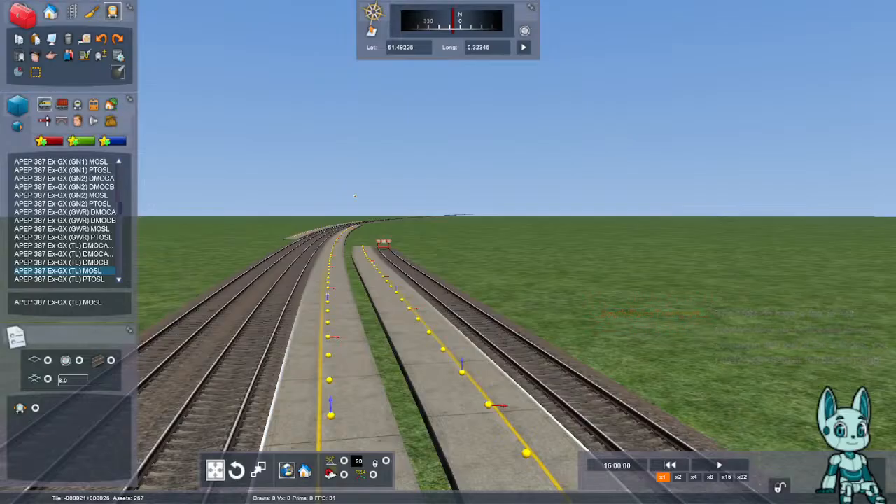
click(518, 336)
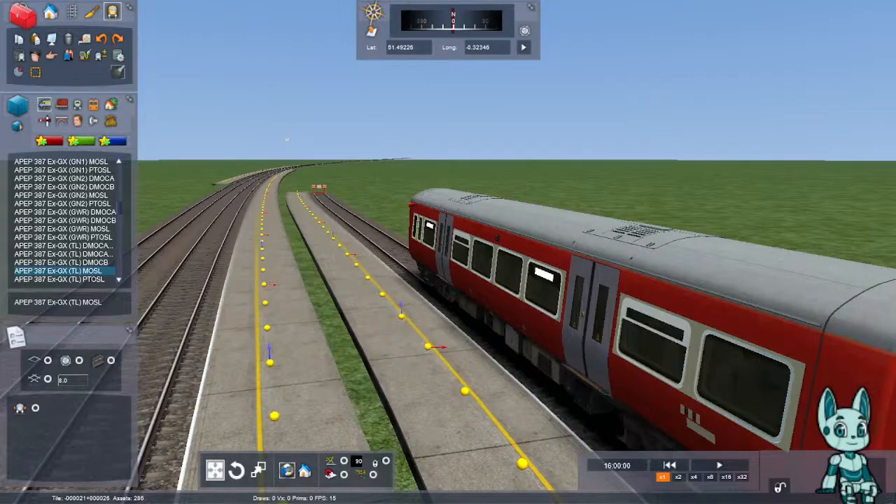
- Undo the last vehicle placement and try an APEP 377 SN1 DMOCA on the siding beside its platform
key(ctrl+z)
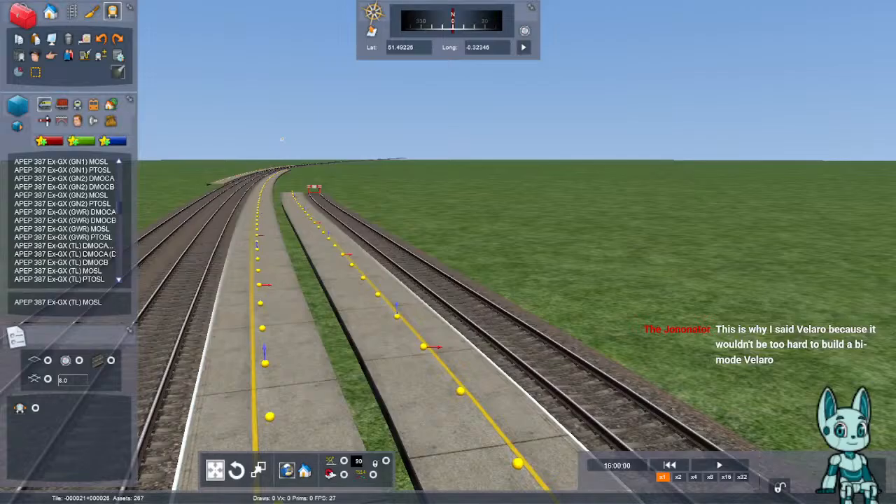
scroll(98, 272, up, 5)
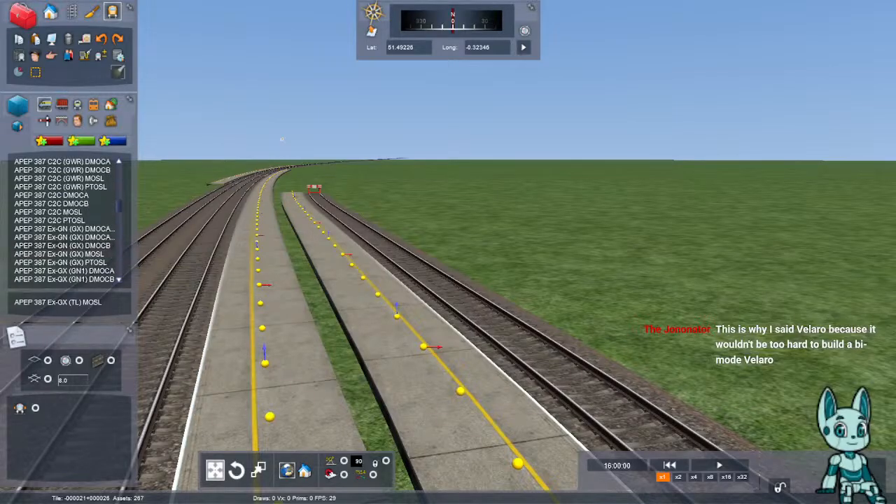
scroll(66, 221, up, 10)
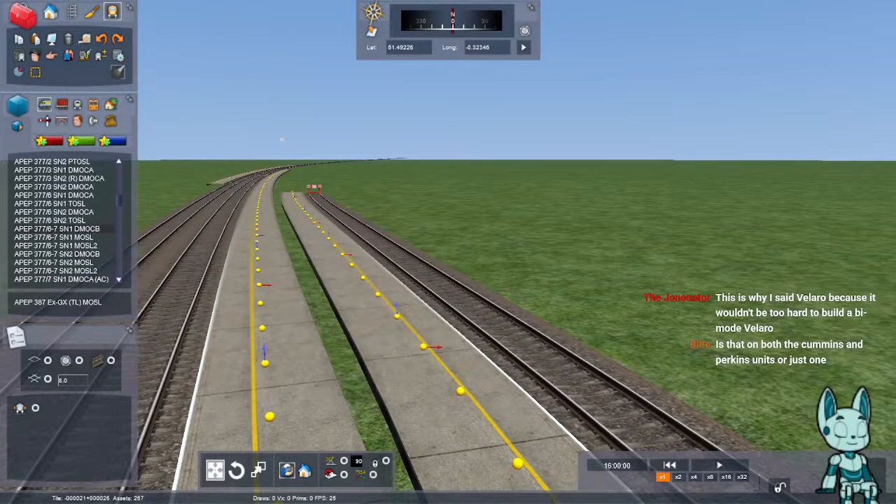
scroll(67, 228, up, 10)
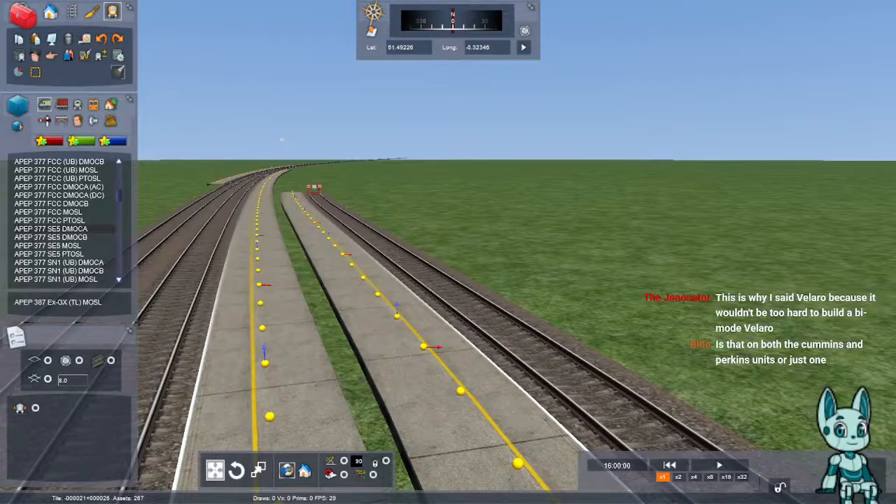
scroll(67, 228, down, 1)
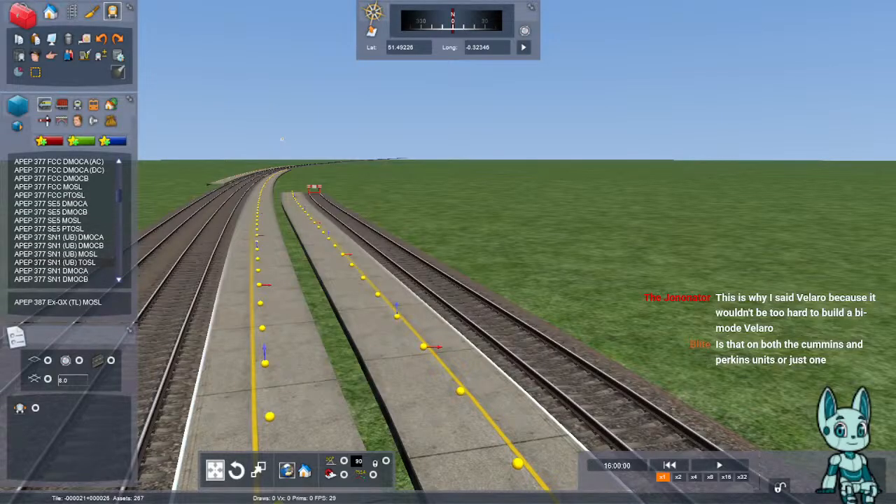
scroll(67, 228, down, 1)
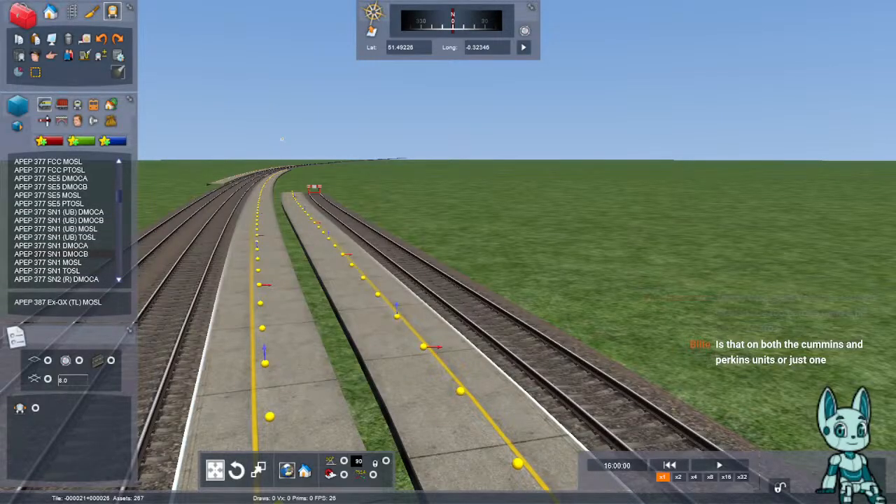
click(51, 245)
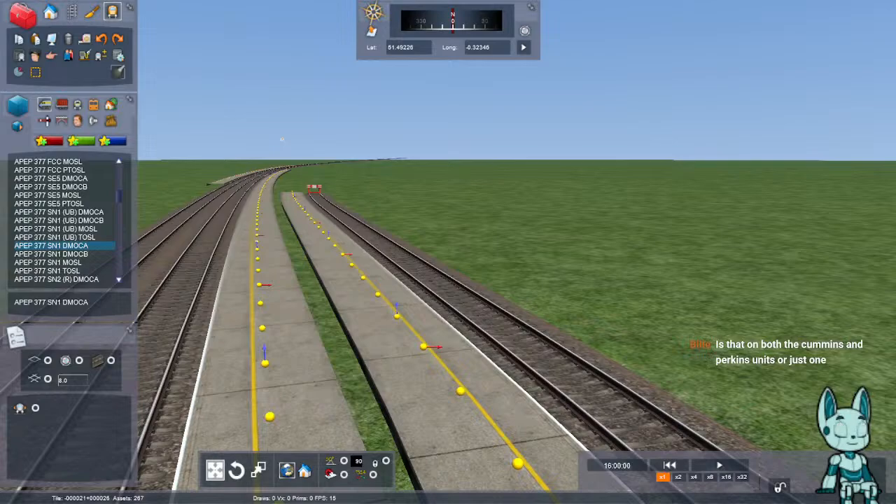
right_drag(616, 301, 588, 325)
key(Down)
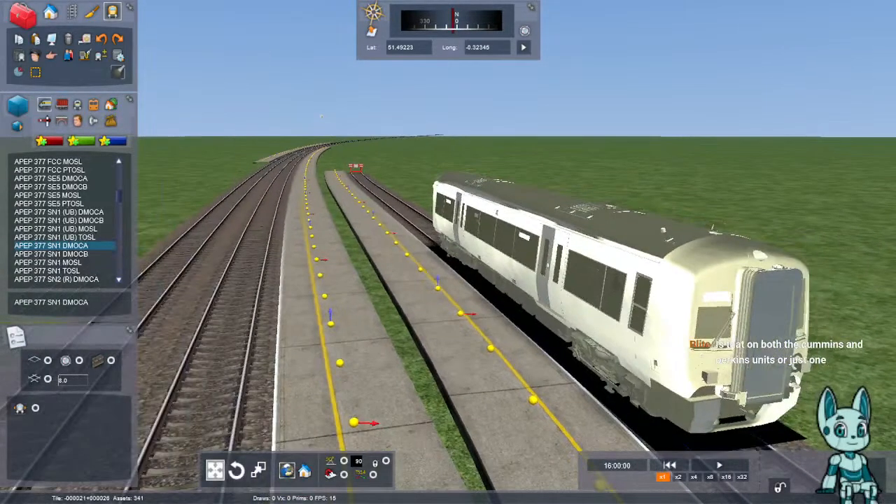
key(Down)
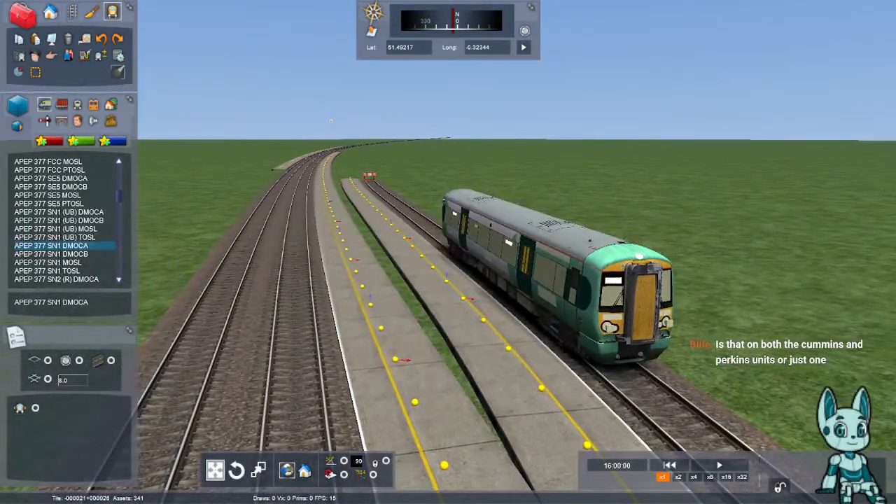
key(Up)
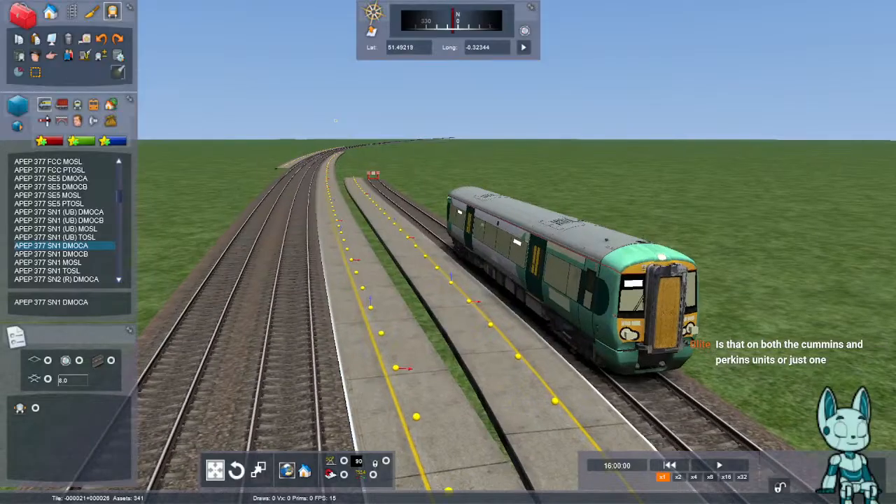
right_drag(588, 325, 616, 348)
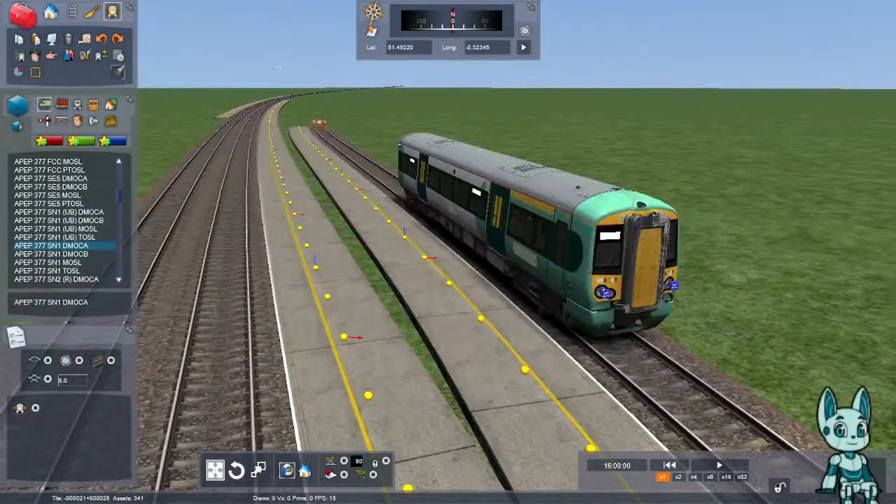
key(Down)
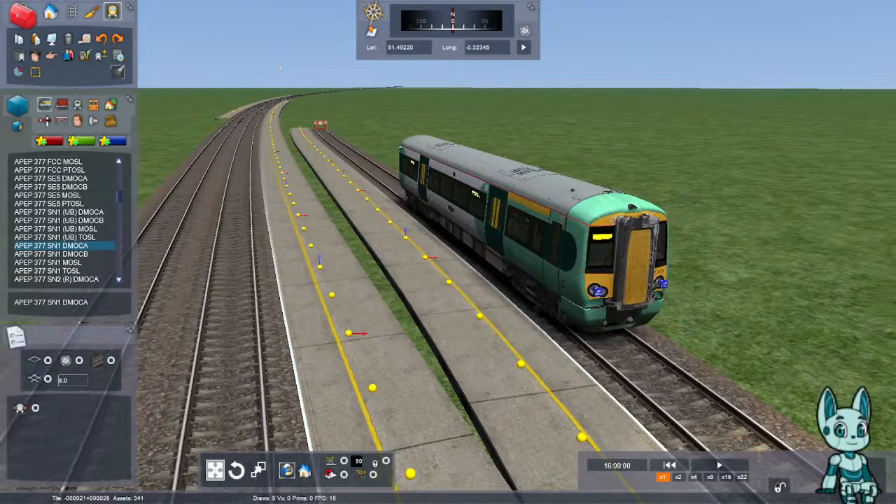
right_drag(616, 348, 401, 366)
key(Right)
right_click(401, 365)
- Enable the C375EP product of provider AP in the object filter and list the preset train consists
mouse_move(784, 21)
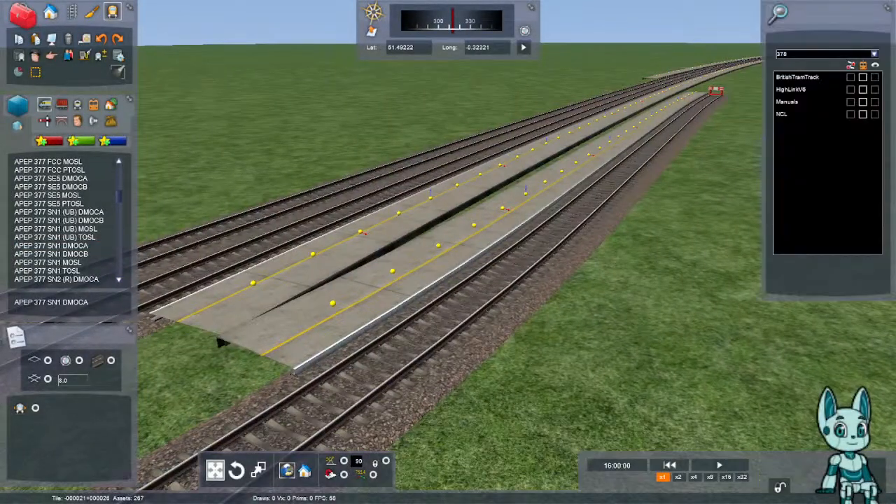
click(826, 54)
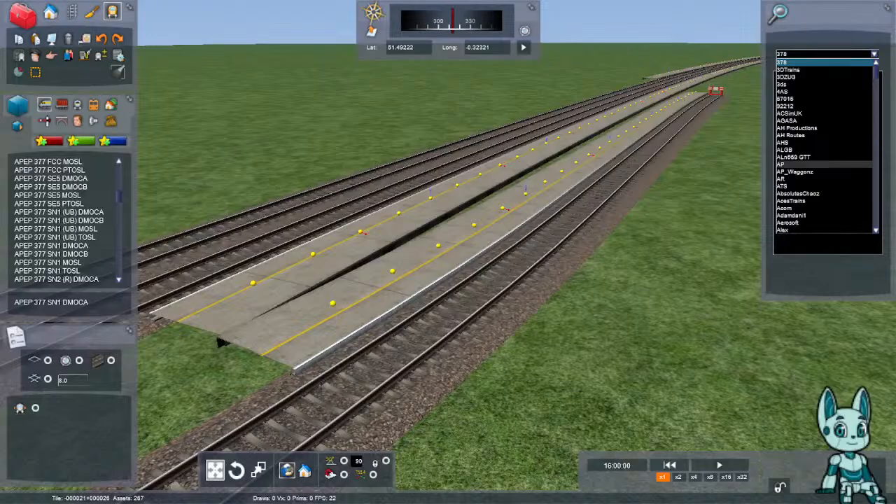
click(791, 164)
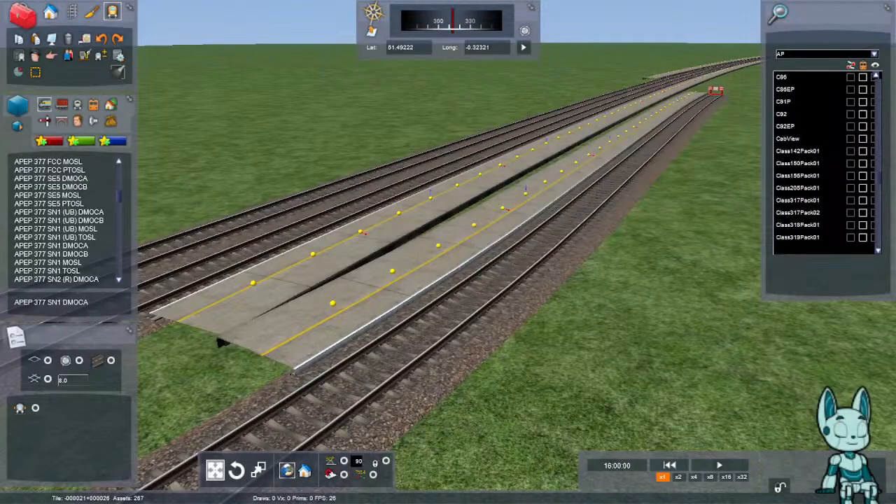
scroll(822, 158, up, 5)
scroll(823, 157, up, 3)
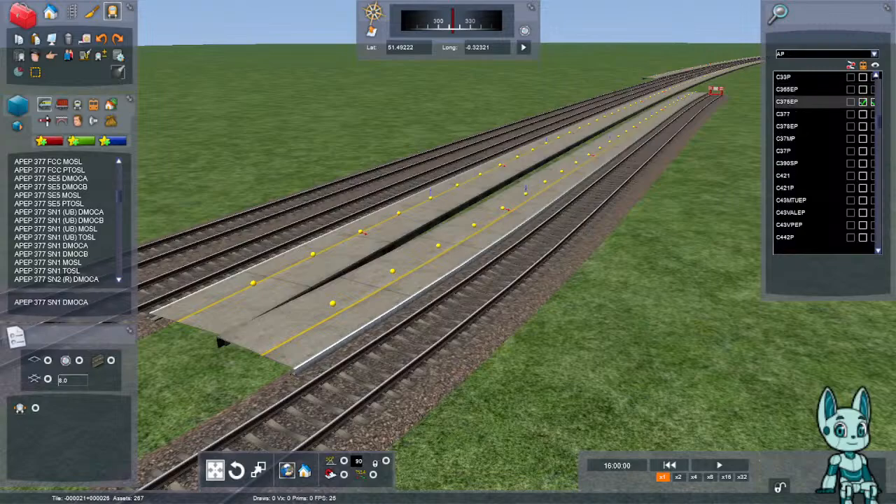
right_drag(518, 238, 454, 190)
click(77, 104)
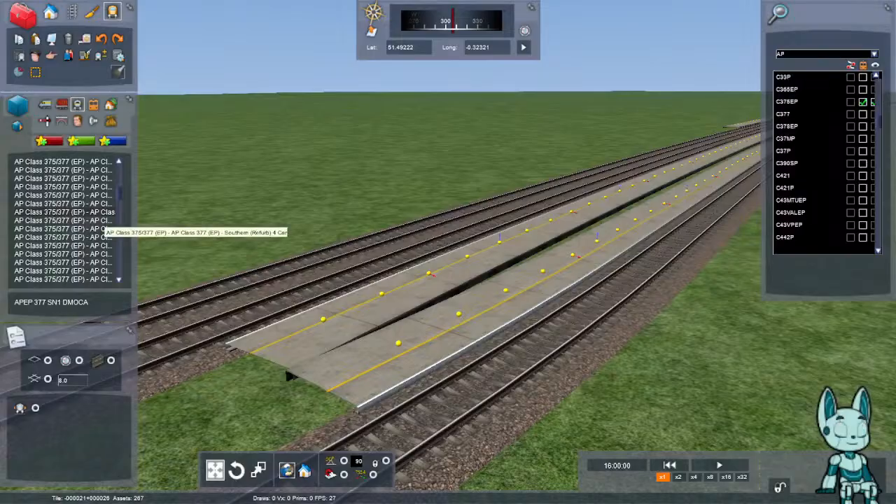
- Try placing the AP Class 377 (EP) Southern (Refurb) 4 Car consist on the siding
click(95, 212)
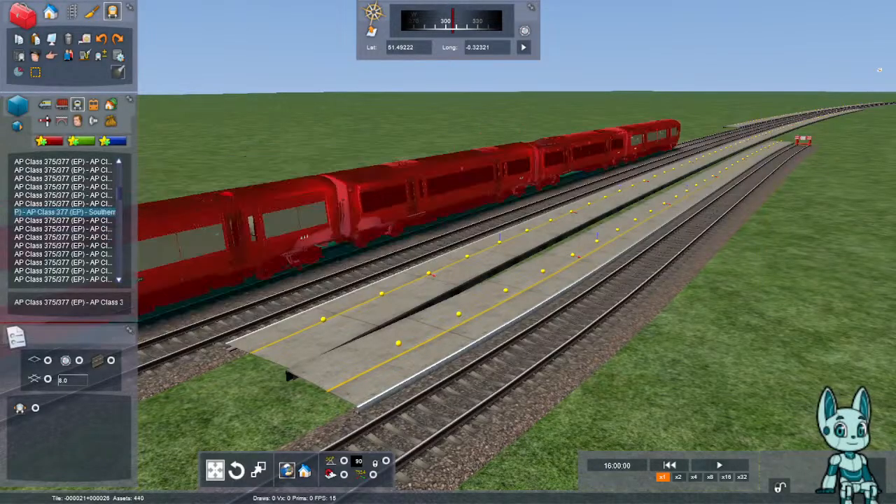
click(289, 376)
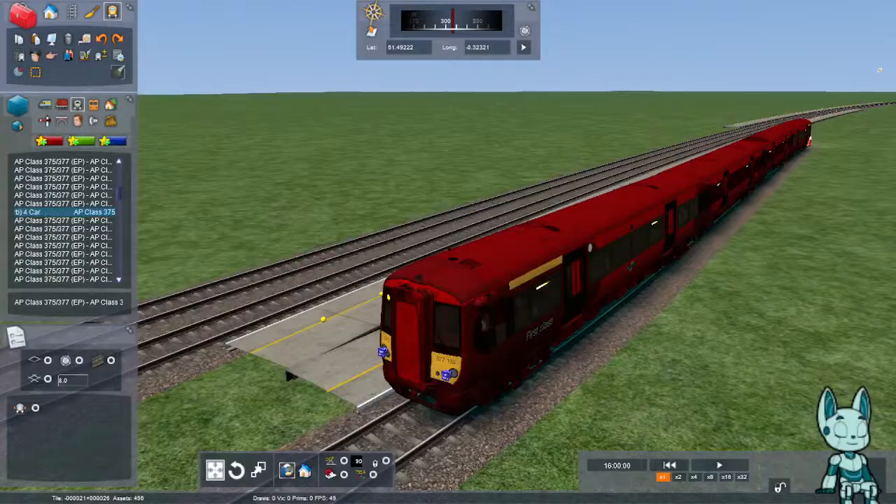
key(Escape)
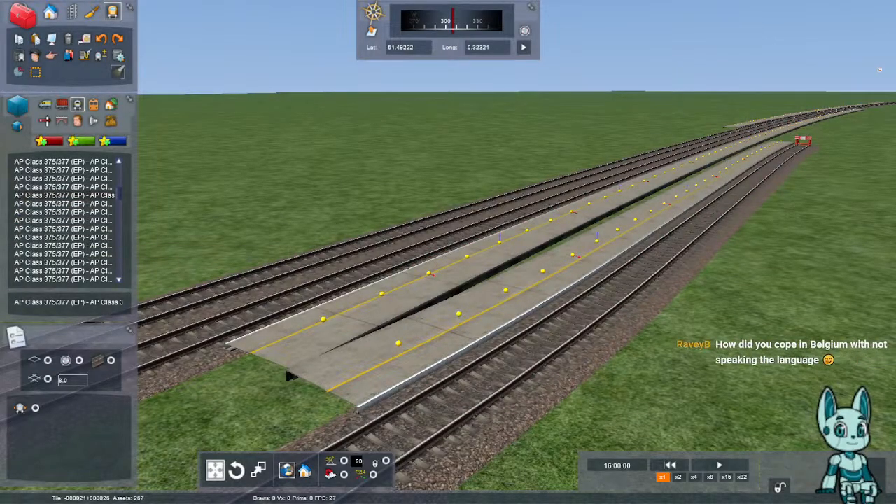
- Place the AP Class 377 (EP) Southern (Original Logo) consist on the siding beside its platform and add a driver to it
click(63, 194)
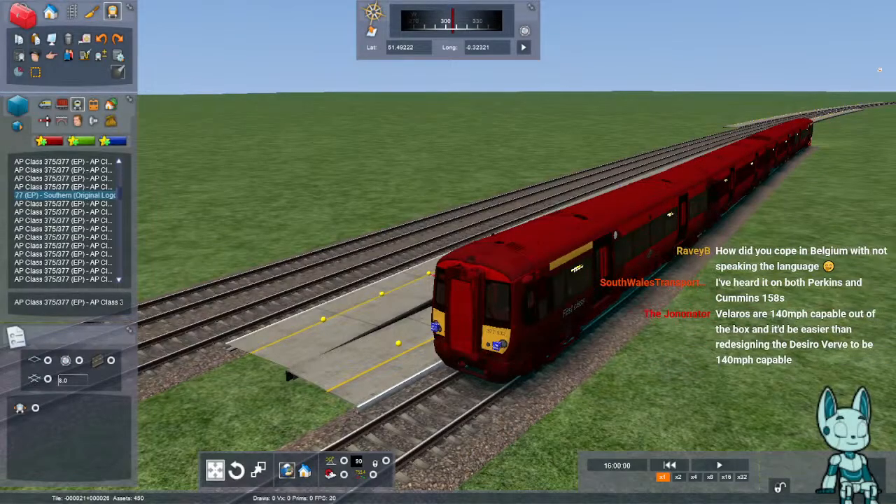
click(595, 316)
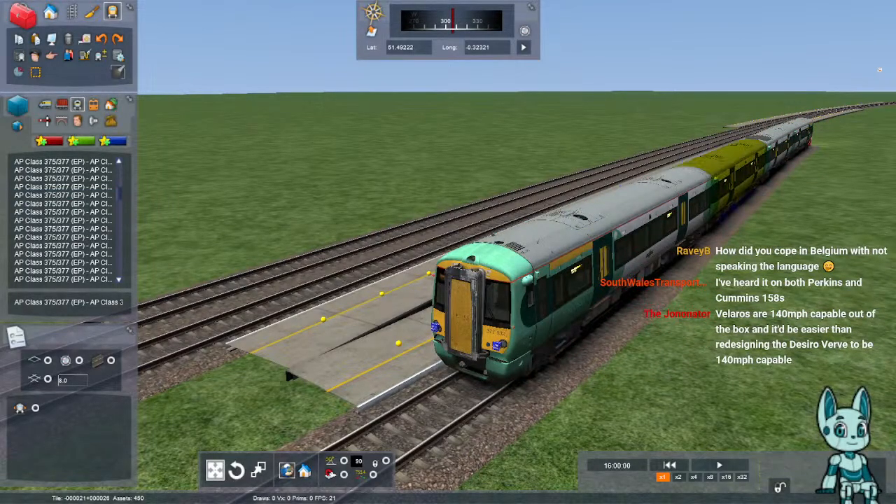
right_drag(724, 160, 686, 152)
key(Up)
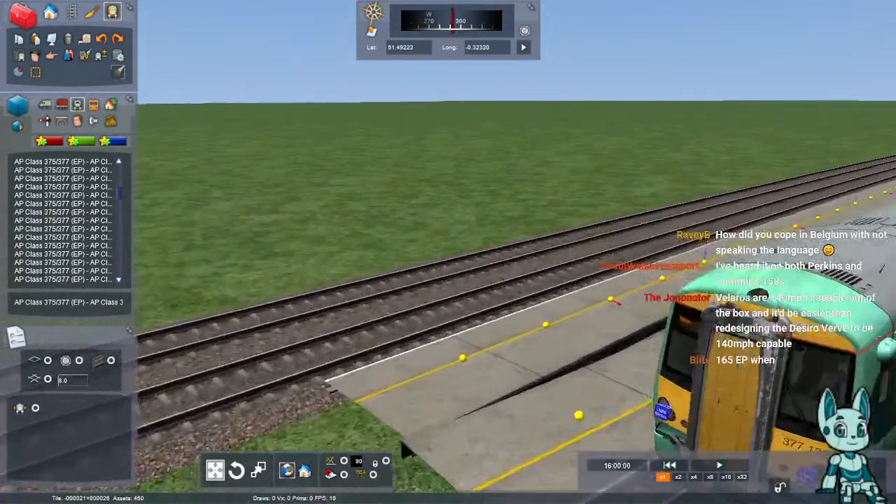
key(Up)
right_drag(364, 143, 462, 159)
key(Right)
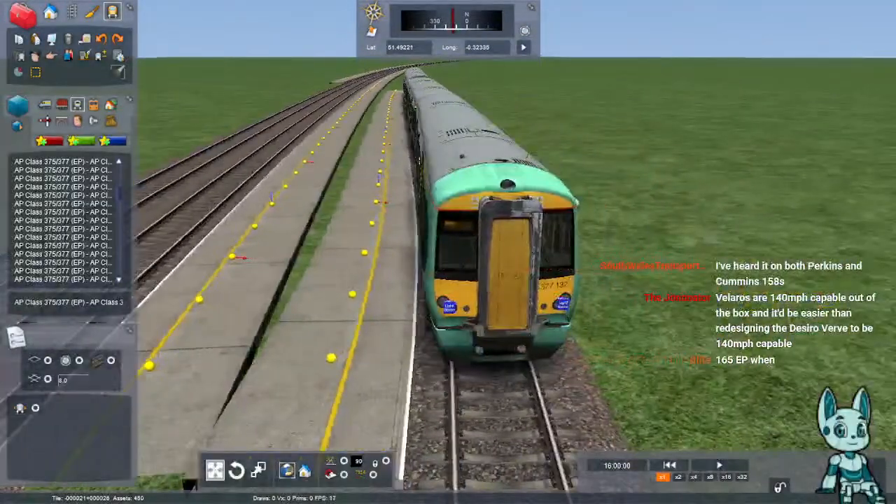
click(35, 56)
click(491, 172)
- Inspect how the placed train stands along the siding and the two adjoining platforms
right_drag(553, 231, 484, 215)
key(Up)
key(Up)
key(Up)
right_drag(477, 220, 155, 253)
key(Down)
key(Left)
key(Right)
key(Up)
key(Up)
key(Right)
key(Down)
- Save the changes to the current scenario and switch from editing to running it
key(F2)
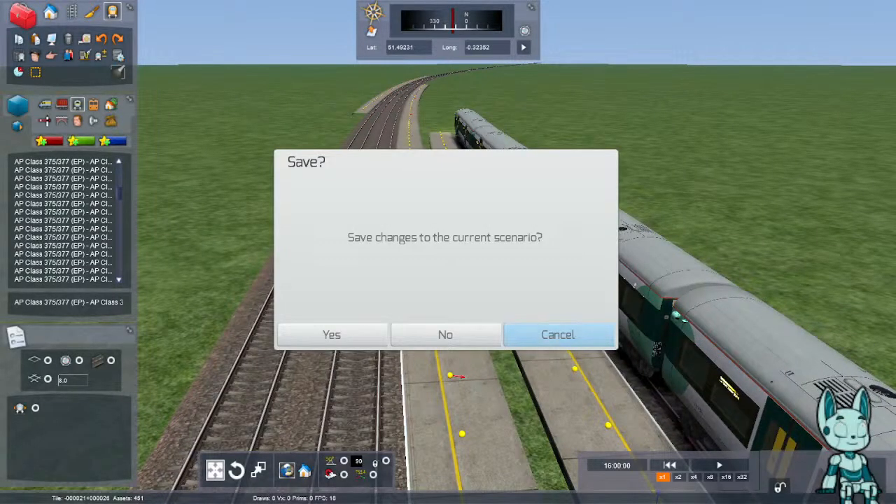
click(332, 335)
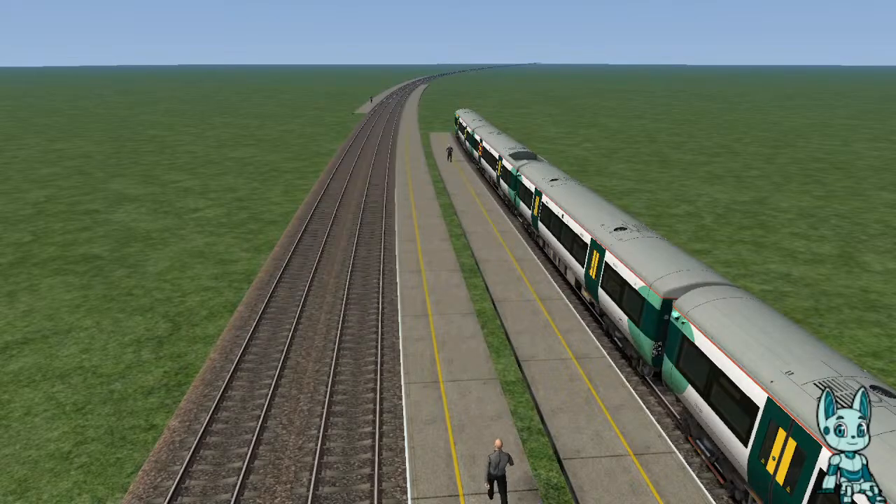
- Examine the train from the buffer stop to its far end and the passengers on the platforms in the running scenario
right_drag(448, 252, 603, 239)
key(Up)
key(Right)
key(Up)
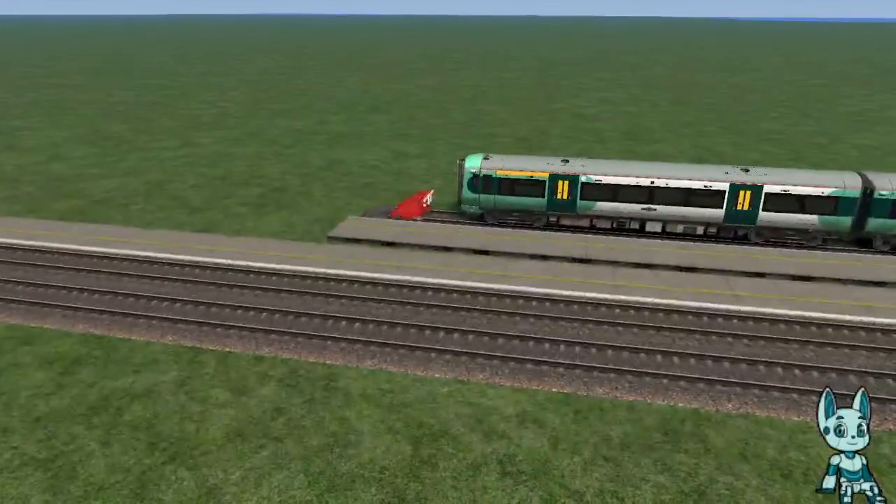
key(Right)
key(Up)
key(Right)
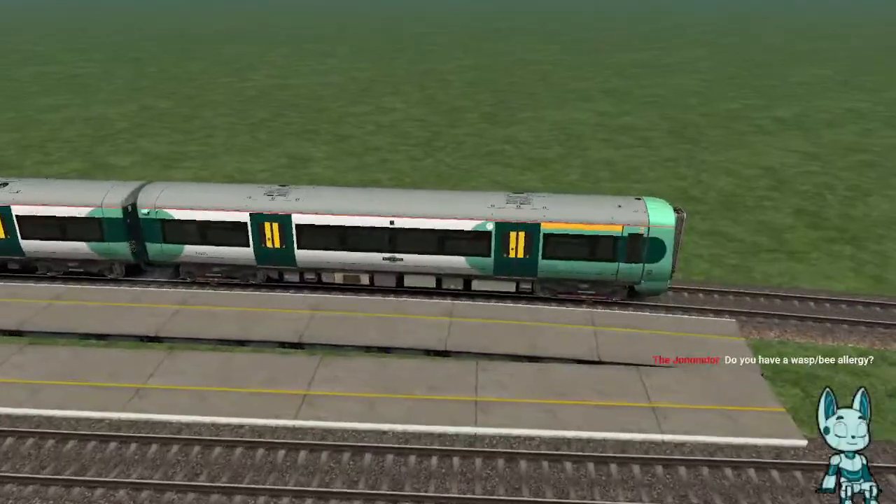
key(Up)
right_drag(603, 239, 497, 258)
key(Left)
key(Right)
key(Down)
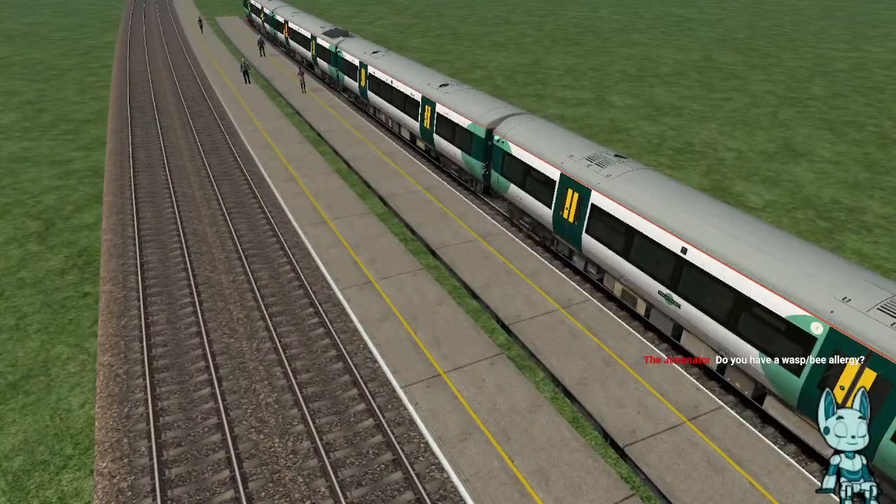
- Reopen the world editor and examine the train's fit along the platform, its clearance to the buffer stop and the passengers
key(ctrl+shift+e)
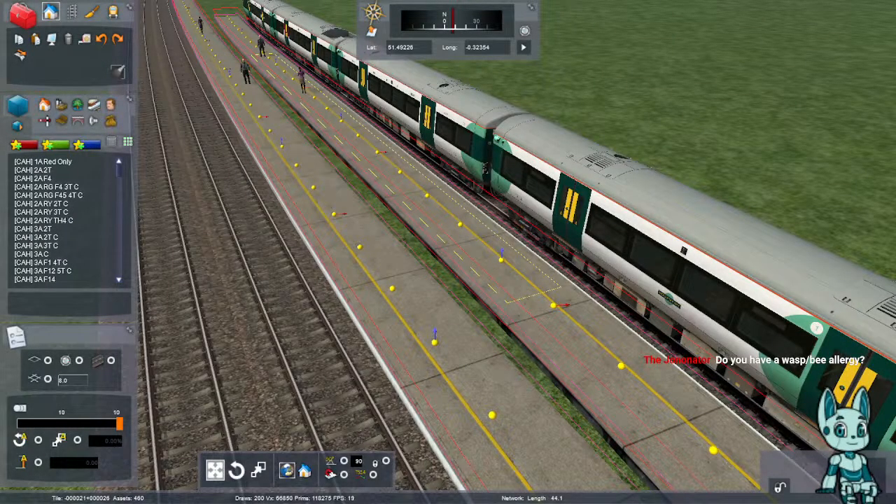
right_drag(497, 258, 424, 235)
key(Down)
key(Right)
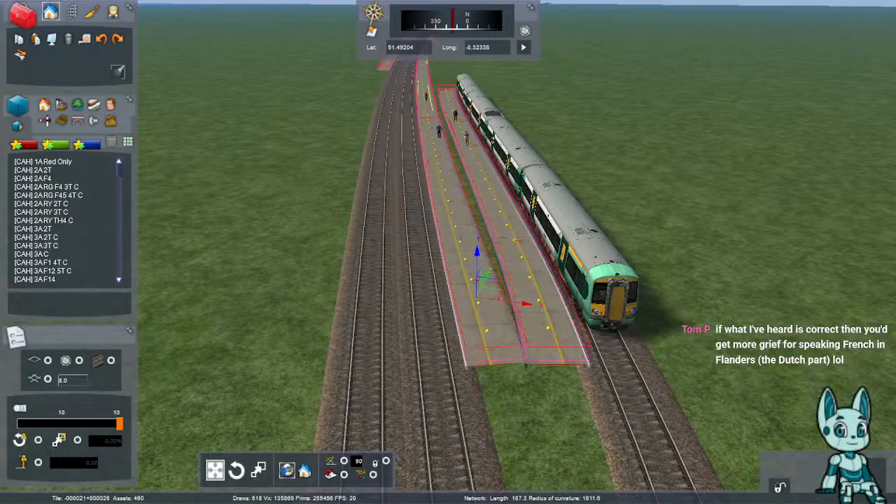
right_drag(426, 235, 427, 202)
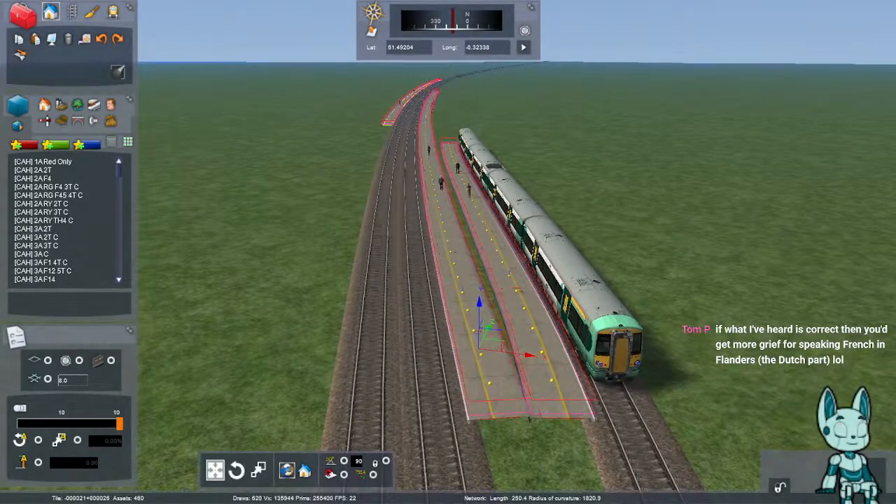
key(Up)
right_drag(395, 266, 536, 219)
key(Up)
key(Down)
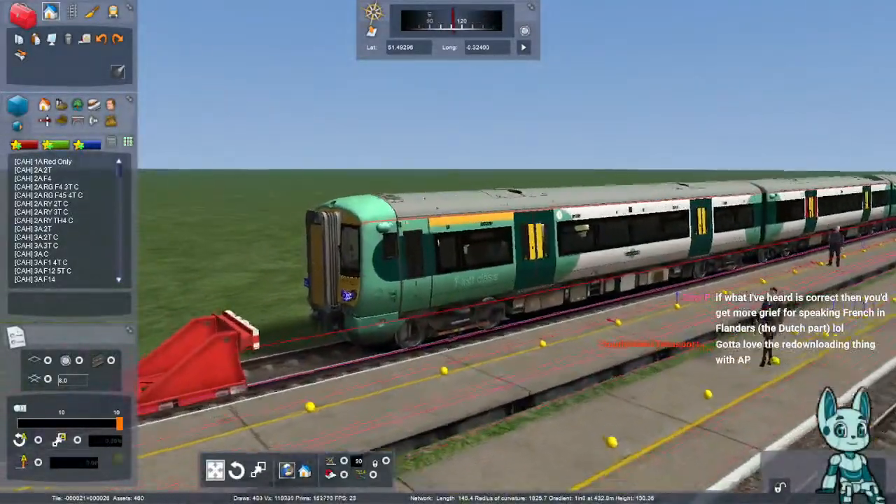
key(Up)
key(Down)
right_drag(448, 252, 476, 233)
key(Up)
key(Up)
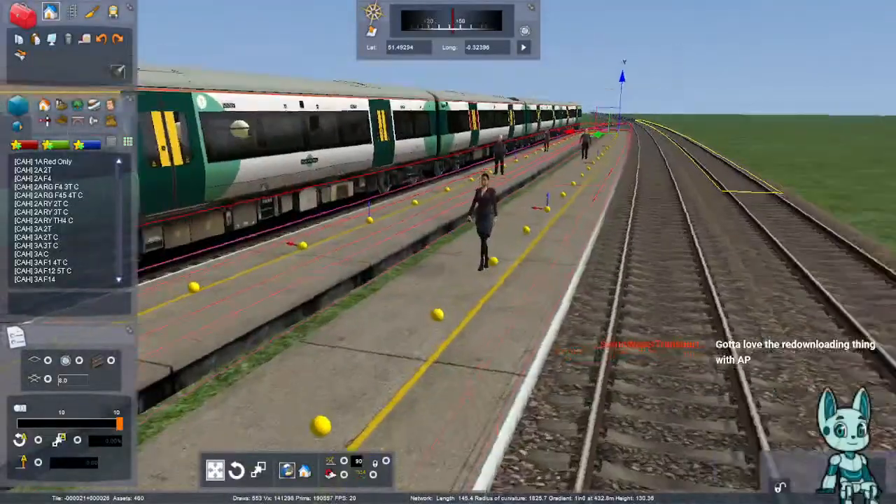
key(Left)
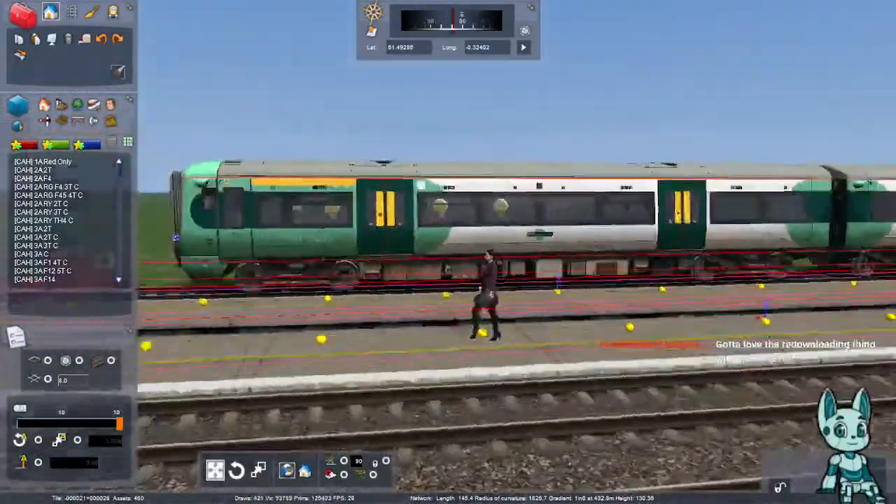
- Examine the train's buffer-stop end at eye level against the platform surface and the adjoining running lines
key(Right)
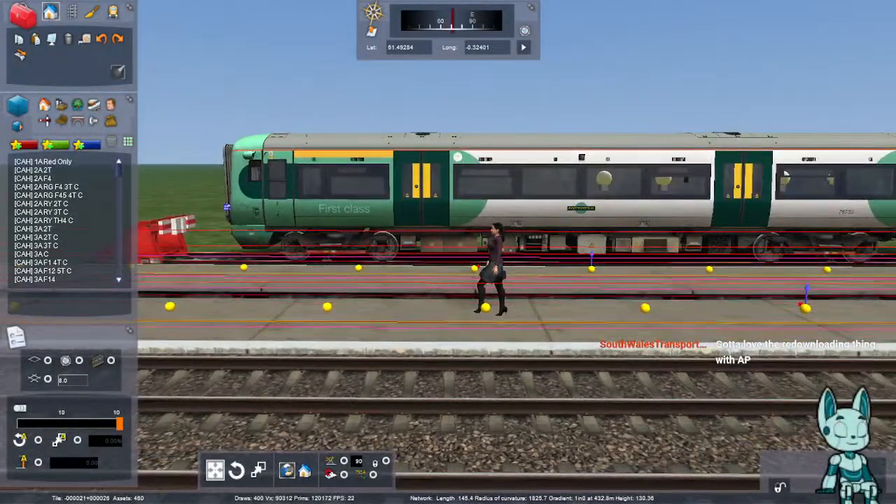
key(Page_Down)
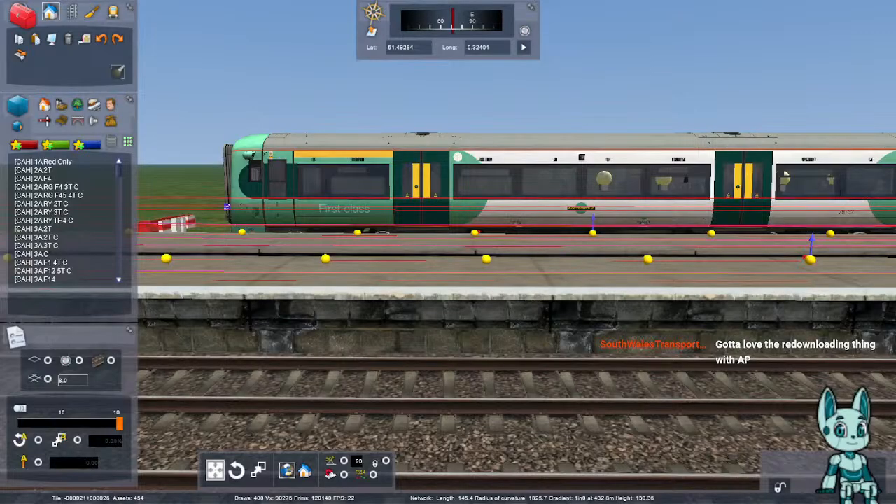
key(Page_Down)
key(Page_Up)
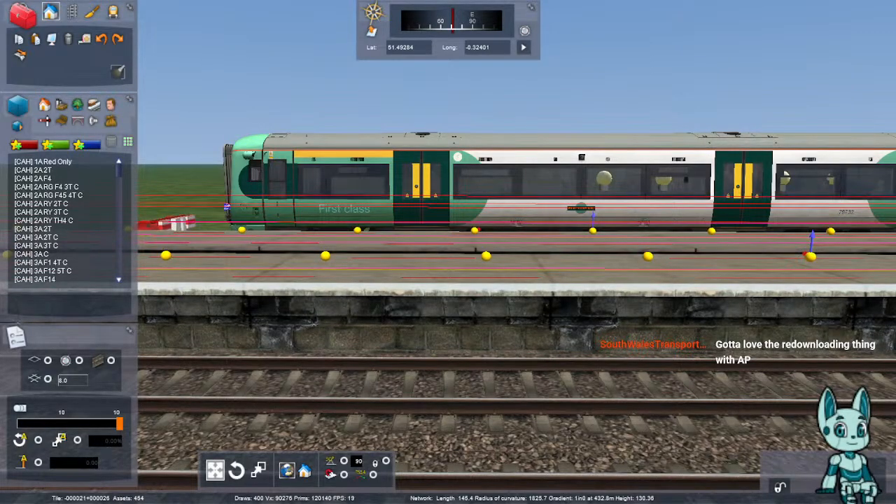
key(Left)
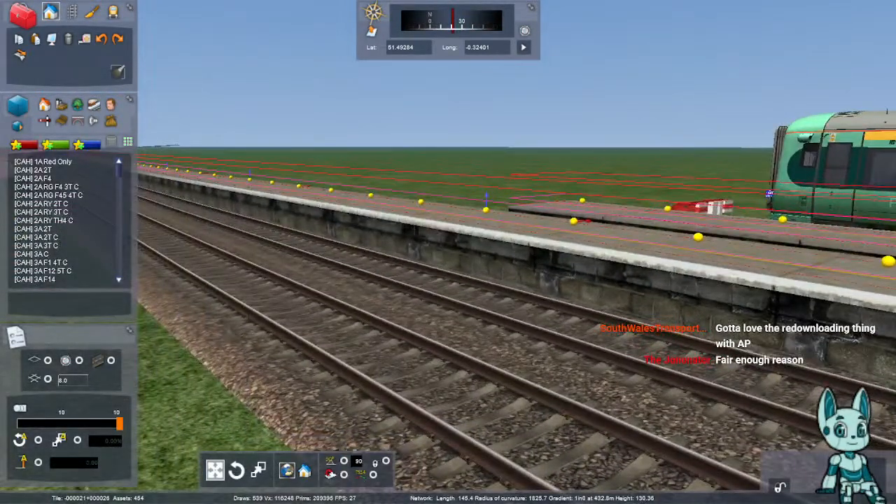
key(Right)
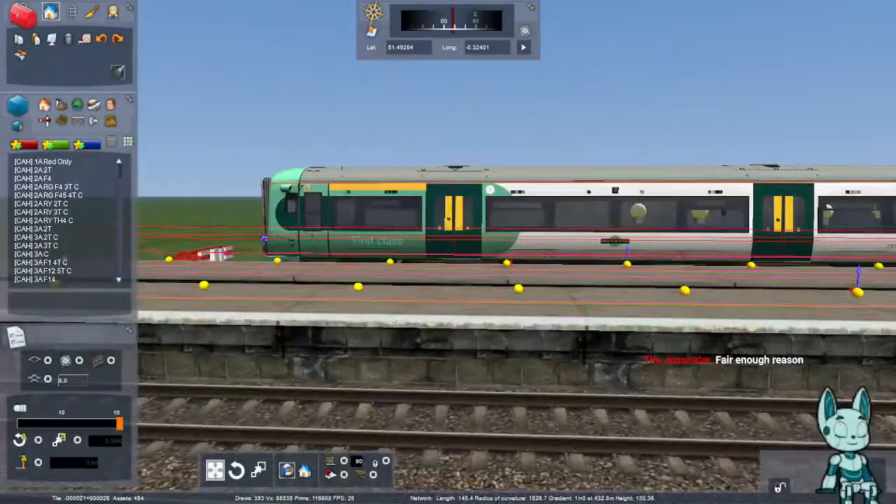
key(Right)
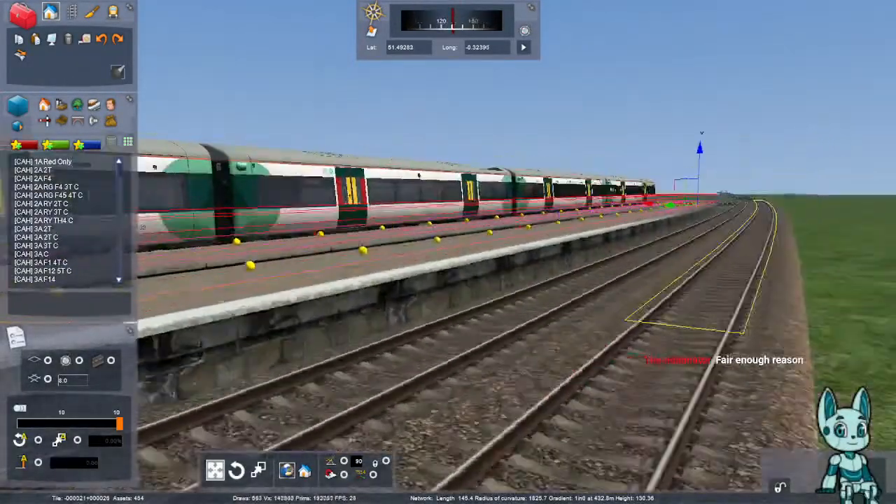
- Inspect the far end of the train and both platforms from above, including the gap between the platform surfaces
key(Up)
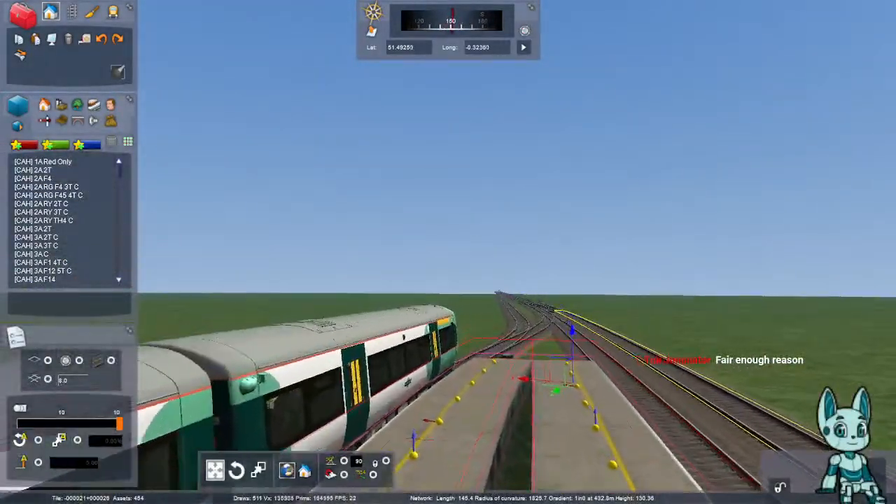
key(Left)
key(Down)
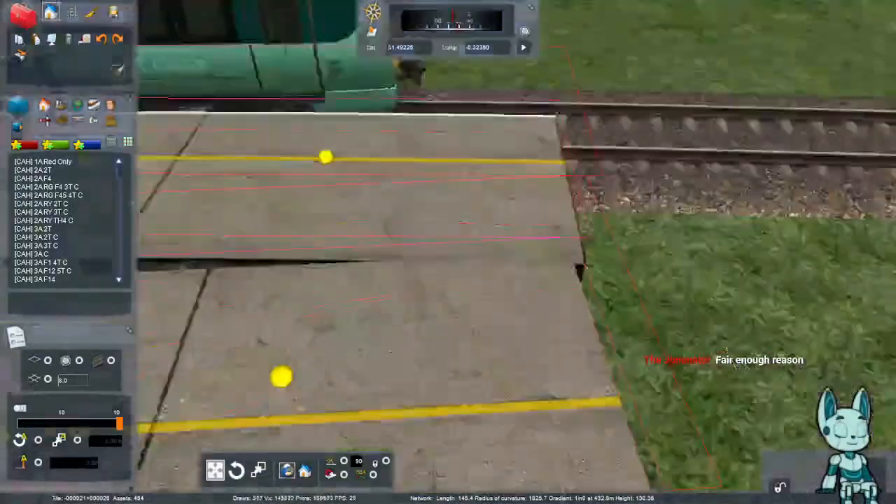
key(Down)
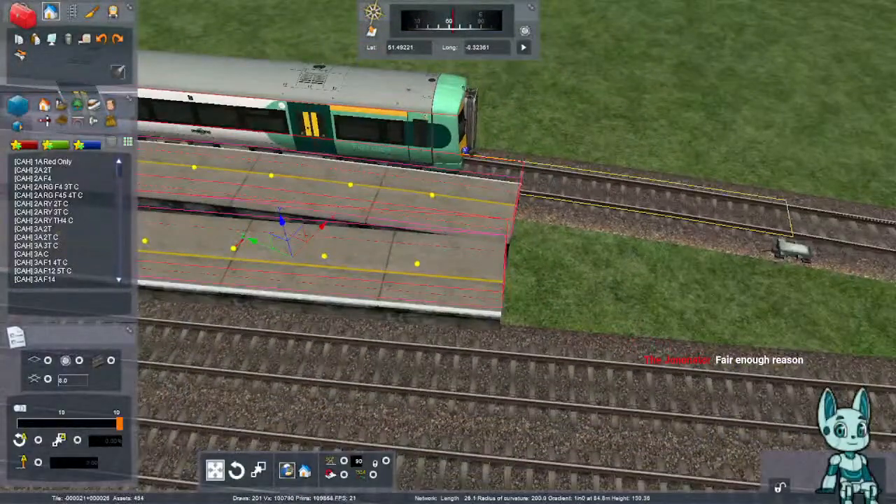
key(Left)
key(Right)
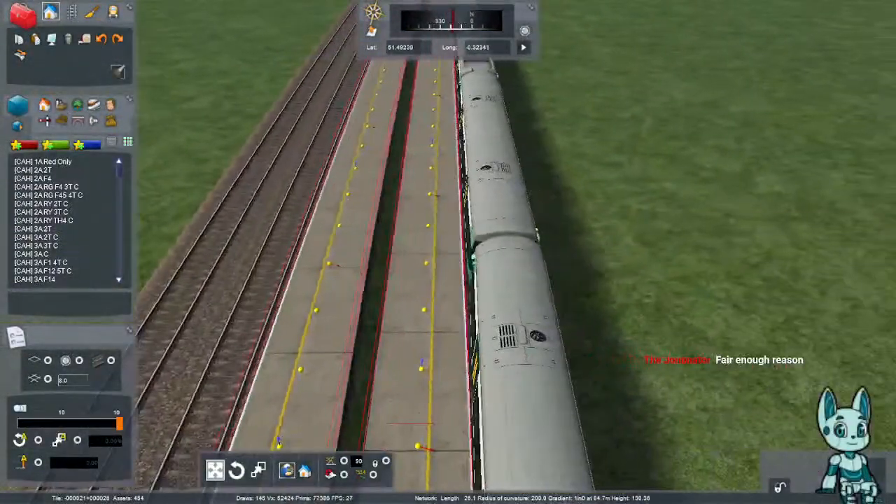
key(Up)
key(Up)
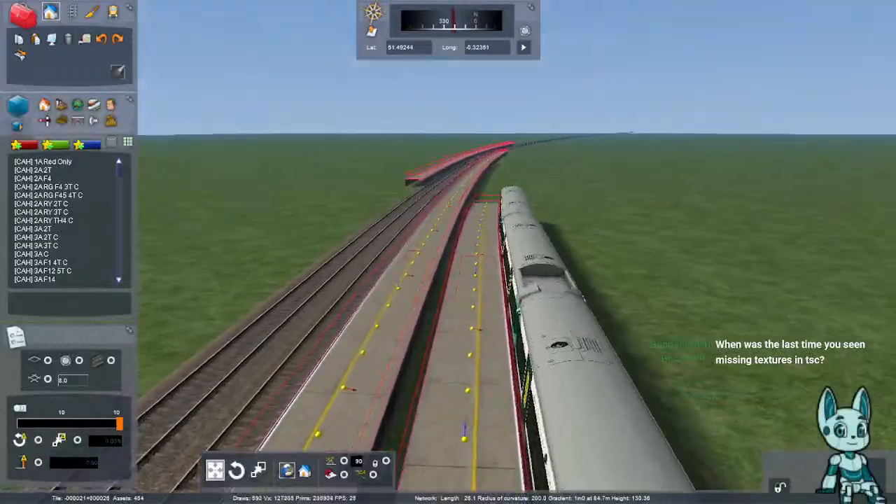
key(Right)
key(Right)
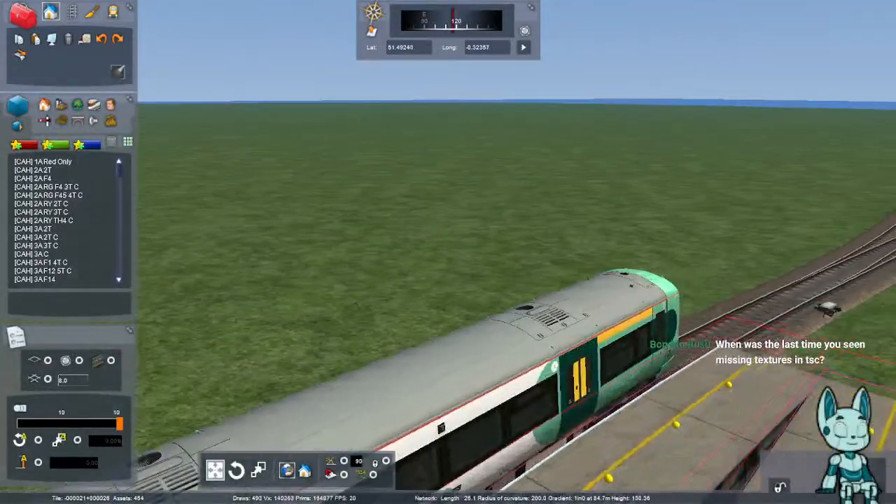
key(Right)
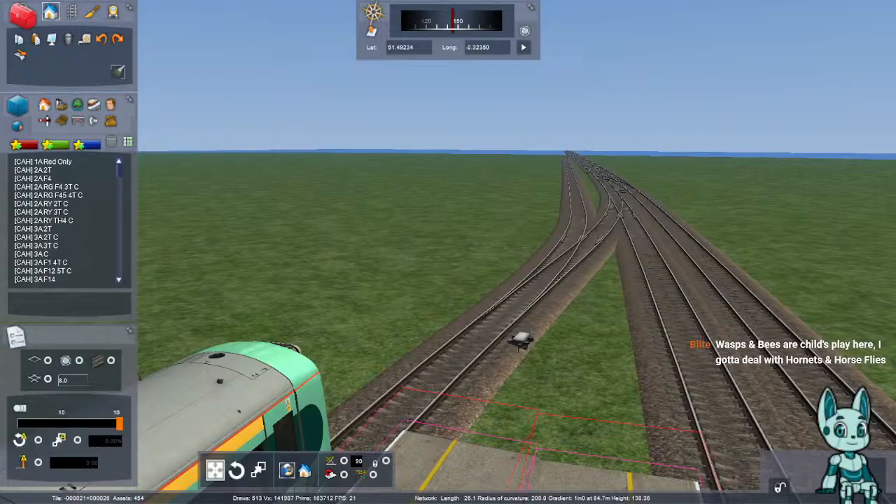
- Examine the track beyond the platform ends, from the trackside equipment beside the siding to the junction with the main lines
right_drag(448, 266, 479, 339)
key(Up)
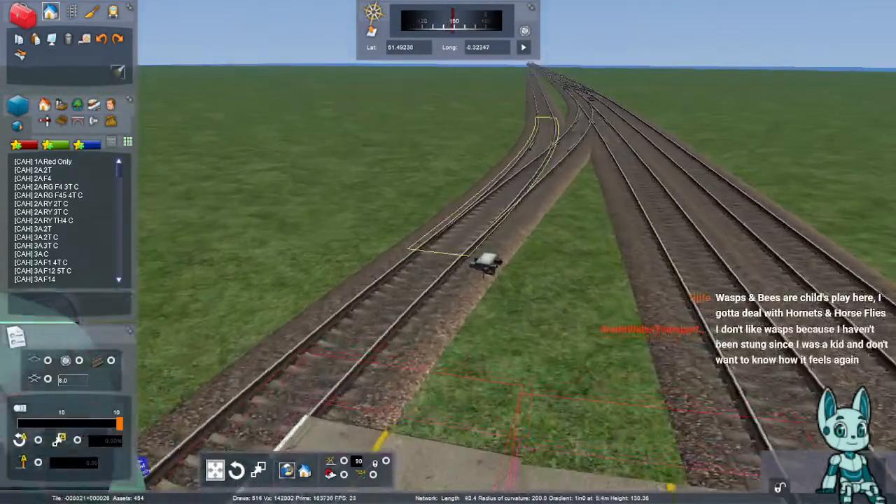
key(Right)
key(Left)
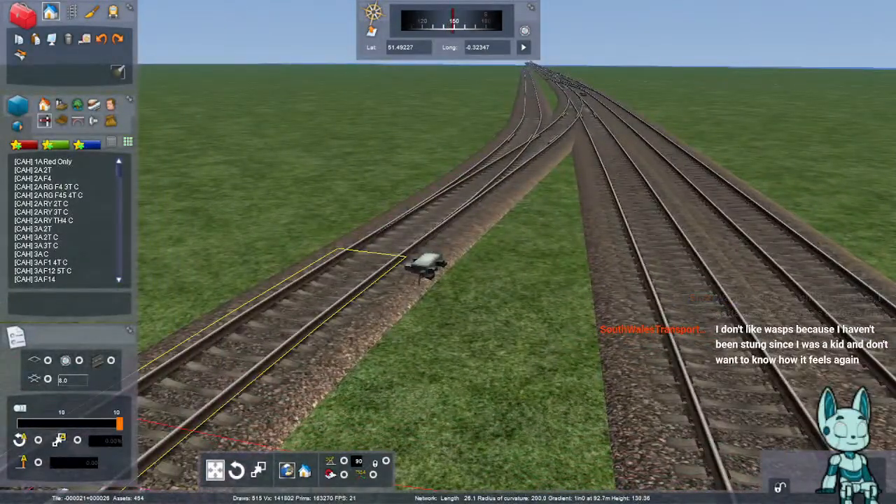
right_drag(371, 273, 406, 217)
mouse_move(448, 280)
right_down()
mouse_move(448, 220)
mouse_move(448, 343)
mouse_move(448, 287)
right_up()
key(Down)
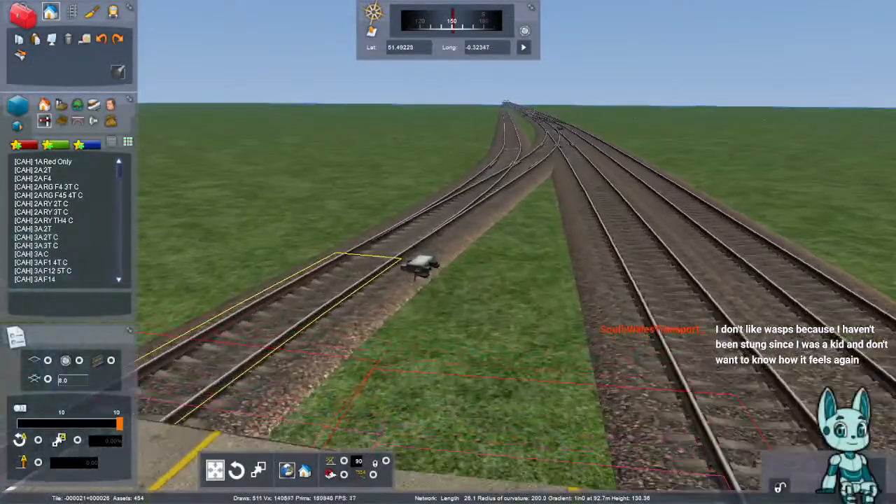
key(Down)
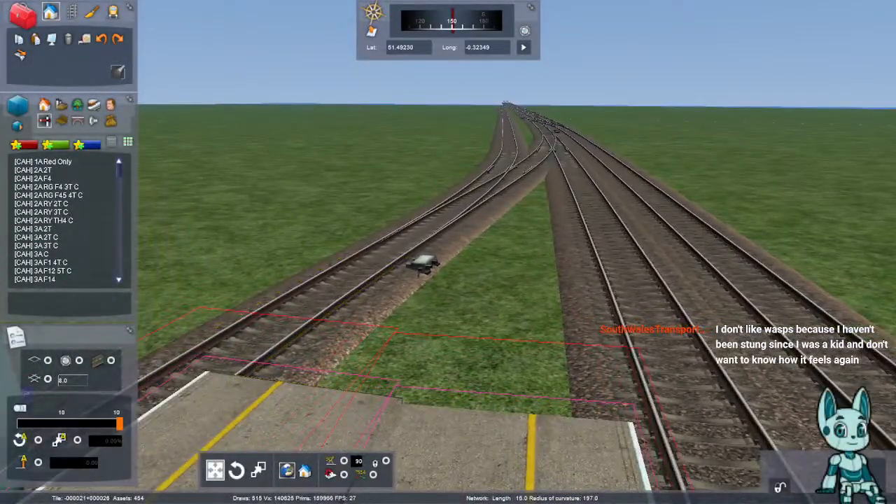
- Search the signal list for a platform-end signal and preview the LG 3A 1T and LG 3A C 3T models
scroll(66, 221, down, 2)
scroll(67, 221, down, 8)
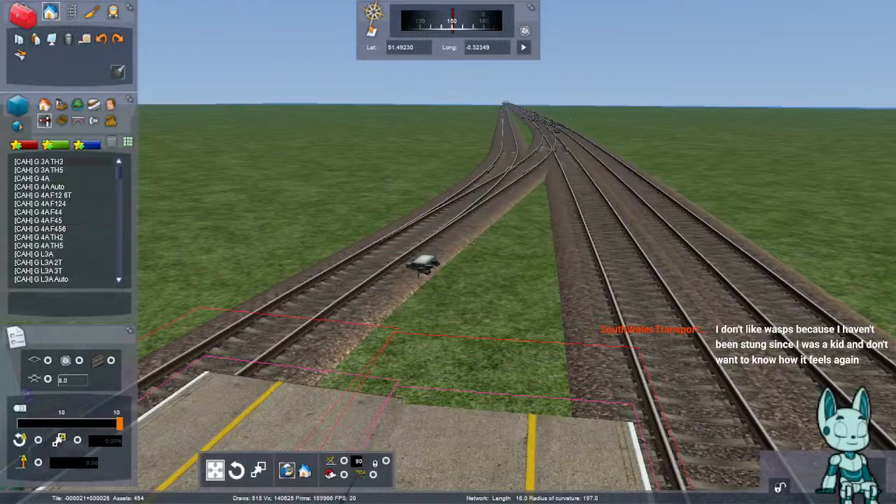
scroll(67, 221, down, 8)
scroll(67, 220, down, 10)
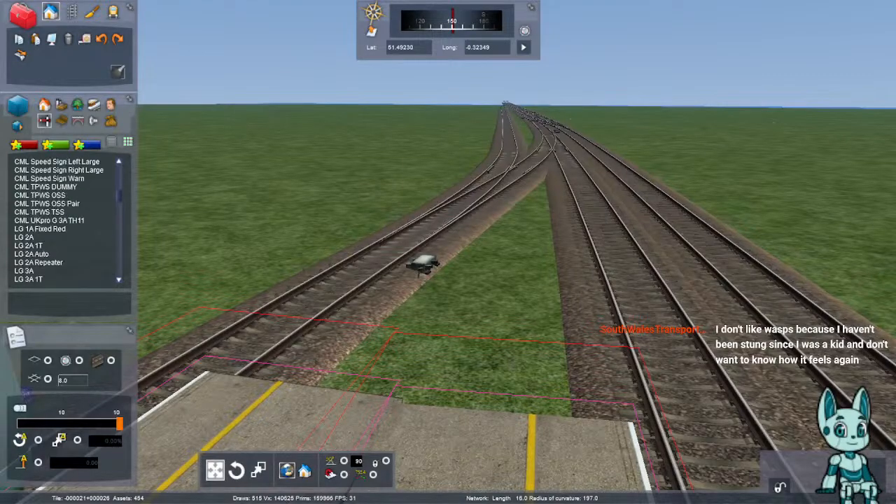
scroll(67, 237, up, 3)
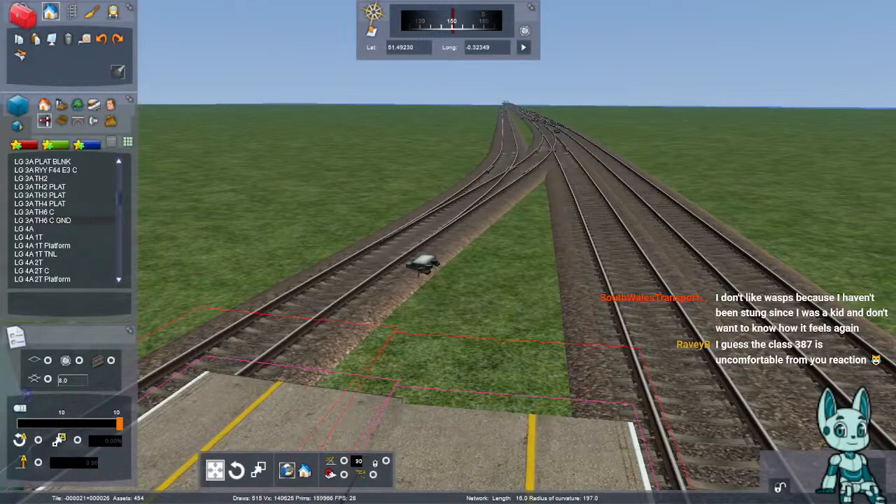
right_drag(350, 280, 350, 238)
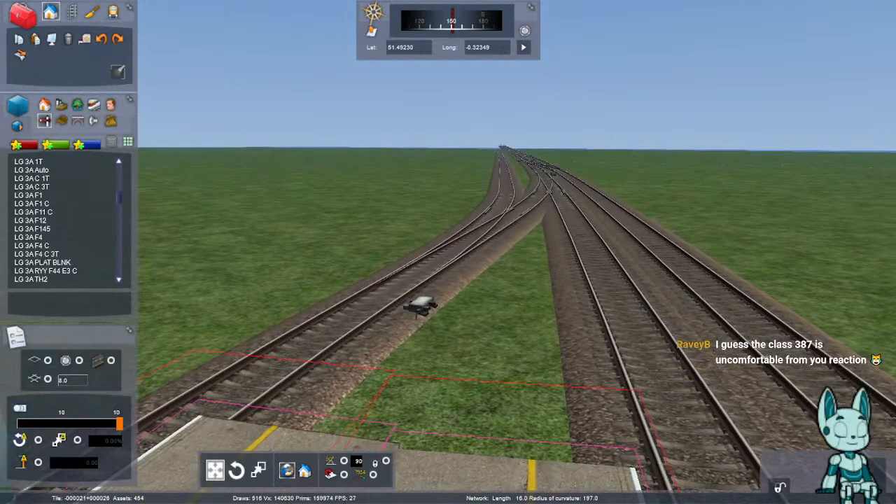
scroll(66, 245, down, 5)
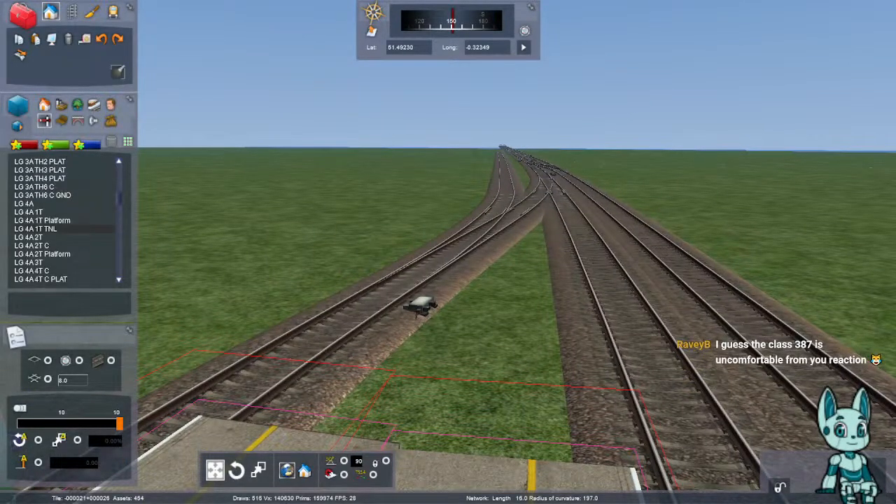
scroll(67, 231, up, 8)
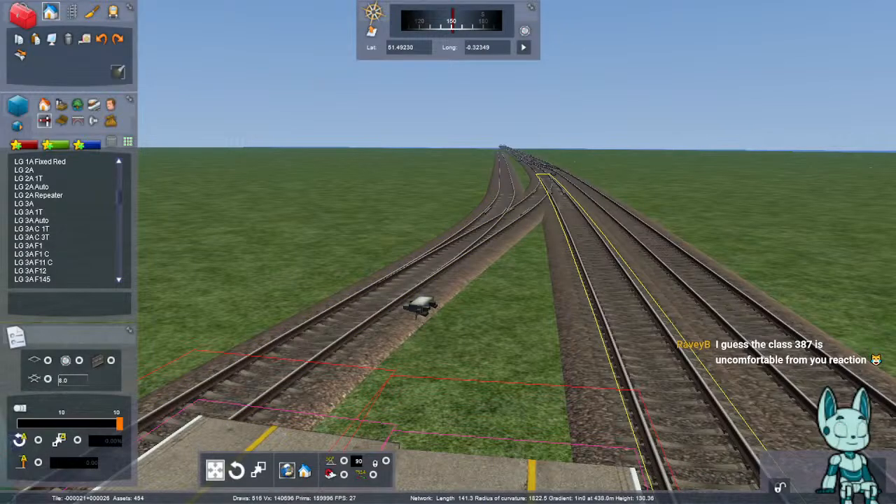
right_drag(602, 294, 570, 368)
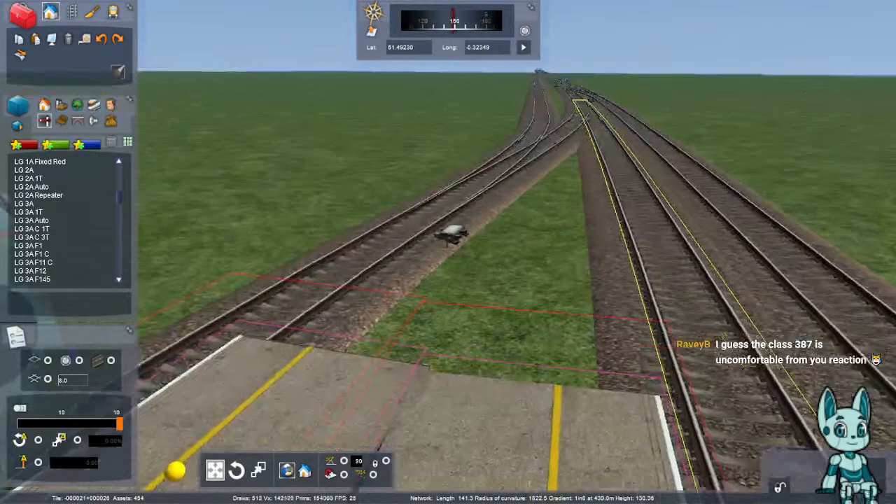
click(63, 212)
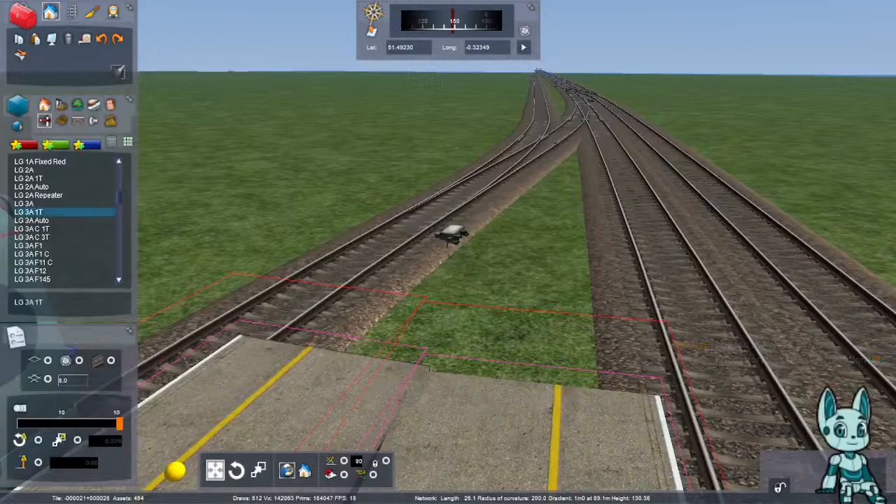
click(56, 237)
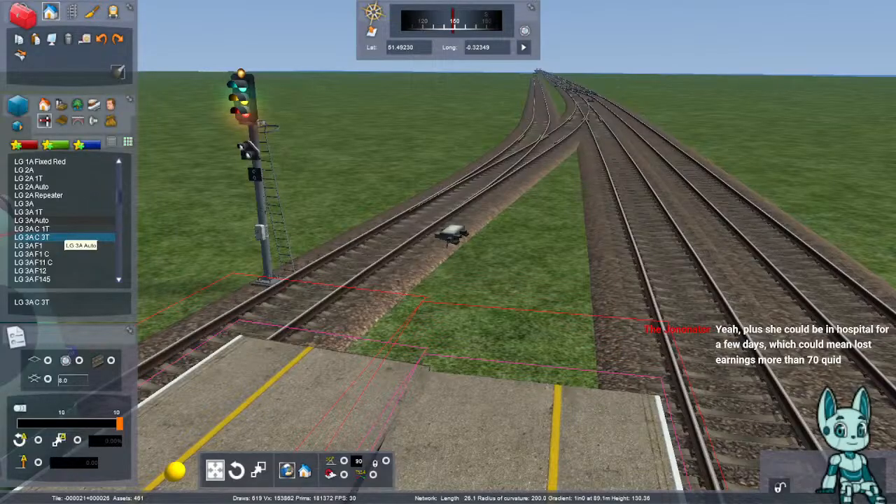
right_drag(198, 242, 217, 182)
- Pick the MWV 2A C 2T signal from the MWV models for placement on the route
key(m)
scroll(63, 229, down, 5)
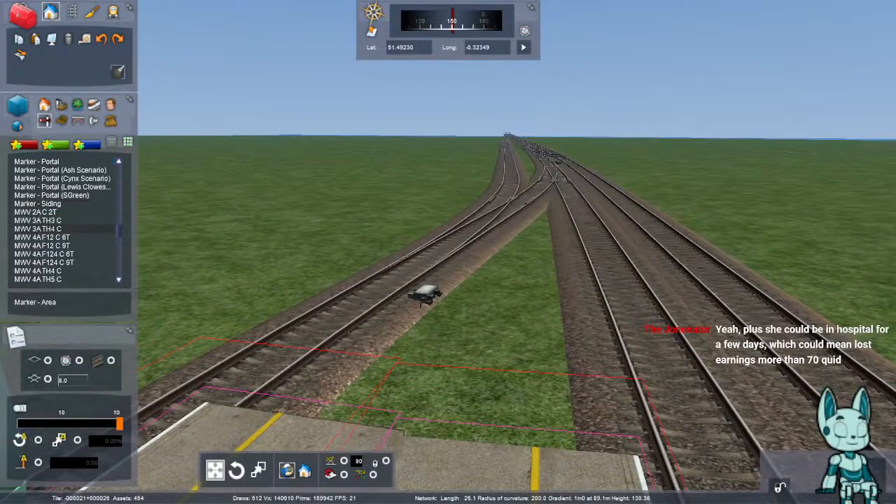
key(m)
click(64, 237)
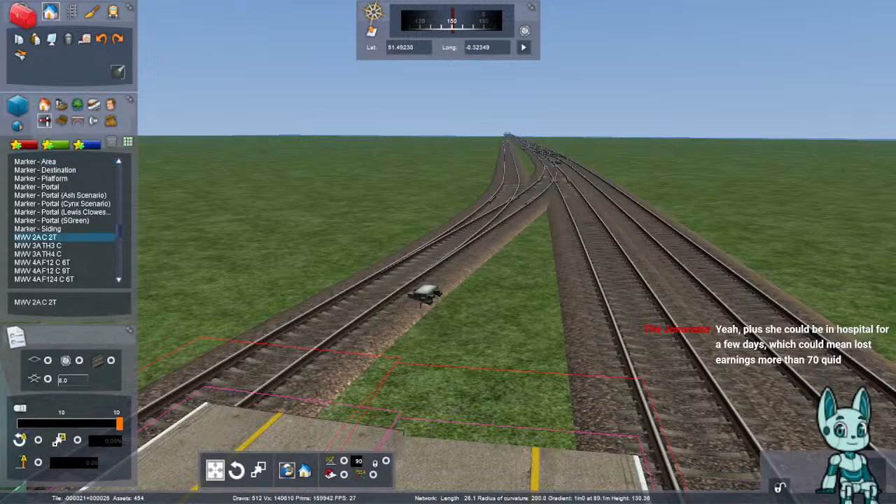
- Look through the MWV, SLL and UKpro entries in the signalling asset list for a suitable signal
mouse_move(210, 242)
right_down()
mouse_move(200, 185)
mouse_move(218, 238)
right_up()
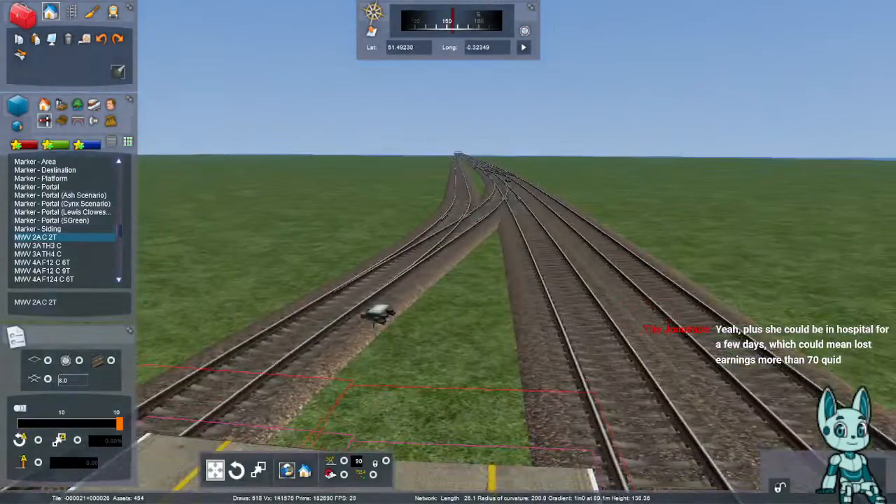
click(64, 245)
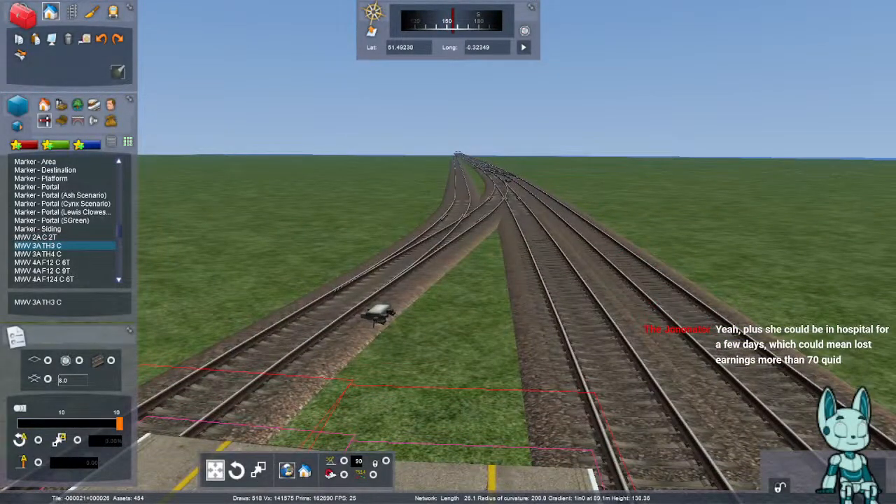
scroll(64, 220, down, 3)
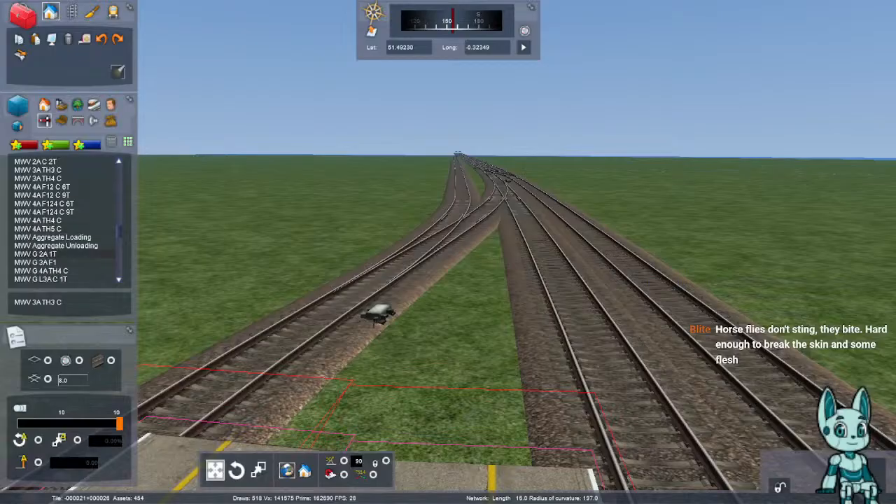
scroll(65, 219, down, 3)
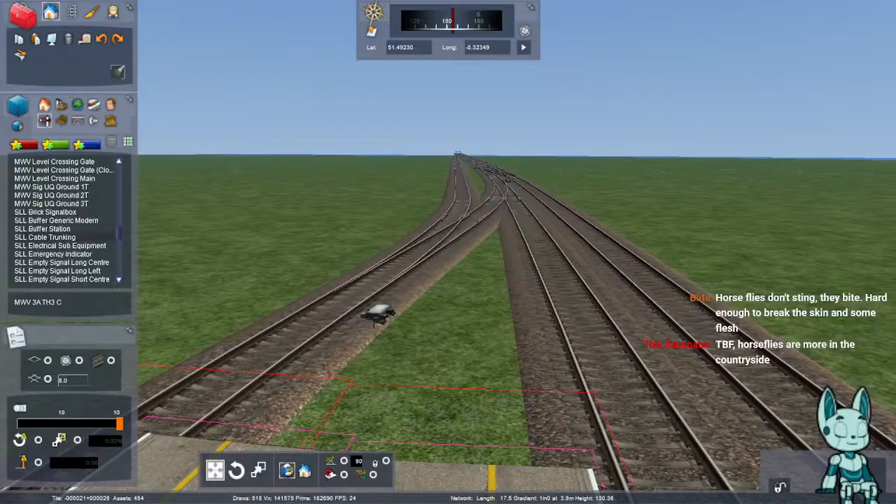
scroll(64, 223, down, 6)
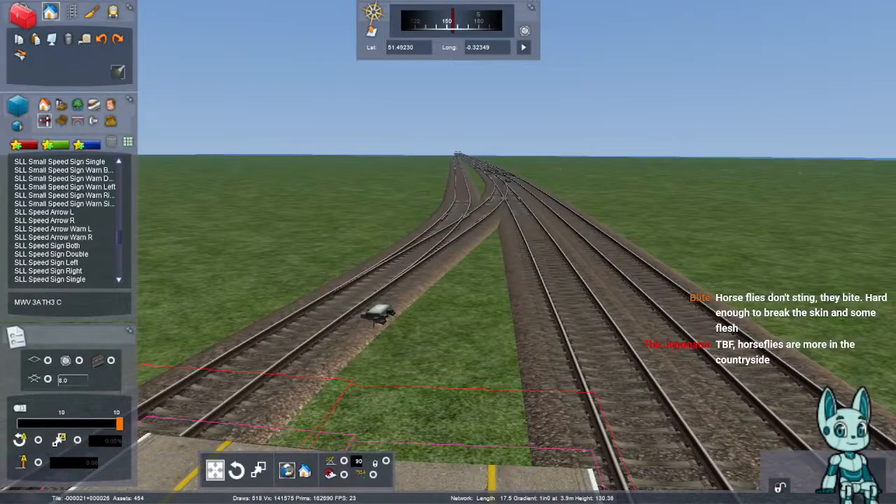
scroll(64, 222, down, 10)
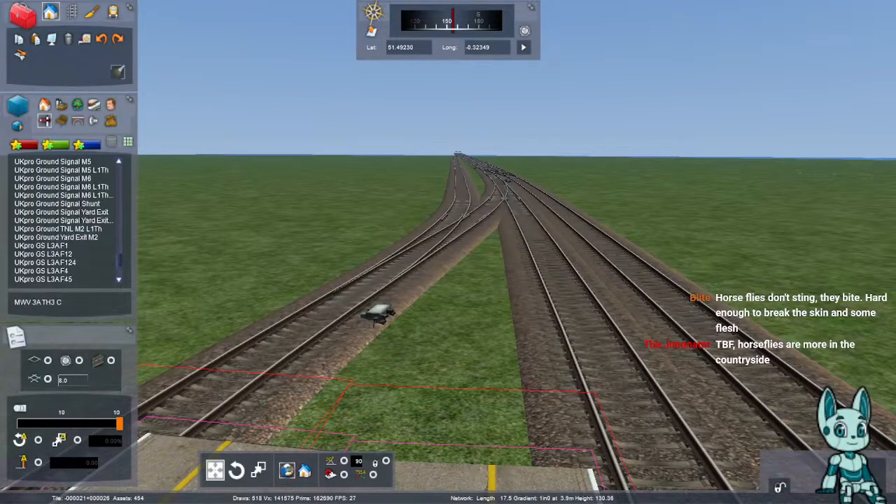
scroll(65, 222, down, 5)
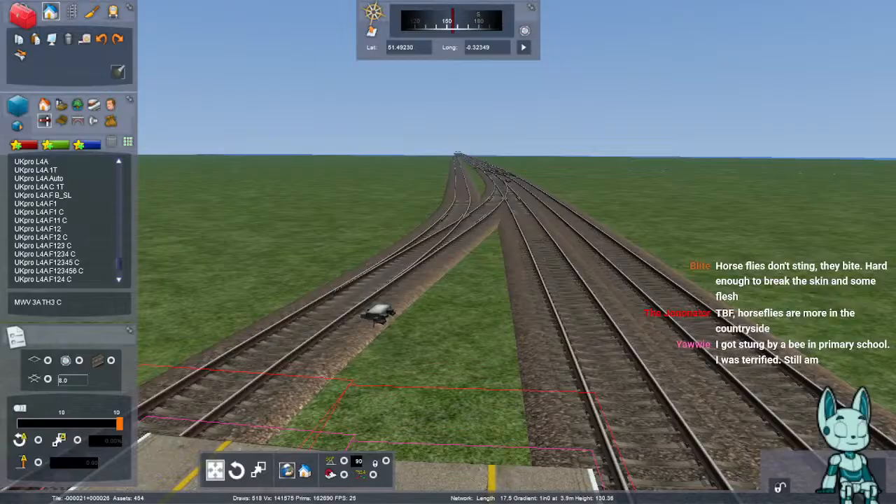
scroll(64, 254, up, 3)
scroll(64, 253, up, 5)
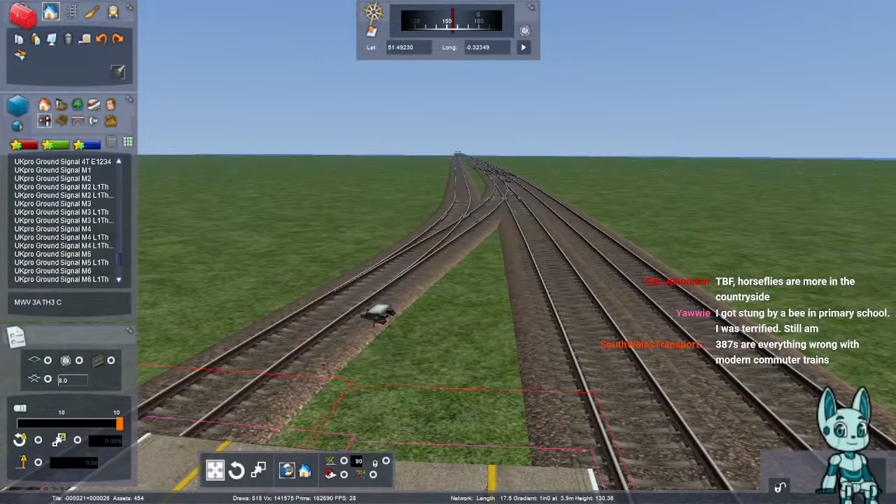
scroll(64, 220, up, 5)
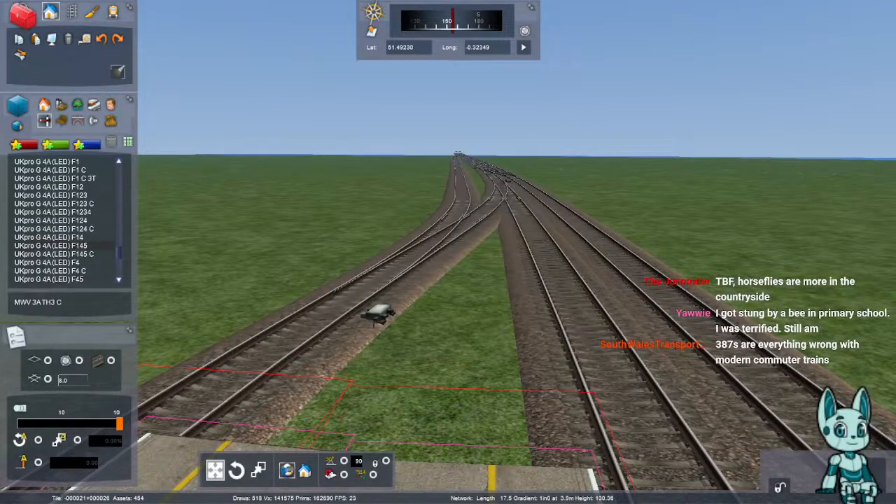
scroll(64, 220, up, 5)
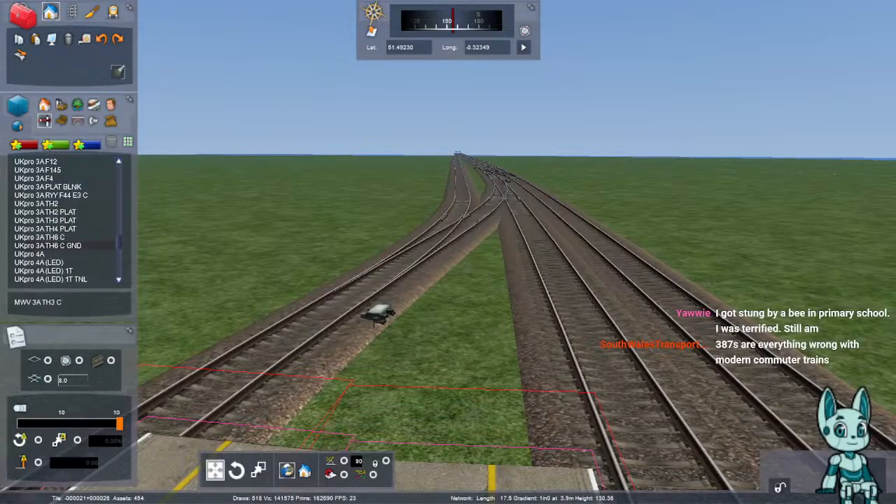
scroll(66, 245, down, 10)
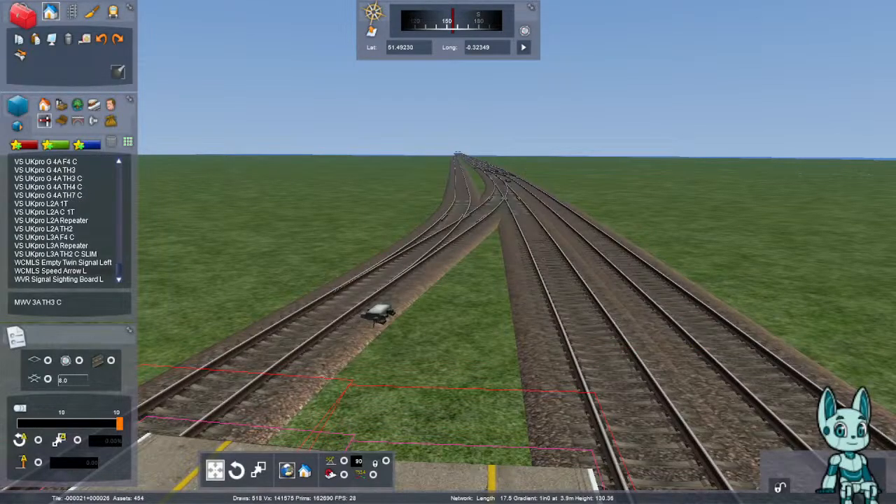
- Find the LG signal assets, preview the LG 3A C 1T signal in the scene and look through the remaining LG entries
key(l)
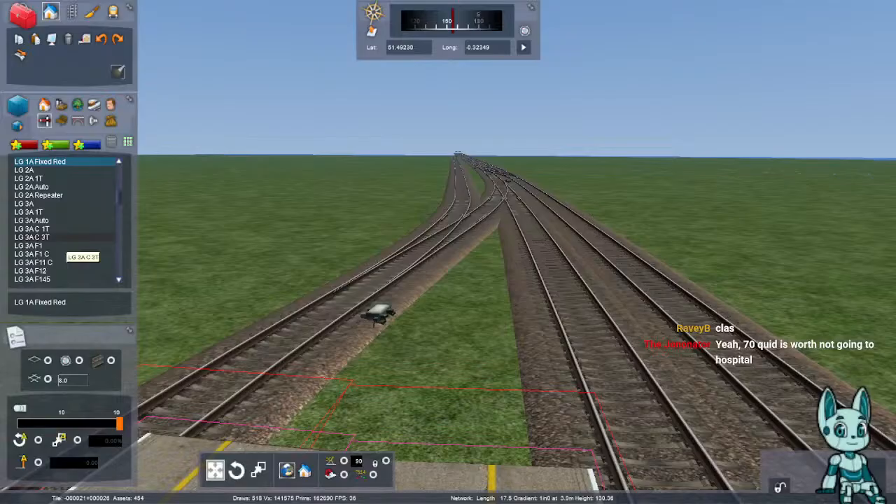
scroll(67, 235, down, 5)
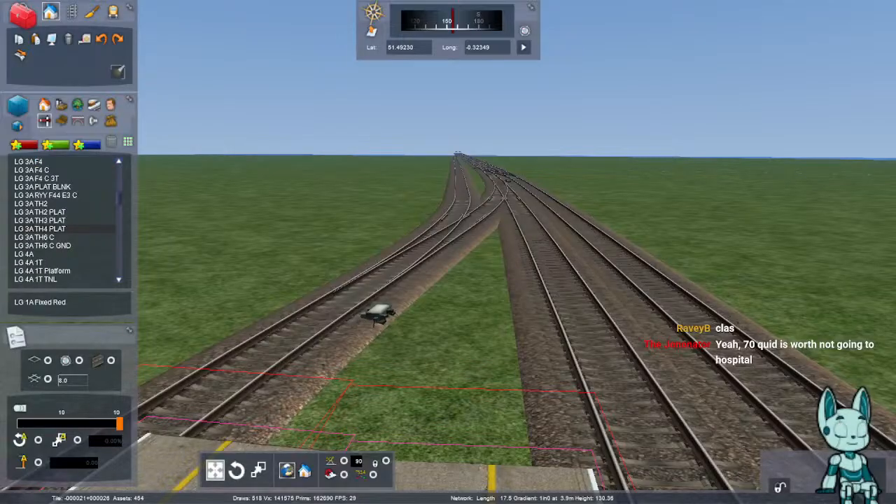
scroll(66, 224, up, 2)
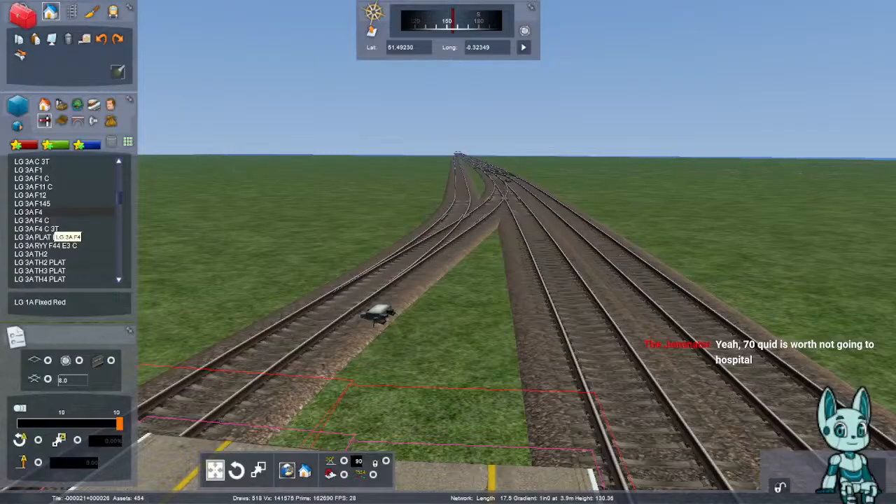
scroll(67, 220, up, 3)
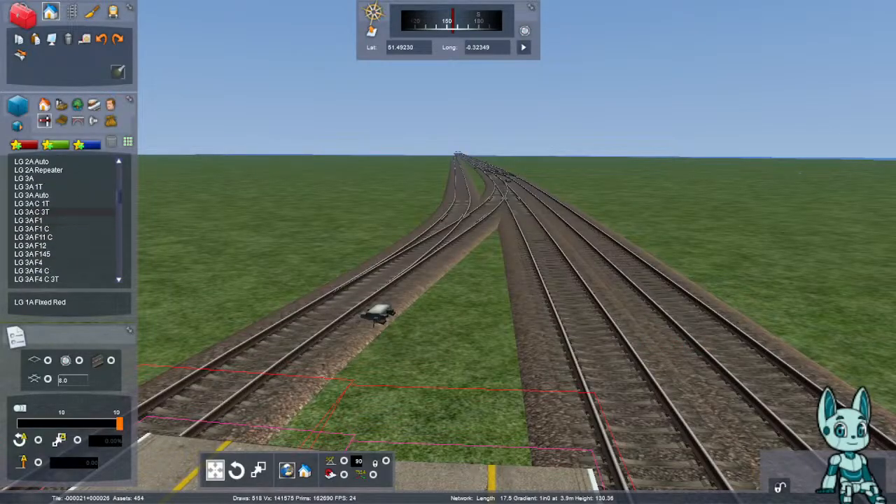
click(32, 203)
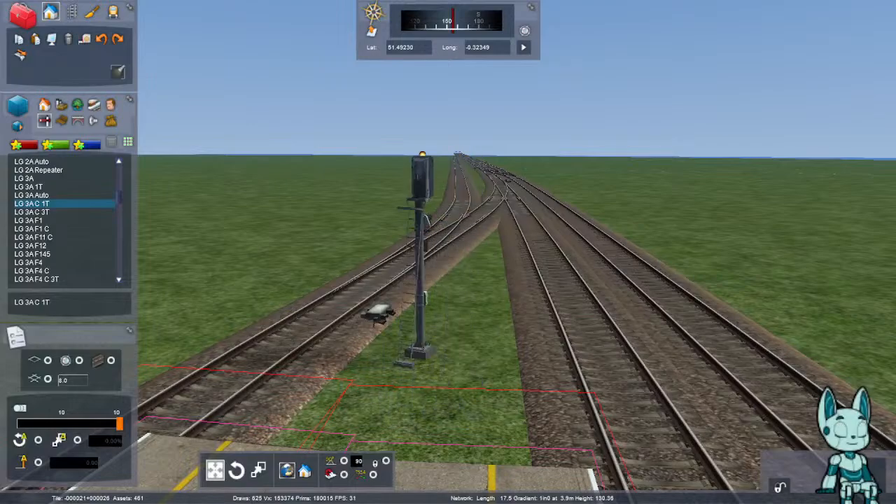
scroll(63, 231, down, 5)
scroll(63, 231, down, 10)
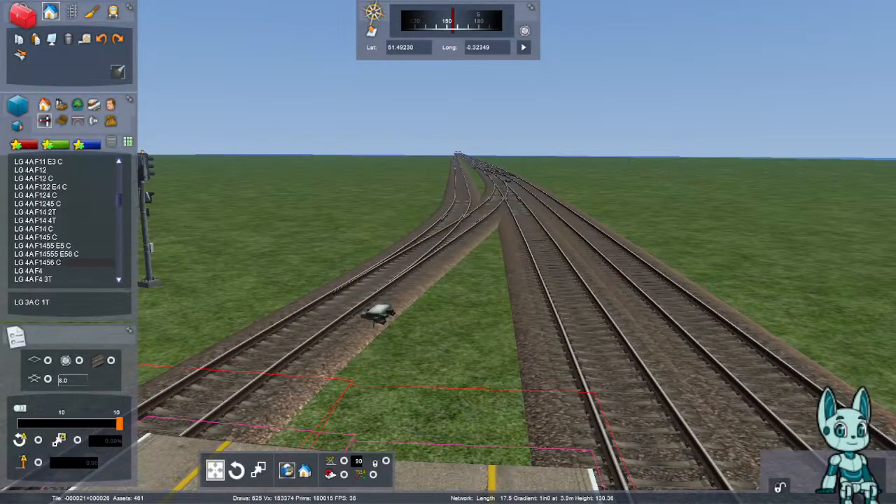
scroll(63, 220, down, 10)
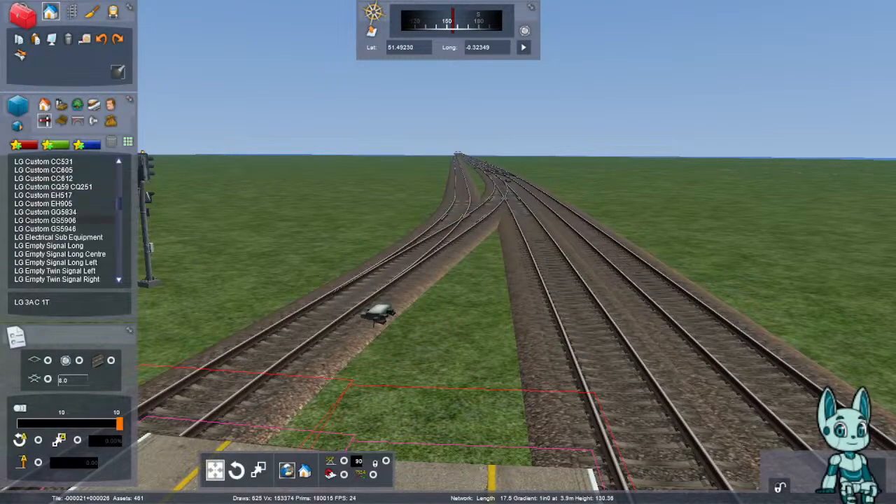
- Find the CML signal assets and preview the CML L2A C 1T signal in the scene
key(c)
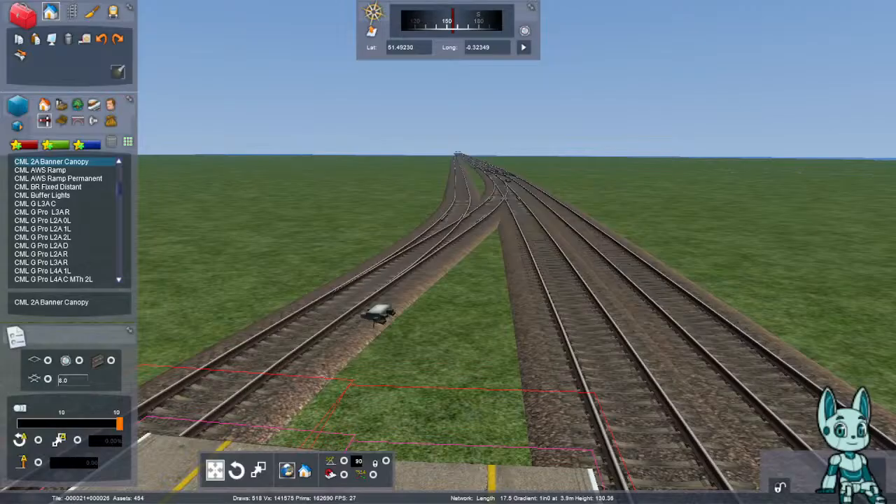
scroll(63, 221, down, 10)
scroll(63, 220, down, 4)
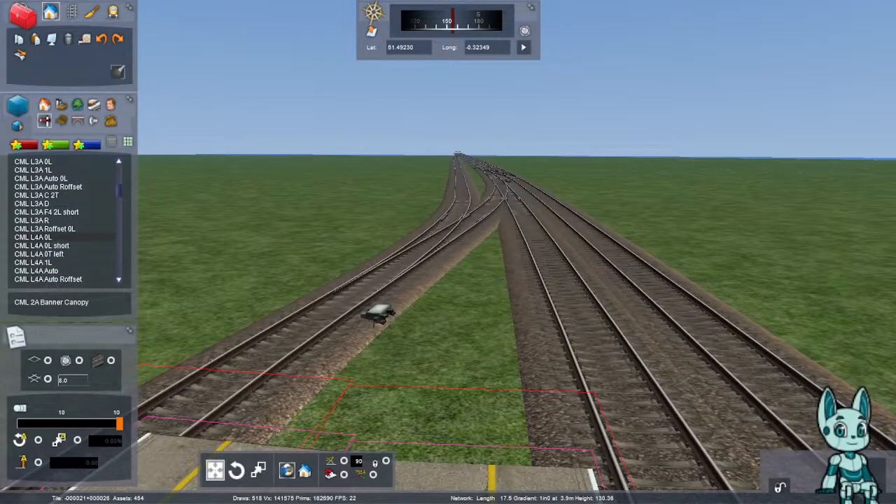
scroll(63, 220, up, 1)
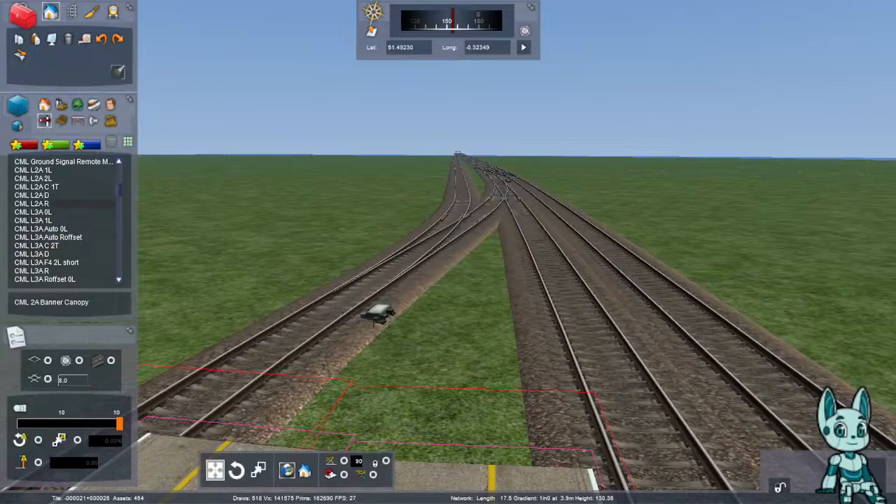
click(63, 187)
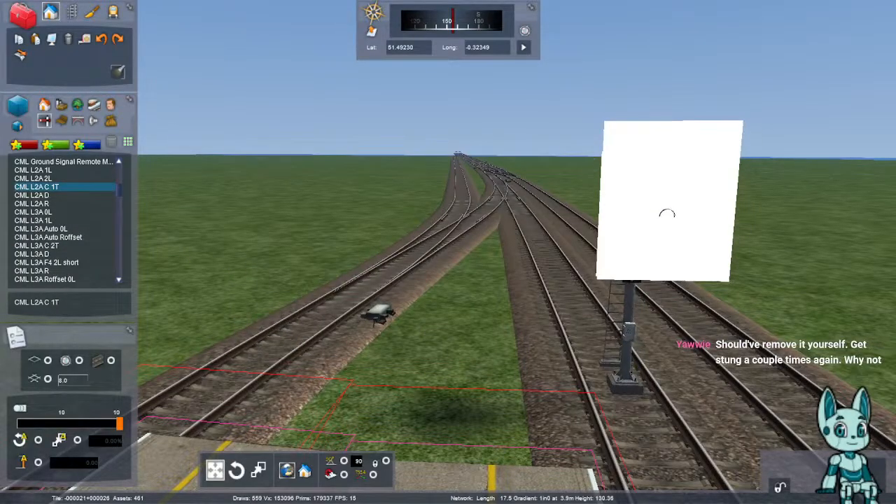
right_drag(628, 383, 665, 417)
scroll(63, 237, down, 2)
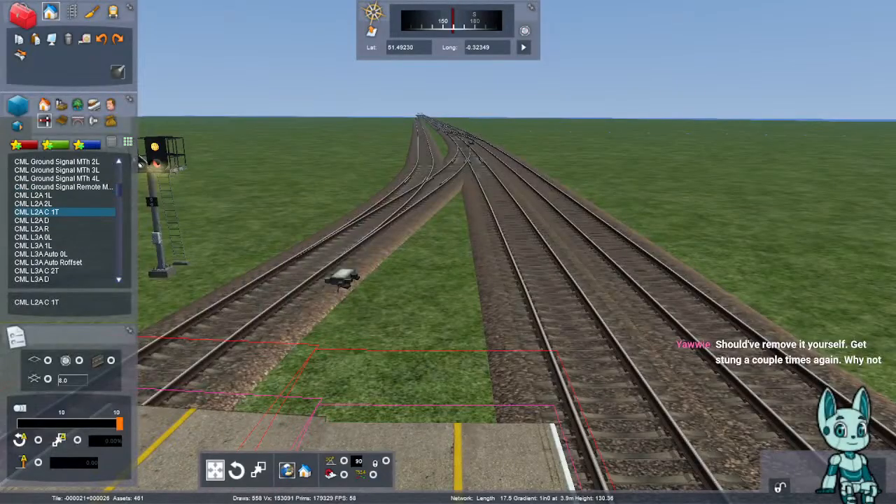
- Preview the CML Sig UQ 2A 5' Arm 1T semaphore signal in the scene and discard it
scroll(63, 237, down, 5)
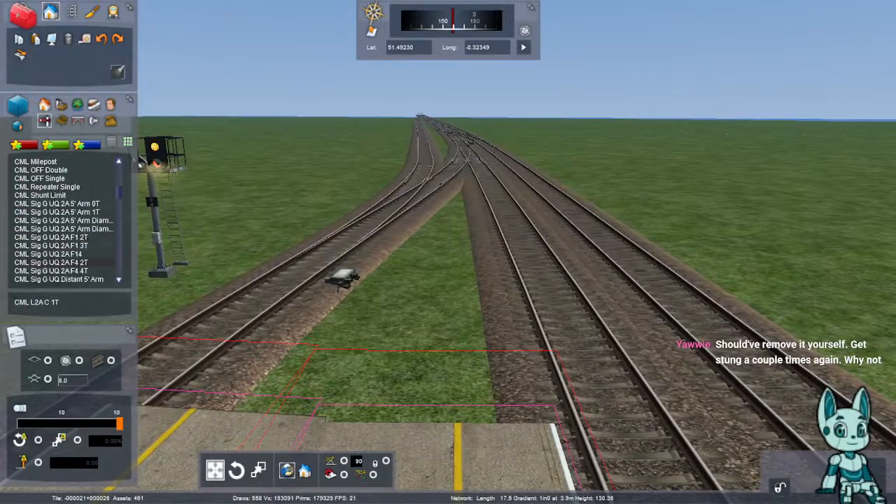
scroll(63, 237, down, 10)
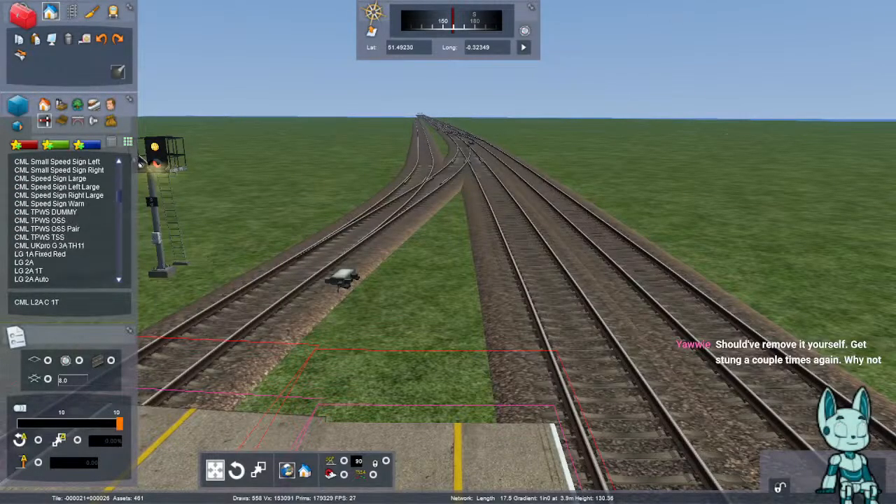
scroll(63, 237, up, 6)
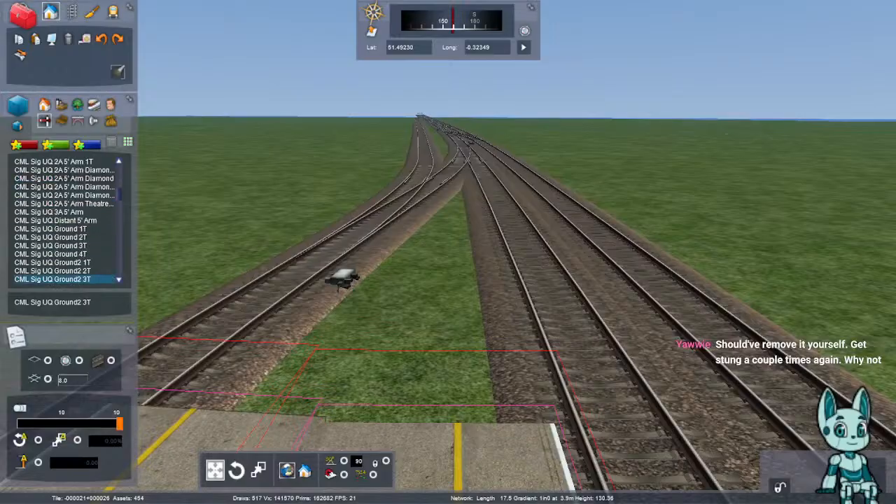
click(53, 161)
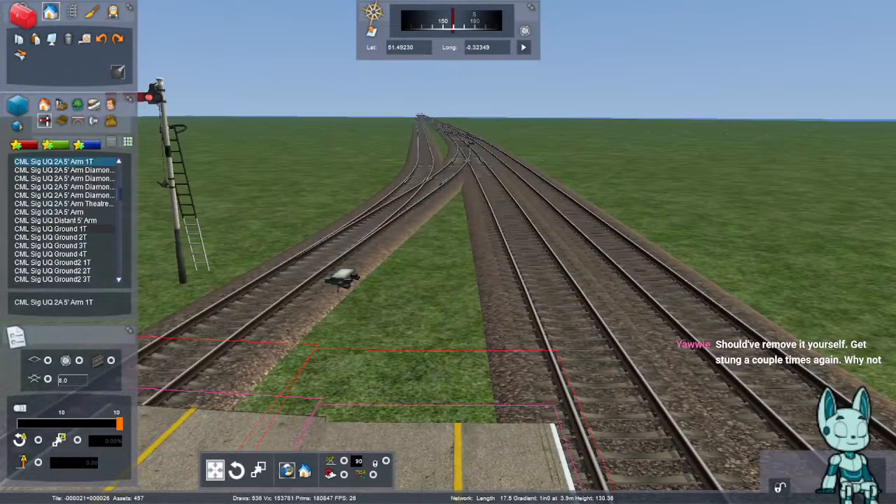
scroll(63, 221, down, 6)
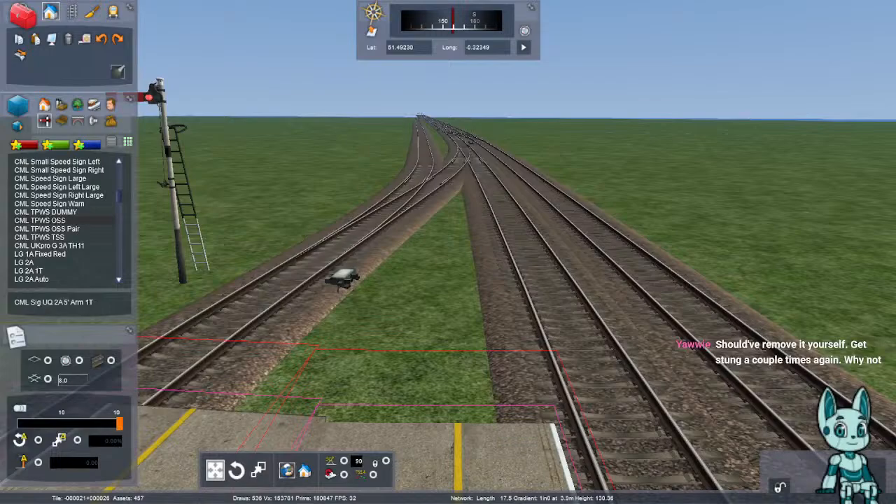
scroll(63, 220, up, 5)
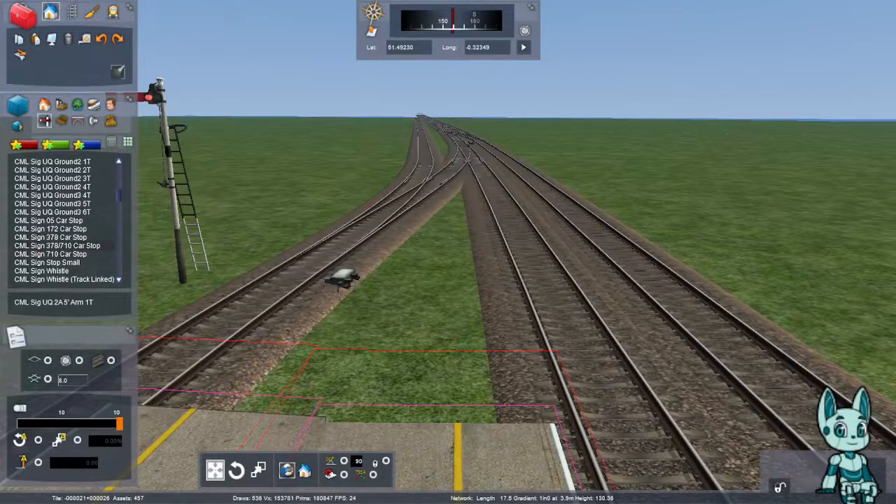
scroll(63, 221, down, 10)
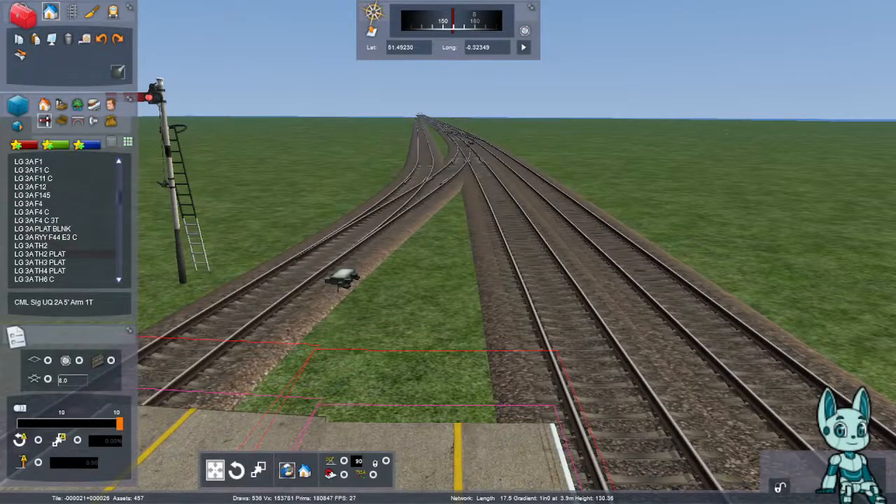
scroll(63, 221, down, 4)
key(Delete)
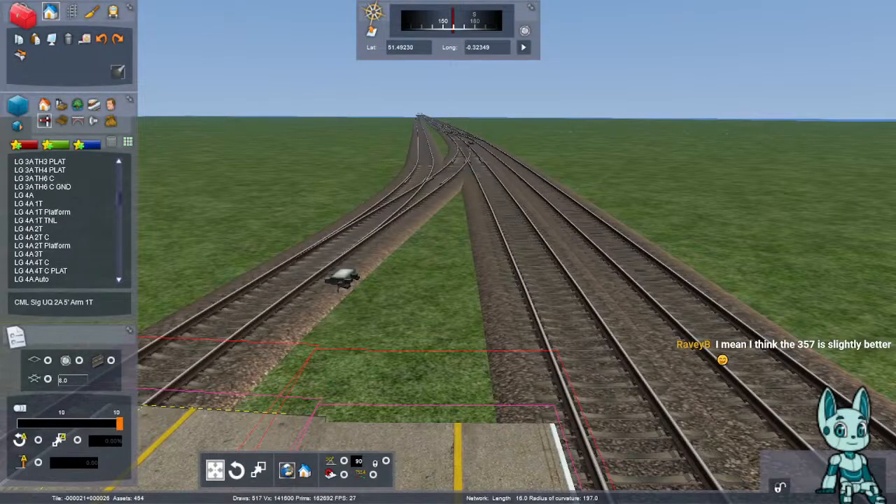
- Find the LG 3A 1T signal in the asset list and place it on the grass between the tracks at the platform end
right_drag(231, 434, 168, 424)
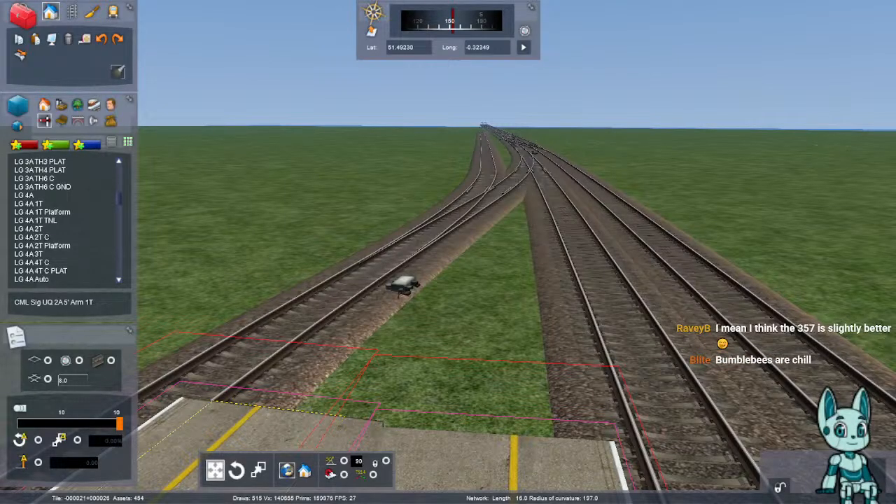
right_drag(203, 343, 266, 345)
scroll(63, 262, up, 3)
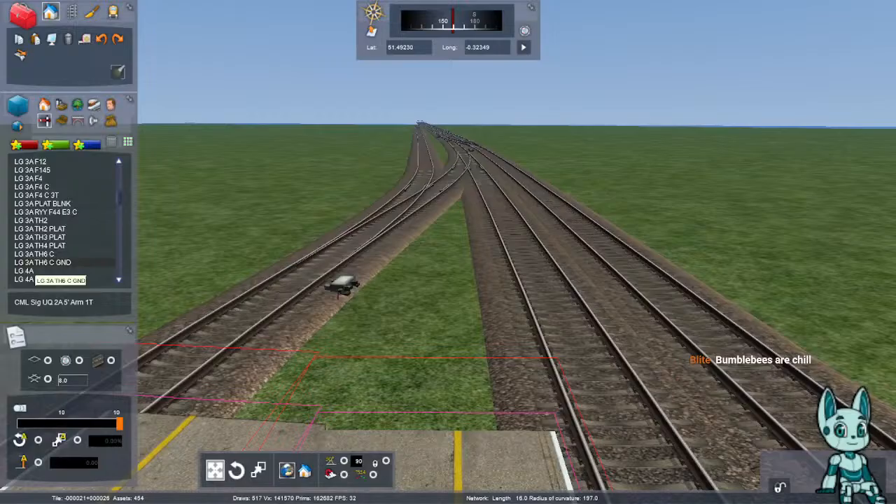
scroll(67, 238, up, 2)
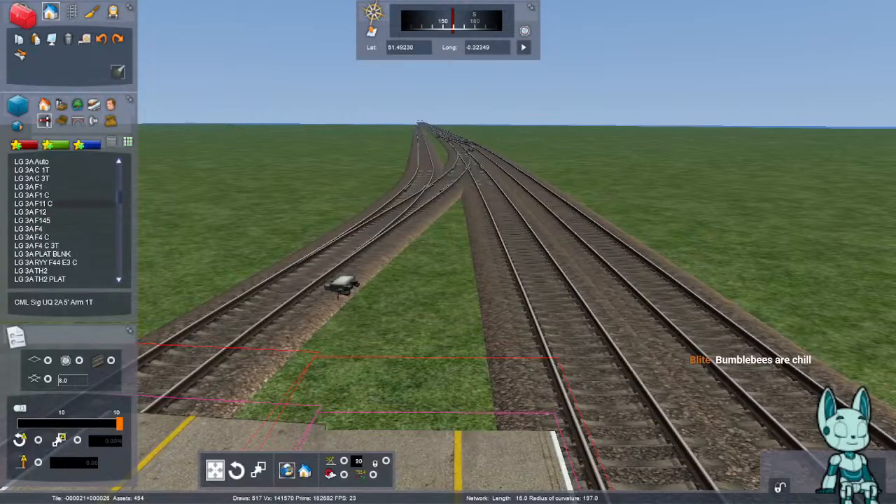
scroll(77, 203, up, 1)
click(70, 179)
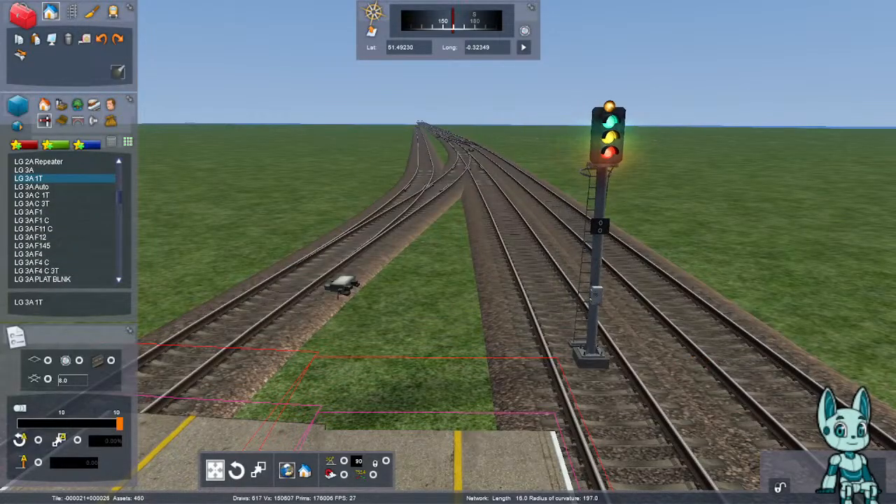
click(469, 397)
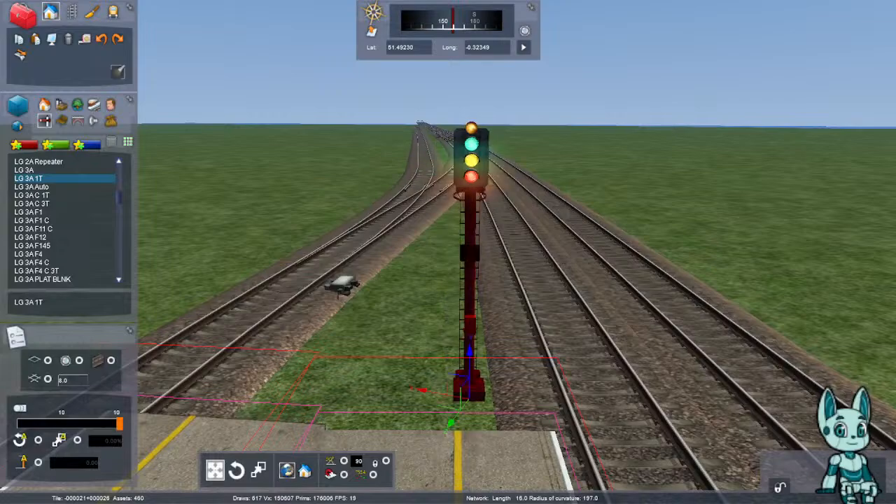
key(Up)
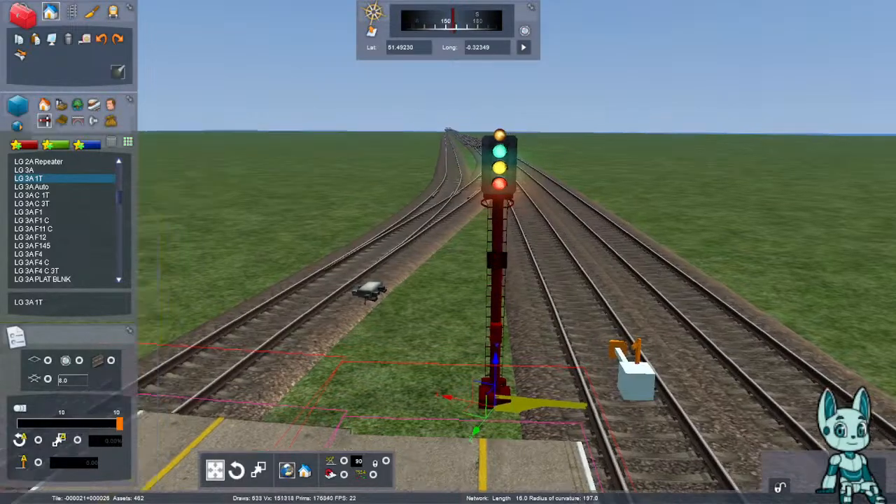
- Follow the line out past the junction and preview the LG 3A F4 C signal beside the double track facing the station
key(Up)
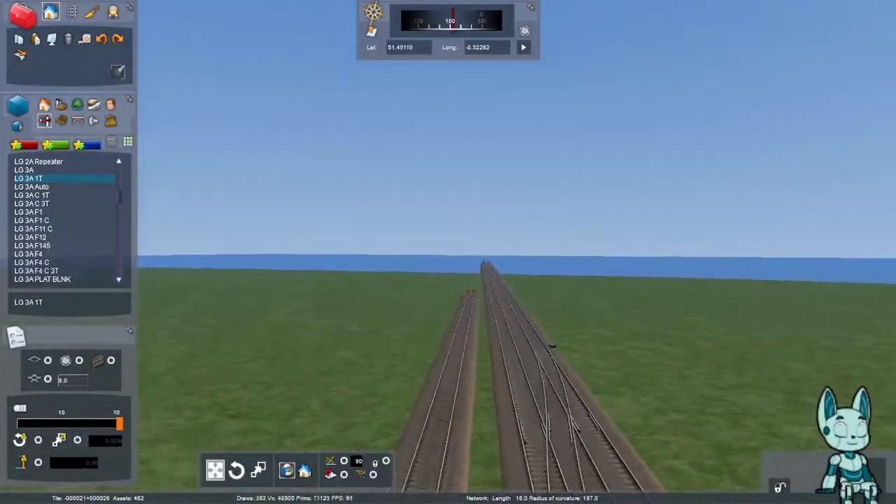
key(Up)
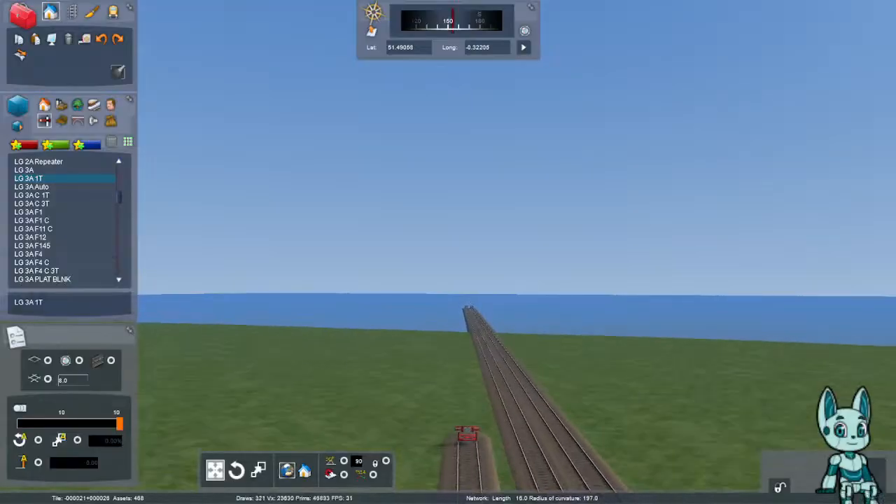
key(Left)
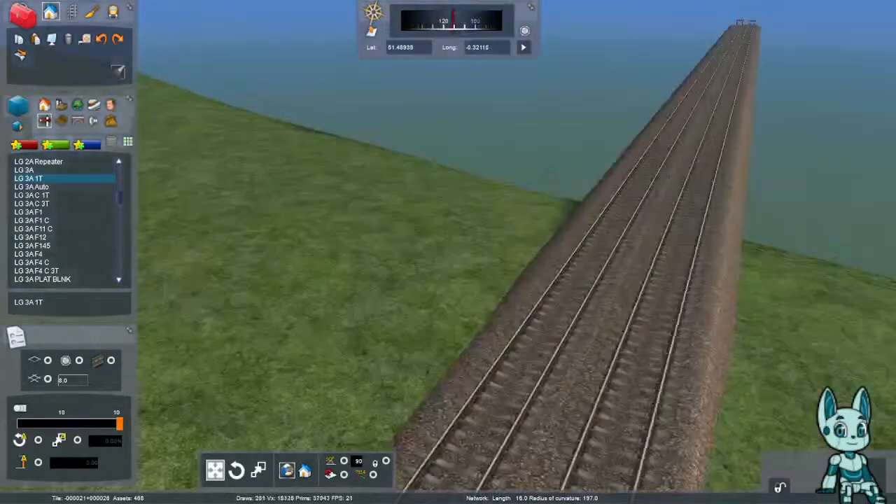
key(Left)
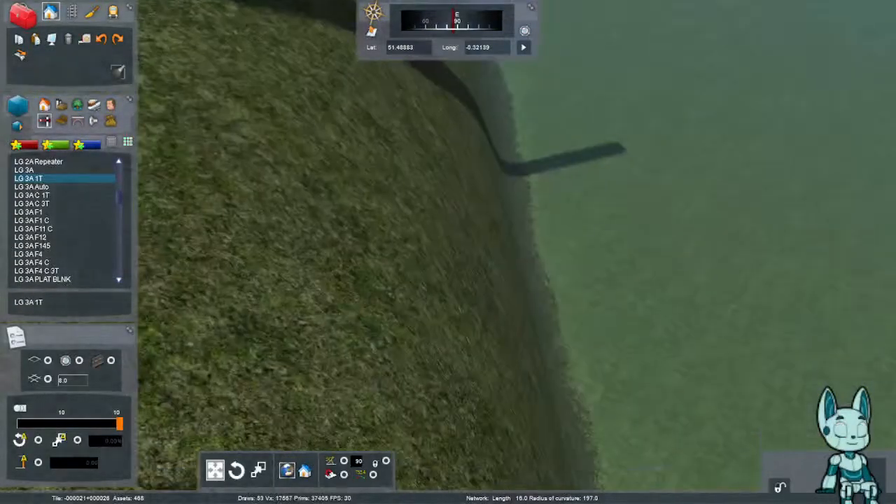
key(Left)
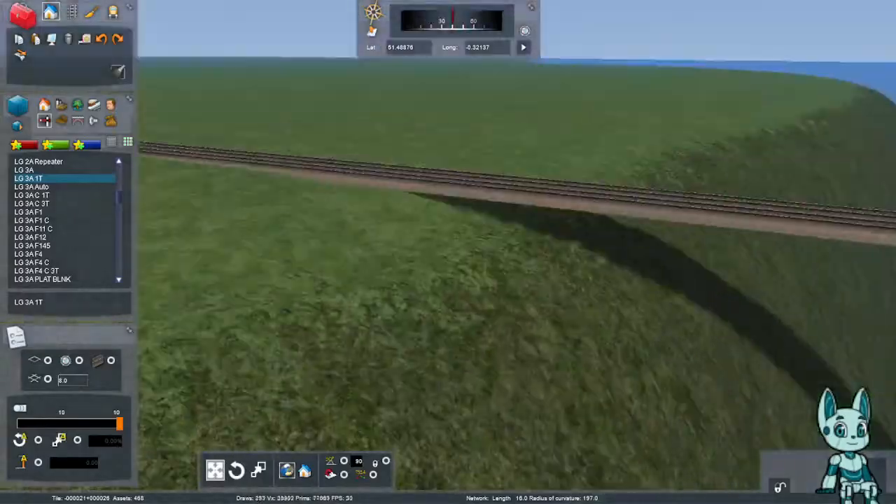
key(Left)
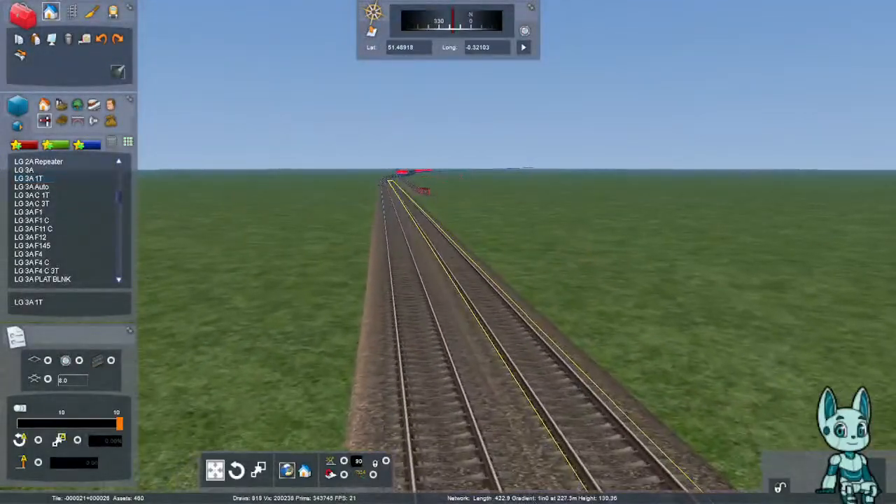
key(Down)
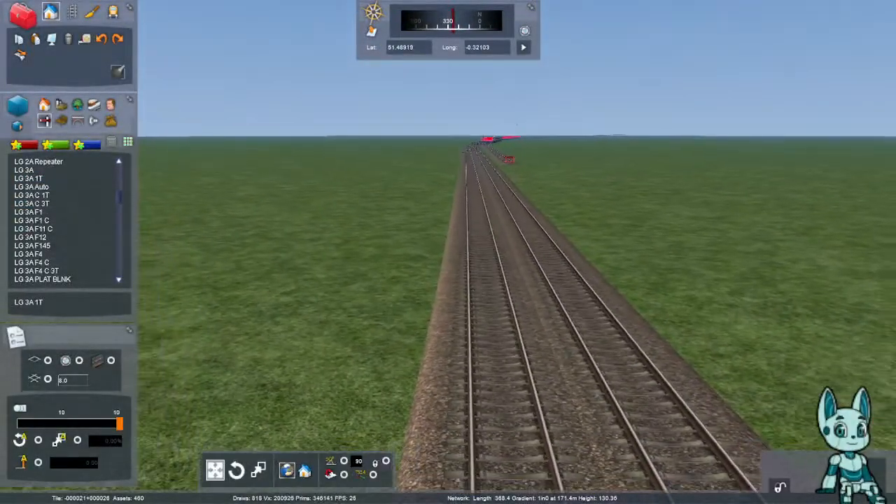
click(32, 262)
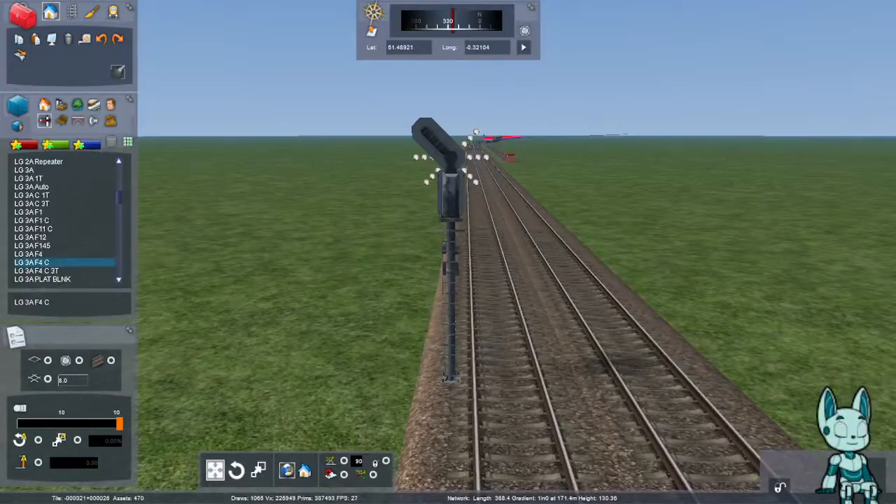
scroll(360, 378, up, 3)
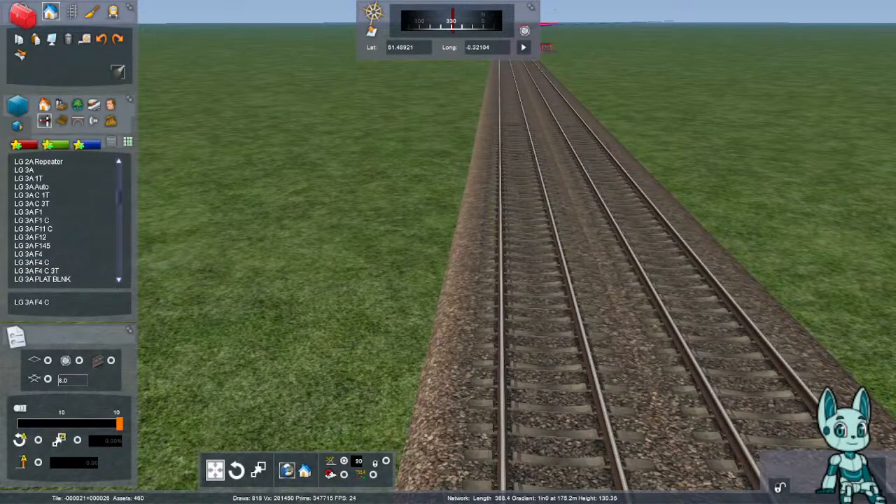
click(31, 262)
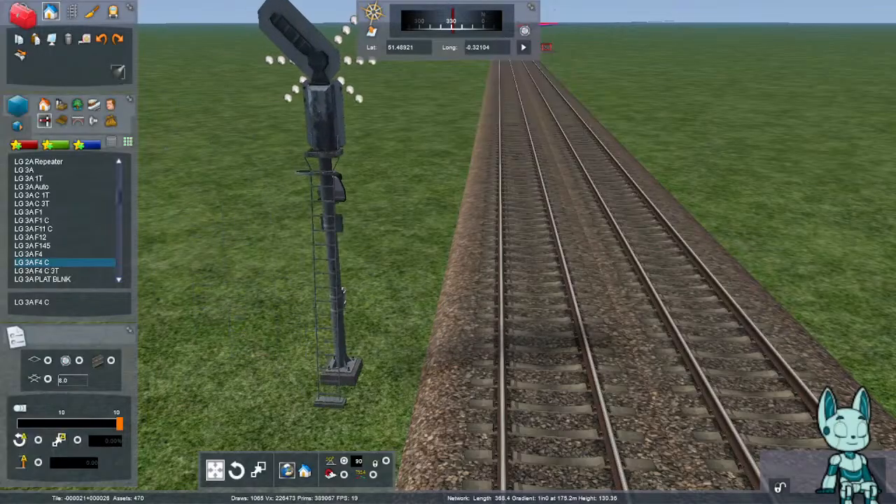
right_drag(387, 402, 387, 294)
scroll(387, 294, up, 3)
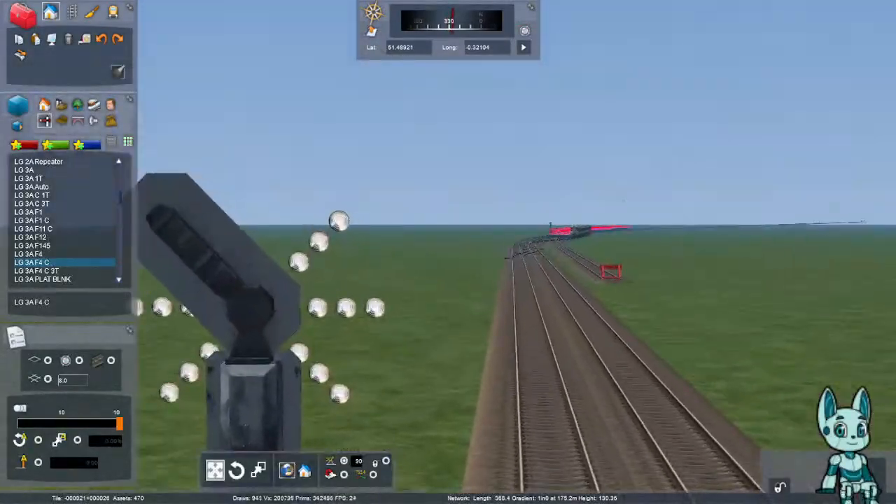
- Look through the LG and UKpro signal entries for a type with route indicators suited to the junction approach
scroll(387, 294, down, 3)
scroll(67, 221, down, 2)
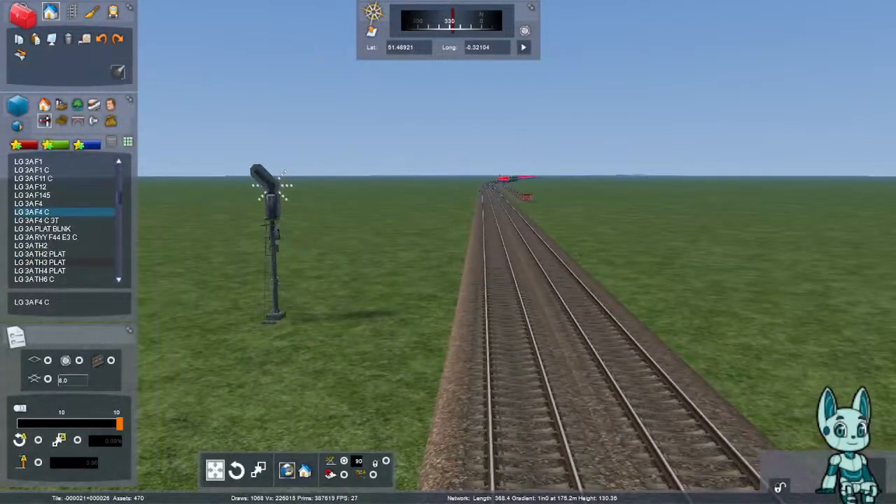
scroll(66, 221, down, 2)
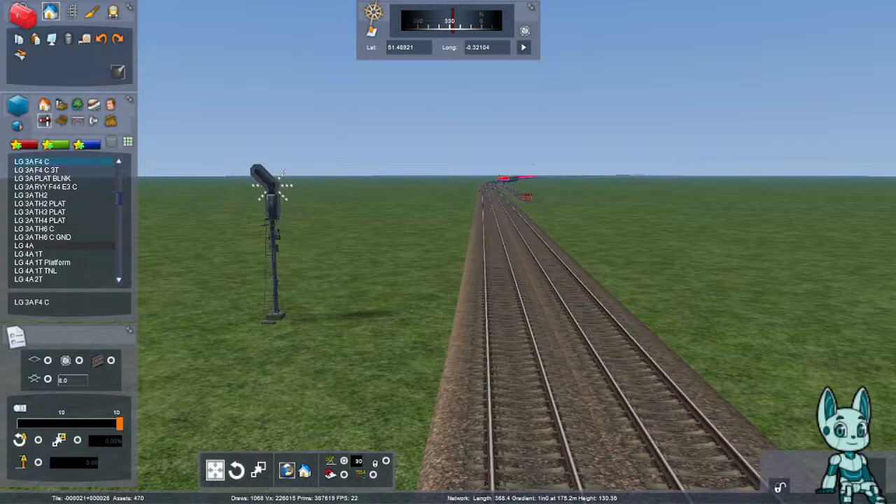
scroll(67, 245, down, 2)
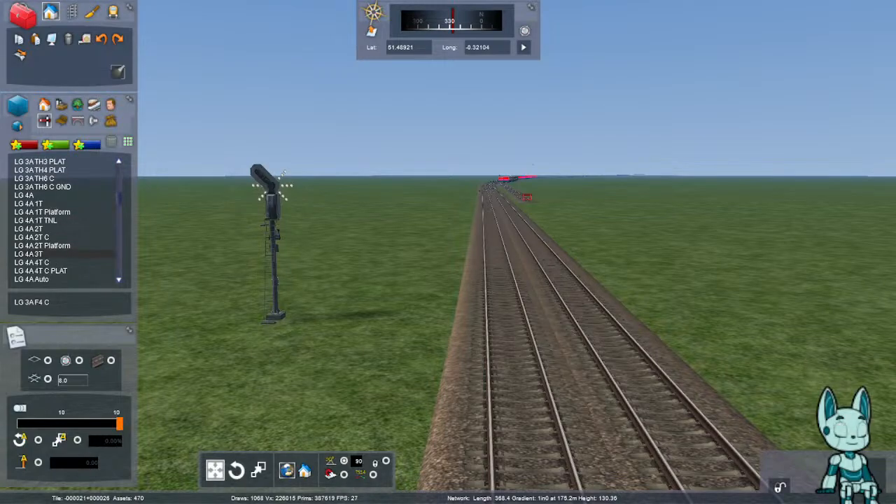
scroll(43, 256, up, 5)
scroll(43, 256, down, 5)
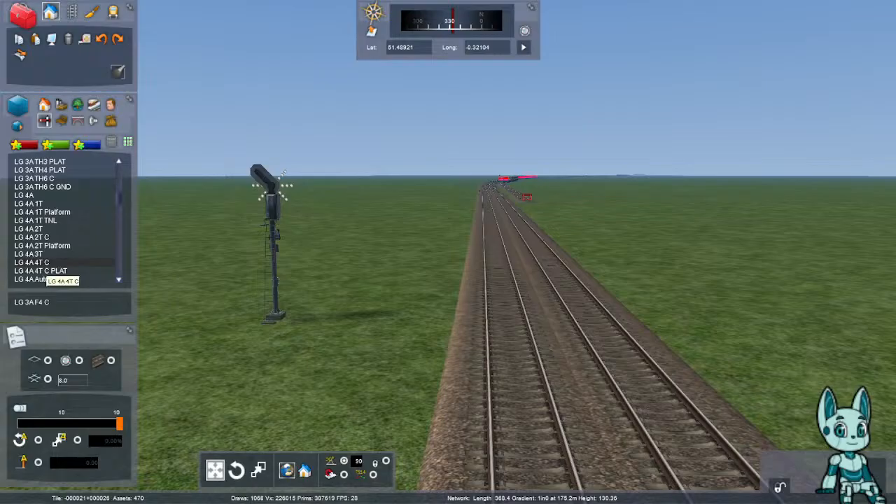
scroll(44, 261, up, 6)
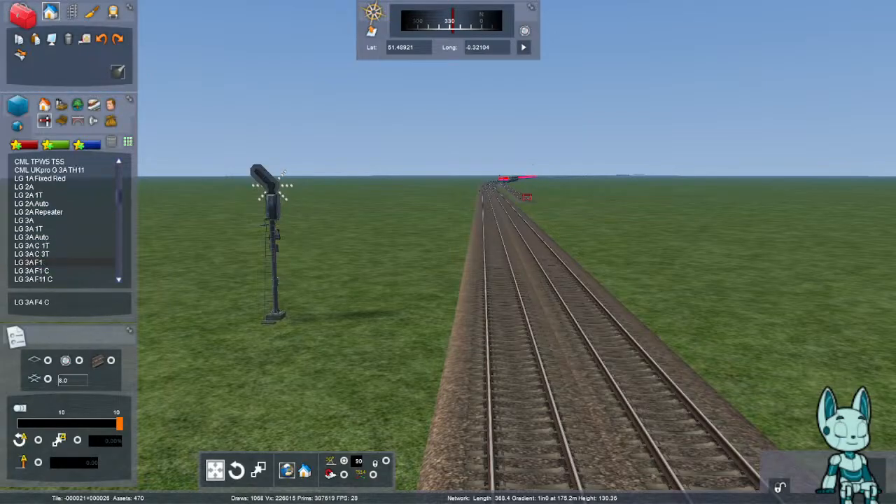
scroll(44, 261, down, 6)
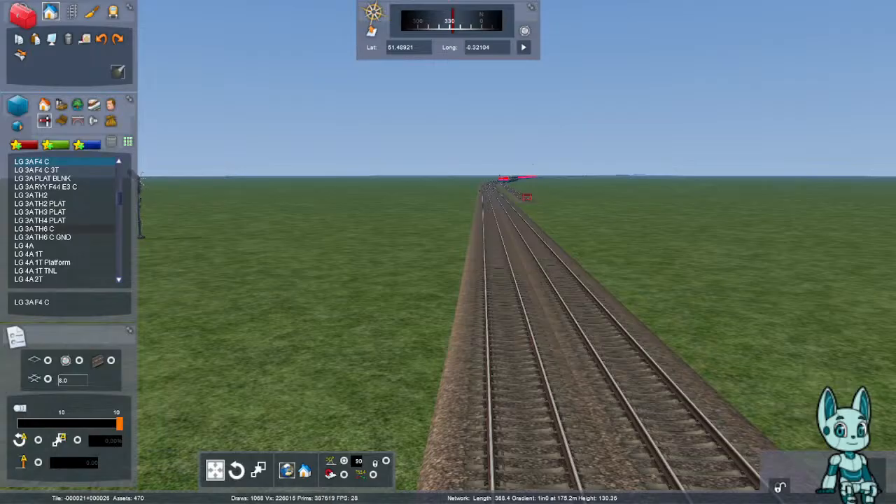
scroll(70, 224, down, 10)
scroll(67, 221, up, 15)
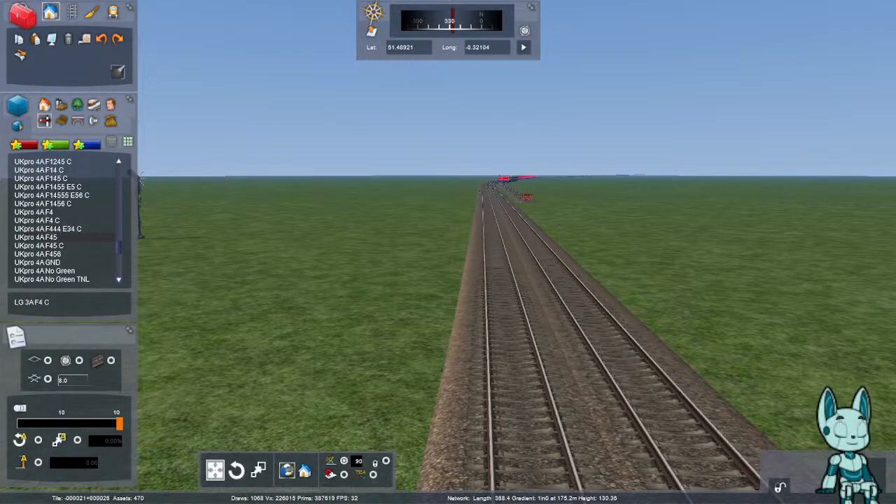
scroll(67, 220, up, 5)
scroll(66, 221, up, 10)
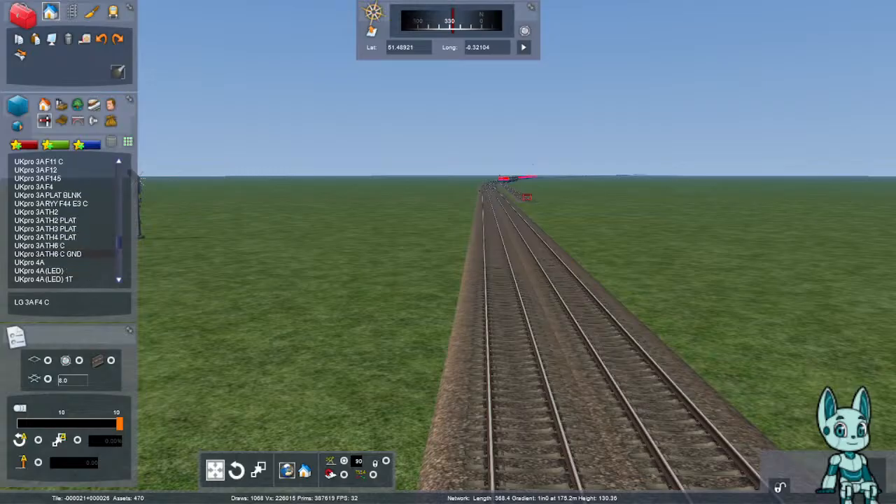
scroll(66, 220, down, 10)
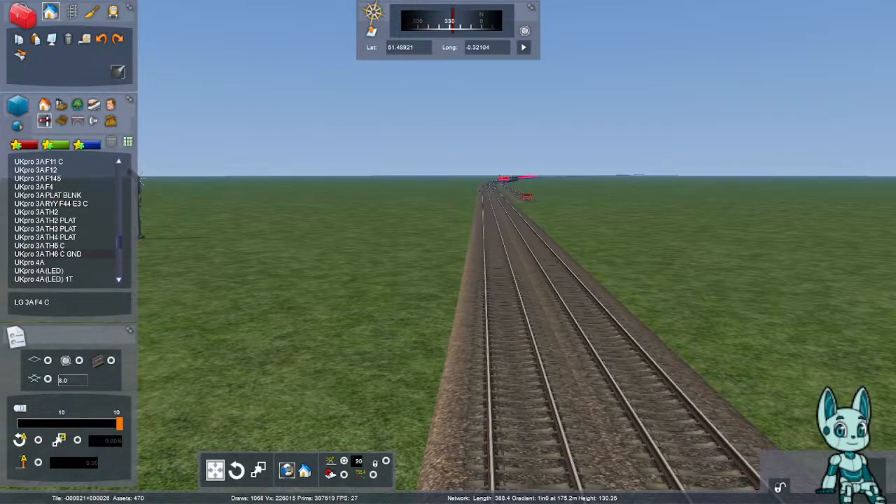
scroll(67, 221, down, 8)
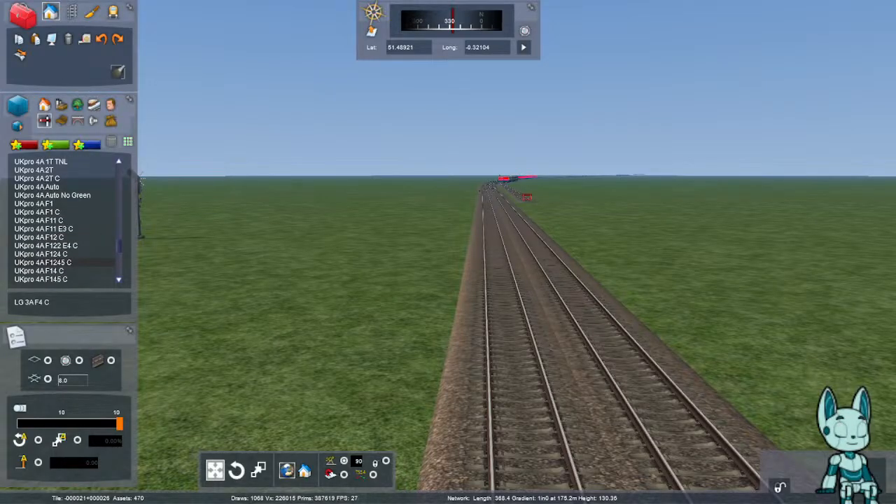
- Place a UKpro 4A F45 C signal on the grass beside the near-side track on the approach to the junction
click(67, 221)
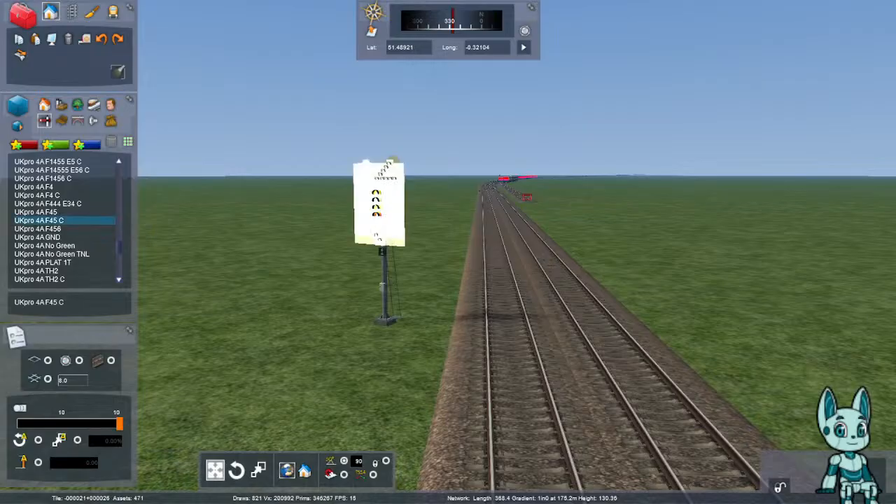
right_drag(863, 273, 868, 318)
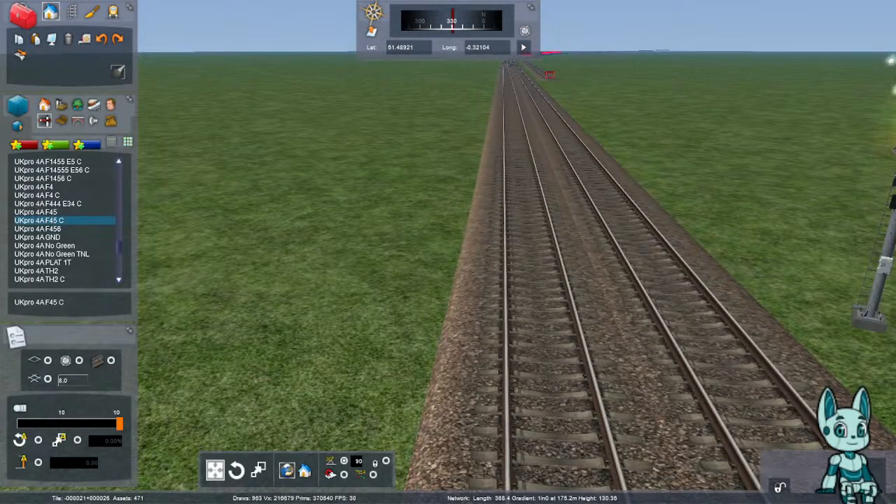
right_drag(767, 297, 742, 308)
click(501, 336)
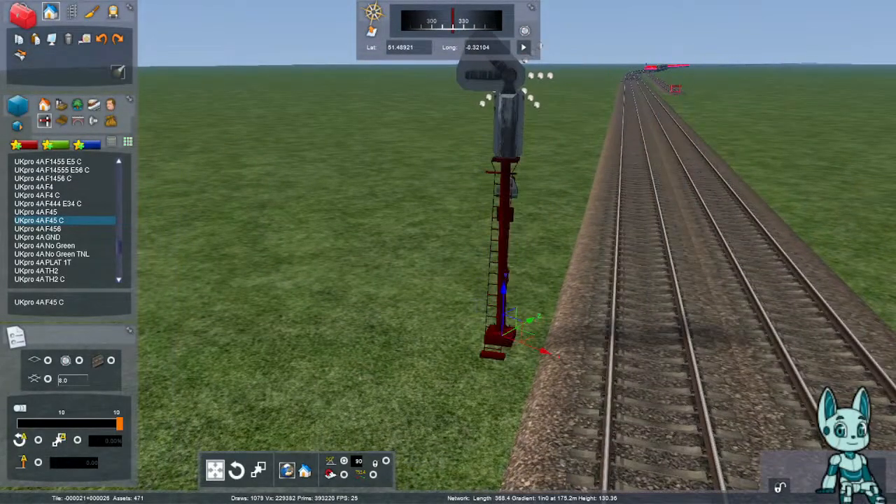
- Place the signal's first link on the adjacent track and links 1 to 3 on the three diverging routes beyond the junction points
click(653, 339)
mouse_move(652, 340)
right_down()
mouse_move(680, 294)
mouse_move(698, 285)
mouse_move(695, 314)
mouse_move(673, 305)
mouse_move(675, 331)
right_up()
key(Up)
key(Up)
key(Up)
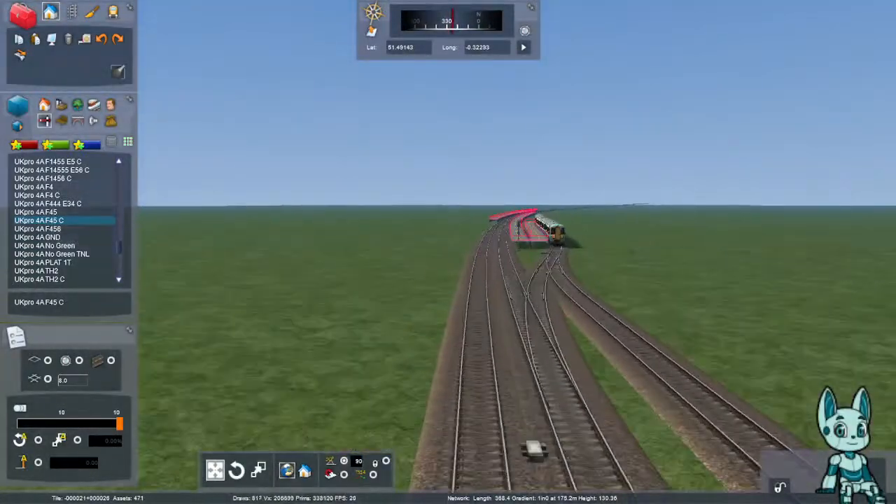
click(478, 362)
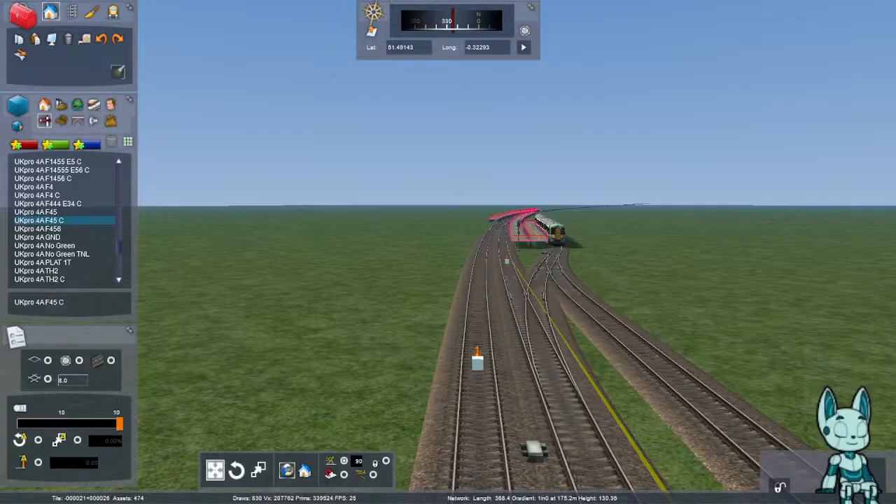
click(507, 261)
click(557, 245)
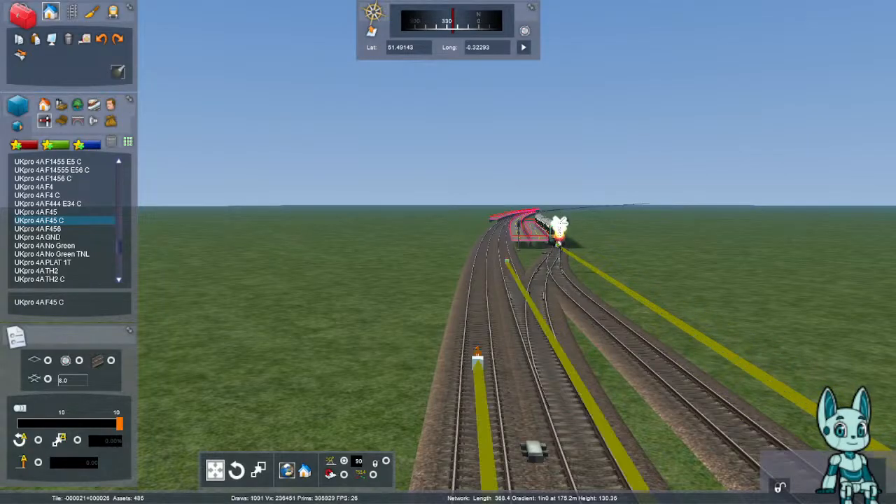
- Return along the line to the UKpro 4A F45 C signal and inspect its head and route indicators from the approach side
right_drag(556, 245, 760, 227)
key(Up)
key(Up)
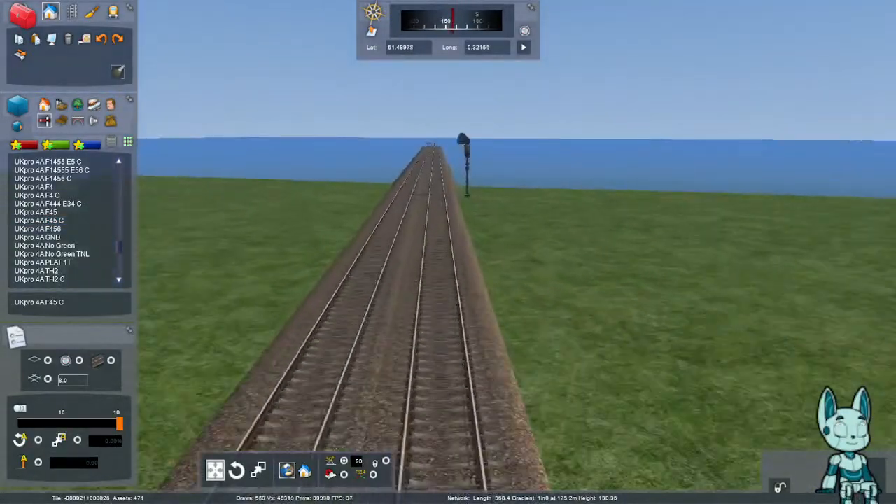
key(Up)
right_drag(476, 294, 700, 308)
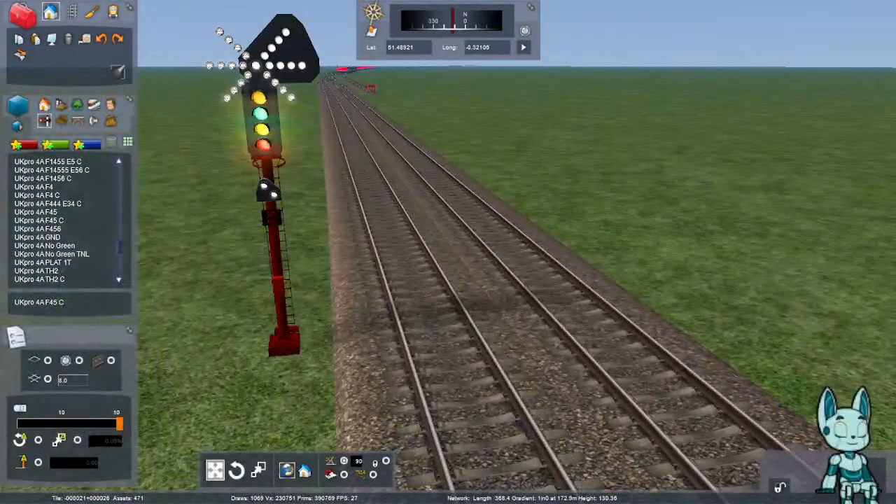
- Shift the UKpro 4A F45 C signal slightly along the grass, then assign 4 to link 2 and 5 to link 3 with both final-column options enabled
drag(284, 343, 281, 385)
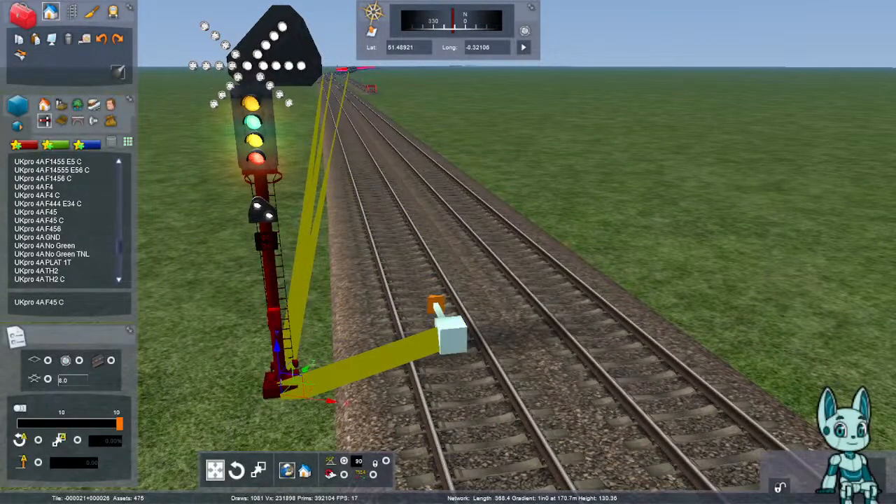
double_click(280, 385)
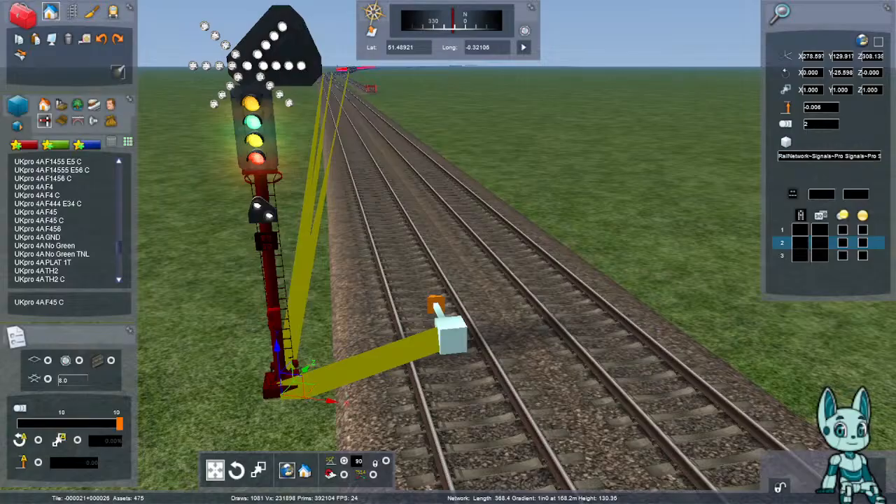
text(4)
key(Return)
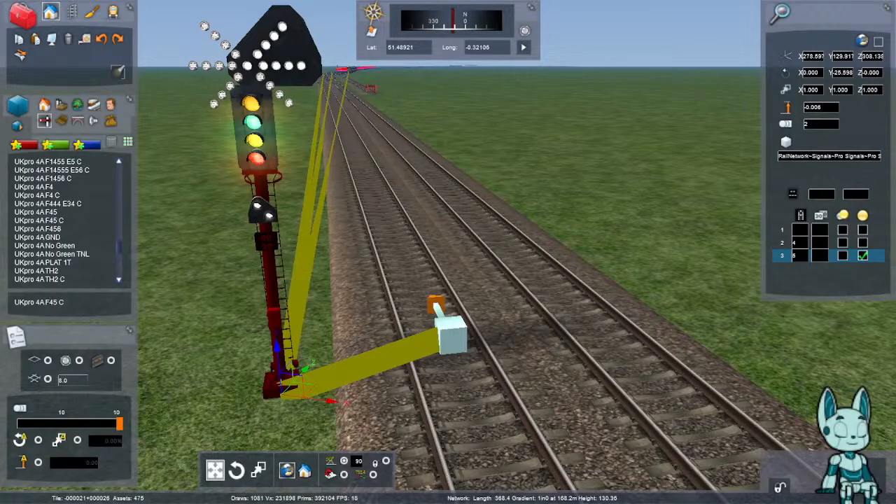
click(863, 243)
- Return to the through platforms and look through the CML entries in the signal list for a platform-end signal
right_drag(504, 280, 382, 110)
key(Up)
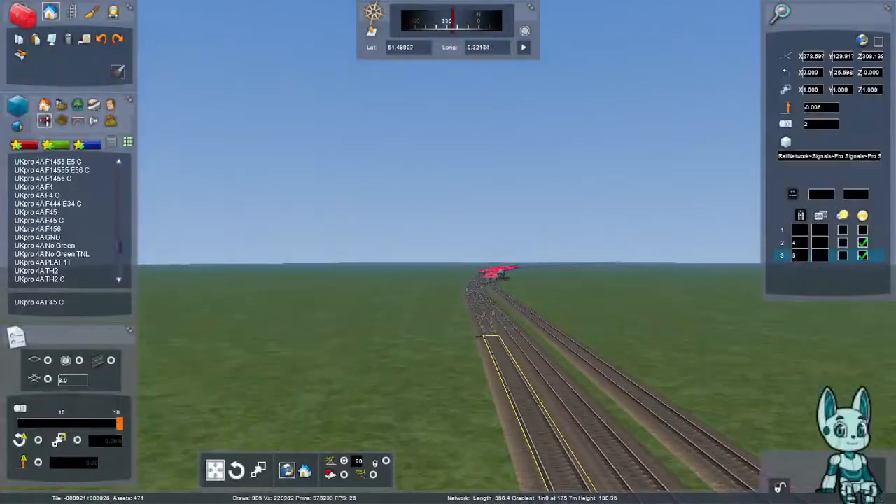
key(Up)
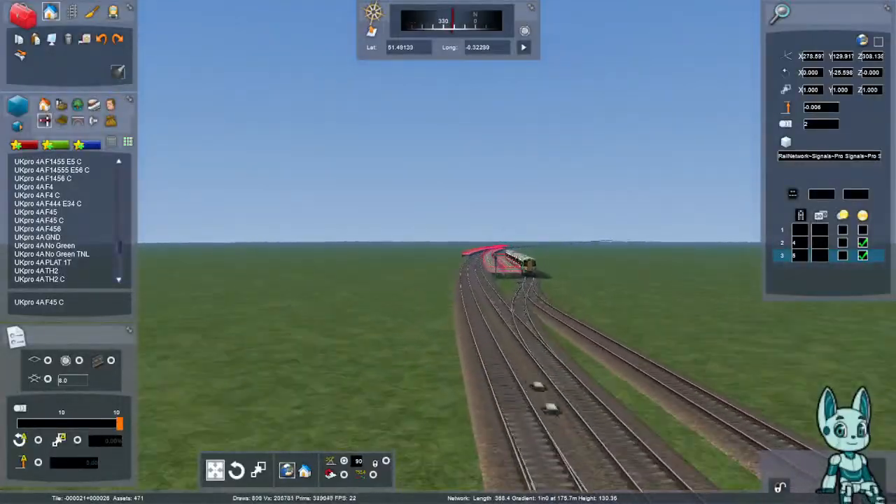
key(Up)
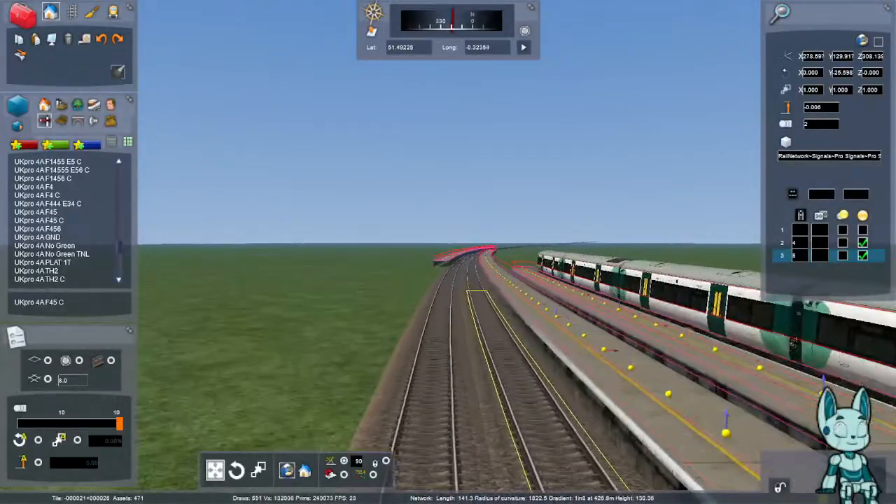
key(Up)
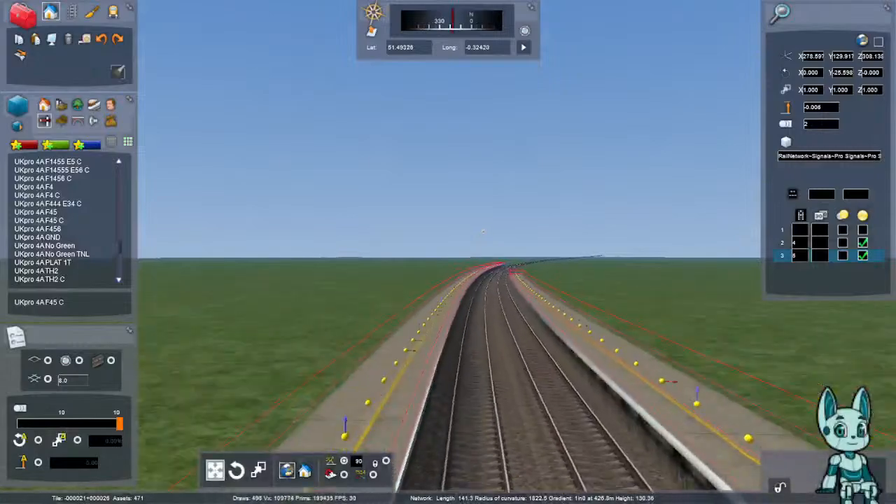
right_drag(382, 210, 675, 223)
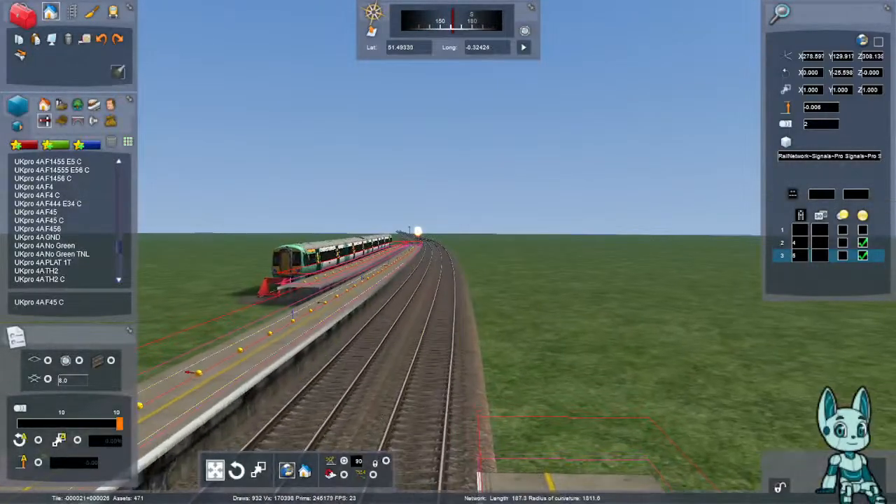
scroll(66, 238, down, 2)
scroll(67, 237, down, 10)
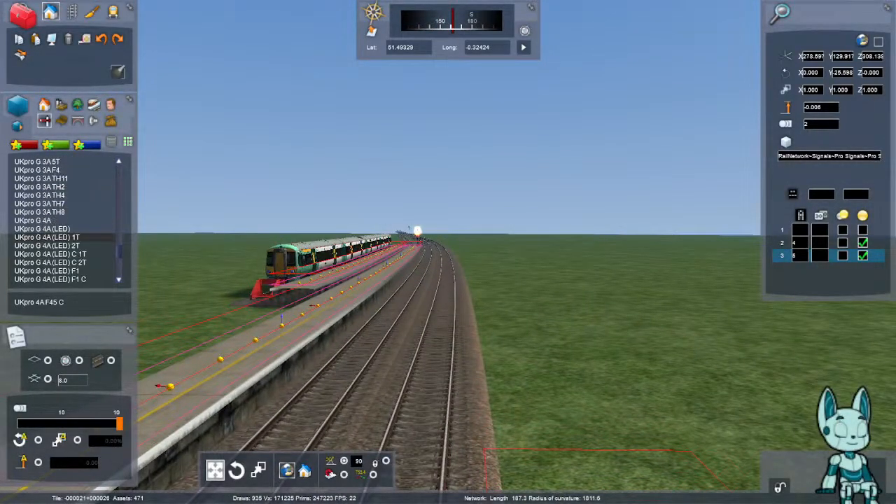
key(c)
scroll(67, 237, down, 4)
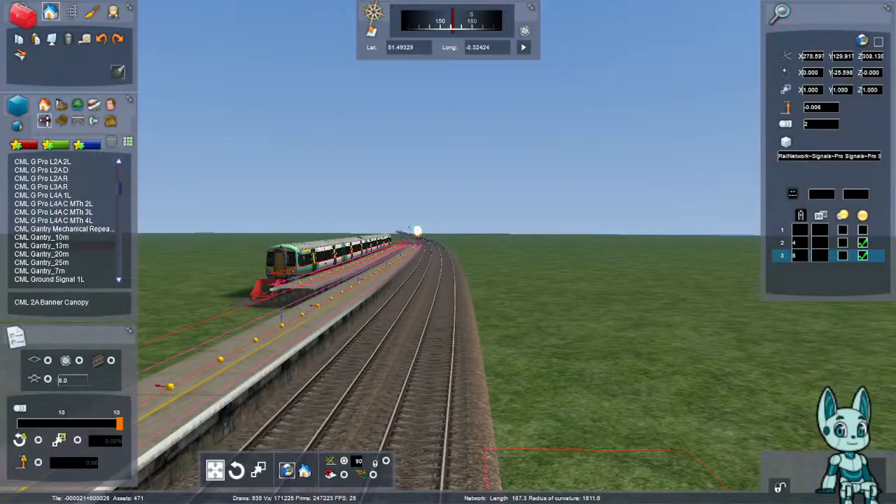
scroll(66, 237, up, 1)
scroll(66, 231, down, 5)
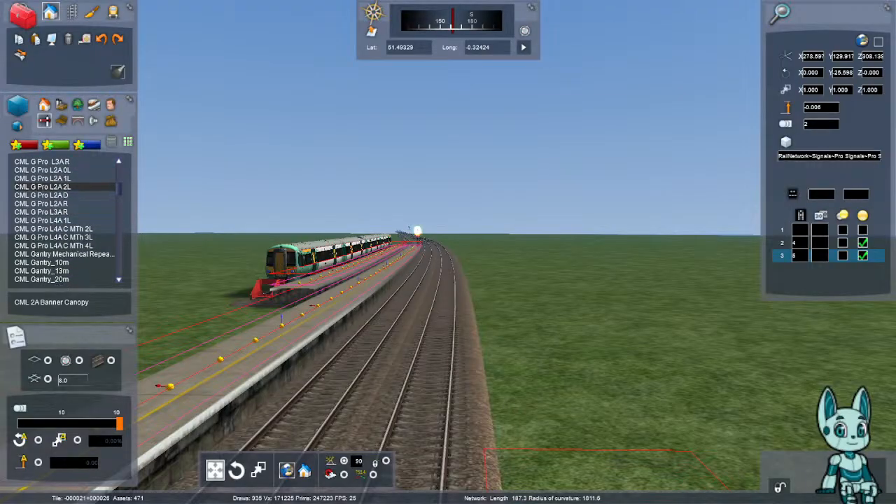
- Preview the CML L3A 1L, L3A D, L3A Roffset 0L and L4A 0T left signals over the track beside the platforms
click(32, 220)
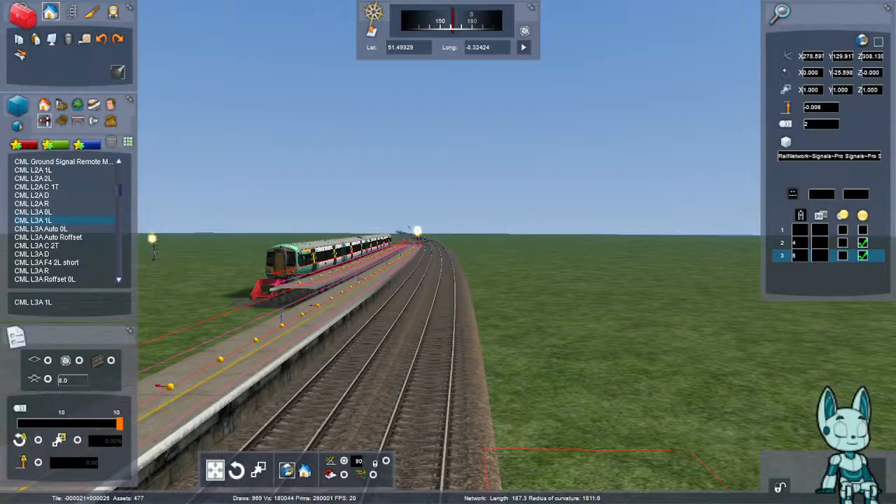
right_drag(308, 254, 336, 300)
click(56, 255)
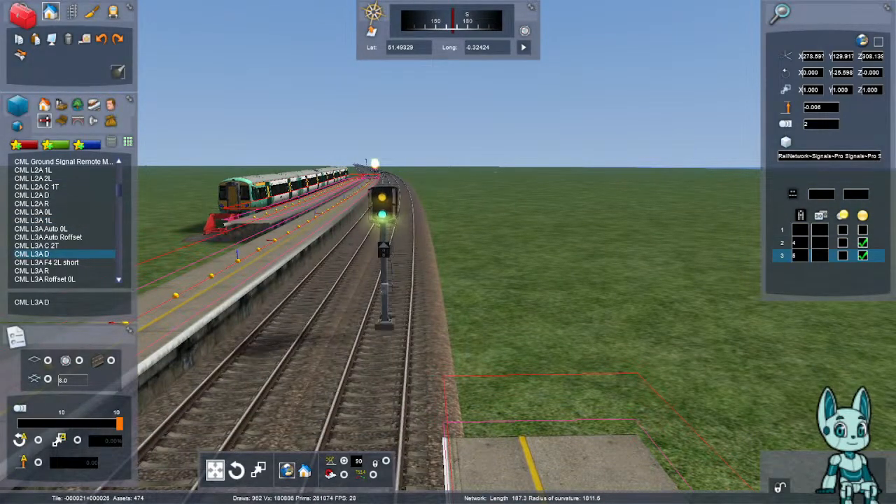
click(47, 279)
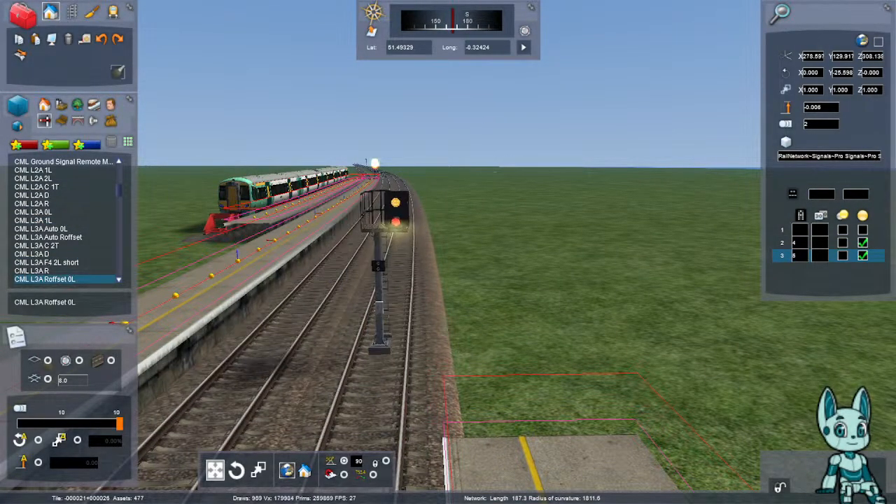
scroll(63, 241, down, 2)
click(40, 254)
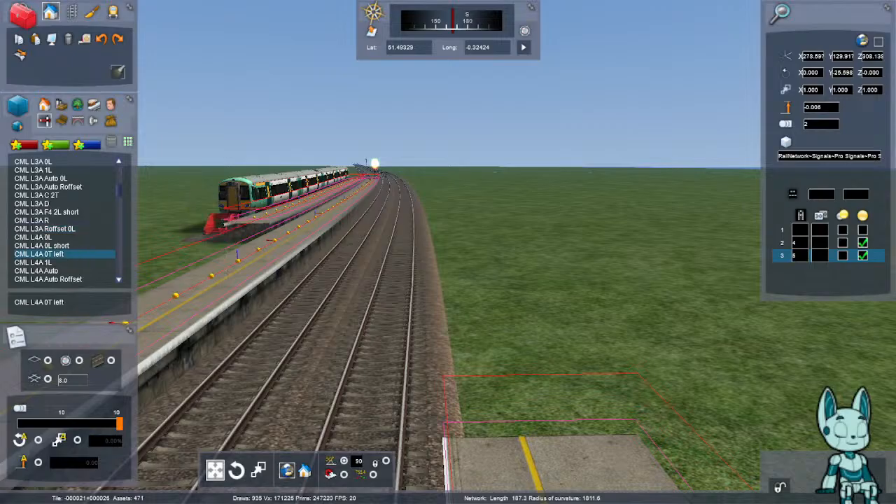
right_drag(488, 320, 506, 306)
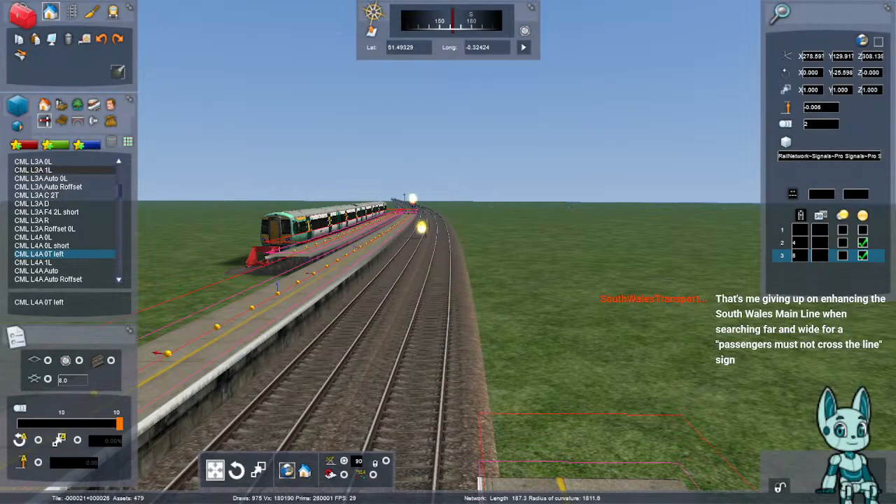
- Place a CML L3A 1L signal on the grass just beyond the outer platform end and link it to the adjacent track and beyond the junction
click(33, 169)
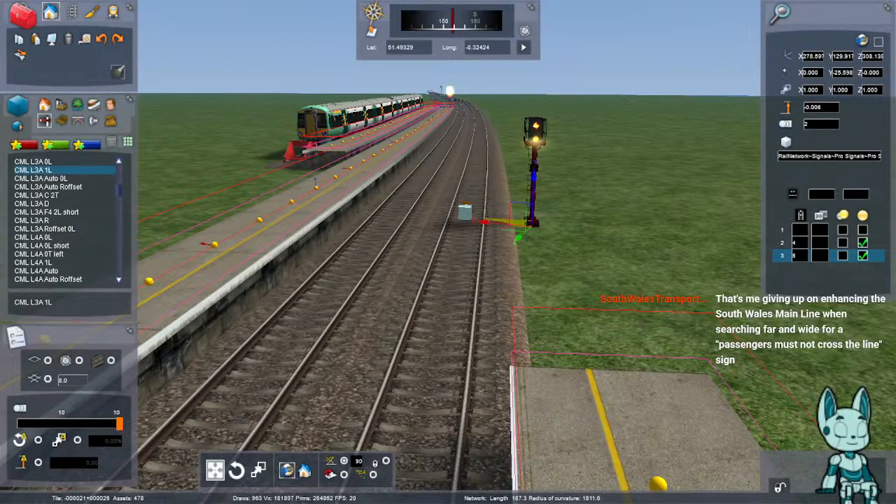
key(Up)
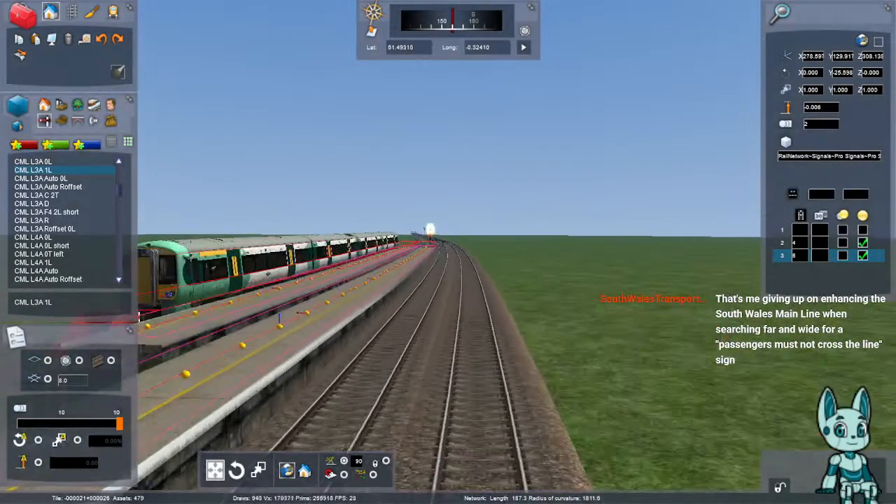
key(Up)
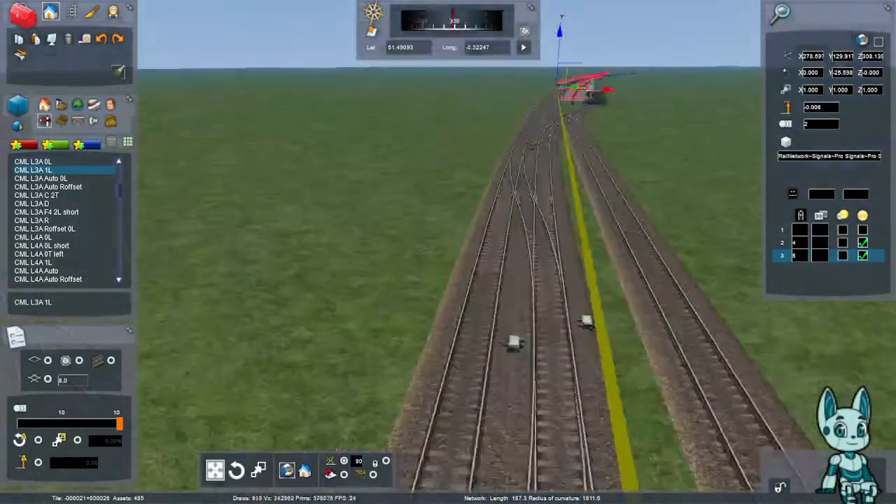
key(Down)
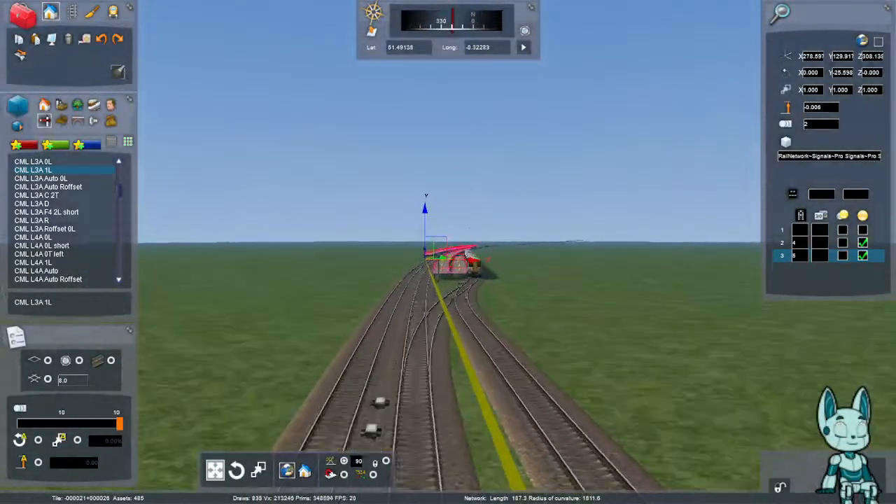
- Place another CML L3A 1L signal beside the four-aspect signal at the island platform end, with its first link on the adjacent through track
key(Up)
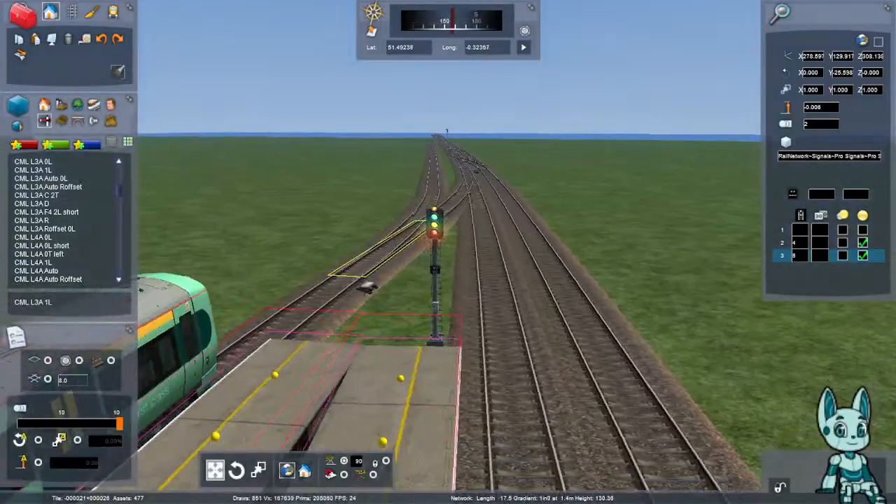
key(Up)
key(Left)
key(Right)
key(Up)
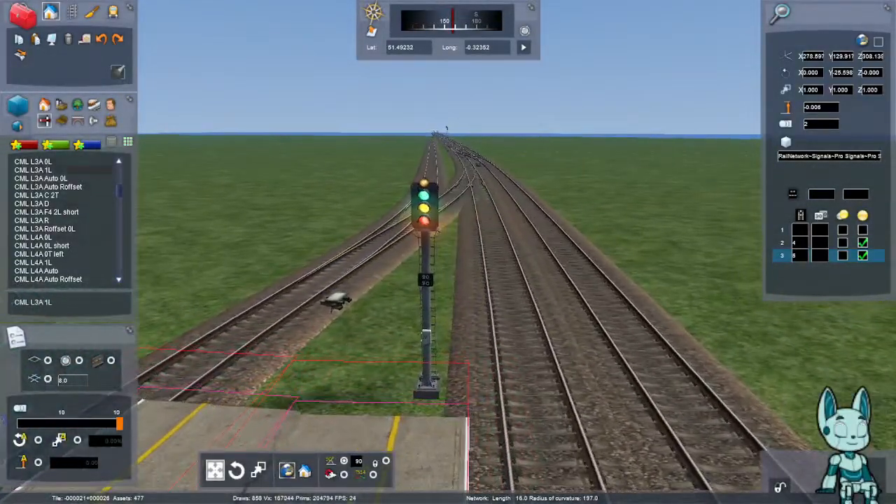
click(61, 170)
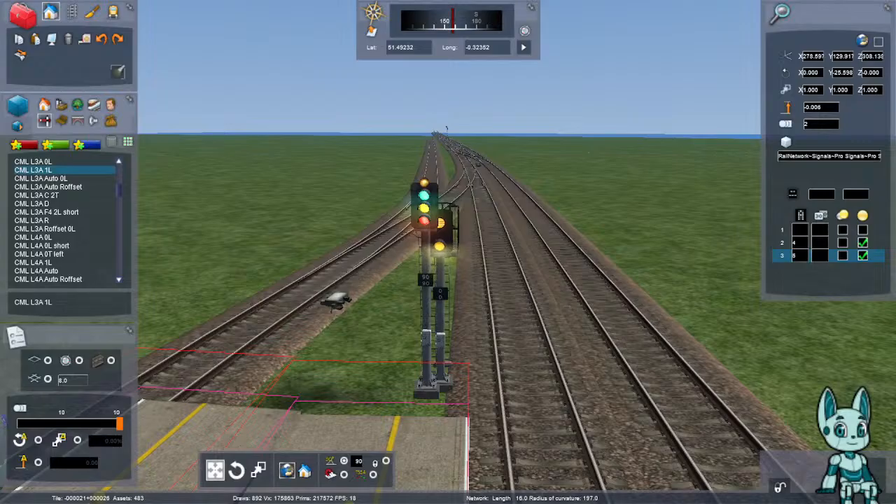
right_drag(441, 384, 441, 434)
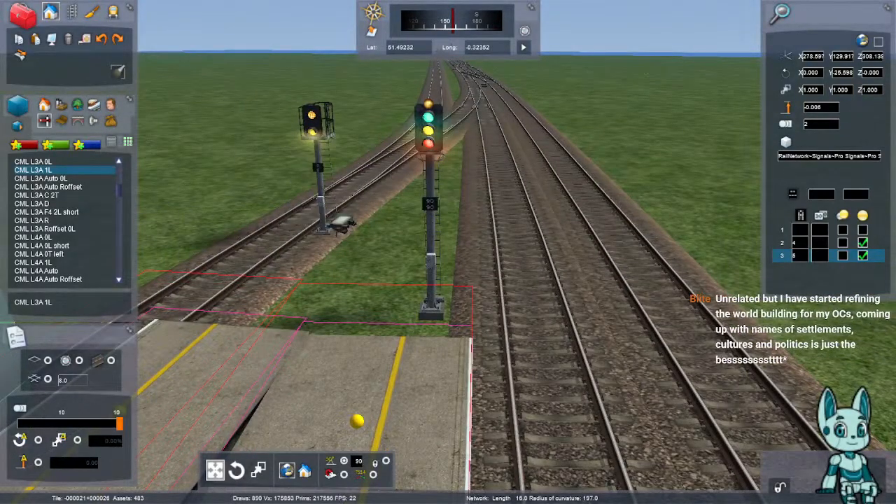
right_drag(322, 231, 333, 193)
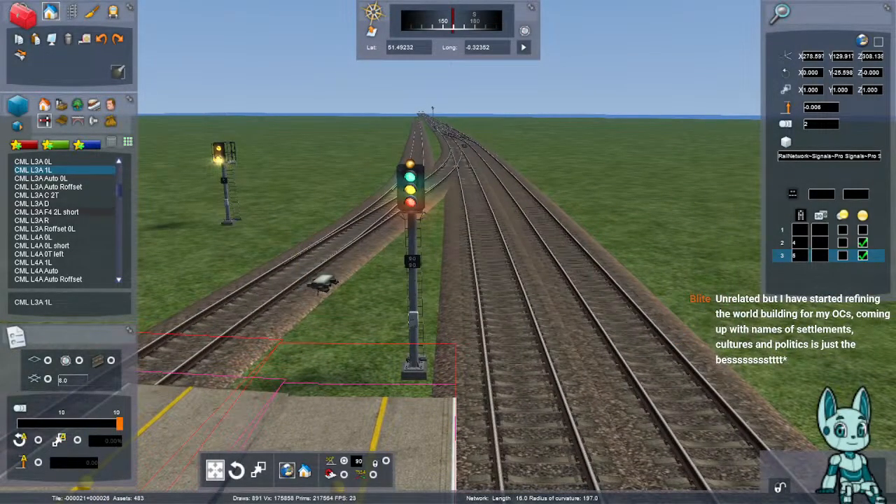
right_drag(390, 343, 413, 360)
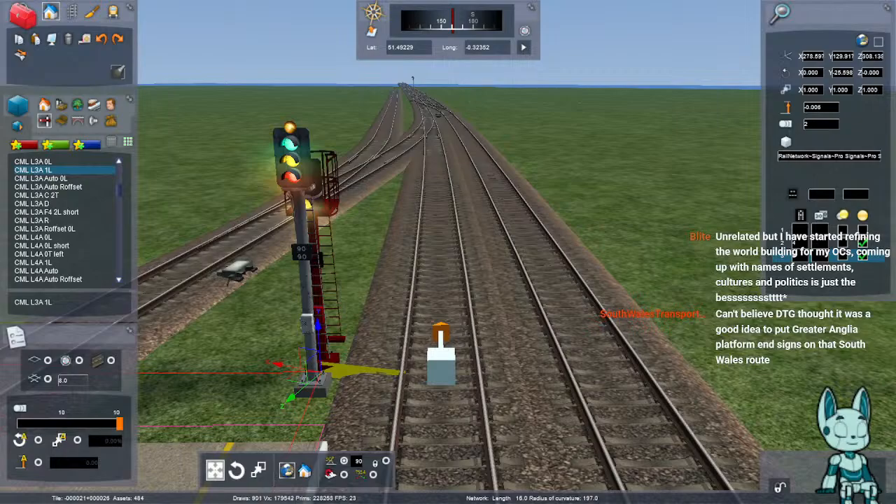
- Delete the old four-aspect signal standing next to the new CML L3A 1L signal at the island platform end
key(Up)
right_drag(315, 378, 448, 310)
key(Up)
key(Up)
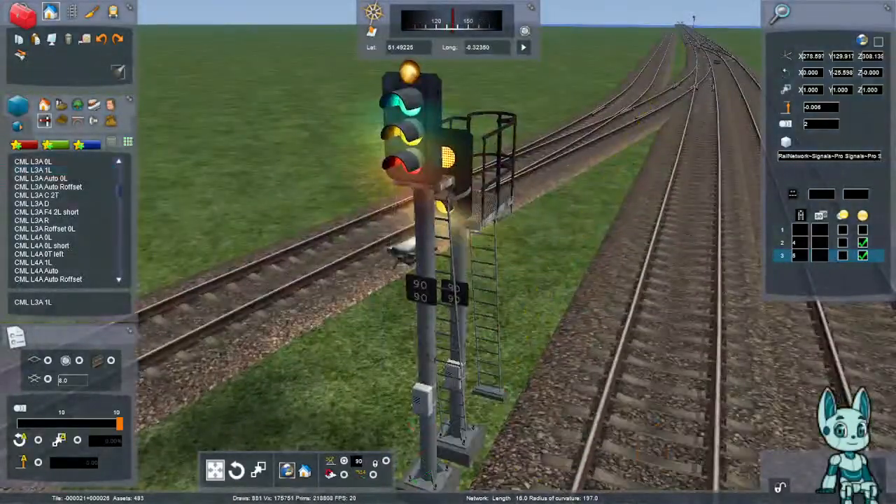
key(Escape)
key(Down)
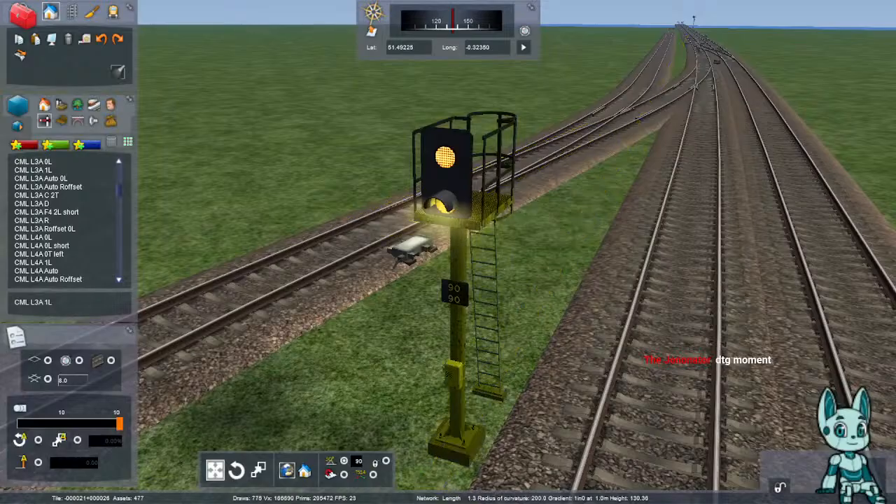
- Place a CML L3A C 2T signal on the grass between the bay track and the through line, just beyond the island platform end
key(Down)
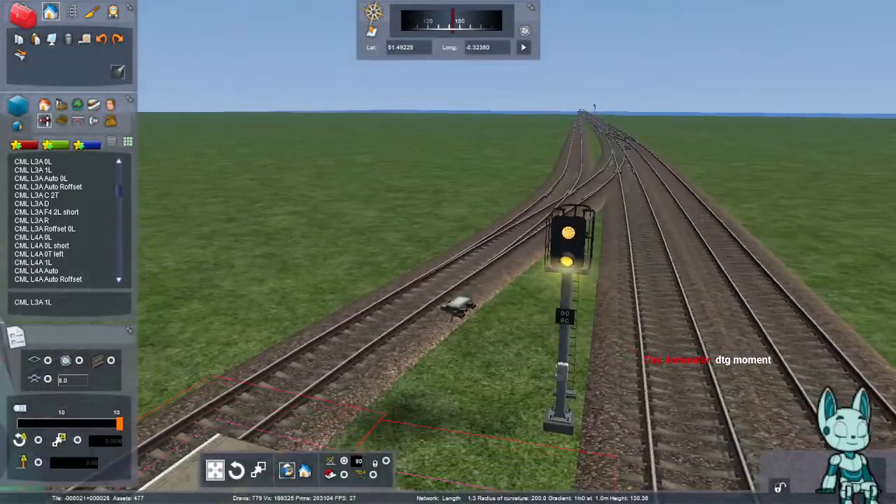
key(Left)
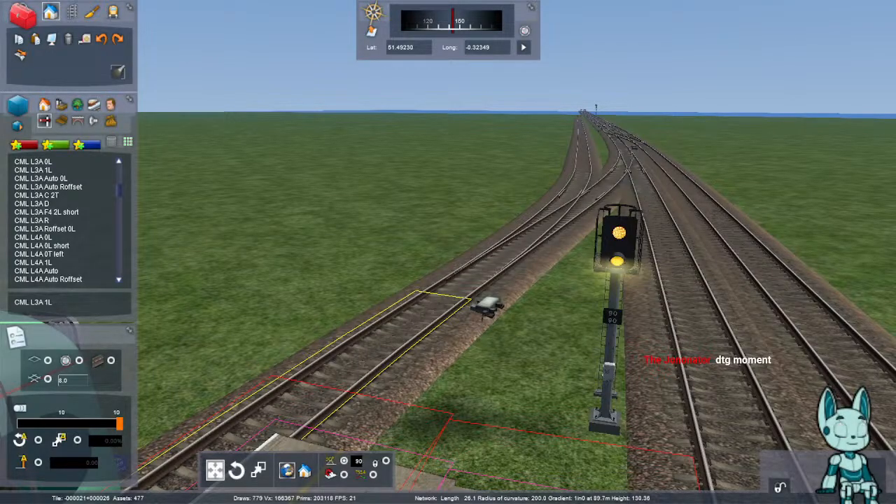
key(Up)
click(37, 195)
click(481, 282)
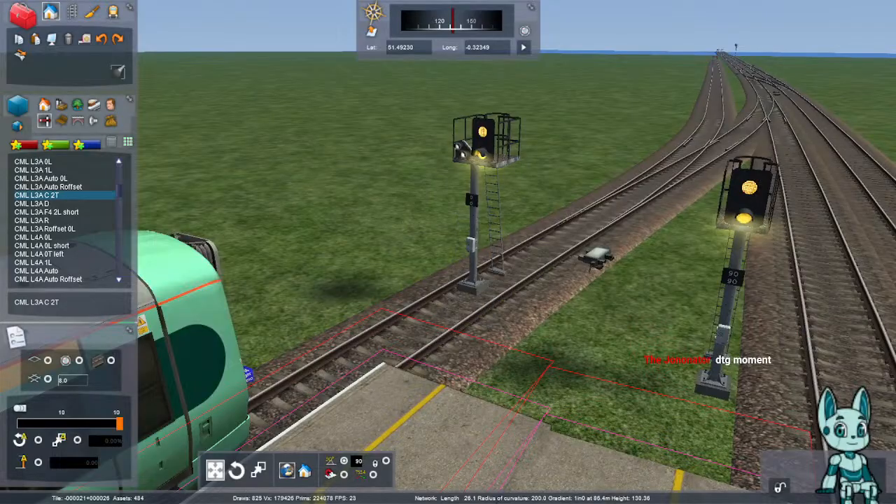
drag(478, 284, 553, 353)
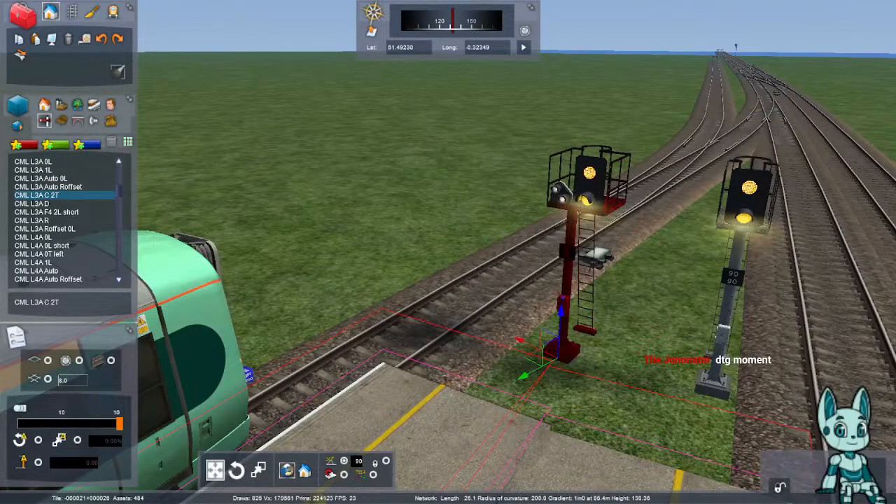
- Place the CML L3A C 2T signal's links on the bay track and on the two routes beyond the junction points
key(Up)
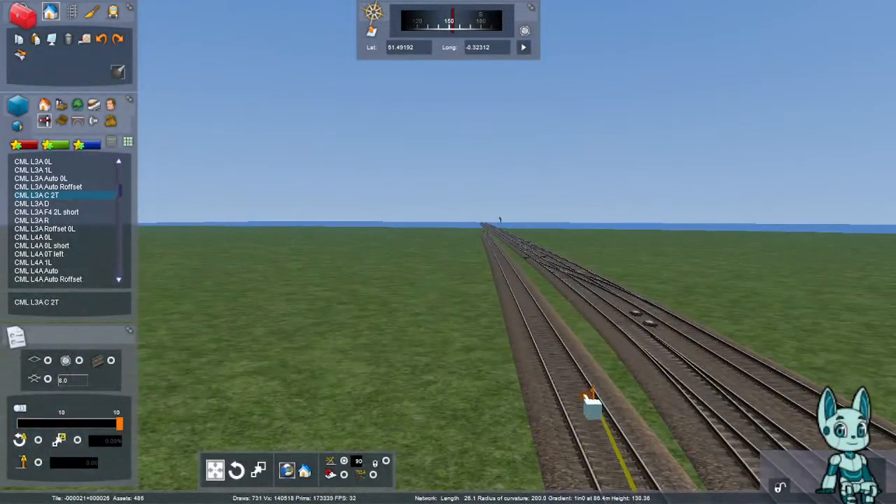
key(Up)
right_drag(586, 398, 588, 420)
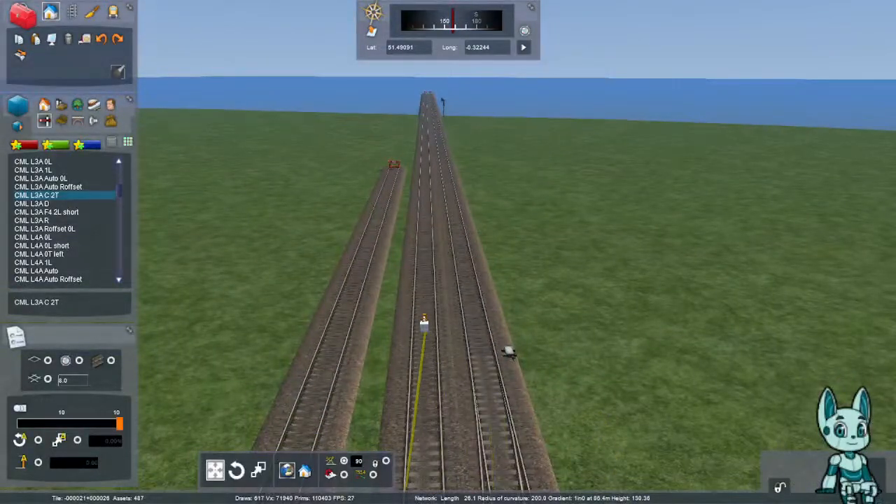
right_drag(480, 376, 732, 325)
key(Up)
key(Up)
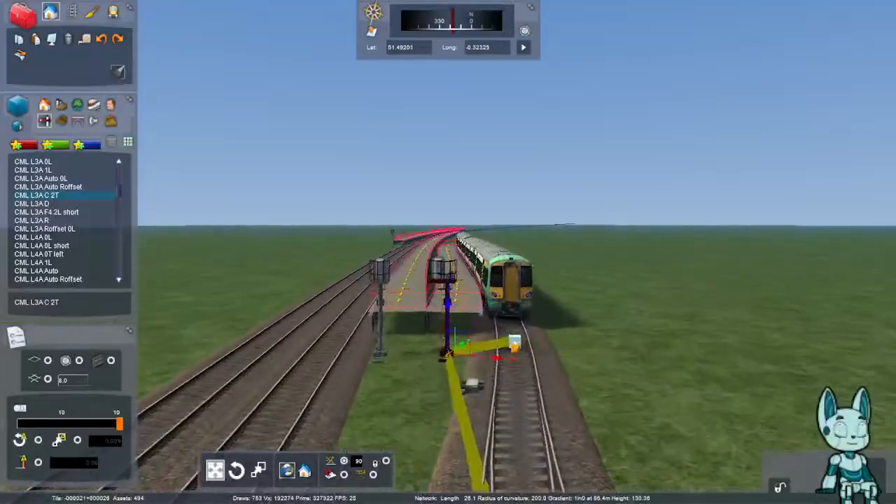
- Stop placing new signals and shift the CML L3A C 2T signal slightly closer to the bay track
key(Up)
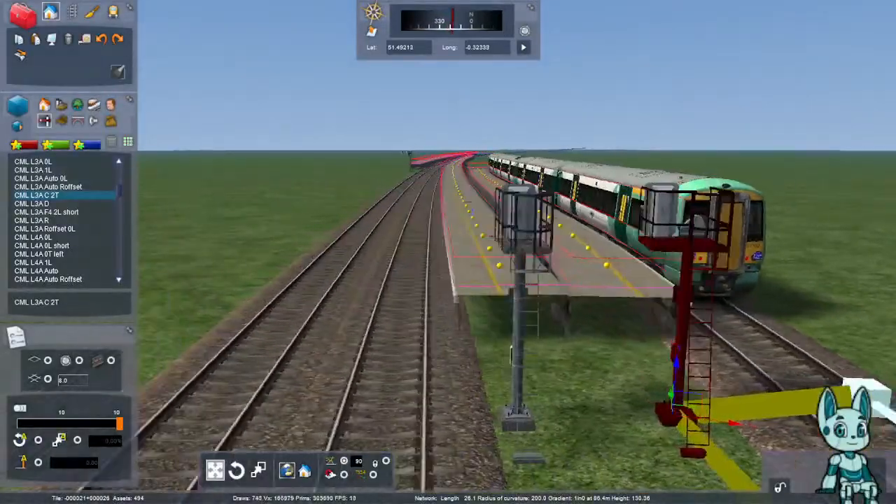
key(Up)
right_drag(421, 280, 679, 287)
key(Down)
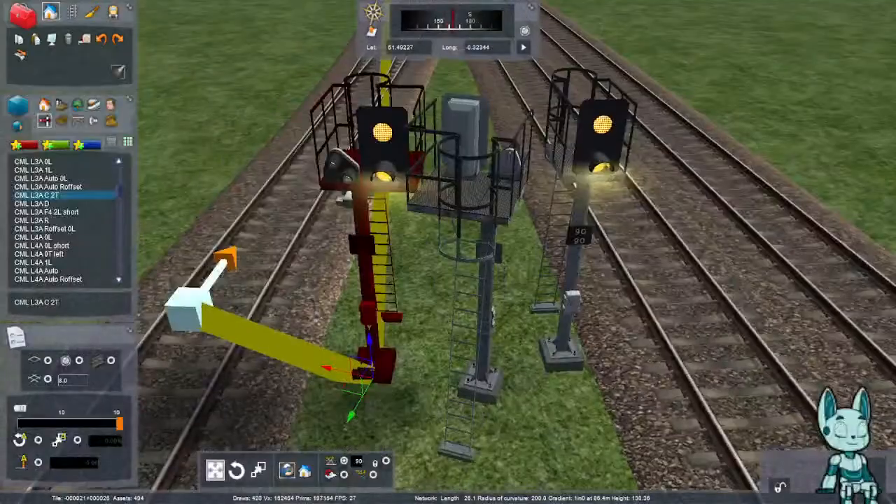
key(Up)
key(Escape)
key(Left)
key(Down)
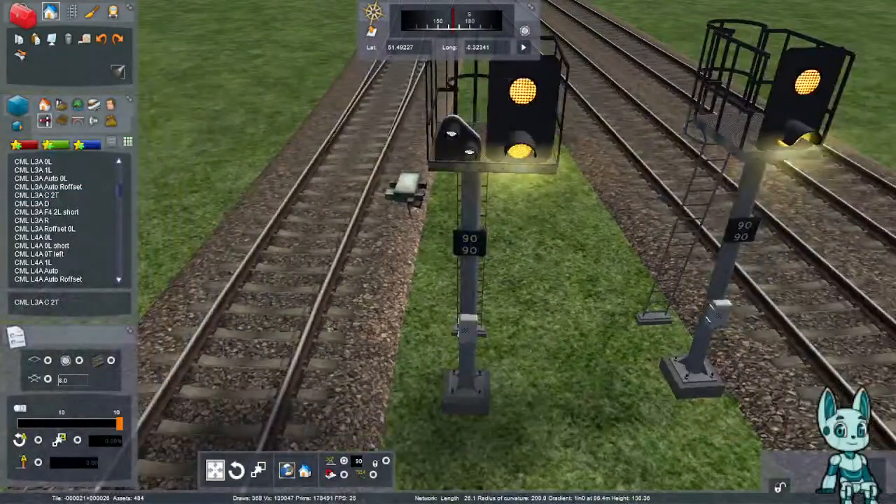
click(469, 301)
drag(469, 301, 429, 304)
key(Down)
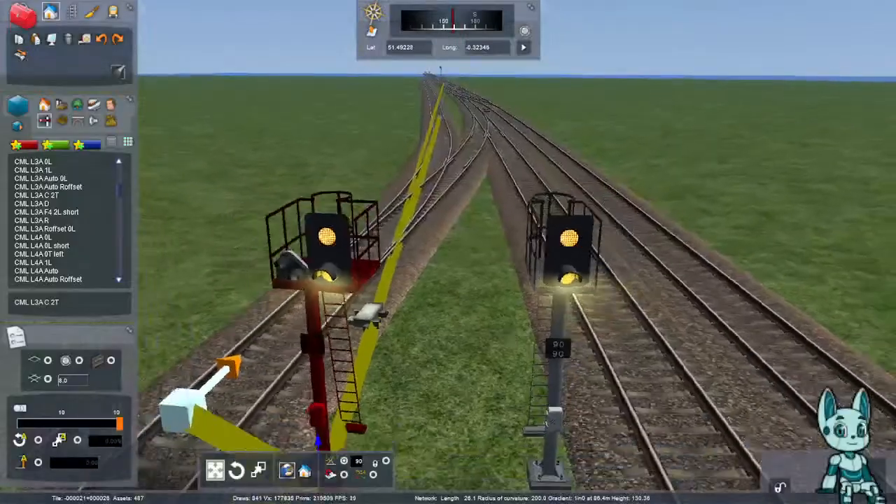
key(Up)
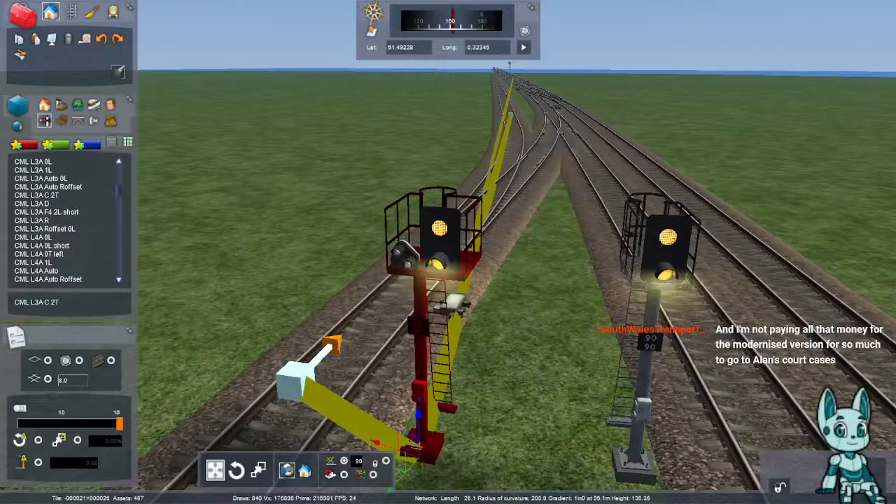
- Enter 999 as the numeric value for link 2 of the CML L3A C 2T signal
double_click(421, 364)
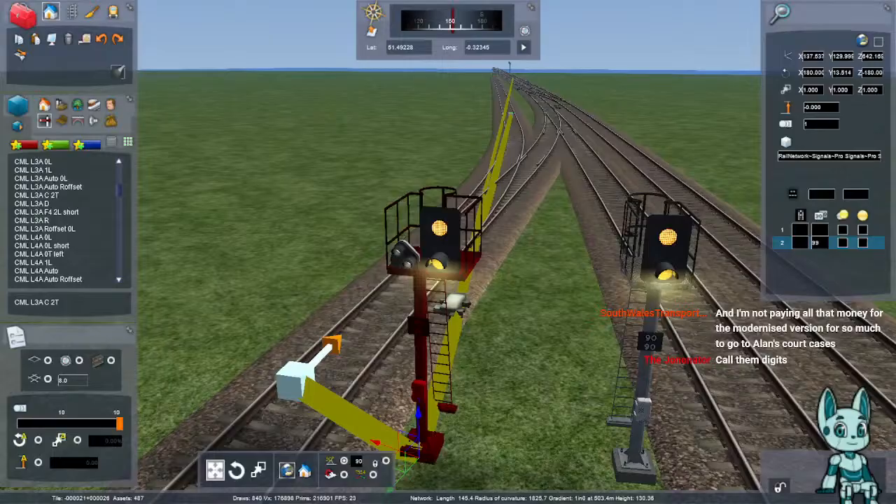
click(521, 315)
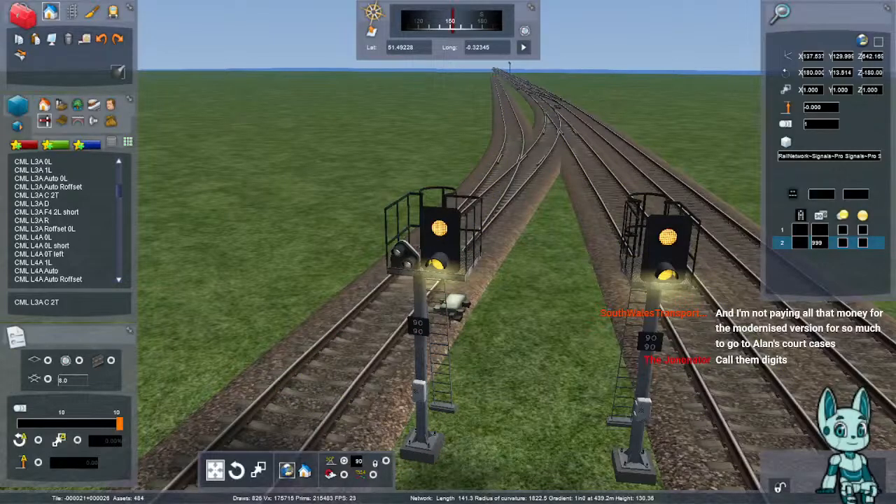
click(421, 378)
key(Up)
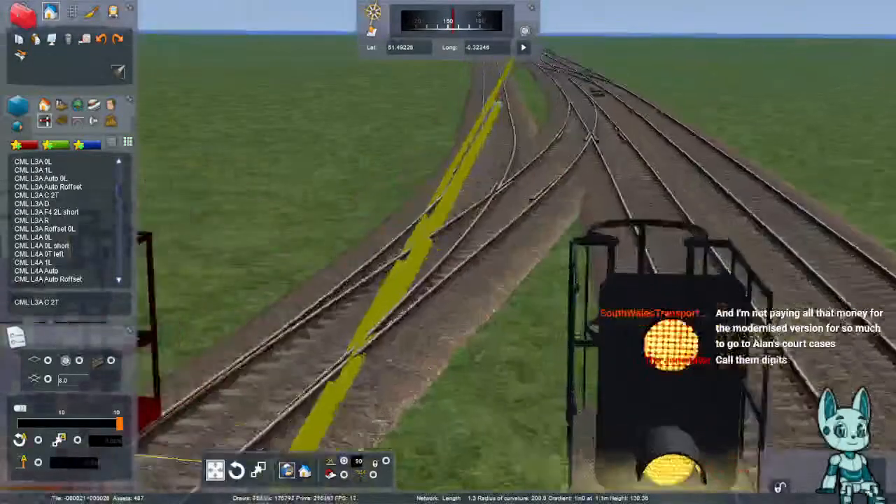
key(Down)
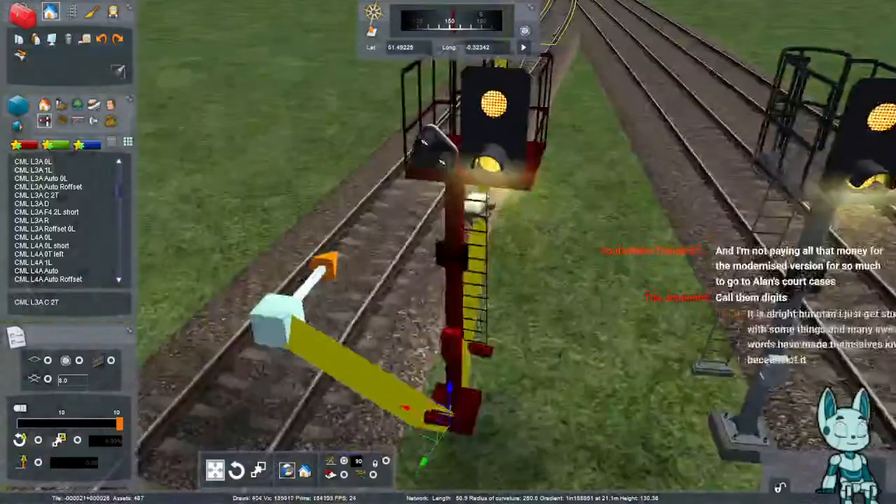
key(Up)
- Clear link 2's value on the CML L3A C 2T signal and enter 999 for link 1 instead
double_click(455, 362)
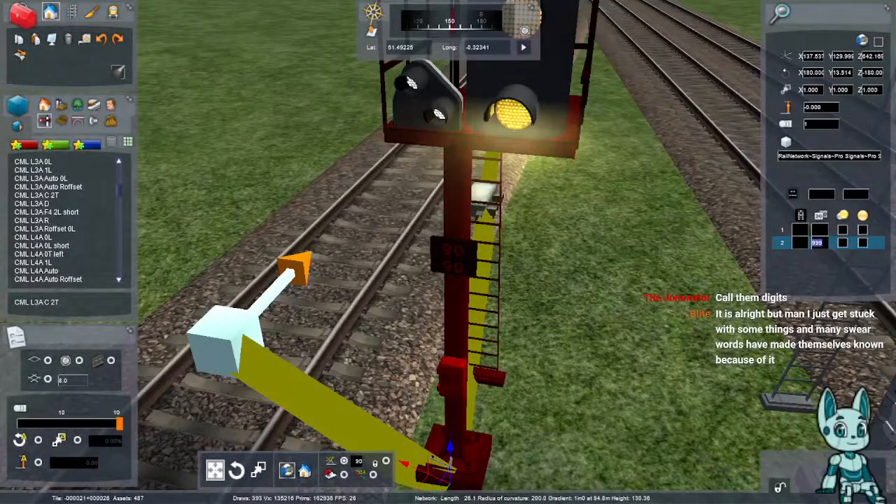
click(819, 230)
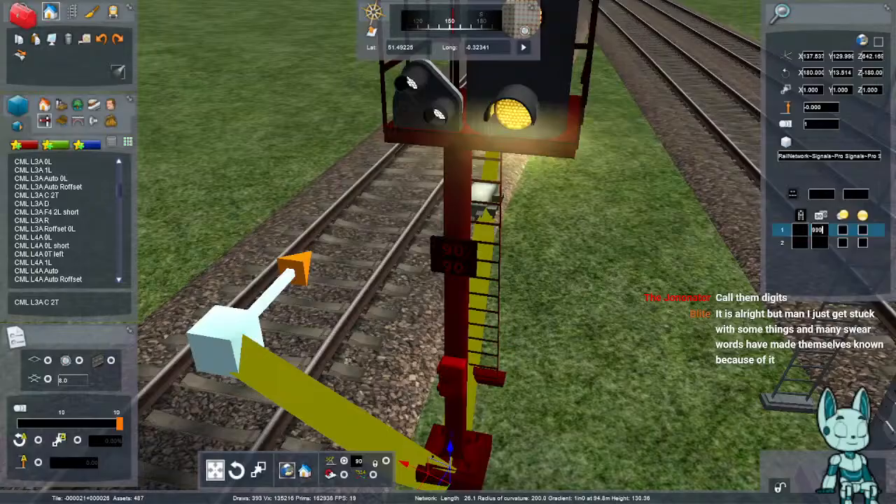
right_drag(448, 252, 452, 194)
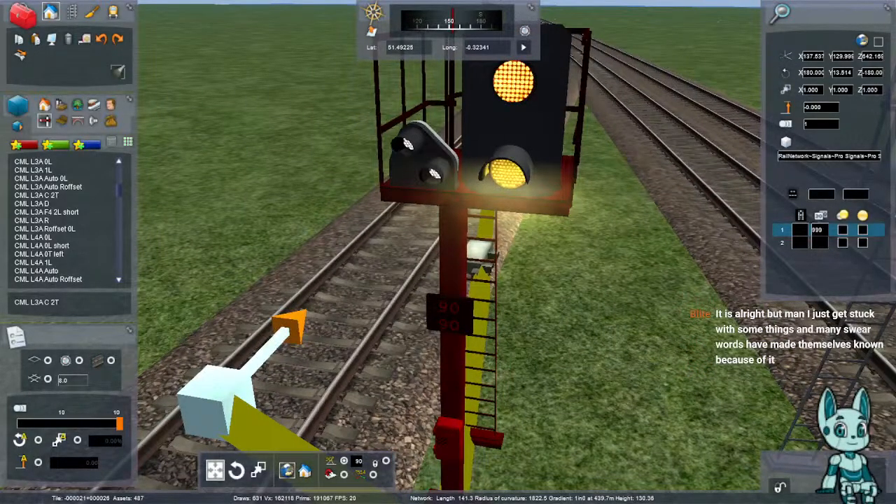
right_drag(448, 252, 449, 210)
- Choose the LG L3A 1T PLAT signal for the far end of the side platform
key(Down)
key(Right)
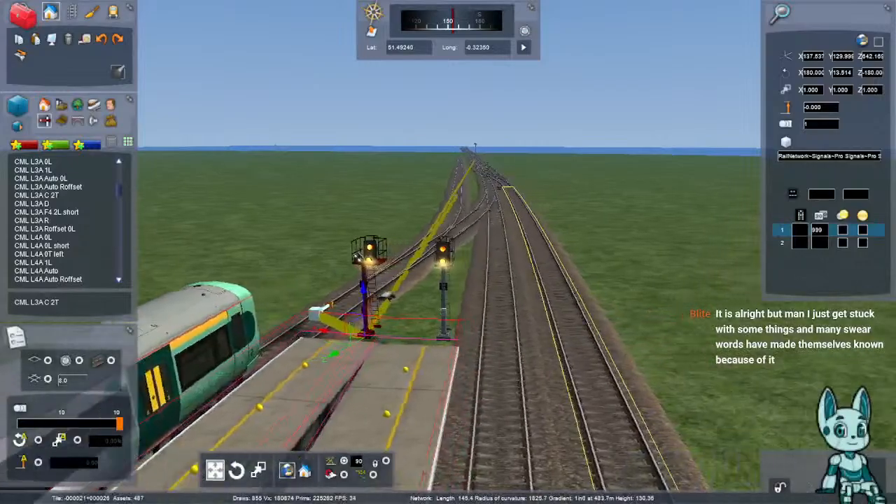
right_drag(448, 252, 630, 231)
key(Up)
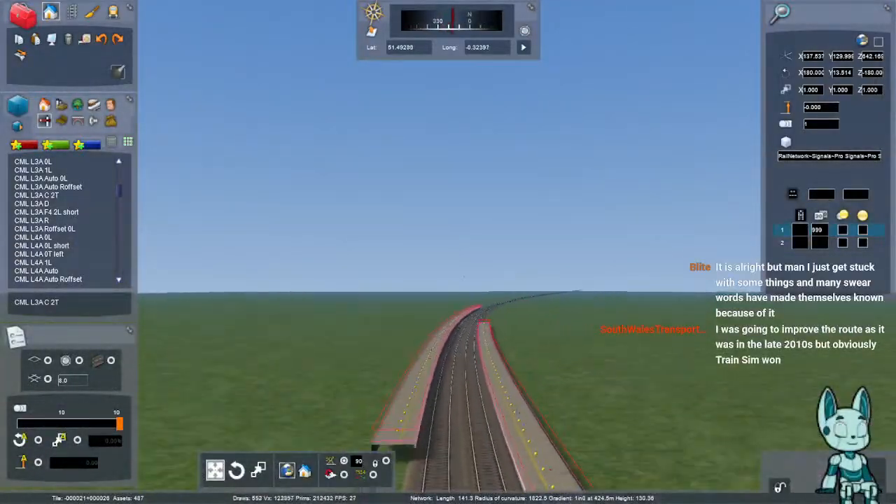
right_drag(448, 252, 448, 288)
key(Up)
key(Right)
key(Up)
right_drag(448, 252, 448, 332)
key(Up)
key(Up)
key(Up)
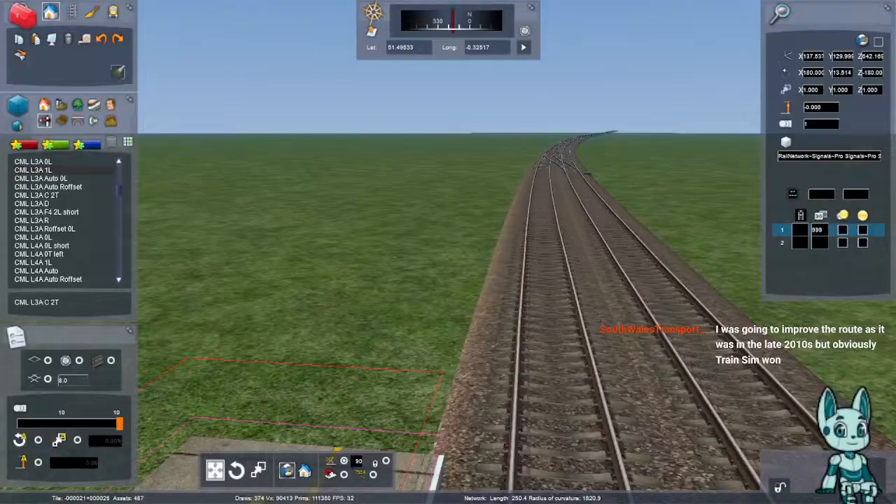
scroll(66, 219, down, 10)
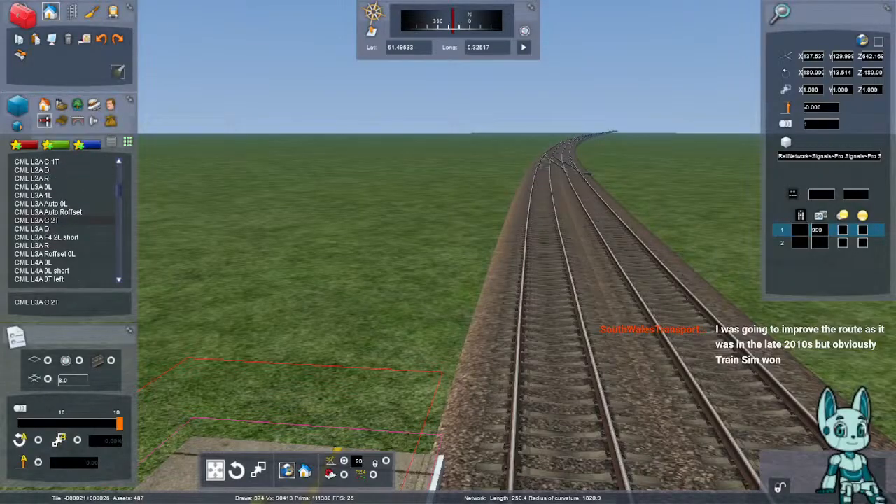
scroll(67, 220, down, 10)
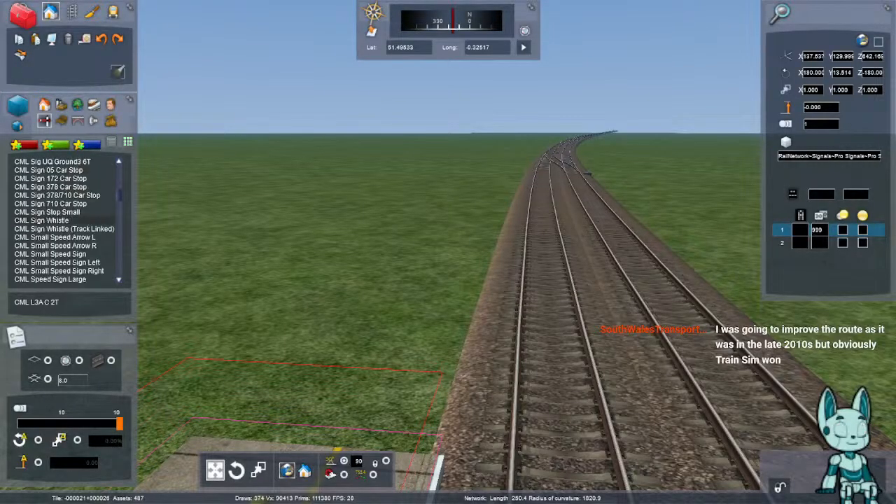
scroll(67, 220, down, 10)
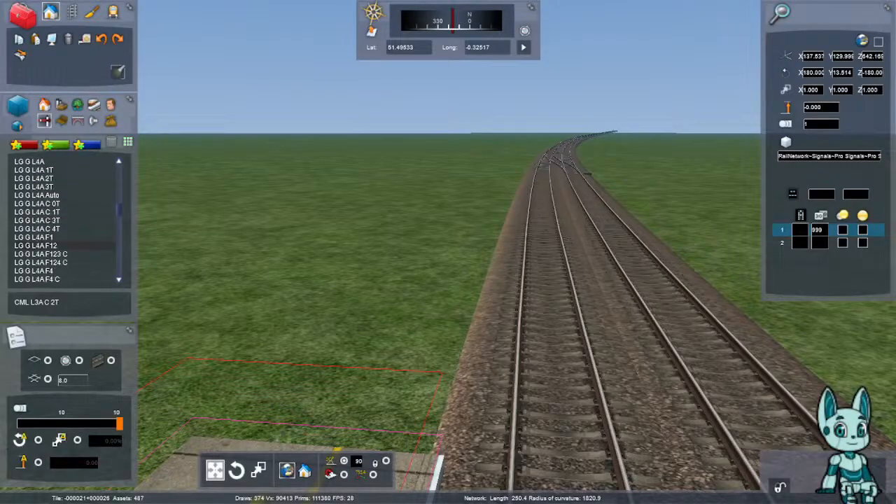
scroll(66, 221, down, 10)
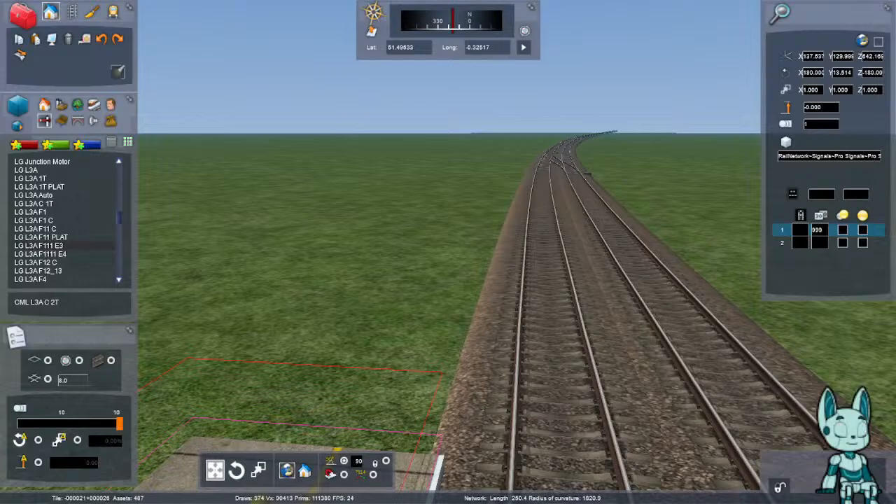
scroll(66, 221, down, 3)
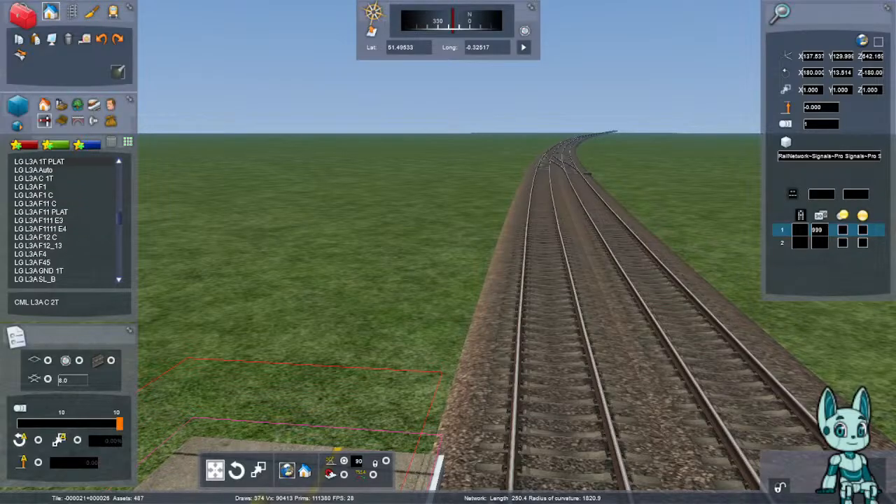
click(39, 162)
- Place the LG L3A 1T PLAT signal at the side platform's far end, with links on the adjacent track and beyond the crossover points
right_drag(462, 273, 464, 186)
right_drag(364, 360, 364, 305)
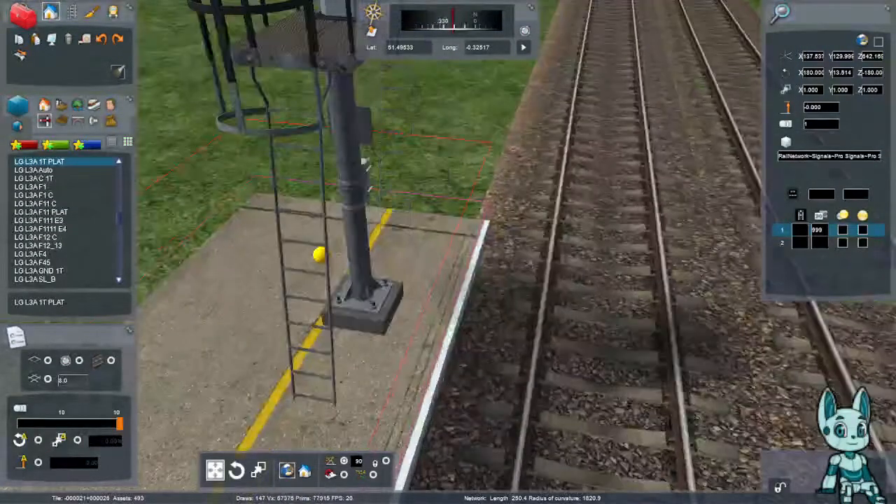
click(405, 343)
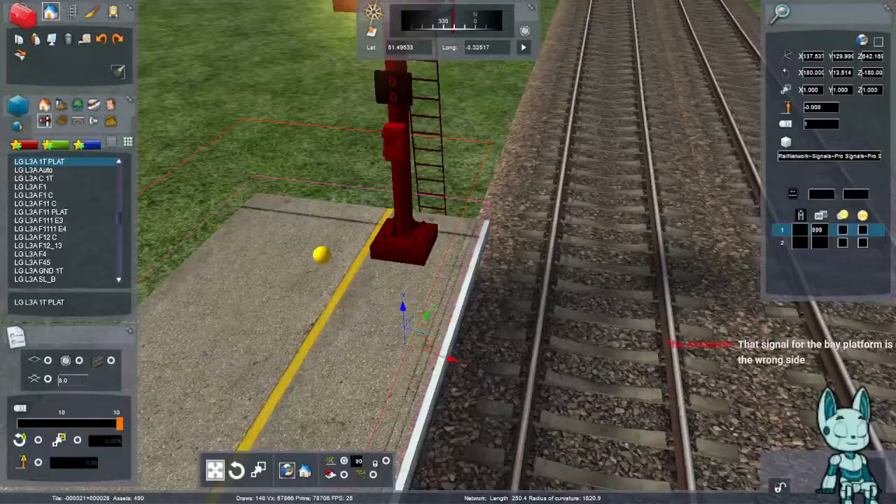
right_drag(610, 322, 505, 497)
key(Down)
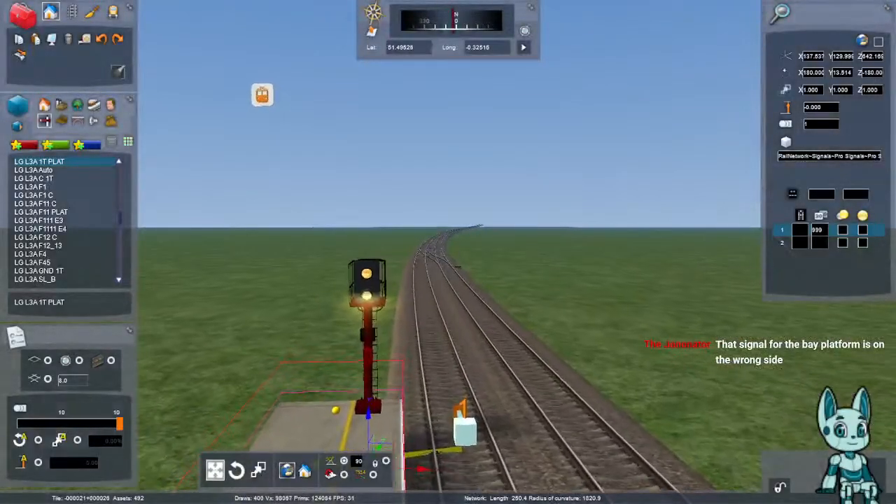
key(Up)
right_drag(465, 432, 526, 420)
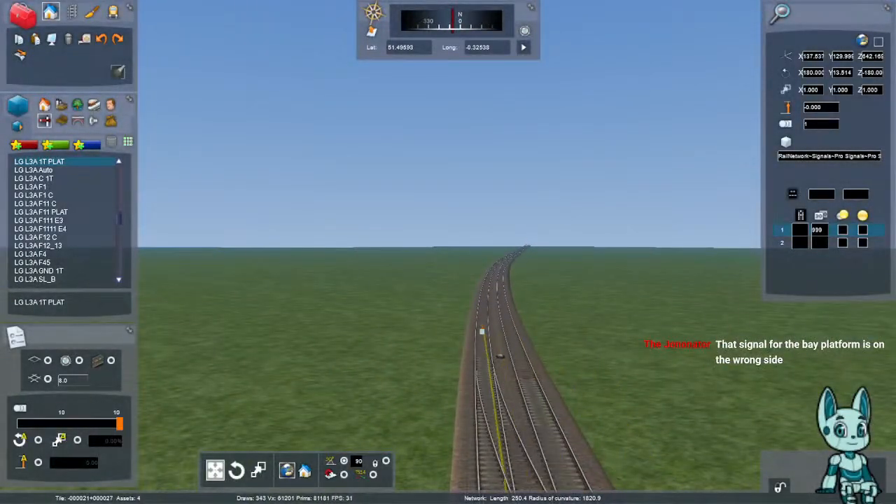
click(481, 331)
- Inspect the two signals at the island platform end and their position relative to the bay track
right_drag(474, 324, 228, 42)
key(Up)
key(Up)
key(Up)
key(Right)
key(Up)
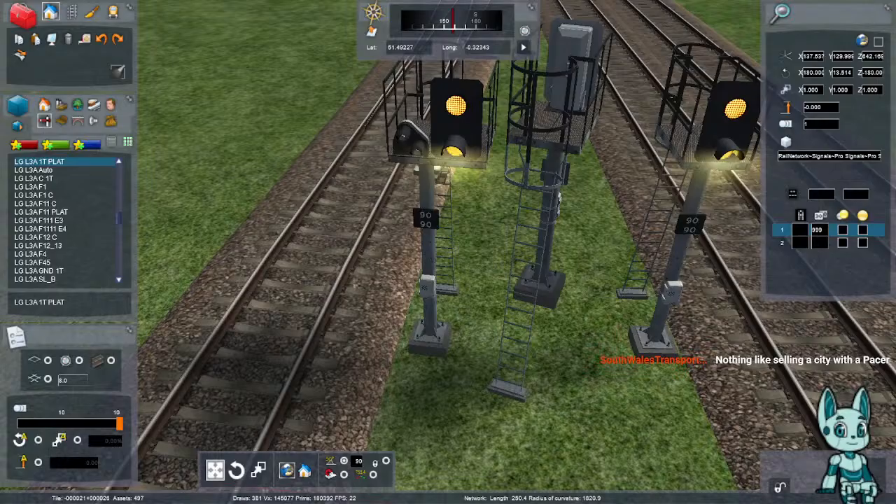
right_drag(448, 252, 617, 280)
key(Down)
key(Left)
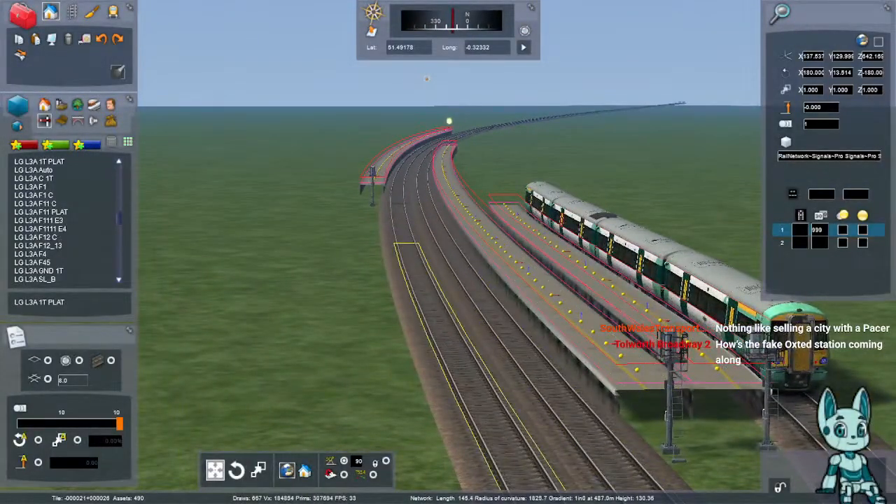
key(Right)
right_drag(462, 350, 504, 355)
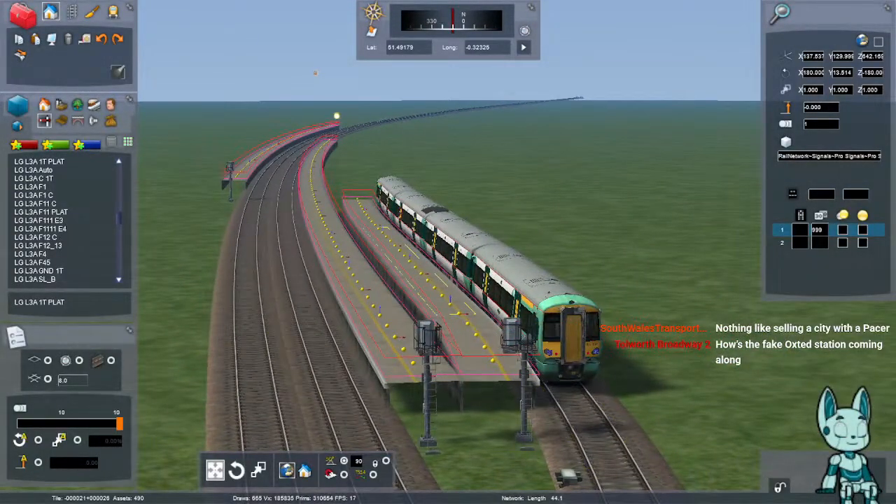
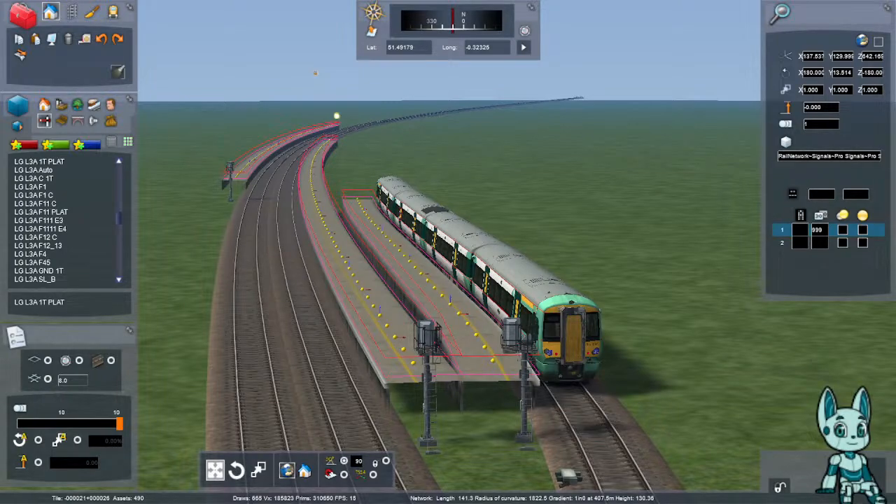
- Move the CML L3A C 2T signal across the bay track to the grass on its outer side
right_drag(448, 252, 476, 224)
key(Down)
key(Up)
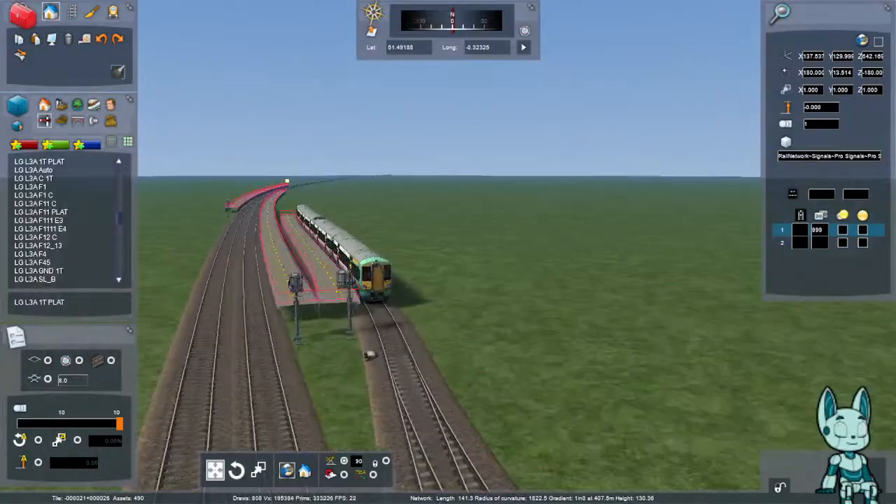
right_drag(448, 252, 707, 329)
key(Down)
key(Up)
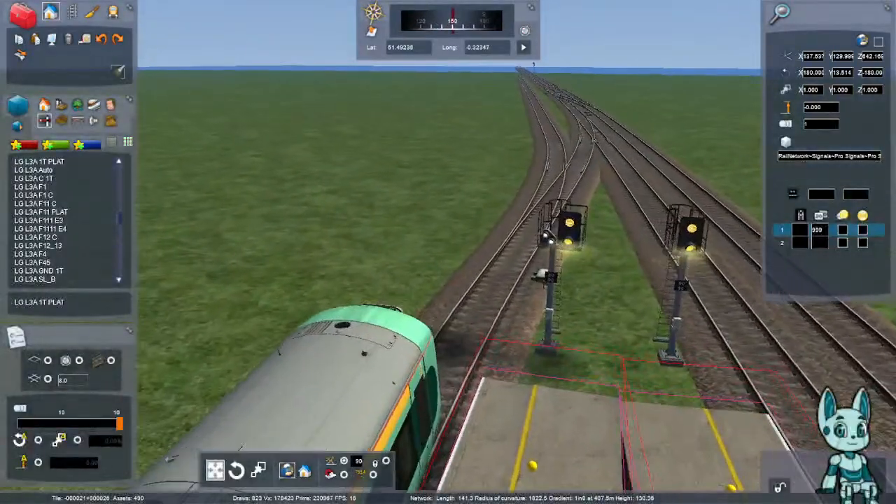
drag(572, 308, 352, 284)
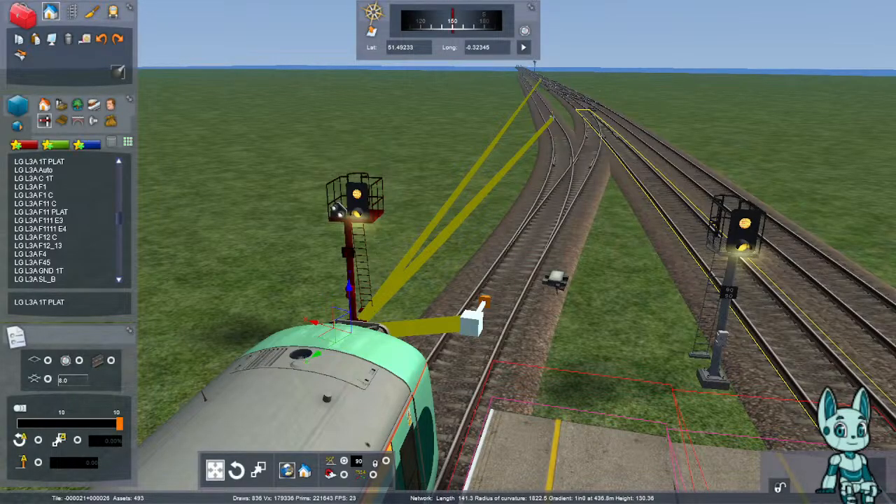
key(Up)
right_drag(515, 329, 549, 257)
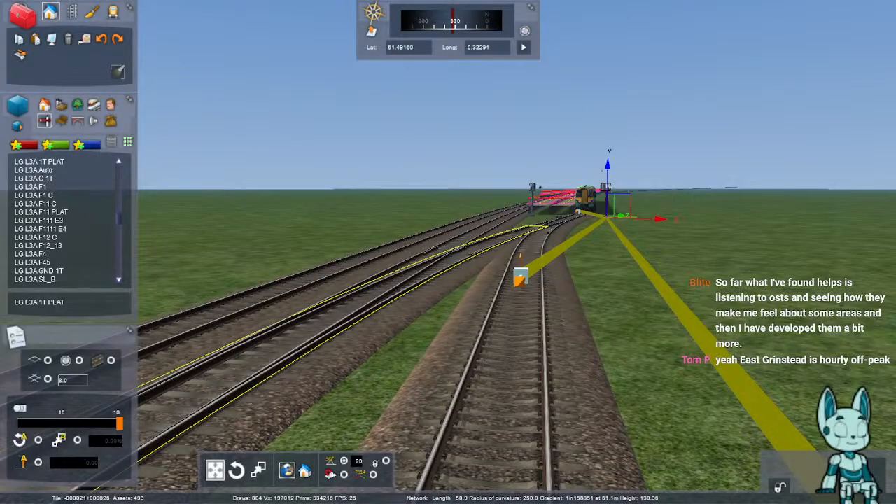
key(Up)
right_drag(448, 259, 440, 281)
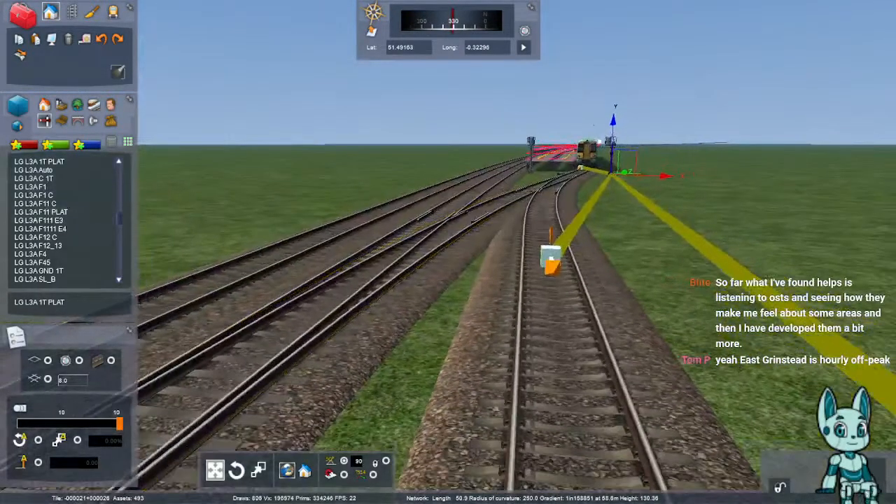
scroll(63, 229, up, 5)
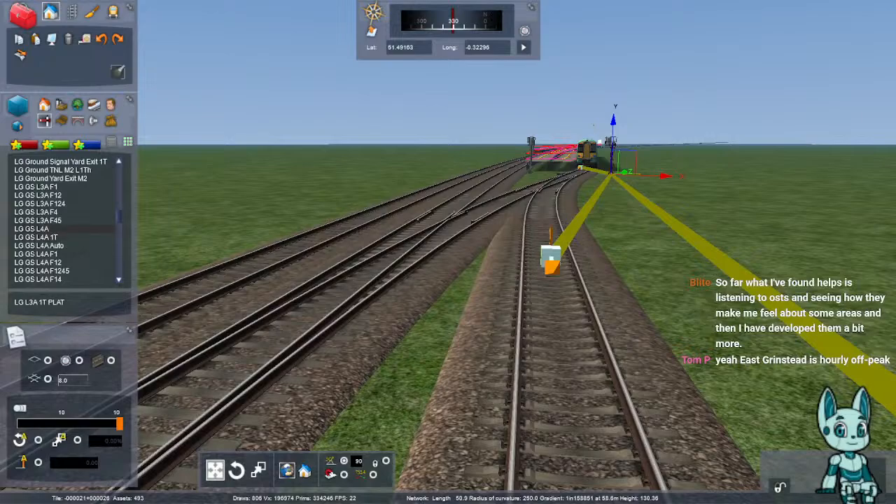
scroll(63, 228, up, 3)
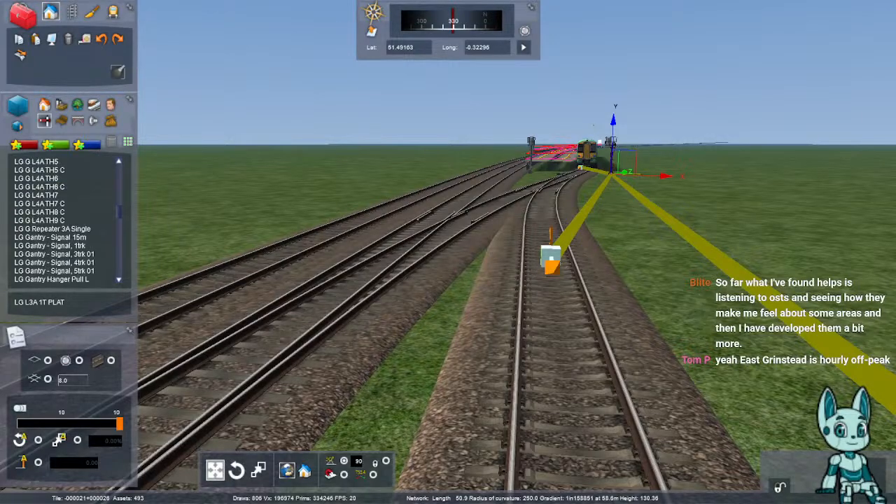
scroll(63, 228, down, 3)
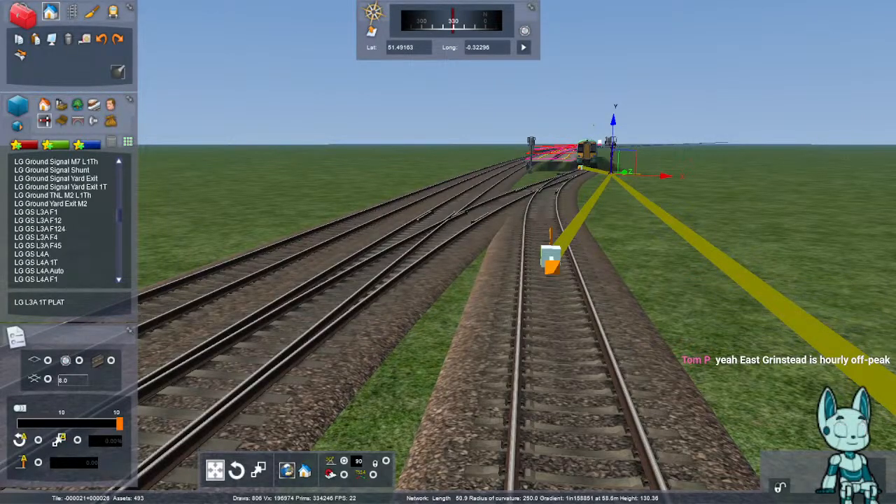
scroll(63, 228, down, 10)
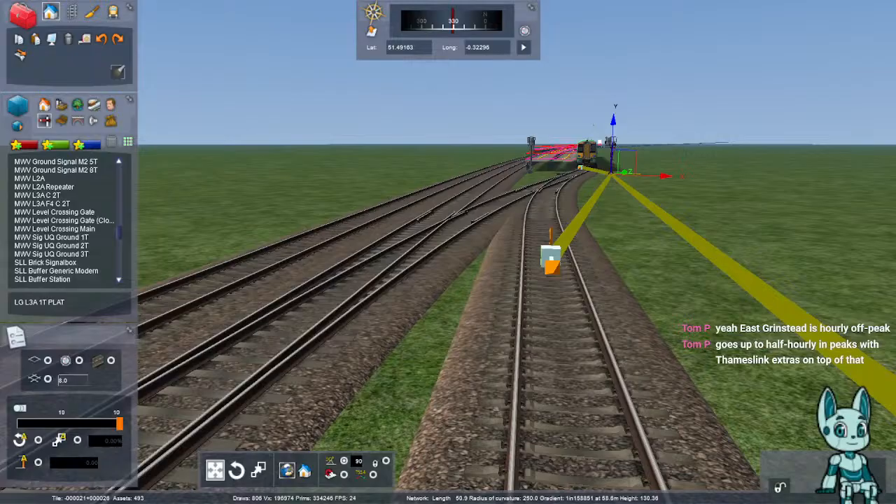
scroll(63, 228, up, 2)
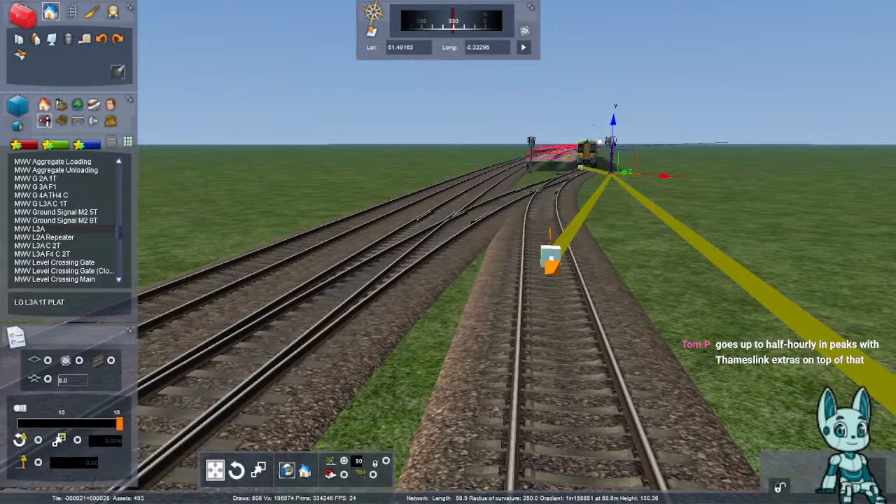
click(41, 203)
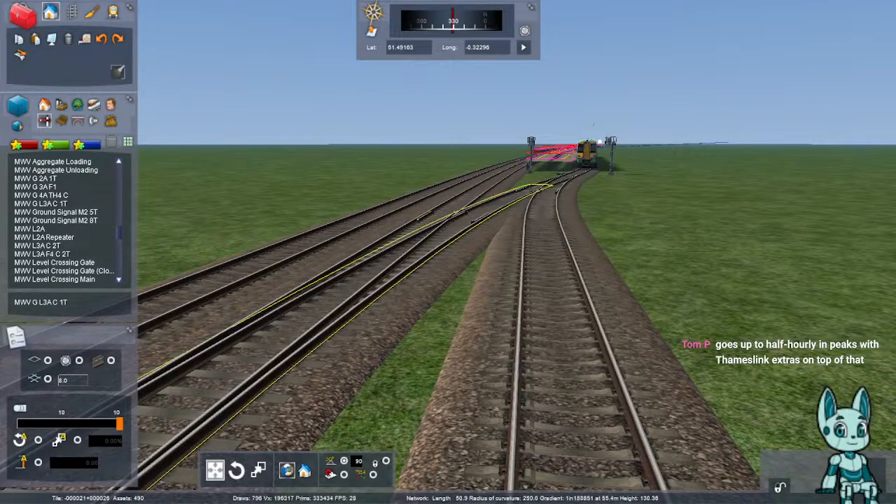
- Choose the UKpro Ground Signal 1T for the single track approaching the bay platform
right_drag(449, 245, 433, 262)
scroll(67, 221, down, 10)
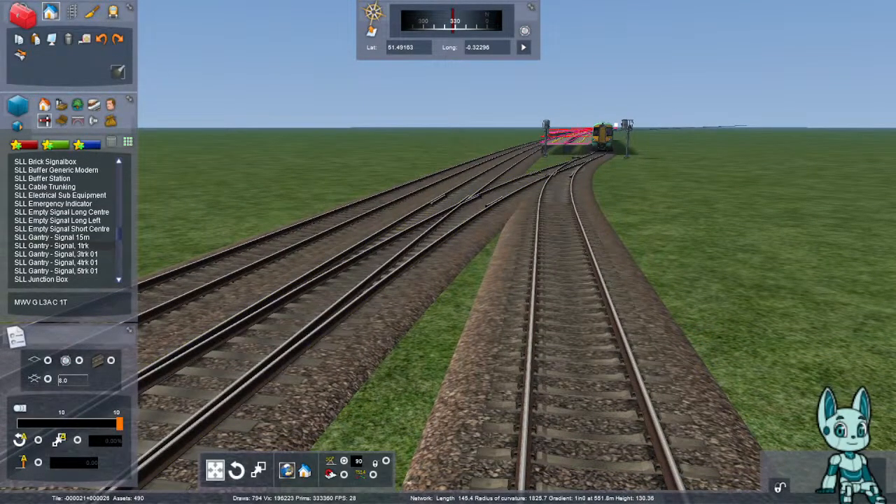
scroll(67, 221, down, 15)
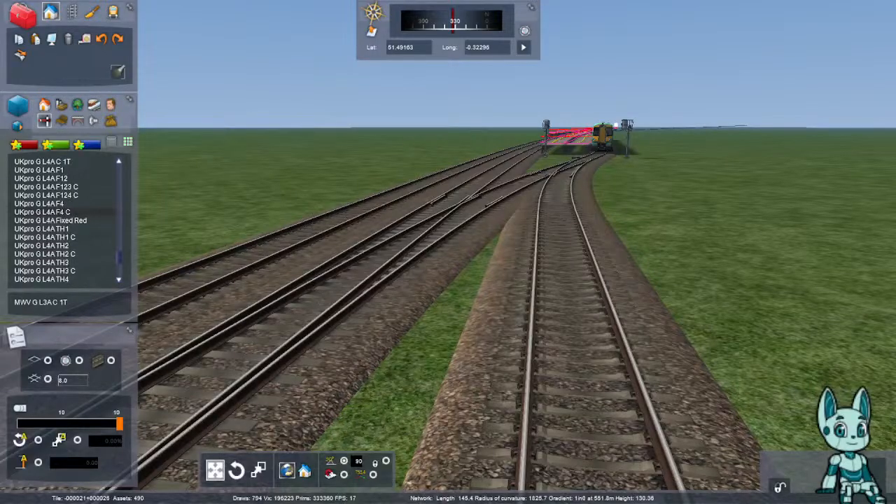
scroll(67, 221, down, 5)
click(52, 170)
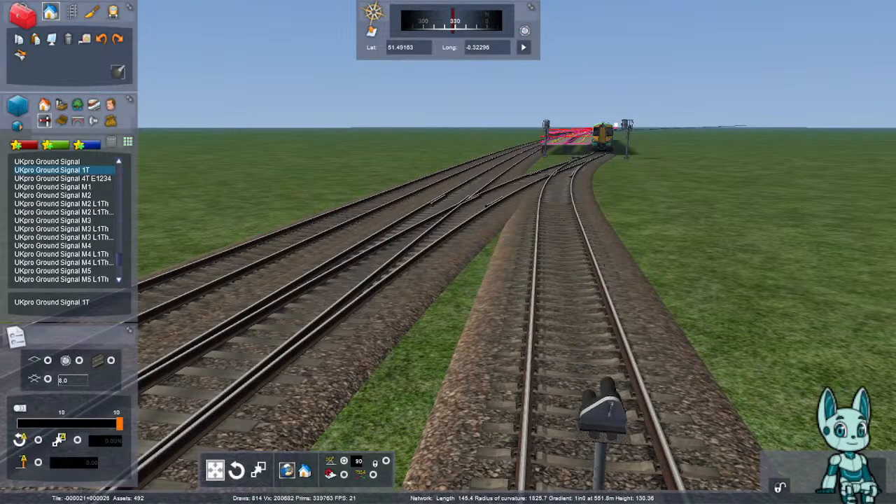
- Place the UKpro Ground Signal 1T on the grass beside the bay approach track, with its links on the track towards the platform
click(451, 326)
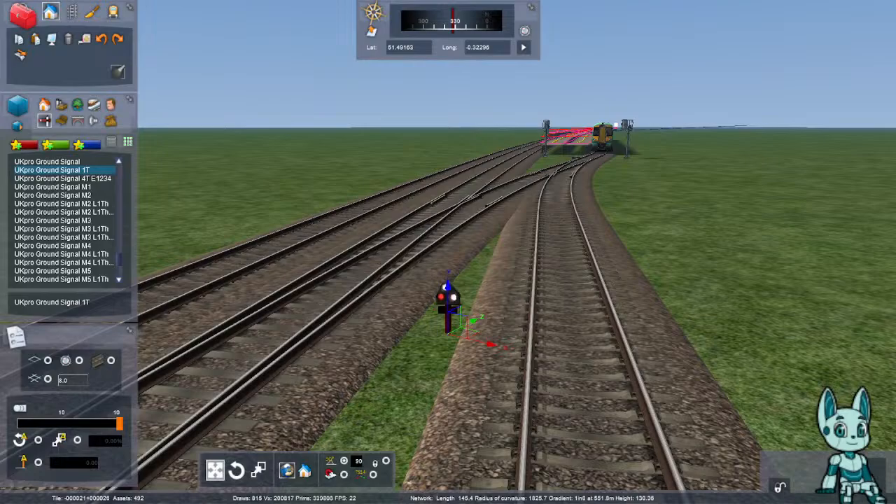
click(579, 338)
mouse_move(579, 338)
right_down()
mouse_move(557, 307)
mouse_move(537, 350)
right_up()
key(Up)
key(Up)
click(569, 301)
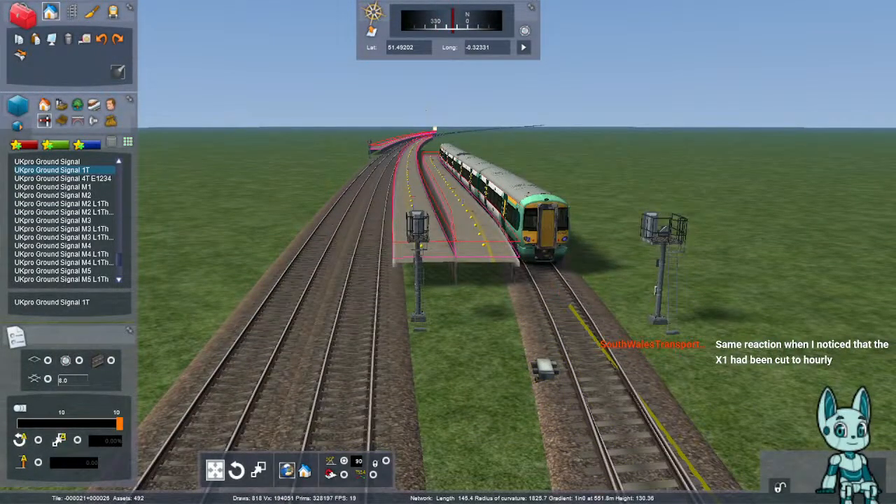
- Save the route with the newly placed signals
key(Up)
mouse_move(397, 366)
right_down()
mouse_move(364, 390)
mouse_move(648, 193)
mouse_move(631, 112)
mouse_move(662, 107)
mouse_move(634, 130)
right_up()
key(Down)
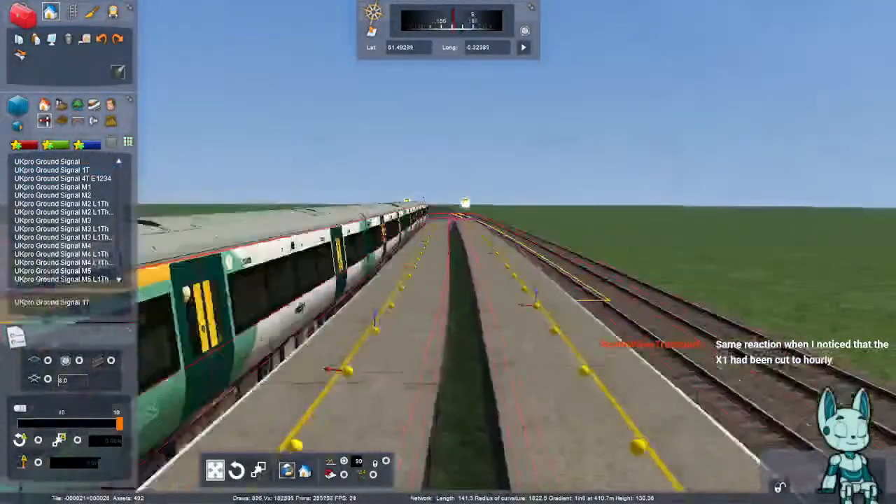
key(Down)
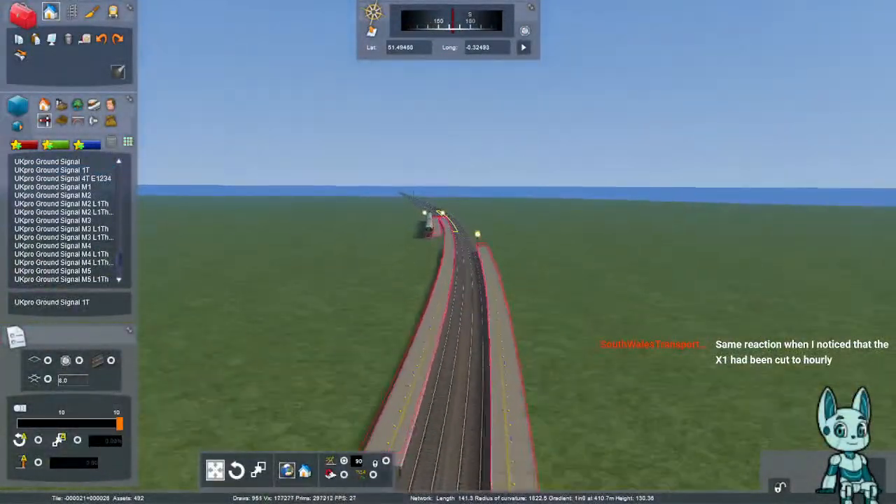
key(Down)
right_drag(448, 224, 648, 273)
key(F2)
key(Return)
- Choose the UKpro L3AGND 1T signal and place it between the two main tracks beyond the side platform's far end
key(Up)
key(Up)
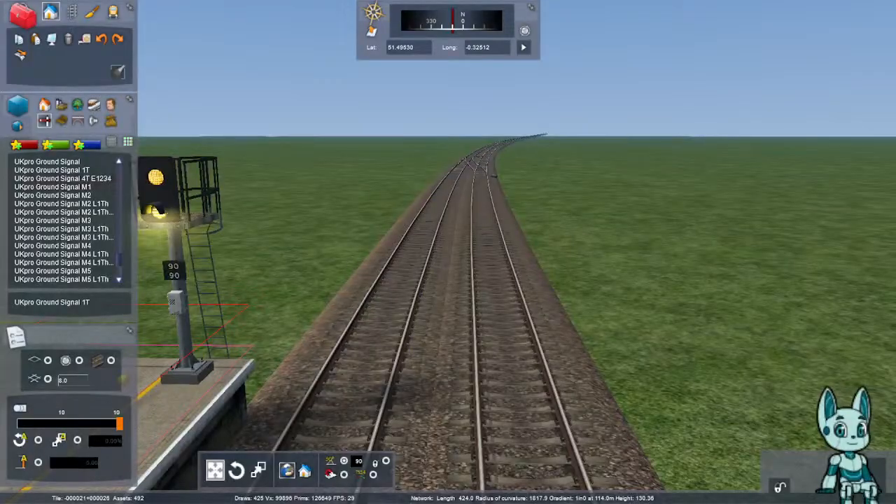
click(52, 170)
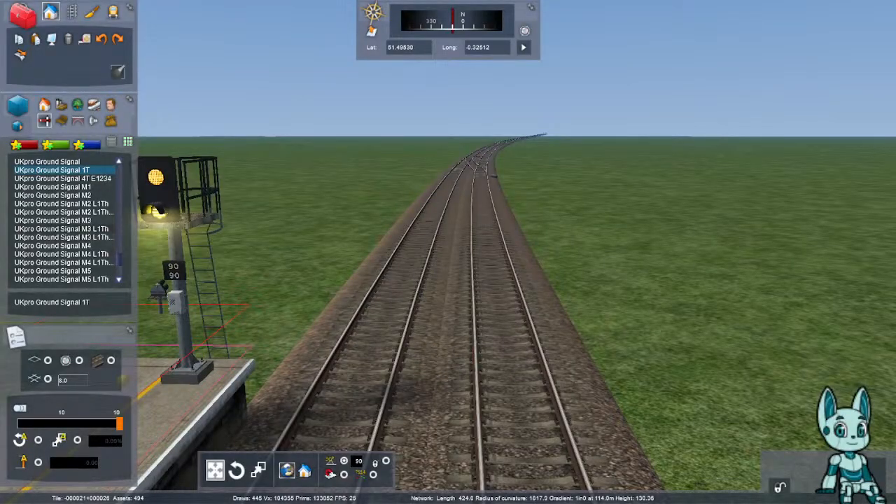
scroll(63, 246, down, 8)
scroll(66, 220, down, 10)
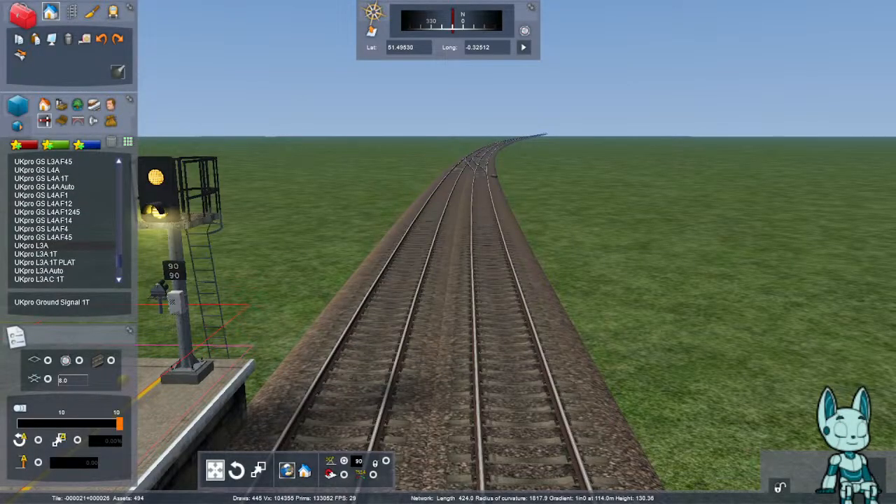
scroll(66, 221, down, 2)
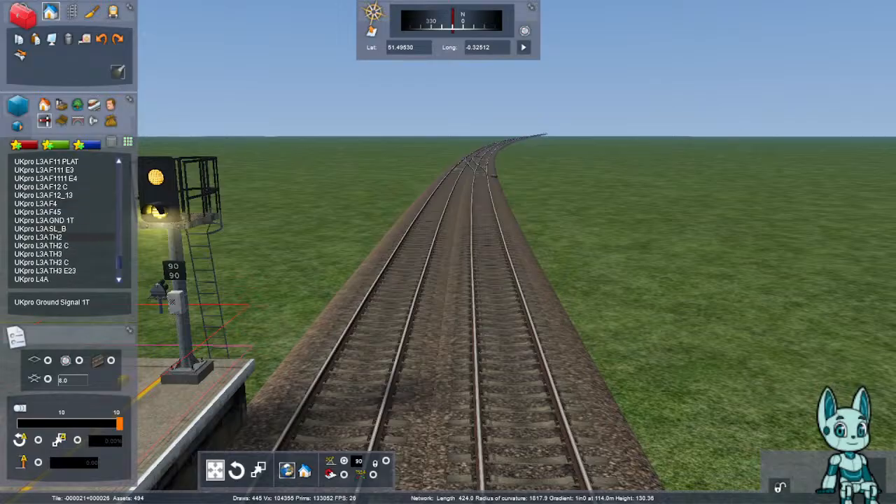
click(63, 221)
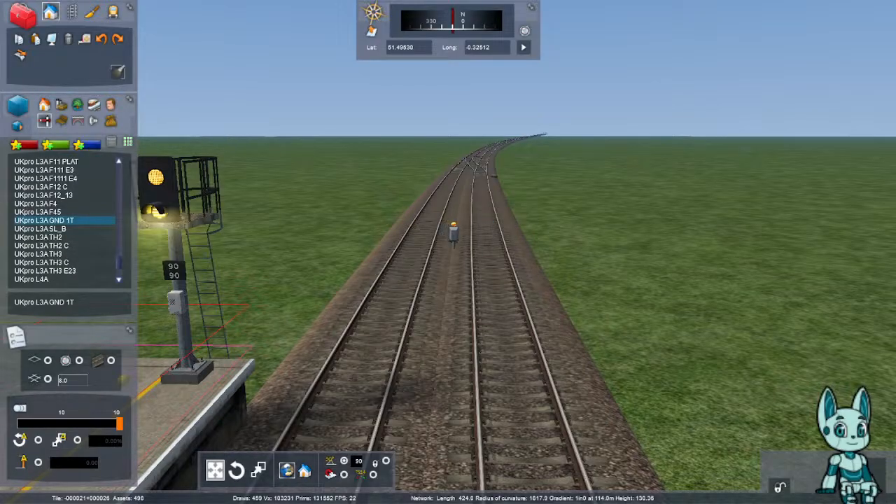
right_drag(479, 313, 475, 309)
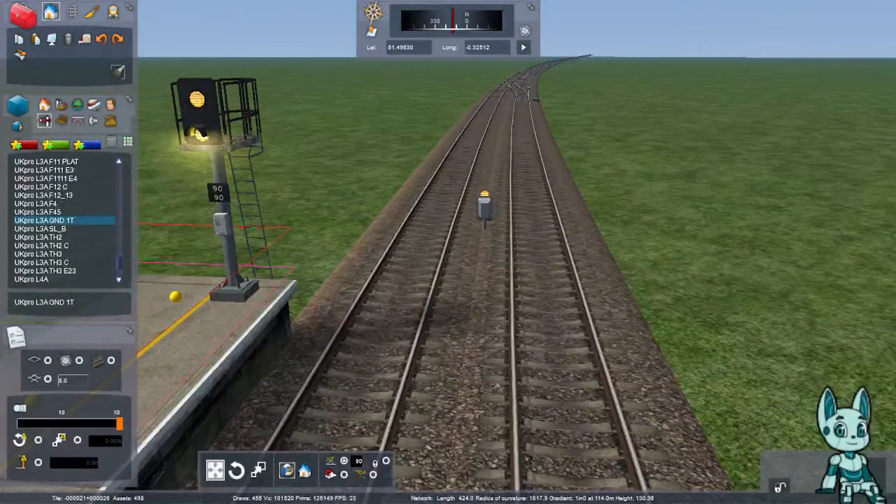
click(485, 214)
- Examine the properties of the two parallel main track sections farther along the line beyond the side platform
right_drag(537, 218, 526, 325)
key(Up)
key(Up)
key(Right)
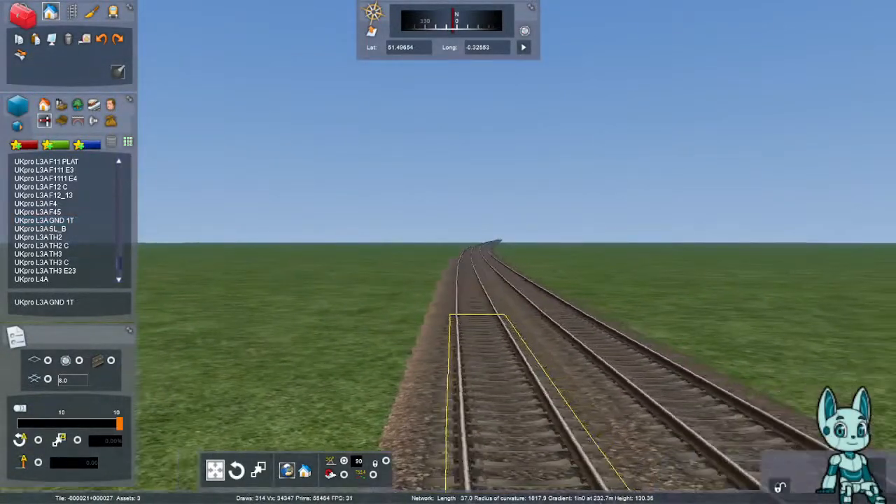
right_drag(483, 244, 483, 54)
key(Down)
key(Right)
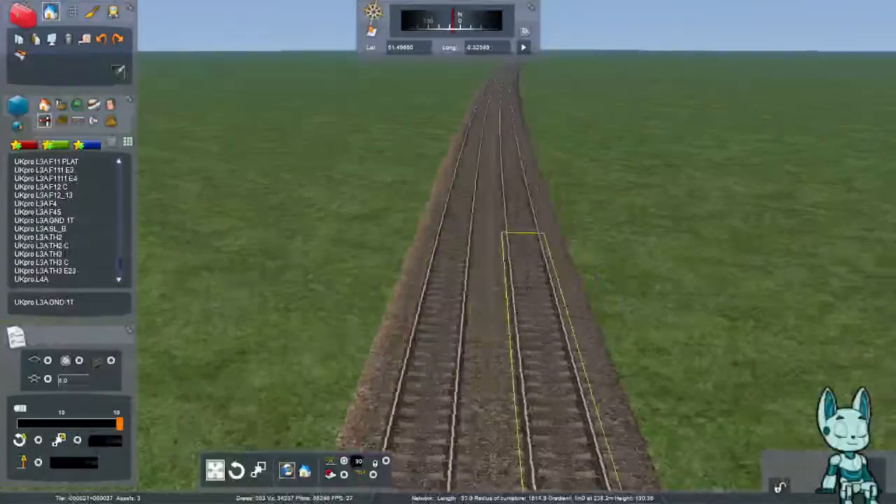
key(Right)
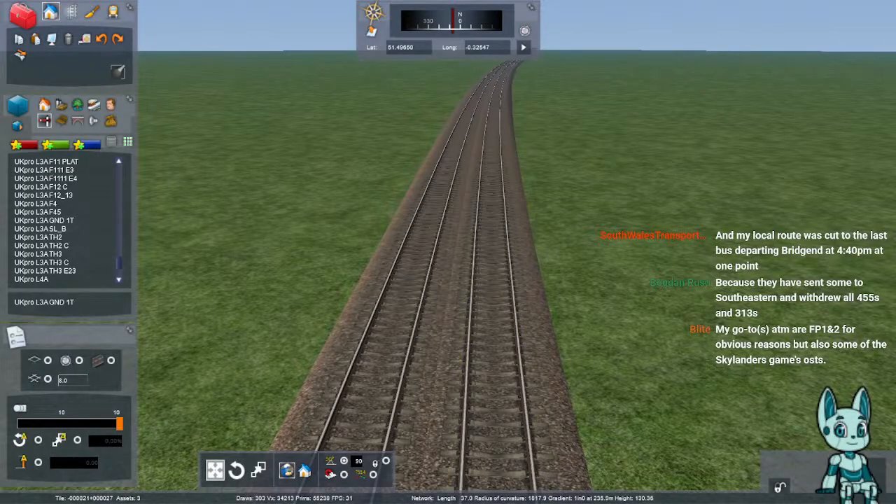
click(72, 12)
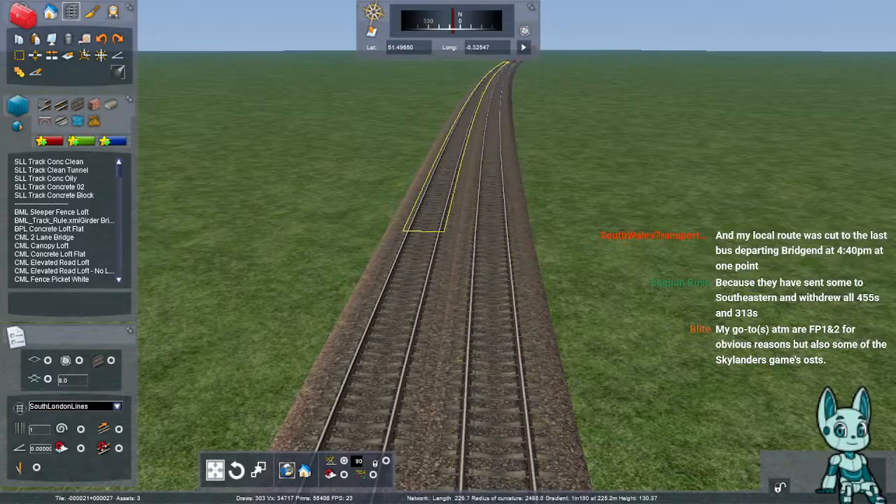
click(19, 56)
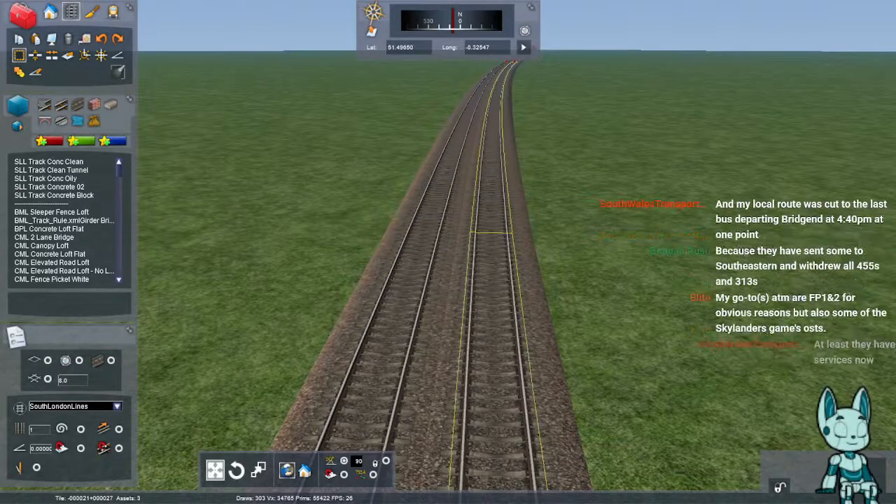
drag(373, 387, 476, 92)
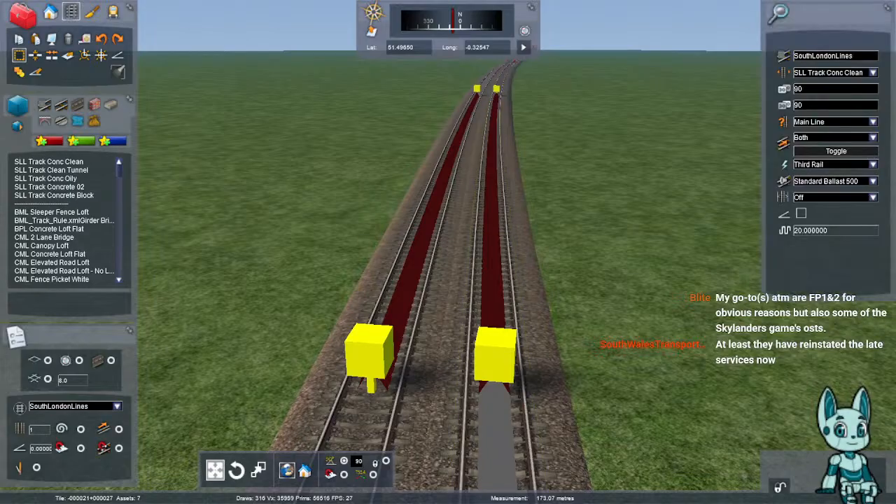
key(Escape)
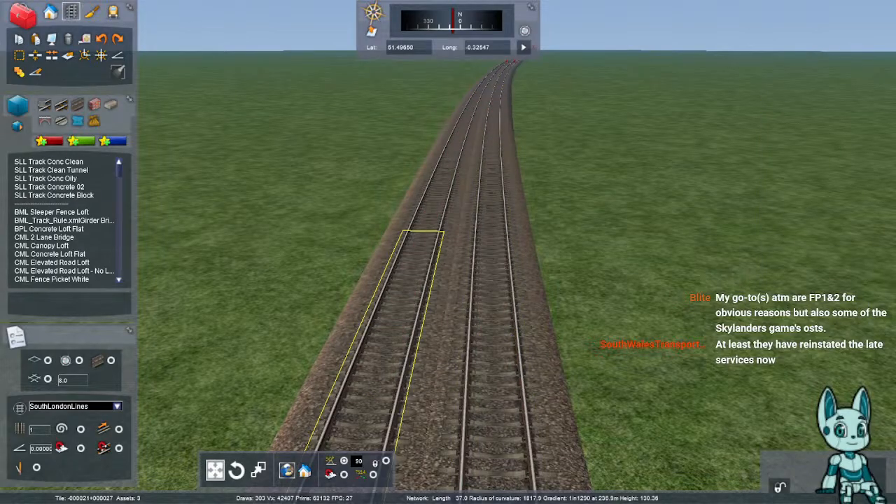
- Fit the terrain to the main tracks beyond the station with the terrain-to-track tool, using a width of 510
mouse_move(405, 327)
right_down()
mouse_move(409, 238)
mouse_move(430, 238)
right_up()
key(Up)
key(Up)
click(91, 11)
click(117, 55)
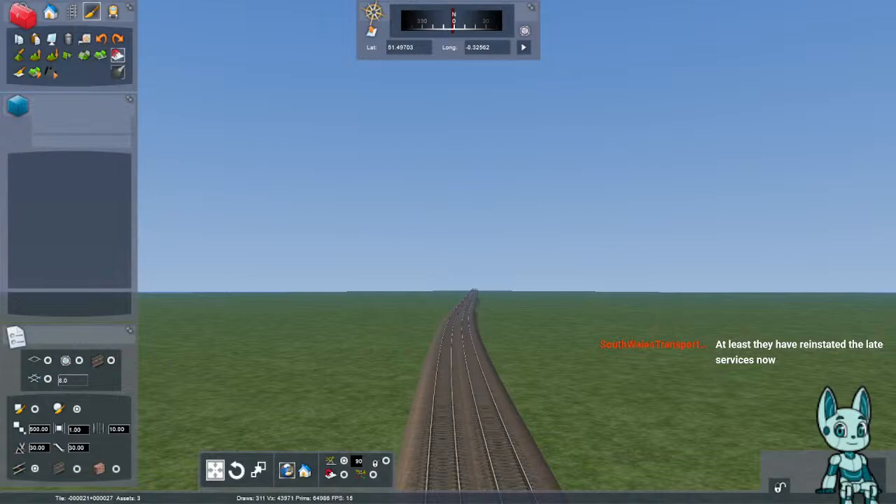
right_drag(448, 322, 464, 364)
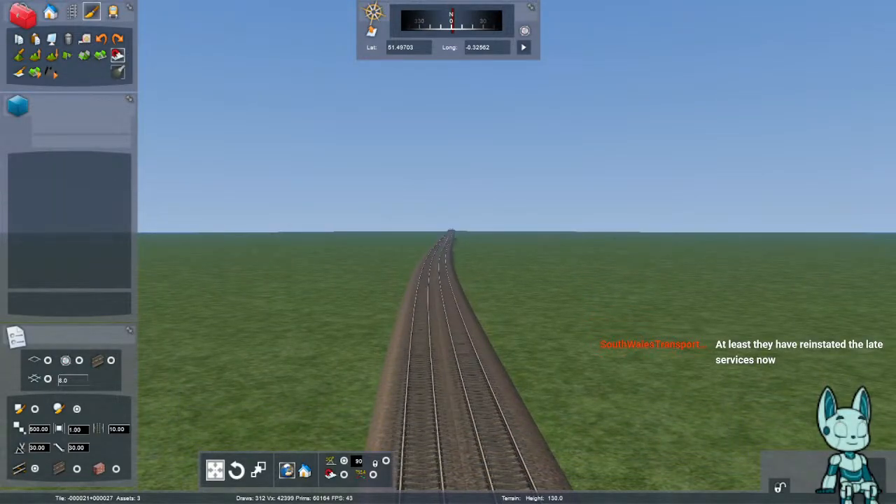
key(Return)
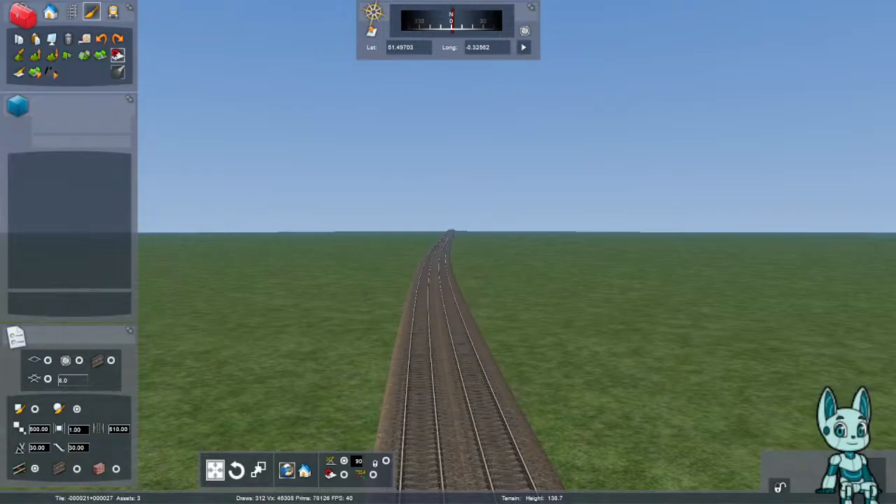
- Inspect the adjusted terrain along the main tracks, looking both away from and back towards the station
key(Up)
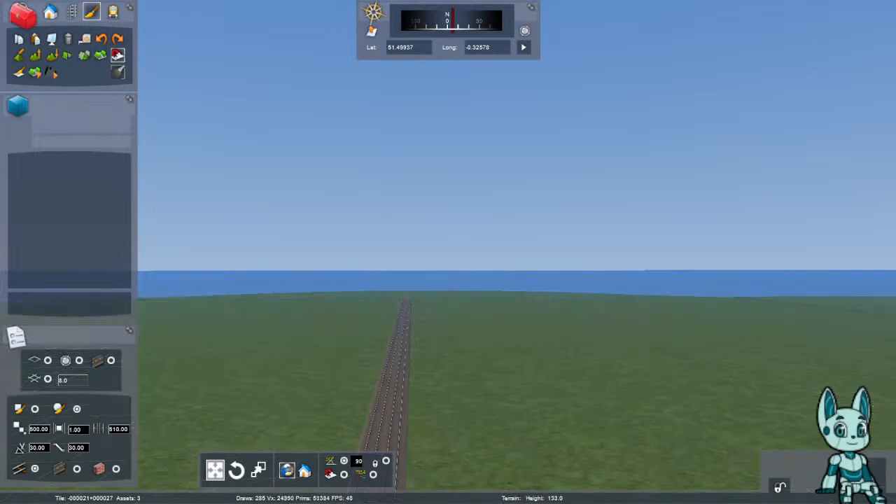
right_drag(396, 364, 719, 329)
key(Up)
key(Down)
right_drag(476, 291, 476, 399)
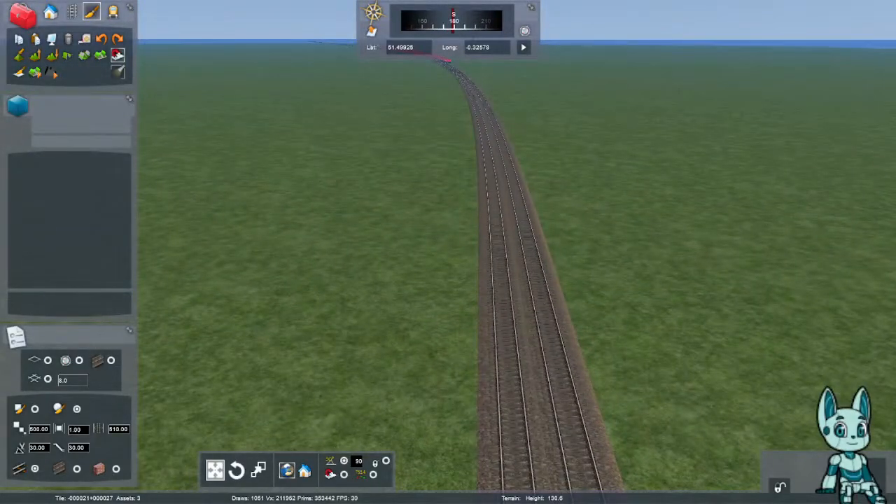
right_drag(476, 280, 430, 365)
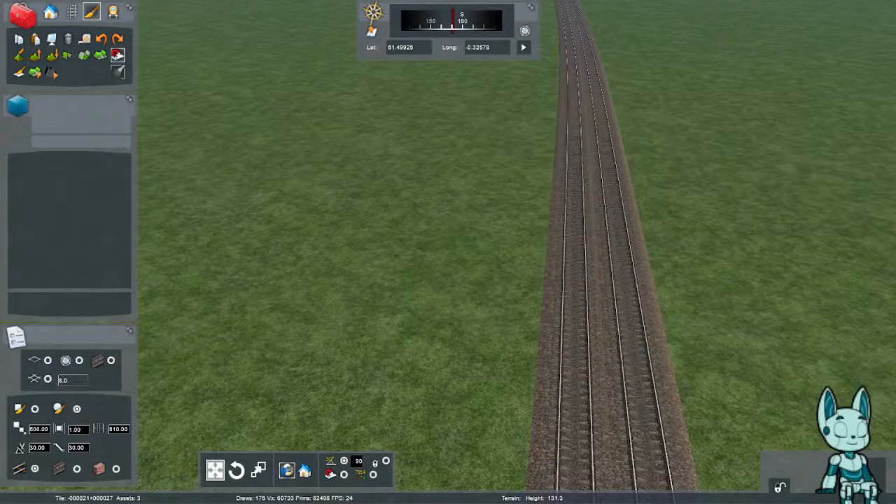
key(Up)
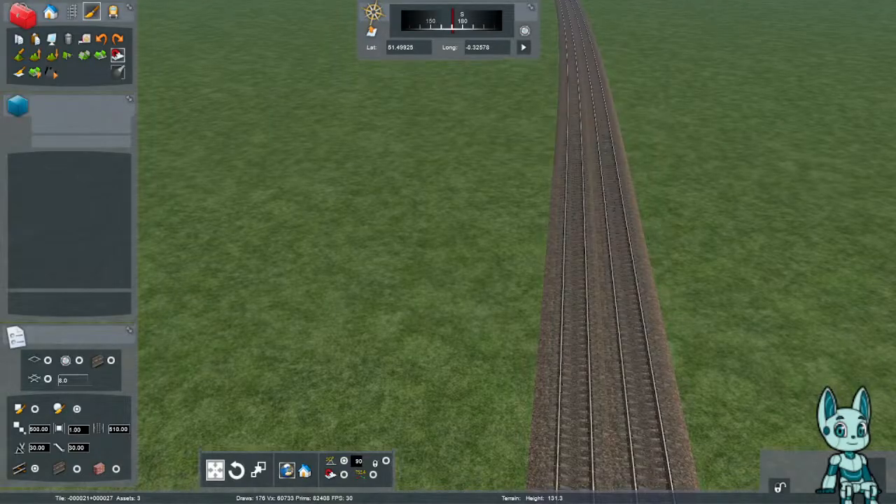
- Choose the UKpro L3A 1T signal and place it beside the main tracks, well out on the approach to the station
mouse_move(448, 280)
right_down()
mouse_move(525, 280)
mouse_move(406, 175)
mouse_move(455, 273)
mouse_move(420, 315)
right_up()
key(Right)
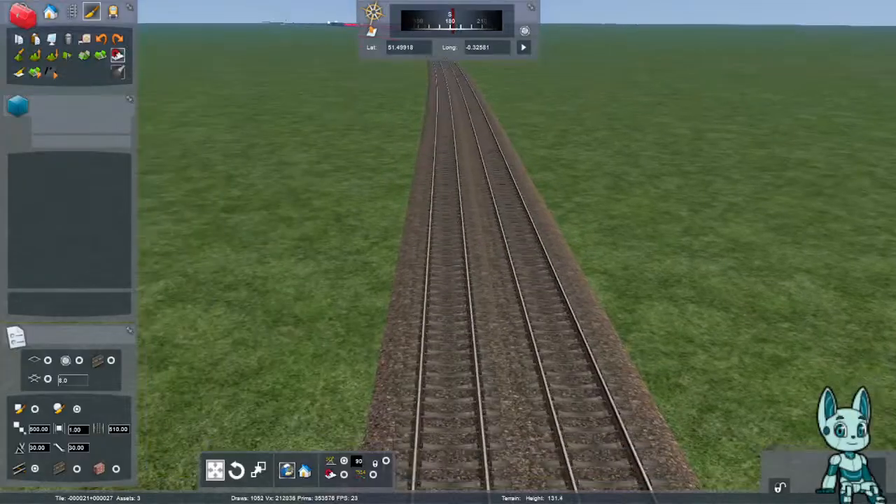
key(space)
right_drag(448, 280, 413, 284)
key(Left)
key(Left)
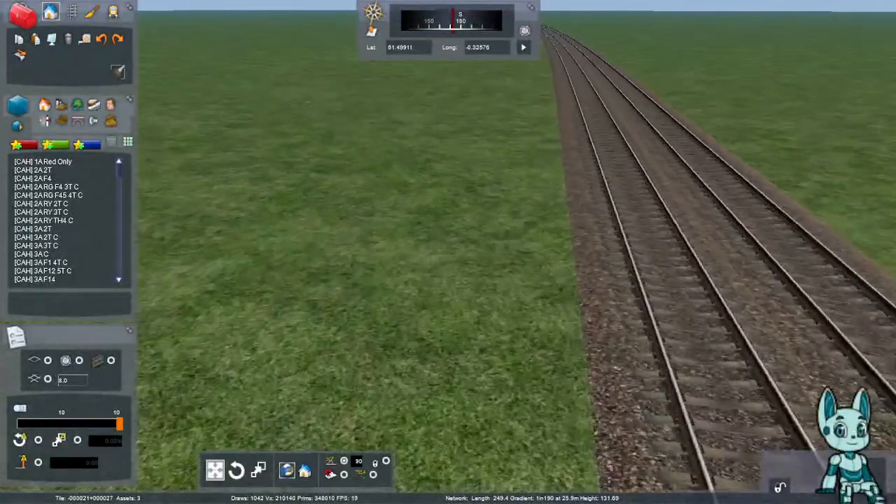
click(45, 121)
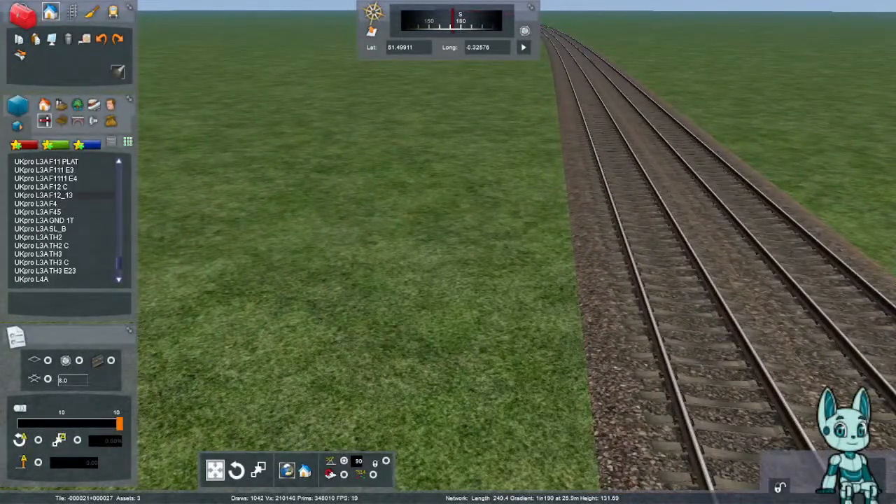
scroll(67, 220, up, 5)
click(63, 229)
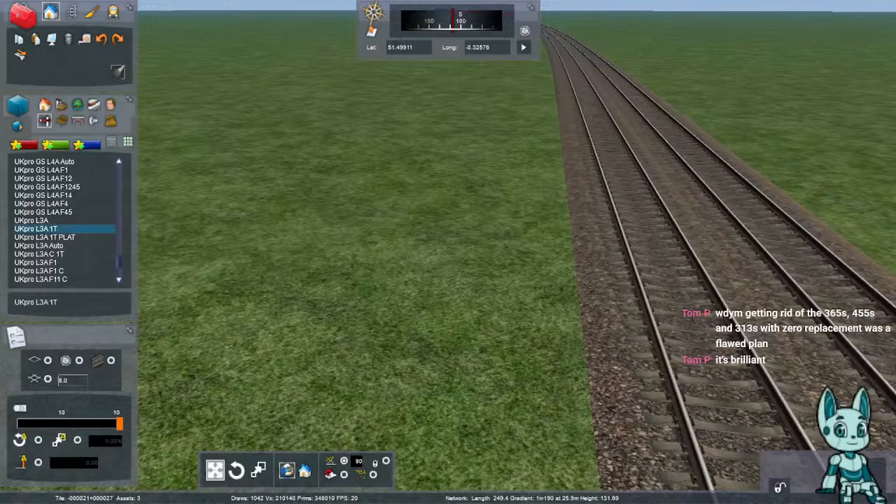
mouse_move(496, 420)
right_down()
mouse_move(595, 442)
mouse_move(672, 402)
mouse_move(489, 414)
right_up()
click(667, 419)
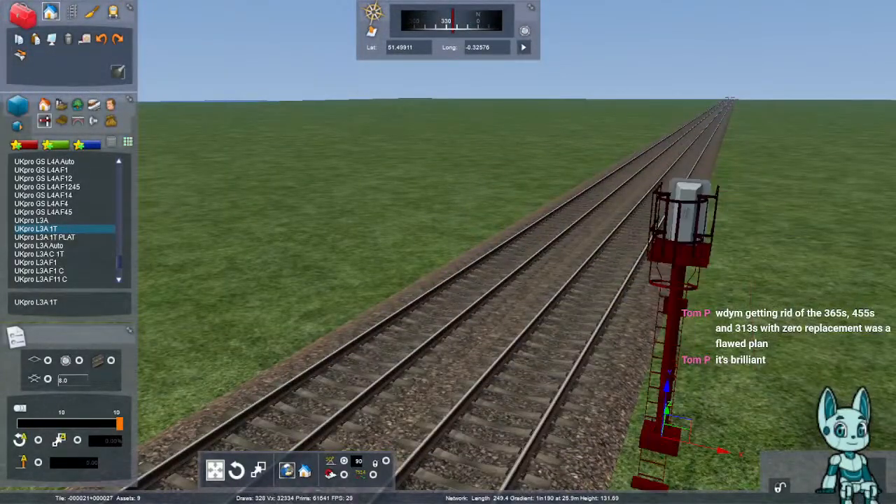
- Place the new signal's link on its own track just beyond the crossover points, next to the ground signal
mouse_move(667, 419)
right_down()
mouse_move(518, 371)
mouse_move(392, 361)
mouse_move(357, 363)
mouse_move(366, 361)
mouse_move(372, 395)
mouse_move(356, 361)
mouse_move(352, 416)
right_up()
key(Up)
key(Up)
key(Up)
key(Up)
key(Up)
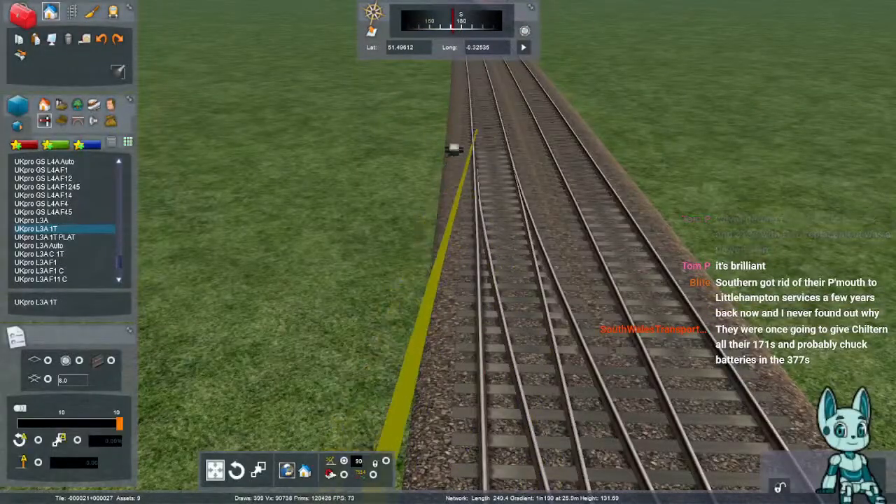
click(483, 125)
key(Up)
- Inspect the platforms, signals and tracks along the whole station, from the side platform to the junction beyond the bay platform
right_drag(483, 124, 482, 77)
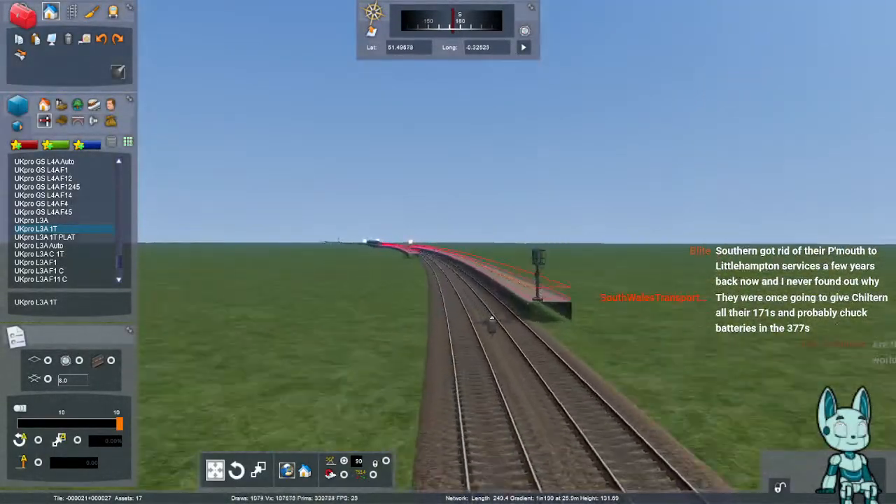
key(Up)
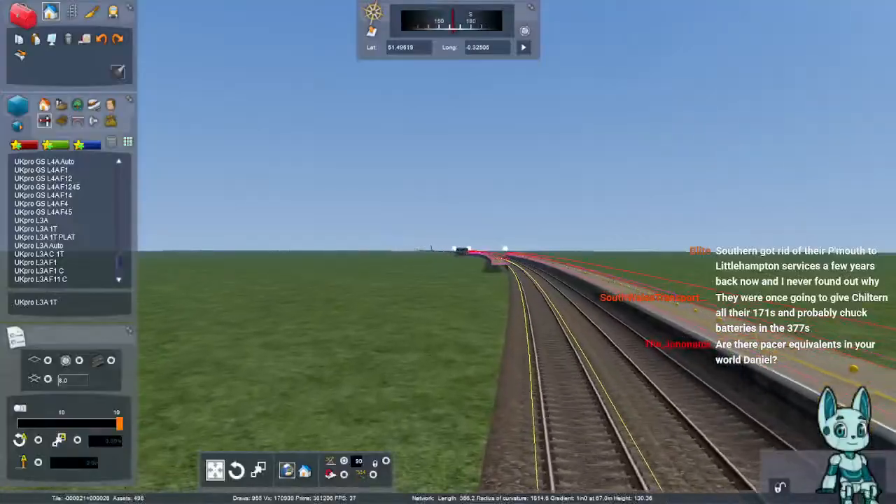
key(Up)
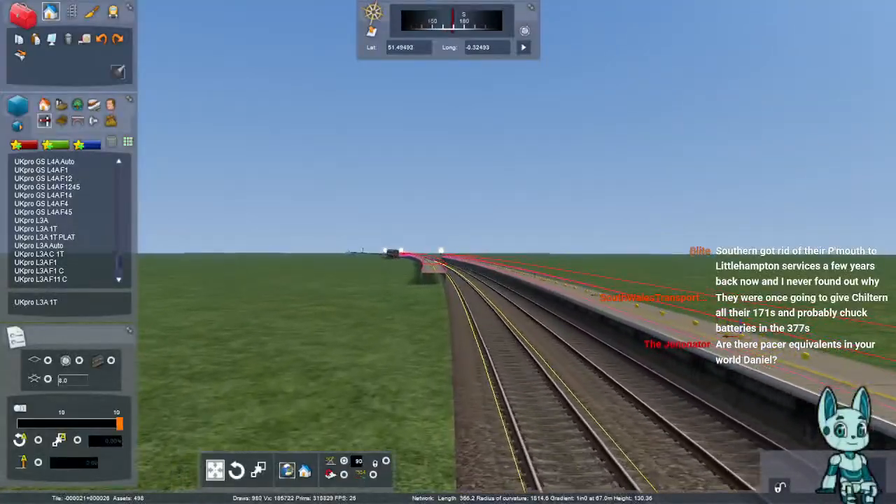
key(Up)
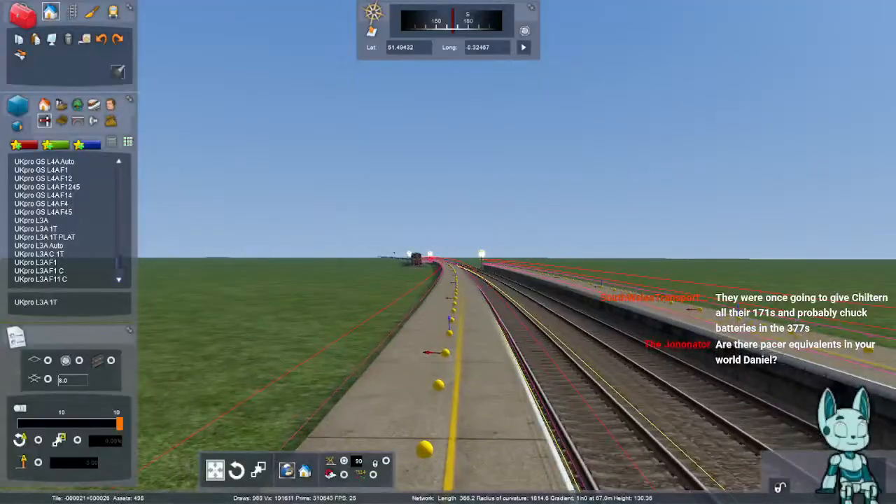
key(Right)
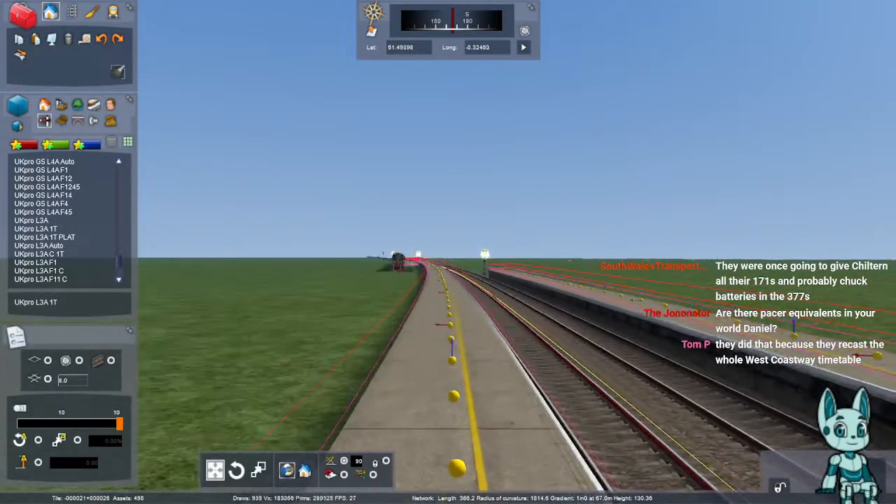
key(Up)
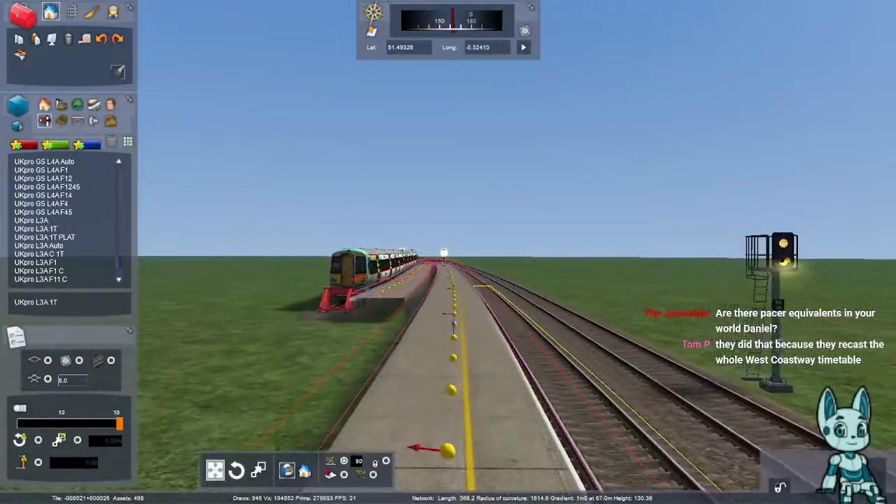
key(Up)
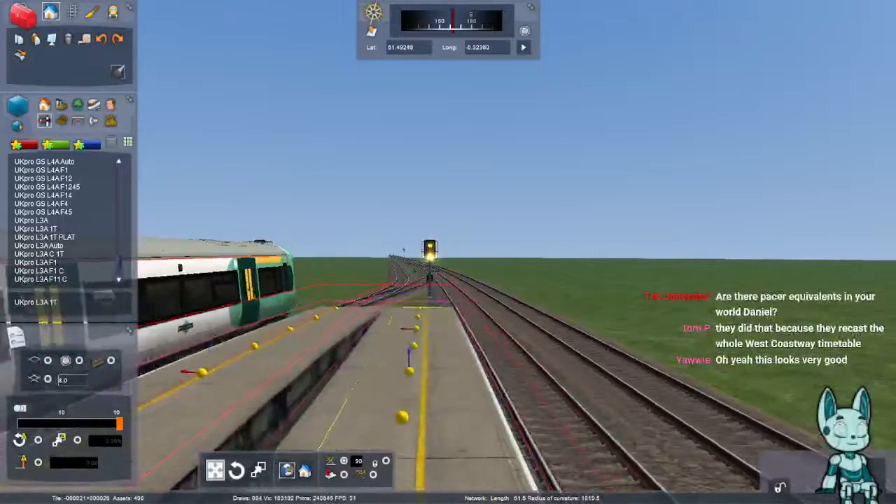
key(Up)
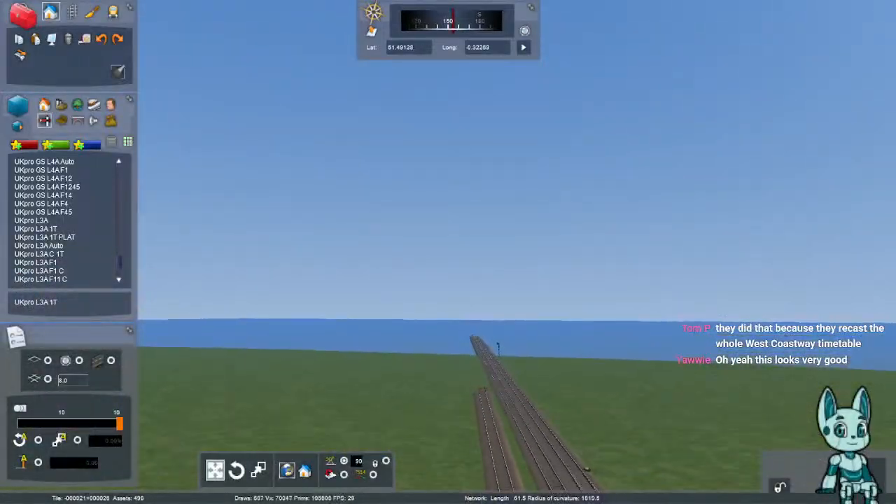
key(Up)
right_drag(586, 469, 558, 329)
key(Up)
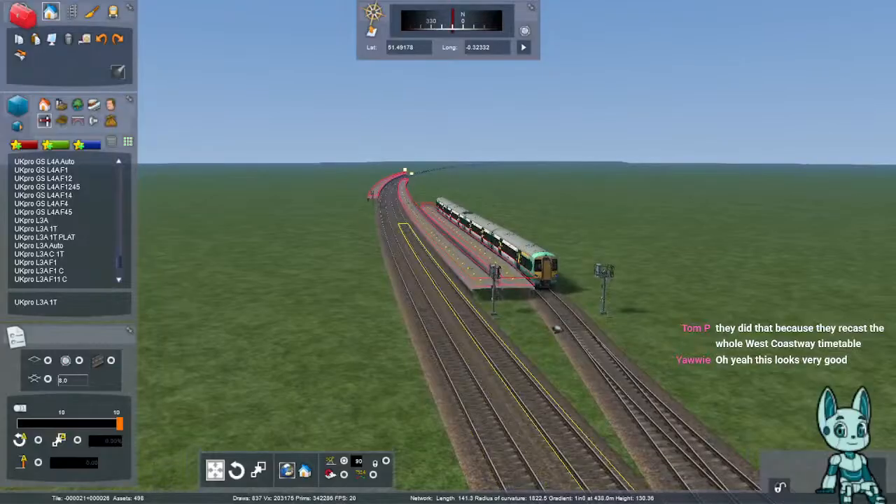
- Save the changes to the route and check the station outside the editor before returning to it
key(F2)
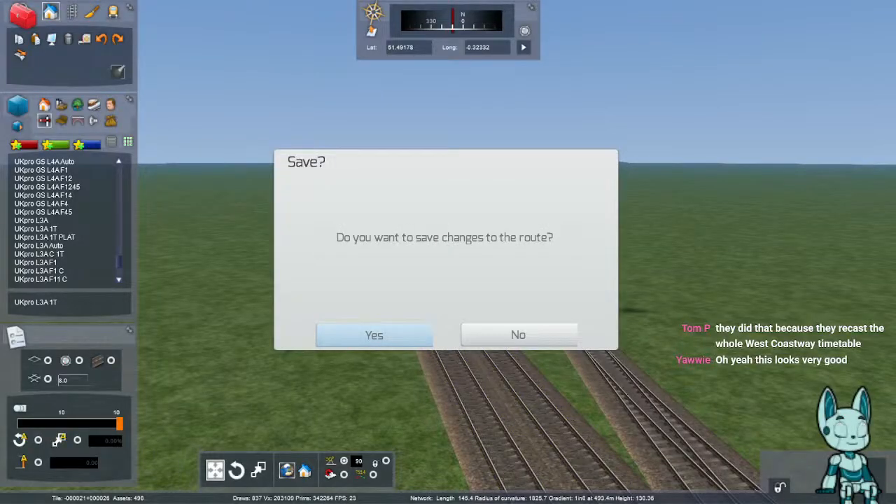
key(Return)
right_drag(395, 137, 396, 145)
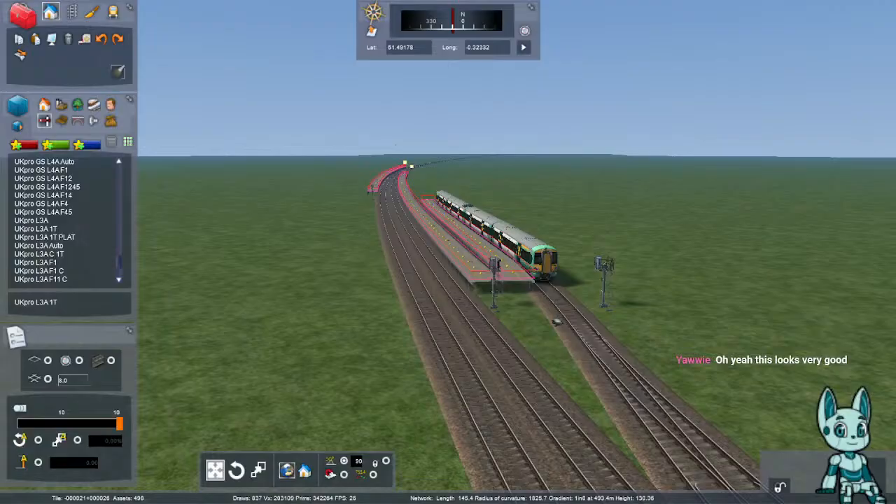
key(ctrl+e)
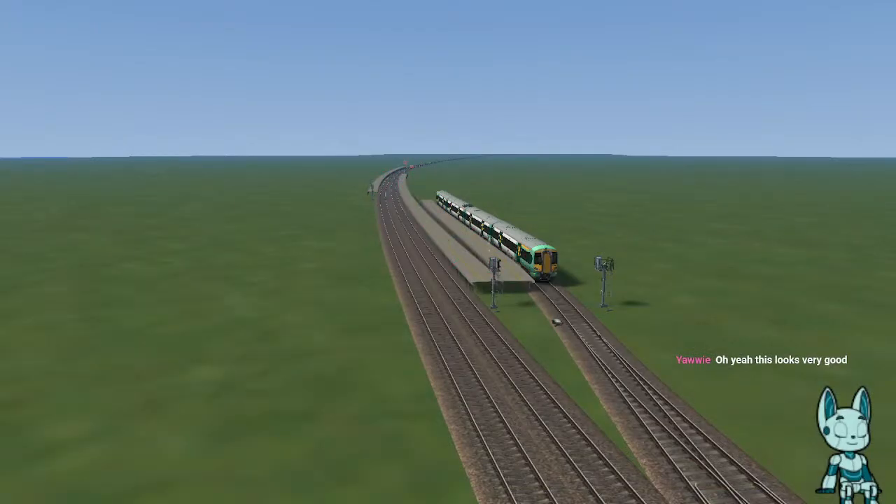
right_drag(396, 145, 414, 168)
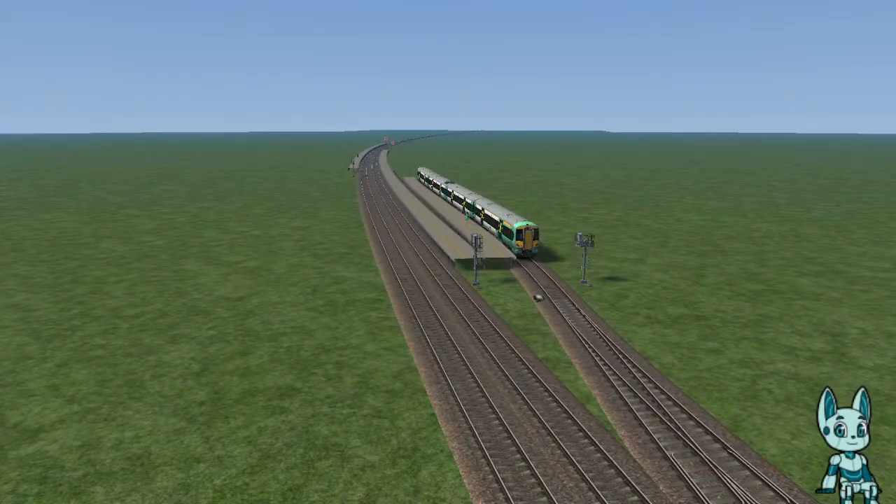
key(ctrl+e)
- Choose the Marker - Platform item and enable all the listed visibility filters
click(45, 121)
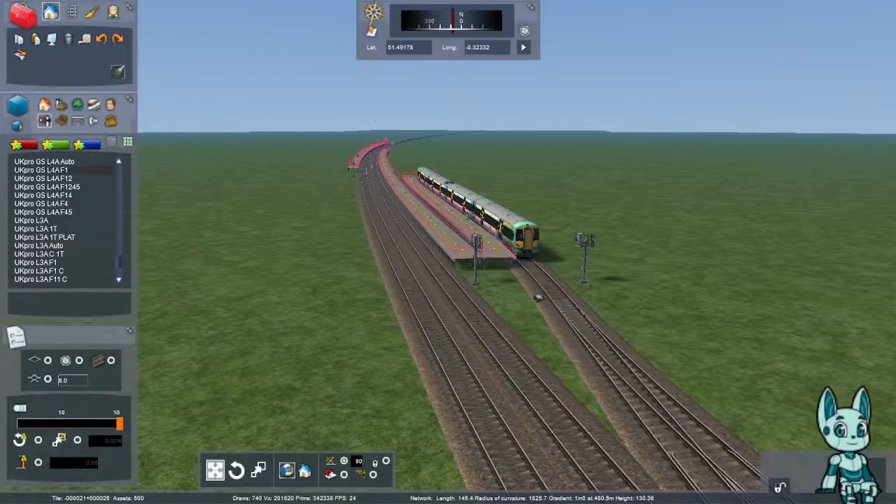
key(m)
click(40, 178)
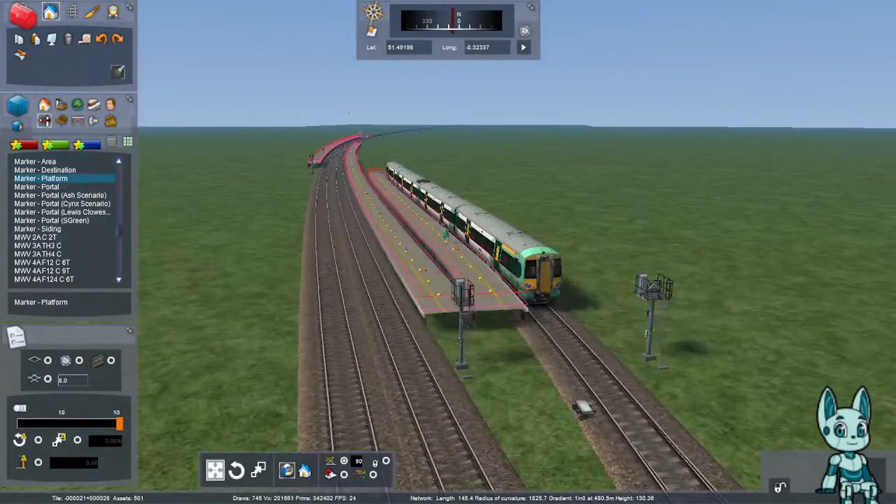
mouse_move(826, 140)
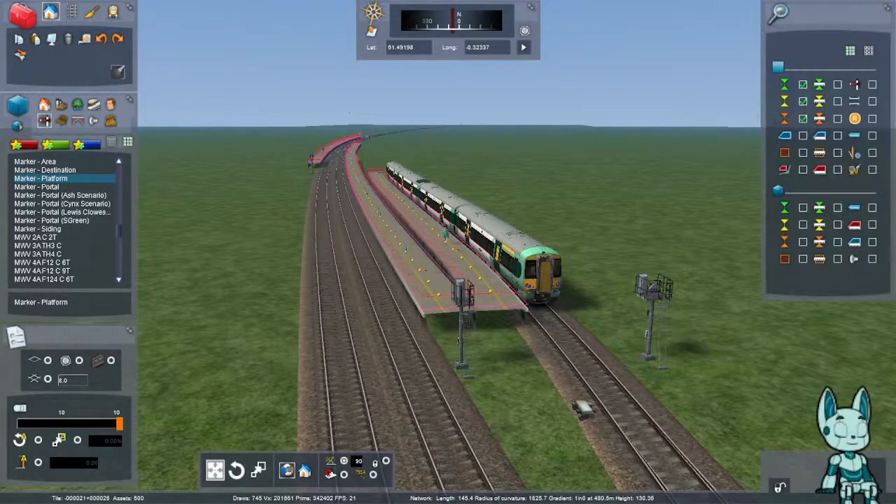
click(850, 51)
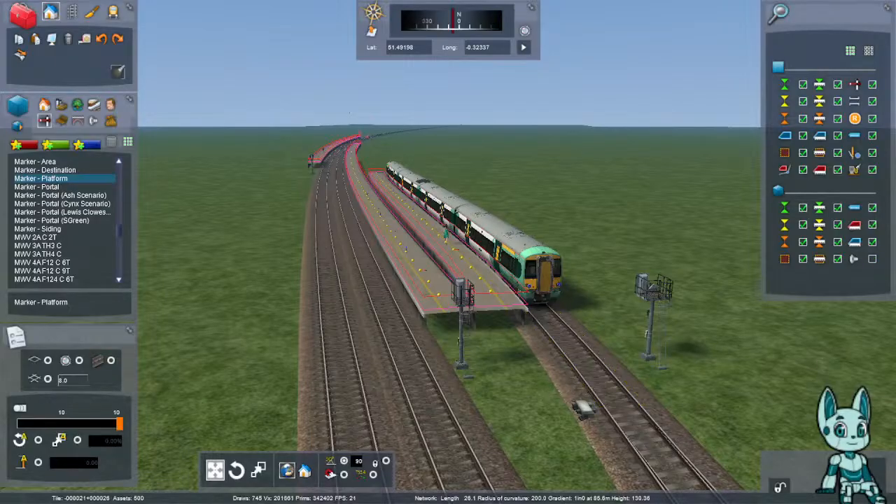
- Lay the platform marker on the bay track, from the platform's outer end to just short of the buffer stop
key(Right)
key(Right)
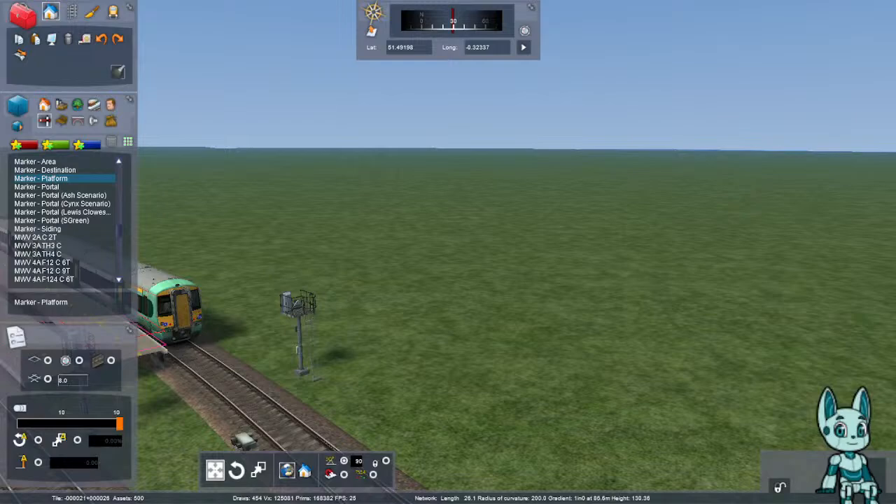
key(Up)
key(Up)
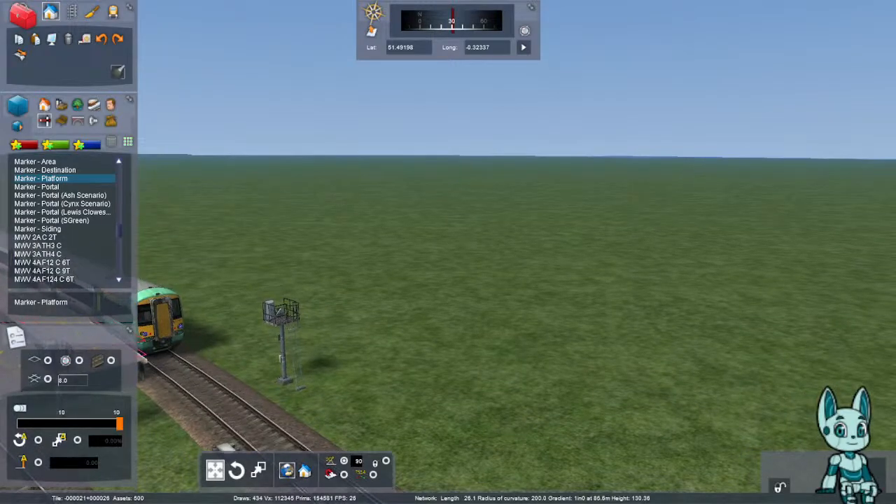
key(m)
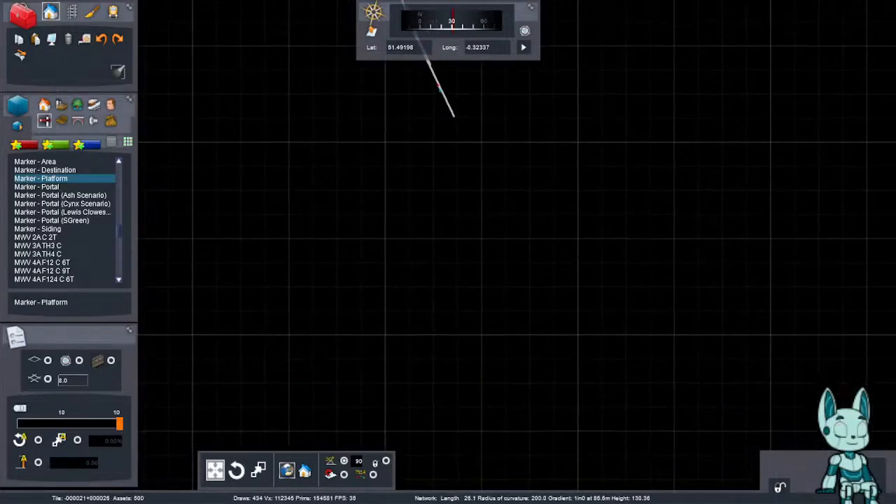
key(m)
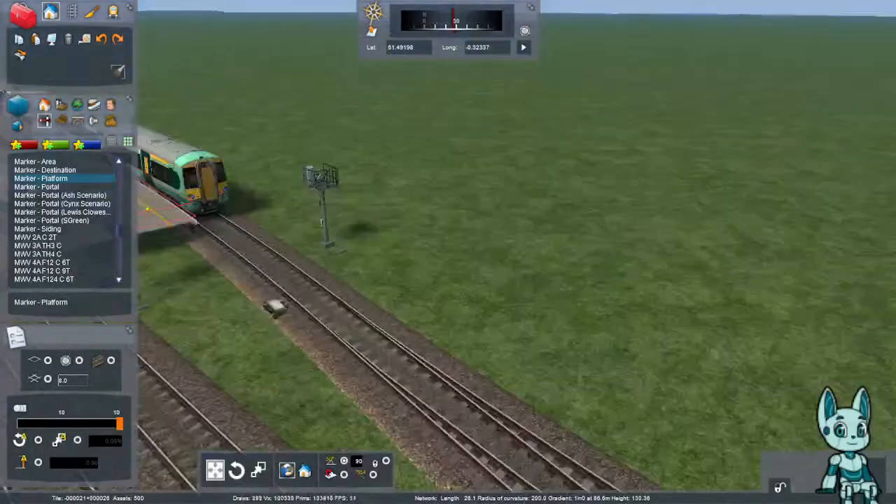
key(Up)
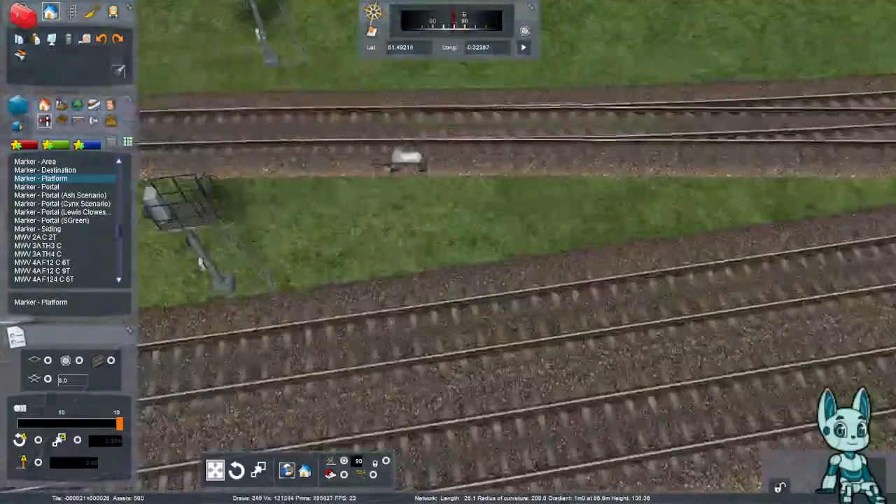
key(Left)
scroll(448, 252, down, 4)
key(Left)
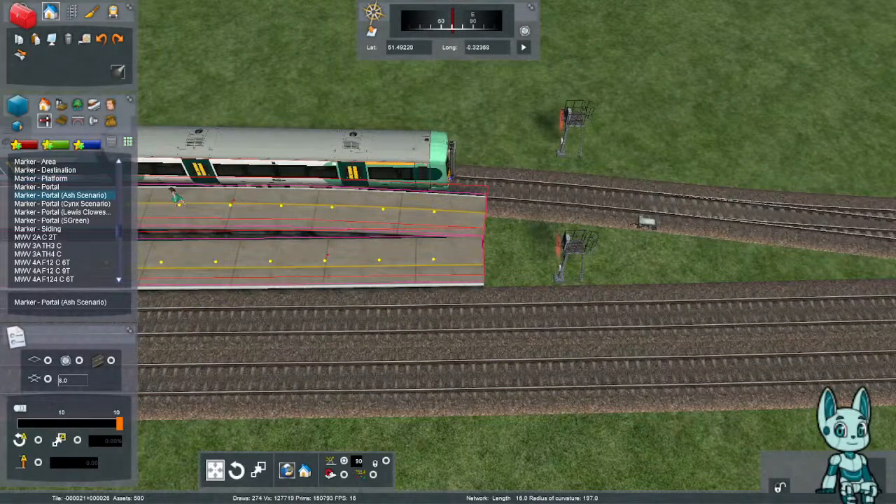
click(497, 189)
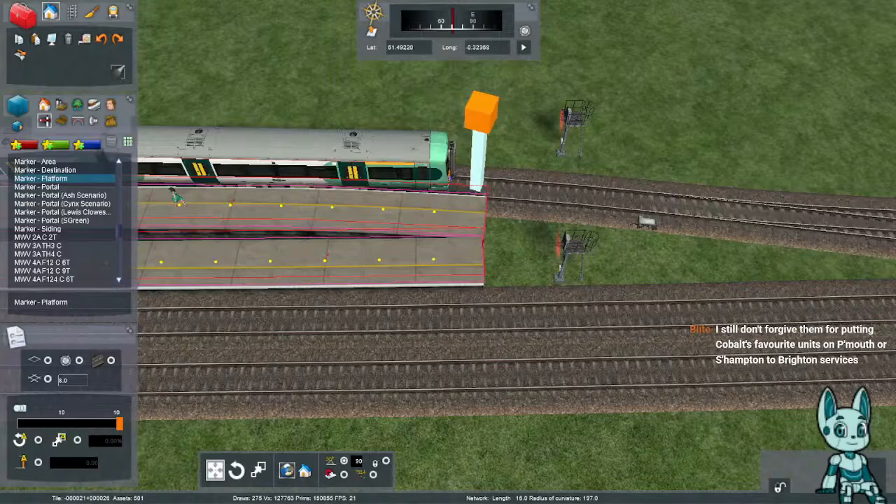
key(Left)
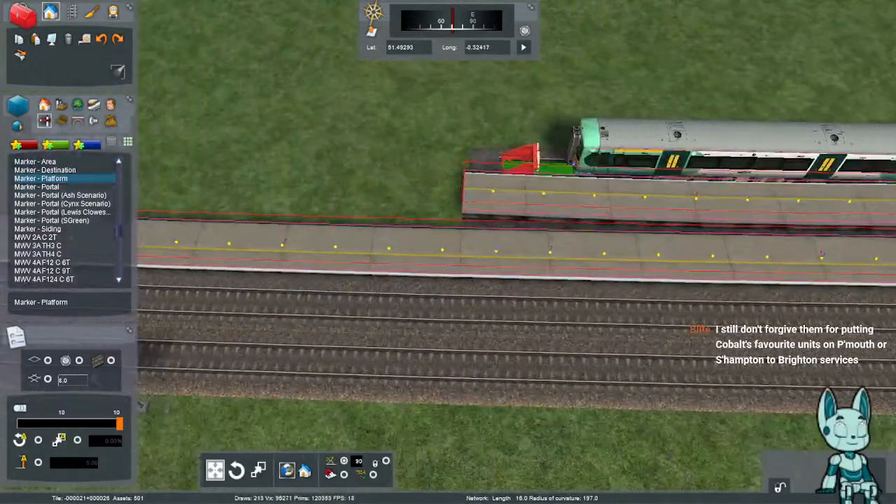
key(Right)
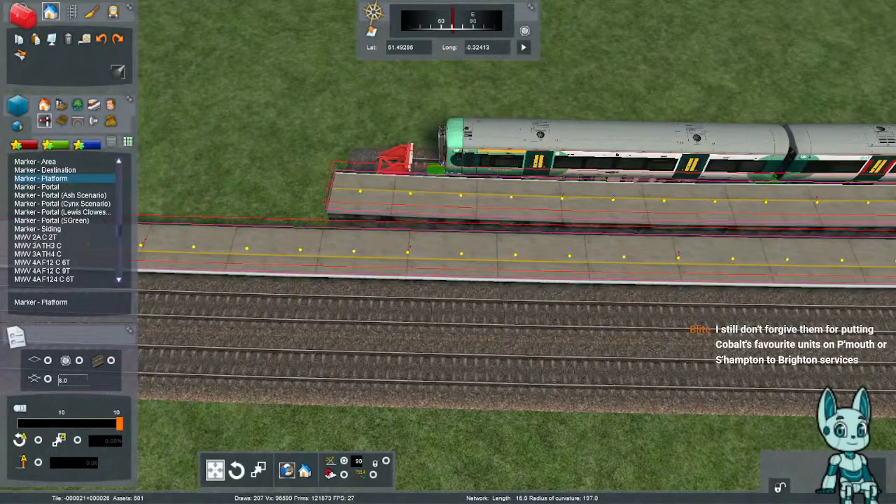
click(436, 168)
- Lay a platform marker on the through track beside the long platform, from its outer end to its end near the junction
mouse_move(435, 169)
right_down()
mouse_move(351, 140)
mouse_move(322, 84)
right_up()
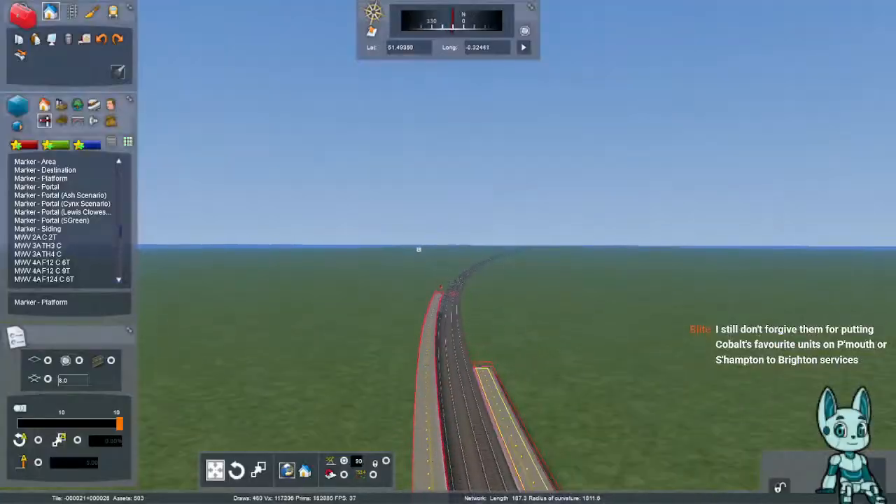
key(Up)
right_drag(448, 266, 588, 420)
key(Right)
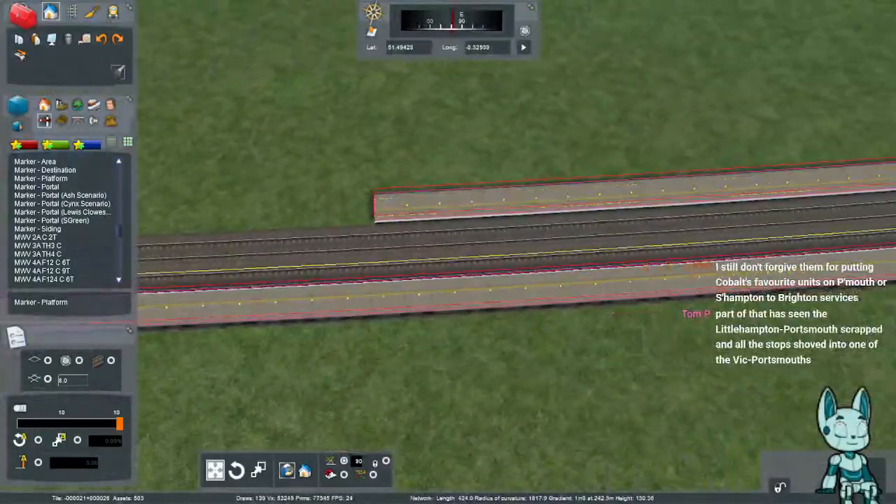
click(62, 179)
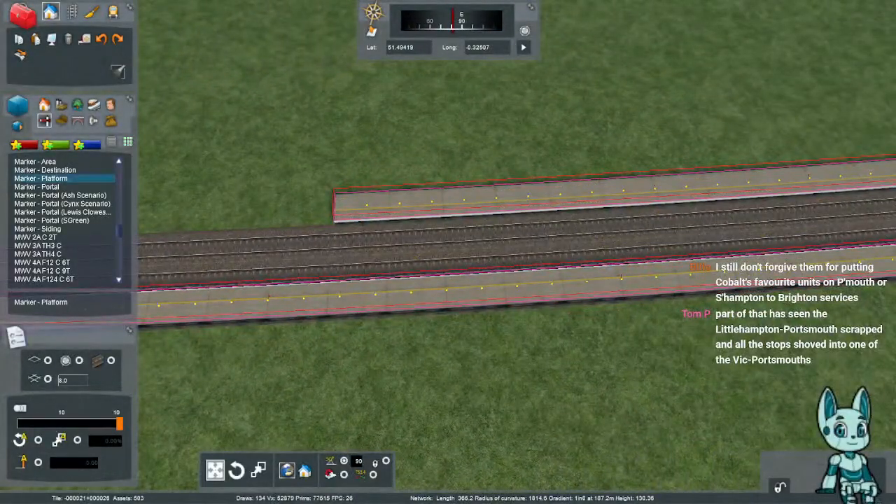
click(337, 242)
key(Right)
key(Right)
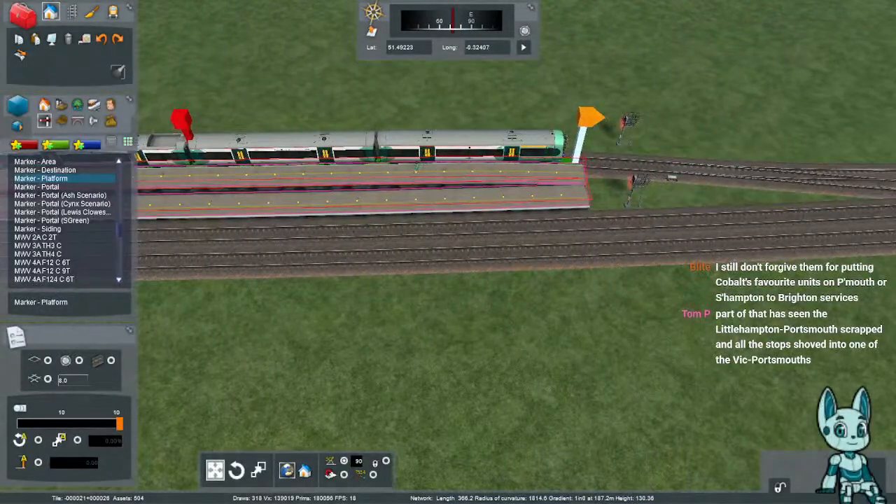
key(Right)
key(Right)
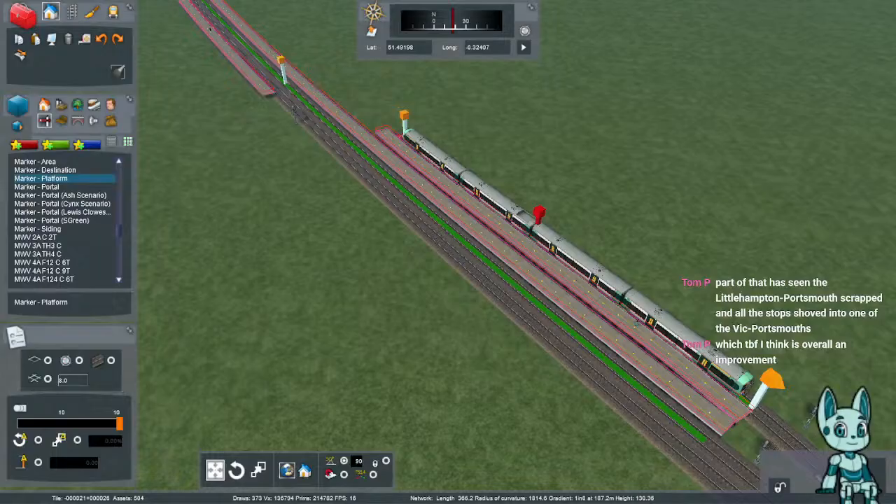
click(282, 65)
- Lay another platform marker on the track beside the opposite side platform, from its station-side end to its outer end by the signal
key(Up)
mouse_move(273, 186)
right_down()
mouse_move(364, 283)
mouse_move(399, 297)
right_up()
key(Down)
key(Left)
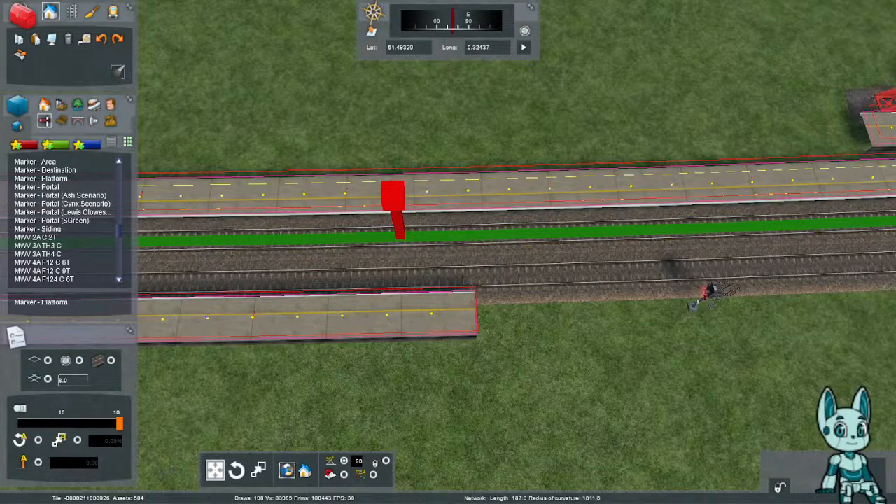
click(42, 178)
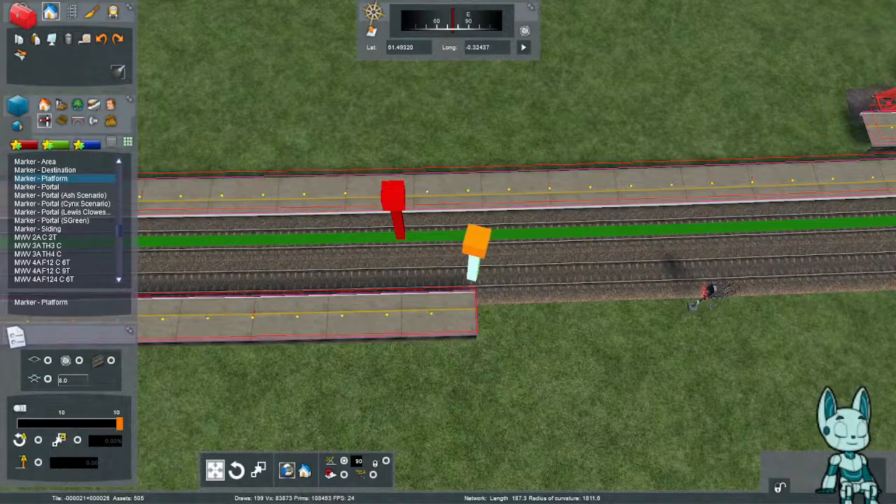
key(Left)
click(471, 278)
key(Left)
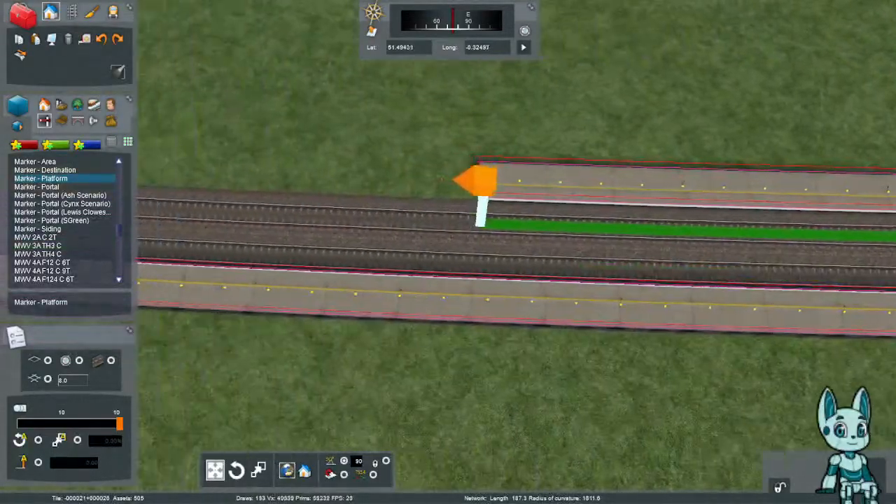
key(Left)
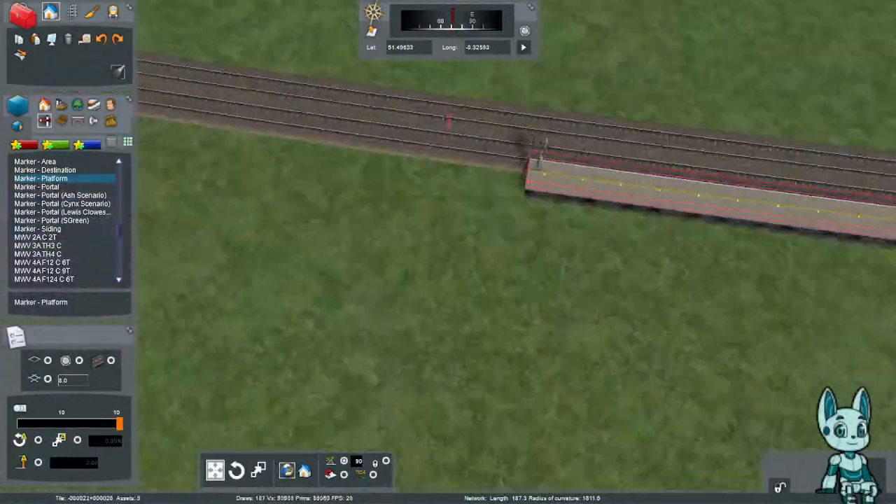
key(Up)
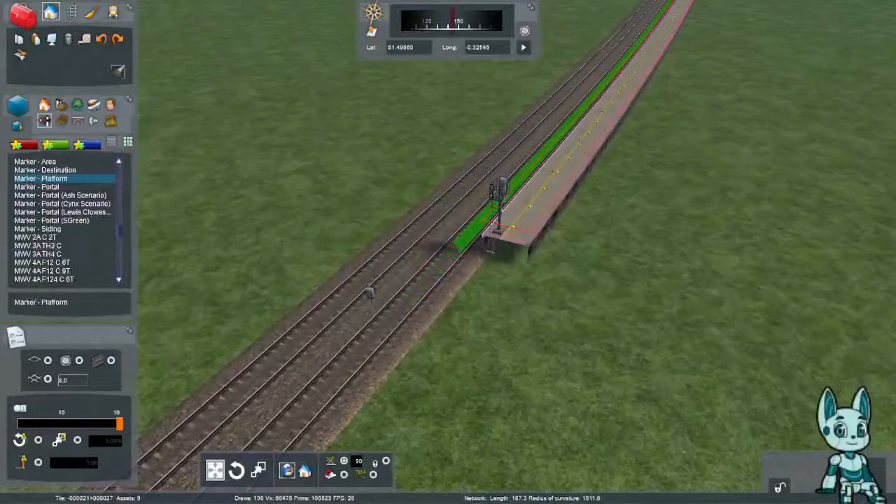
click(497, 207)
- Name the side platform's marker Framsted P1 in both of its name fields
key(Up)
mouse_move(497, 207)
right_down()
mouse_move(542, 165)
mouse_move(560, 116)
right_up()
key(Up)
right_drag(539, 323, 492, 319)
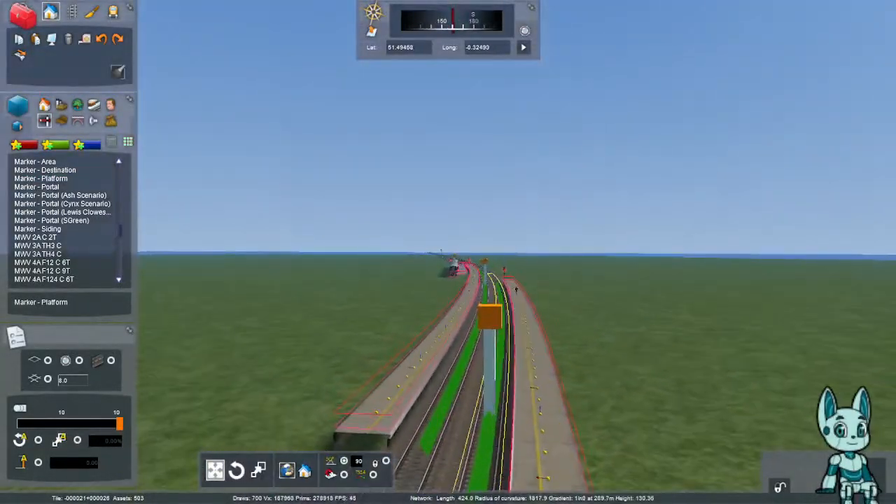
double_click(491, 319)
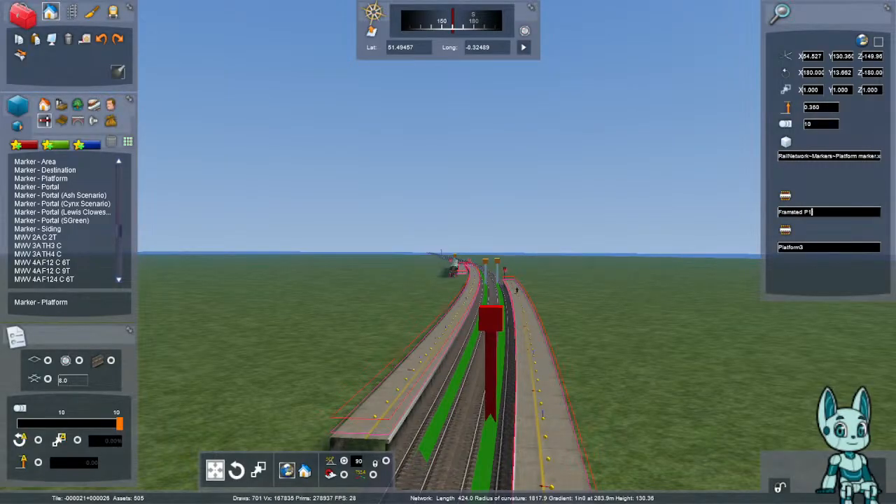
drag(812, 247, 777, 248)
text(Framsted P1)
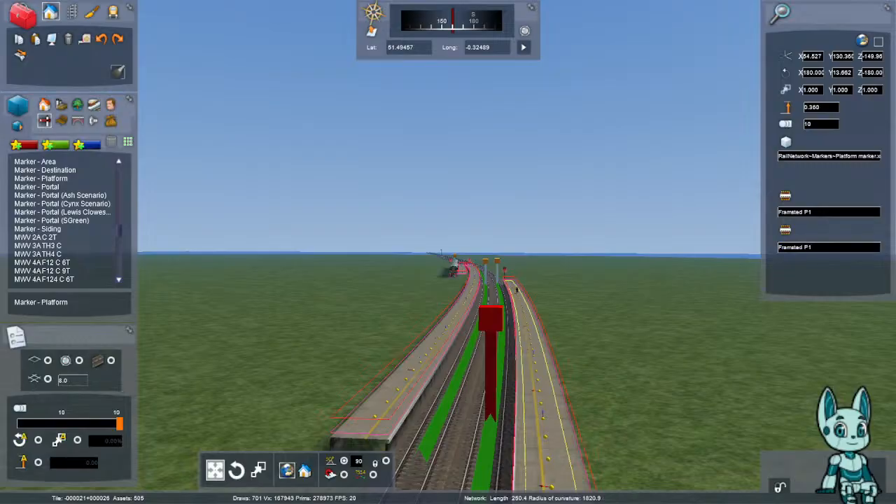
click(550, 336)
- Name the marker on the long platform's through track Framsted P2 in both name fields
mouse_move(550, 336)
right_down()
mouse_move(559, 320)
mouse_move(546, 349)
mouse_move(561, 315)
right_up()
key(Up)
key(Up)
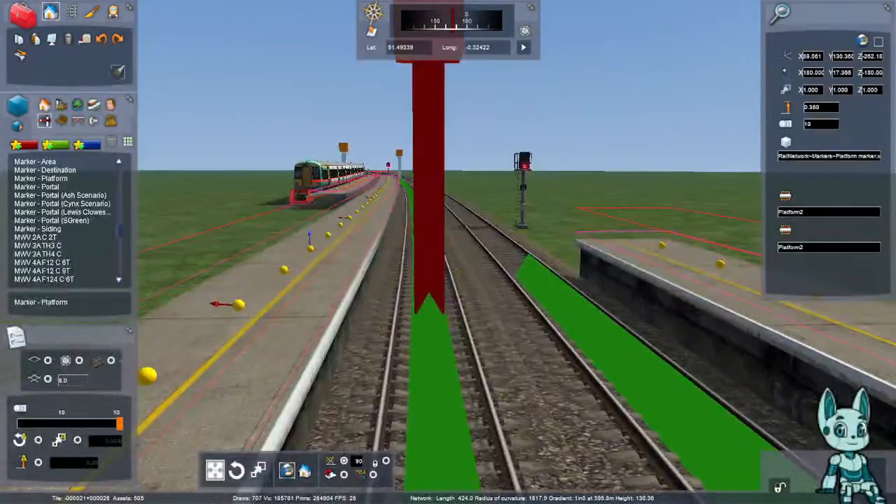
drag(808, 212, 777, 213)
text(Framsted P1)
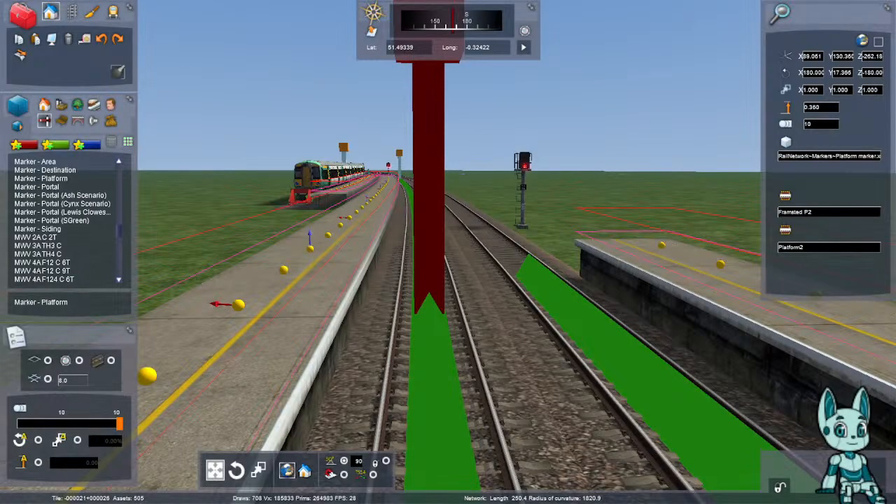
drag(807, 247, 777, 247)
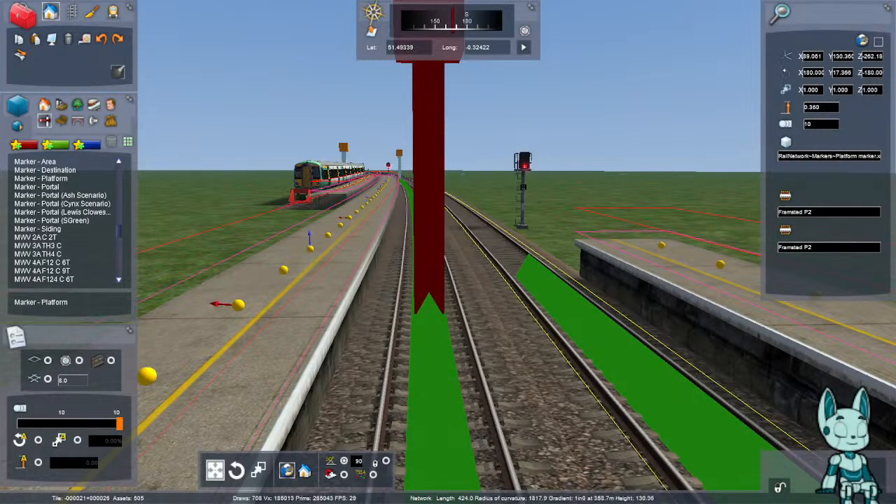
- Name the bay track's platform marker Framsted P3 in both name fields and deselect it
mouse_move(427, 315)
right_down()
mouse_move(364, 259)
mouse_move(381, 242)
mouse_move(385, 301)
right_up()
key(Up)
click(532, 280)
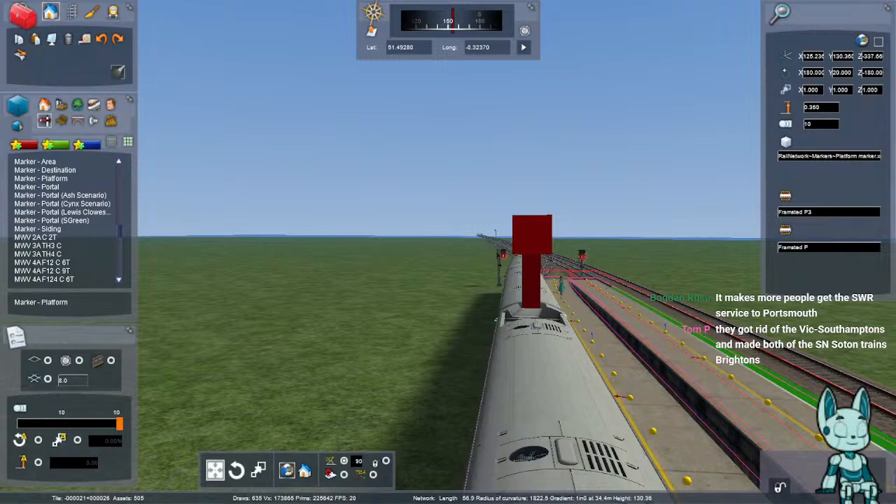
key(Escape)
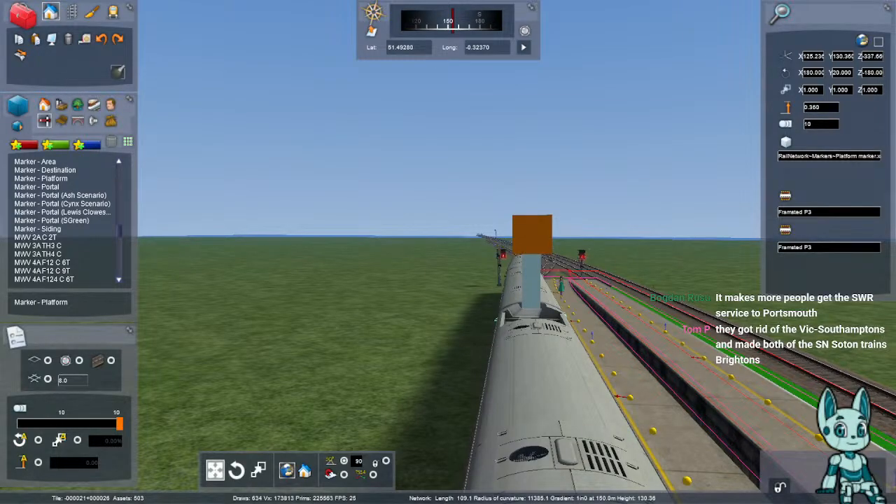
- Level the sunken terrain around the far end of the double track to height 130.00 with the 500.00 brush
key(Up)
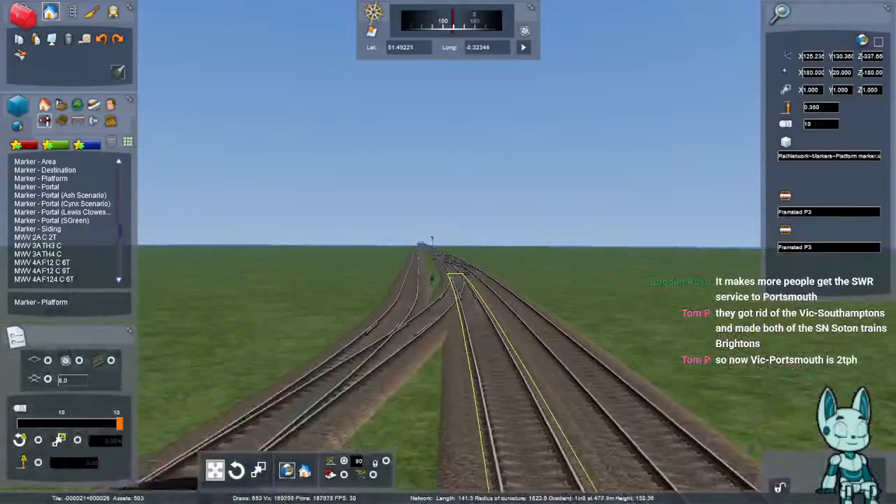
key(Up)
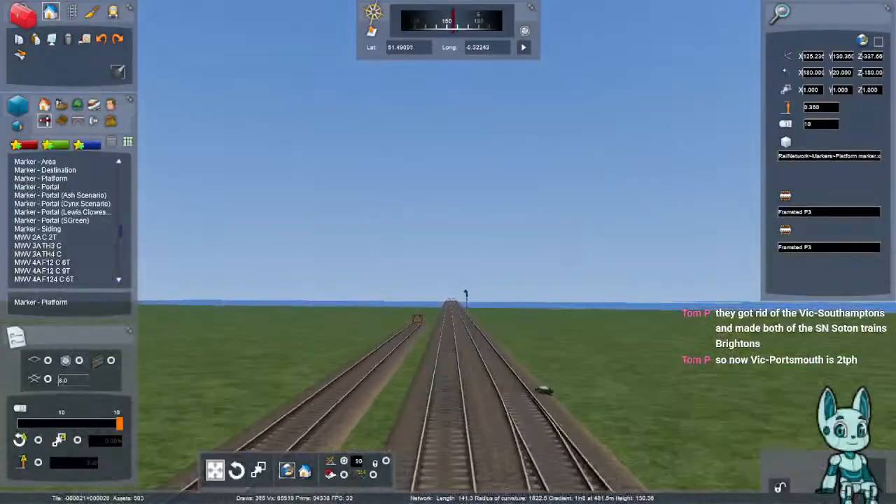
key(Up)
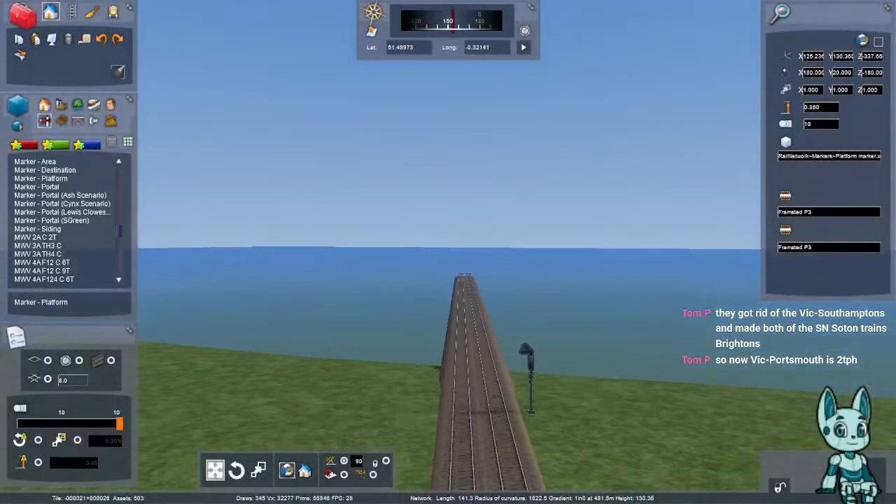
key(Up)
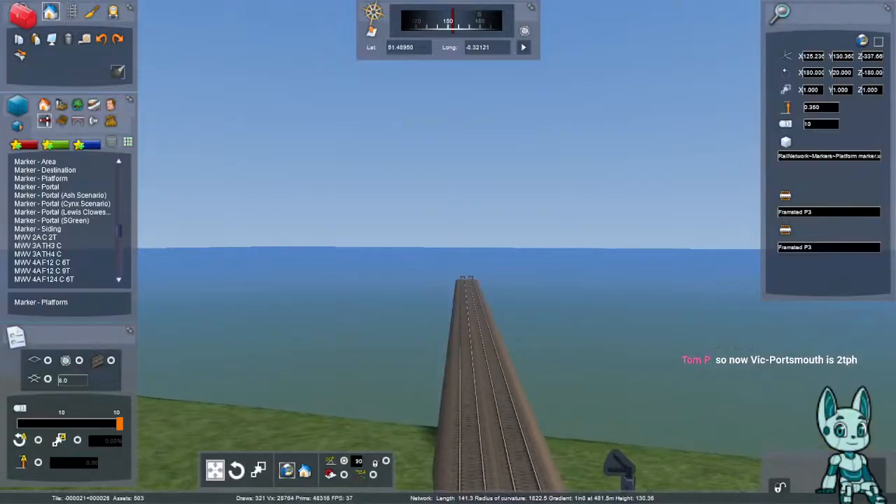
key(Up)
key(Down)
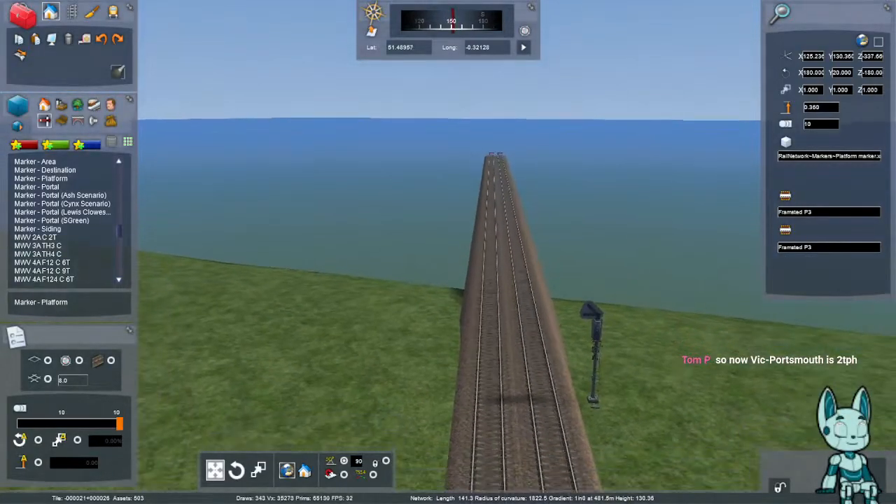
key(Down)
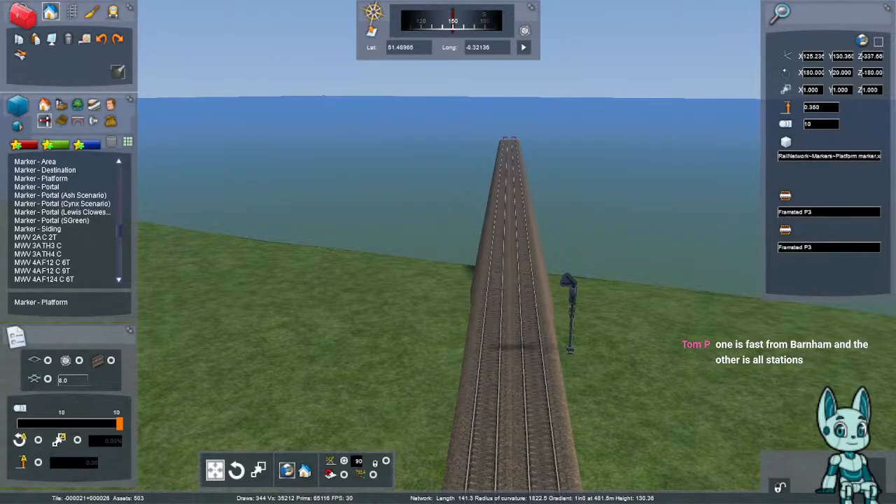
click(92, 12)
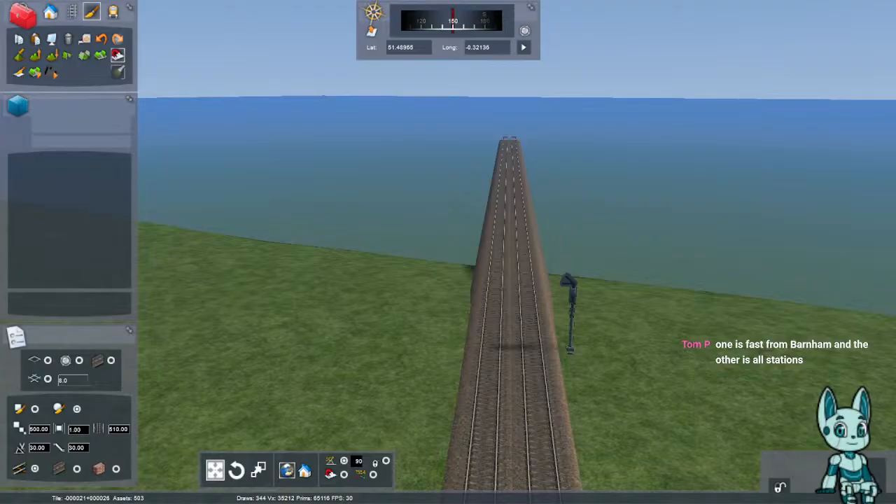
click(100, 55)
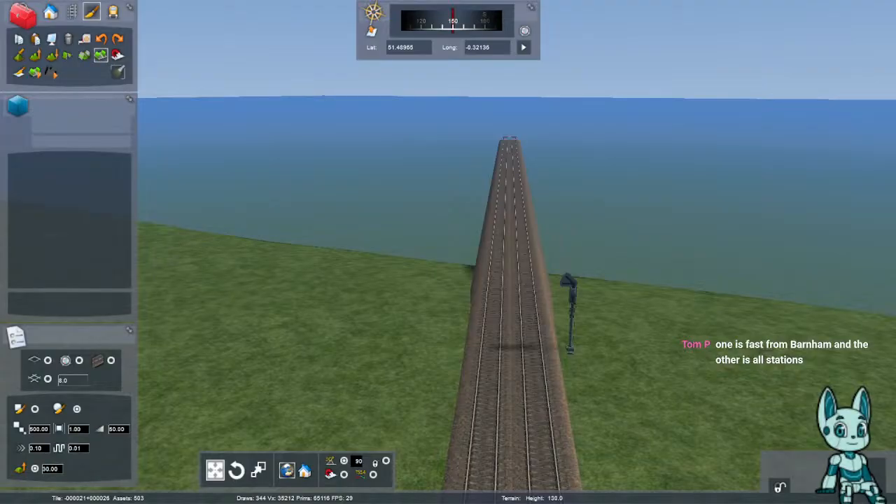
click(84, 55)
mouse_move(510, 280)
mouse_down()
mouse_move(487, 154)
mouse_move(459, 129)
mouse_move(560, 155)
mouse_up()
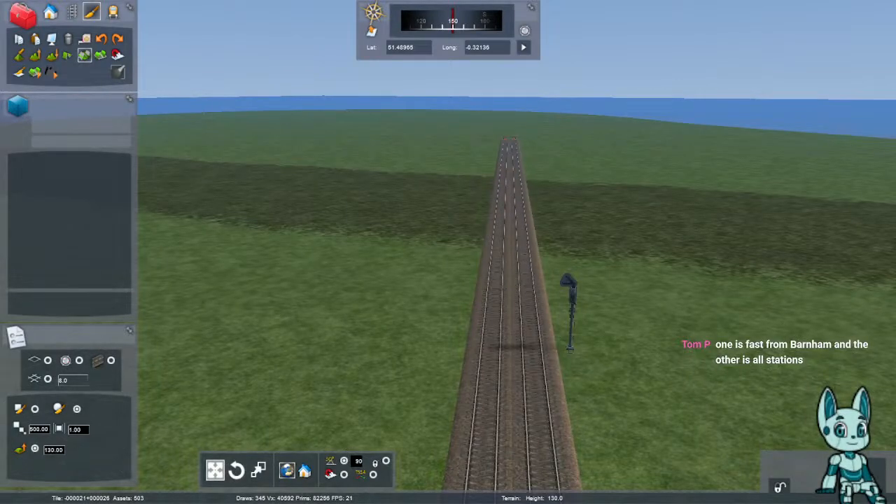
- Extend the double track beyond the two buffer stops with 2 parallel SLL Track Conc Clean tracks, laying a curve about 265 m long and a further section
right_drag(560, 156, 604, 80)
key(Up)
key(Up)
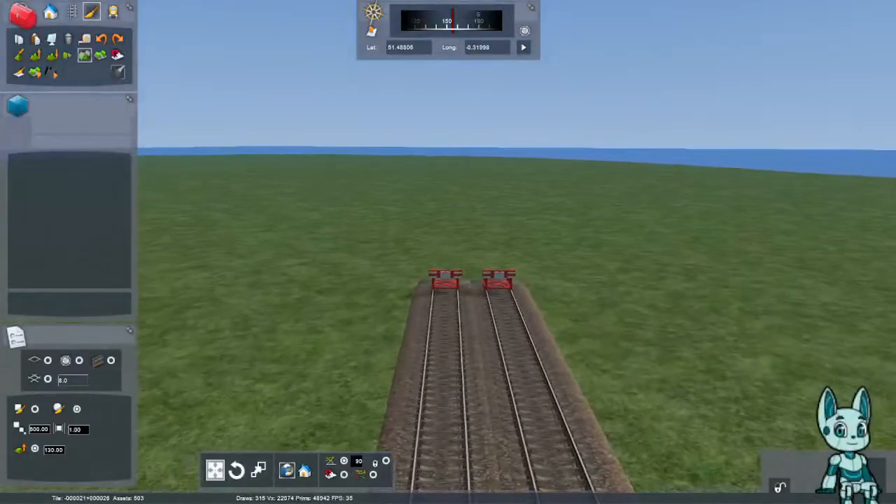
click(71, 11)
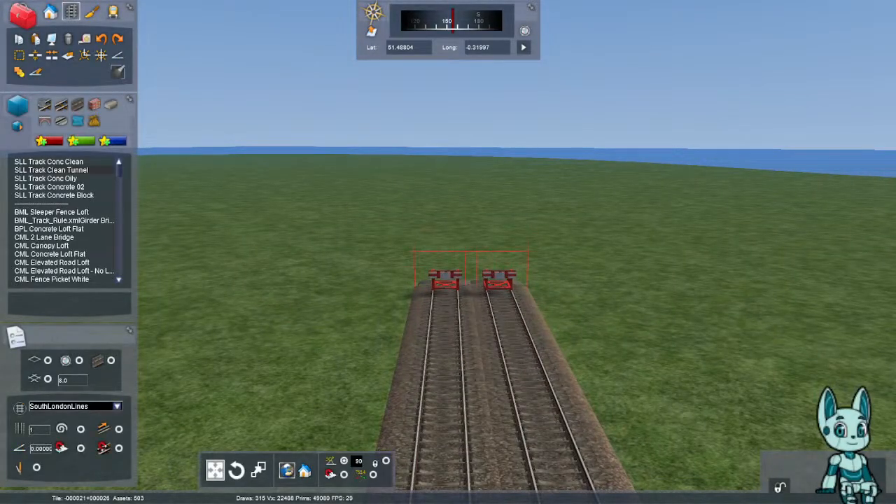
click(53, 170)
click(52, 161)
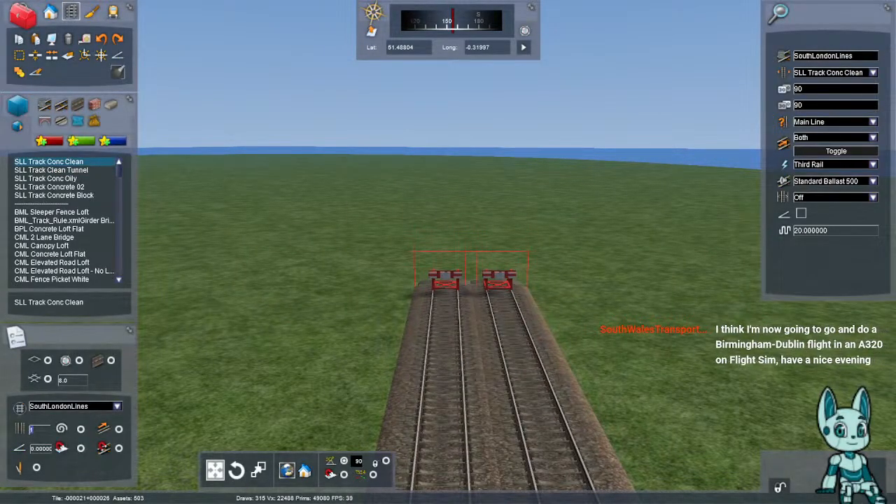
click(471, 280)
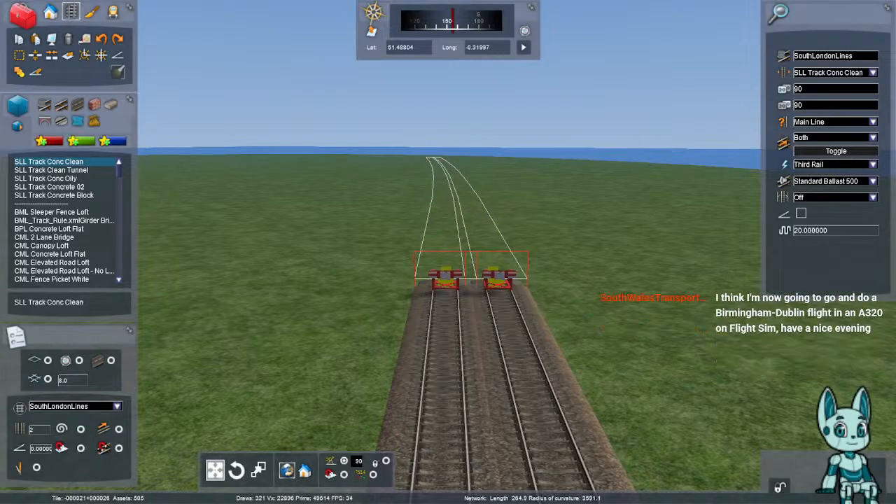
click(433, 158)
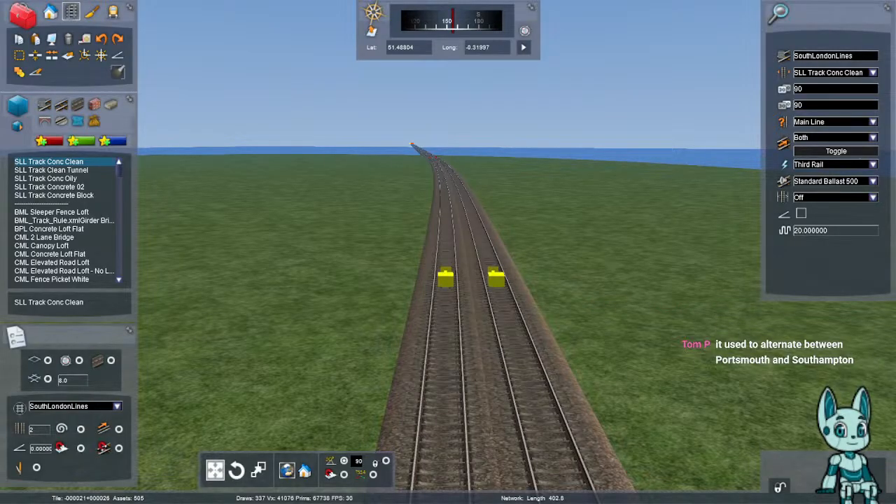
key(Escape)
- Place an LG Tunnel Oval portal across the extended double track so both tracks pass through the arch
right_drag(448, 277, 441, 197)
key(Up)
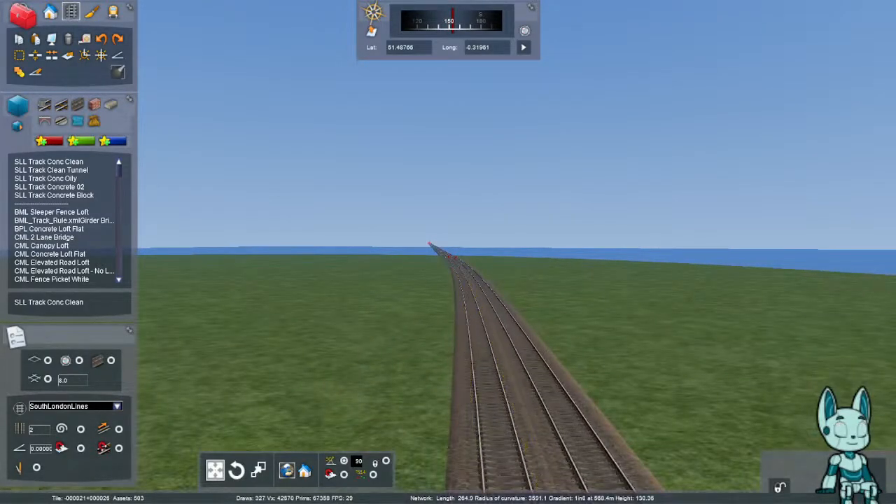
right_drag(448, 252, 507, 269)
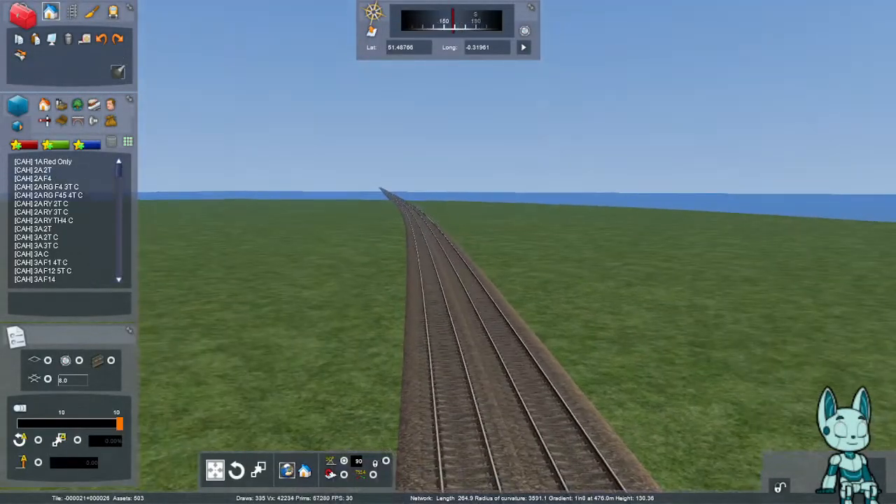
key(Up)
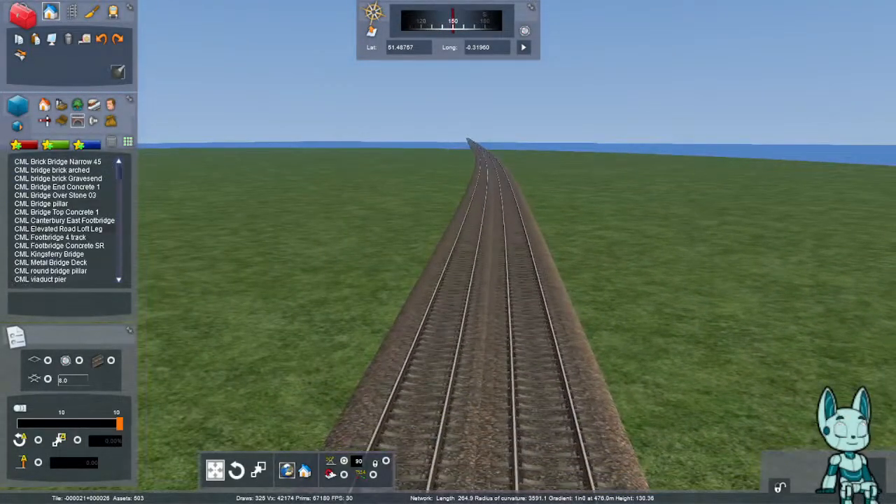
scroll(67, 246, down, 3)
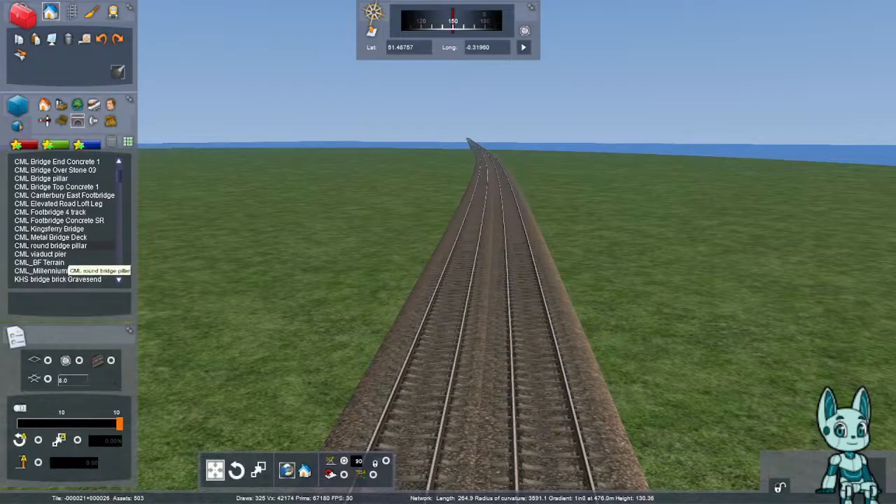
scroll(66, 246, down, 15)
scroll(66, 219, down, 20)
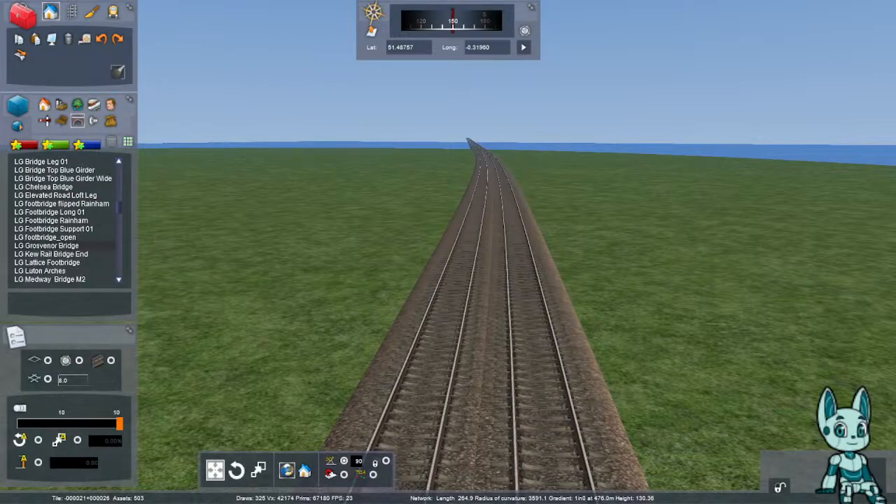
click(56, 254)
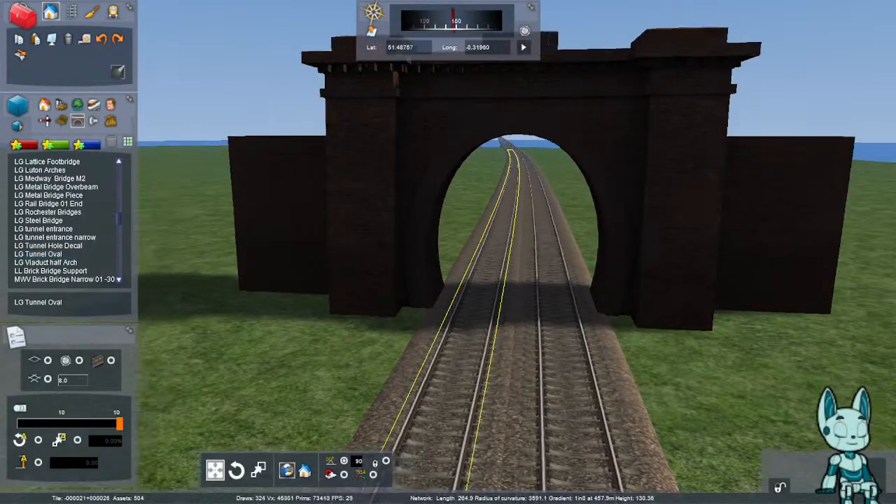
- Examine the tunnel portal from both sides to check how it fits around the double track
right_drag(518, 308, 553, 280)
key(Up)
key(Up)
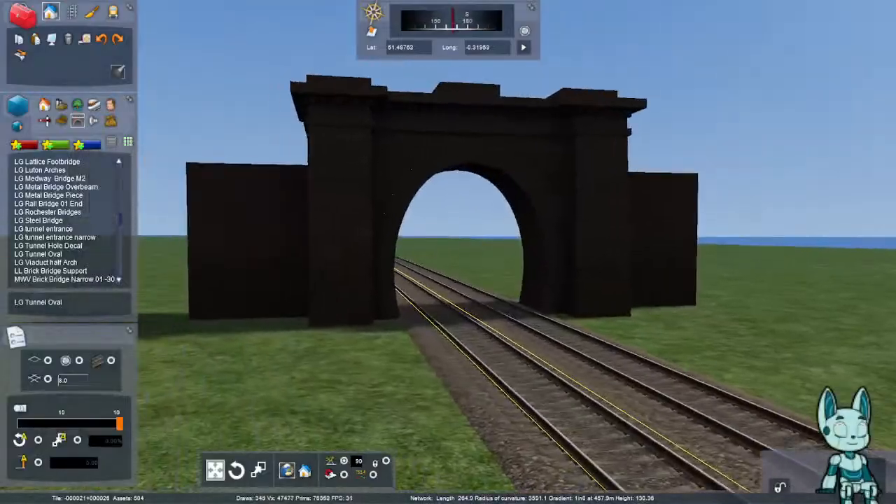
right_drag(448, 253, 619, 326)
key(Down)
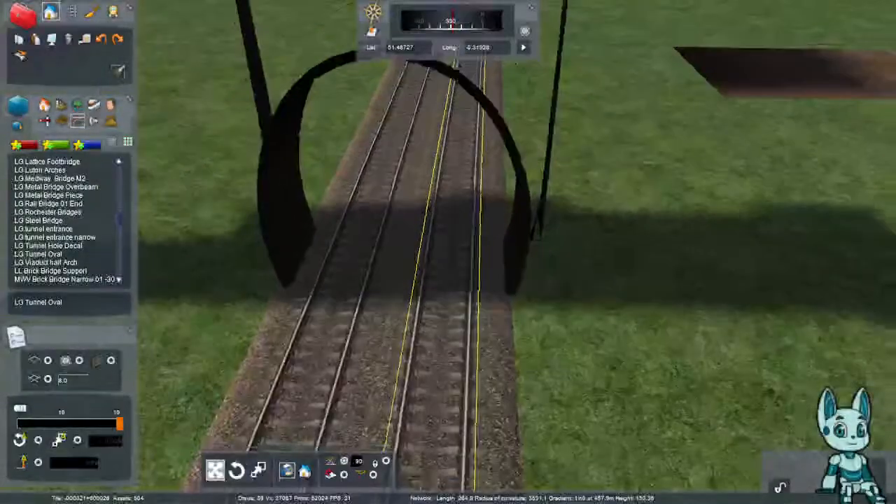
key(Left)
right_drag(490, 280, 507, 266)
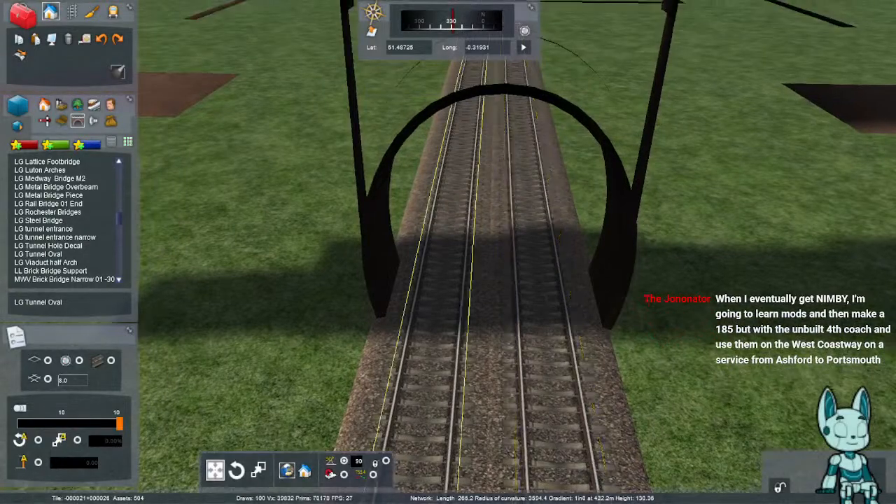
key(Up)
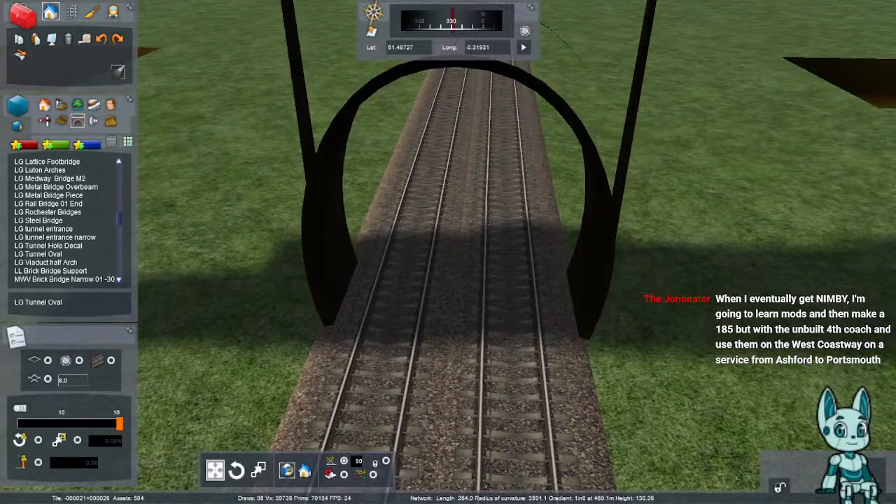
click(594, 238)
key(Right)
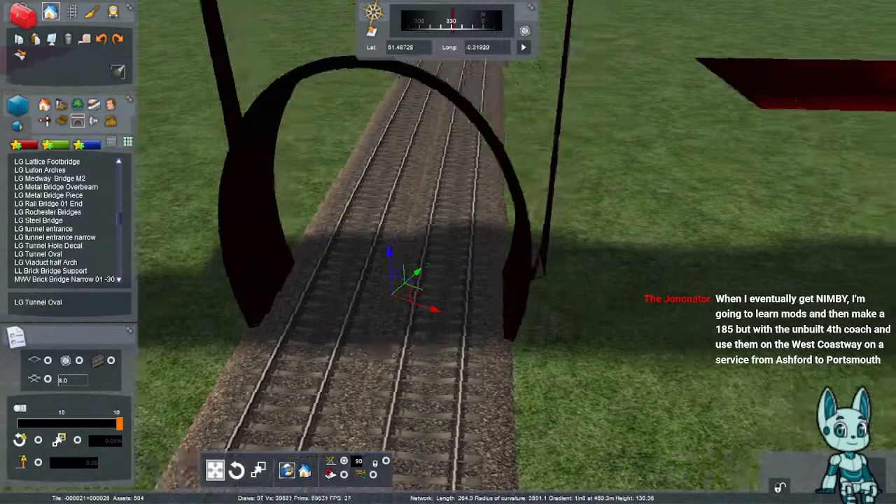
- Level the sunken ground around the far end of the extended double track to height 130.00
click(71, 11)
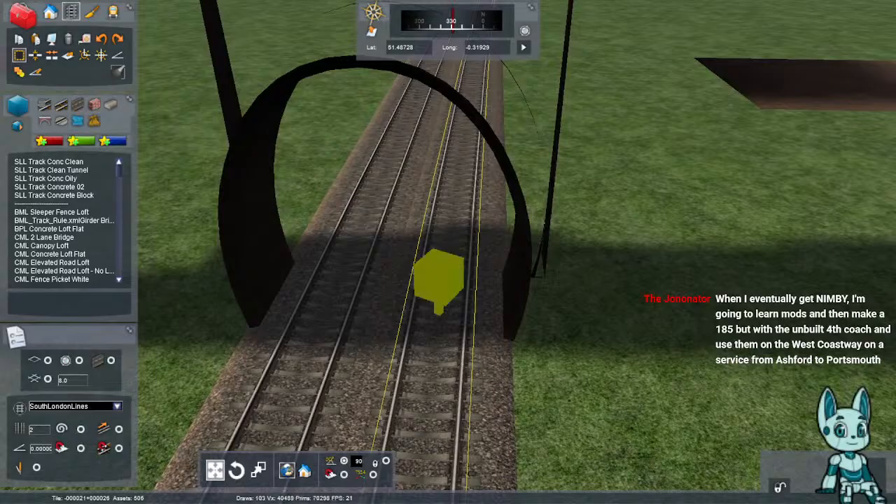
key(Up)
mouse_move(439, 308)
right_down()
mouse_move(588, 256)
mouse_move(644, 260)
mouse_move(676, 231)
mouse_move(680, 332)
right_up()
key(Up)
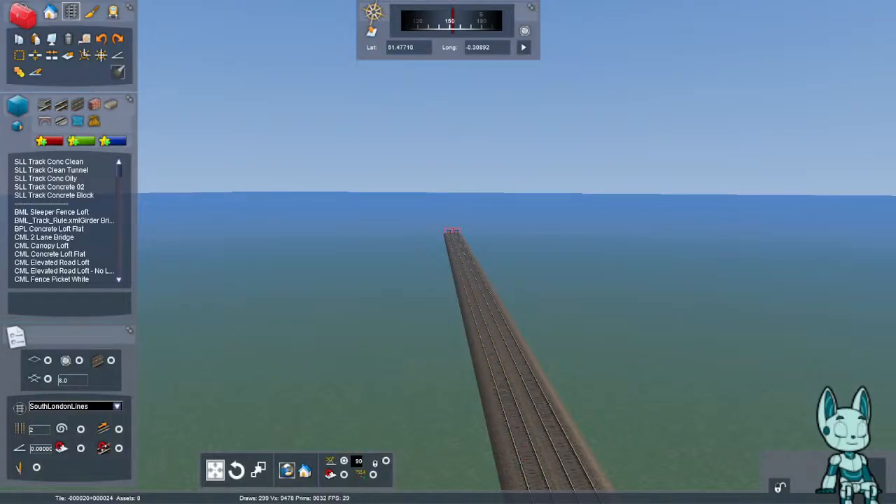
key(F6)
drag(600, 462, 601, 462)
right_drag(601, 462, 601, 498)
key(Down)
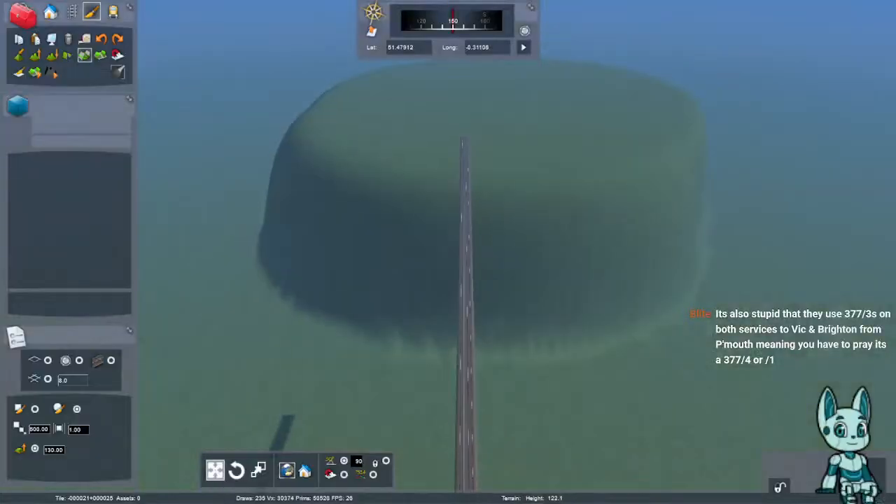
mouse_move(560, 294)
mouse_down()
mouse_move(556, 330)
mouse_move(309, 295)
mouse_up()
- Level the remaining terrain gap along the double track near the far buffer stops to height 130.00
scroll(448, 280, down, 10)
key(Left)
key(Left)
key(Left)
key(Left)
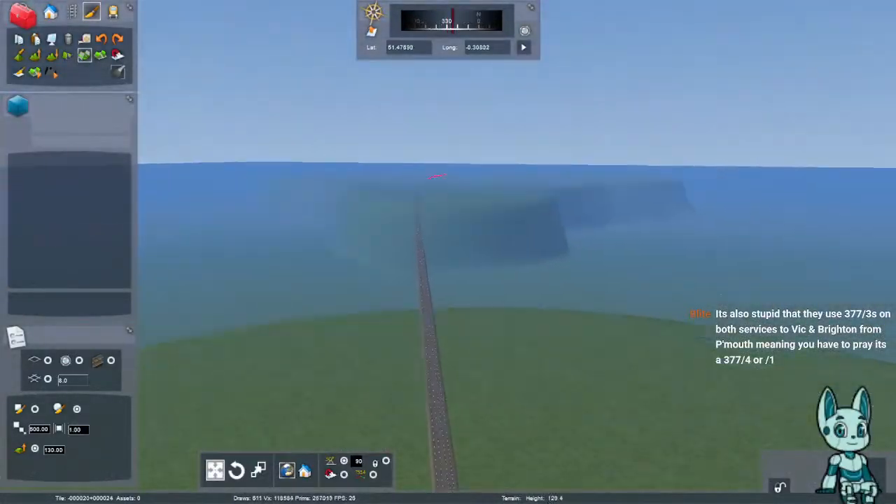
right_drag(448, 364, 502, 382)
mouse_move(463, 378)
mouse_down()
mouse_move(363, 198)
mouse_move(483, 280)
mouse_move(455, 420)
mouse_up()
right_drag(381, 159, 766, 196)
key(Up)
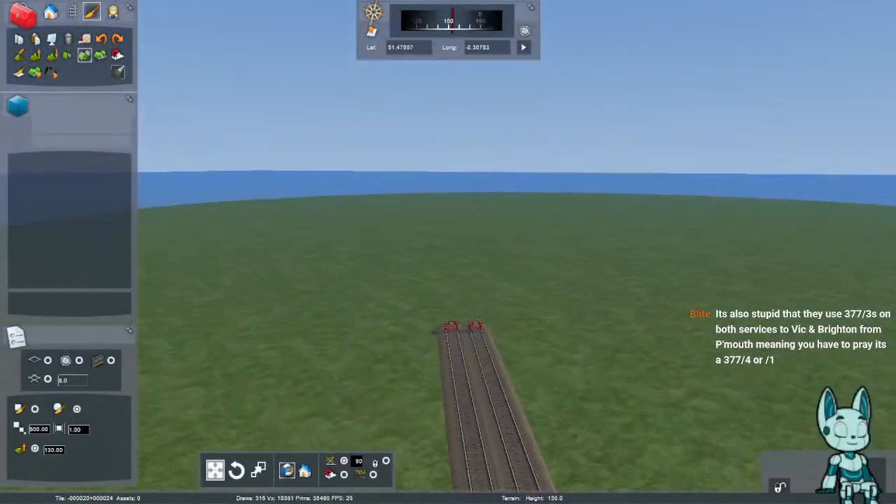
- Extend the double track beyond the buffer stops with 2 parallel SLL Track Conc Clean tracks, laying a curve about 373 m long and a further section
click(71, 12)
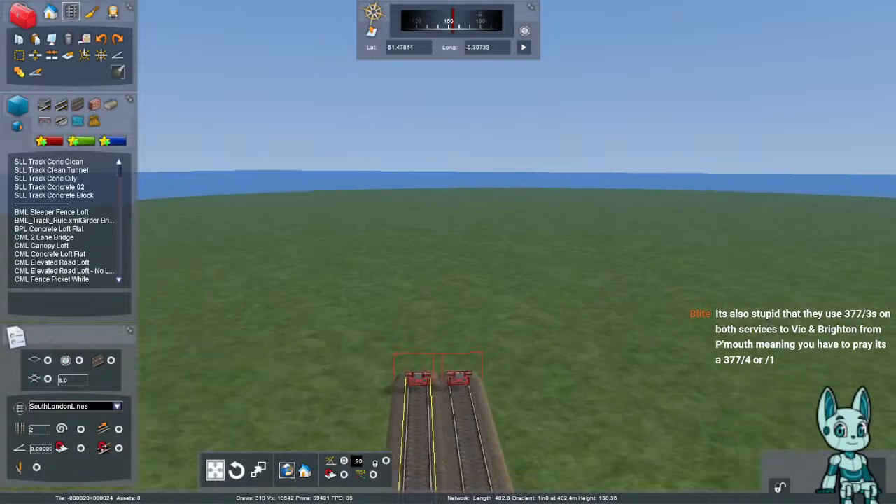
key(m)
key(m)
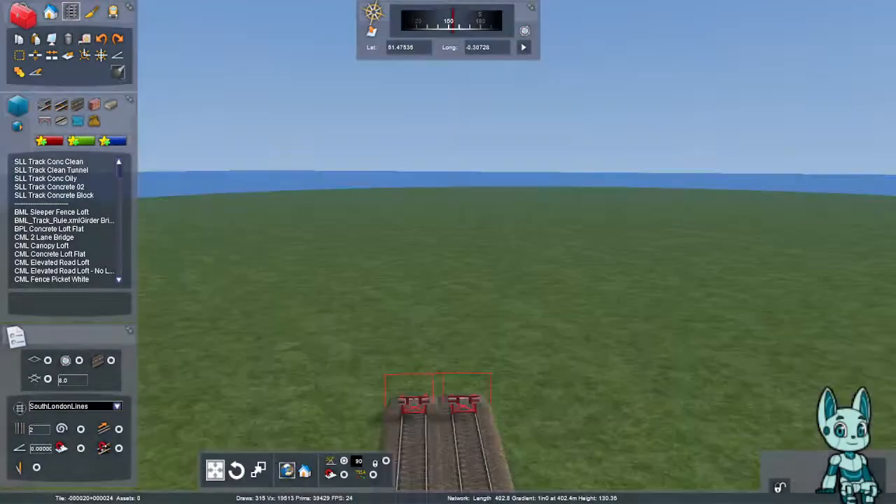
click(52, 162)
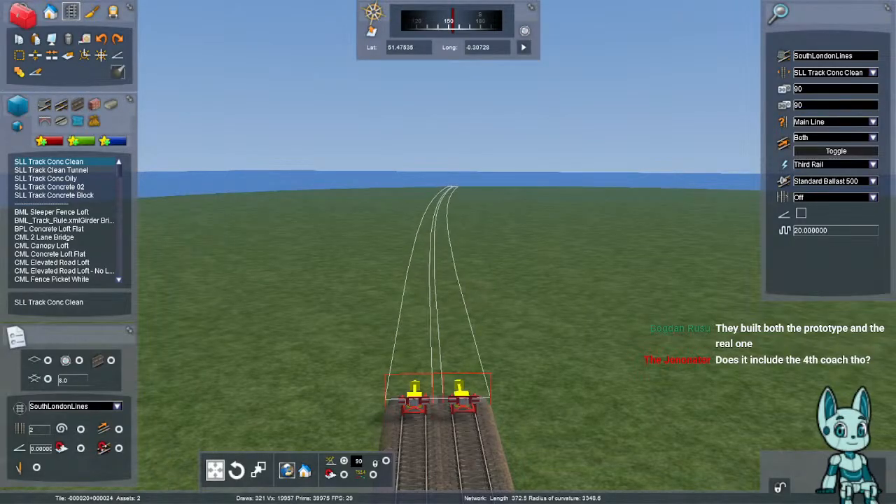
click(451, 186)
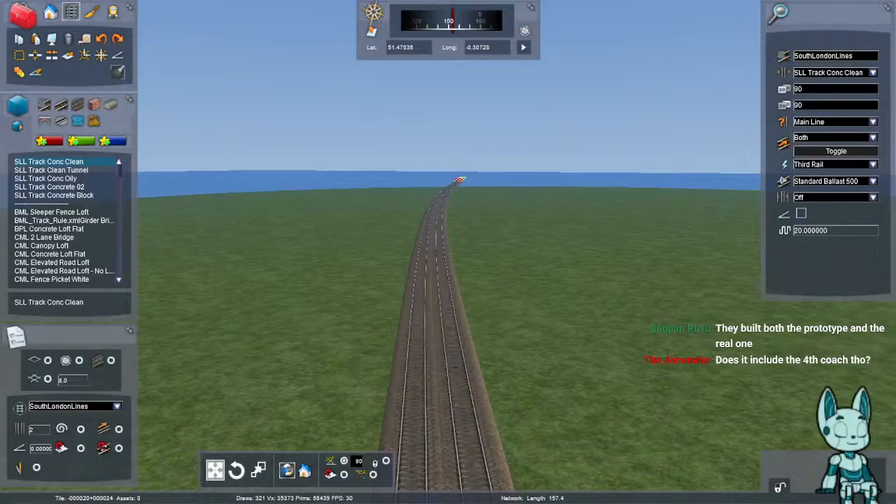
key(Escape)
- Select about 1750 m of one track of the double line, from the tunnel portal to the far curve
right_drag(455, 280, 270, 310)
key(Up)
key(Up)
key(Up)
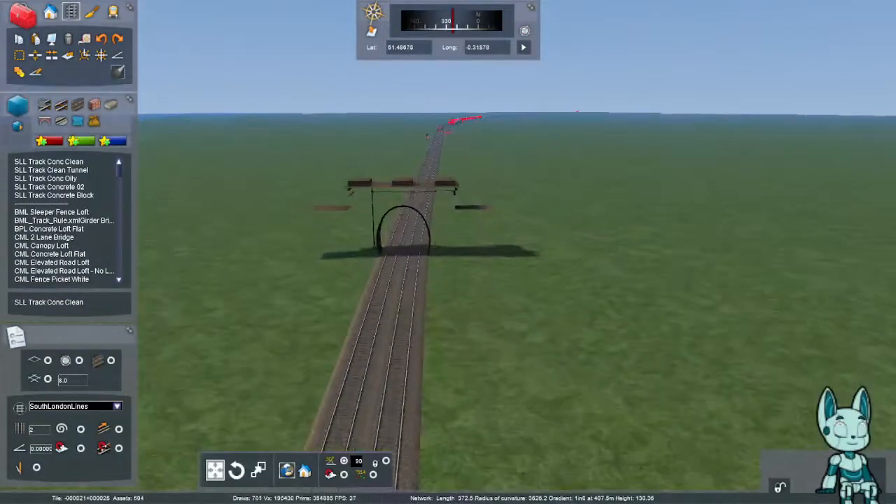
key(Up)
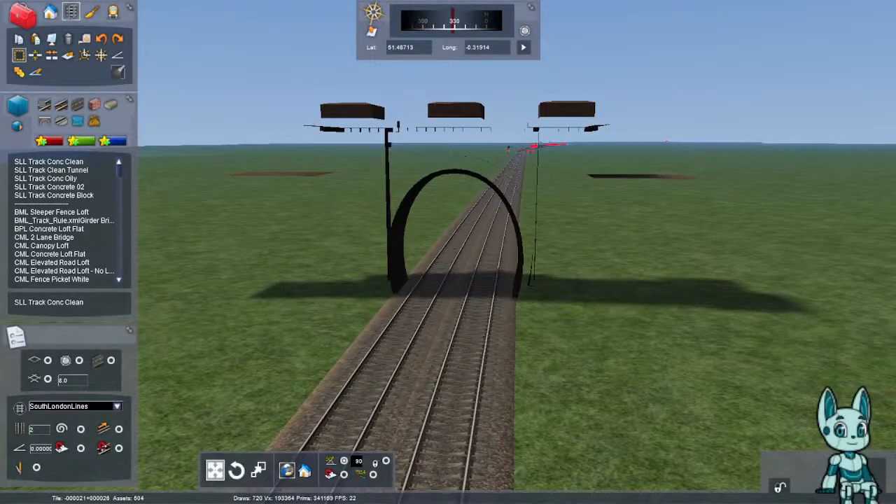
click(482, 270)
right_drag(482, 271, 161, 211)
key(Up)
key(Up)
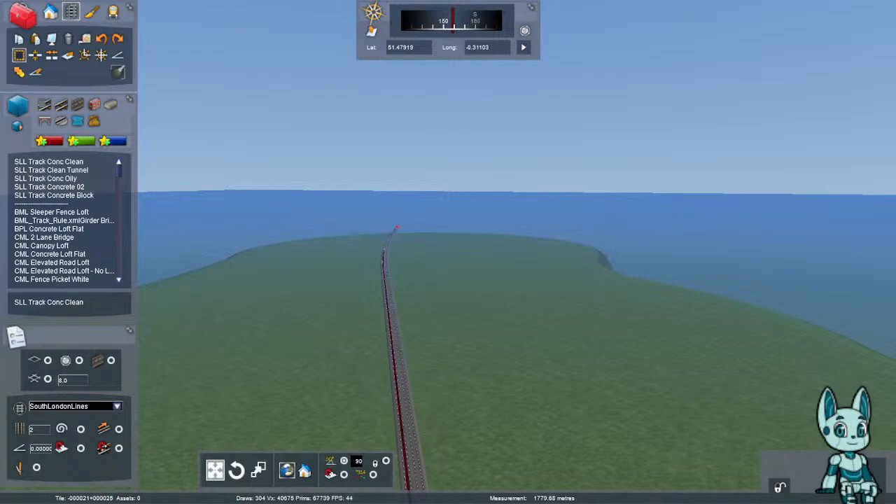
key(Up)
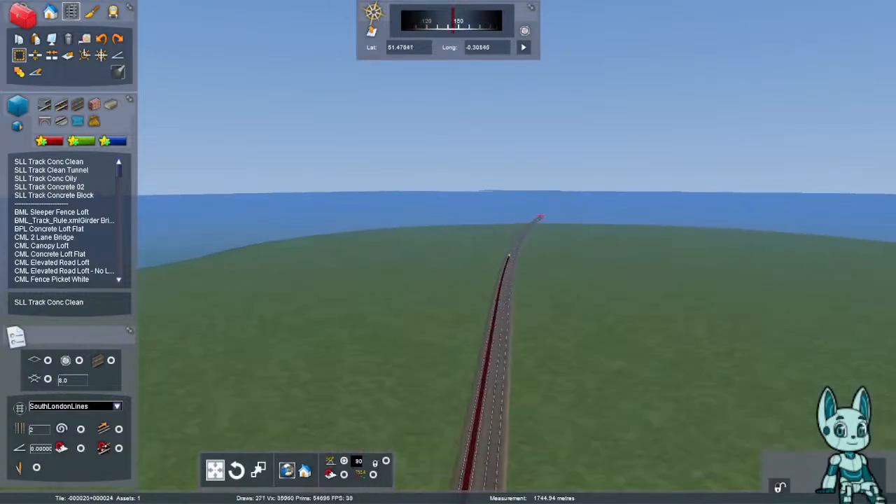
key(Up)
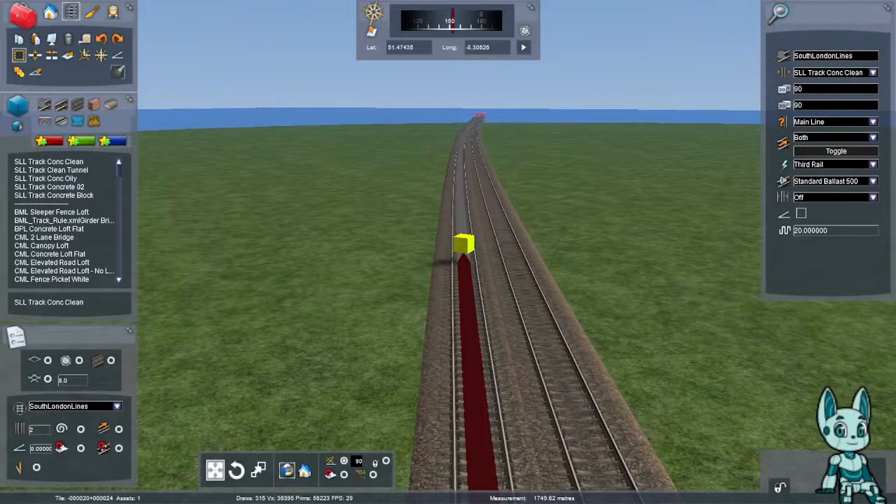
- Start an offset along the selected track stretch with a value of 2 and save the route changes
click(67, 55)
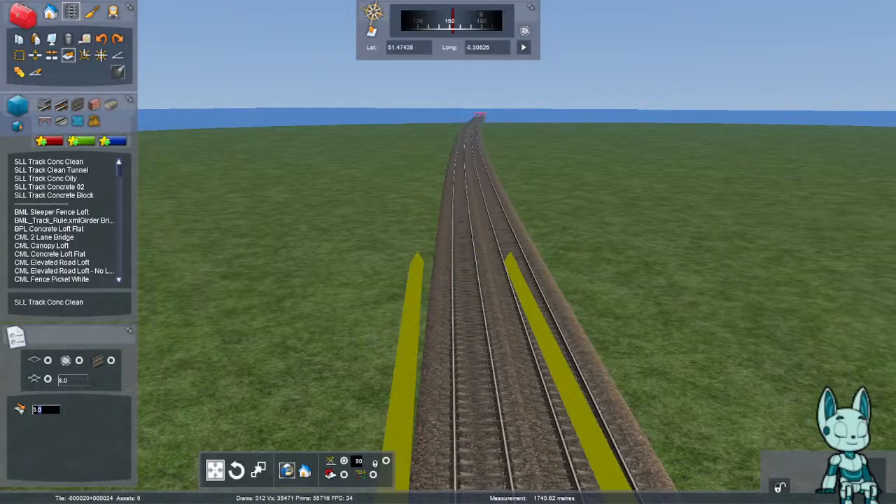
text(2)
right_drag(448, 252, 623, 105)
key(Up)
key(Up)
key(Up)
key(Down)
key(Up)
key(F2)
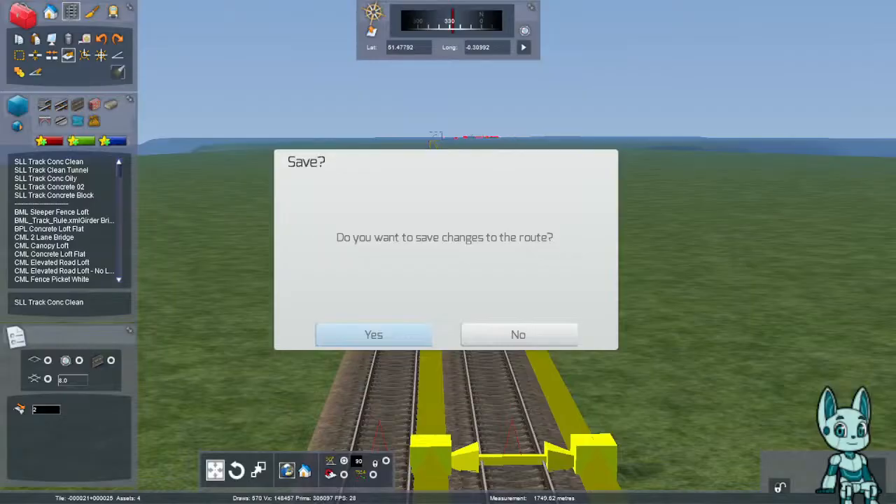
click(374, 335)
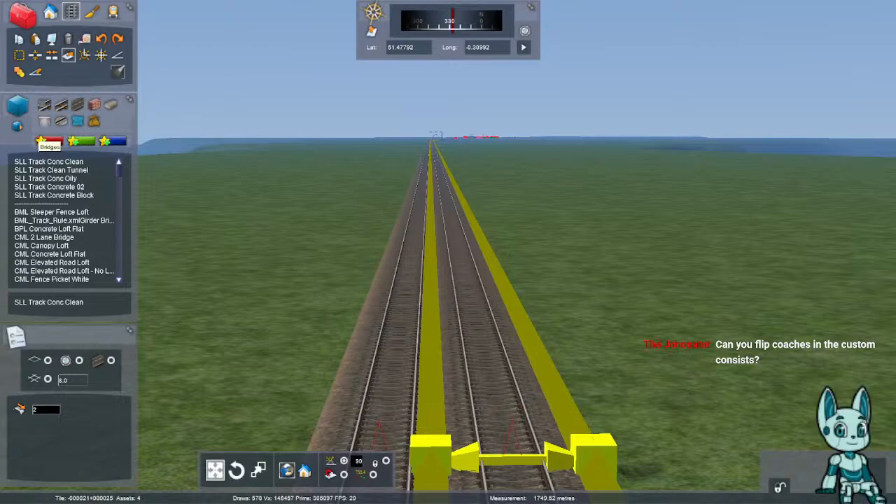
- Lay an LG tunnel oval loft over the double track along the offset guide and check it from inside the tunnel
click(44, 122)
right_drag(364, 196, 301, 281)
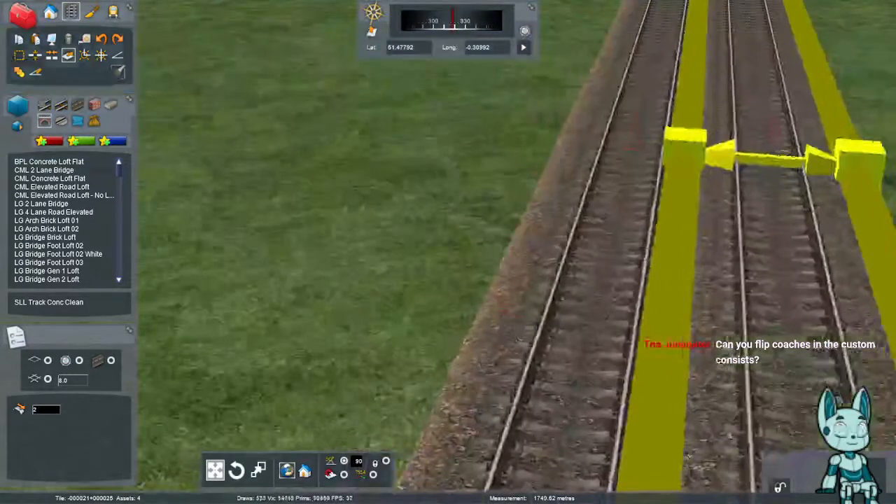
scroll(67, 220, down, 2)
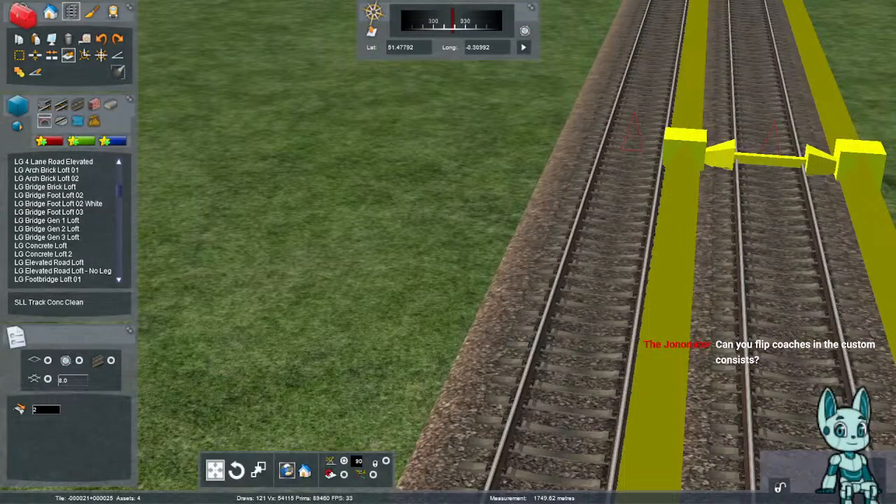
right_drag(448, 280, 564, 212)
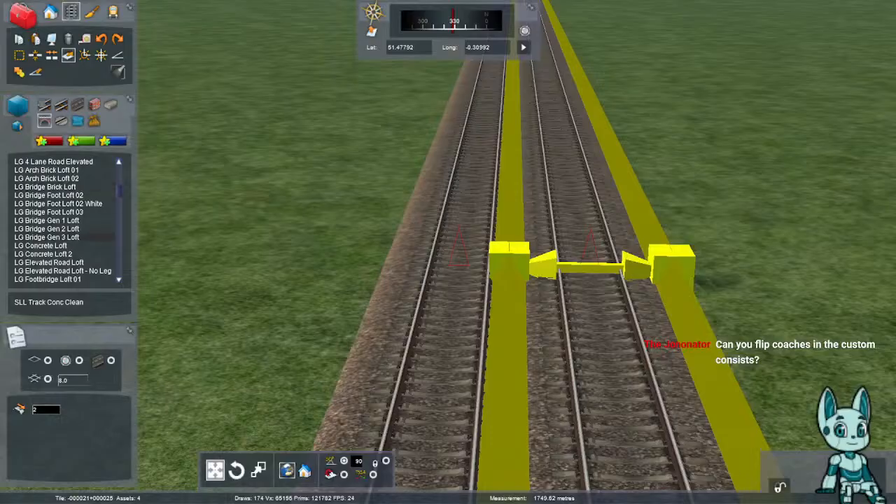
scroll(66, 220, down, 4)
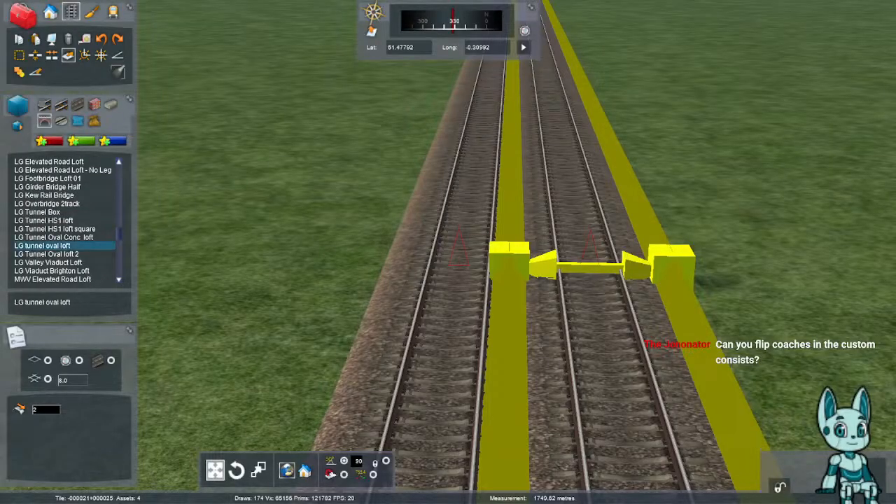
click(509, 262)
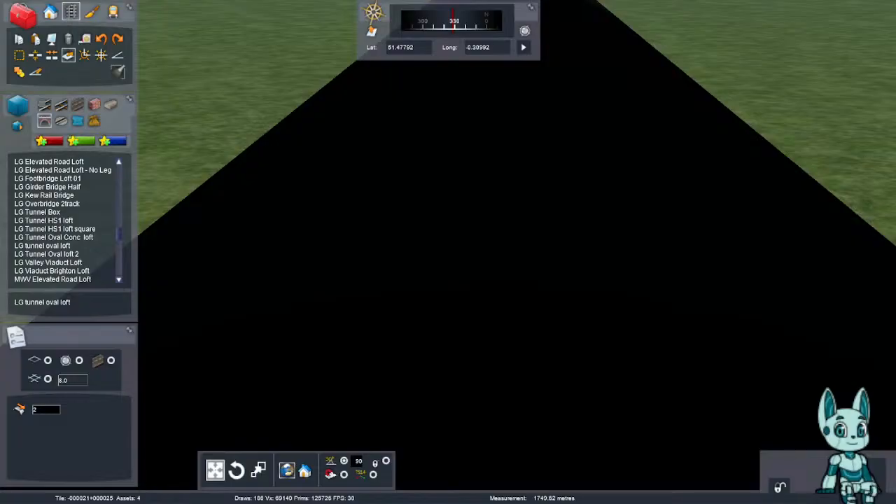
right_drag(448, 280, 453, 178)
scroll(448, 252, down, 3)
scroll(448, 252, up, 3)
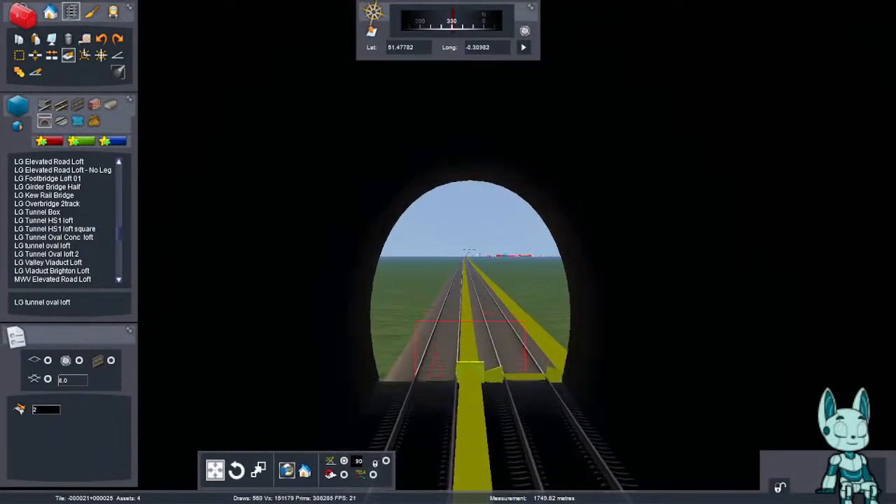
scroll(448, 252, up, 3)
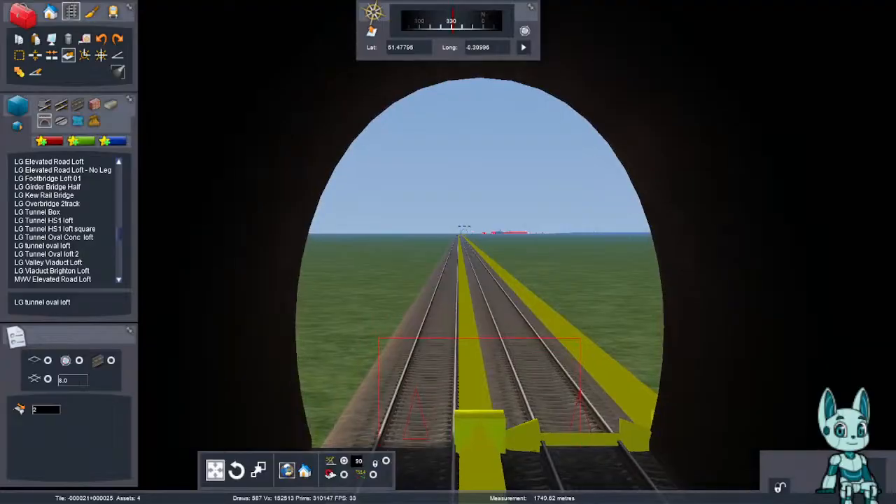
- Undo the LG tunnel oval loft over the double track and set the track offset value to 1.5
mouse_move(448, 252)
right_down()
mouse_move(459, 269)
mouse_move(308, 253)
mouse_move(168, 263)
mouse_move(463, 252)
mouse_move(728, 273)
mouse_move(457, 237)
mouse_move(462, 224)
mouse_move(443, 266)
right_up()
scroll(448, 252, down, 2)
scroll(448, 253, down, 4)
scroll(448, 252, up, 4)
scroll(448, 252, up, 5)
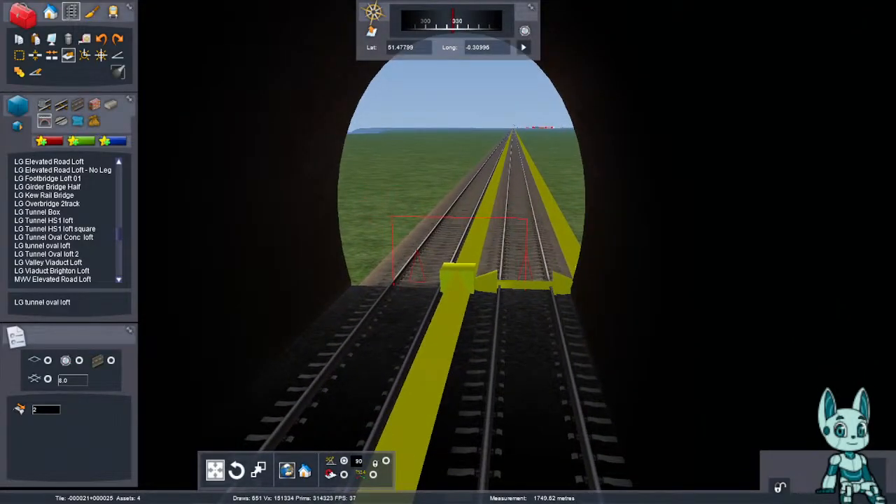
key(ctrl+z)
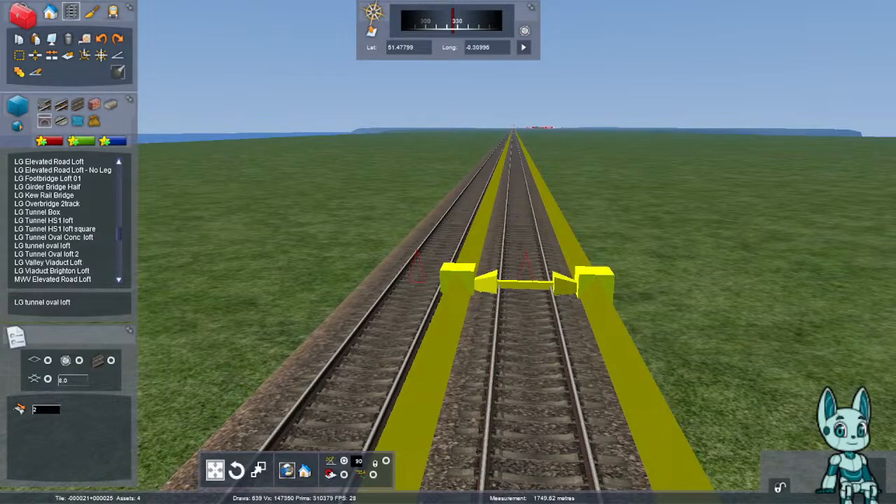
text(1)
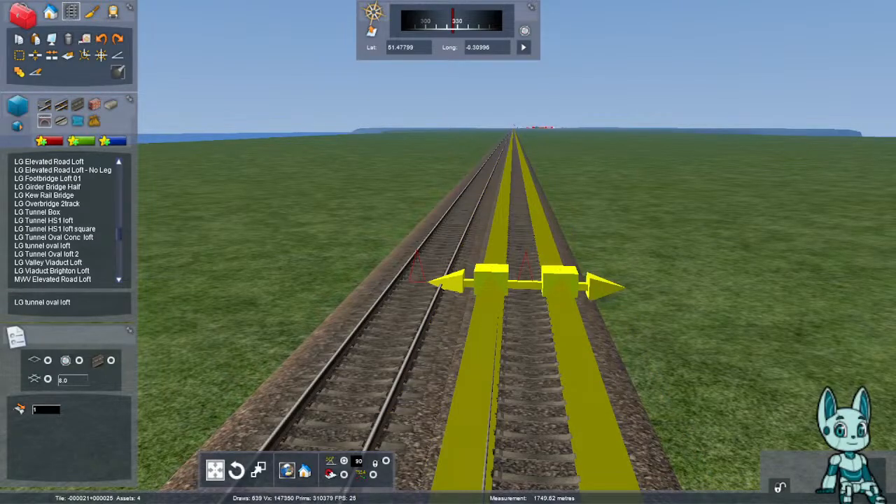
text(.5)
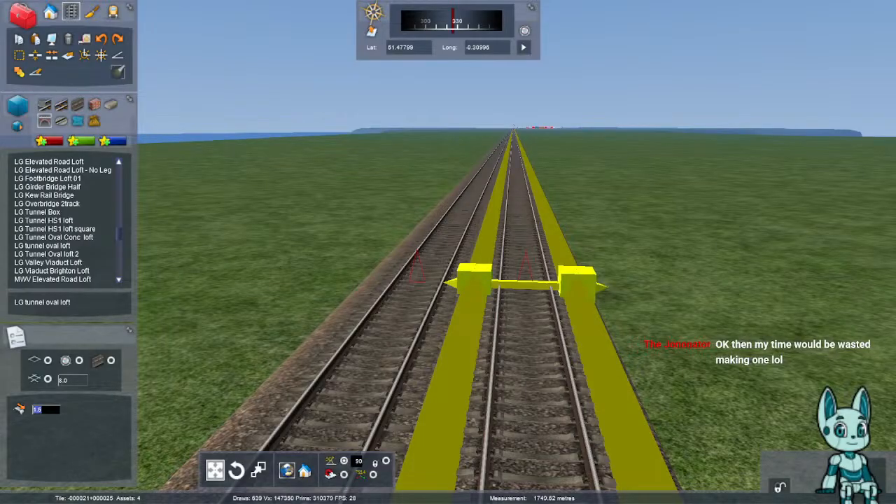
- Try the LG Tunnel Oval Conc loft over the double track and check its clearance from inside
right_drag(350, 252, 256, 252)
click(54, 237)
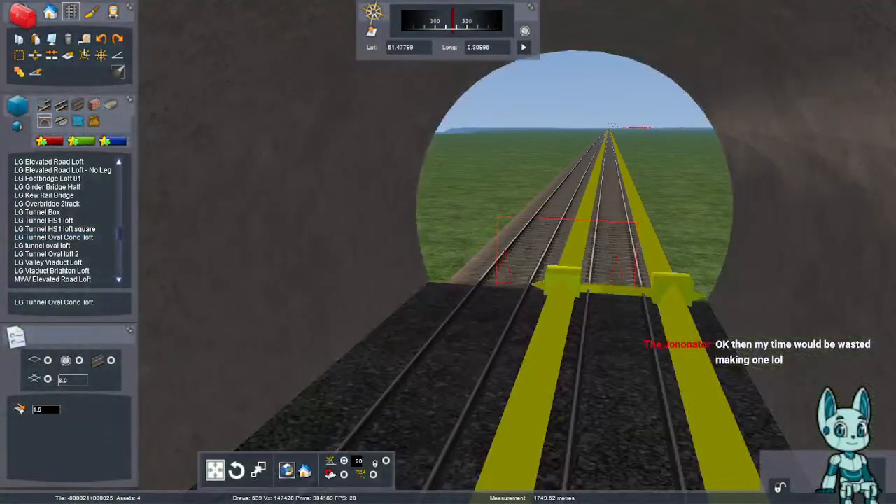
mouse_move(448, 252)
right_down()
mouse_move(364, 308)
mouse_move(504, 206)
mouse_move(436, 267)
mouse_move(454, 260)
right_up()
key(Down)
key(Up)
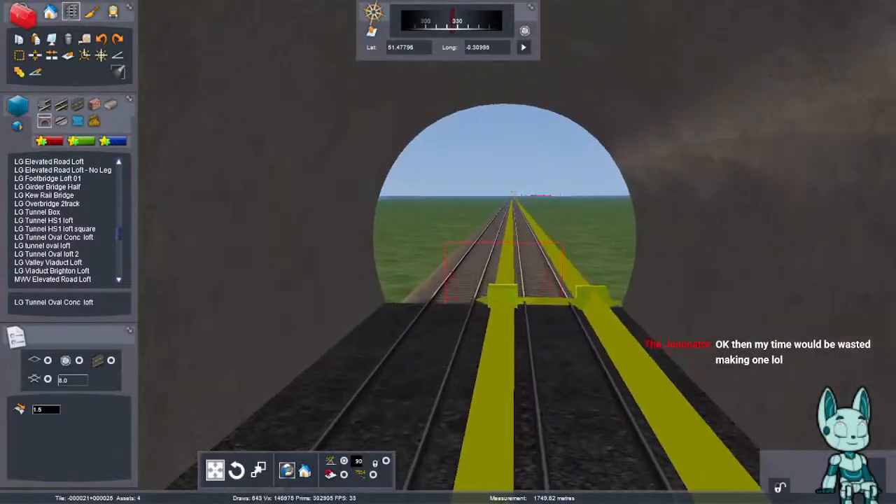
- Try the LG Tunnel Oval loft 2 over the double track and check its fit around both tracks
key(Up)
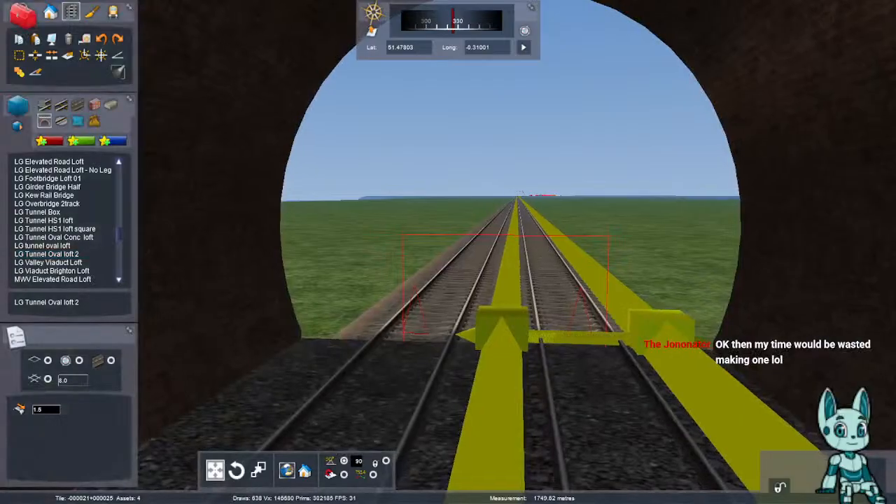
key(Down)
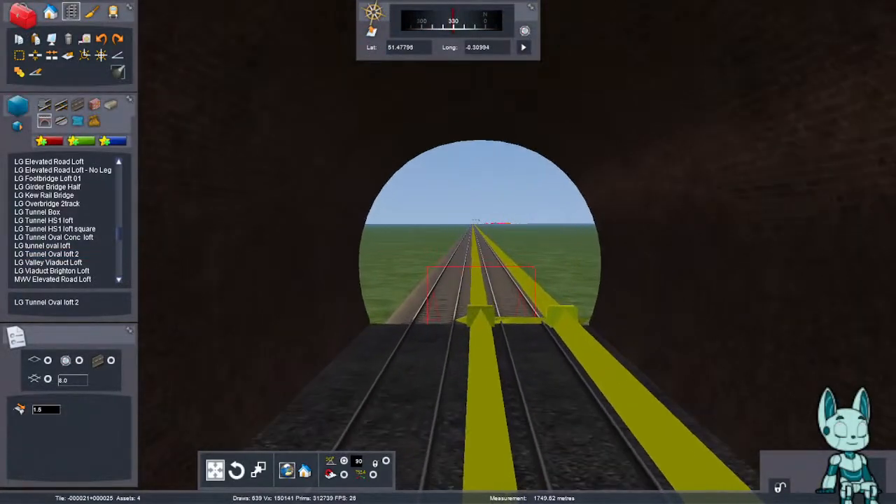
right_drag(448, 252, 395, 364)
key(Down)
key(Up)
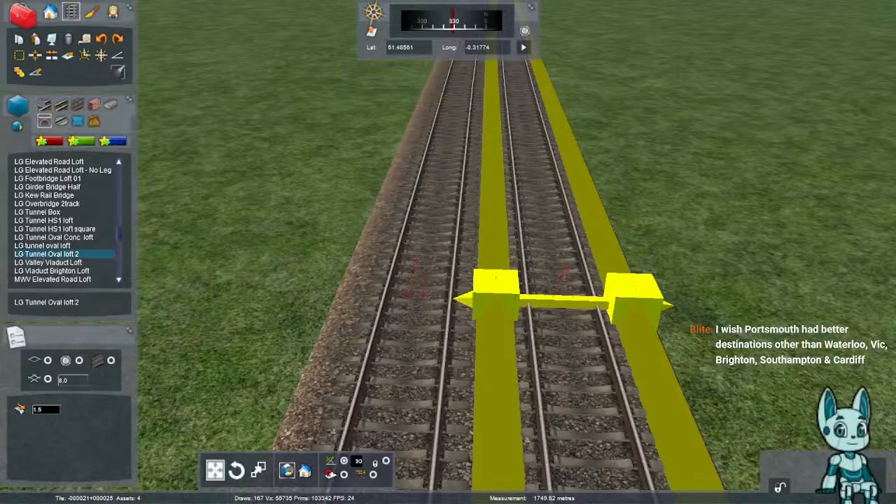
- Lay the LG Tunnel Oval loft 2 along the offset guide and inspect how it meets the existing portal
key(Up)
mouse_move(395, 364)
right_down()
mouse_move(402, 210)
mouse_move(372, 253)
mouse_move(400, 266)
mouse_move(375, 315)
mouse_move(399, 283)
mouse_move(388, 375)
right_up()
key(Down)
key(Right)
key(Up)
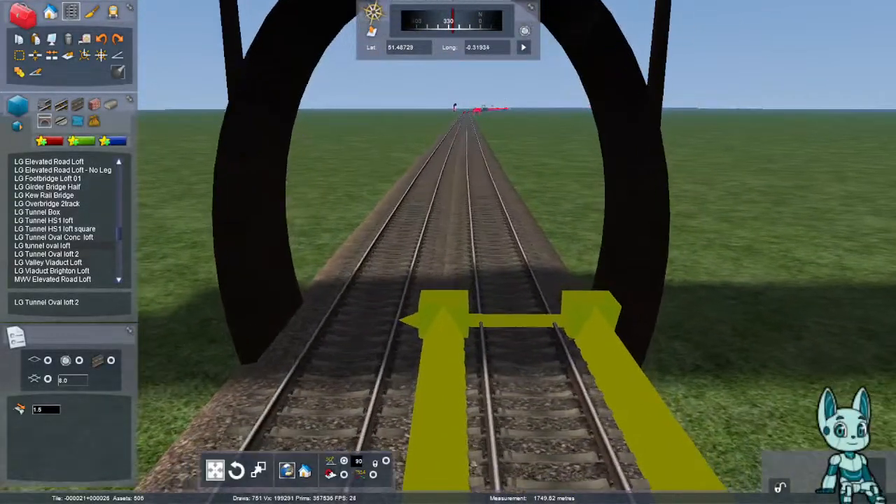
key(Down)
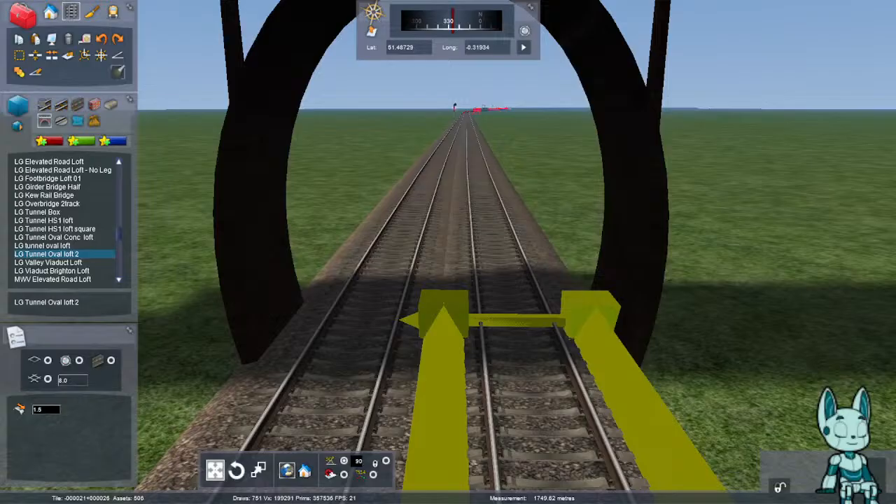
right_drag(420, 308, 231, 273)
key(Up)
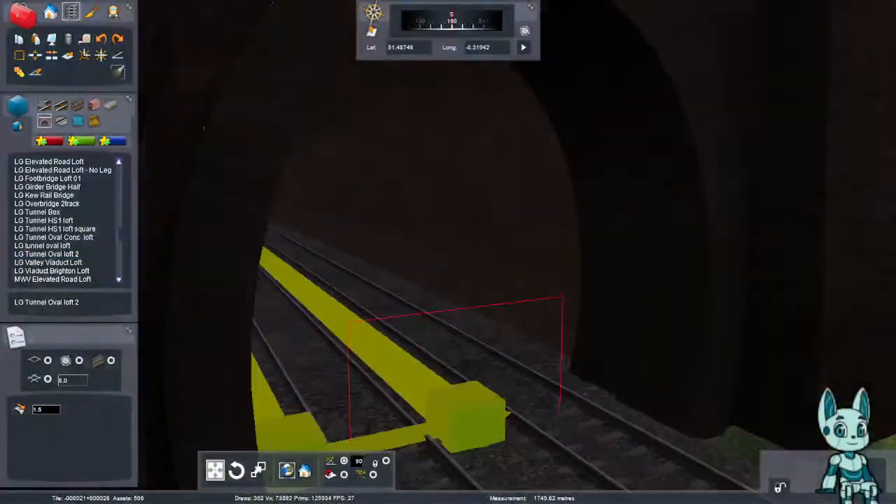
key(Down)
right_drag(420, 273, 336, 284)
key(Right)
key(Up)
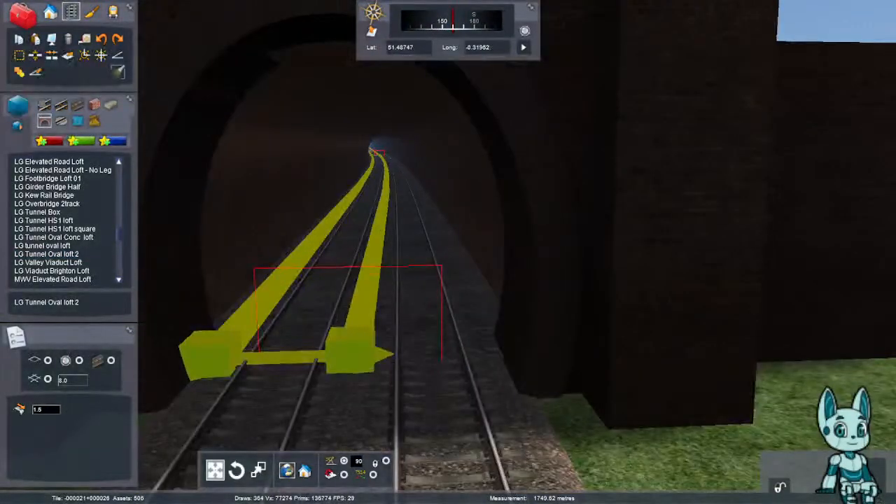
- Delete the existing brick portal at the tunnel mouth
click(658, 224)
right_drag(658, 224, 560, 227)
key(Delete)
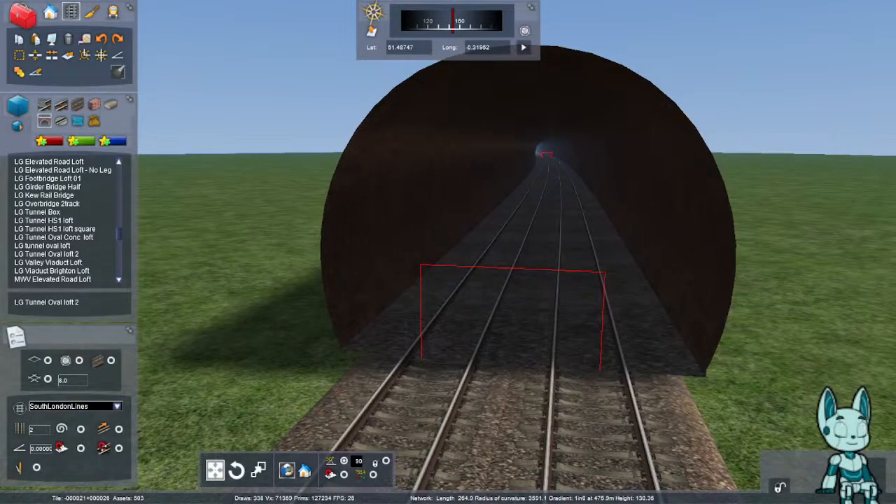
- Place an LG tunnel entrance across the double track and line it up with the mouth of the oval tunnel
key(F3)
click(77, 121)
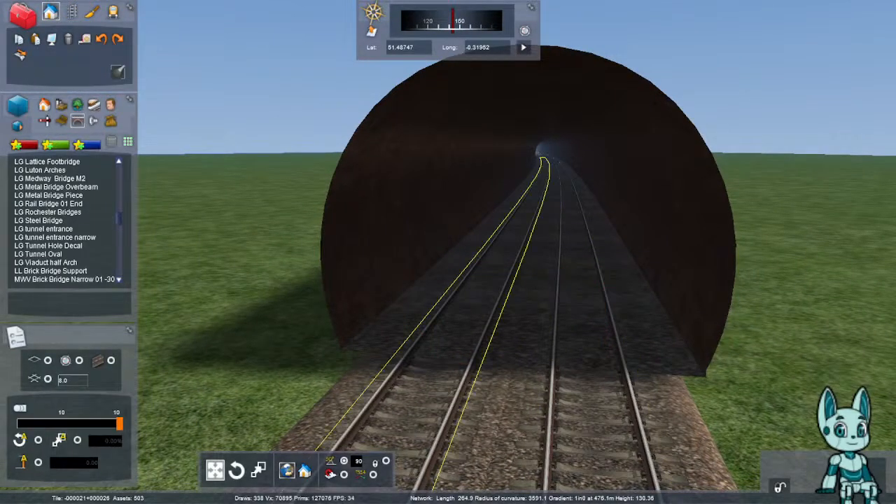
right_drag(448, 301, 508, 294)
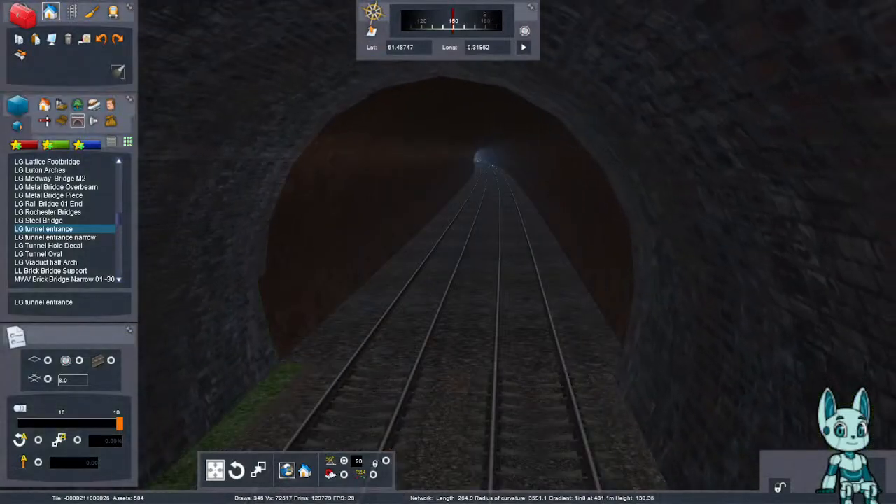
click(467, 352)
drag(467, 352, 389, 432)
right_click(497, 352)
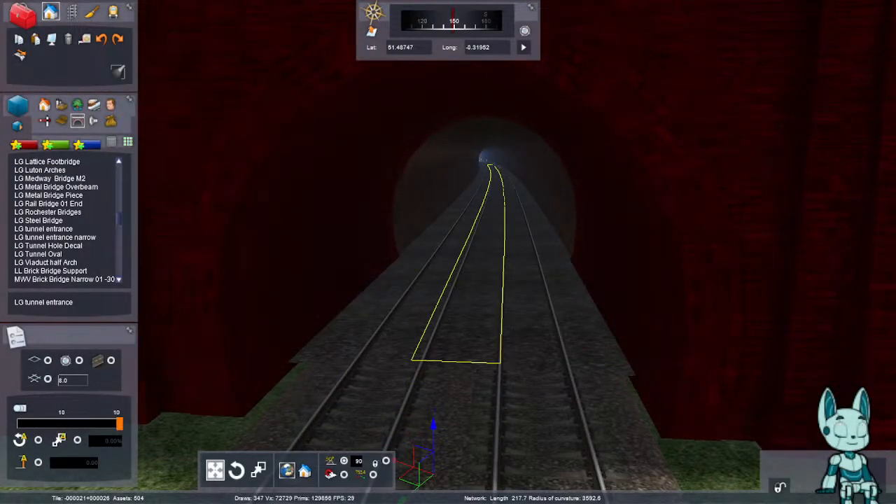
click(478, 254)
- Travel through the oval tunnel from the new entrance and examine how its walls enclose both tracks
key(Up)
right_drag(602, 280, 581, 280)
key(Up)
key(Up)
key(Right)
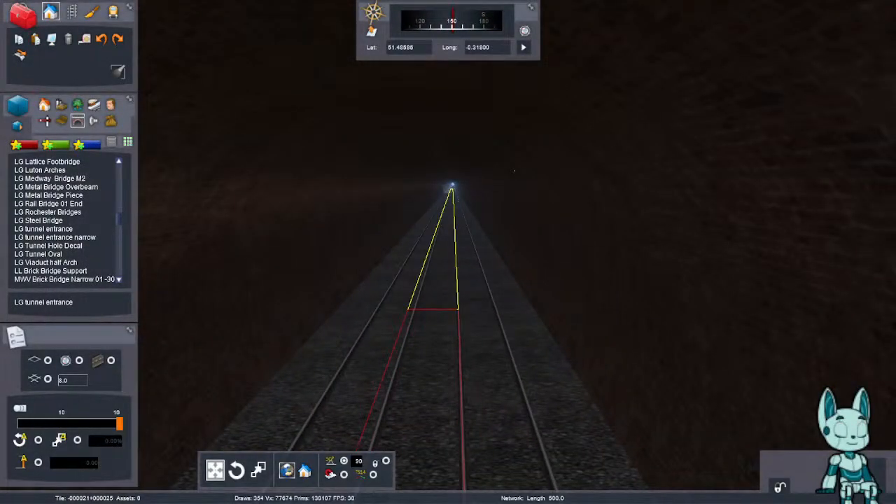
key(Left)
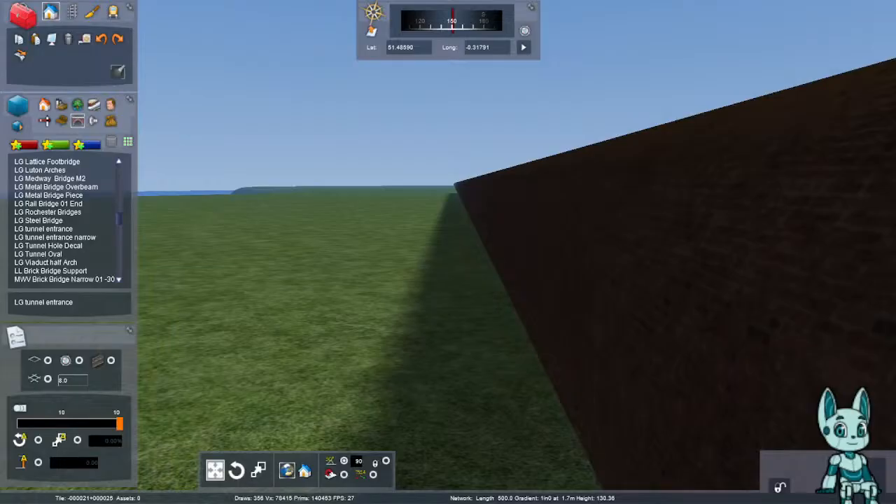
key(Right)
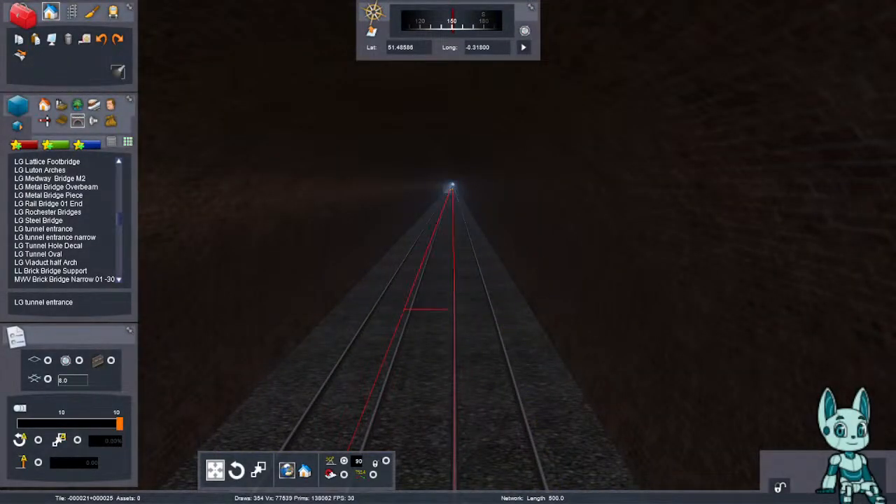
key(Up)
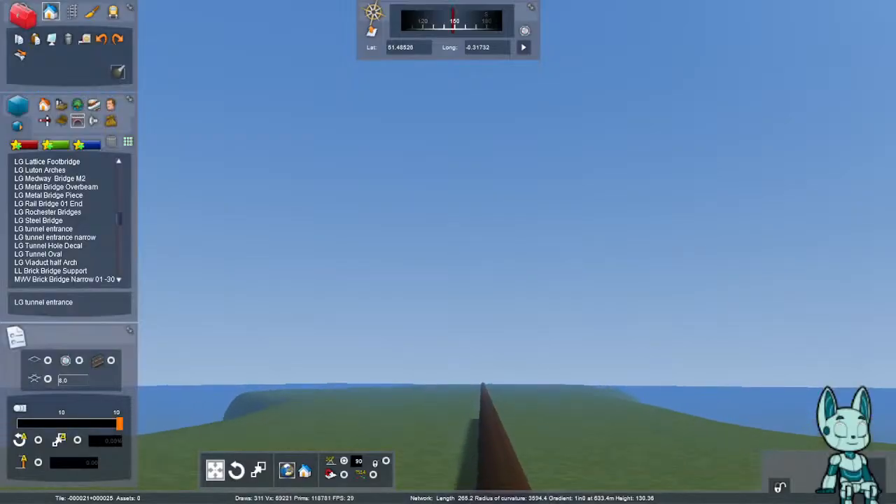
key(Up)
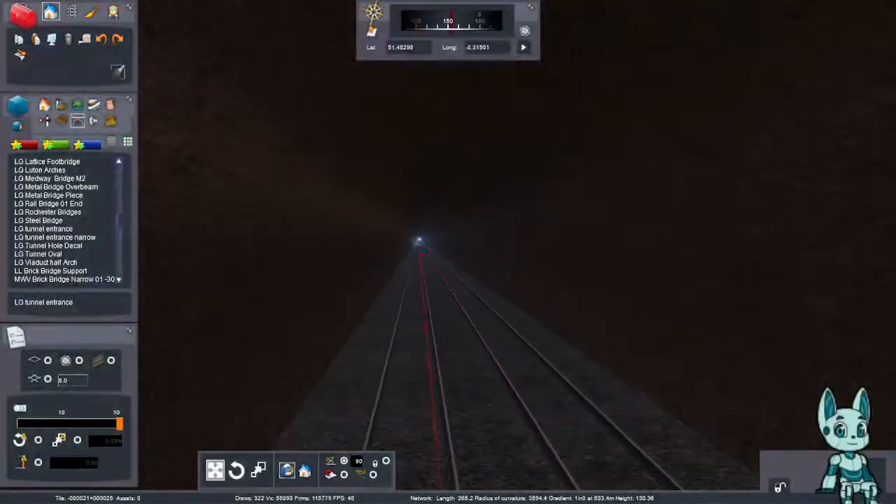
key(Up)
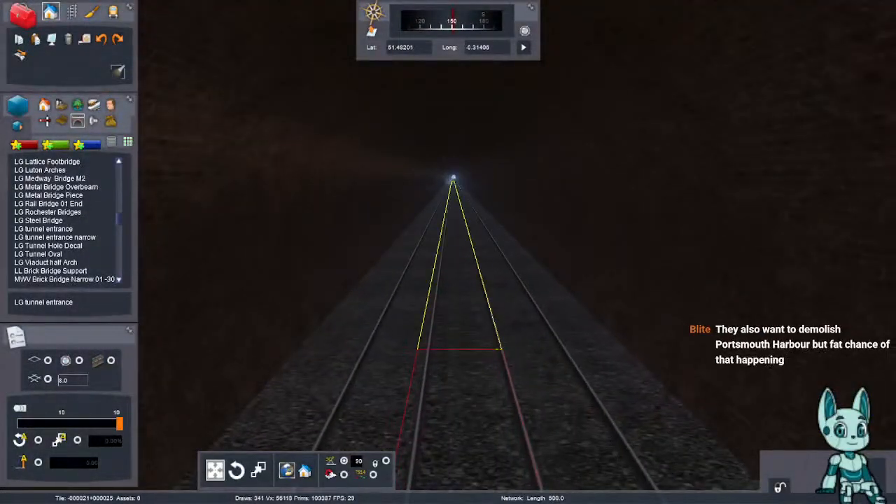
key(Up)
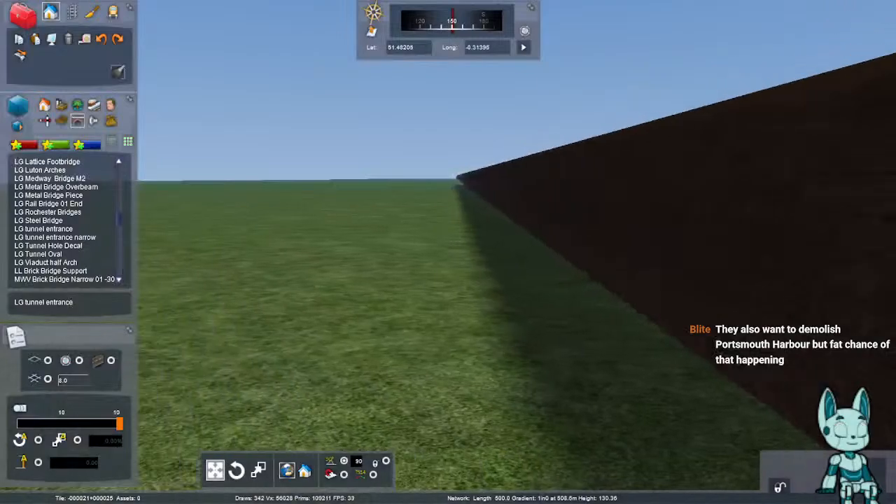
key(Right)
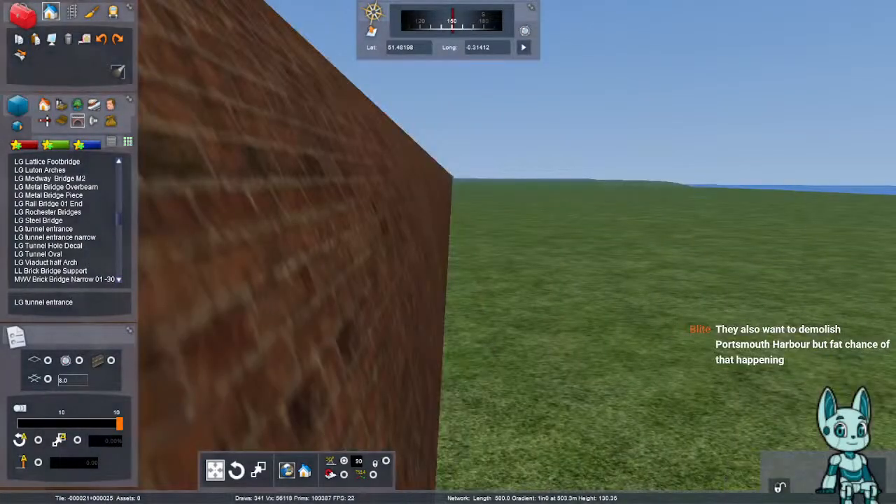
key(Left)
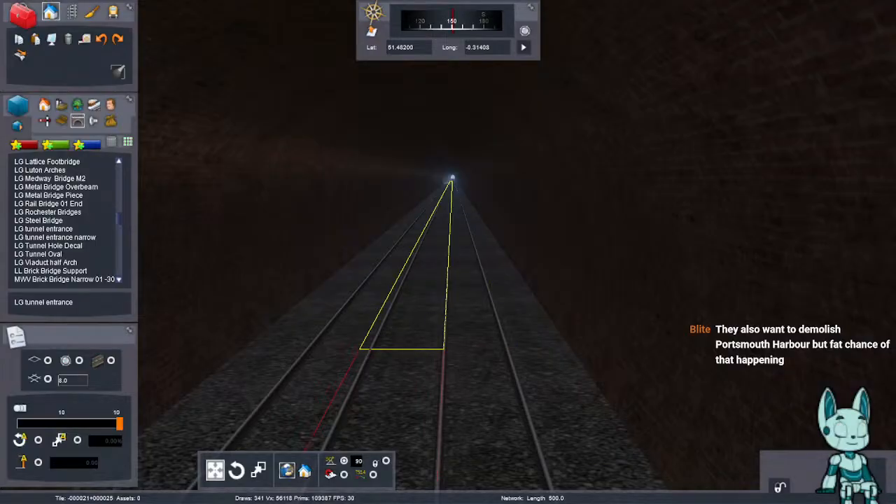
key(Up)
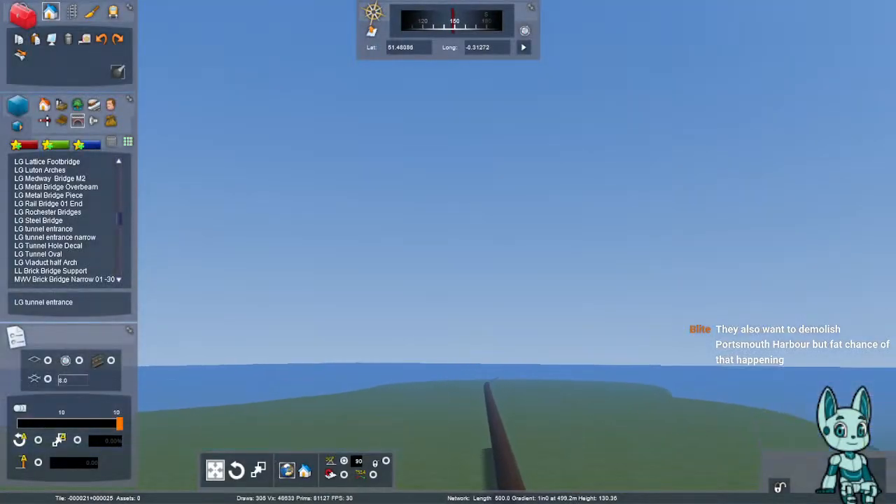
key(Up)
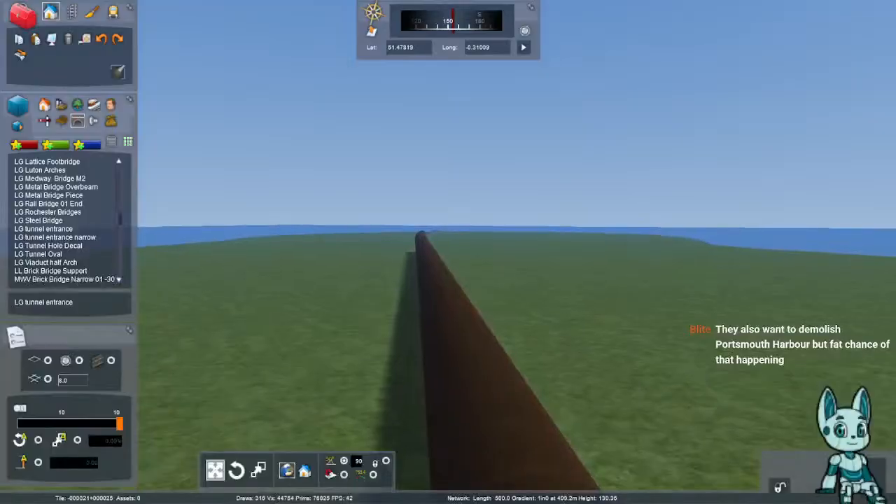
key(Up)
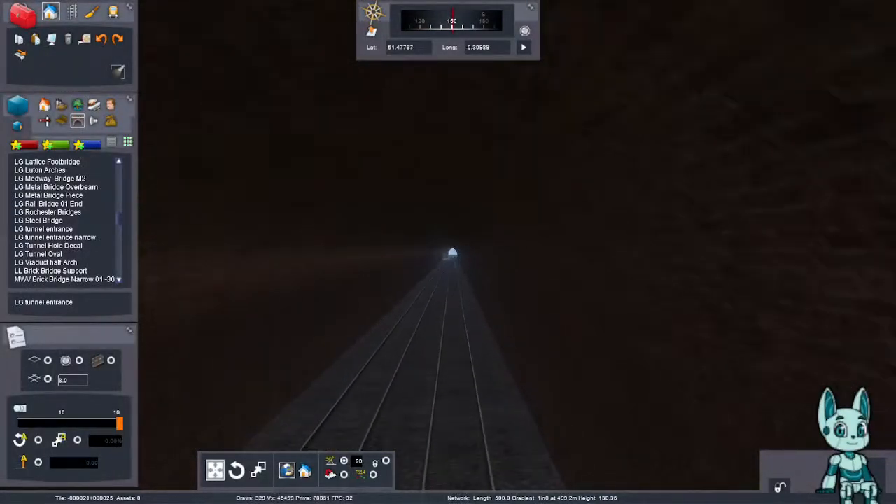
key(Down)
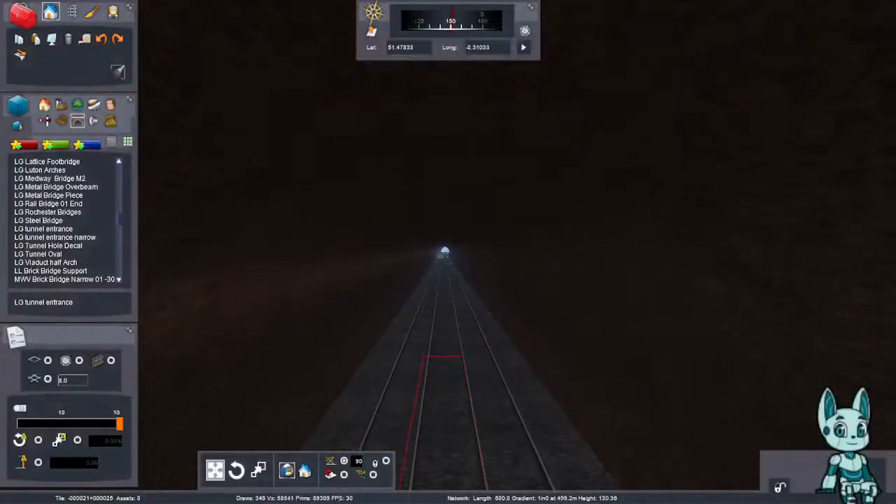
key(Up)
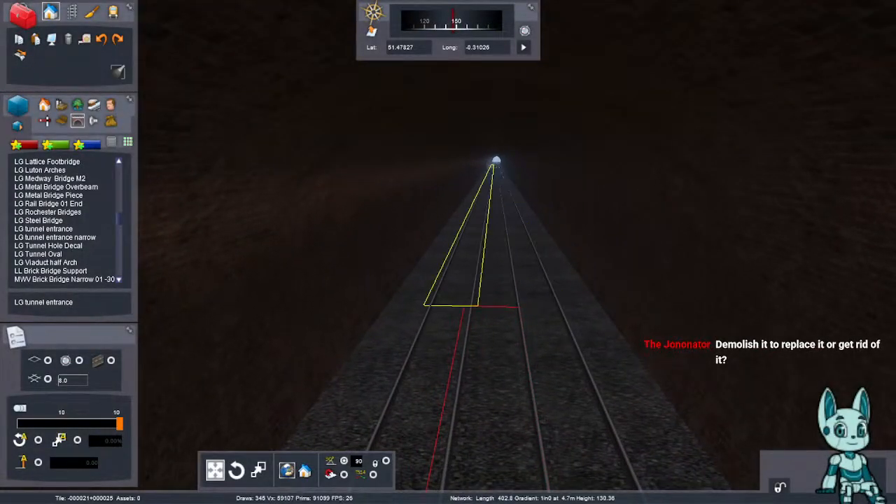
- Follow the tunnel to its far end and examine the open mouth around the double track from outside and inside
right_drag(490, 280, 488, 203)
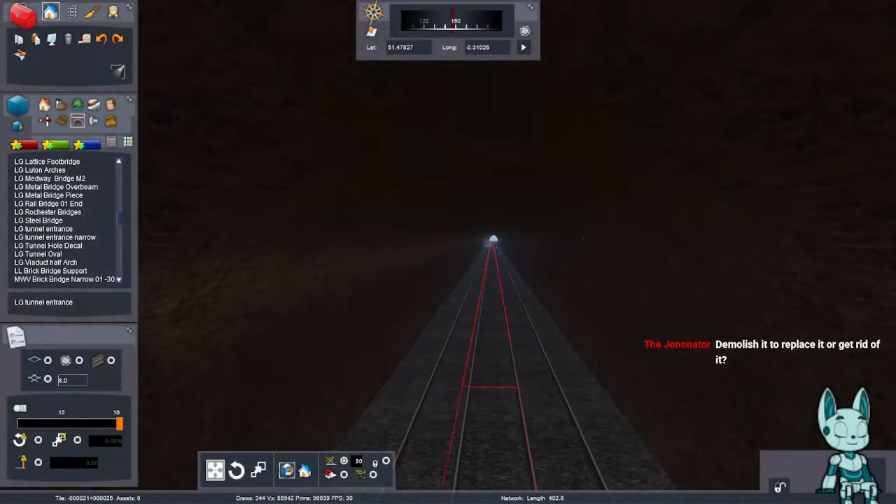
key(Up)
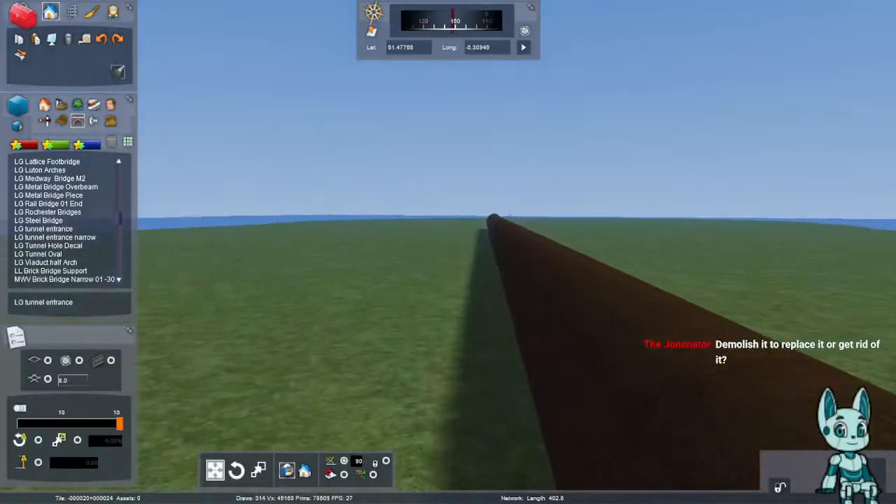
key(Up)
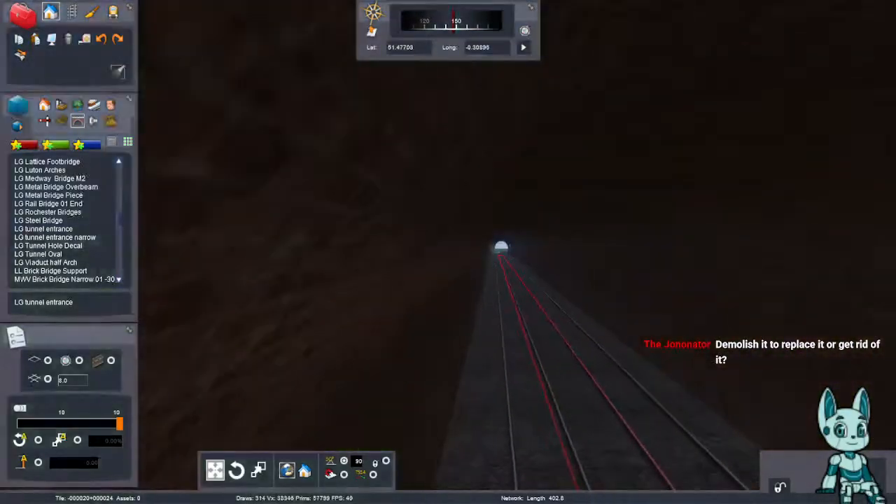
key(Up)
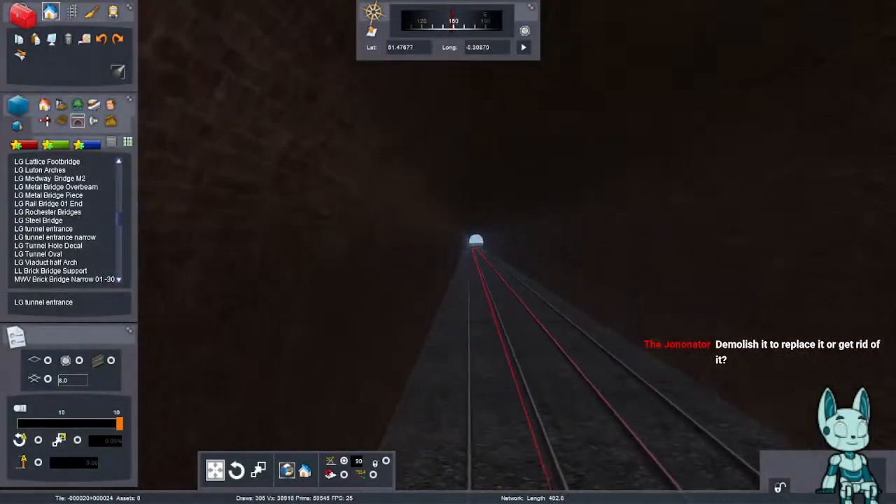
key(Up)
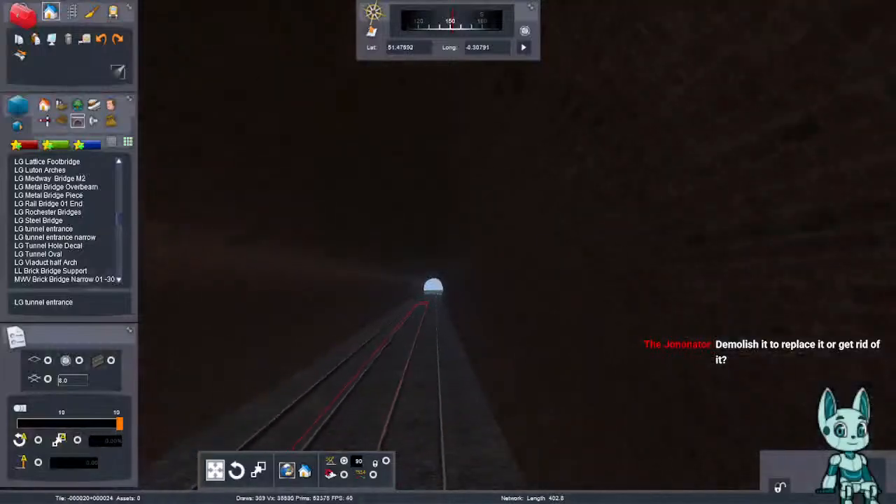
key(Up)
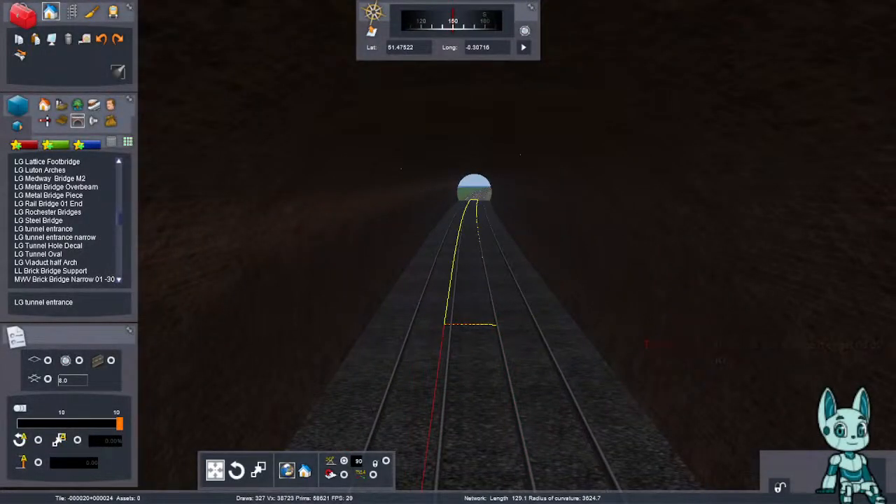
key(Left)
key(Right)
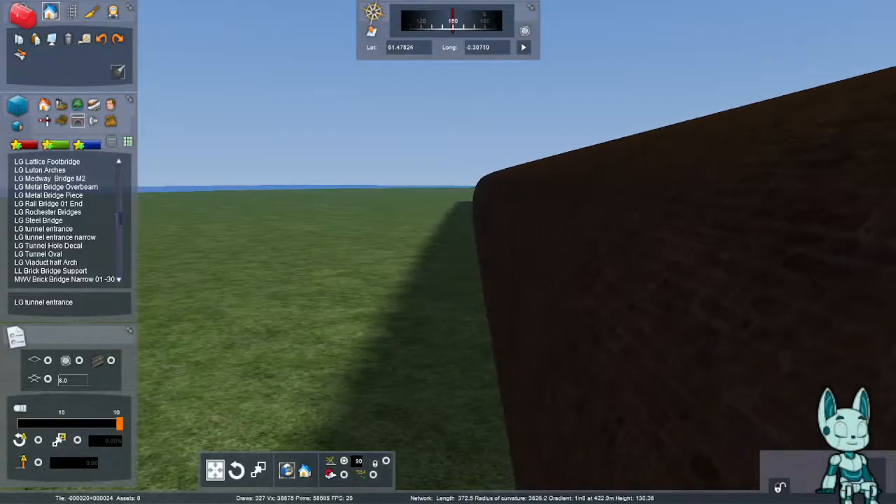
key(Right)
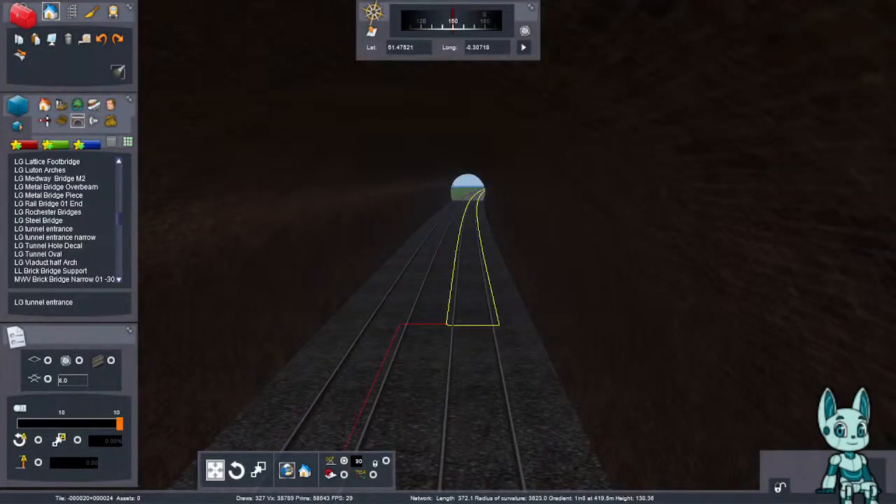
mouse_move(468, 308)
right_down()
mouse_move(472, 168)
mouse_move(474, 342)
mouse_move(584, 320)
mouse_move(458, 294)
right_up()
key(Up)
key(Up)
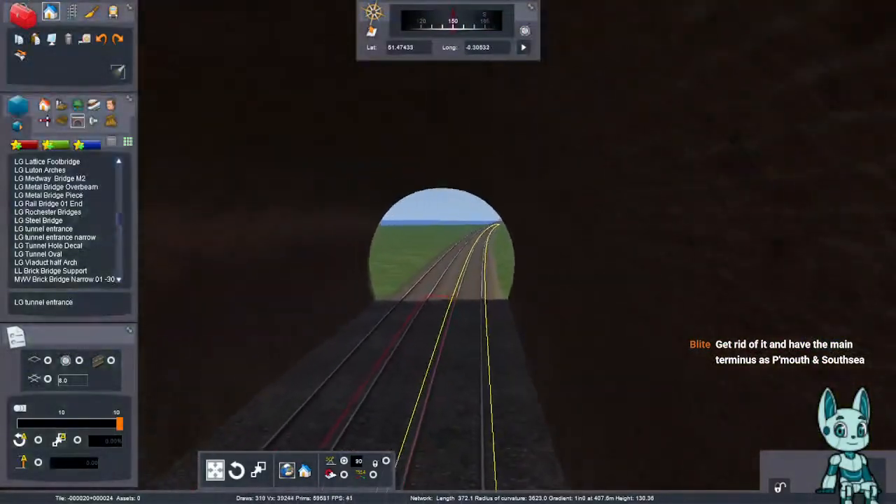
key(Up)
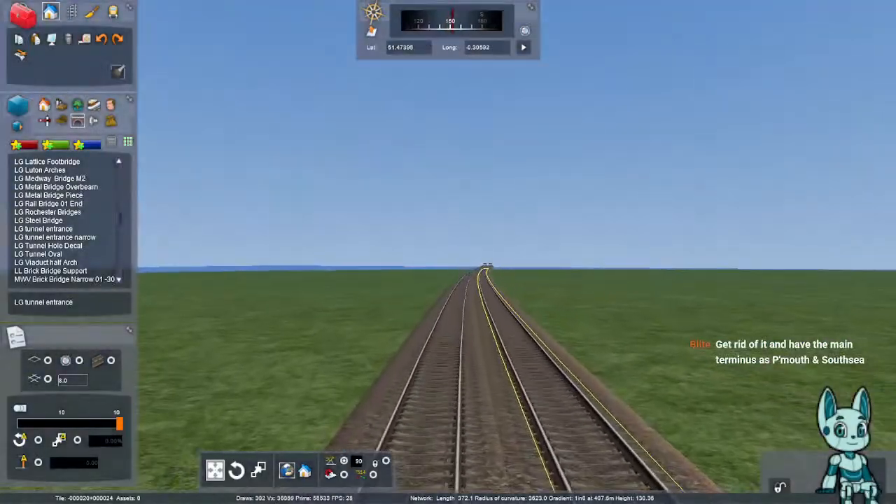
right_drag(458, 294, 686, 336)
key(Right)
key(Up)
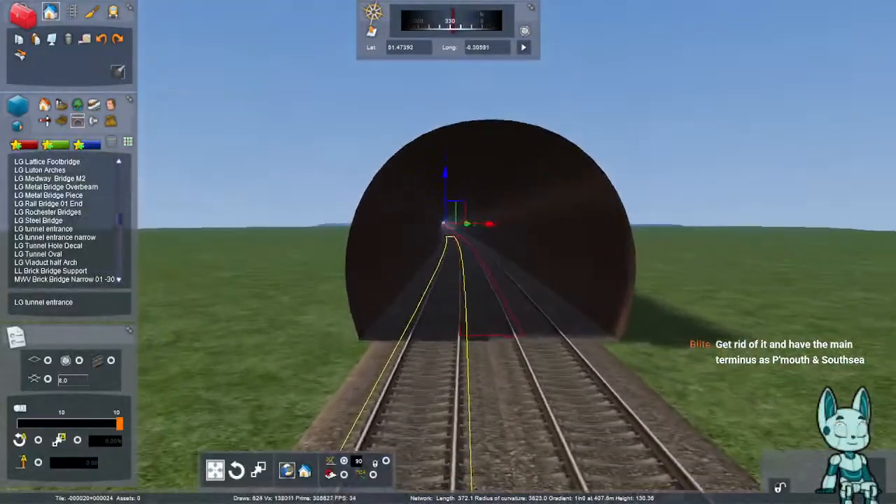
key(Up)
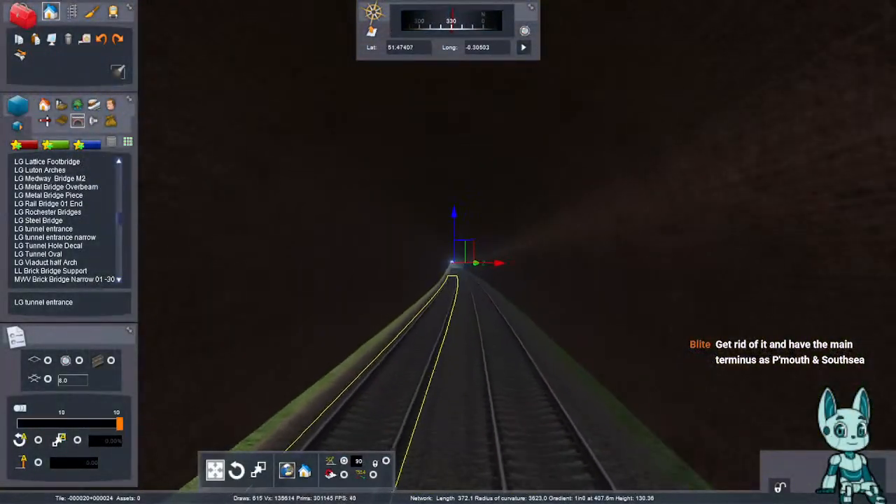
mouse_move(453, 262)
right_down()
mouse_move(448, 272)
mouse_move(329, 297)
mouse_move(274, 252)
mouse_move(458, 253)
right_up()
key(Up)
key(Up)
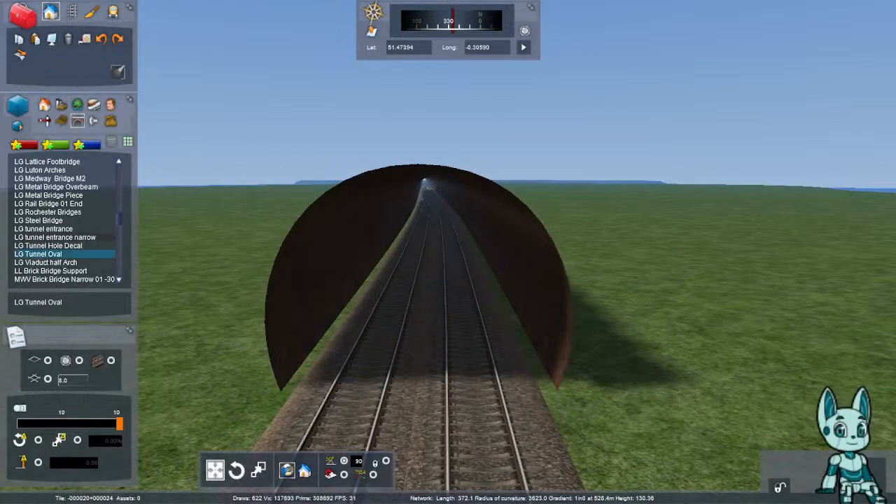
- Place an LG tunnel entrance across the double track at the tunnel's far mouth and check its fit from inside
click(60, 230)
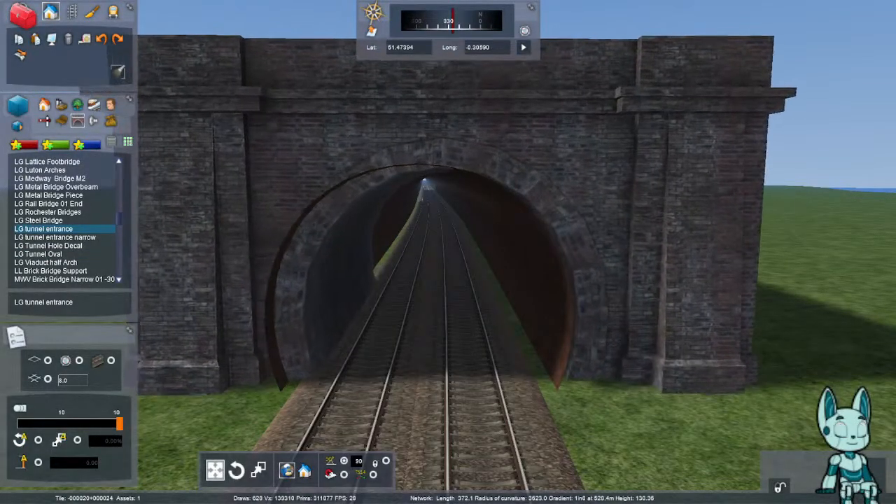
click(424, 424)
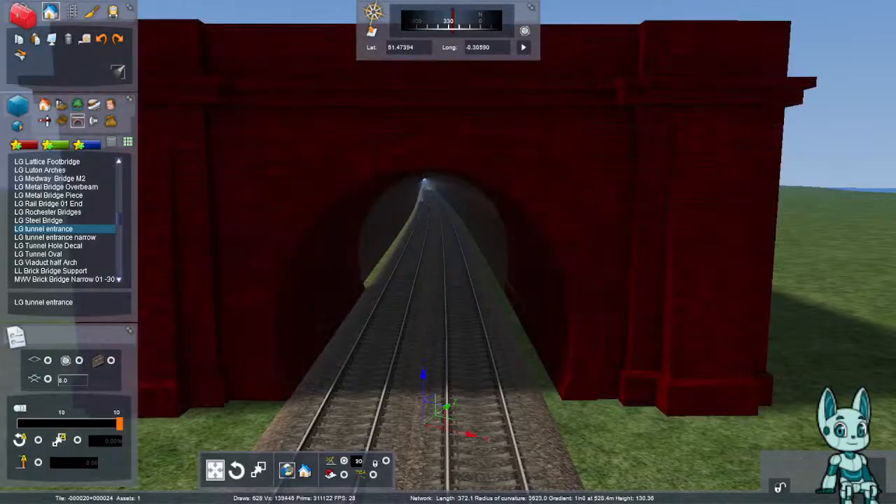
right_click(424, 424)
drag(424, 424, 420, 419)
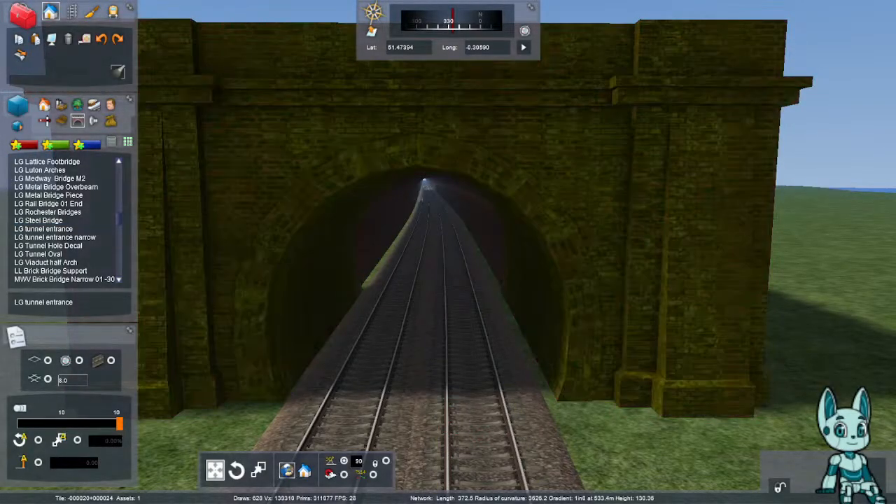
key(Down)
right_drag(420, 419, 427, 392)
key(Up)
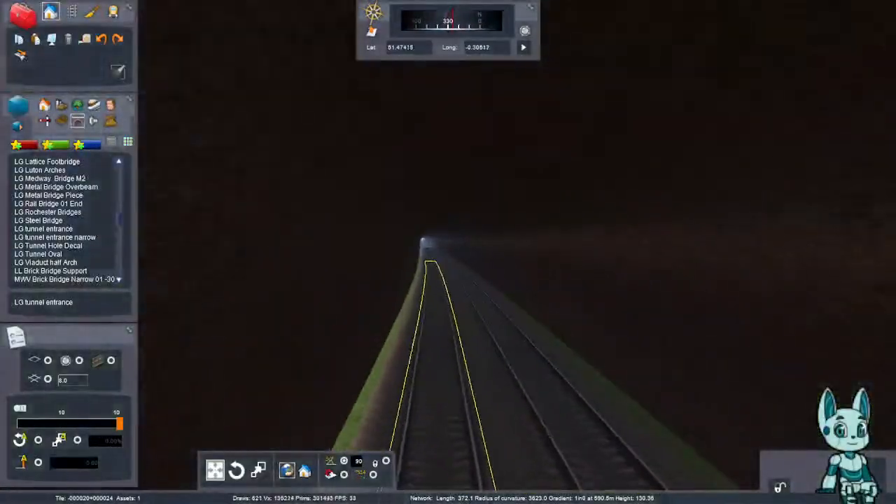
key(Up)
right_drag(420, 211, 597, 236)
key(Up)
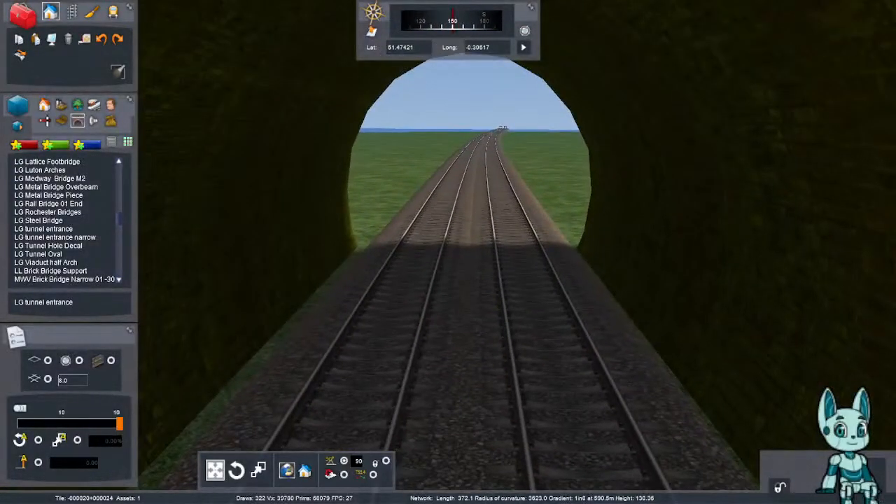
- Measure the oval tunnel's length along the track from the far entrance portal to the portal at the station end
key(F2)
click(373, 335)
click(70, 12)
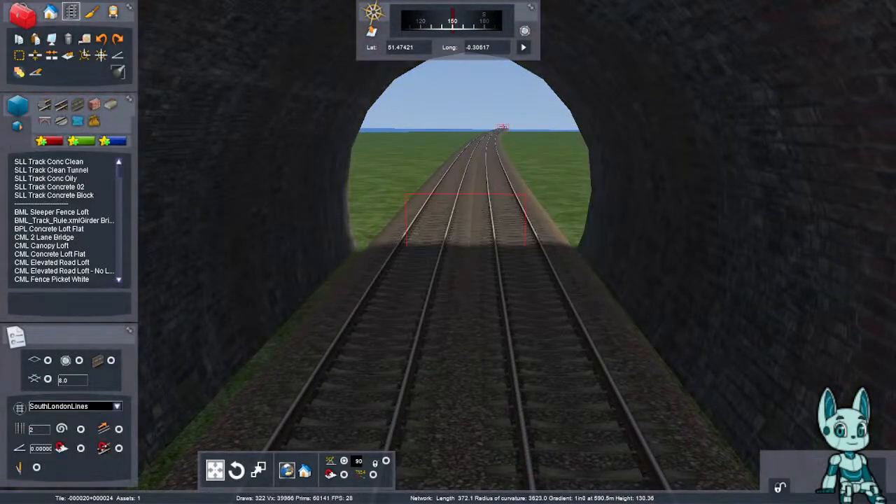
key(Up)
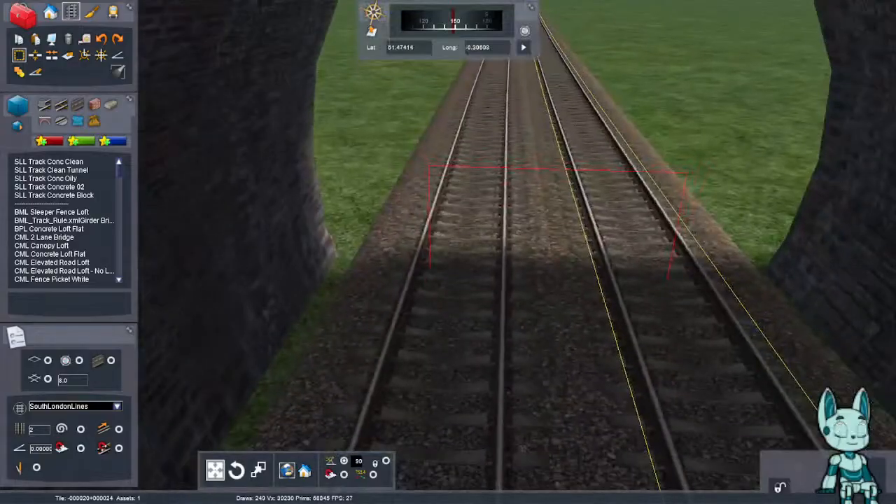
right_drag(564, 173, 756, 175)
key(Down)
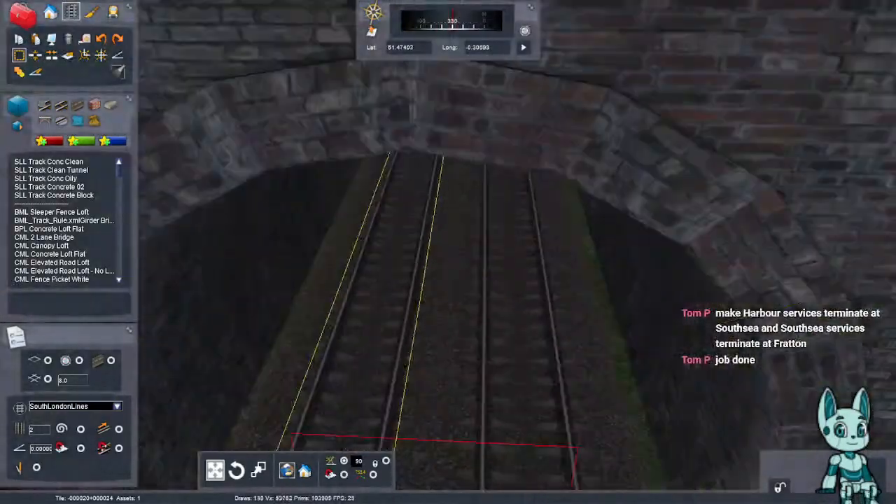
scroll(448, 280, down, 5)
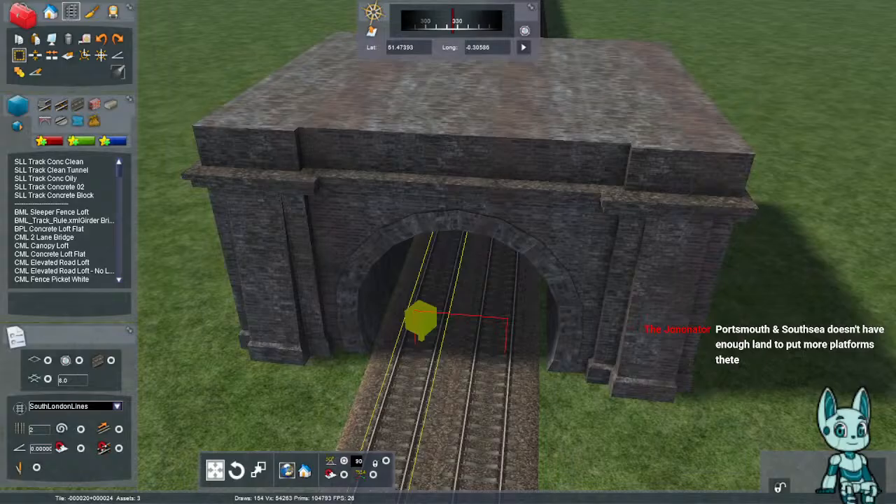
key(Up)
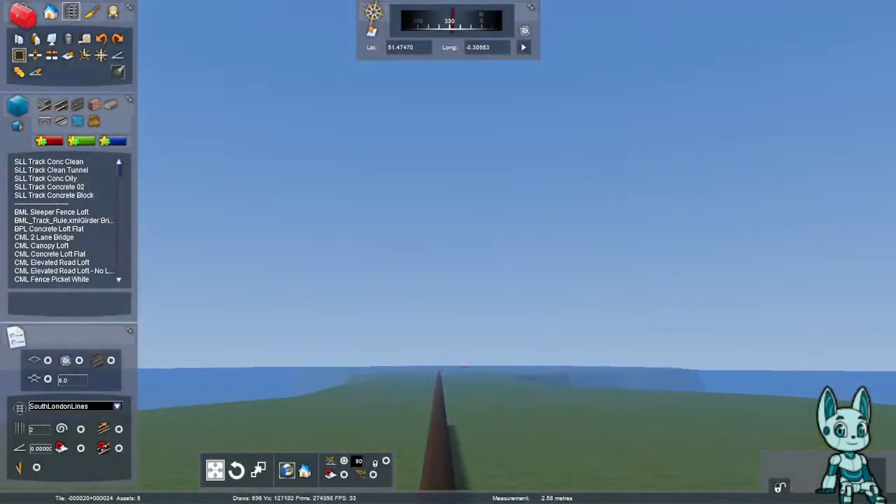
key(Up)
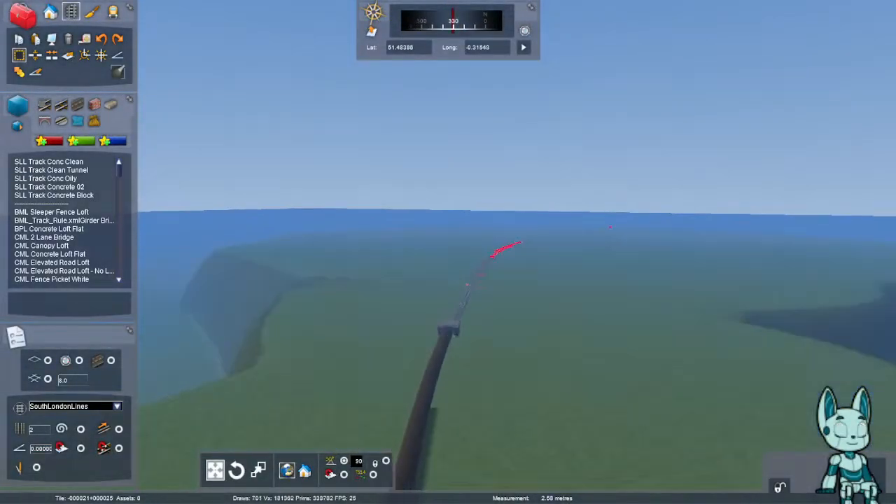
key(Up)
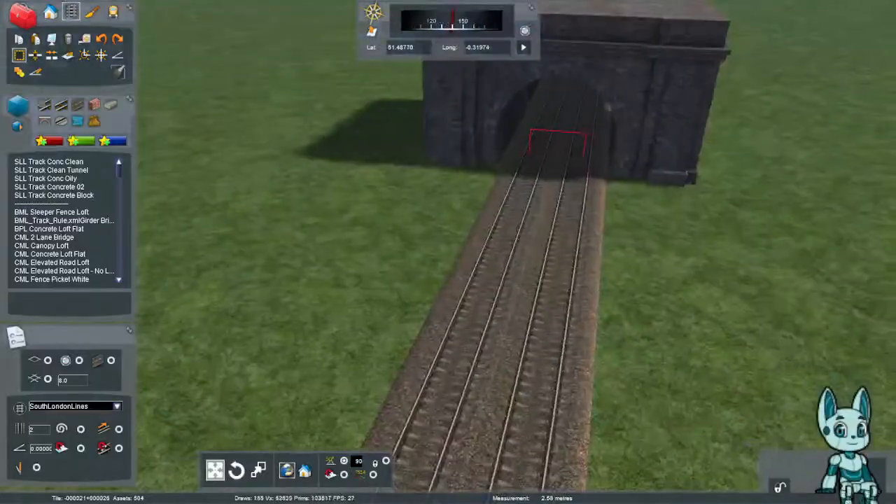
key(Up)
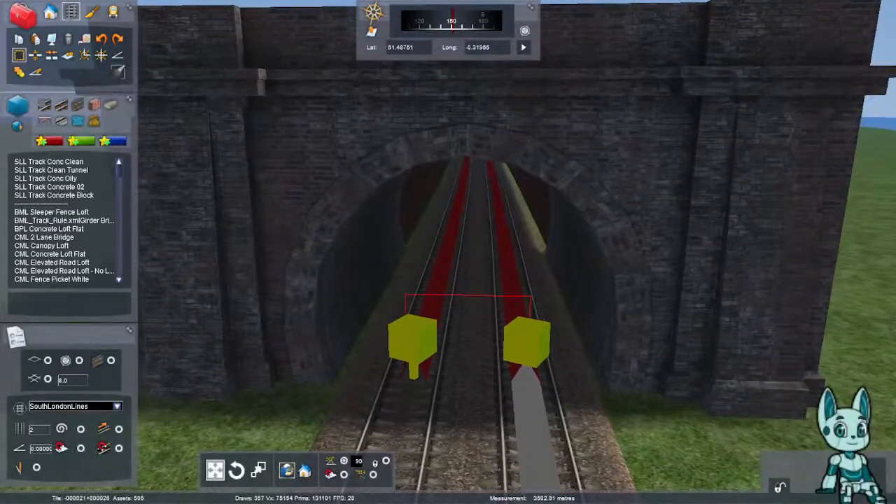
drag(532, 365, 526, 334)
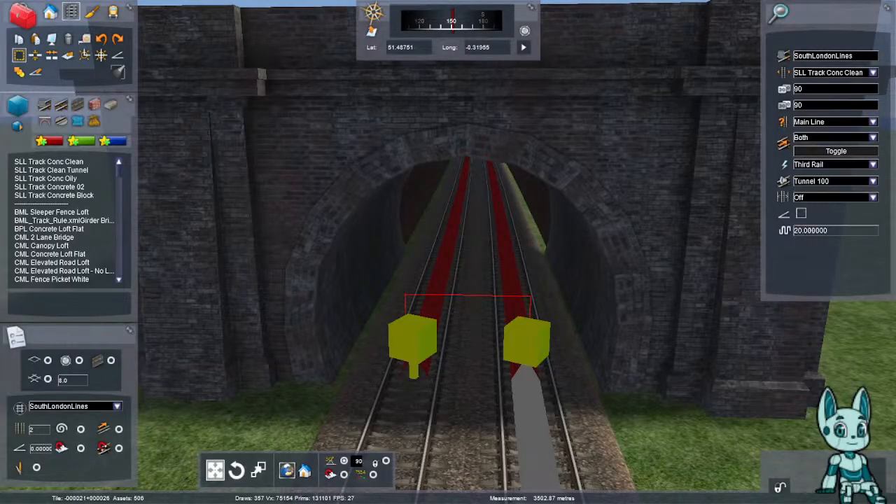
click(394, 414)
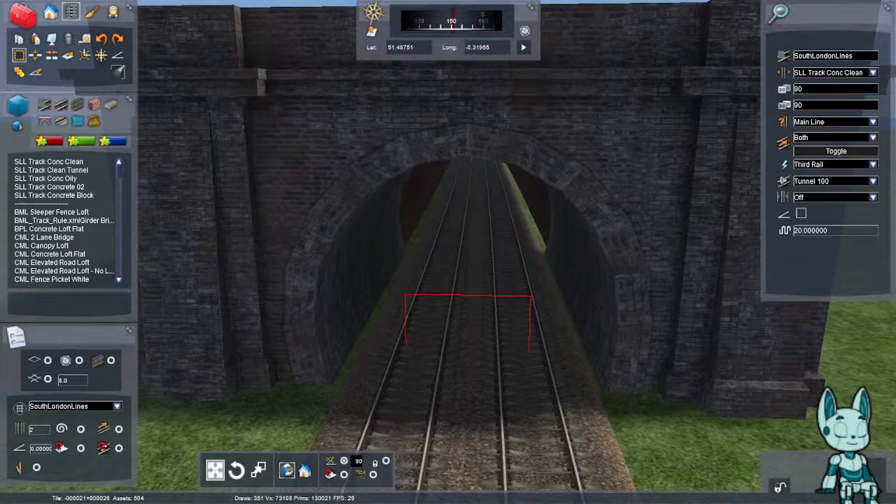
- Raise and level the terrain to height 130 around the double track's open end beyond the tunnel, using a 500 brush size
right_drag(488, 315, 234, 233)
key(Up)
key(Up)
key(Up)
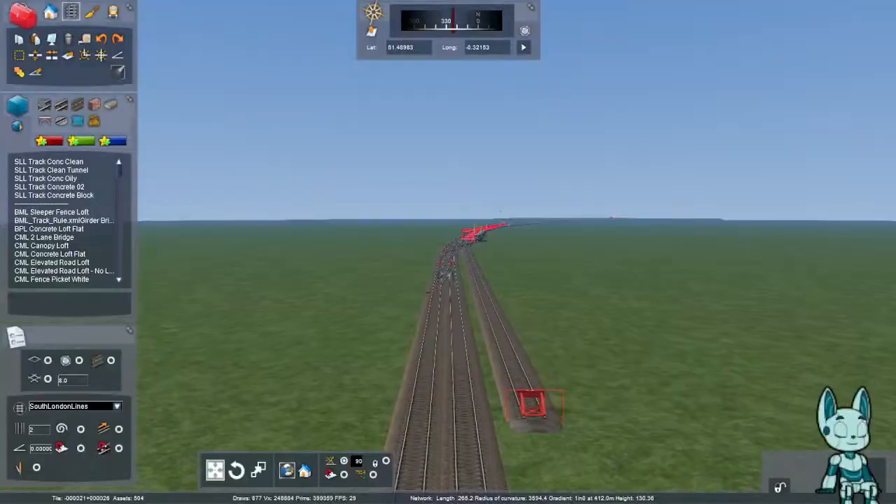
right_drag(448, 252, 486, 253)
key(Up)
key(Up)
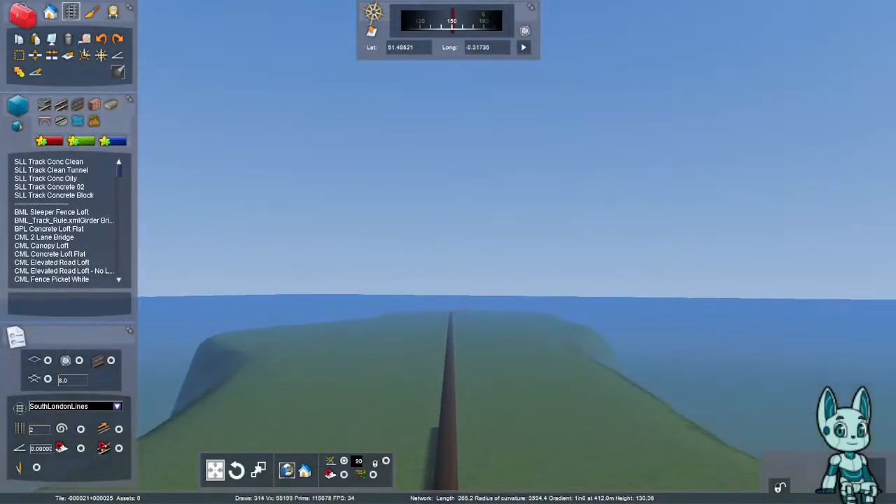
key(Up)
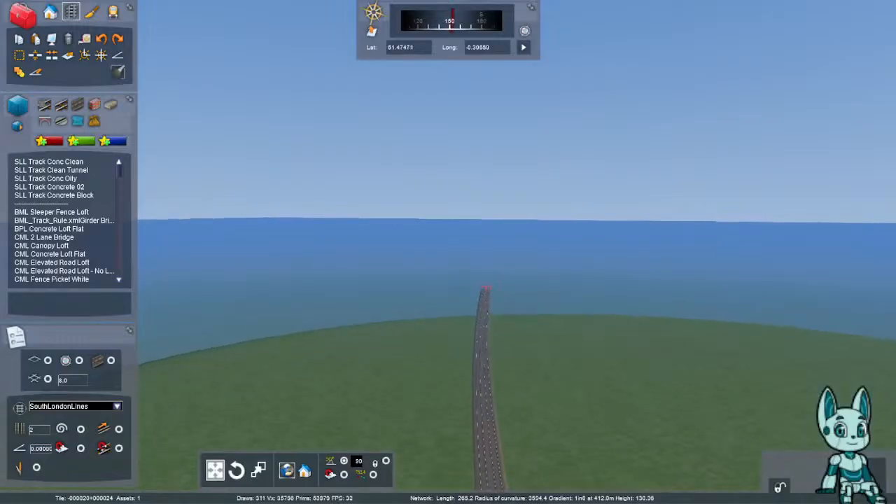
key(Up)
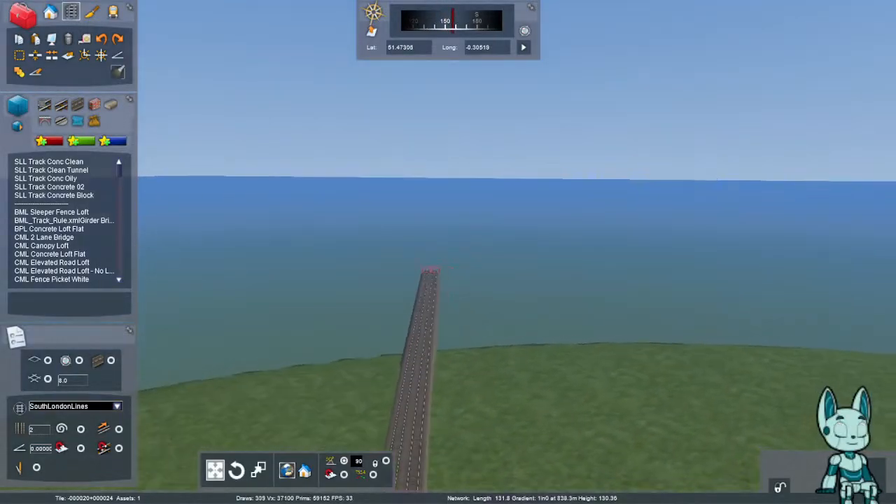
key(F1)
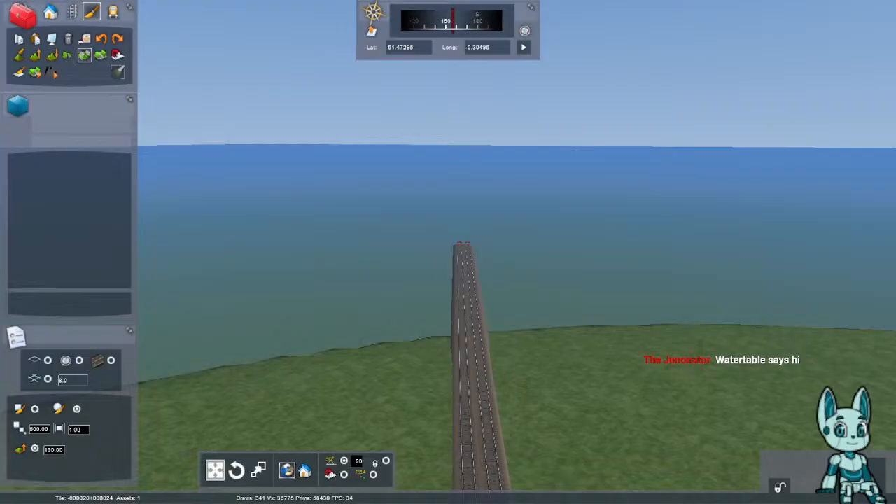
mouse_move(537, 392)
mouse_down()
mouse_move(538, 350)
mouse_move(465, 180)
mouse_move(280, 192)
mouse_up()
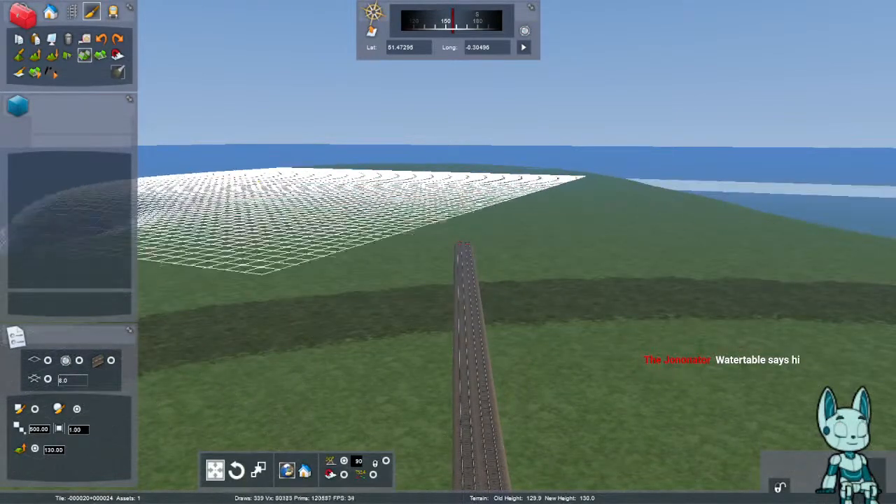
- Level the terrain around and beyond the end of the double track to a height of 130
drag(539, 196, 679, 200)
right_drag(679, 199, 785, 165)
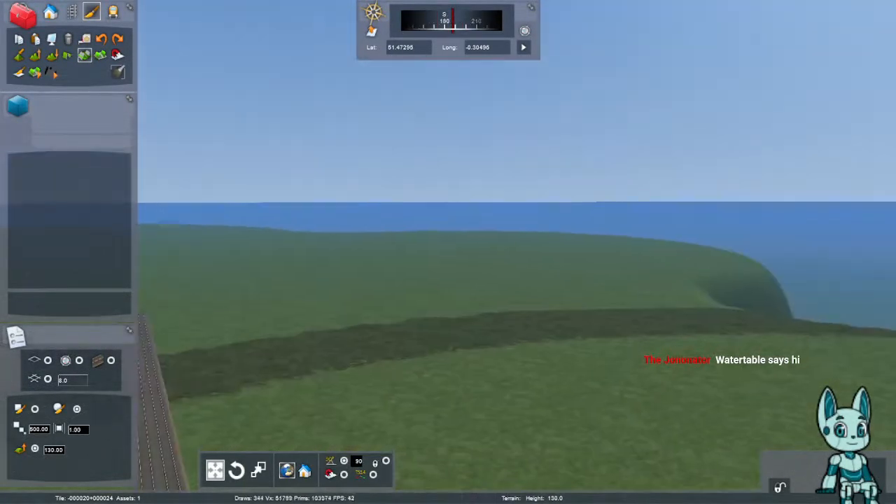
drag(826, 273, 644, 273)
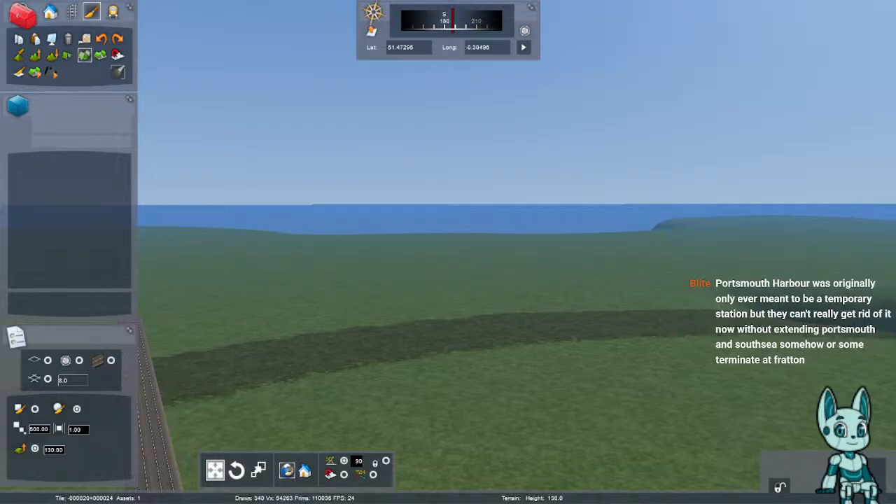
right_drag(448, 252, 292, 266)
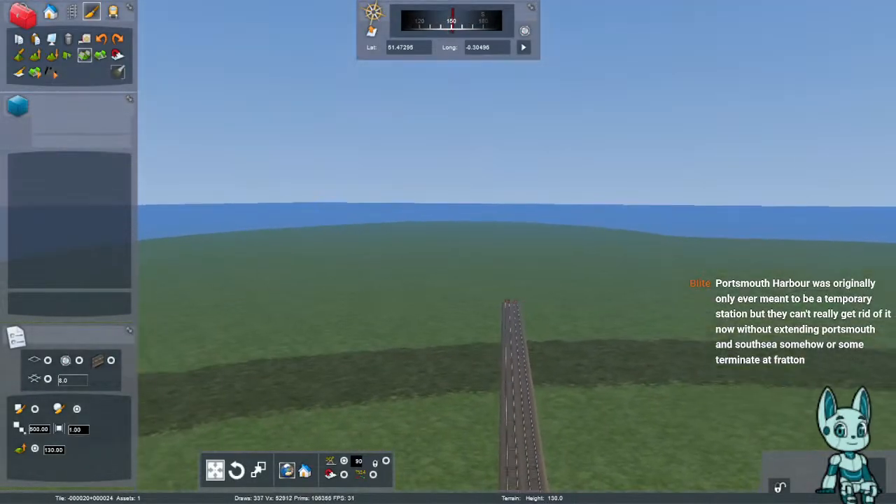
key(Up)
click(505, 315)
mouse_move(505, 315)
mouse_down()
mouse_move(616, 228)
mouse_move(588, 242)
mouse_up()
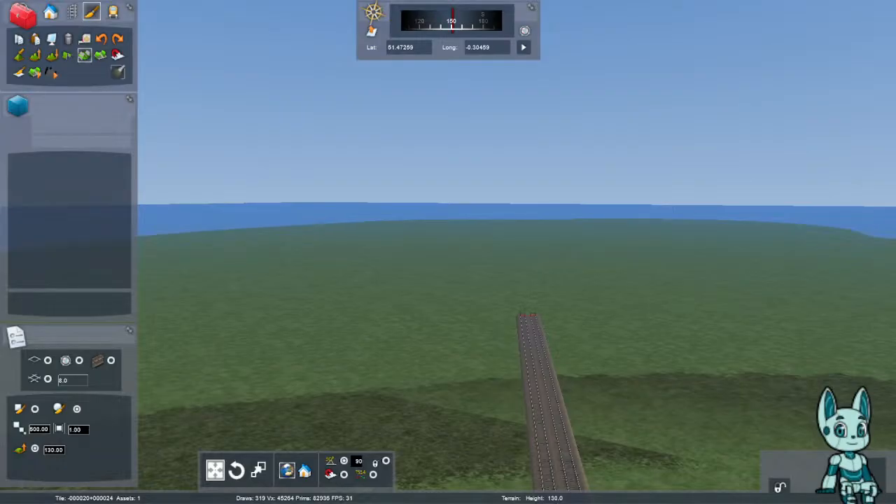
- Extend the double track straight ahead from its end with SLL Track Conc Clean
right_drag(448, 252, 462, 275)
key(Up)
key(Right)
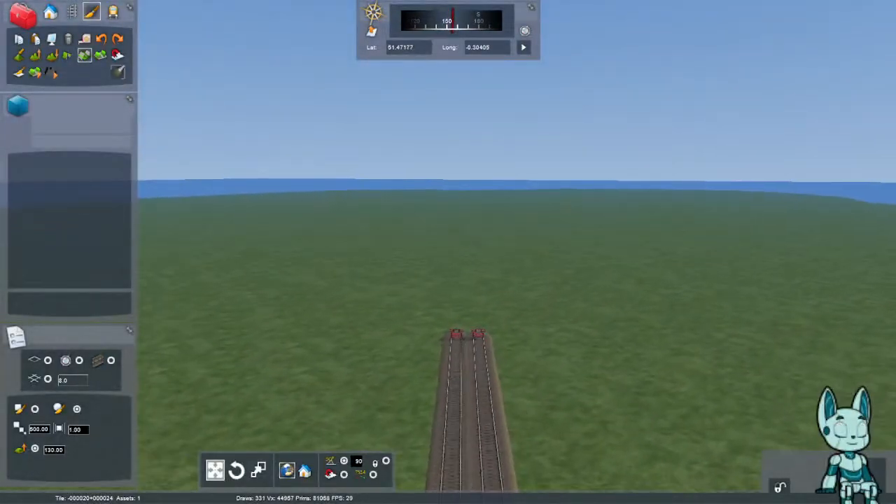
click(71, 11)
key(Right)
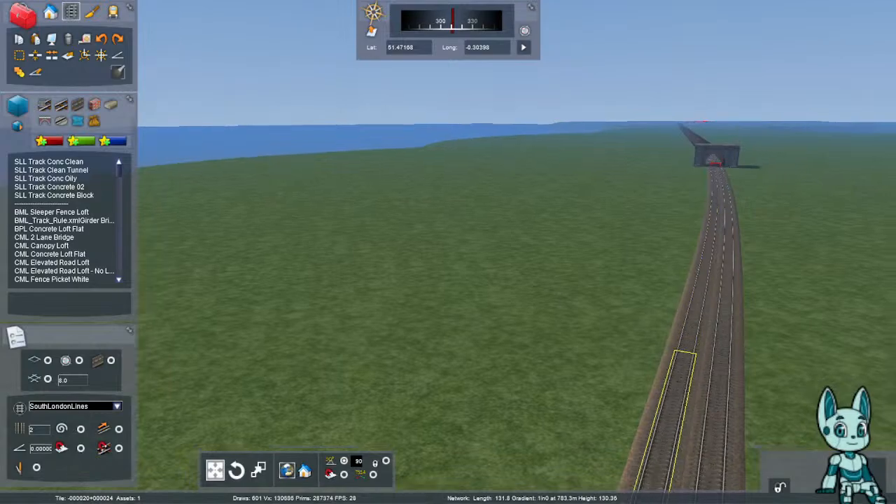
key(9)
scroll(652, 354, down, 4)
scroll(644, 352, up, 4)
key(9)
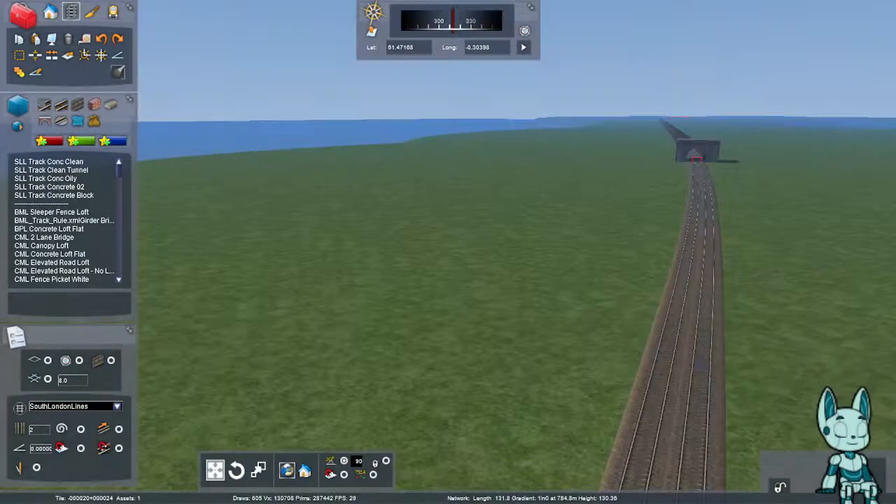
right_drag(645, 352, 777, 352)
key(Up)
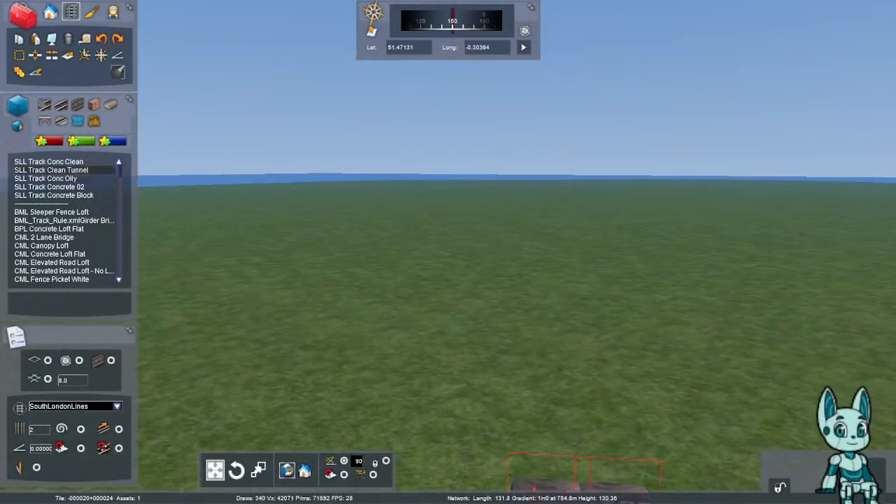
click(49, 161)
click(578, 482)
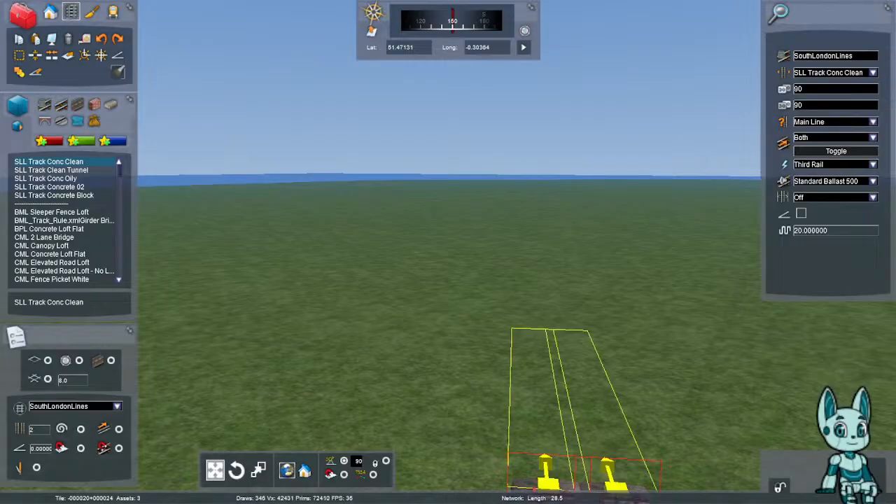
click(525, 206)
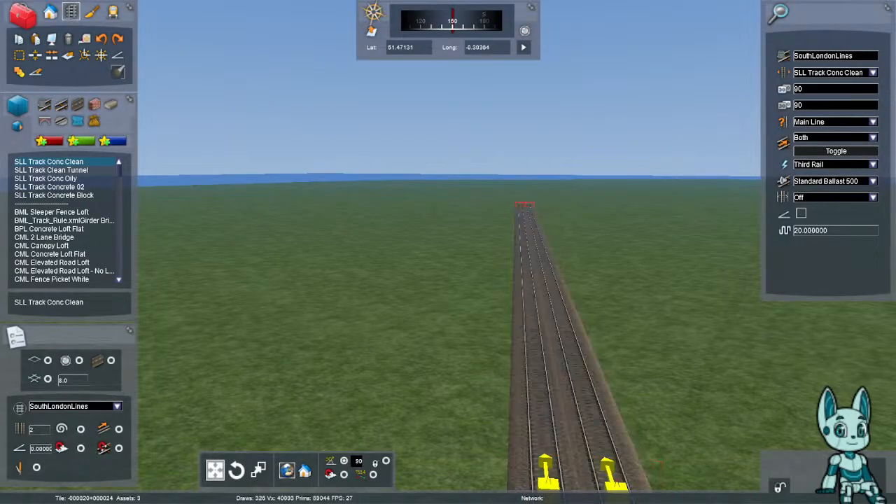
- Try to extend the double track from its new end, and undo the sections laid
key(Up)
right_drag(525, 205, 553, 245)
key(Up)
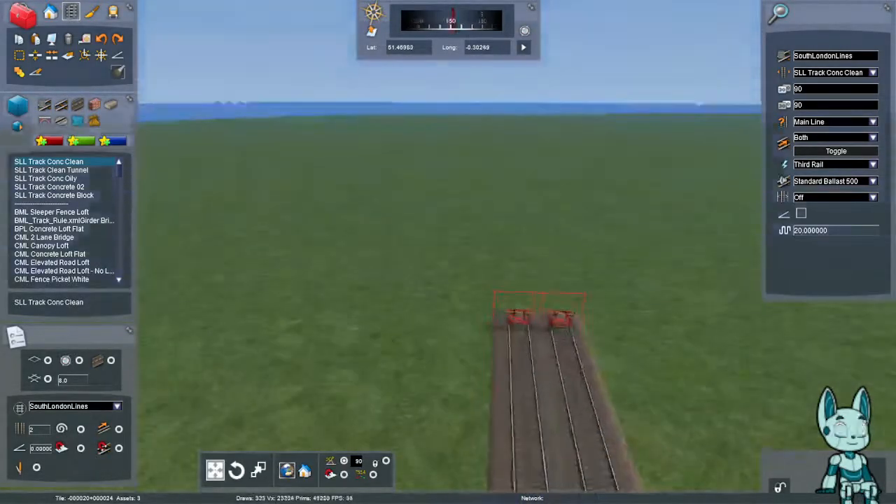
click(494, 341)
right_click(514, 252)
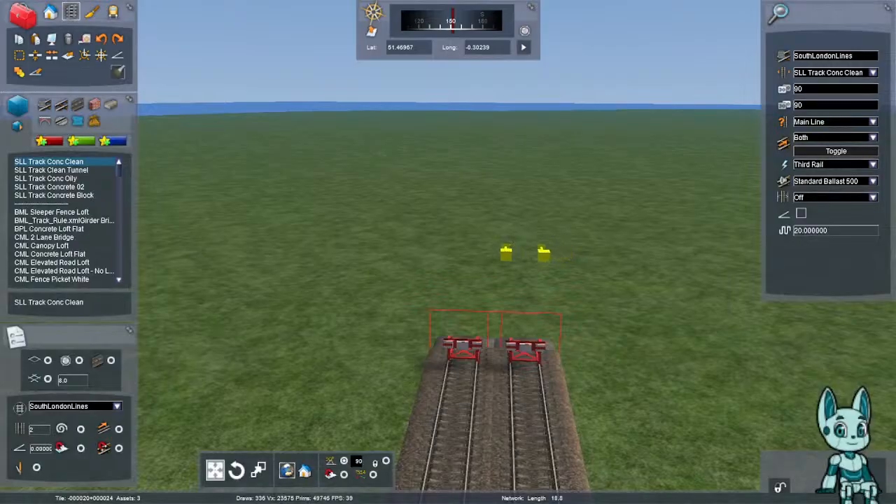
click(494, 341)
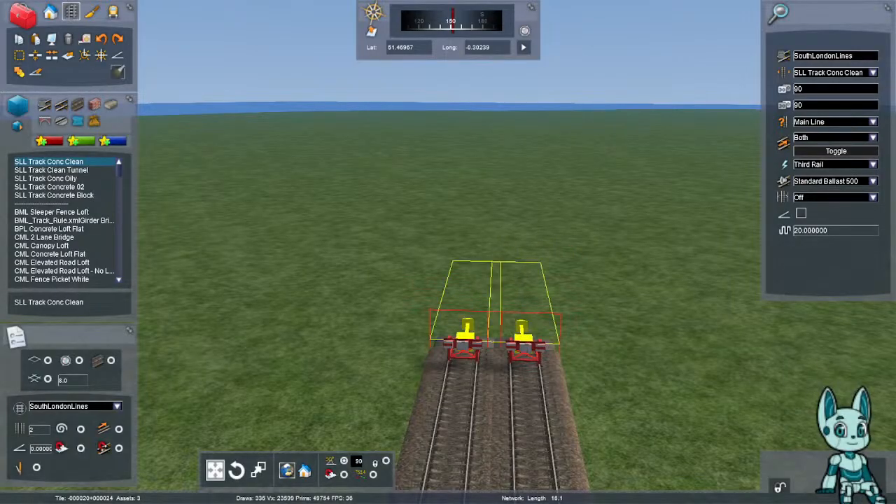
click(498, 135)
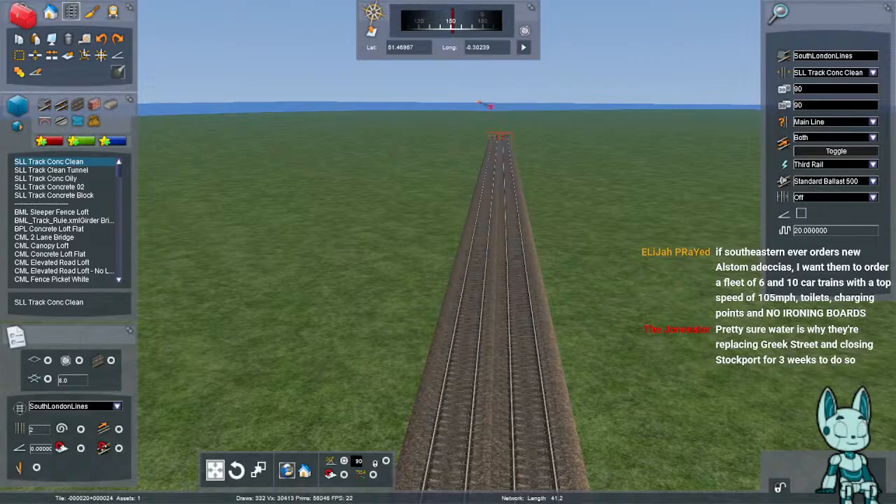
click(101, 39)
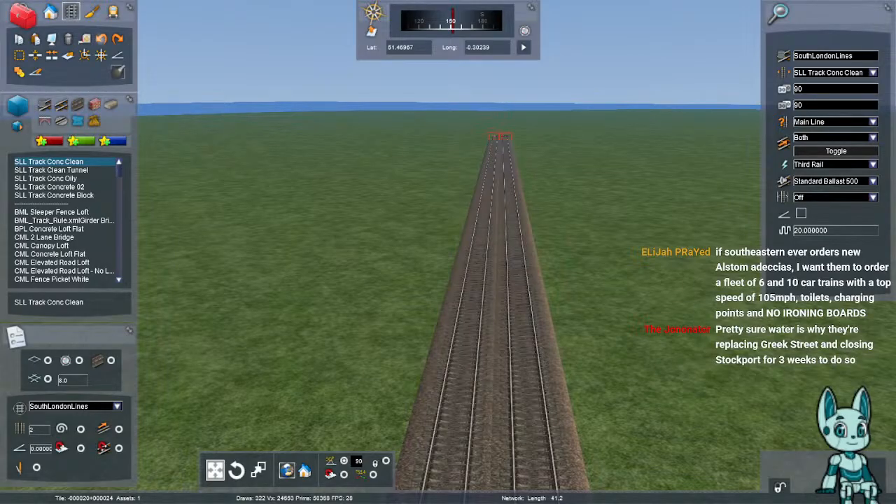
click(102, 39)
- Lay a straight double-track section from the line's end and continue it with a left-hand curve of about 12528 m radius
click(494, 338)
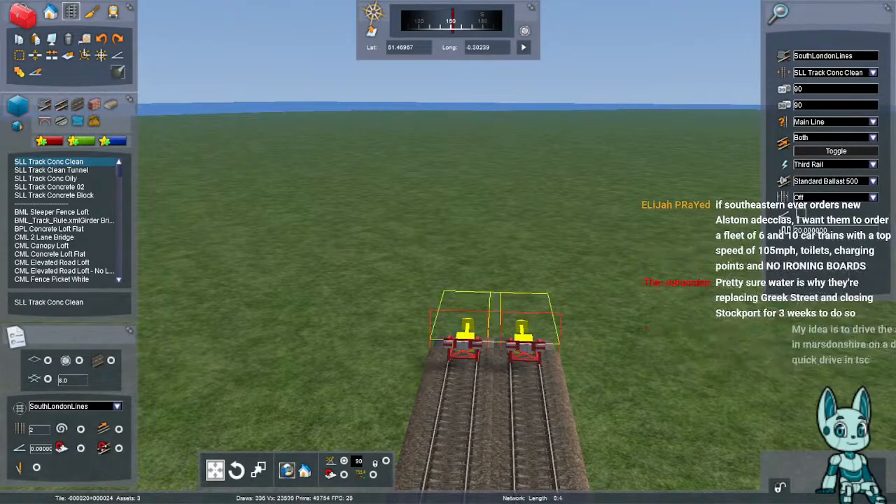
click(500, 149)
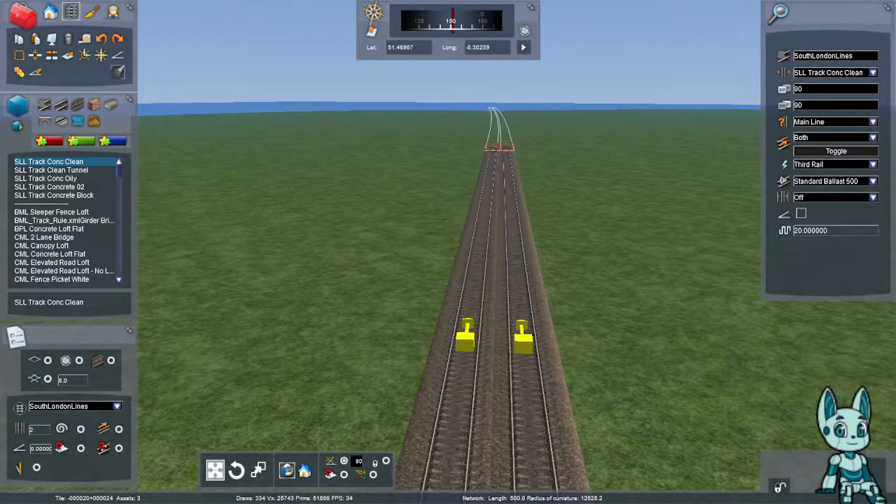
click(492, 107)
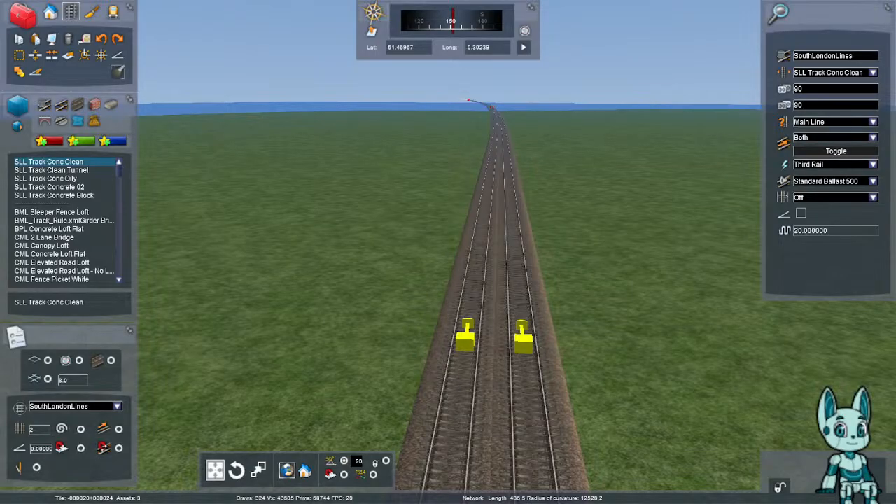
right_click(469, 100)
- Try to select a section about 518 m long across both newly laid tracks
right_drag(469, 100, 487, 54)
key(Up)
key(Up)
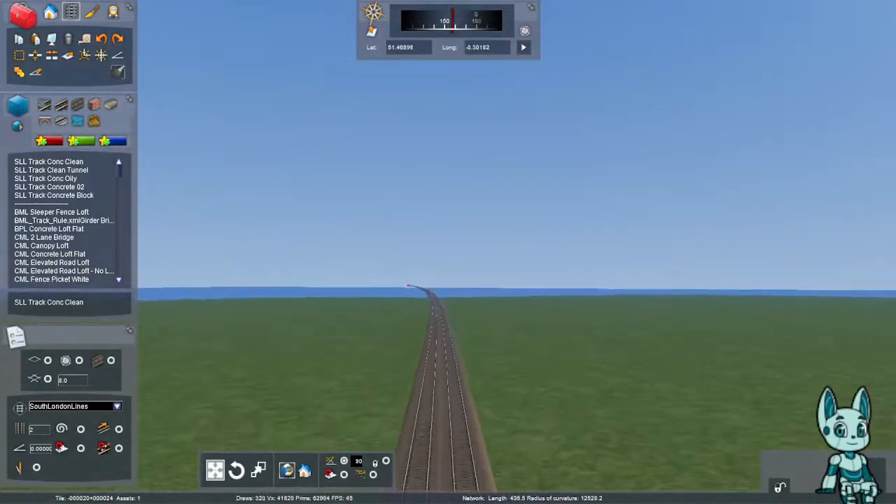
right_drag(455, 280, 450, 312)
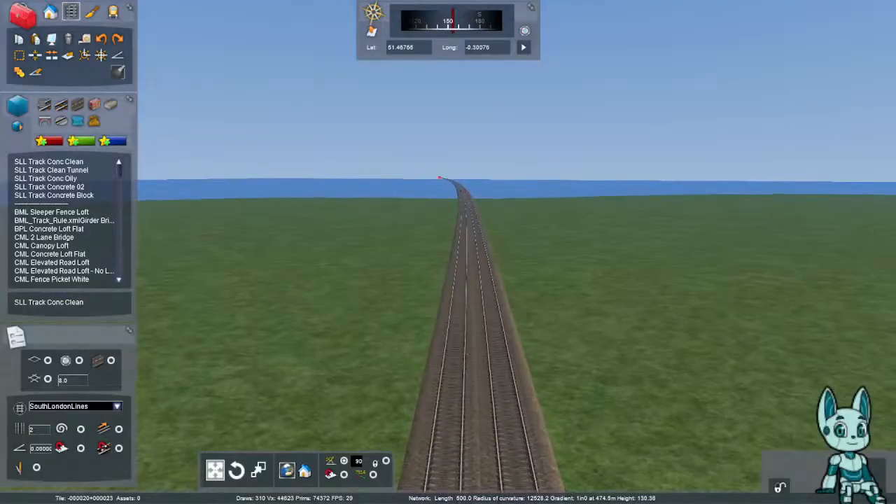
click(458, 311)
click(458, 312)
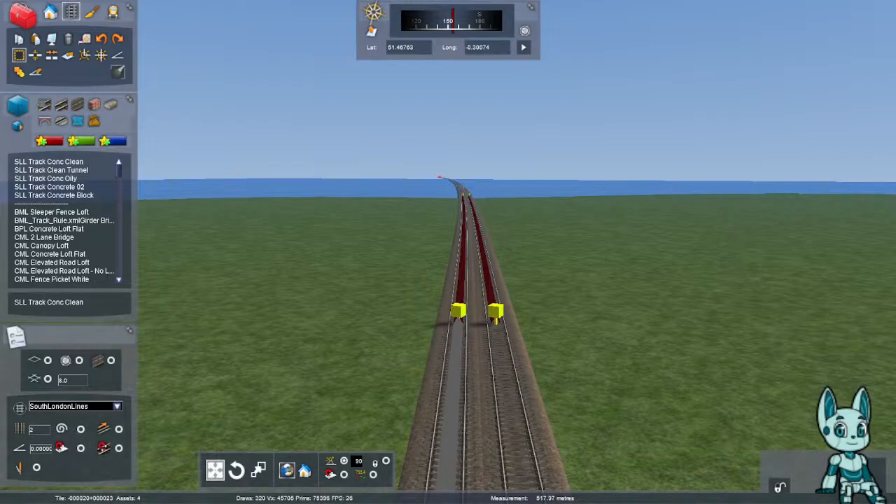
click(440, 178)
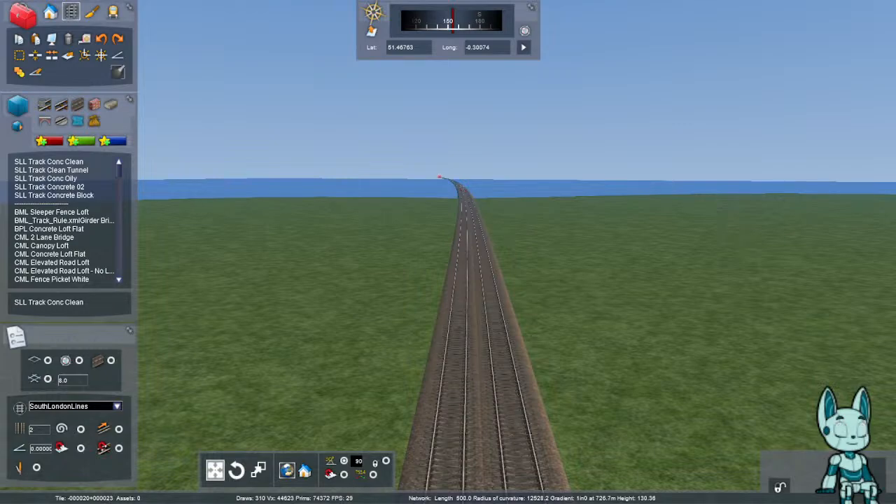
right_drag(448, 252, 364, 312)
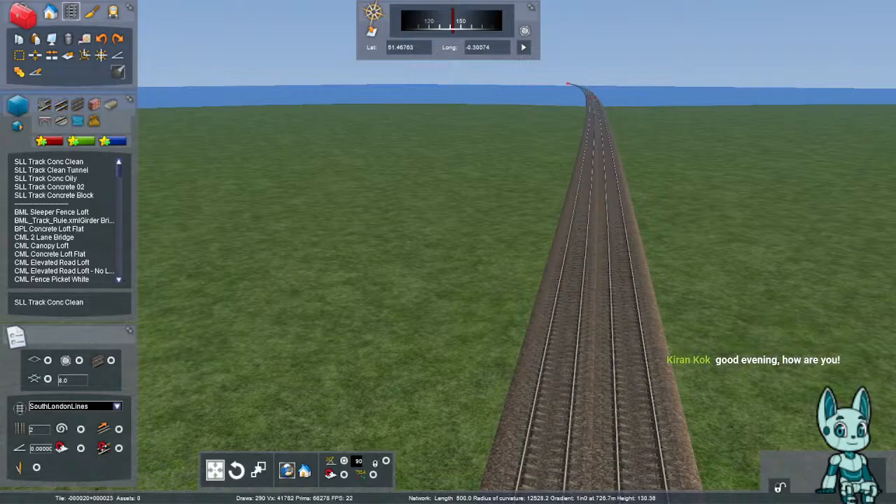
right_drag(595, 210, 693, 193)
click(19, 56)
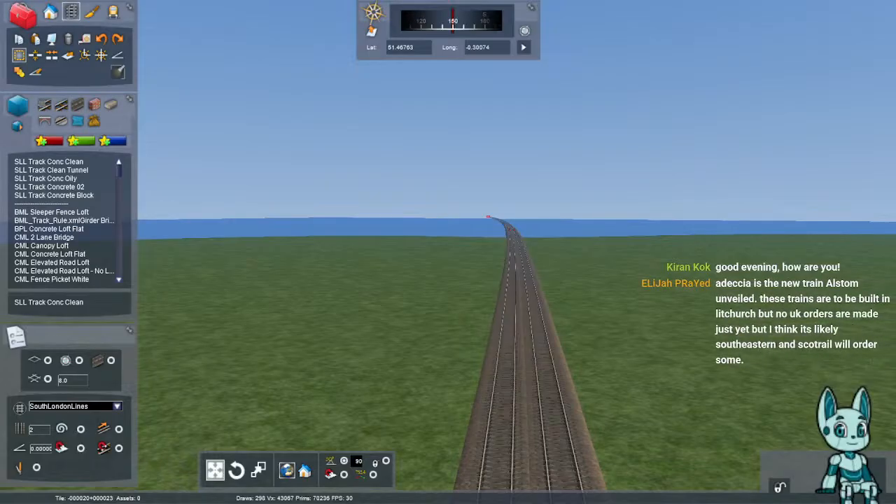
right_drag(506, 336, 562, 360)
key(Up)
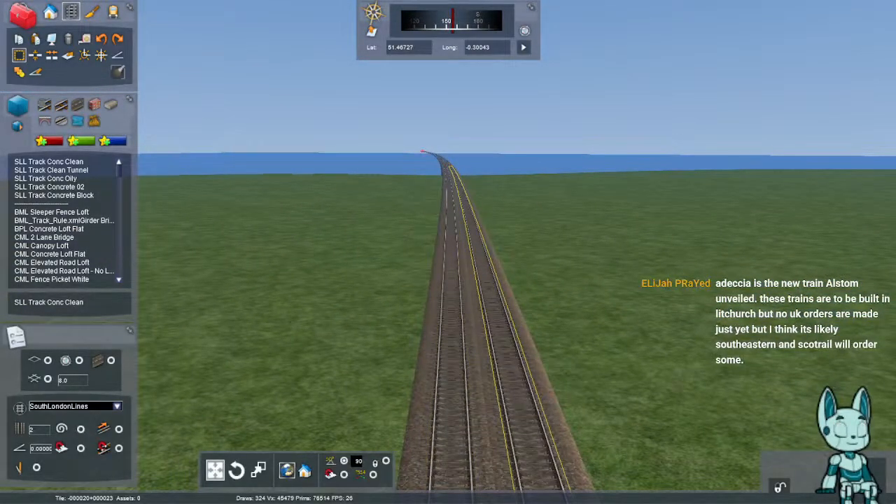
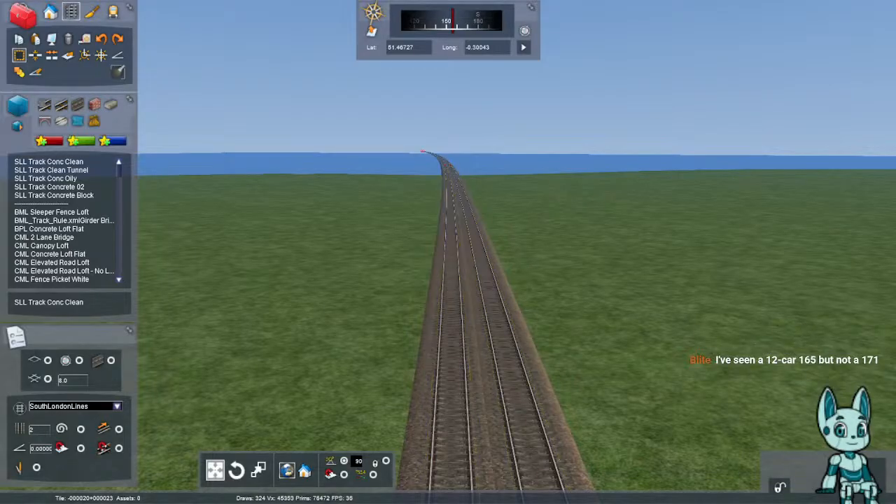
key(Up)
double_click(451, 342)
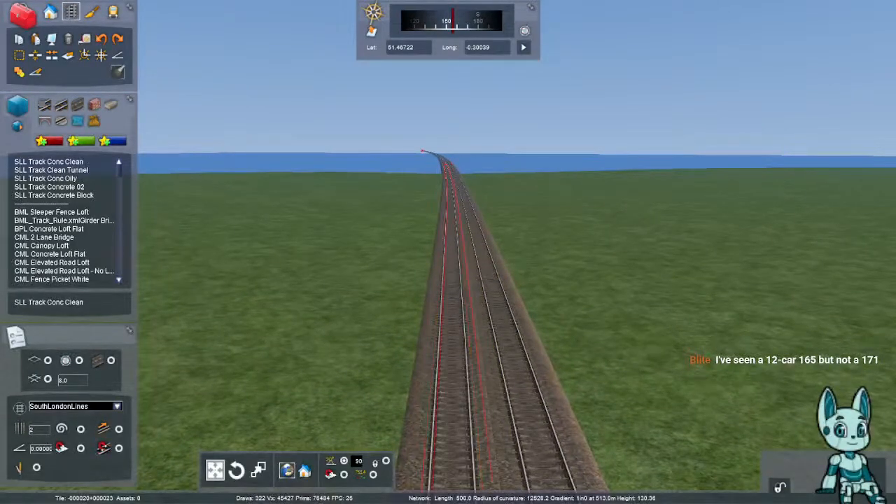
- Select a section about 520 m long across both tracks, running towards the shoreline
click(19, 56)
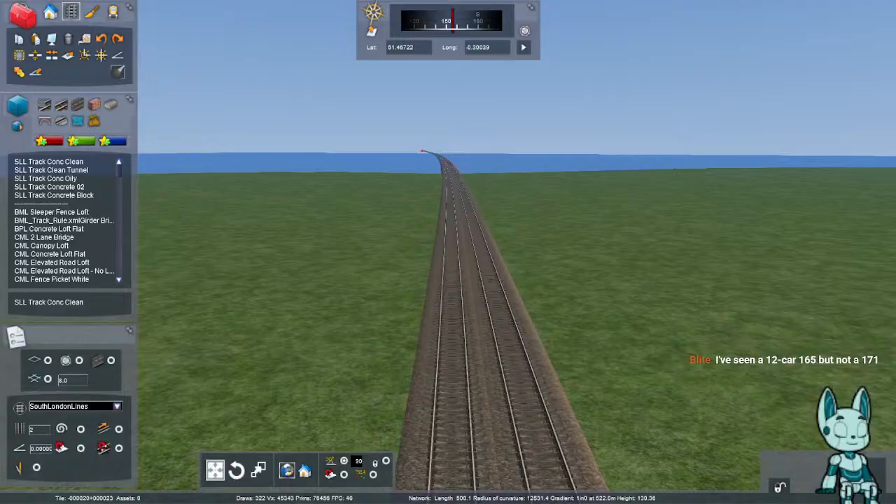
click(452, 342)
click(452, 349)
key(Right)
right_drag(452, 348, 430, 336)
click(491, 301)
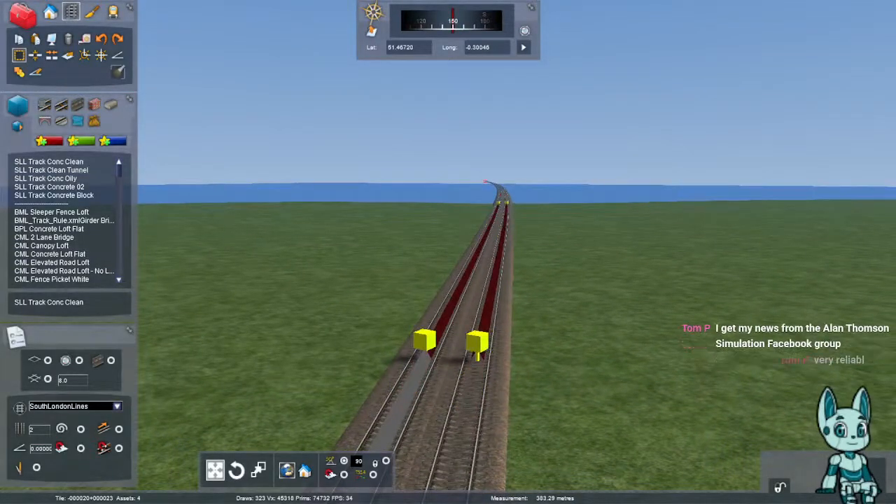
shift+click(503, 199)
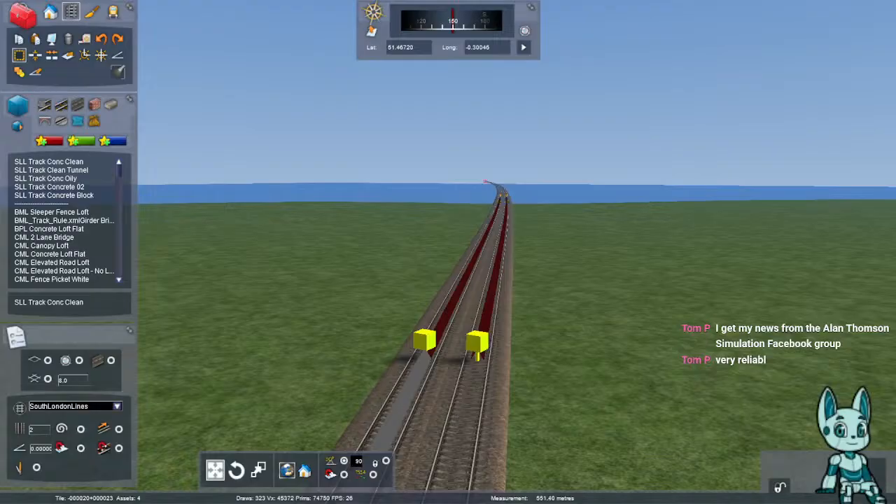
shift+click(502, 196)
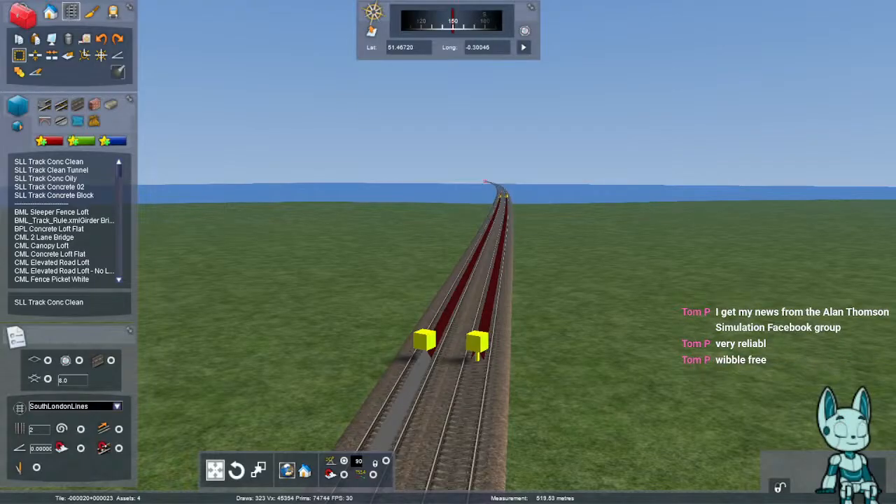
- Shorten the far end of the selected double-track section to a length of about 500 m
key(Up)
right_drag(503, 196, 507, 227)
key(Up)
key(Up)
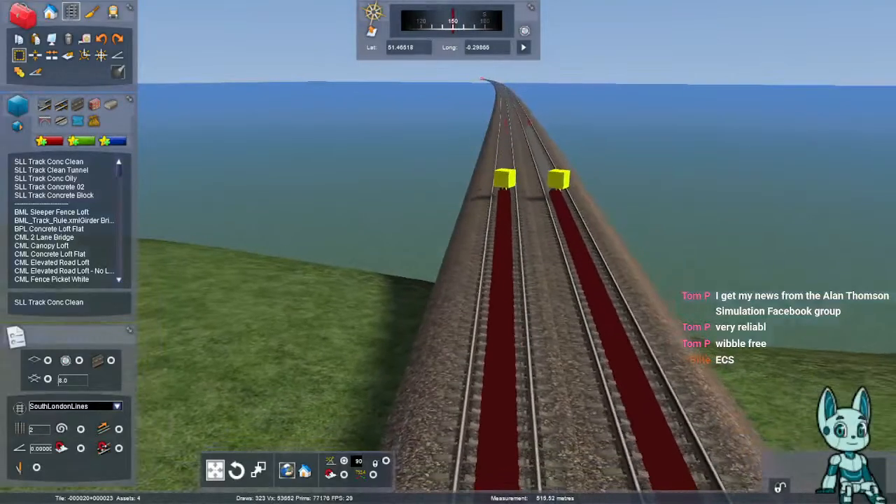
shift+click(503, 233)
shift+drag(502, 233, 505, 217)
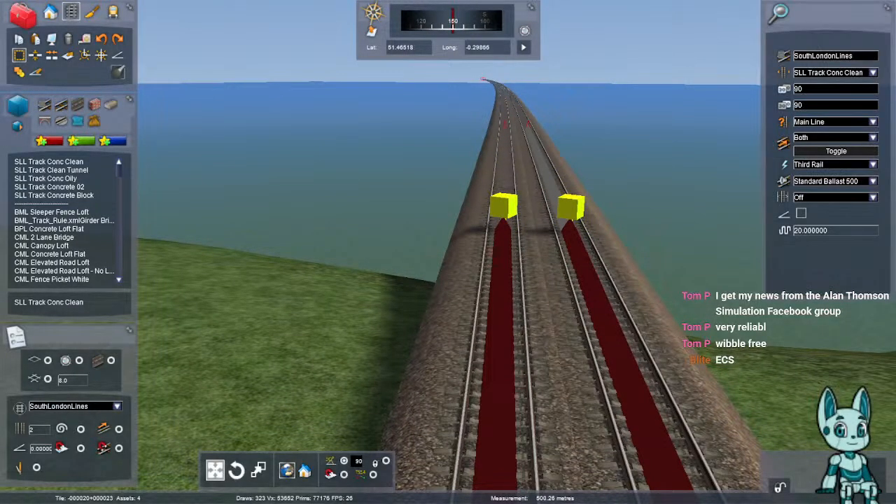
- Create parallel offsets along the selected 500 m double-track section with the offset spacing set to 3
click(68, 55)
right_drag(448, 252, 598, 268)
key(Up)
key(Up)
click(46, 410)
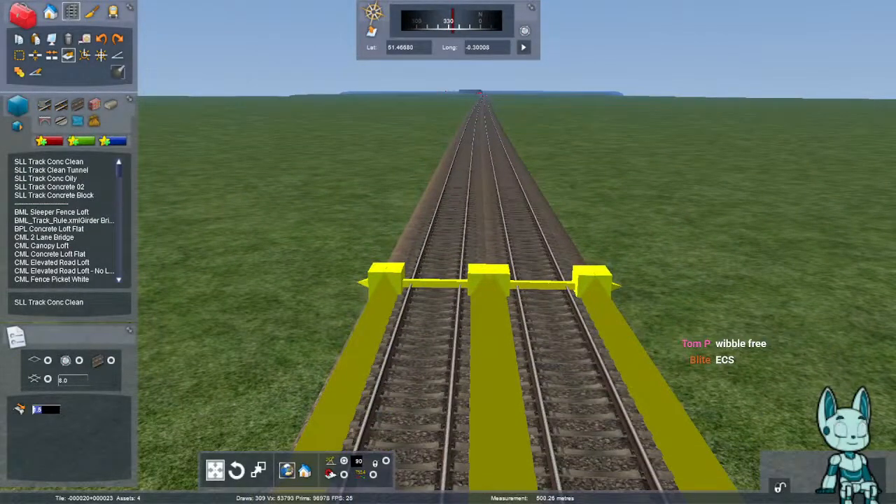
text(4)
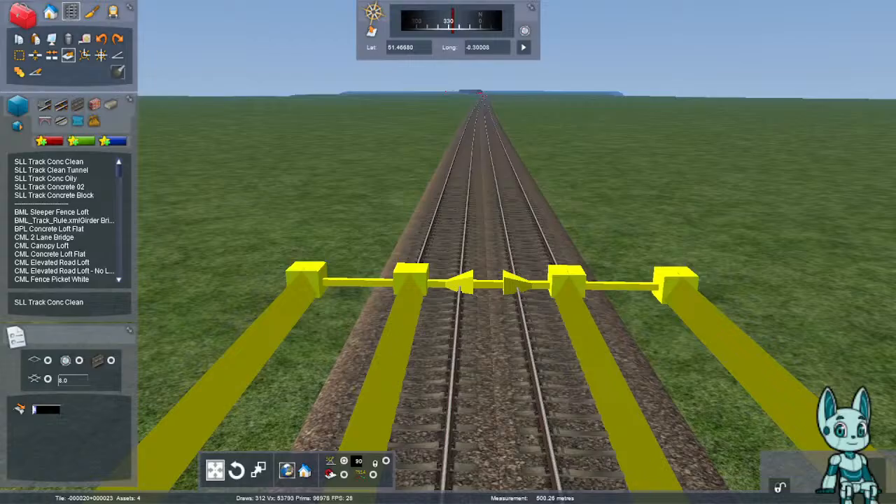
key(BackSpace)
text(3)
- Lay LG Platform 3m L (Swale) along the outer offsets on both sides of the 500 m section and clear the selection
click(110, 104)
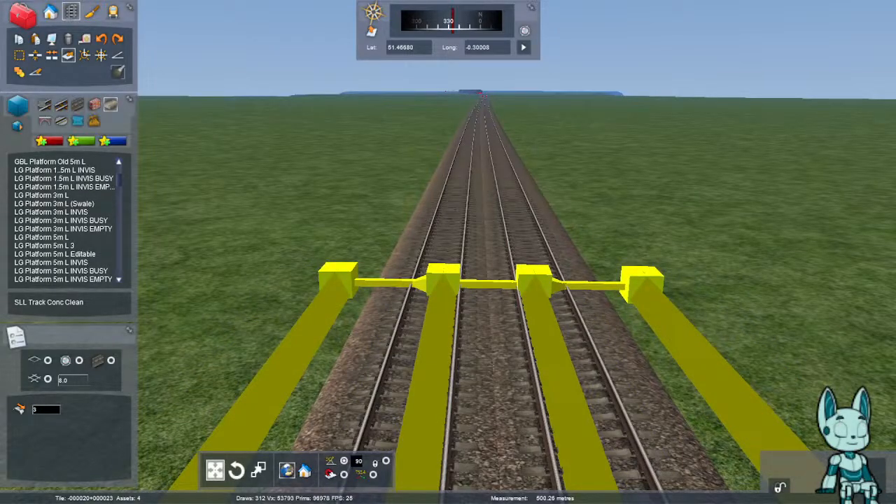
click(339, 280)
click(63, 203)
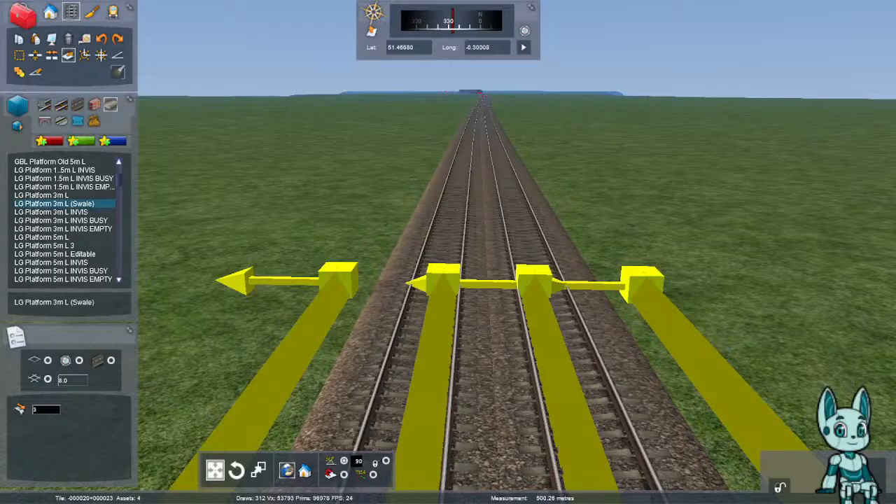
click(241, 281)
click(642, 284)
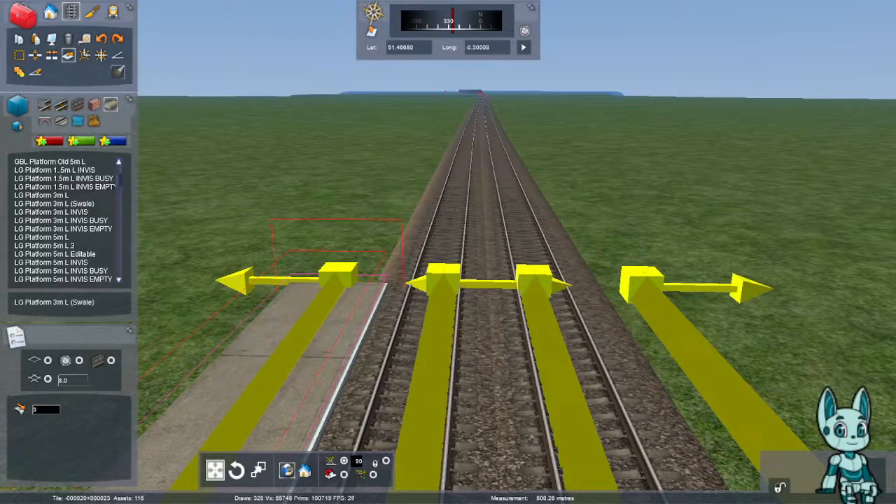
click(63, 203)
click(749, 288)
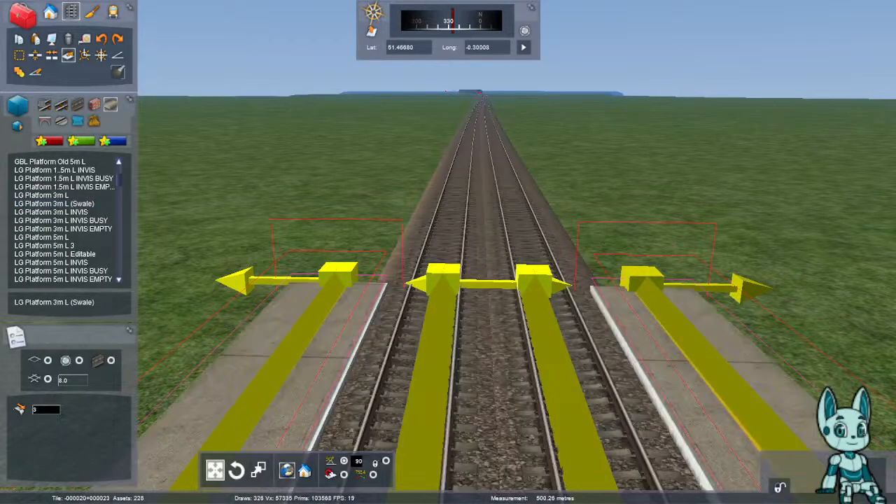
right_drag(749, 289, 861, 252)
right_drag(488, 367, 532, 344)
key(space)
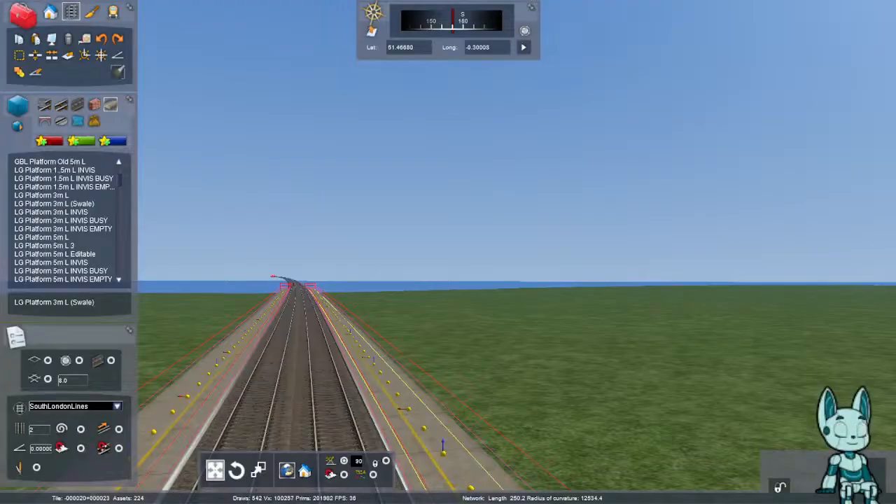
- Extend the levelled terrain around the double track beyond the platforms, past the old shoreline towards the line's end
mouse_move(427, 392)
right_down()
mouse_move(357, 387)
mouse_move(390, 420)
right_up()
key(Up)
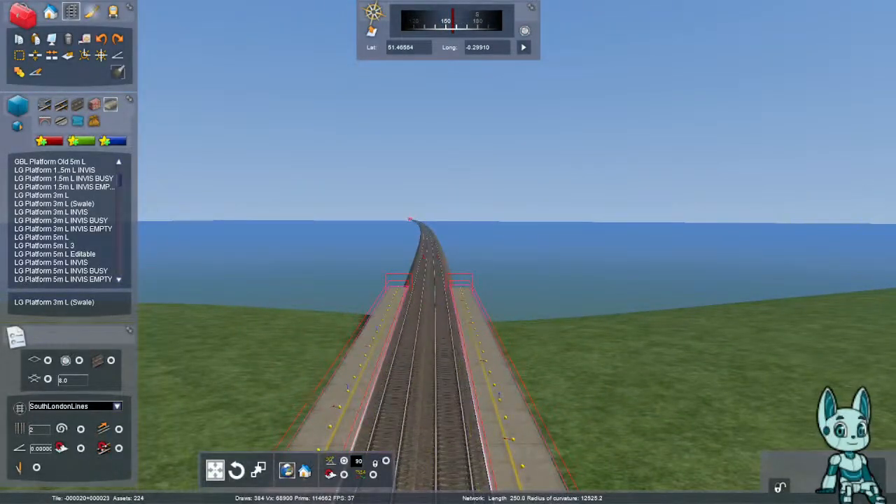
click(92, 11)
mouse_move(448, 350)
mouse_down()
mouse_move(427, 227)
mouse_move(457, 232)
mouse_up()
key(Up)
mouse_move(458, 232)
right_down()
mouse_move(457, 206)
mouse_move(444, 266)
mouse_move(455, 224)
mouse_move(463, 294)
mouse_move(459, 224)
right_up()
key(Up)
click(71, 11)
key(Down)
key(Up)
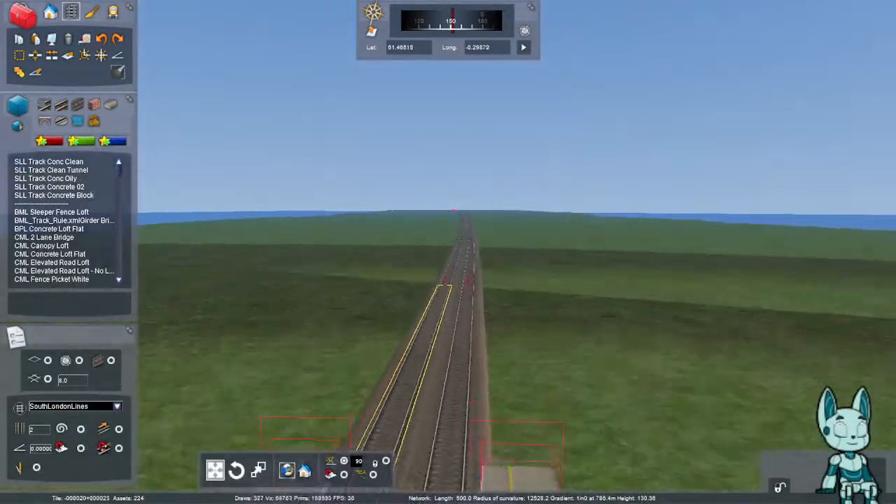
key(Up)
right_drag(458, 294, 453, 357)
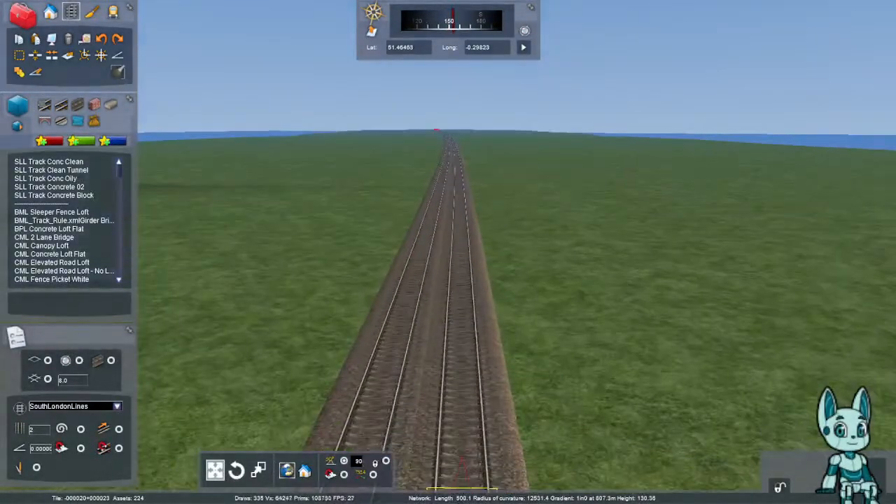
key(Left)
click(64, 162)
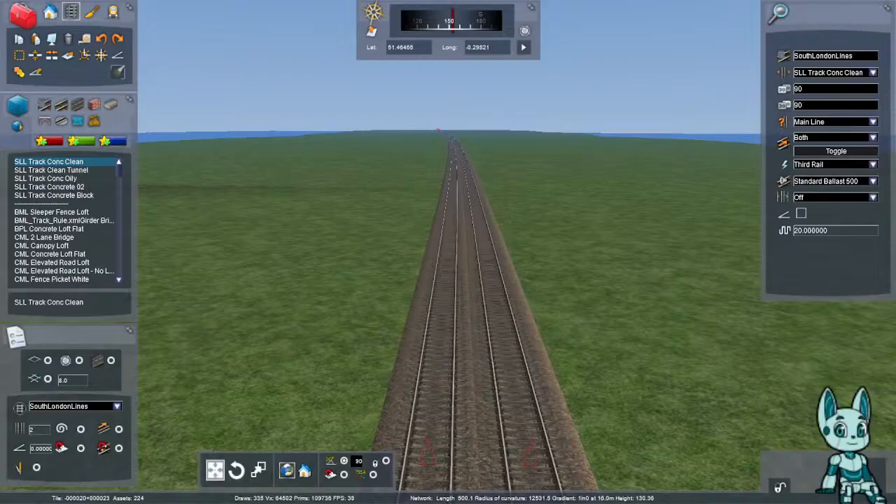
right_drag(521, 406, 483, 462)
right_drag(496, 343, 499, 329)
right_click(498, 336)
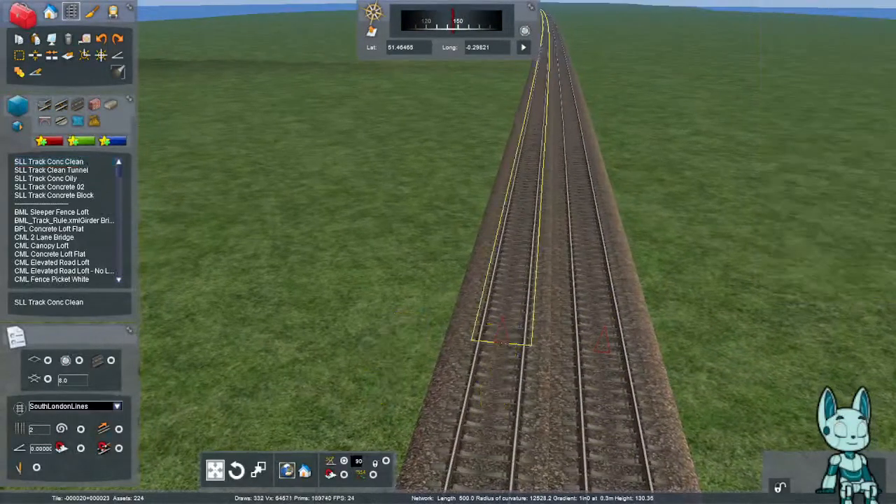
- Save the route edits
key(F2)
key(Return)
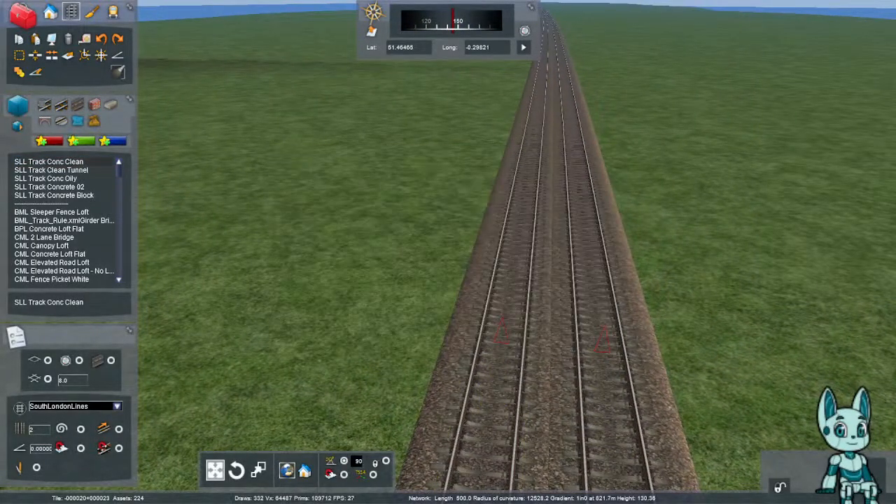
- Set up new SLL Track Conc Clean double track with no electrification and both speed limits at 50
click(73, 161)
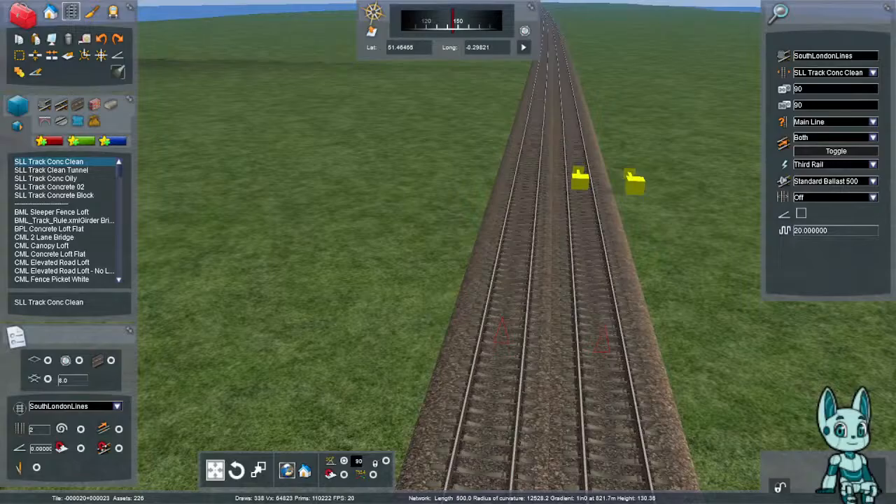
click(873, 164)
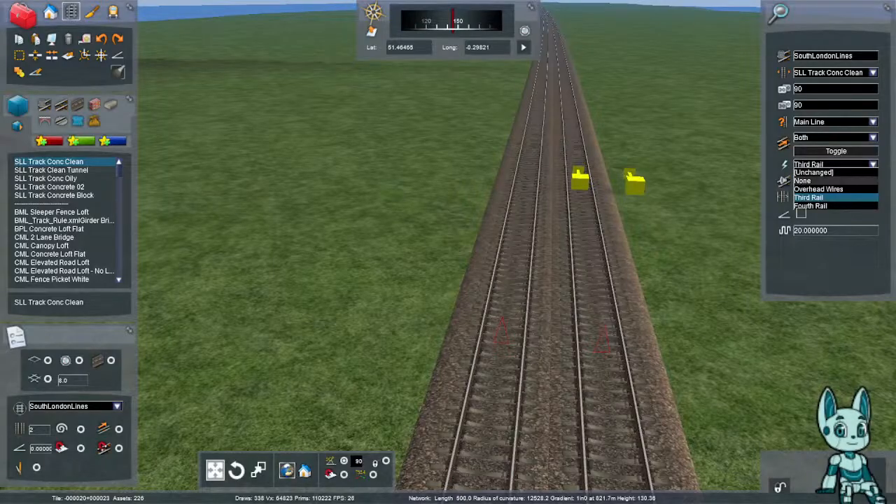
click(833, 180)
click(833, 89)
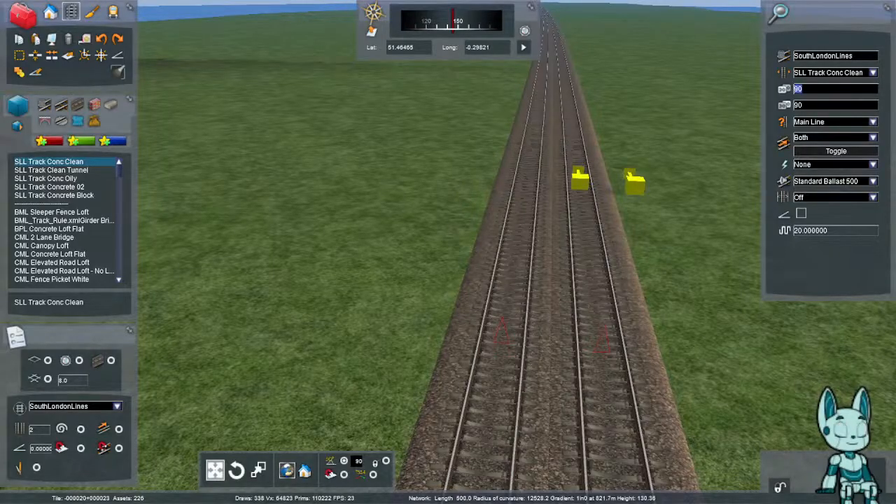
text(50)
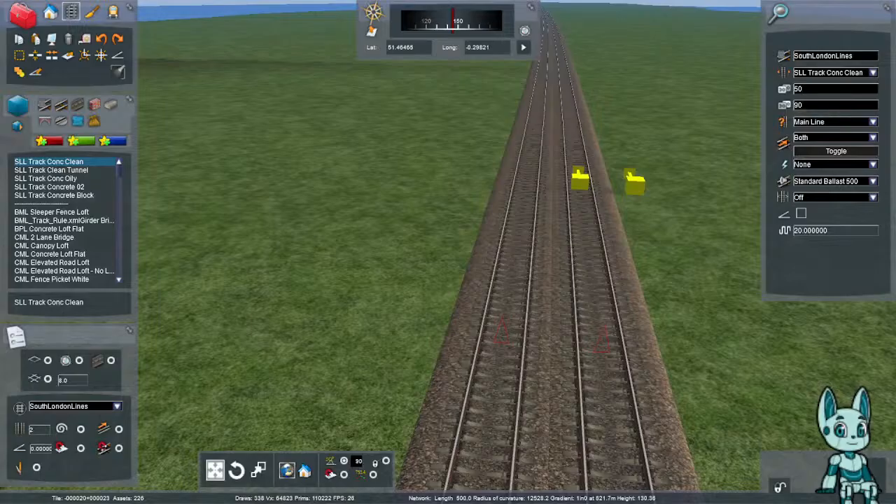
text(50)
key(Return)
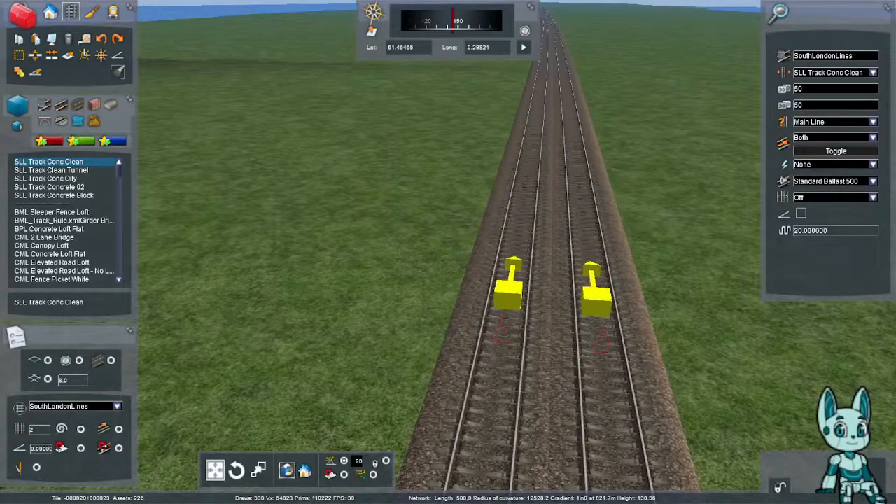
- Lay a double-track branch about 183 m long, diverging left from the track joint beyond the platforms with a radius of about 1128 m
click(501, 338)
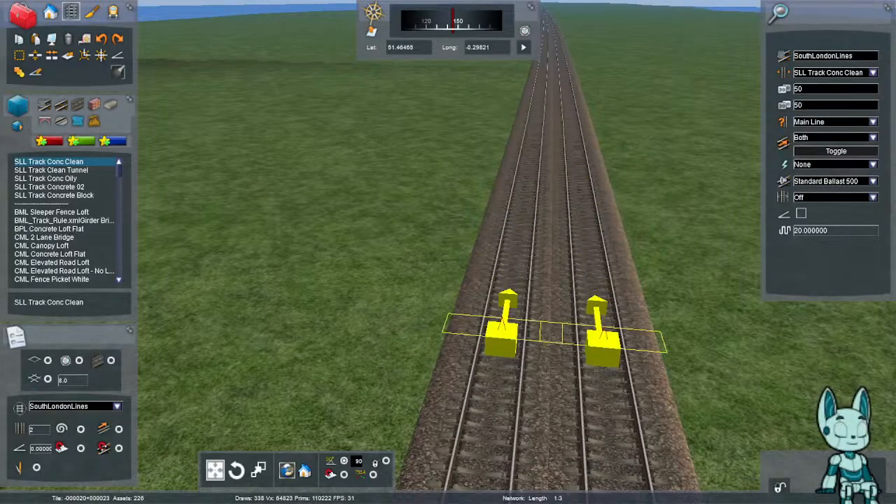
right_drag(498, 322, 501, 266)
drag(490, 179, 519, 165)
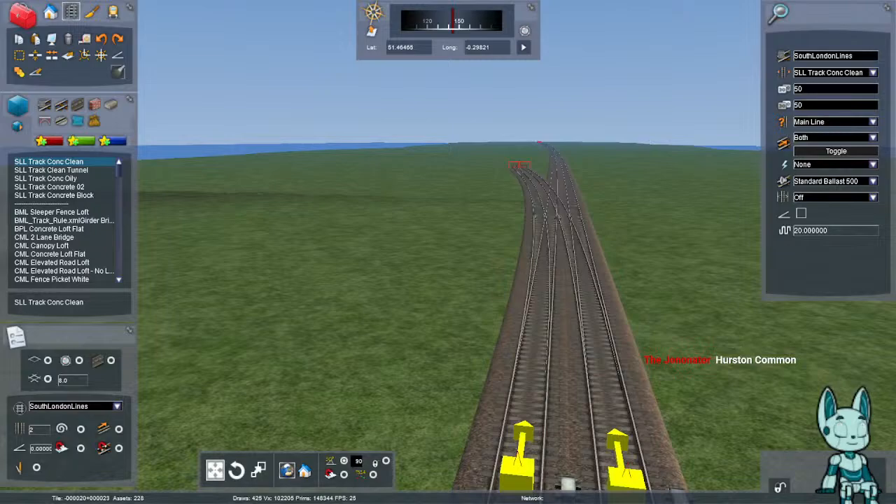
drag(519, 166, 417, 149)
key(Escape)
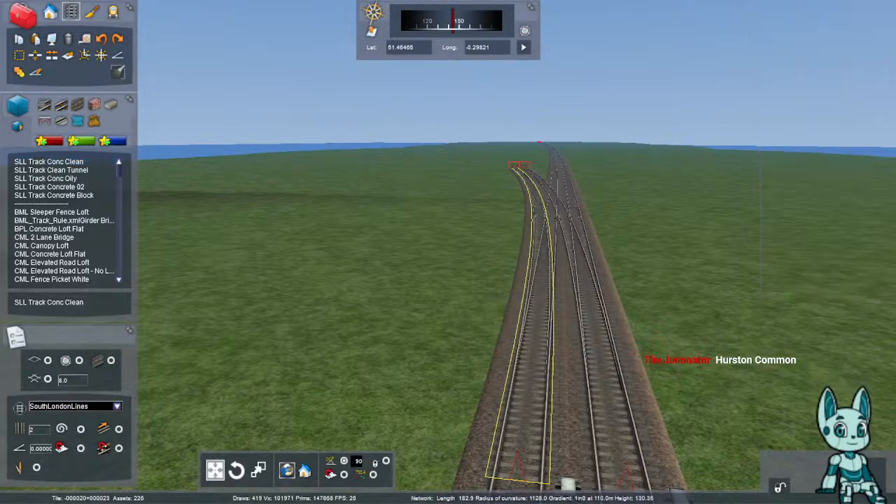
- Extend the branch from its buffer-stop end with unelectrified SLL Track Conc Clean double track, curving left for about 458 m
right_drag(448, 252, 493, 229)
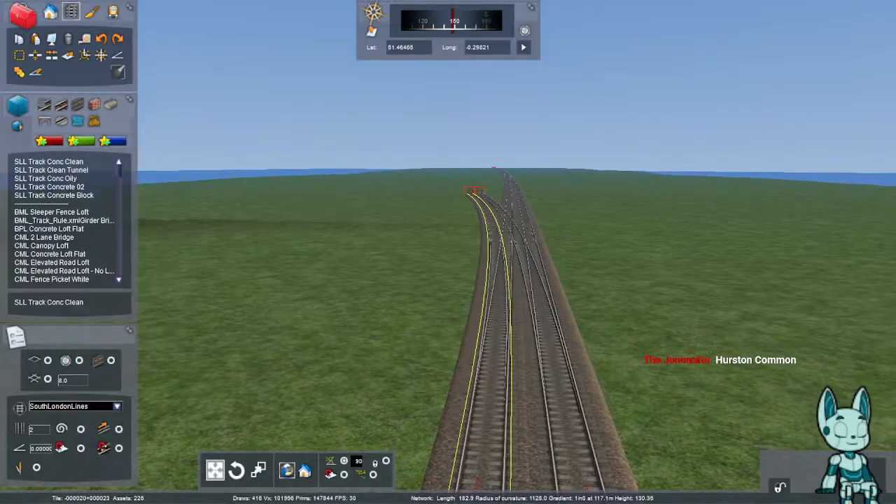
key(Up)
right_drag(448, 252, 412, 297)
key(Up)
key(Down)
key(Right)
key(Up)
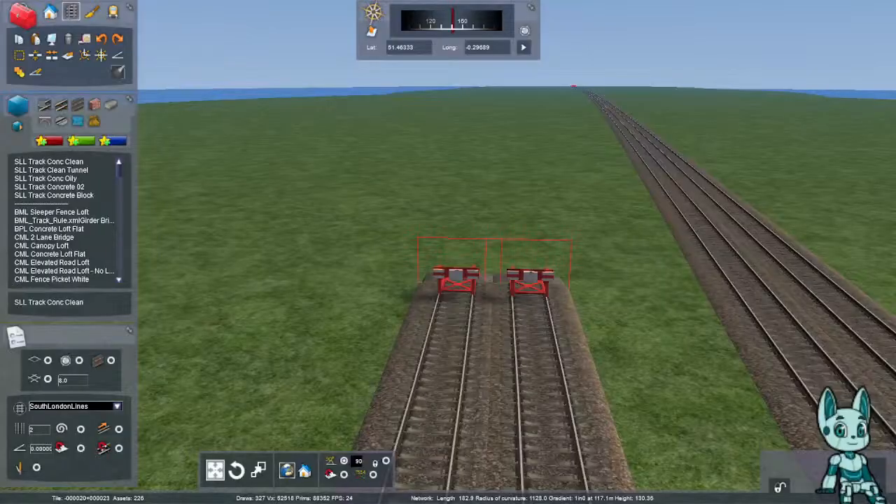
click(63, 161)
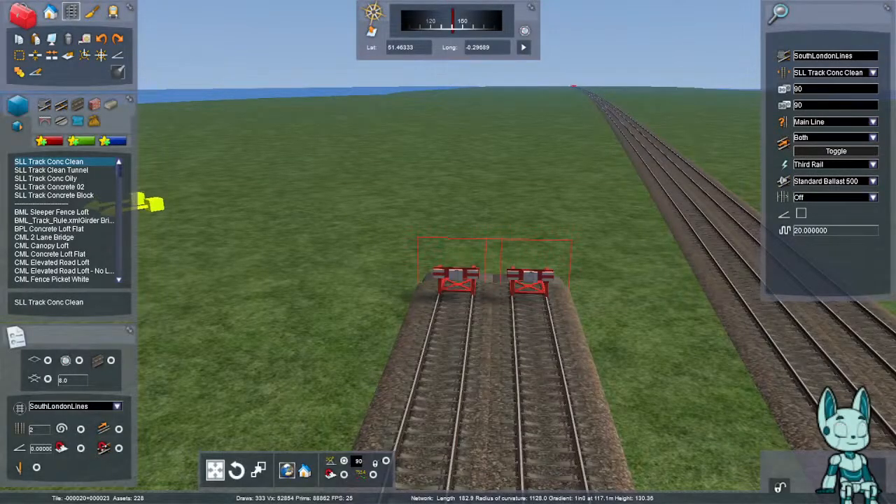
right_drag(216, 259, 213, 245)
right_drag(223, 288, 245, 264)
key(Up)
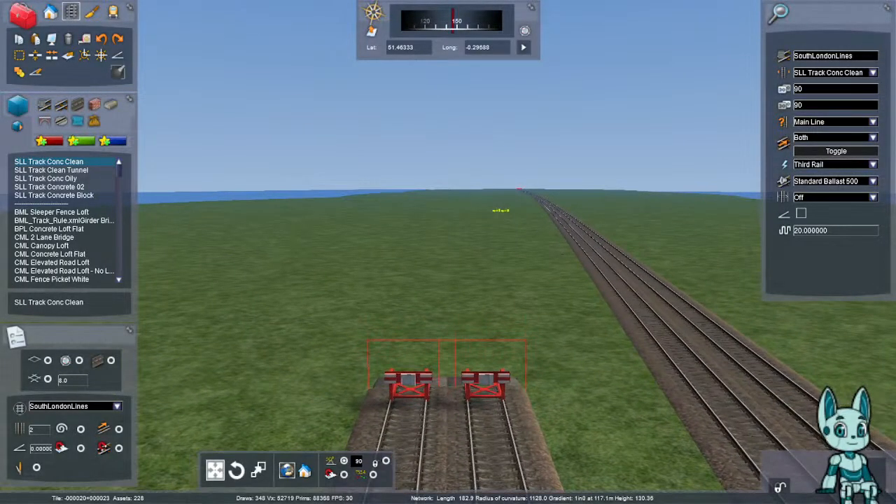
click(873, 165)
click(833, 181)
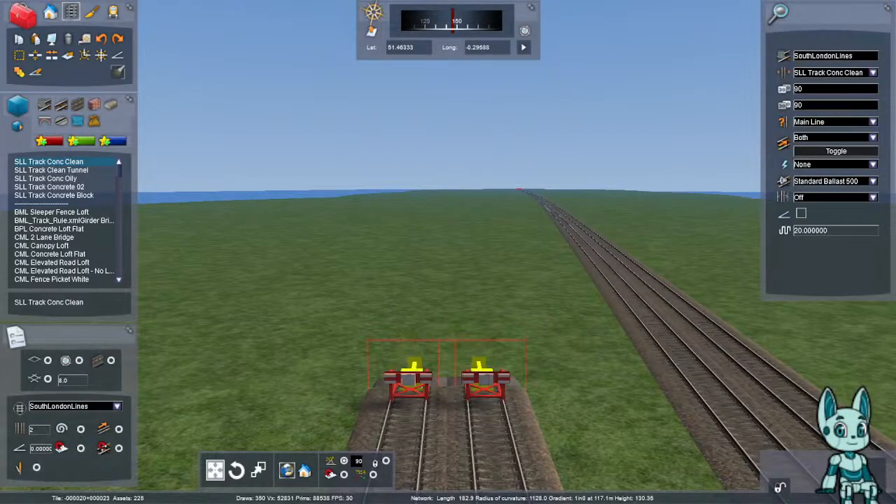
click(446, 378)
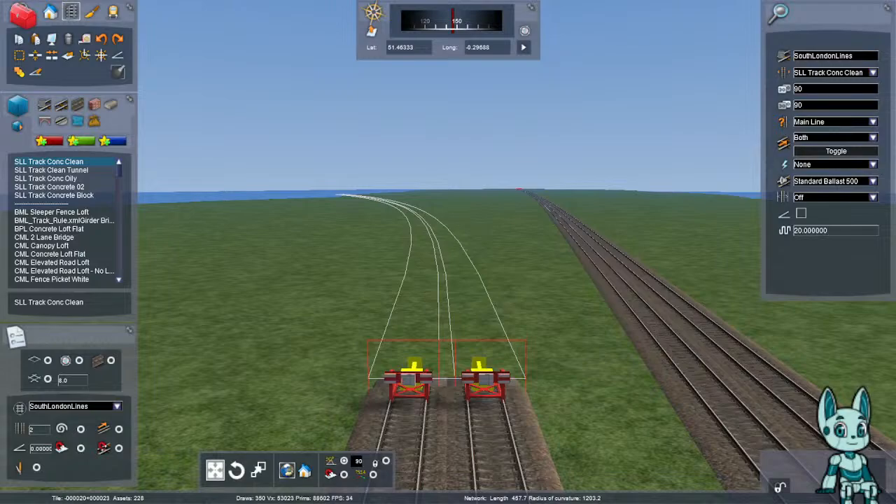
click(338, 194)
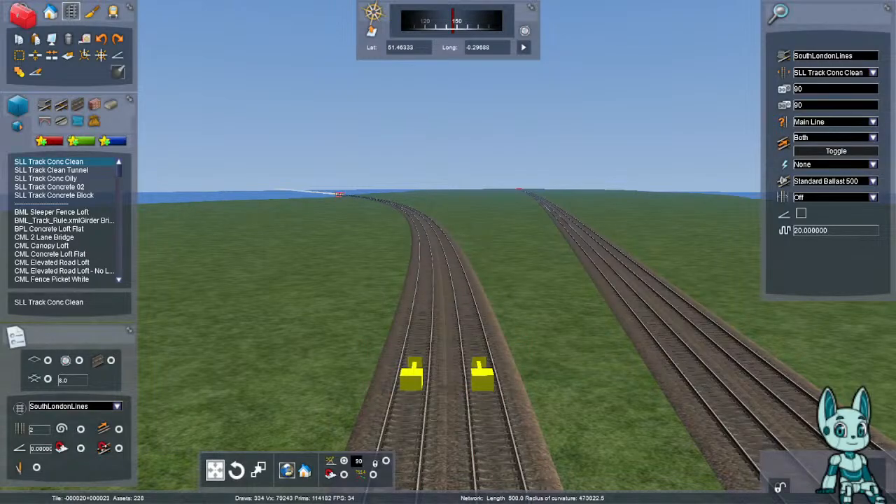
- Continue the branch over the water with a left-hand curve about 336 m long and a further section, and end track laying
key(Up)
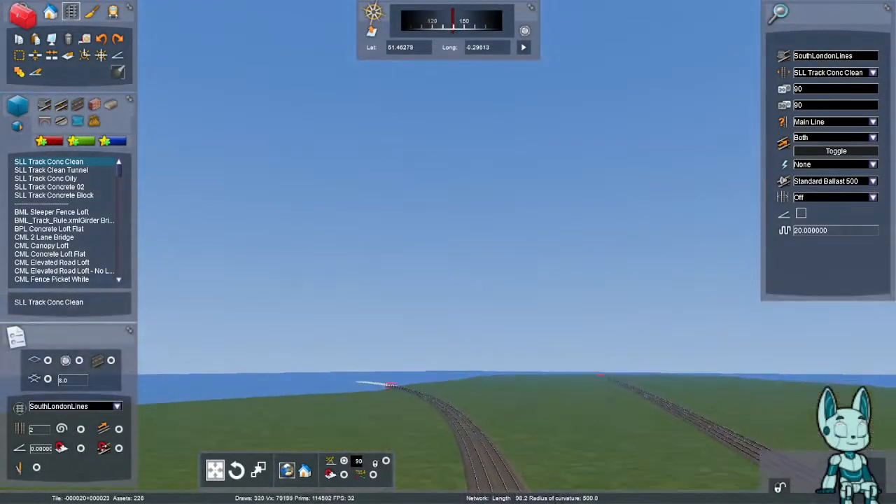
key(Up)
right_drag(342, 168, 330, 192)
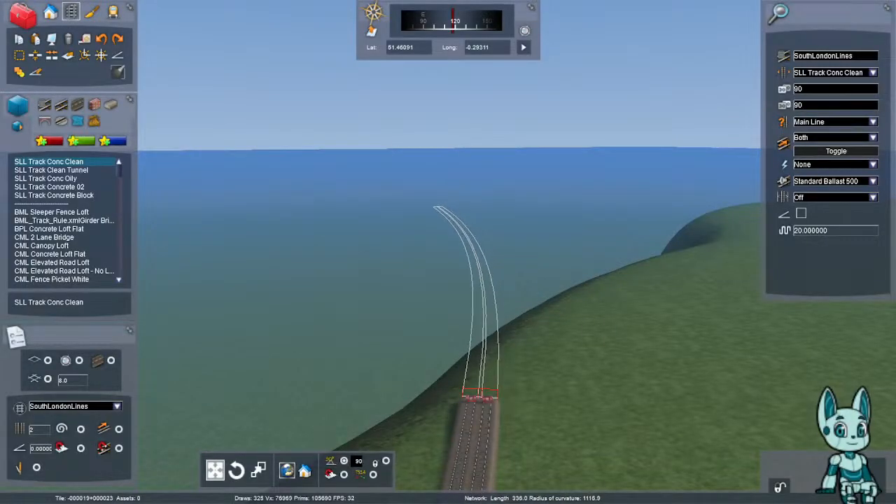
click(435, 207)
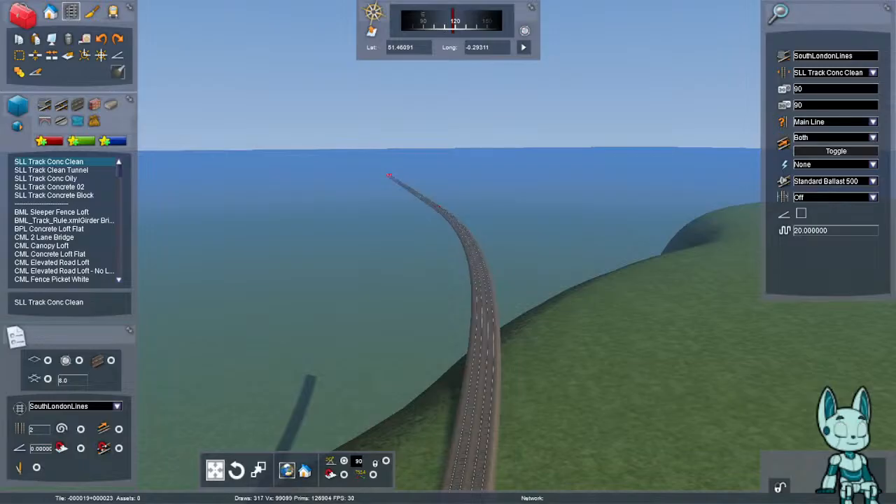
key(Escape)
- Examine the alignment of the main line and branch on the overhead map and in 3D, back towards the junction and platforms
right_drag(390, 175, 658, 172)
key(9)
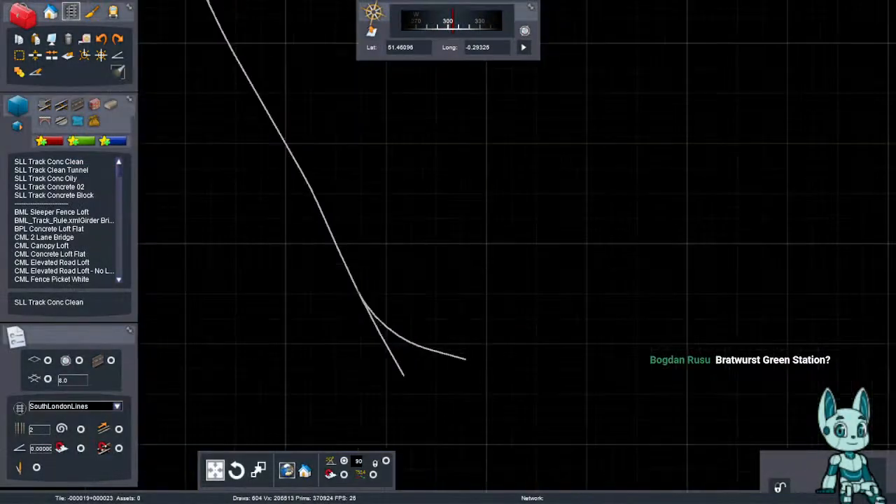
scroll(463, 356, up, 5)
key(9)
right_drag(448, 252, 438, 189)
key(Up)
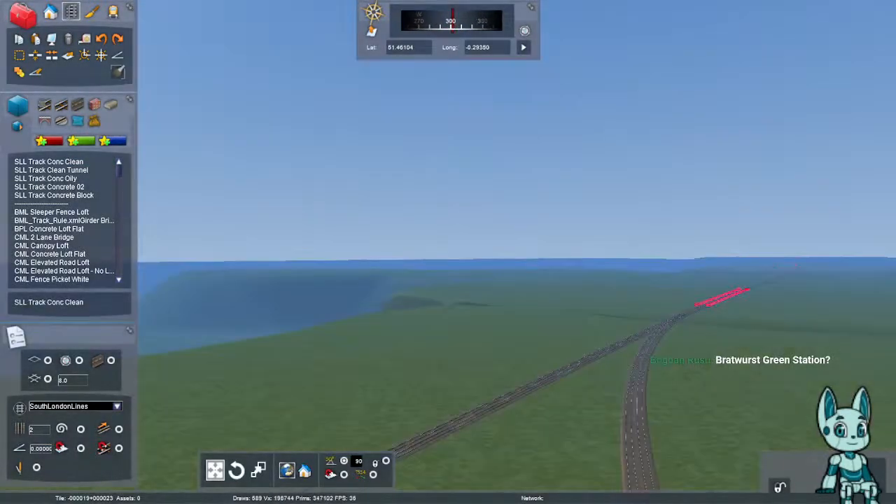
right_drag(448, 252, 532, 283)
key(Up)
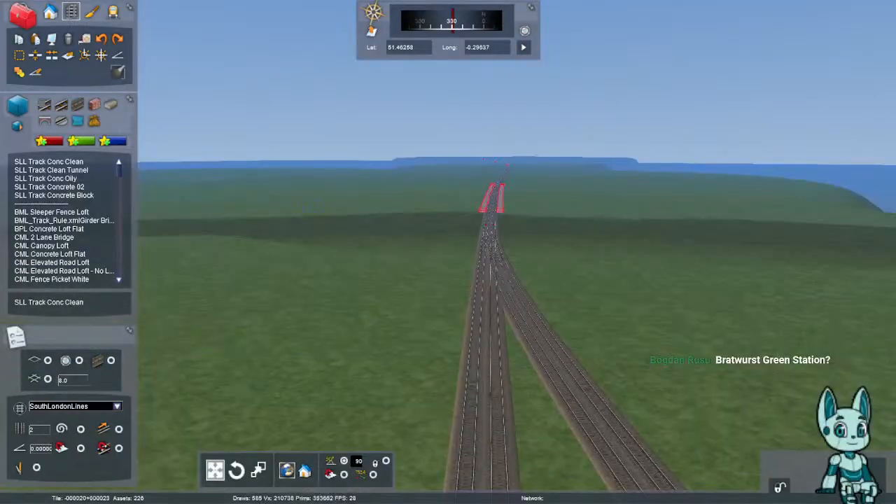
key(Up)
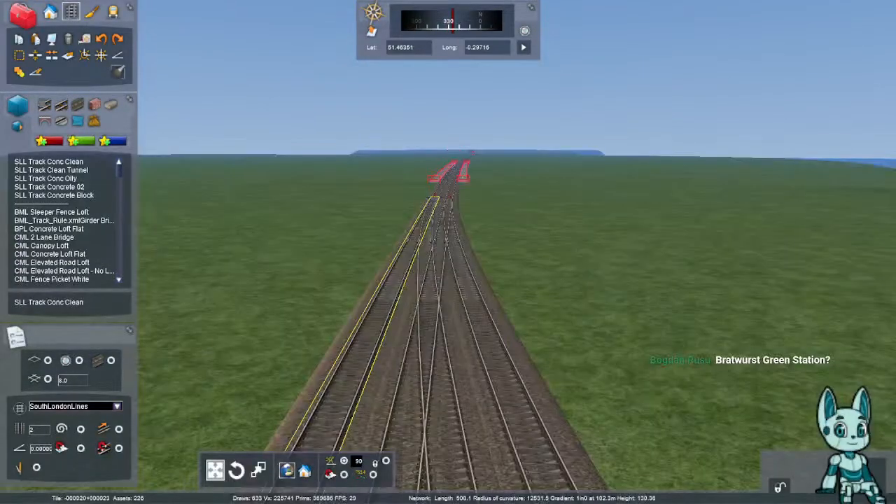
- Weld the left-hand main-line track at the junction beyond the platforms
key(Up)
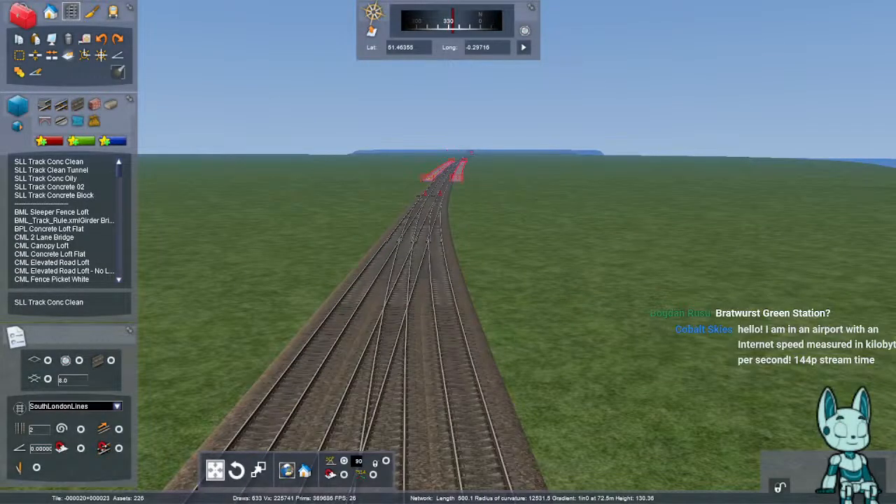
key(space)
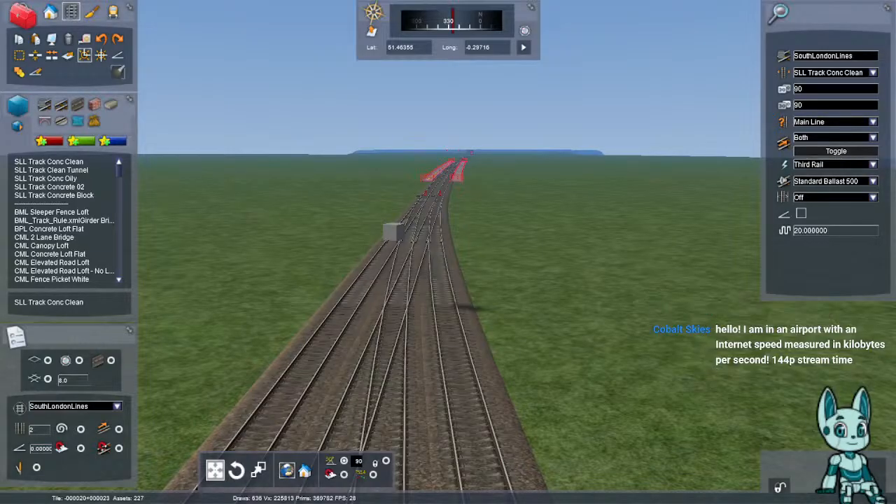
click(393, 232)
key(space)
right_drag(459, 308, 392, 277)
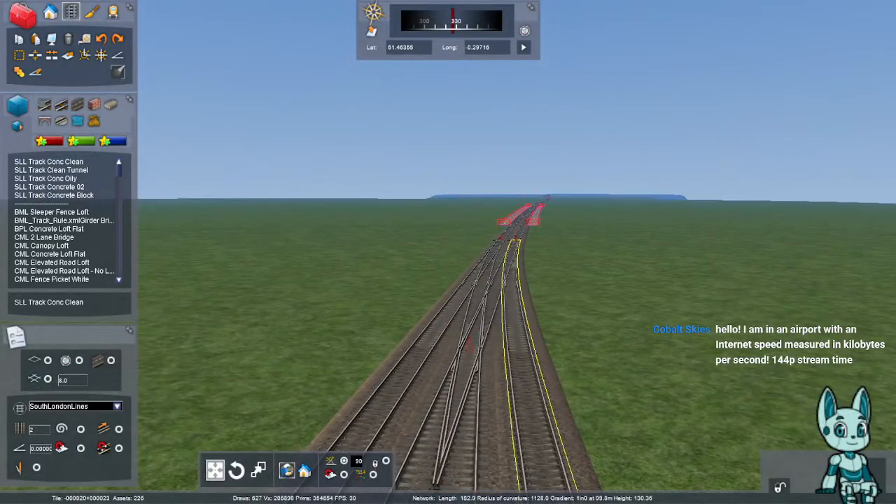
- Examine the main line along both platforms to the far end and back towards the junction
right_drag(406, 434, 439, 429)
key(Up)
key(Up)
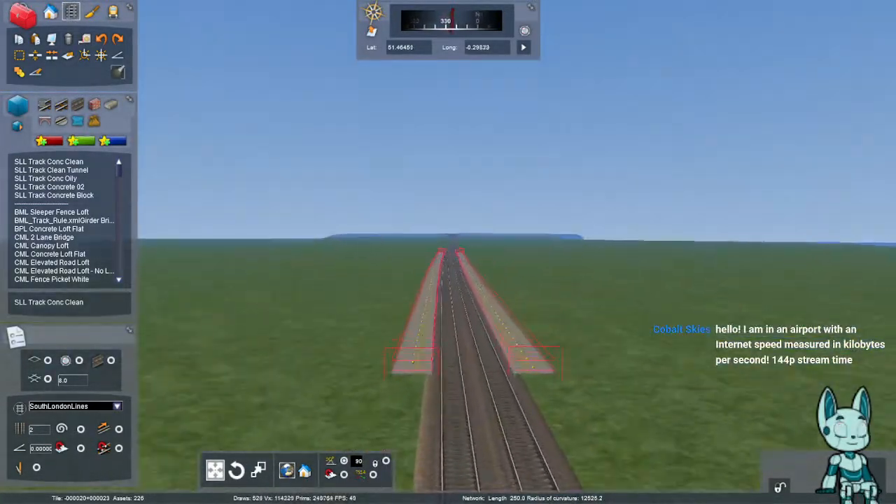
key(Up)
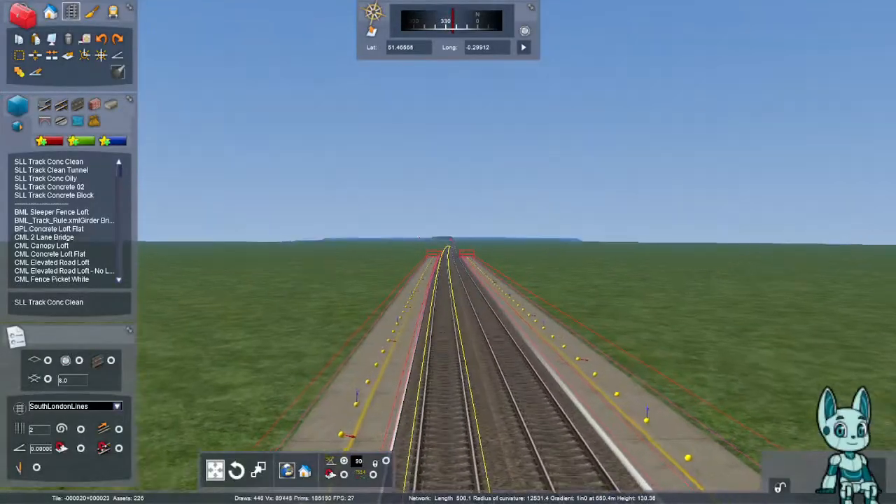
key(Up)
key(Right)
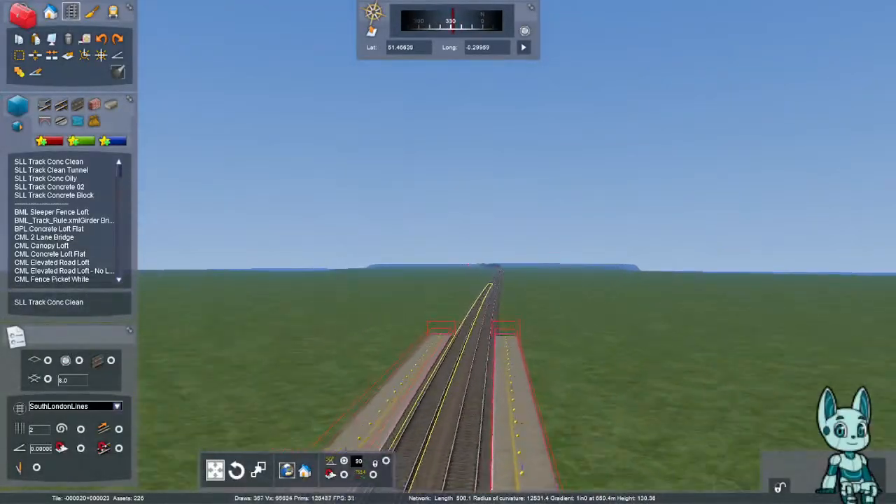
key(Right)
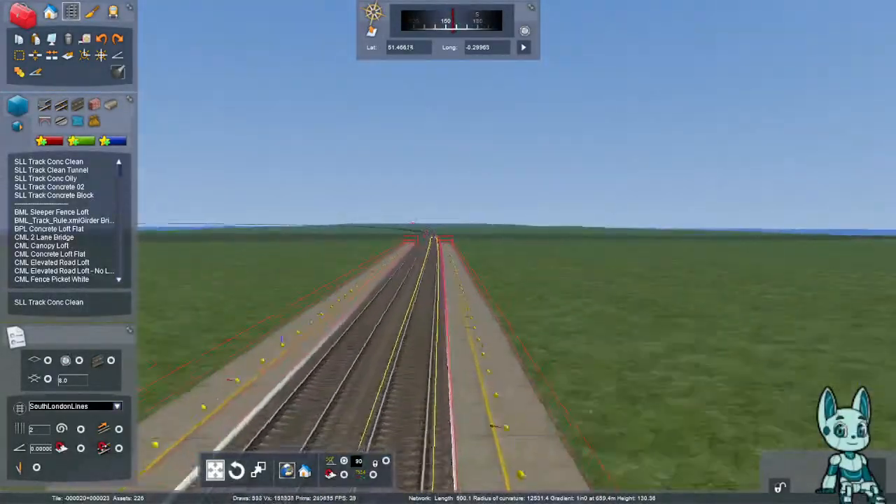
key(Down)
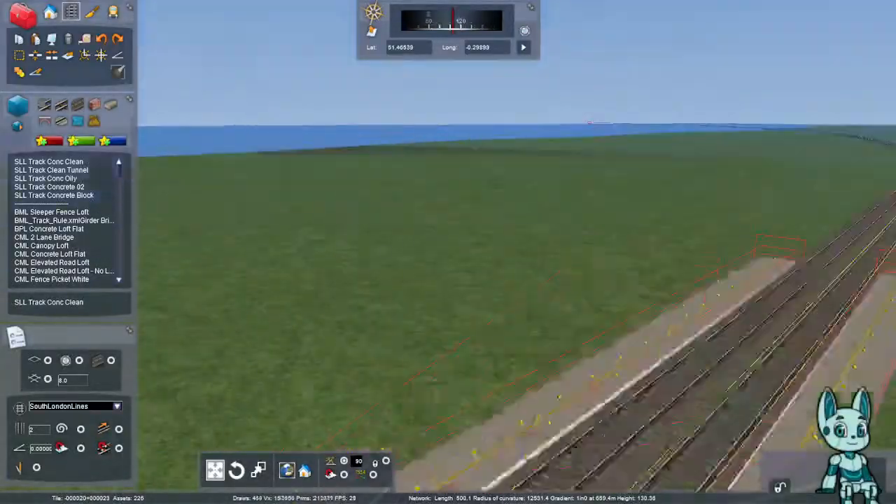
key(Left)
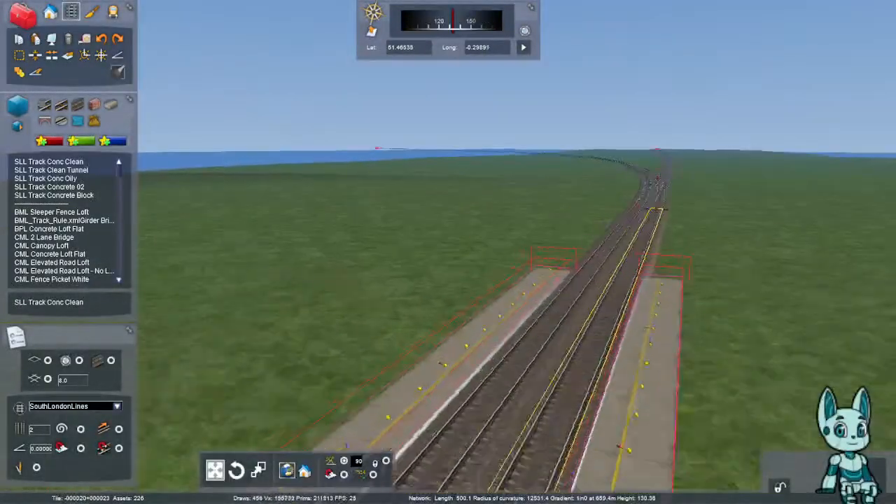
key(Down)
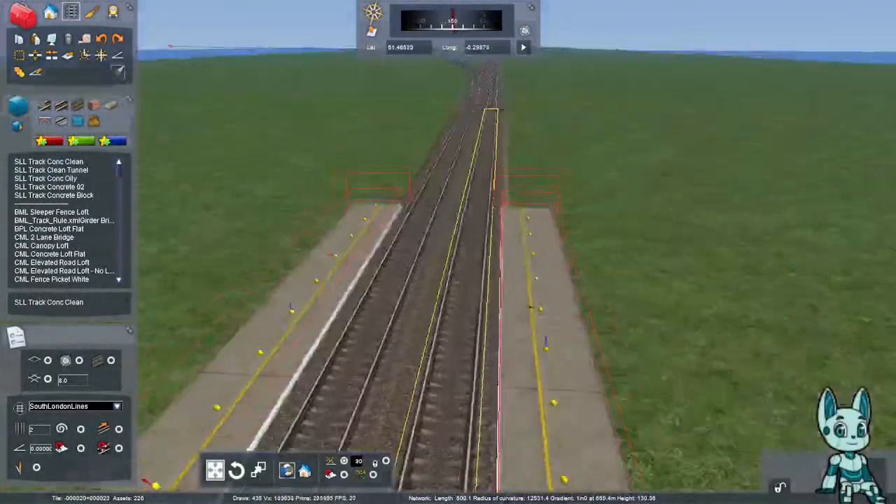
key(Up)
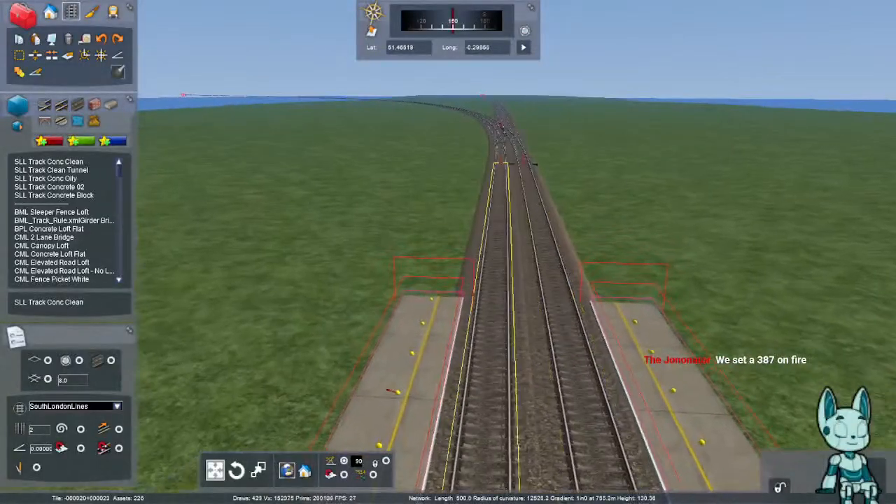
- Switch to object placement at the junction end of the platforms and list the signals and track markers
key(F3)
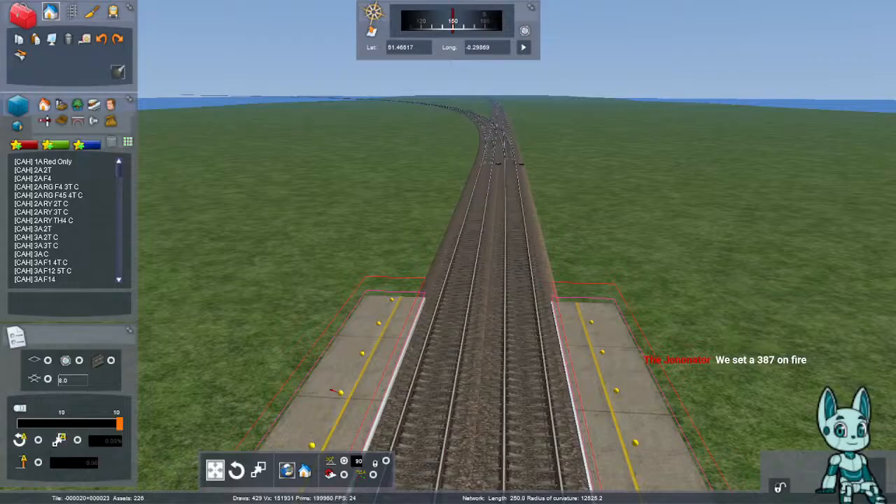
key(Down)
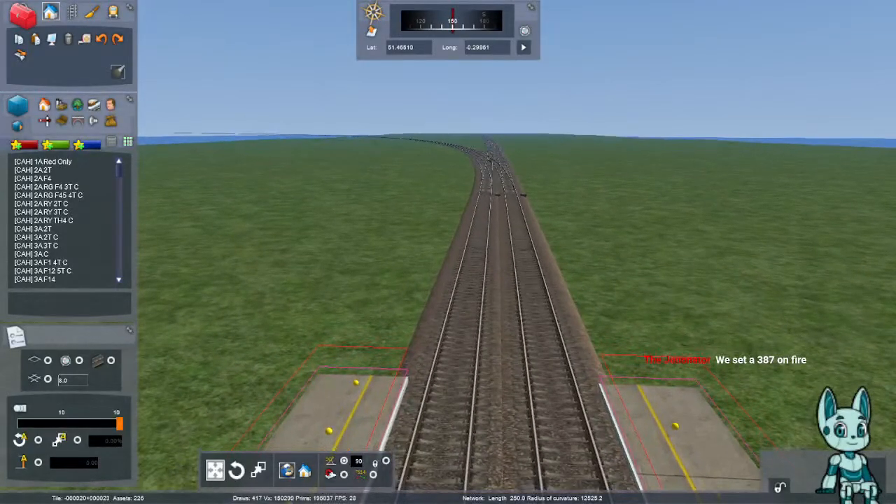
key(Up)
key(Down)
right_drag(595, 371, 610, 418)
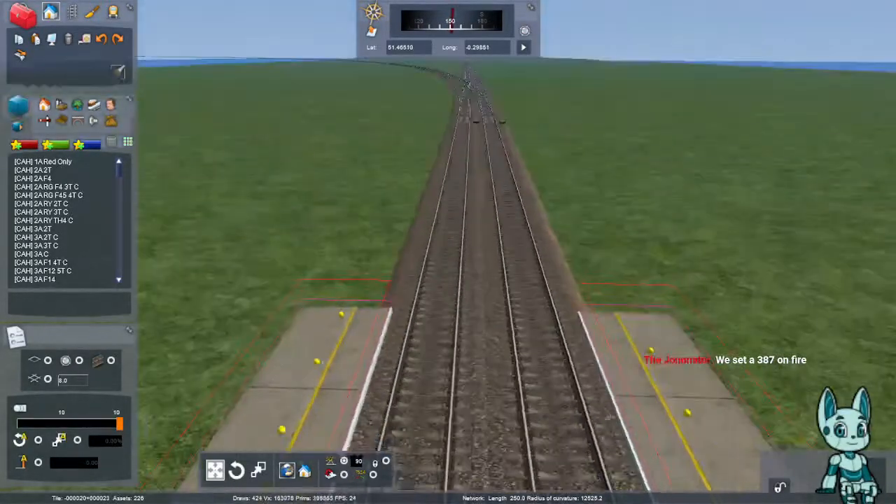
mouse_move(462, 378)
right_down()
mouse_move(833, 359)
mouse_move(865, 368)
mouse_move(850, 369)
mouse_move(845, 415)
right_up()
key(Up)
key(Up)
click(45, 121)
right_drag(448, 280, 445, 203)
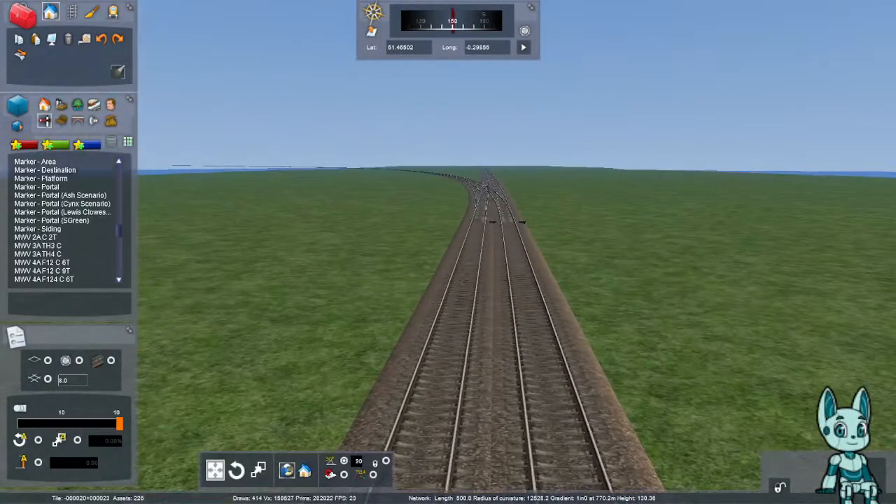
- Find the UKpro 3A F1 signal among the track-side assets and select it for placement
scroll(67, 220, down, 10)
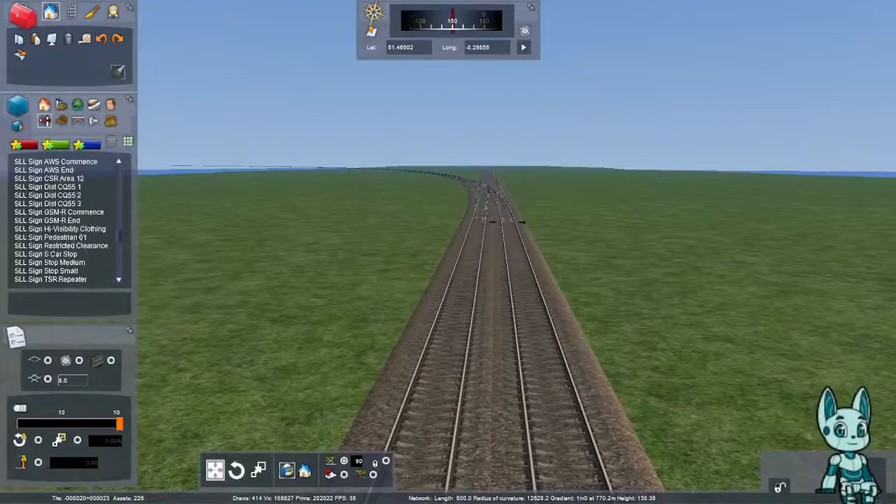
scroll(66, 221, up, 6)
scroll(66, 220, down, 8)
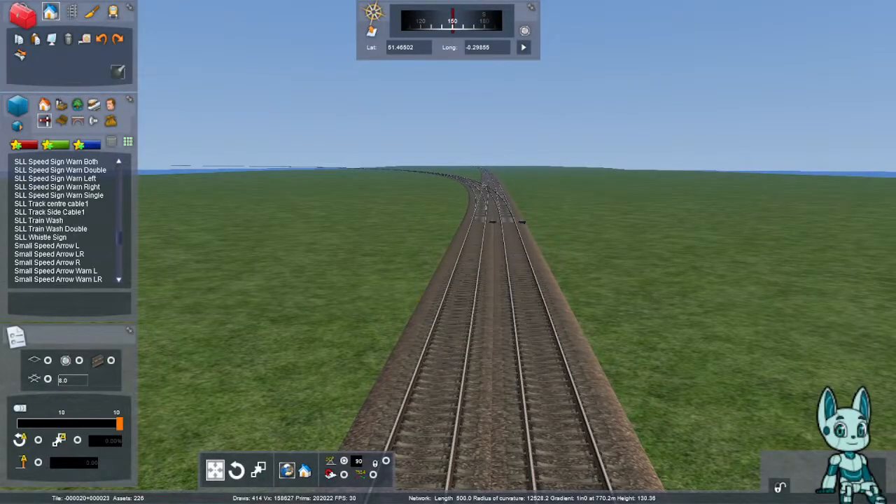
click(51, 229)
scroll(67, 221, down, 10)
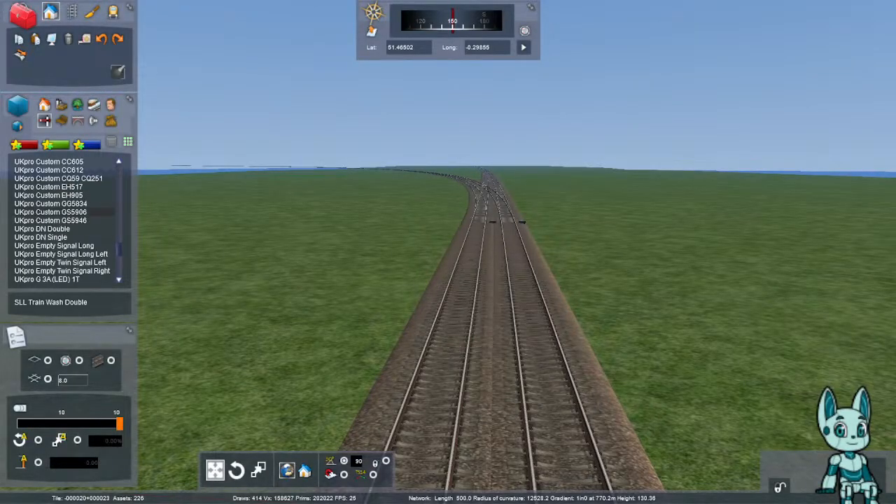
scroll(66, 220, up, 10)
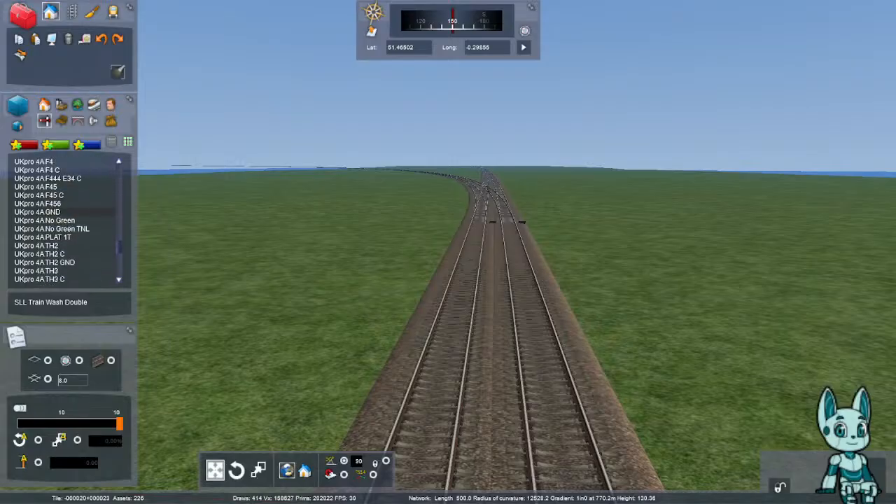
scroll(67, 220, down, 9)
scroll(66, 221, down, 10)
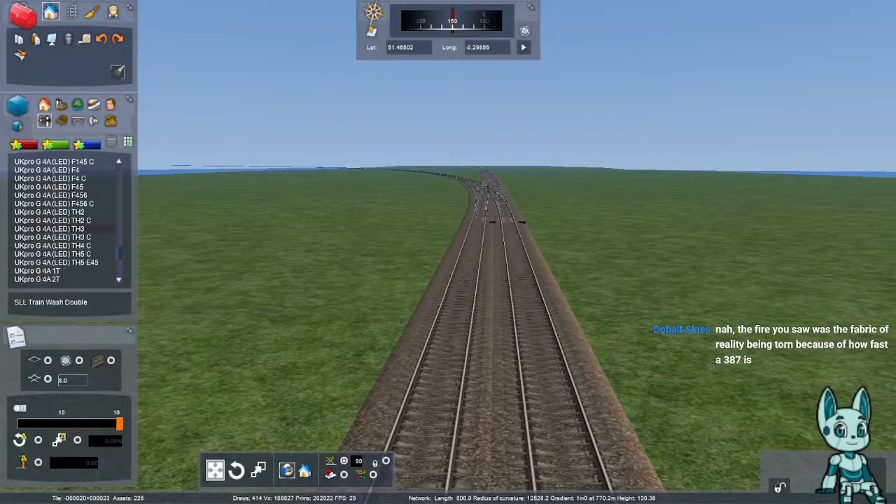
scroll(67, 221, up, 15)
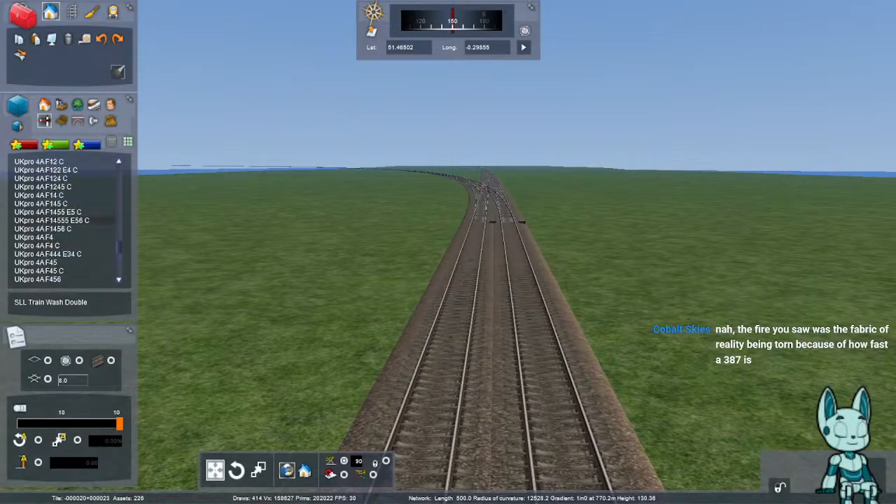
scroll(66, 220, up, 10)
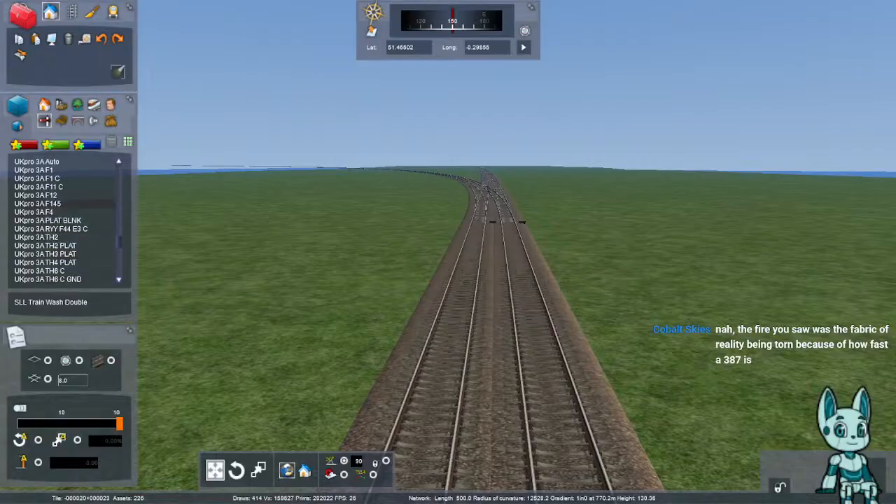
click(34, 195)
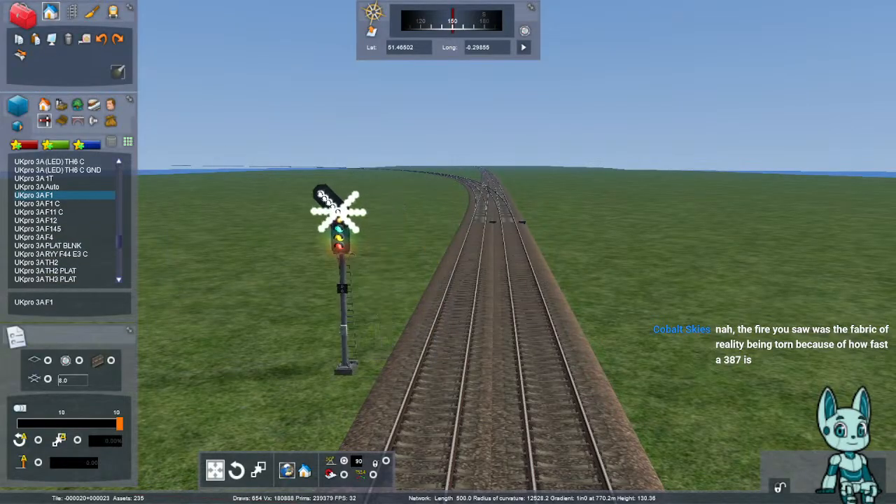
- Place the signal left of the line just beyond the platform, linking it to the adjacent track and both routes past the junction
click(326, 401)
click(436, 373)
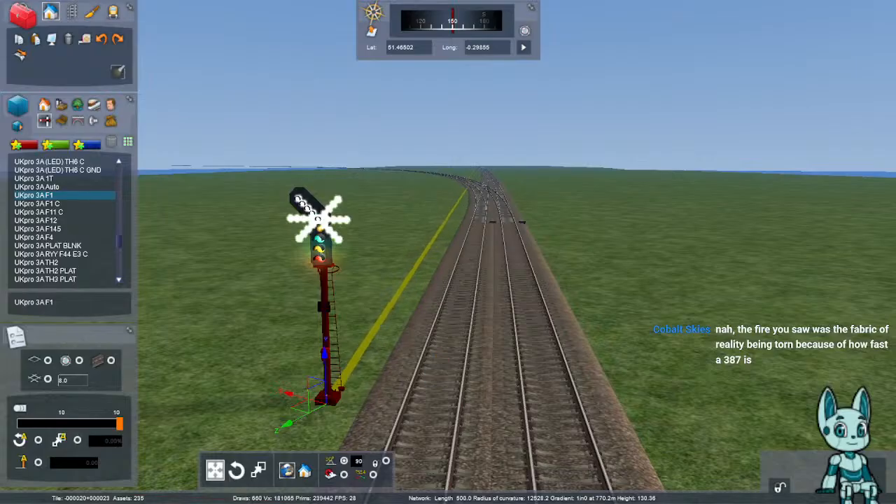
click(472, 184)
right_click(473, 185)
- Set the first value of the signal's link 2 to 1 and enable that link's last option
click(325, 343)
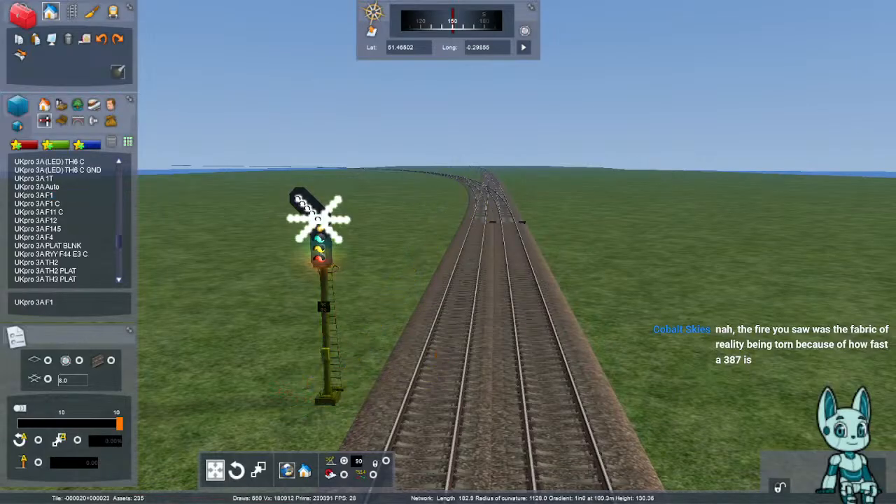
click(800, 243)
text(1)
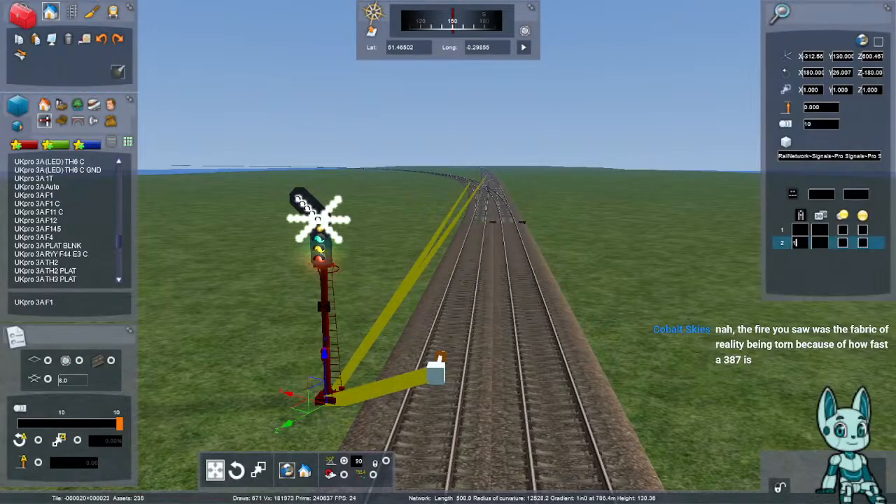
click(550, 308)
- View the station and new signal from the far end of the platforms, and save the route
key(Down)
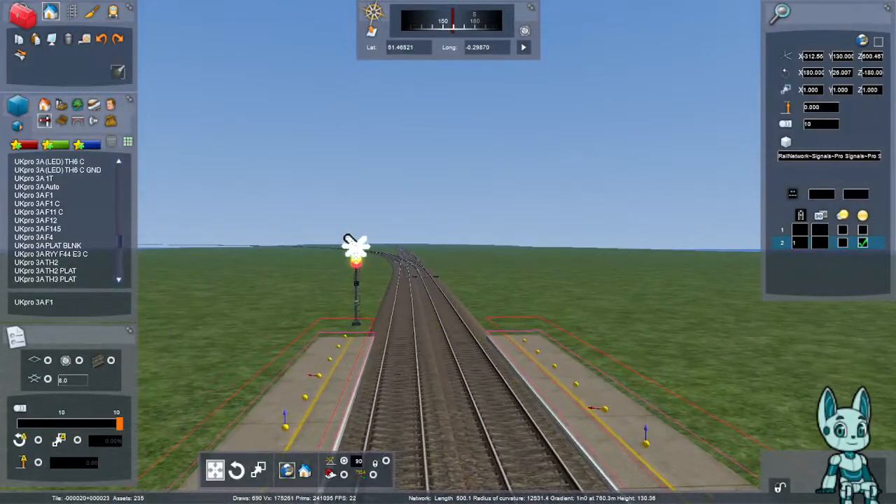
key(Down)
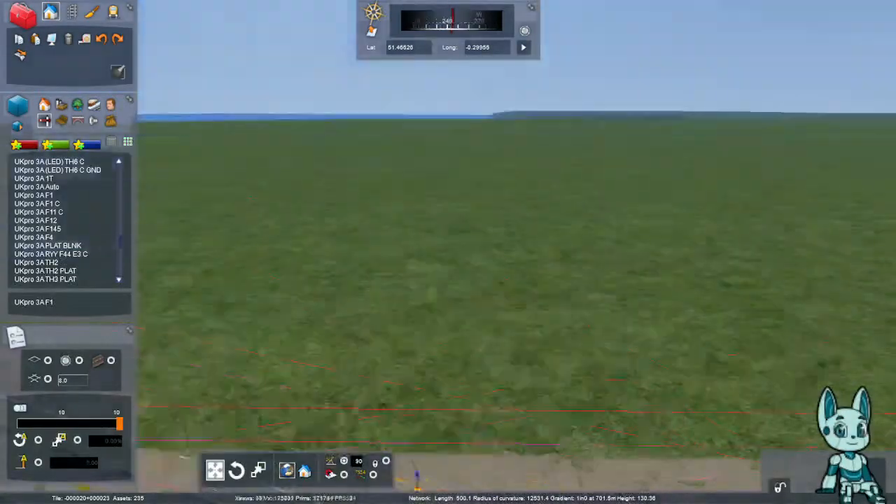
key(Up)
key(Up)
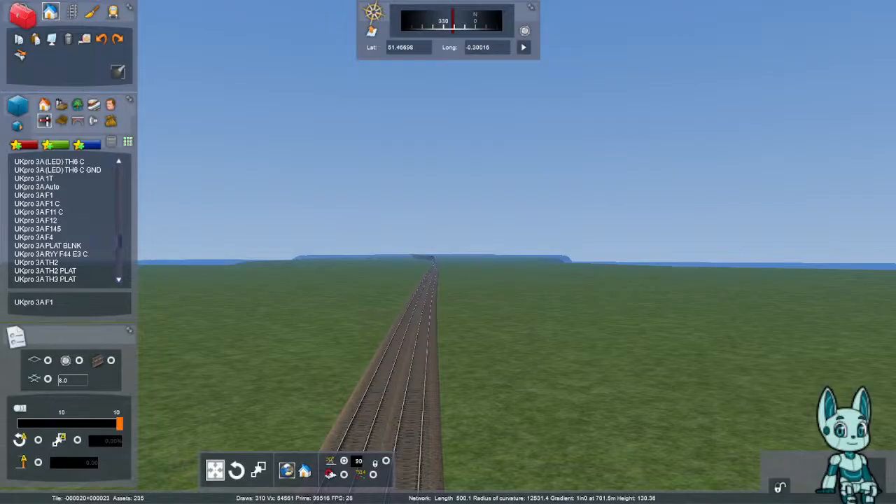
key(Up)
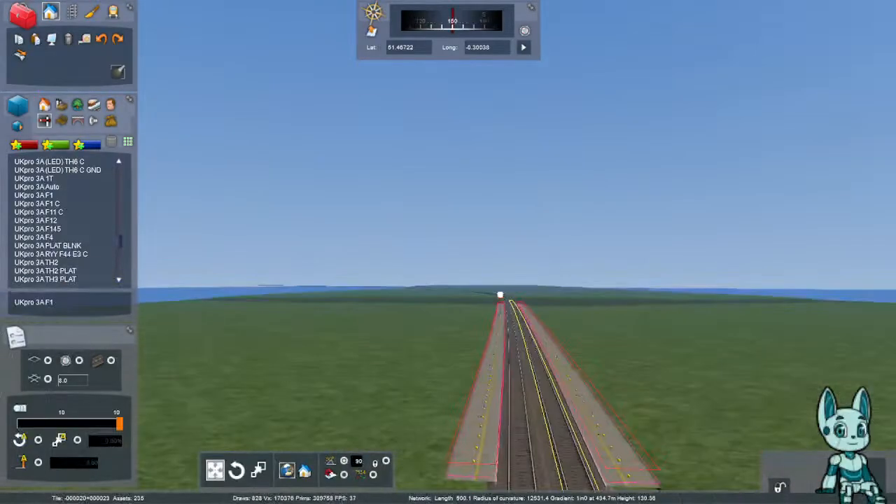
key(Up)
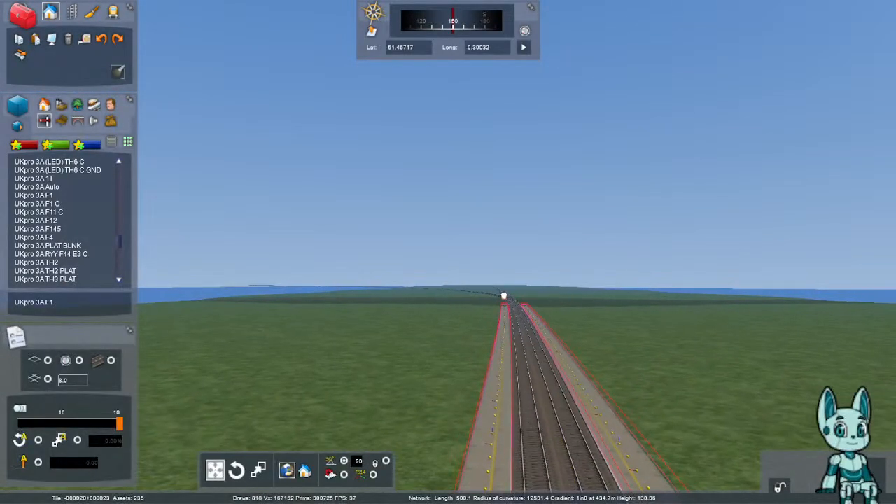
right_drag(448, 252, 438, 381)
right_drag(448, 252, 490, 14)
key(F2)
key(Return)
- Place a Marker - Platform along the signal-side track, from the platform end nearest the signal to the opposite platform end
key(Up)
key(Up)
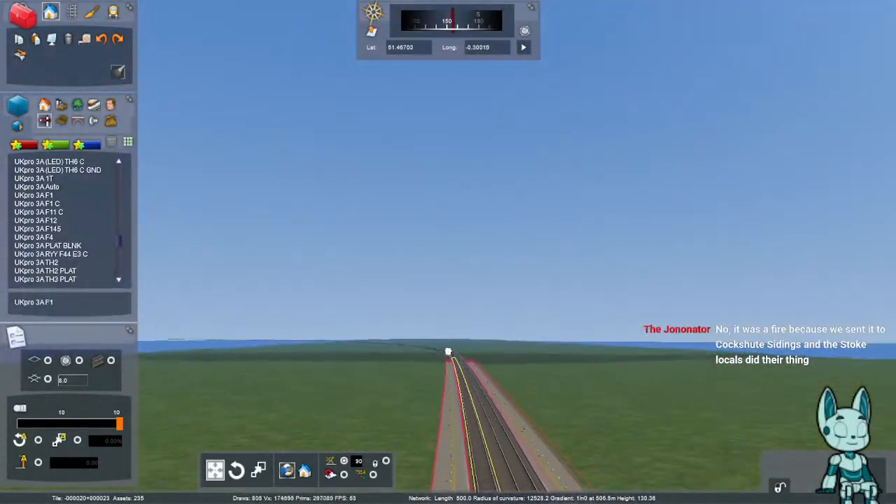
right_drag(449, 252, 707, 392)
key(Up)
key(Left)
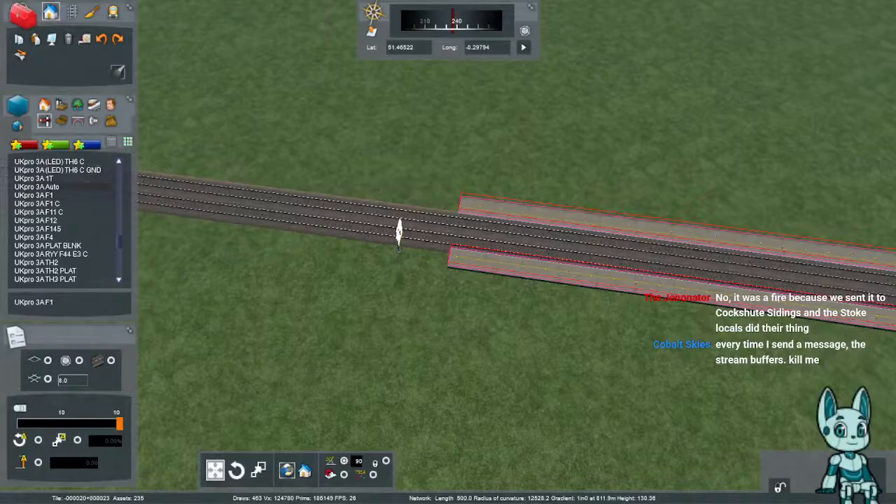
key(m)
key(Down)
key(Down)
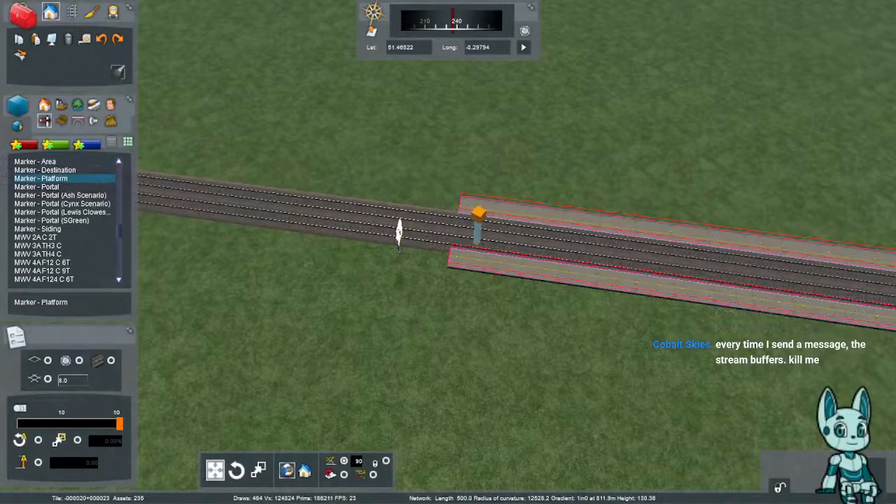
click(456, 240)
key(Right)
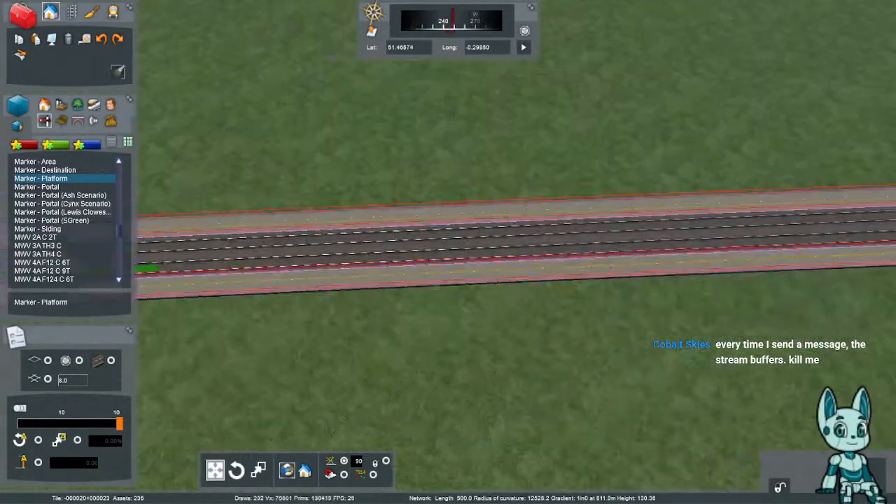
key(Right)
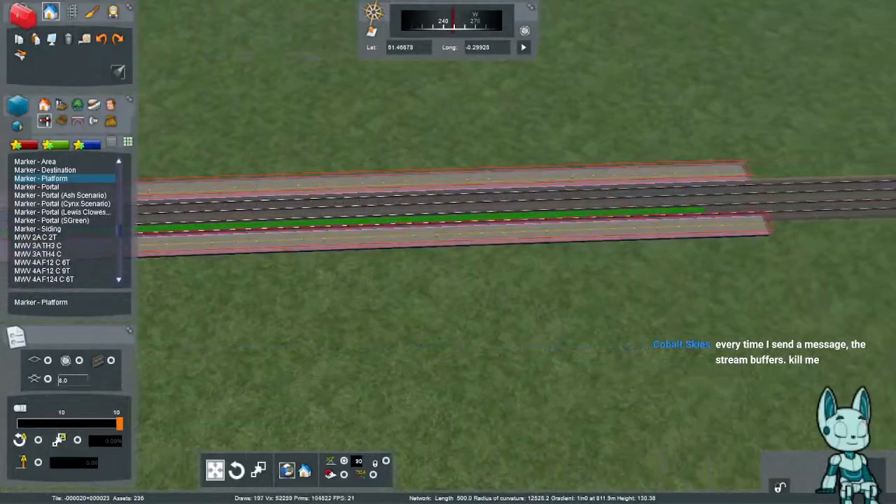
click(686, 209)
key(Right)
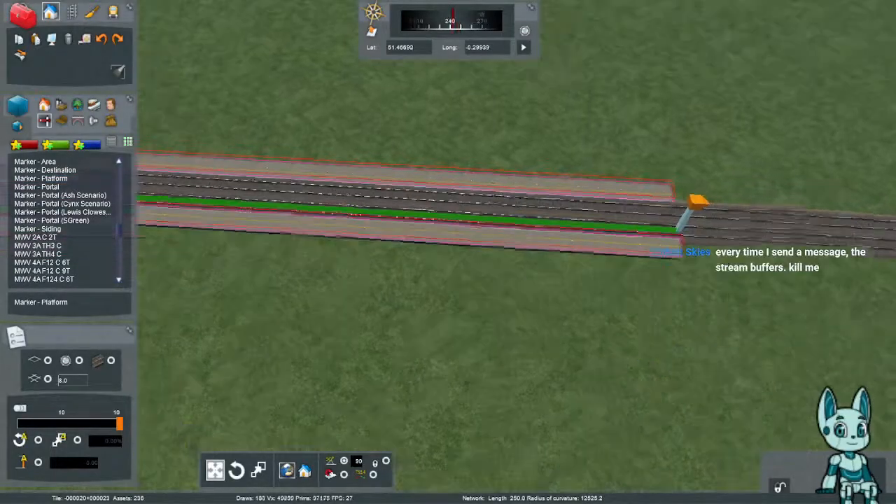
- Place a second Marker - Platform along the opposite track, covering the full length of its platform
key(Right)
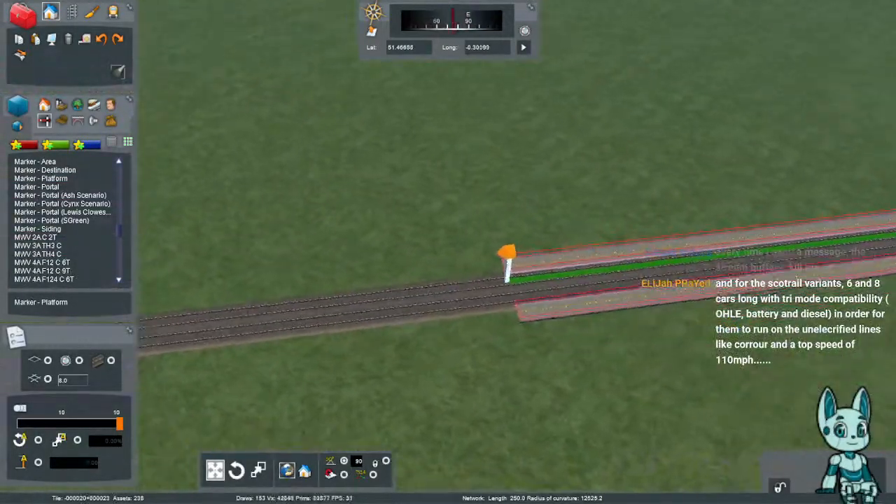
click(41, 178)
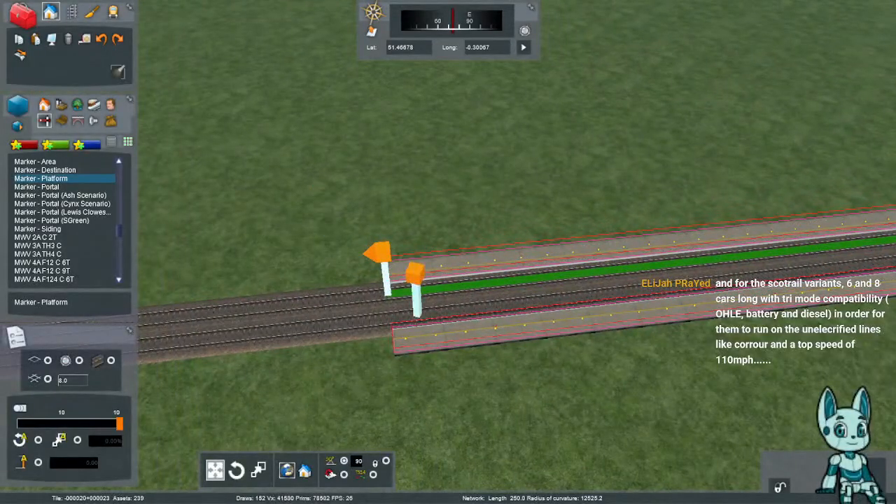
click(394, 322)
key(Right)
key(Right)
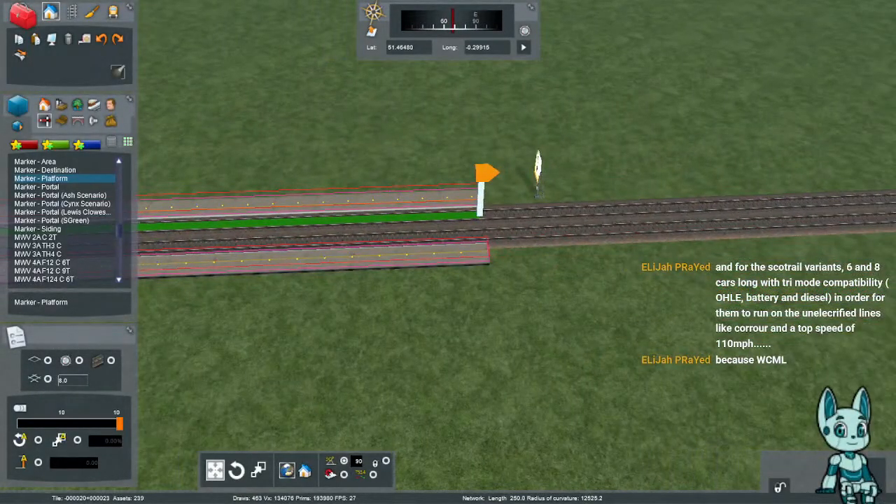
key(Right)
key(Right)
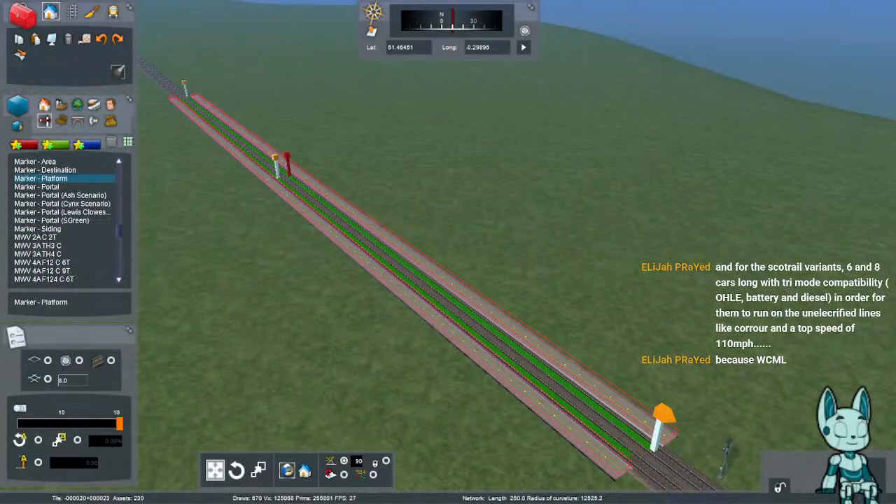
key(Escape)
- Name the platform marker on the left-hand track Hurston Common P1 in both of its name fields
key(Up)
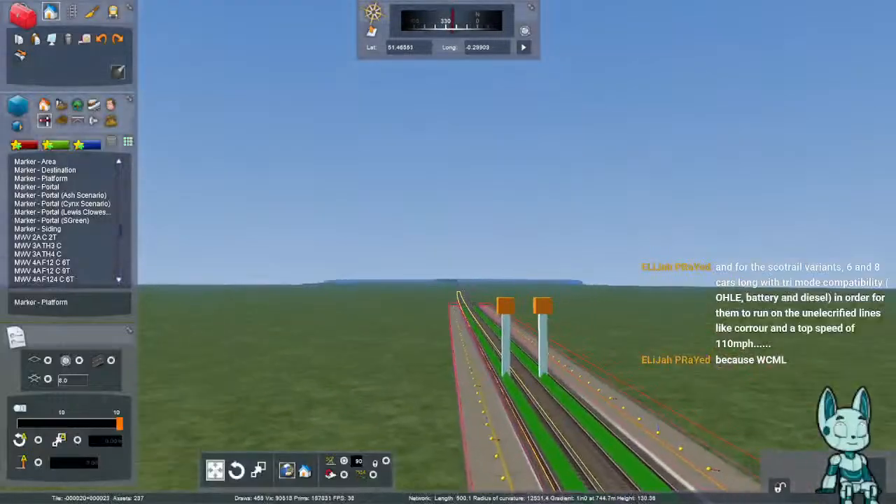
key(Up)
double_click(470, 357)
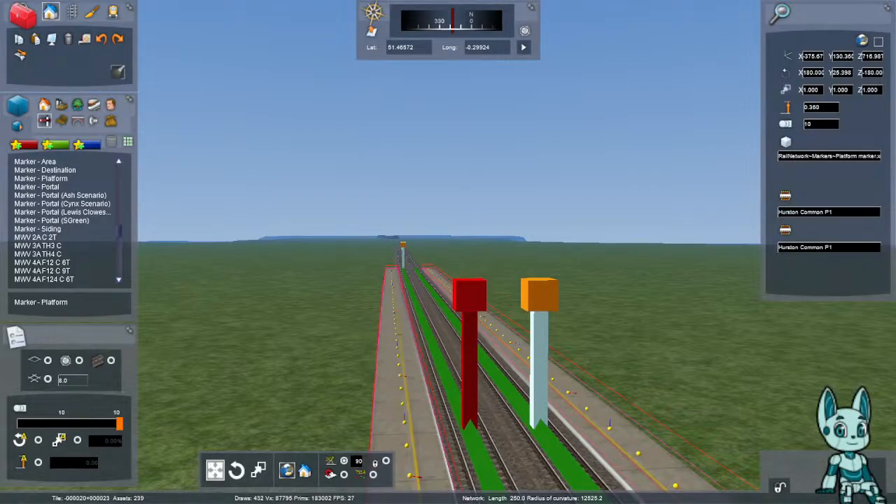
click(616, 315)
- Name the platform marker on the right-hand track Hurston Common P2 and deselect it
double_click(539, 357)
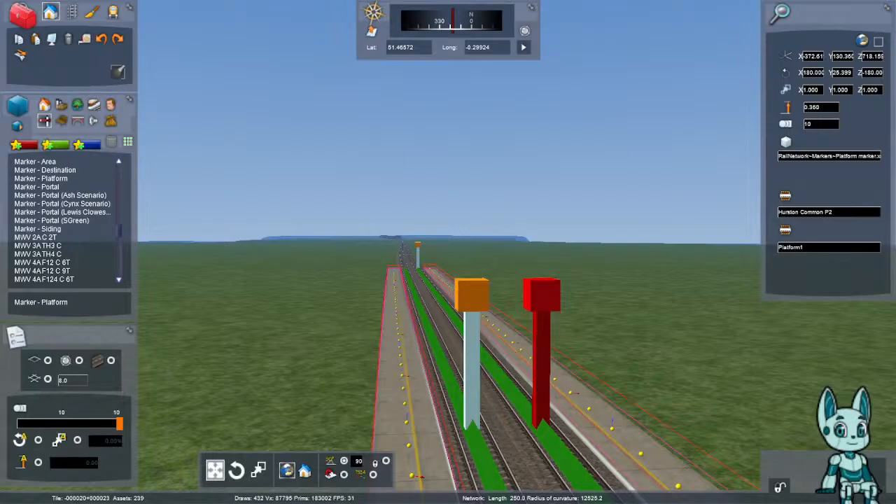
drag(840, 212, 804, 212)
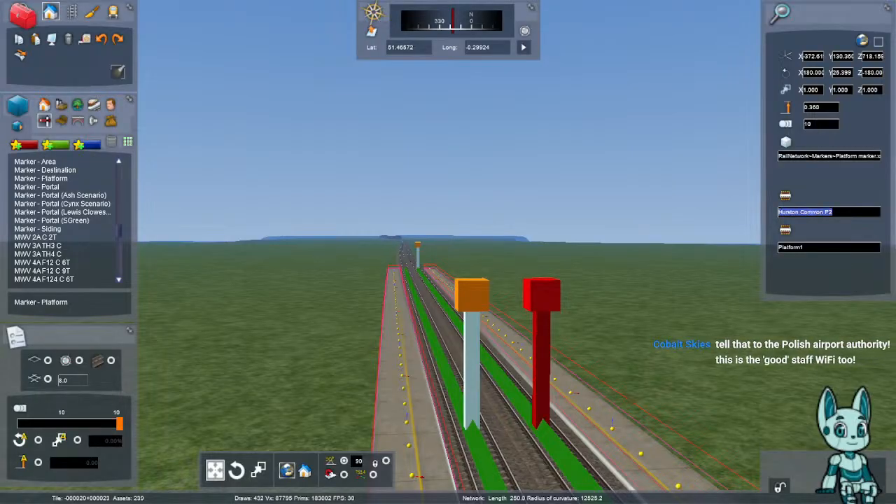
click(686, 266)
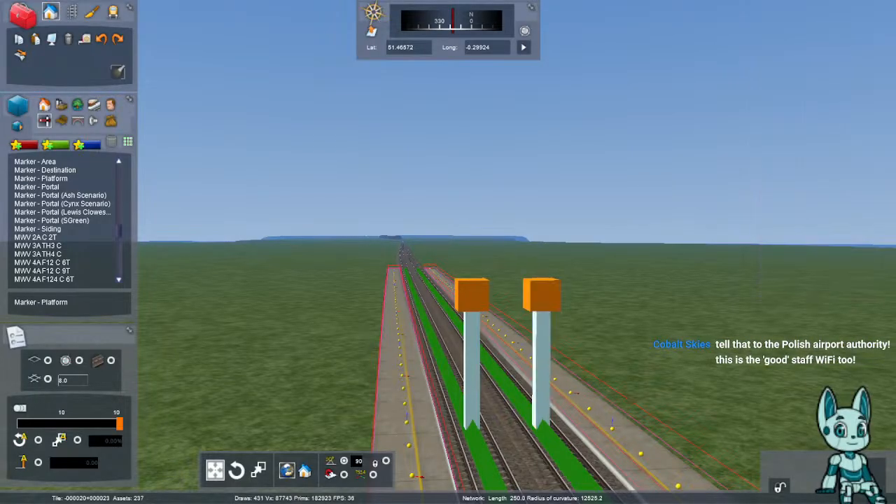
- Follow the line beyond the station to the far end of the tunnel and save the route changes
mouse_move(686, 266)
right_down()
mouse_move(633, 279)
mouse_move(641, 262)
right_up()
key(Up)
key(Up)
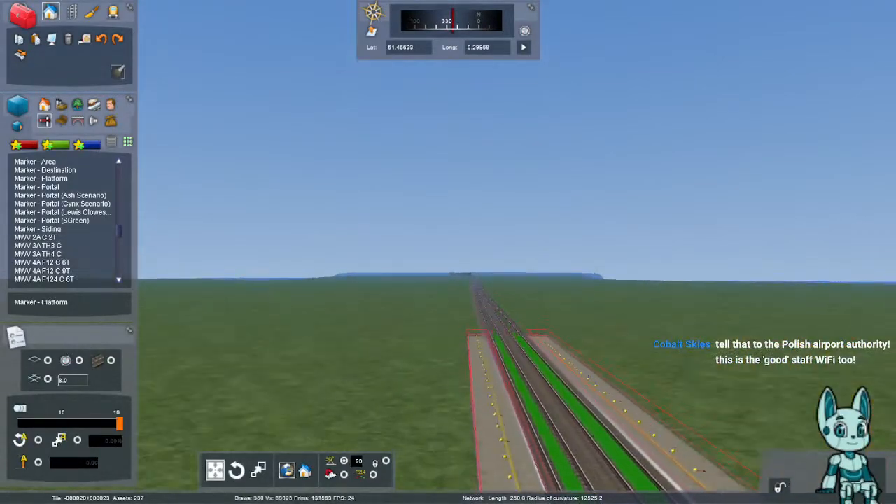
key(Up)
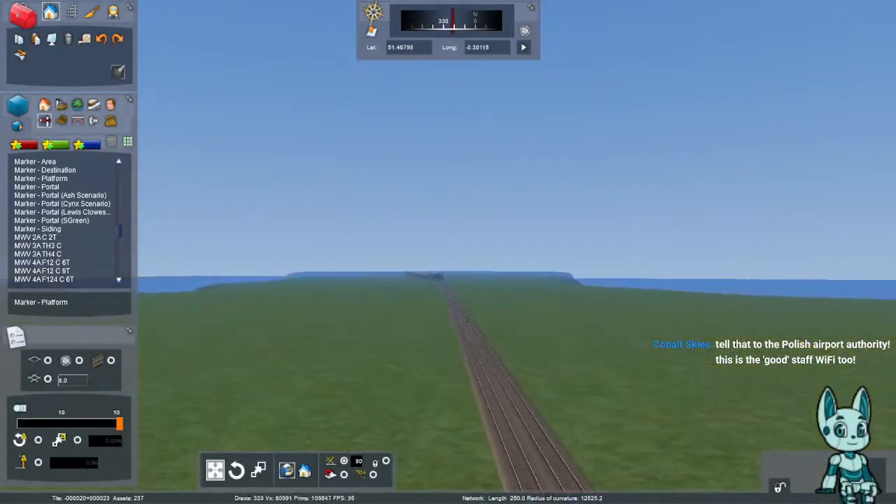
key(Up)
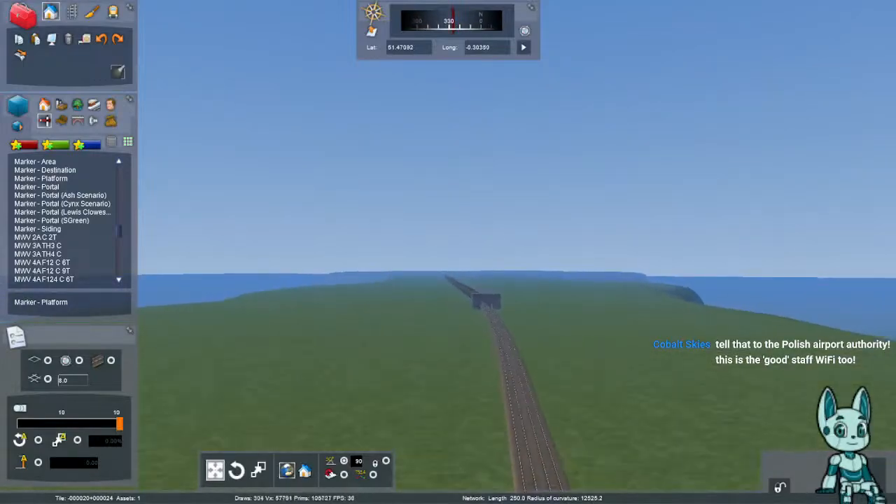
key(Up)
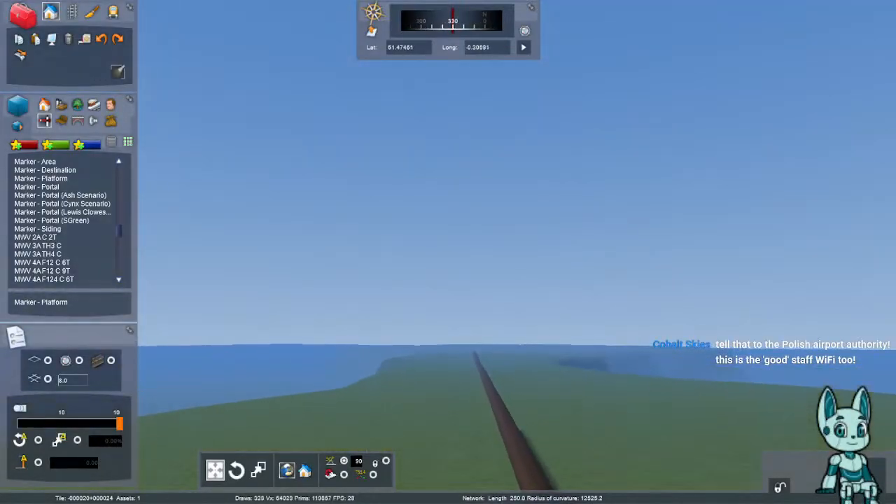
key(Up)
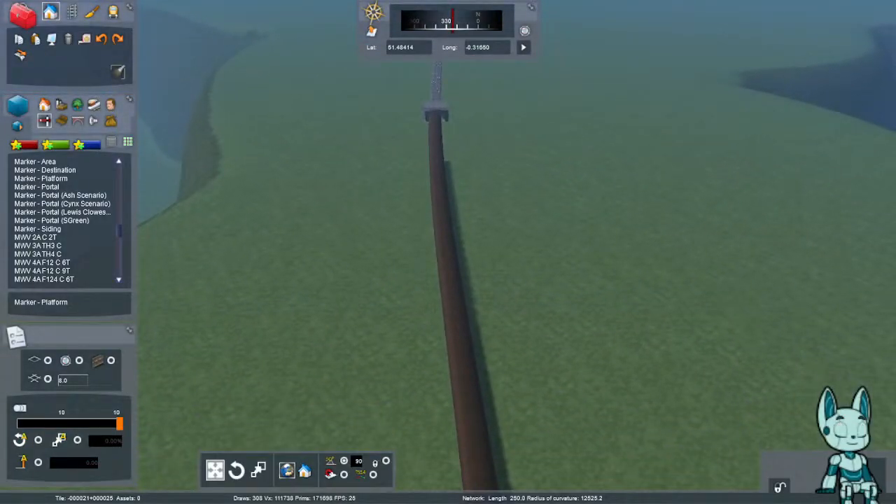
key(Up)
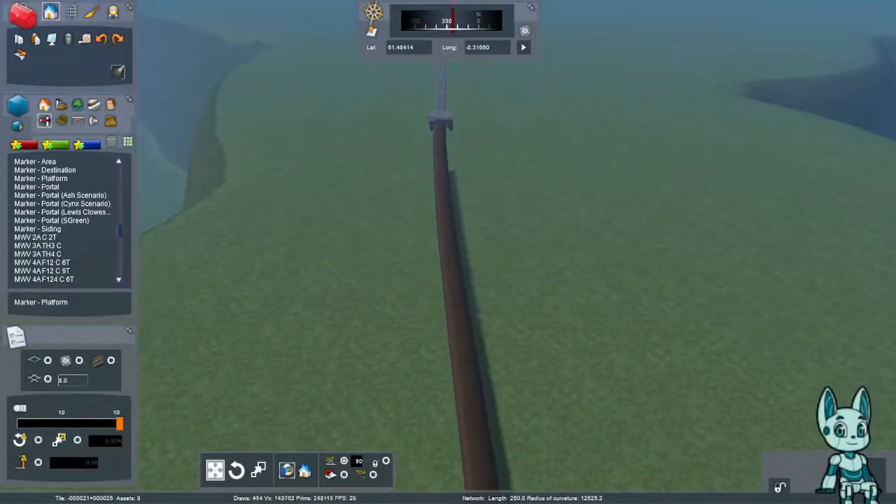
key(F2)
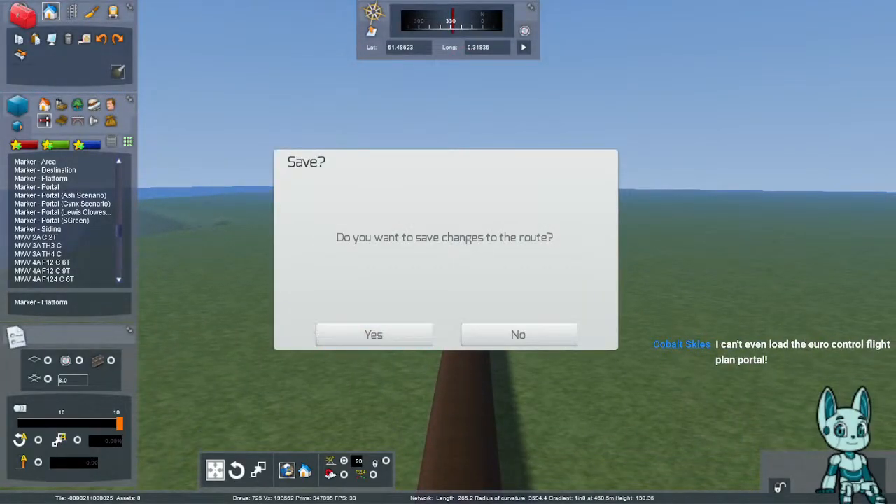
click(373, 335)
- Place a Tunnel Occlusion Volume from the miscellaneous assets on the ground beside the tunnel tube
right_drag(367, 351, 735, 296)
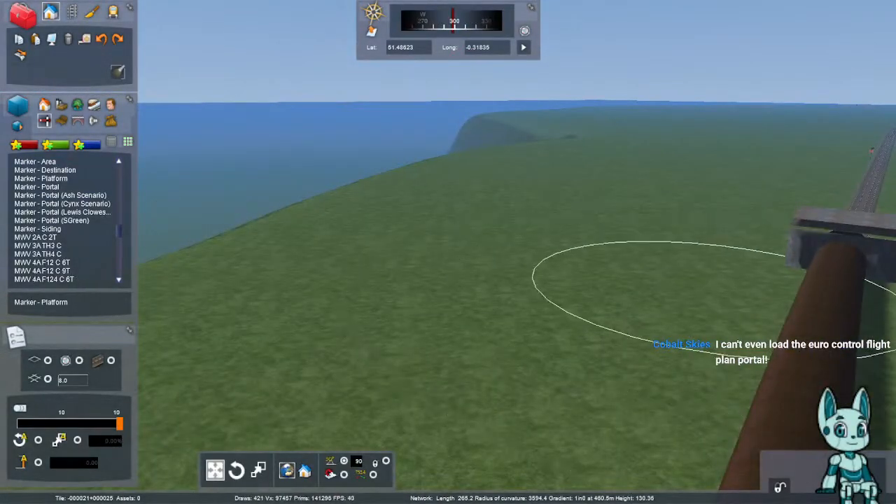
right_drag(392, 210, 715, 105)
key(Up)
key(Down)
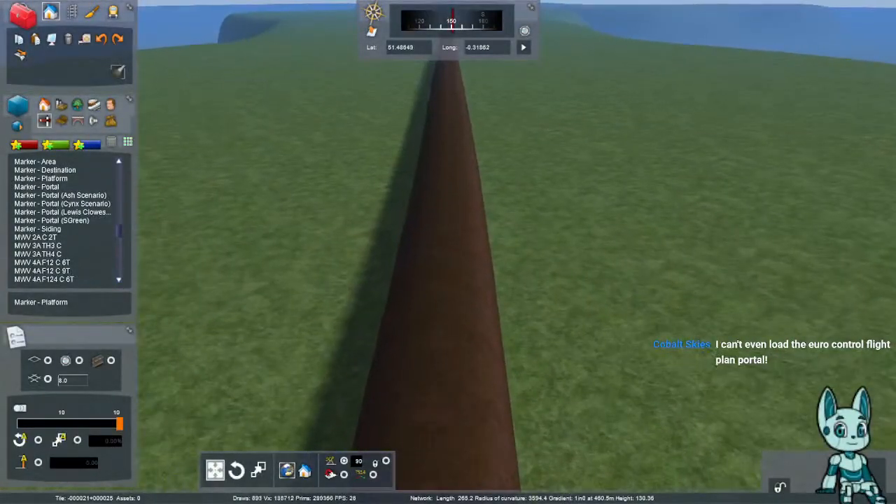
click(111, 122)
key(t)
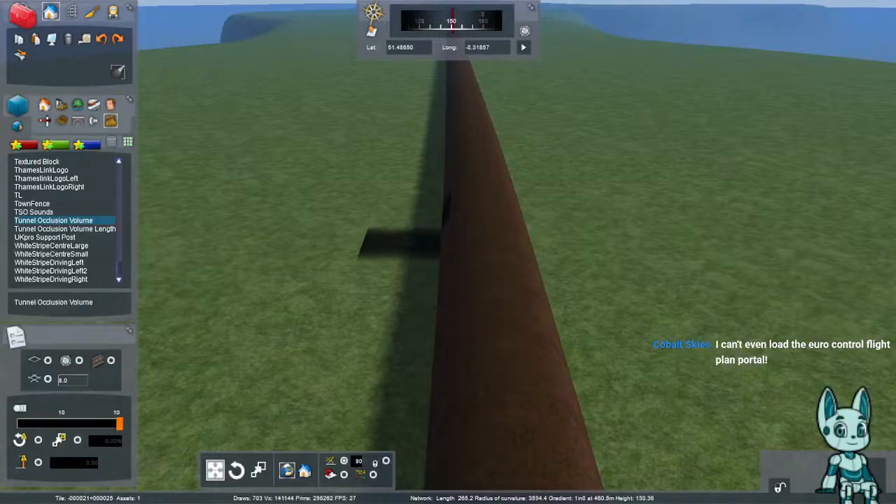
click(401, 243)
key(Up)
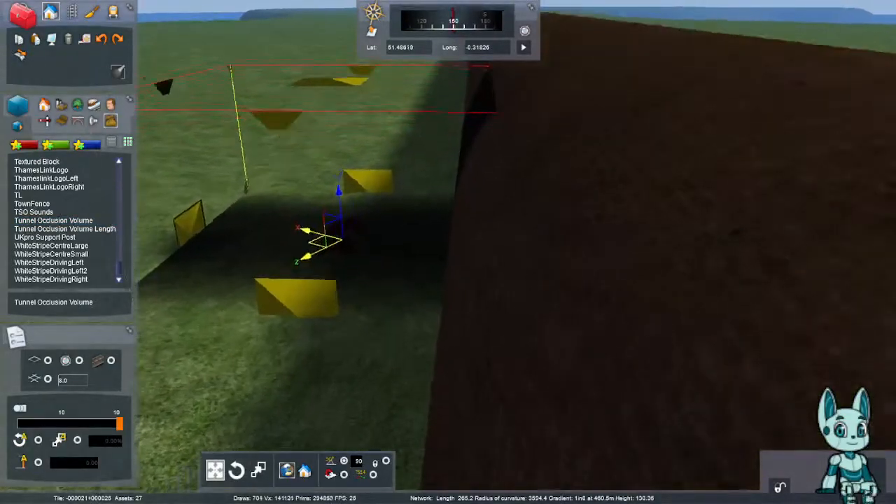
- Align the Tunnel Occlusion Volume with the tracks inside the tunnel and raise it to the middle of the bore
key(Left)
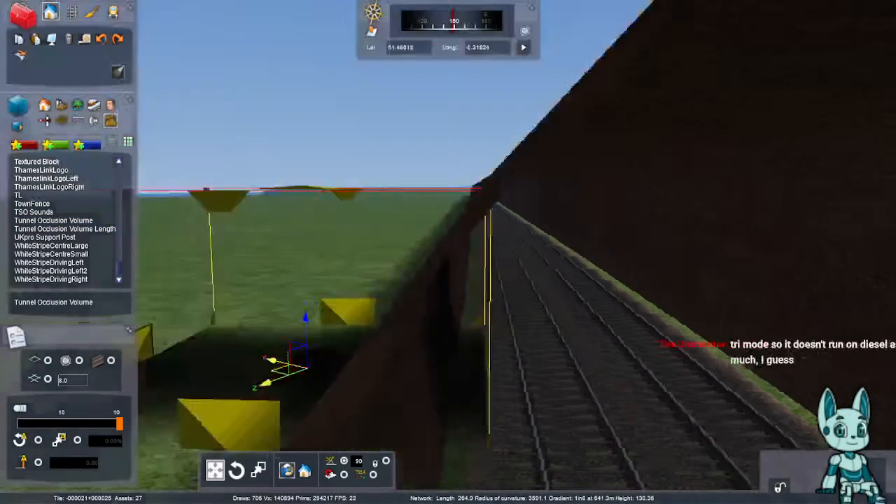
key(Right)
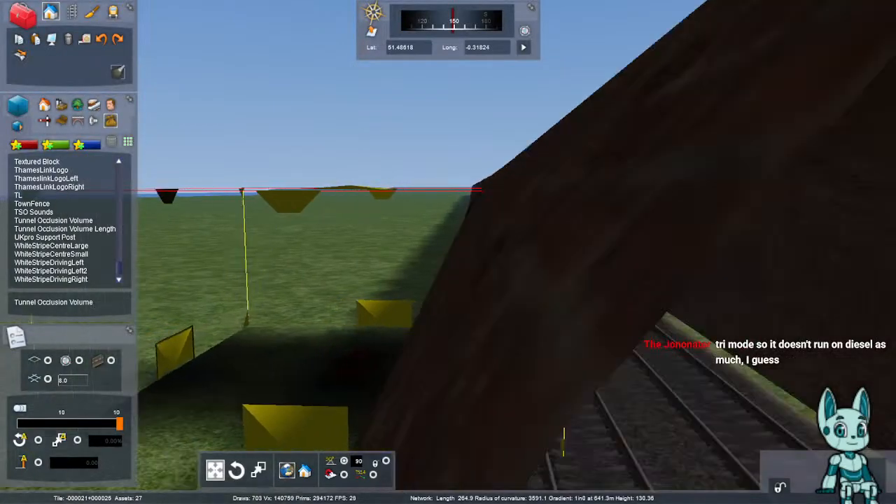
key(Left)
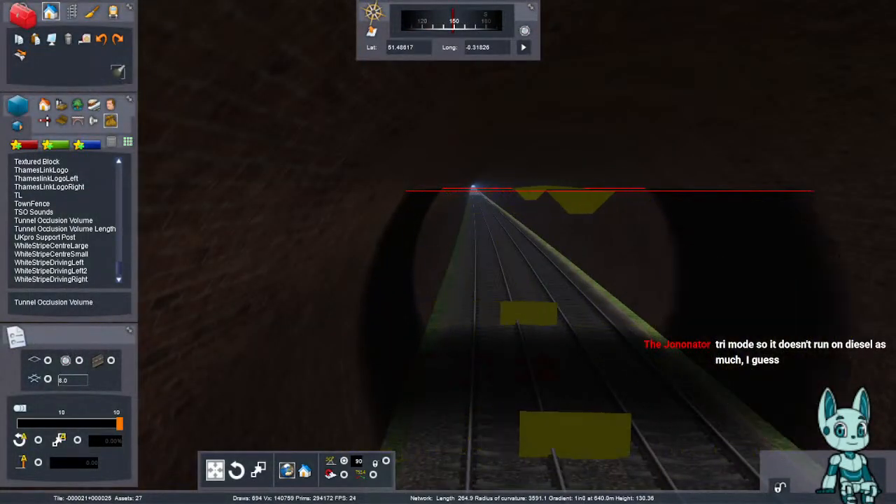
key(Right)
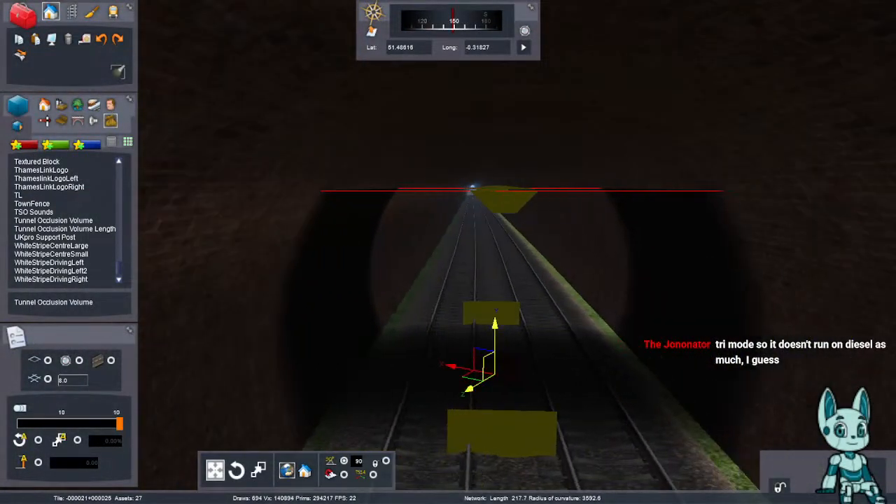
mouse_move(452, 367)
mouse_down()
mouse_move(495, 371)
mouse_move(446, 365)
mouse_up()
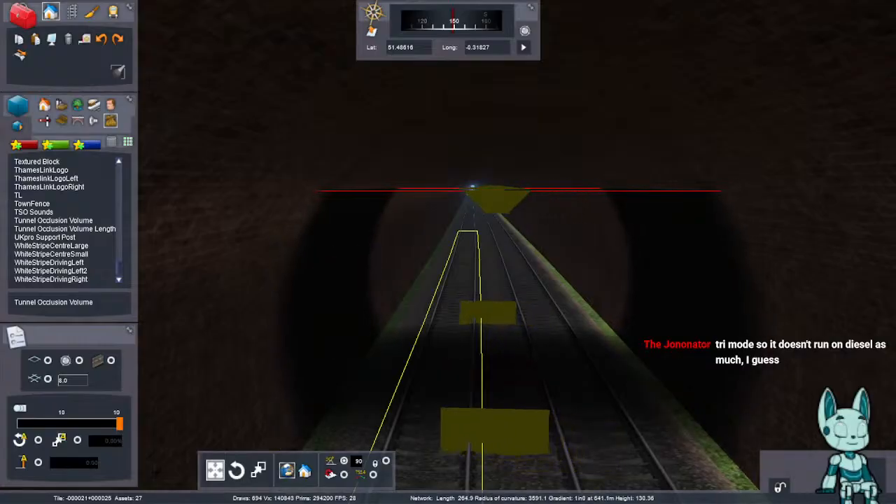
drag(491, 310, 491, 209)
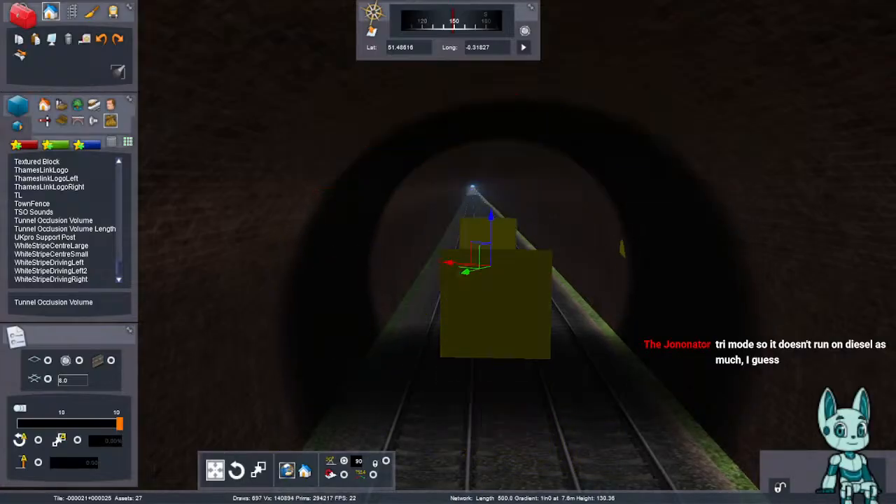
- Stretch the Tunnel Occlusion Volume lengthwise along the straight tunnel
key(Up)
right_drag(491, 210, 457, 77)
key(Up)
key(Up)
key(Down)
key(Down)
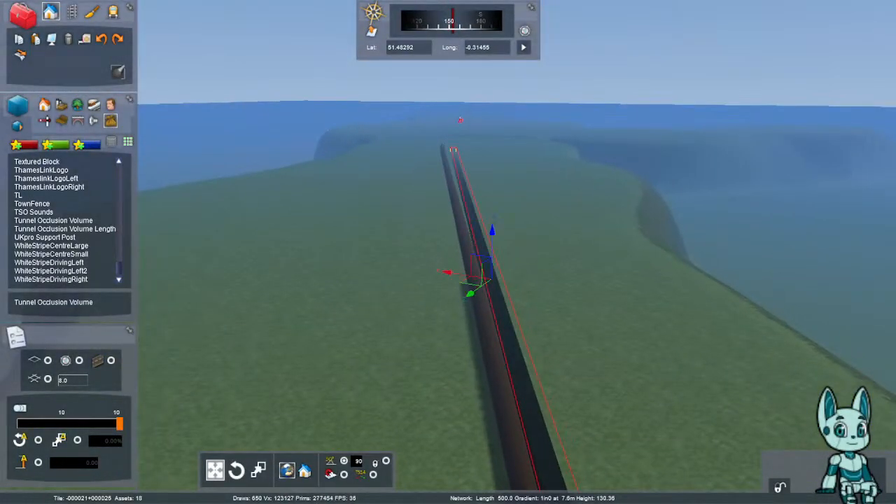
right_drag(448, 211, 770, 200)
key(Up)
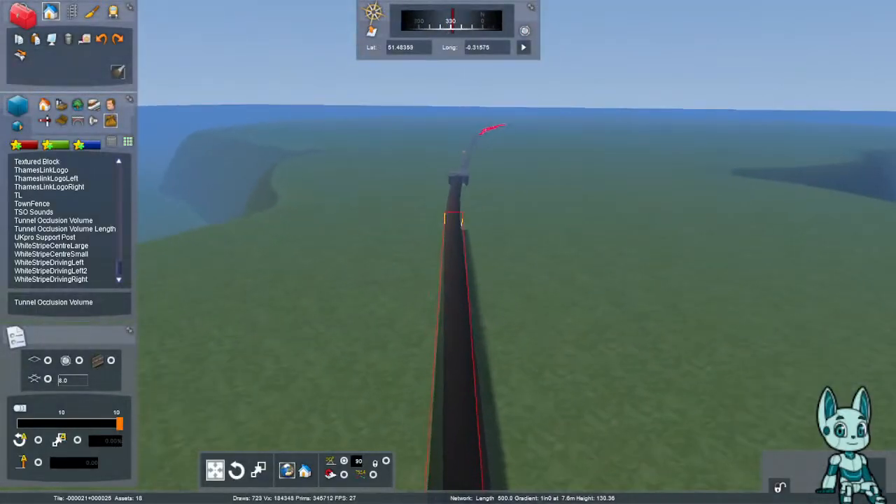
key(Up)
right_drag(448, 210, 707, 221)
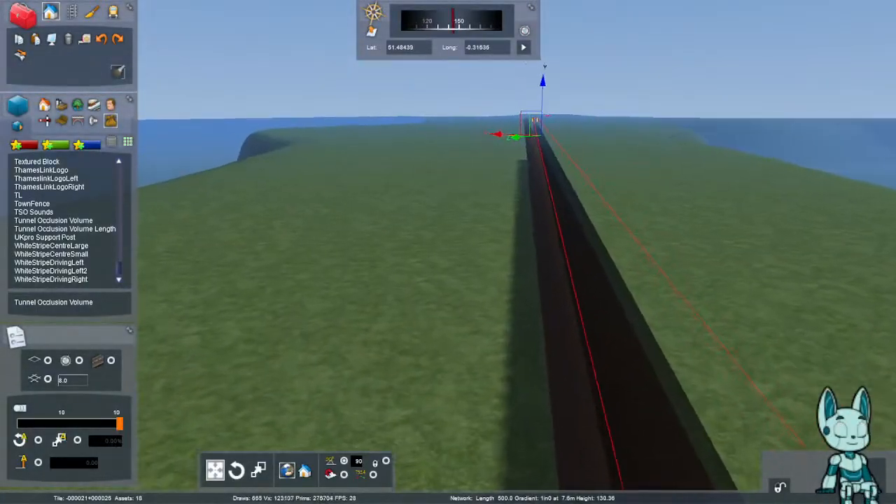
- Shift the Tunnel Occlusion Volume along the tunnel until its end sits just short of the far portal
key(Up)
key(Right)
key(Left)
right_drag(448, 211, 511, 129)
key(Up)
key(Up)
right_drag(448, 252, 418, 250)
key(Up)
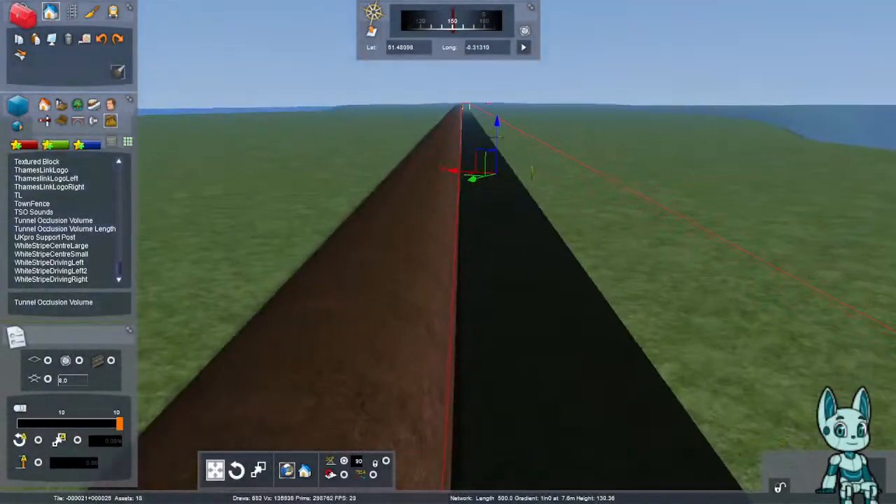
key(Up)
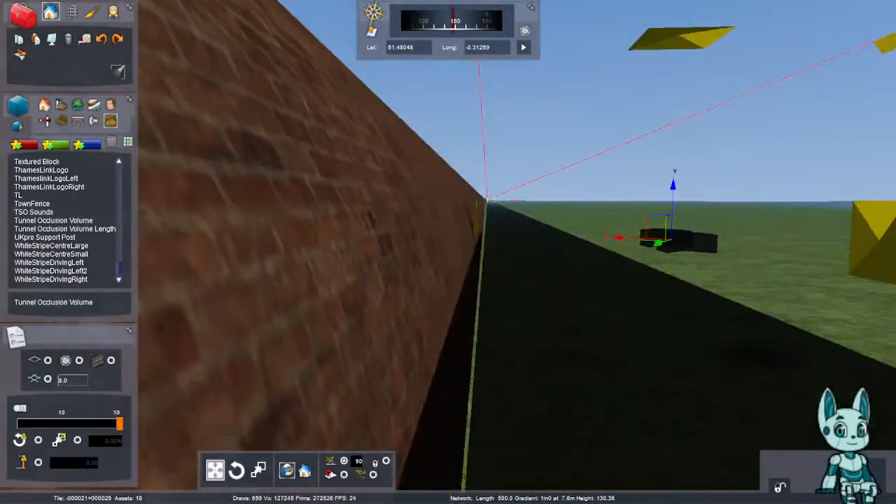
key(Up)
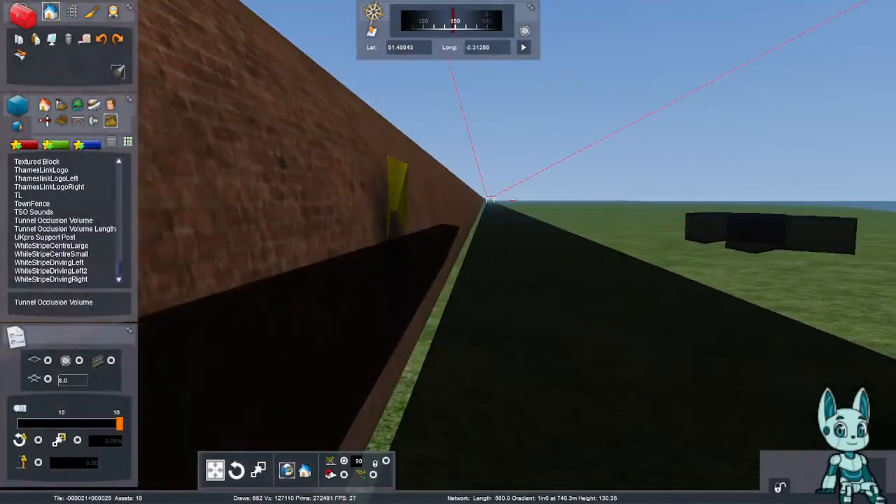
key(Up)
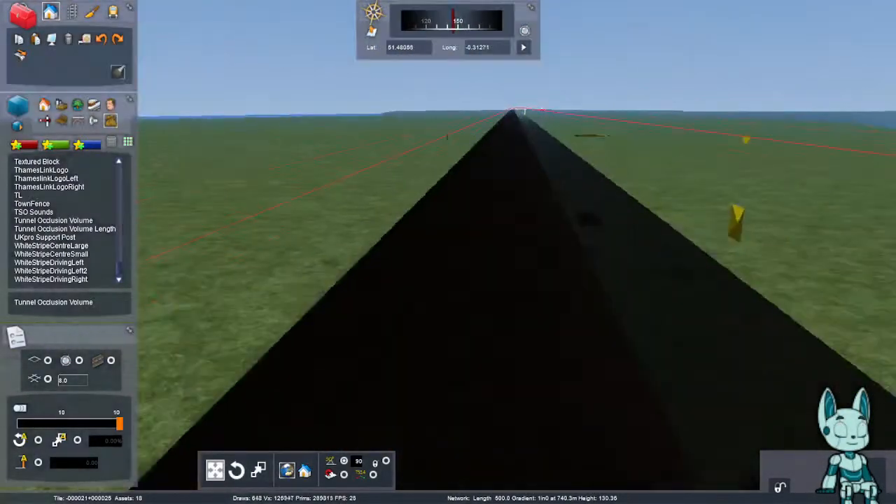
key(Up)
key(Up)
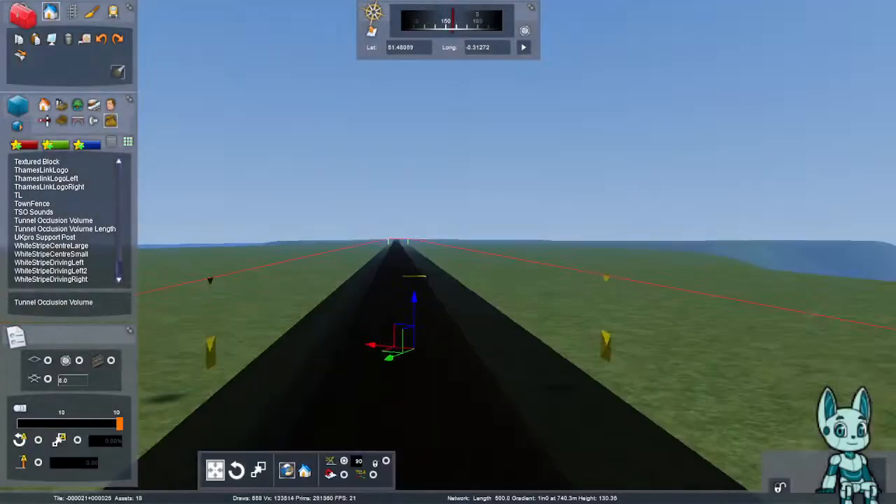
key(Up)
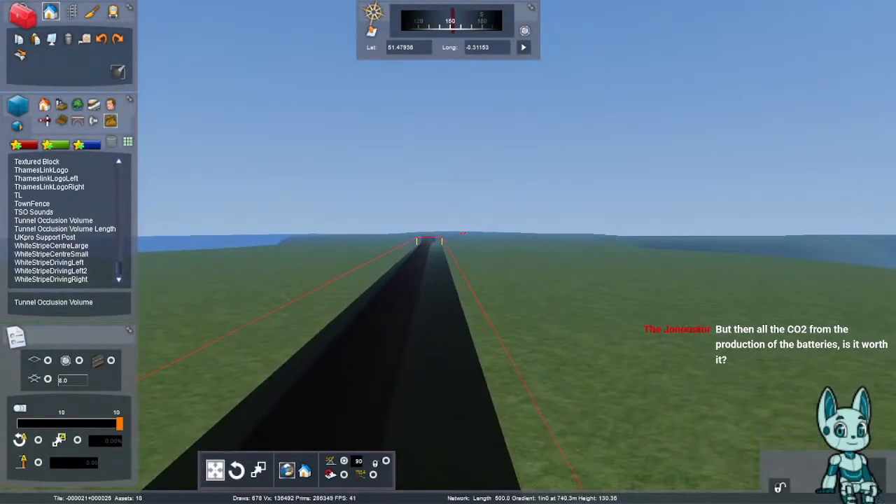
key(Up)
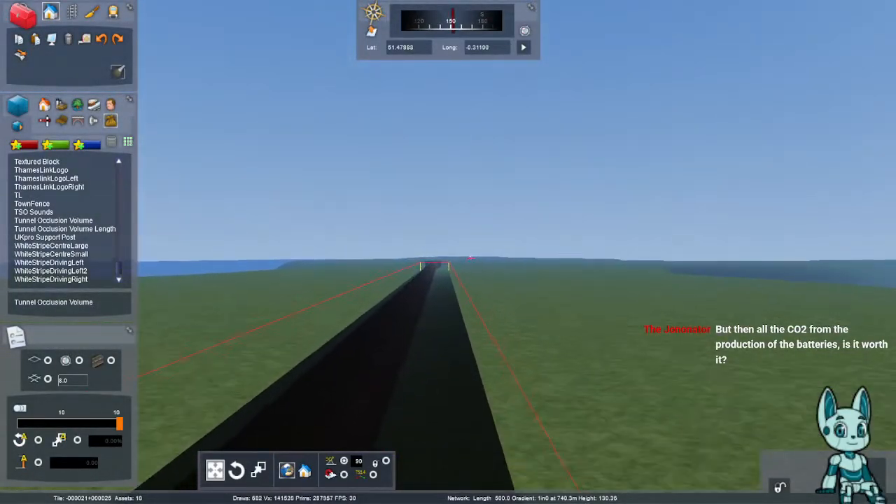
key(Up)
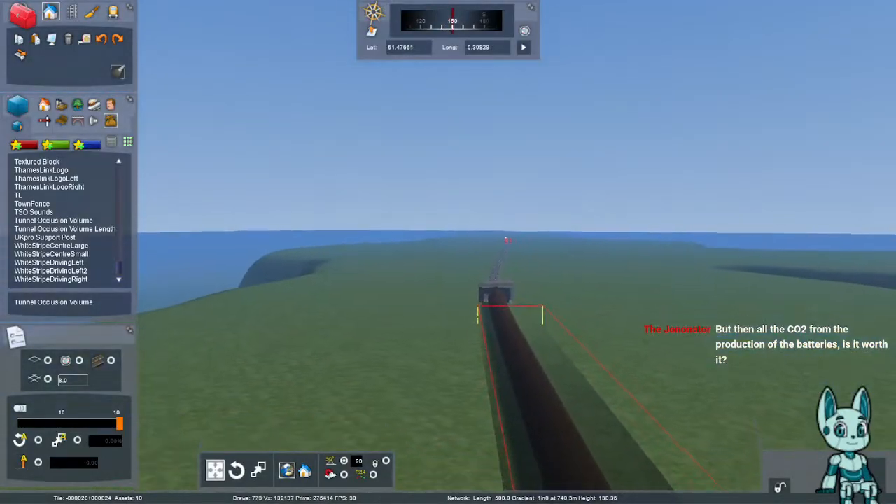
key(Up)
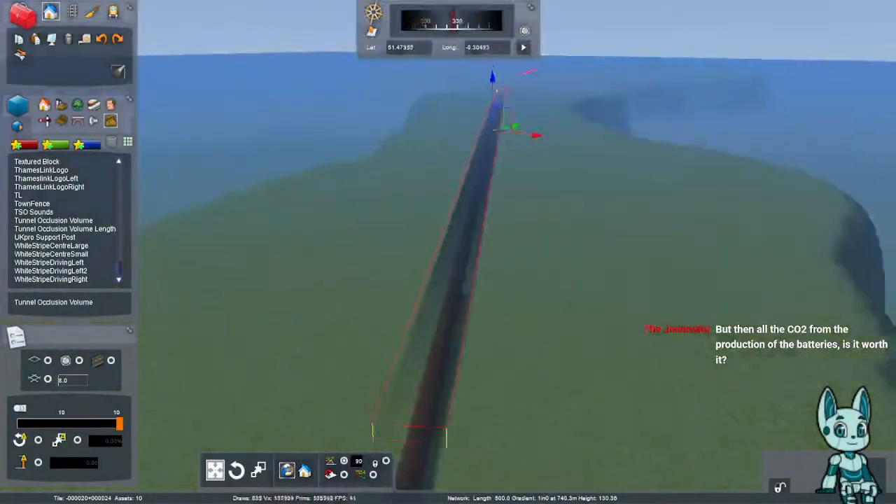
- Move the occlusion volume sideways clear of the tunnel, then back over the tube to line it up along its length
drag(552, 127, 605, 132)
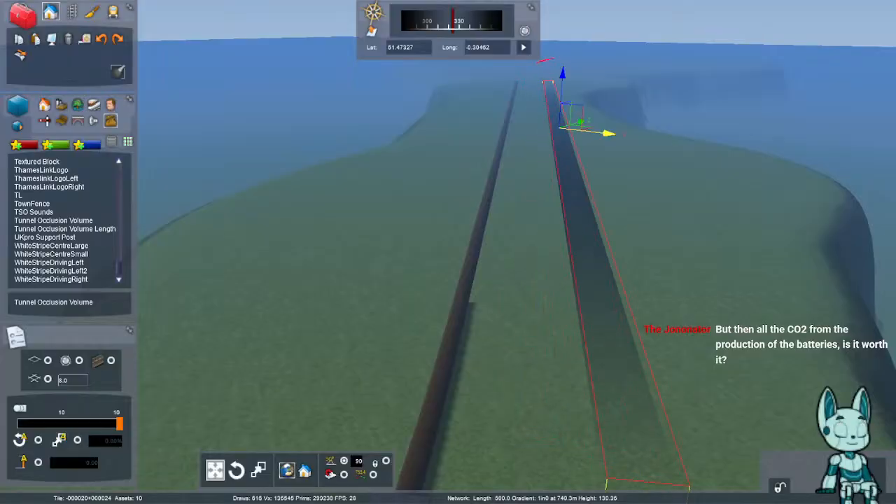
key(Right)
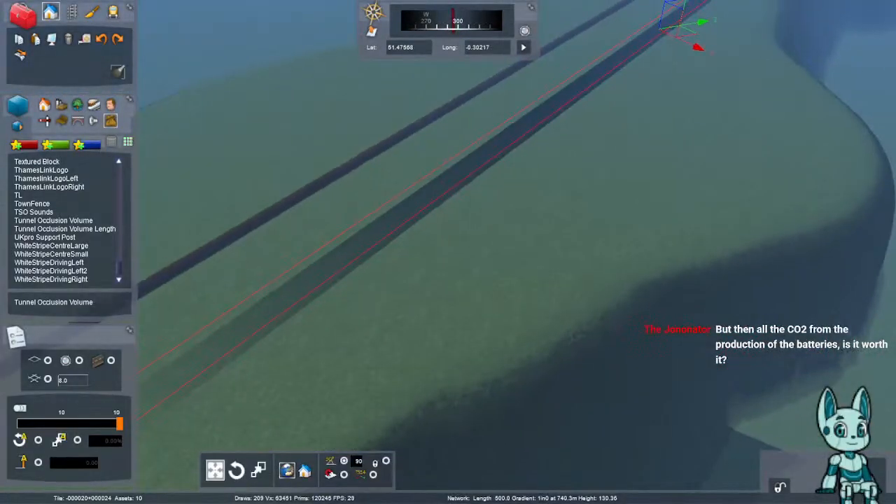
key(Right)
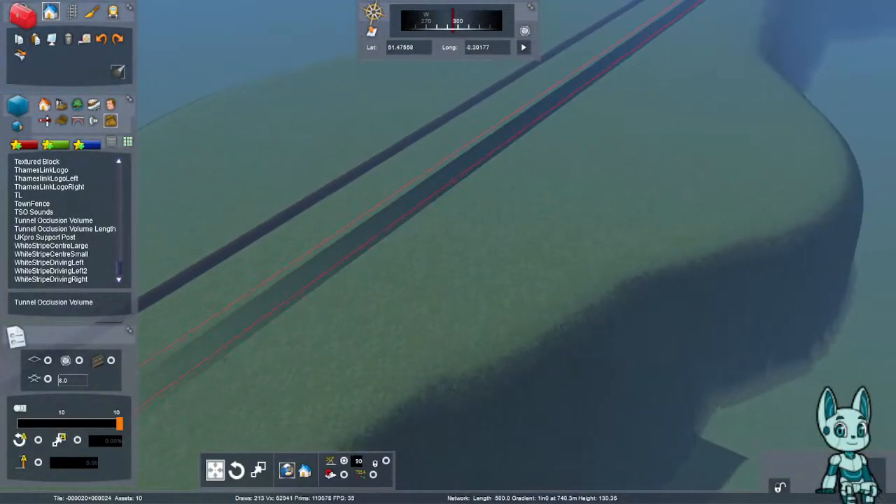
key(Left)
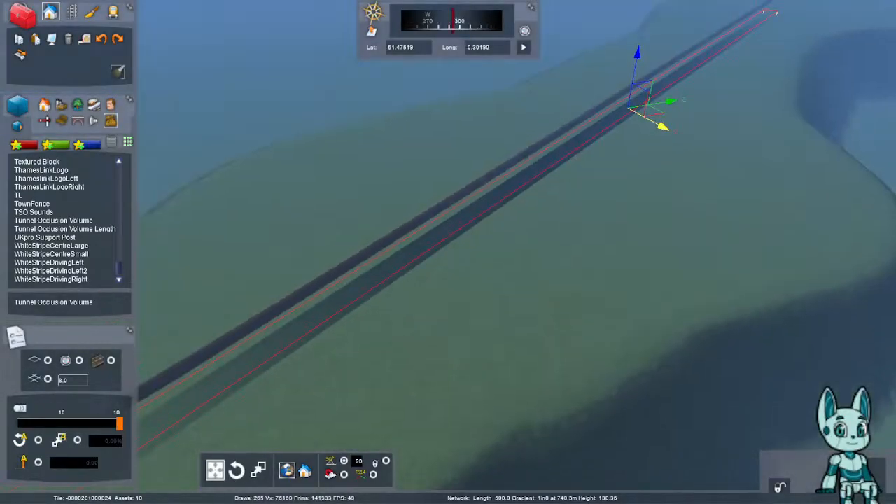
drag(662, 126, 648, 111)
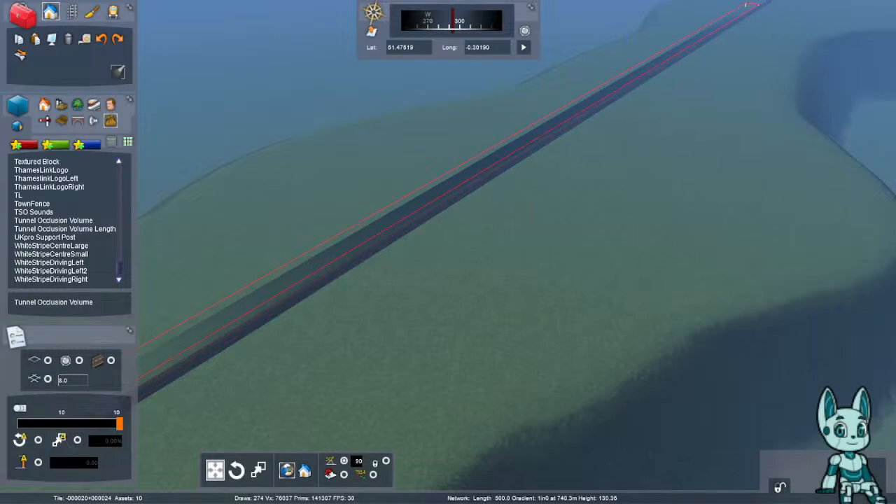
right_drag(648, 111, 560, 110)
mouse_move(841, 121)
mouse_down()
mouse_move(860, 120)
mouse_move(851, 121)
mouse_up()
drag(237, 340, 246, 377)
- Enter the tunnel, open the occlusion volume's properties and set its colour to solid black (0, 0, 0)
key(Up)
right_drag(246, 377, 445, 369)
key(Down)
key(Up)
key(Up)
key(Down)
key(Left)
key(Up)
key(Right)
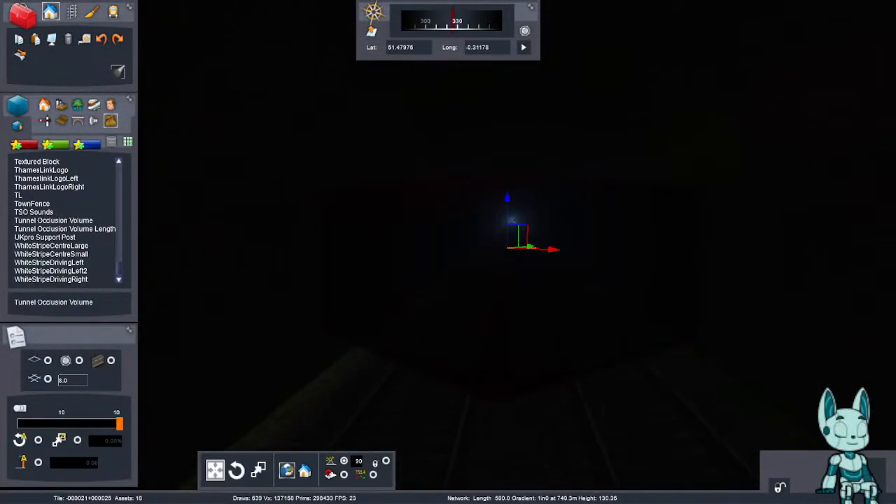
click(513, 221)
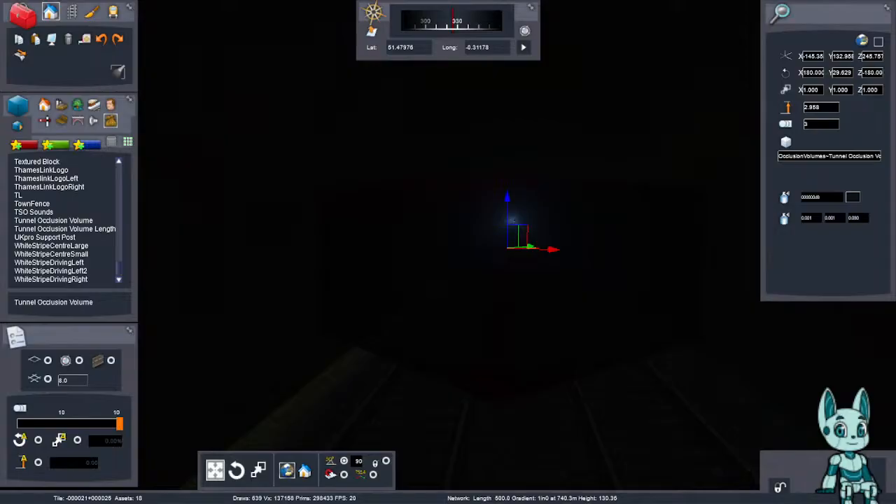
click(852, 198)
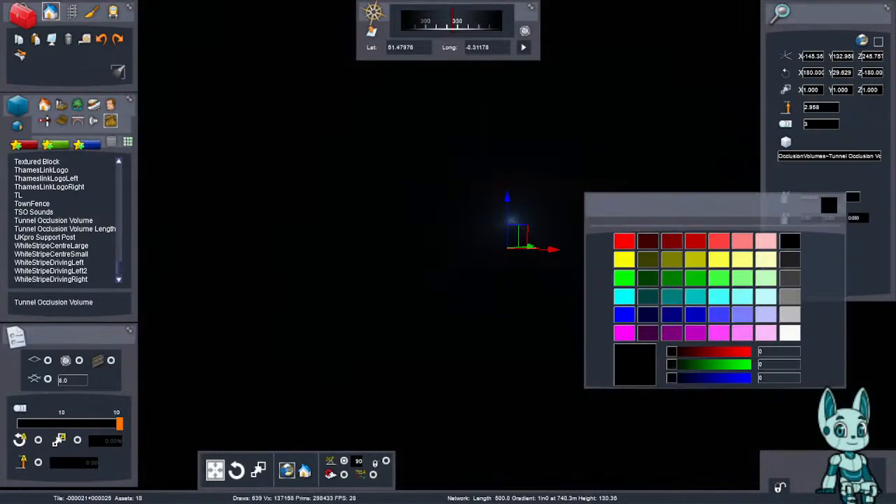
click(829, 206)
- Duplicate the black occlusion volume and place the copy beside the tunnel near the station-side portal
right_drag(448, 252, 630, 255)
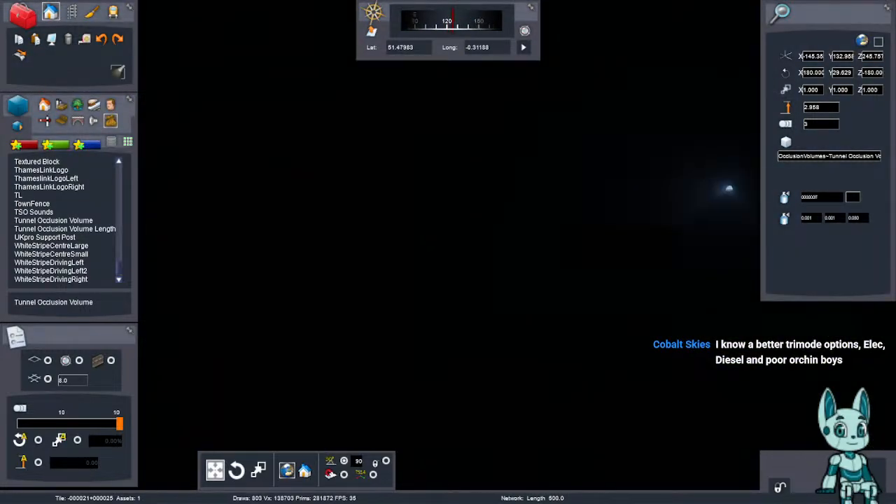
click(597, 251)
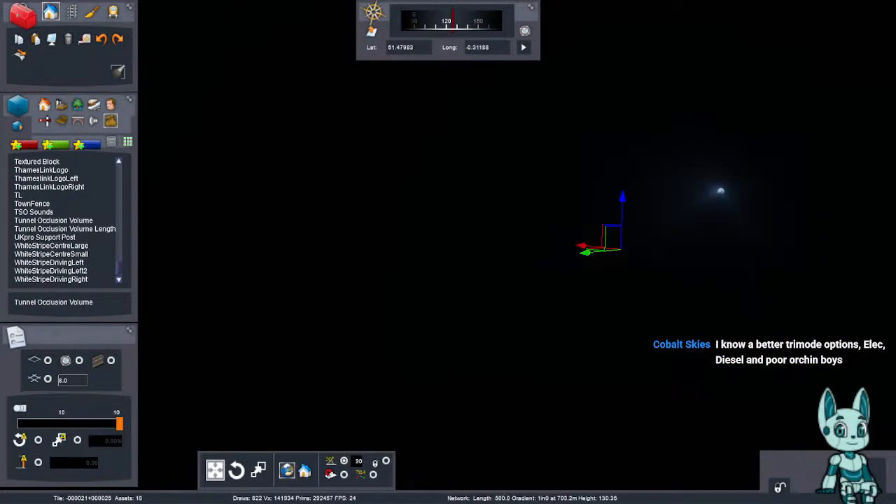
key(Up)
right_drag(448, 252, 351, 354)
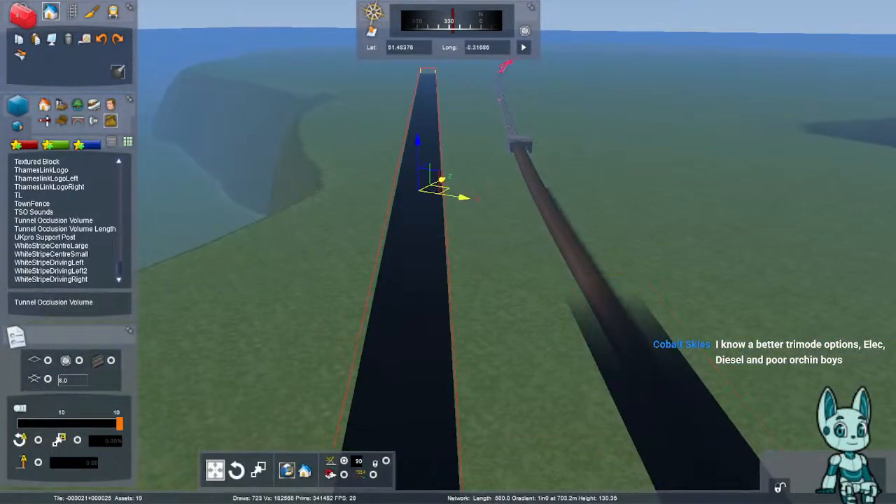
right_drag(448, 252, 172, 162)
key(Up)
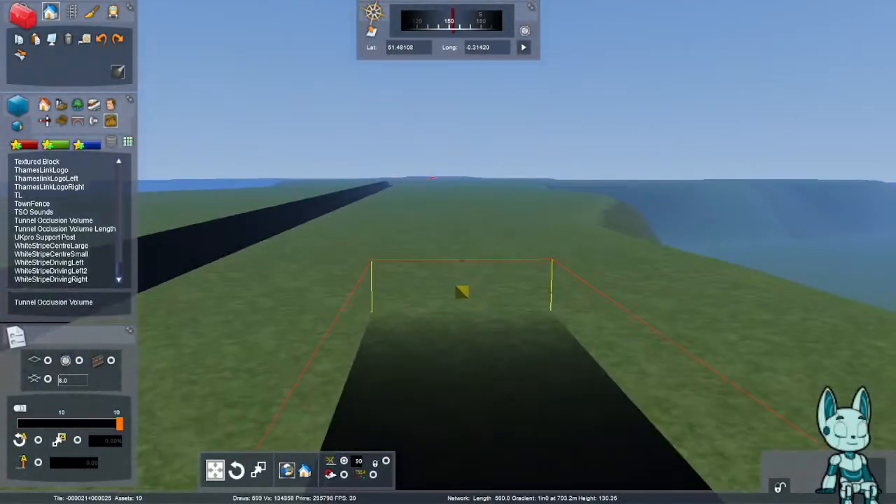
right_drag(455, 283, 725, 290)
key(Up)
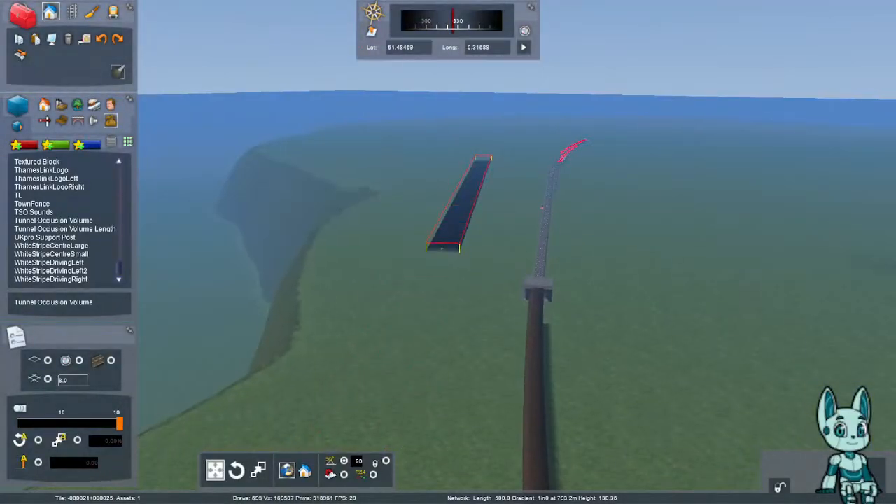
- Move the copied occlusion volume over the uncovered tunnel section, with its end at the station-side portal
drag(514, 193, 626, 469)
key(Down)
right_drag(626, 470, 605, 494)
drag(701, 190, 637, 421)
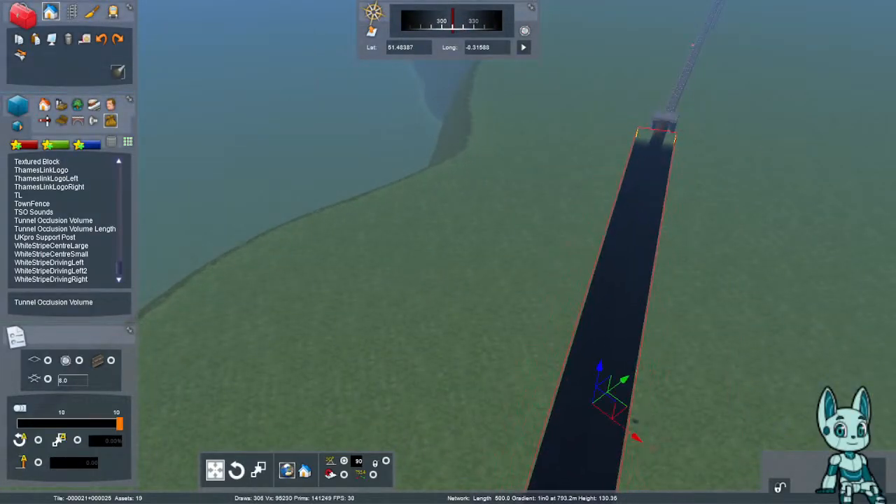
right_drag(637, 421, 660, 414)
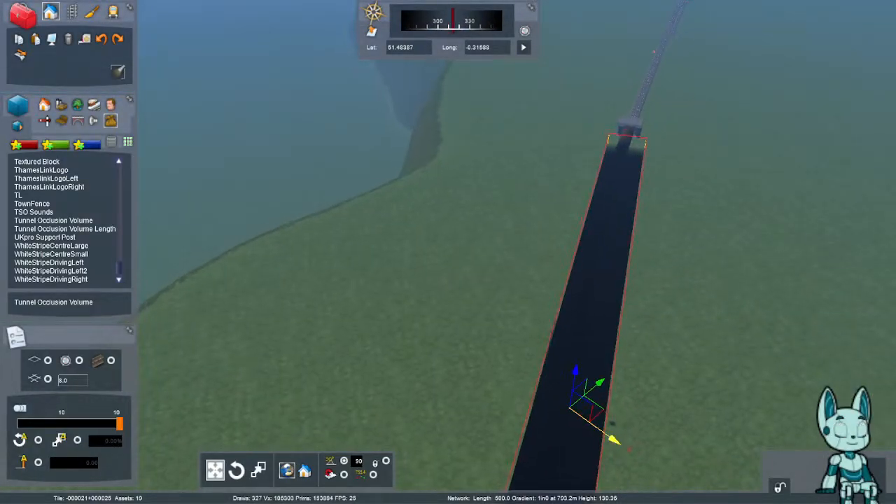
- Nudge the copied occlusion volume sideways and lengthwise so it runs parallel over the tunnel tube
drag(612, 423, 665, 370)
right_drag(665, 369, 676, 413)
drag(643, 274, 600, 251)
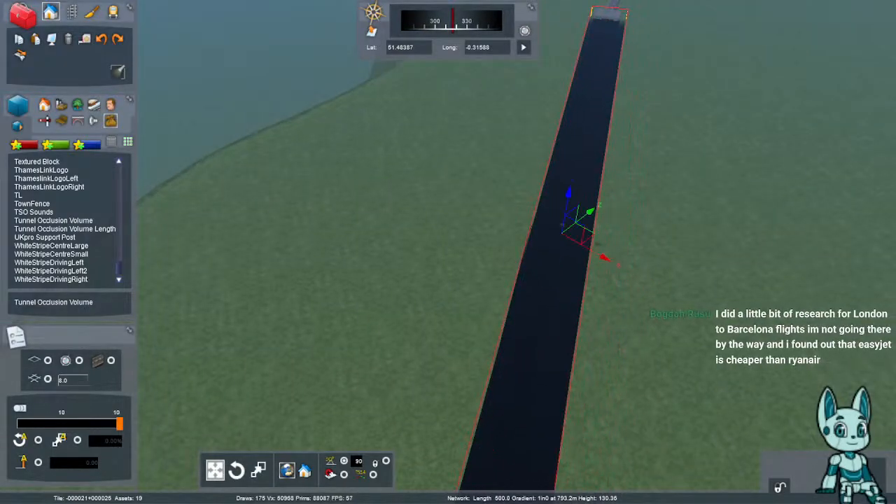
right_drag(601, 252, 604, 292)
drag(587, 170, 579, 175)
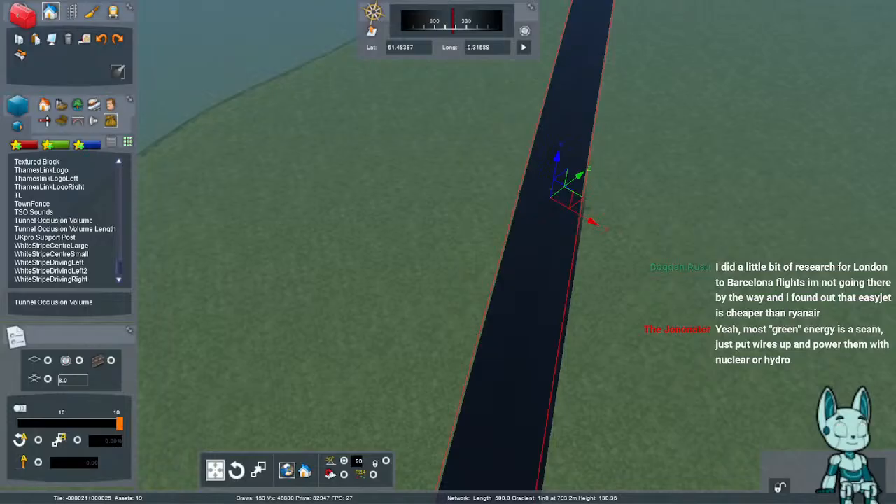
- Fine-tune the copied volume's position behind the station-side portal so it stays in line with the tunnel and tracks
key(Up)
right_drag(581, 208, 778, 164)
key(Up)
key(Down)
drag(546, 456, 497, 420)
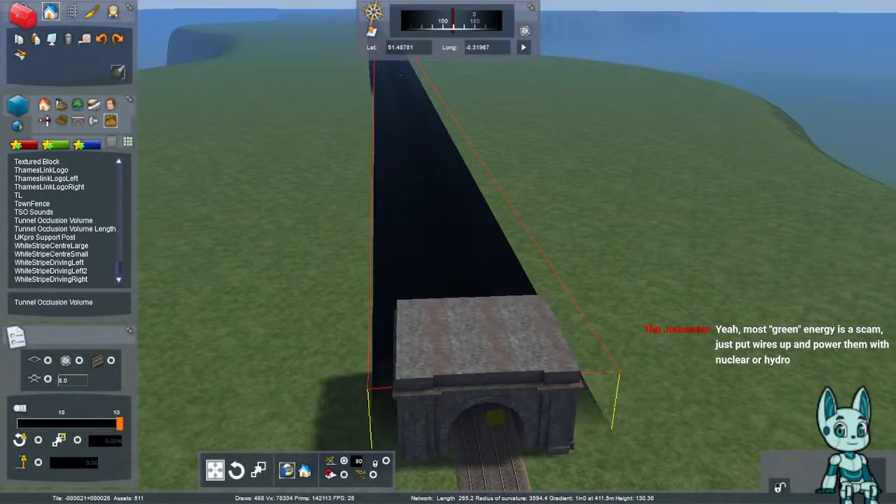
right_drag(495, 418, 492, 378)
drag(435, 199, 434, 199)
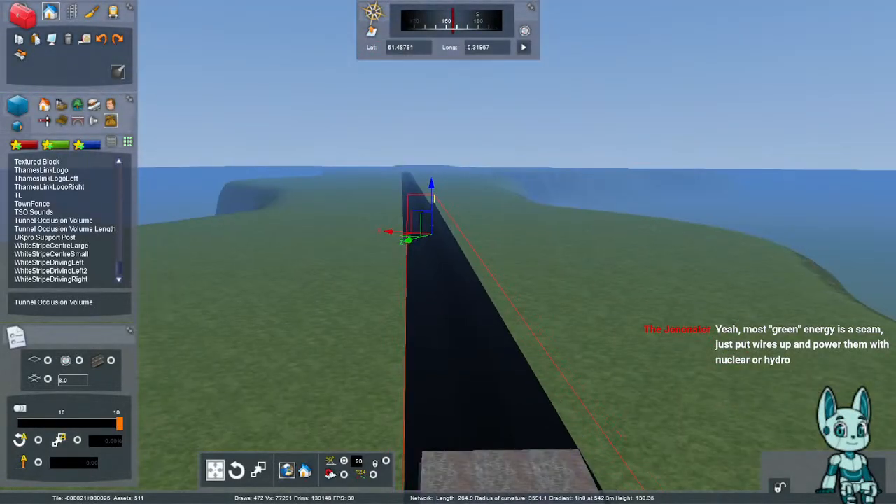
drag(387, 232, 386, 232)
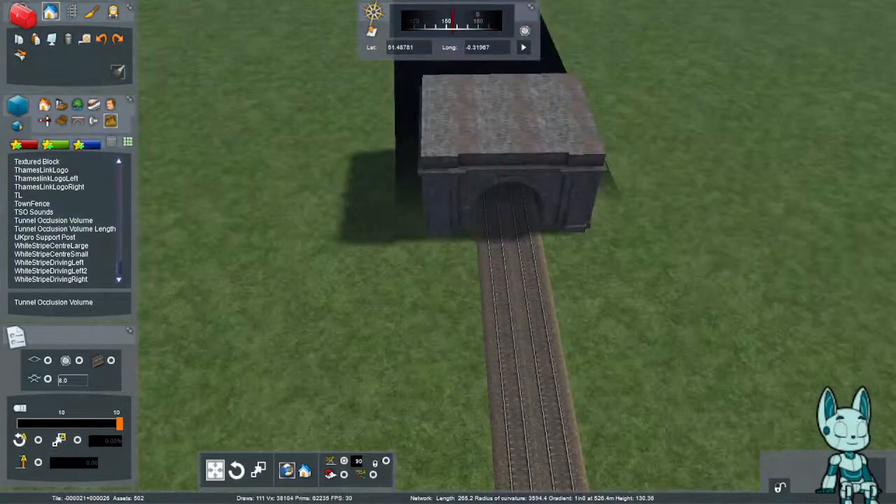
- Examine the darkness inside the station-side tunnel mouth from track level, with the occlusion volume deselected
key(Up)
right_drag(488, 319, 448, 287)
key(Up)
key(Right)
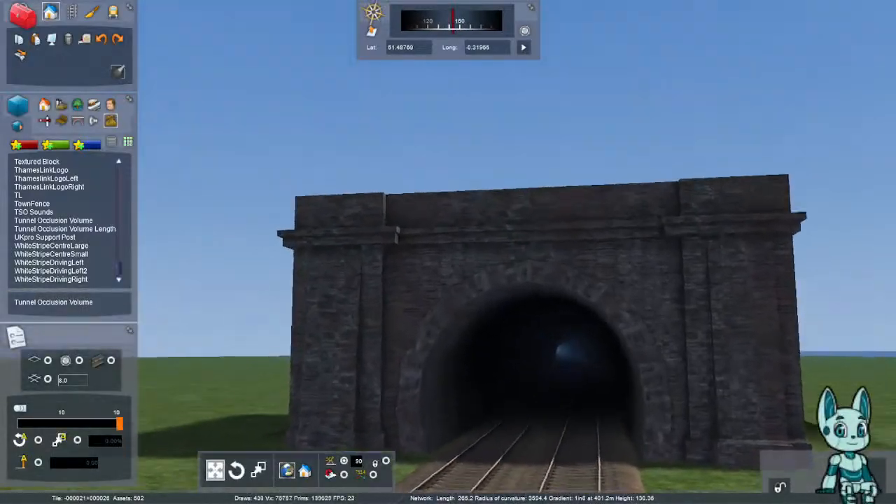
key(Up)
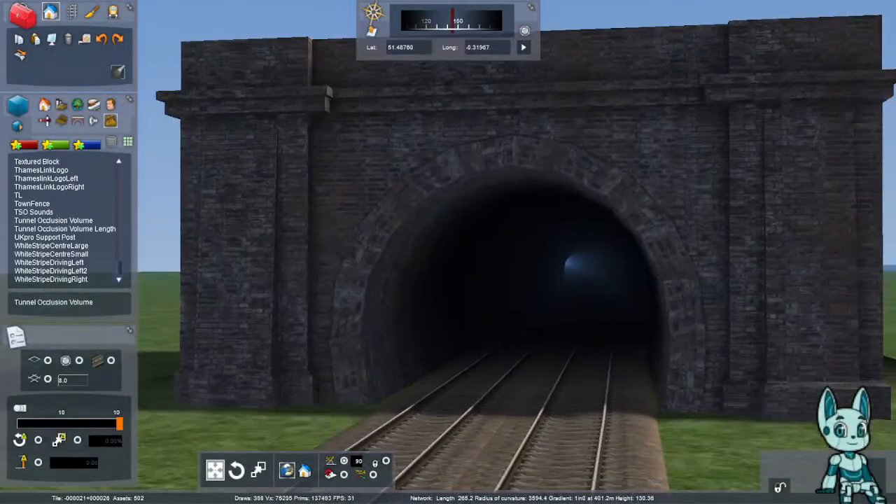
key(Escape)
key(Return)
key(Down)
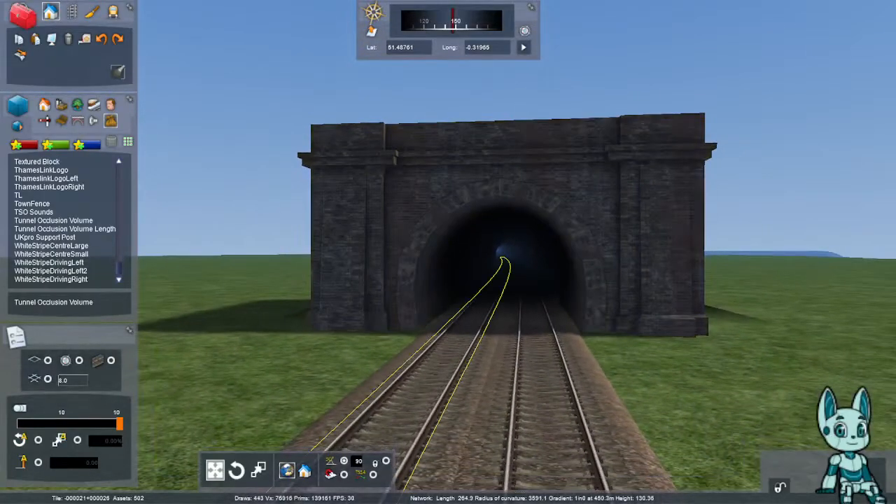
- Return to the station, save the route and switch to scenario editing, accepting that the current game session is lost
right_drag(448, 252, 700, 269)
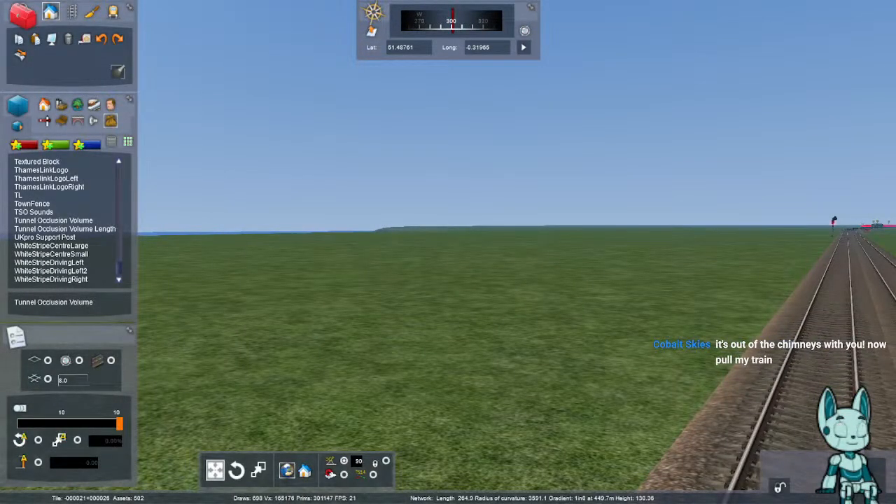
key(Up)
right_drag(448, 252, 608, 302)
key(Up)
key(Up)
key(F2)
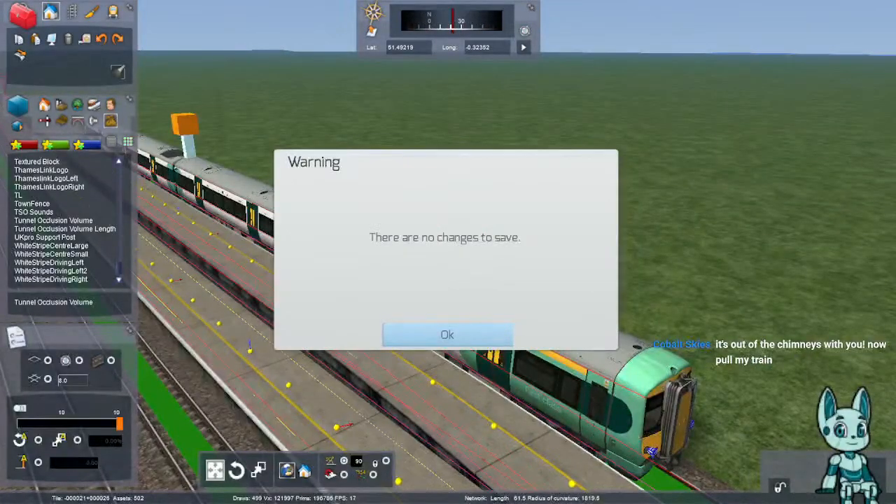
click(448, 334)
click(112, 11)
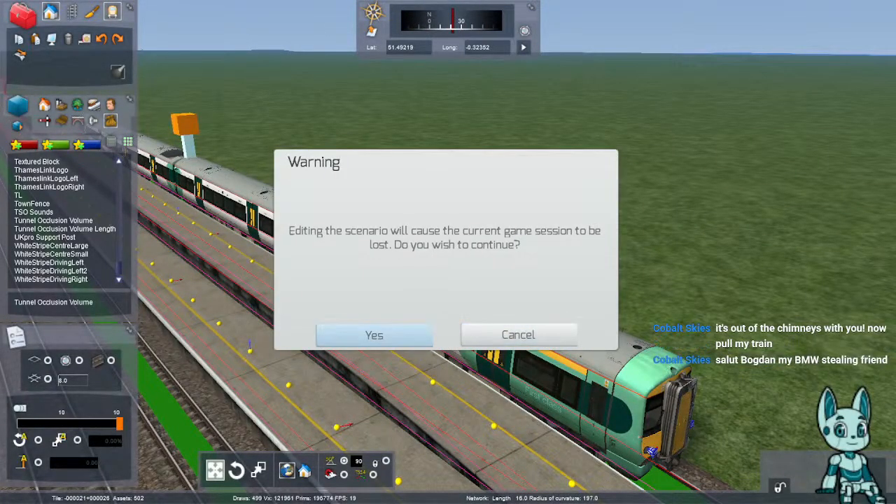
click(374, 335)
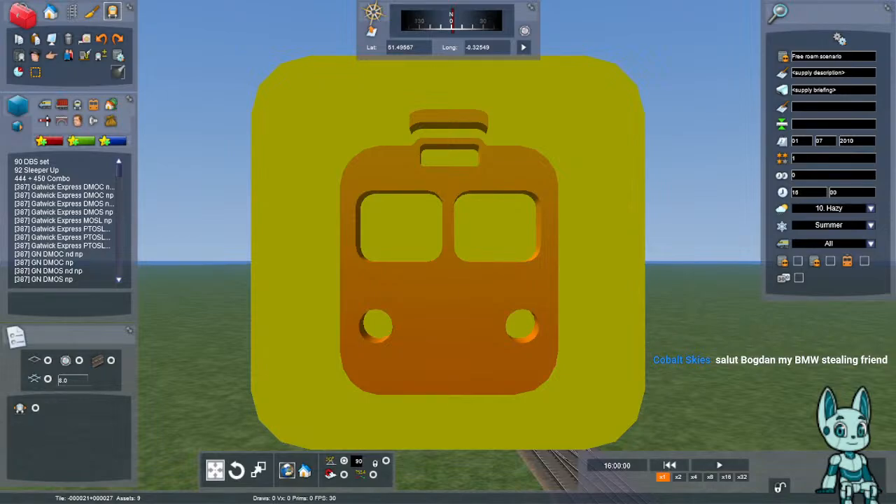
- Delete every coach of the train standing at the bay platform
key(Up)
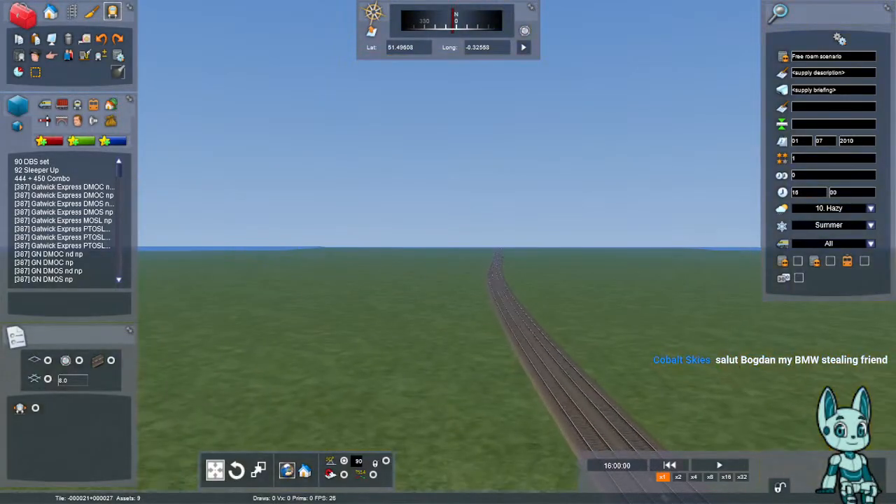
right_drag(448, 252, 609, 289)
key(Up)
right_drag(448, 252, 395, 284)
key(Up)
click(550, 235)
right_drag(549, 235, 578, 193)
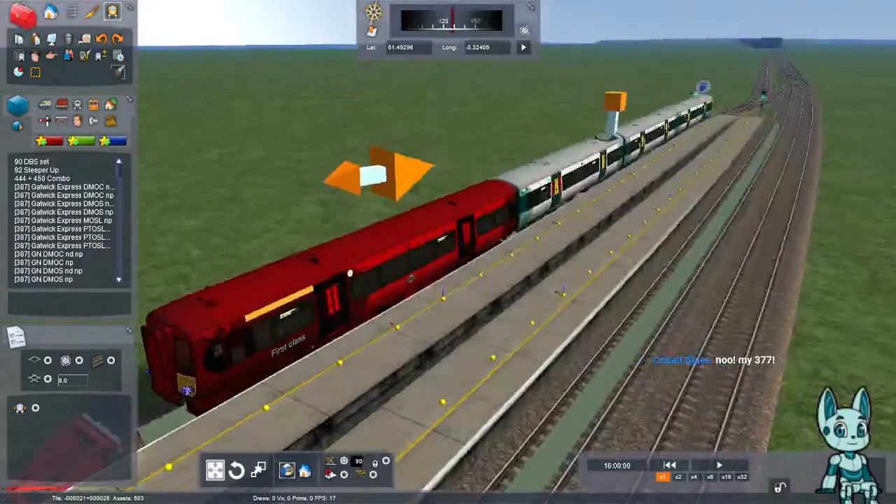
key(Delete)
click(546, 183)
key(Delete)
click(651, 133)
key(Delete)
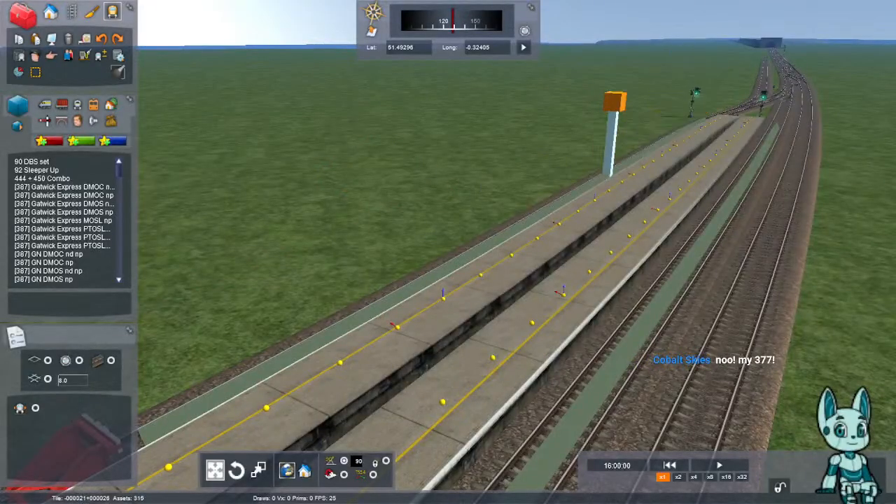
- Choose DTG as the asset provider and make sure its Class700Pack01 is enabled
right_drag(651, 133, 473, 102)
key(Up)
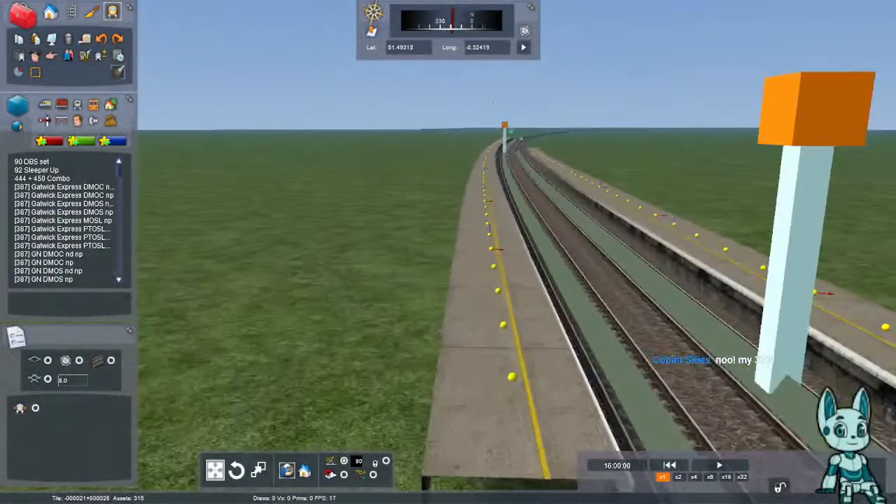
right_drag(473, 252, 514, 293)
key(Down)
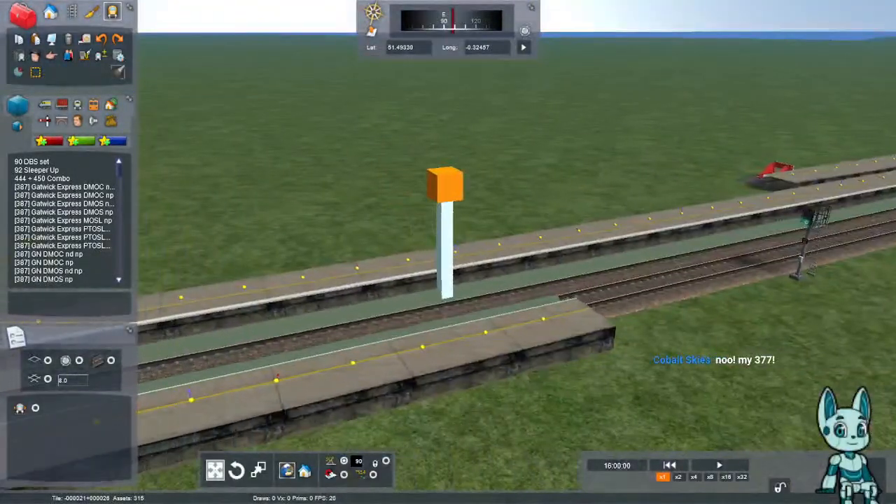
click(18, 126)
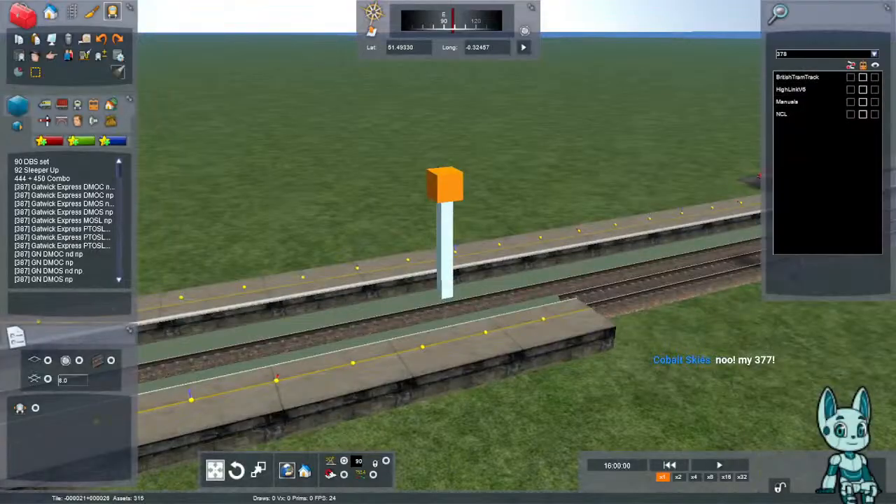
click(875, 54)
scroll(826, 147, down, 10)
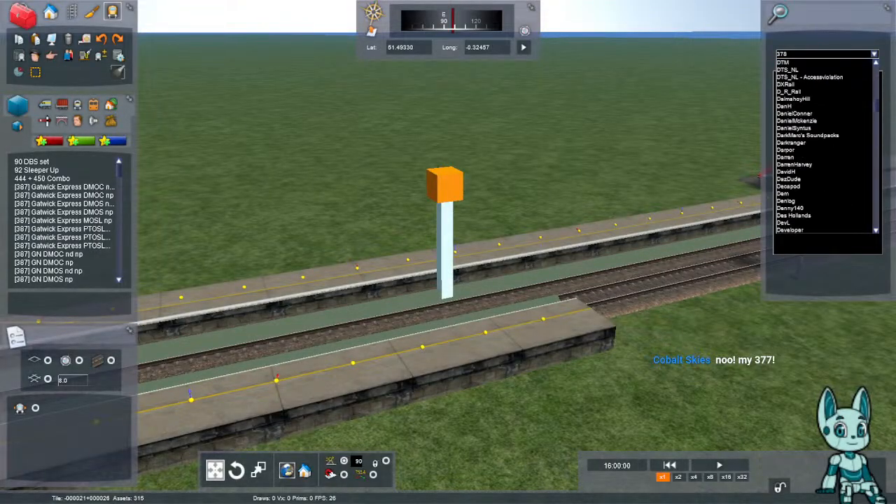
scroll(826, 84, up, 2)
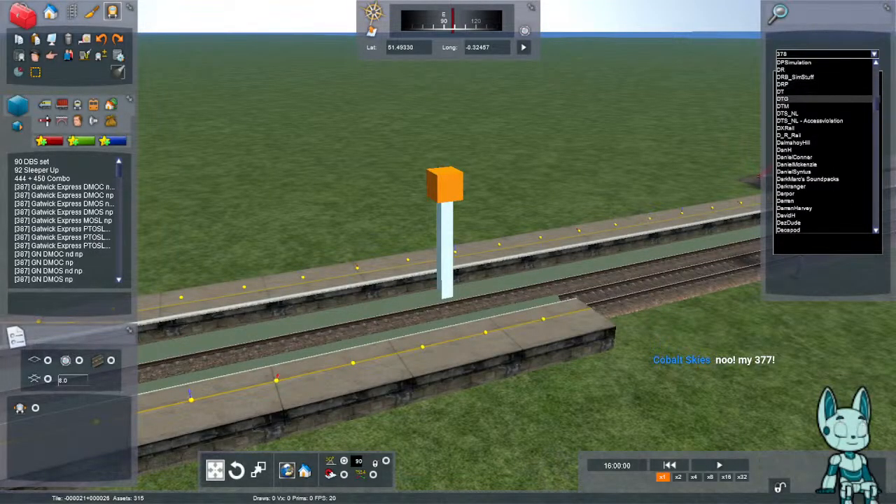
click(805, 99)
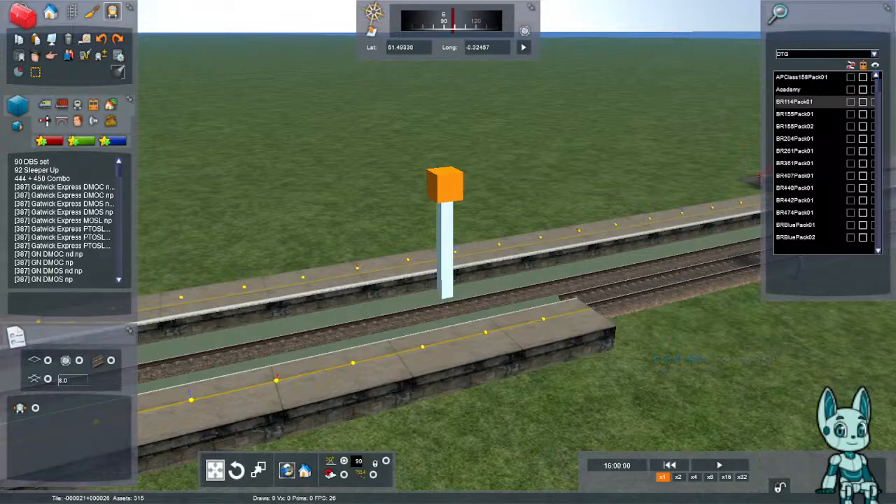
scroll(819, 140, down, 5)
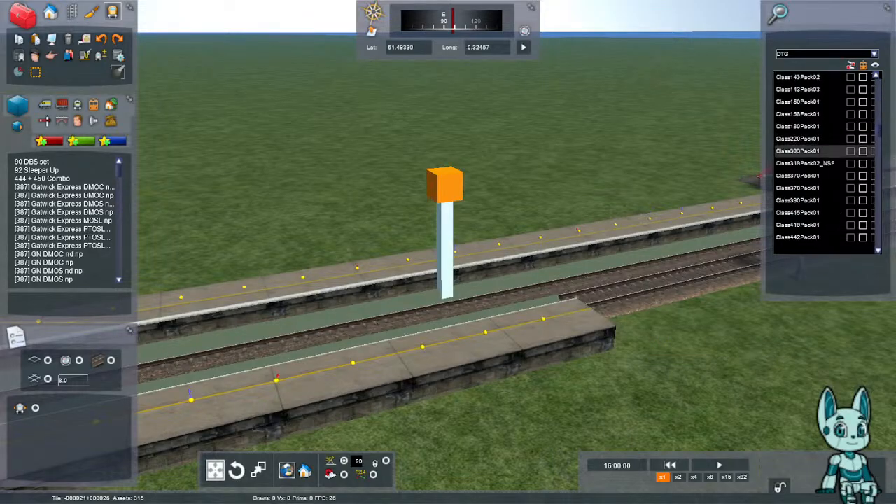
scroll(798, 151, up, 2)
scroll(798, 150, down, 4)
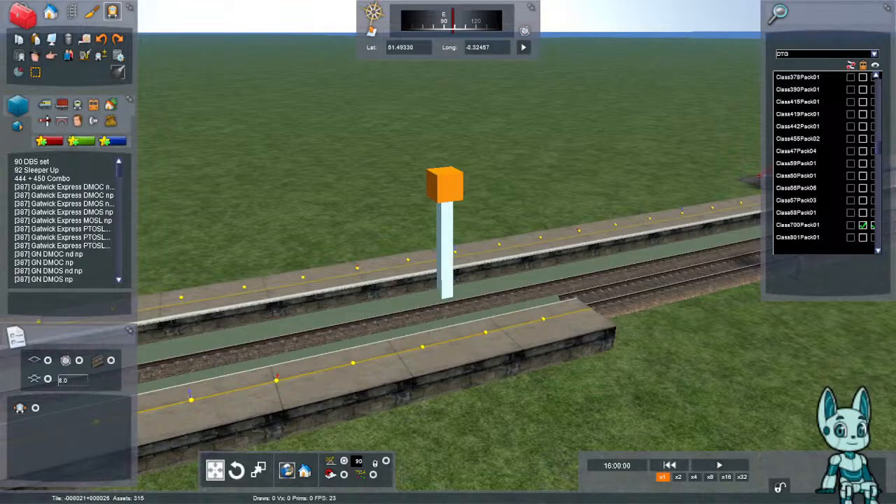
- List the preset train consists and enable the C700EP pack of the AP asset provider
right_drag(448, 252, 378, 256)
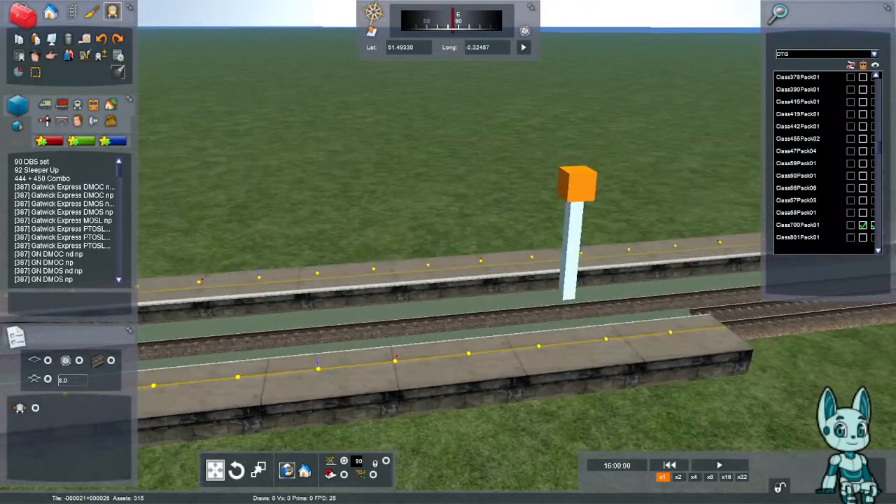
click(77, 103)
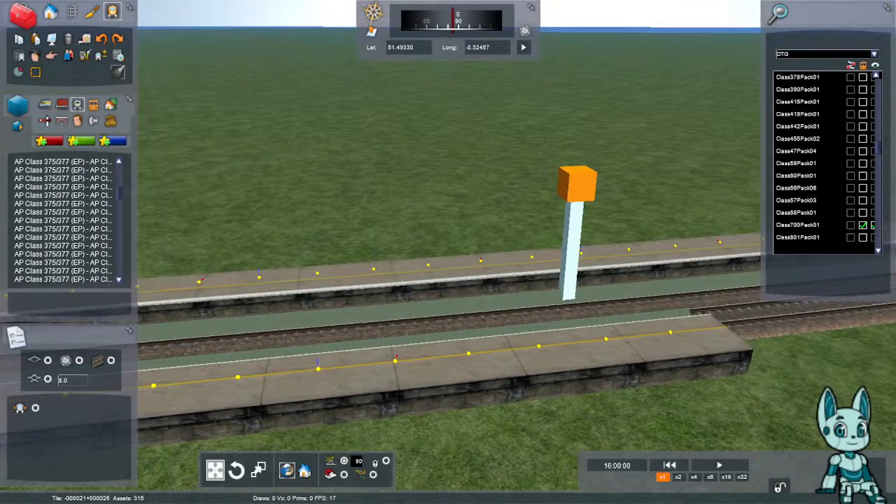
click(874, 54)
drag(877, 102, 878, 117)
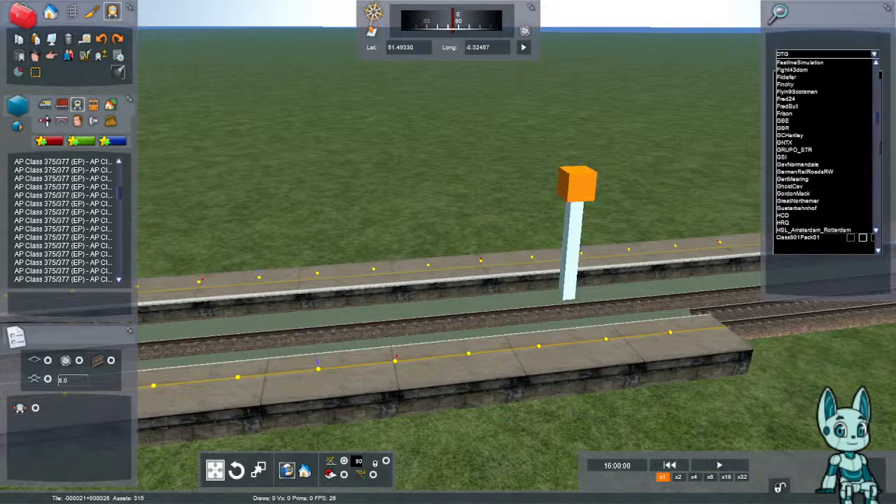
scroll(827, 147, up, 10)
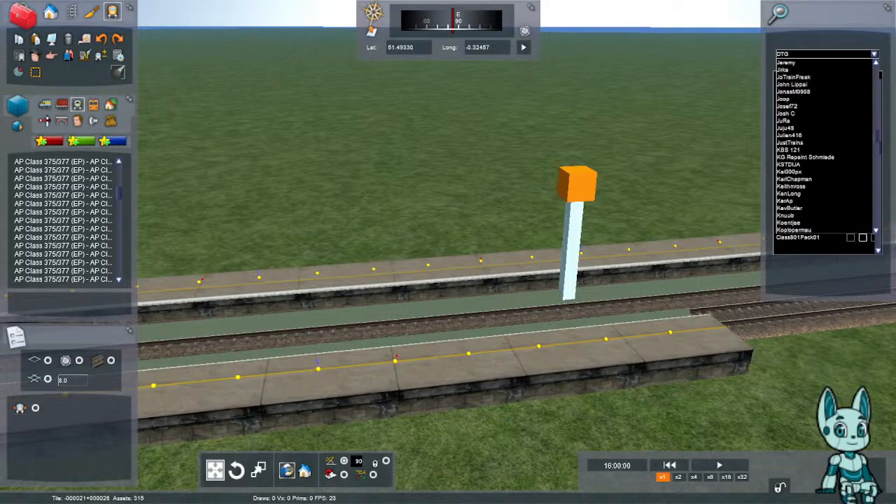
scroll(826, 147, up, 8)
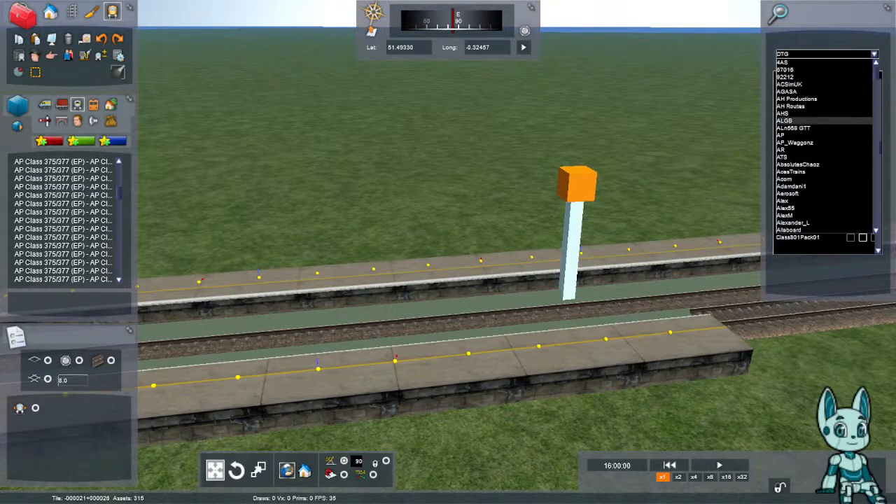
click(791, 135)
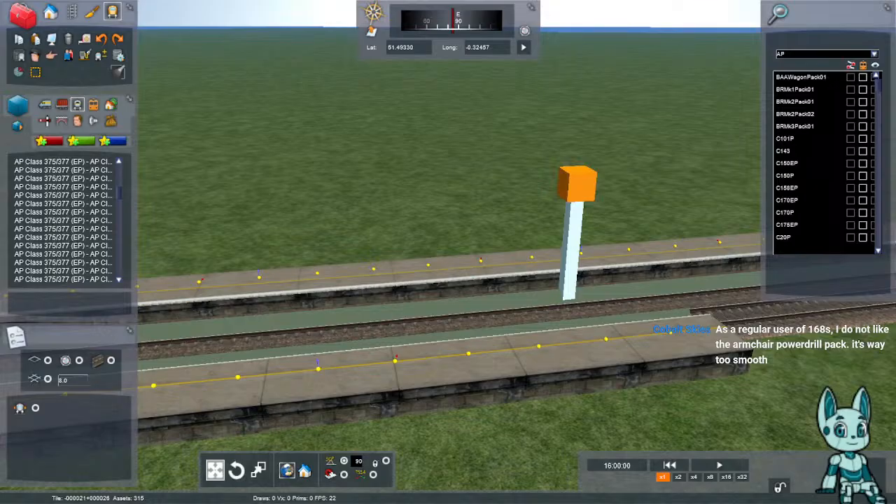
scroll(822, 158, down, 10)
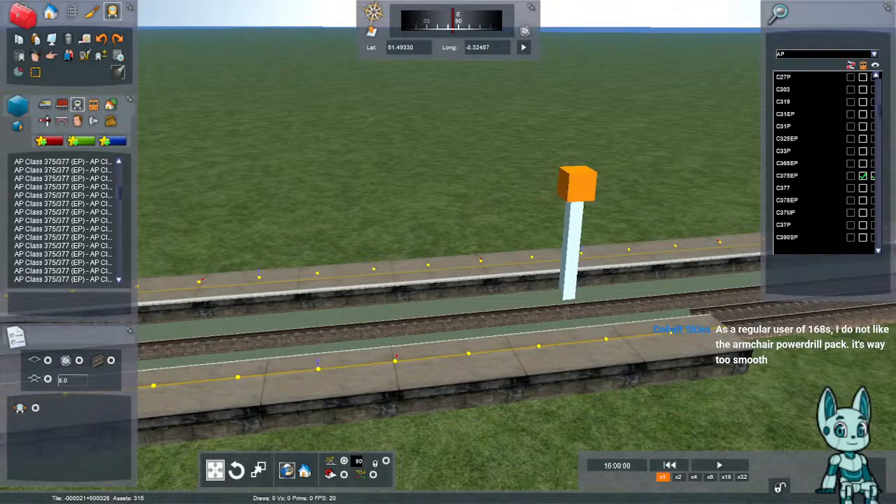
scroll(823, 157, down, 4)
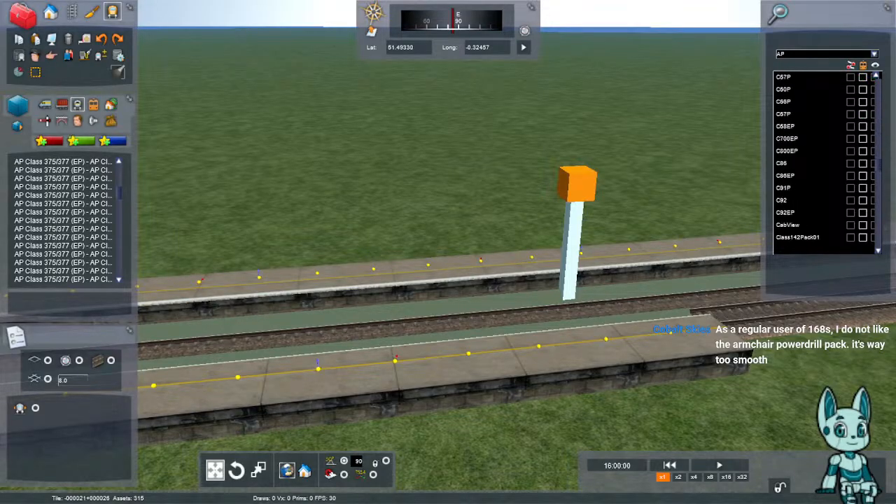
drag(880, 166, 879, 145)
scroll(823, 212, down, 3)
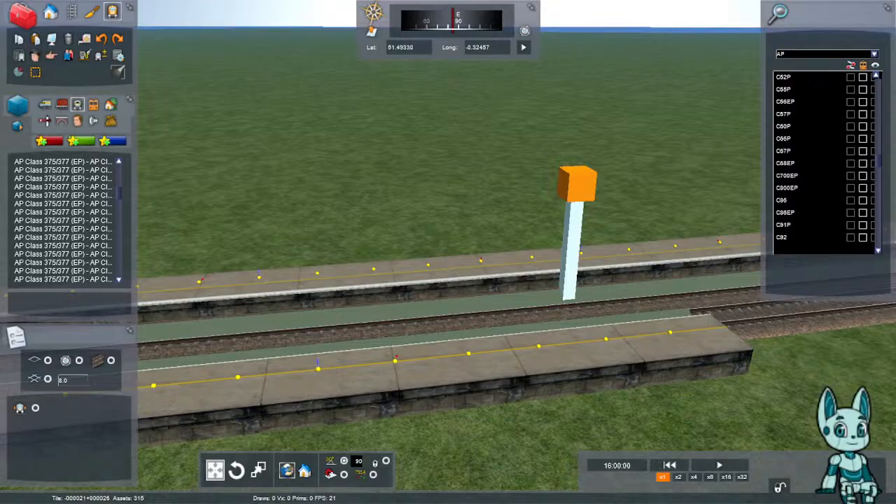
click(862, 176)
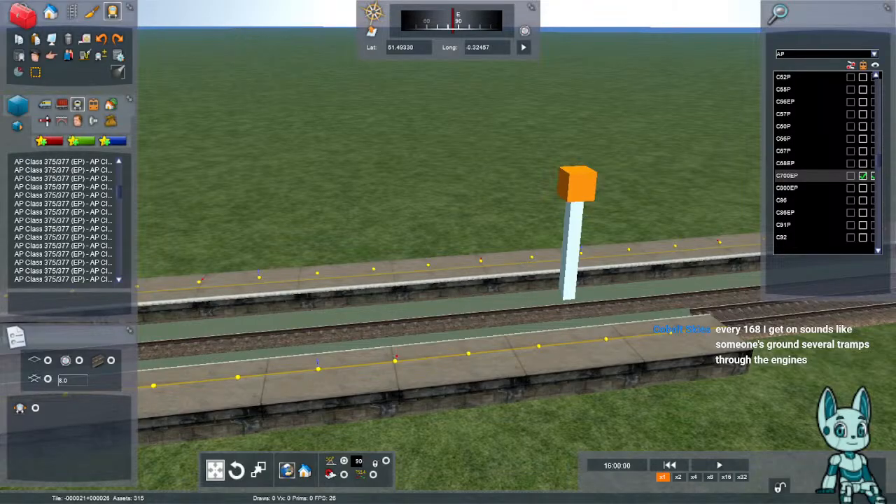
- Pick the preset consist AP Class 700 (EP) - Thameslink 12 Car (DC)
right_drag(630, 231, 364, 189)
key(Up)
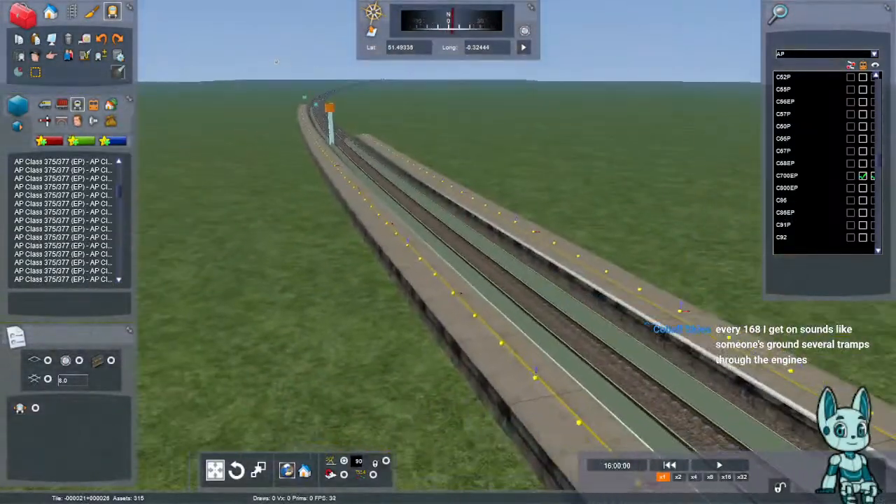
key(Right)
scroll(65, 220, down, 5)
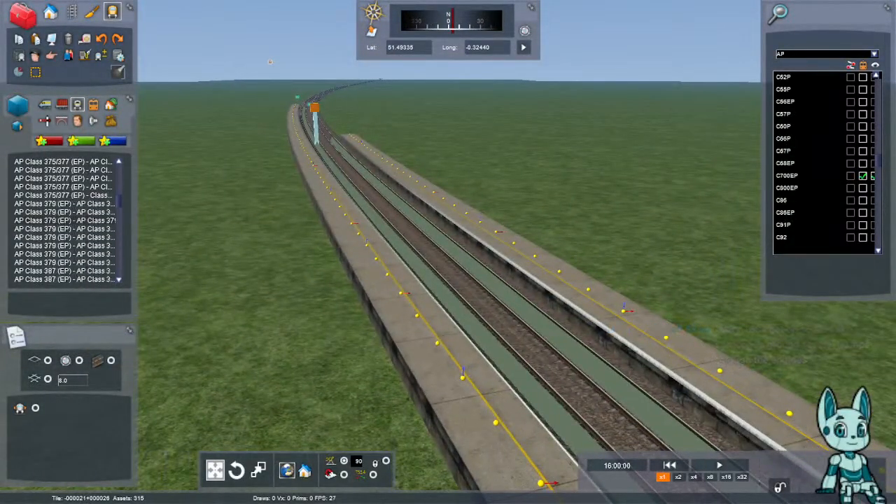
scroll(64, 220, down, 5)
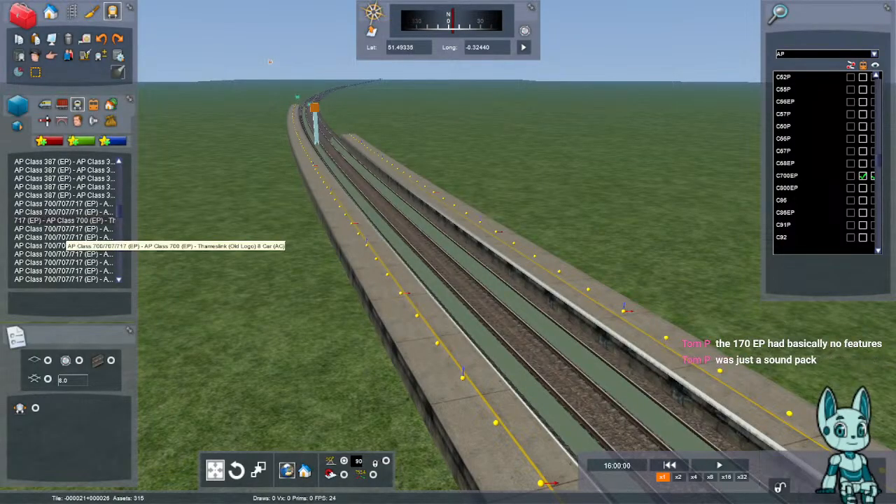
scroll(65, 238, down, 3)
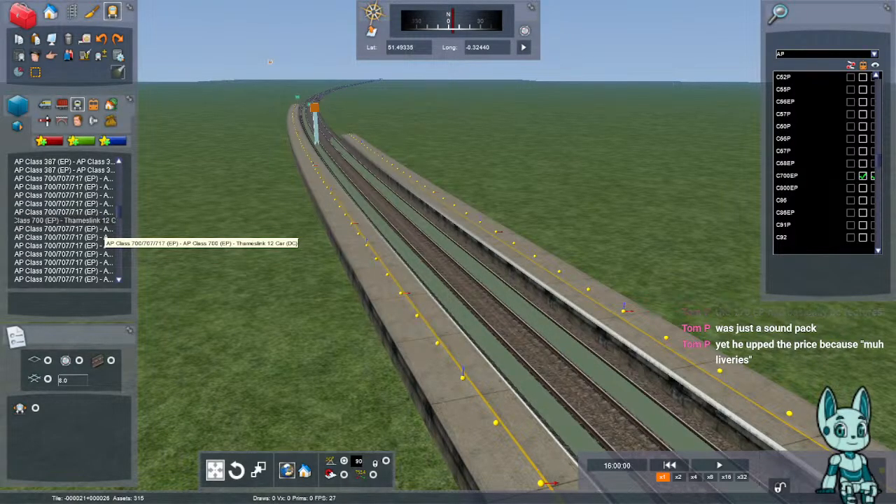
click(102, 222)
- Place the 12-car Class 700 consist on the through track alongside the platforms, with one end at the platform-end signal
right_drag(273, 259, 630, 273)
right_drag(455, 161, 430, 149)
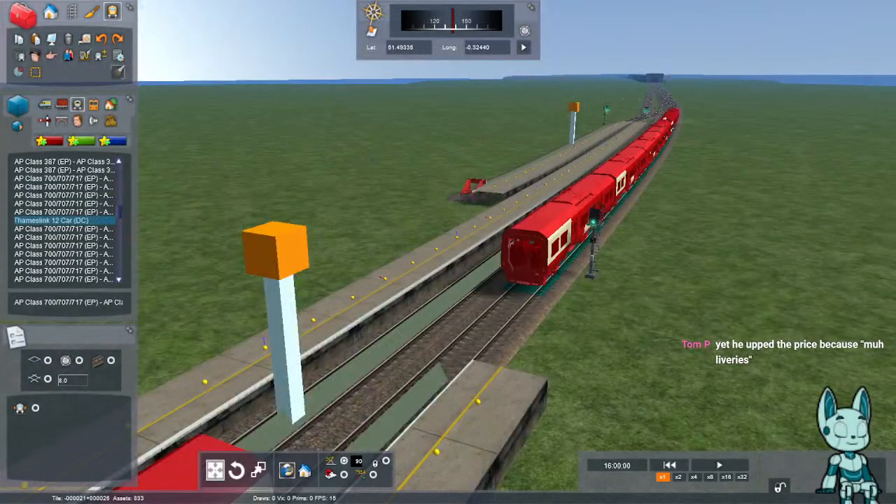
right_drag(448, 280, 179, 64)
key(Down)
key(Down)
key(Down)
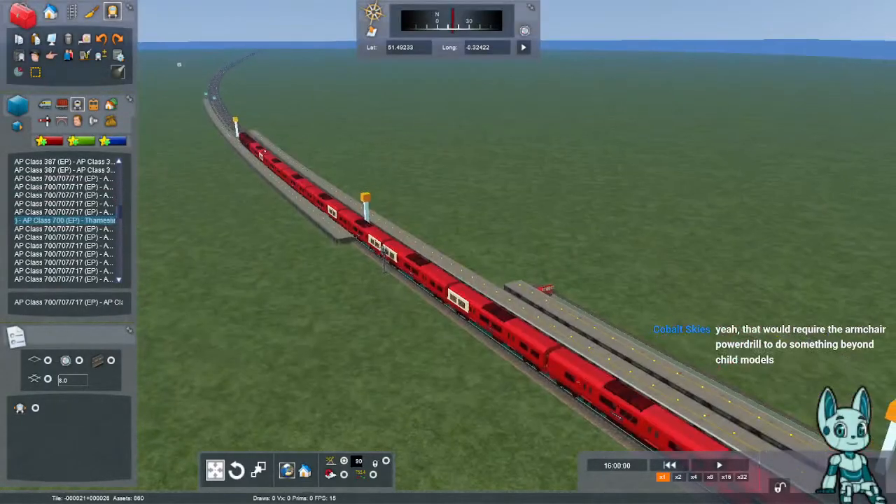
key(Down)
key(Right)
right_drag(448, 252, 289, 282)
key(Down)
key(Right)
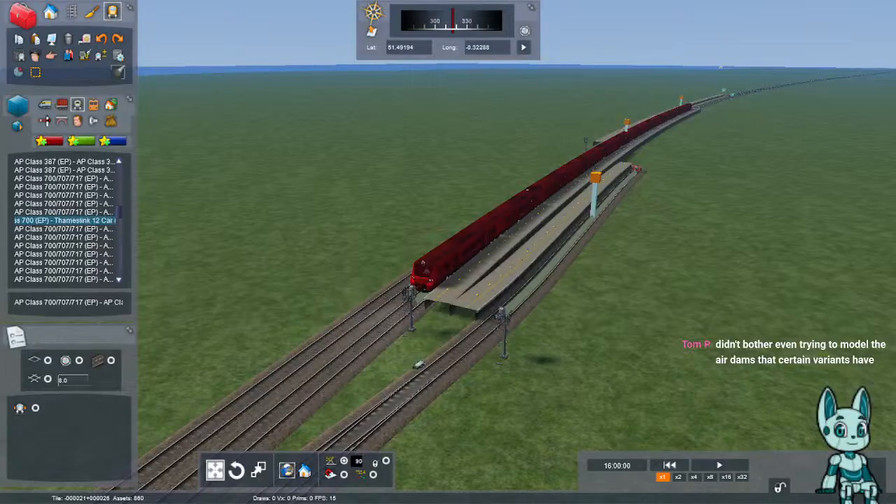
- Assign a driver to the Class 700 train at its cab end by the platform-end signals
click(423, 272)
right_drag(423, 271, 562, 126)
key(Up)
key(Up)
key(Up)
right_drag(505, 269, 392, 336)
key(Up)
right_drag(490, 280, 294, 301)
key(Up)
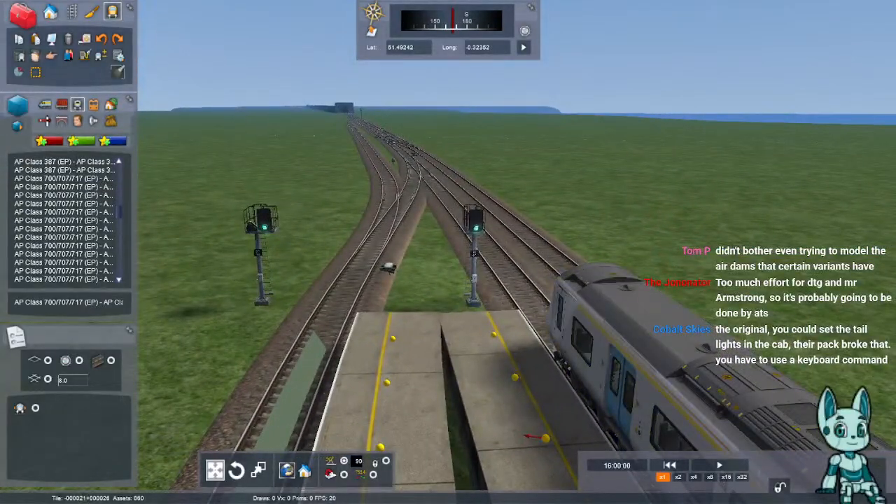
click(35, 56)
click(623, 322)
mouse_move(623, 322)
right_down()
mouse_move(546, 308)
mouse_move(700, 280)
right_up()
key(Up)
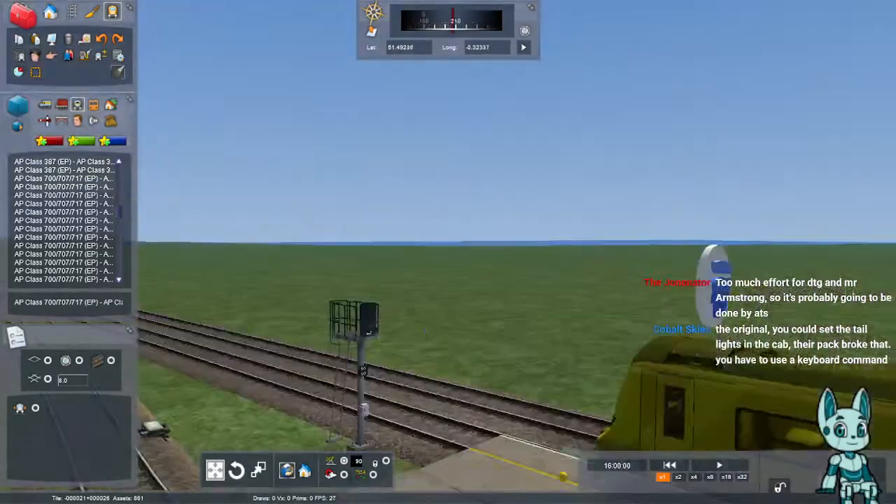
- Set the free roam scenario's season to Autumn and its start time to 18:00
mouse_move(424, 330)
right_down()
mouse_move(487, 294)
mouse_move(501, 240)
mouse_move(476, 242)
mouse_move(504, 203)
mouse_move(509, 273)
right_up()
key(Up)
key(Up)
key(Up)
click(502, 156)
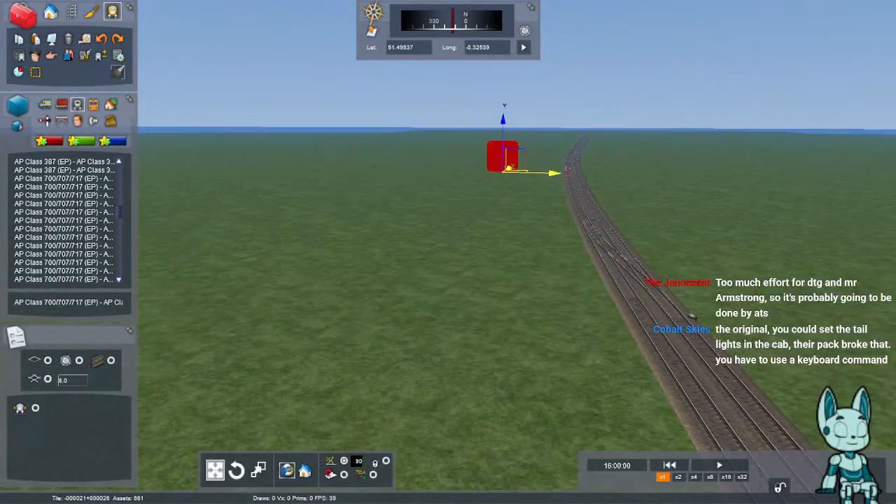
double_click(502, 156)
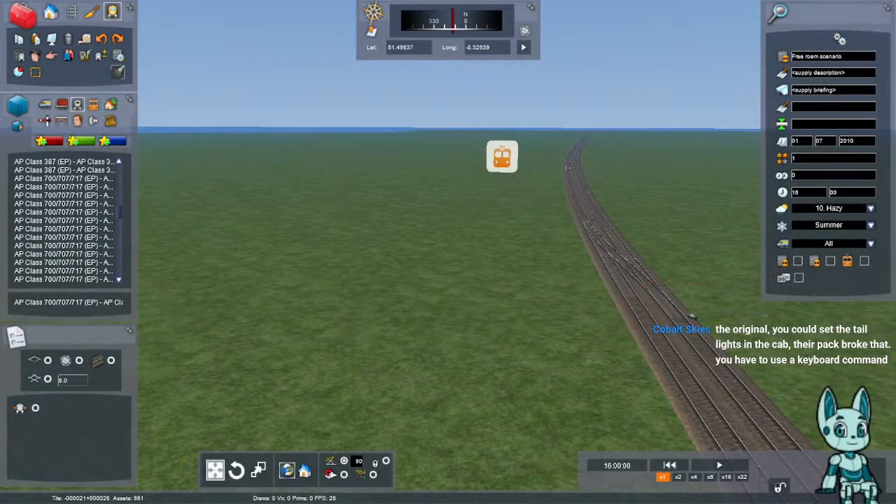
click(829, 225)
click(828, 251)
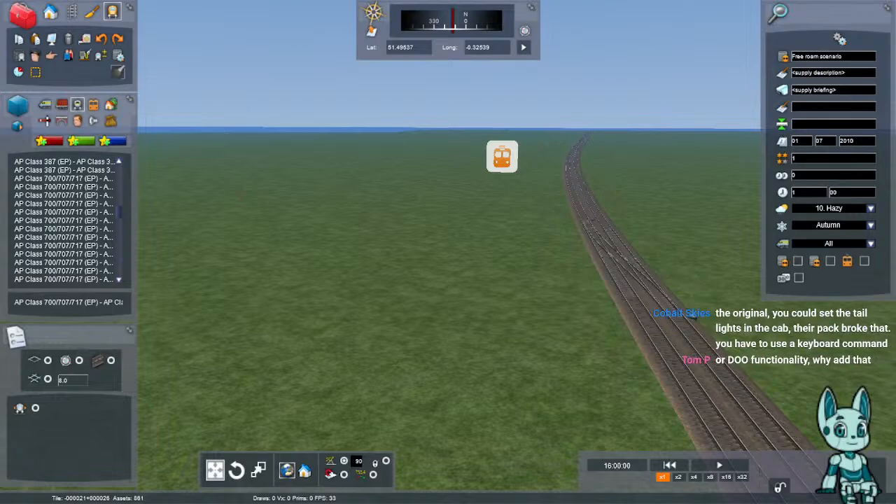
click(560, 301)
- Save the scenario changes and restart the scenario in driving mode
right_drag(560, 301, 679, 312)
key(F2)
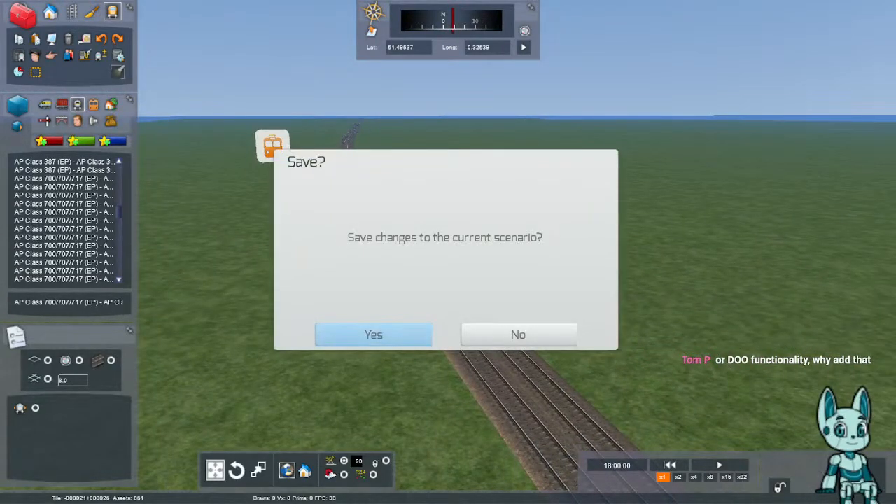
click(373, 334)
right_drag(374, 334, 602, 315)
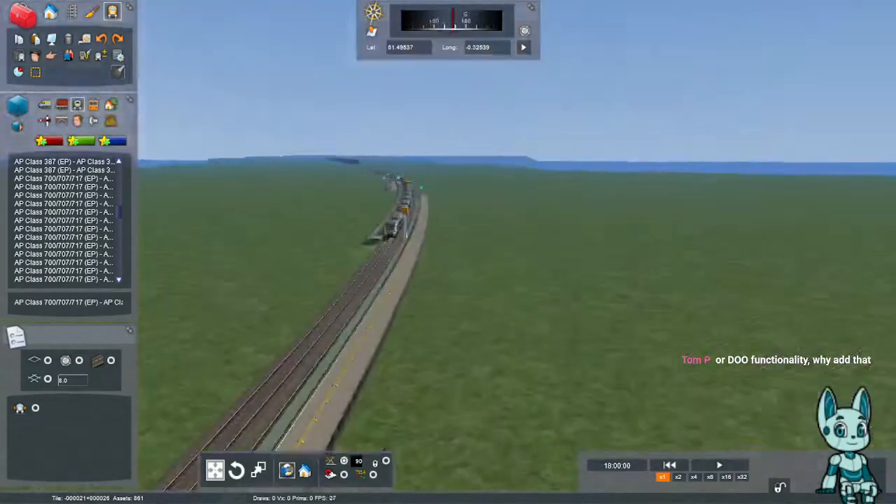
key(alt+Tab)
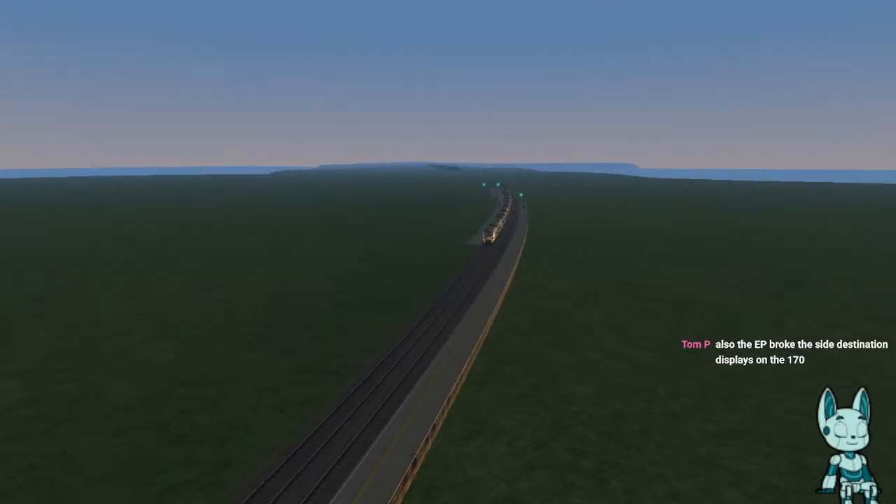
key(Escape)
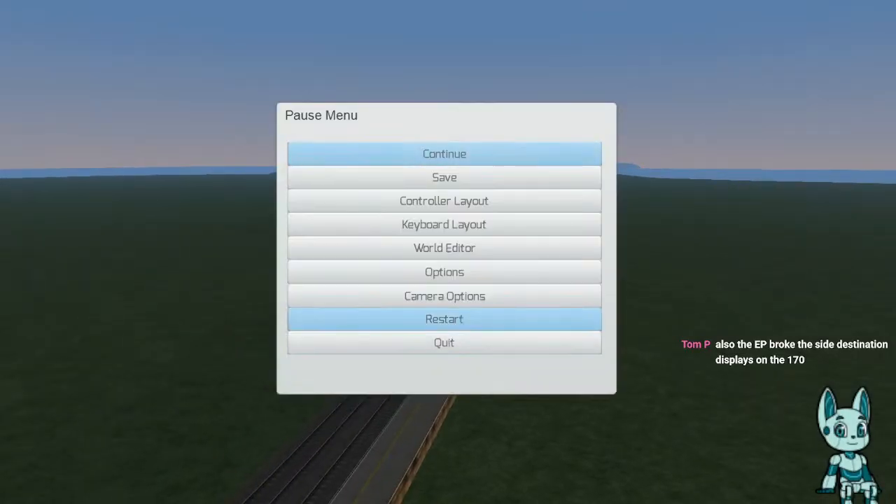
click(445, 319)
click(374, 335)
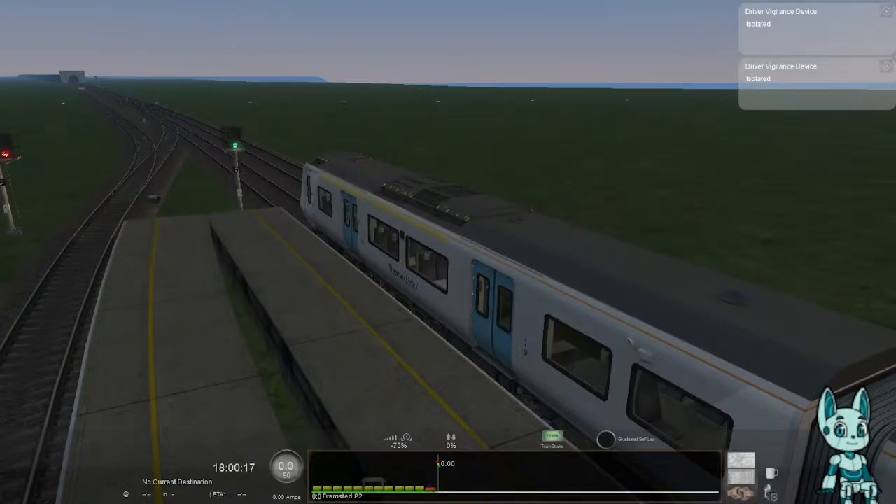
- Inspect the cab end of the Class 700 from outside and look over the driver's desk
right_drag(448, 252, 826, 183)
right_drag(448, 252, 630, 256)
scroll(448, 252, down, 5)
scroll(449, 252, up, 5)
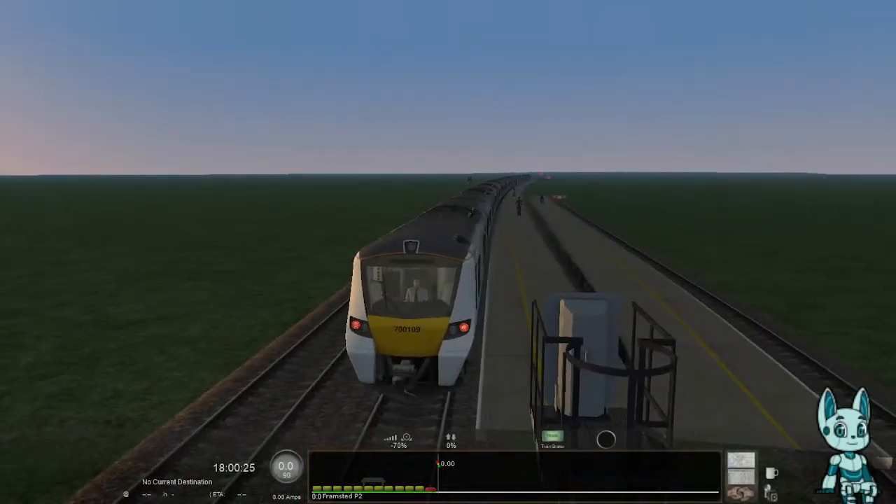
key(1)
right_drag(448, 252, 452, 333)
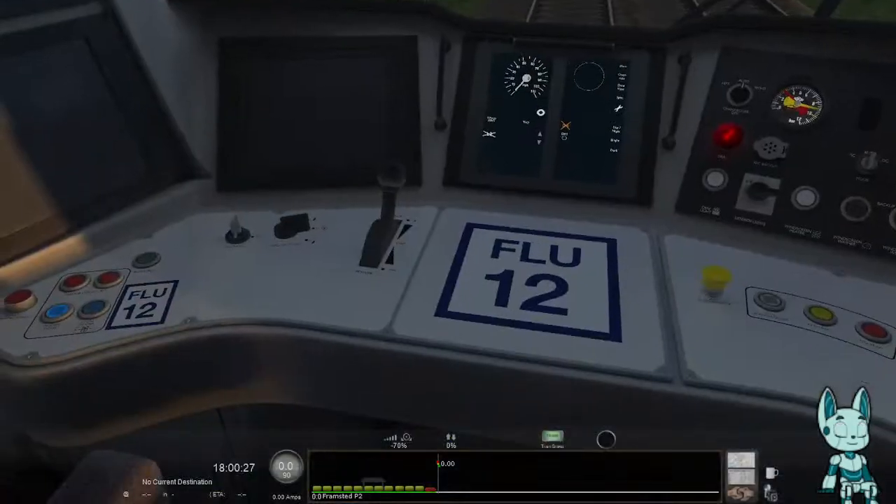
- Examine the First Class saloon and its information display from the passenger view, and return to the cab
key(Escape)
right_drag(448, 252, 154, 245)
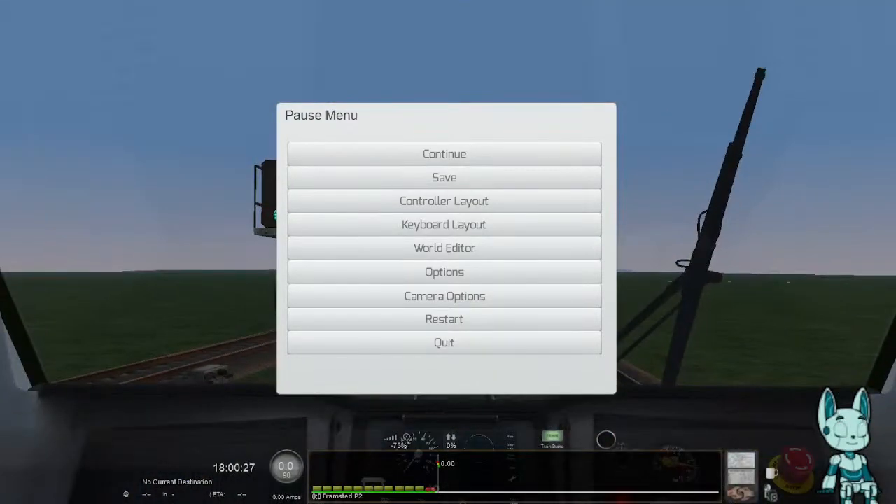
key(Escape)
key(2)
key(5)
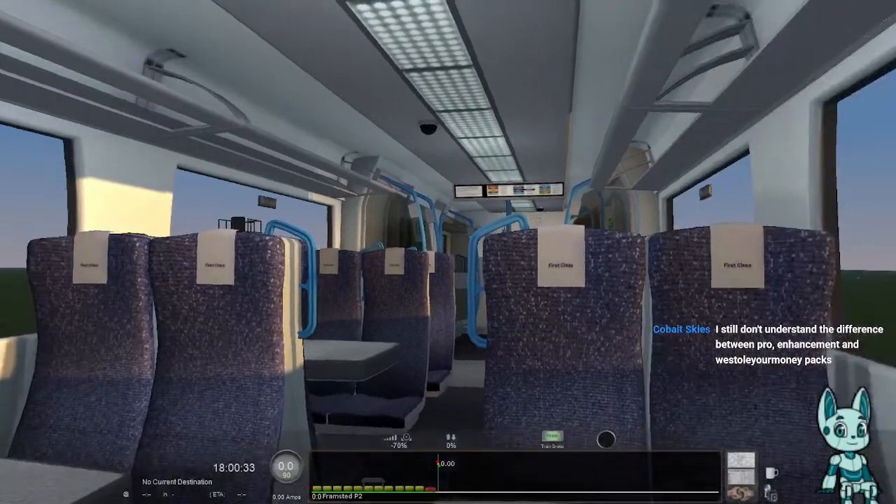
scroll(448, 252, up, 5)
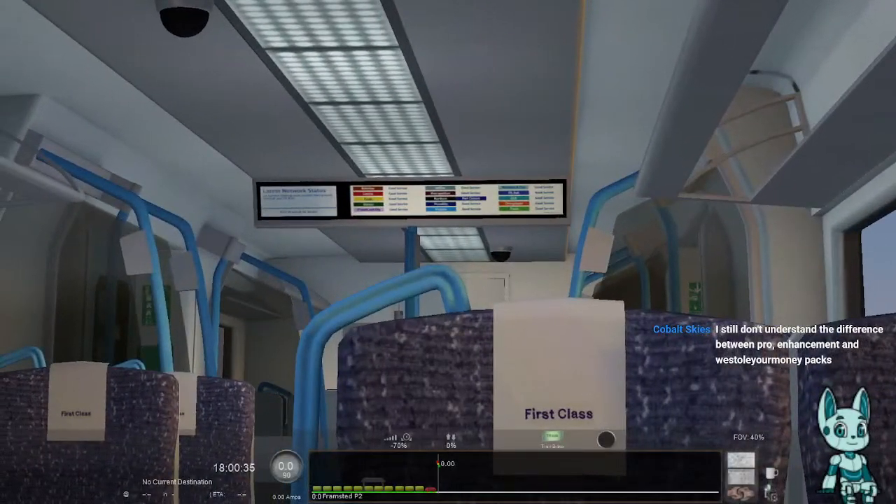
key(1)
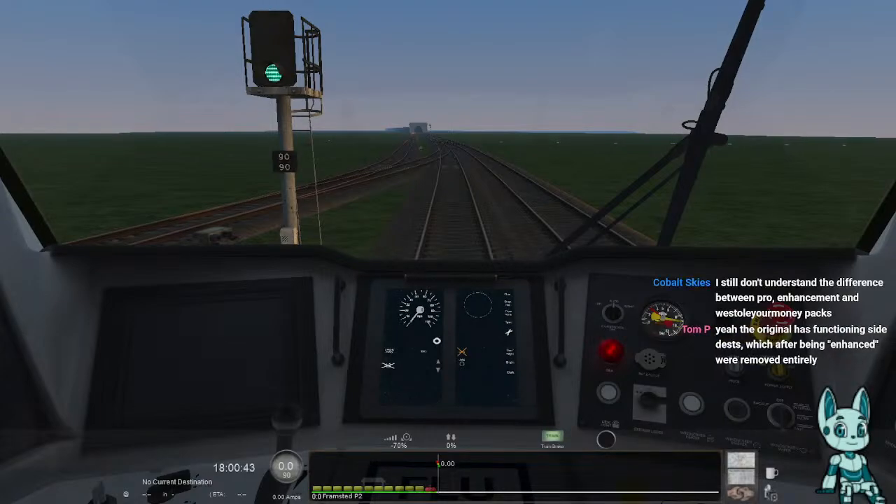
- Cycle the train's door mode to Driver Operated from the cab
key(Down)
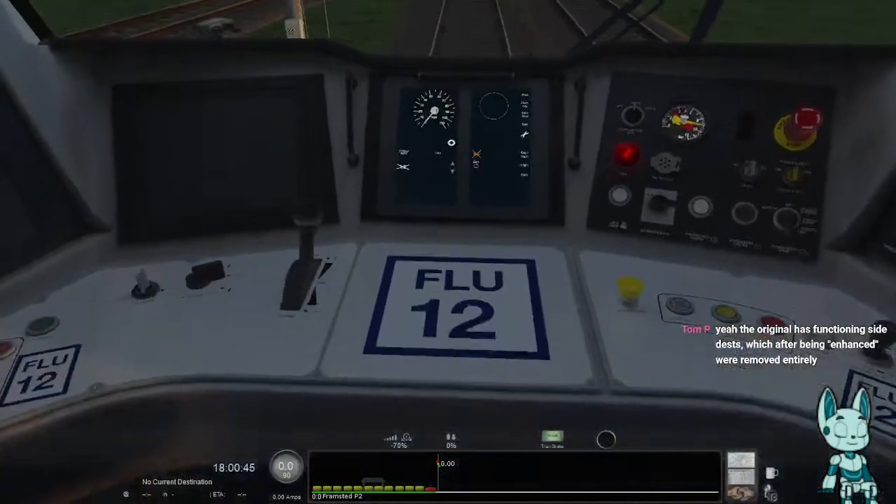
key(Left)
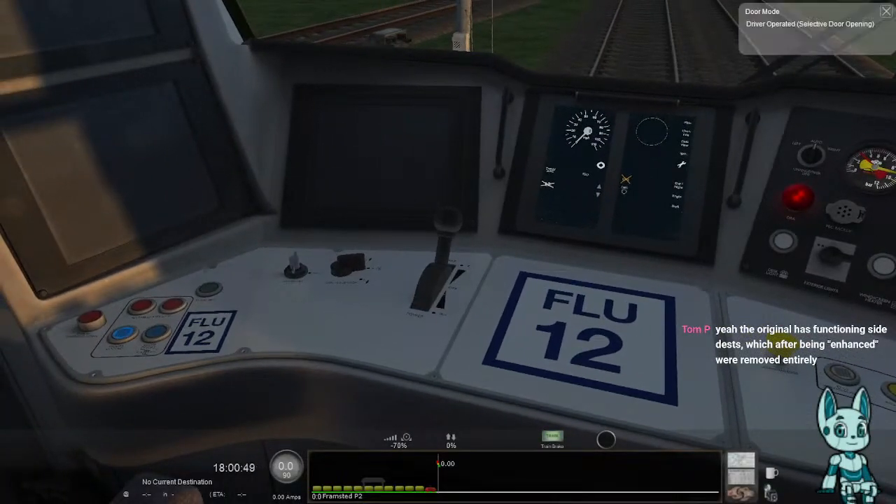
key(ctrl+d)
key(ctrl+d)
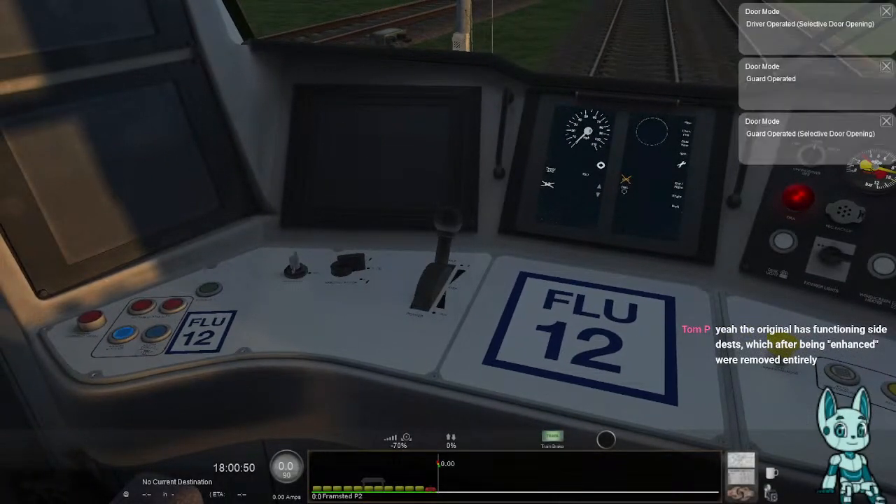
key(ctrl+d)
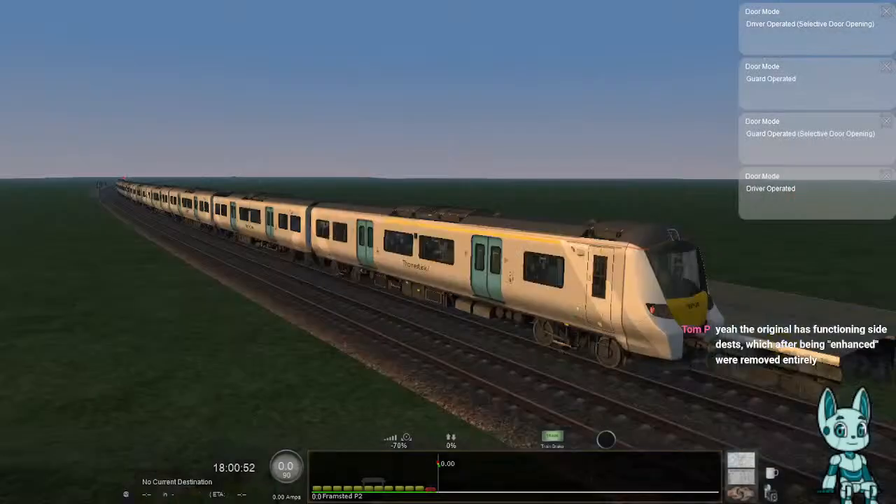
- Return the reverser to neutral after an outside view of the train, and look across the driver's desk
key(2)
key(2)
key(1)
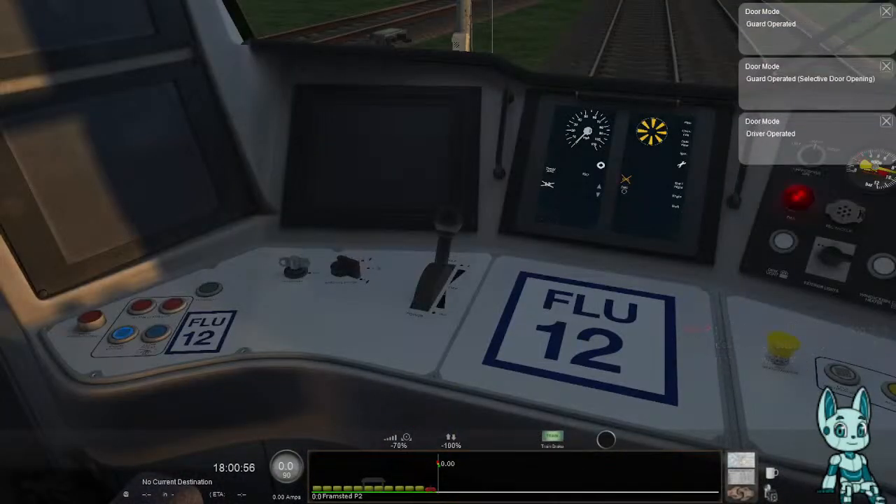
key(w)
key(1)
key(Right)
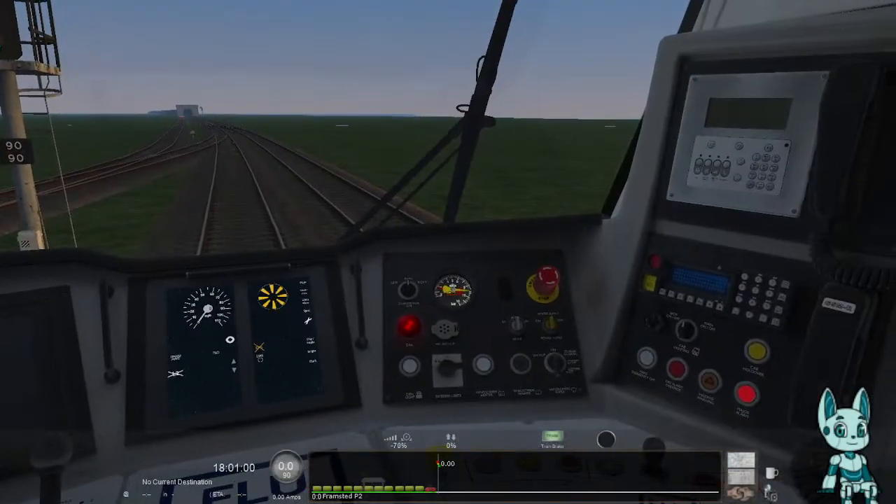
key(Left)
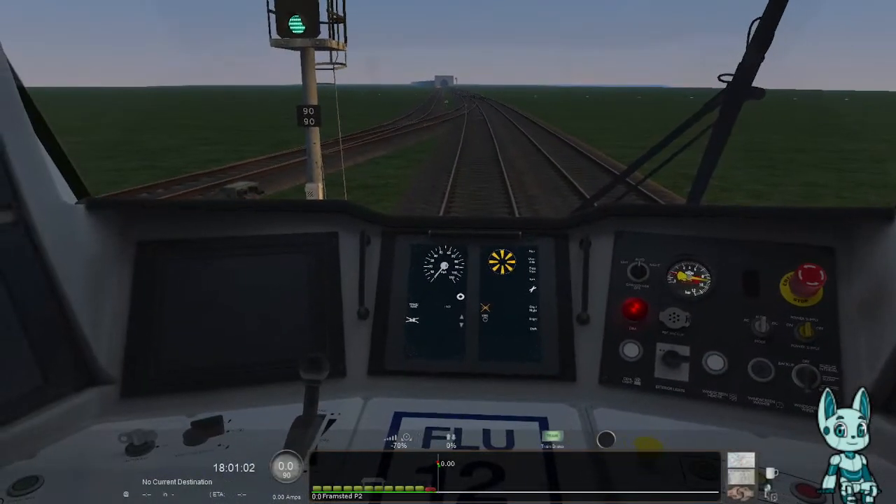
right_drag(448, 252, 648, 340)
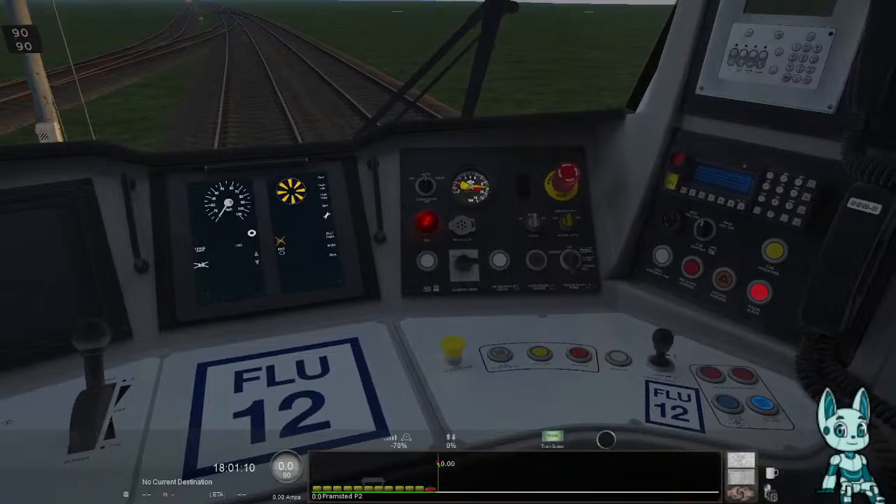
- Examine the train's headlights, platform-side doors and rear end from the outside cameras
key(5)
key(4)
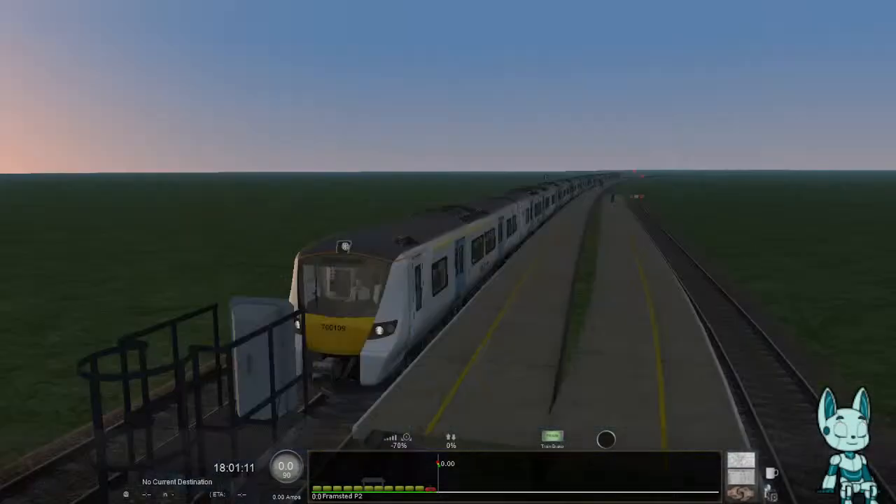
right_drag(649, 340, 354, 364)
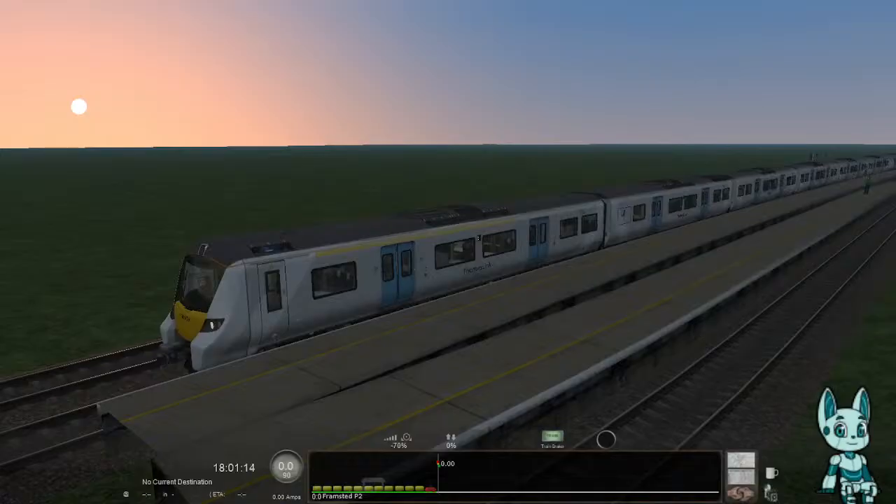
mouse_move(353, 364)
right_down()
mouse_move(301, 434)
mouse_move(284, 441)
mouse_move(168, 427)
mouse_move(207, 392)
mouse_move(287, 357)
mouse_move(350, 357)
right_up()
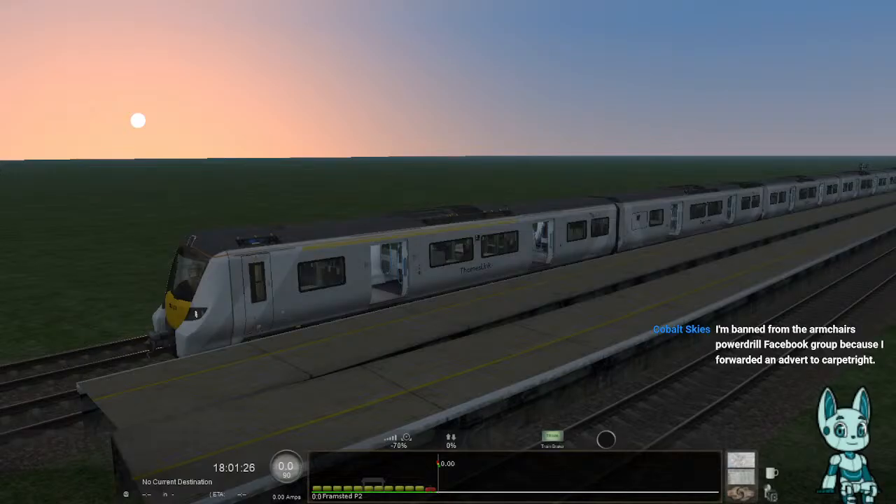
key(3)
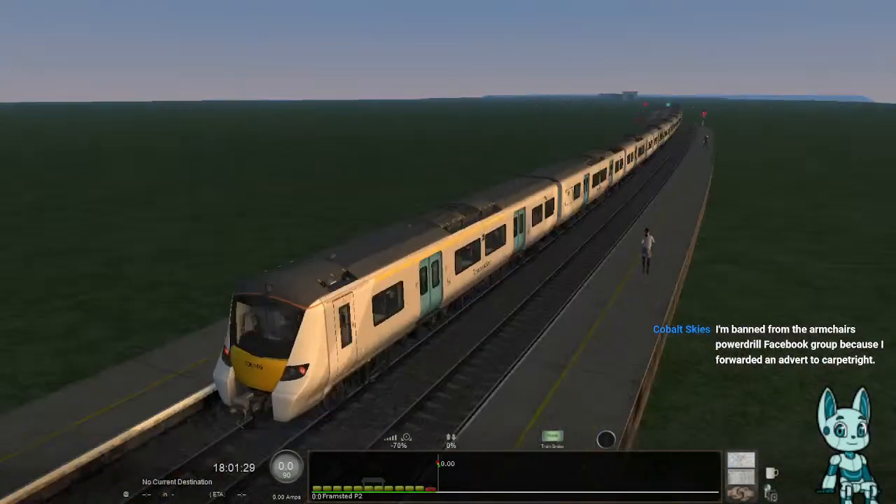
- Check the train's position and the signals on the 2D map, and return to the cab view
key(1)
right_drag(448, 252, 308, 173)
key(9)
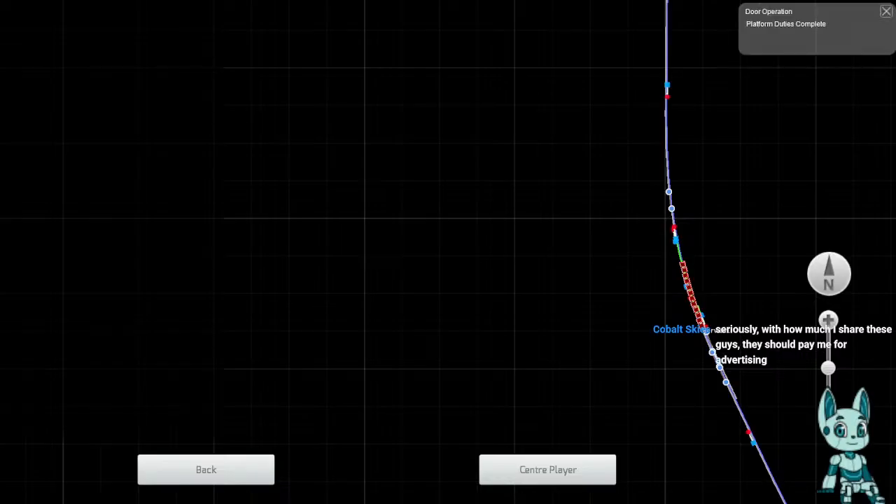
key(9)
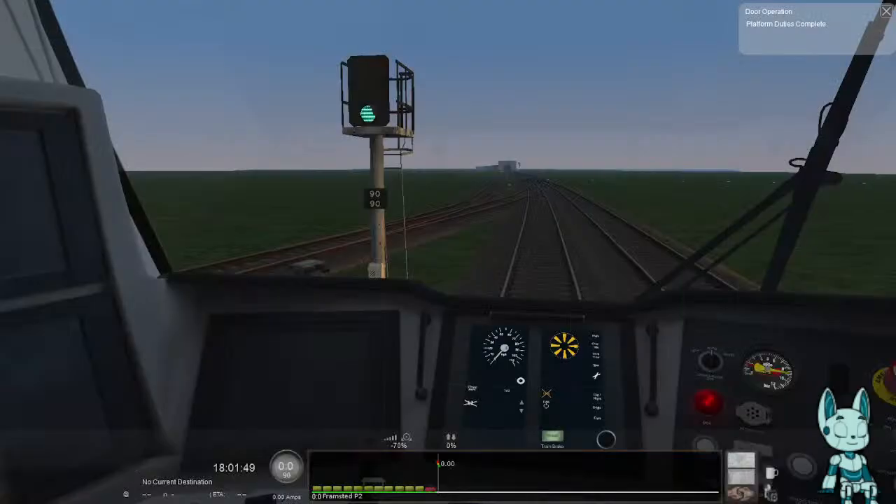
- Switch off the DRA on the driver's desk and examine the cab instruments up close
right_drag(448, 252, 587, 351)
scroll(448, 252, up, 6)
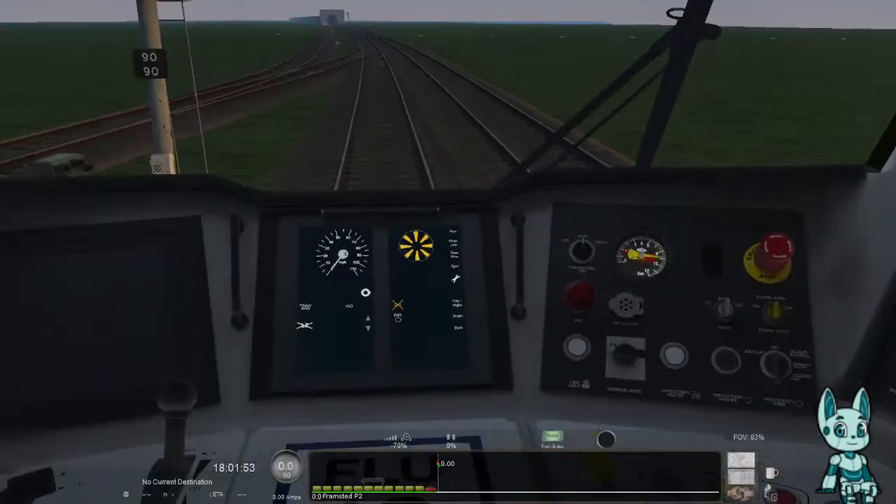
scroll(448, 252, down, 2)
scroll(448, 252, down, 5)
right_drag(448, 252, 455, 336)
scroll(448, 252, up, 8)
scroll(448, 252, down, 3)
scroll(448, 252, down, 5)
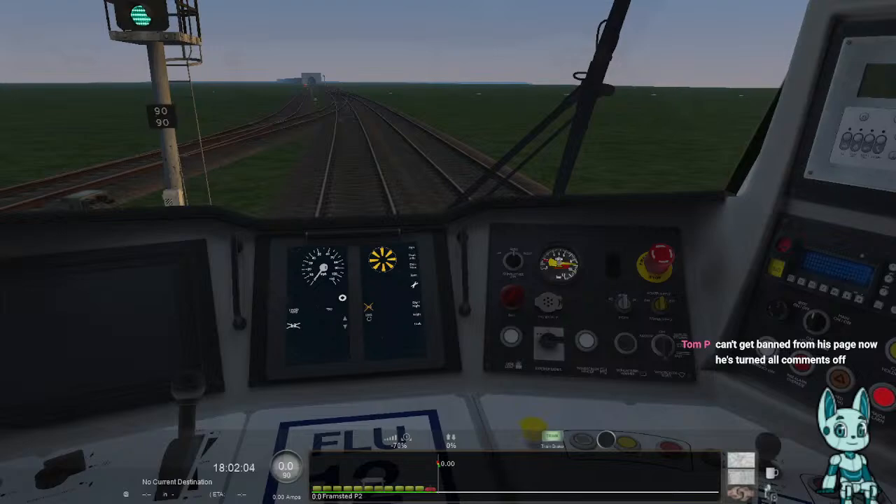
- Set the reverser fully forward and raise the power to 55% to depart from the platform
right_drag(448, 252, 329, 257)
key(2)
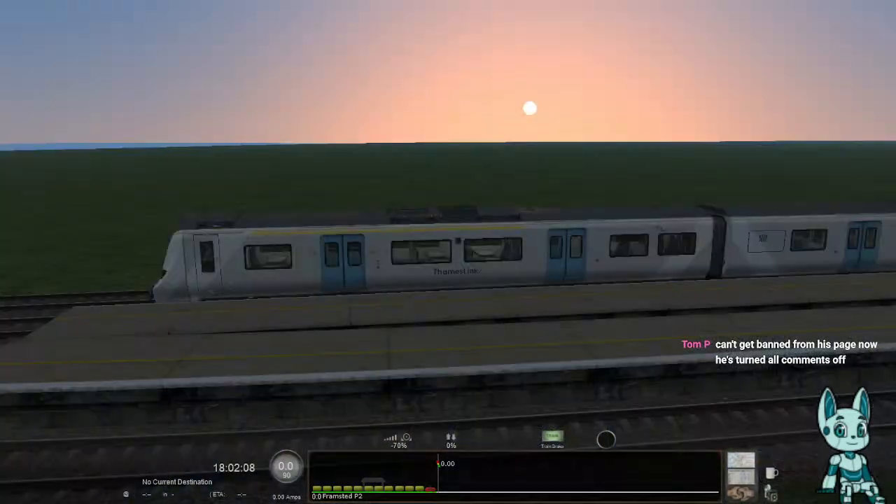
key(1)
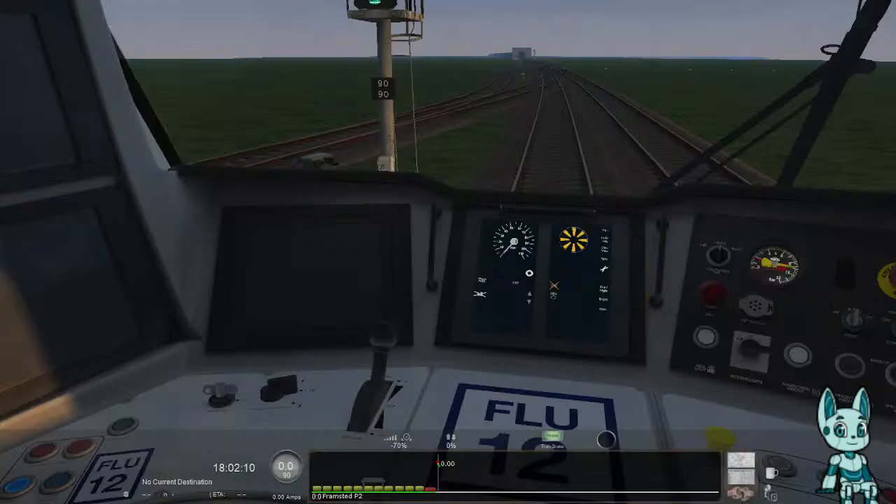
key(Left)
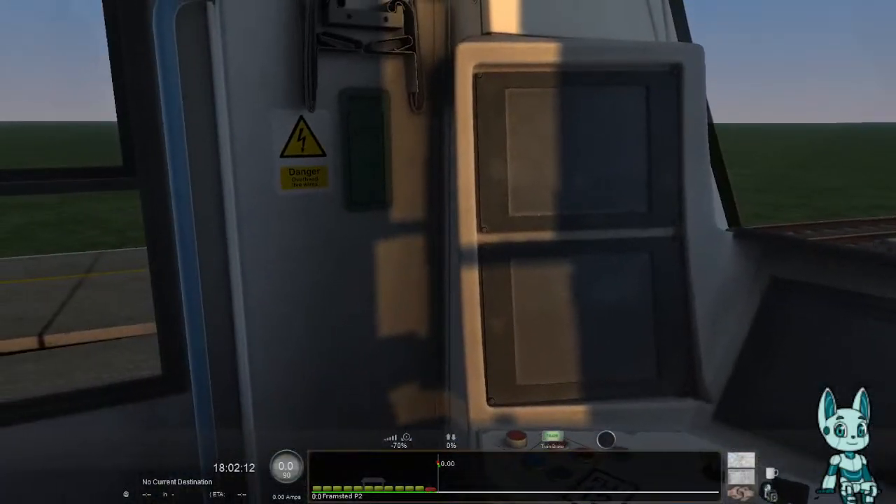
key(w)
key(a)
key(a)
key(1)
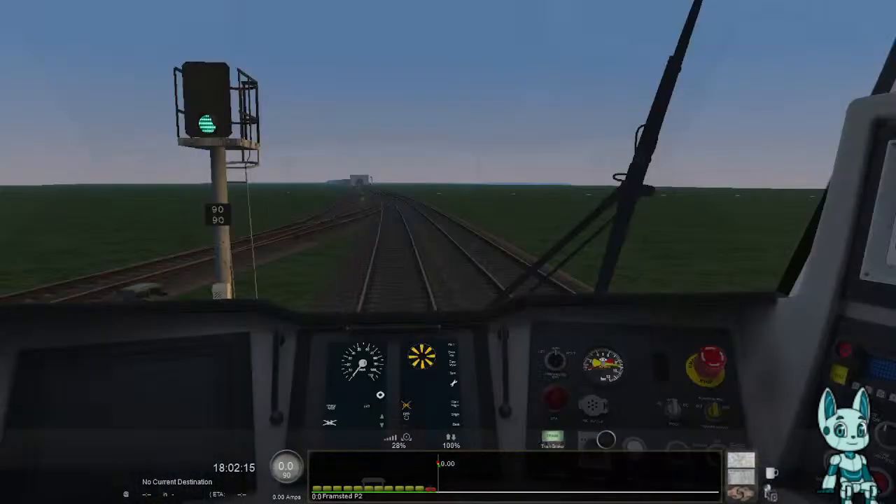
key(a)
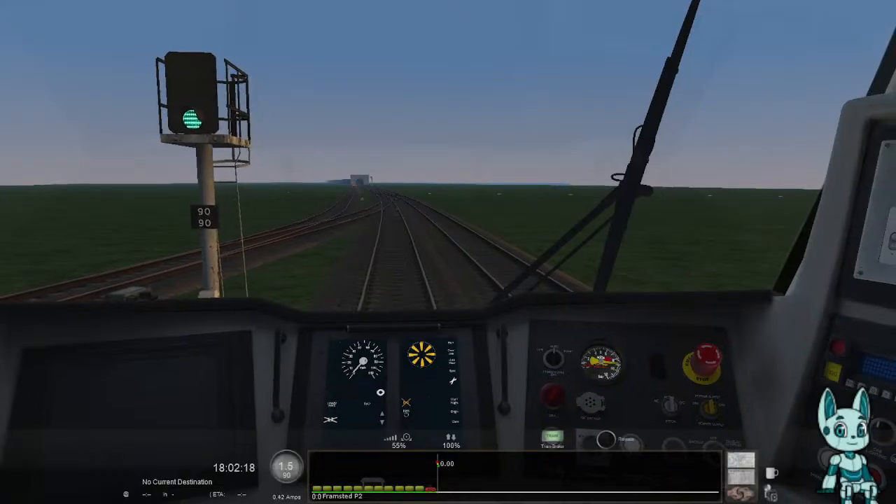
- Raise the power to 100% to accelerate away from the station, facing the track ahead from the cab
key(a)
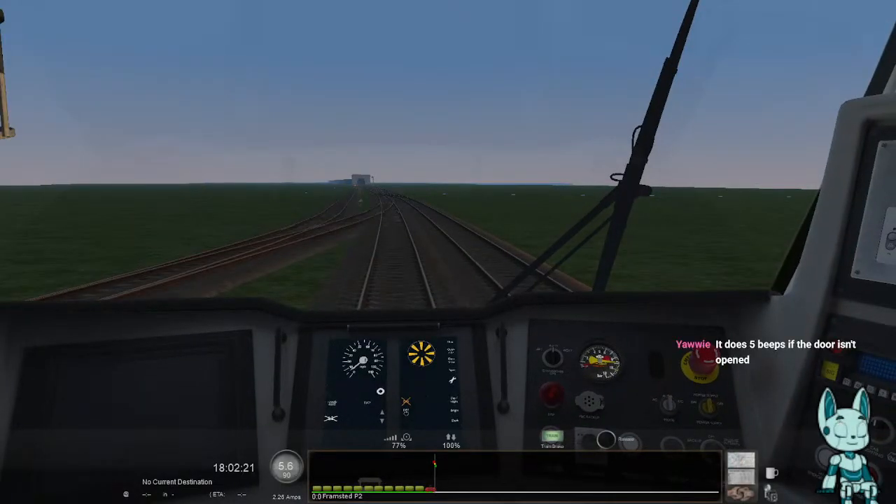
key(Left)
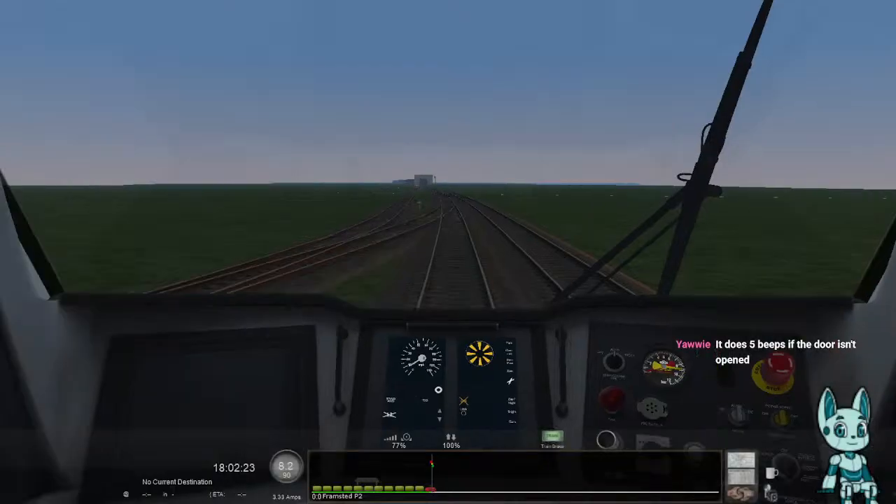
key(a)
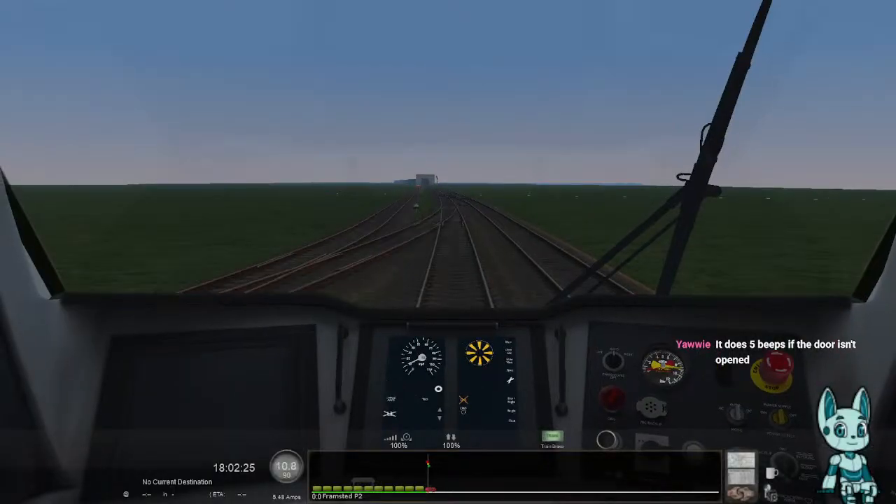
- Examine the accelerating train's front, side and rear from the outside cameras and its saloon from the passenger view, and return to the cab
key(2)
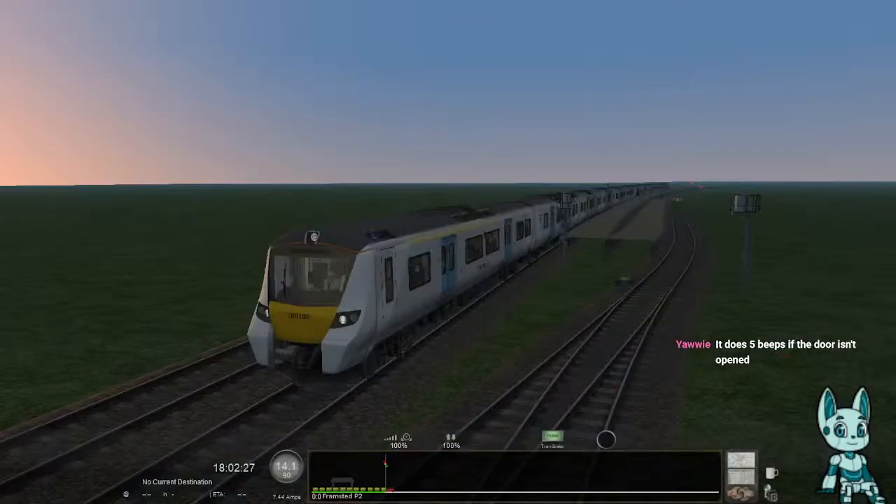
key(3)
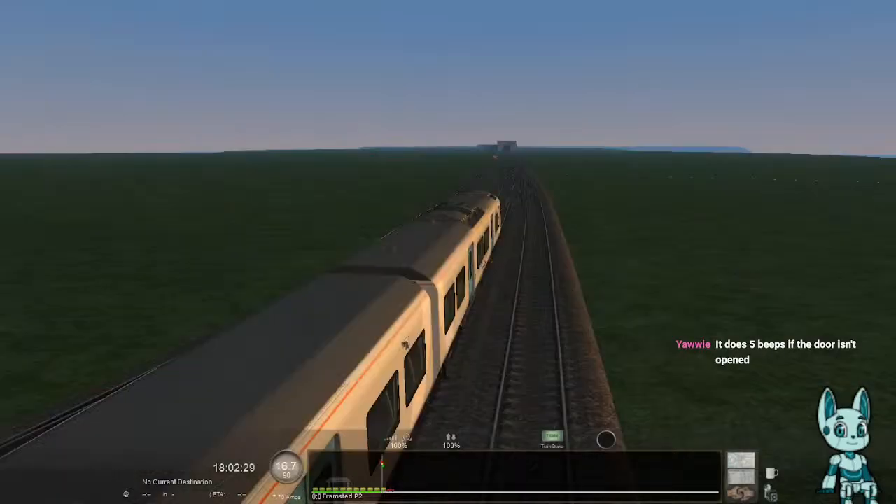
key(4)
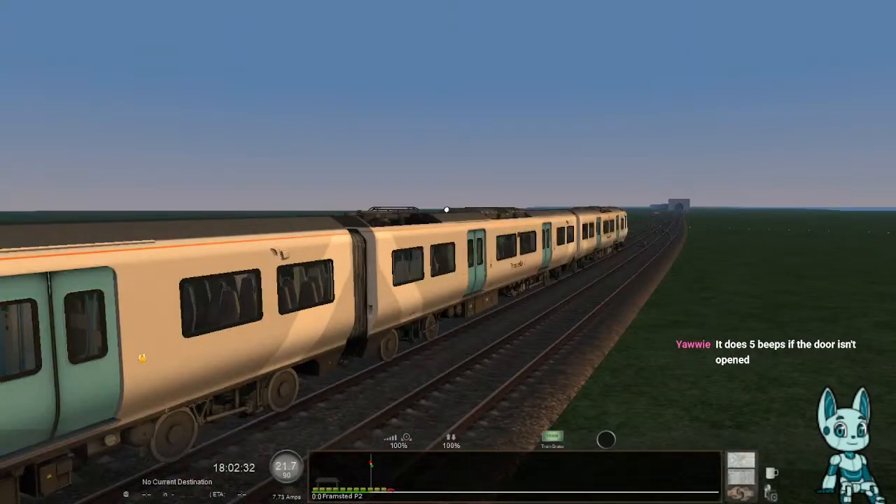
key(2)
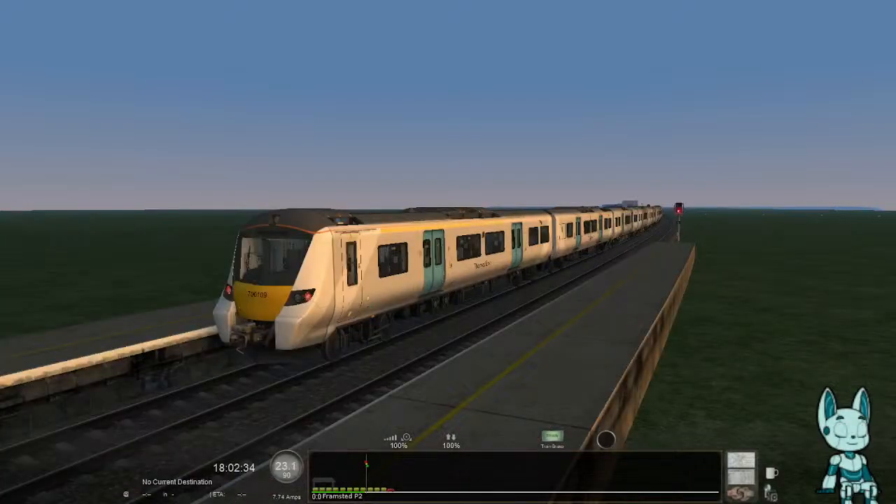
key(2)
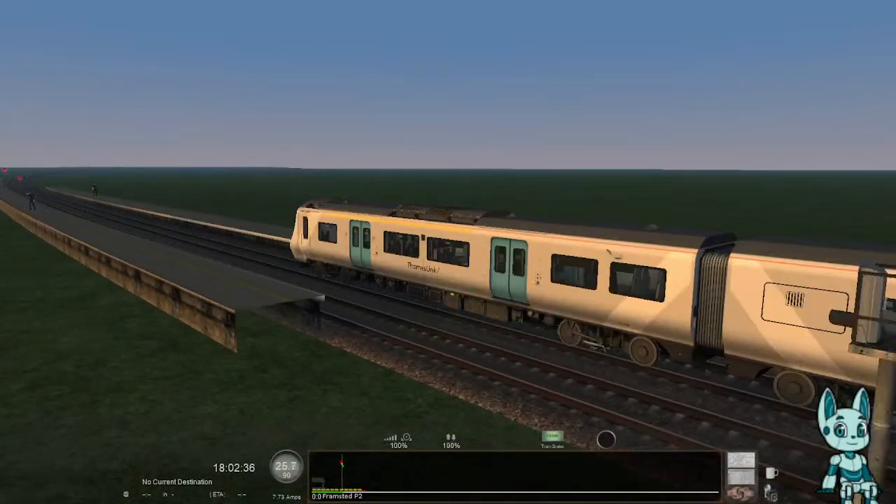
key(5)
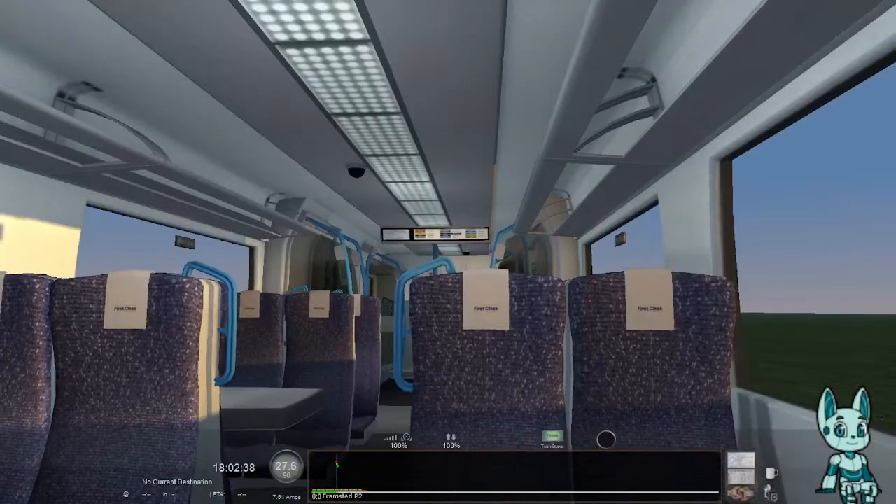
key(5)
key(1)
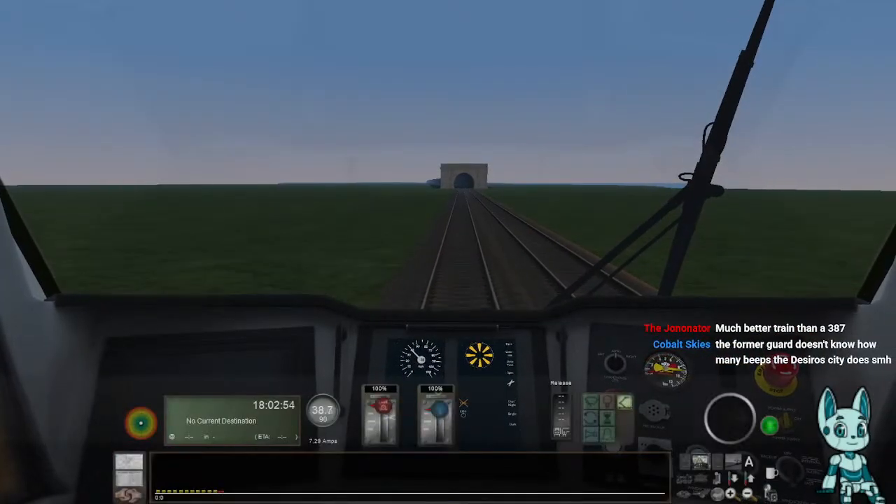
- Switch to the compact driving HUD, and check the passenger saloon inside the tunnel before returning to the cab
key(2)
key(F3)
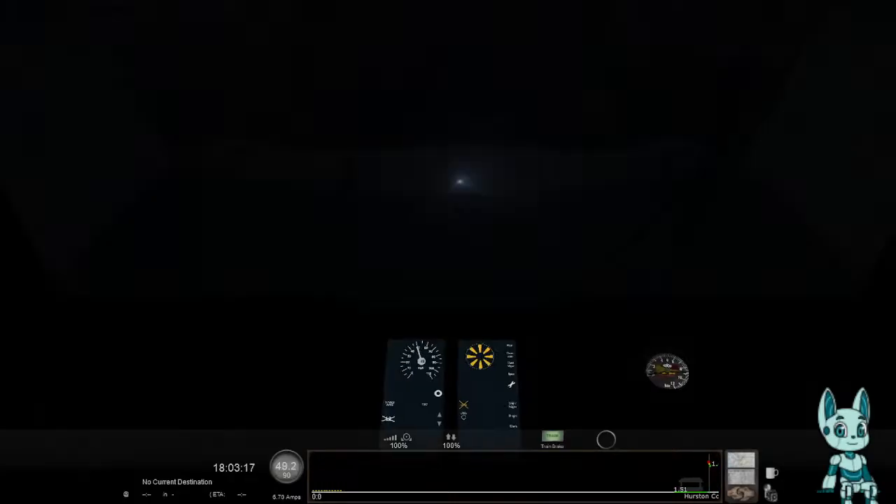
key(5)
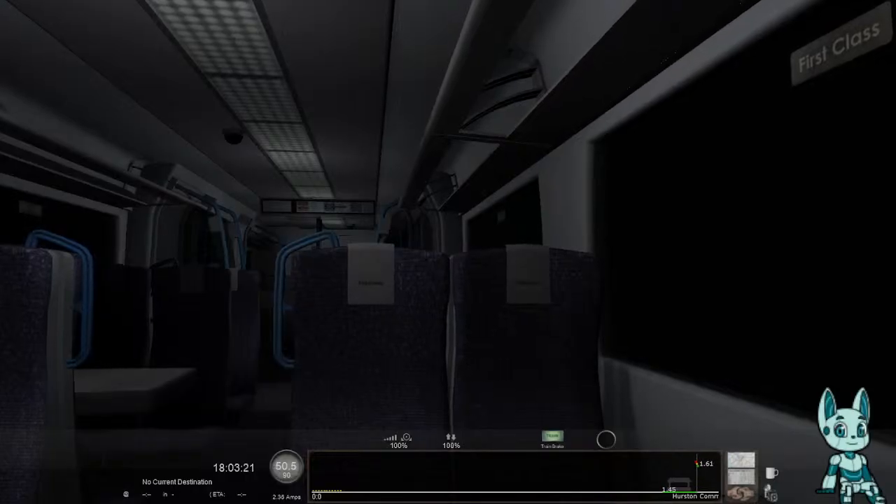
key(1)
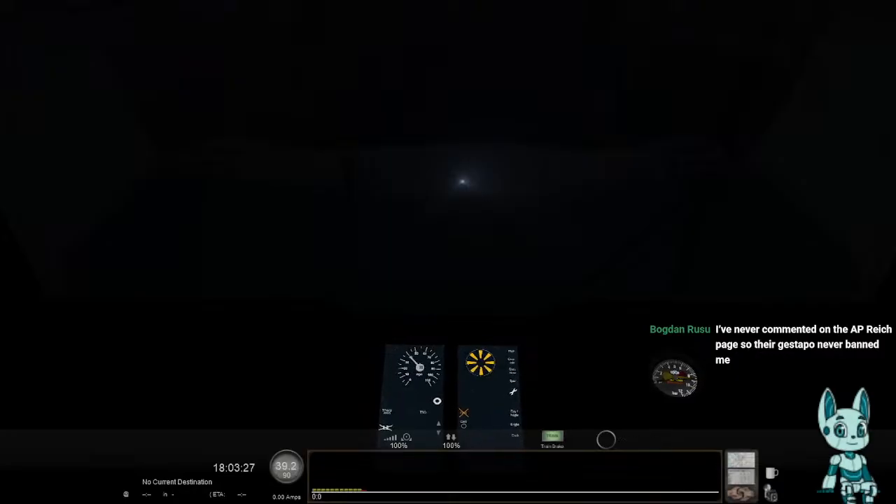
- Switch on the cab light in the tunnel and examine the controls across the driver's desk
right_drag(448, 252, 462, 402)
key(a)
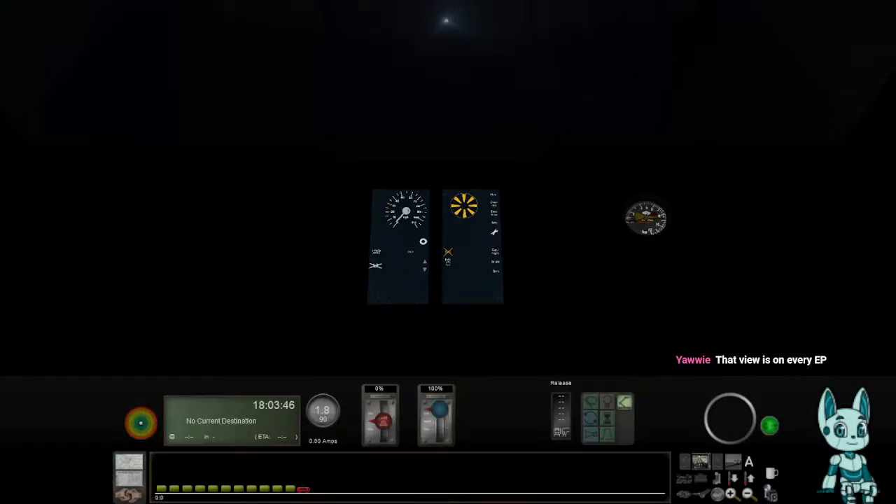
key(l)
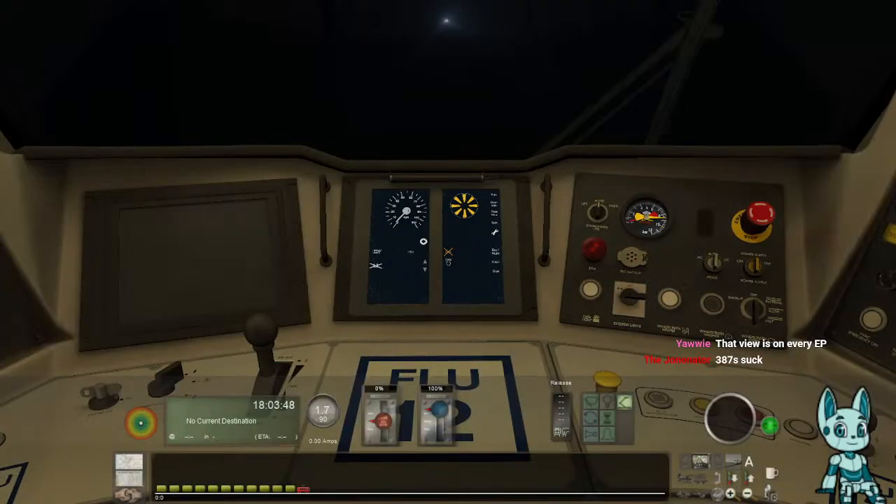
key(l)
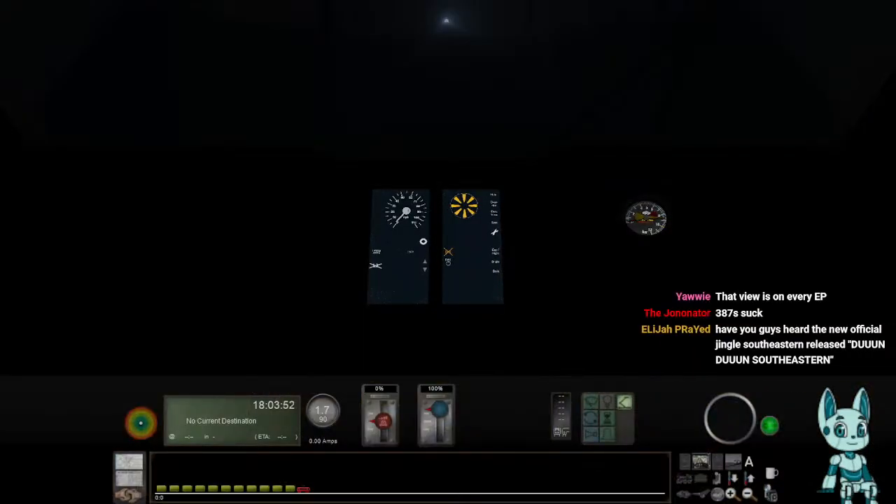
key(l)
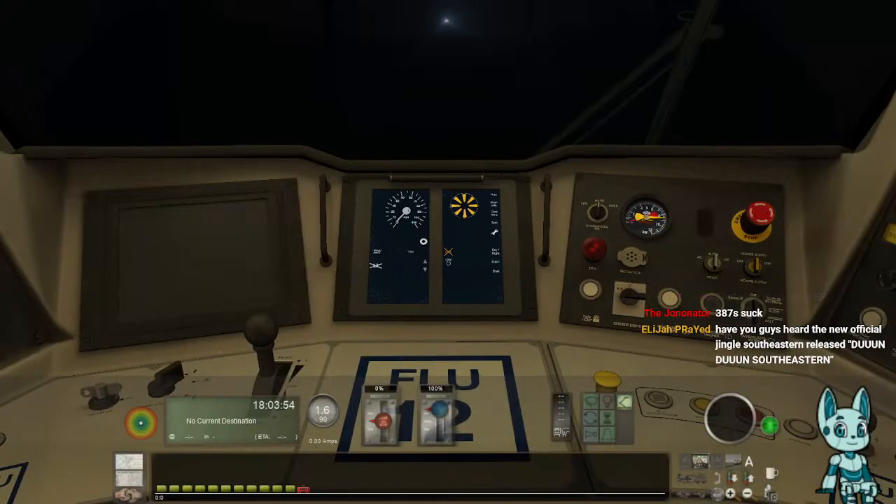
right_drag(448, 252, 709, 307)
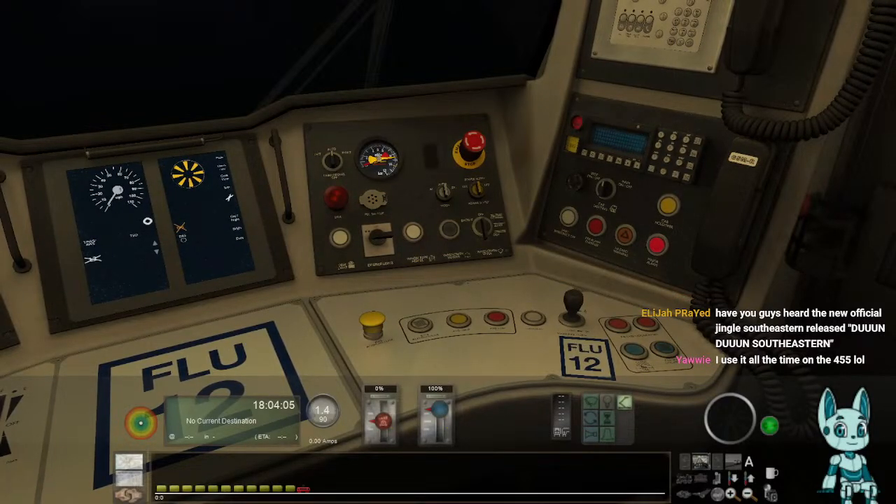
key(Right)
- Examine the lit cab and the train inside the dark tunnel from the outside camera, and return to the cab view
key(2)
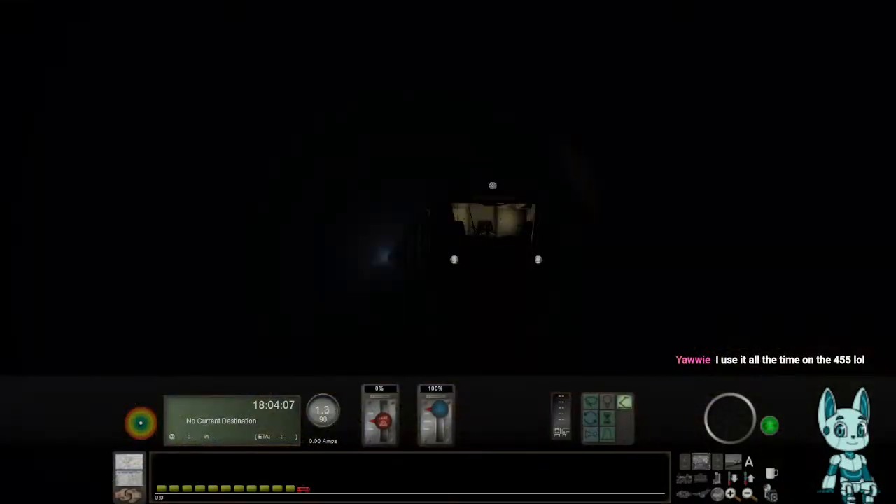
key(Right)
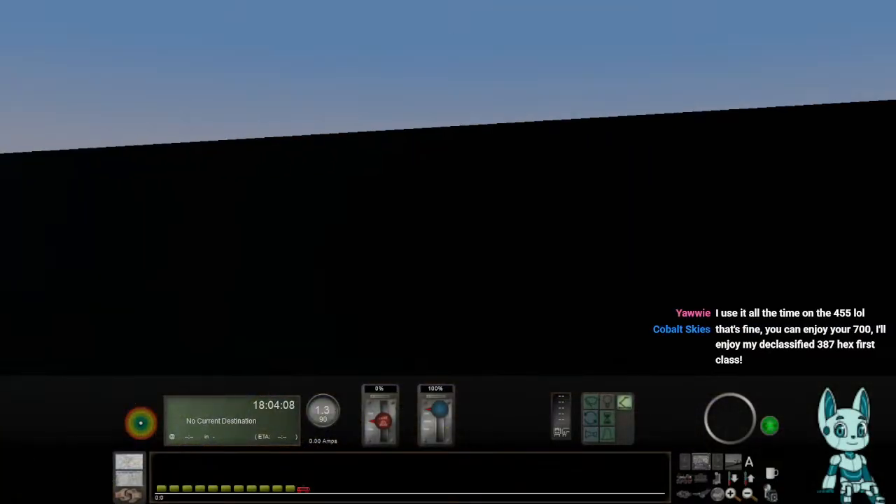
key(Right)
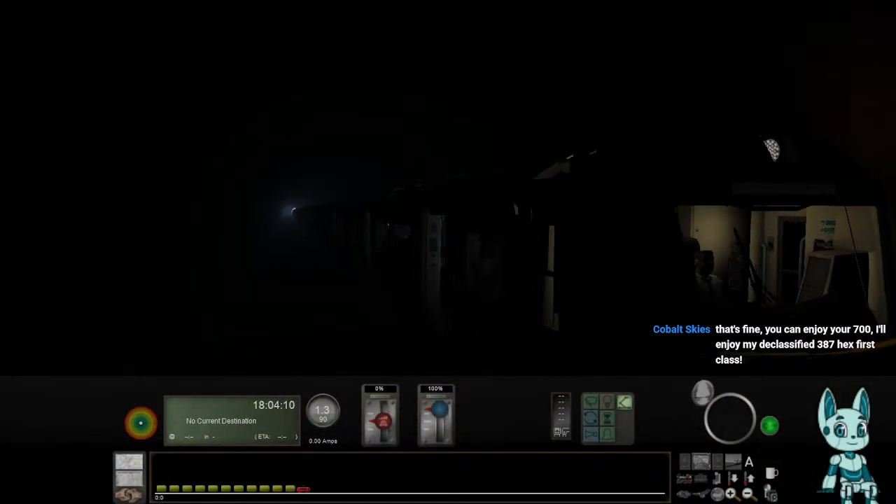
key(Right)
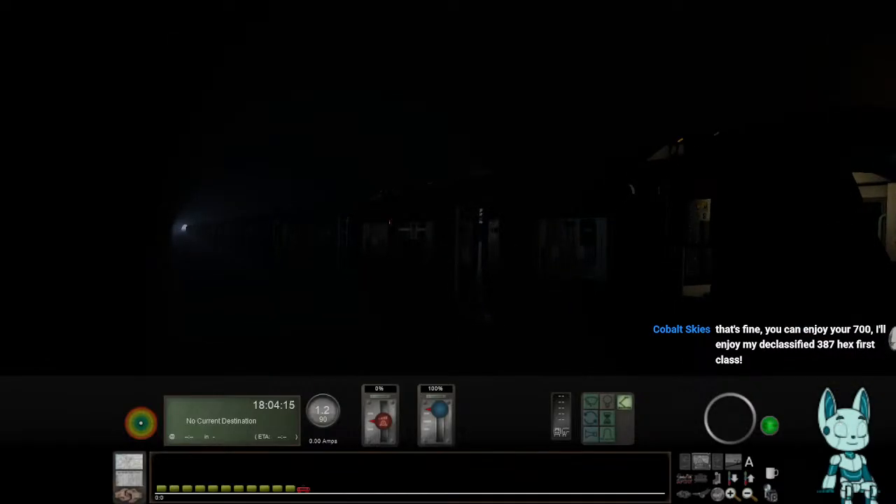
key(1)
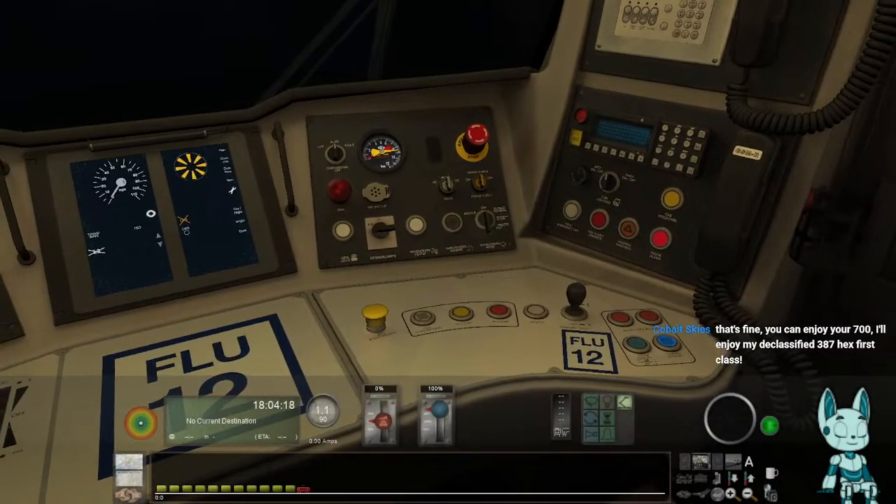
- Switch off the cab light and raise the power to 100% to get the train moving through the tunnel
right_drag(448, 252, 245, 277)
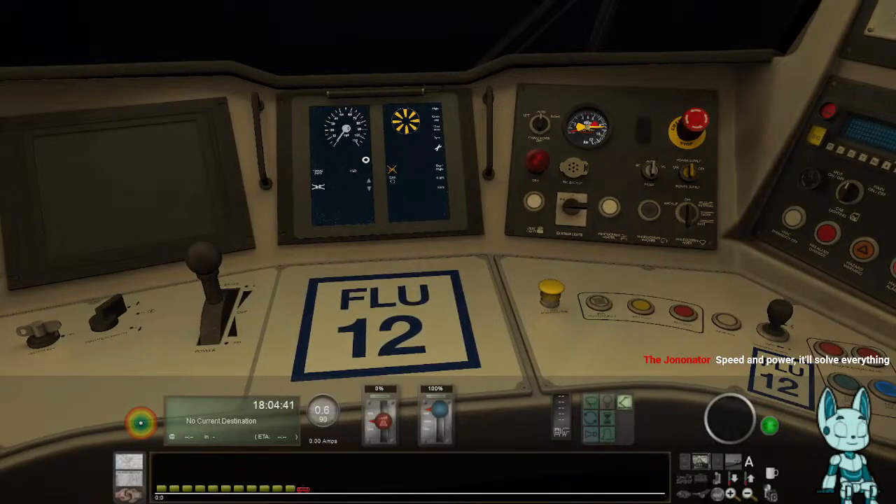
key(l)
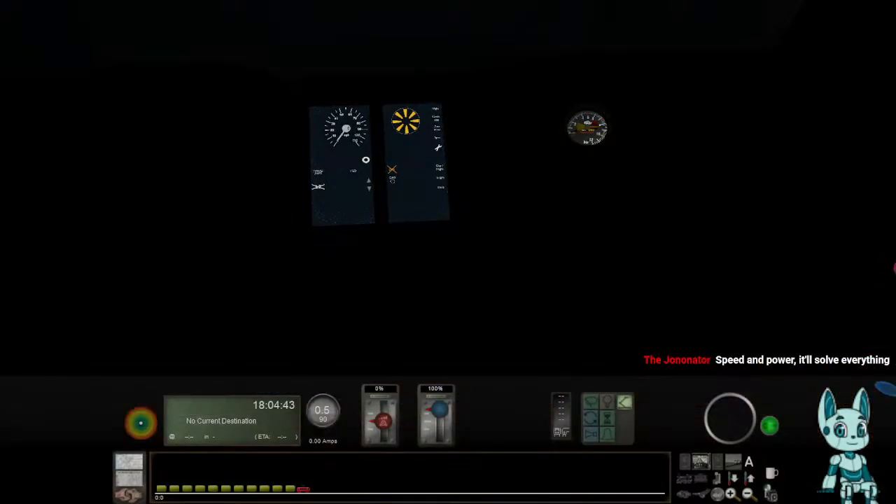
key(a)
key(a)
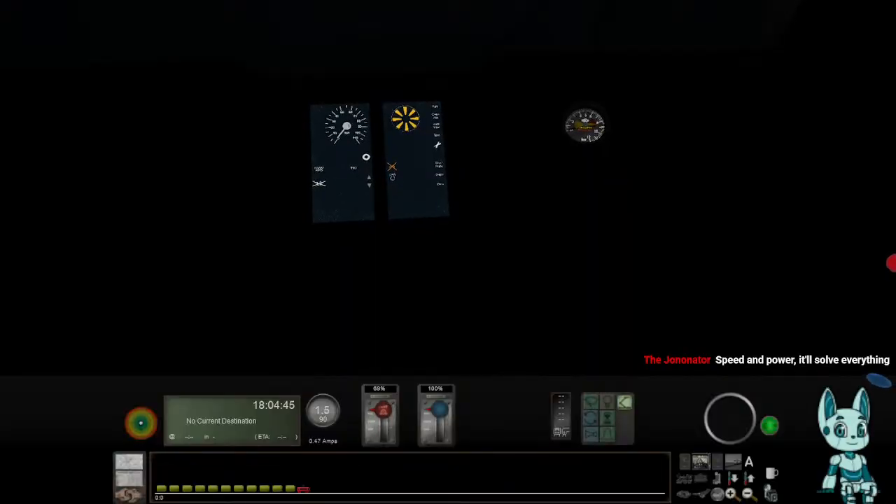
right_drag(448, 252, 352, 84)
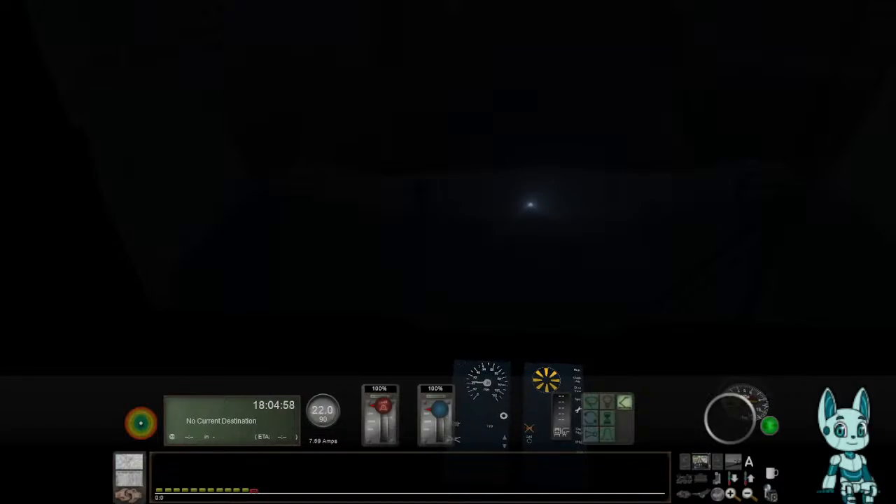
- Switch to the compact driving HUD near the tunnel exit and reduce the power to 30%
key(Right)
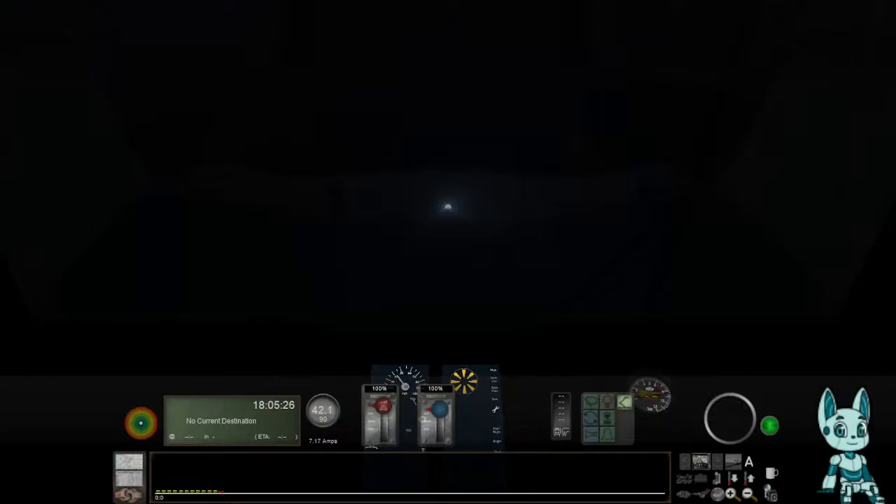
key(Right)
key(Down)
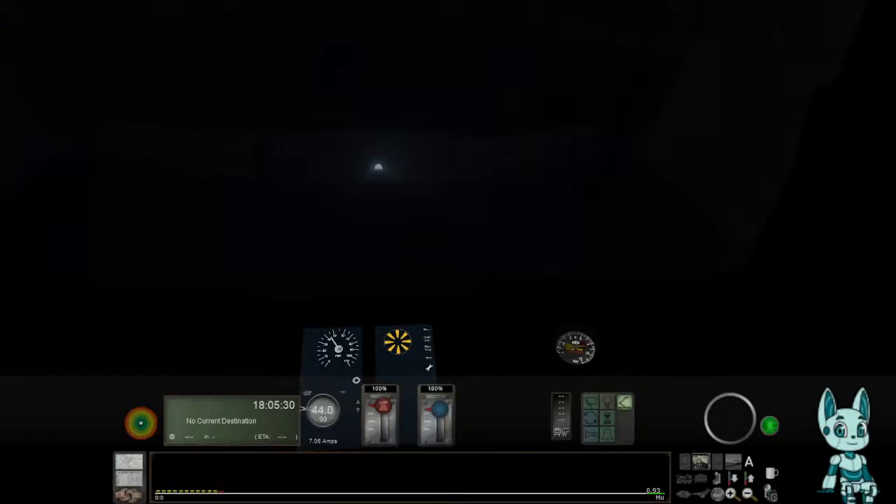
key(Left)
key(Up)
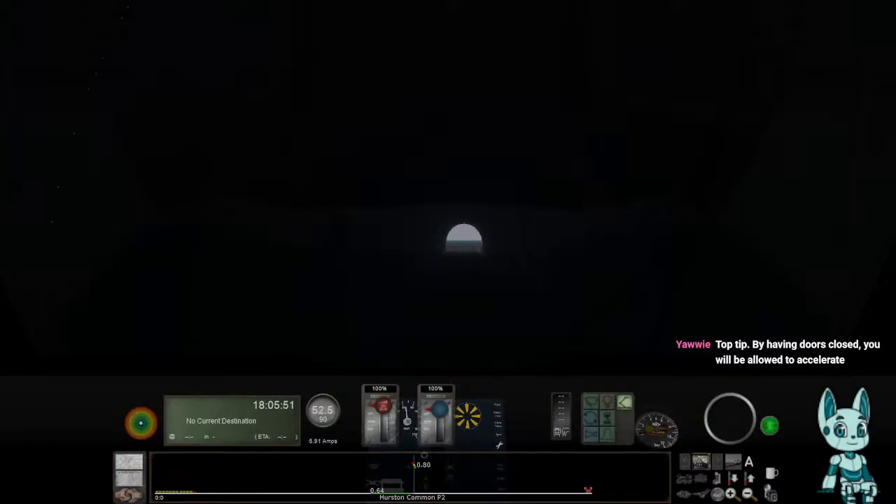
key(F3)
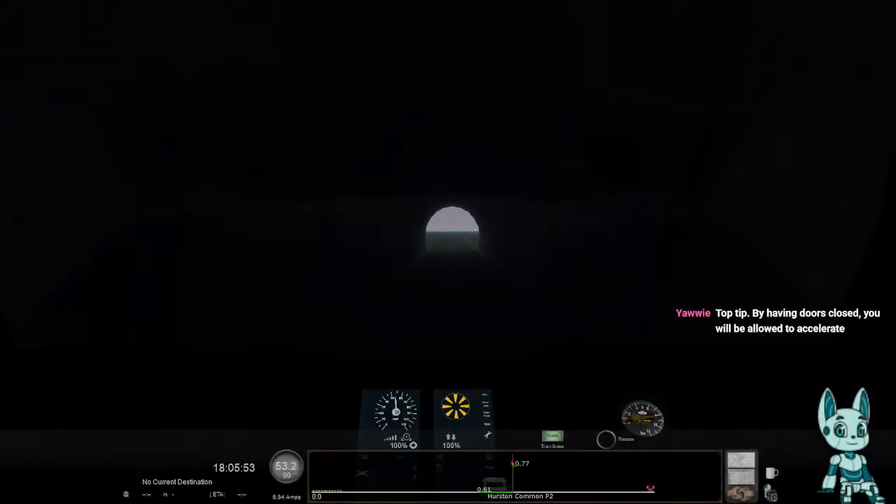
key(a)
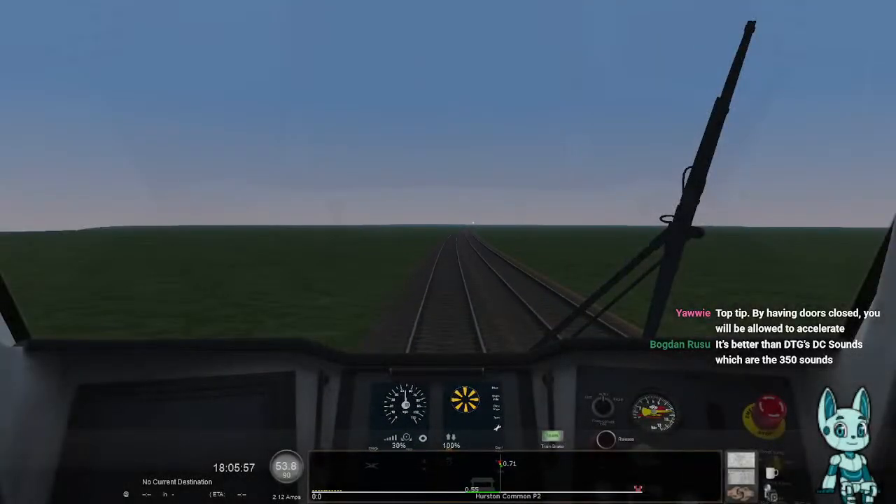
- Reduce the power to 0% while viewing the train leaving the tunnel from outside and from the passenger saloon
key(2)
key(Left)
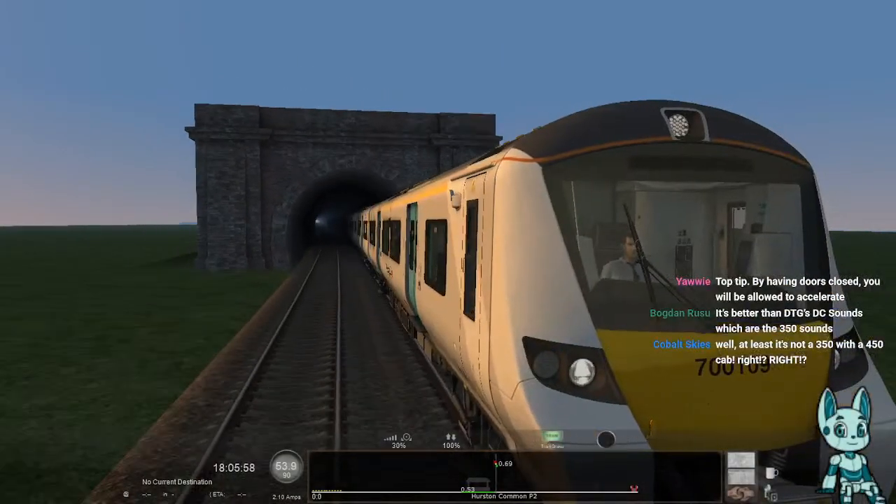
scroll(448, 252, down, 2)
scroll(448, 252, down, 2)
key(d)
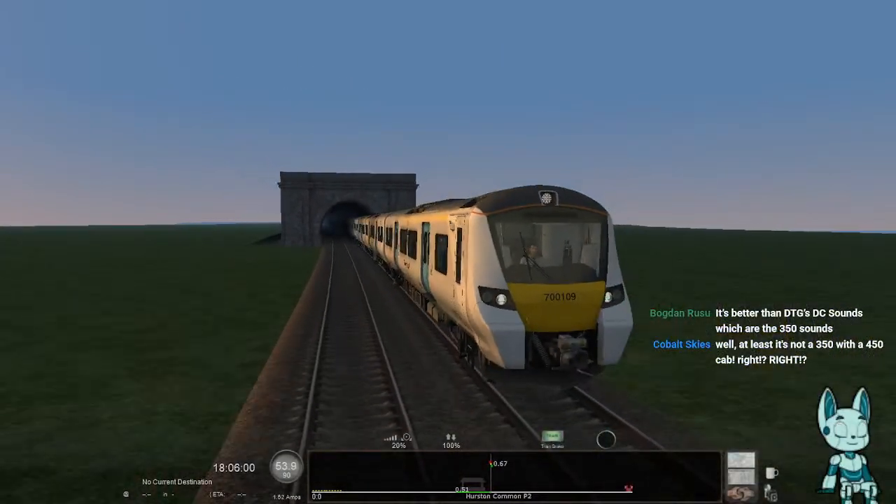
key(5)
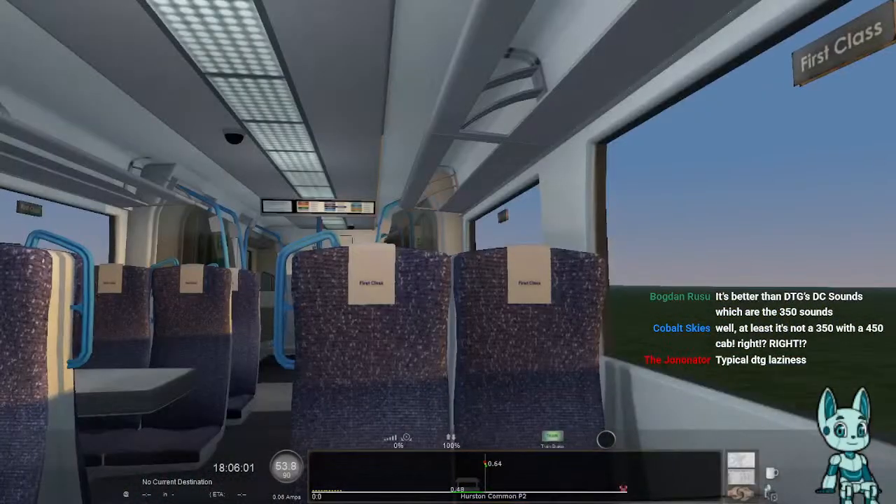
- Slow the train on the approach to Hurston Common P2, checking it from outside, and release the brake to 0%
key(1)
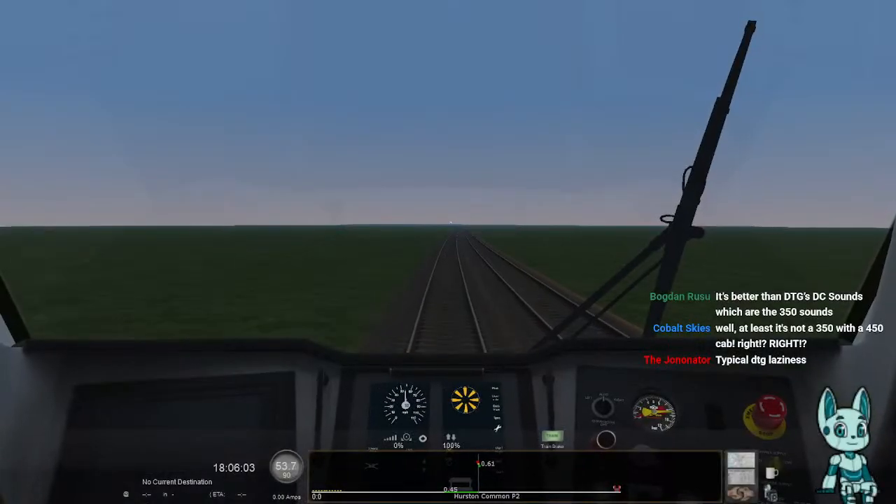
key(2)
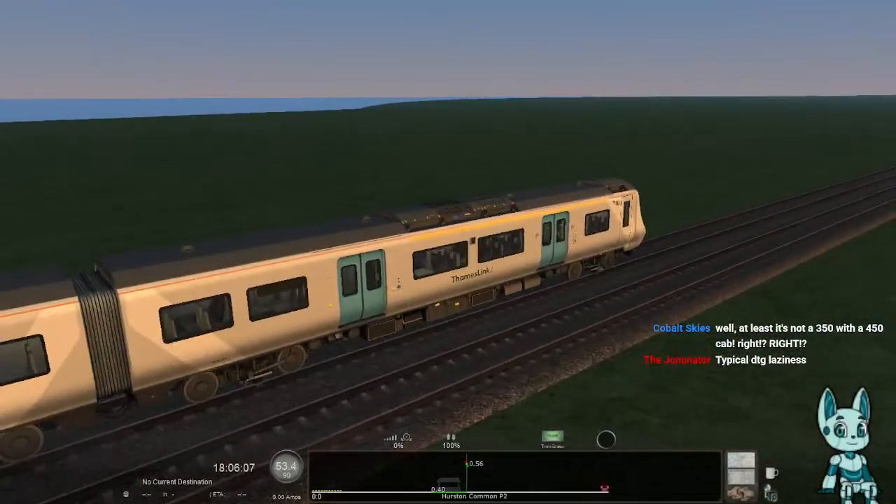
key(1)
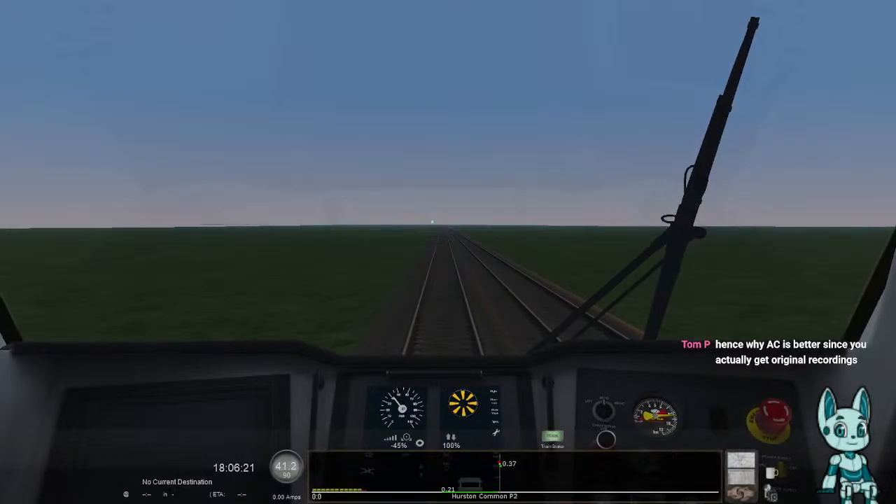
key(a)
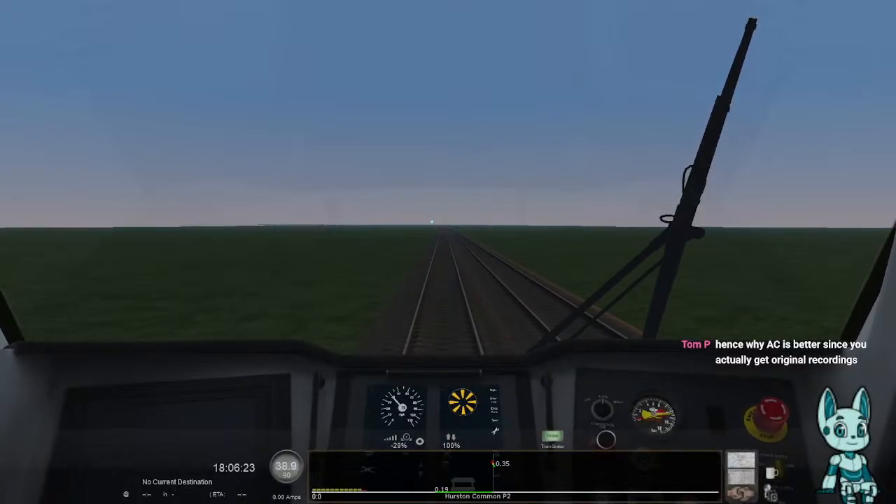
key(a)
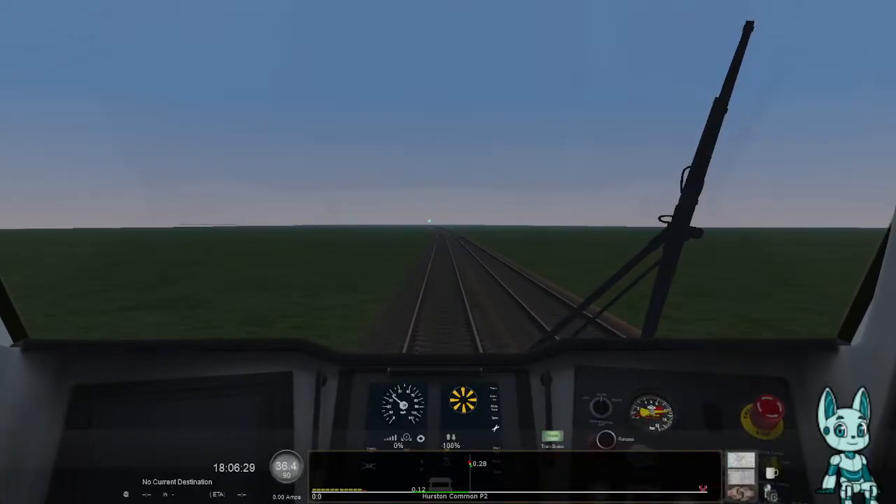
- Brake to -24%, release to 0%, and brake again to -39% as the train enters the Hurston Common platform
key(d)
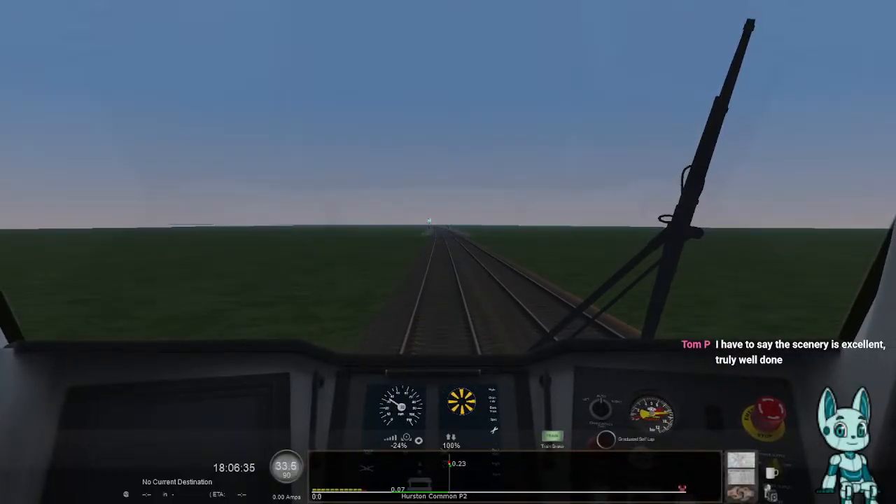
key(a)
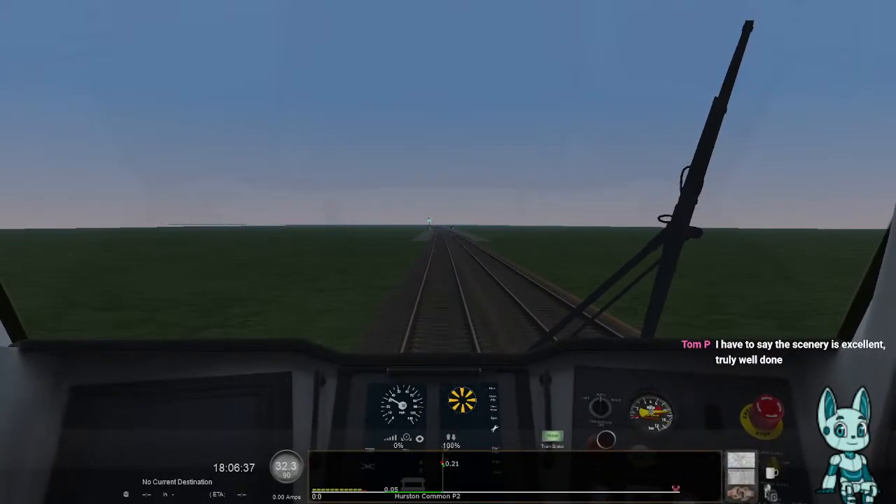
key(d)
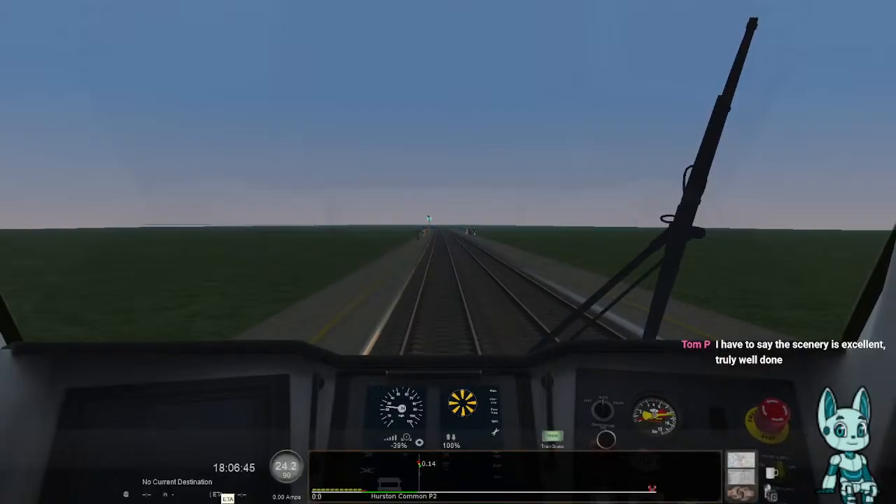
key(5)
key(1)
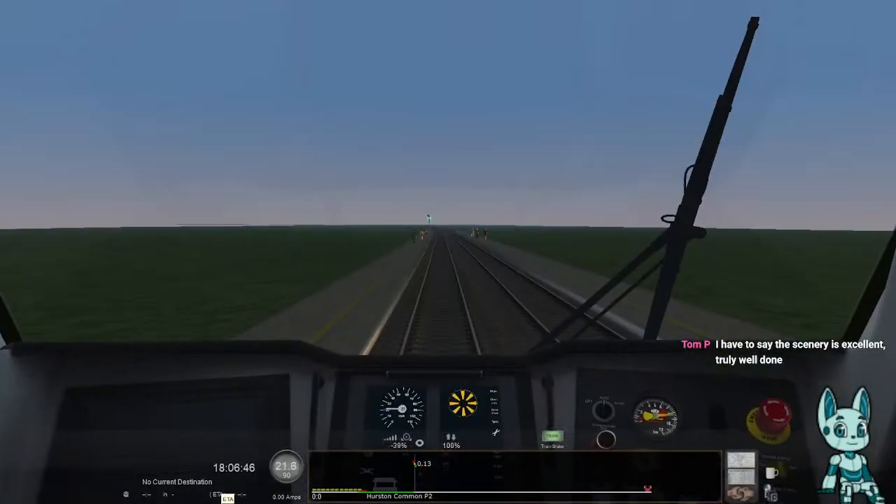
- Check the train at the platform from outside, release the brake to 0%, and slow it further with brief brake applications
key(2)
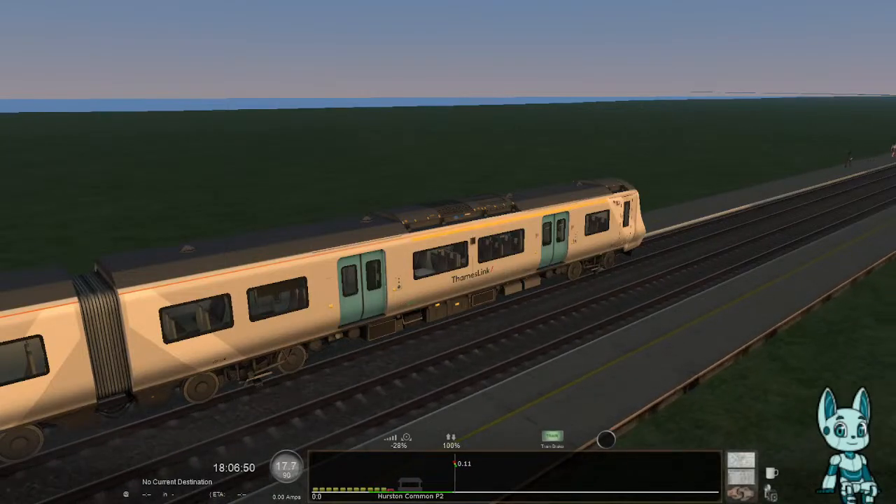
key(1)
key(a)
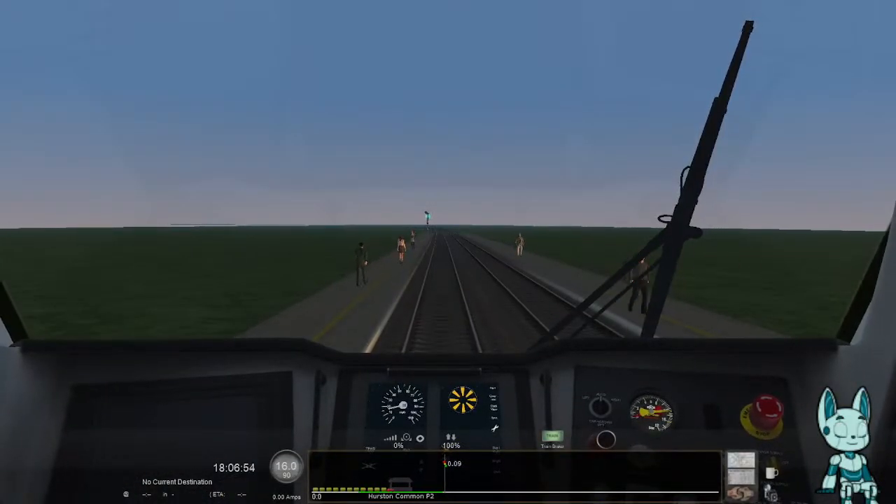
key(;)
key(d)
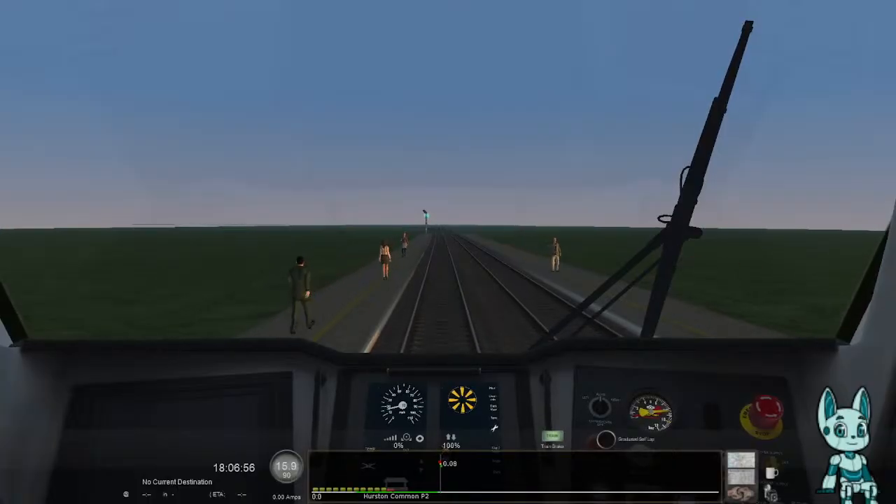
key(d)
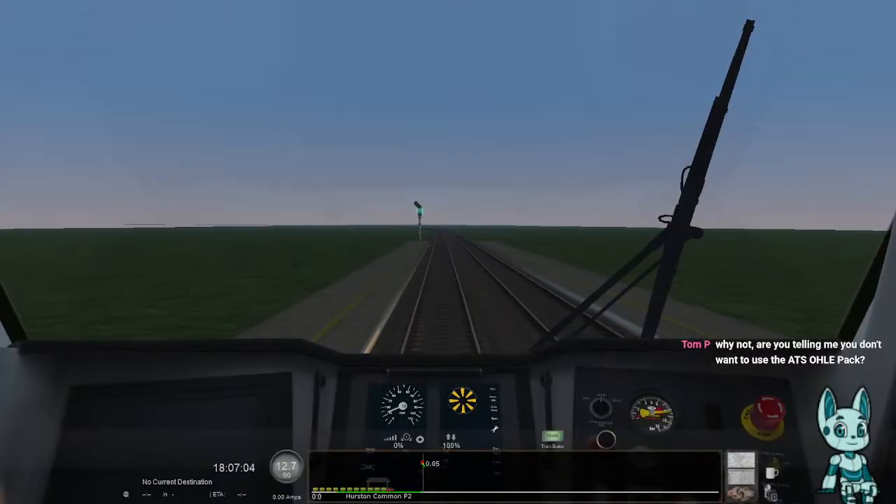
- Examine the front and rear of the train rolling along the platform from the outside cameras, and return to the cab
key(2)
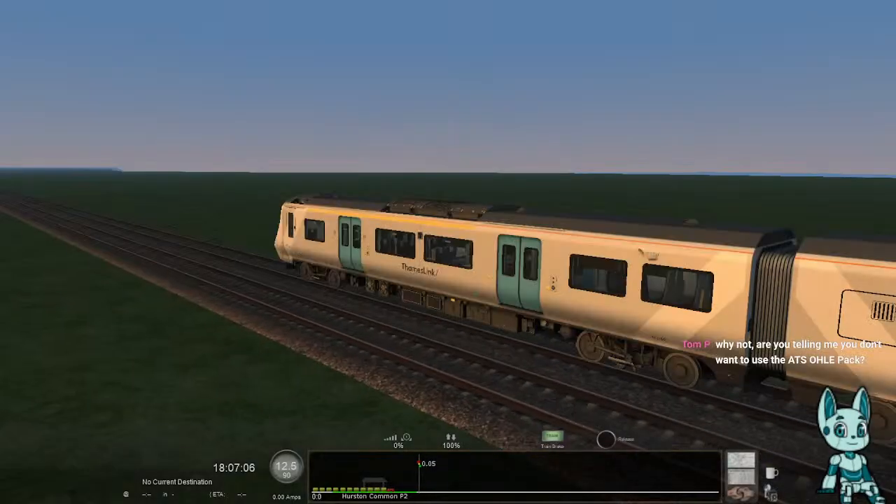
key(Left)
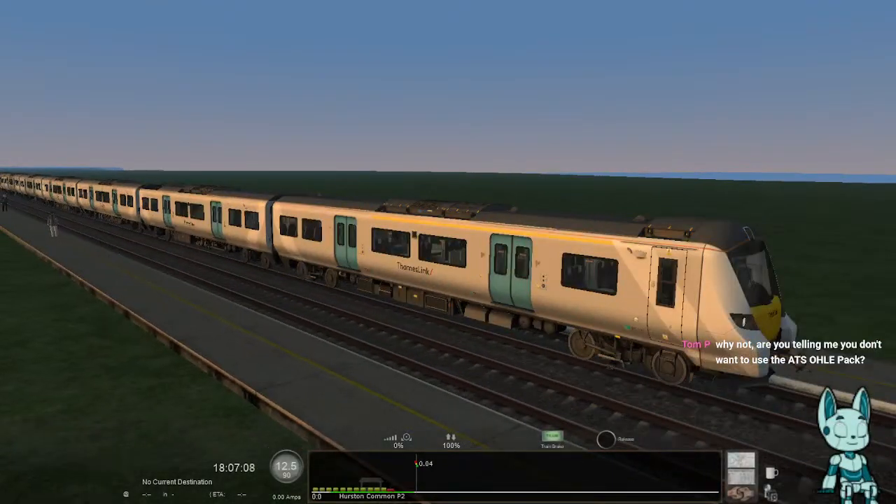
key(5)
key(1)
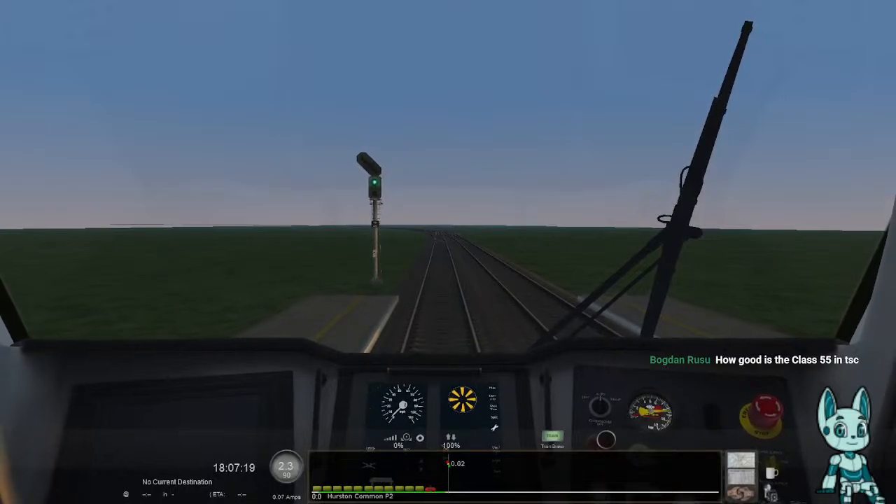
key(2)
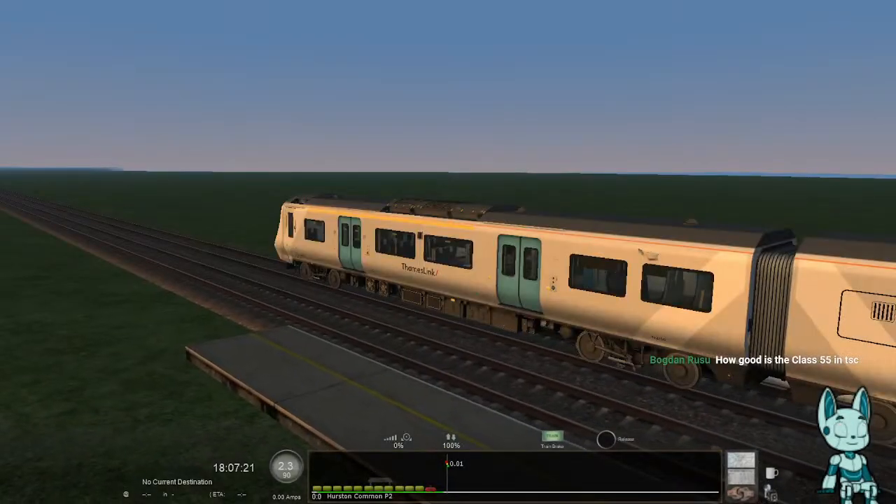
key(Left)
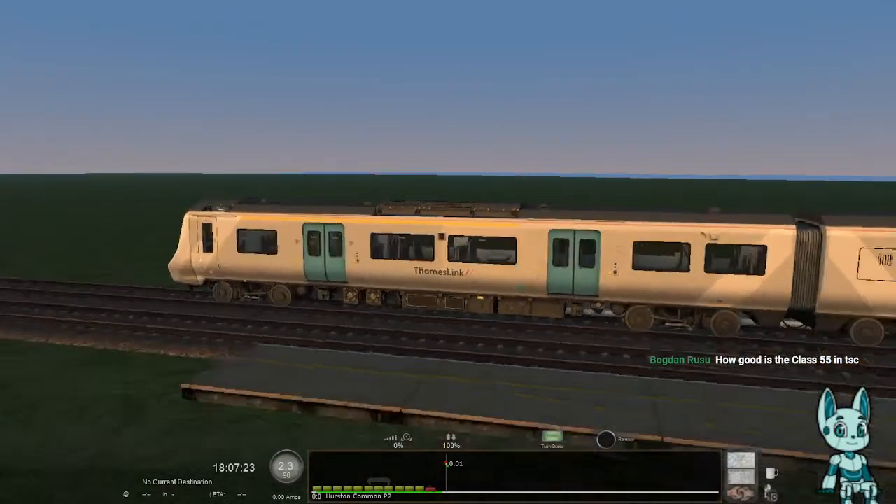
key(Left)
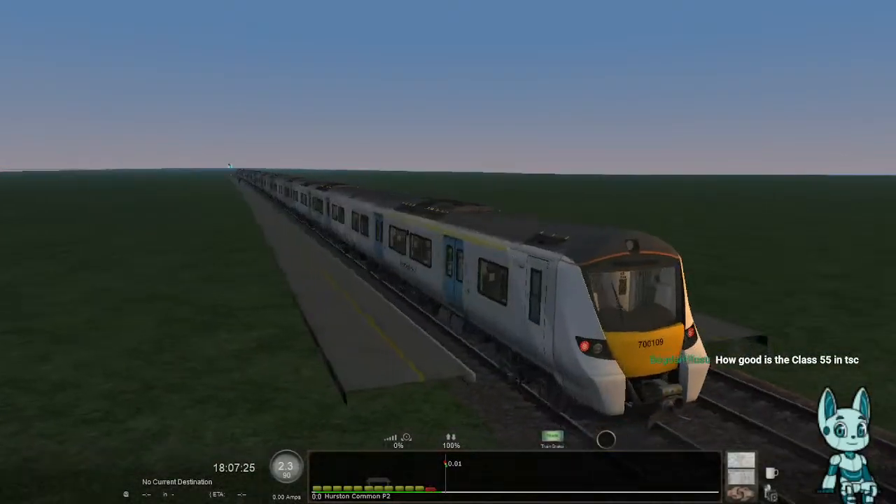
key(Left)
key(1)
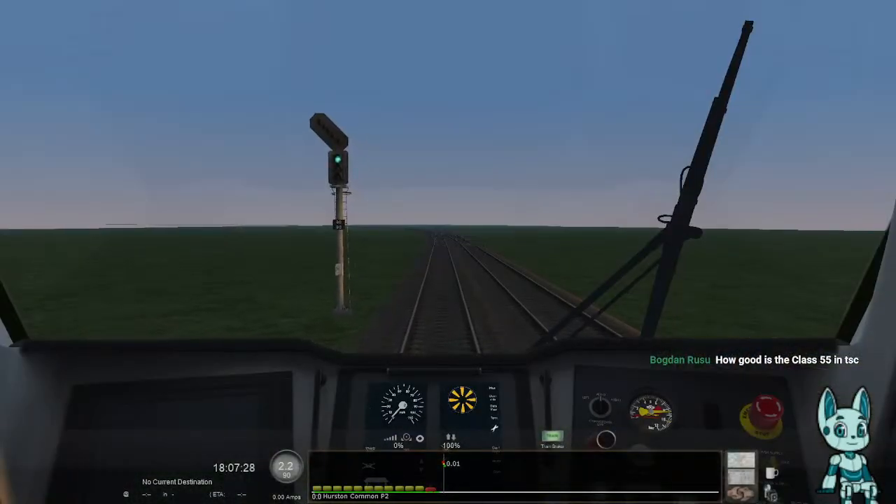
- Brake the train to a stop at the platform end with the control at -63%, and view it from outside
key(a)
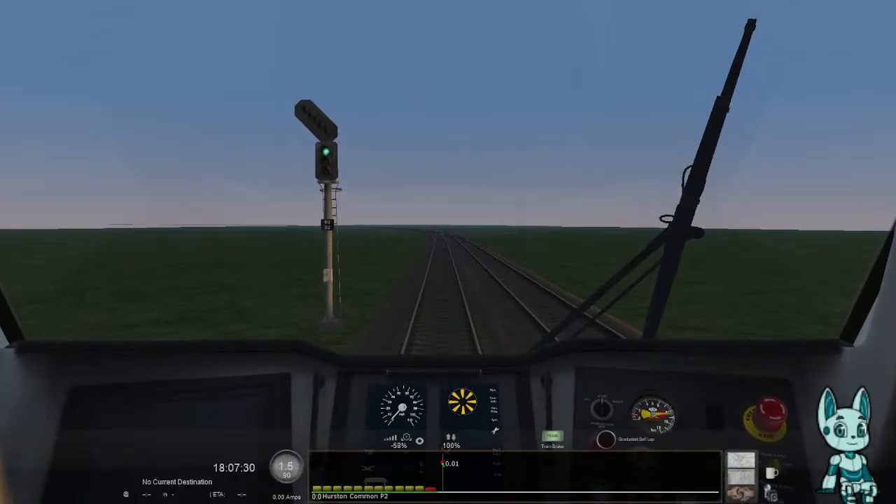
key(a)
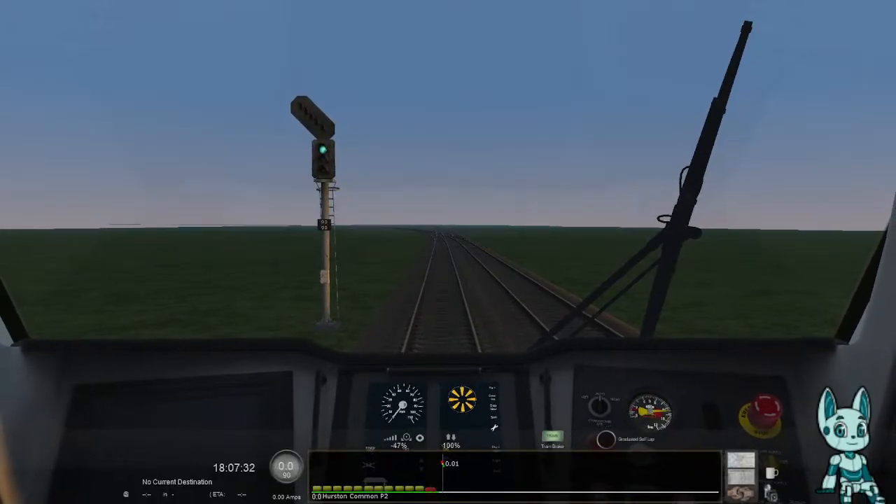
key(a)
key(2)
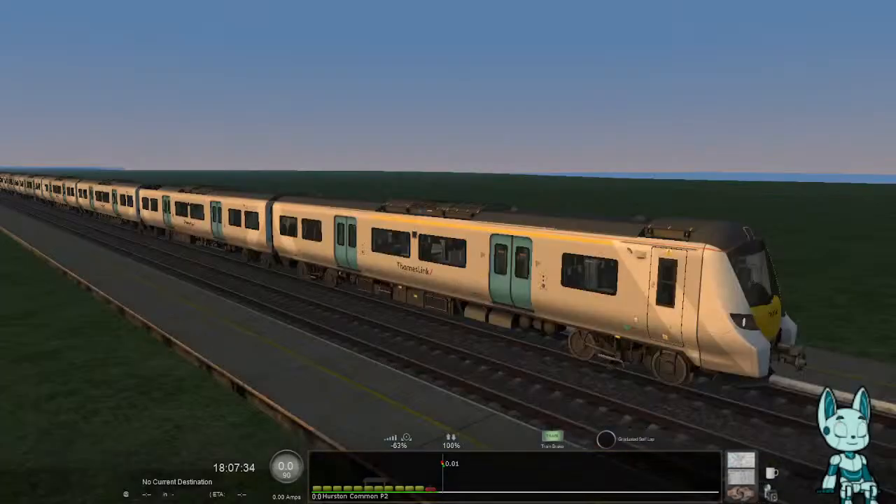
key(3)
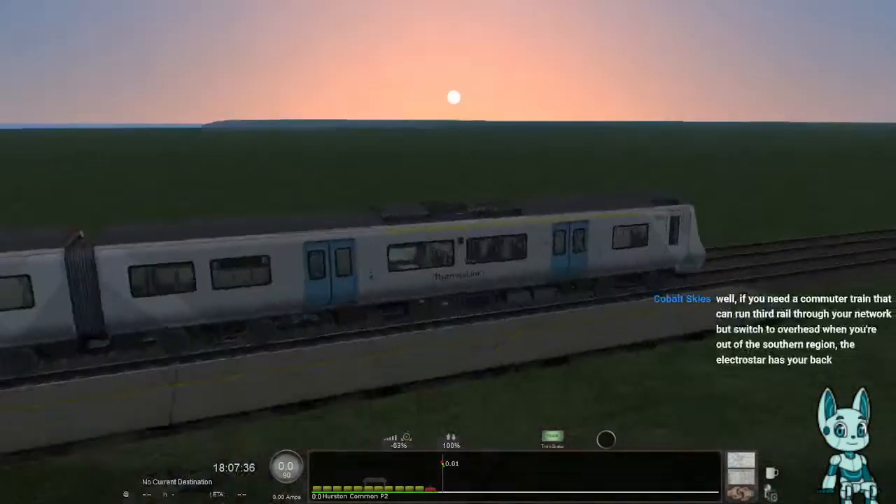
key(Left)
- Open the route editor and raise the selected station platforms to the height of the train's doors
key(ctrl+e)
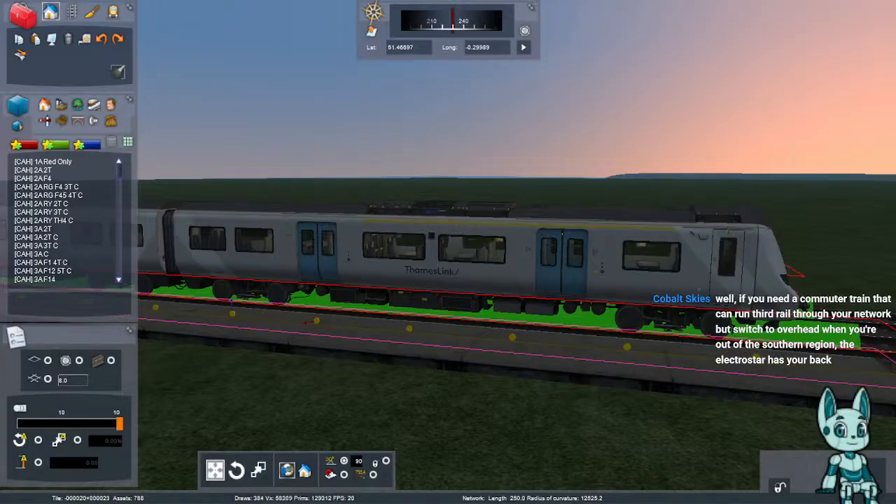
right_drag(448, 280, 287, 305)
key(Right)
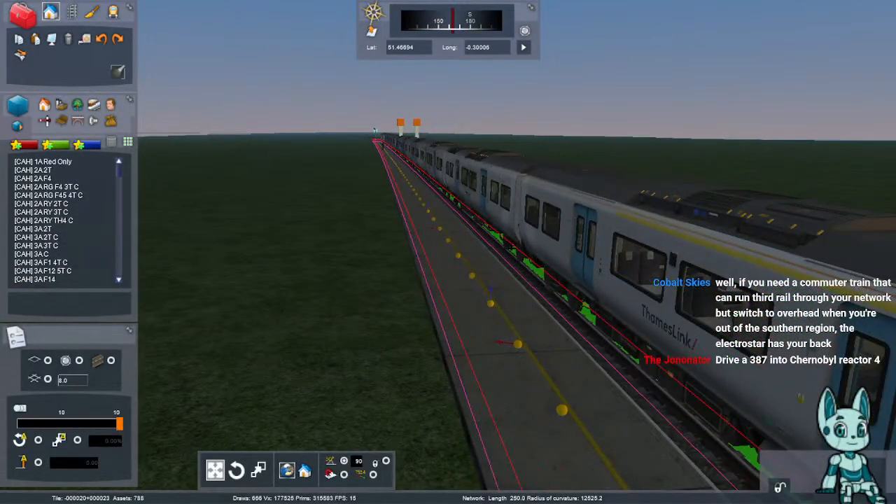
click(415, 214)
right_drag(415, 214, 375, 225)
key(Right)
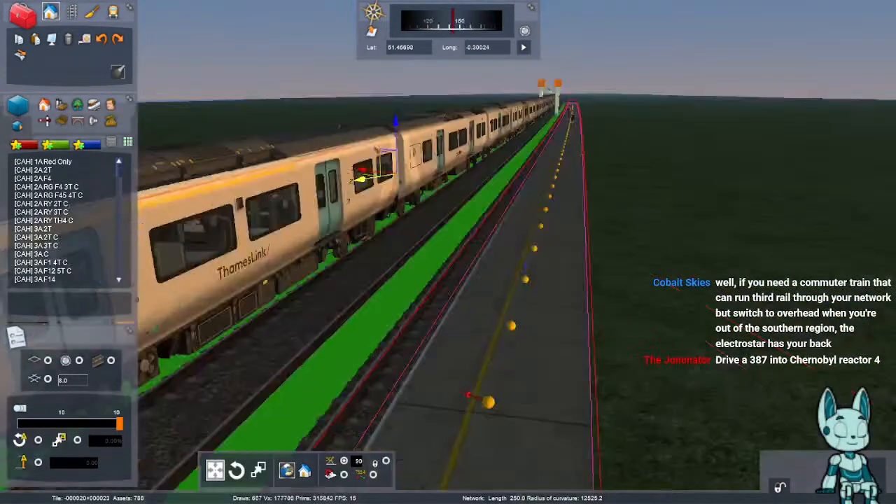
key(Right)
right_drag(361, 180, 433, 182)
key(Up)
key(Up)
key(Left)
key(Up)
drag(617, 478, 629, 293)
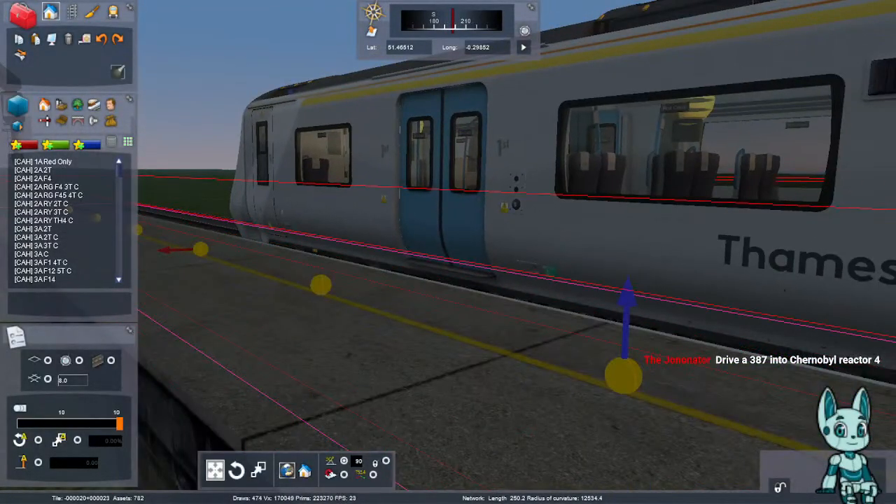
- Check the raised platform against the train's side, and save the route changes to return to driving mode
right_drag(629, 293, 583, 309)
key(Down)
key(Up)
key(Up)
key(Right)
key(Down)
key(ctrl+e)
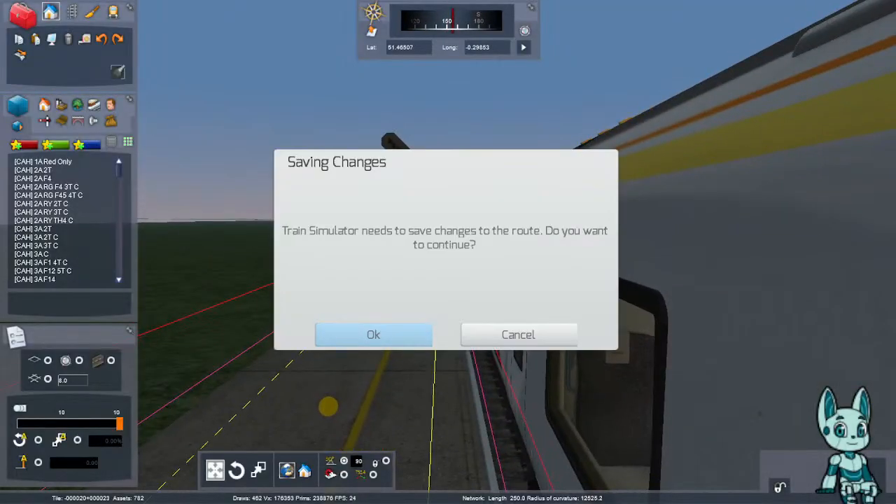
key(Return)
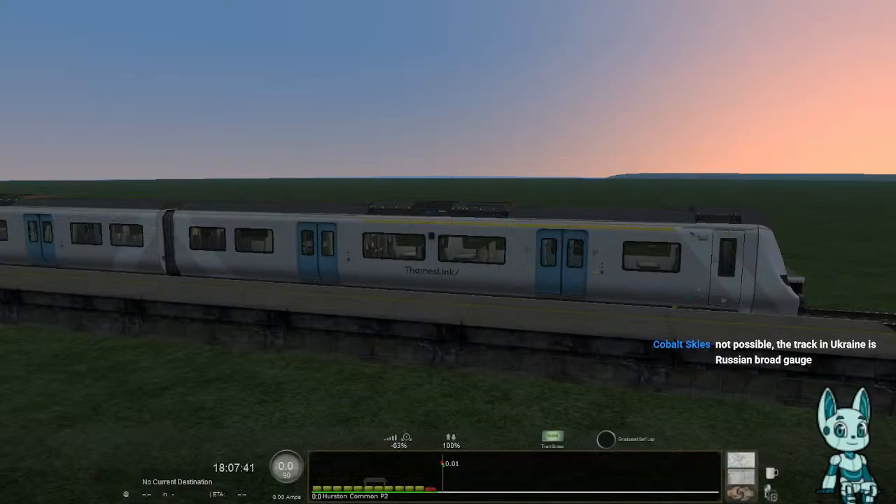
- Inspect the raised platforms from outside, set the reverser to 0%, and open the passenger doors on the platform side
right_drag(584, 309, 319, 301)
key(2)
right_drag(448, 252, 560, 277)
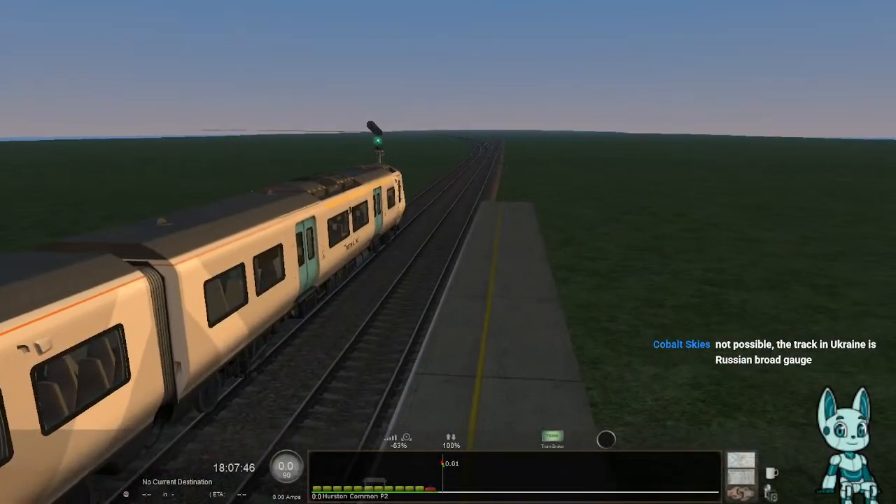
key(Up)
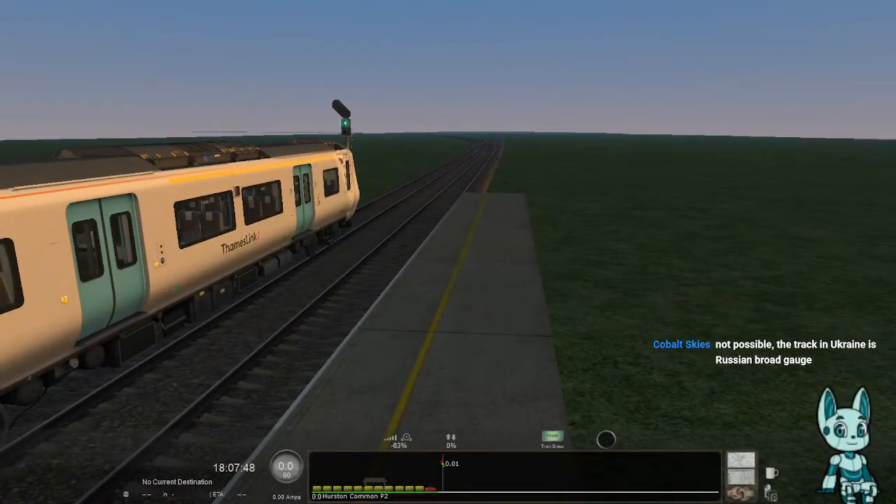
key(1)
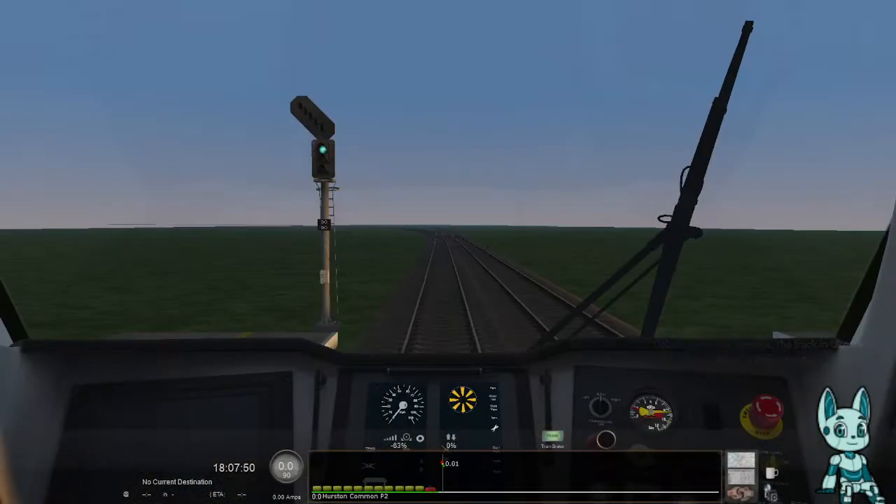
key(2)
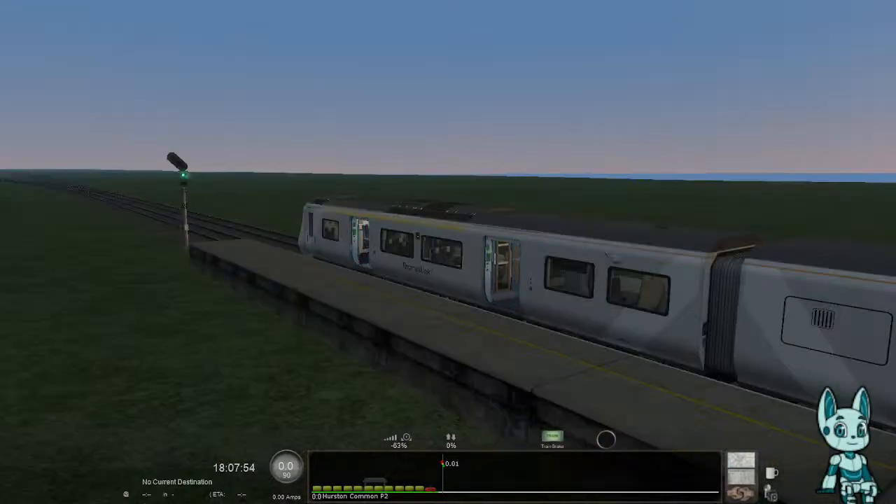
key(Left)
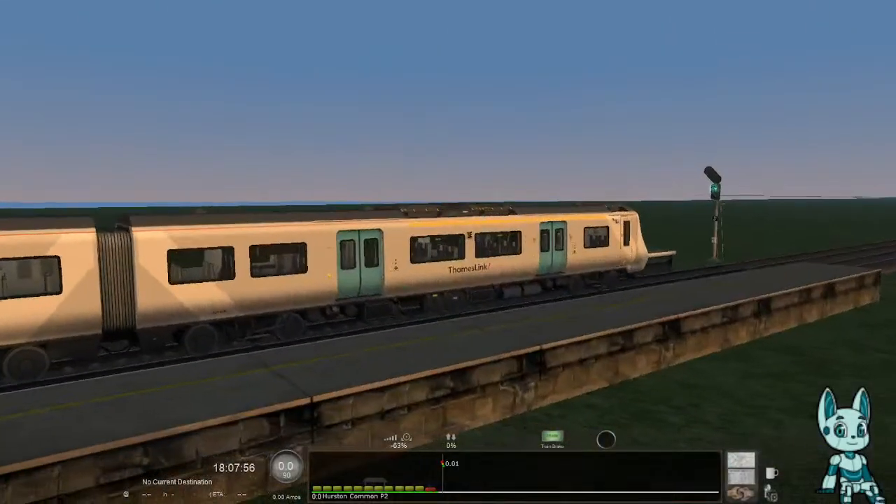
- Examine the train's front coach, its doors and the signal beyond the platform end from outside
key(Left)
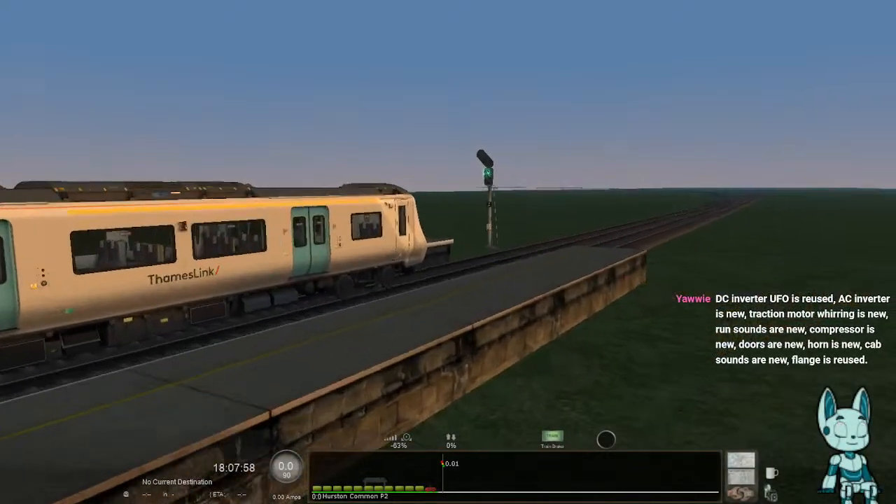
key(Up)
scroll(448, 252, up, 3)
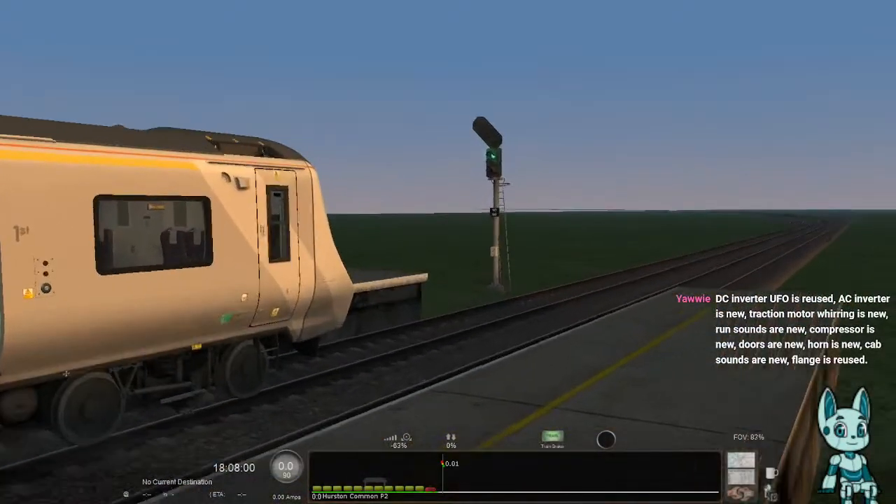
right_drag(448, 252, 399, 259)
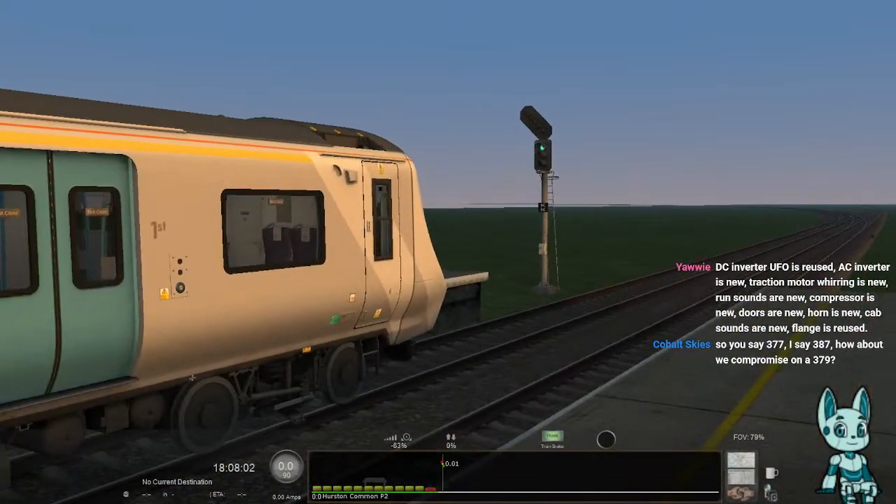
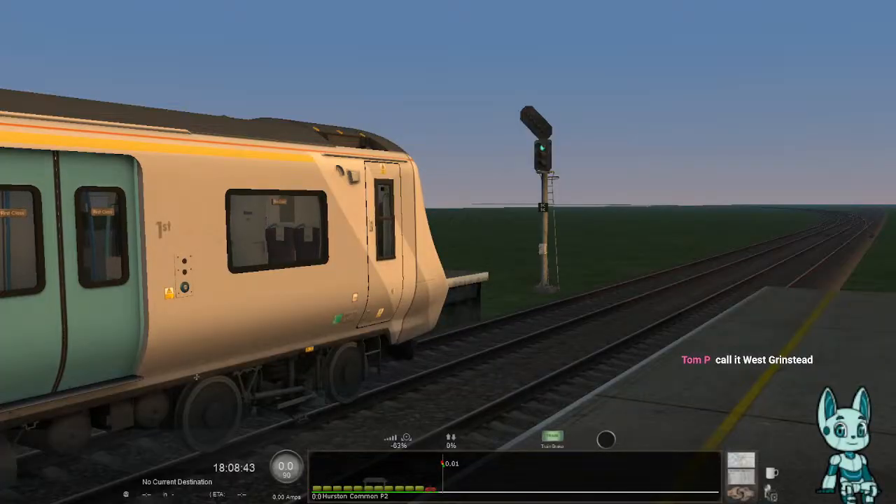
right_drag(448, 252, 329, 235)
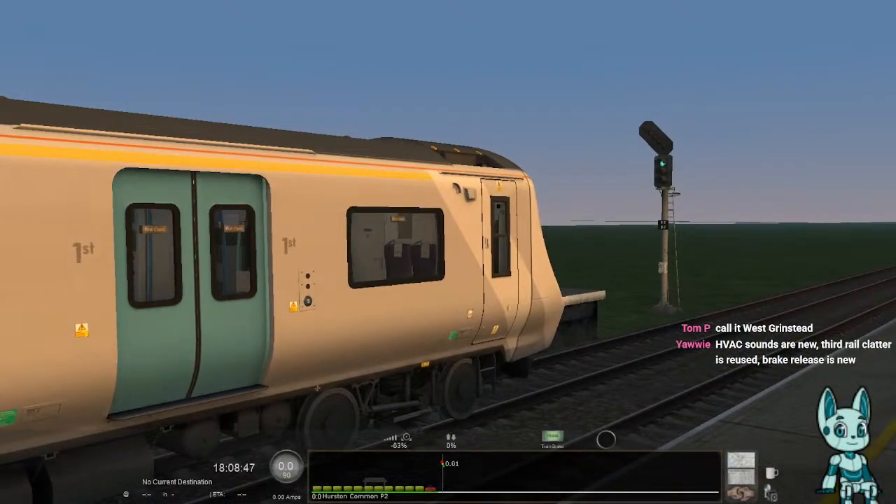
right_drag(448, 252, 584, 236)
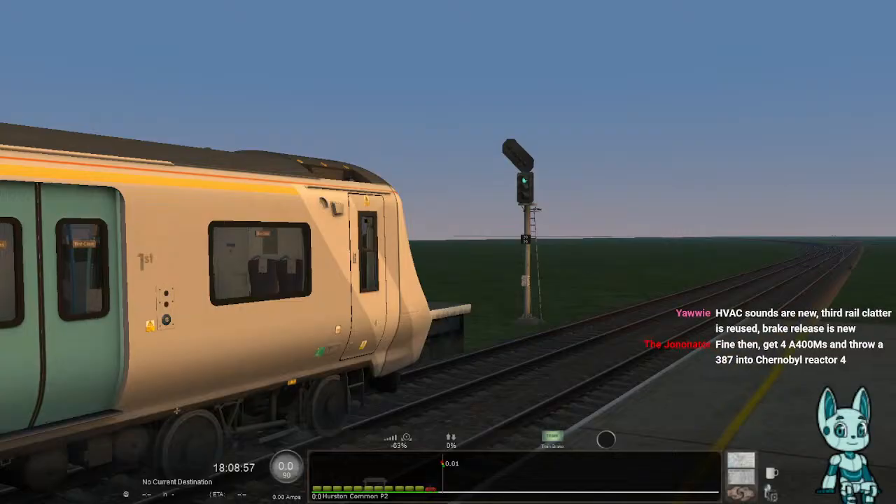
- Set the reverser to 100% and raise the power control to 100% to depart from the platform
key(Left)
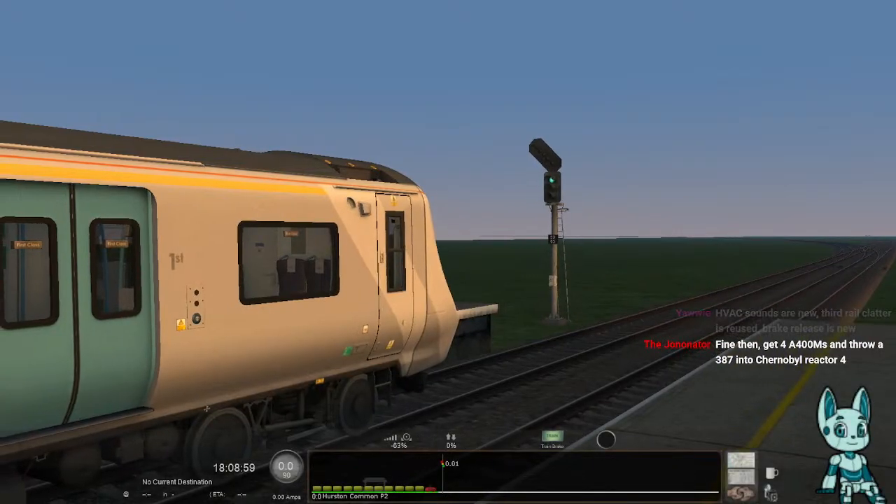
key(w)
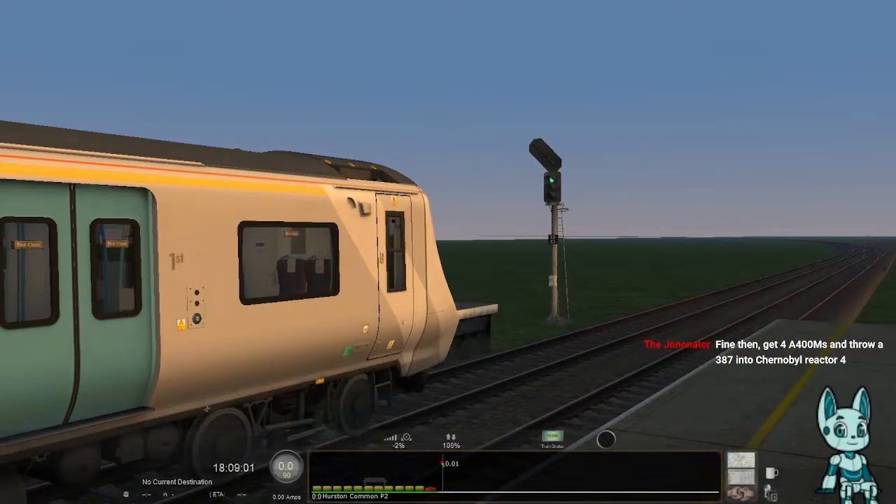
key(a)
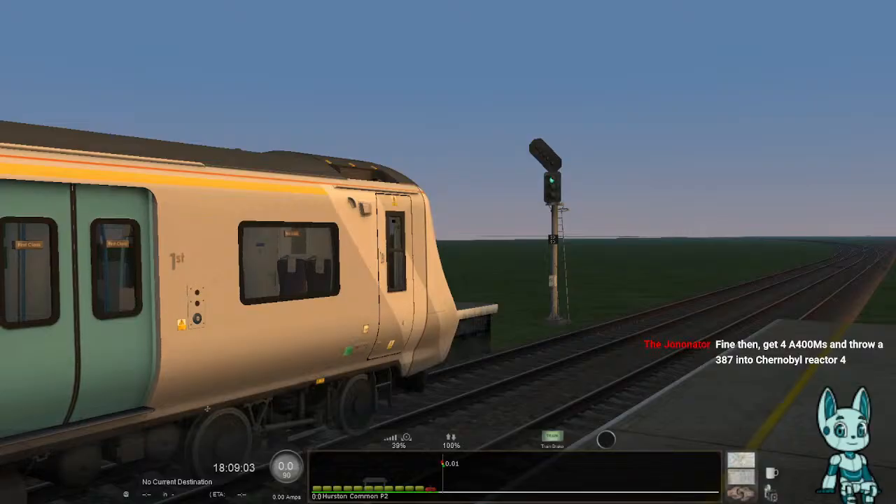
key(a)
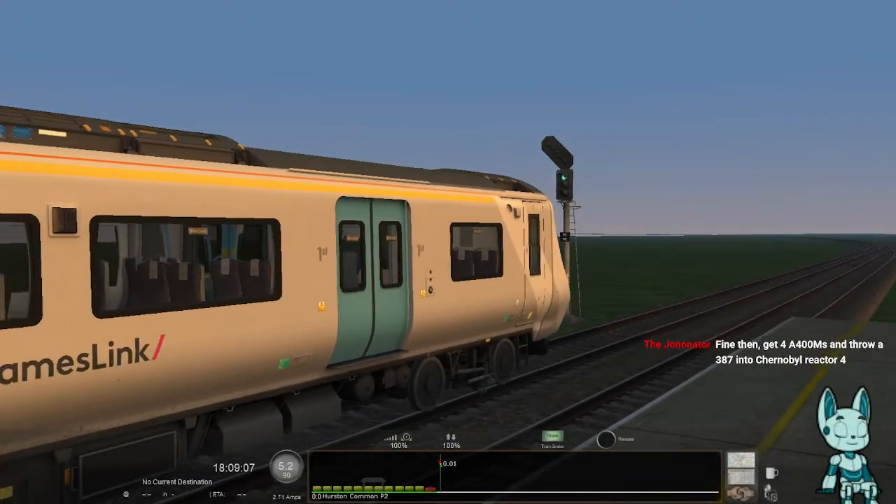
- Watch the coaches pass the platform as the train departs, until its rear clears the platform-end signal
key(Down)
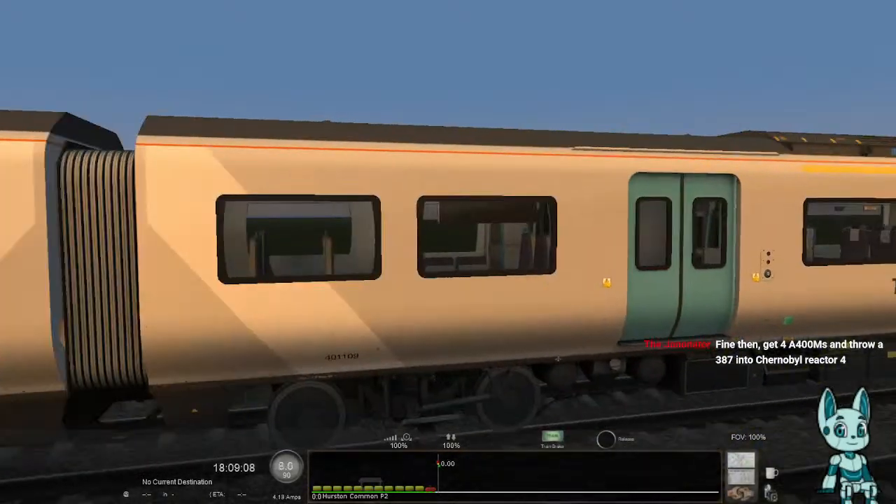
key(Left)
key(Right)
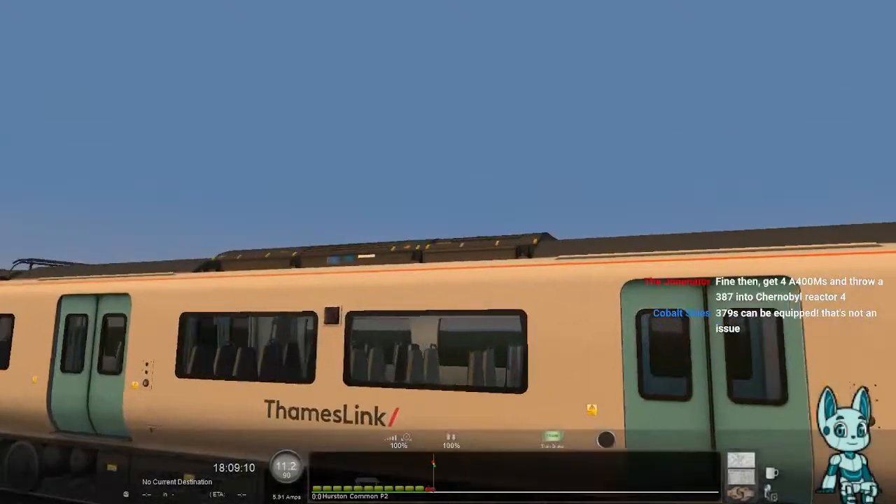
key(Up)
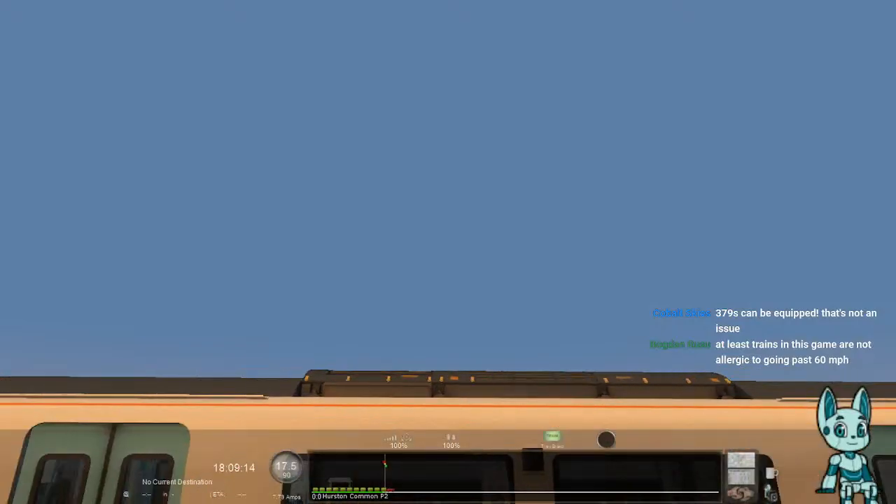
key(Right)
key(Down)
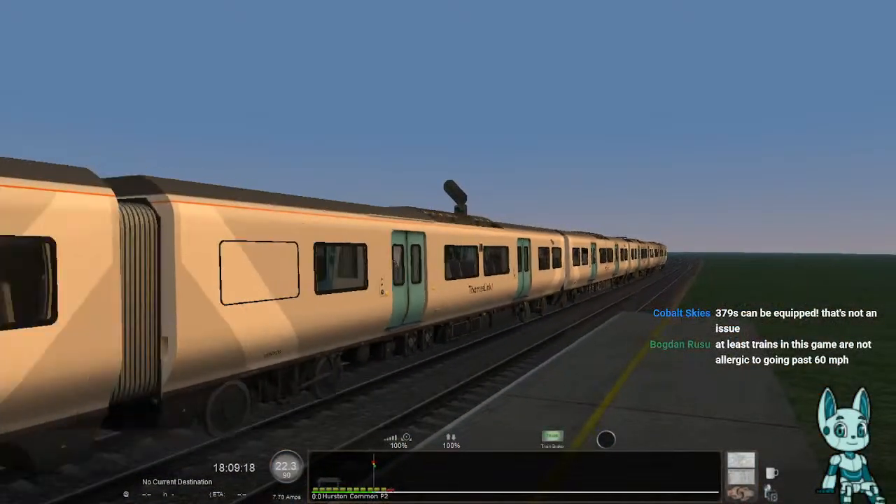
key(Left)
key(Up)
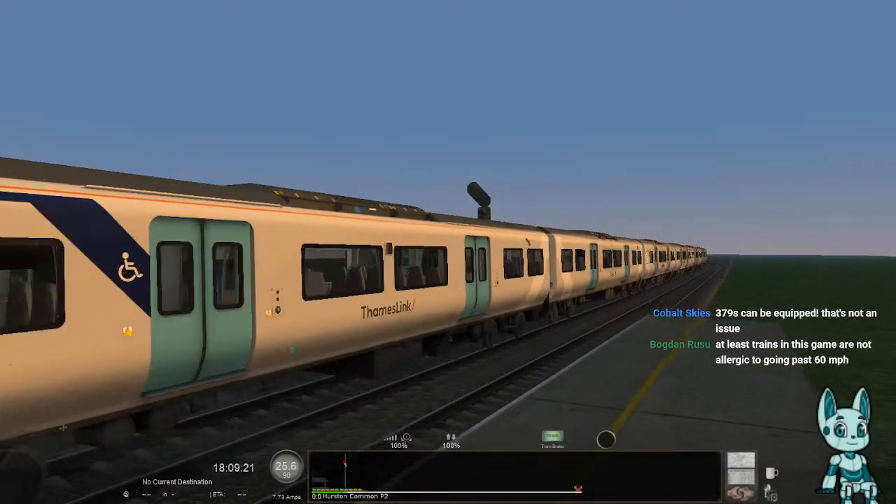
key(Left)
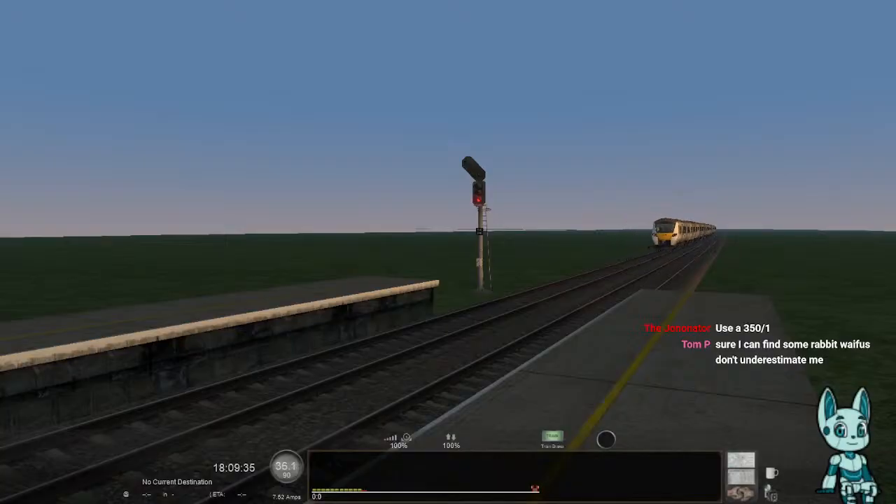
- Follow the moving train from the outside cameras and show the full driving controls display
key(2)
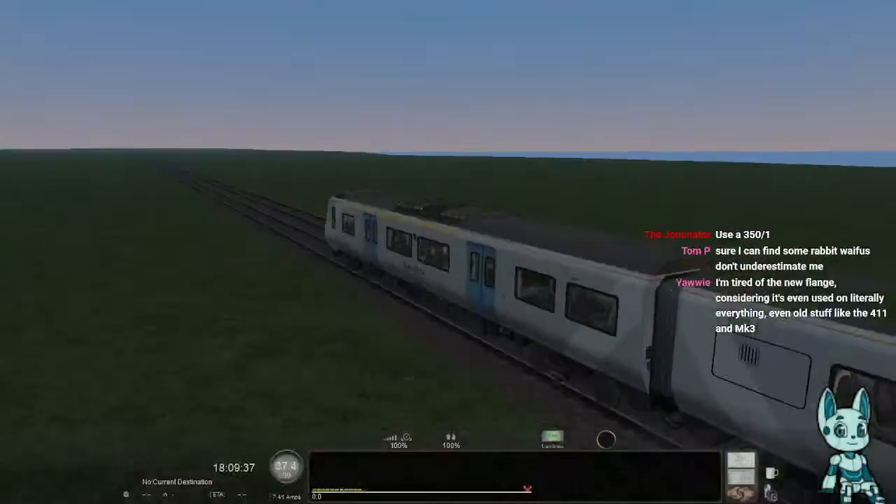
key(2)
key(4)
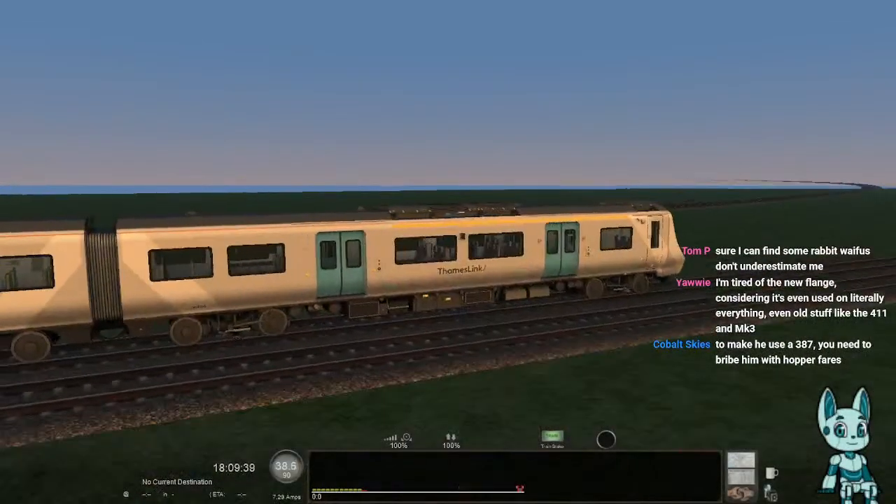
key(2)
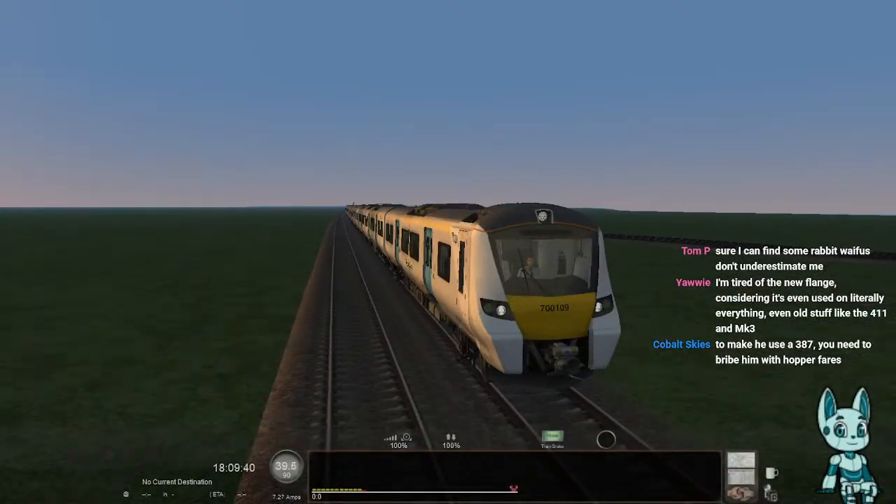
key(F4)
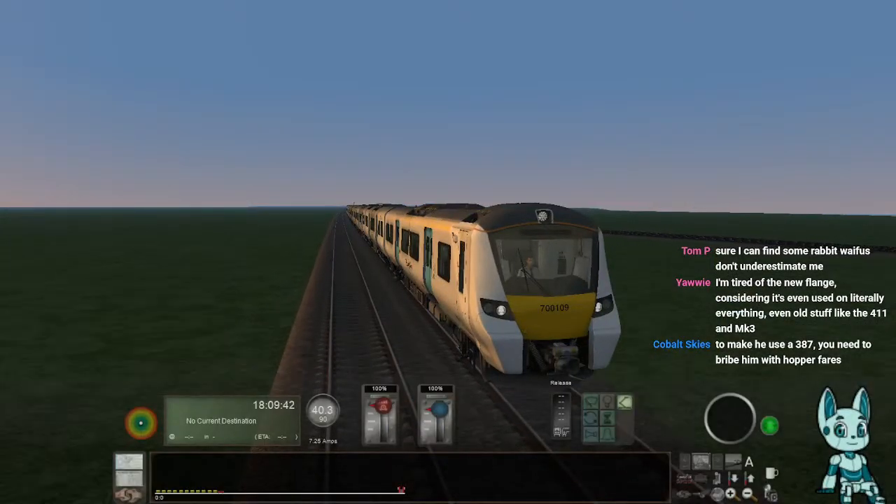
- Follow the running train from its front and from above up to the end of the run
key(2)
key(2)
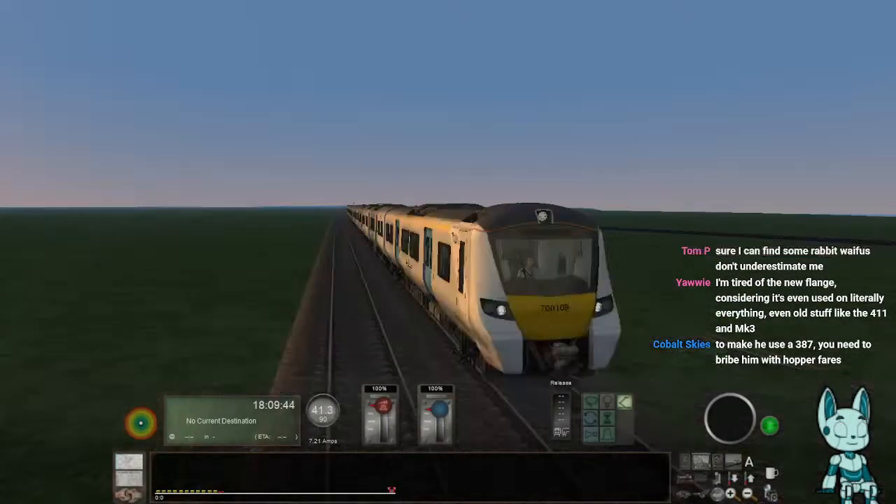
key(2)
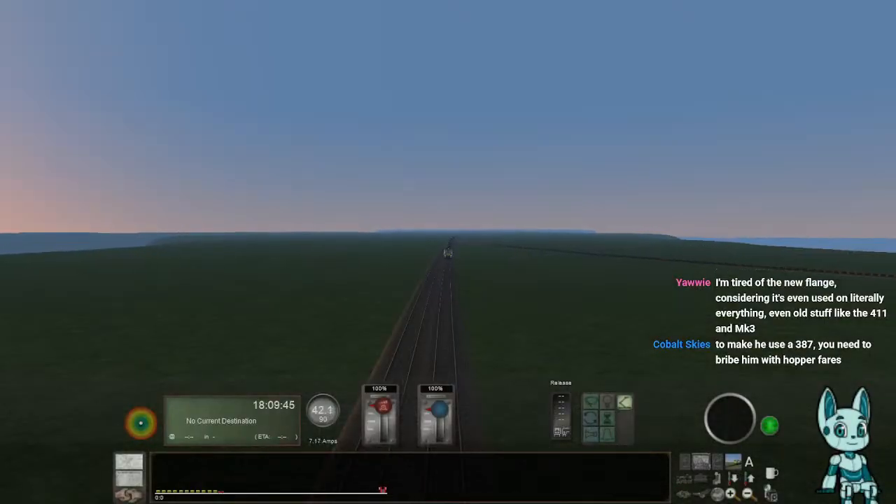
key(2)
key(2)
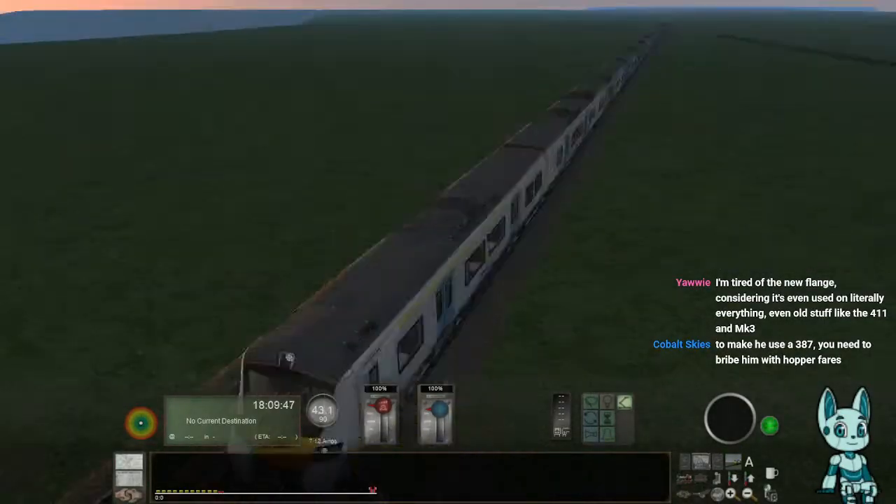
right_drag(448, 252, 253, 191)
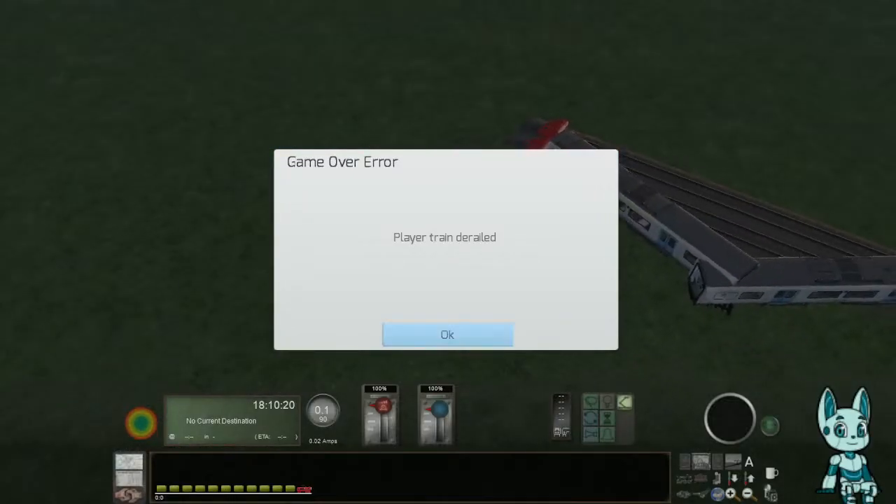
- Dismiss the game-over notice and leave the scenario debrief for the main menu
click(448, 334)
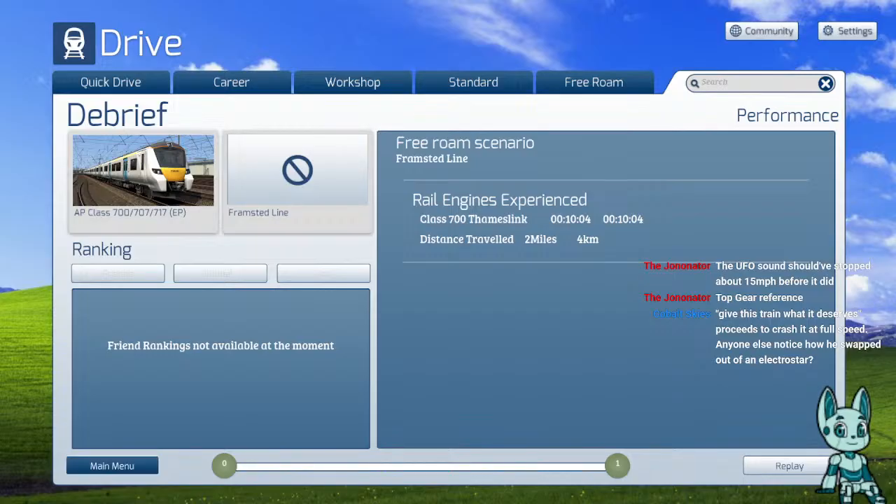
click(112, 466)
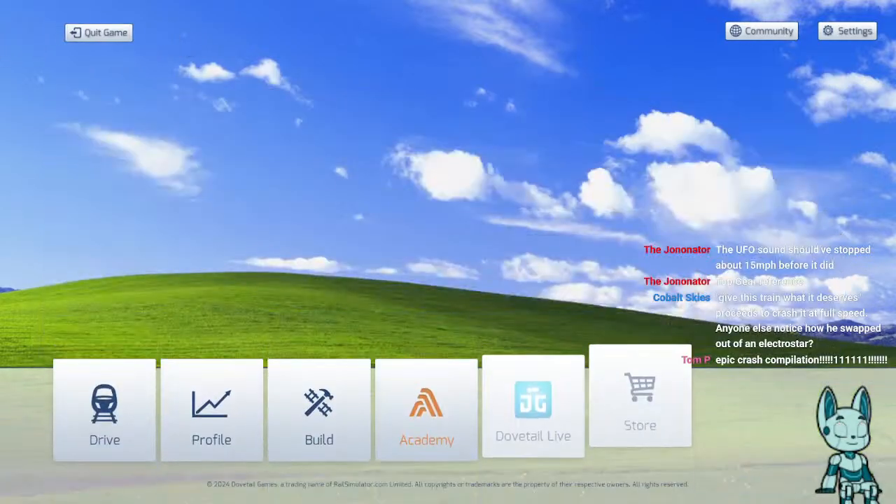